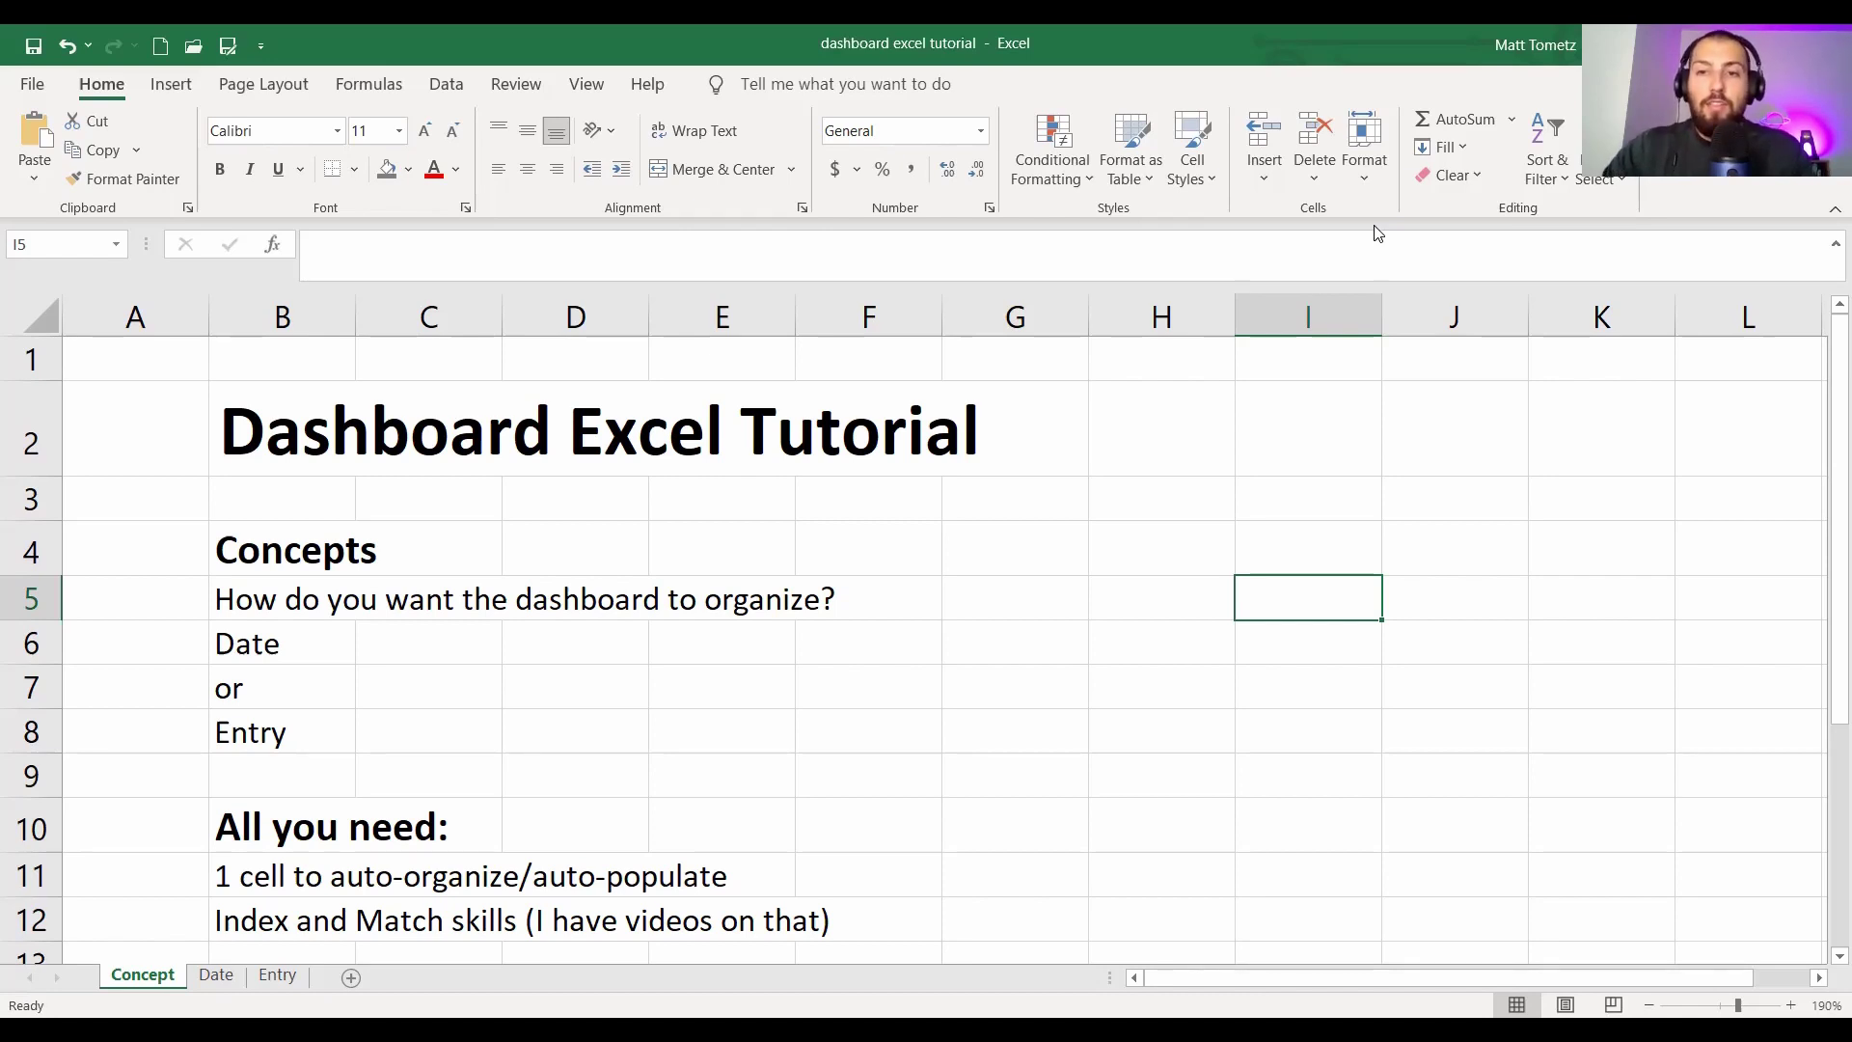
- Switch to the Date sheet, which holds the Wellness/sRPE dashboard
click(216, 976)
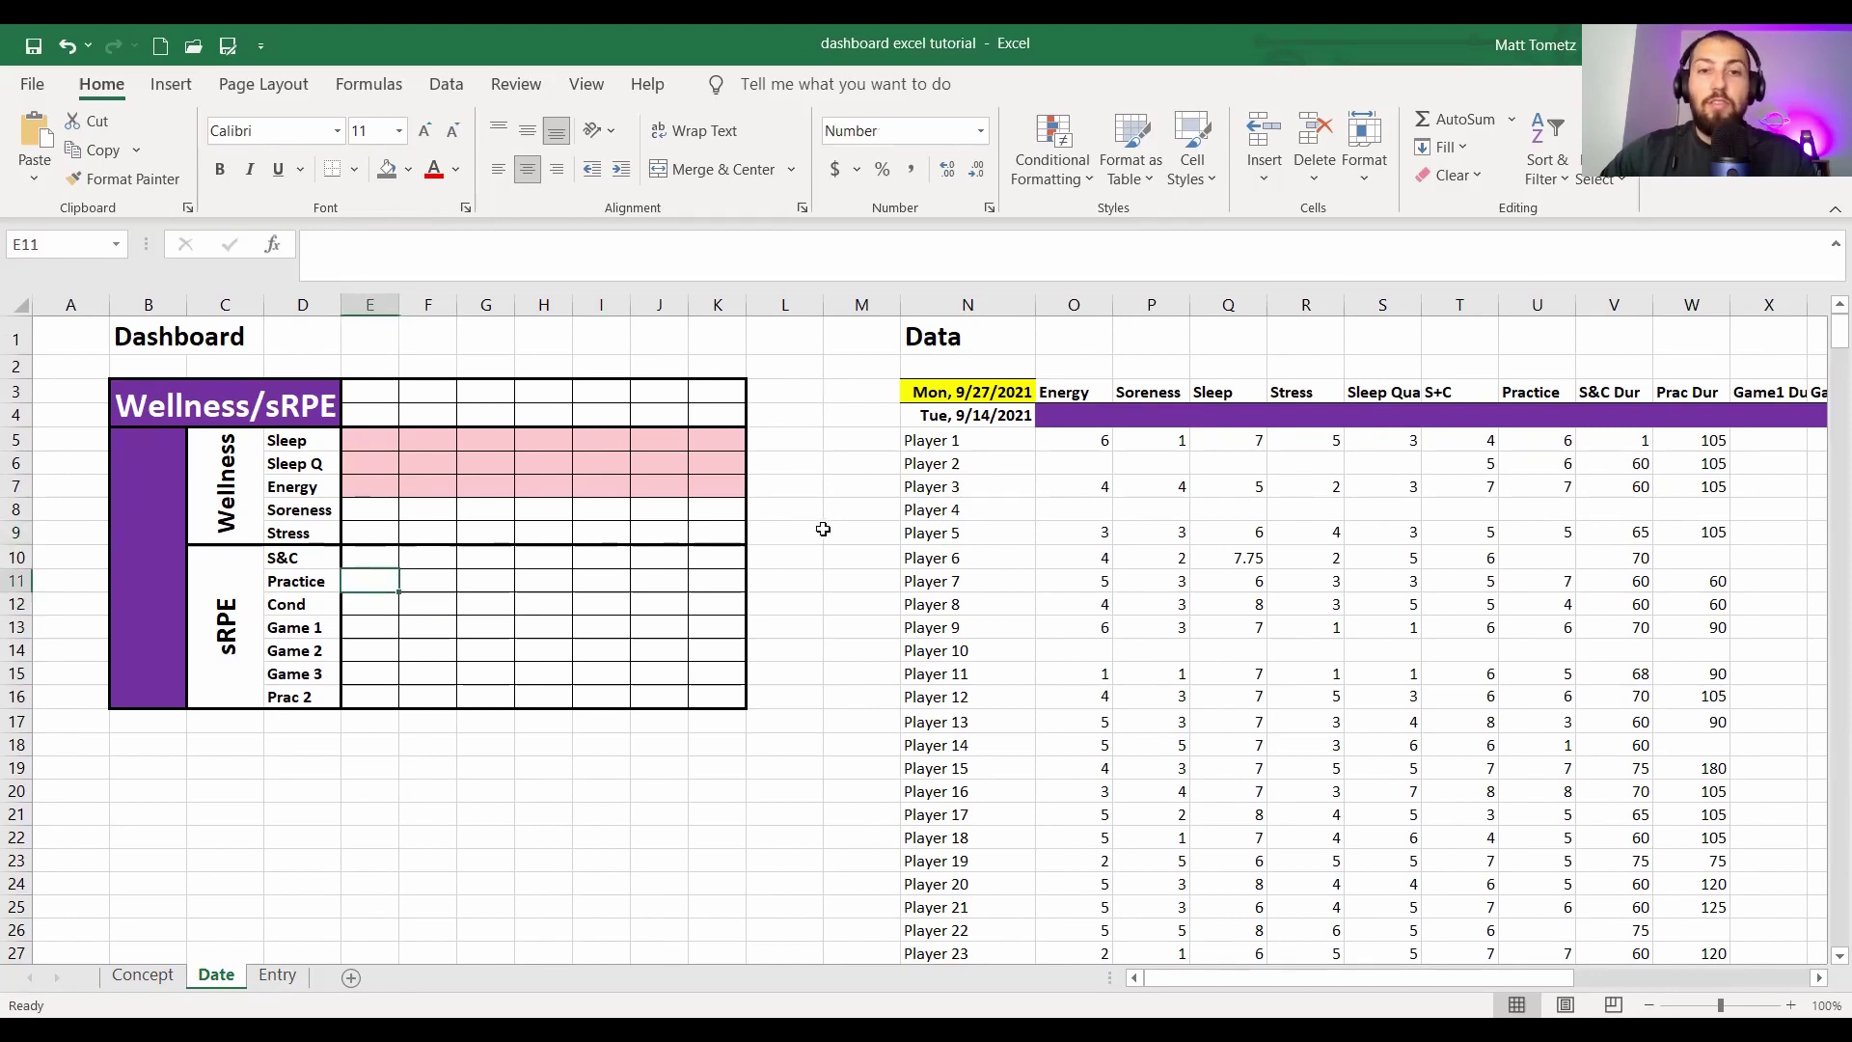
click(941, 439)
drag(772, 430, 784, 425)
click(784, 424)
click(814, 460)
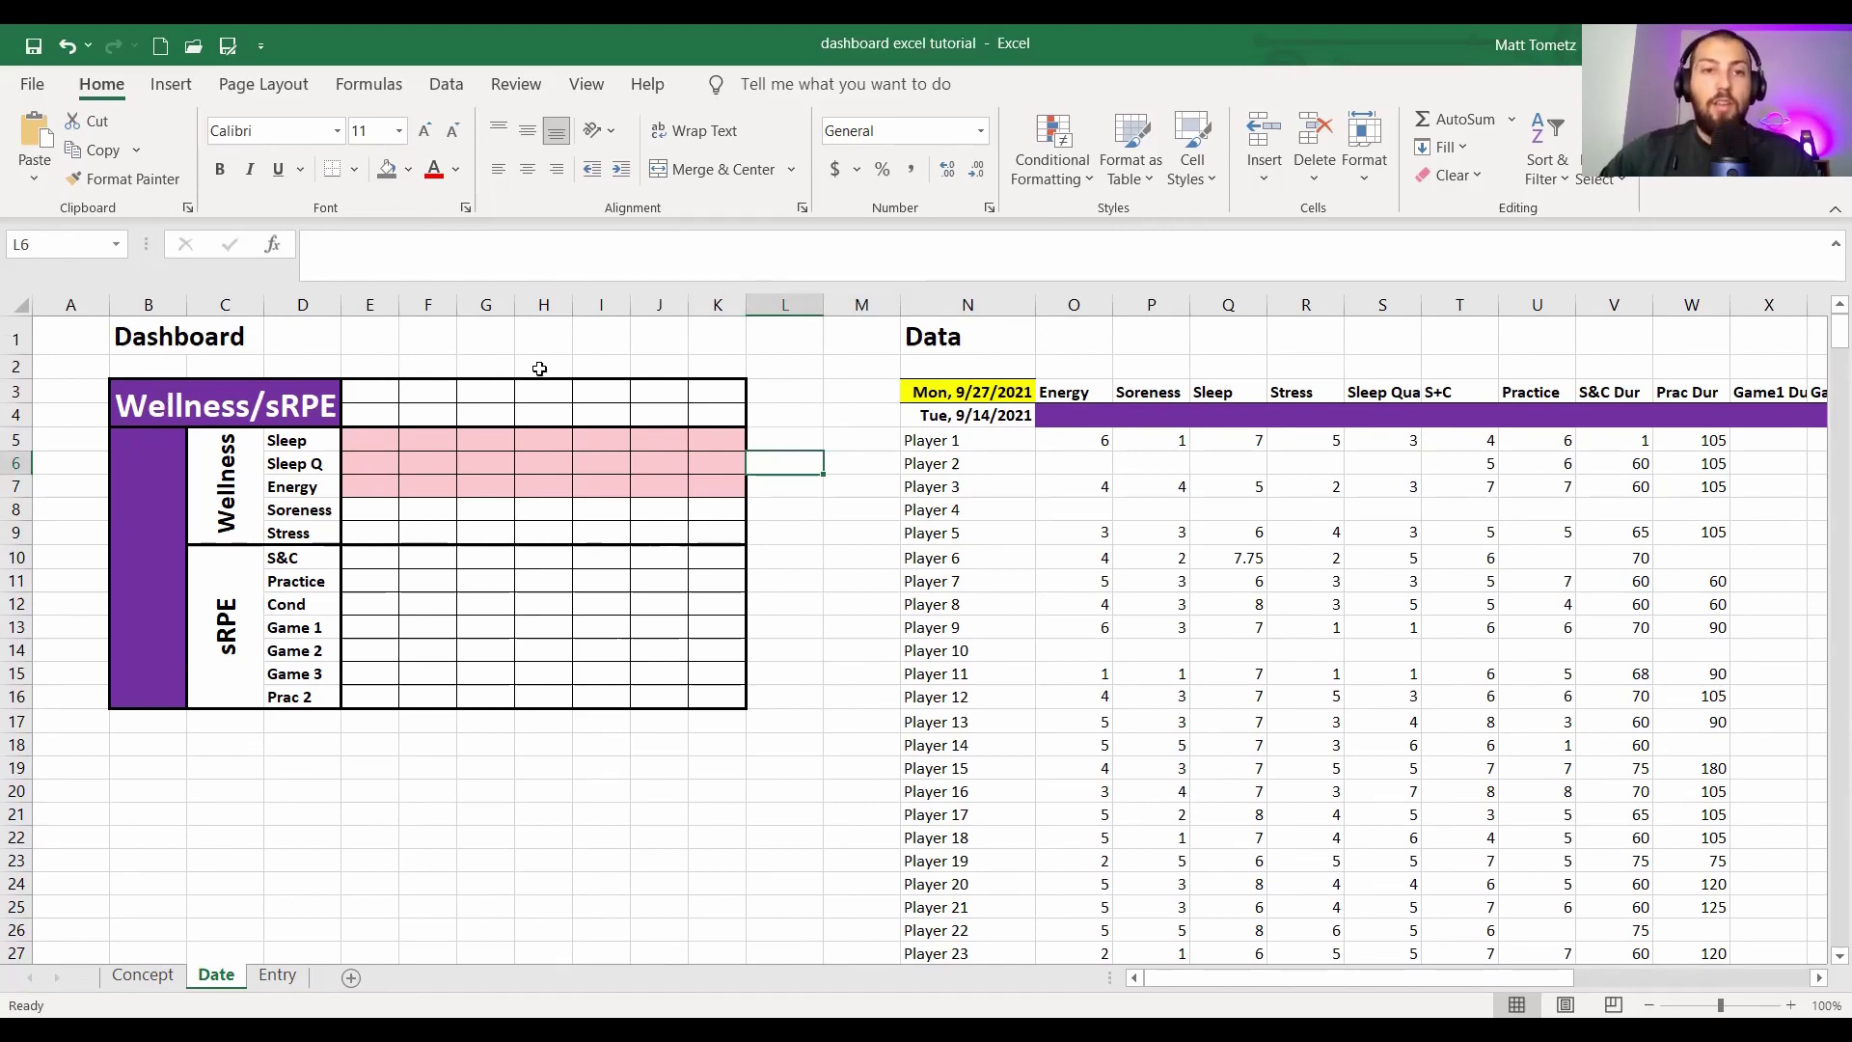
- Enter =TODAY() in K3, the last date header cell of the Wellness/sRPE dashboard
click(699, 386)
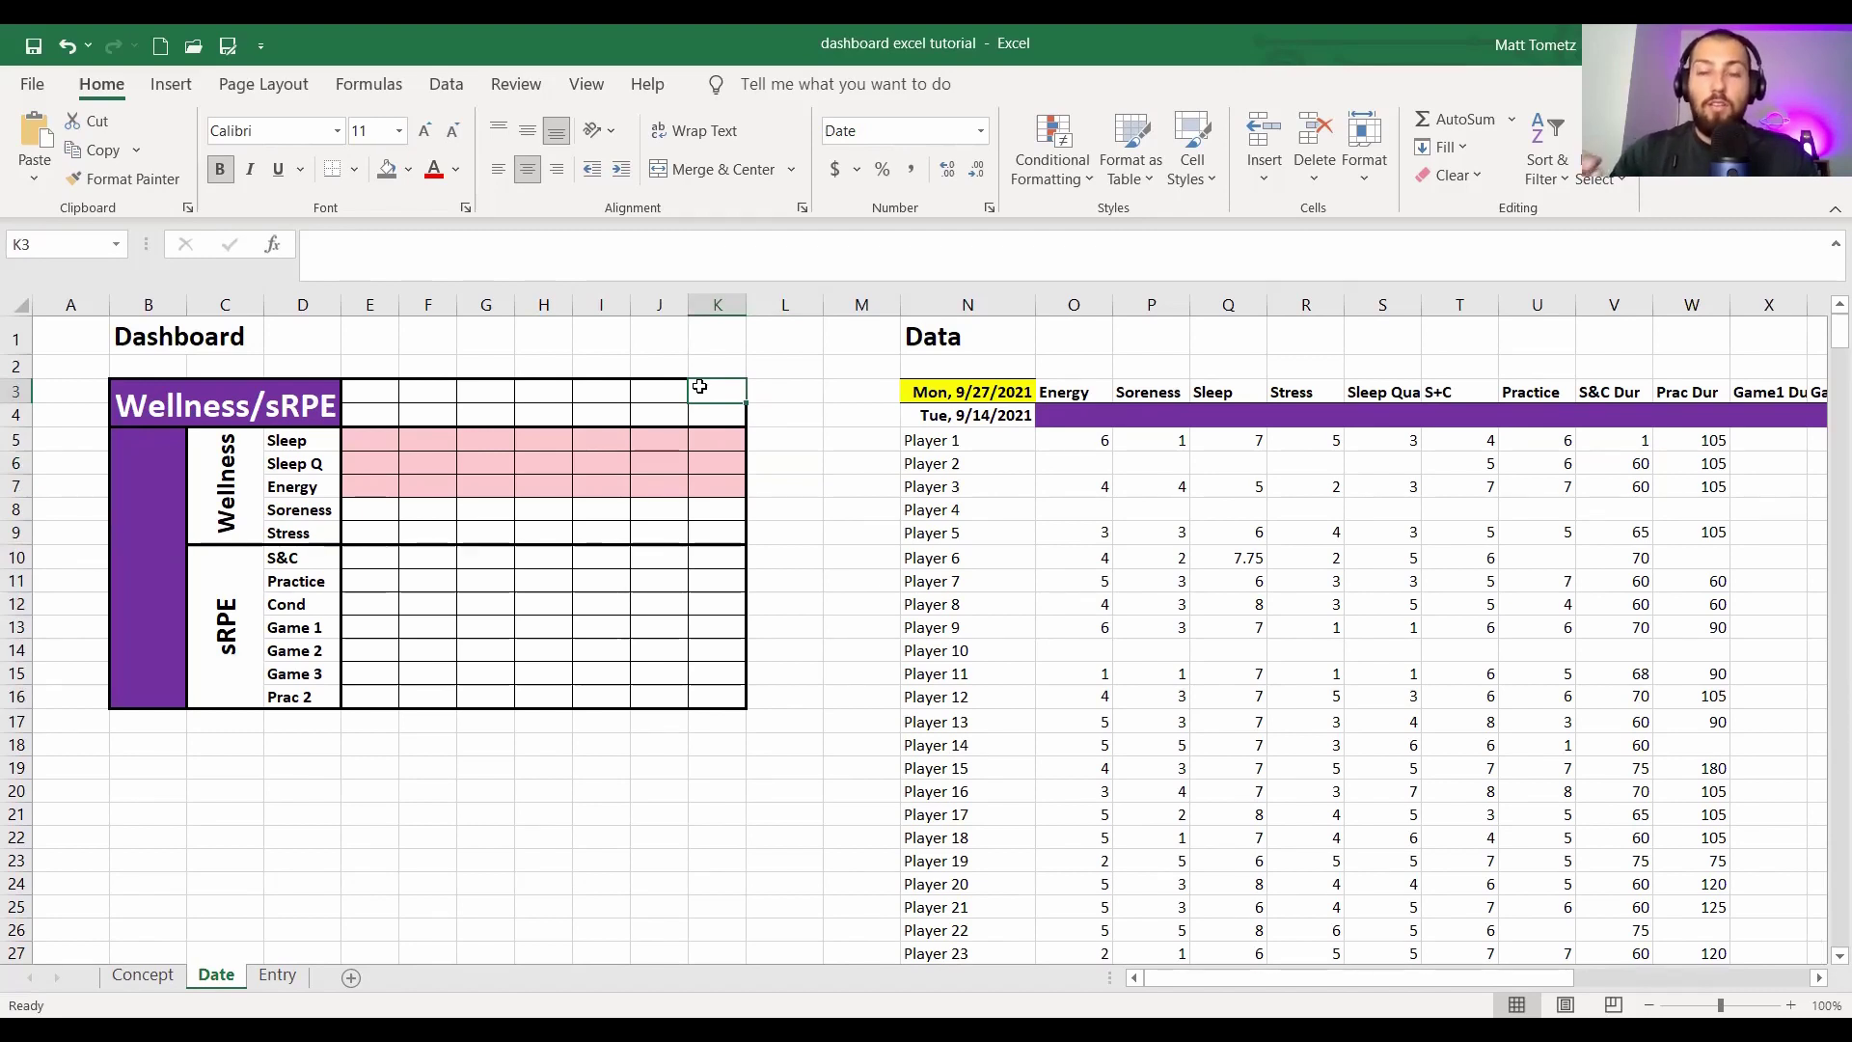
text(=t)
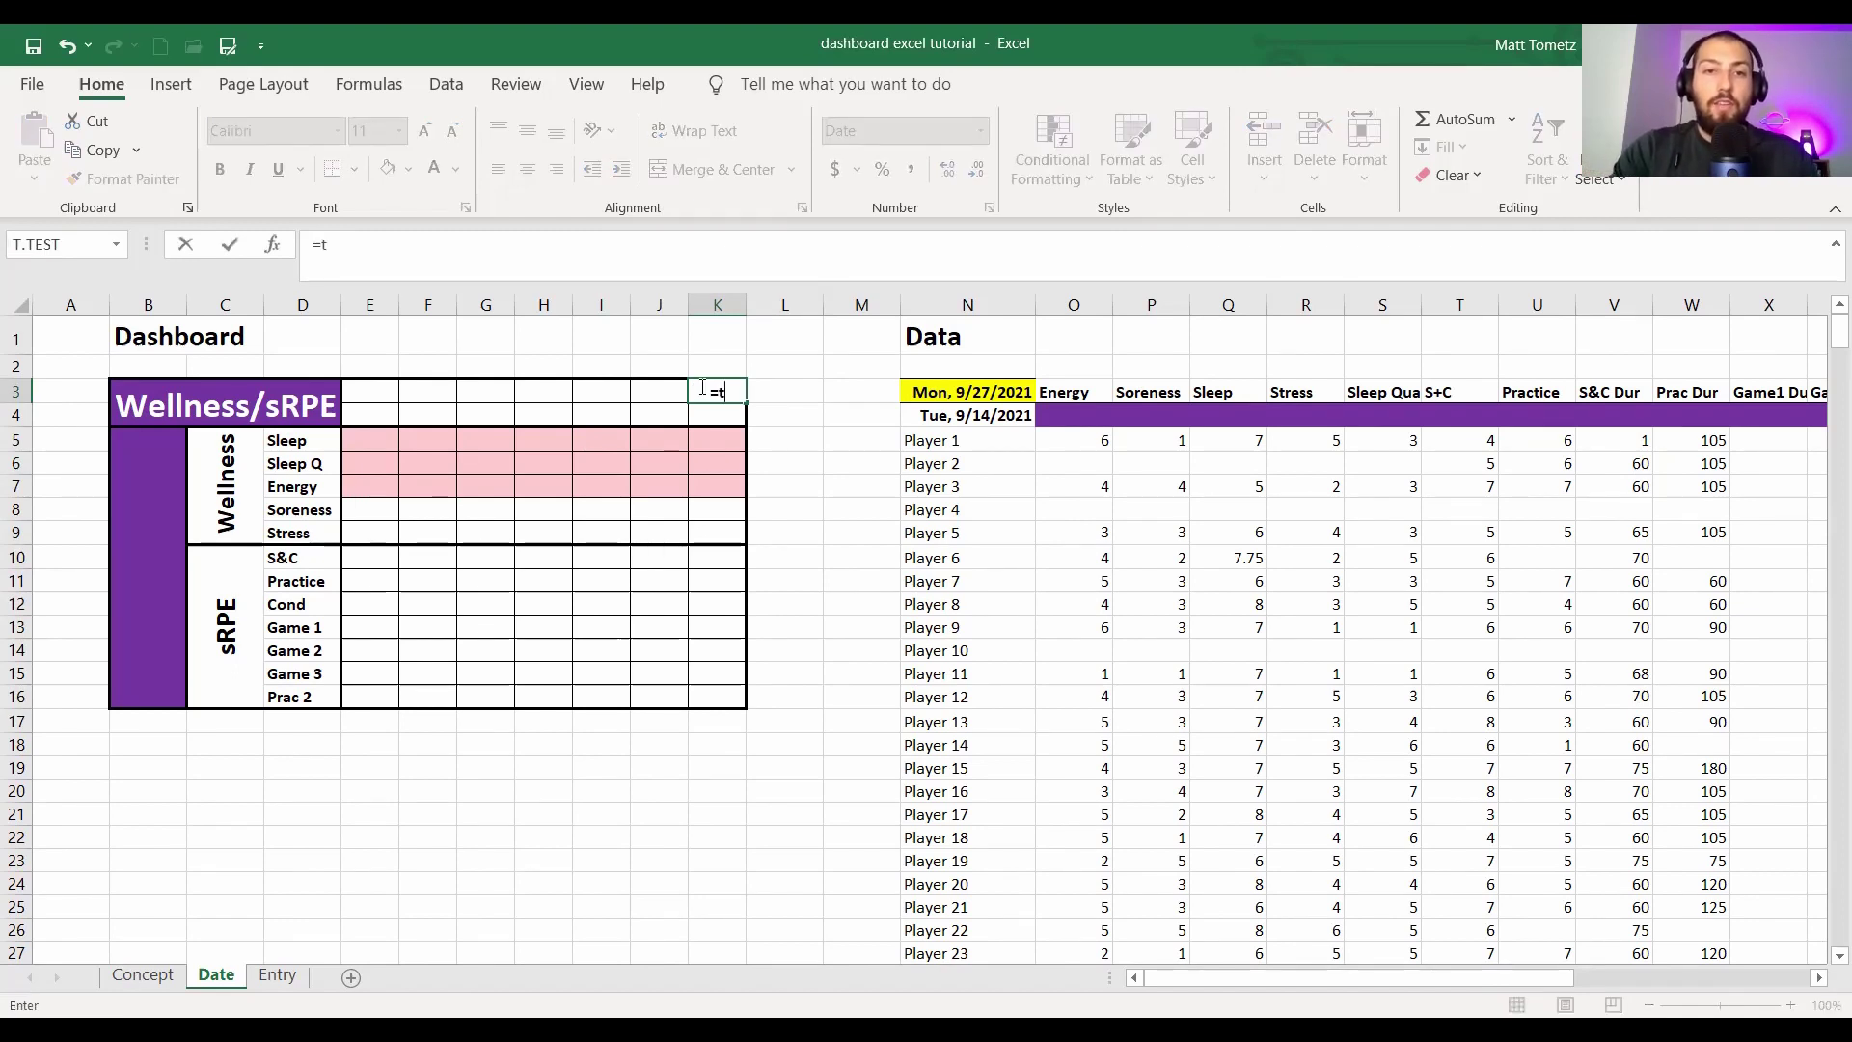
text(oday)
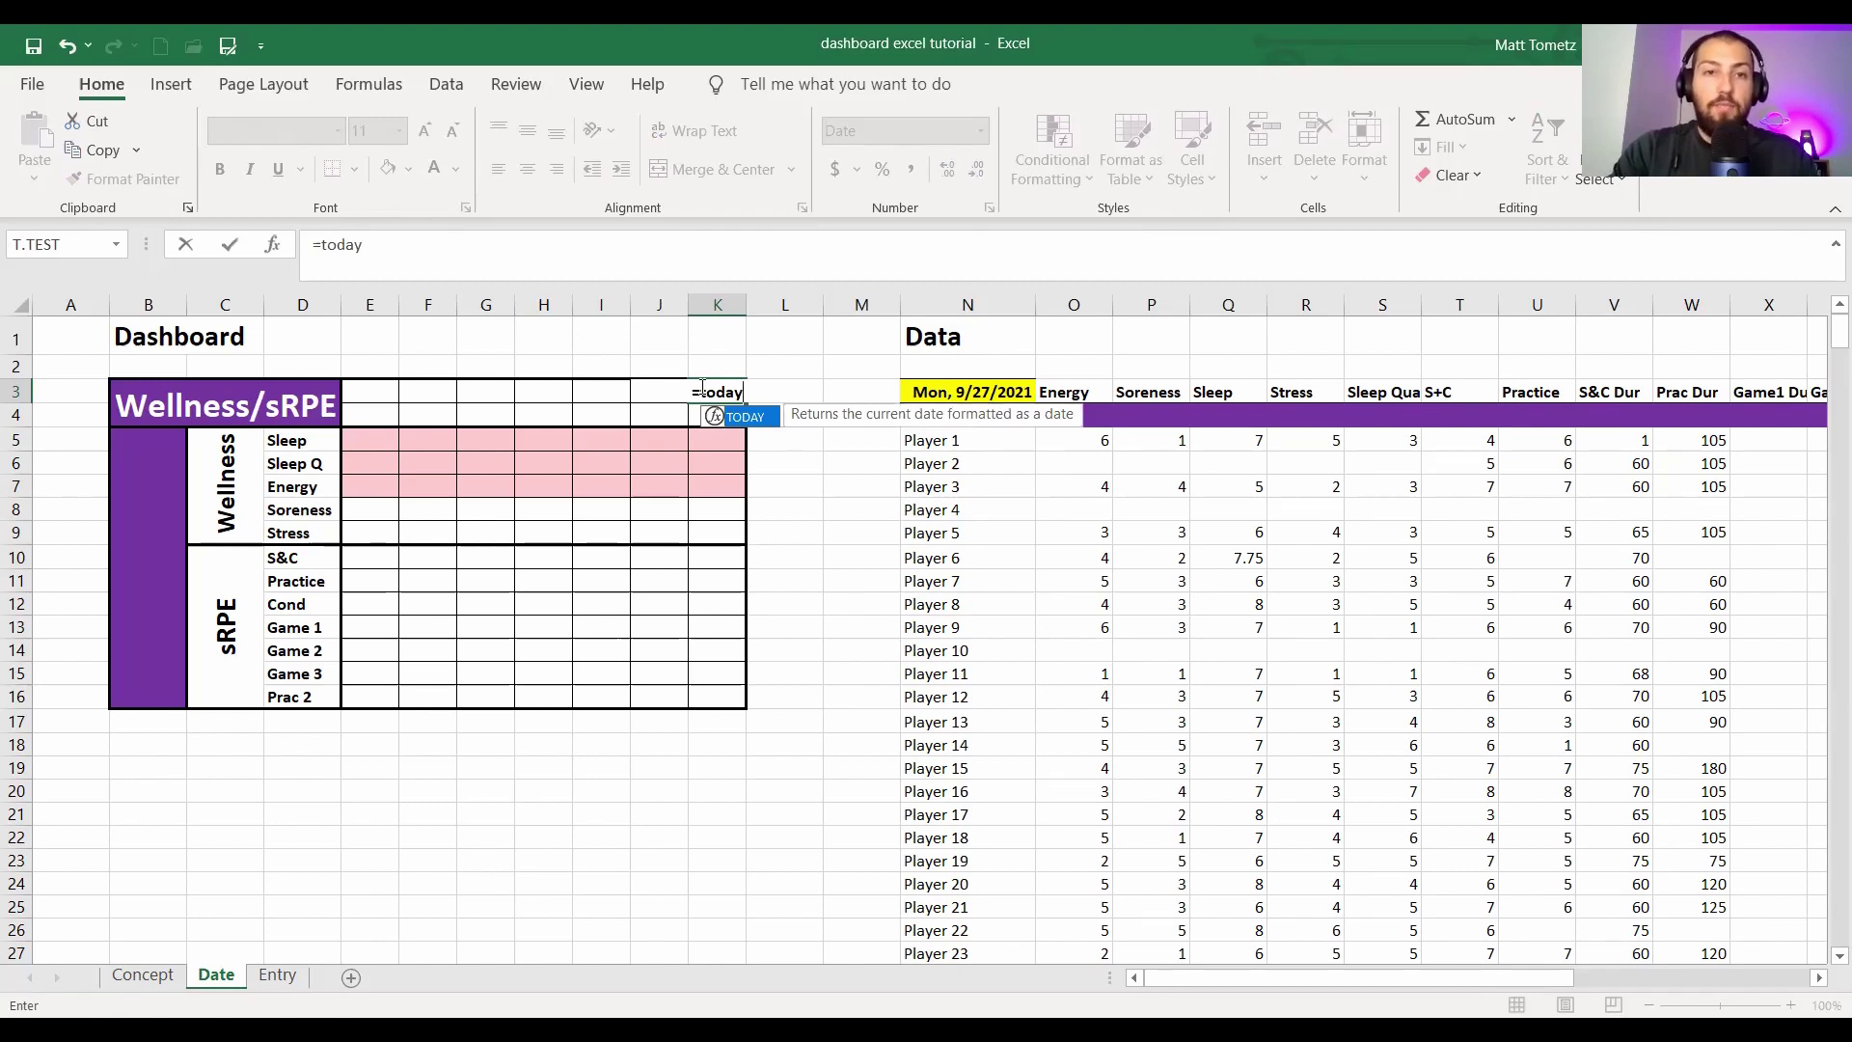
text(())
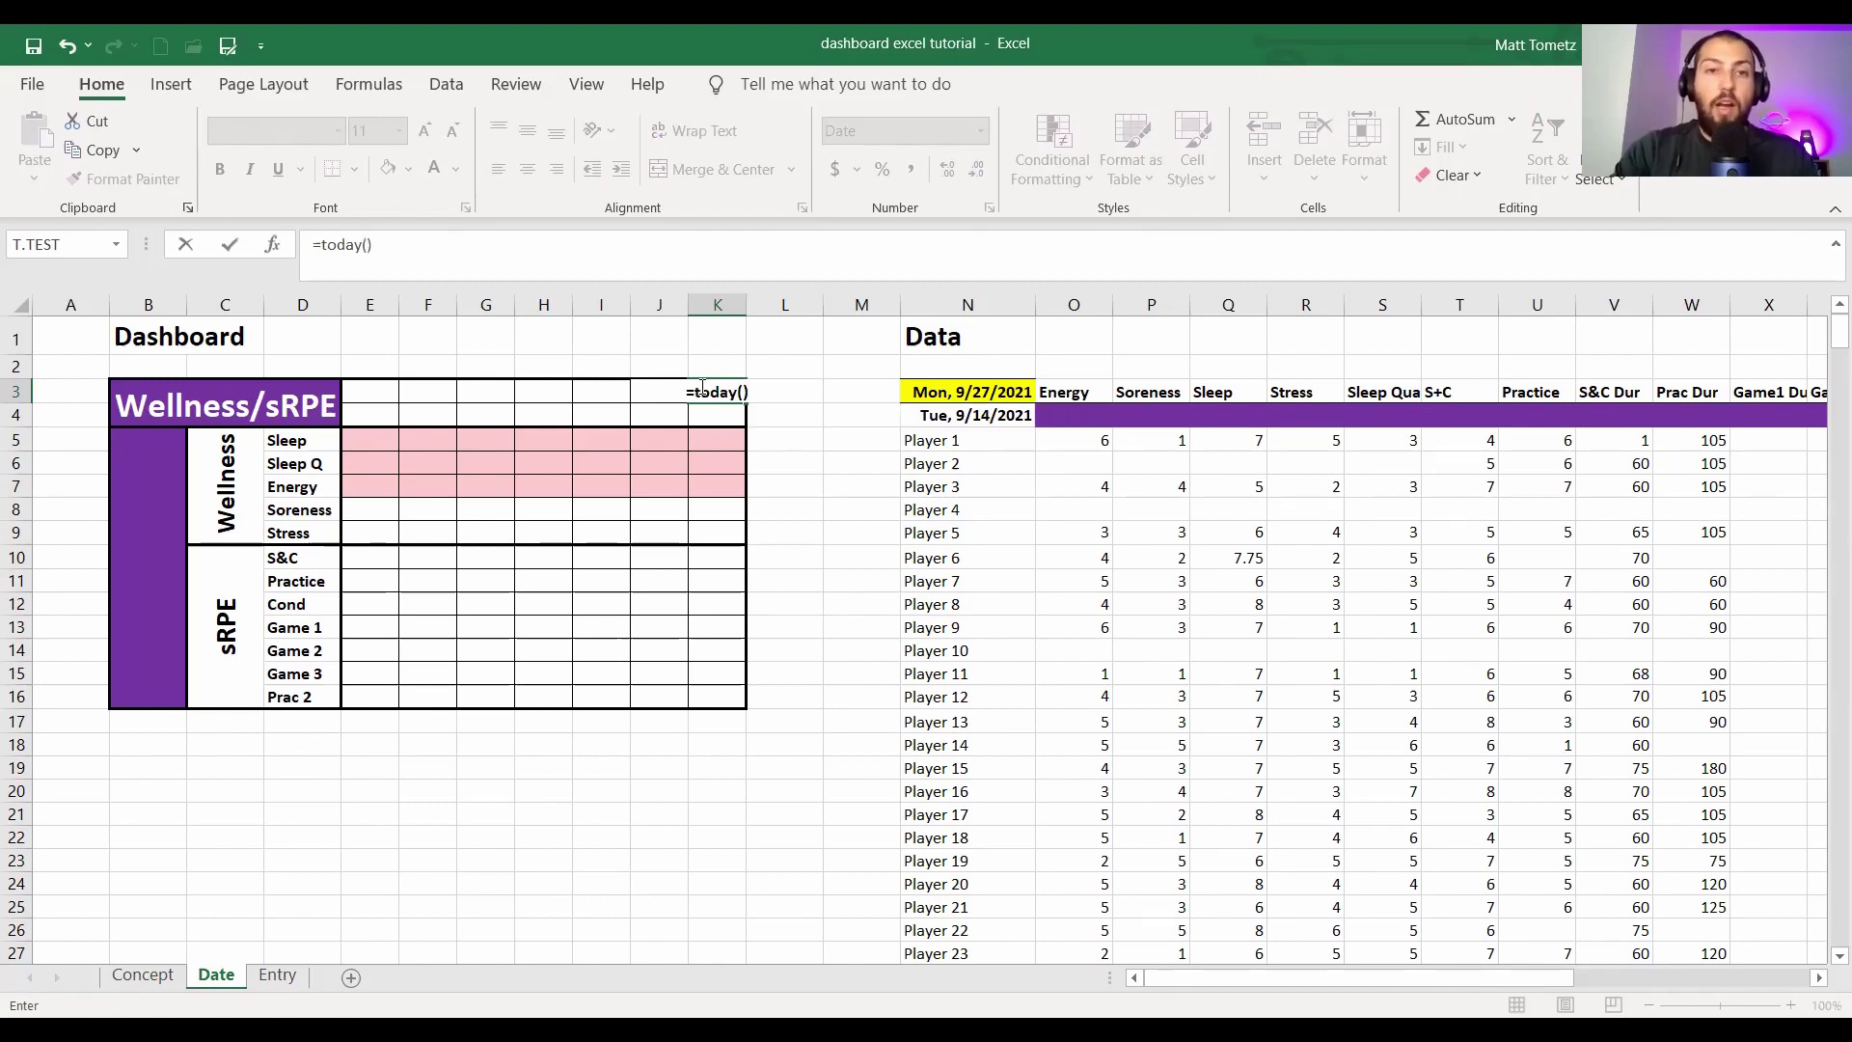
key(Return)
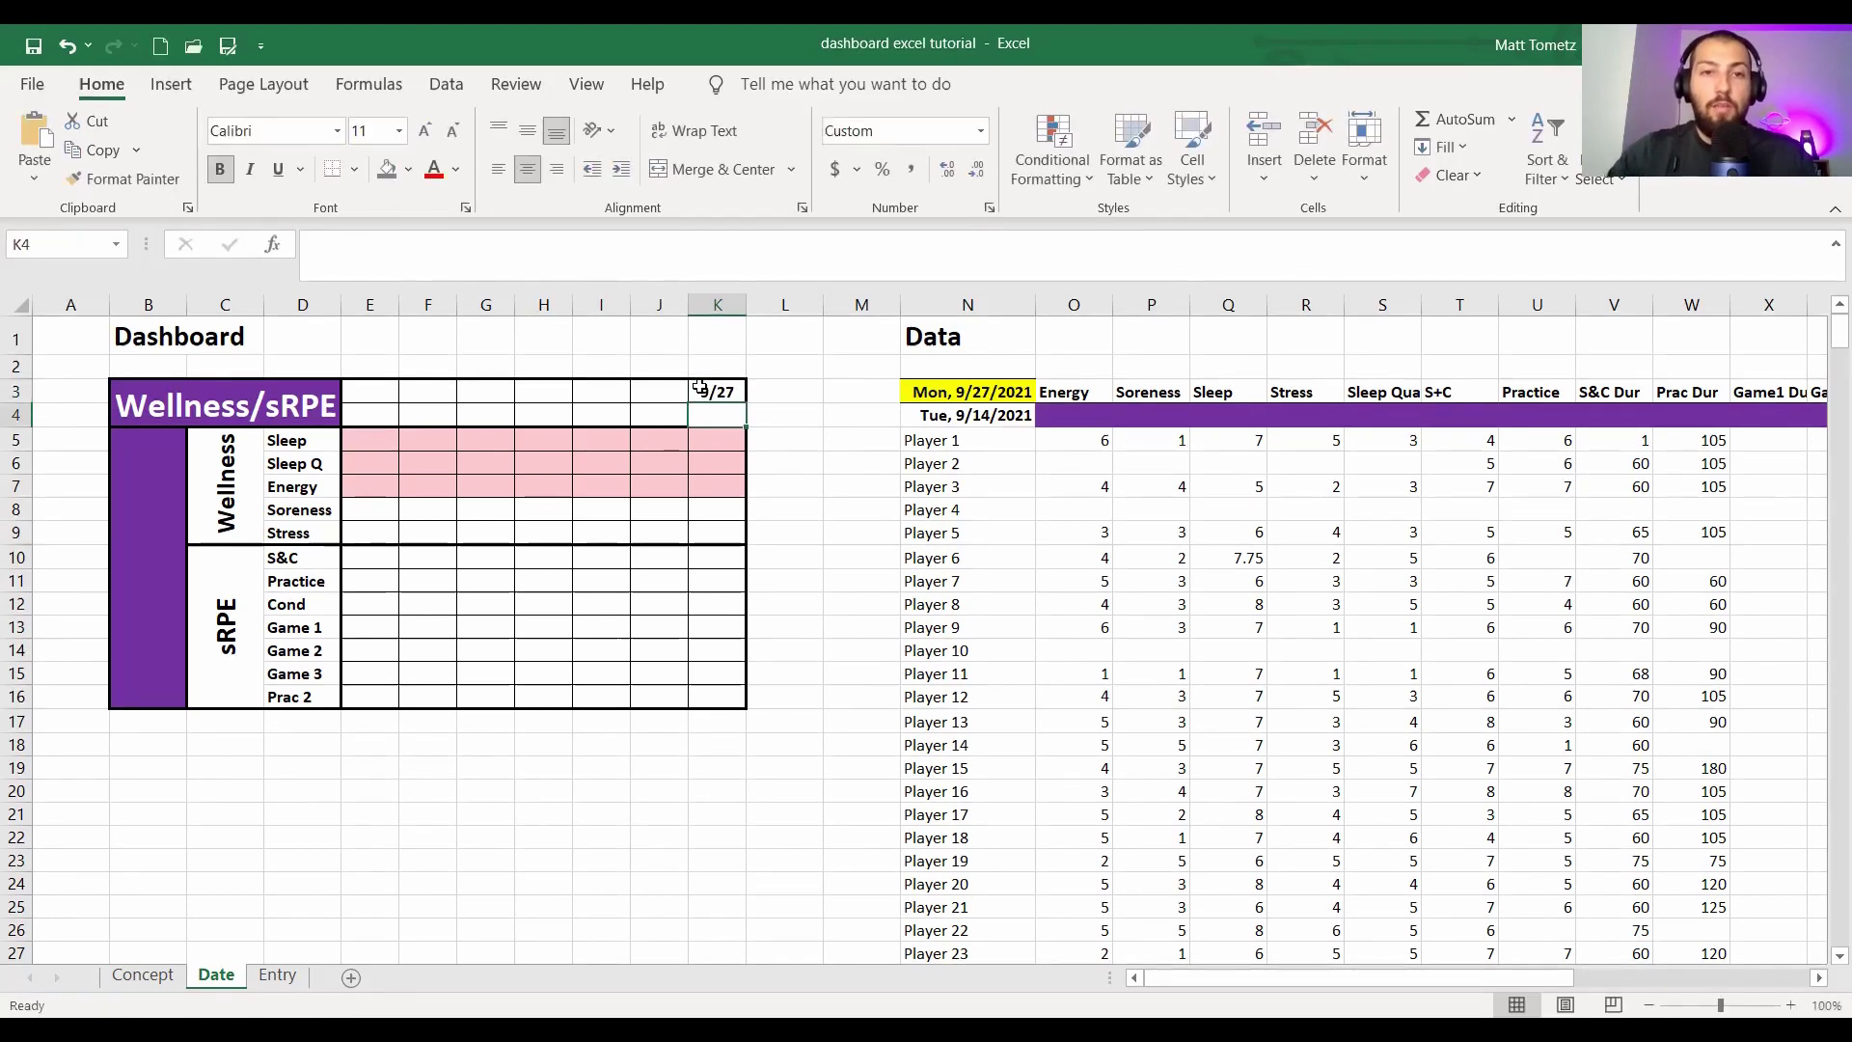
- Review the available date format types for the date in K3, keeping the 3/14 type
click(700, 388)
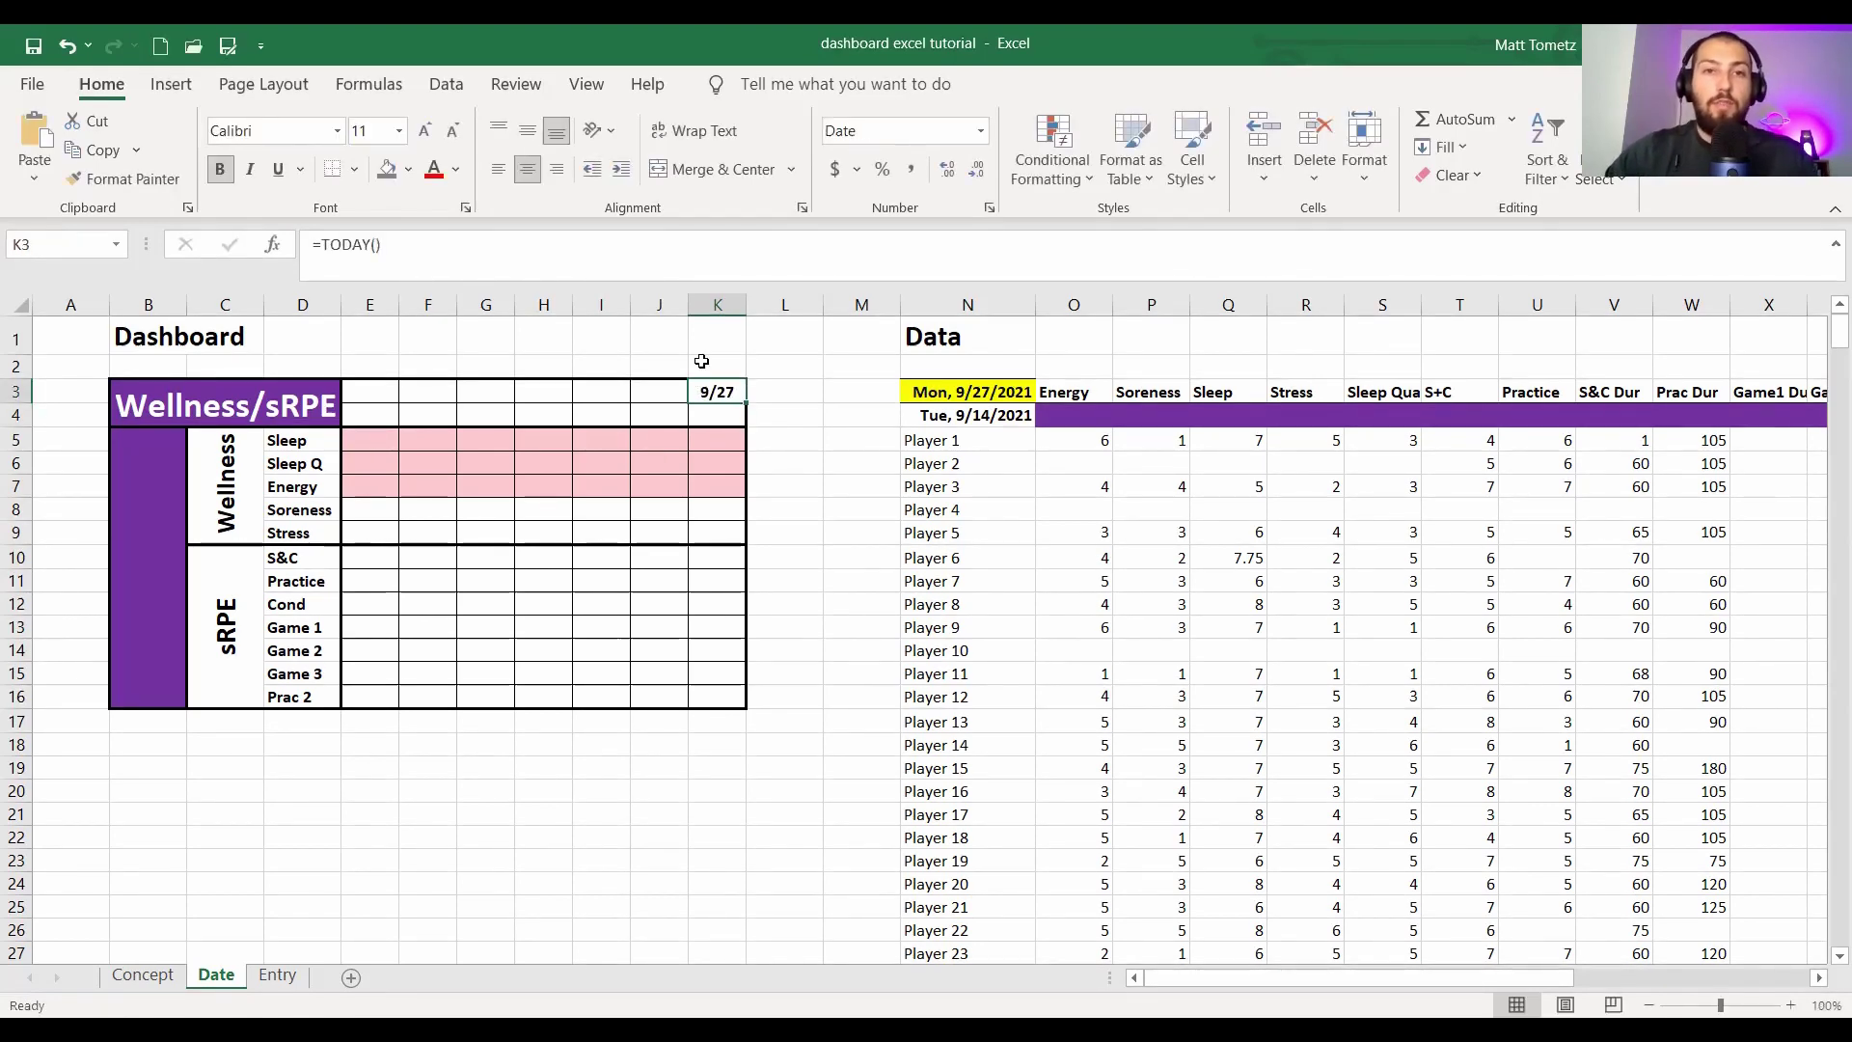
click(990, 208)
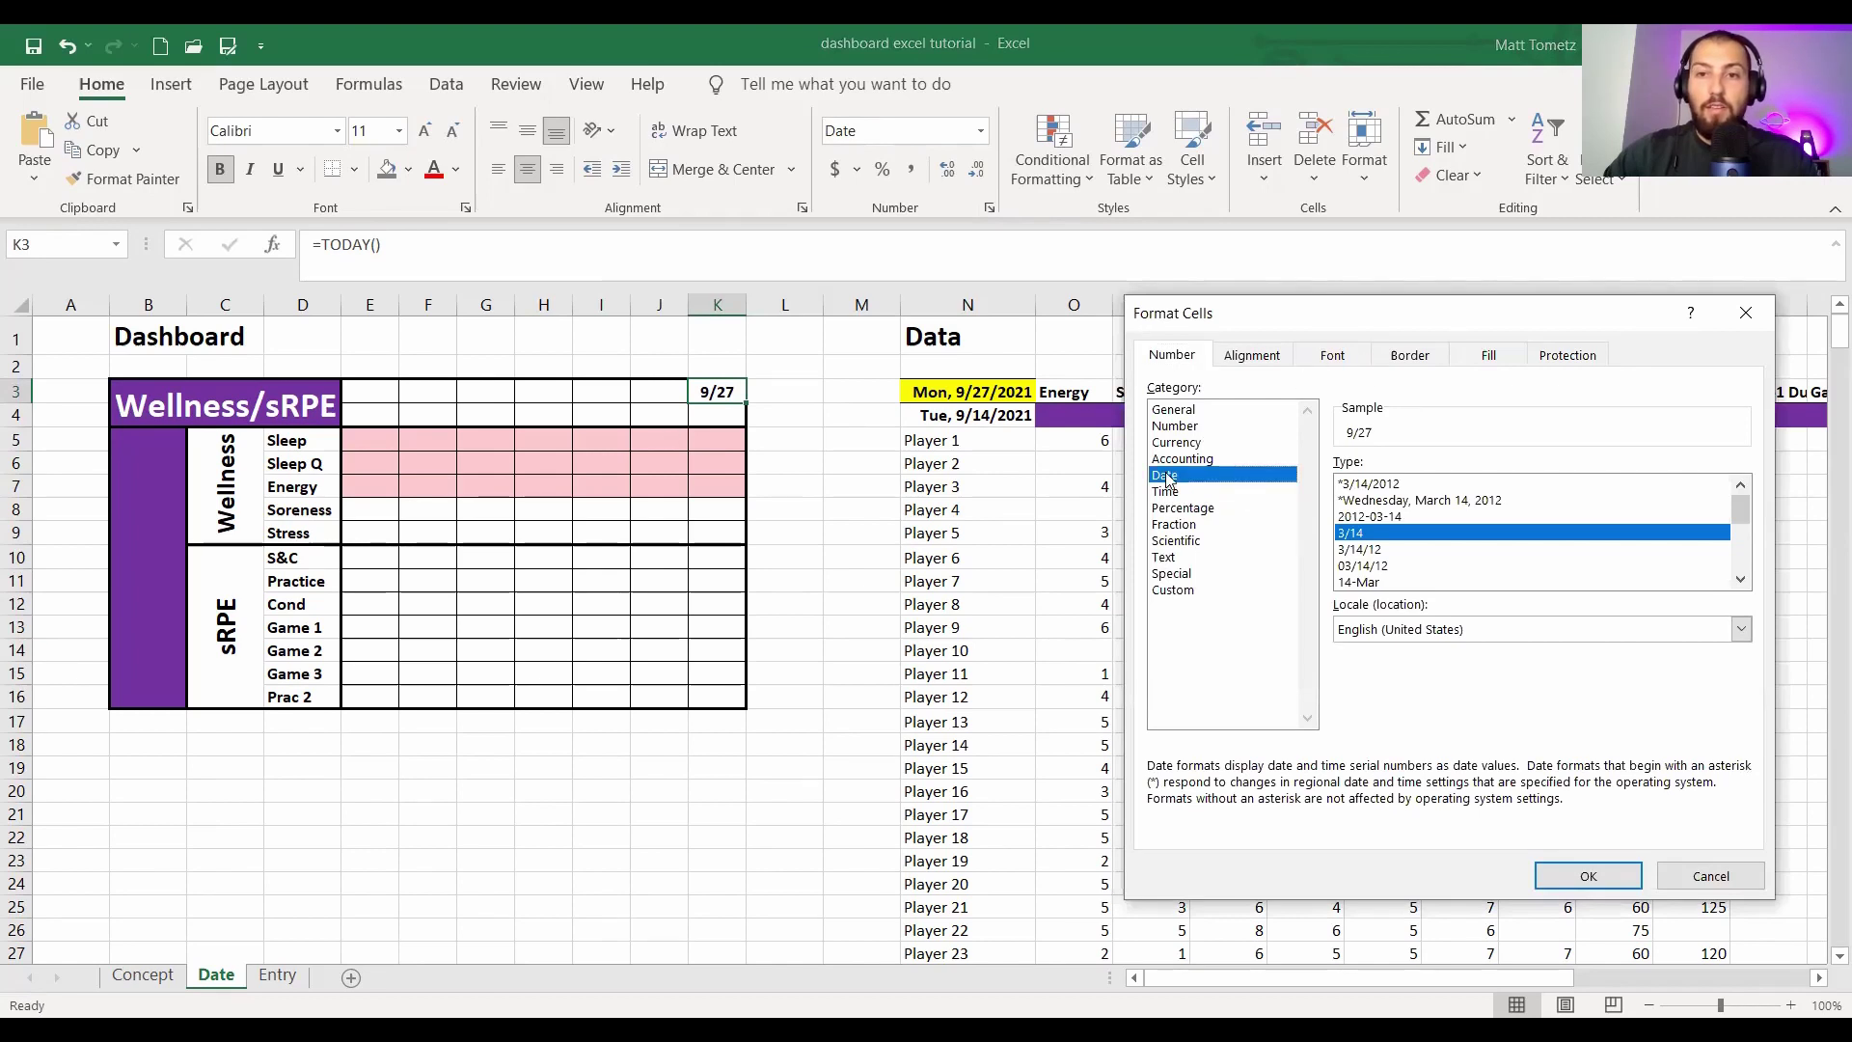
click(1741, 580)
click(1741, 579)
click(1741, 580)
click(1741, 483)
click(1741, 483)
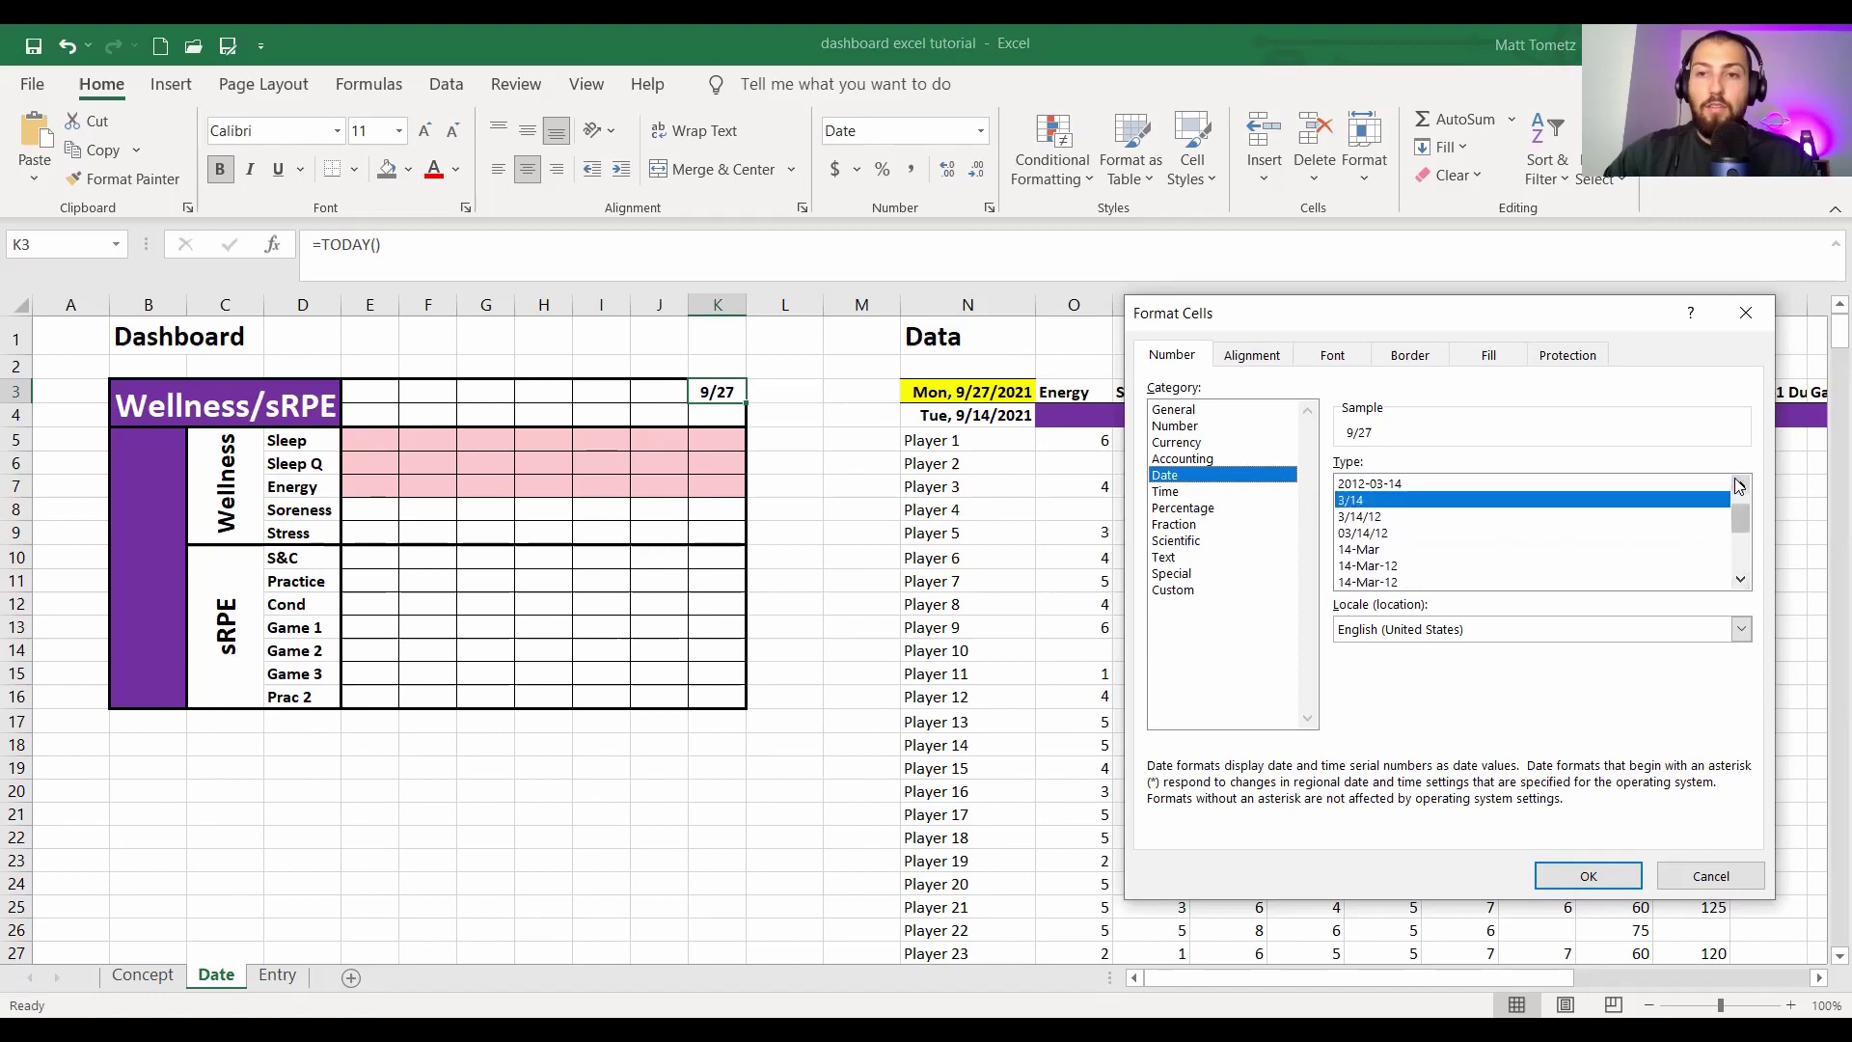
click(1741, 484)
key(Return)
- Enter =K3 in K4 to give the weekday beneath the date header
click(724, 410)
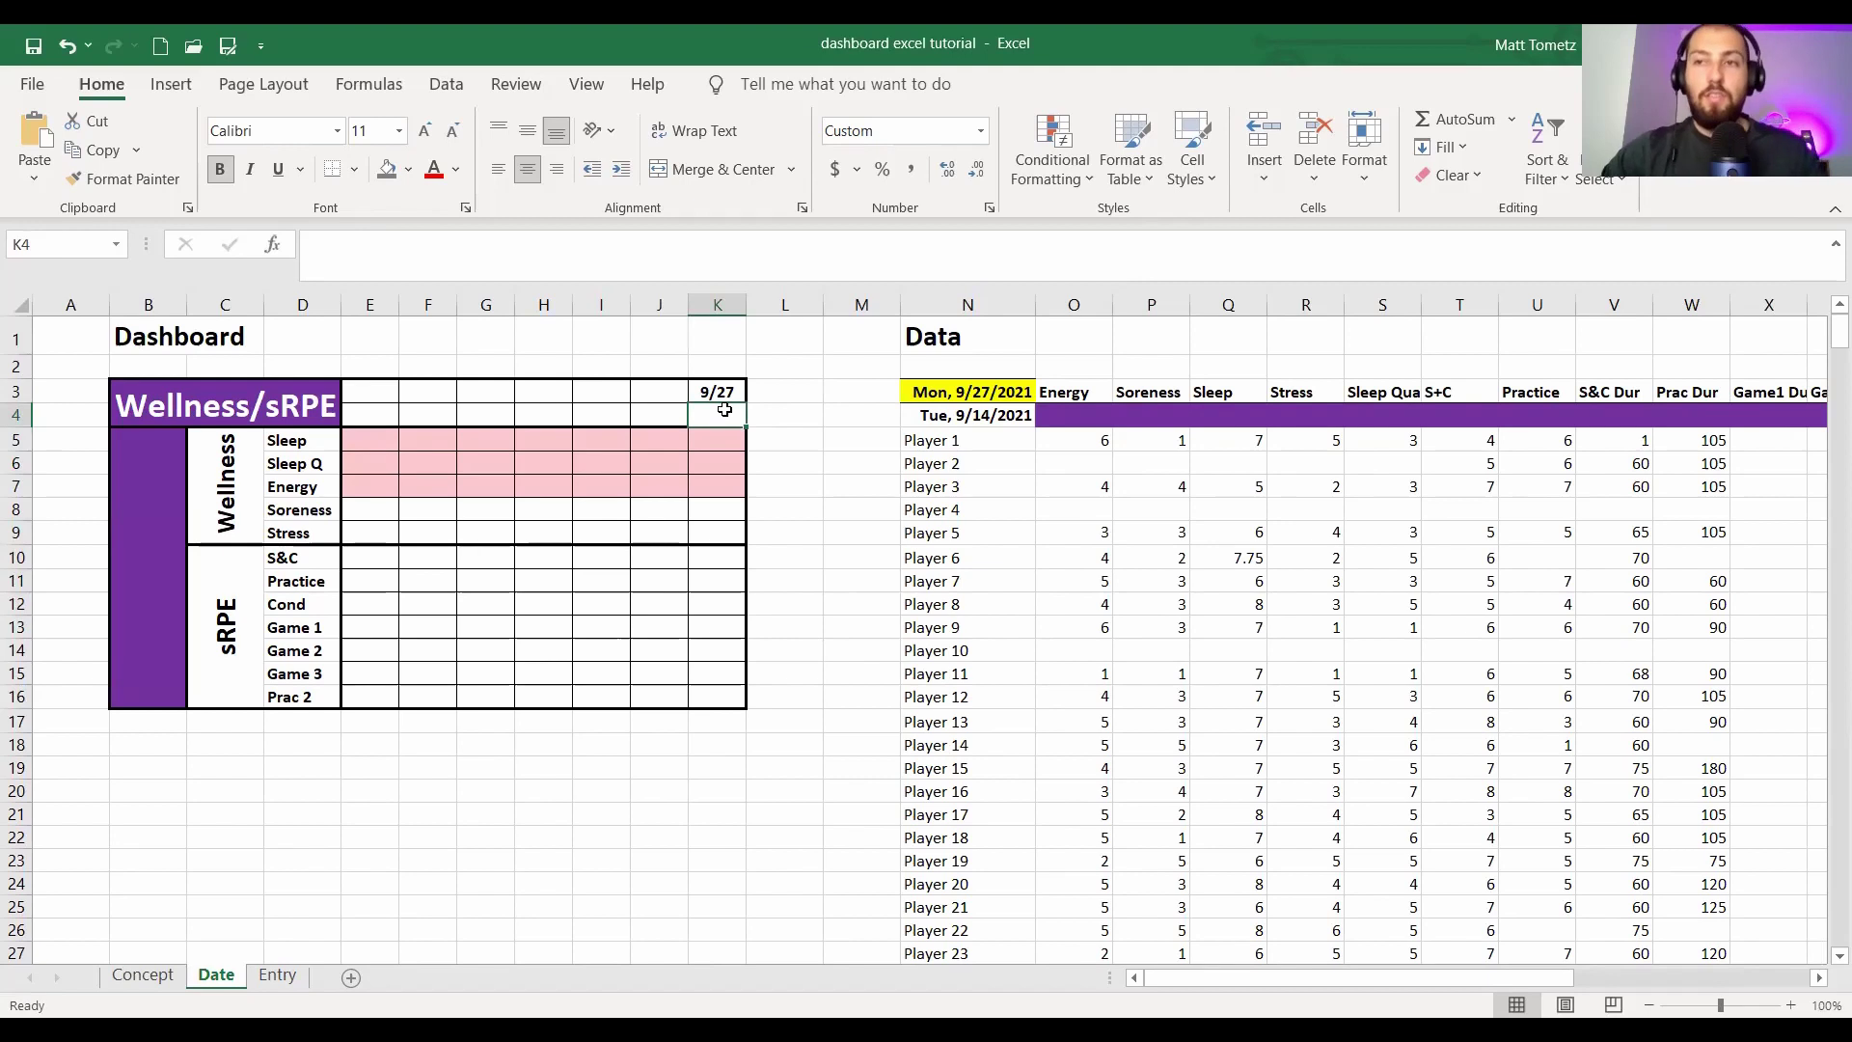
text(=)
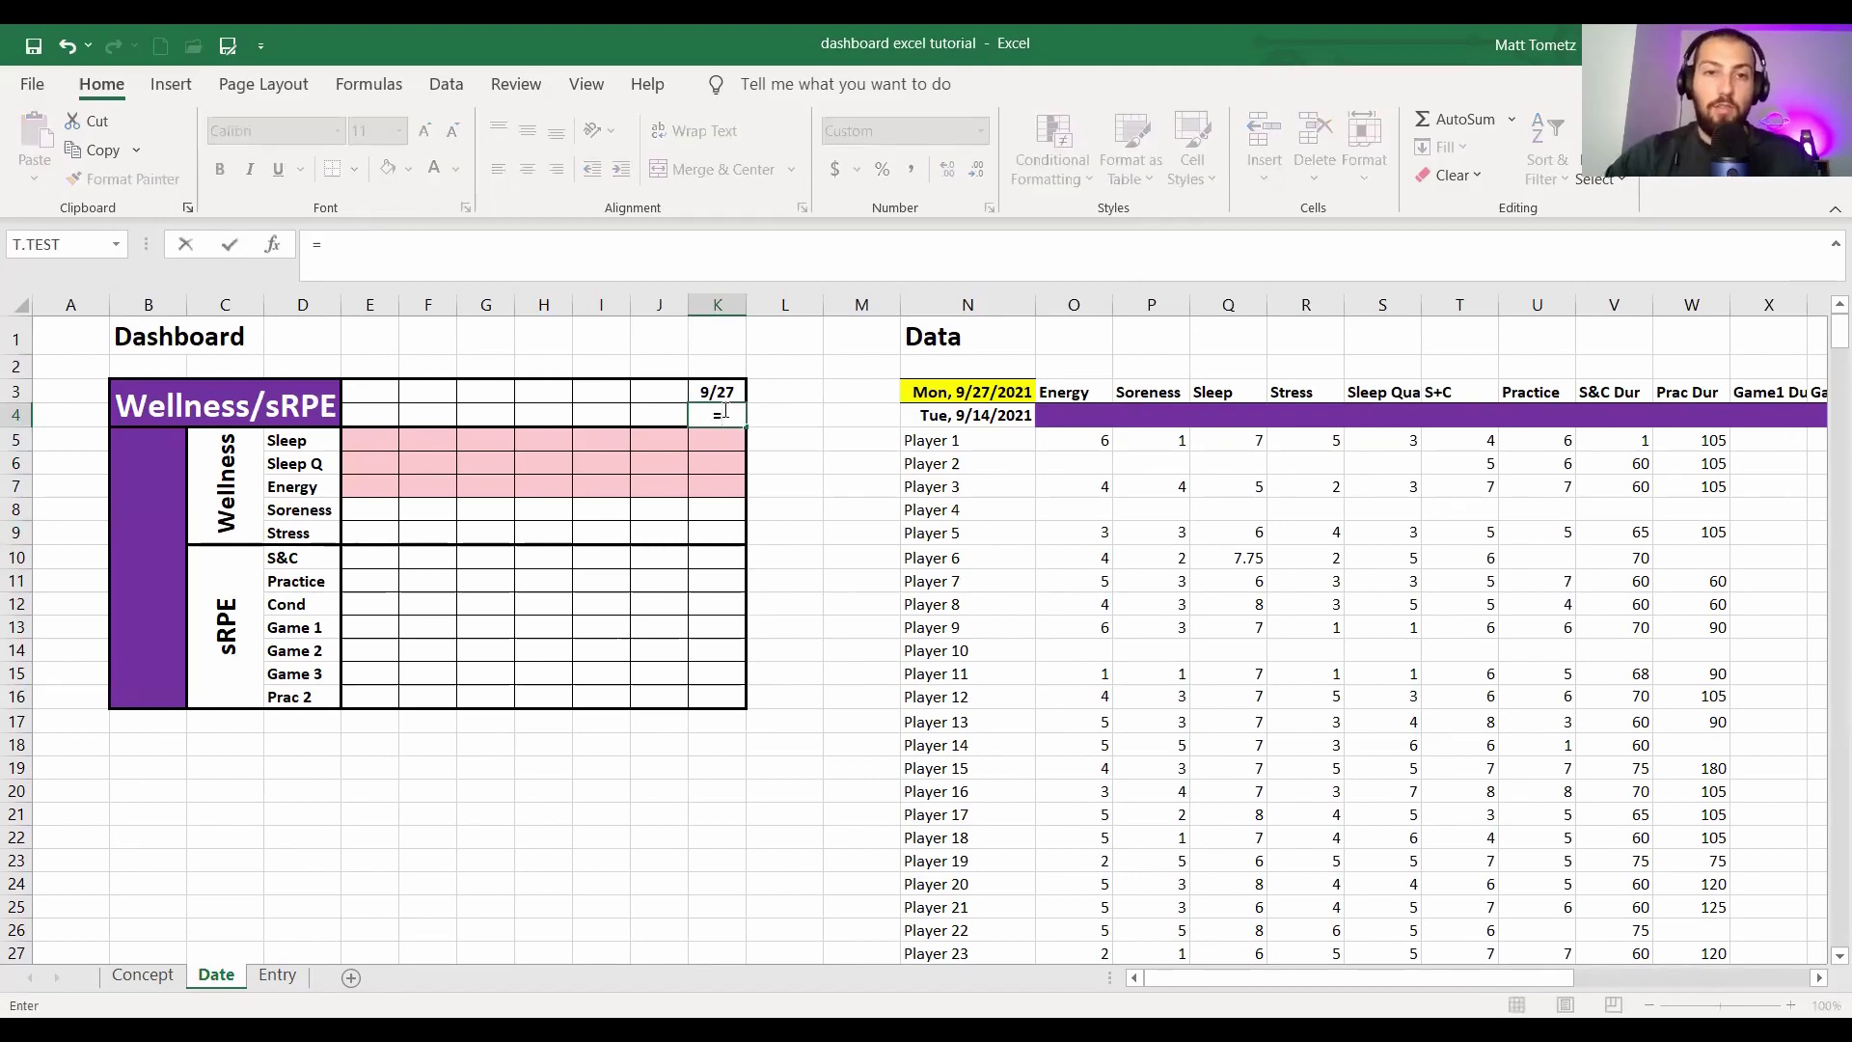
click(719, 390)
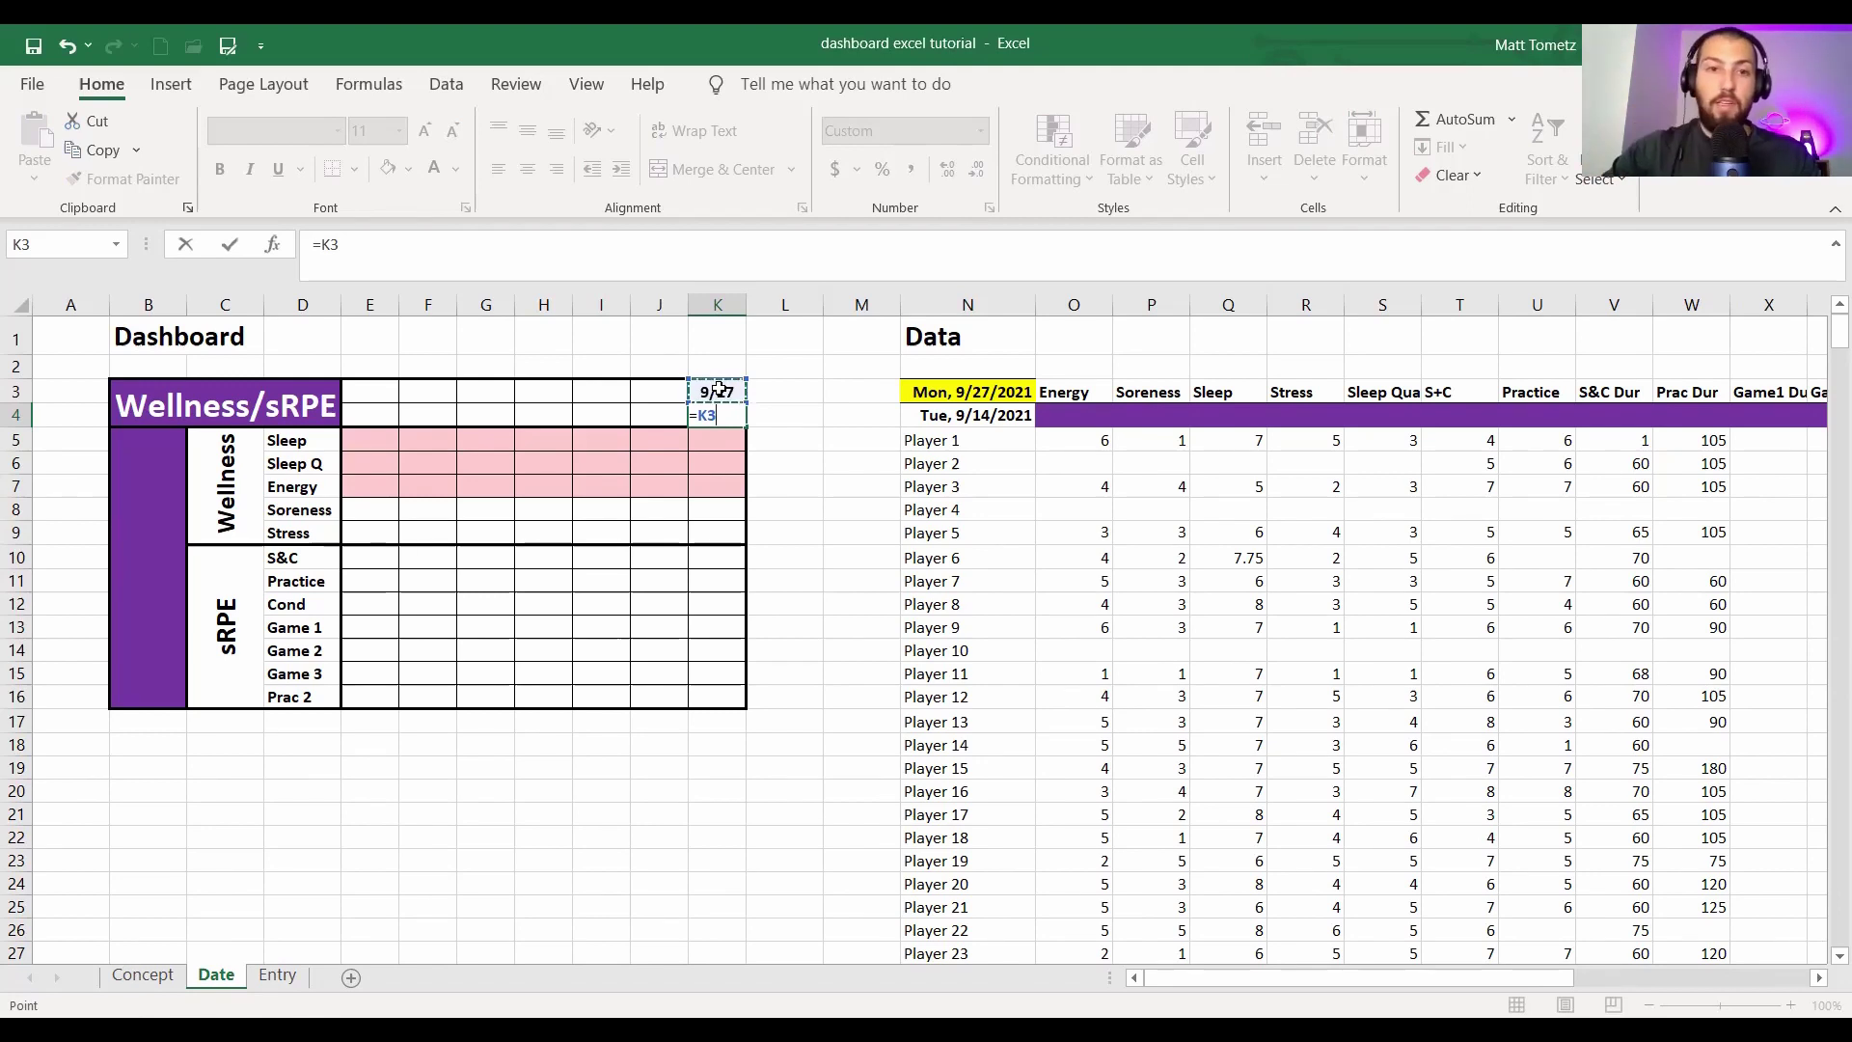
key(Return)
- Format the date in K3 as a Number without decimals and fit column K to its content
click(719, 391)
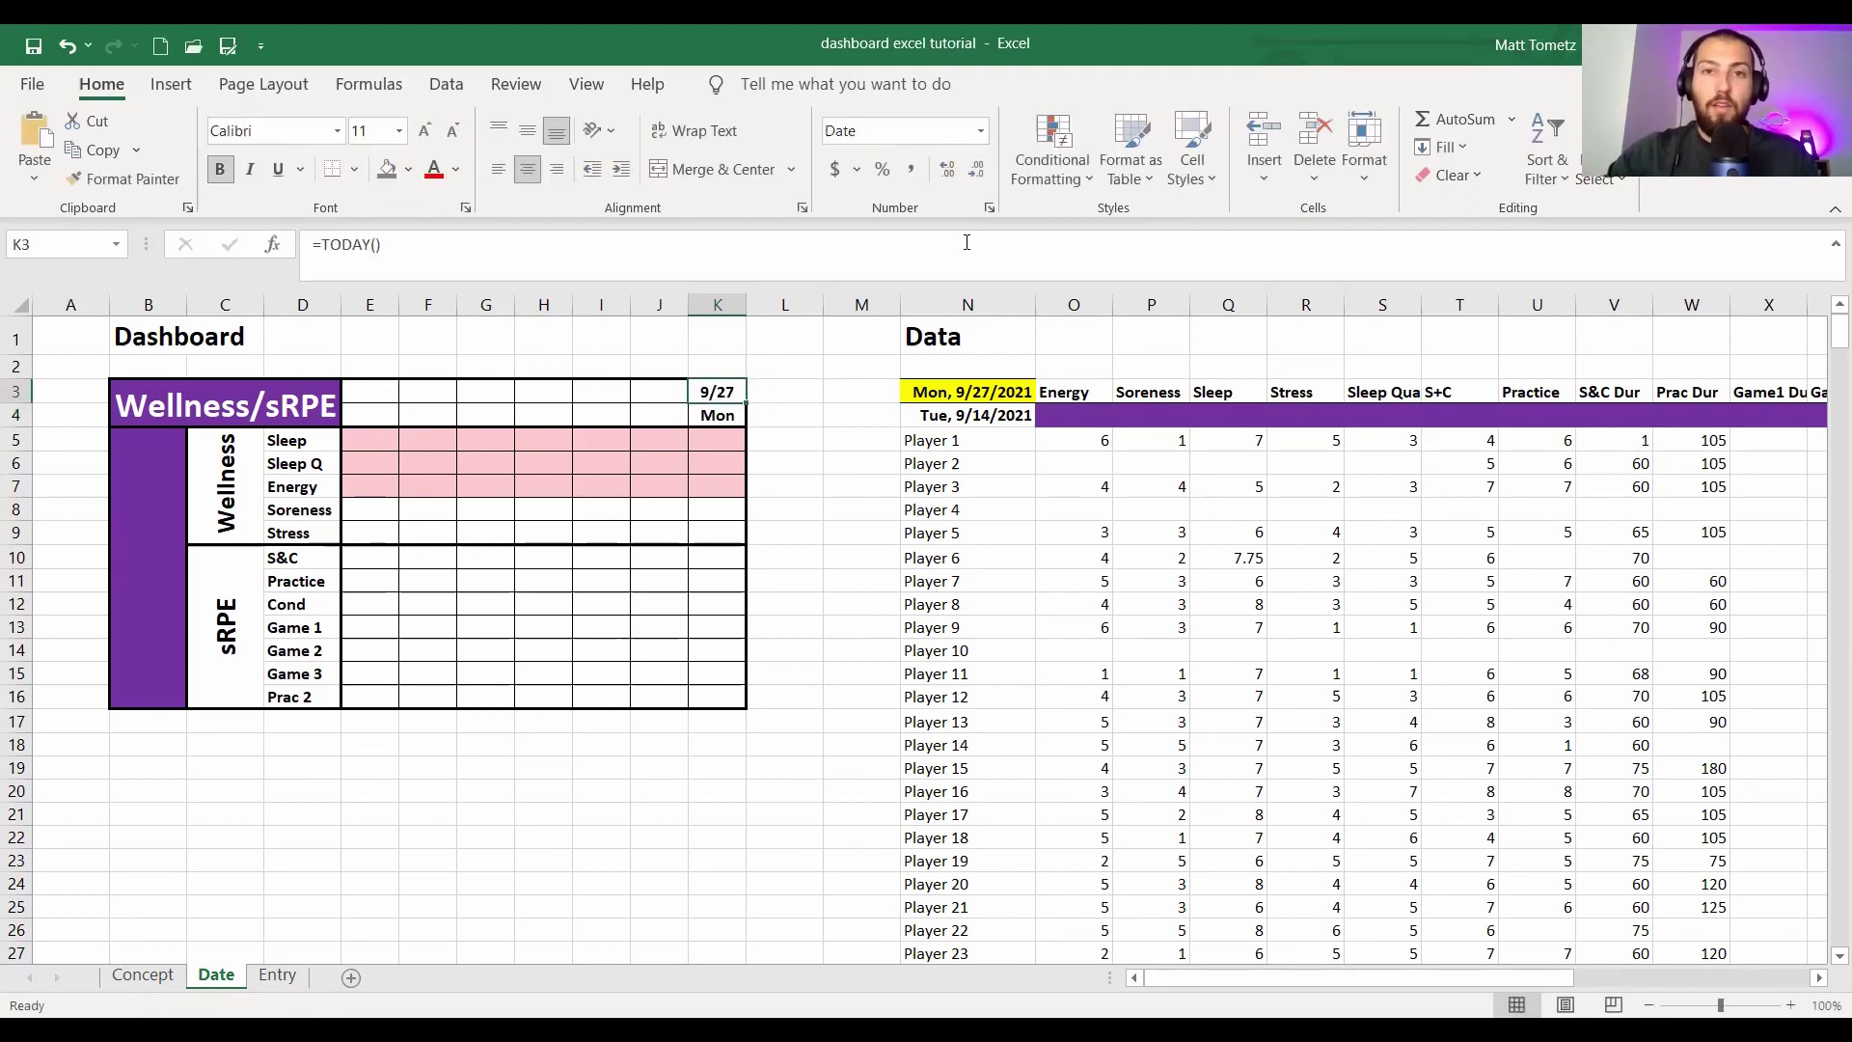
click(980, 130)
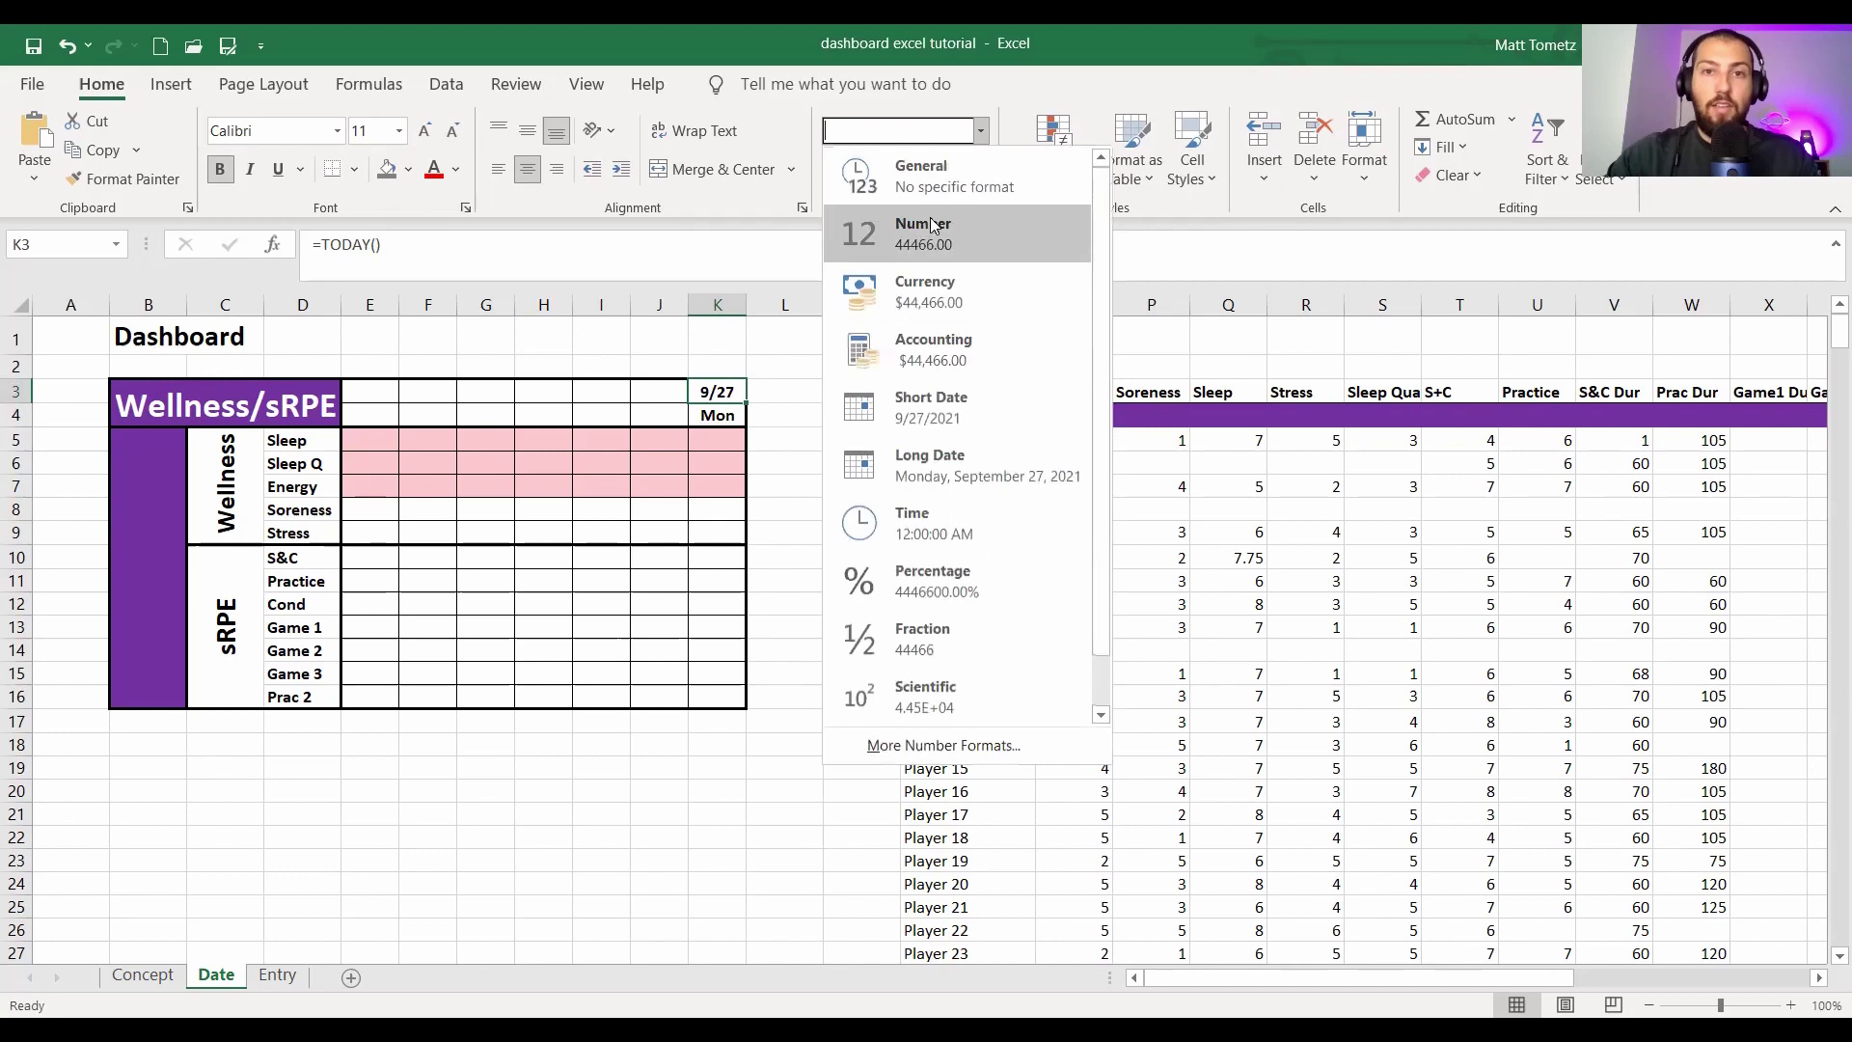
click(951, 249)
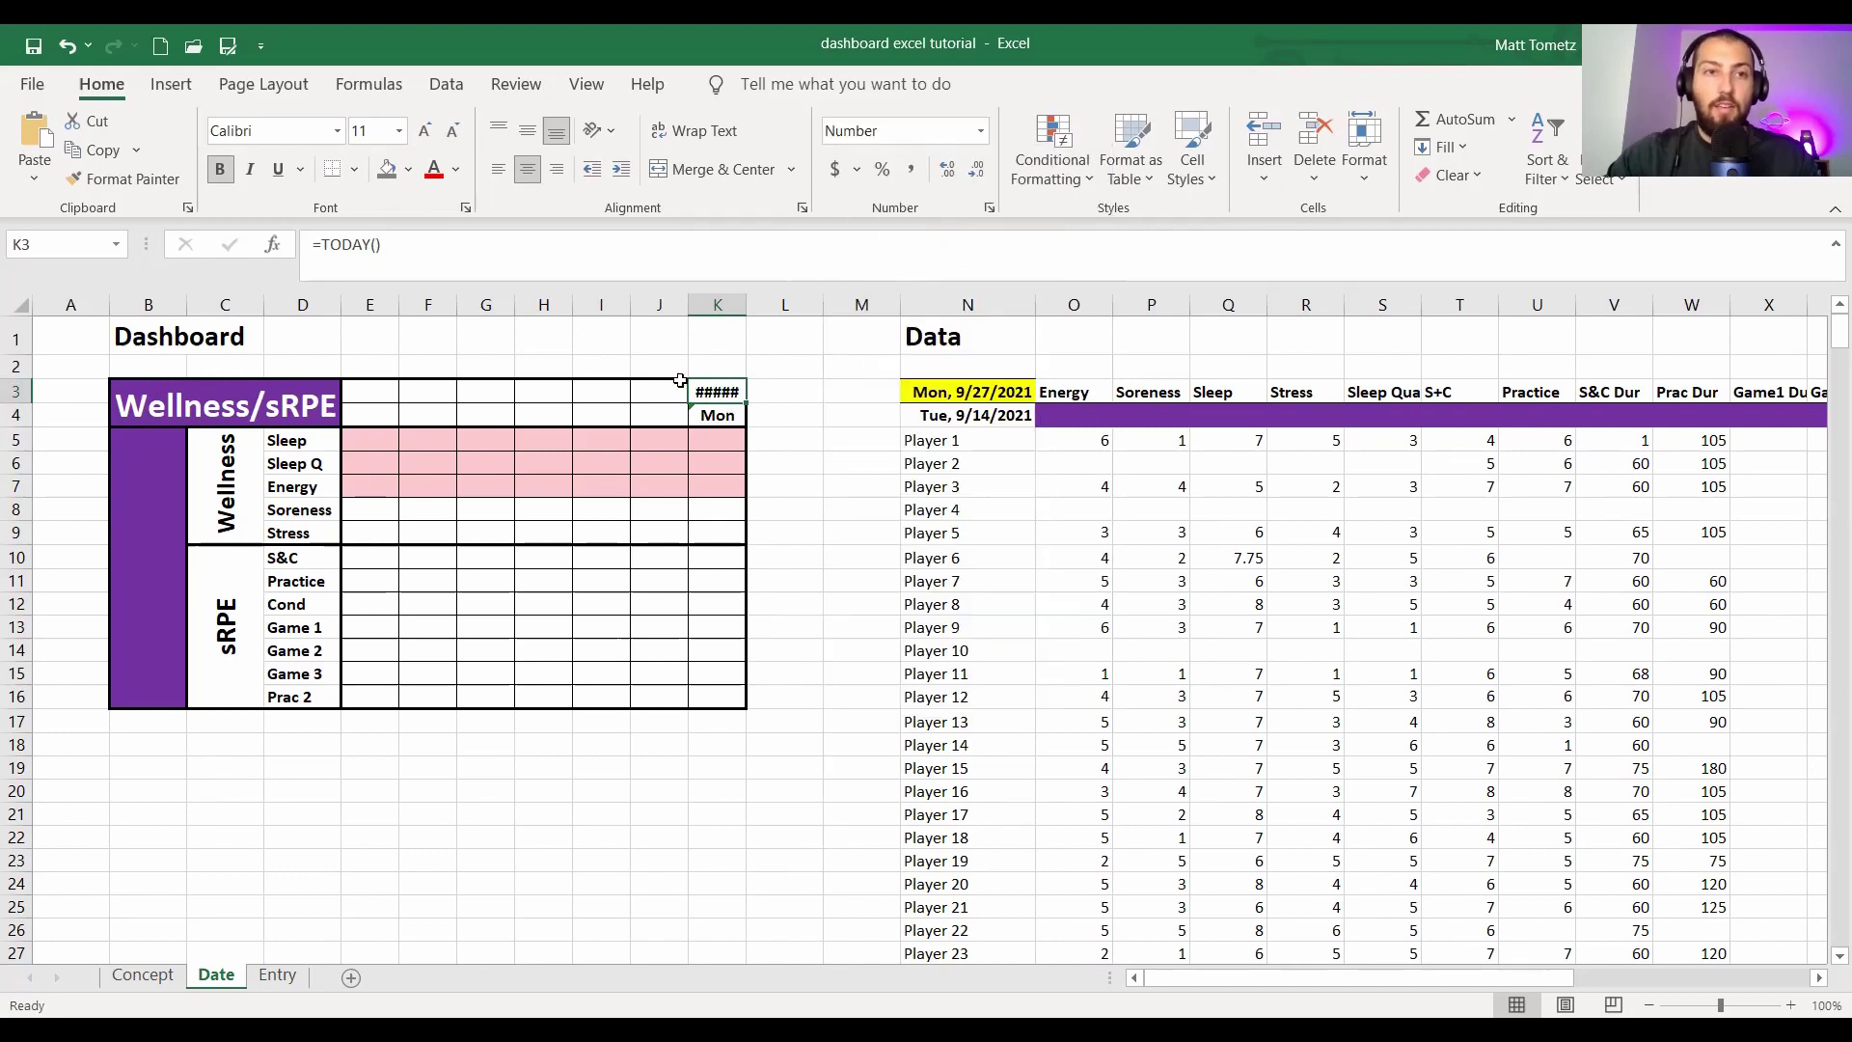
double_click(746, 305)
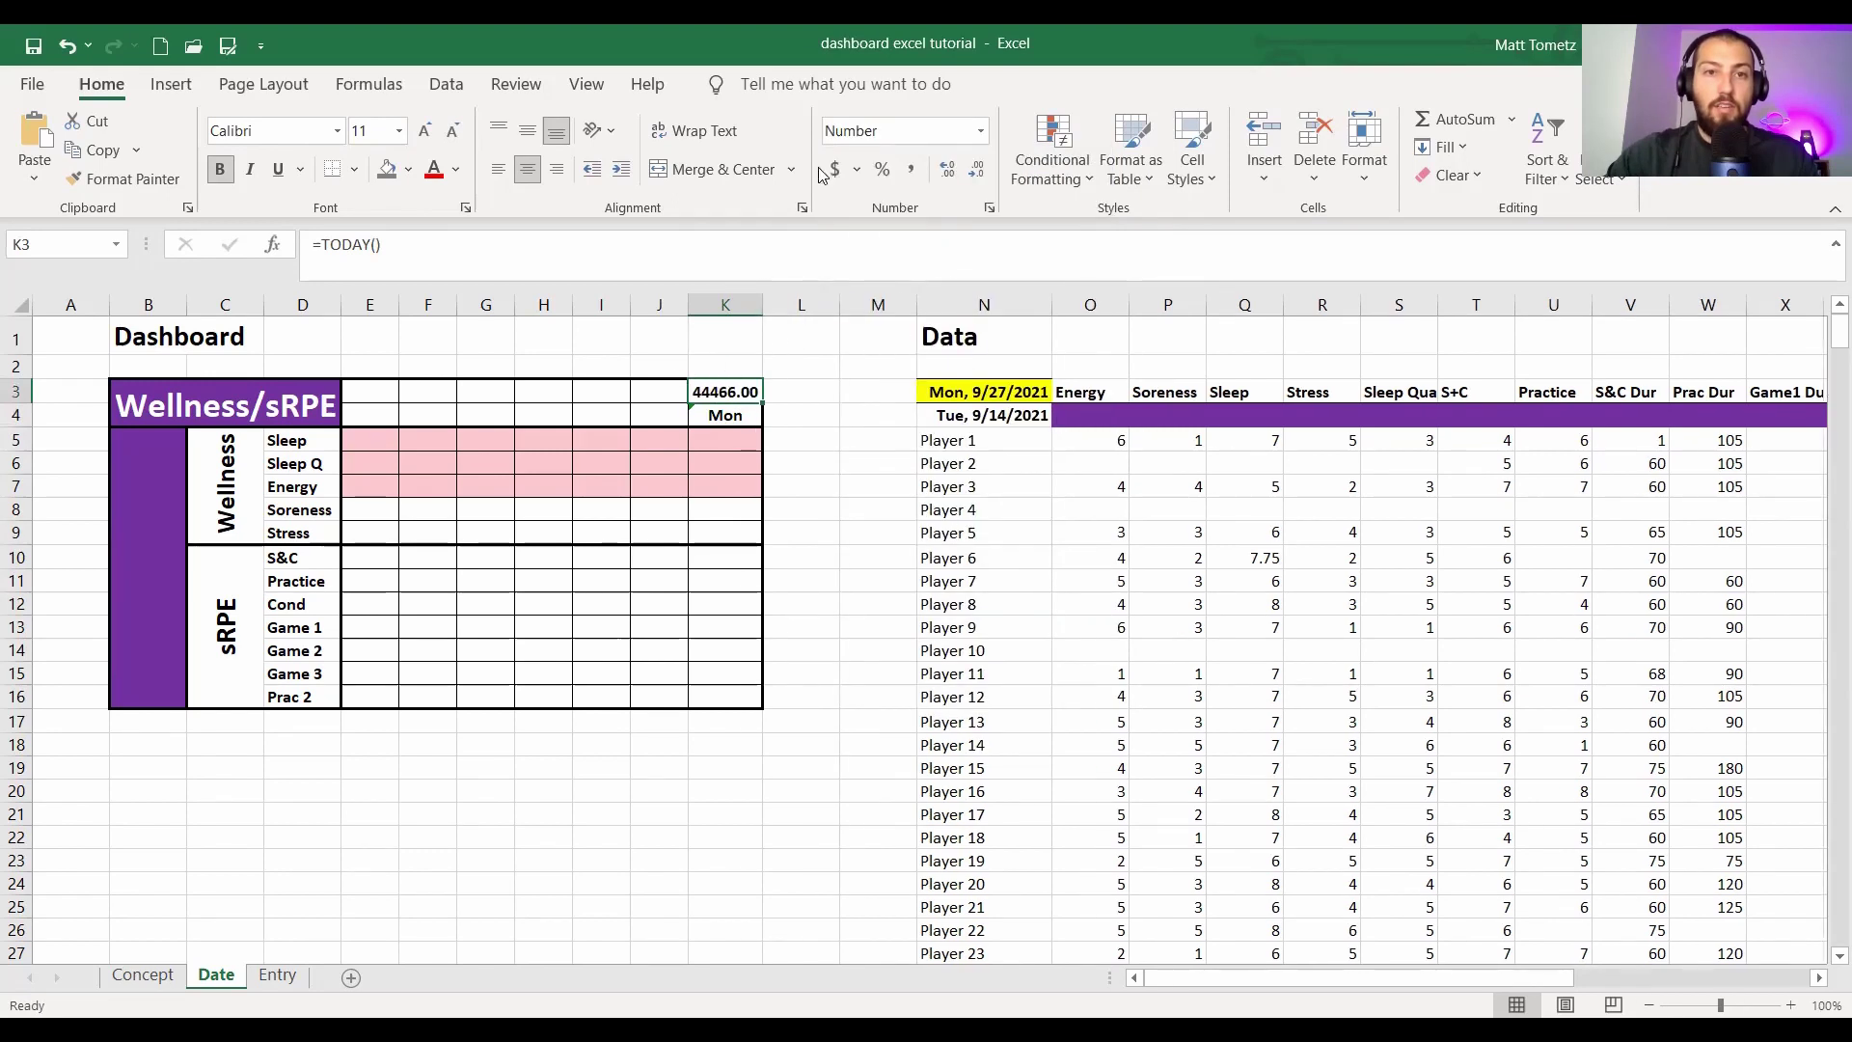
click(976, 169)
click(976, 168)
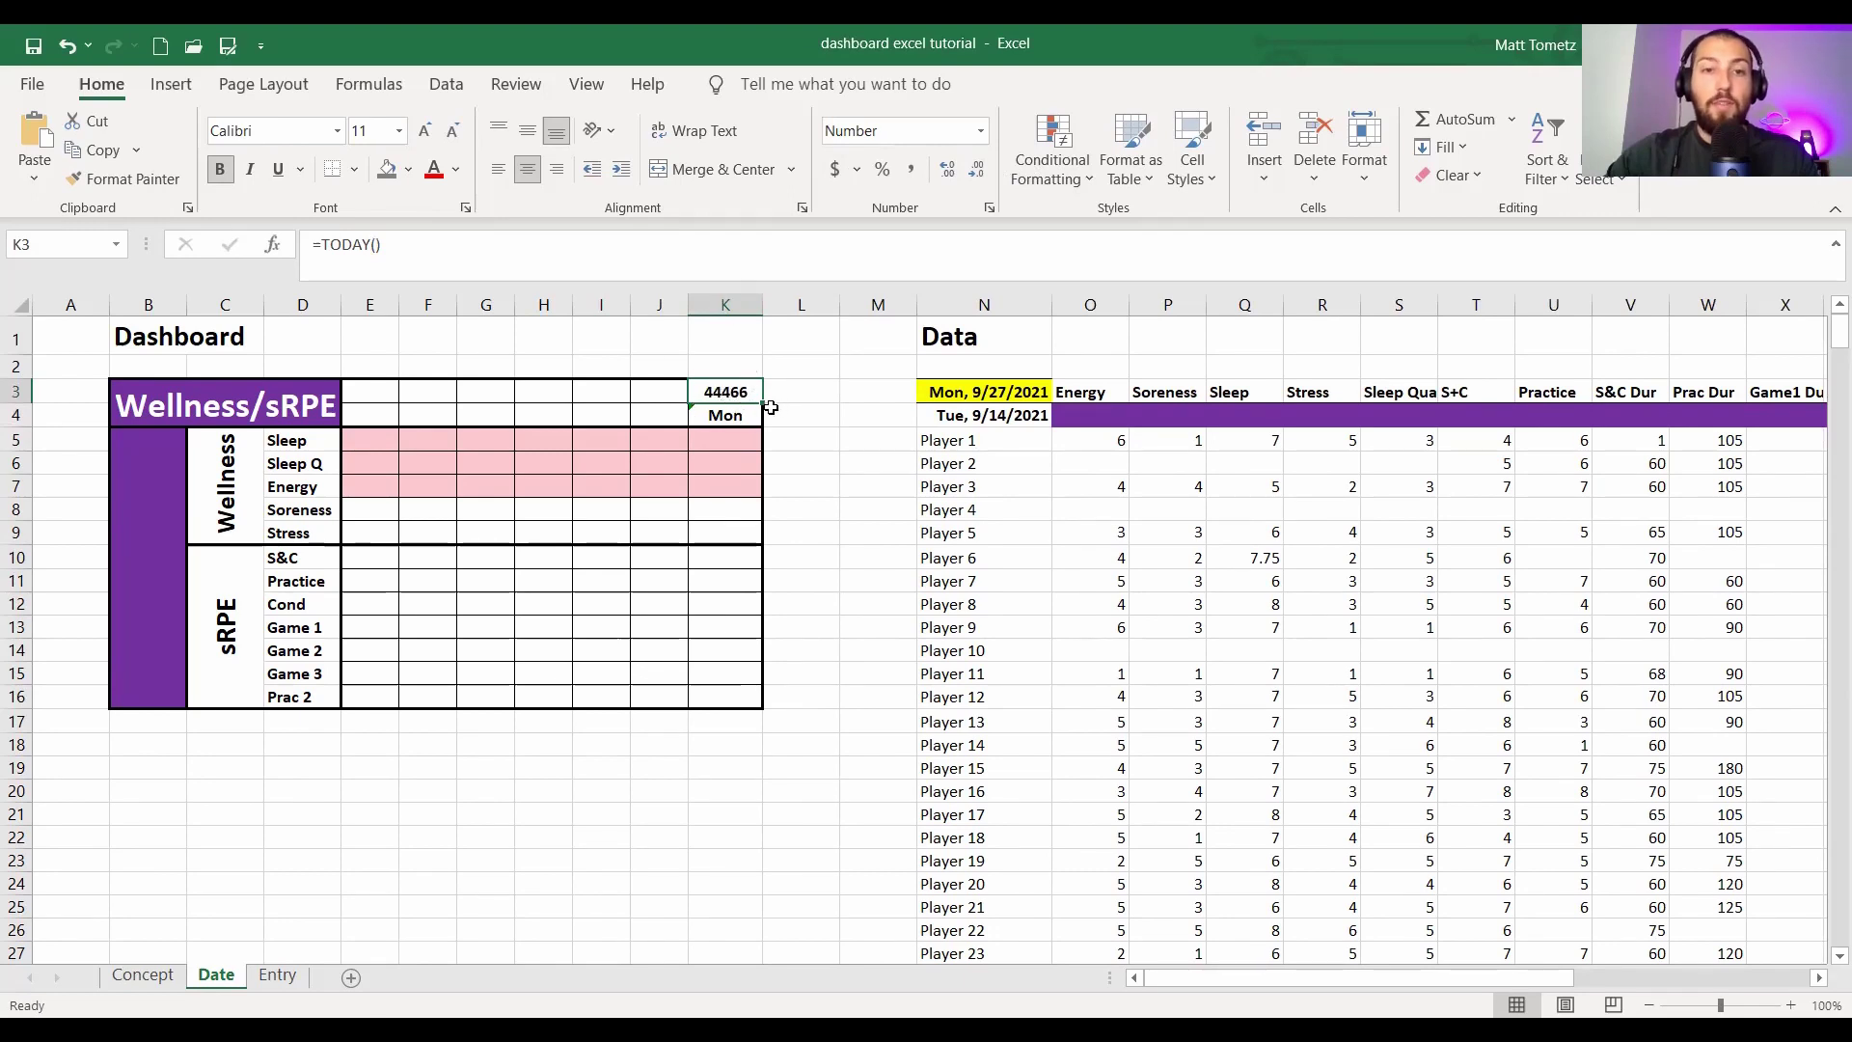
- Enter =K3-1 in J3 to calculate the previous day
click(653, 383)
text(=K3-1)
key(Return)
- Format J3 as a Number without decimals and fit column J to its content
click(656, 391)
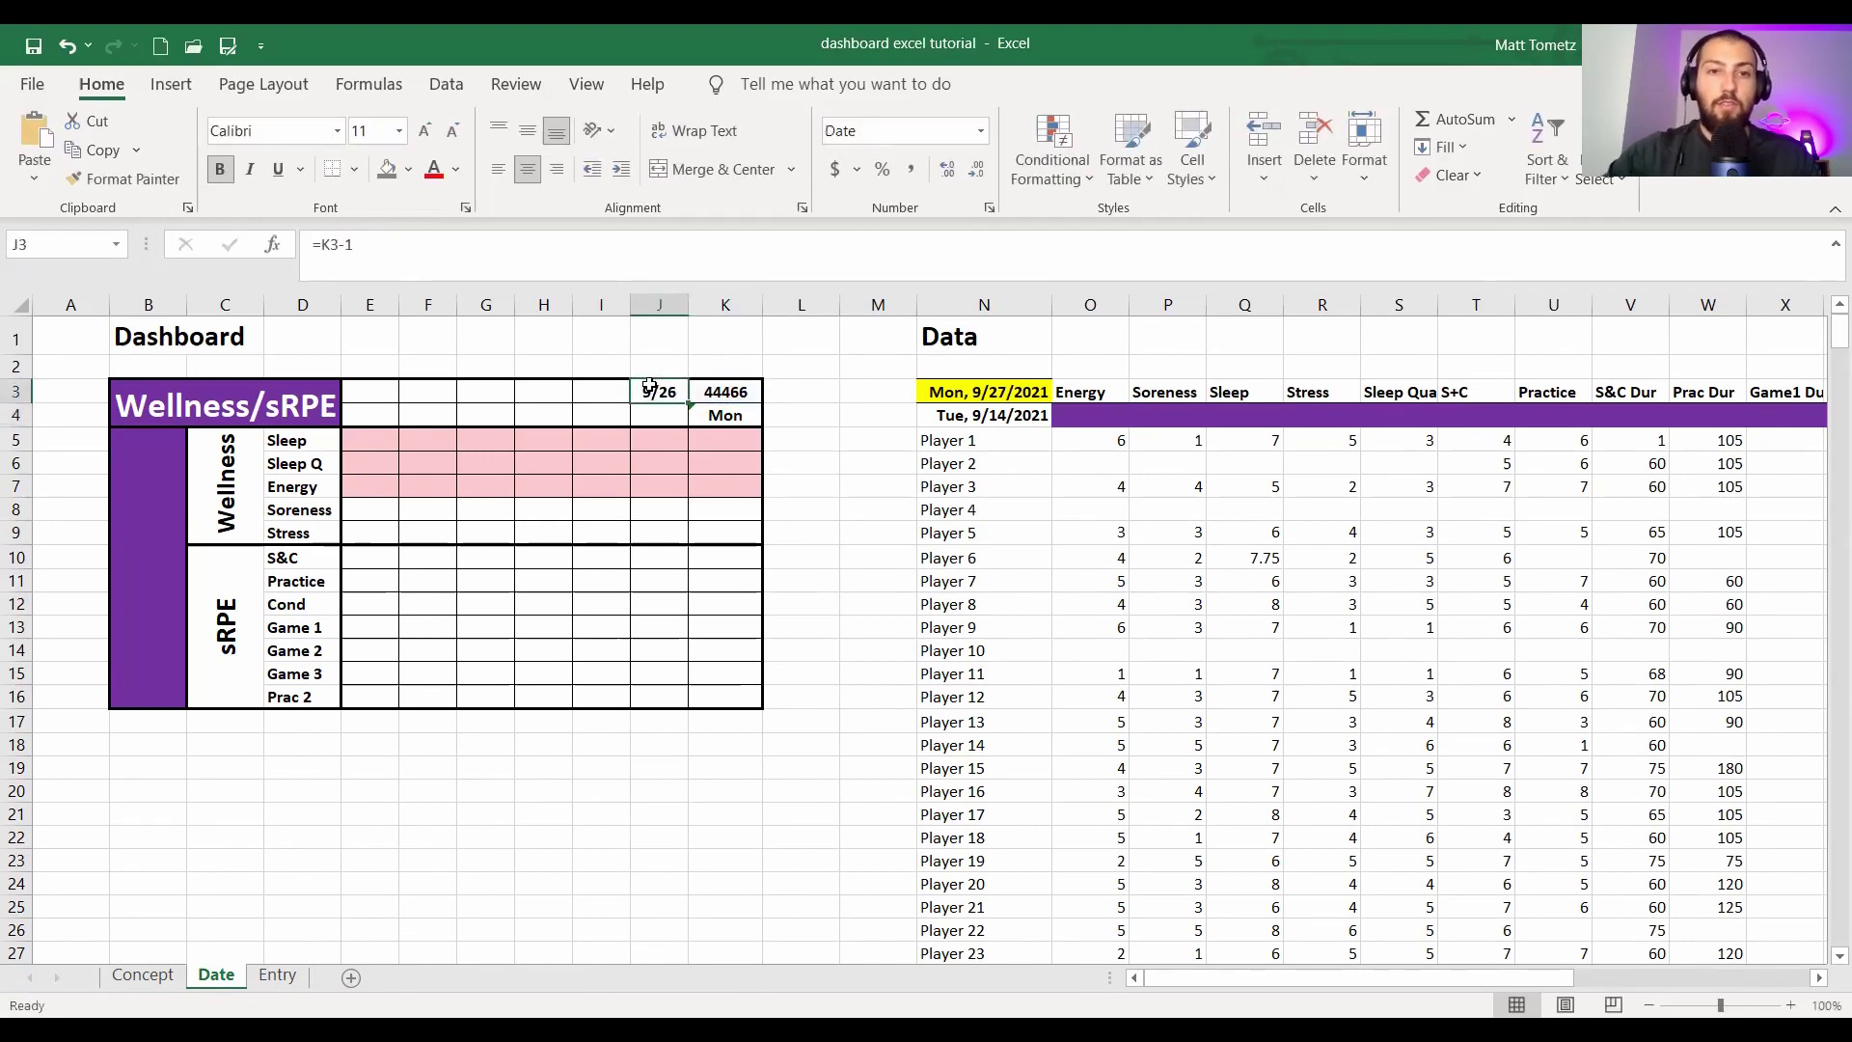
click(981, 131)
click(916, 239)
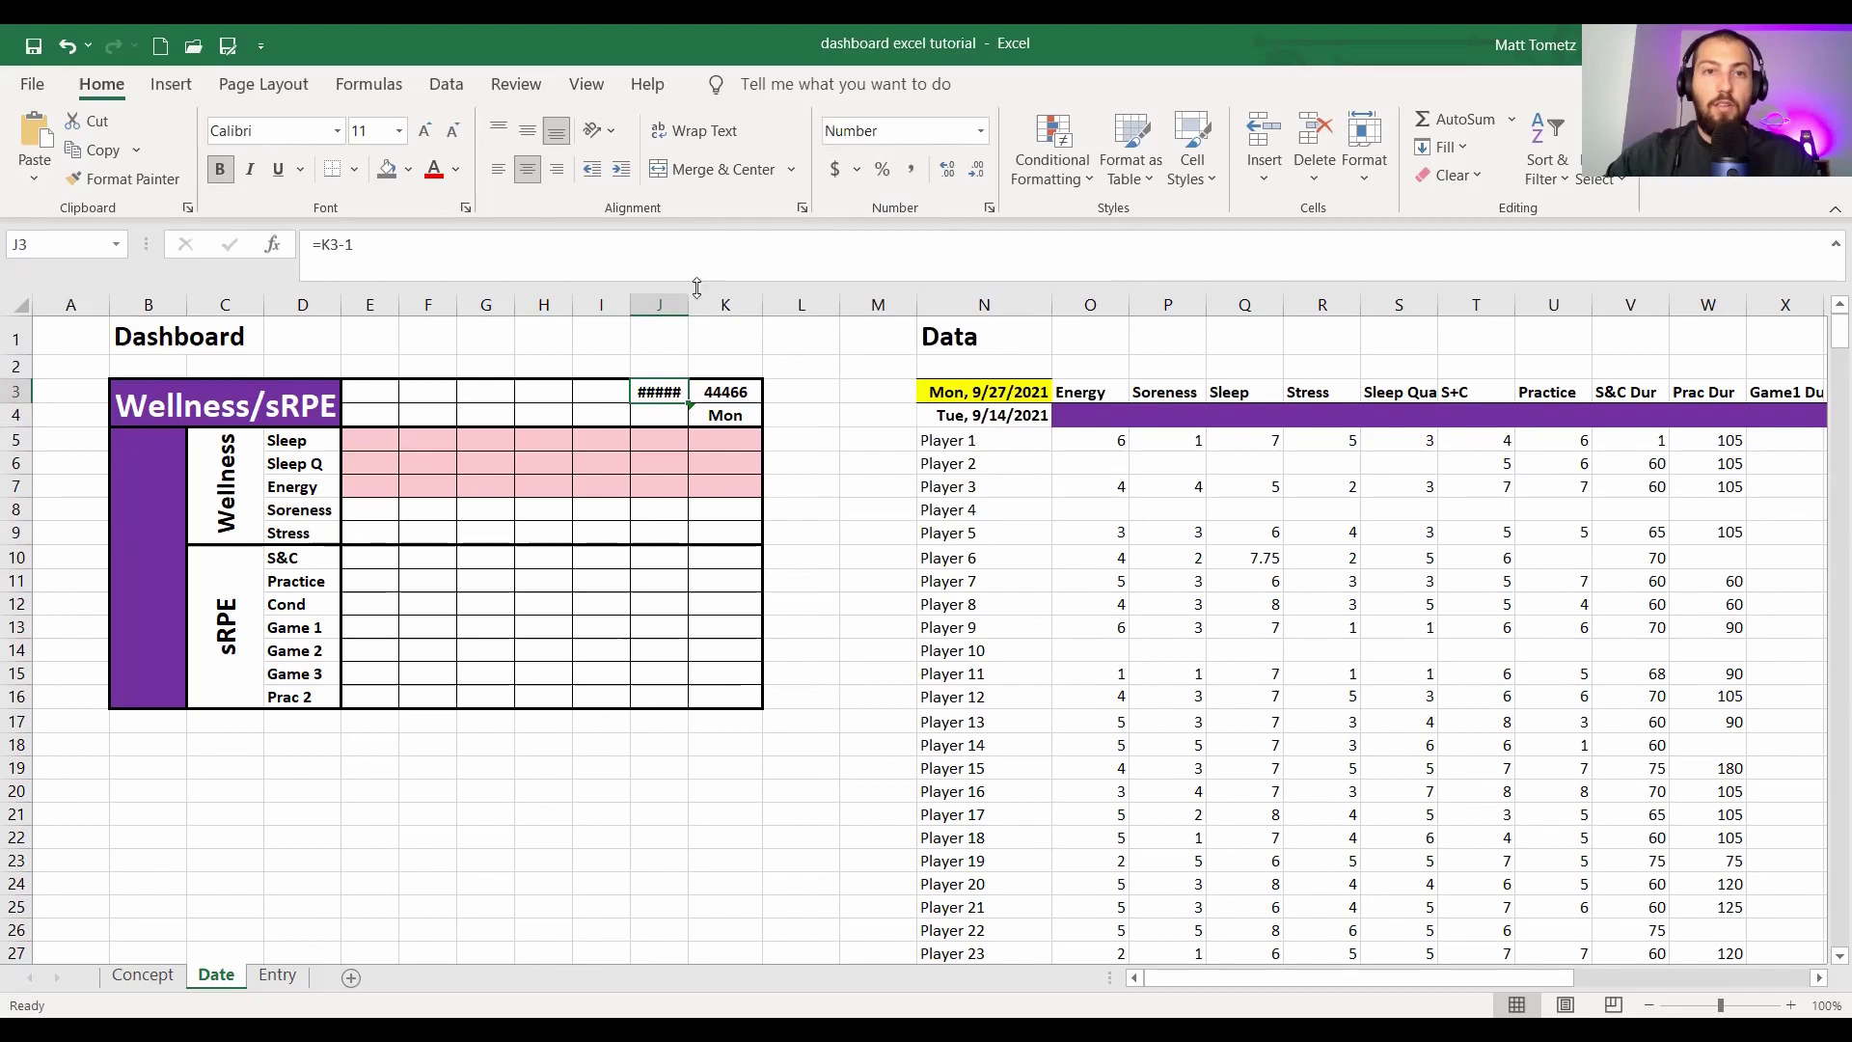
double_click(688, 305)
click(977, 170)
click(982, 173)
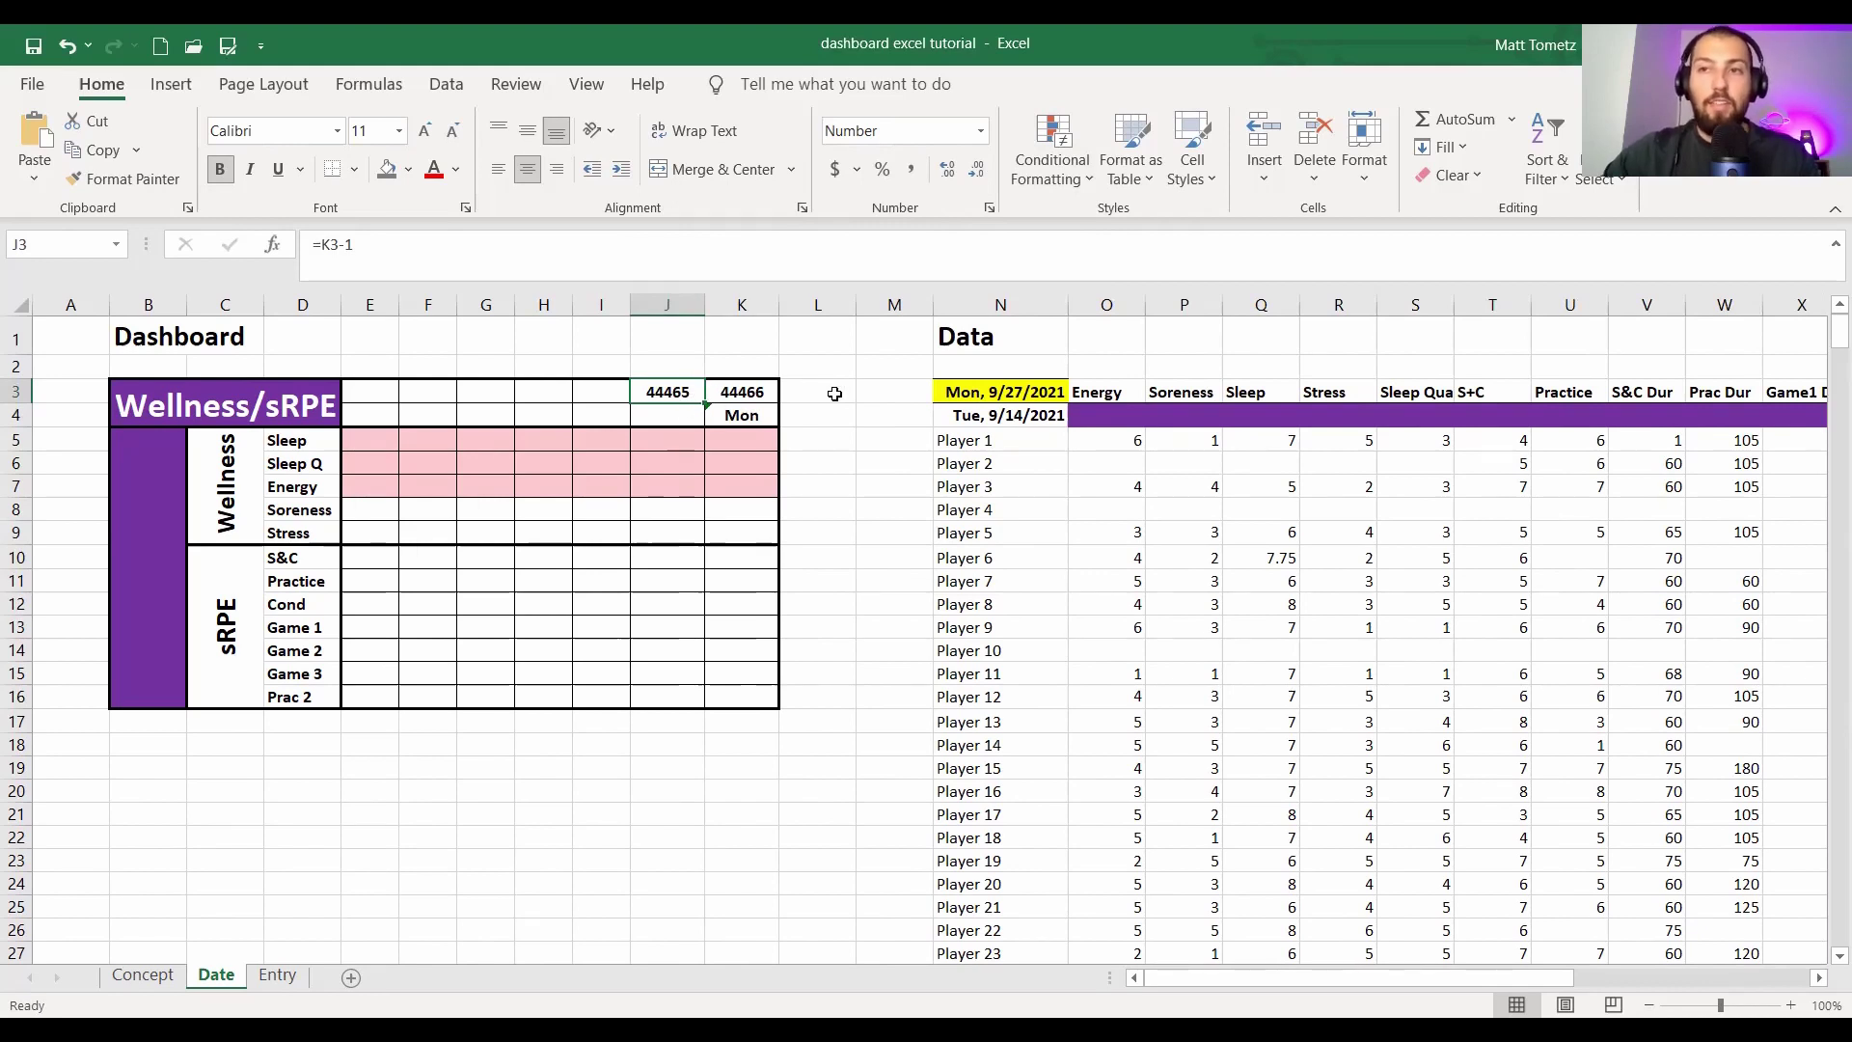
- Undo the J3 formula, the Number formats of J3 and K3, and the column width changes
key(ctrl+z)
key(ctrl+z)
key(ctrl+z)
key(ctrl+z)
key(ctrl+z)
key(ctrl+z)
key(ctrl+z)
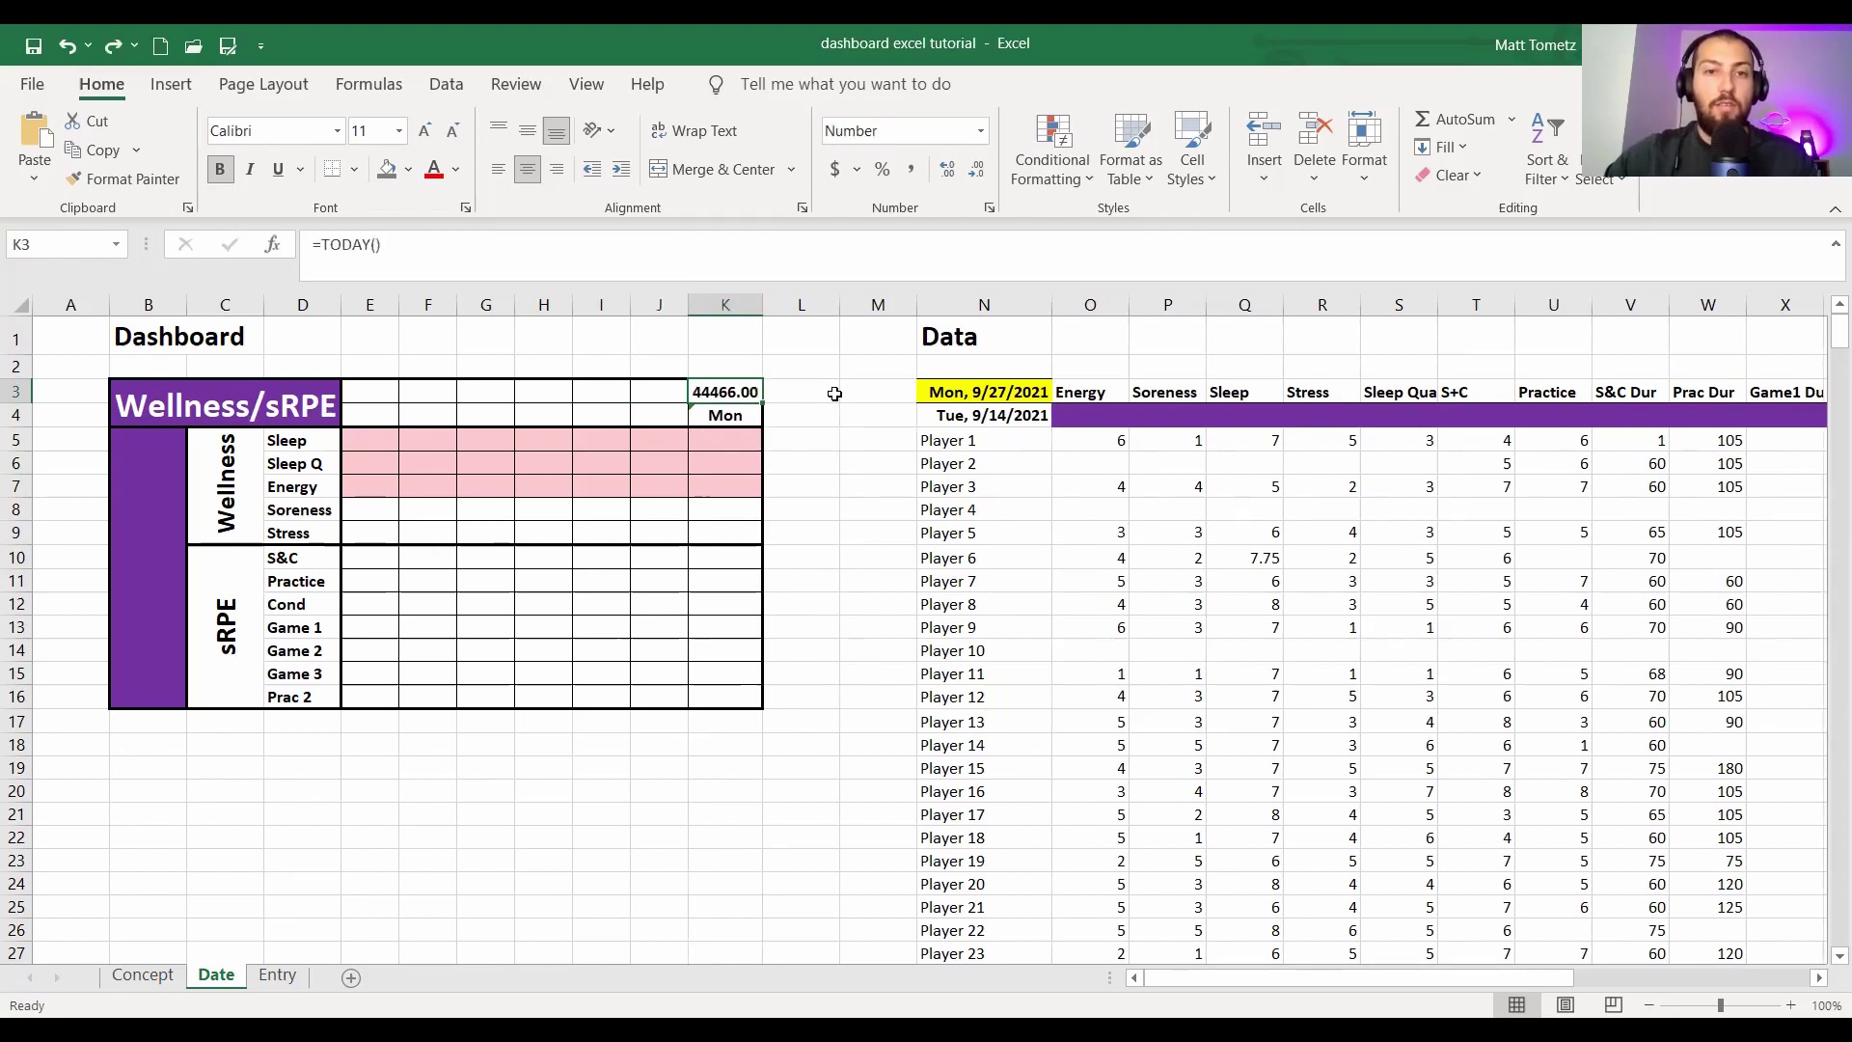
key(ctrl+z)
key(ctrl+z)
- Set the custom number format code ddd for K4 so the date displays as an abbreviated weekday
click(711, 412)
double_click(710, 414)
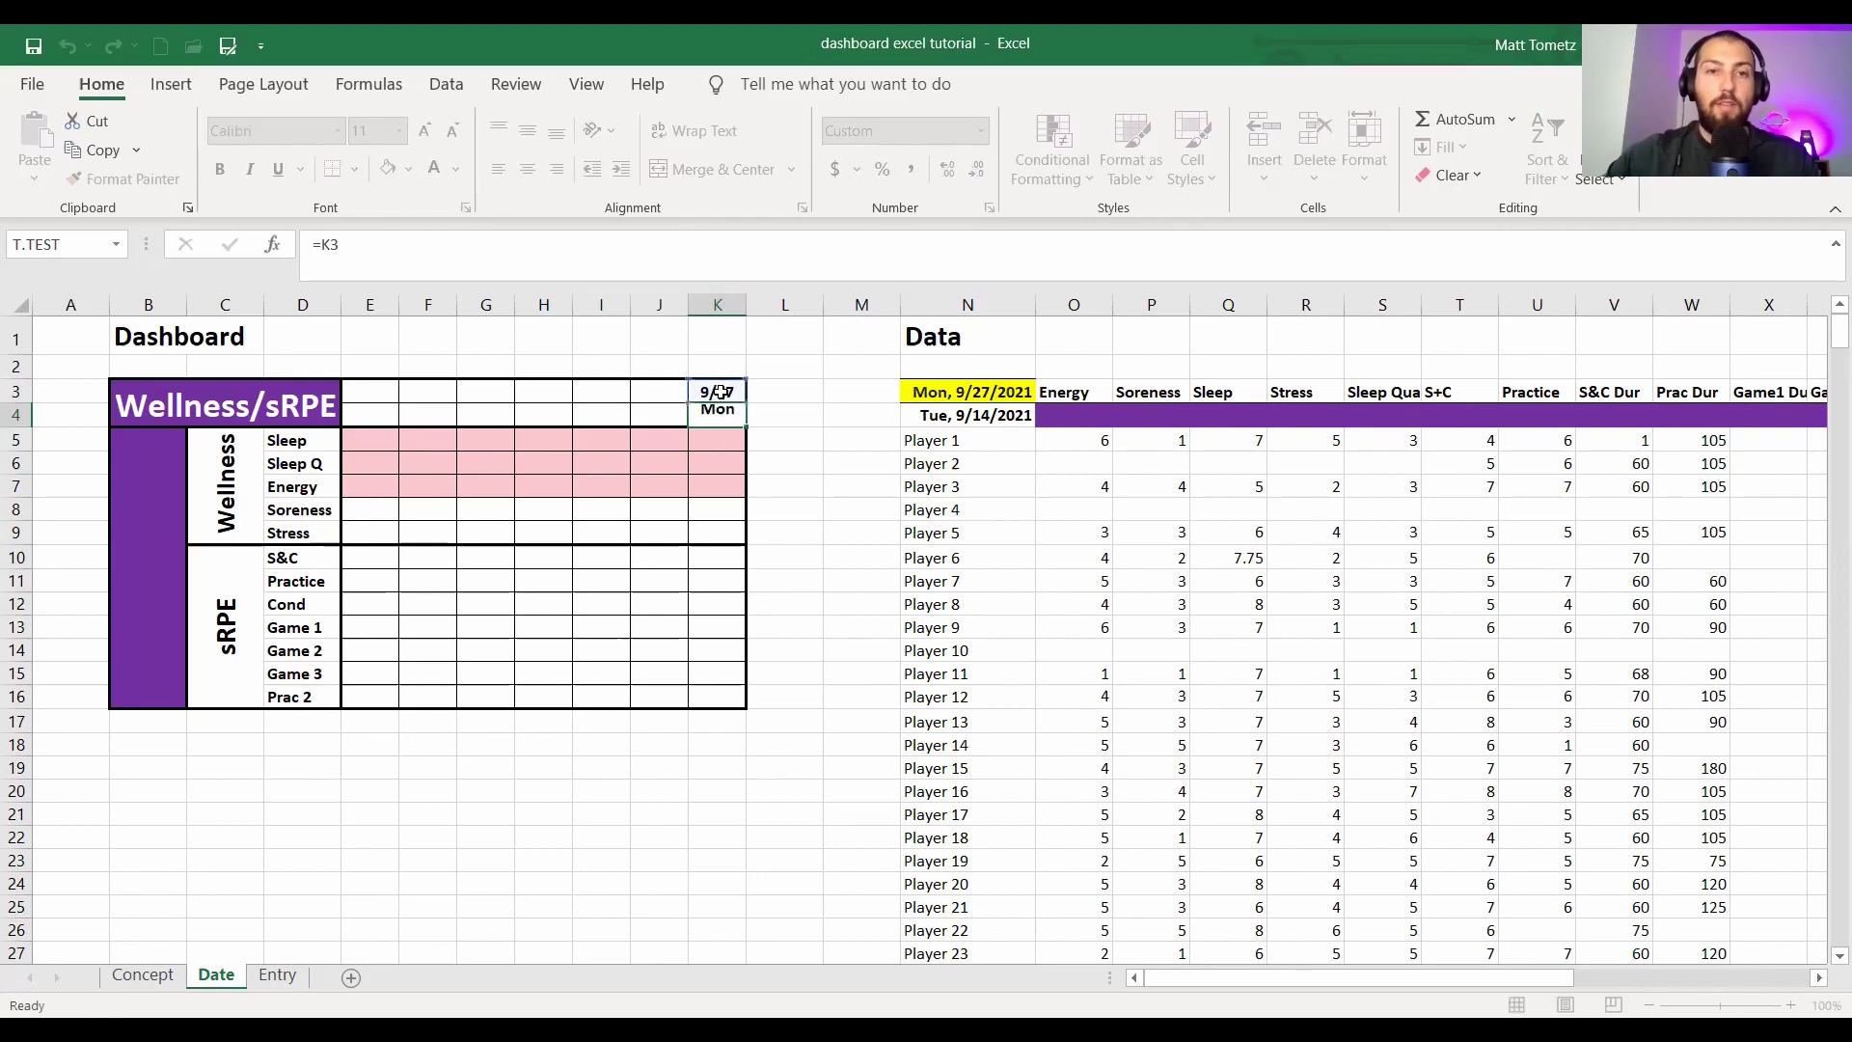
key(Escape)
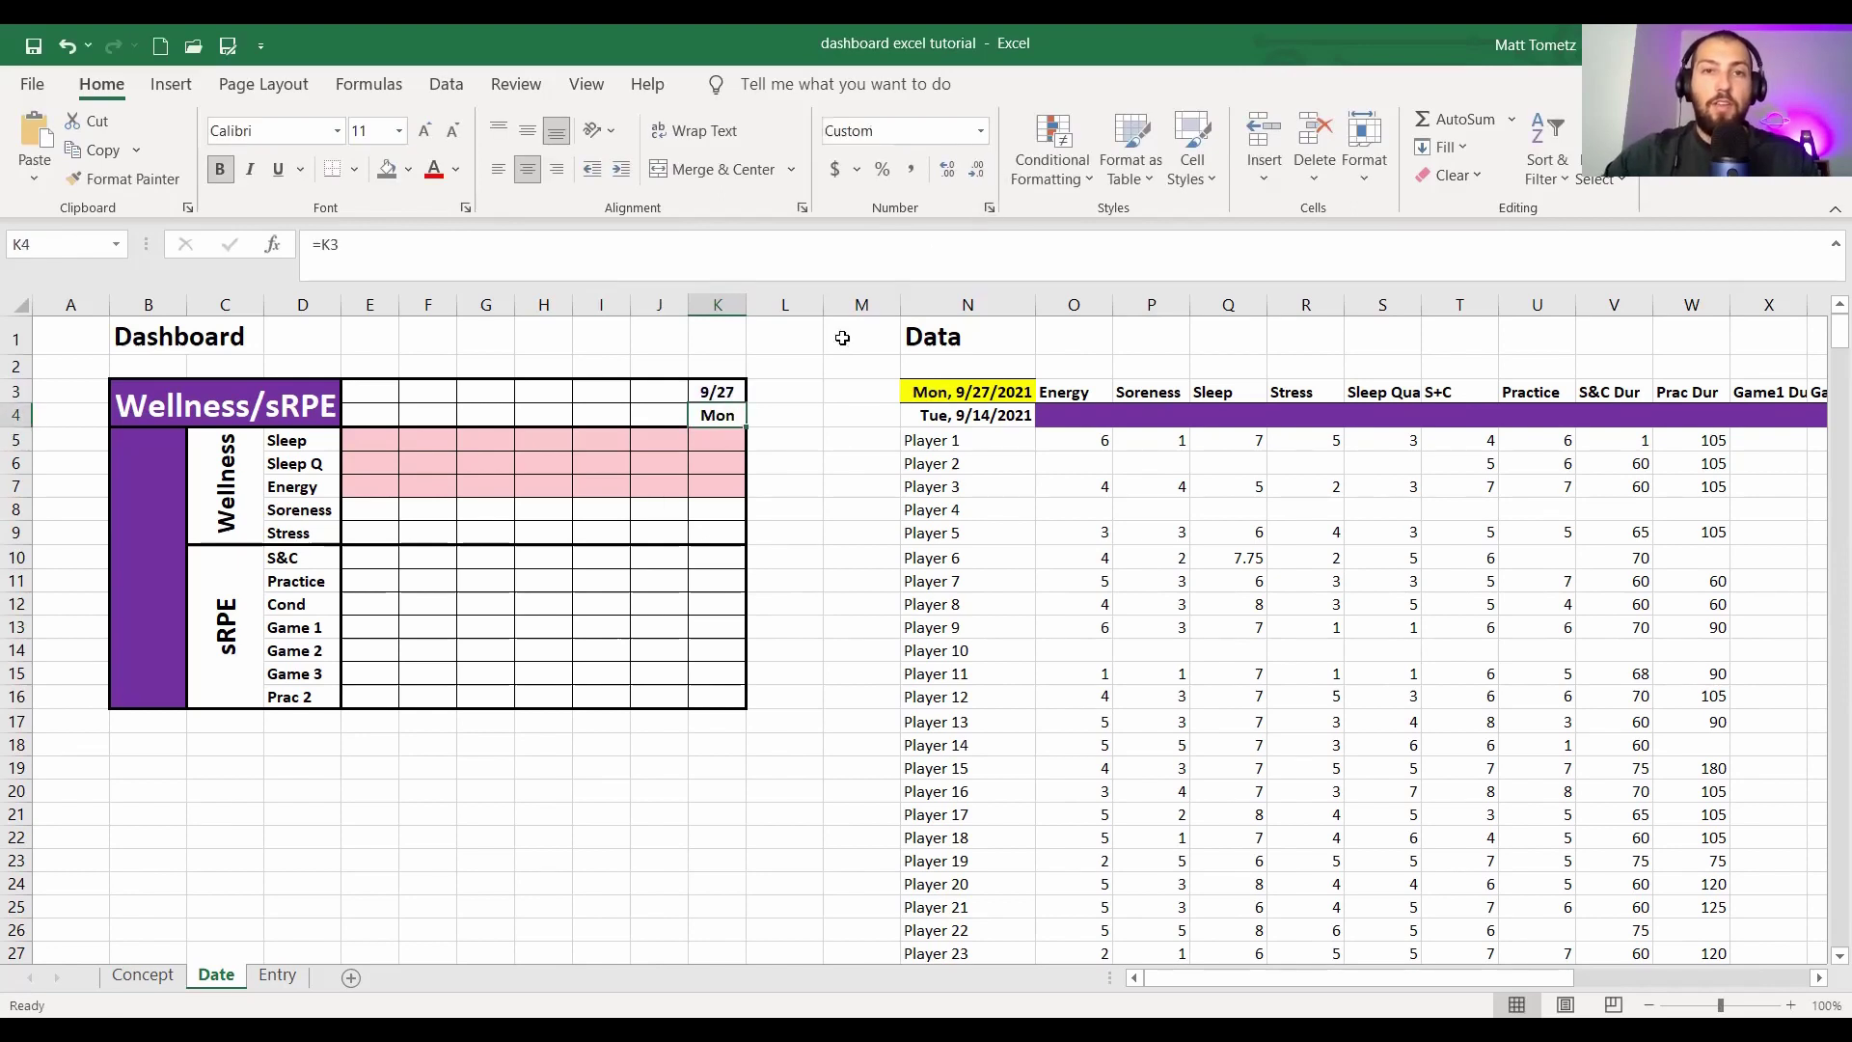
click(989, 208)
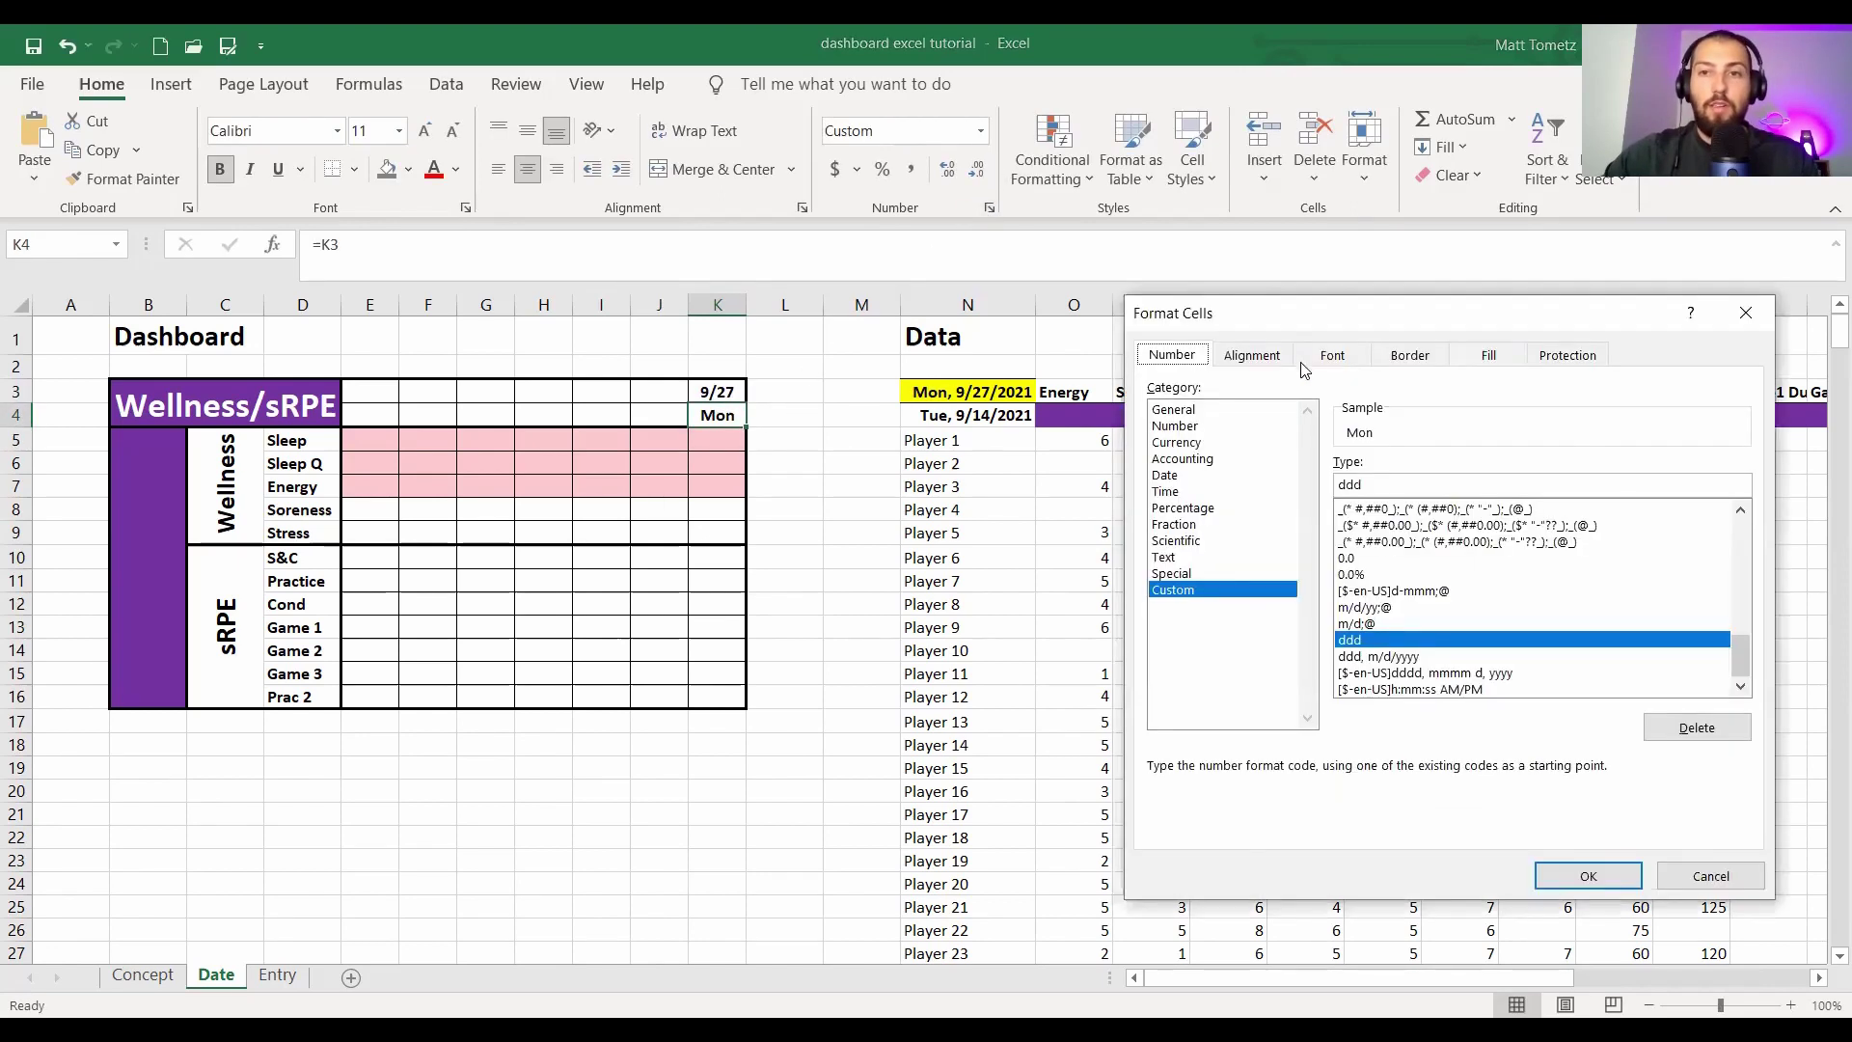
click(1378, 486)
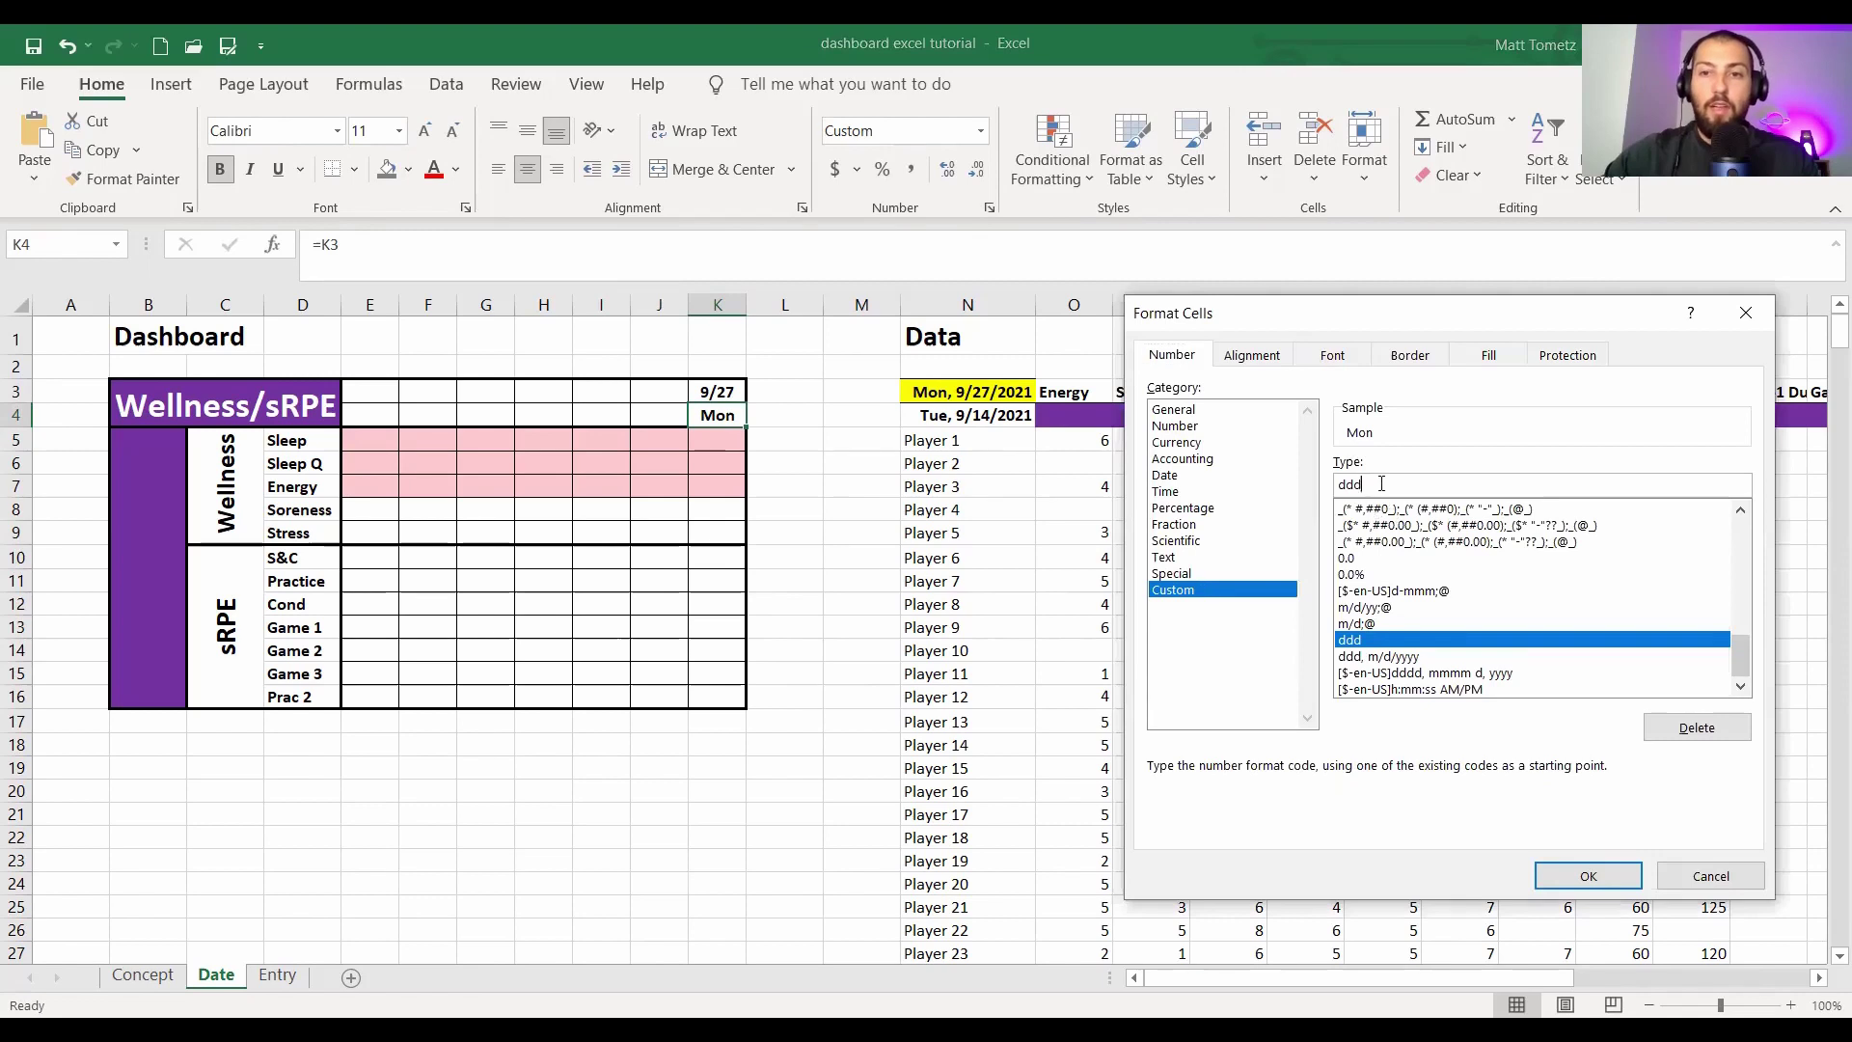
key(BackSpace)
key(BackSpace)
text(dd)
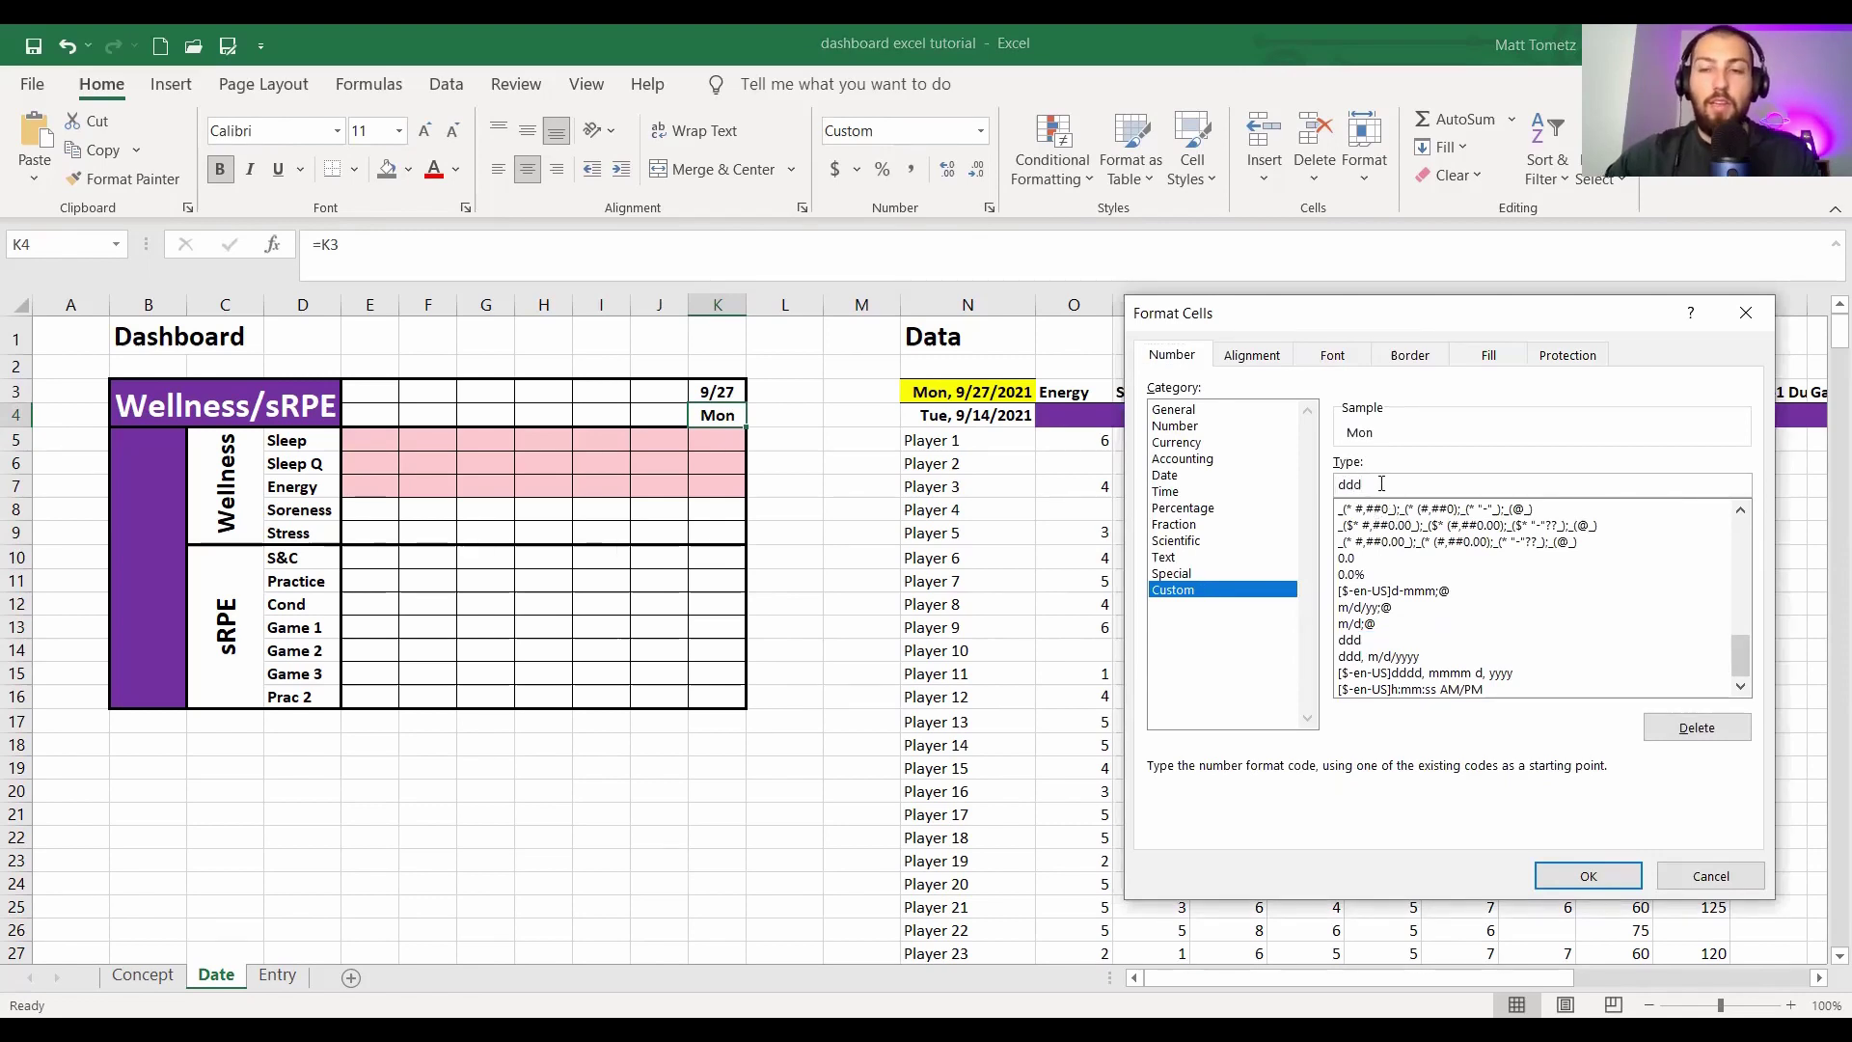
text(, mmm)
key(BackSpace)
key(BackSpace)
key(BackSpace)
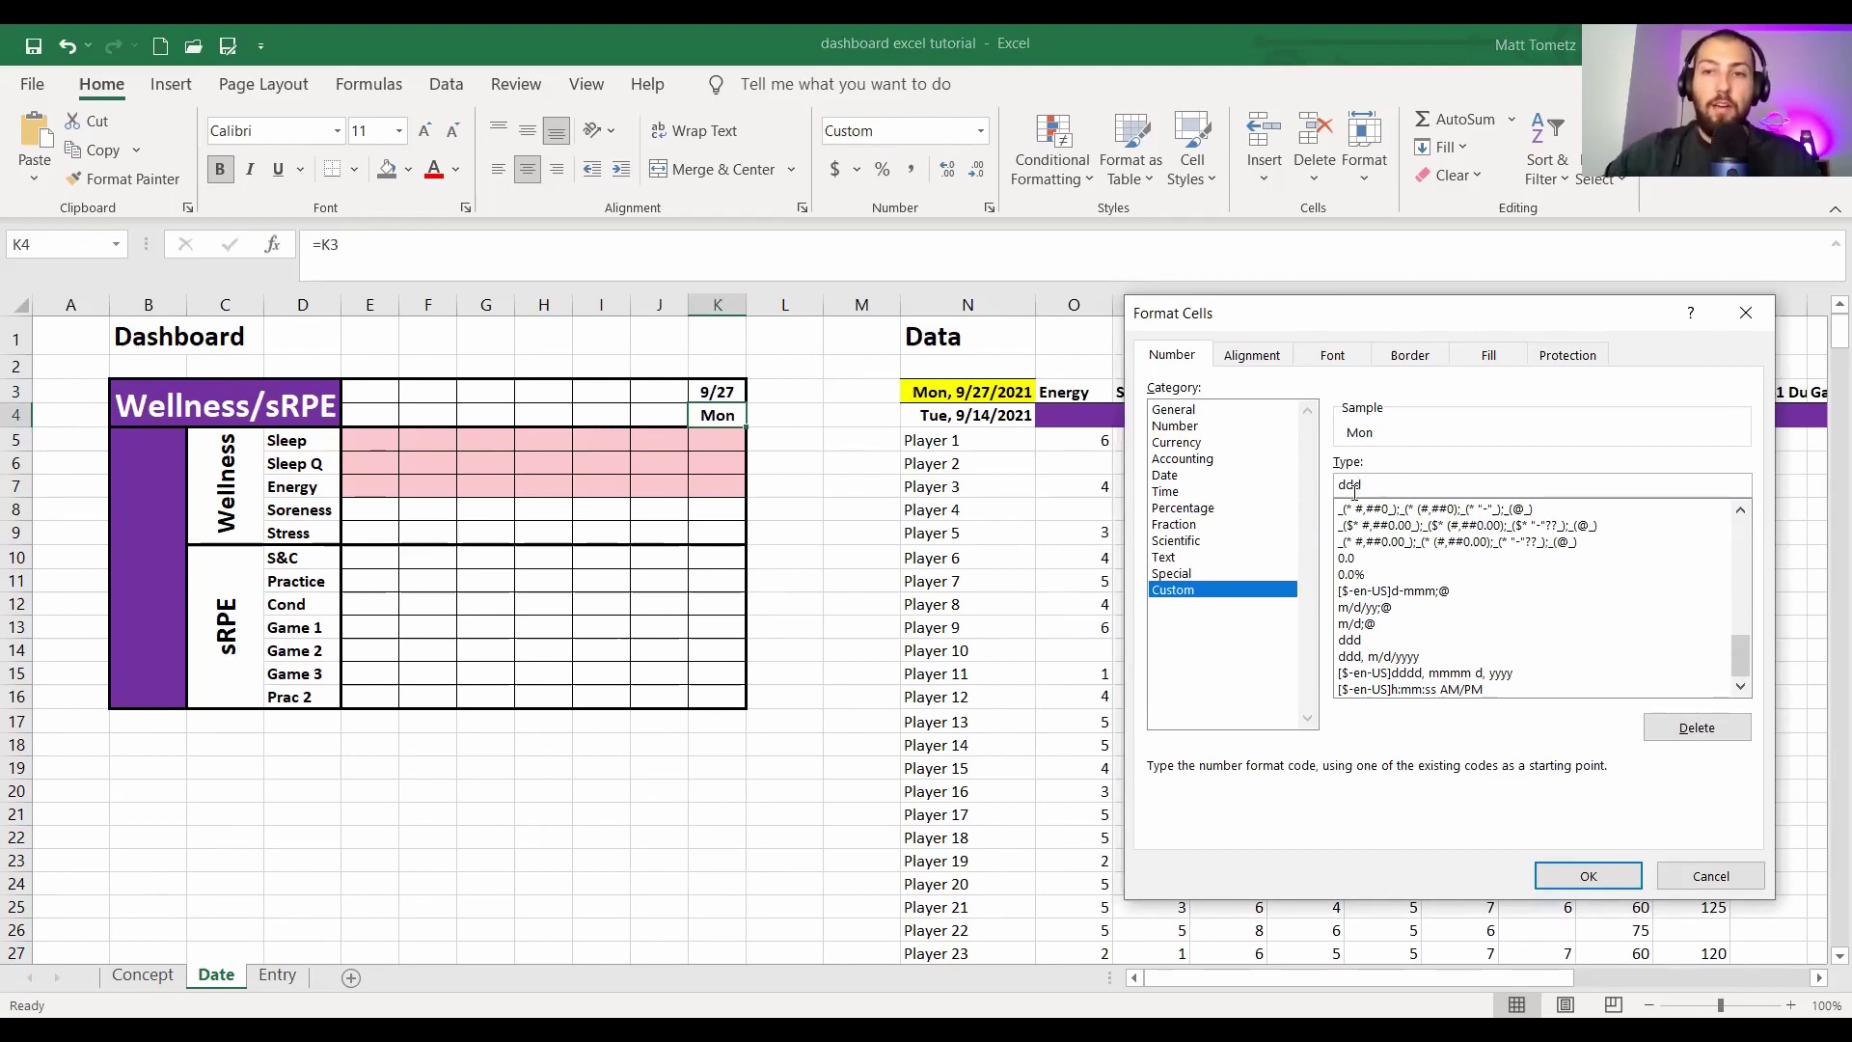
click(1560, 878)
- Check the formulas behind the date in K3 and the weekday in K4
click(711, 391)
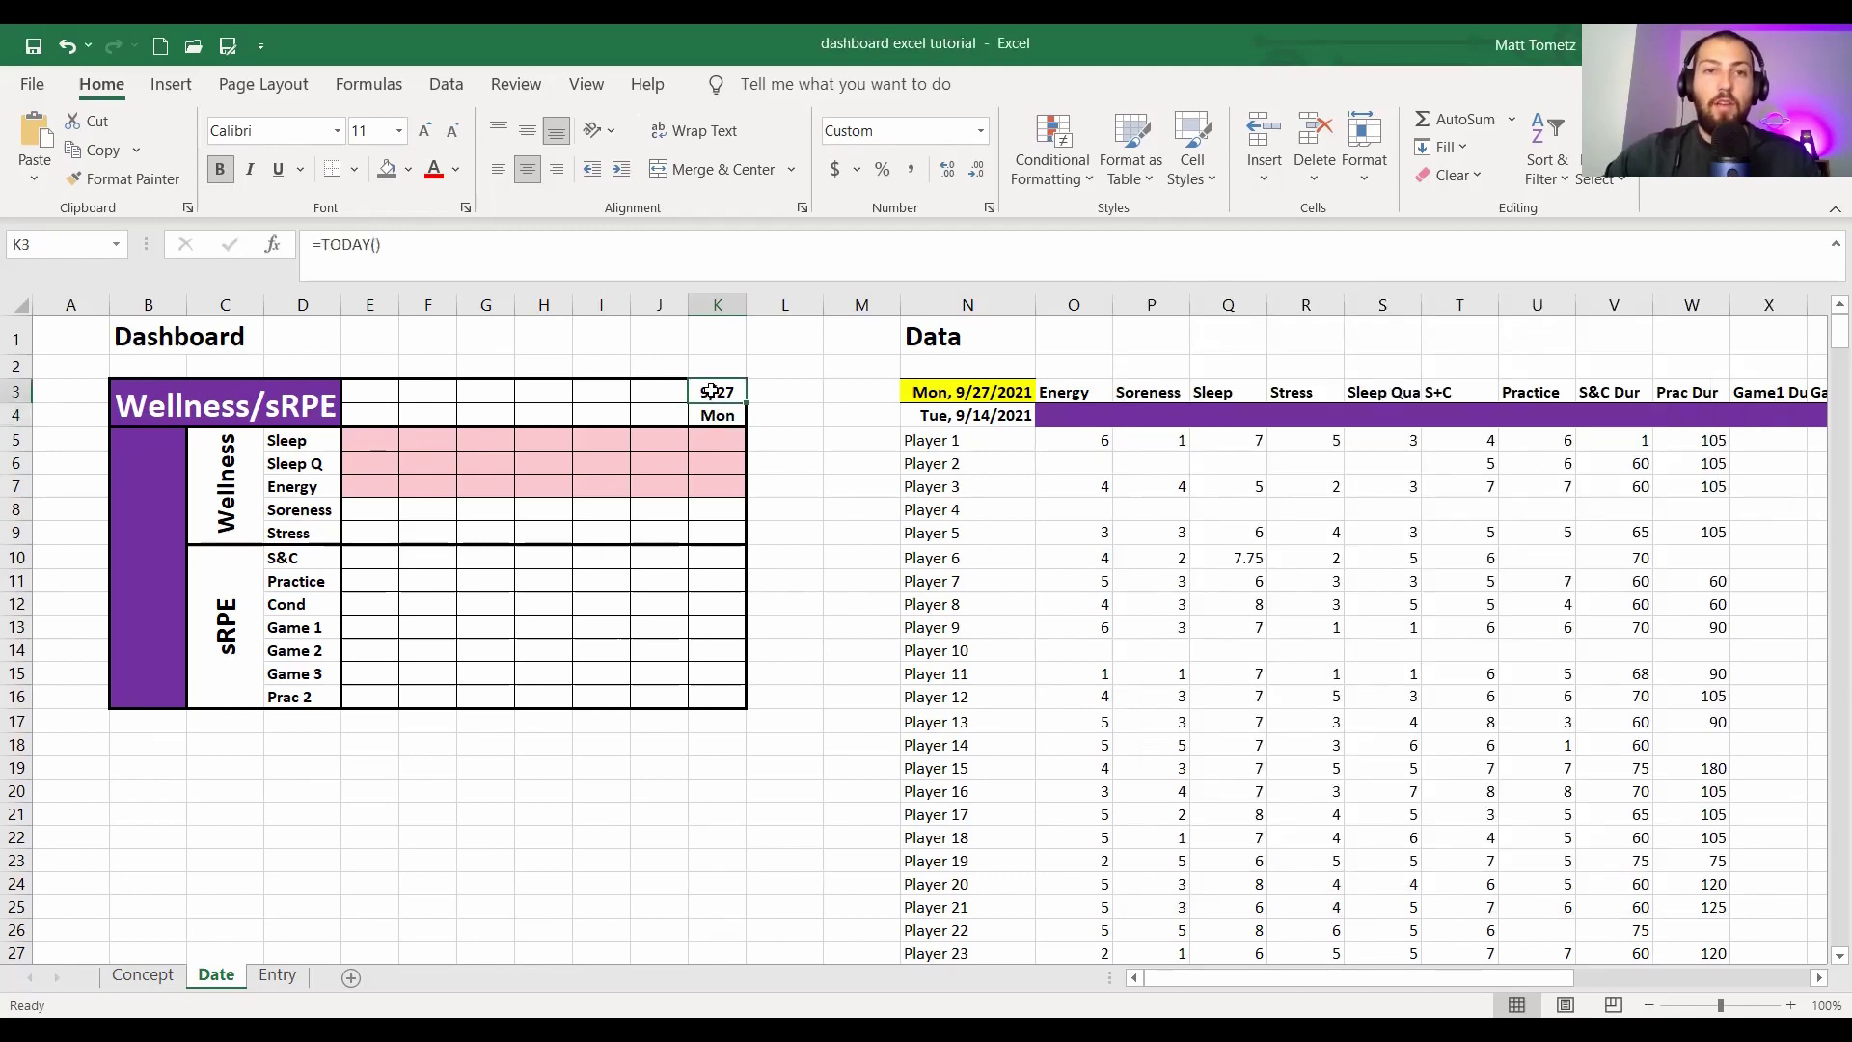
double_click(709, 391)
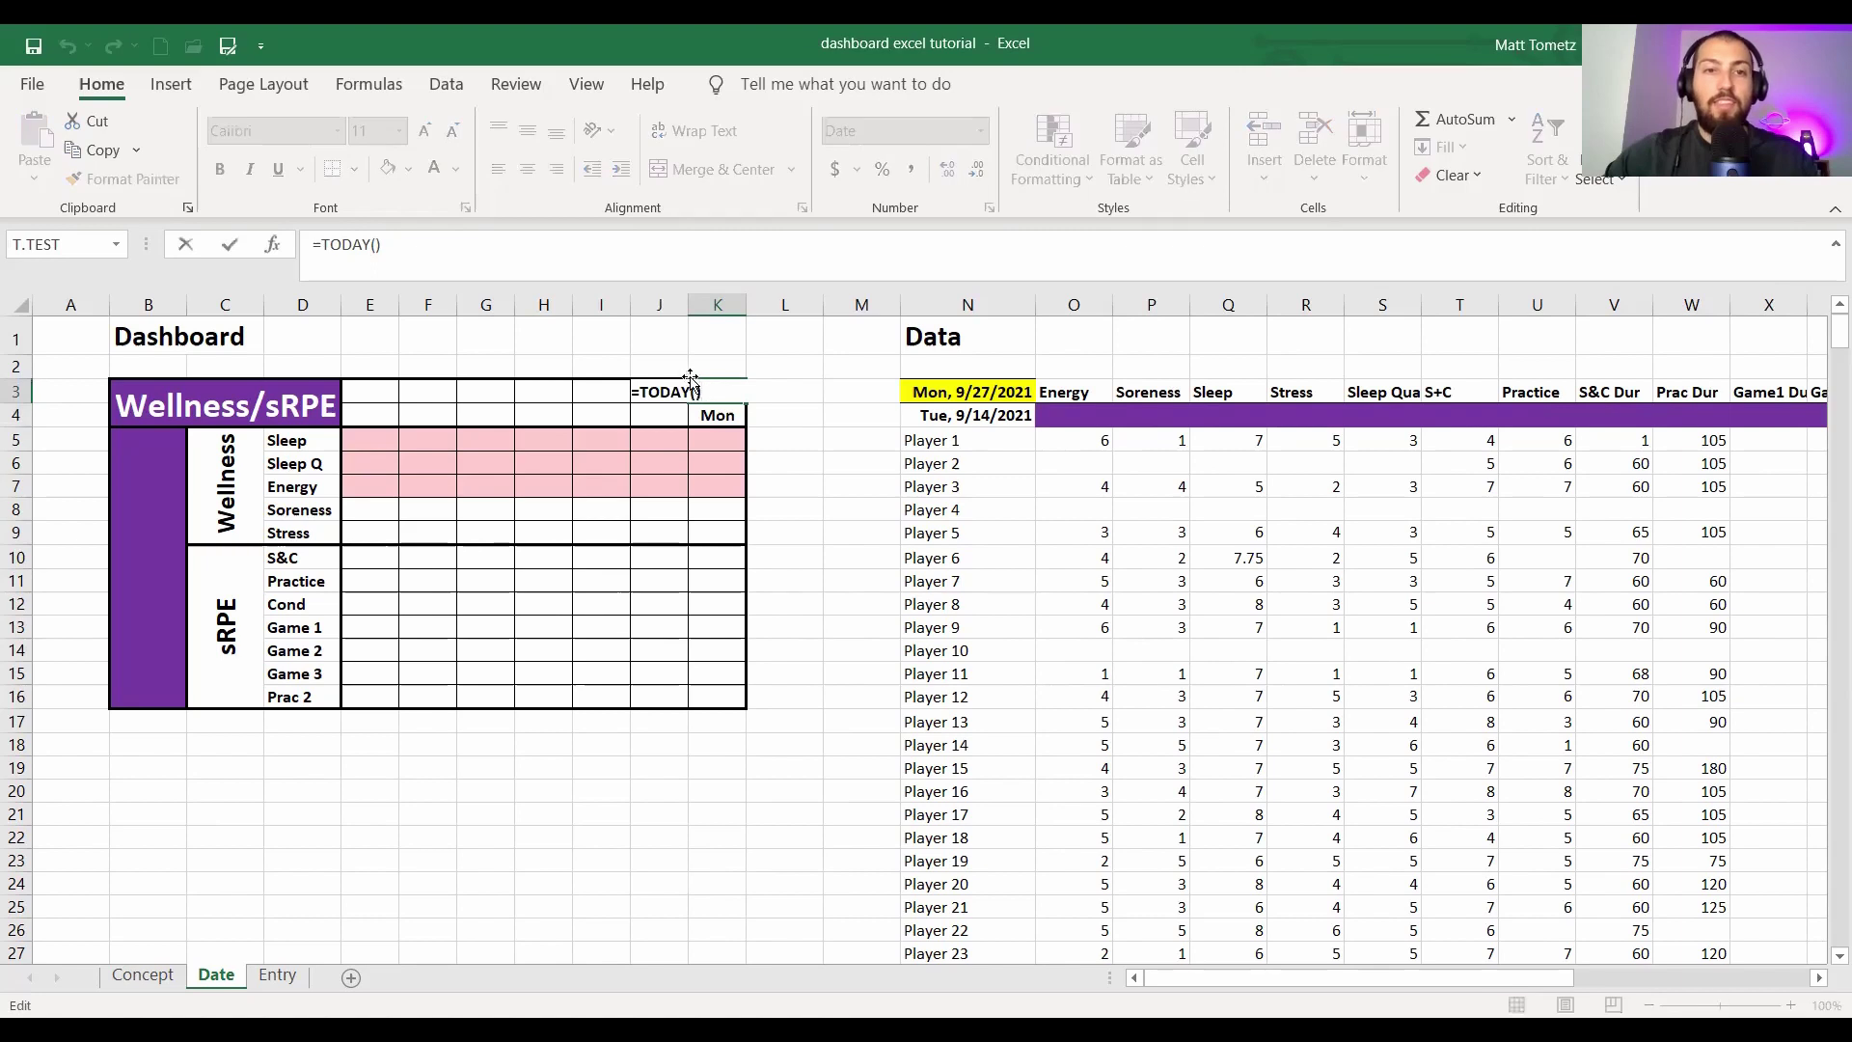
click(714, 415)
text(=)
click(712, 392)
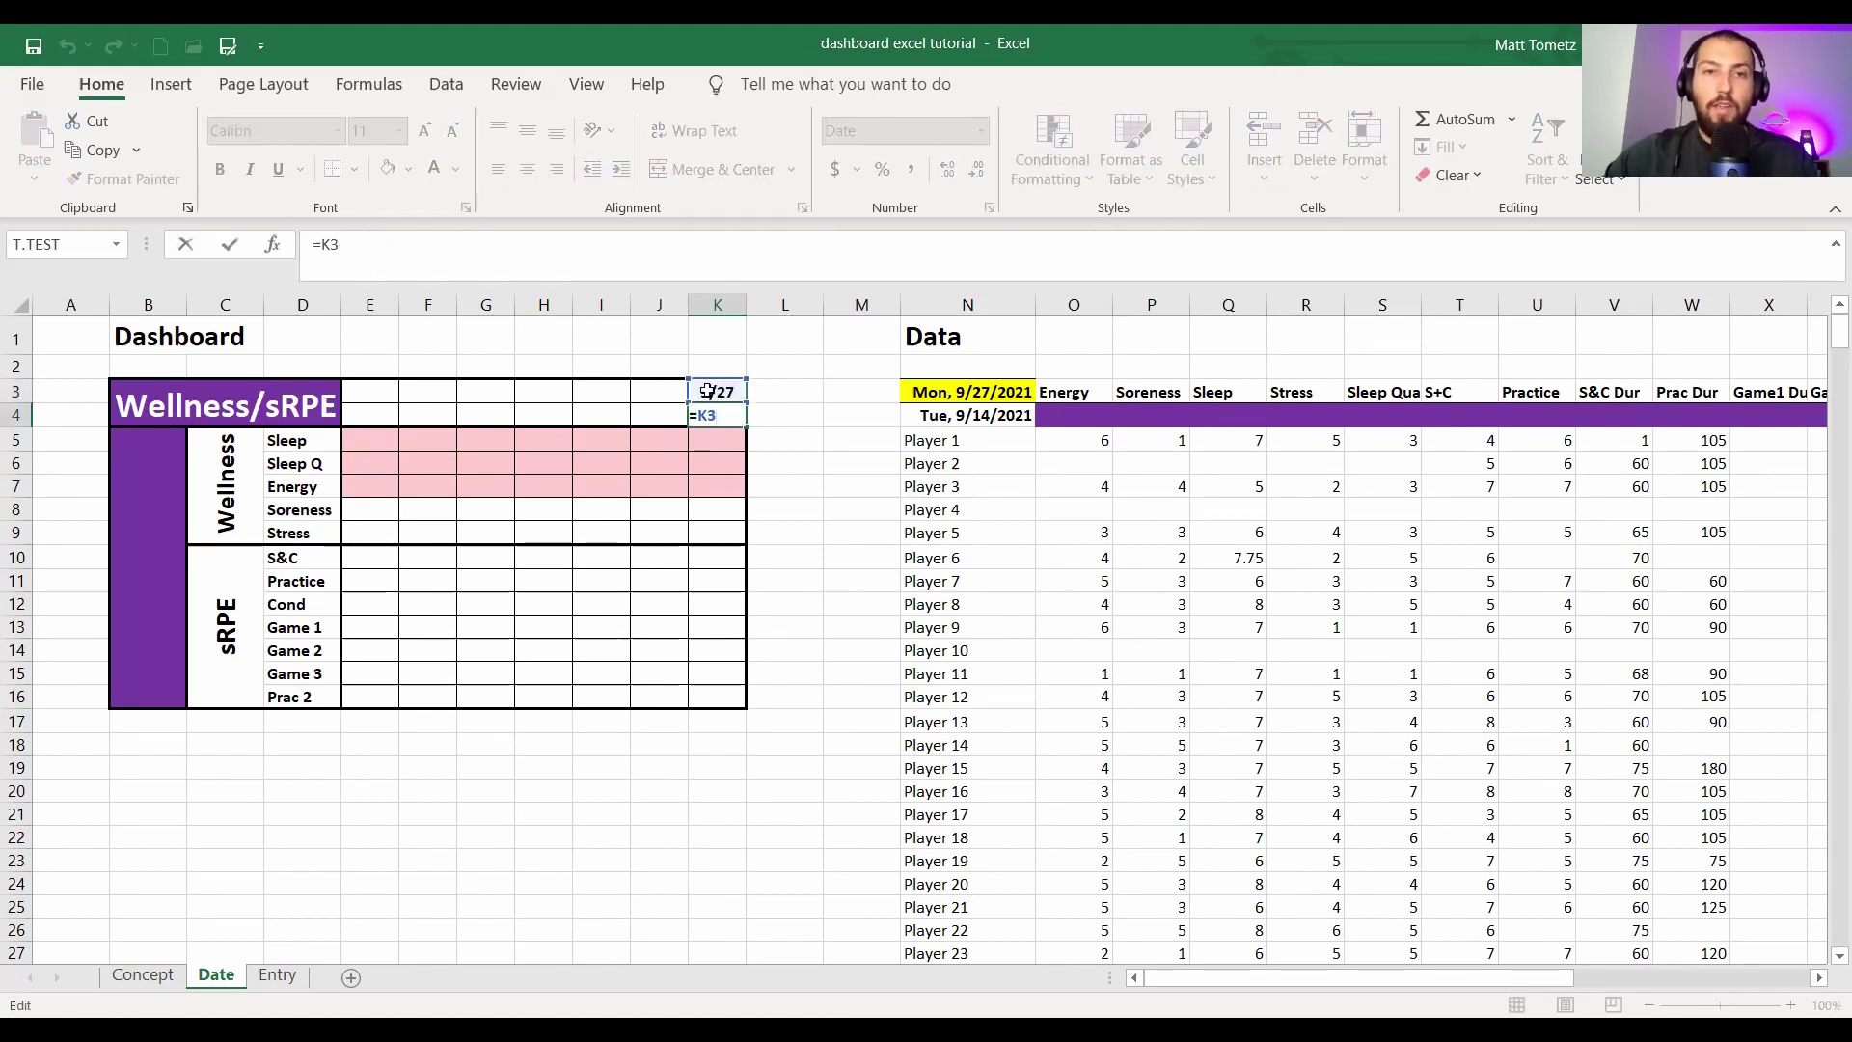
key(Return)
- Enter =K3-1 in J3 so the header shows the day before the date in K3
click(661, 393)
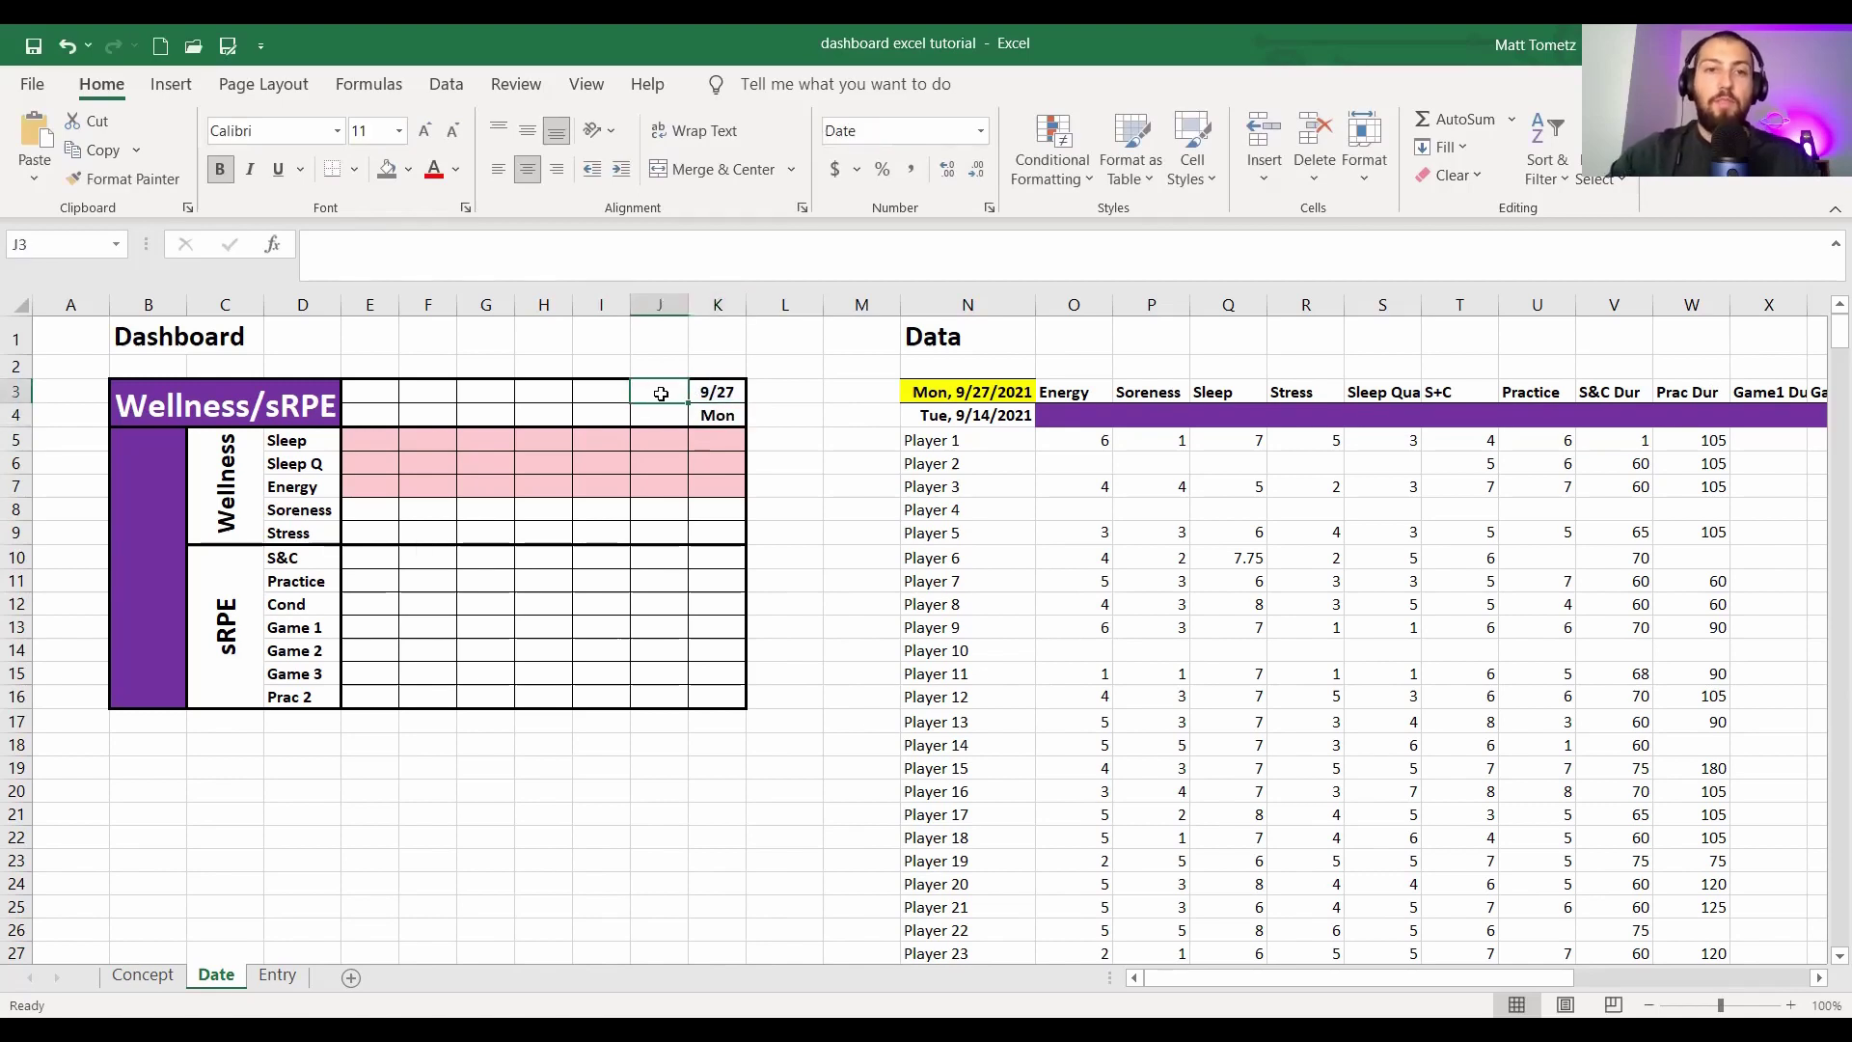
text(=)
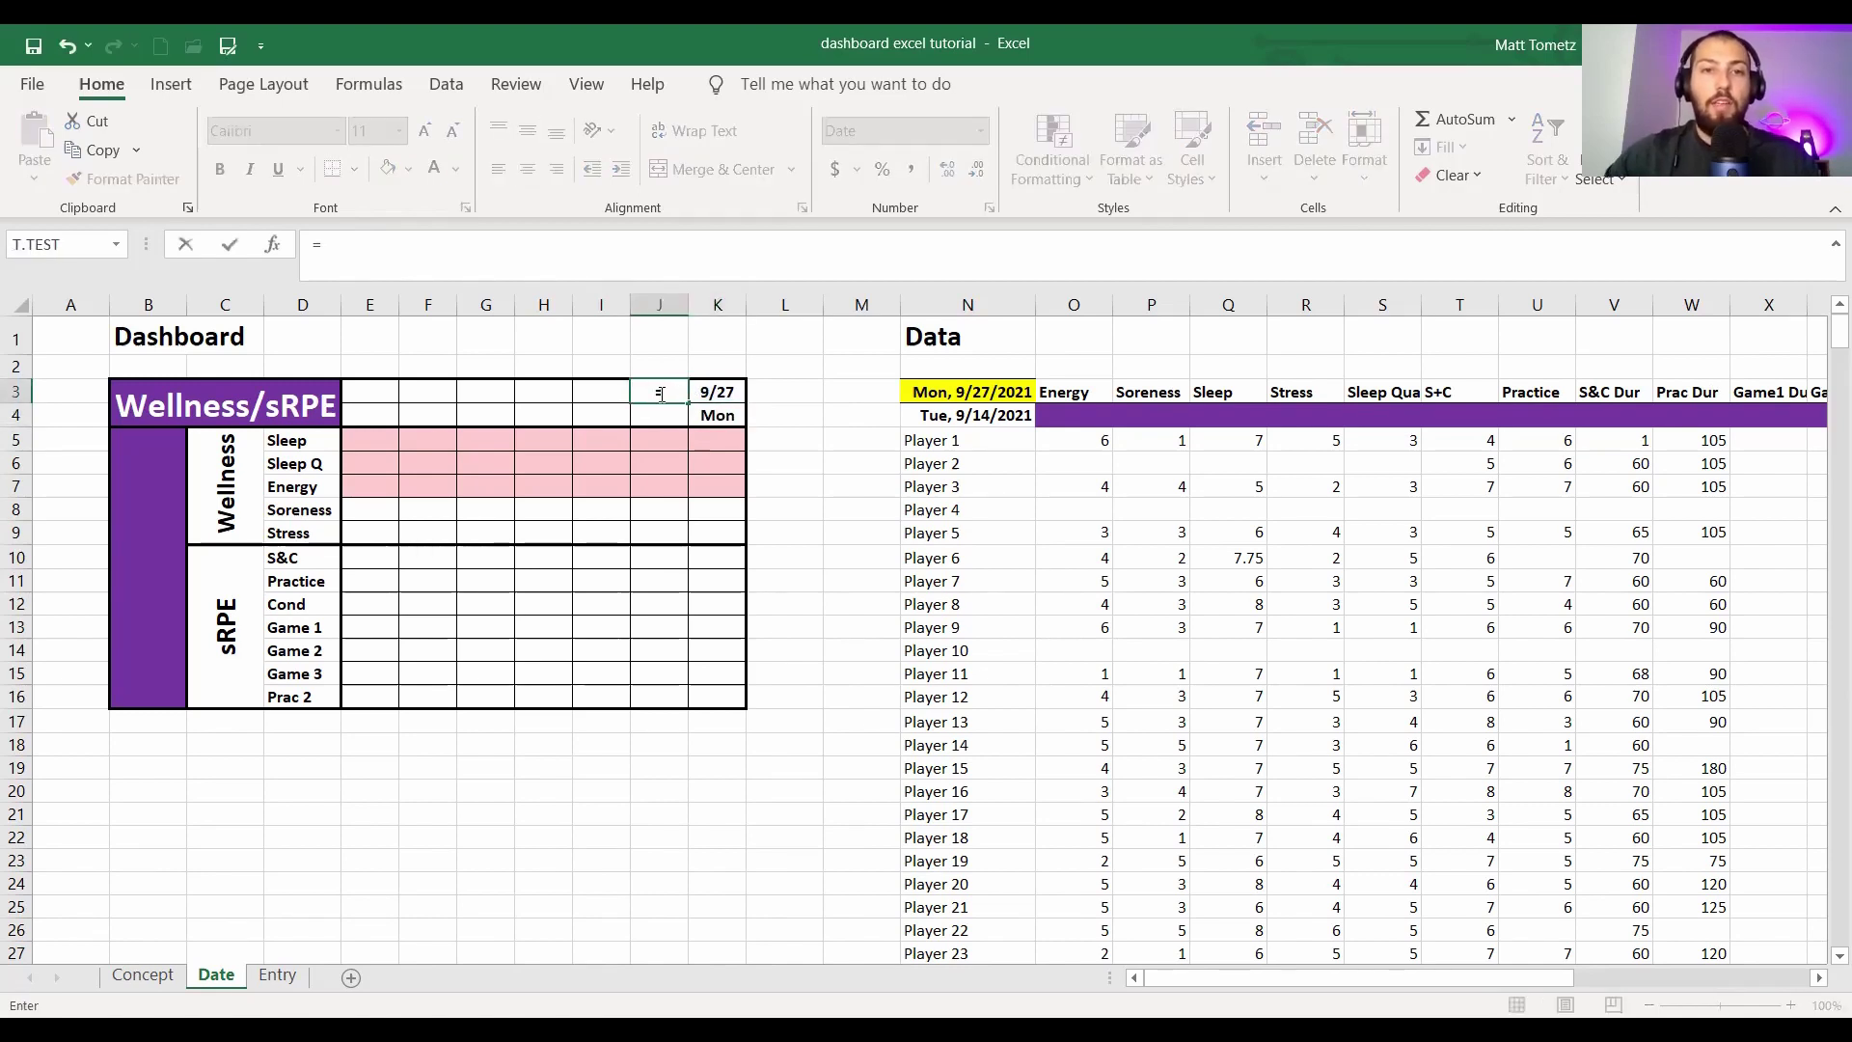
key(Right)
text(-1)
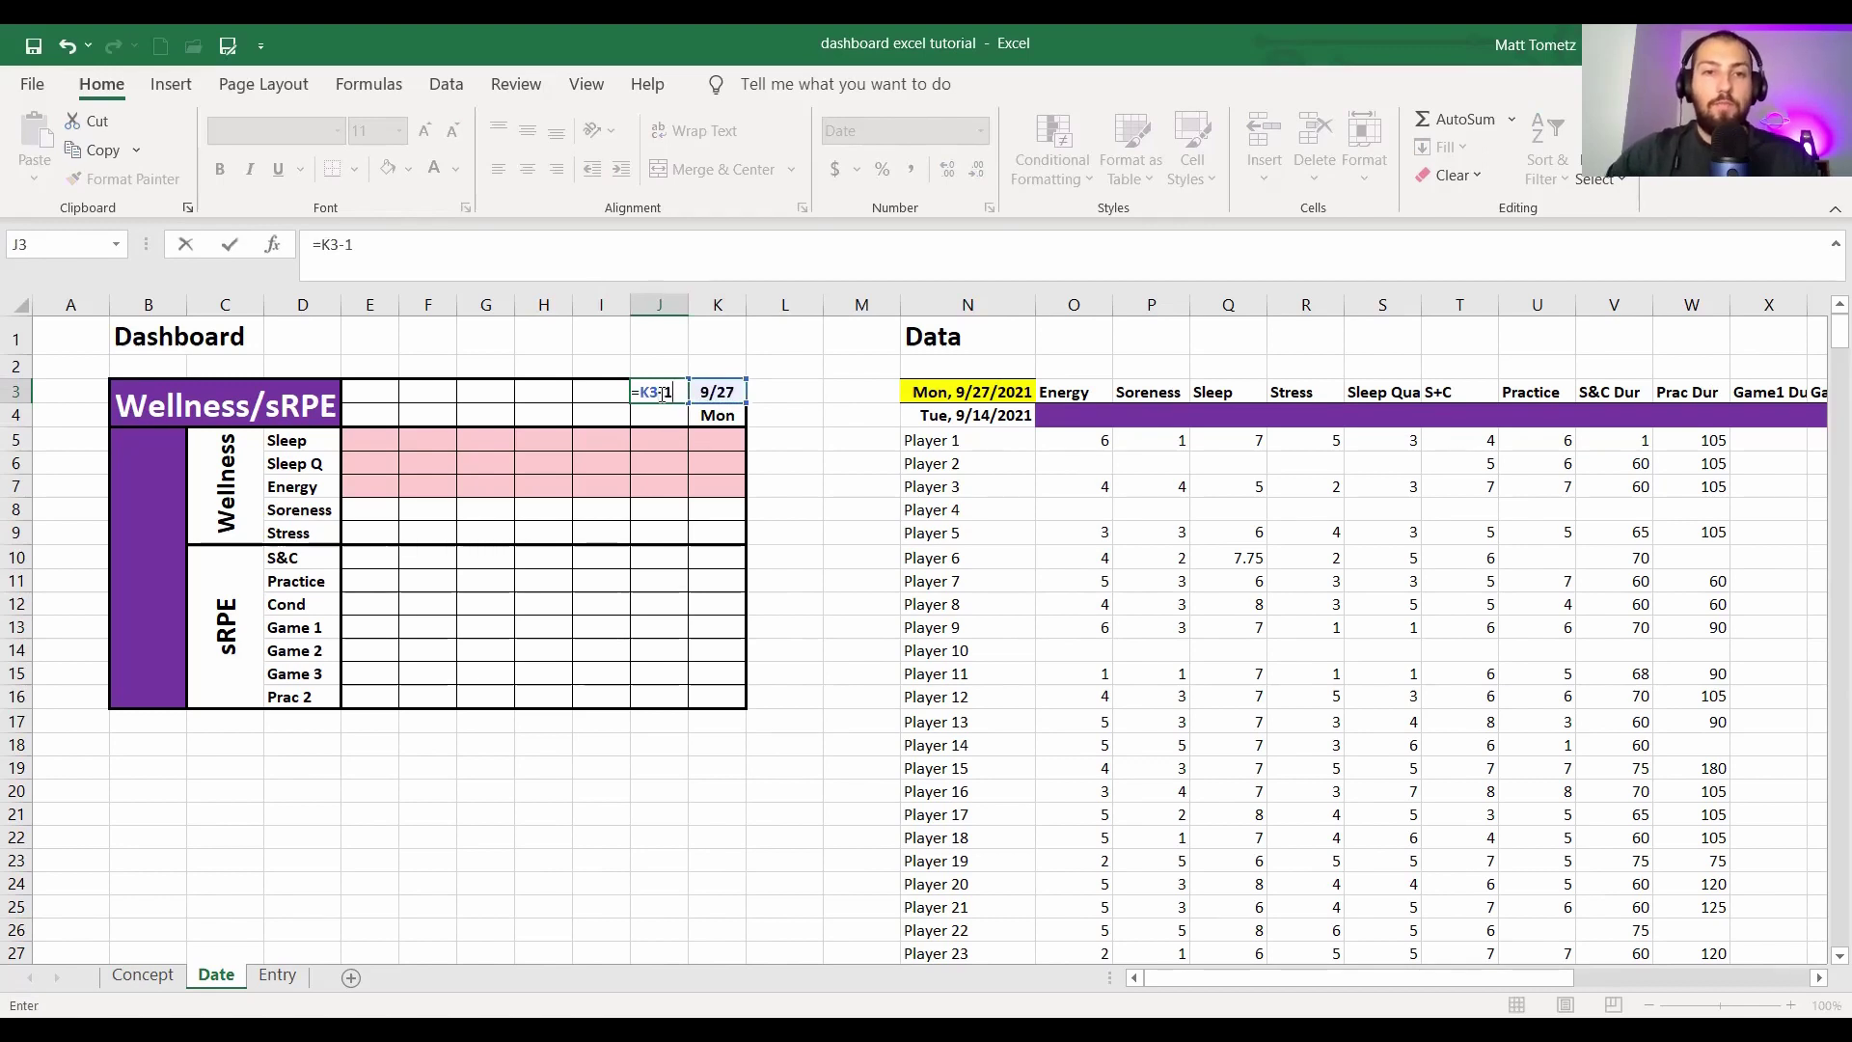
key(Return)
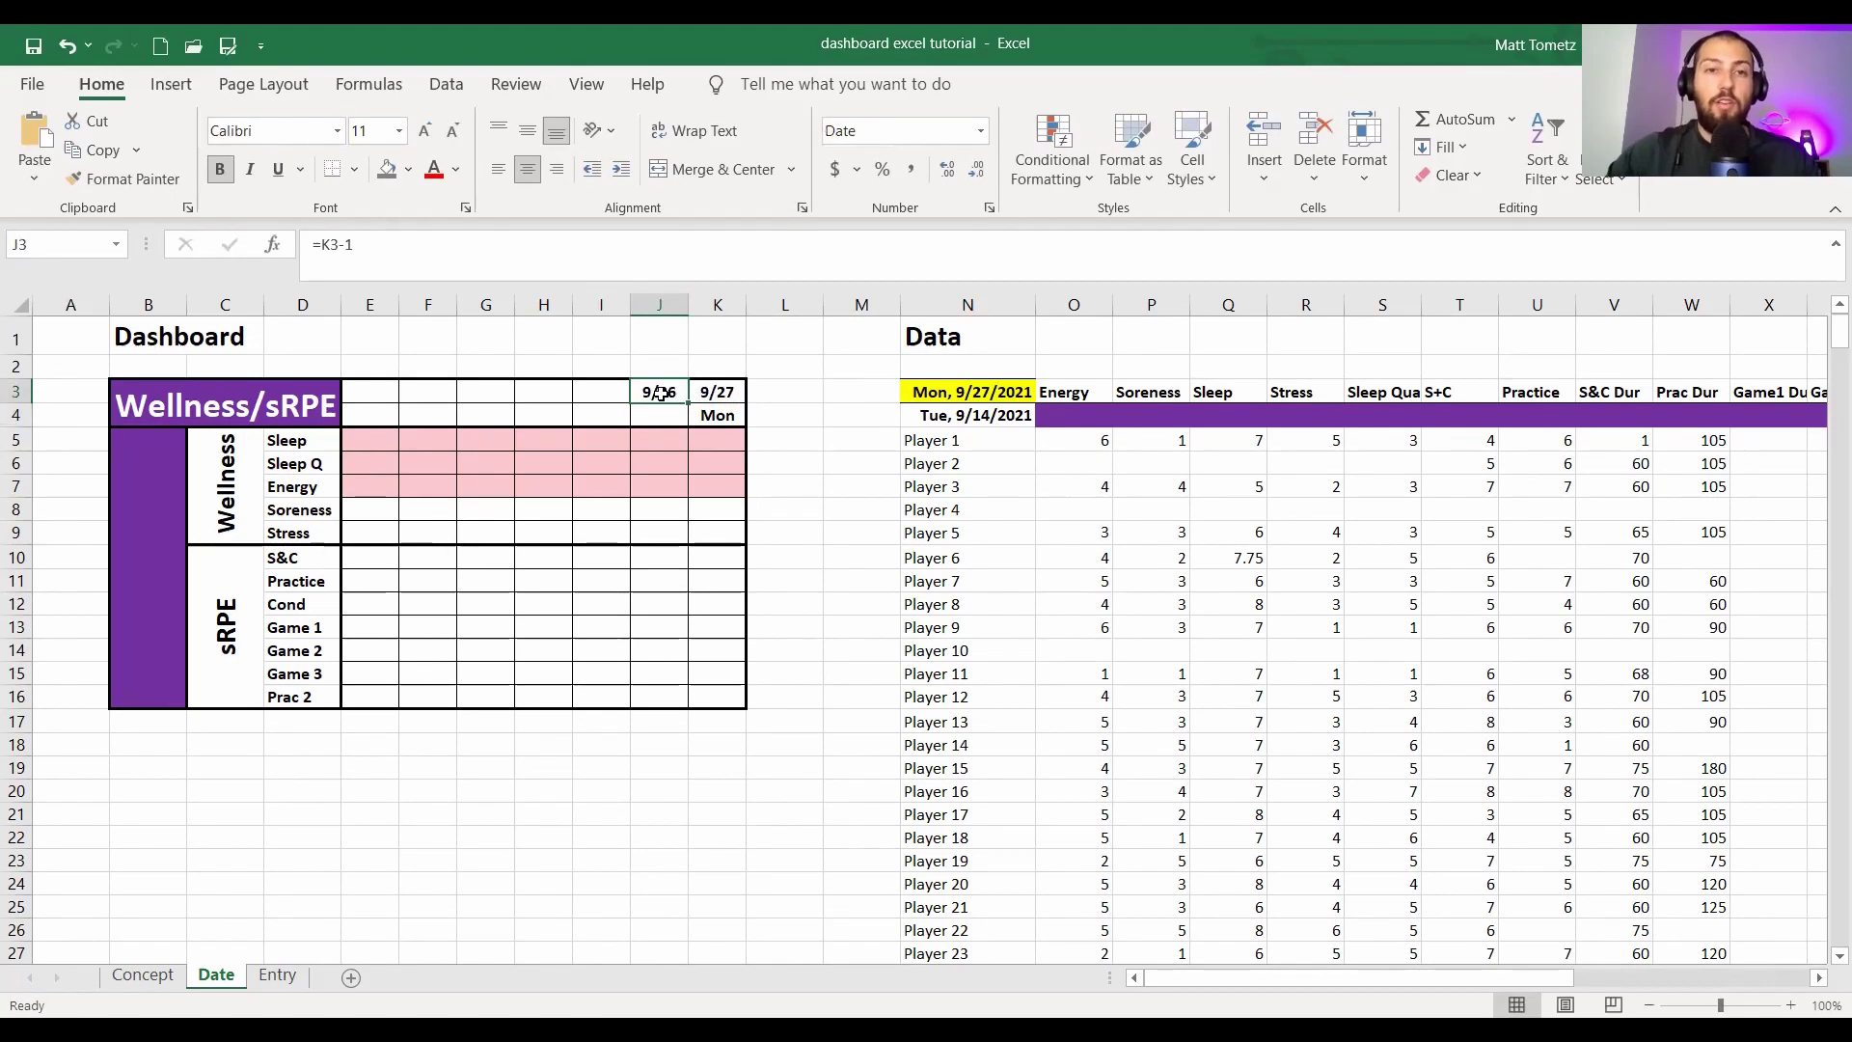
- Check the formulas in K3 and J3, and apply the 3/14 date format to J3
click(715, 388)
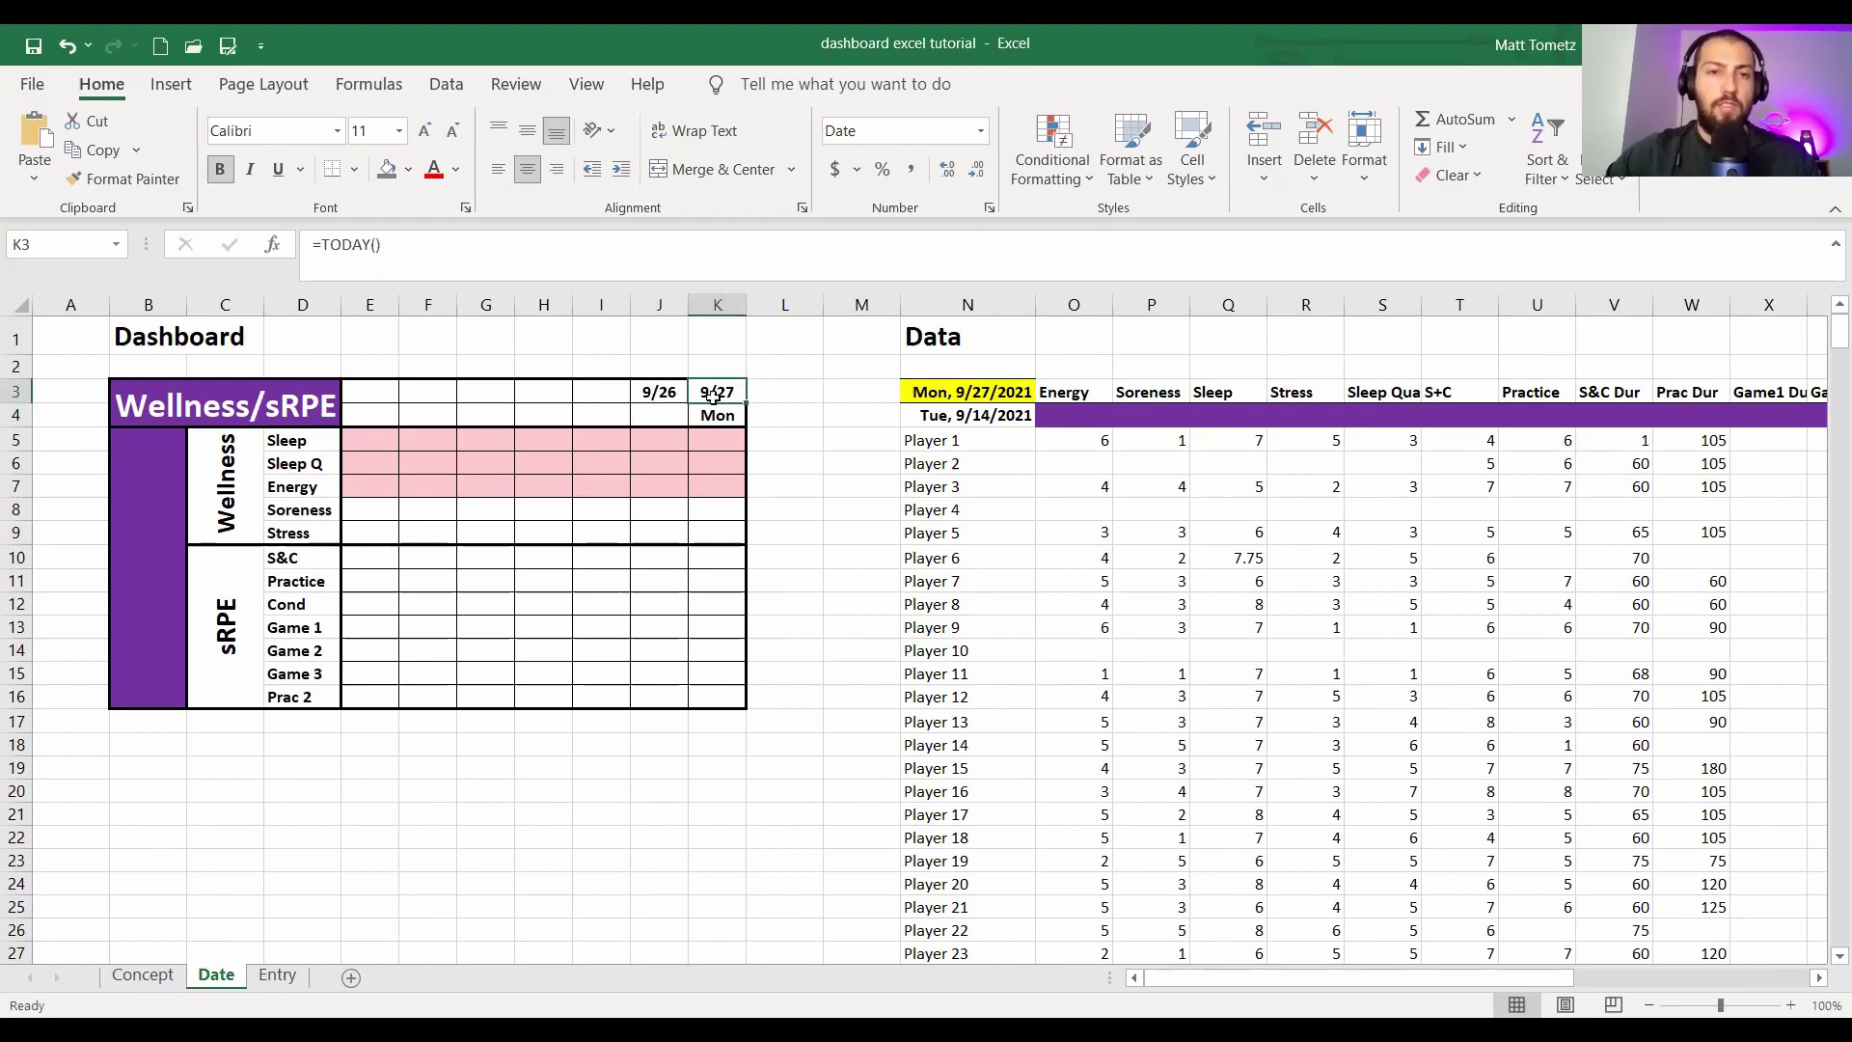
click(655, 387)
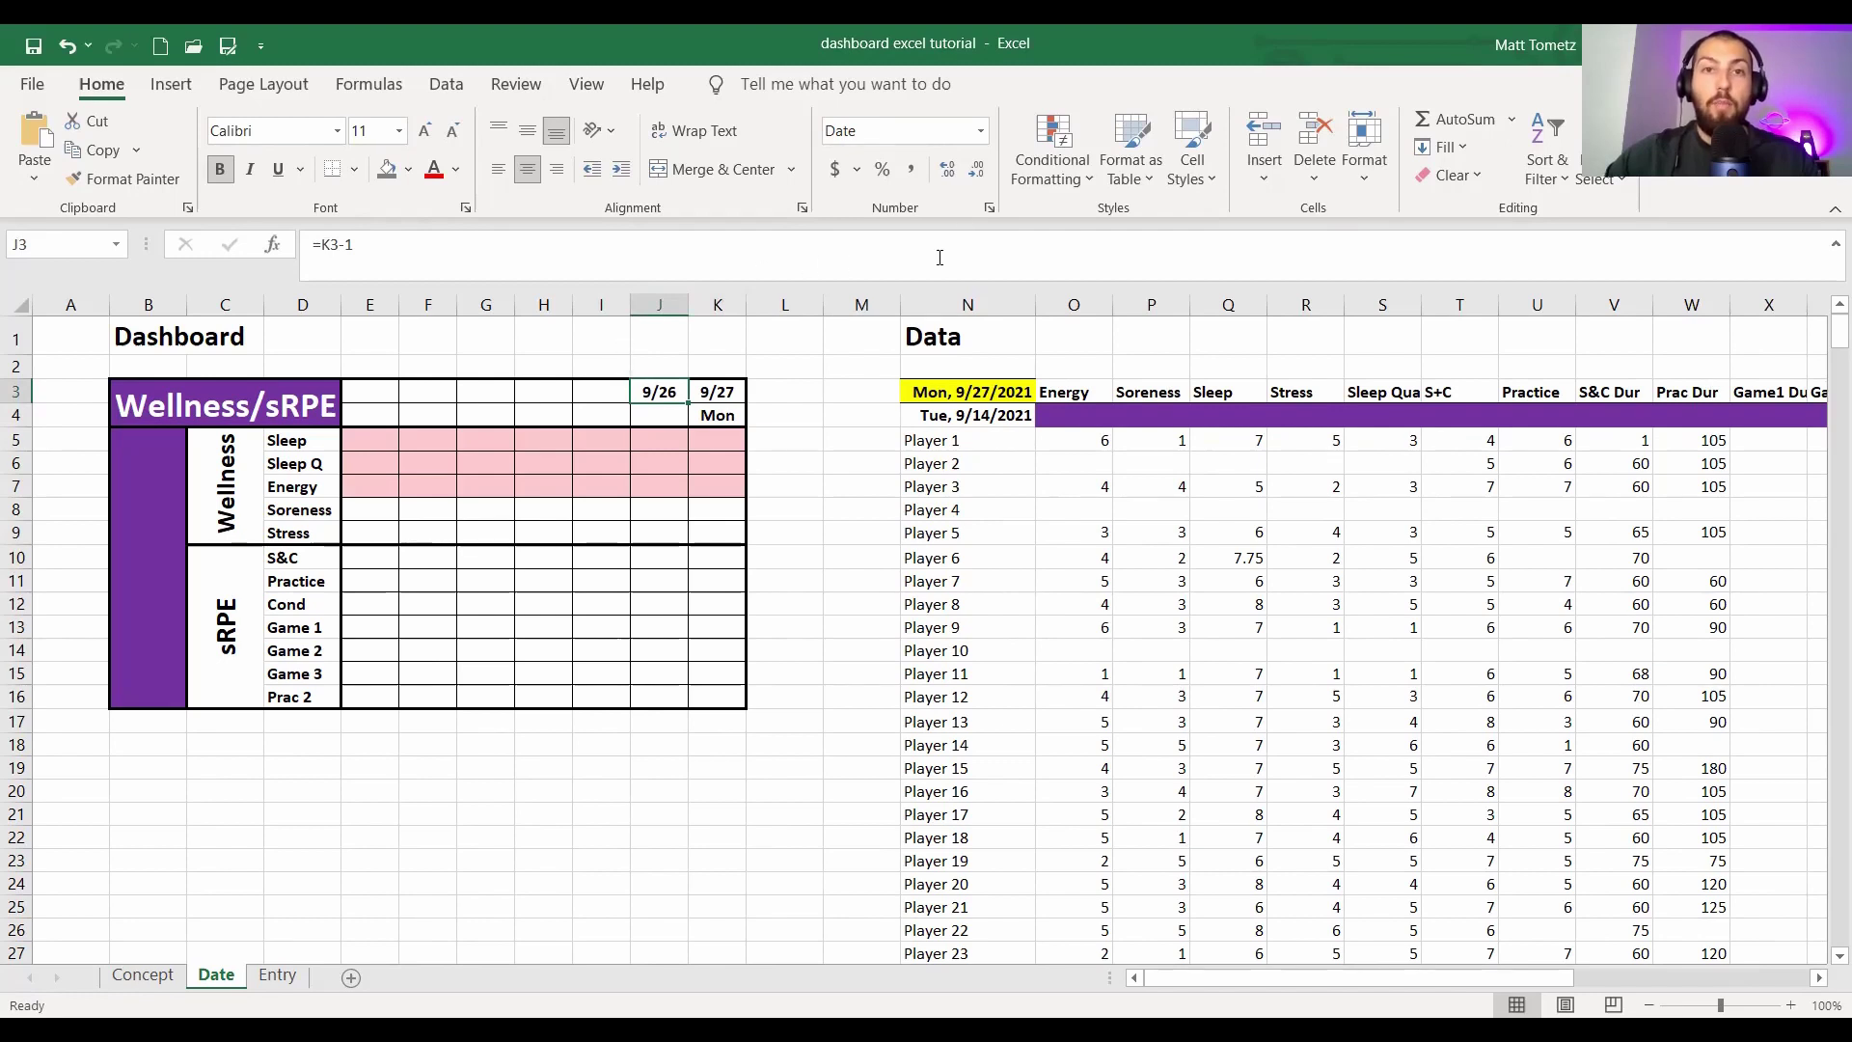
click(990, 206)
click(1333, 355)
click(1176, 357)
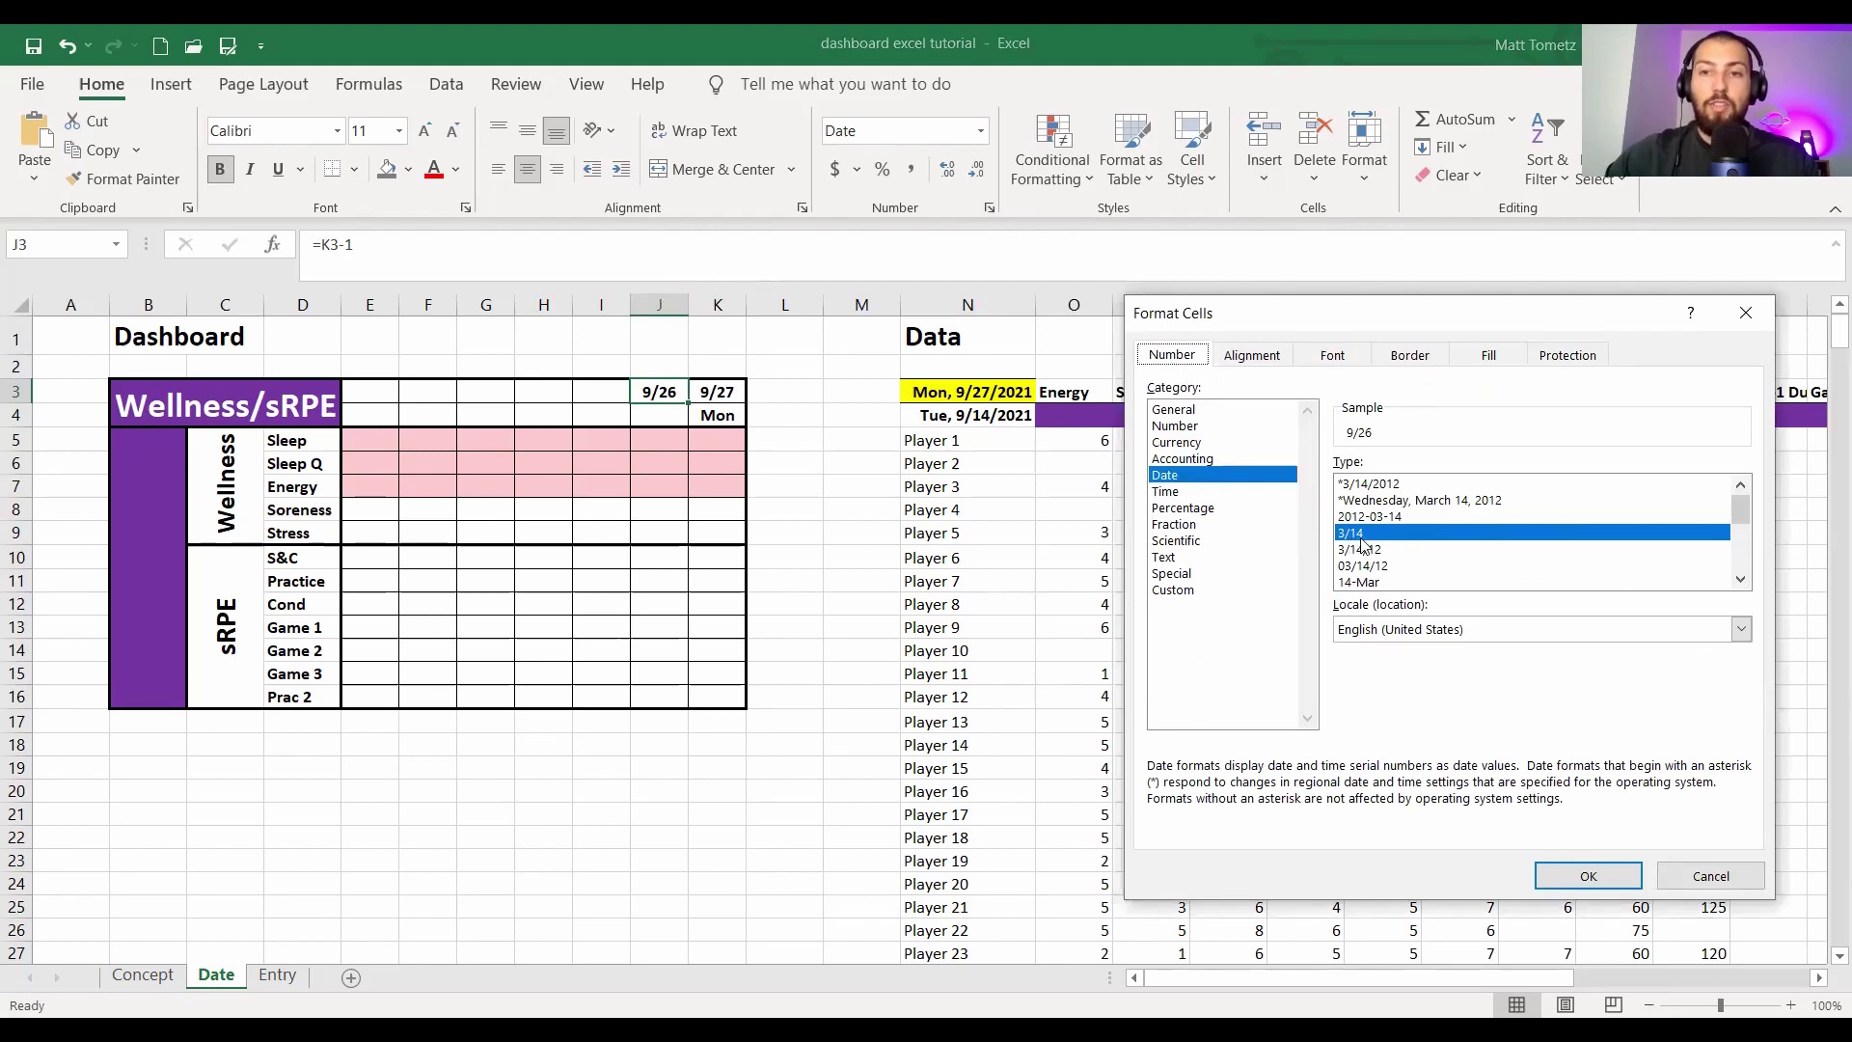
click(1588, 875)
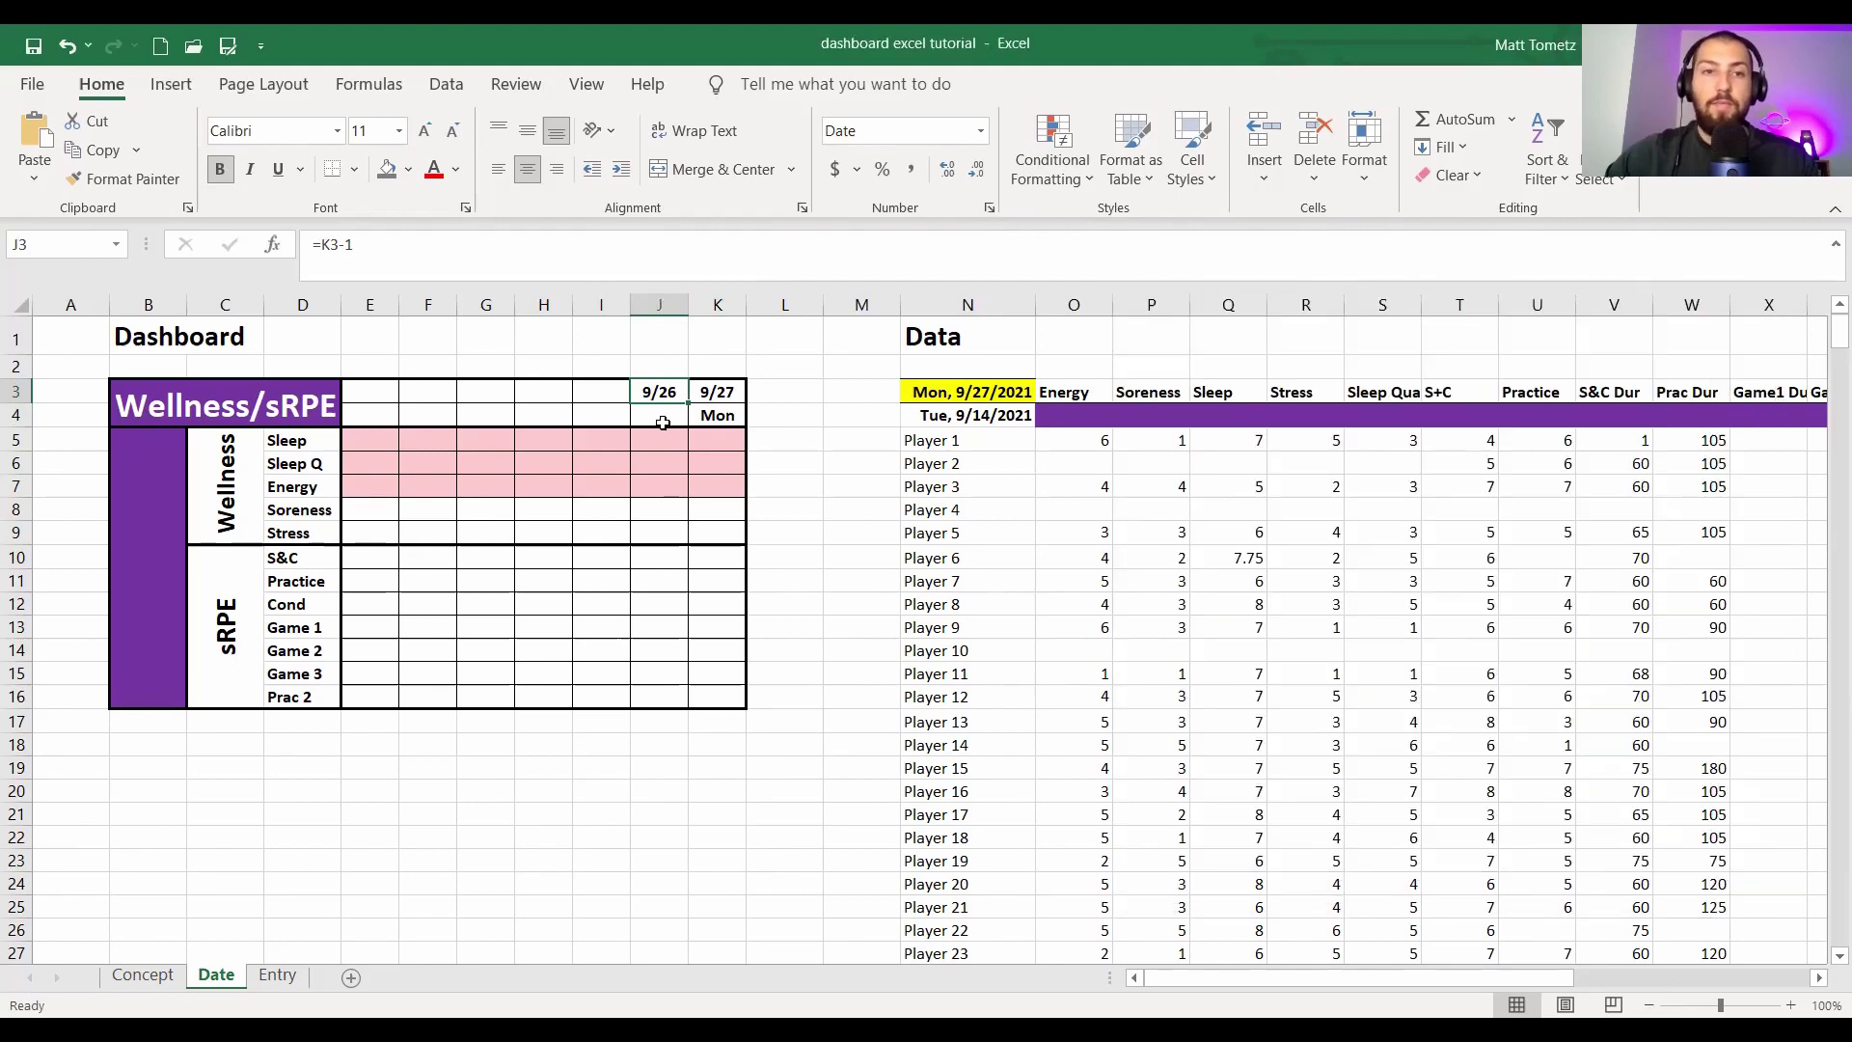
- Enter =J3 in J4 for the weekday, and fill the J3:J4 formulas across the header back to column E
click(682, 416)
text(=)
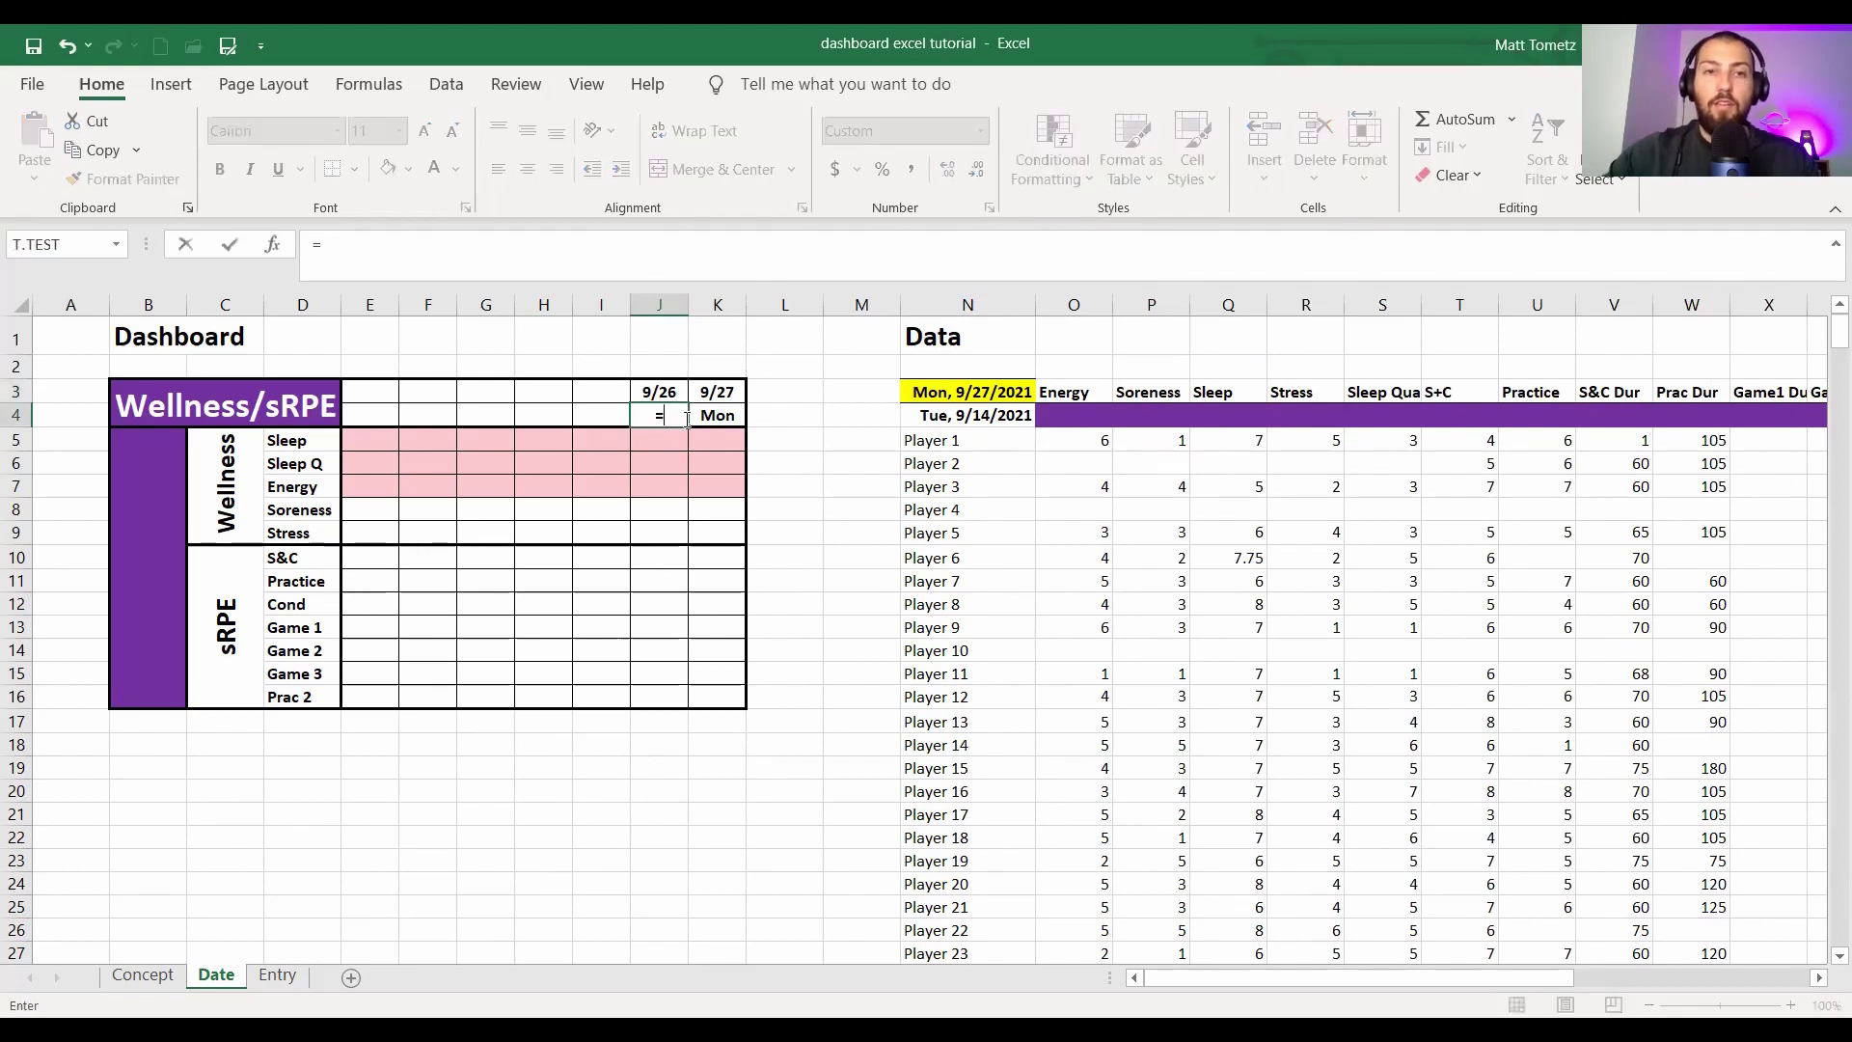
key(Up)
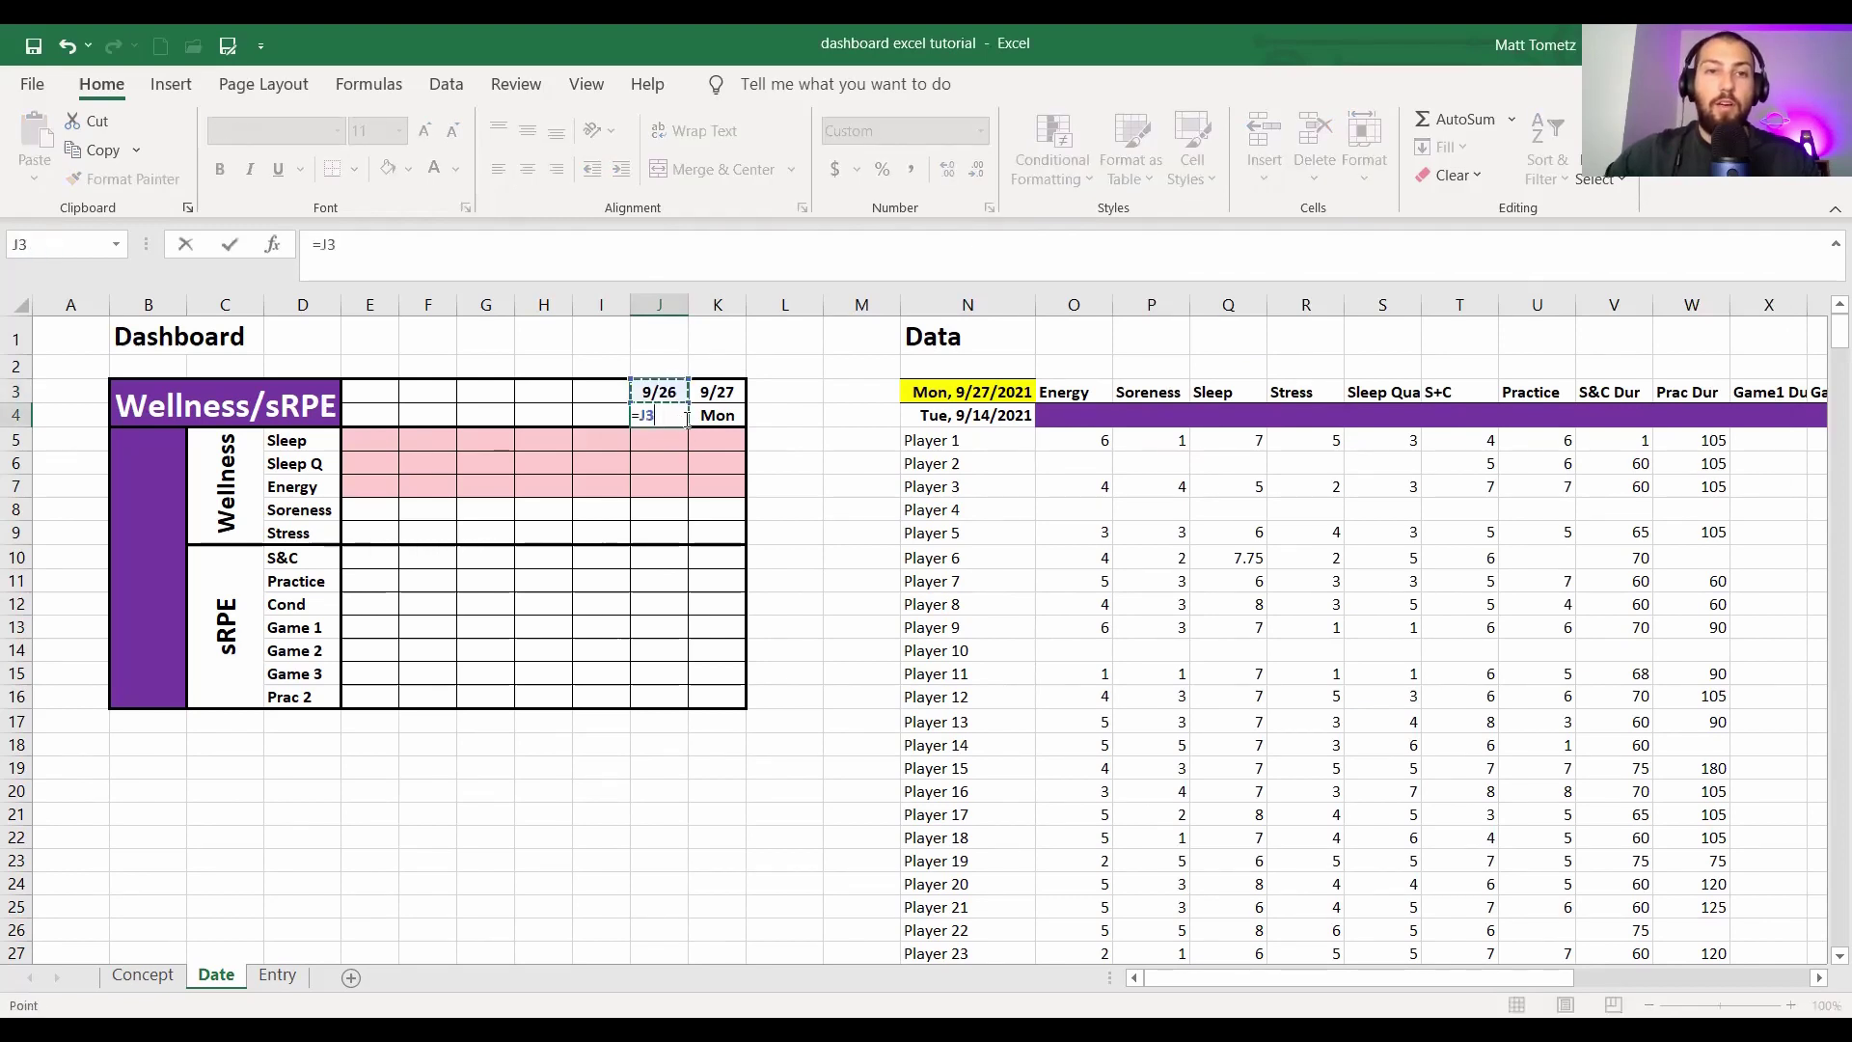
key(Return)
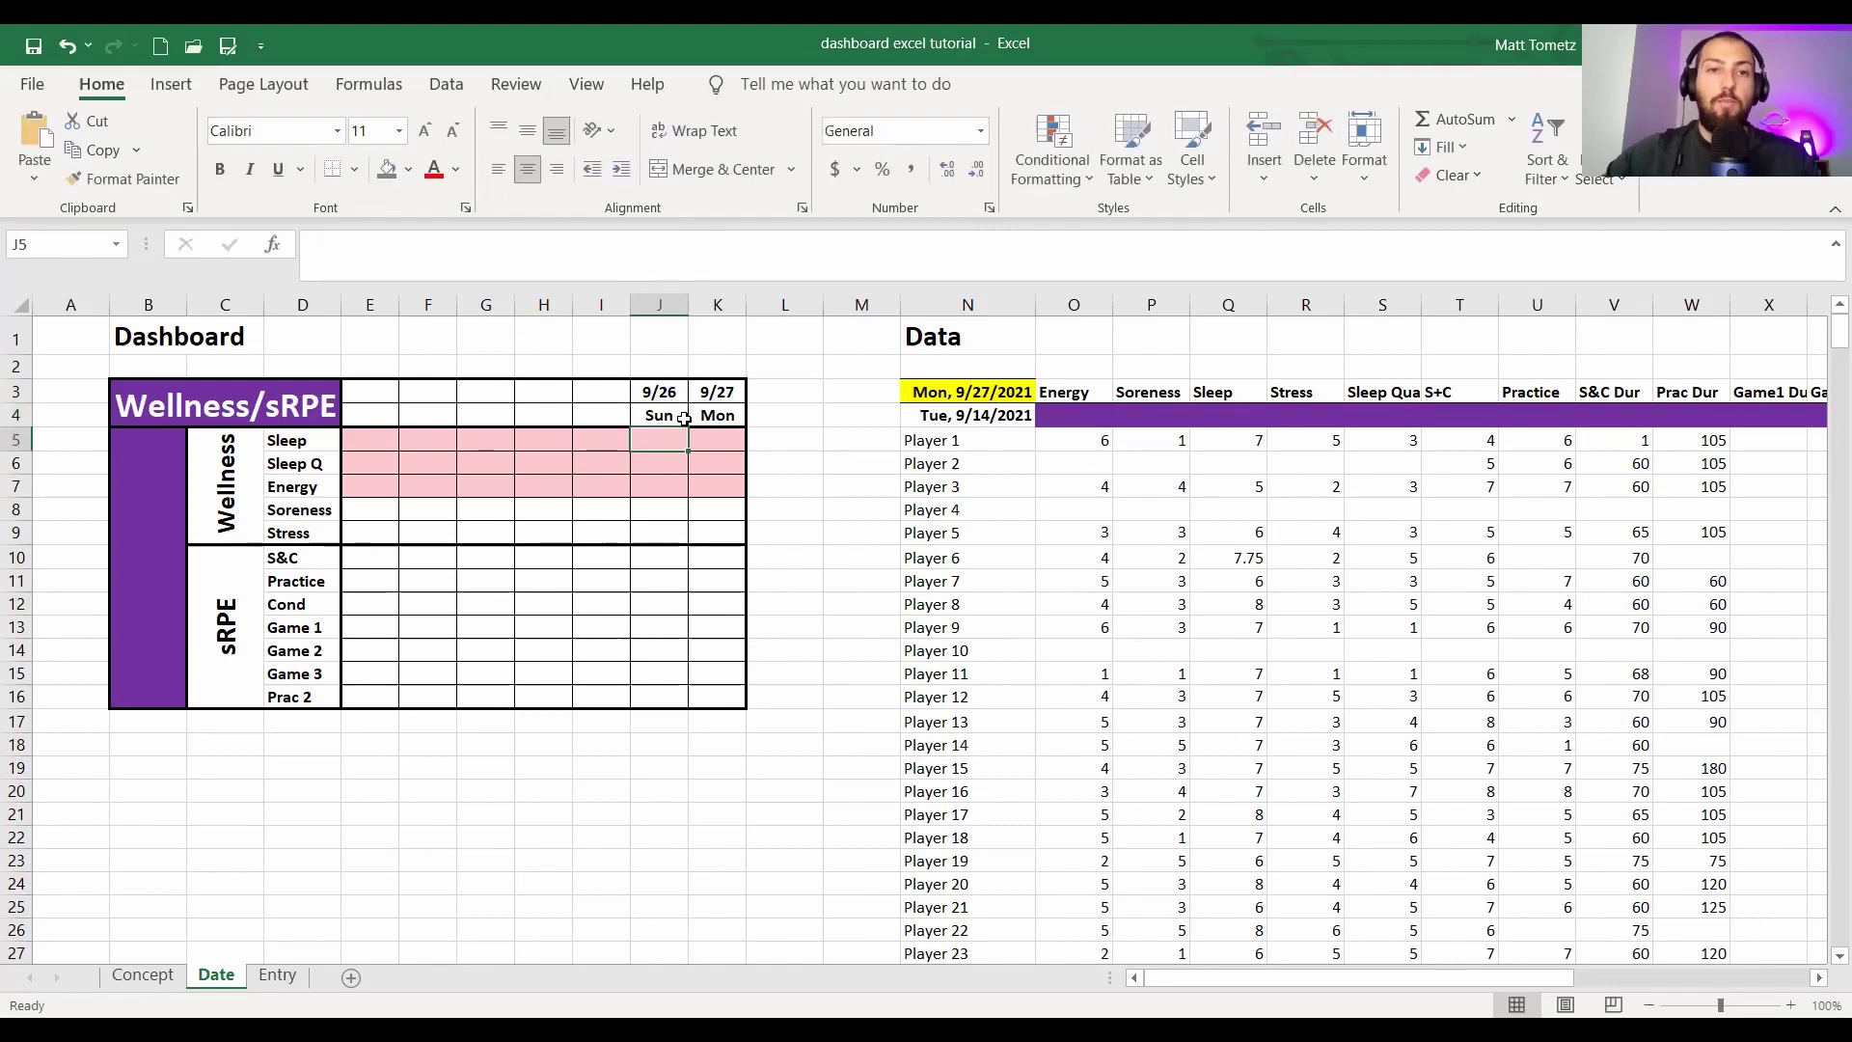
drag(672, 394, 371, 403)
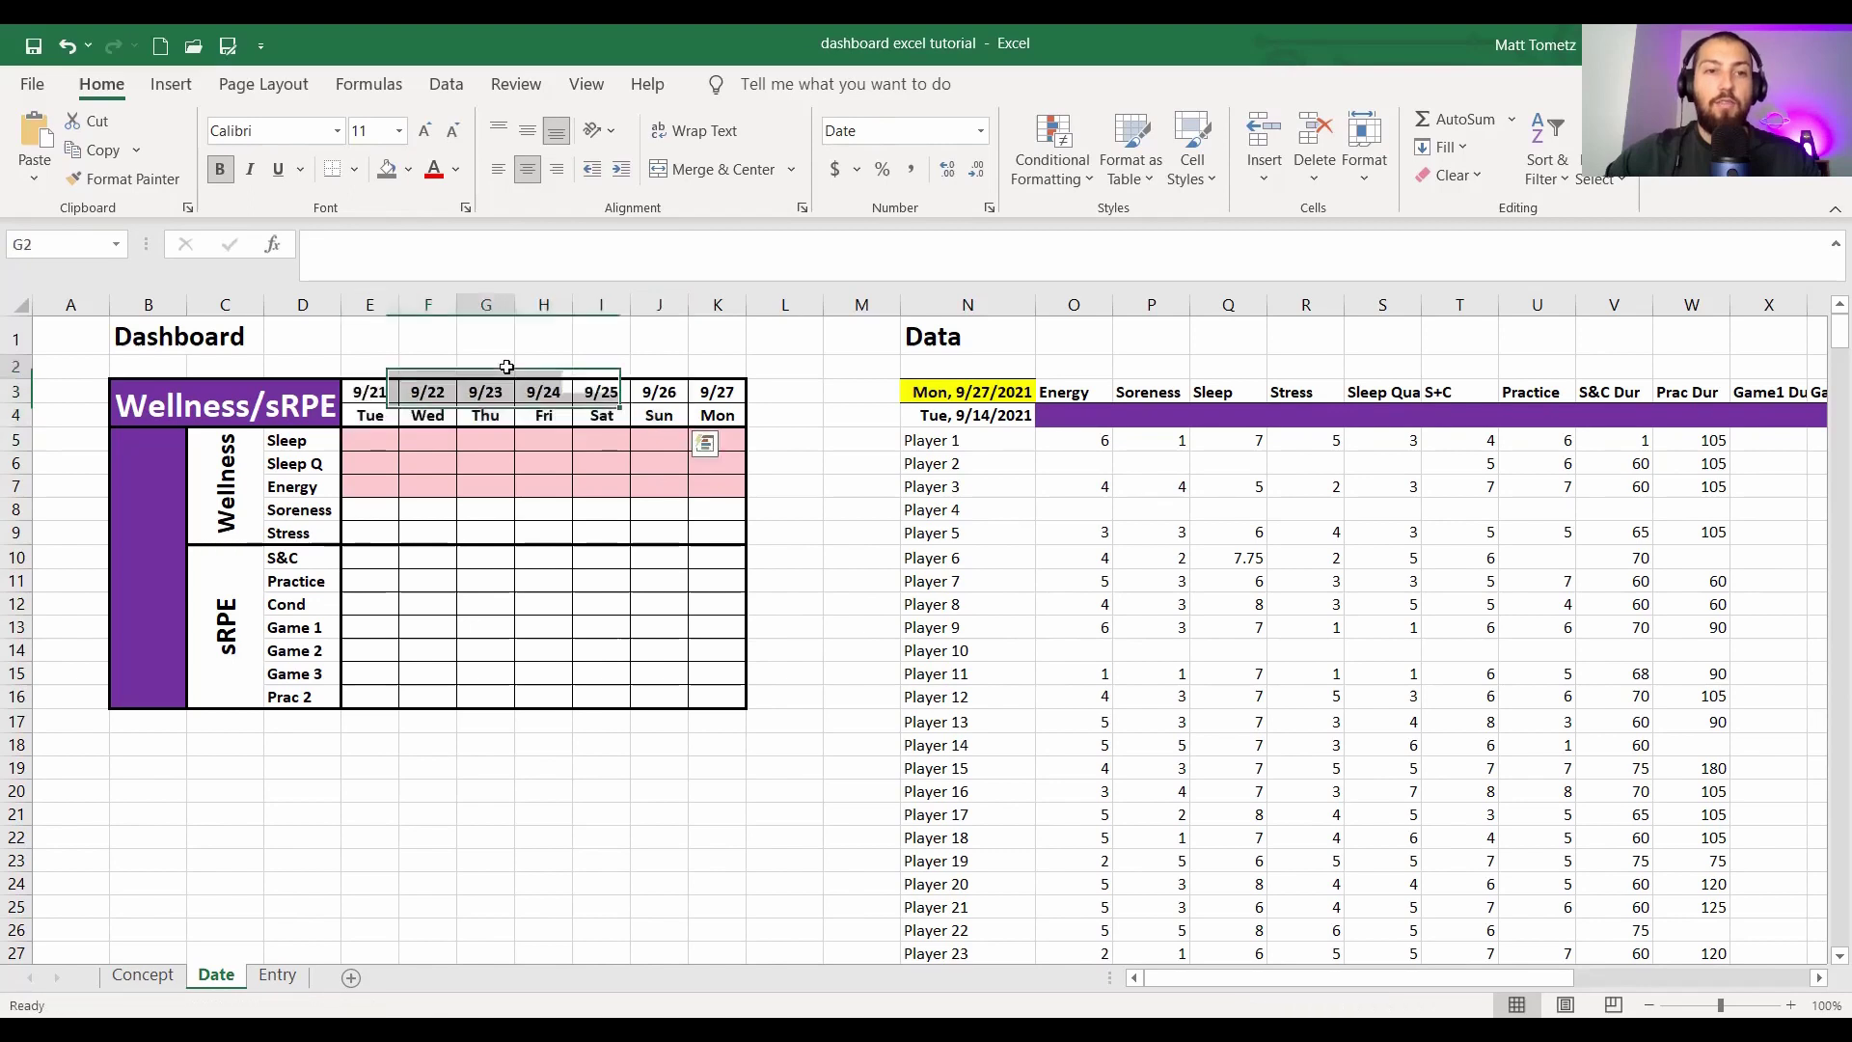
- Inspect the filled date formulas in the header, comparing J3 with E3
click(600, 394)
double_click(658, 394)
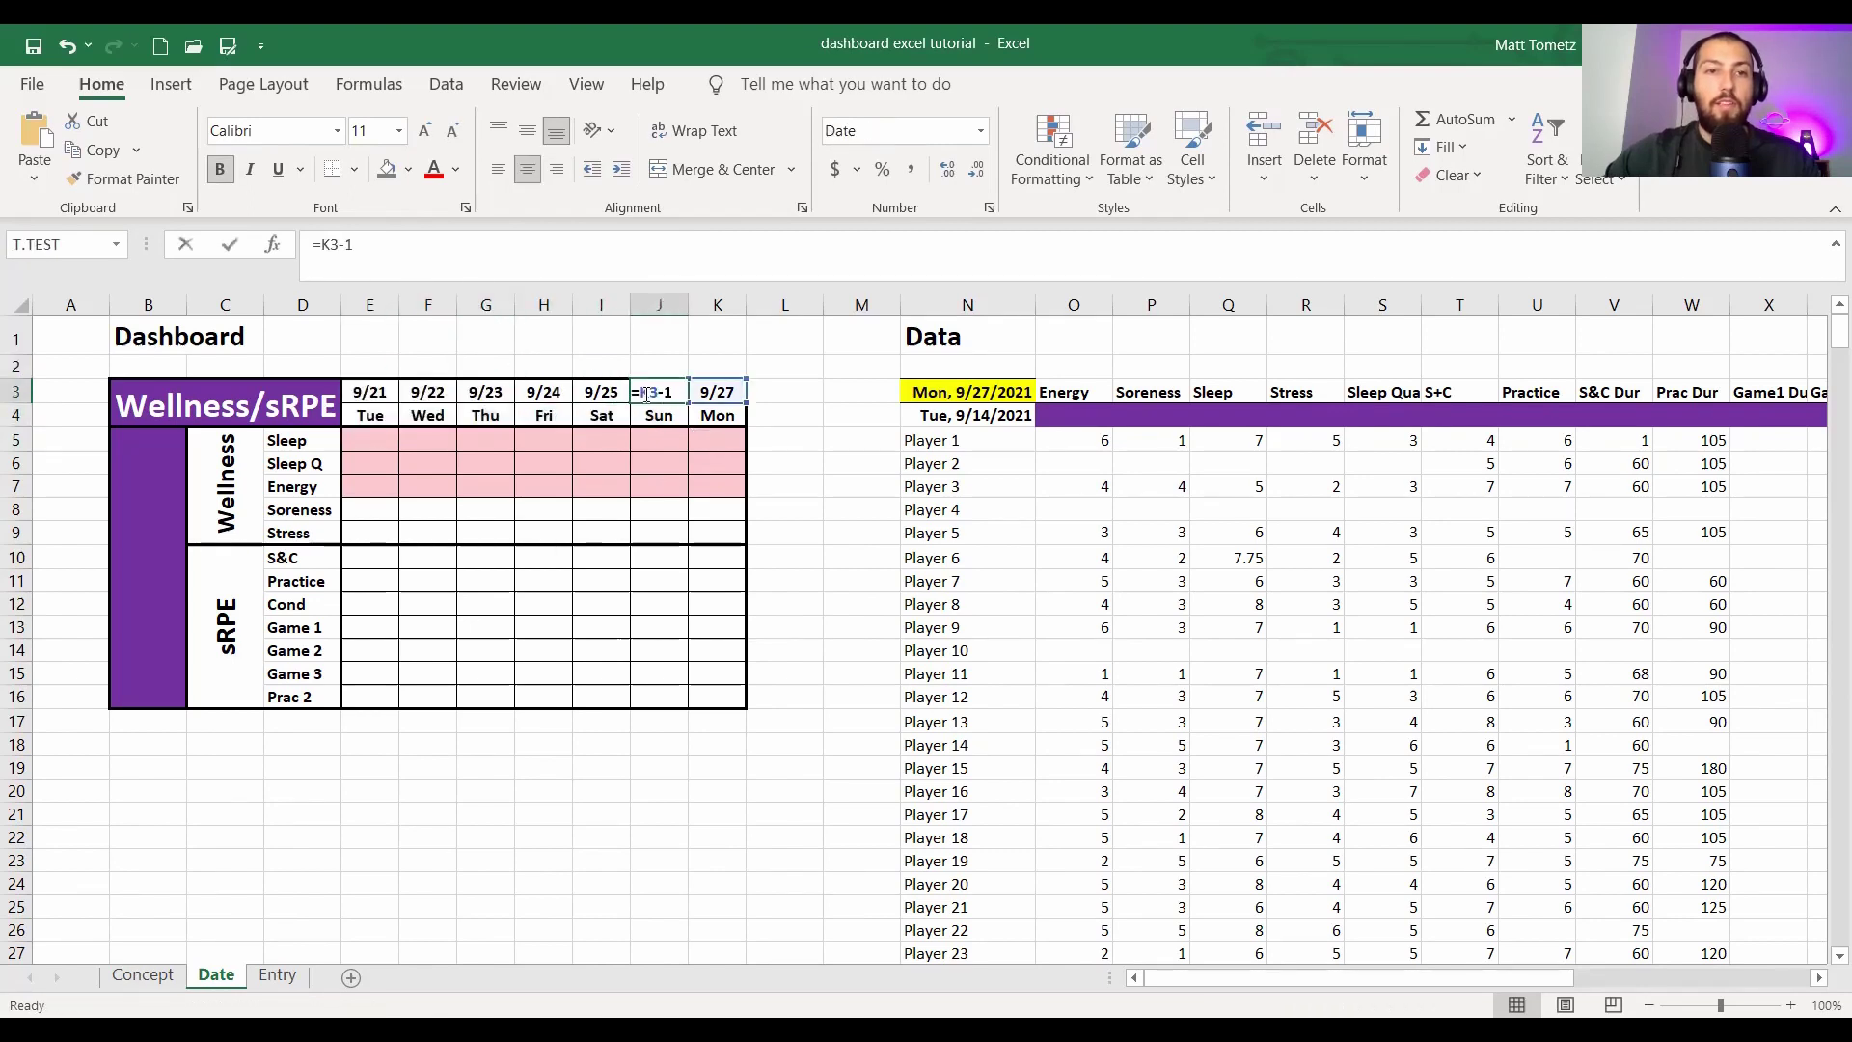
key(Escape)
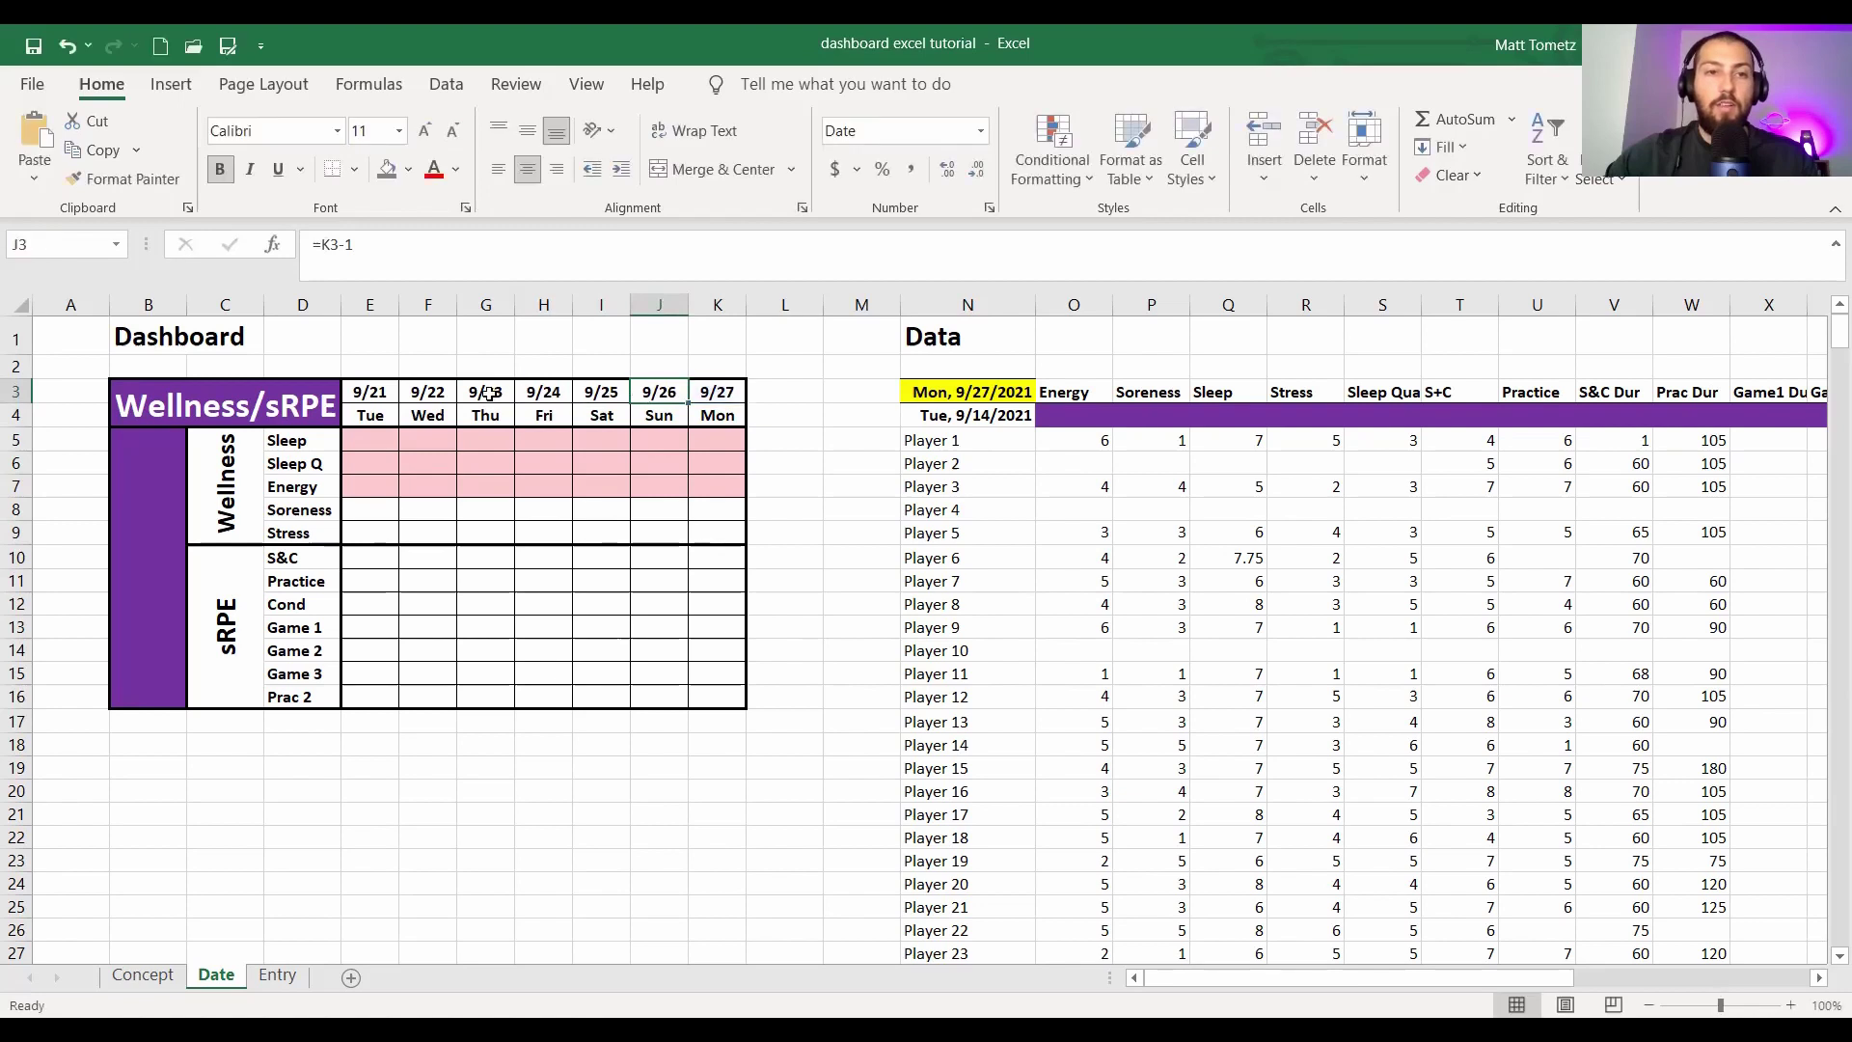
double_click(367, 394)
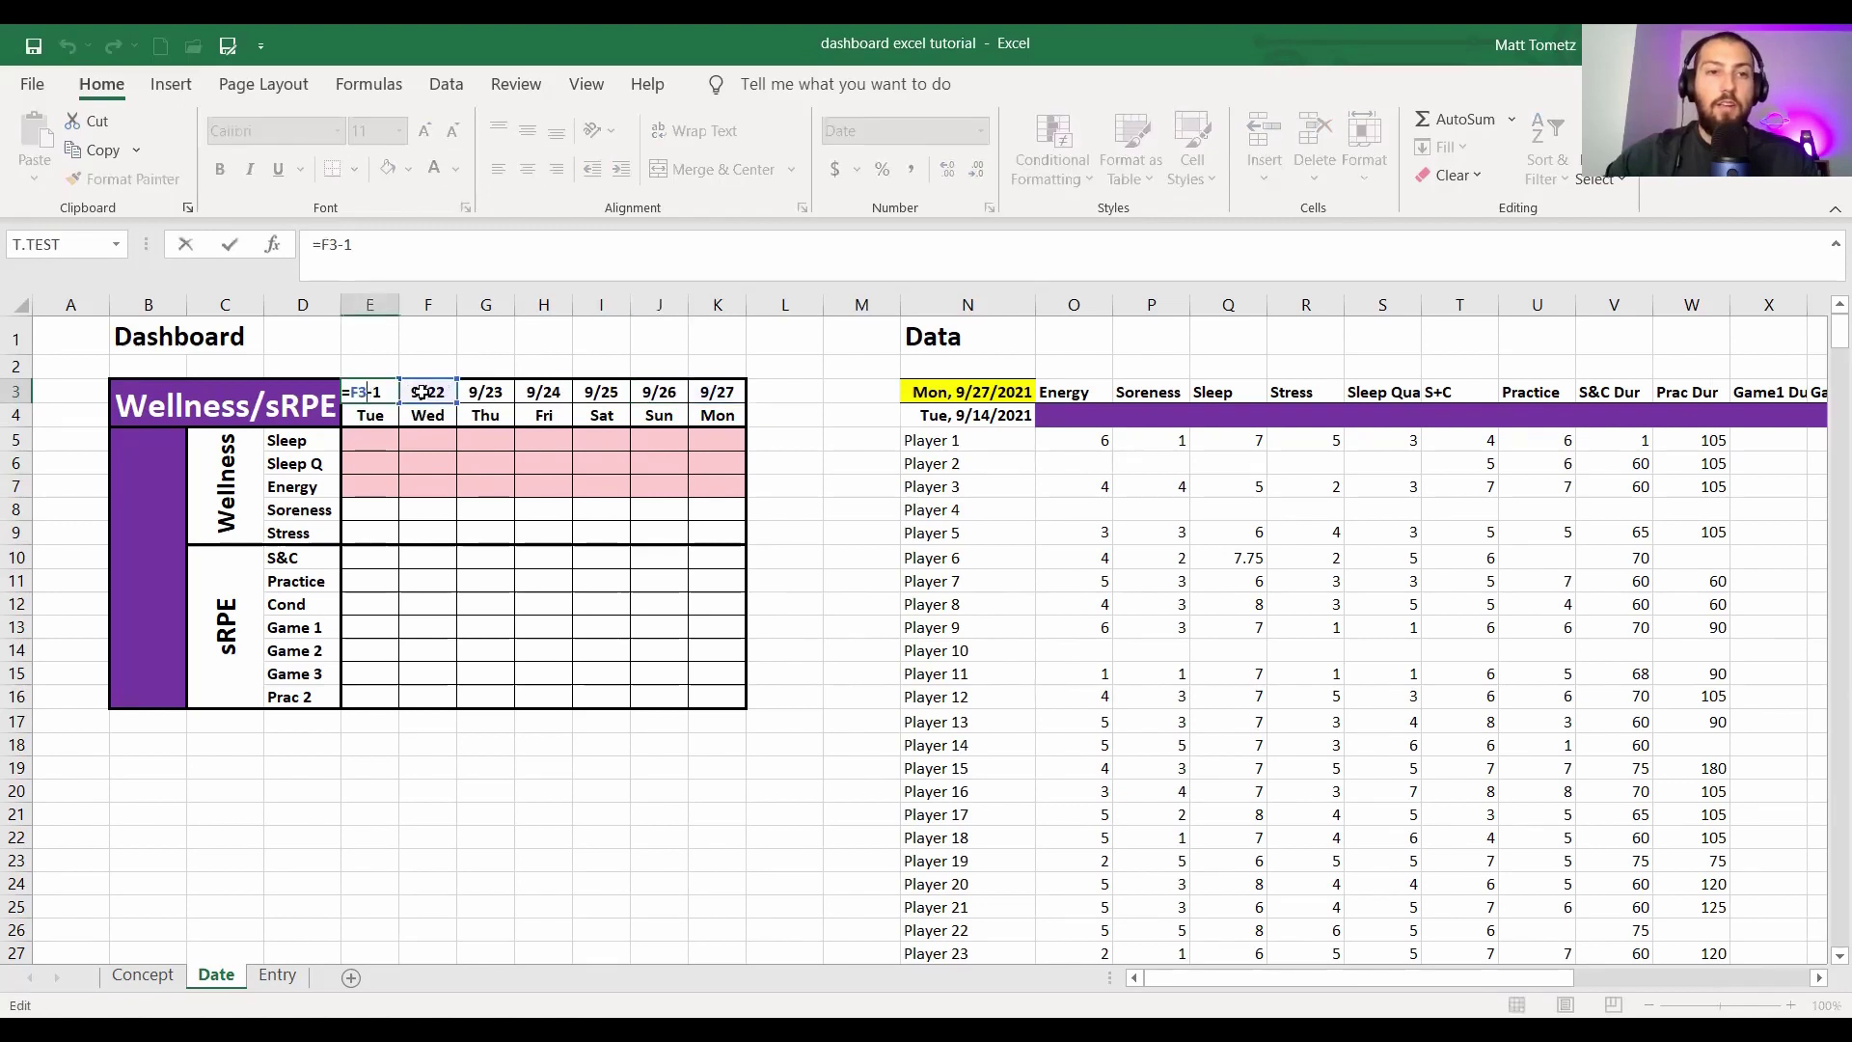
key(Return)
- Enter =E3 in E4 so the weekday follows the date above it
text(=)
click(367, 392)
key(ctrl+Return)
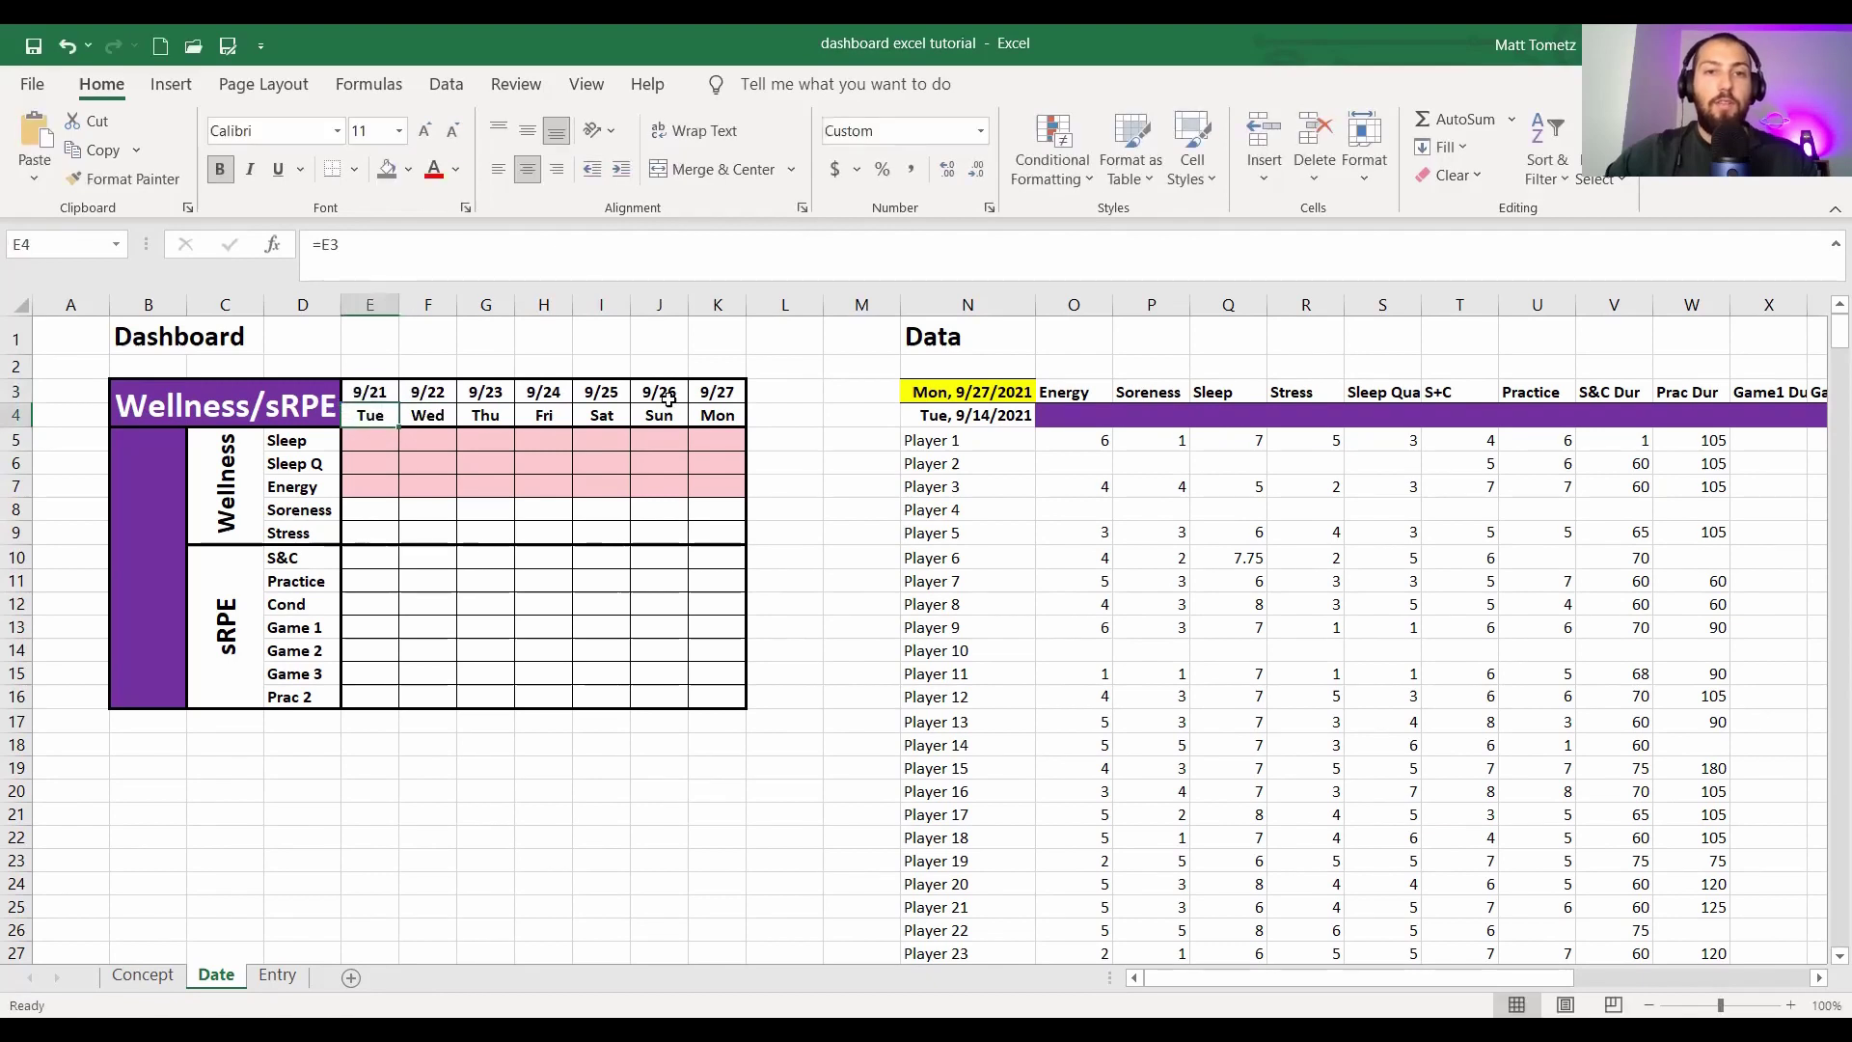
- Test the header by entering the fixed date 9/28 in K3, and undo the entry
click(724, 392)
text(9/28)
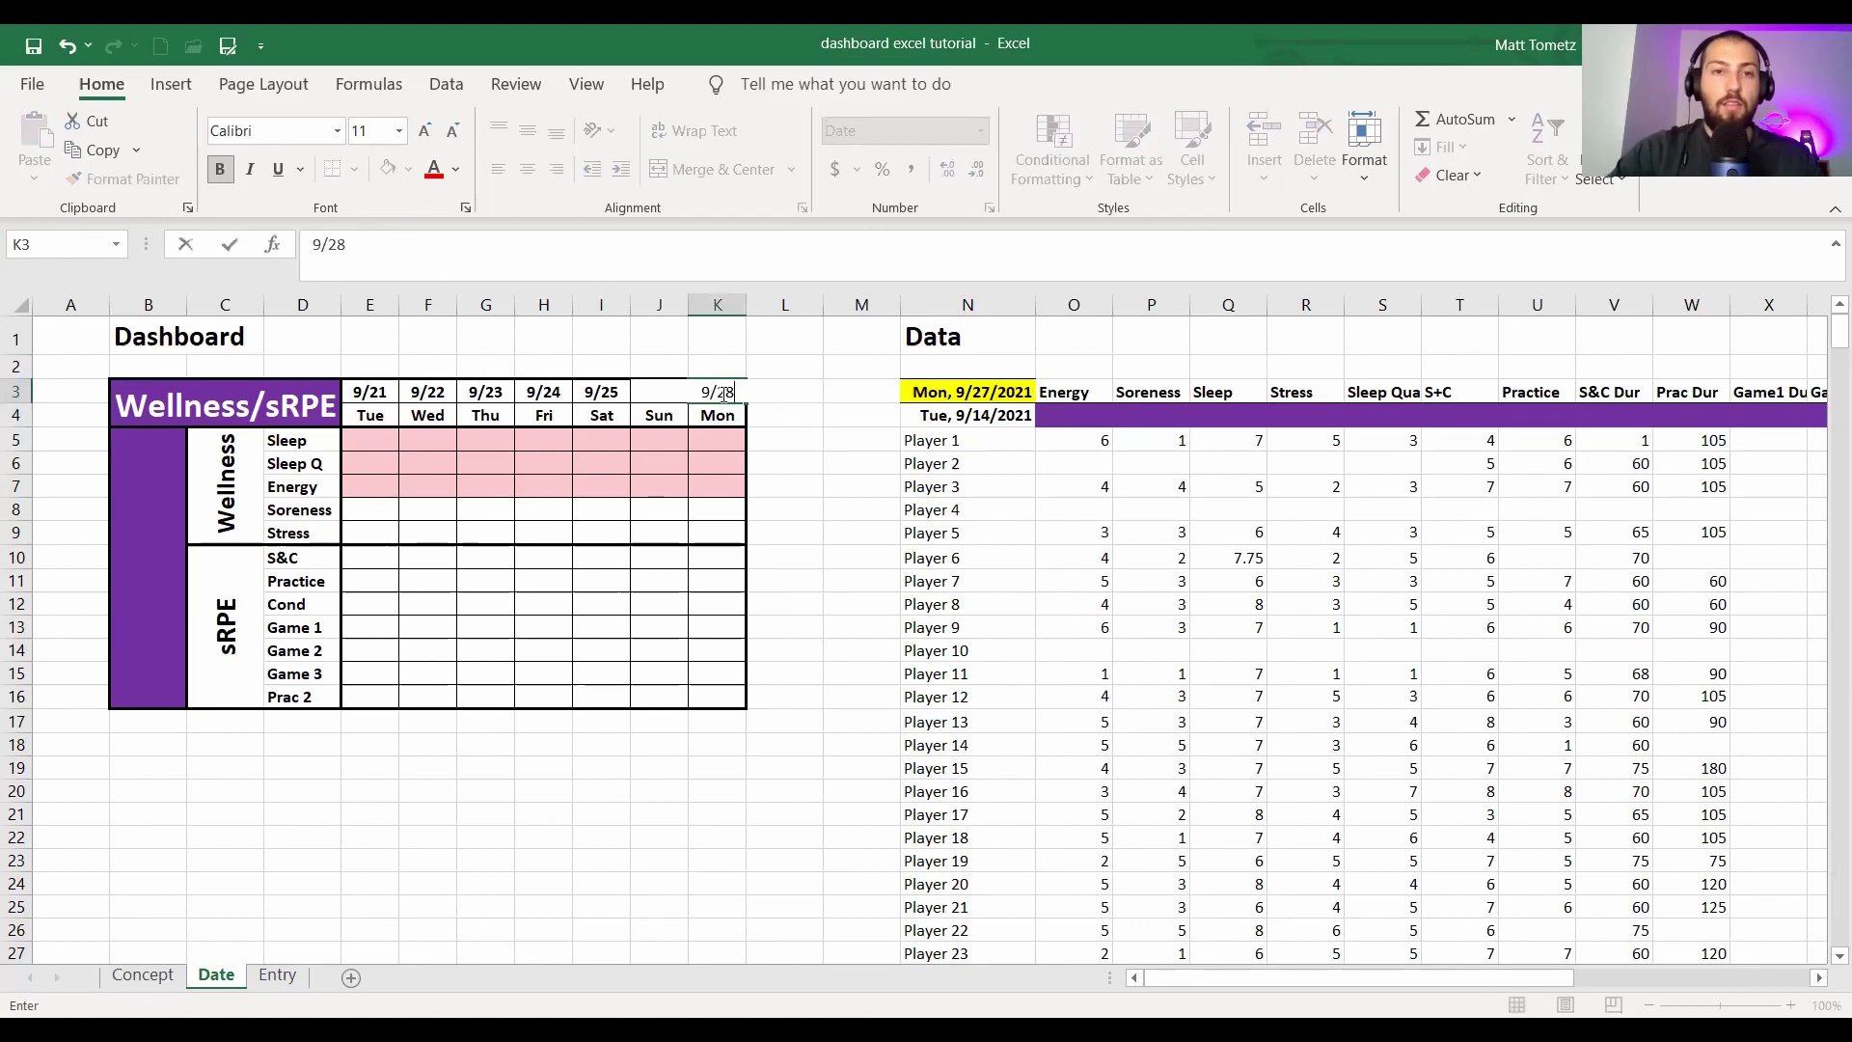
key(Return)
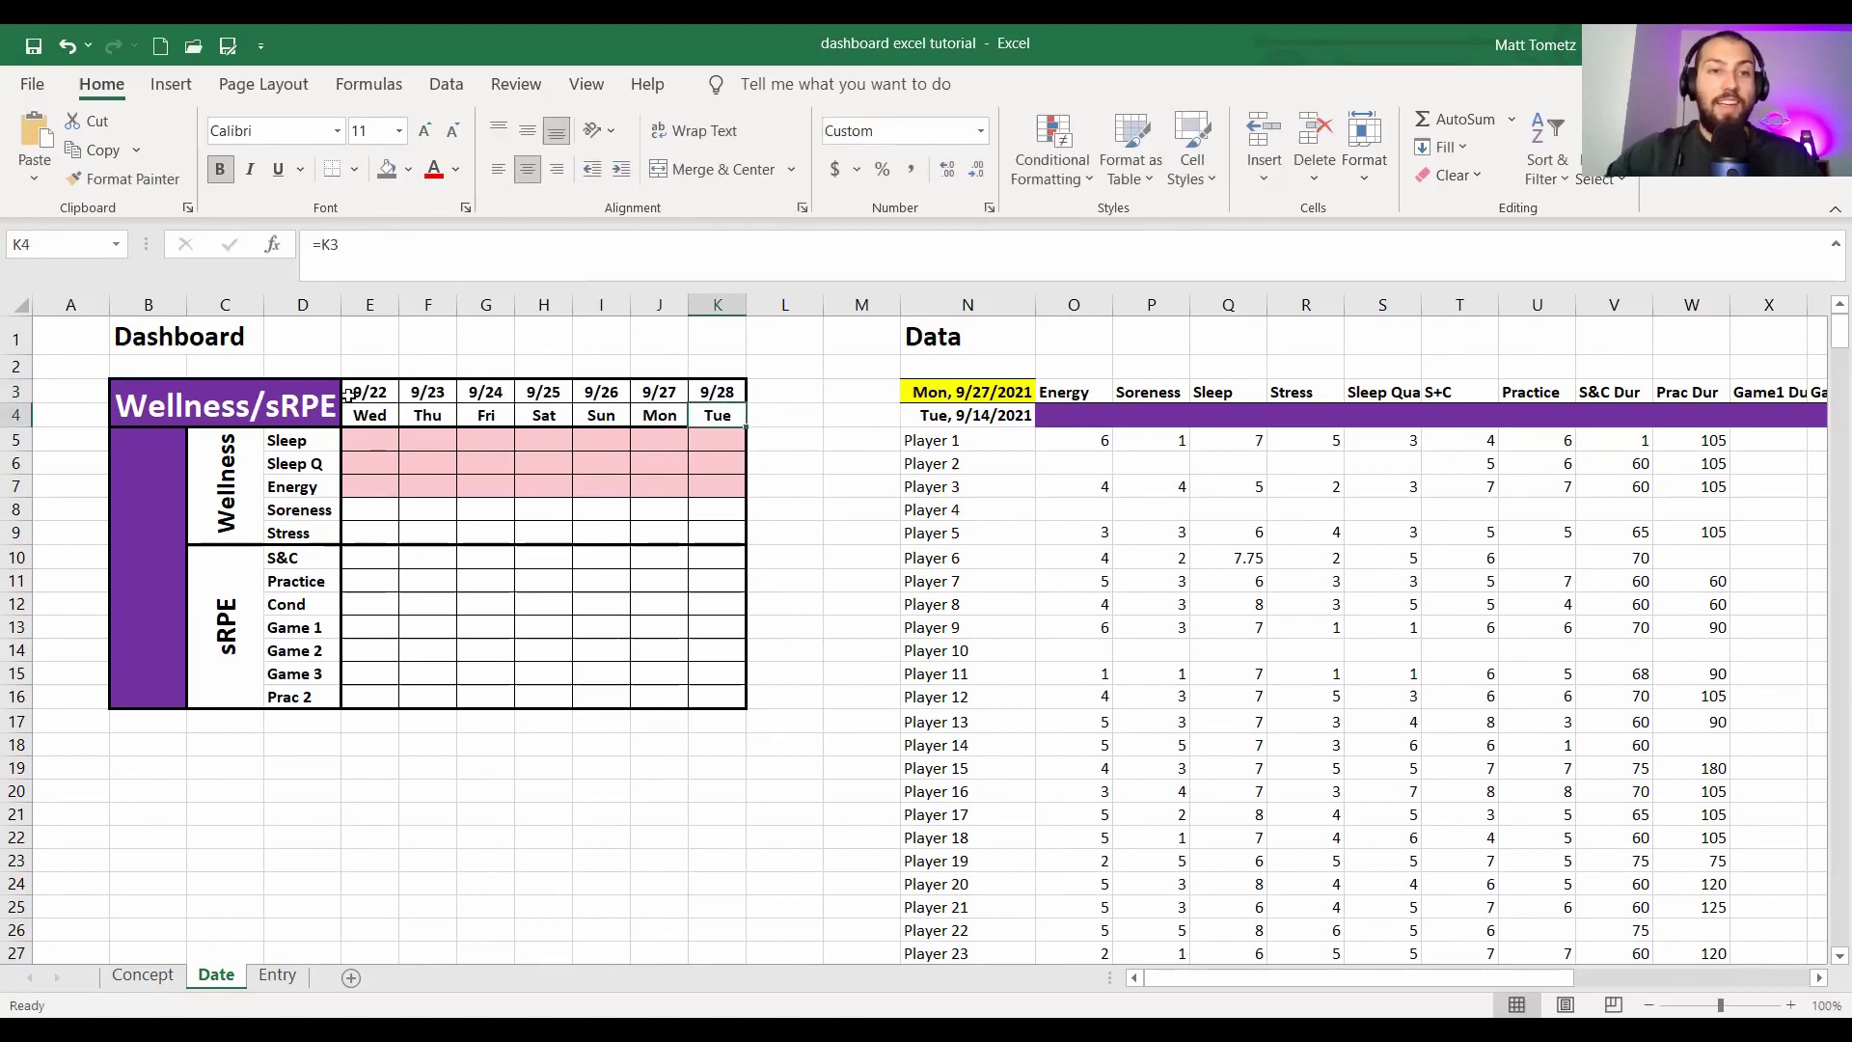
click(714, 392)
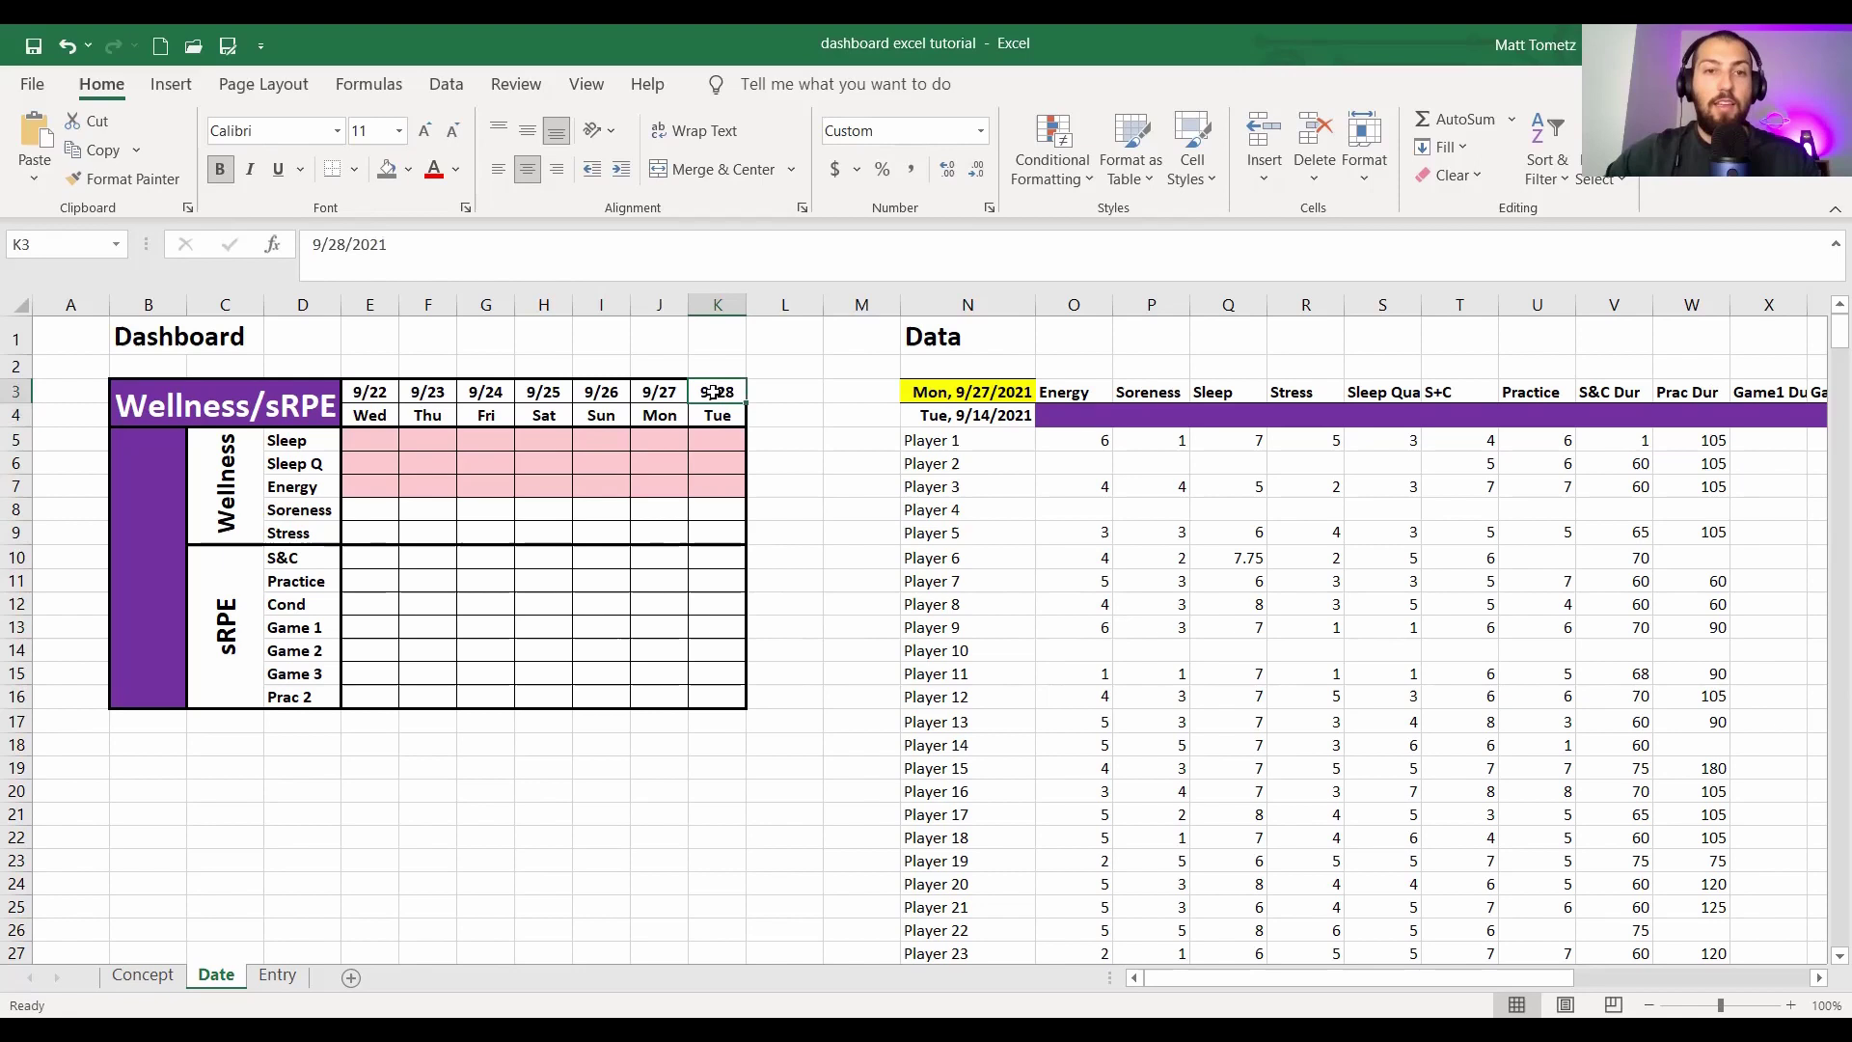
key(ctrl+z)
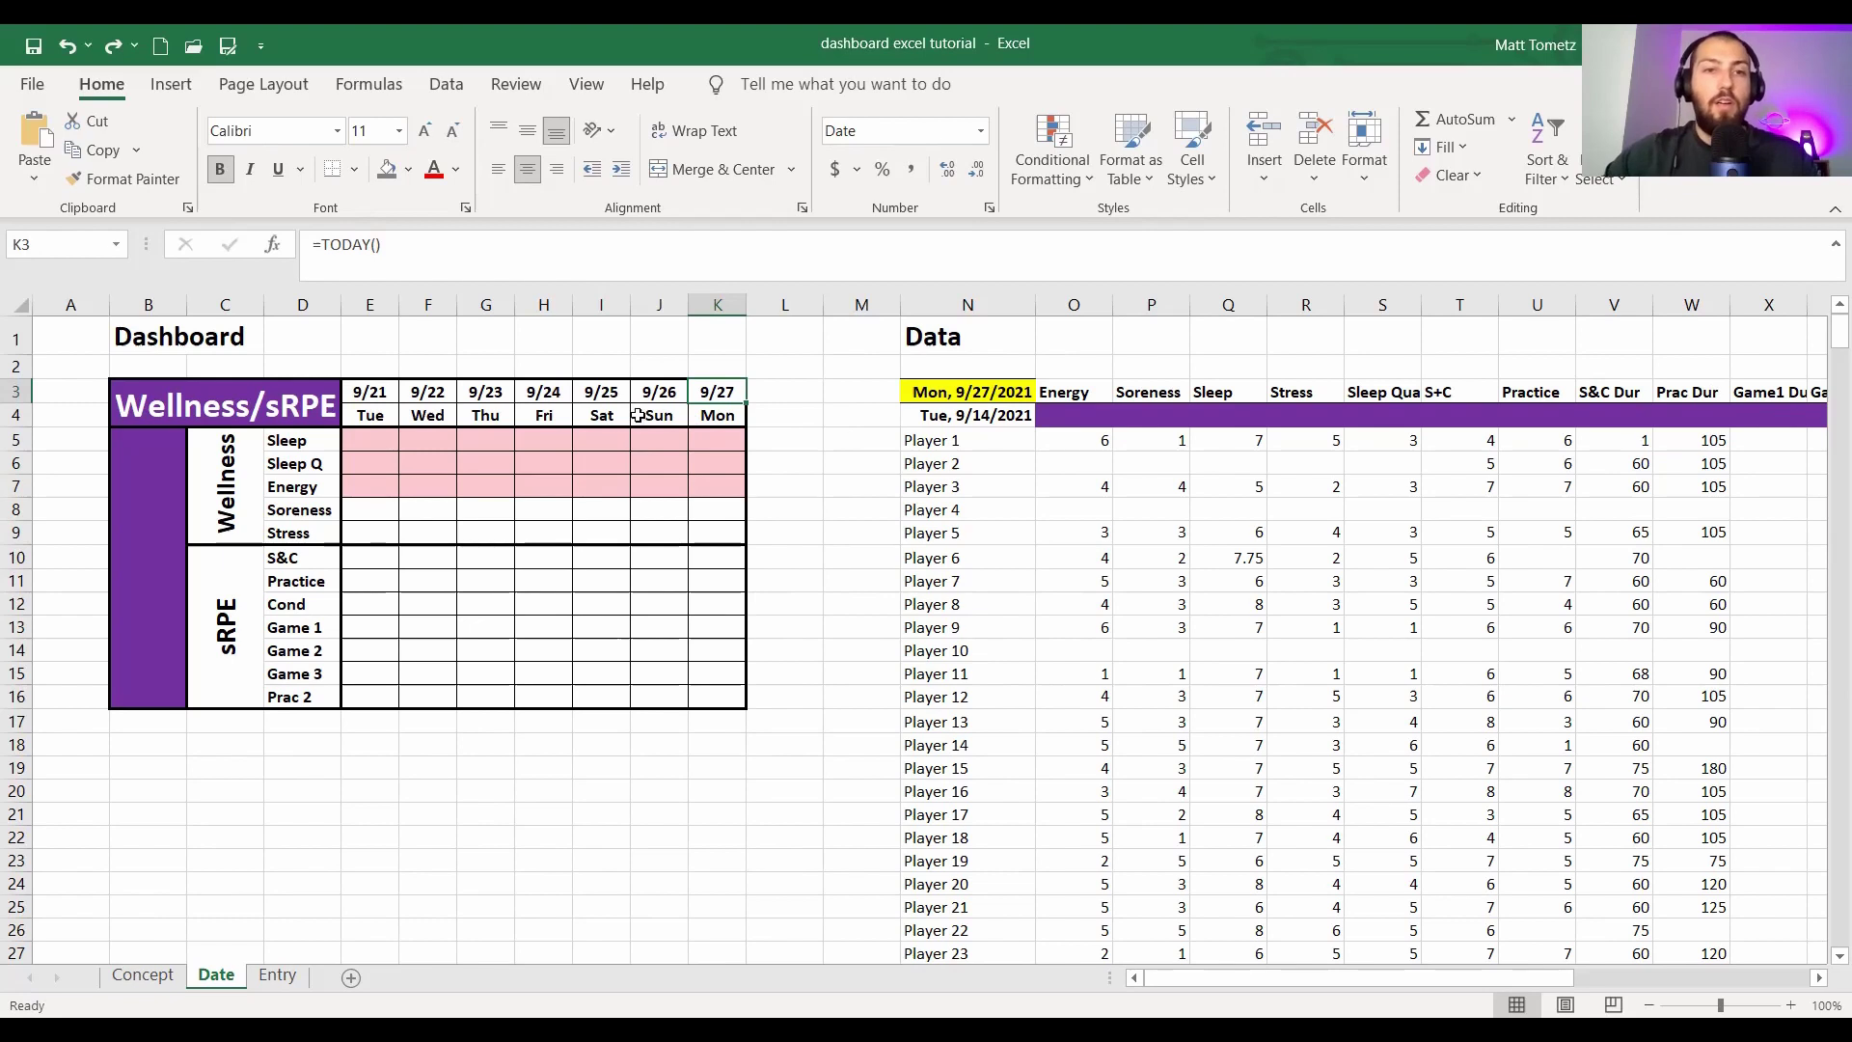
- Add List data validation to the merged purple cell B5 with the player names =$N$5:$N$28 as its source
click(167, 467)
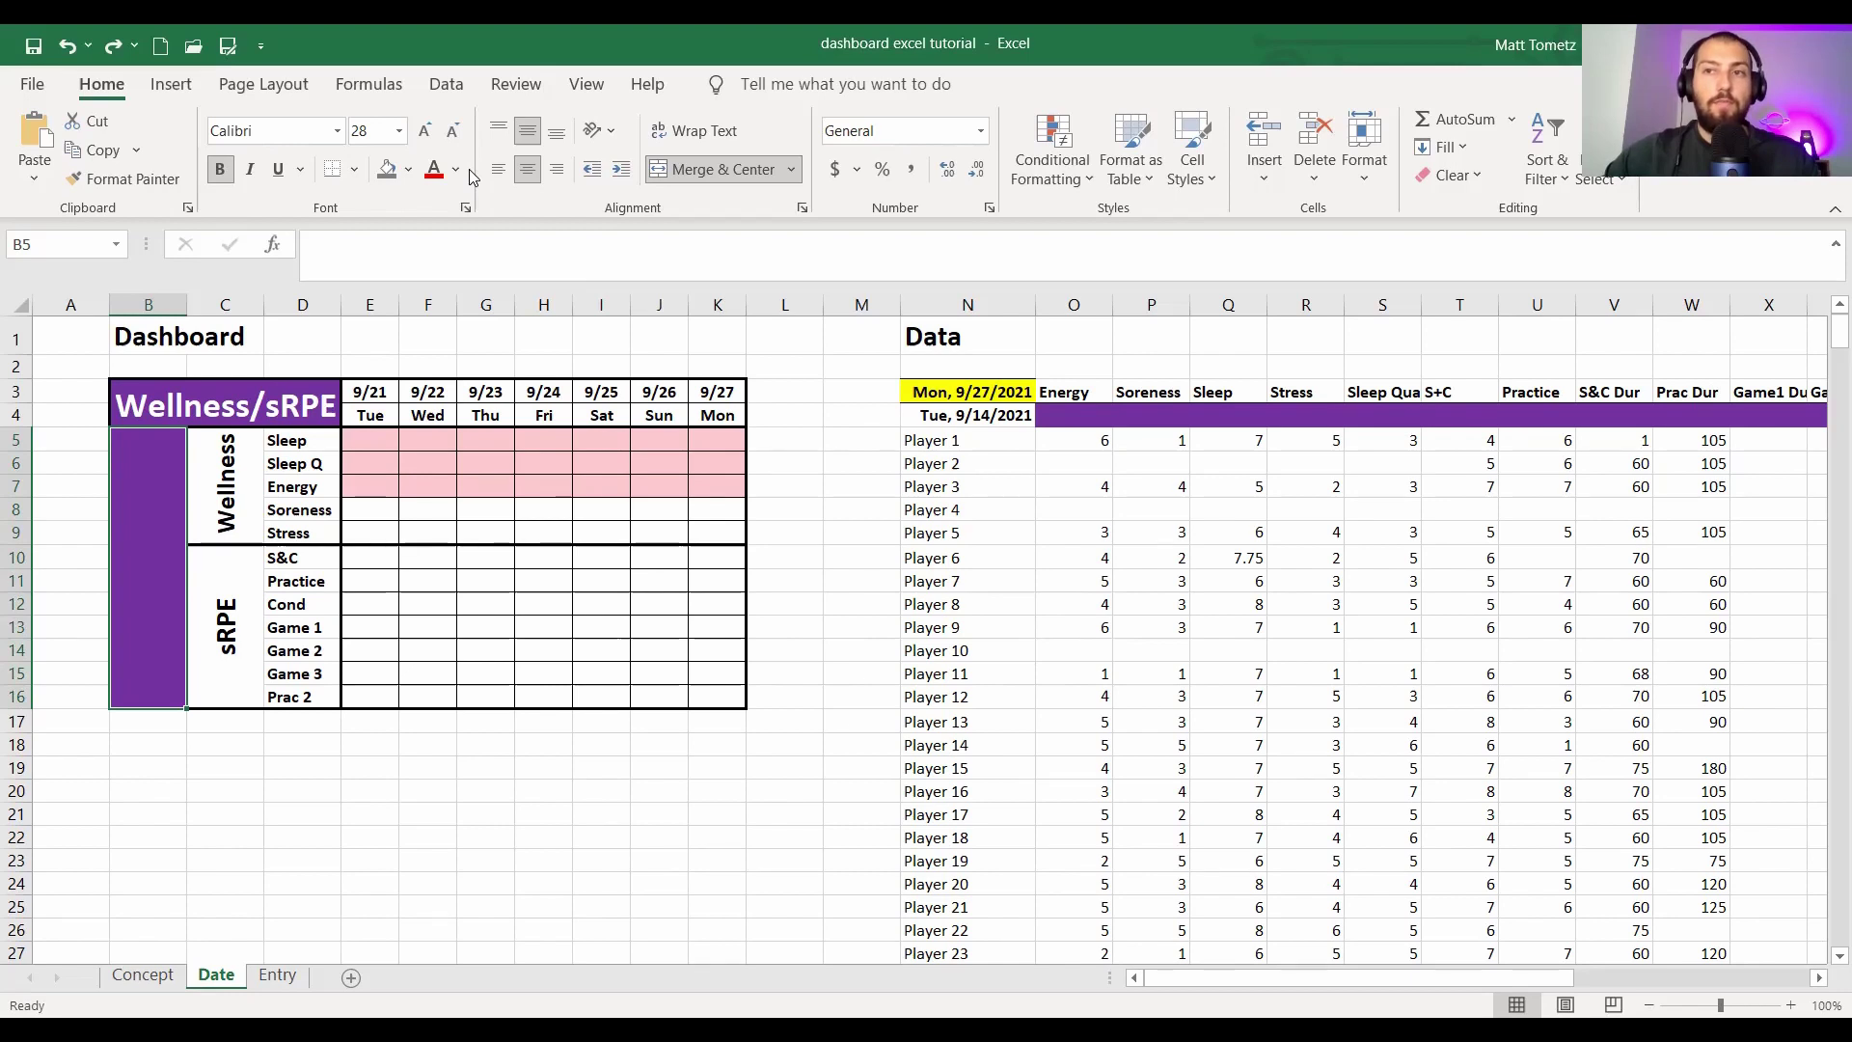
click(458, 87)
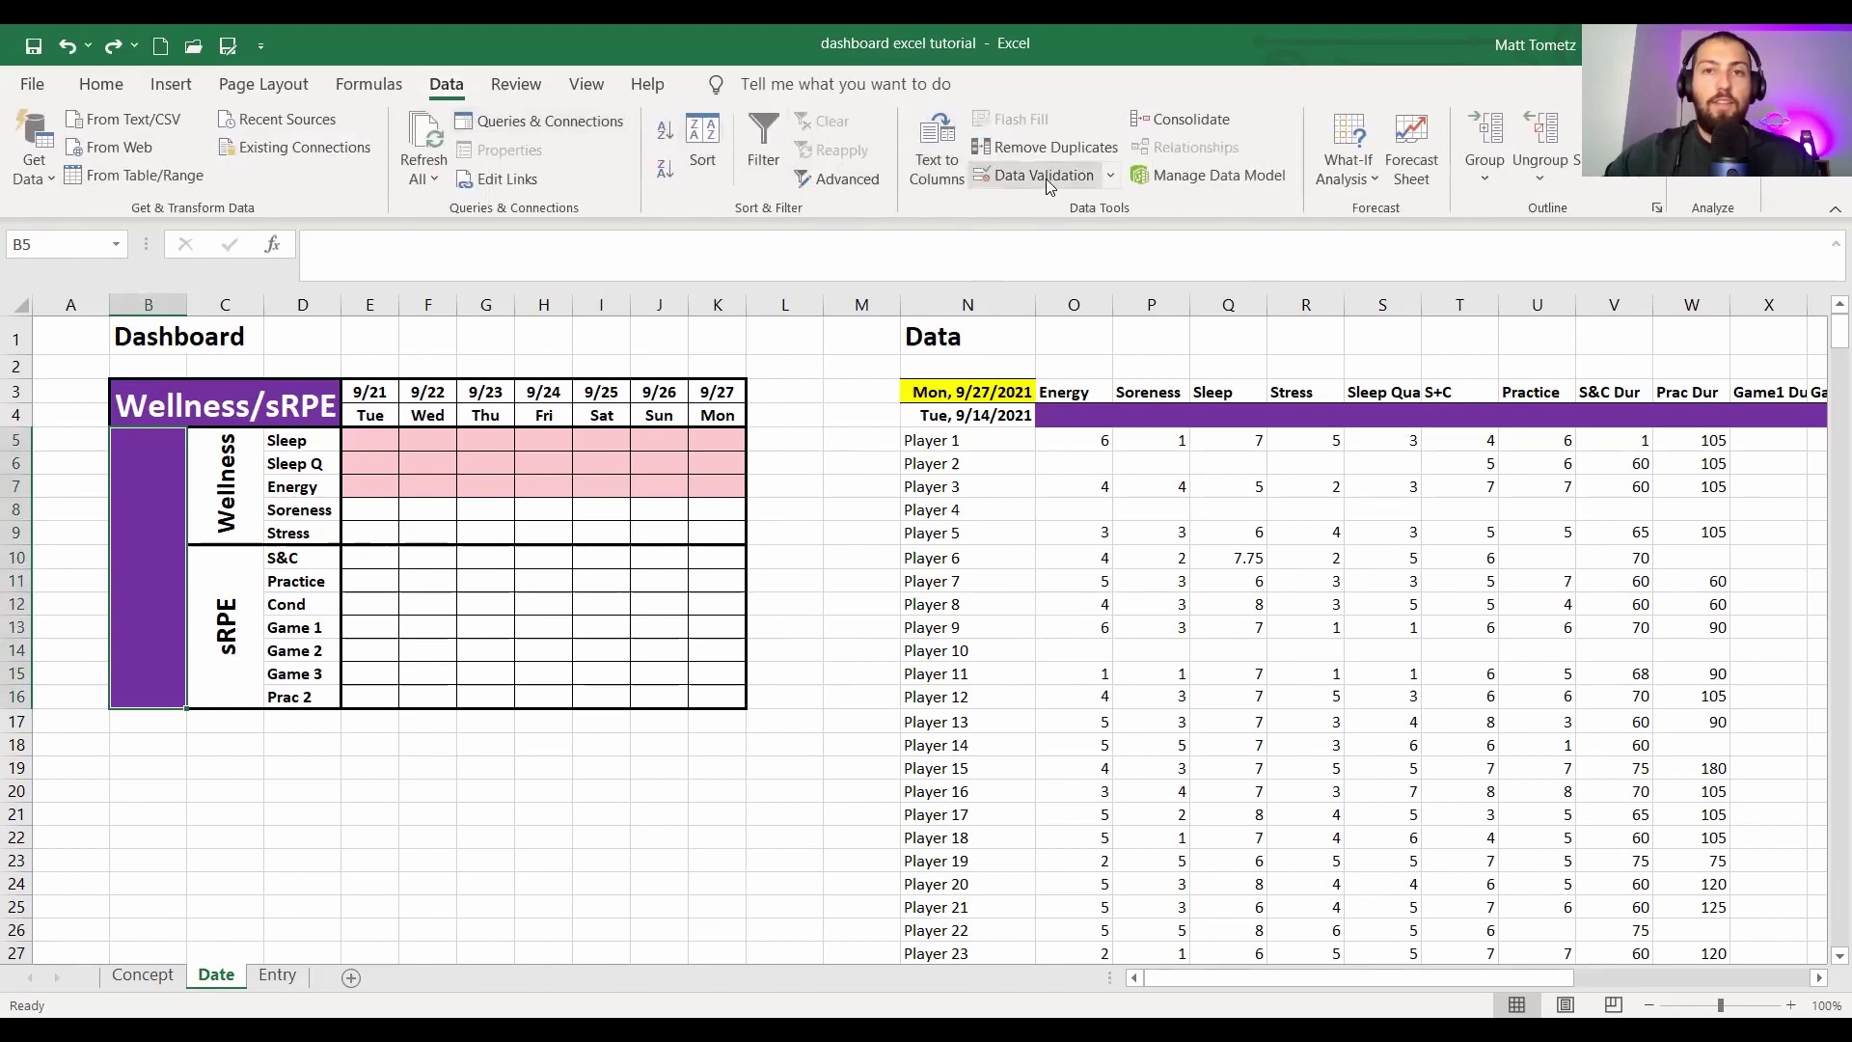
click(1044, 175)
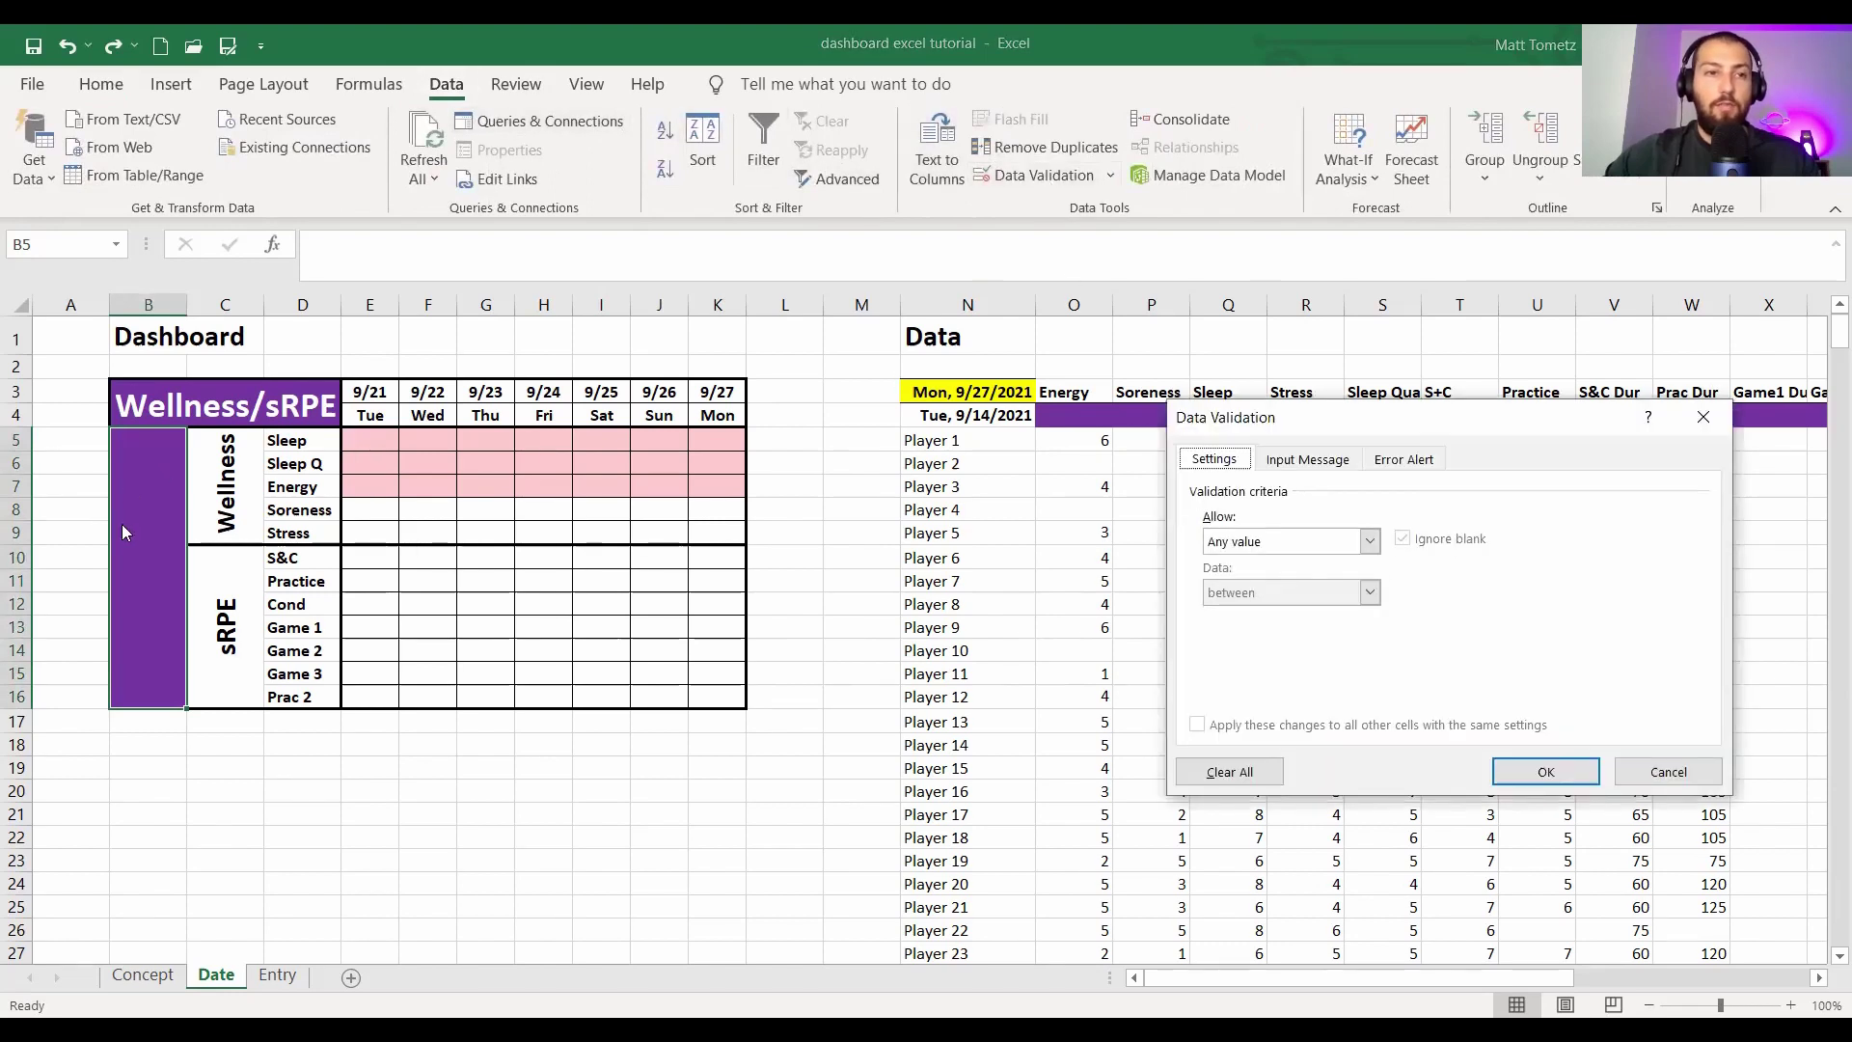
click(1370, 541)
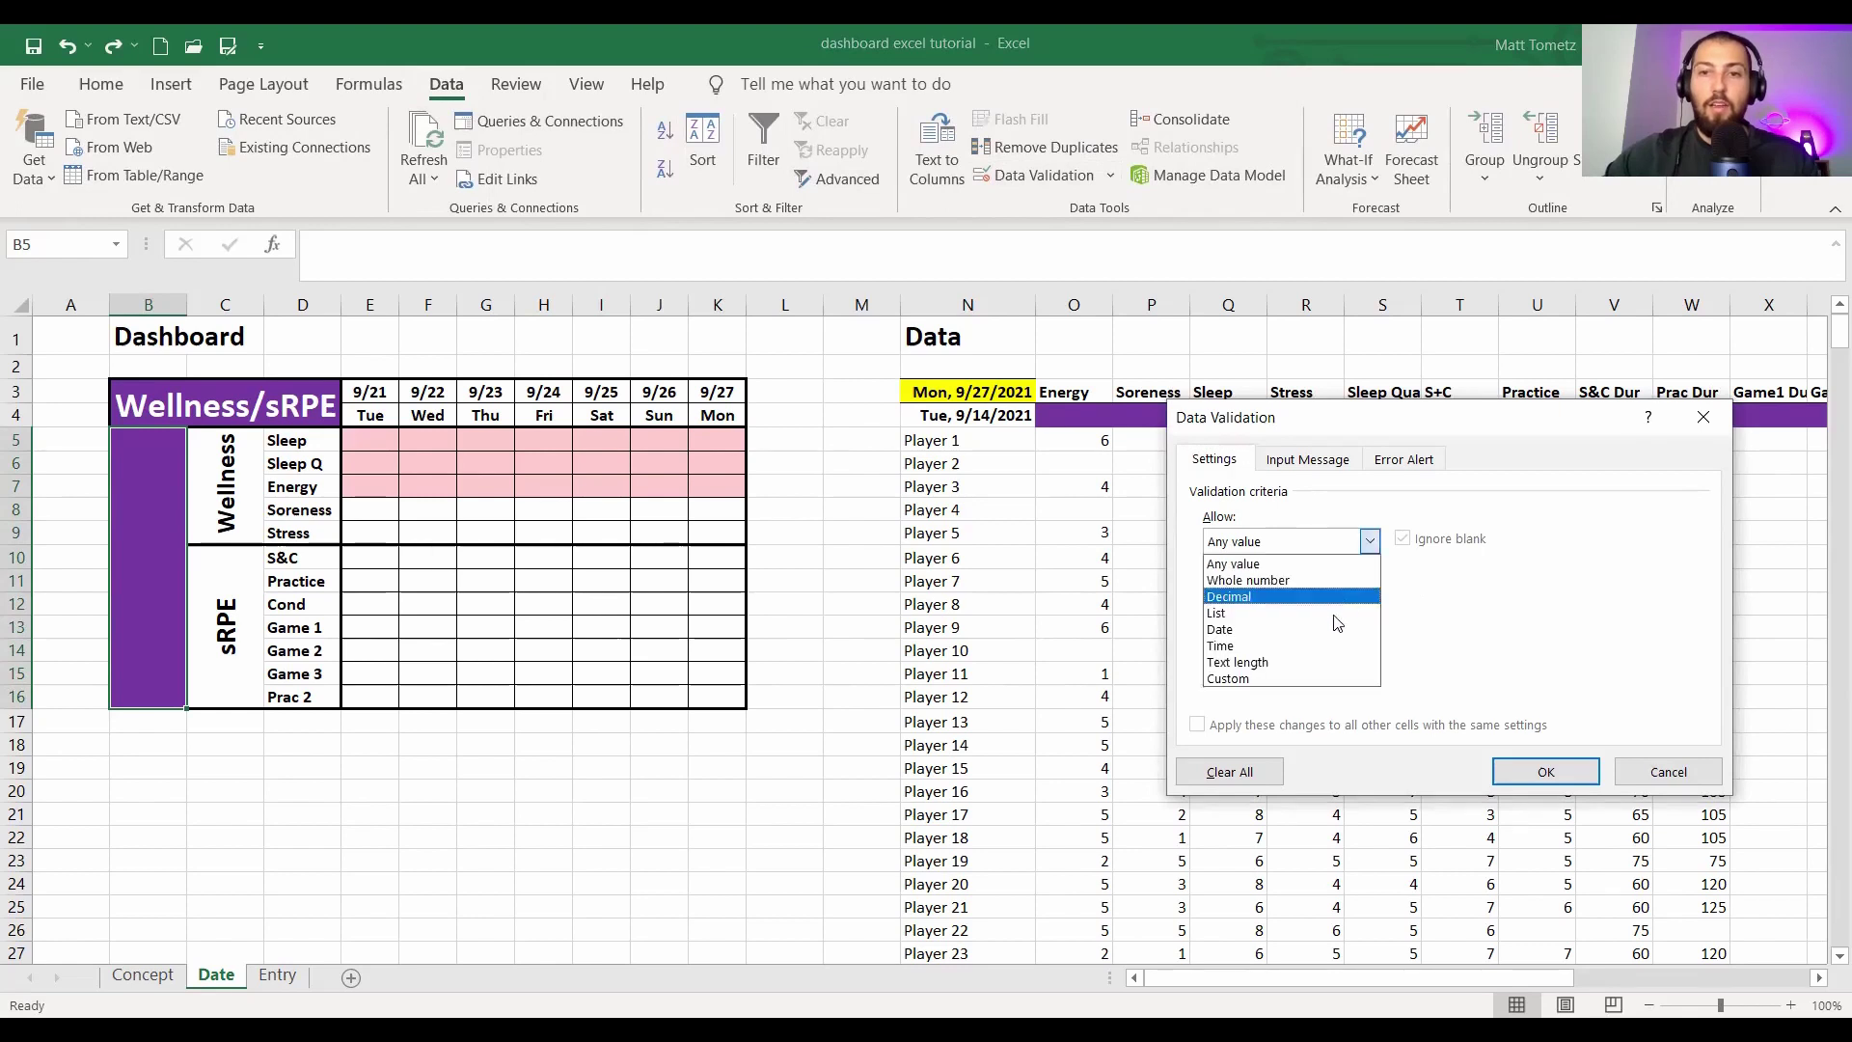
click(1273, 614)
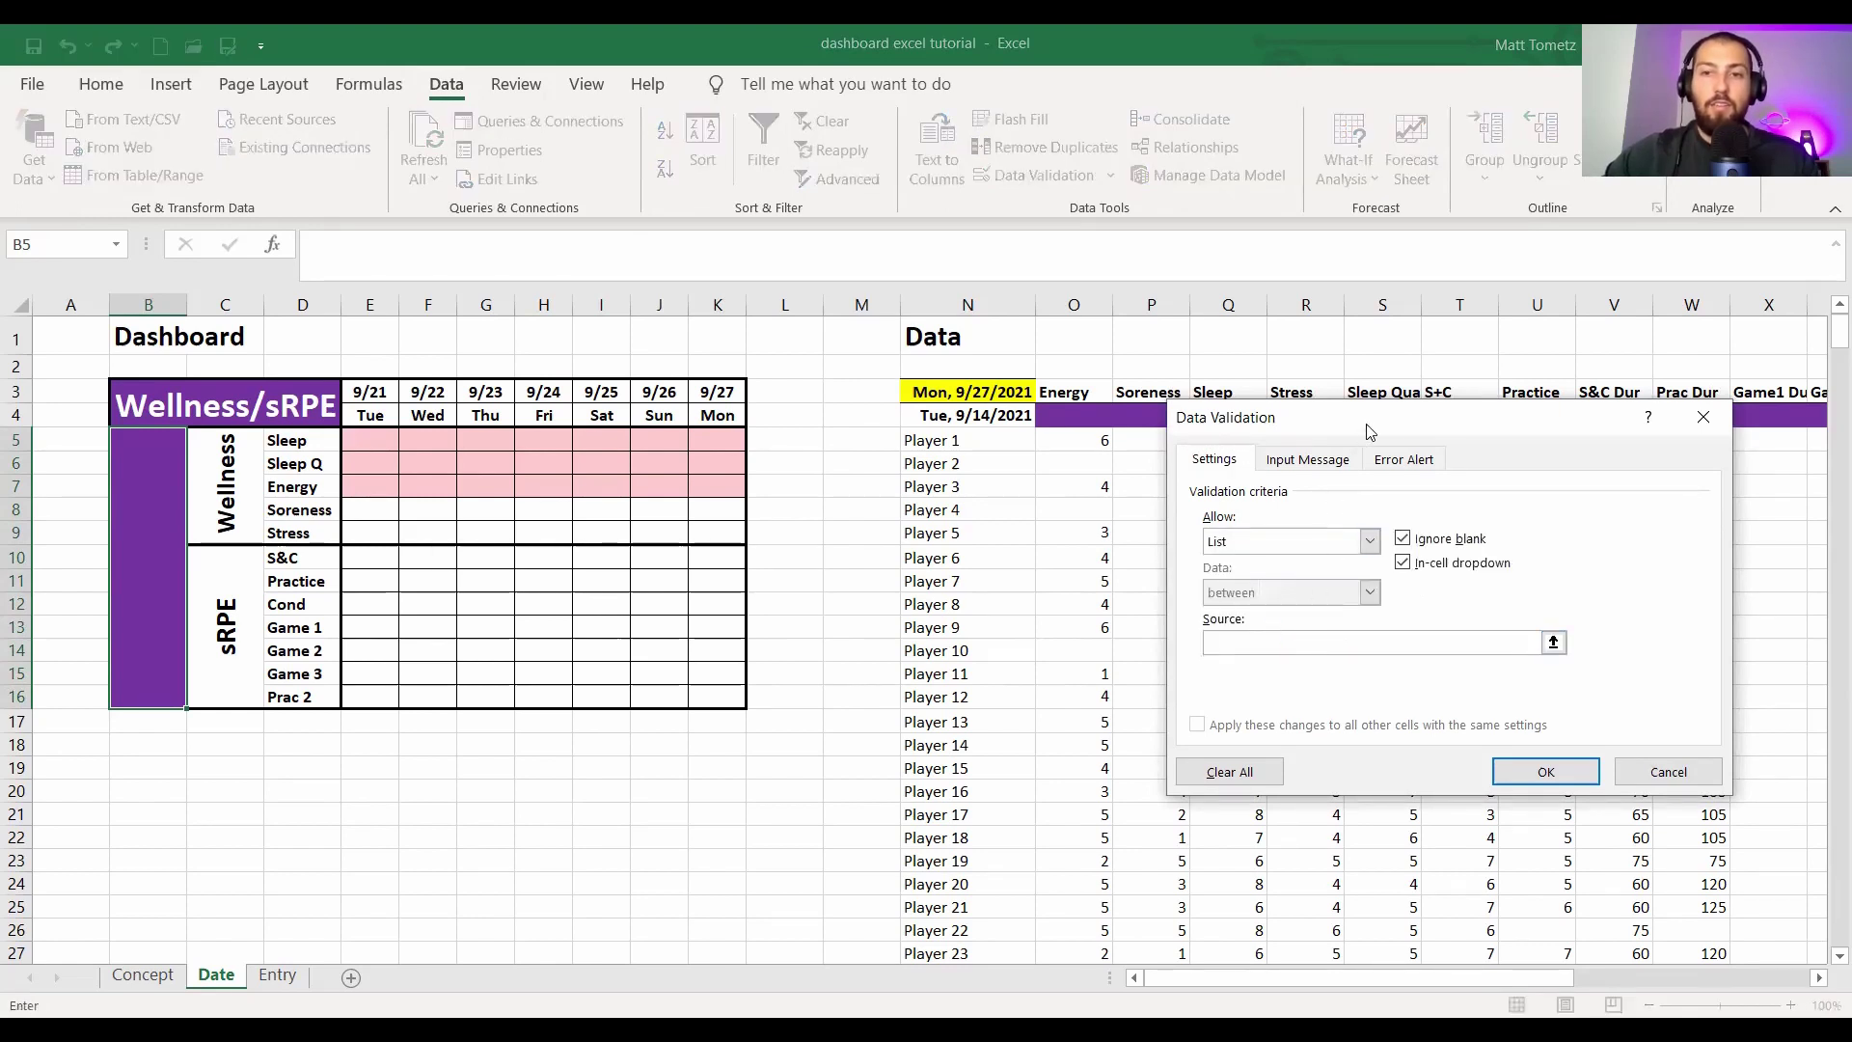
click(970, 436)
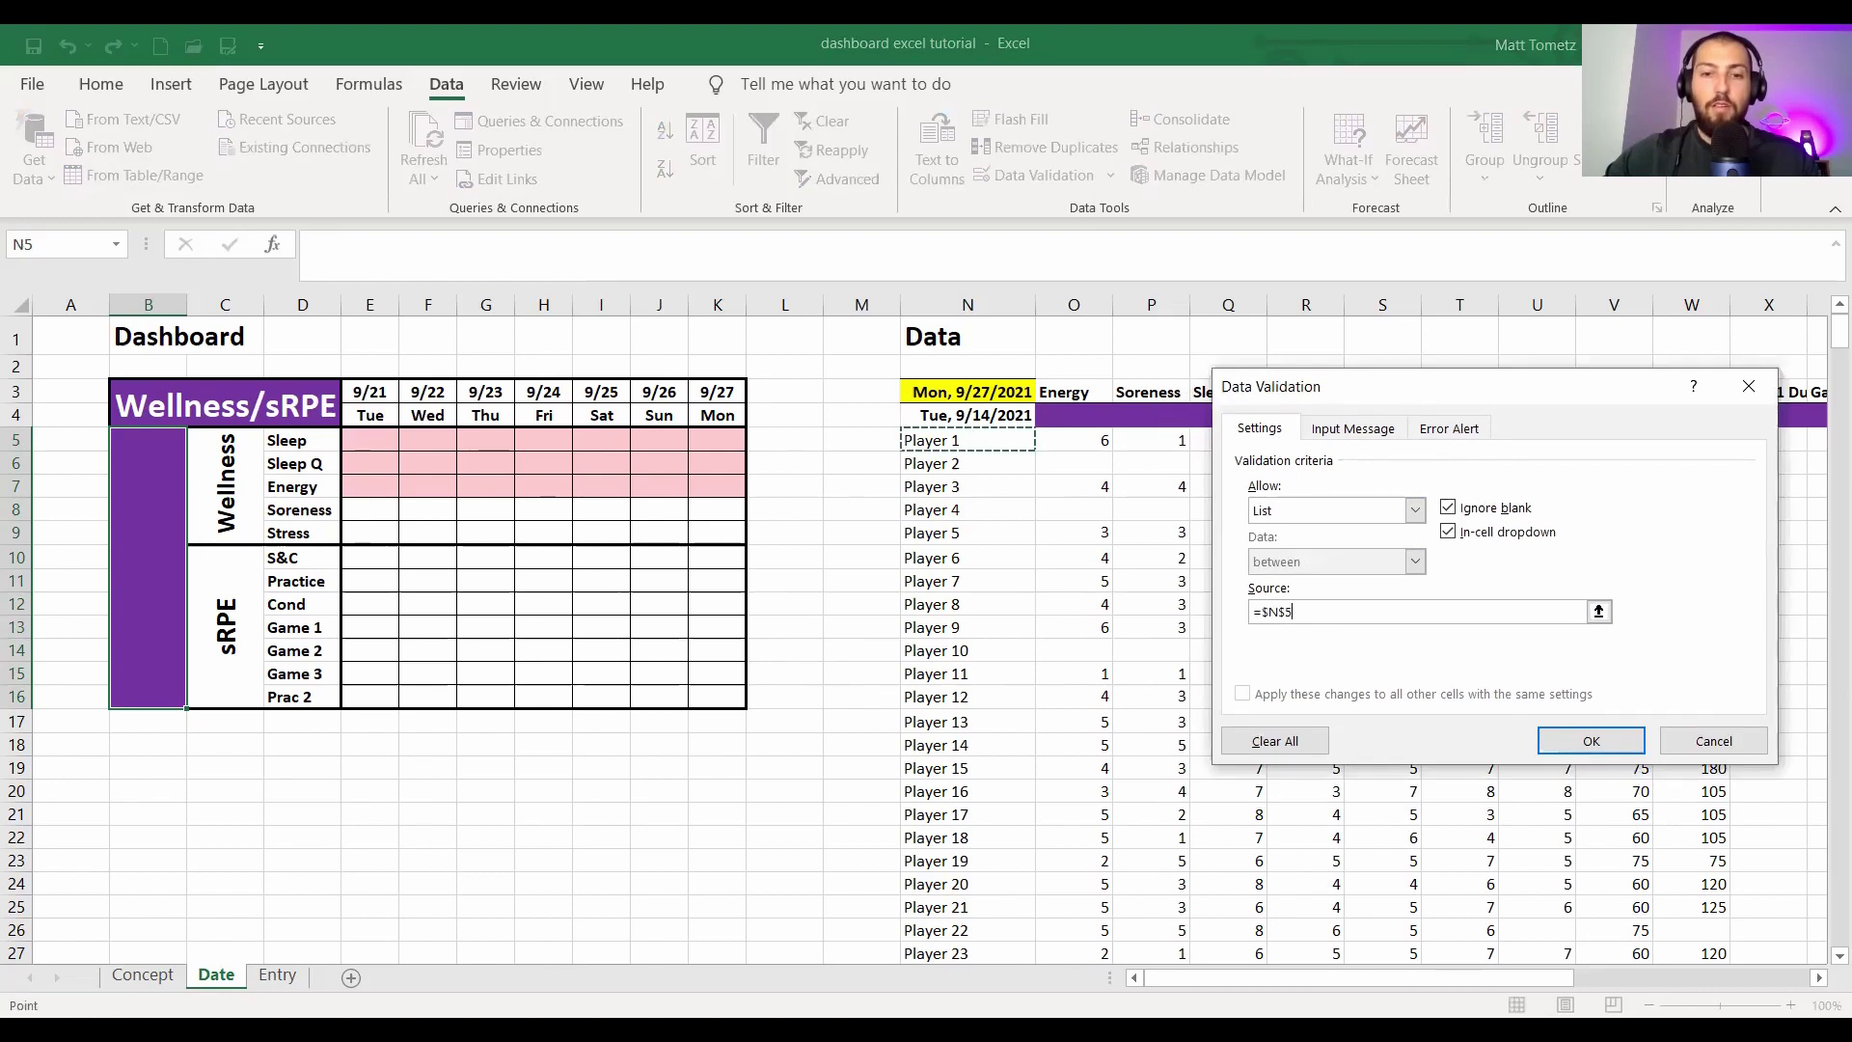
key(ctrl+shift+Down)
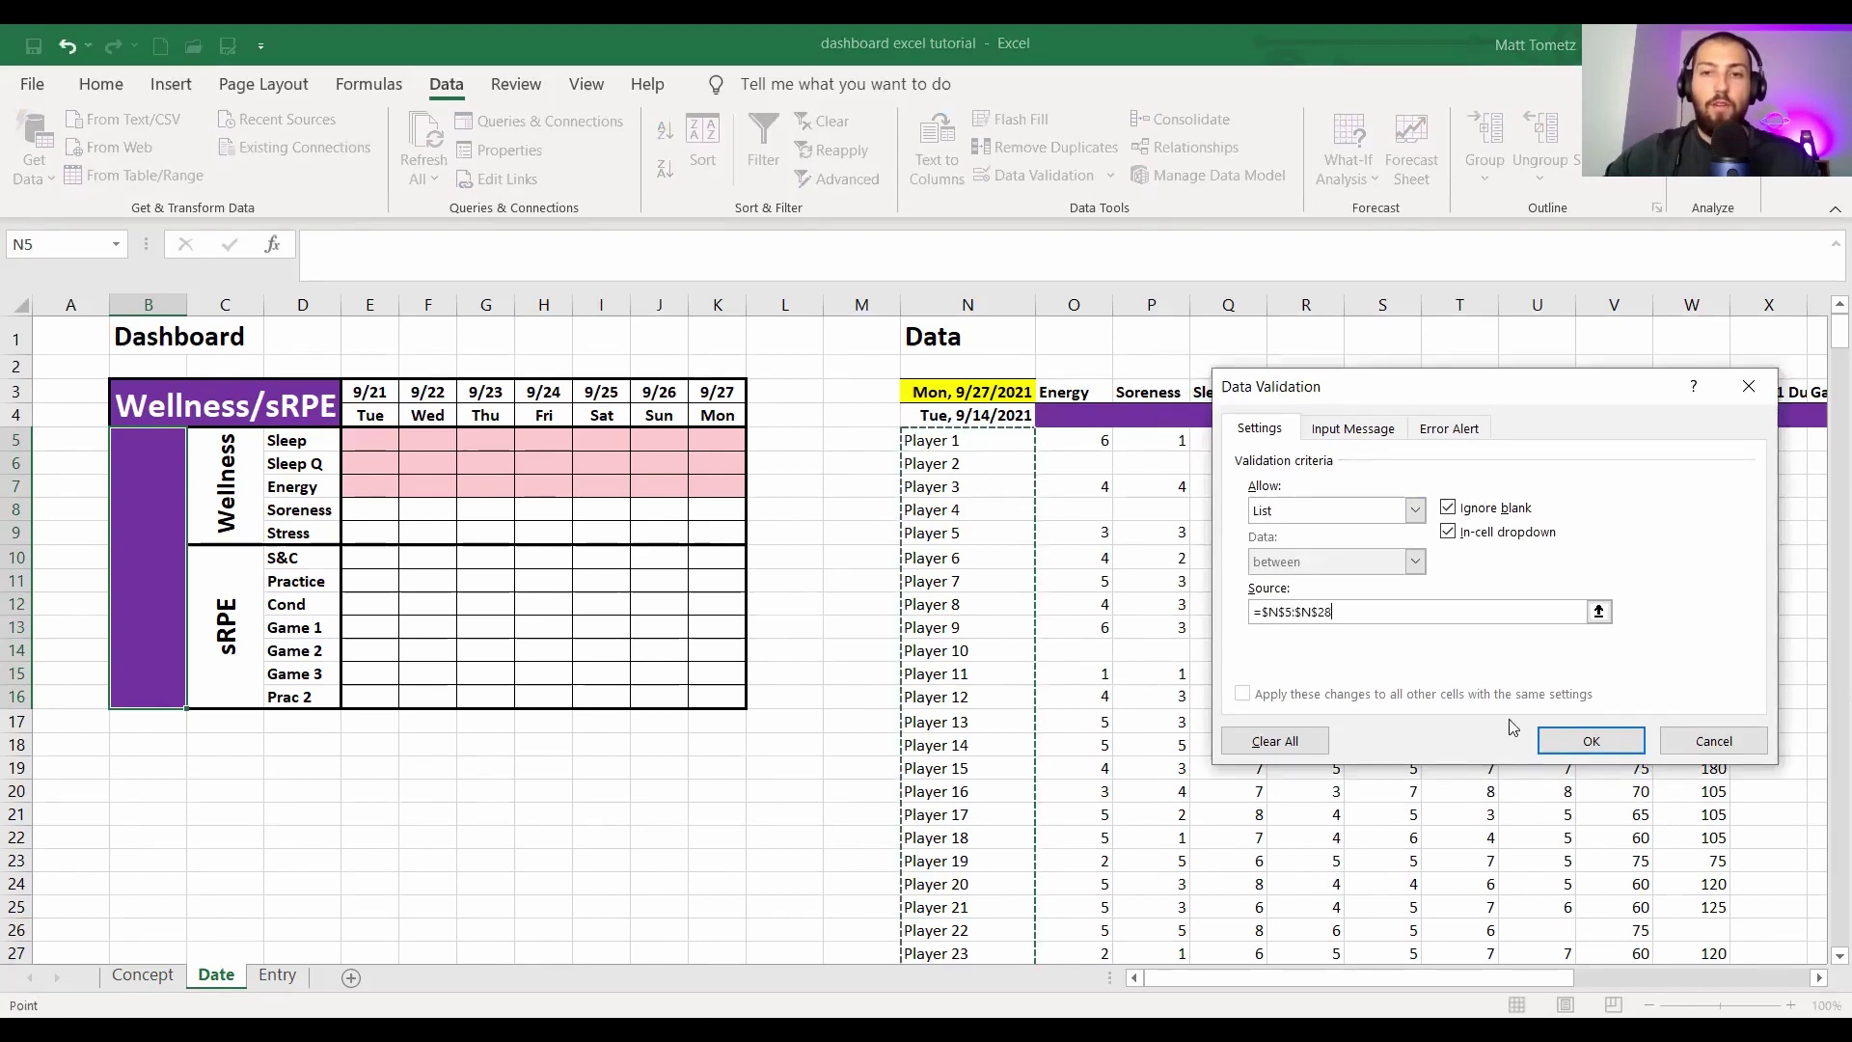
click(1583, 743)
- Try the player selector in B5 with Player 14, and set it to Player 1
click(196, 440)
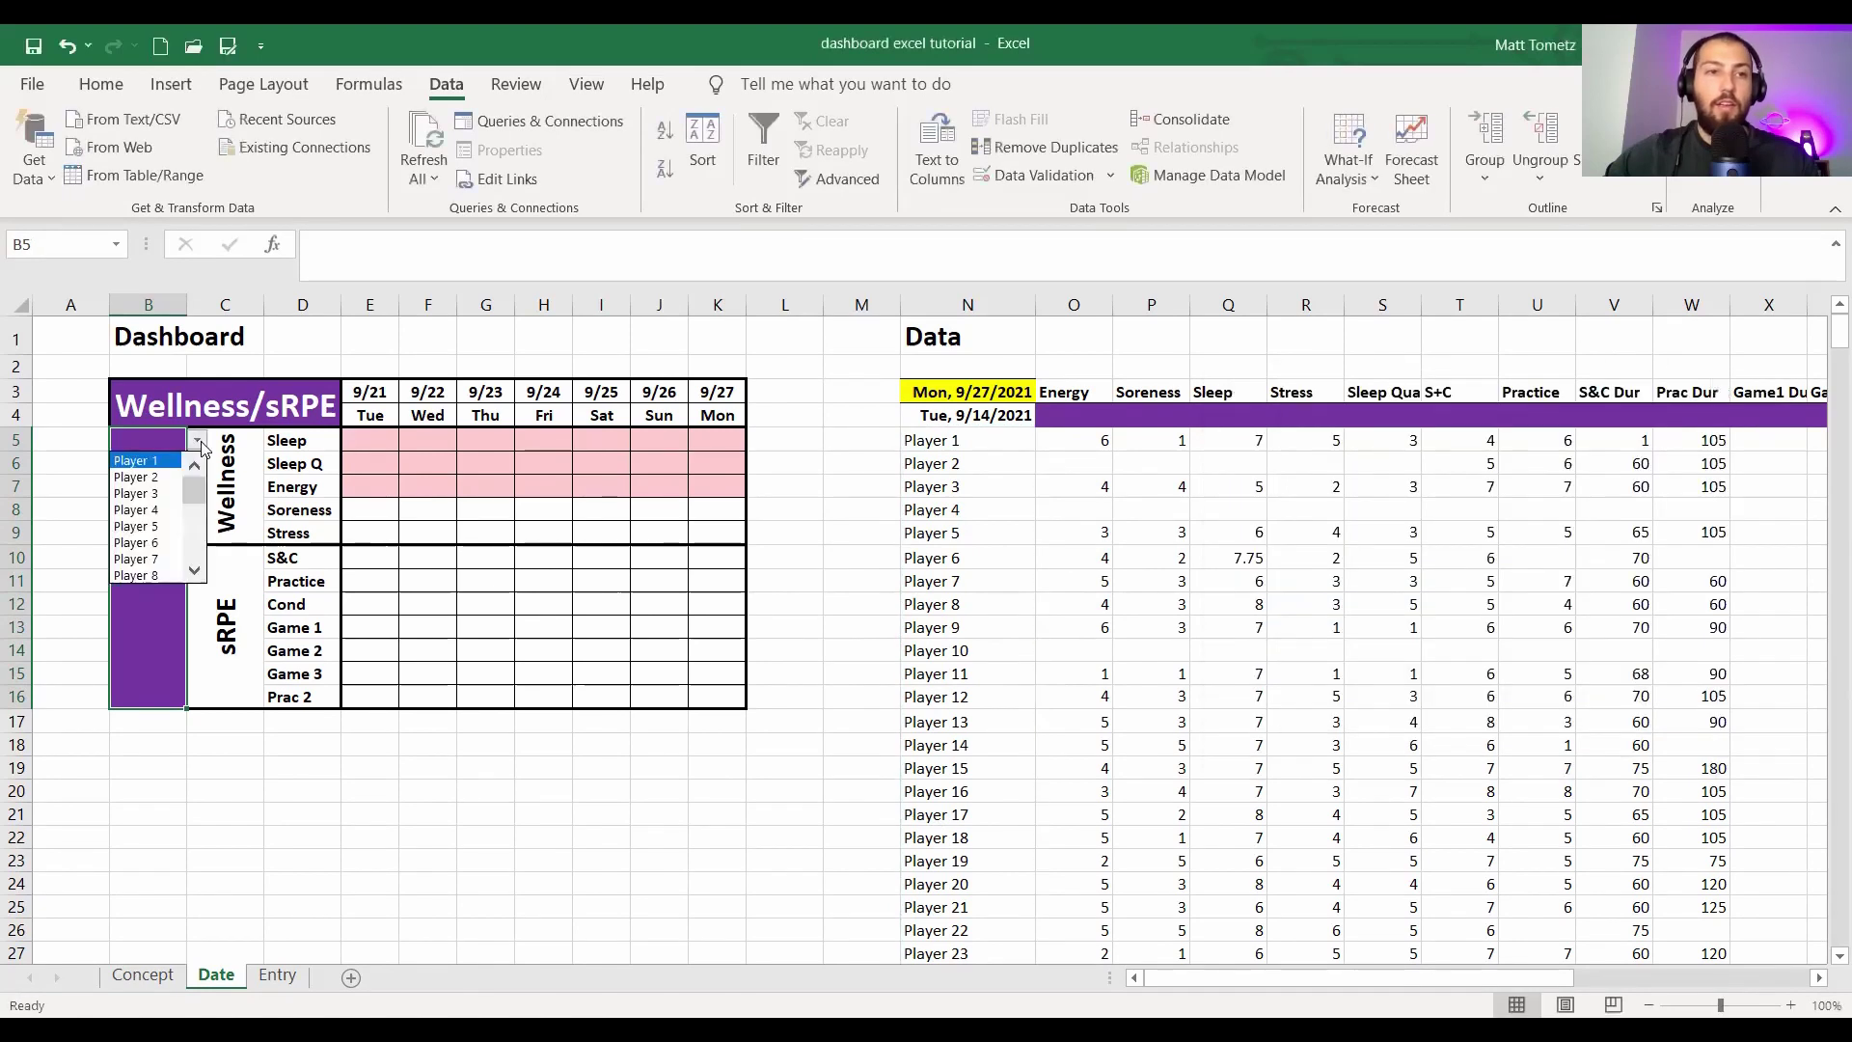
click(194, 570)
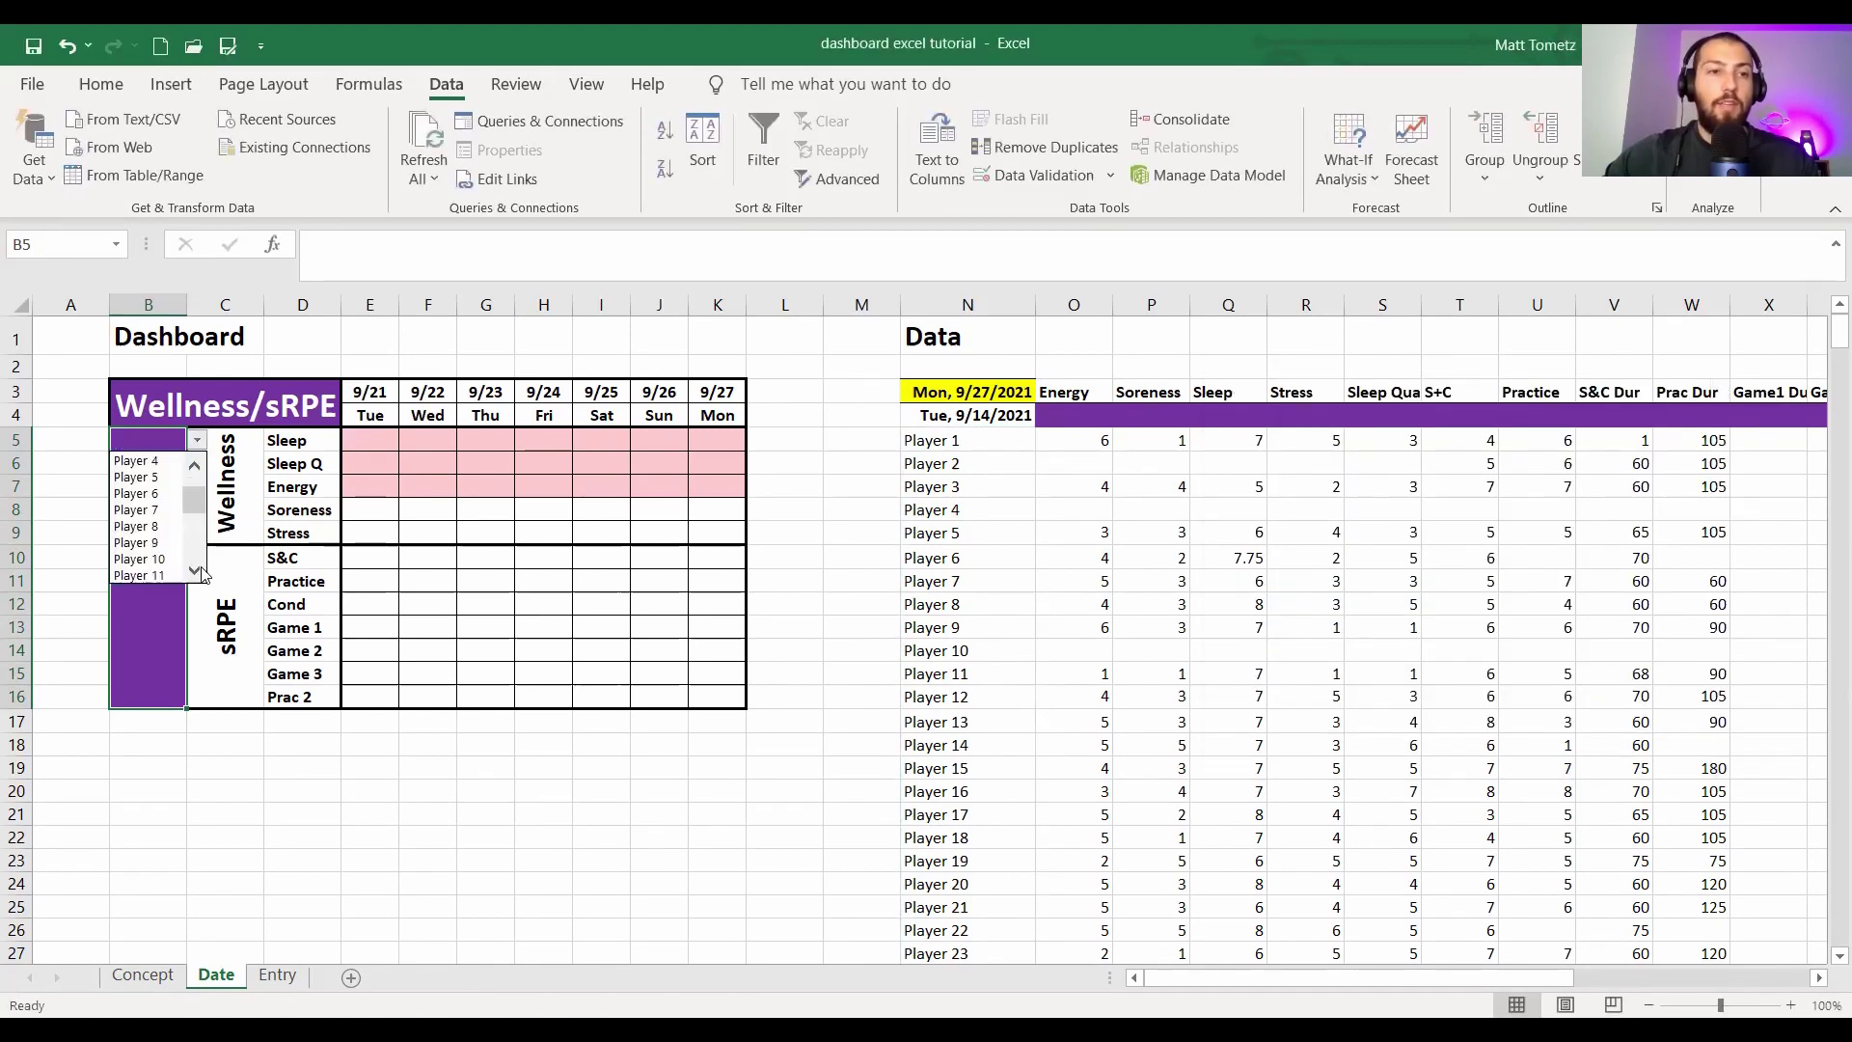
click(160, 542)
click(197, 440)
click(195, 467)
click(194, 467)
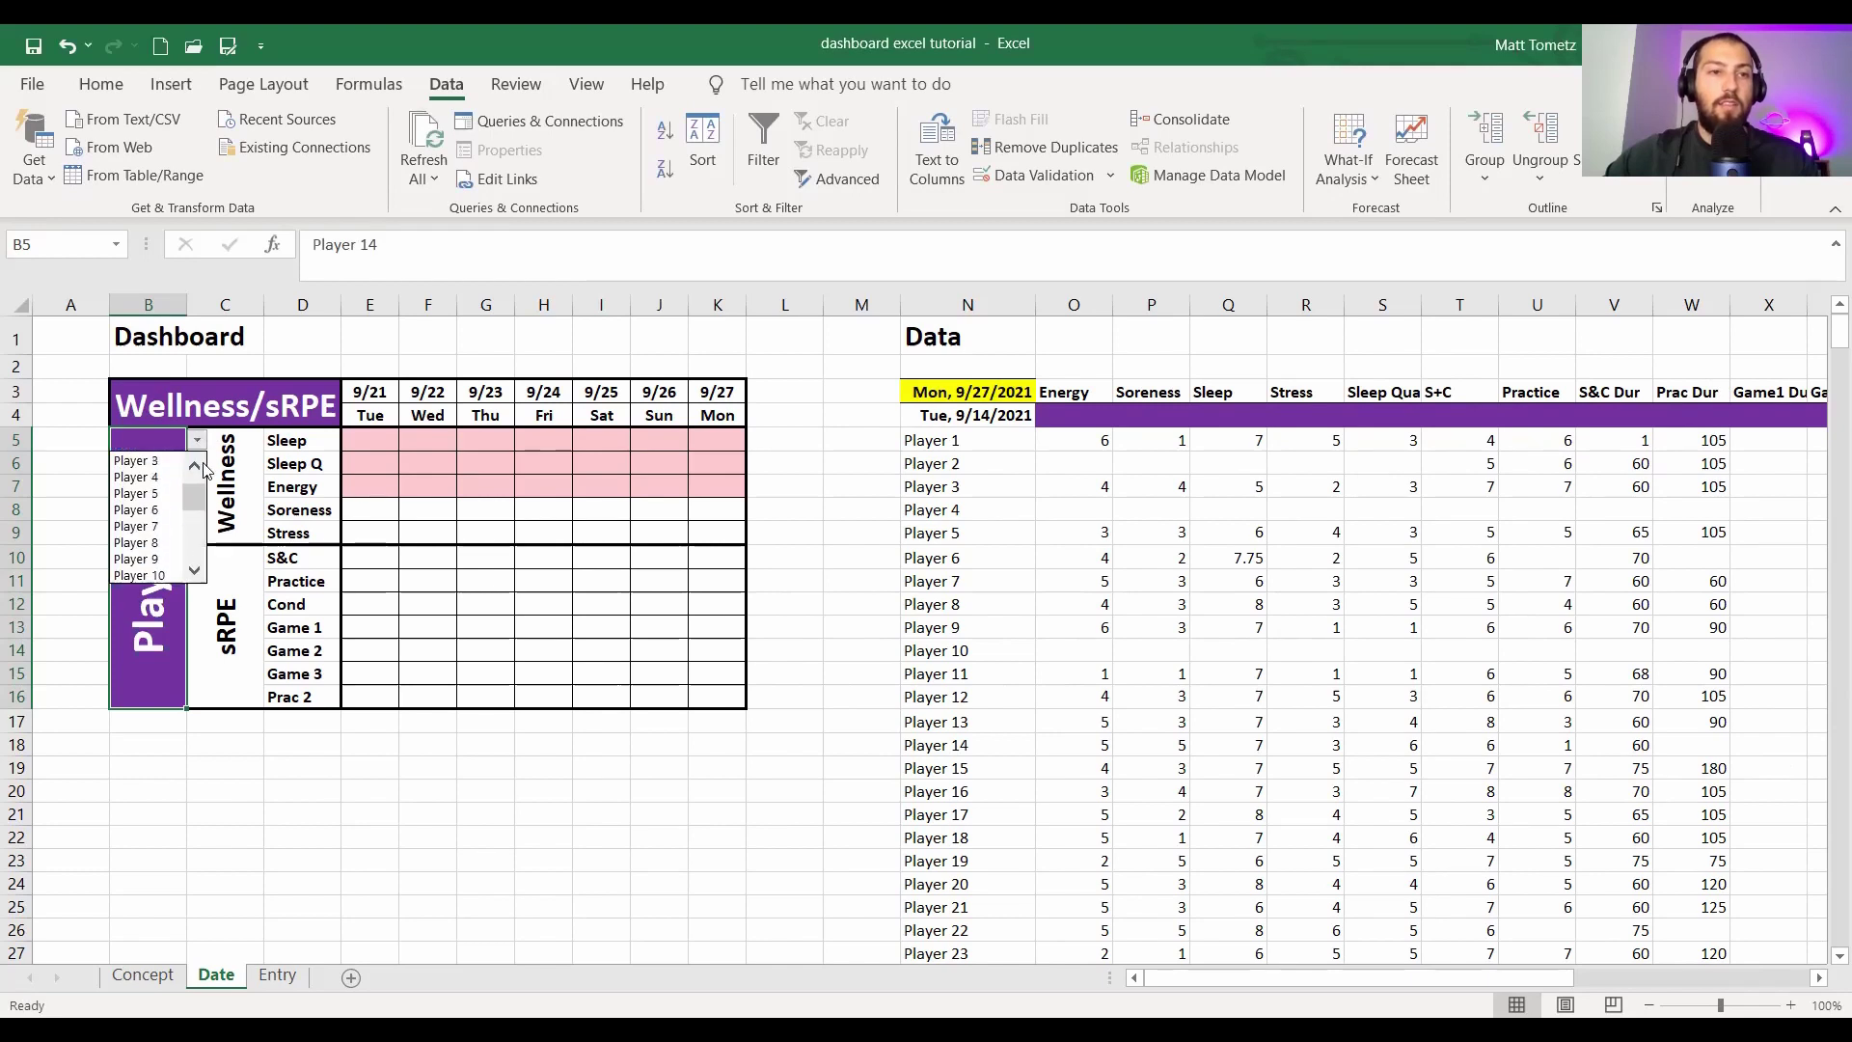
click(132, 460)
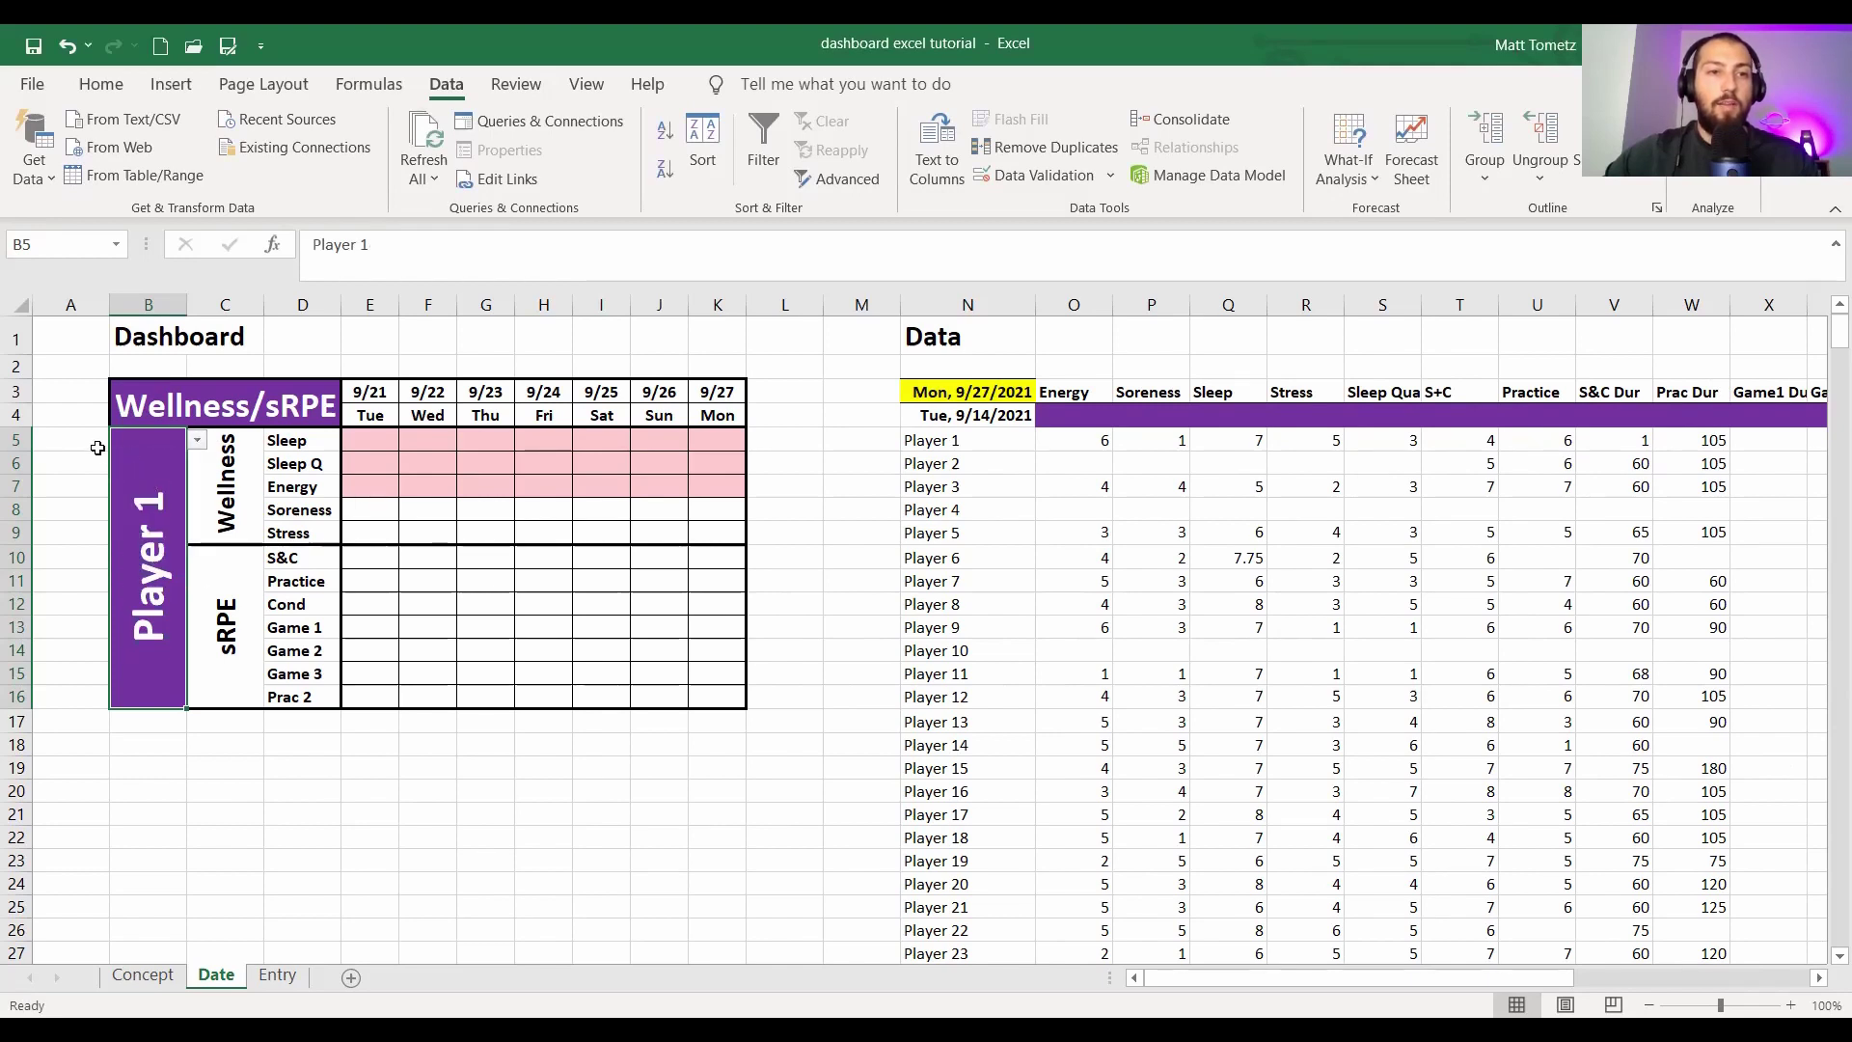
- Enter =B5 in A5 to reference the selected player beside the Sleep row
click(97, 447)
text(=)
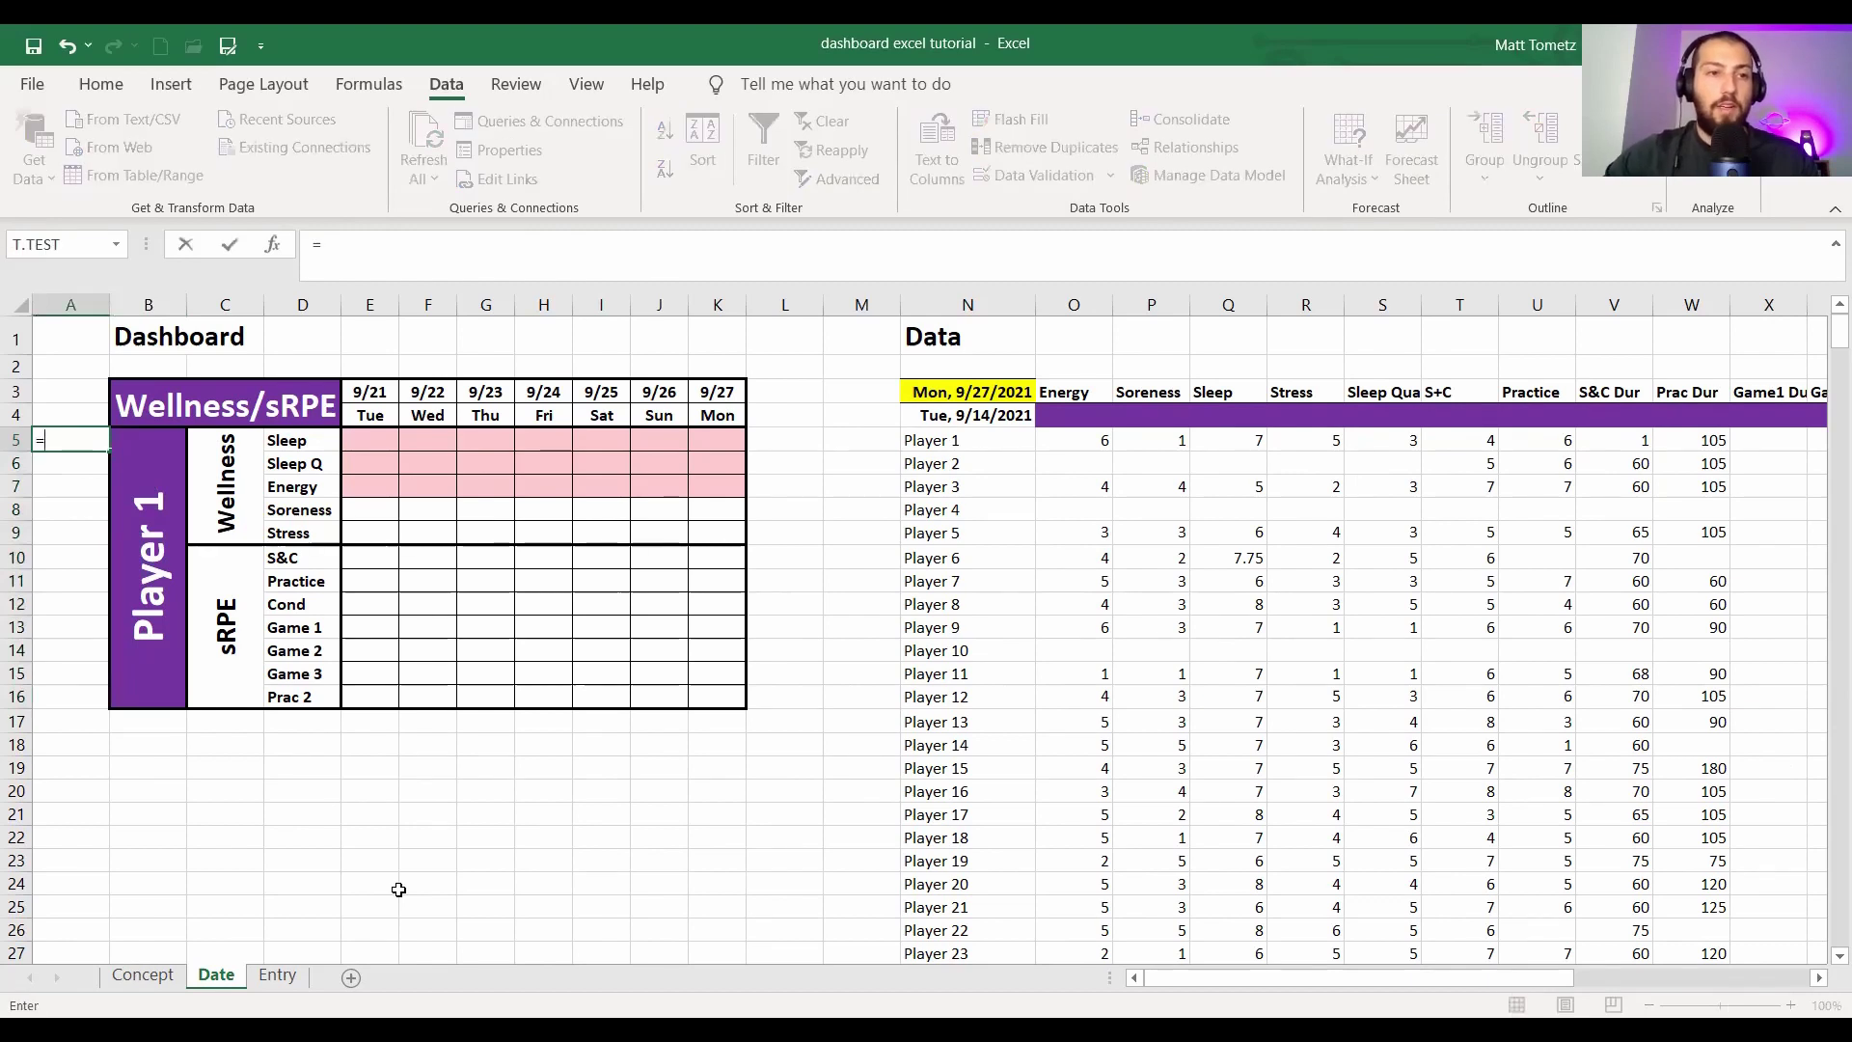
key(Right)
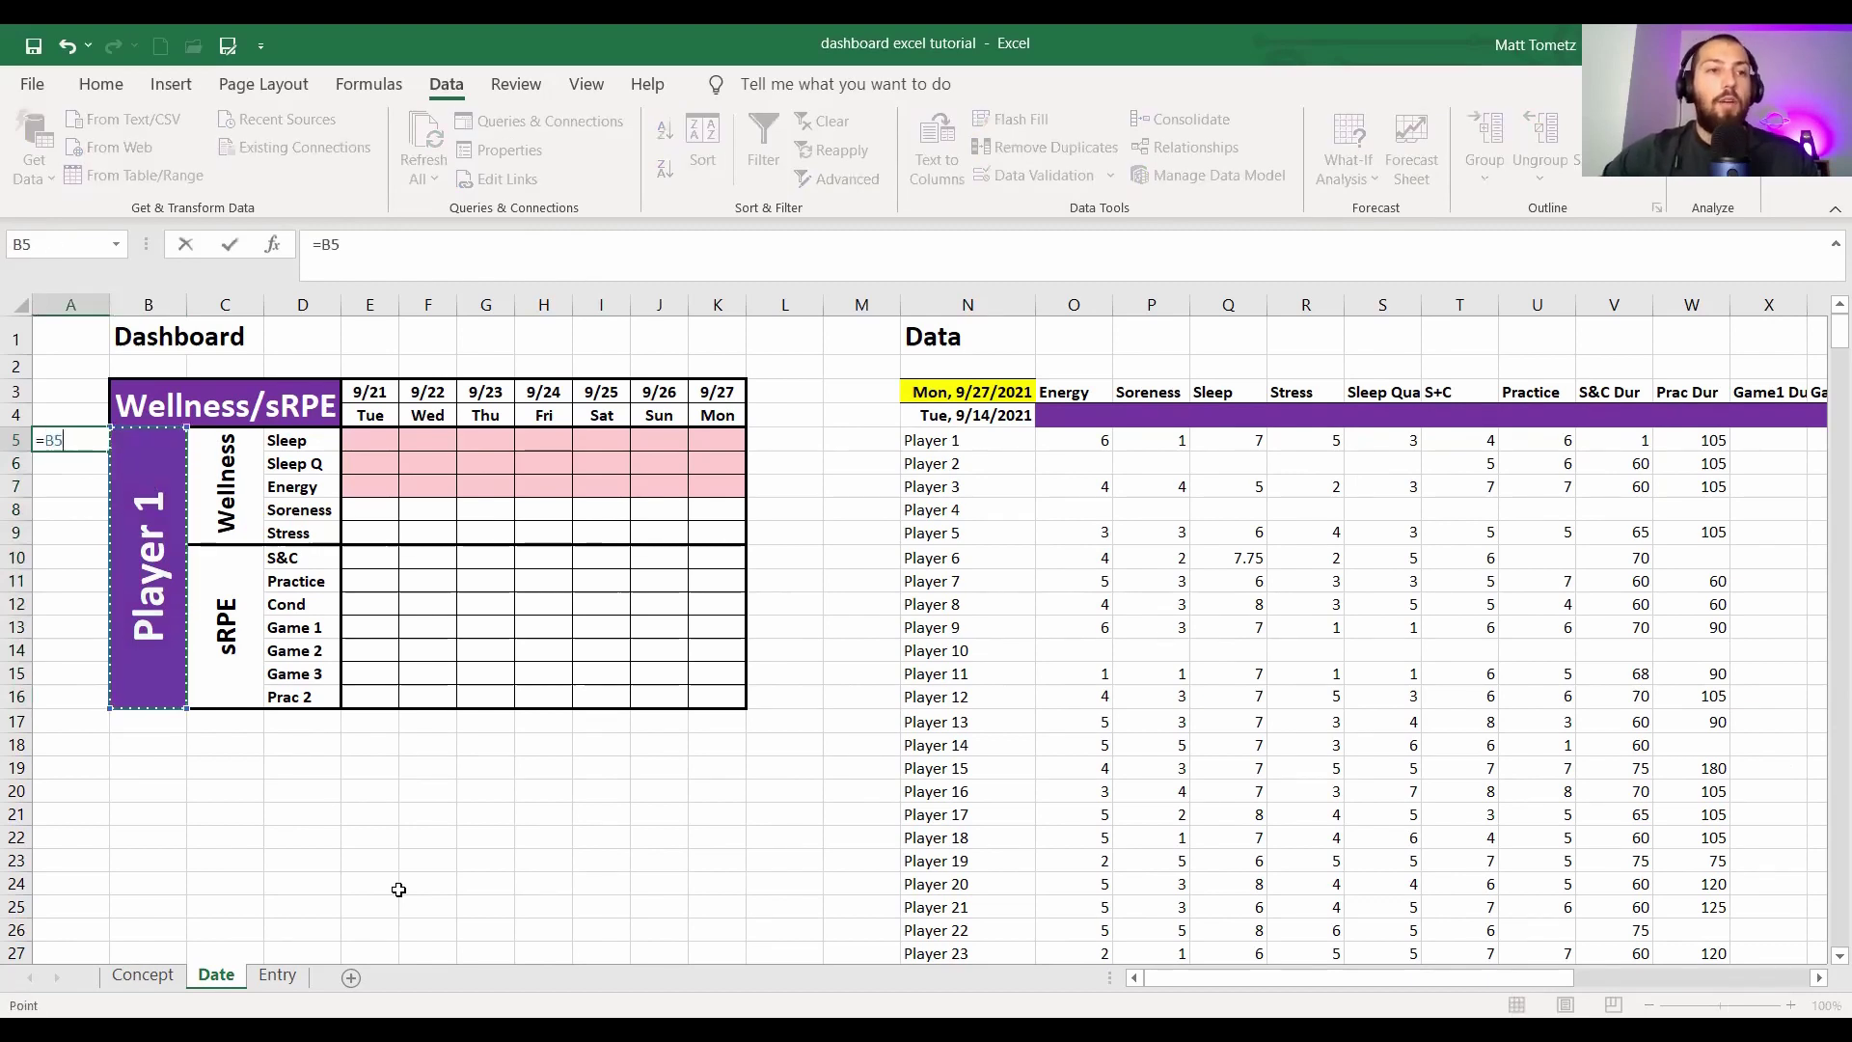
key(Return)
key(Left)
key(Up)
key(Up)
key(Up)
key(Up)
key(Up)
key(Up)
key(Up)
key(Up)
key(Up)
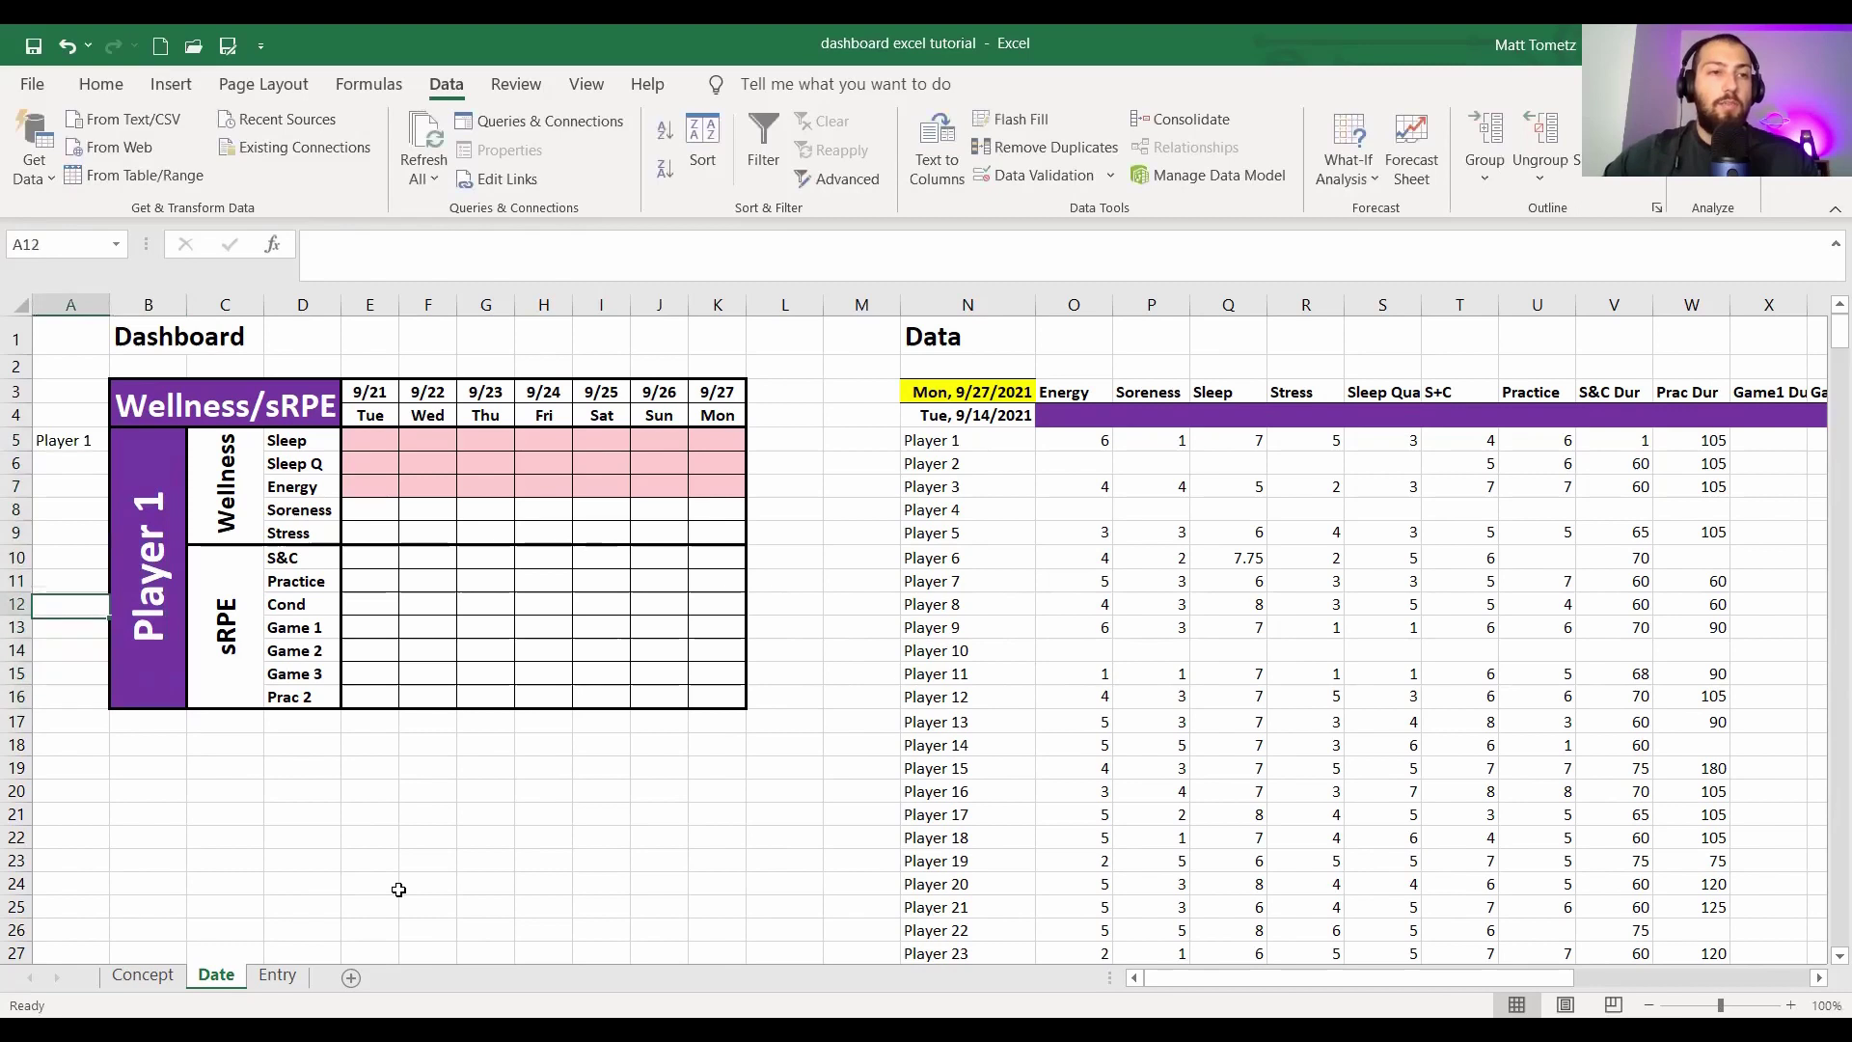
key(Up)
key(Up)
key(Up)
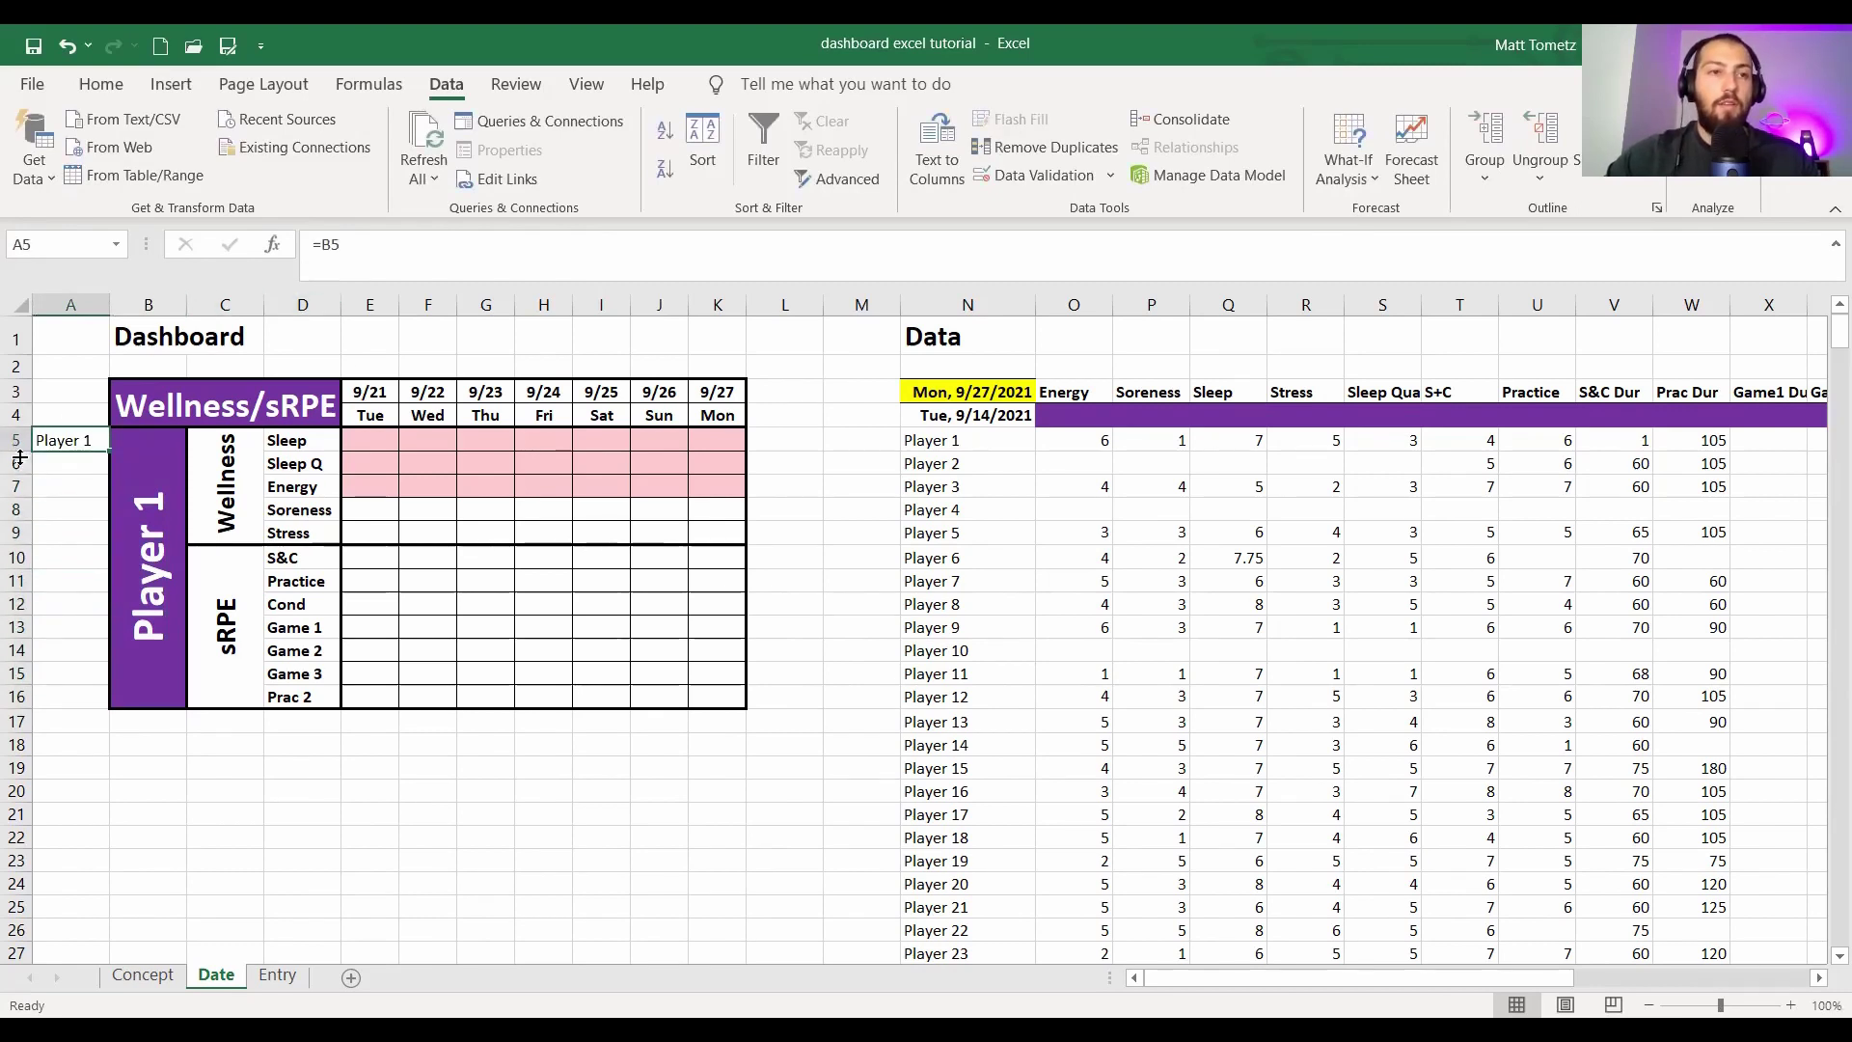
key(Down)
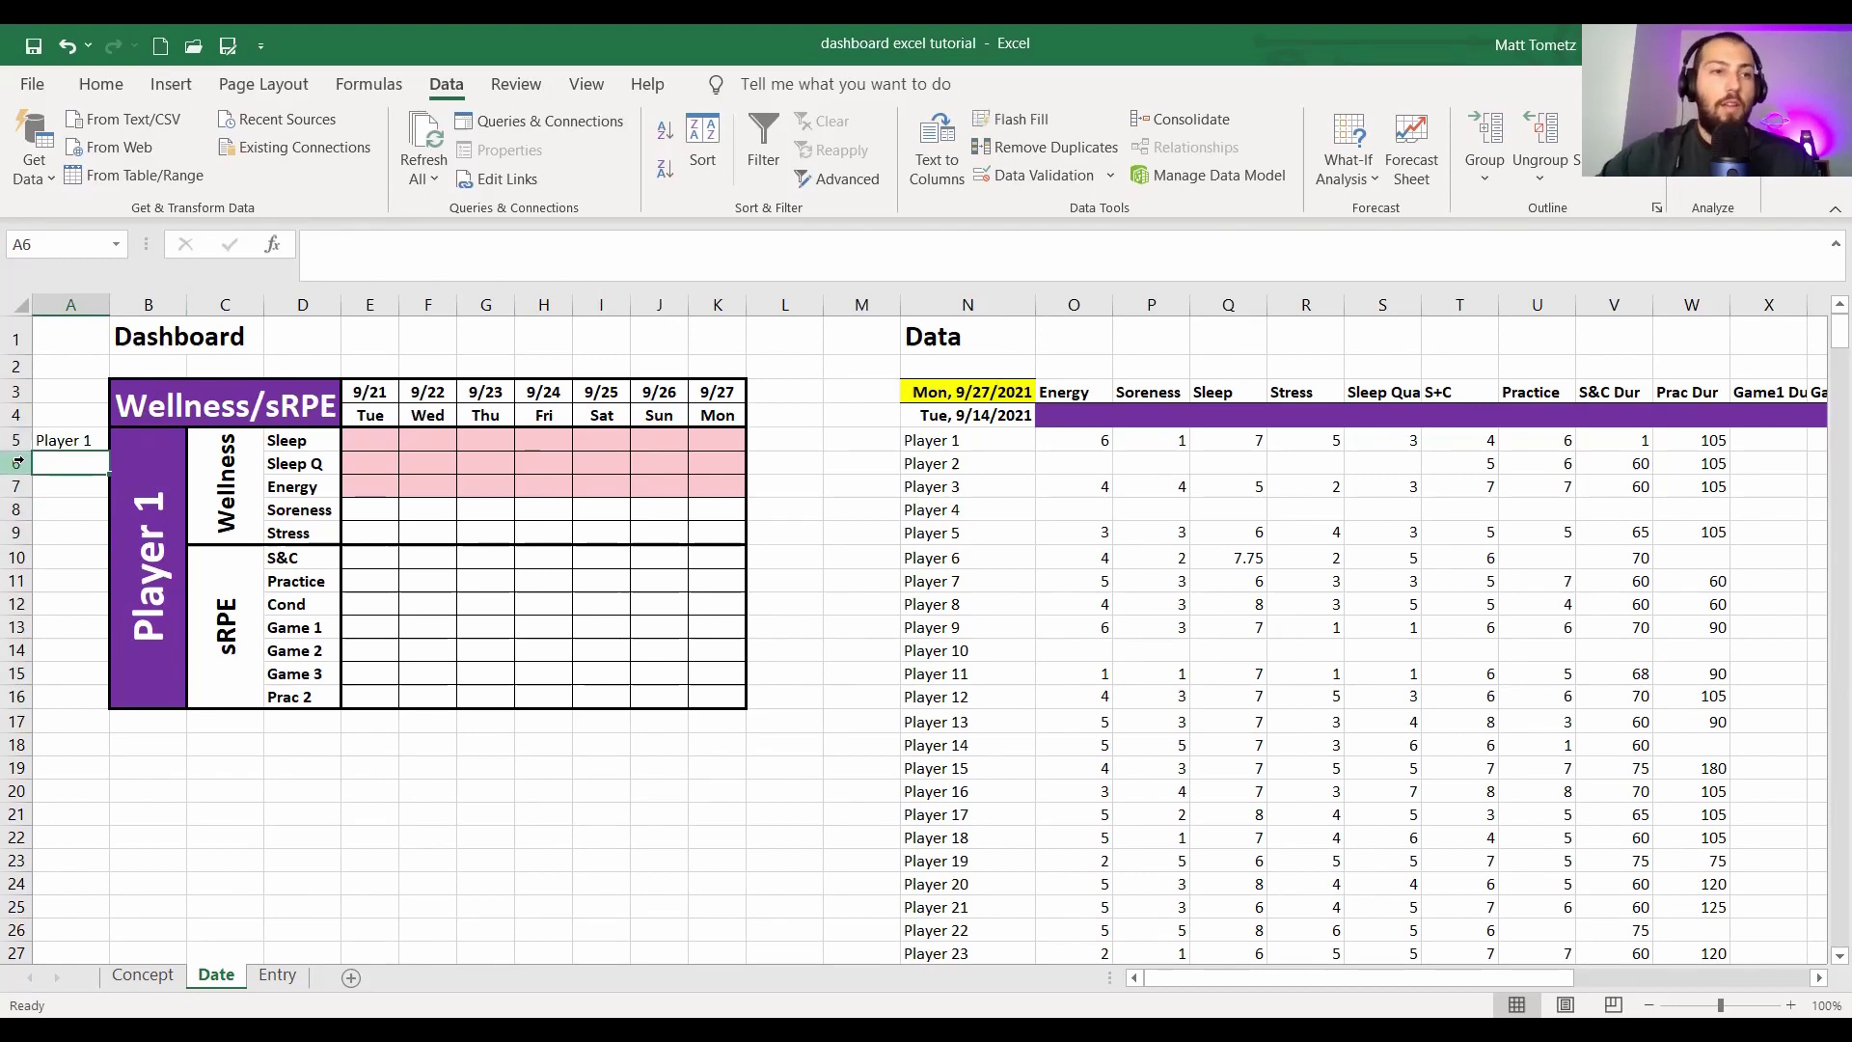
key(Right)
key(Left)
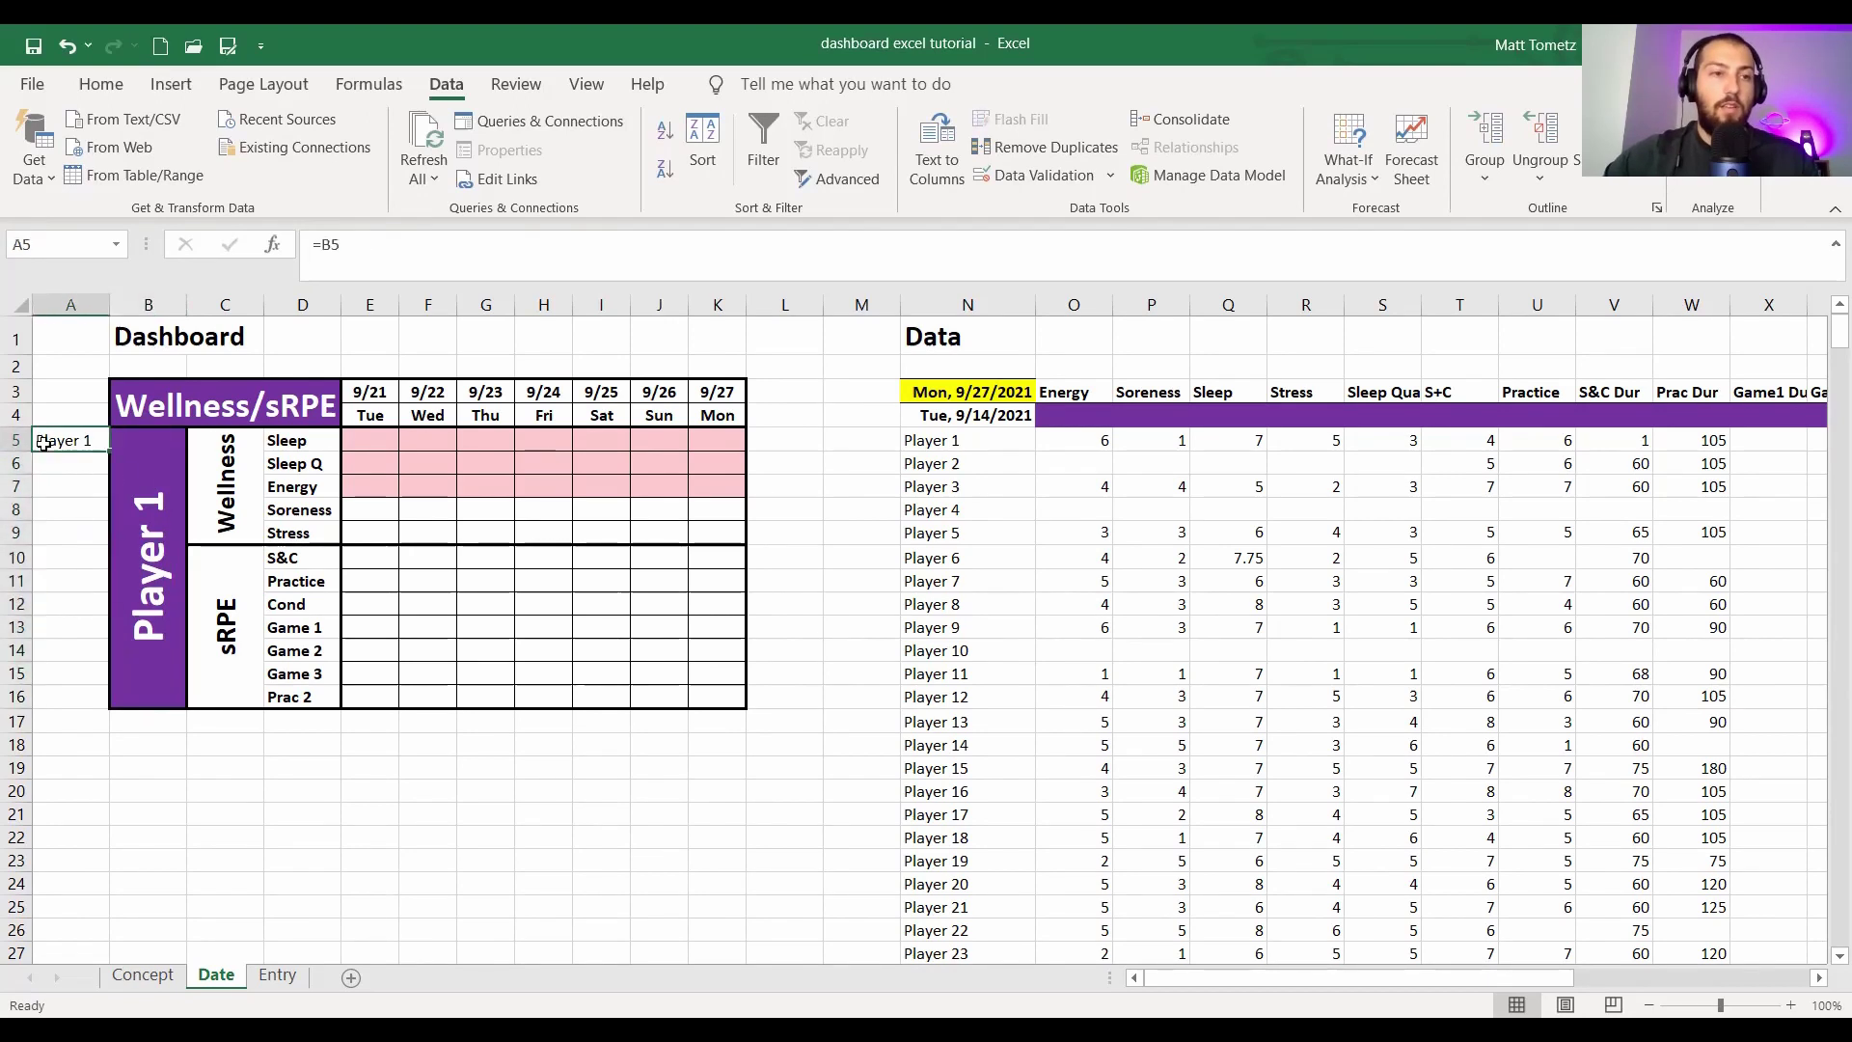
- Enter =A5 in A6 and fill the formula down through A16 so every metric row carries the player name
key(F2)
key(Return)
text(=)
key(Up)
key(ctrl+Return)
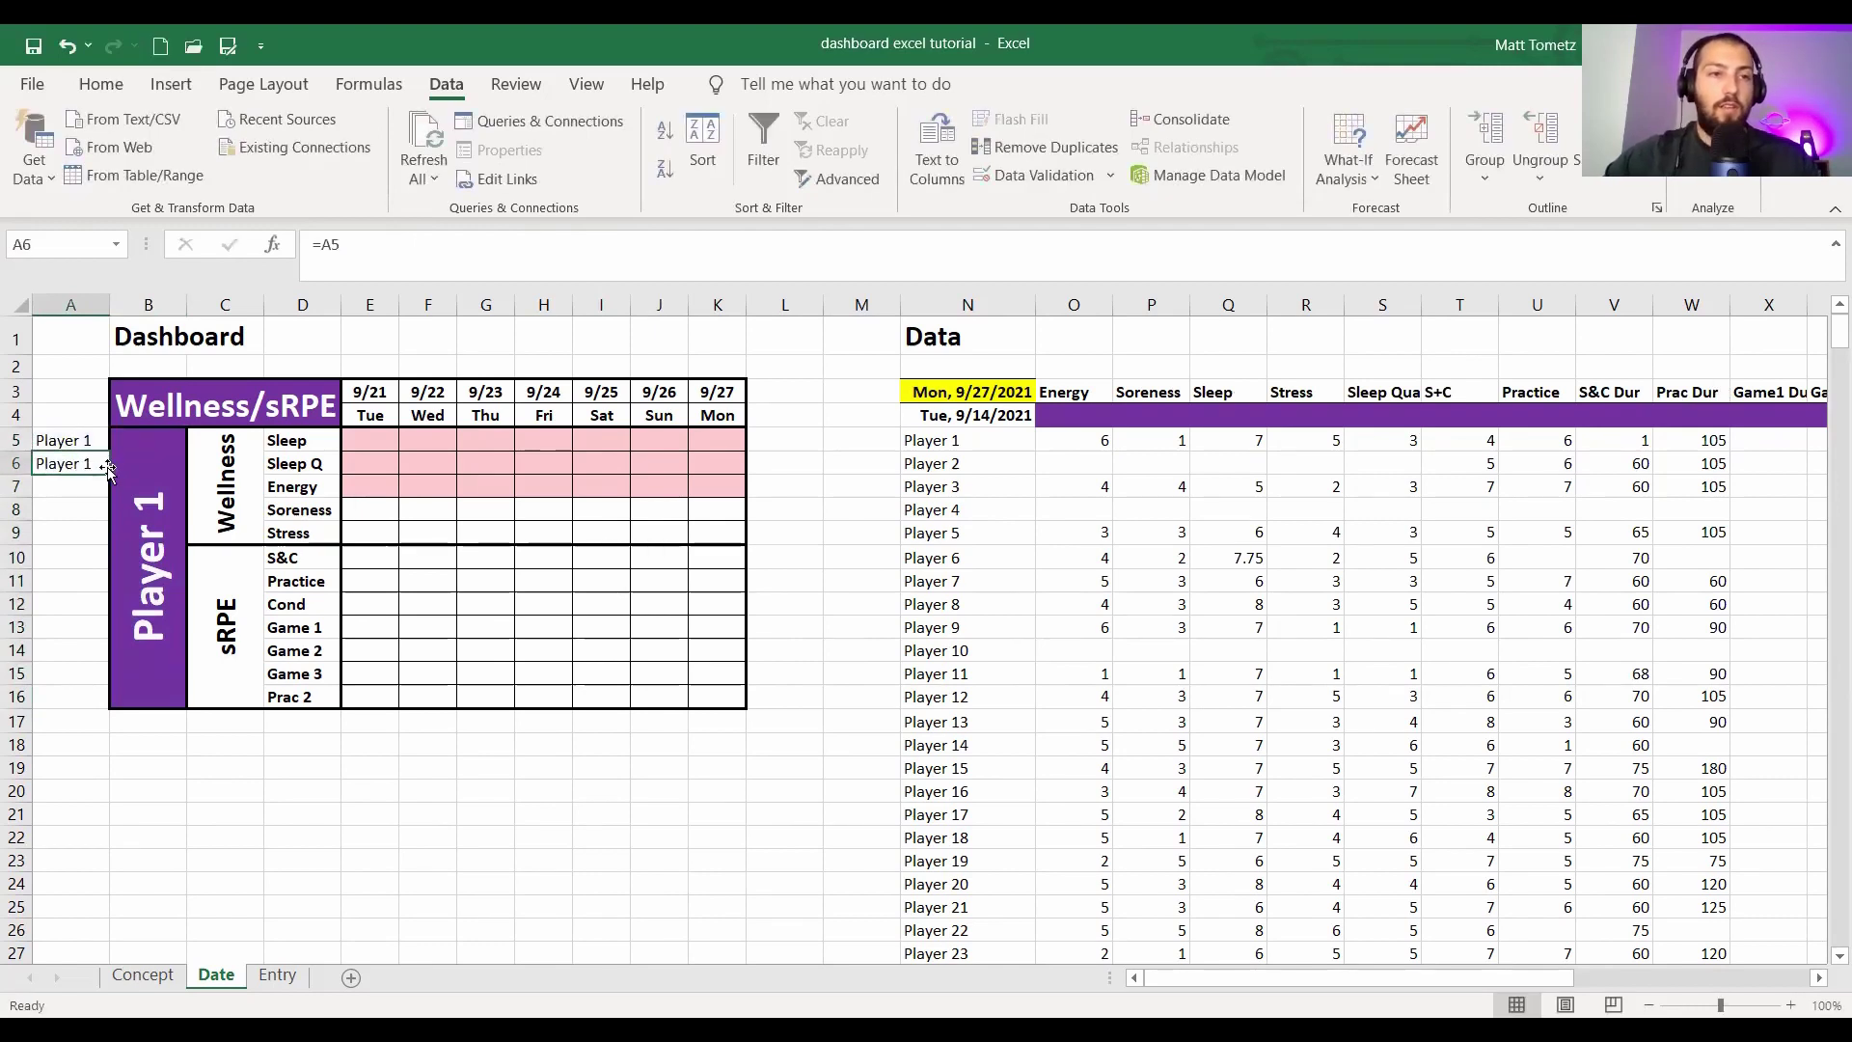
double_click(108, 473)
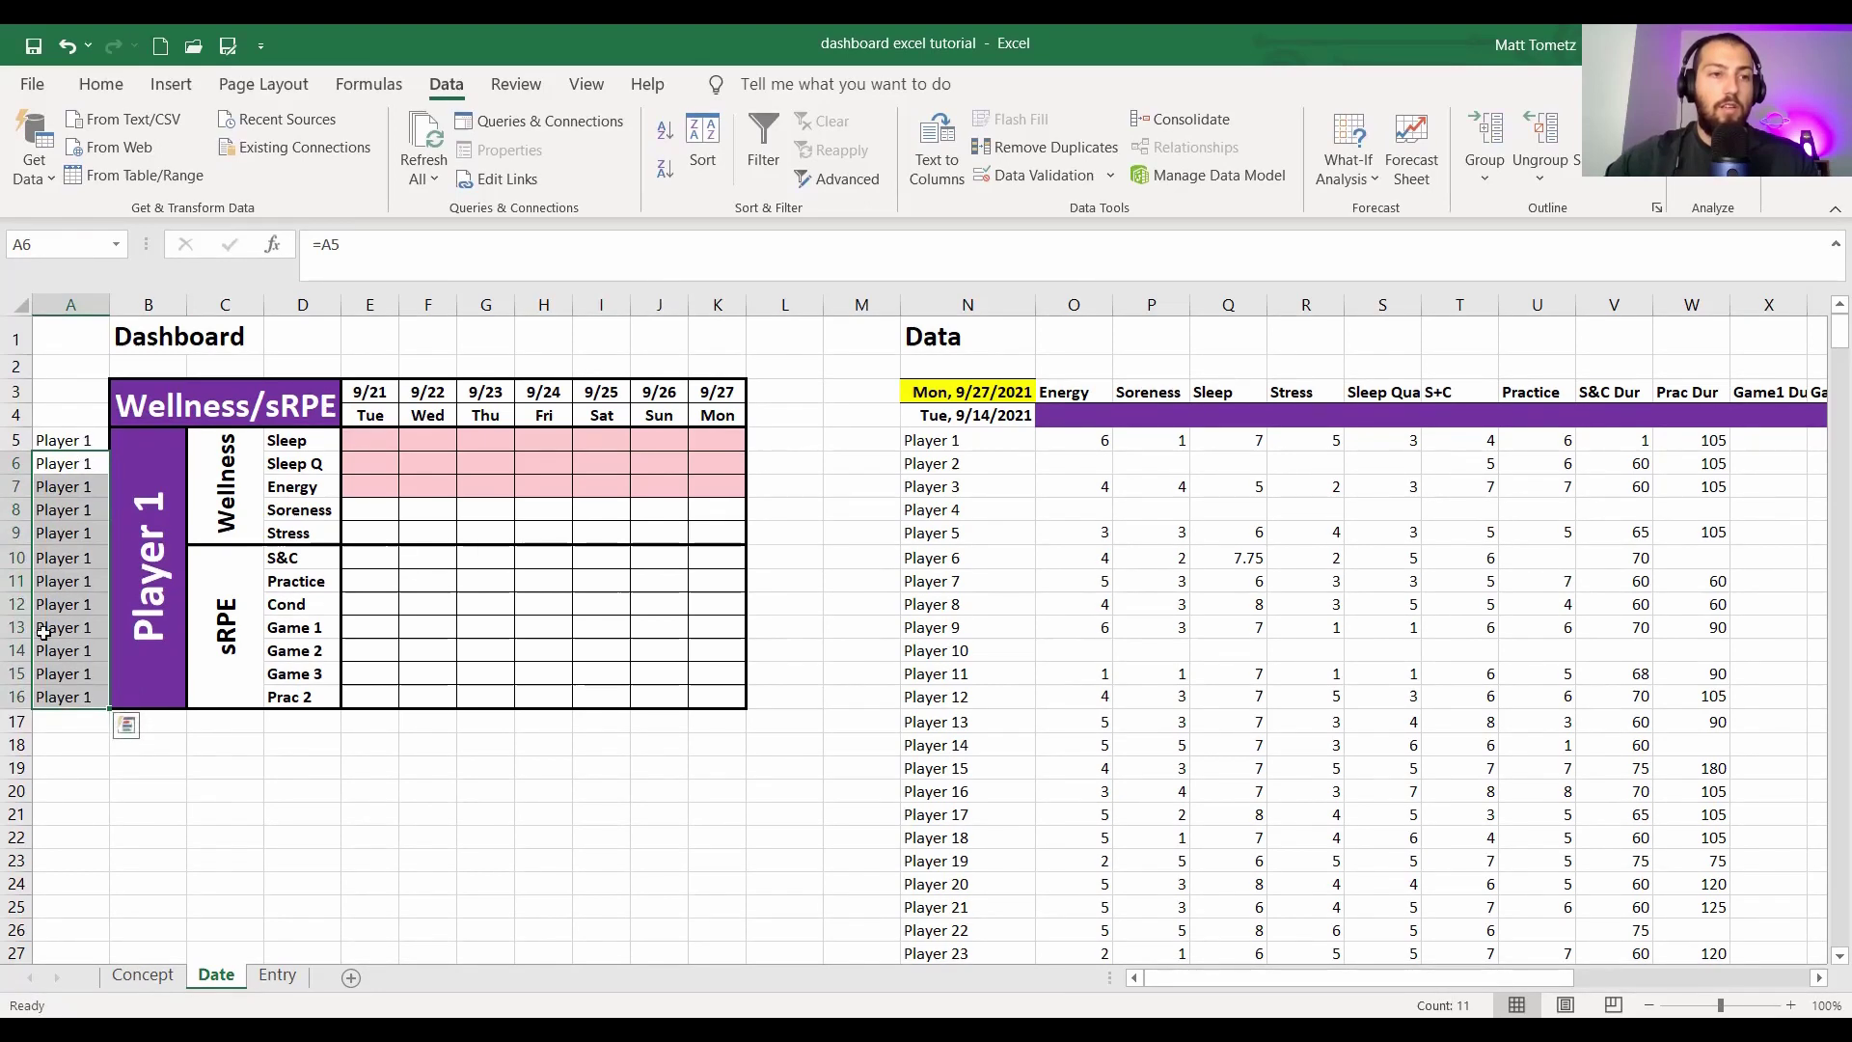
- Try the player selector in B5 with Player 3, and return it to Player 1
click(96, 443)
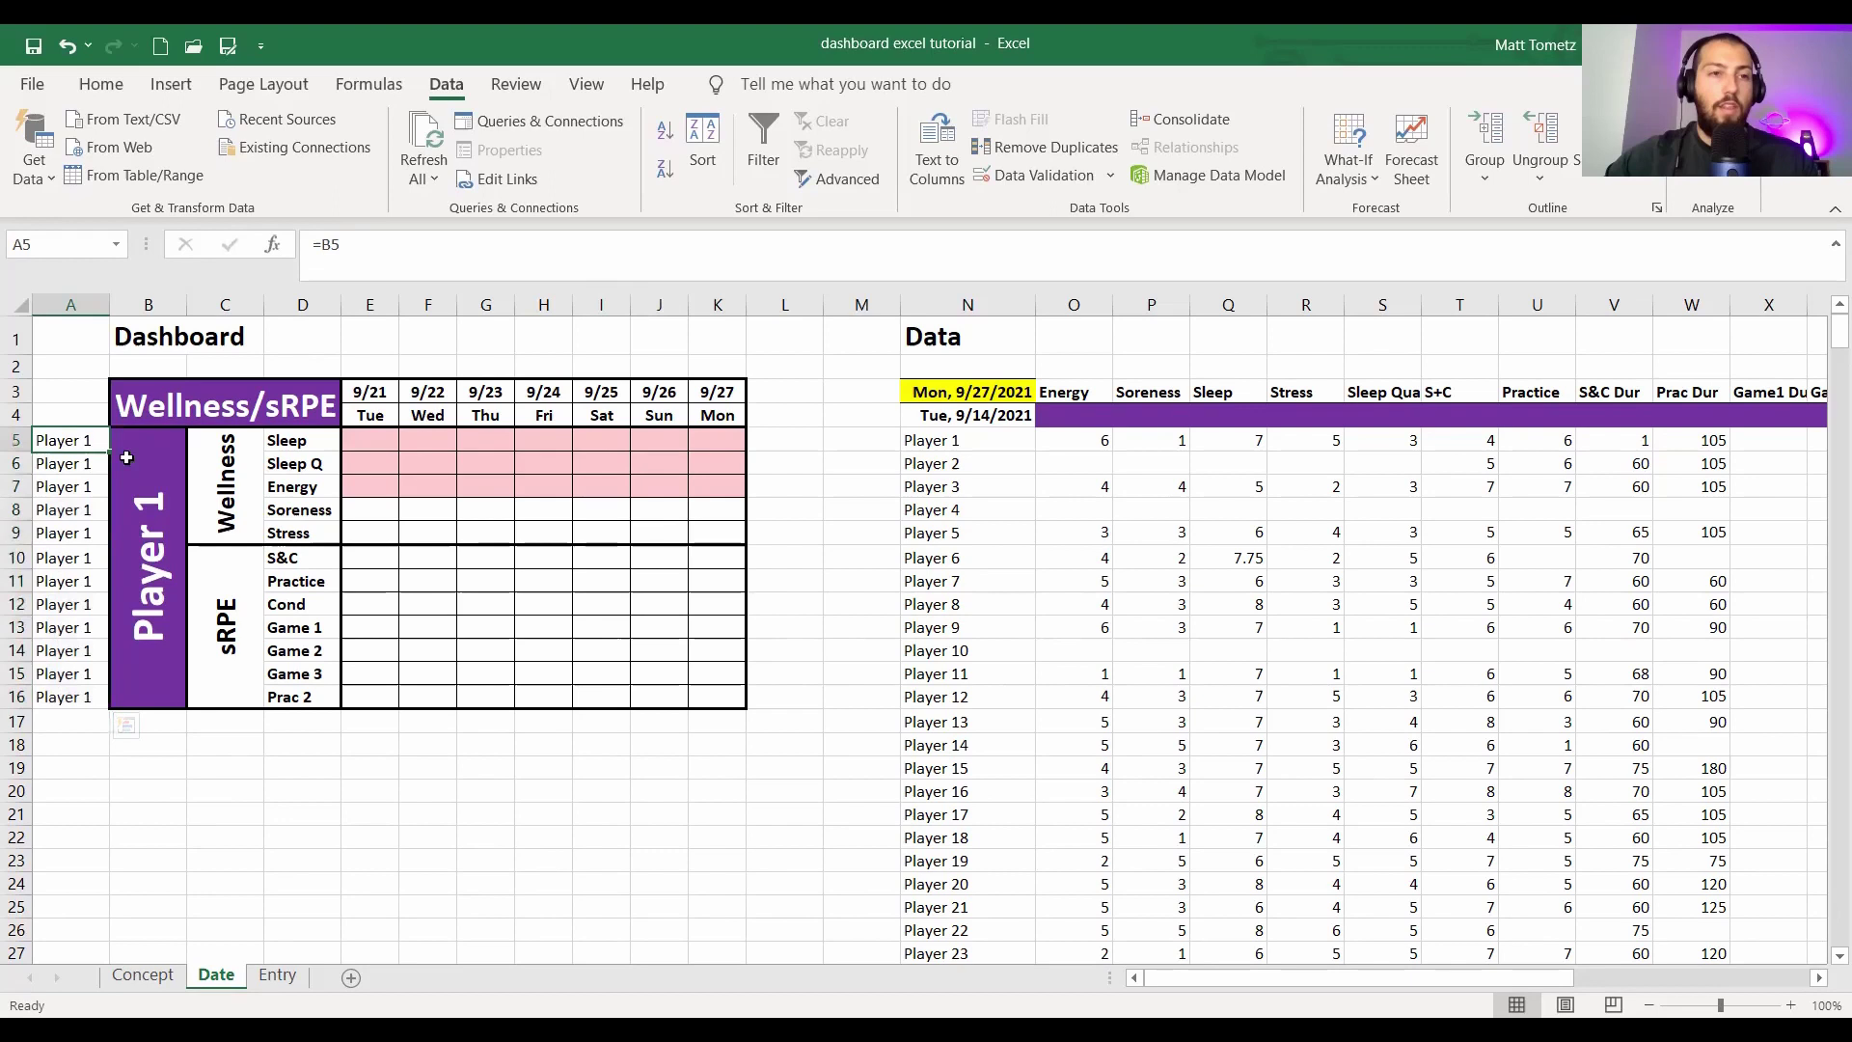
click(131, 455)
click(197, 442)
click(154, 493)
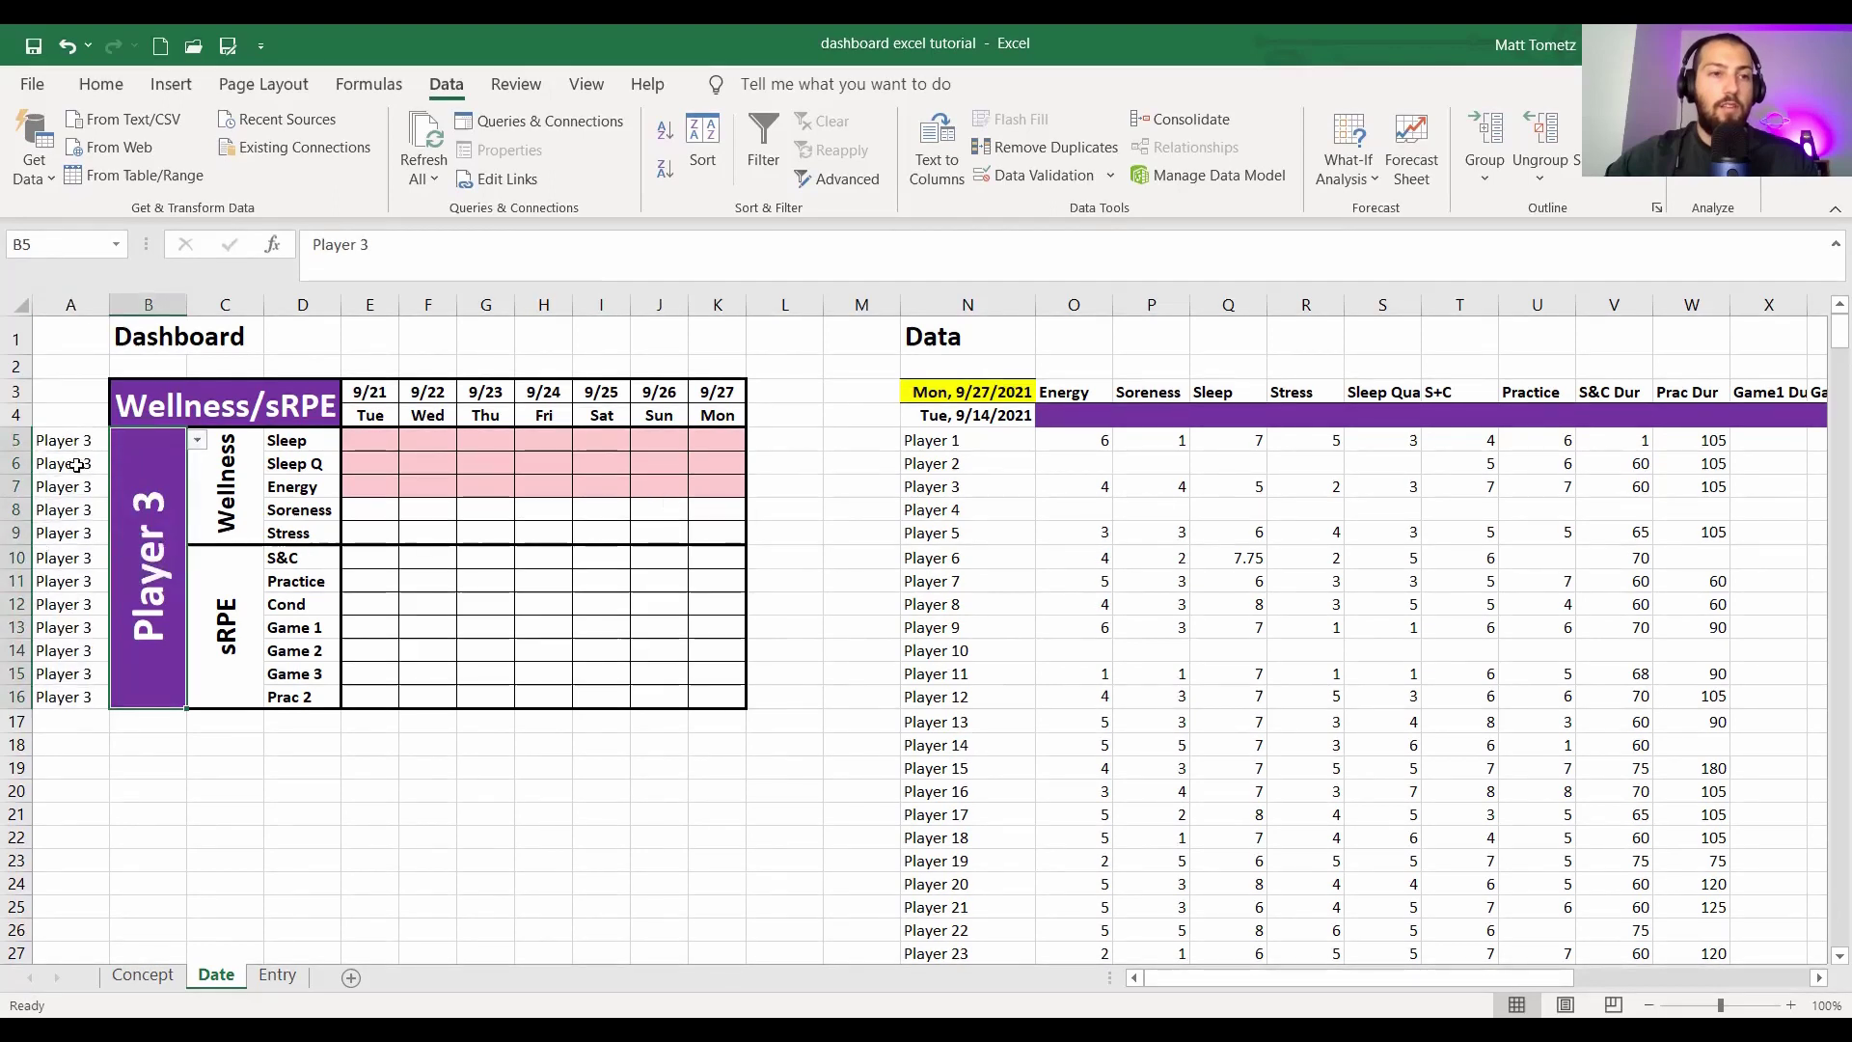
click(196, 443)
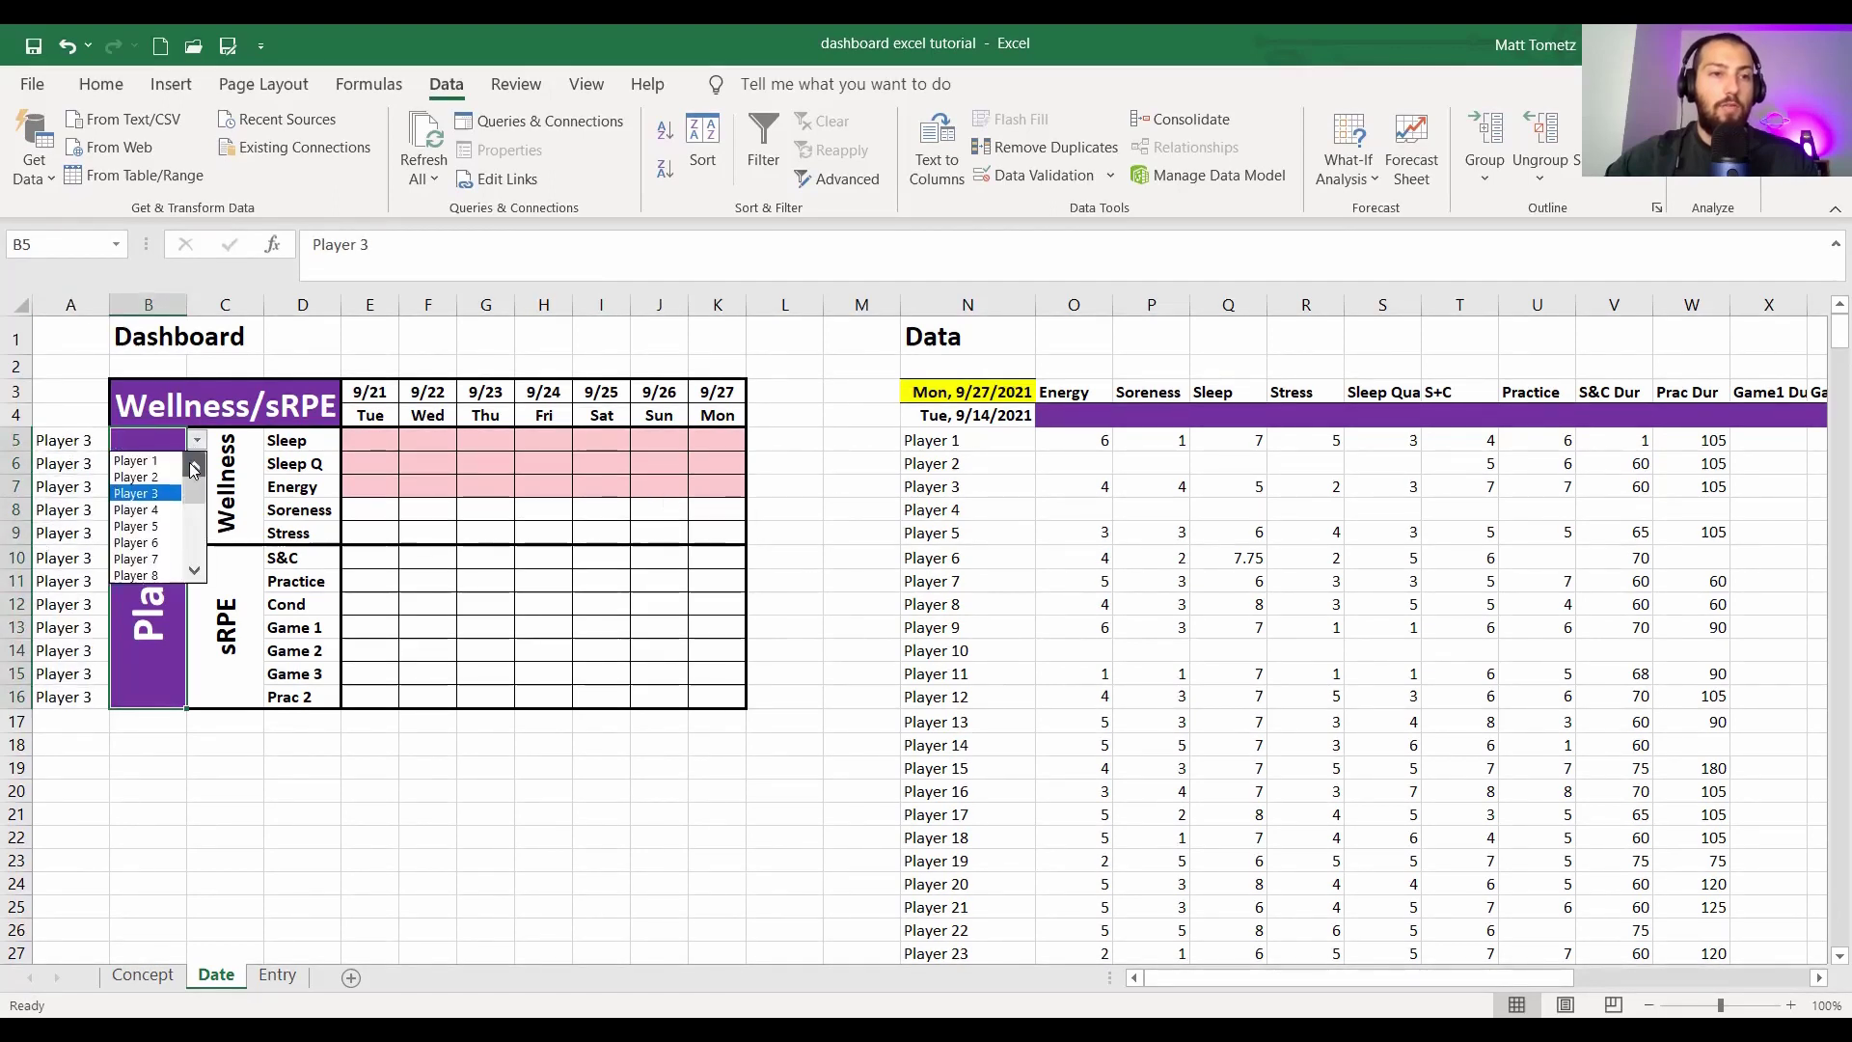
click(183, 457)
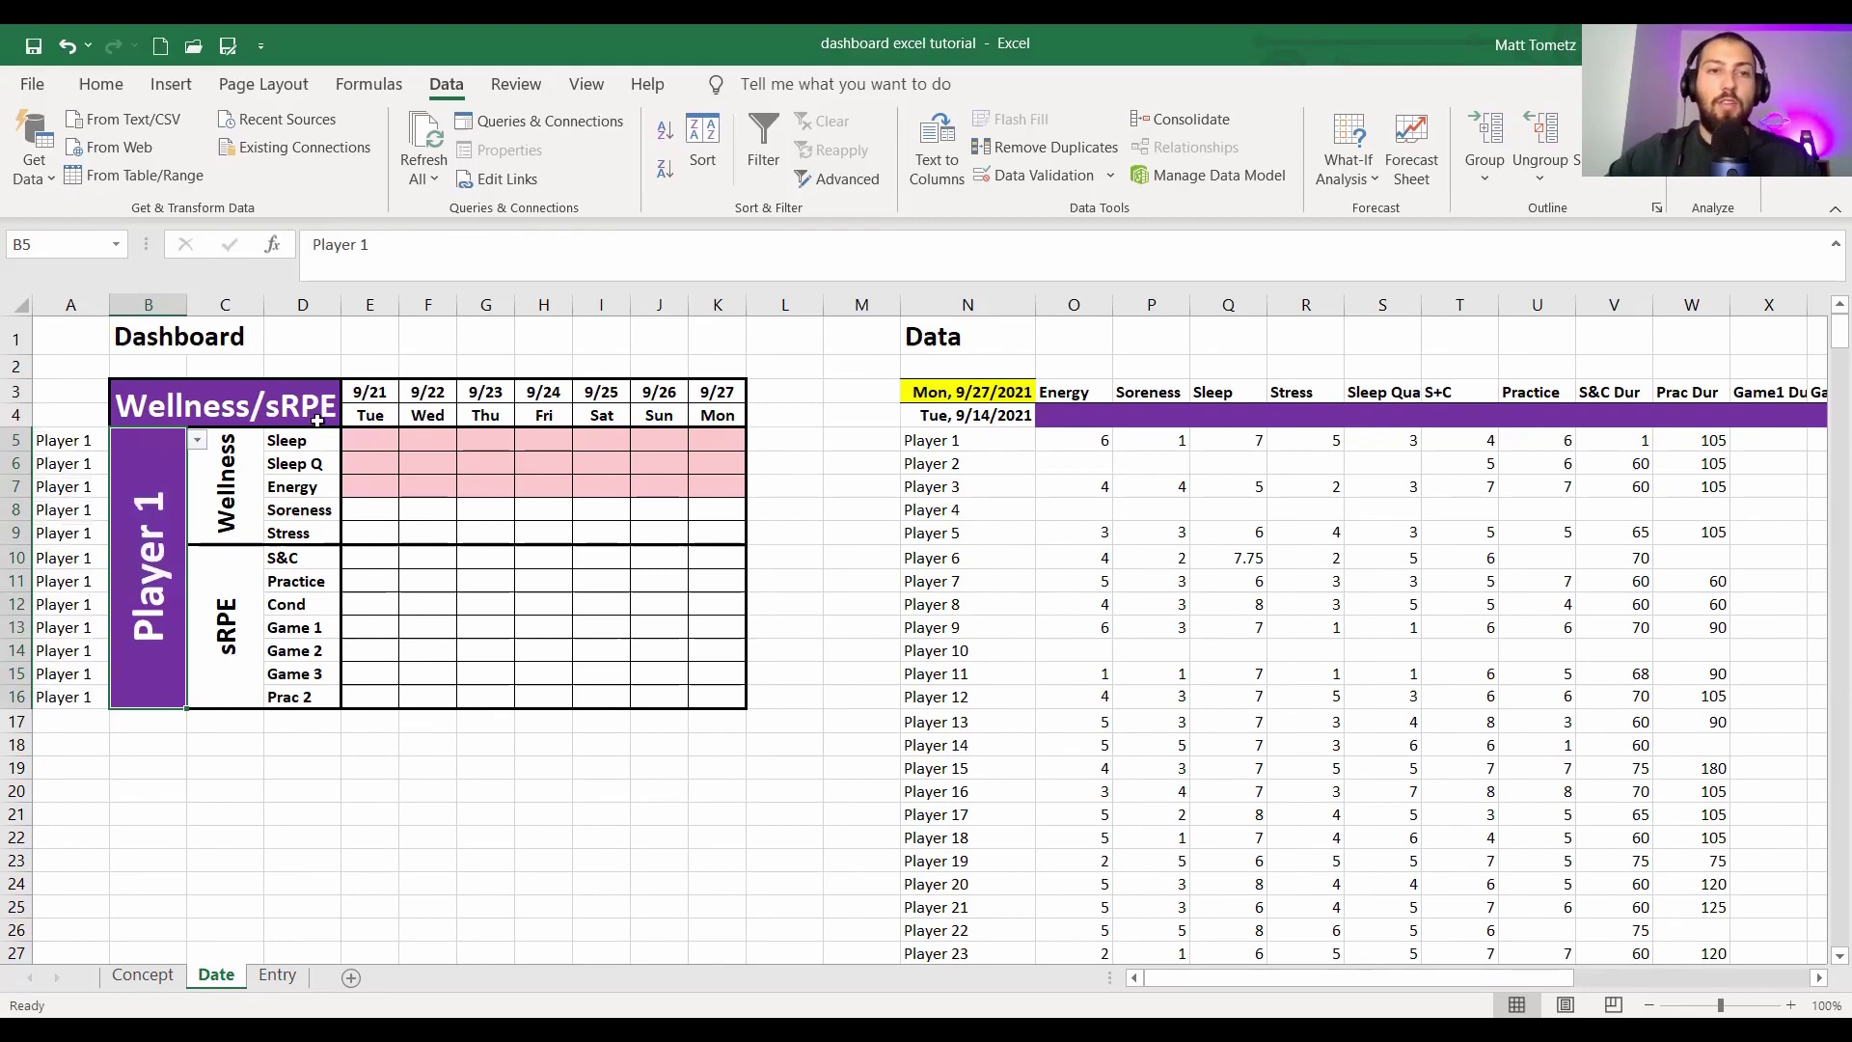
- Start an INDEX formula in E5, the Sleep cell for 9/21, with O4:AG1048576 as its array
click(375, 442)
drag(375, 442, 714, 535)
click(375, 442)
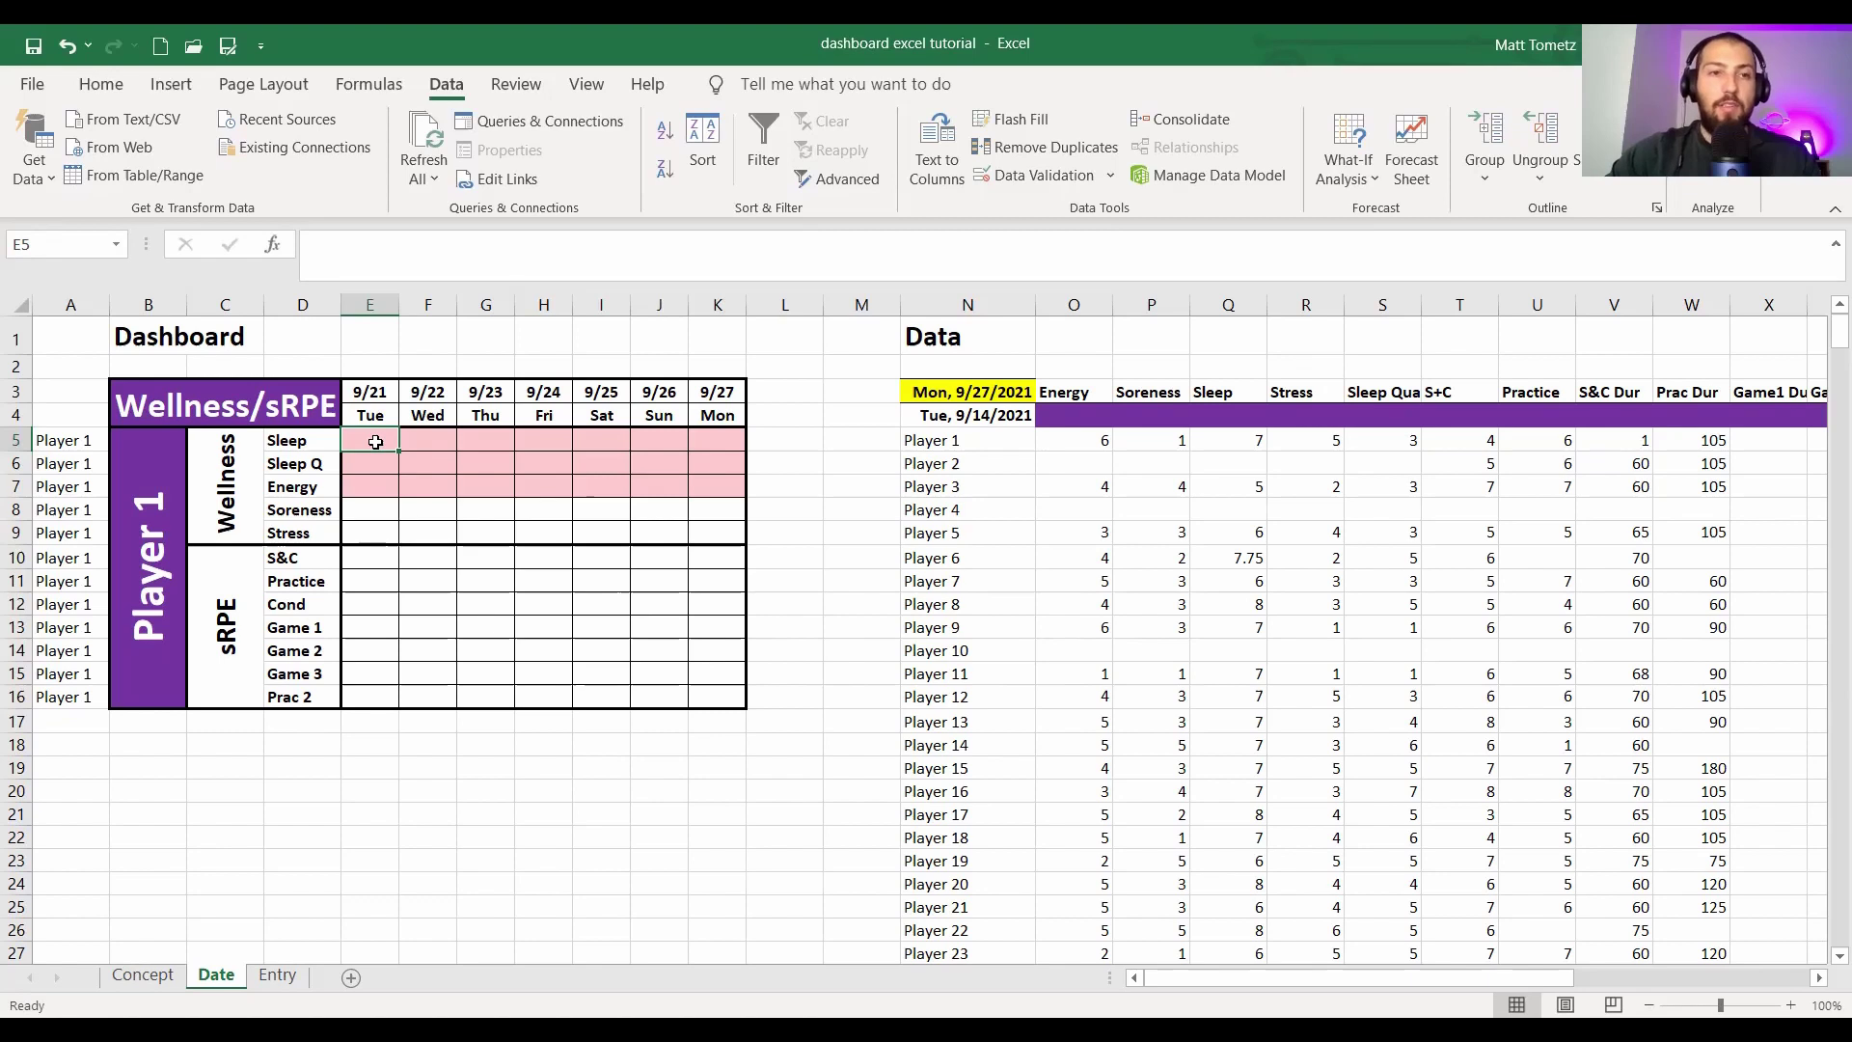
text(=)
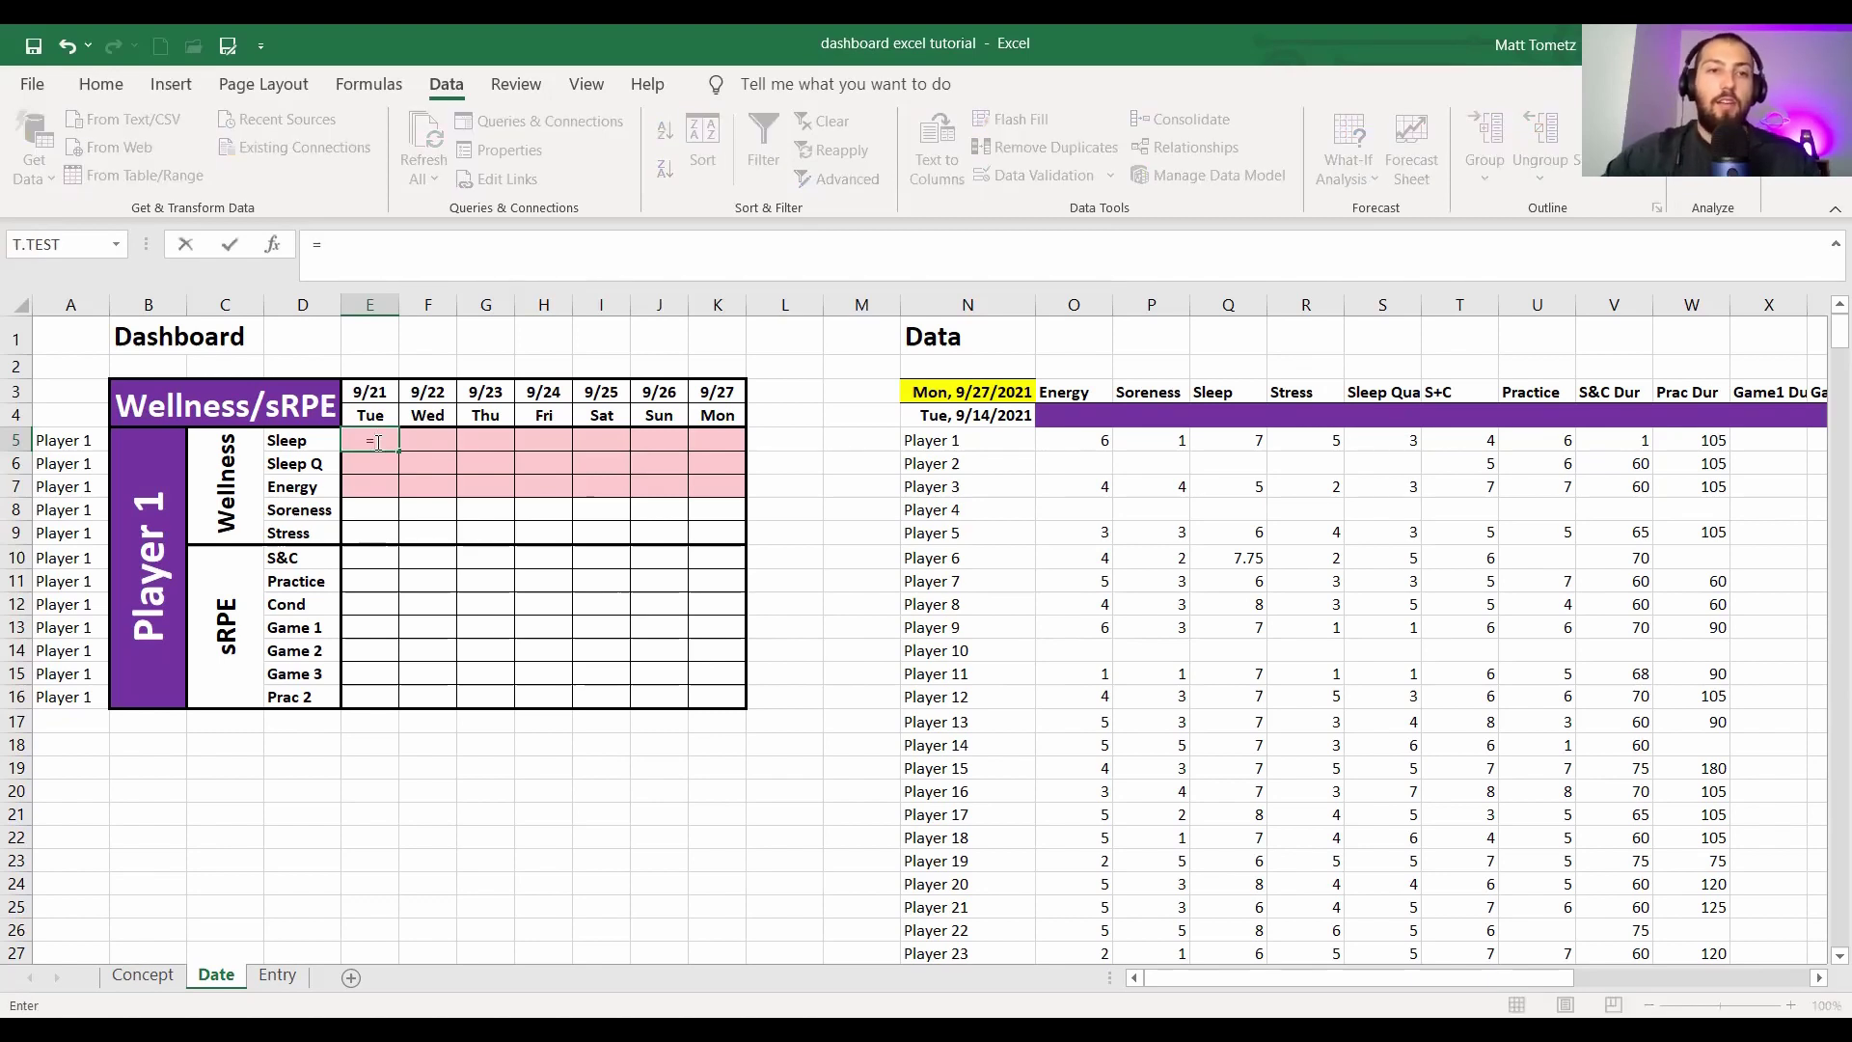
text(index()
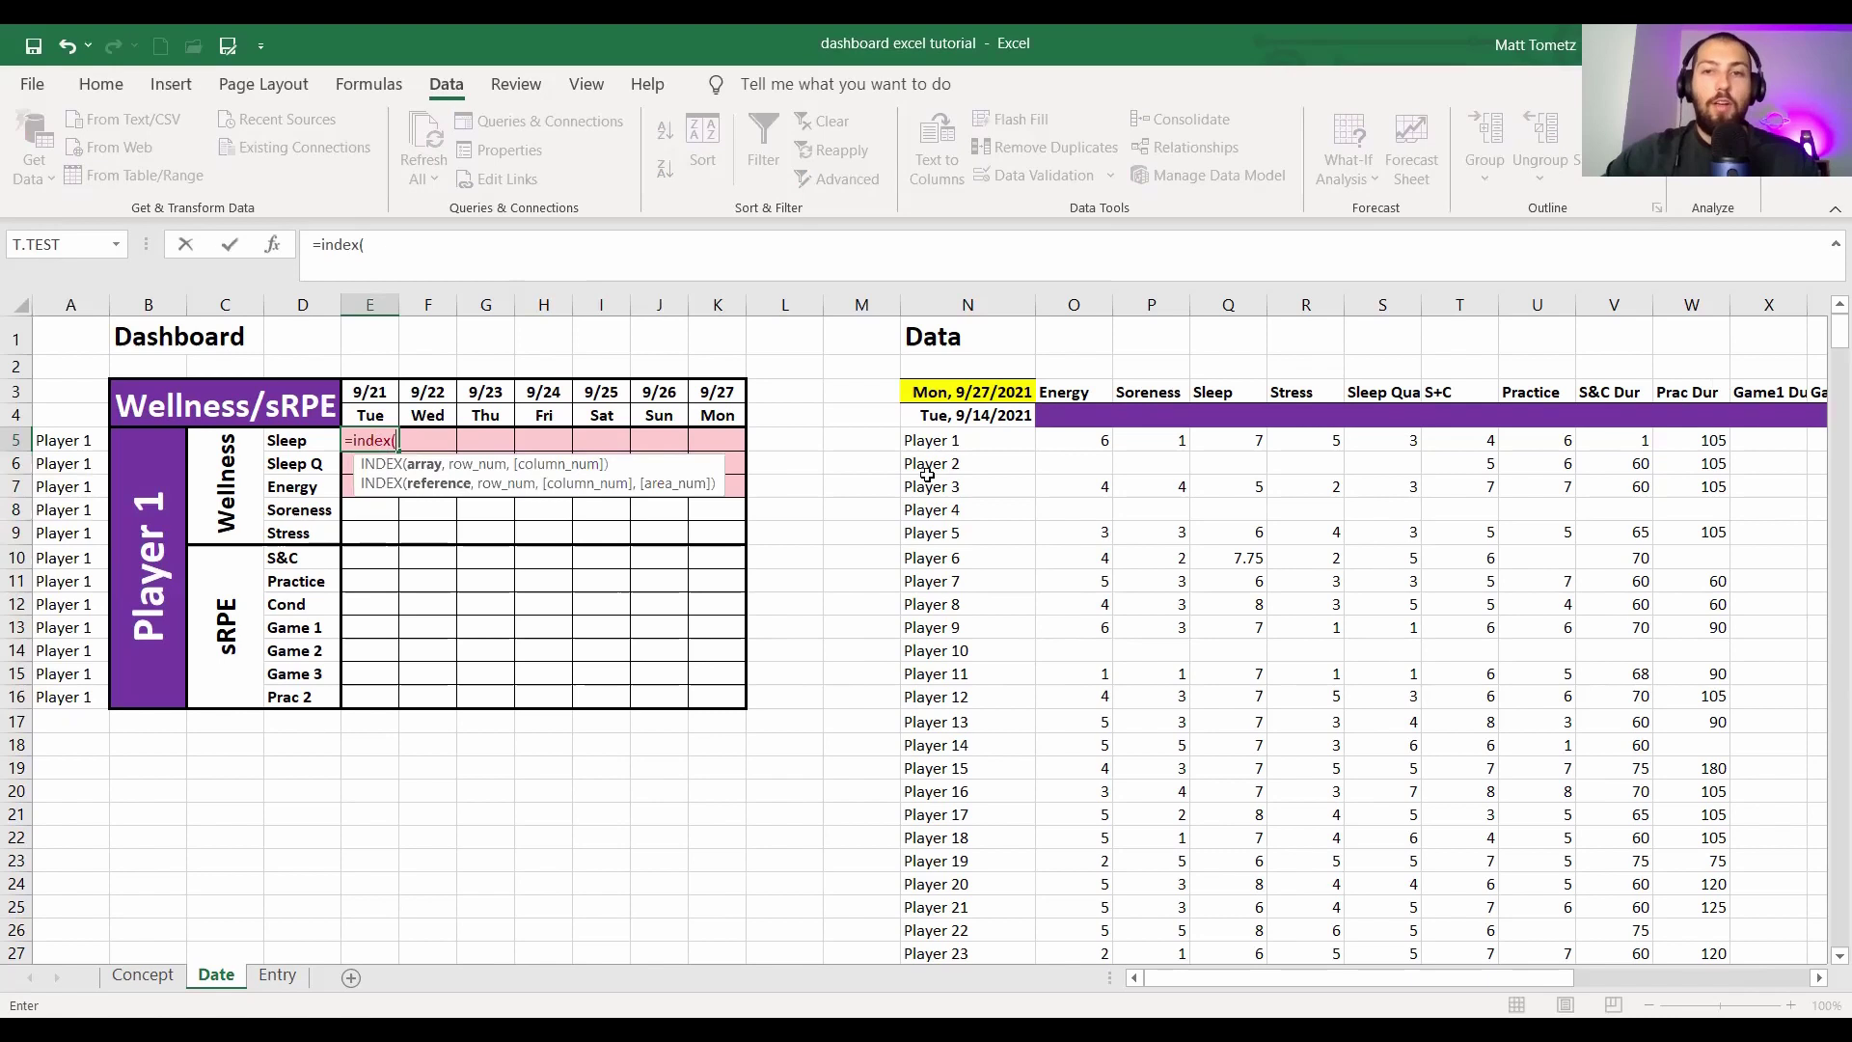
click(1054, 435)
drag(1724, 428, 377, 413)
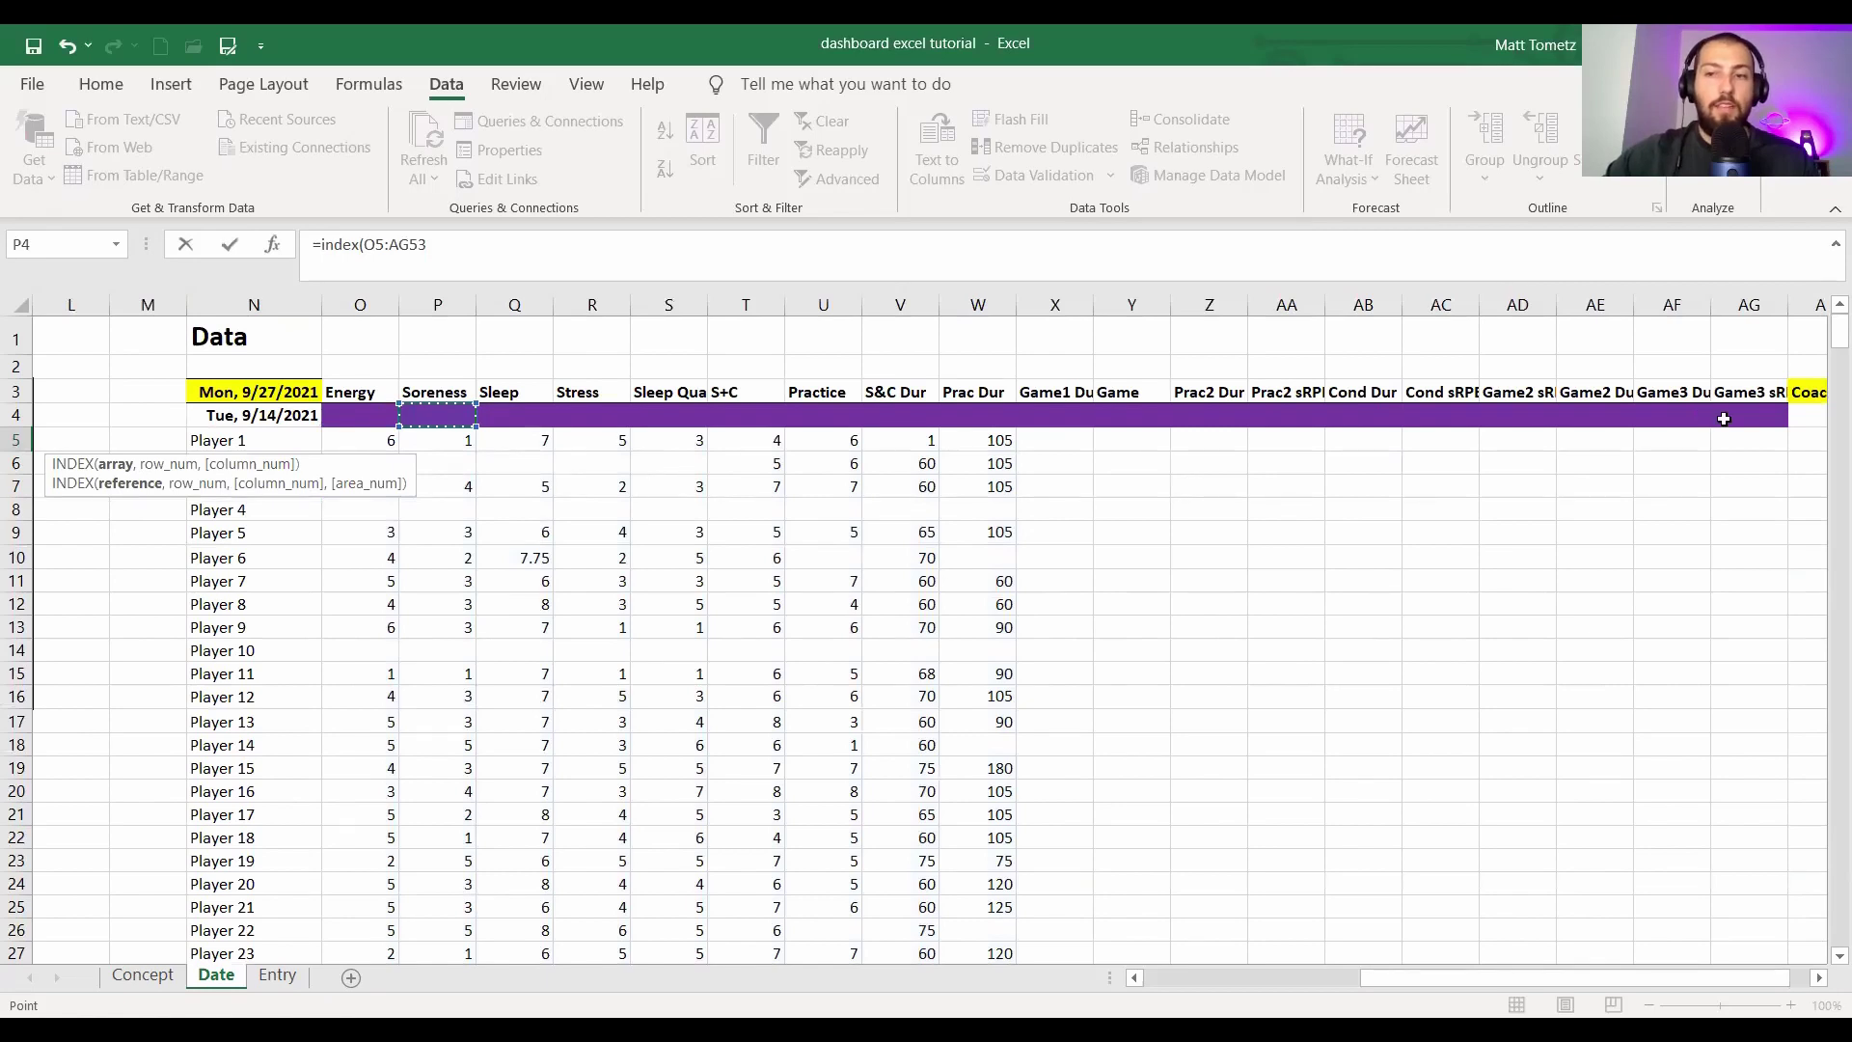
key(ctrl+shift+Down)
key(ctrl+shift+Down)
key(ctrl+shift+Down)
key(ctrl+shift+Down)
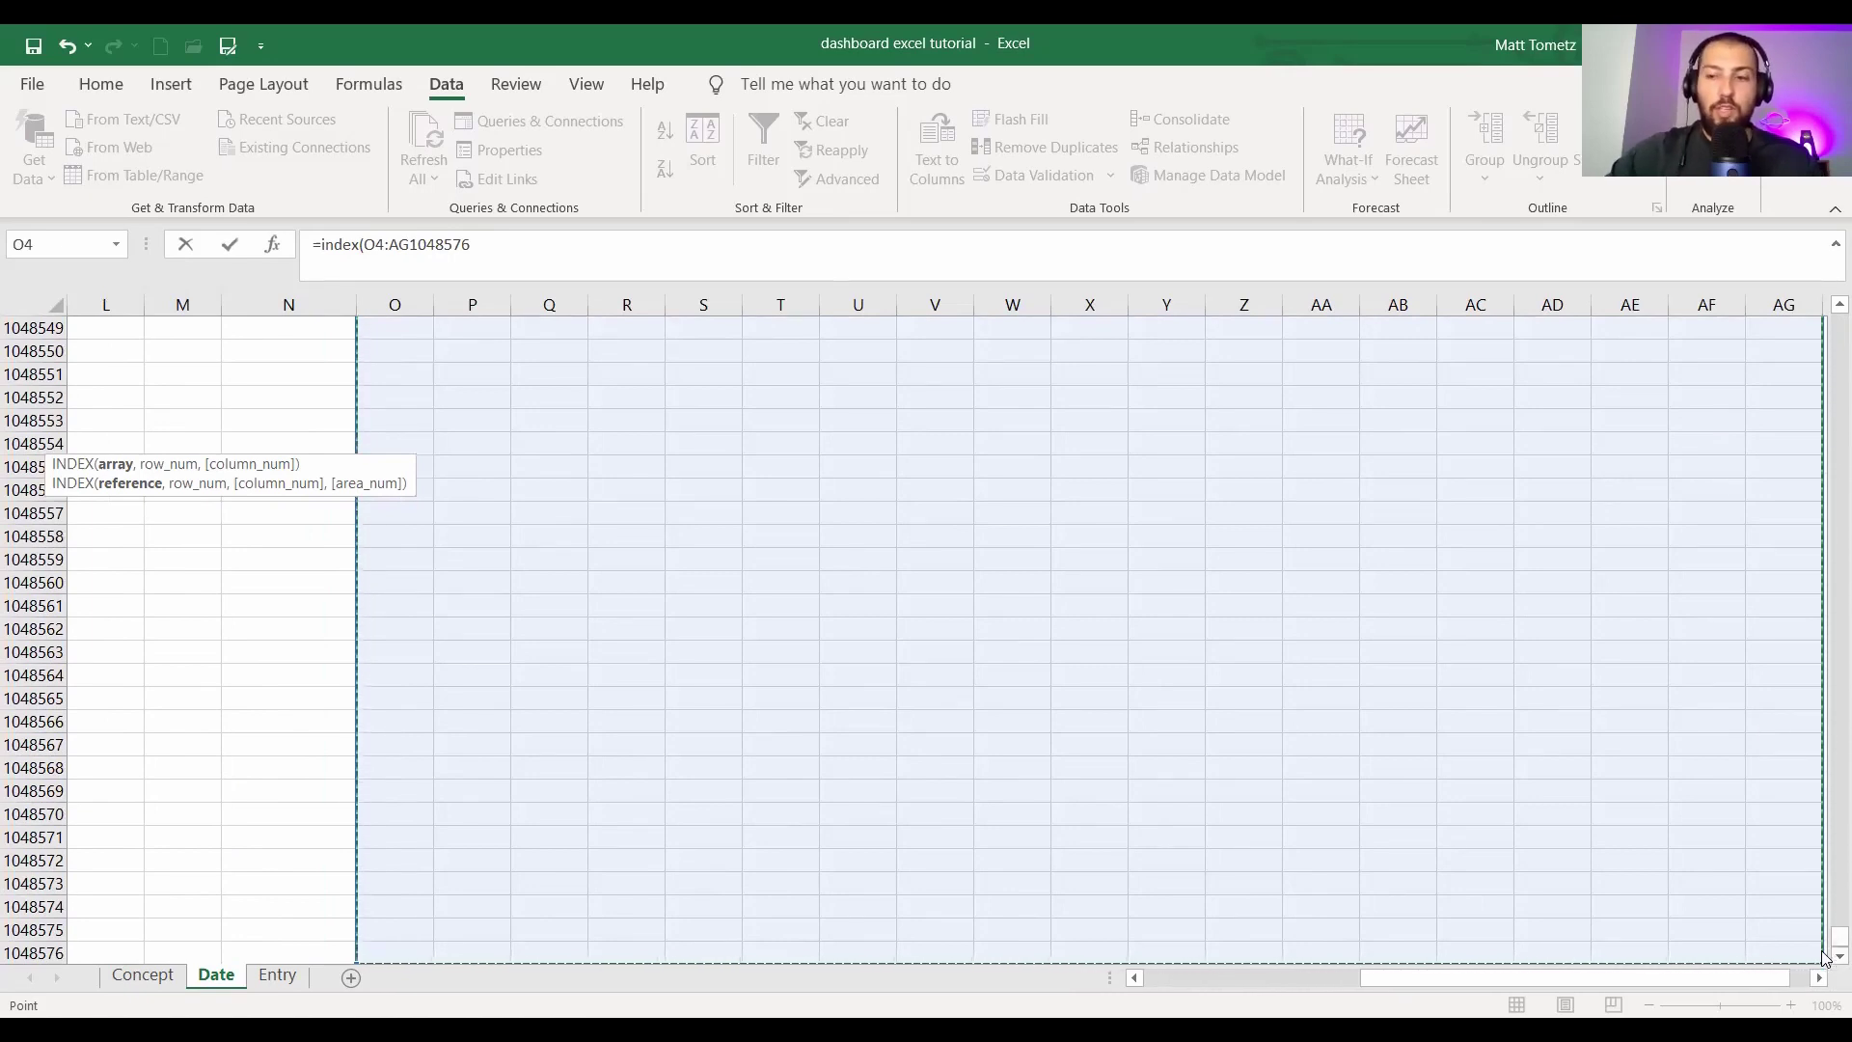
drag(1838, 940, 1828, 251)
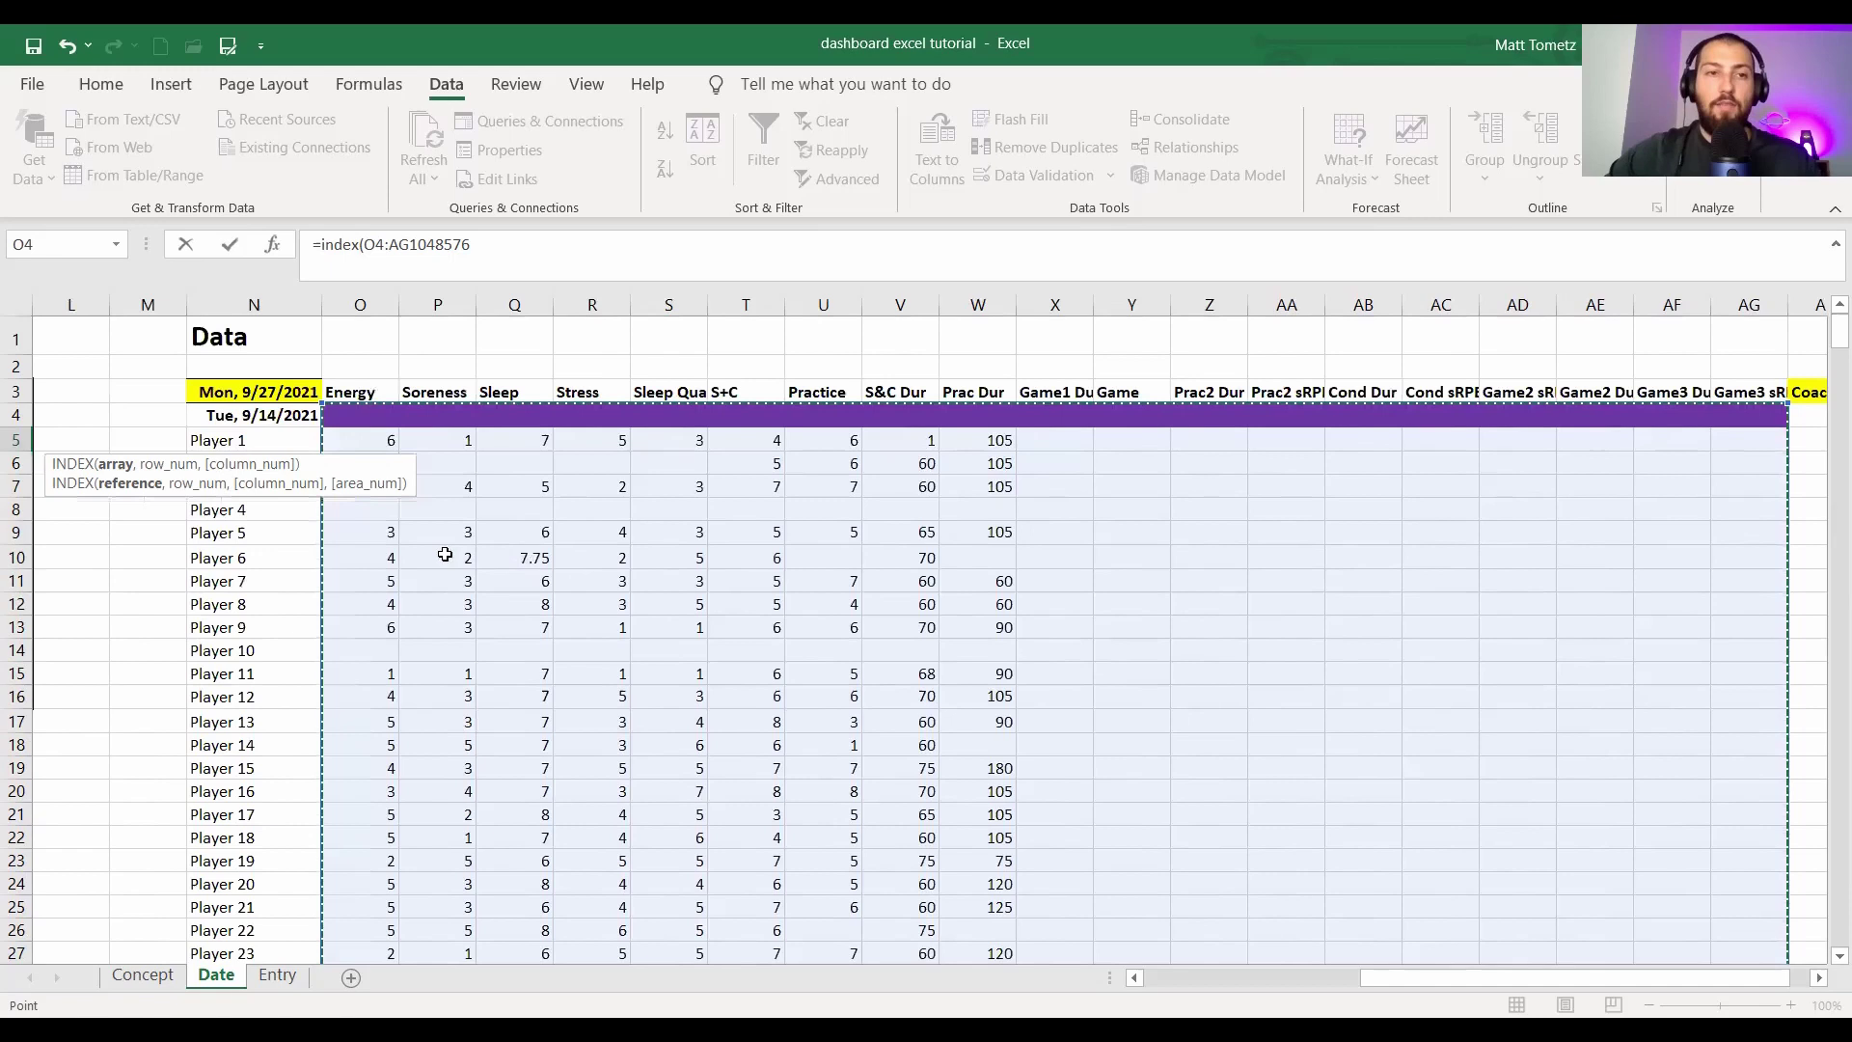
scroll(447, 546, left, 5)
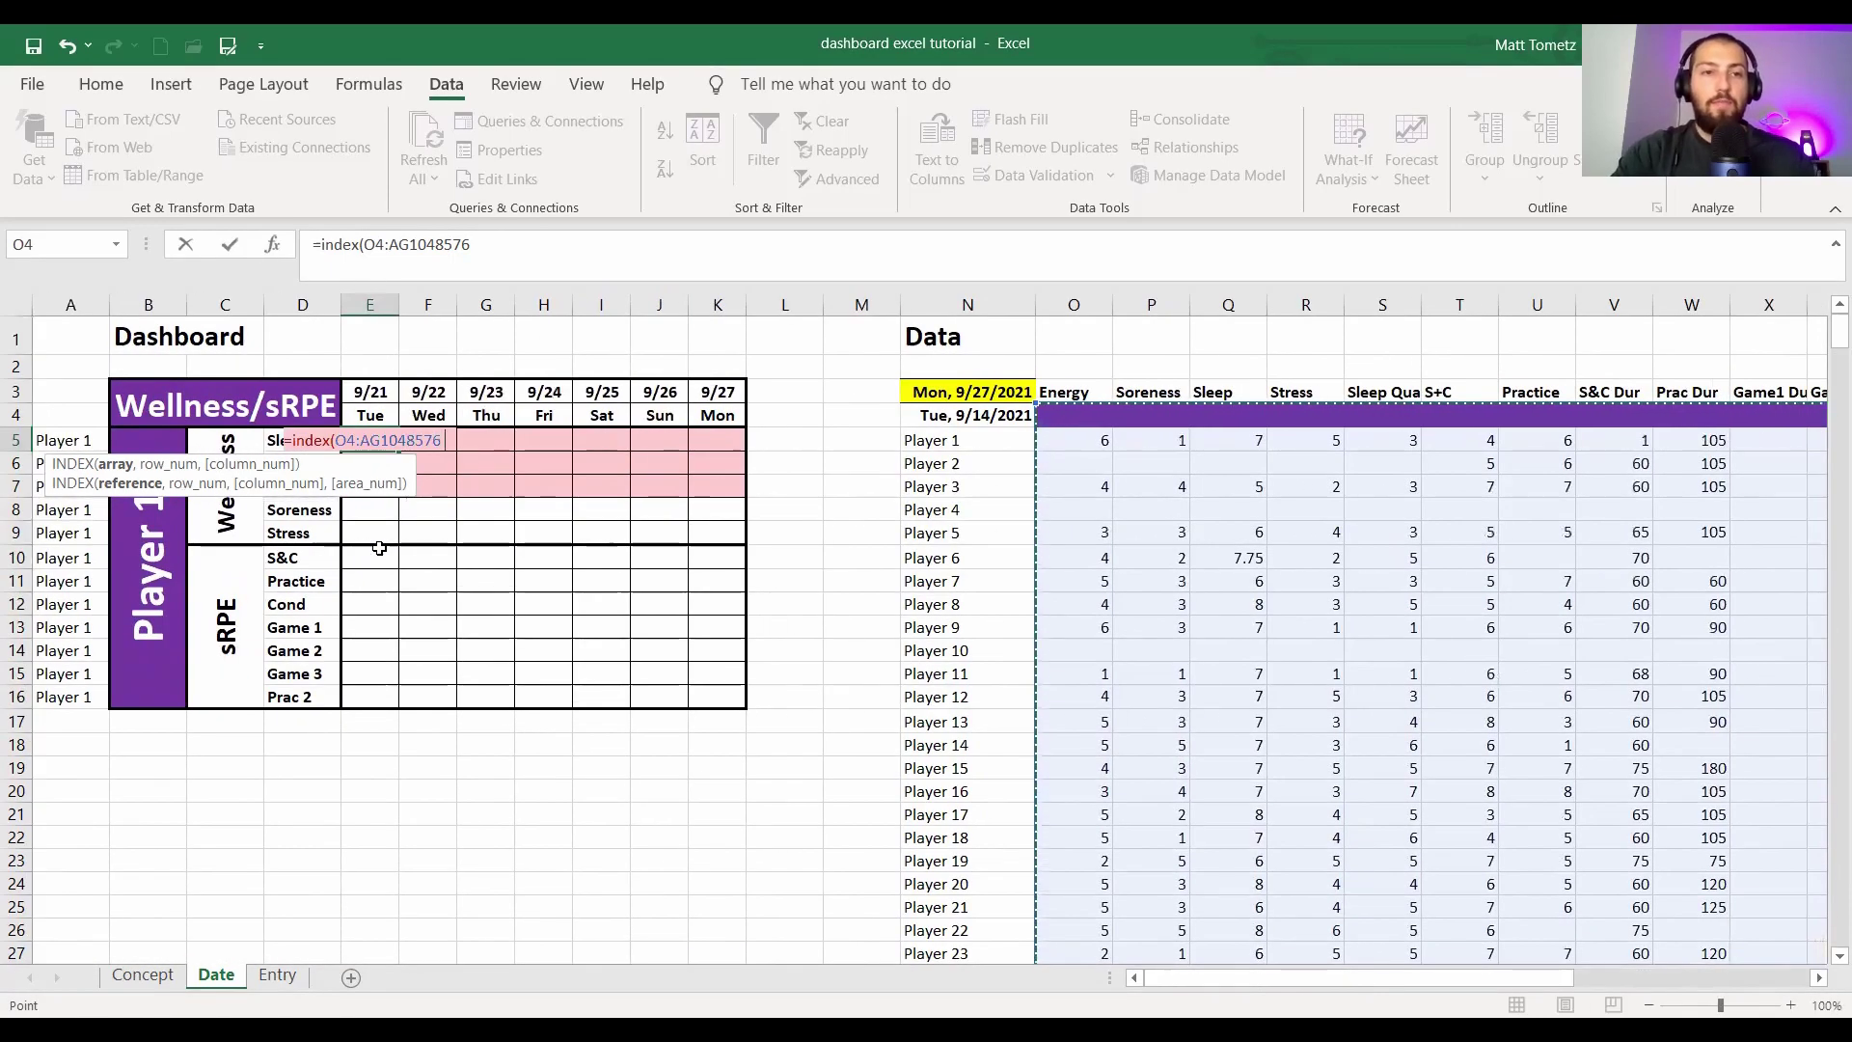
- Add match(E3,N4:N1048576,0) as the row argument of the E5 formula to locate the header date in column N
text(,)
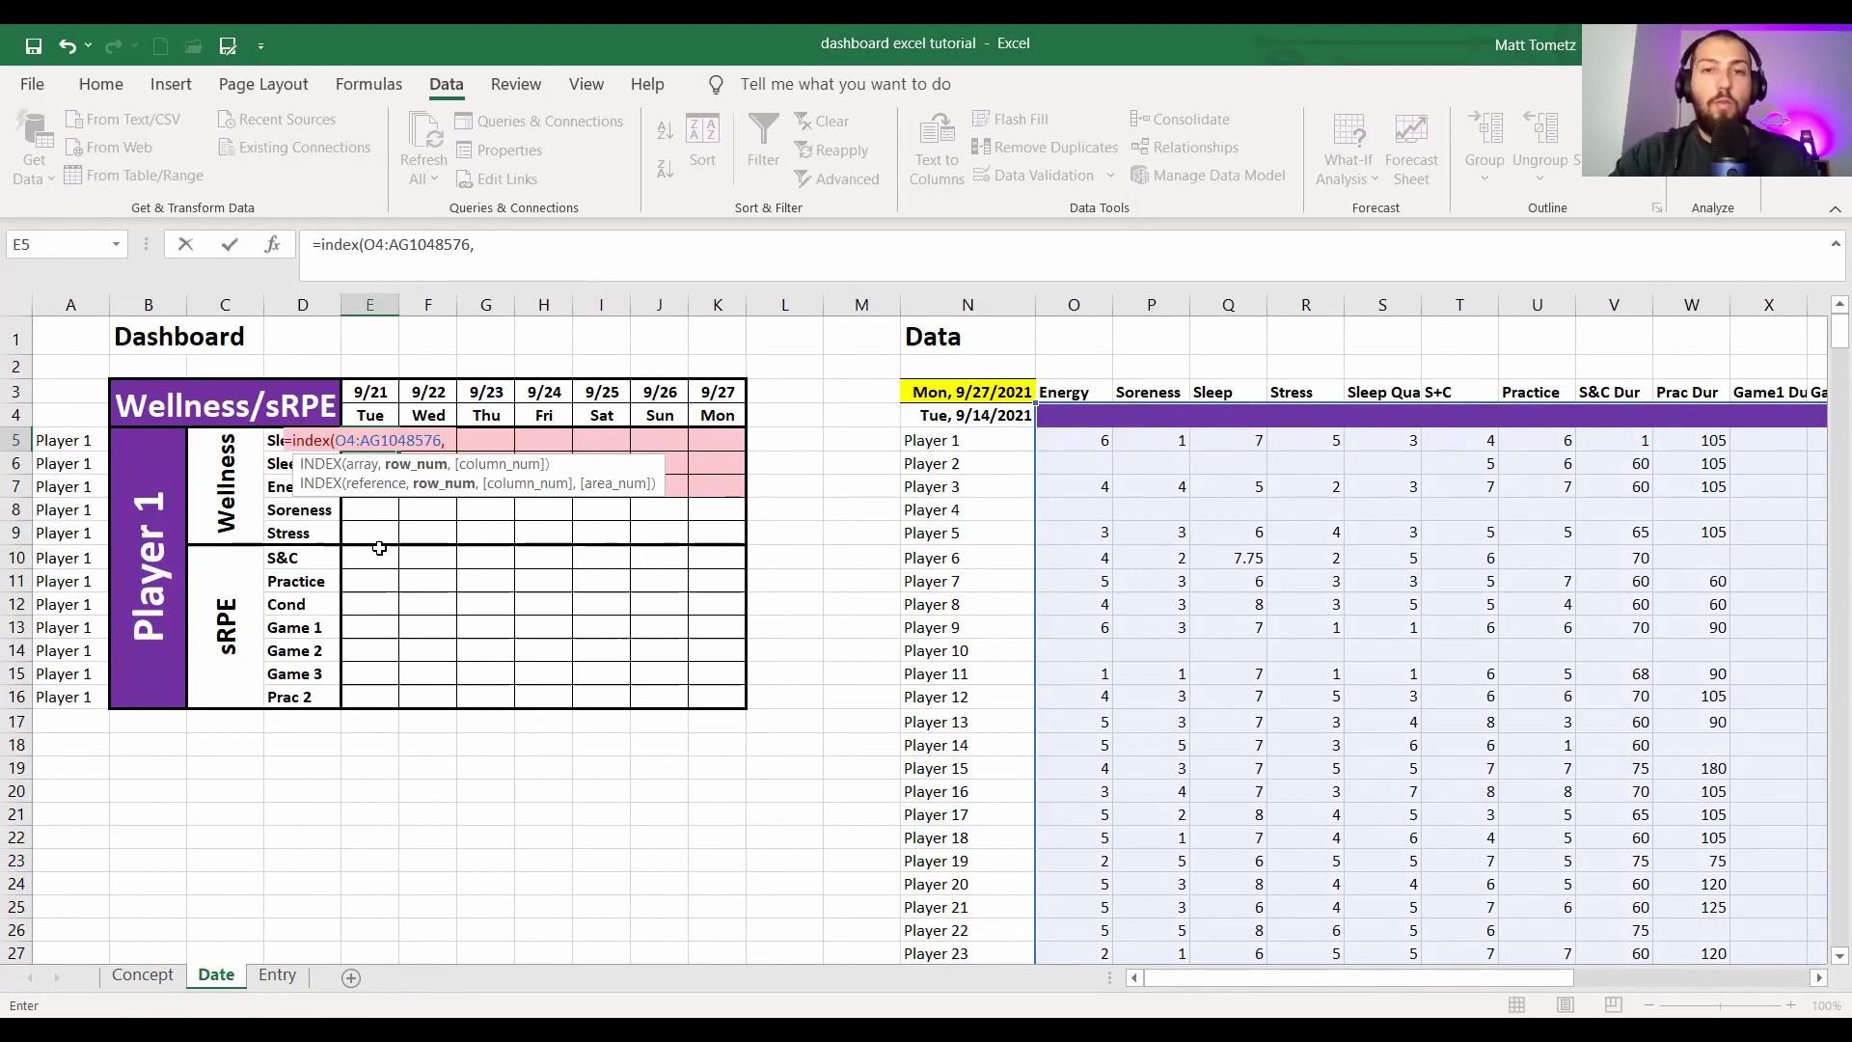
text(match()
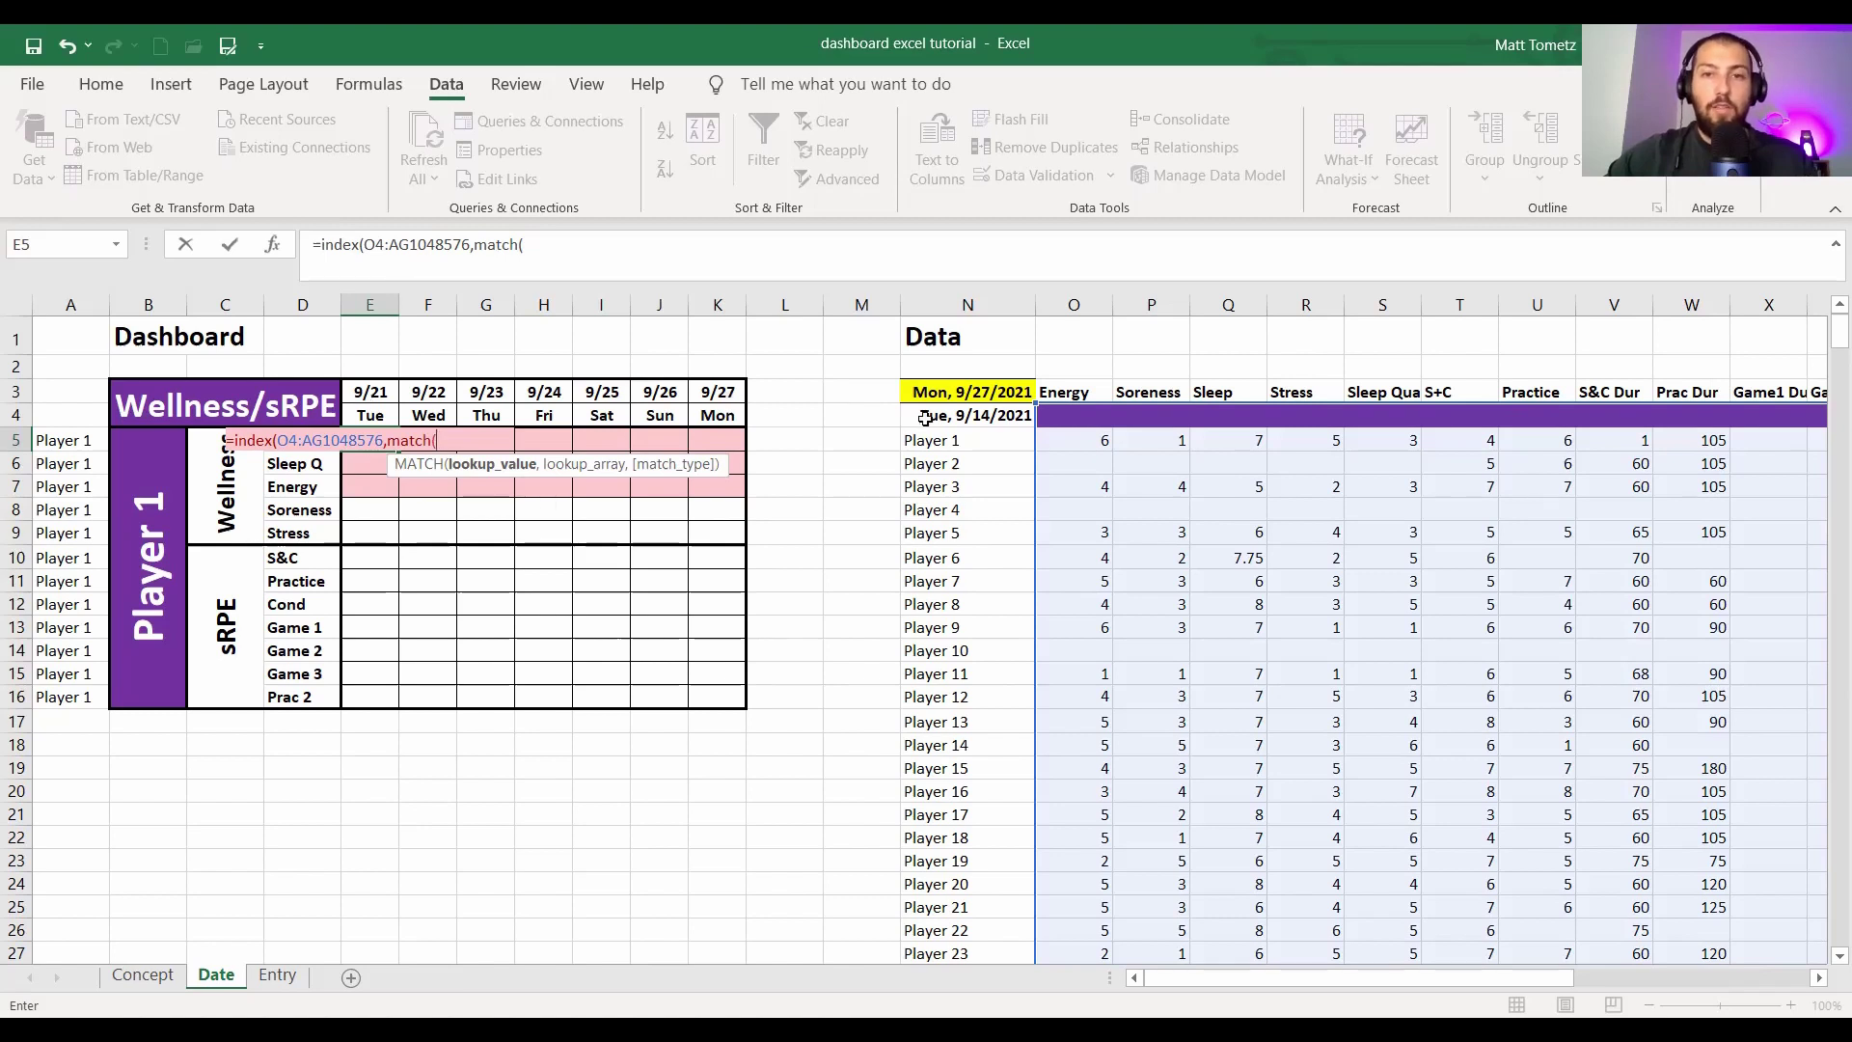
scroll(960, 417, down, 6)
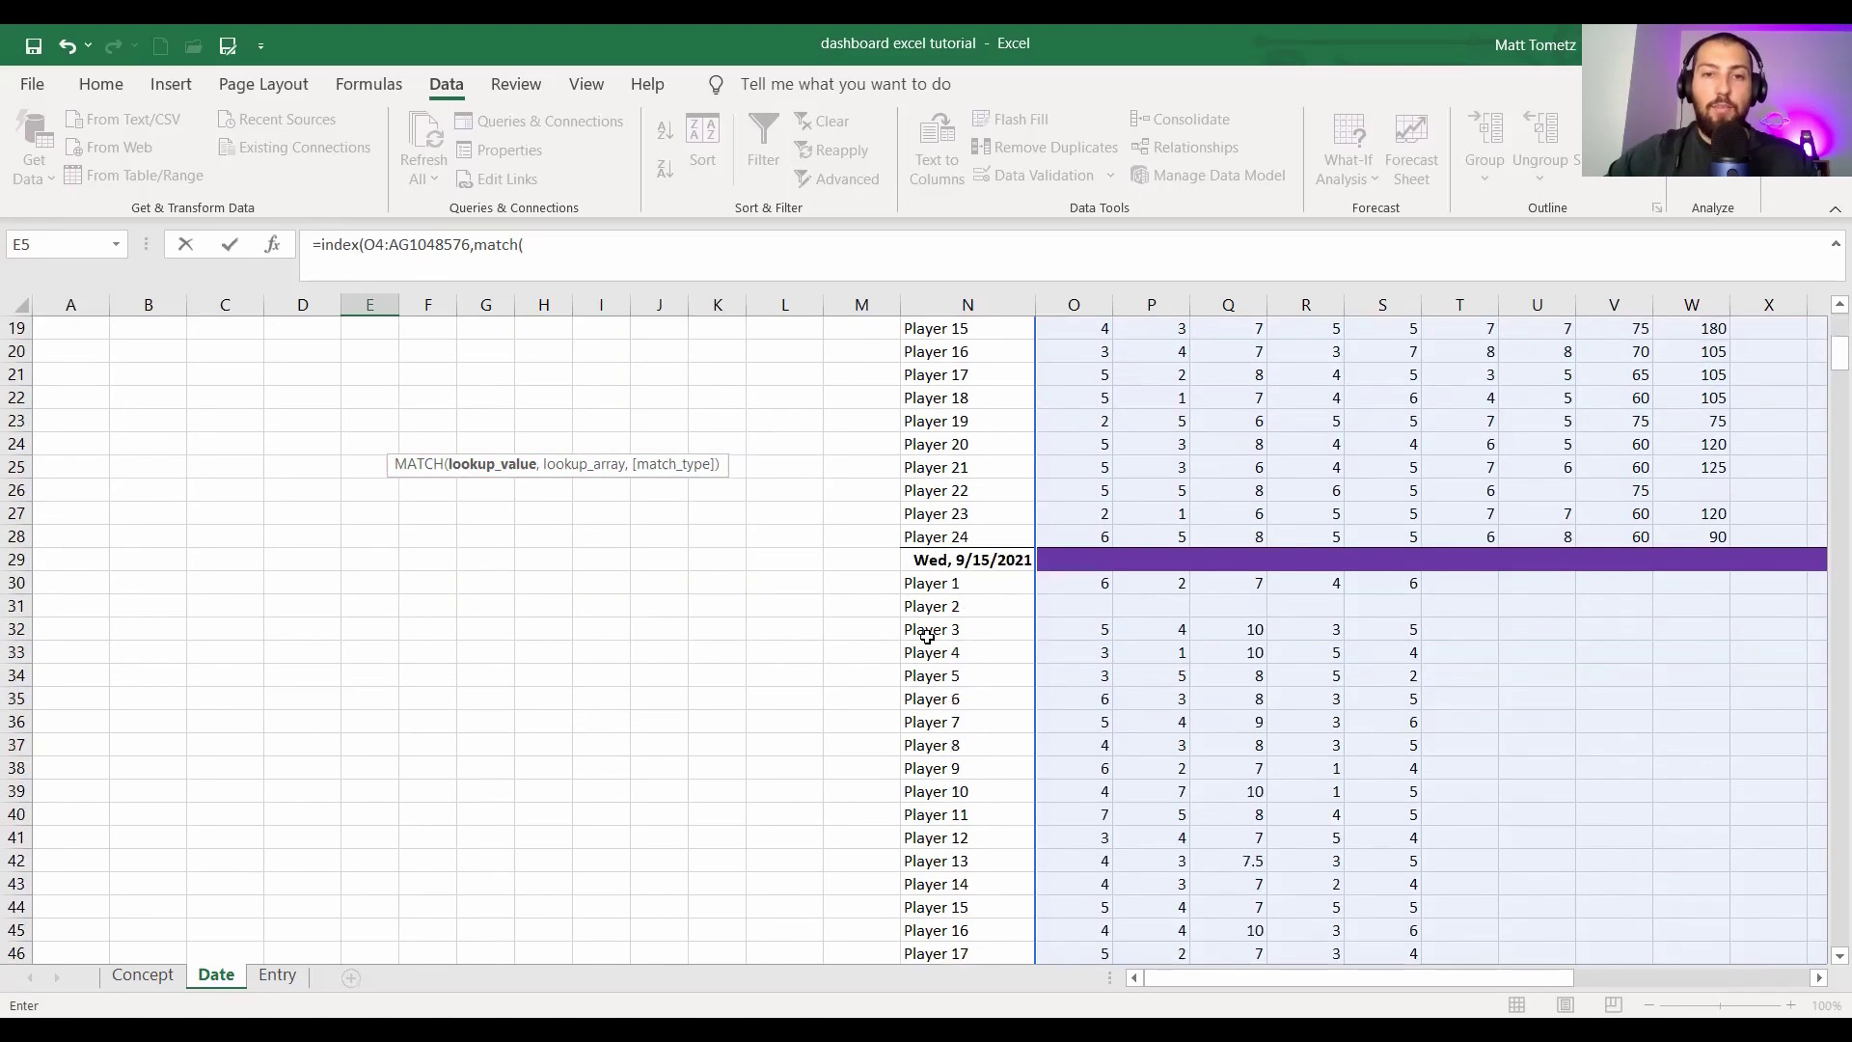
scroll(400, 420, up, 6)
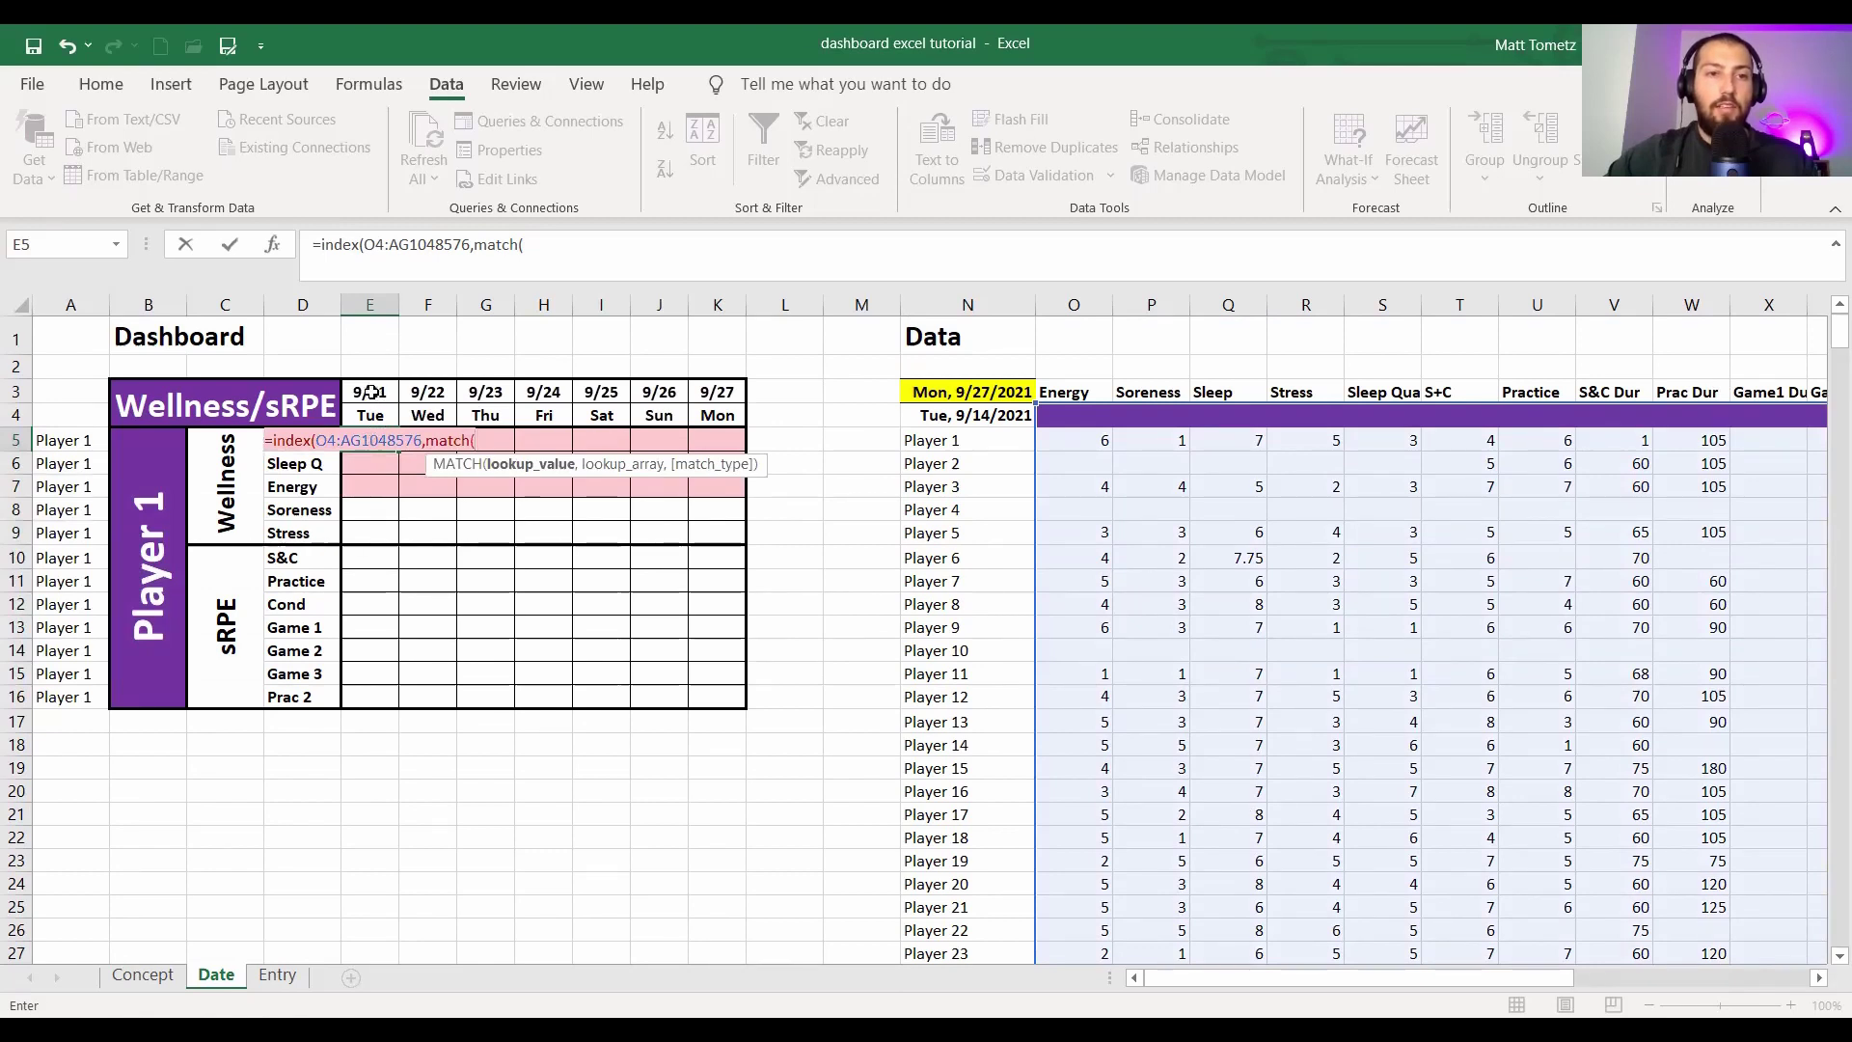
click(370, 392)
text(,)
click(955, 415)
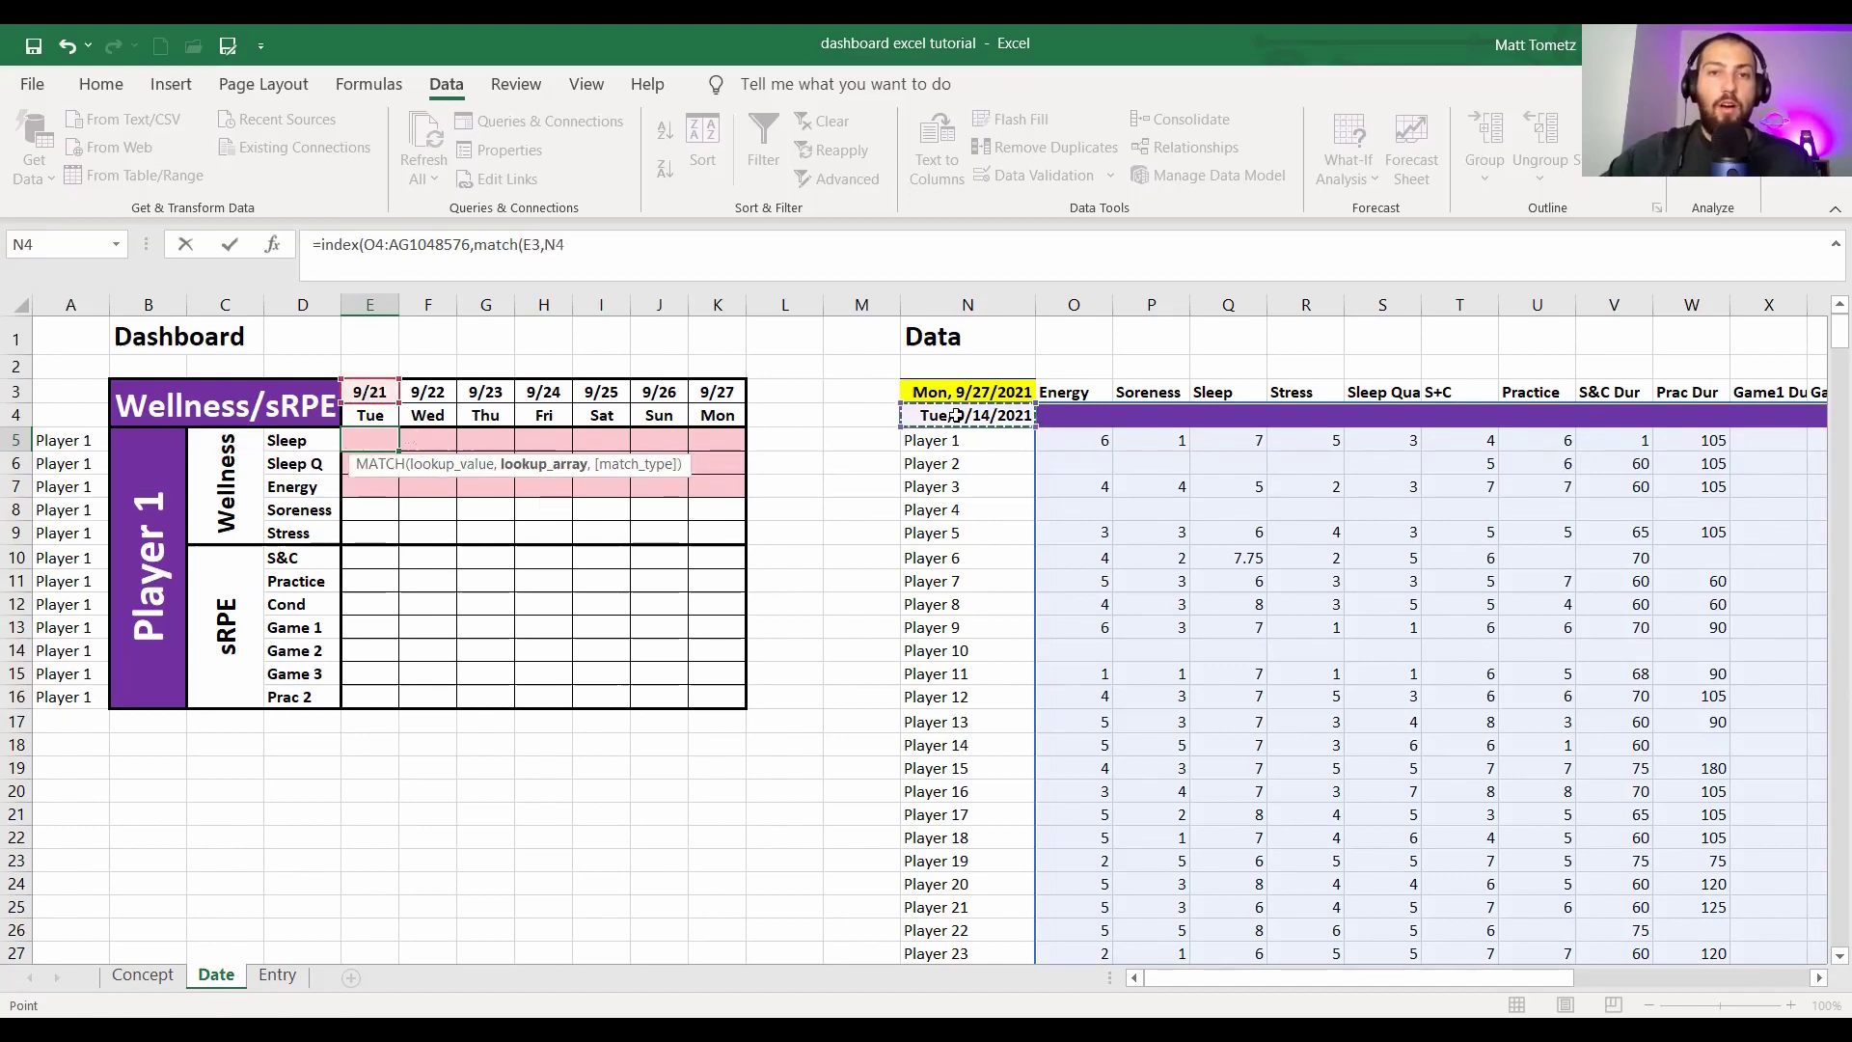
key(ctrl+shift+Down)
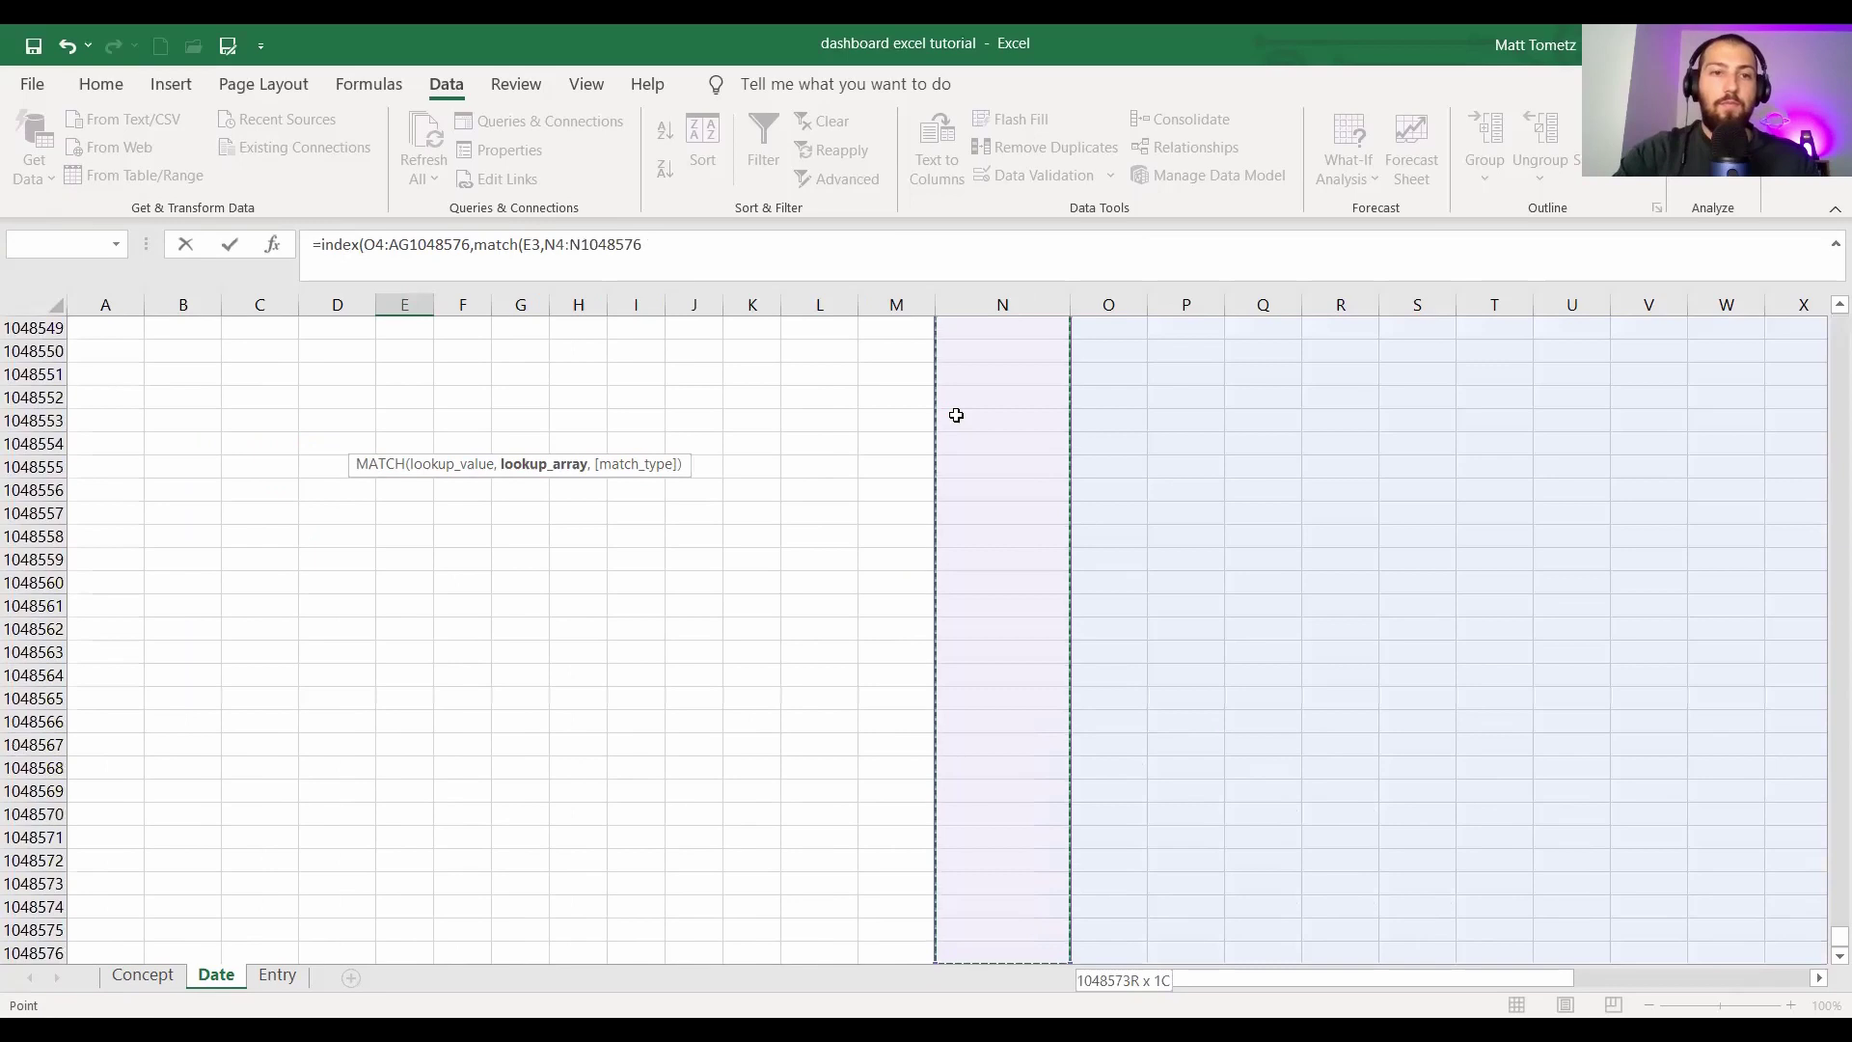
text(,0))
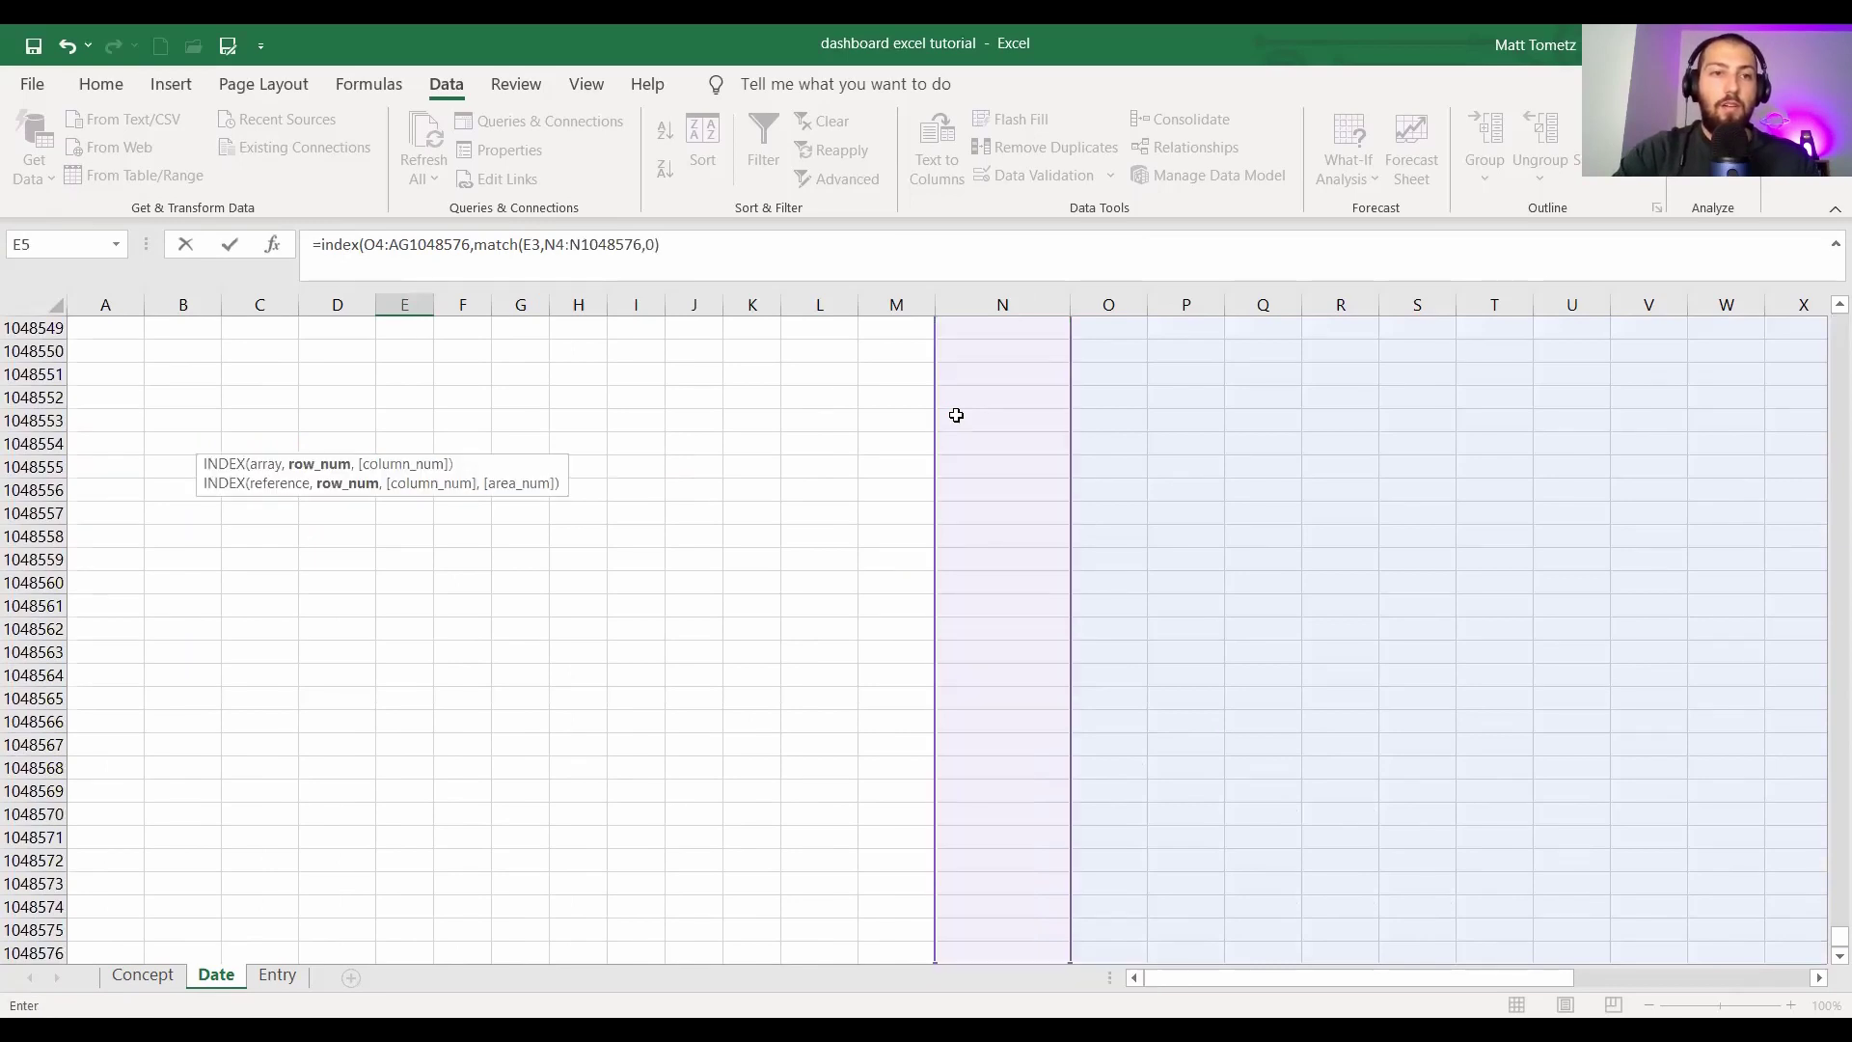
- Extend the row argument of the E5 formula with +match(A5,N5:N28,0) to offset to the selected player's row
text(+)
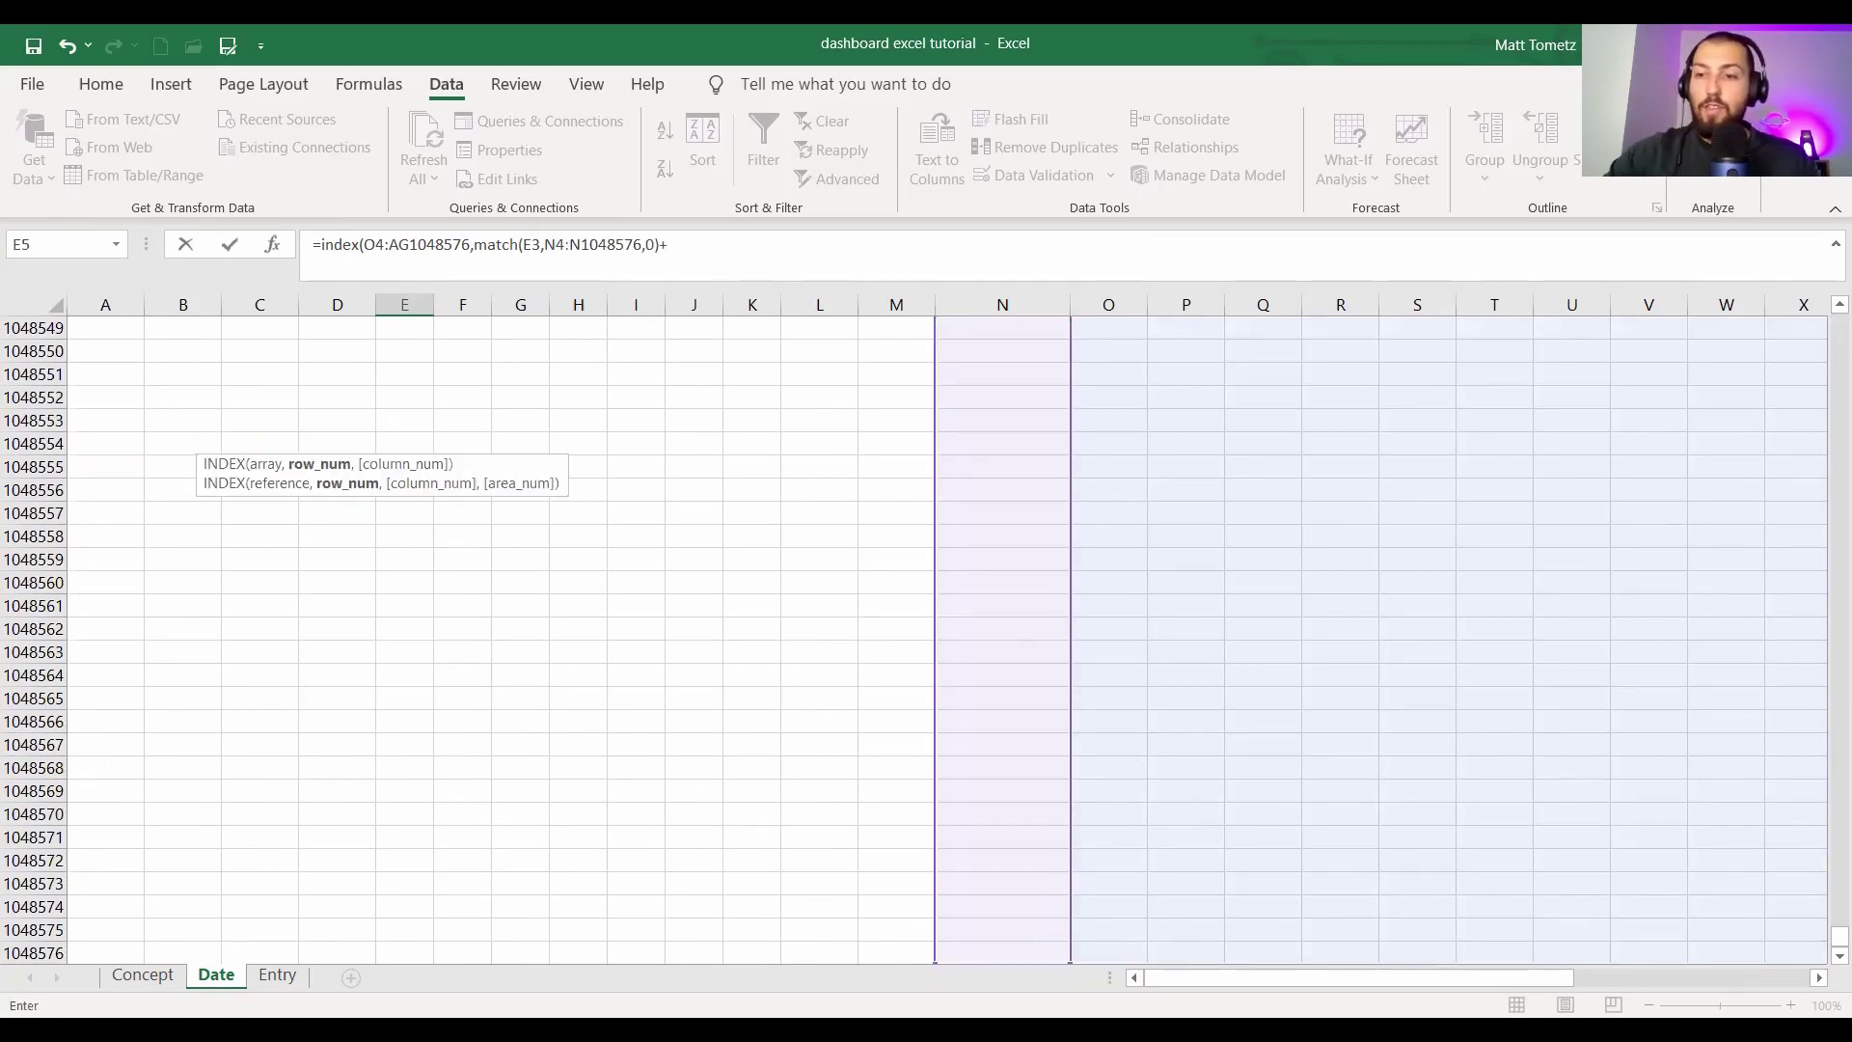
key(ctrl+BackSpace)
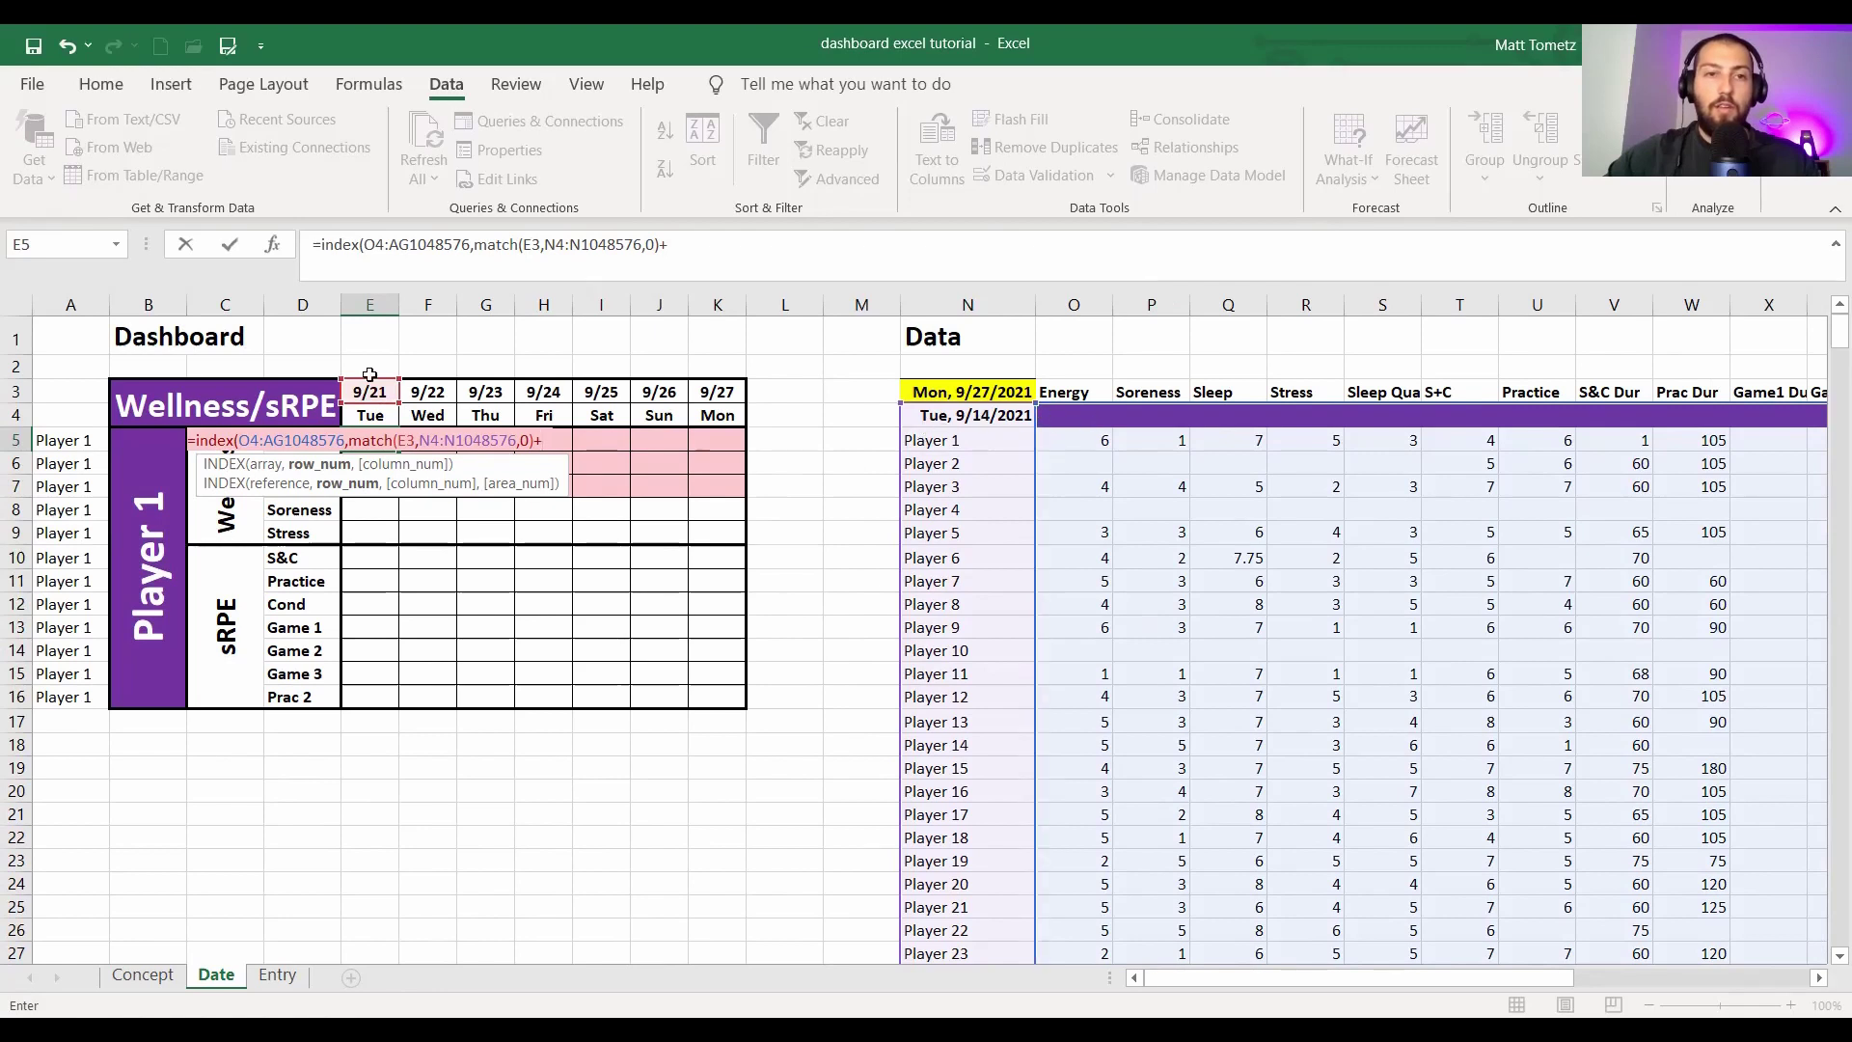
scroll(979, 581, down, 20)
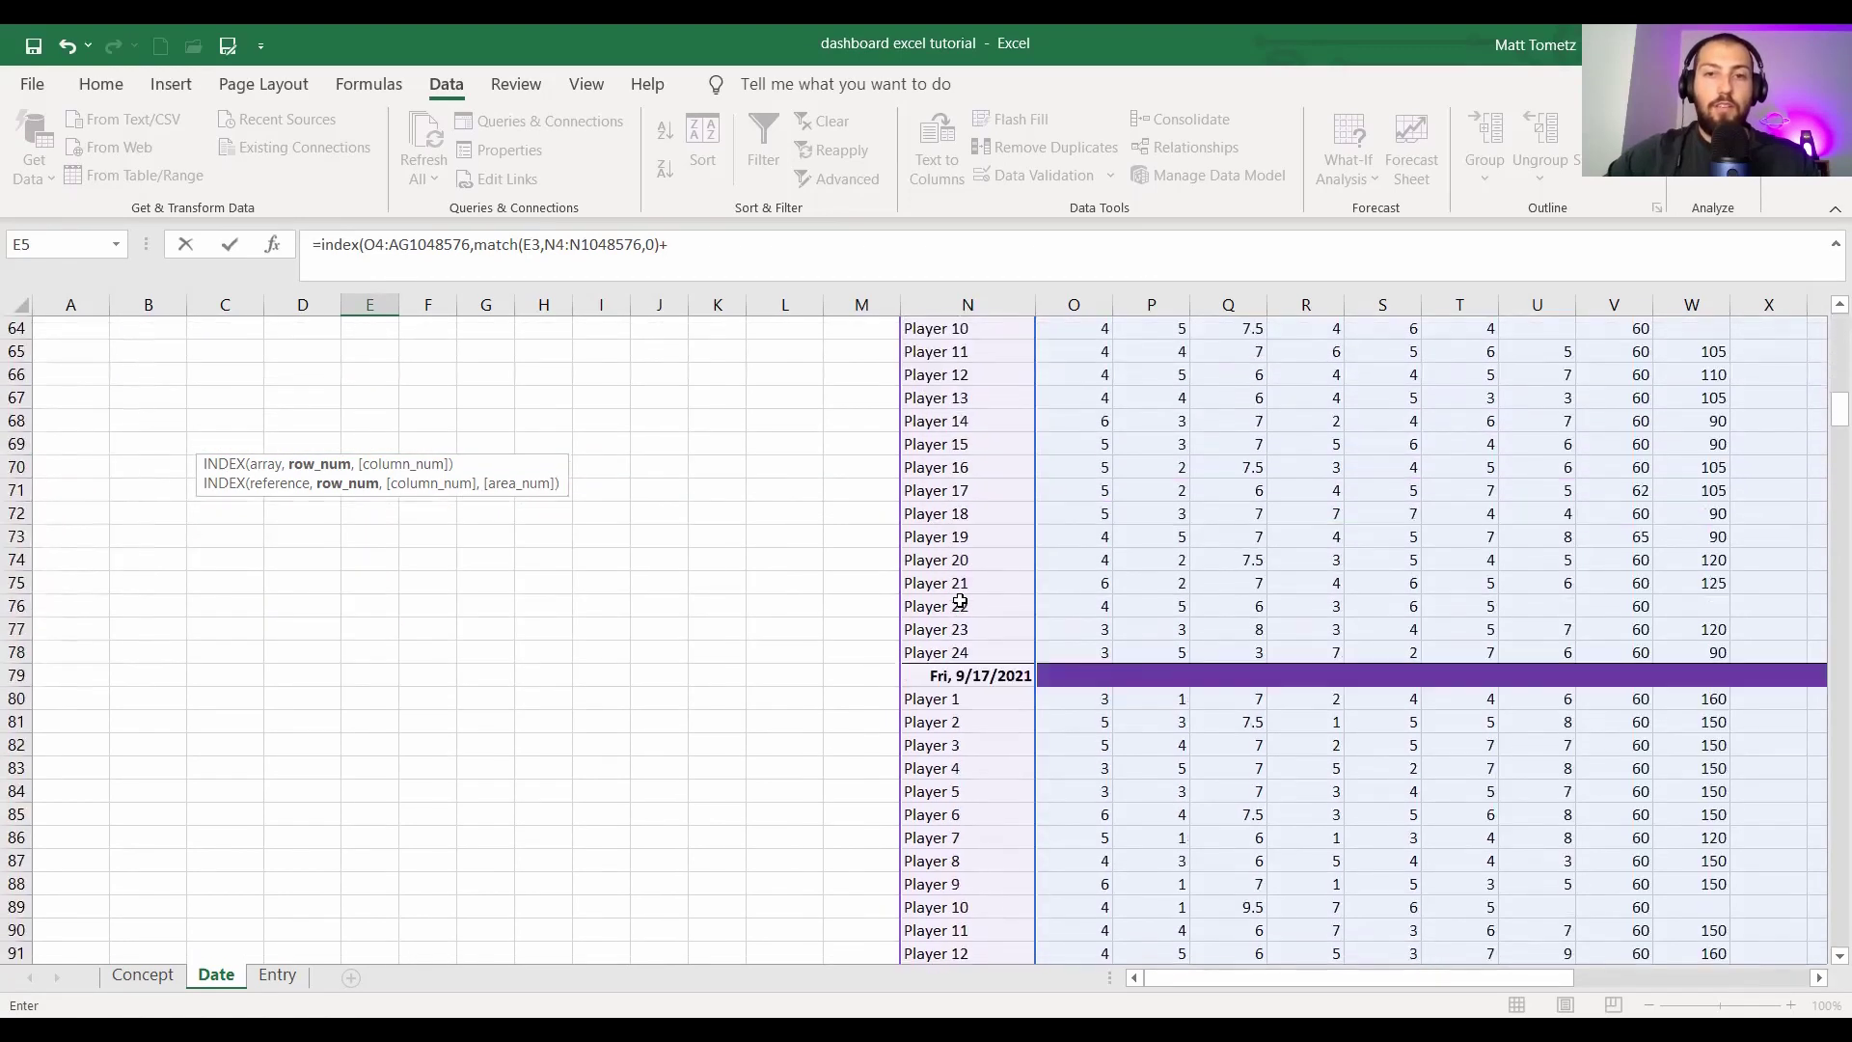
scroll(961, 602, down, 10)
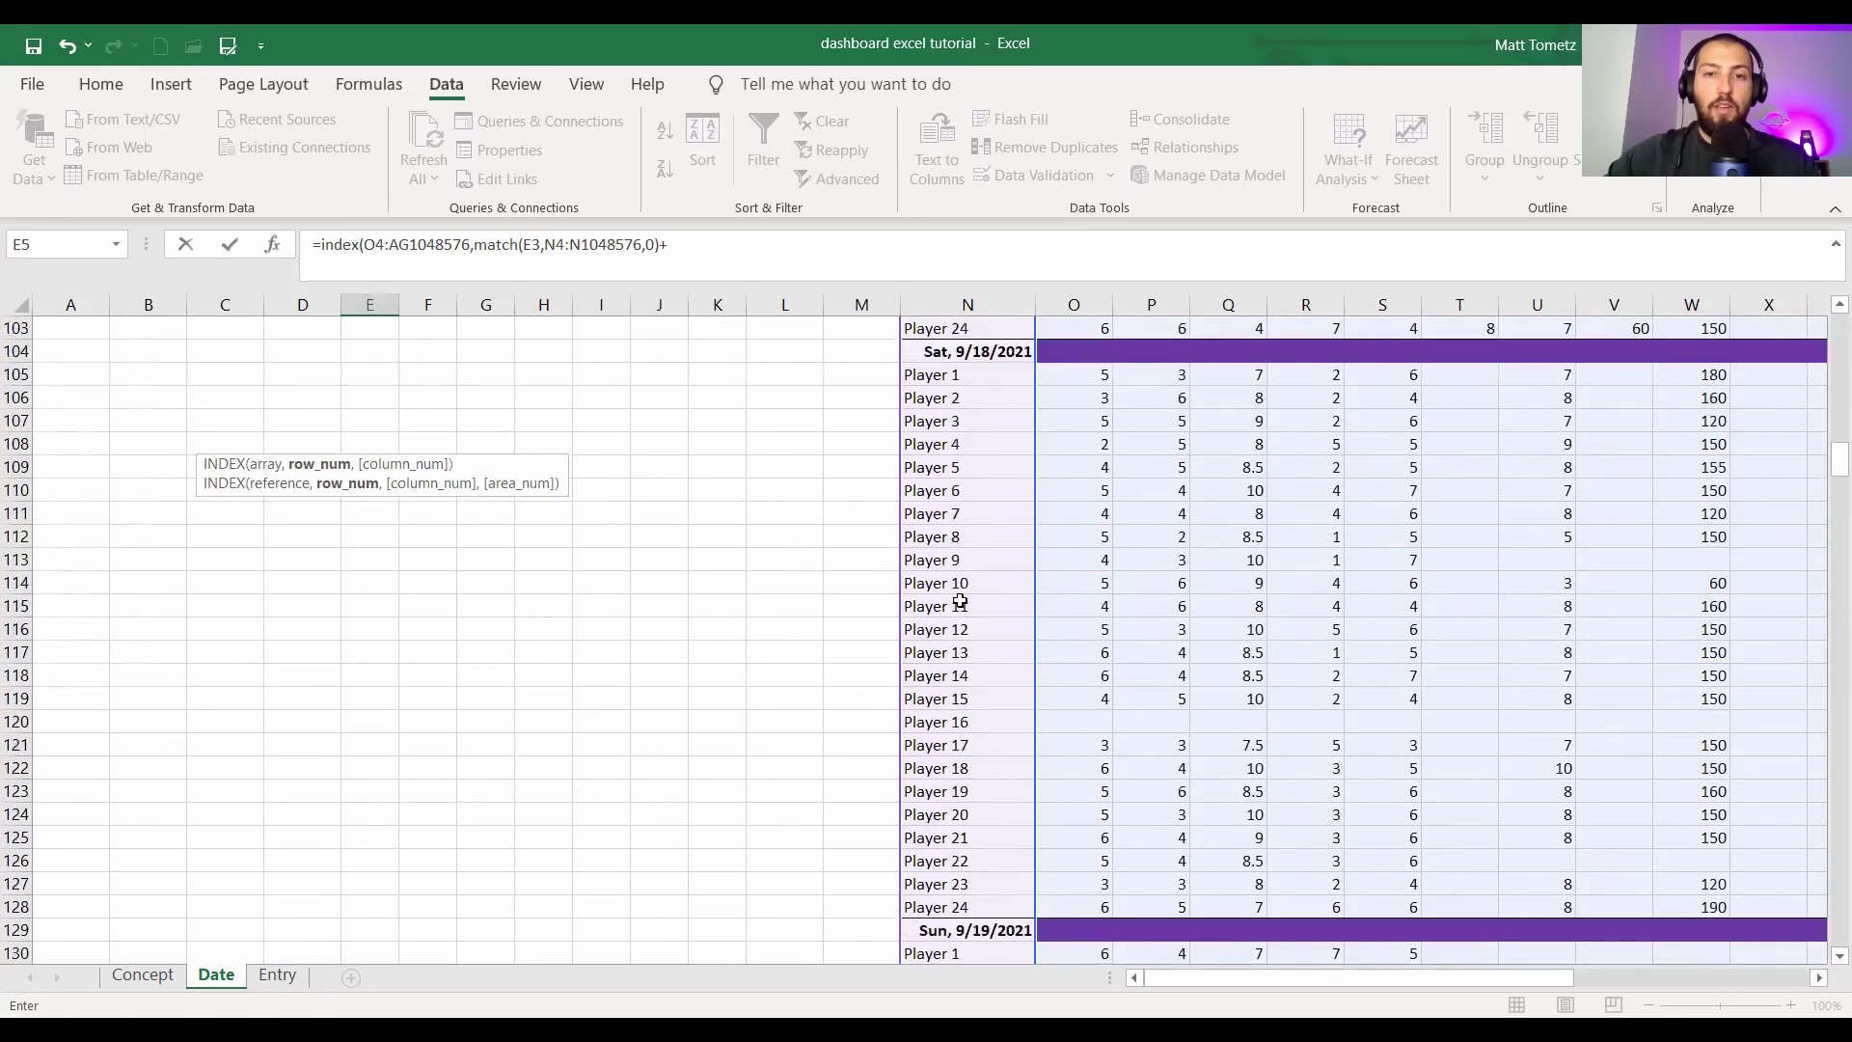
scroll(961, 602, down, 14)
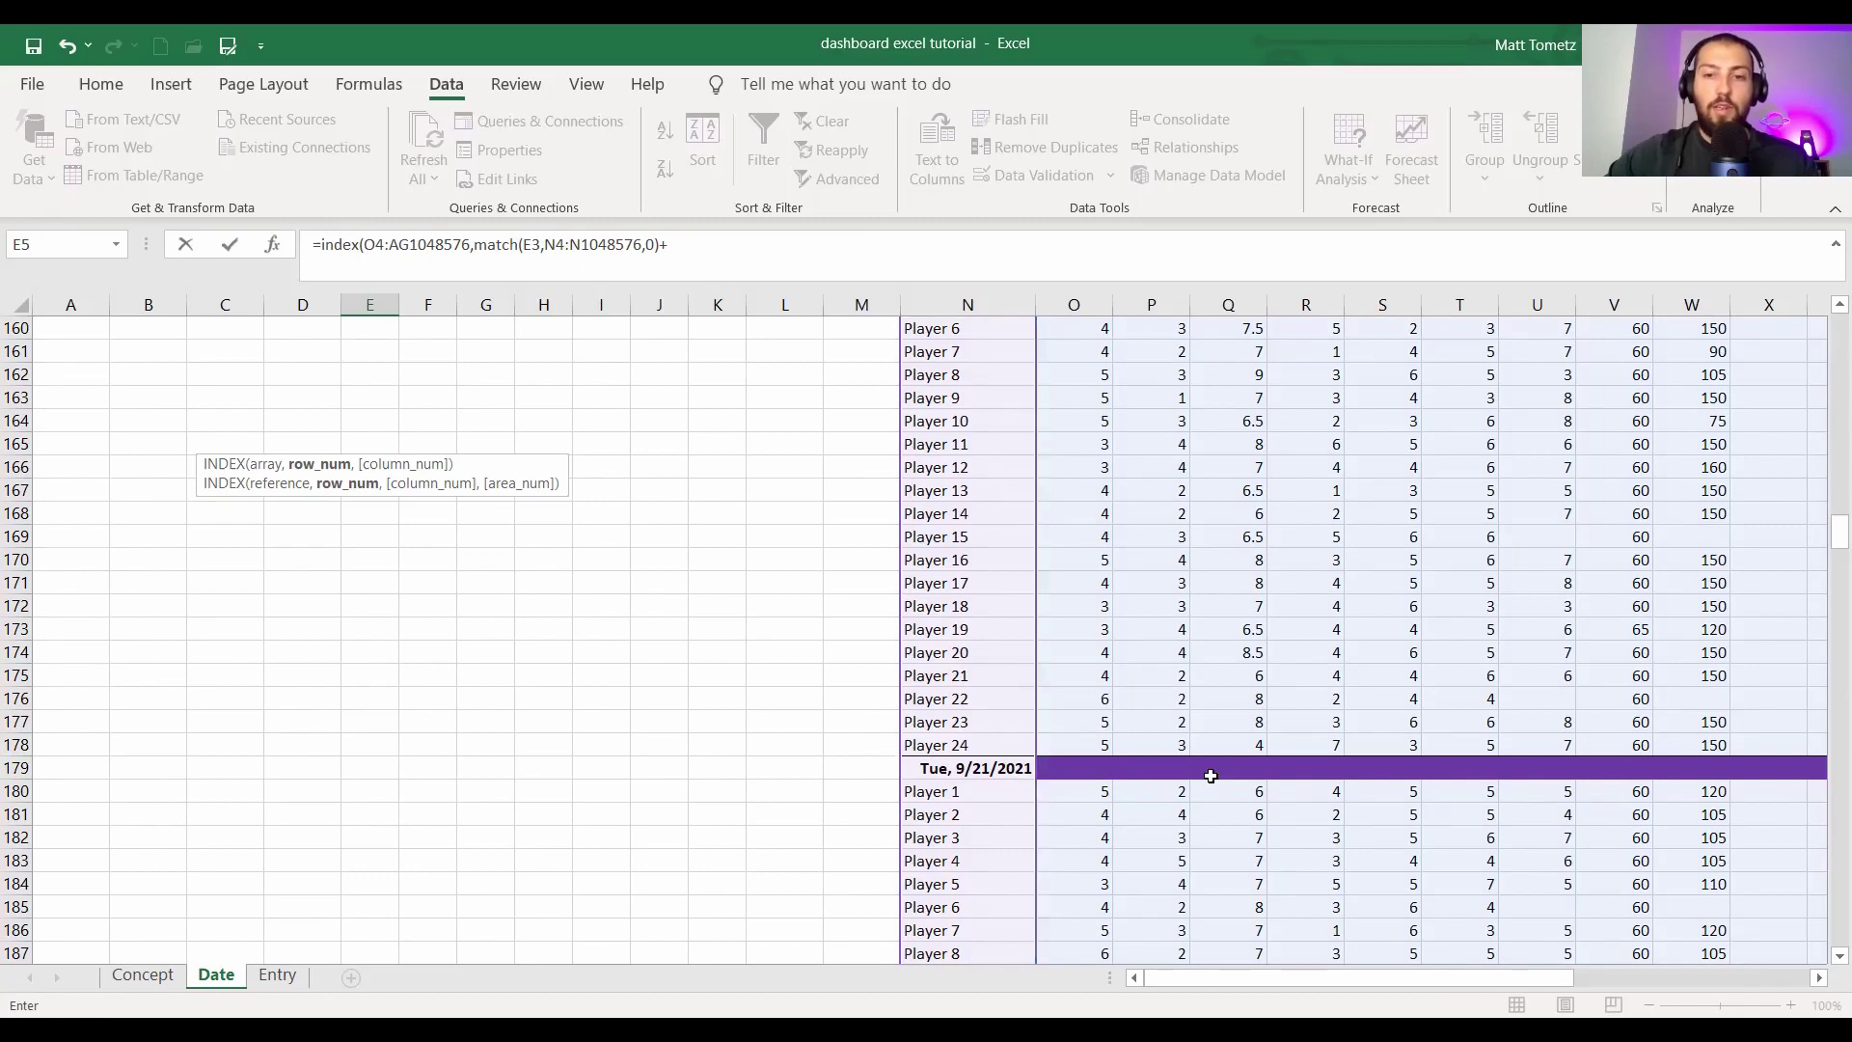
scroll(644, 559, up, 20)
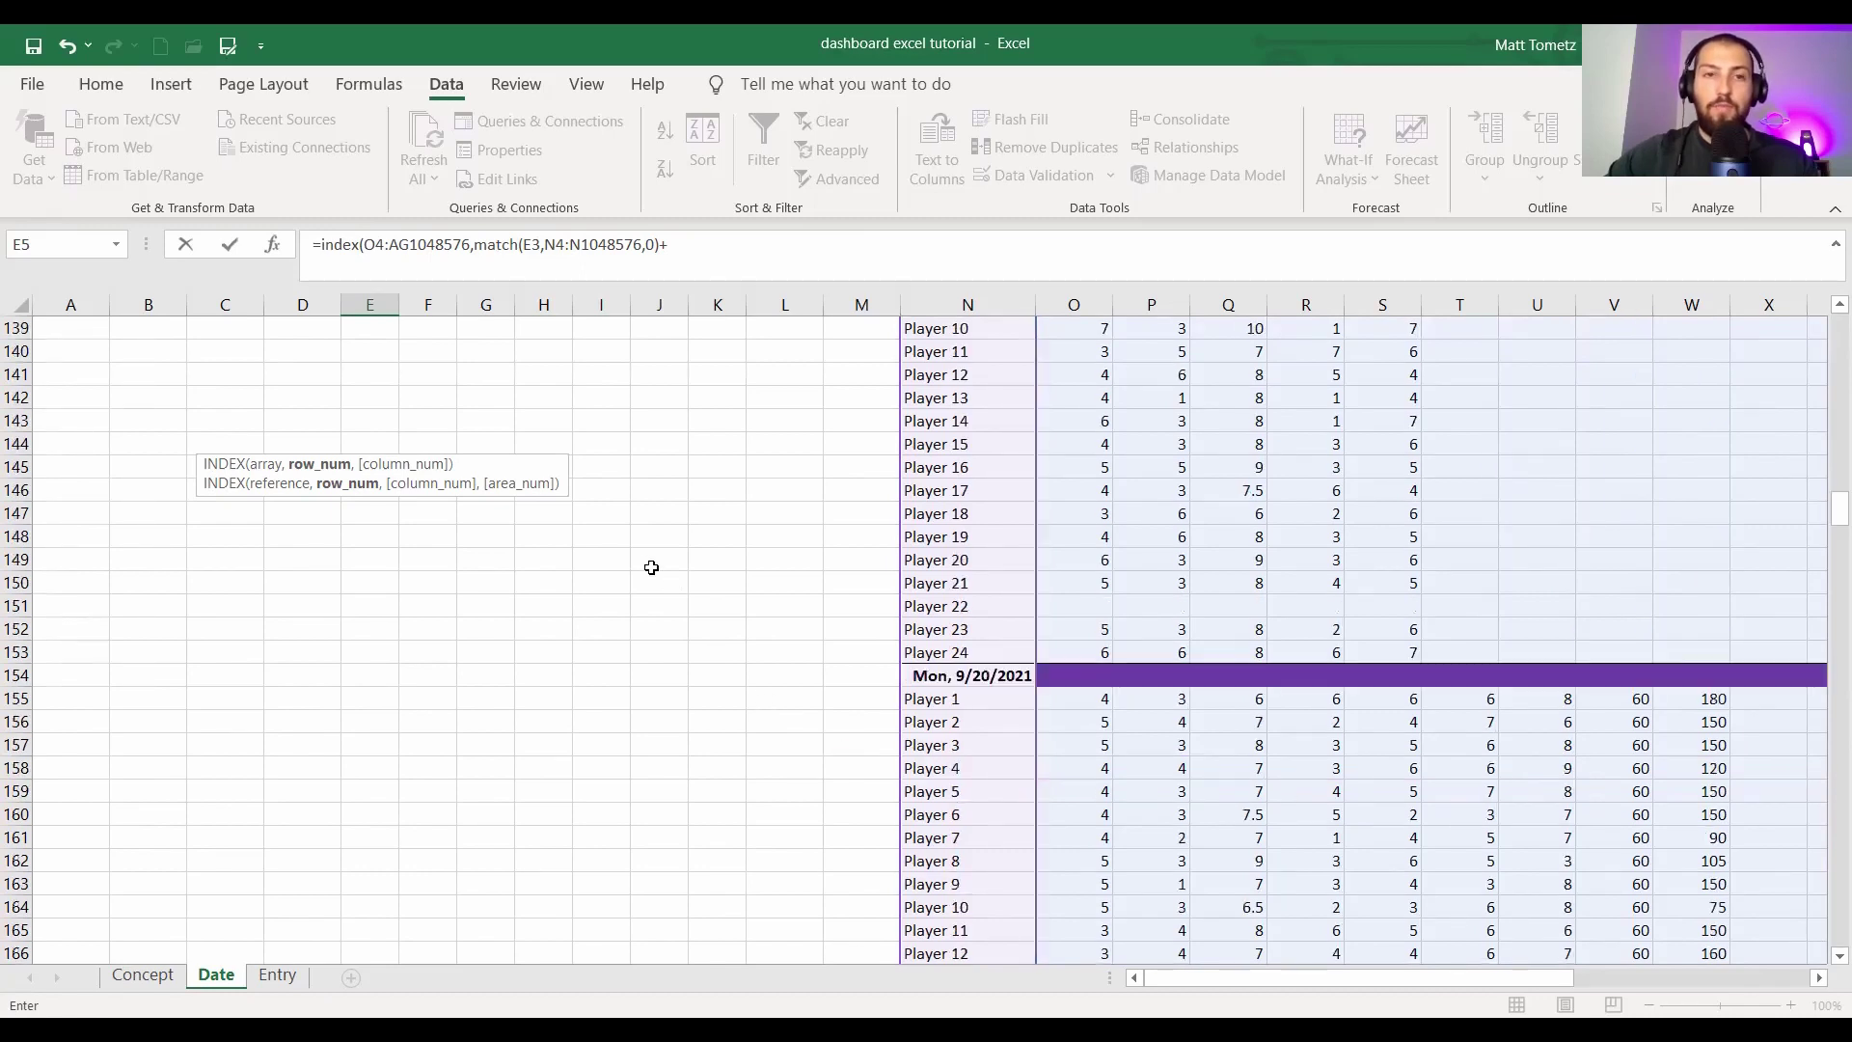
scroll(641, 549, up, 20)
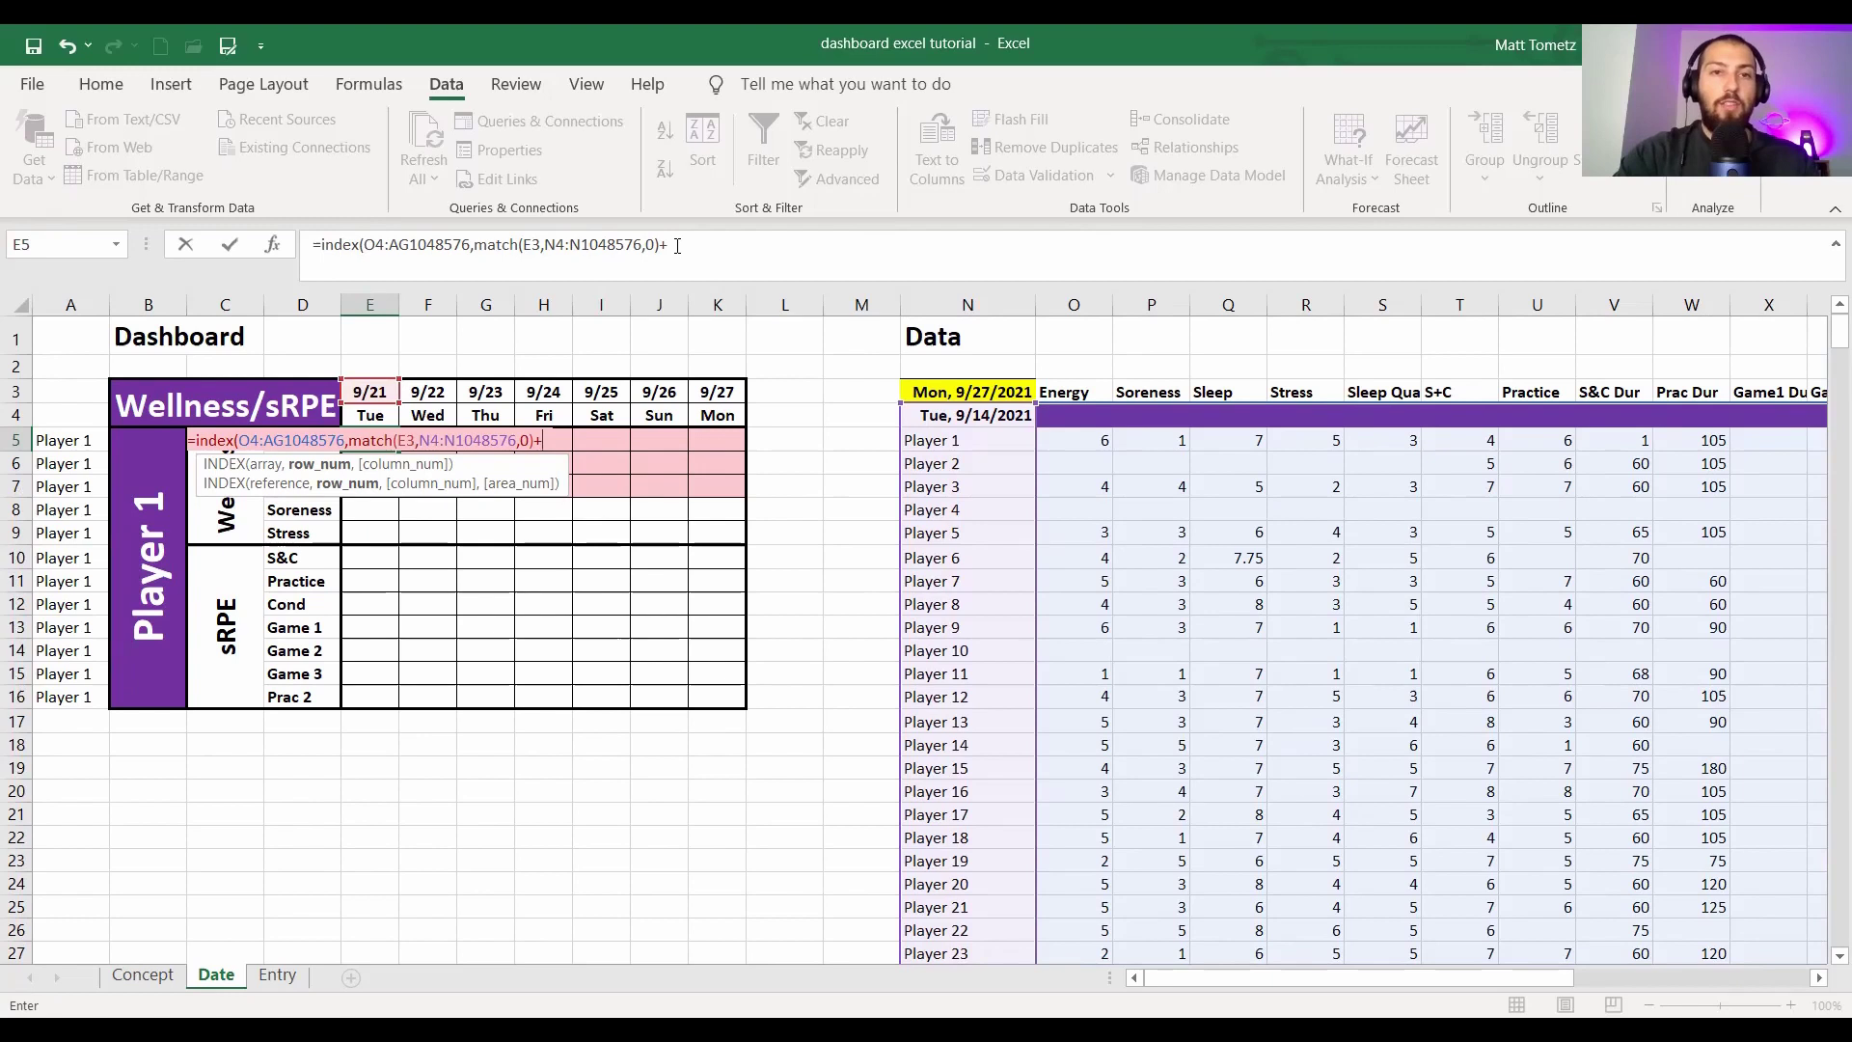
text(match()
click(44, 440)
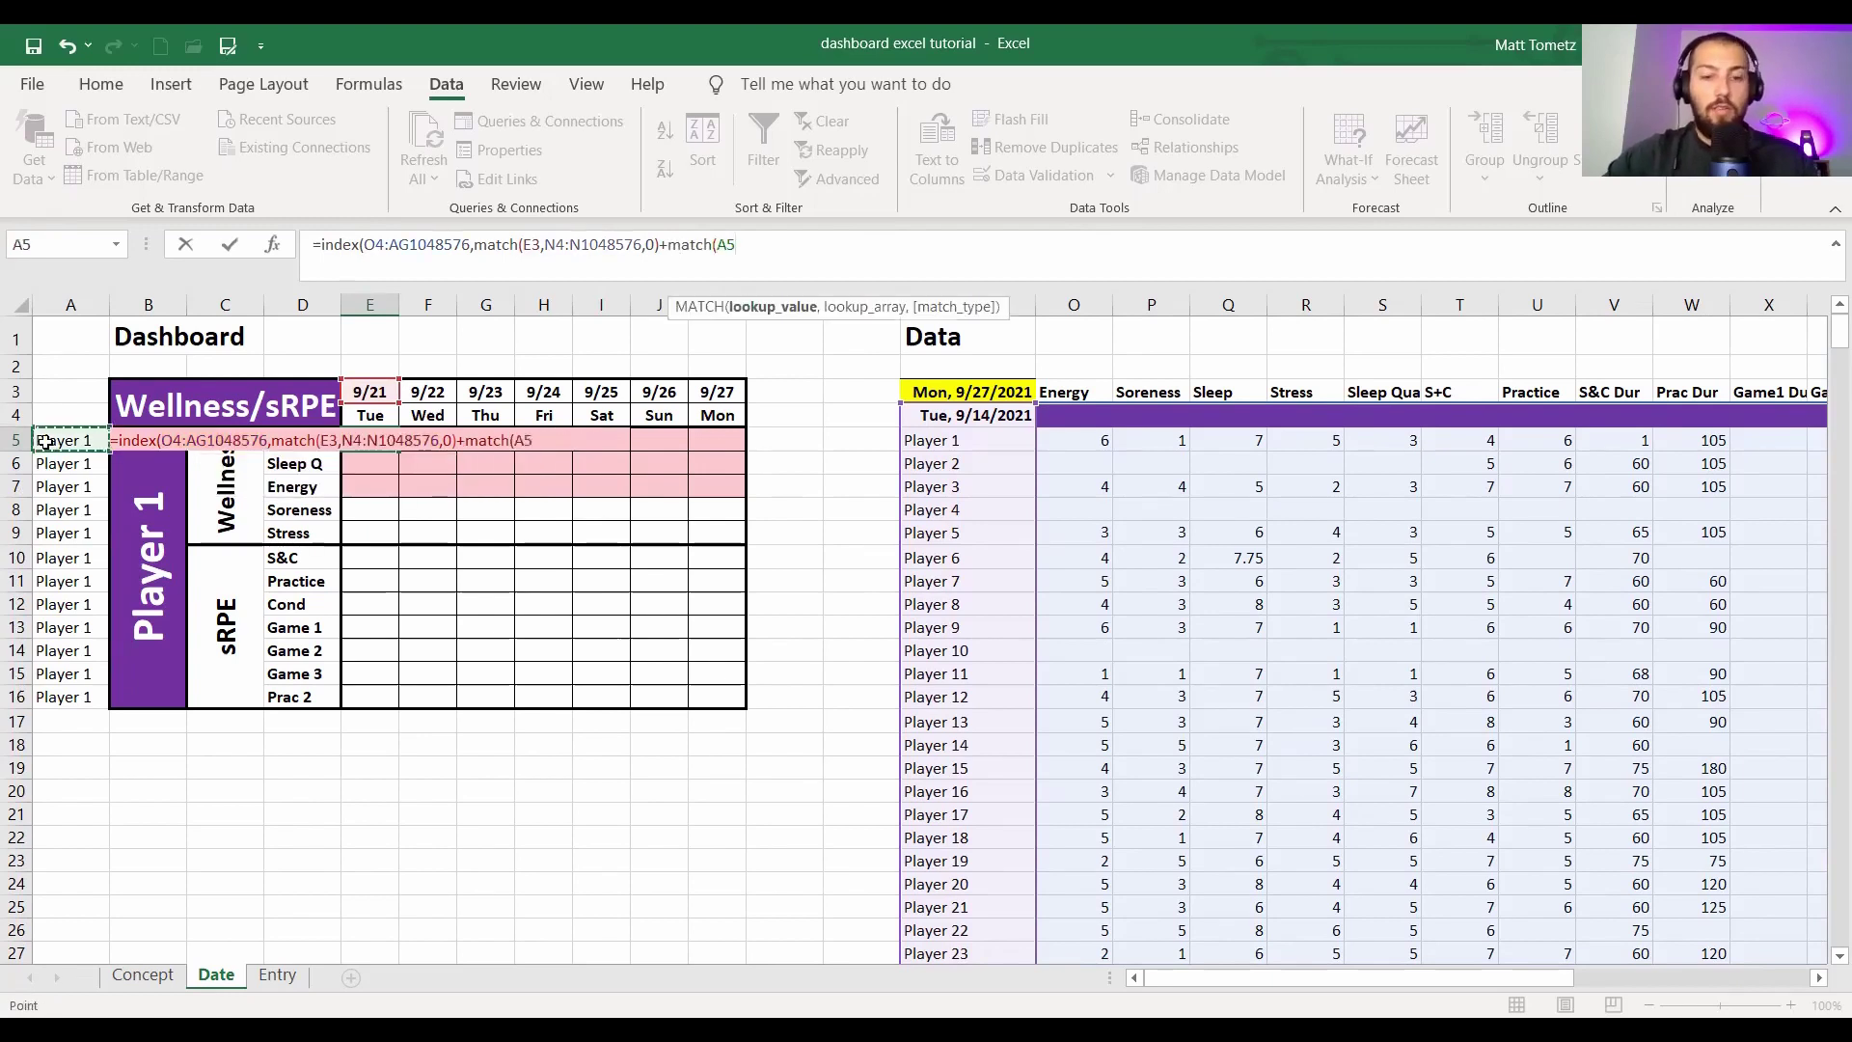
text(,)
scroll(954, 353, down, 1)
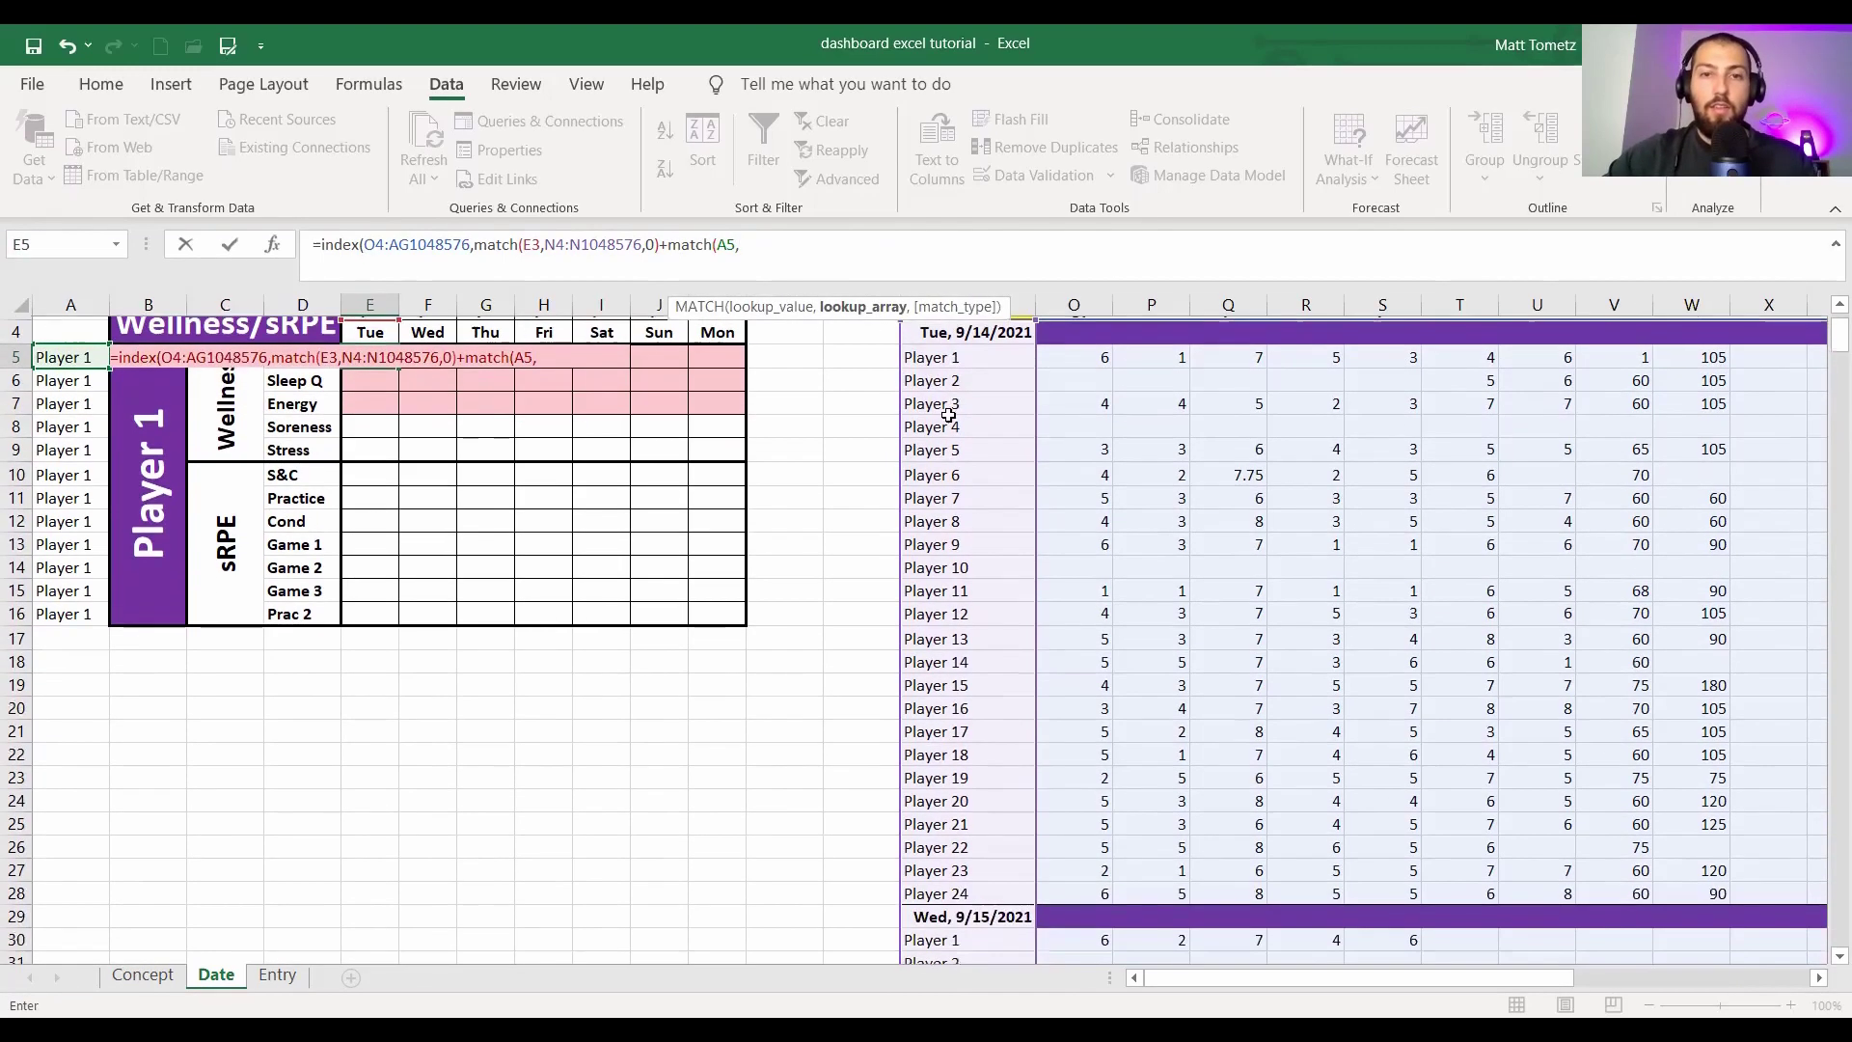
drag(954, 353, 962, 888)
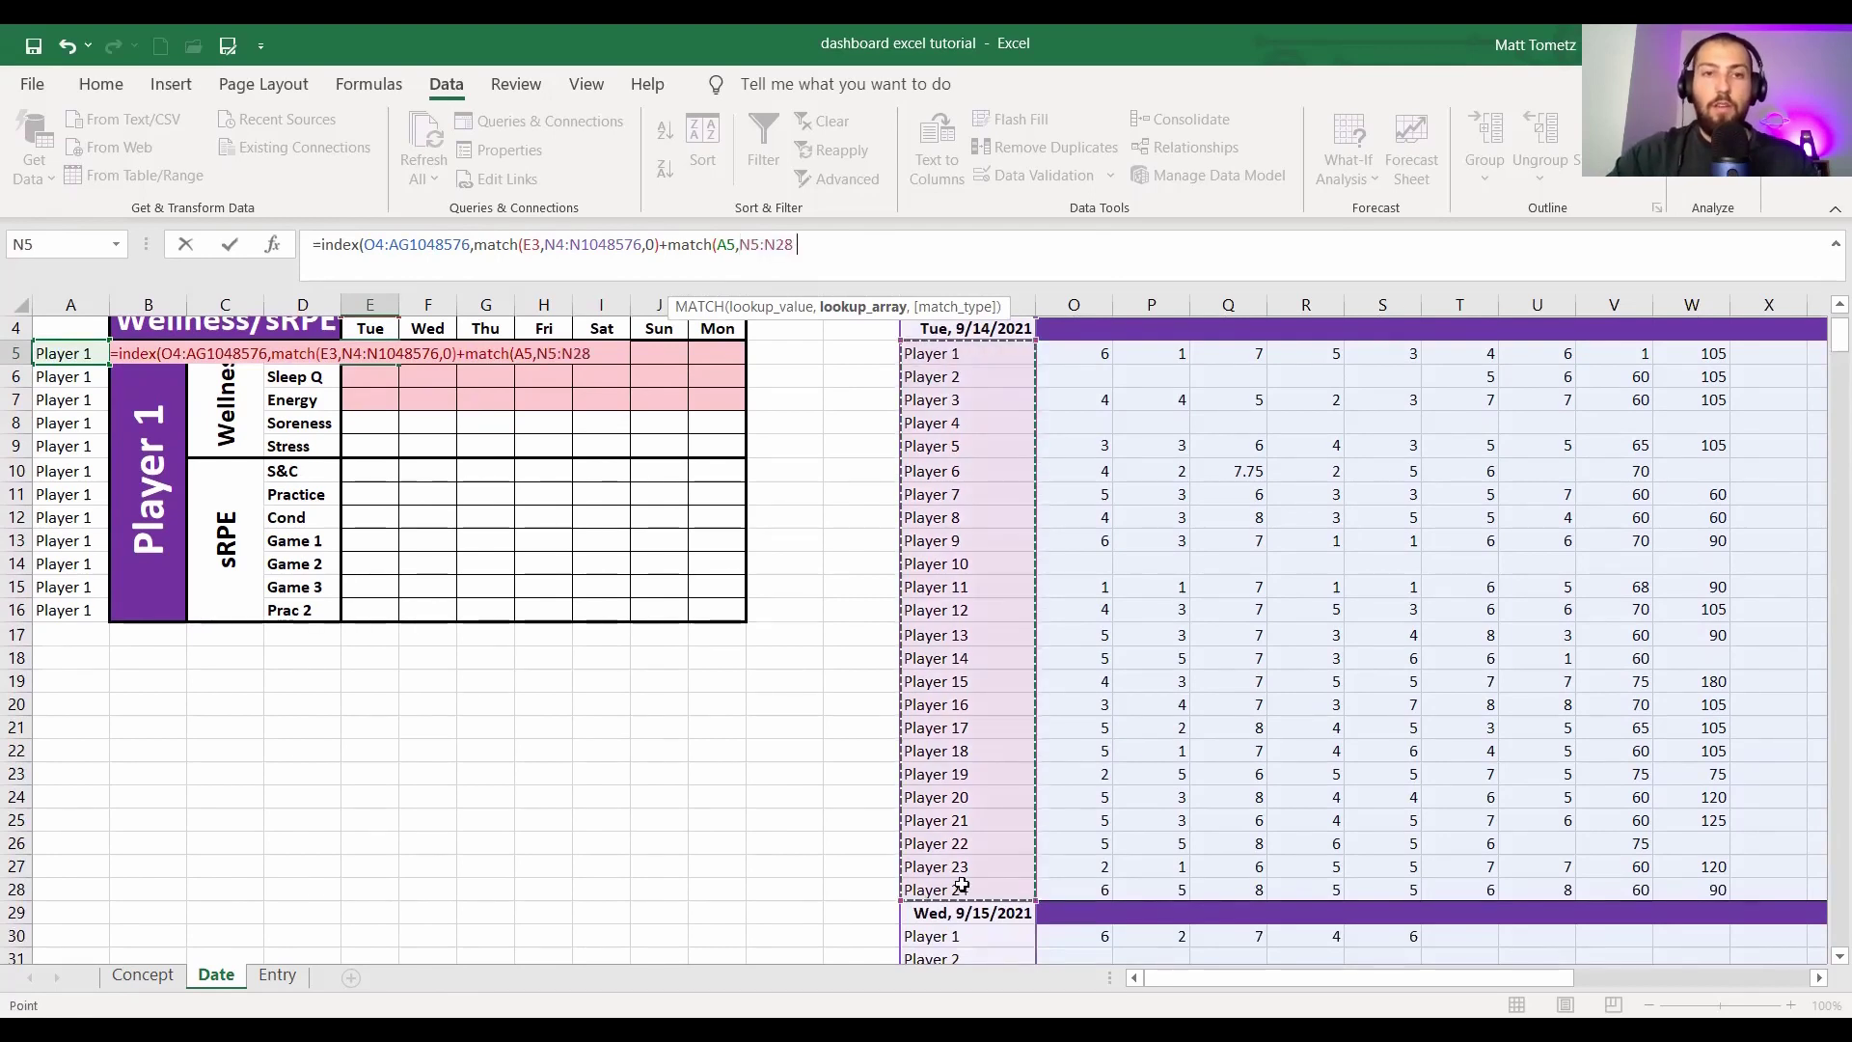
text(,0))
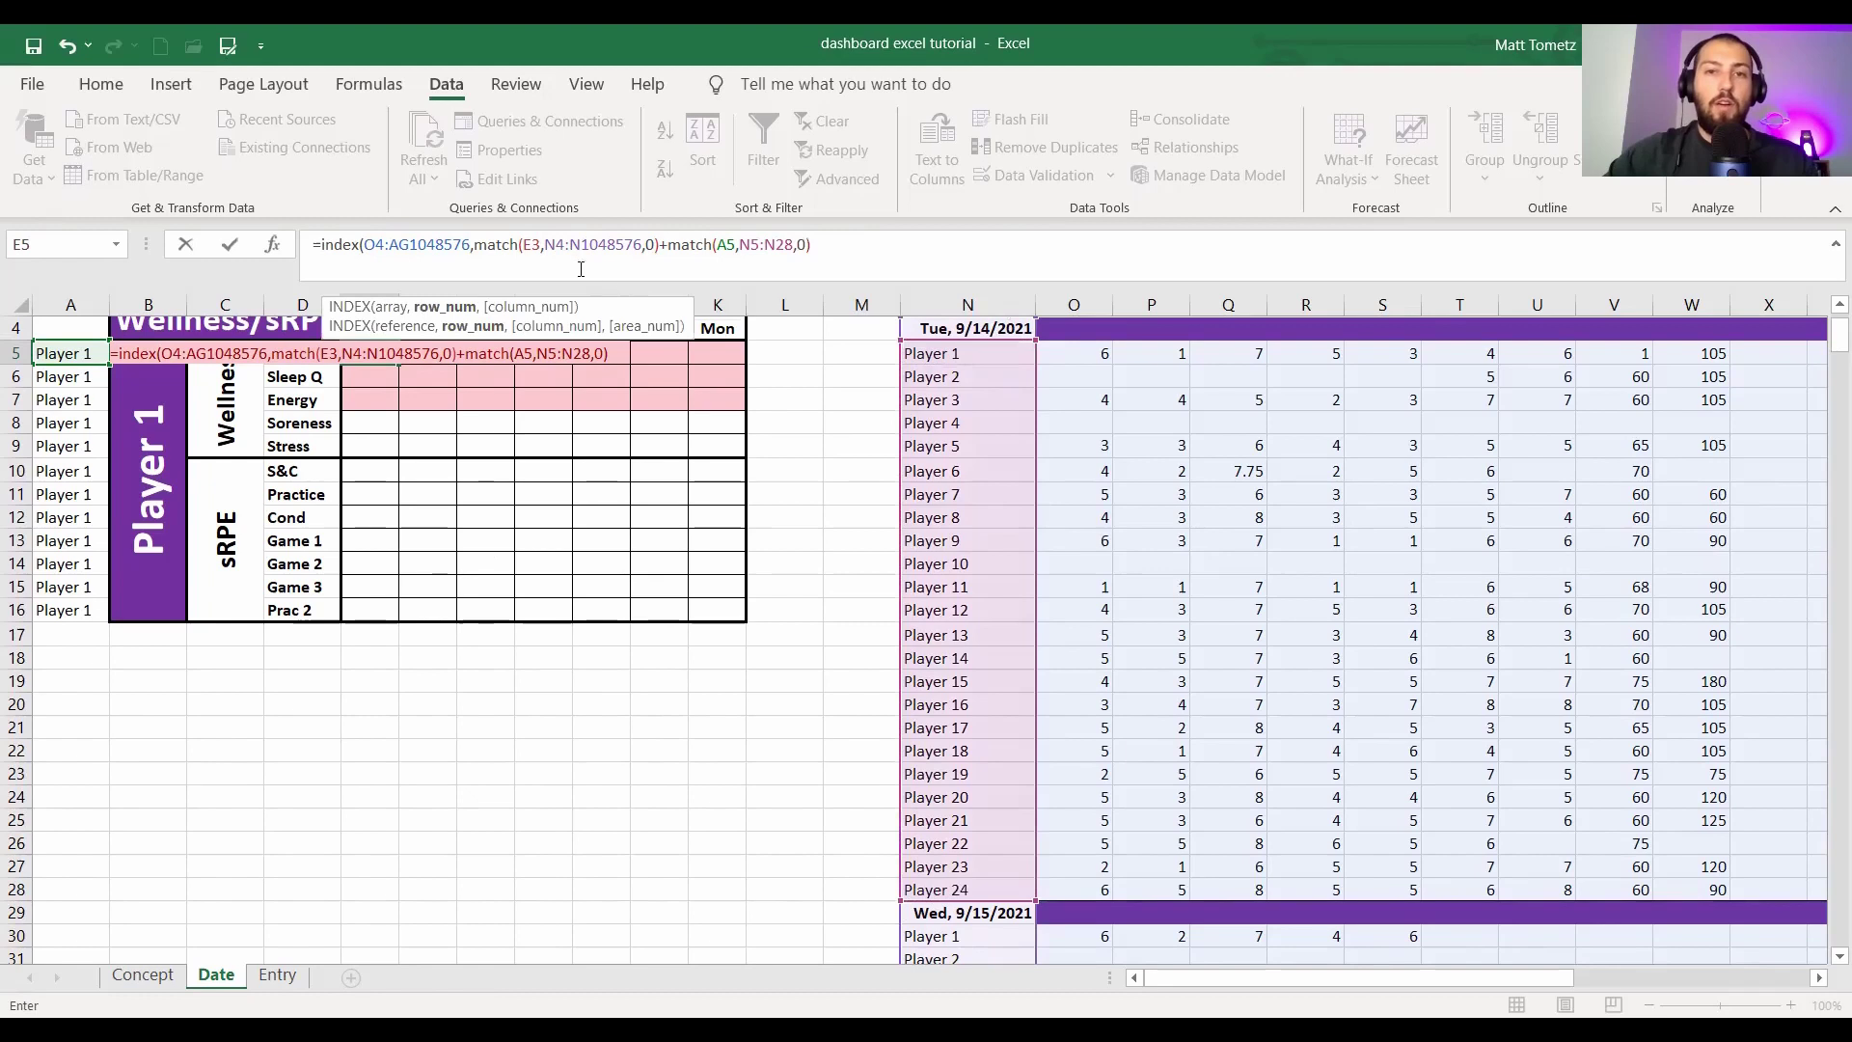
scroll(981, 363, up, 1)
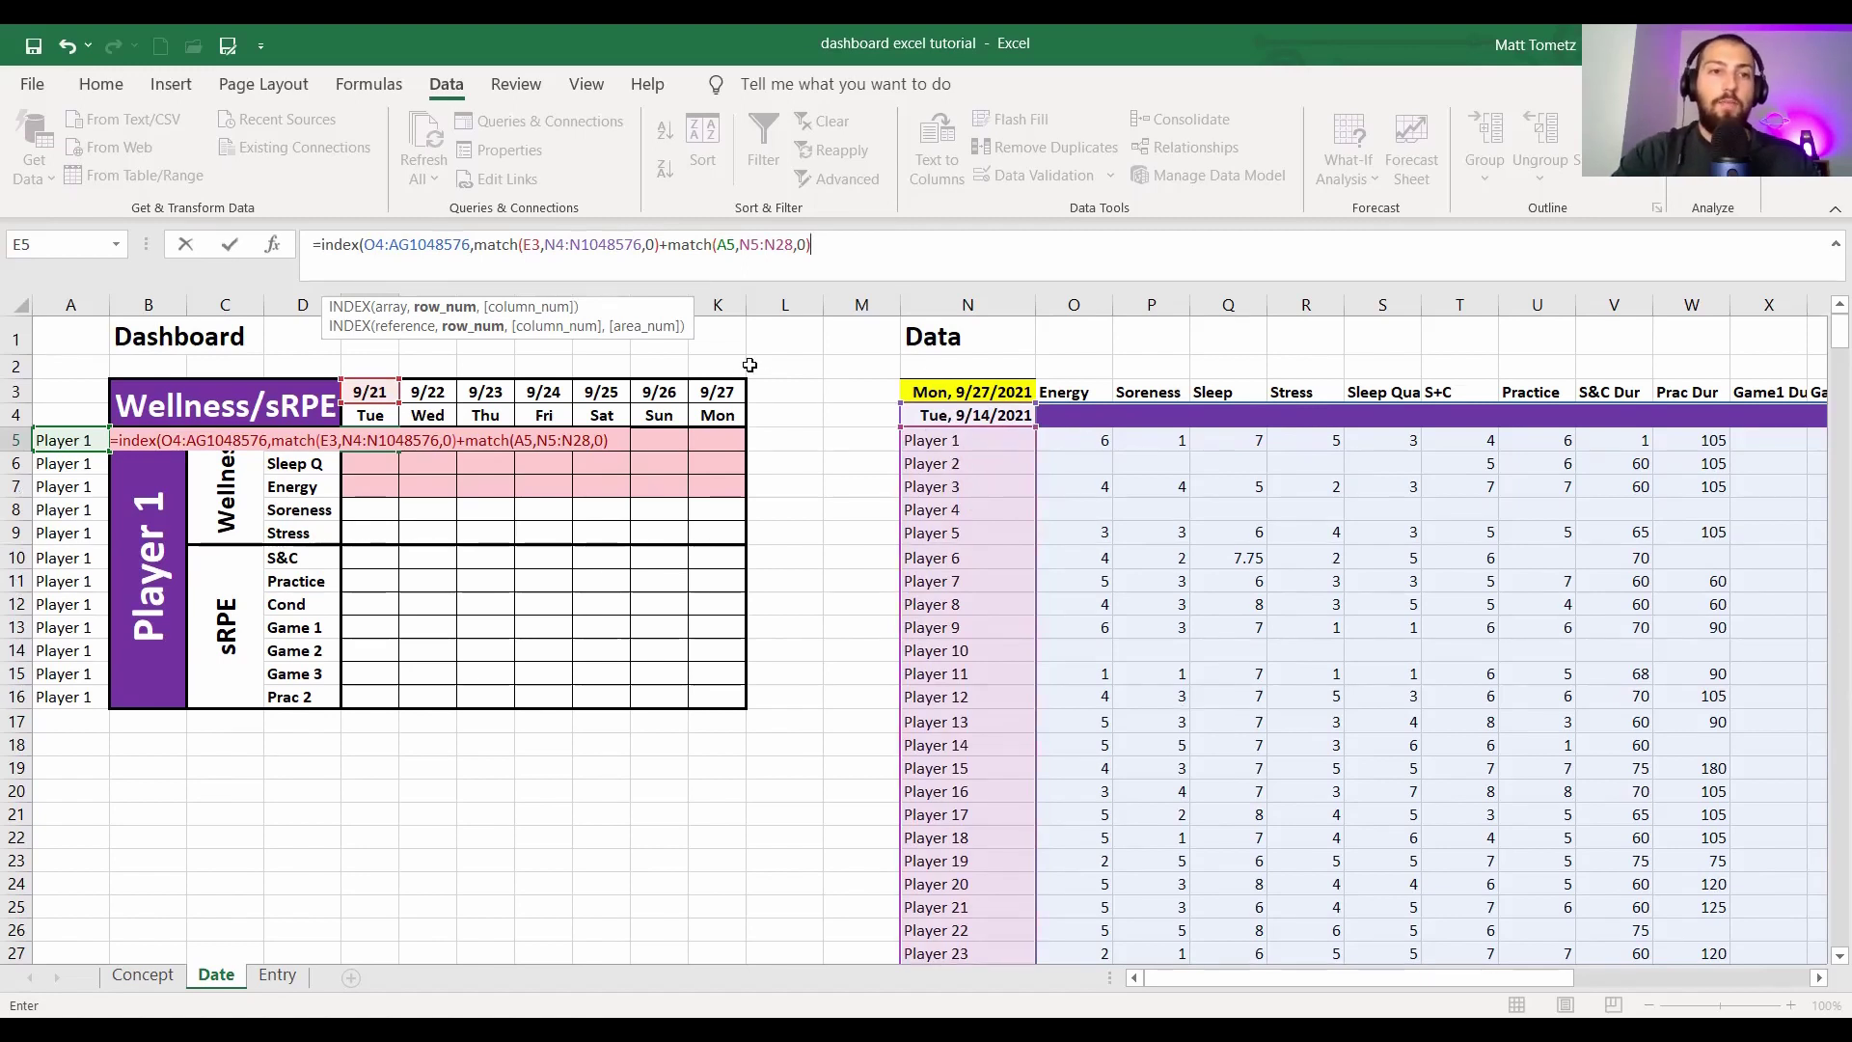
- Begin the column argument of the E5 formula with a MATCH that looks up the metric label in D5
text(,)
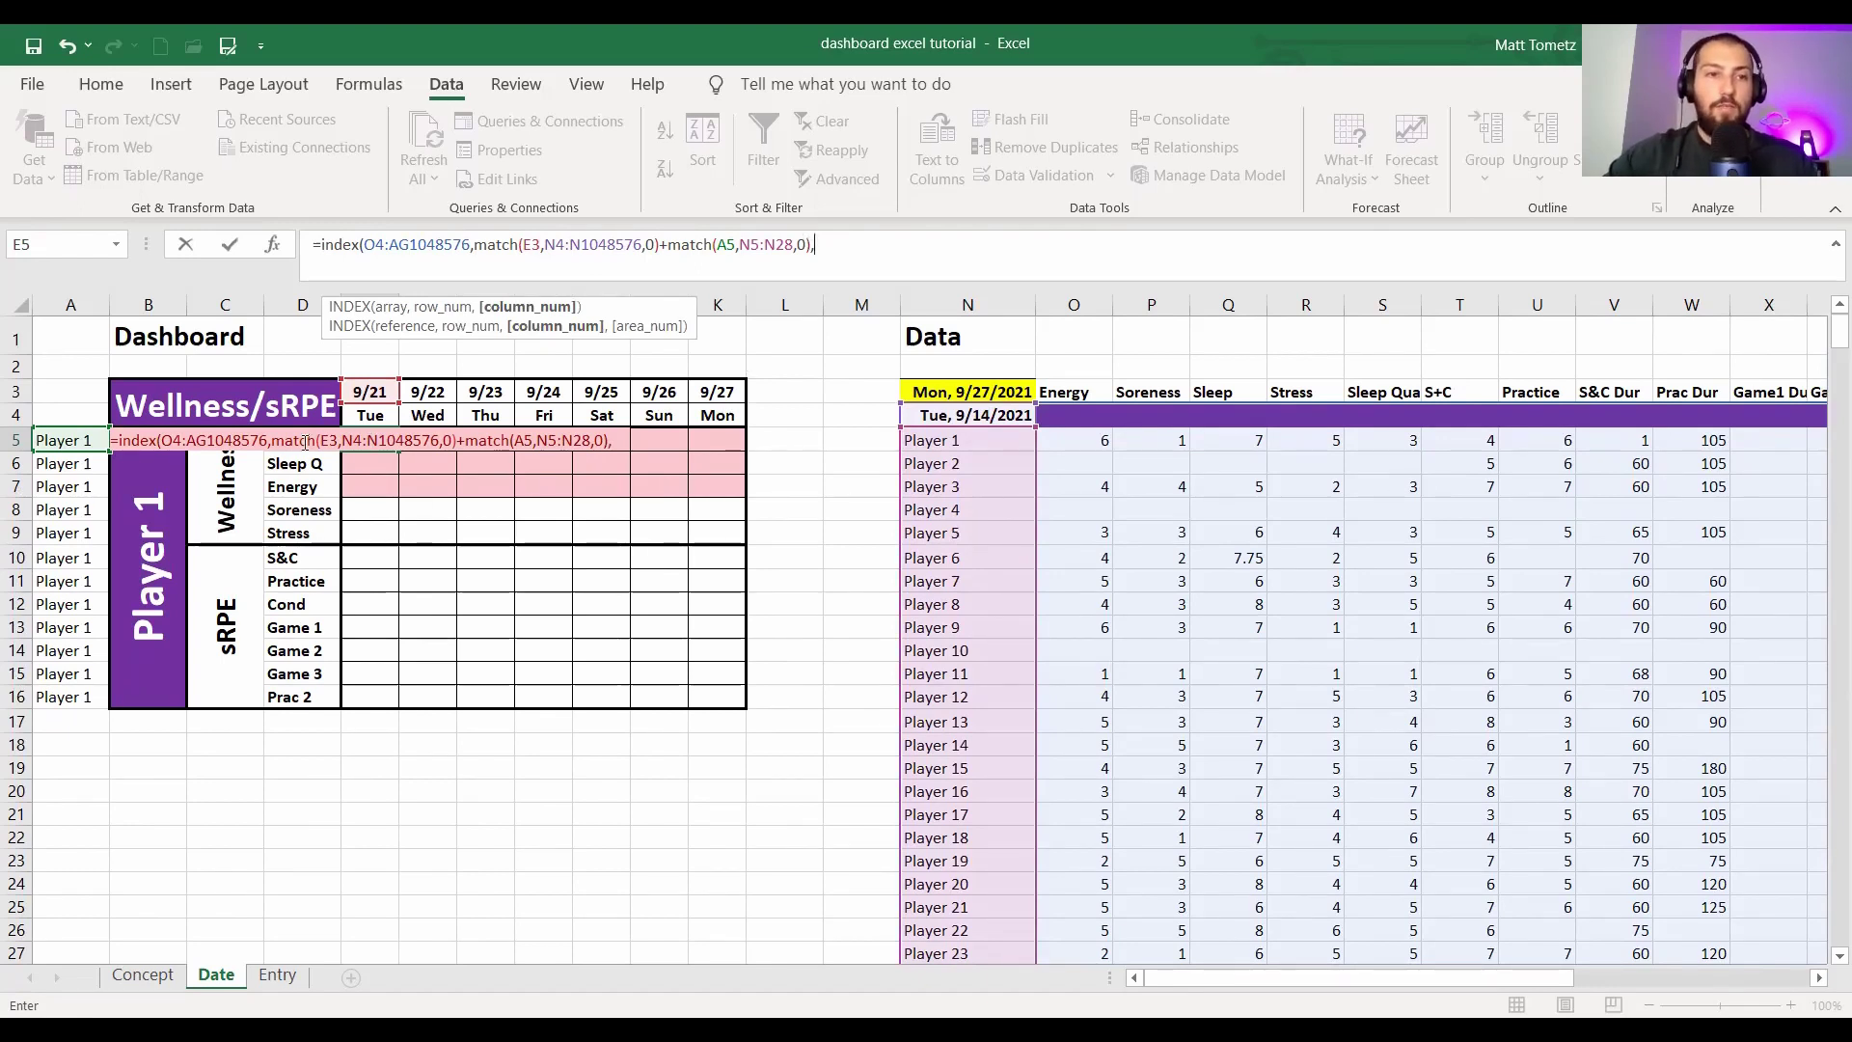
text(match()
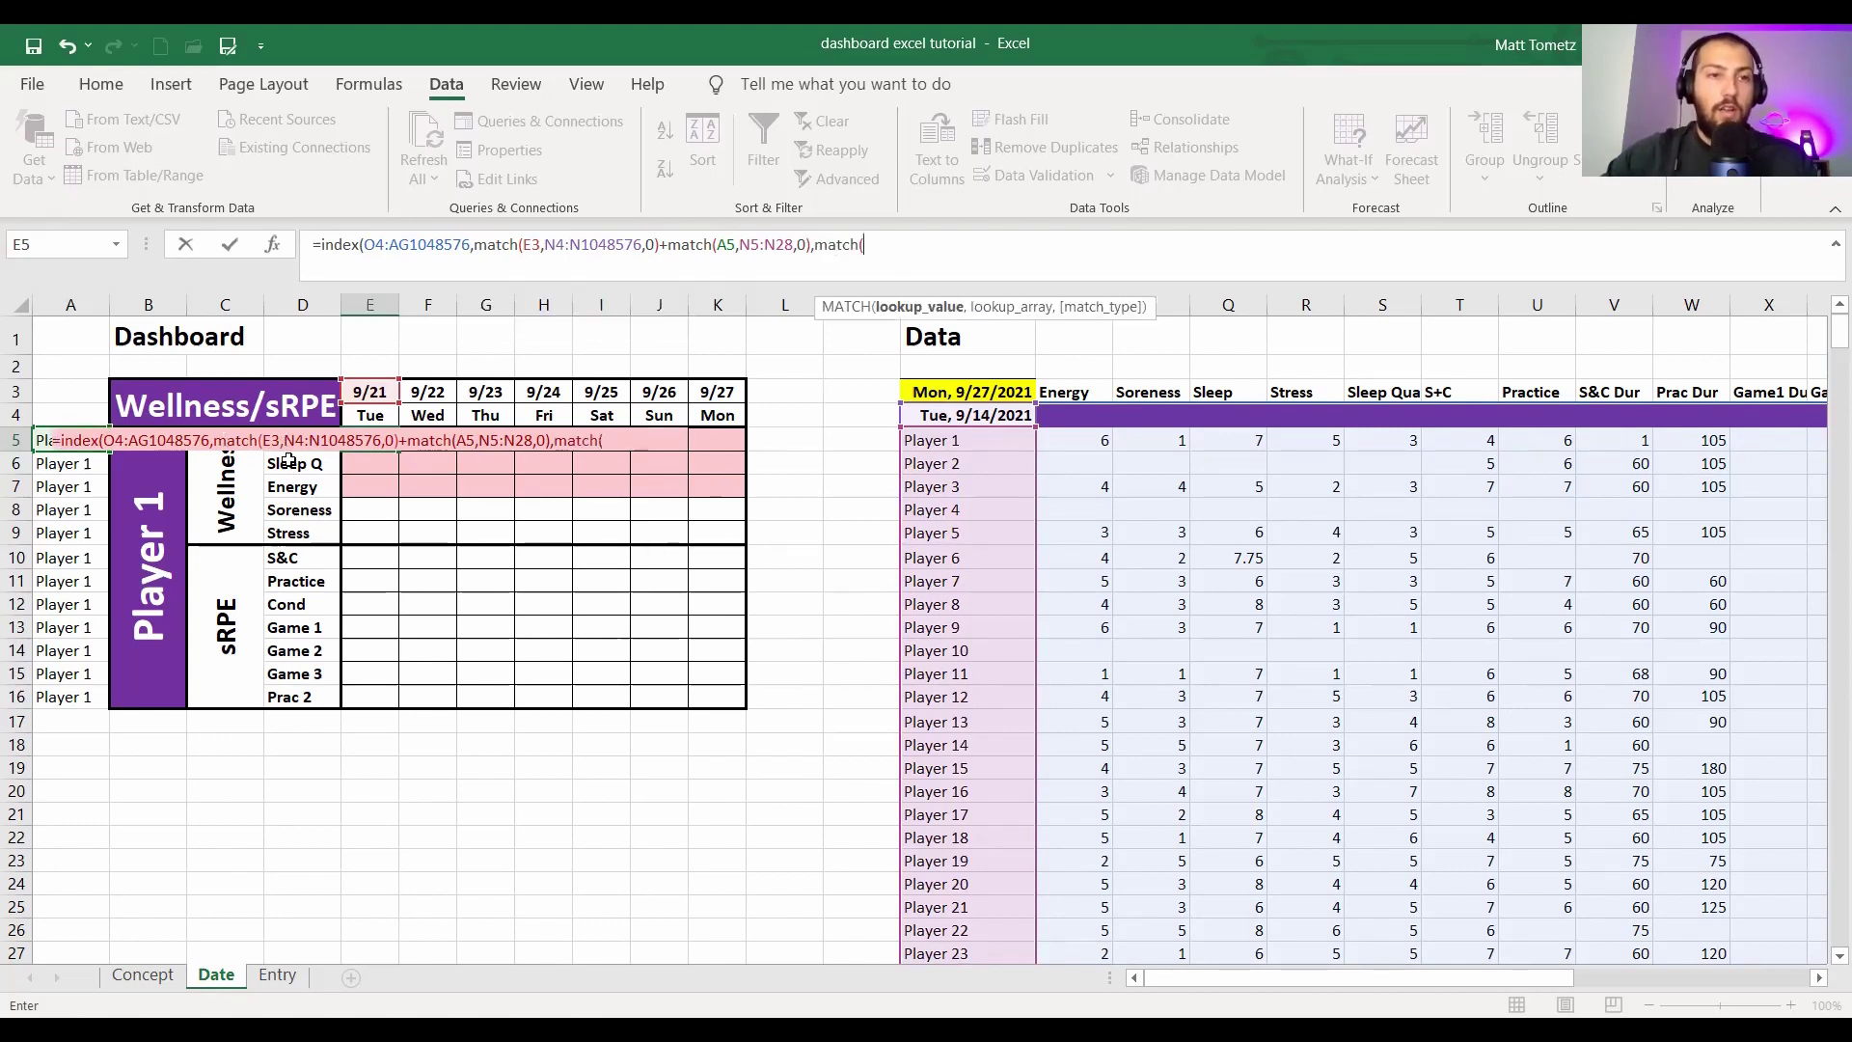
click(293, 454)
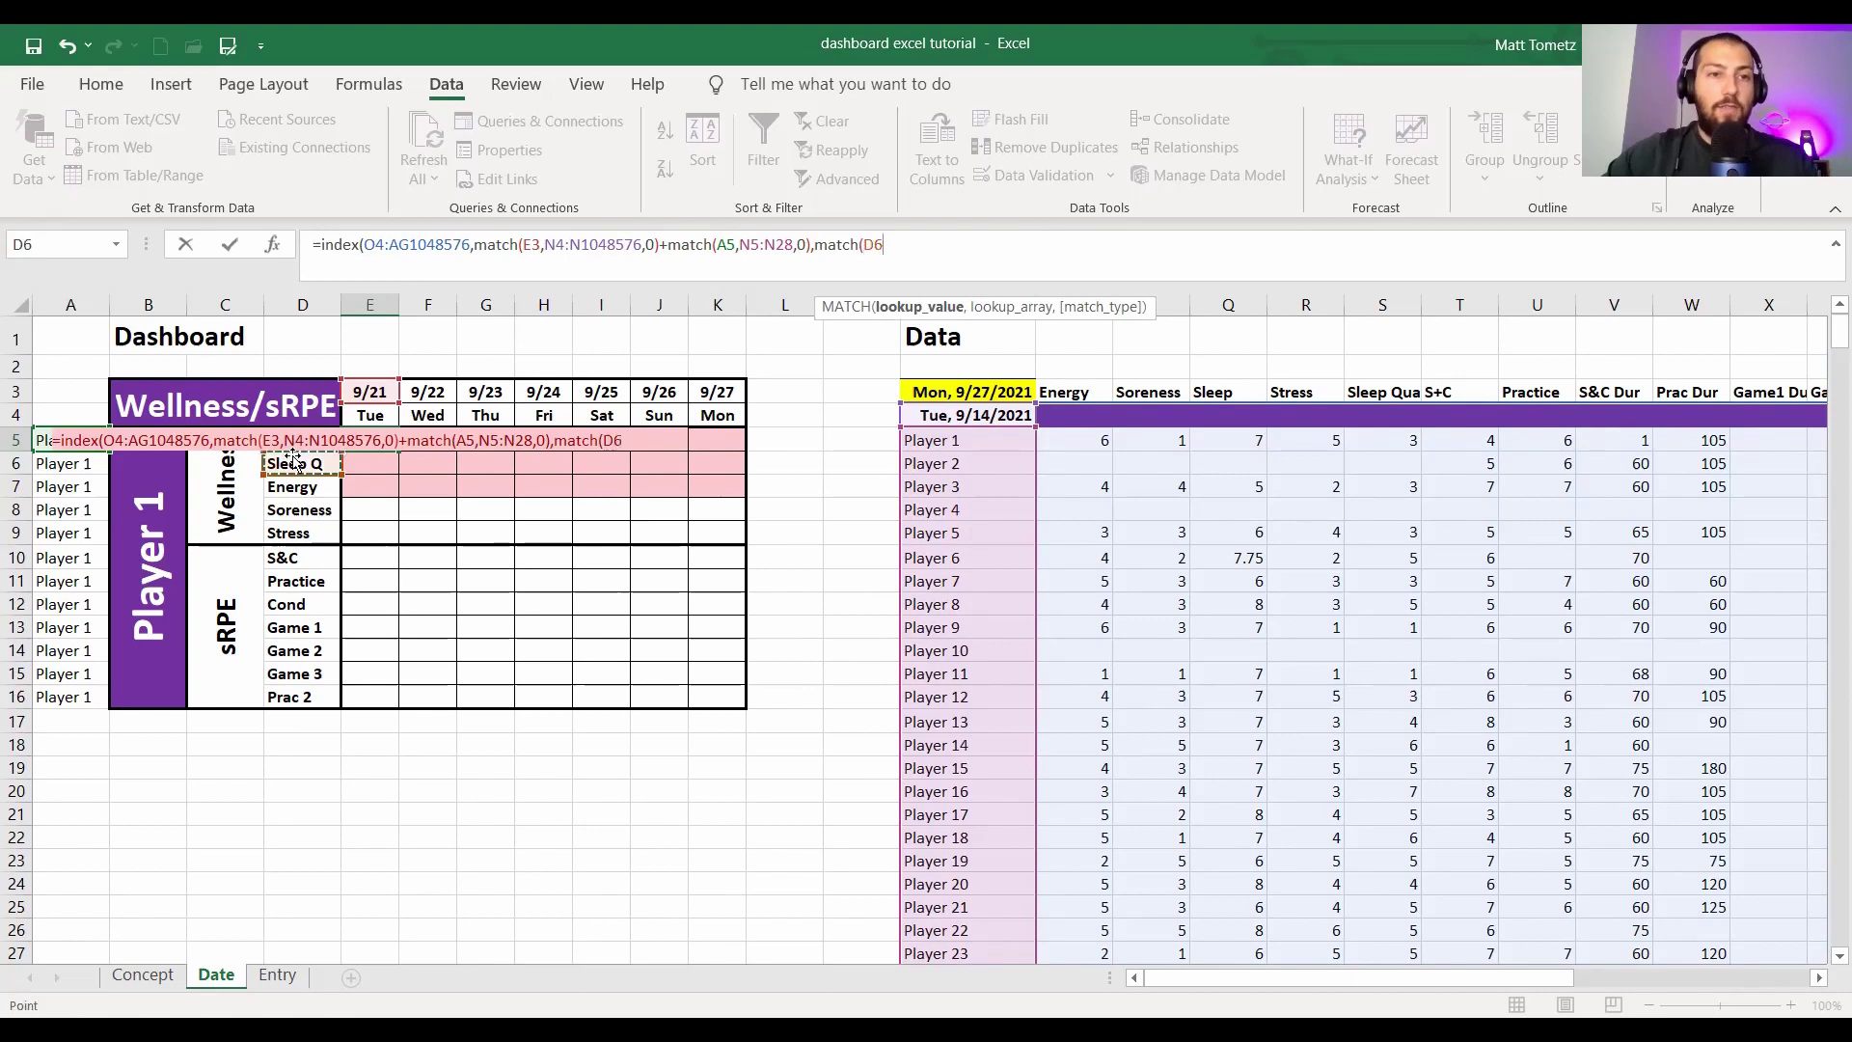
click(303, 450)
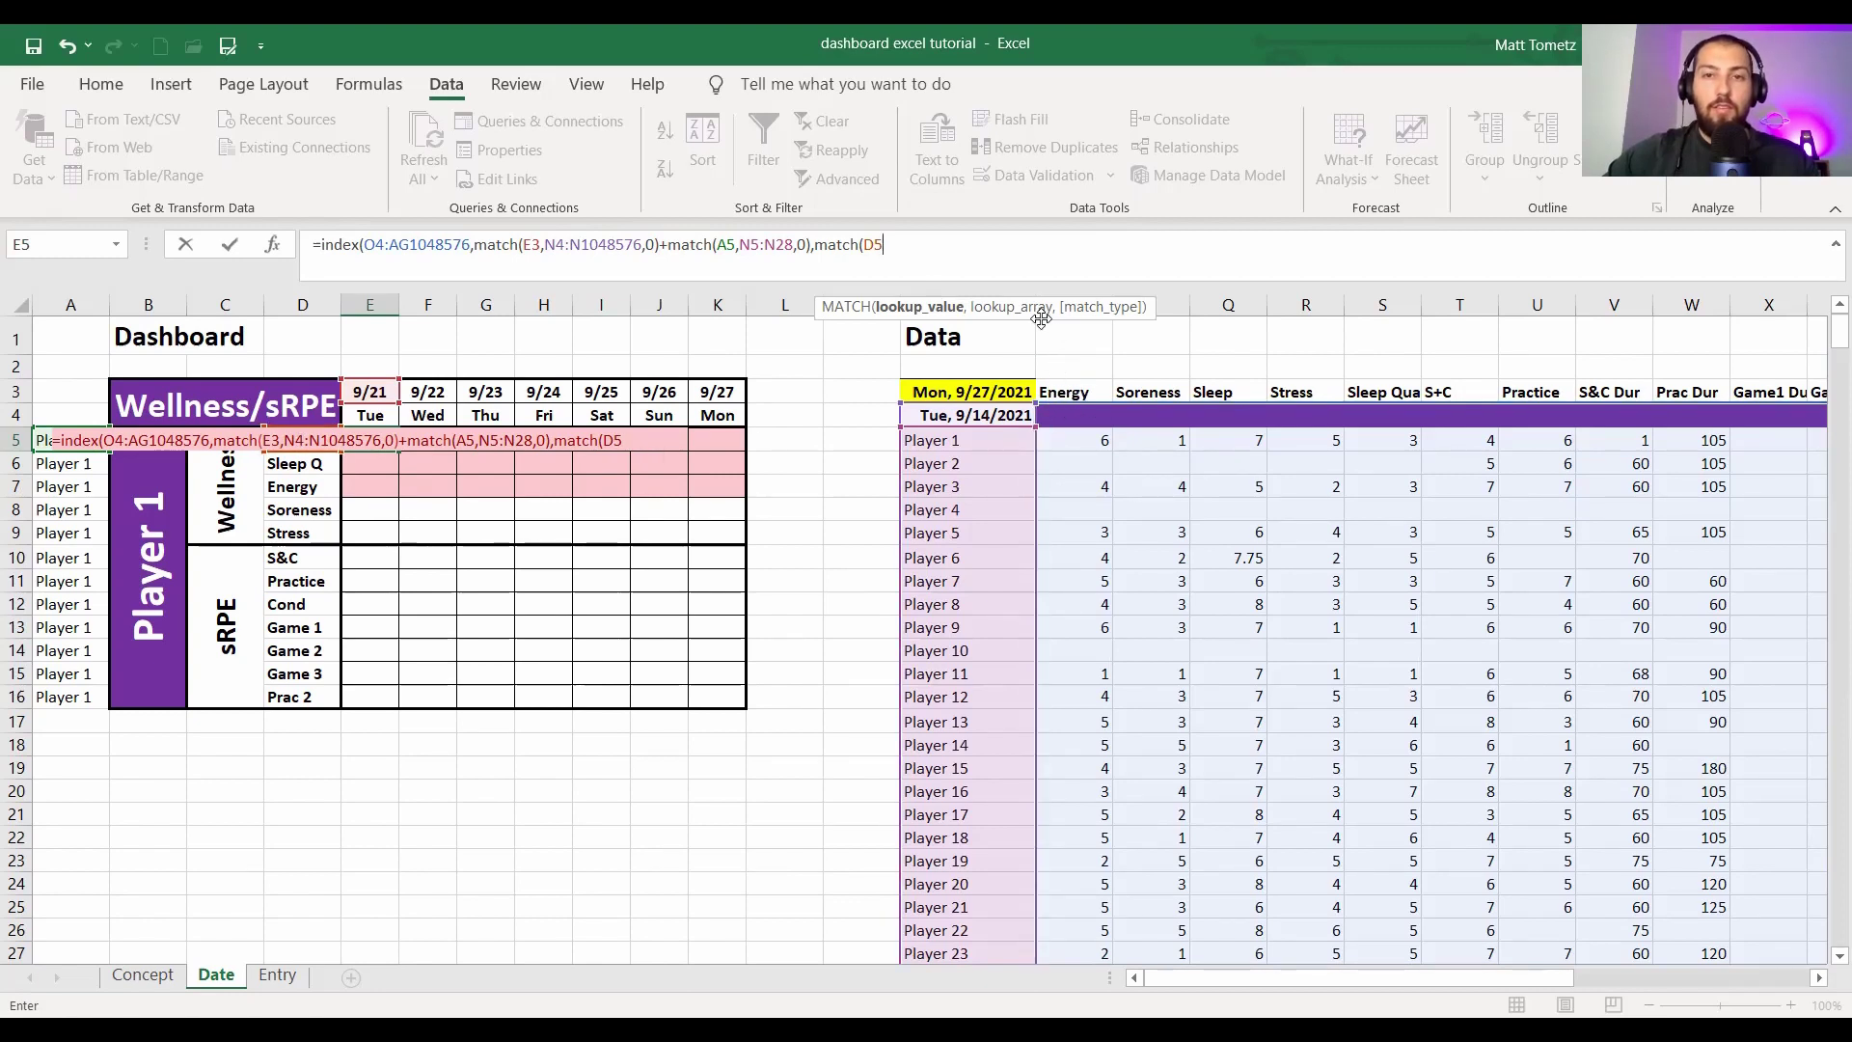
click(1066, 391)
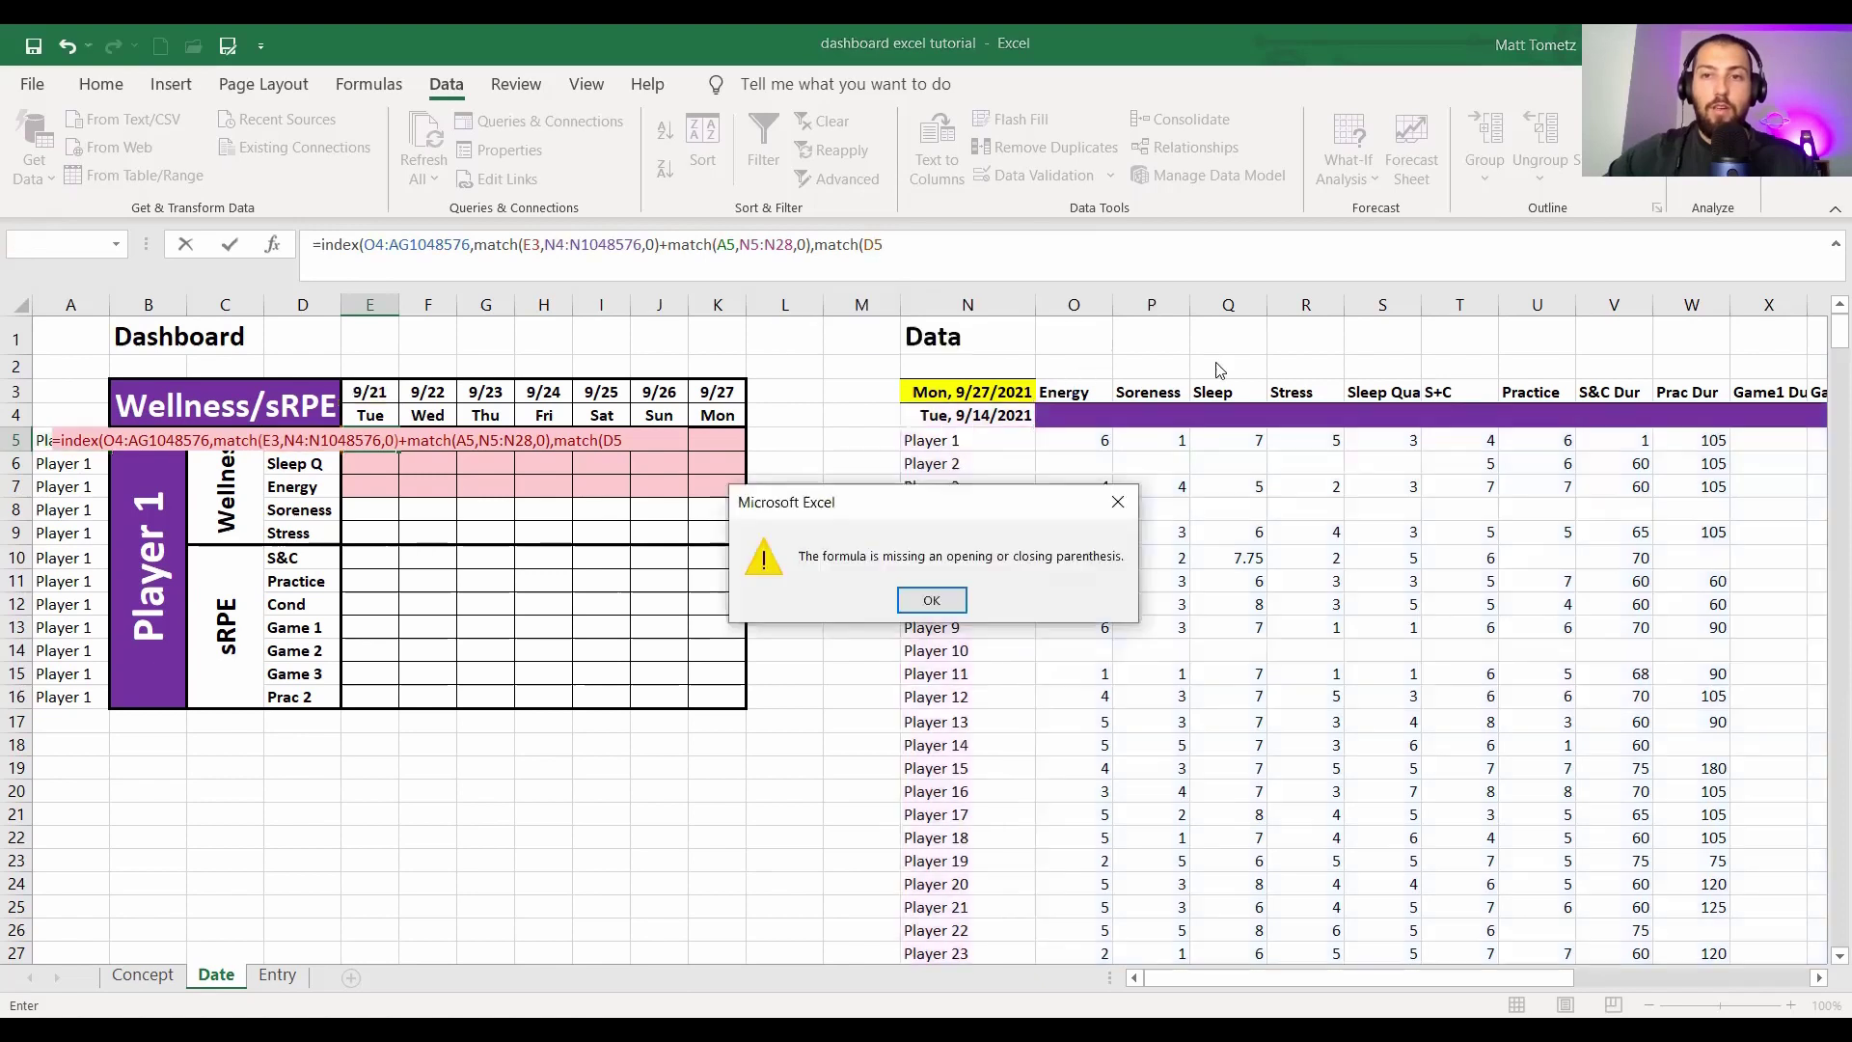
key(Return)
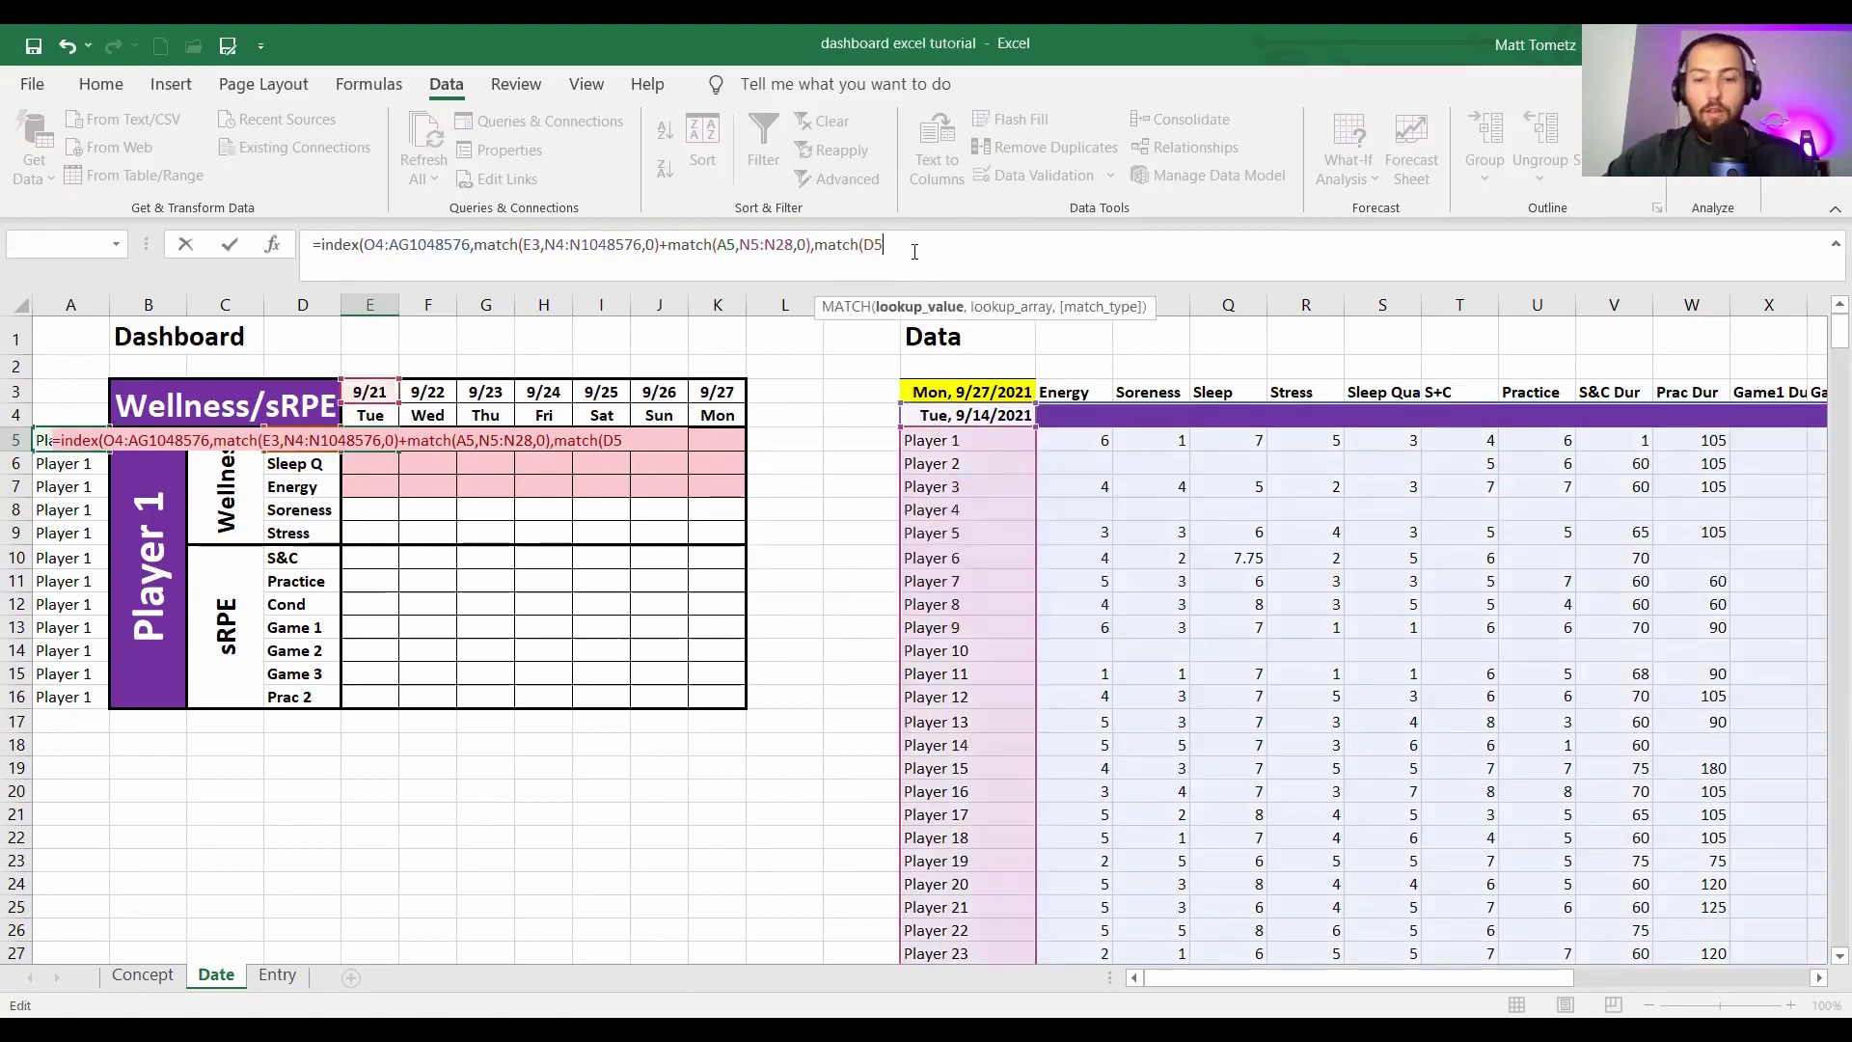
- Complete the column MATCH with lookup range O3:AG3 and match type 0, and enter the E5 formula
text(,)
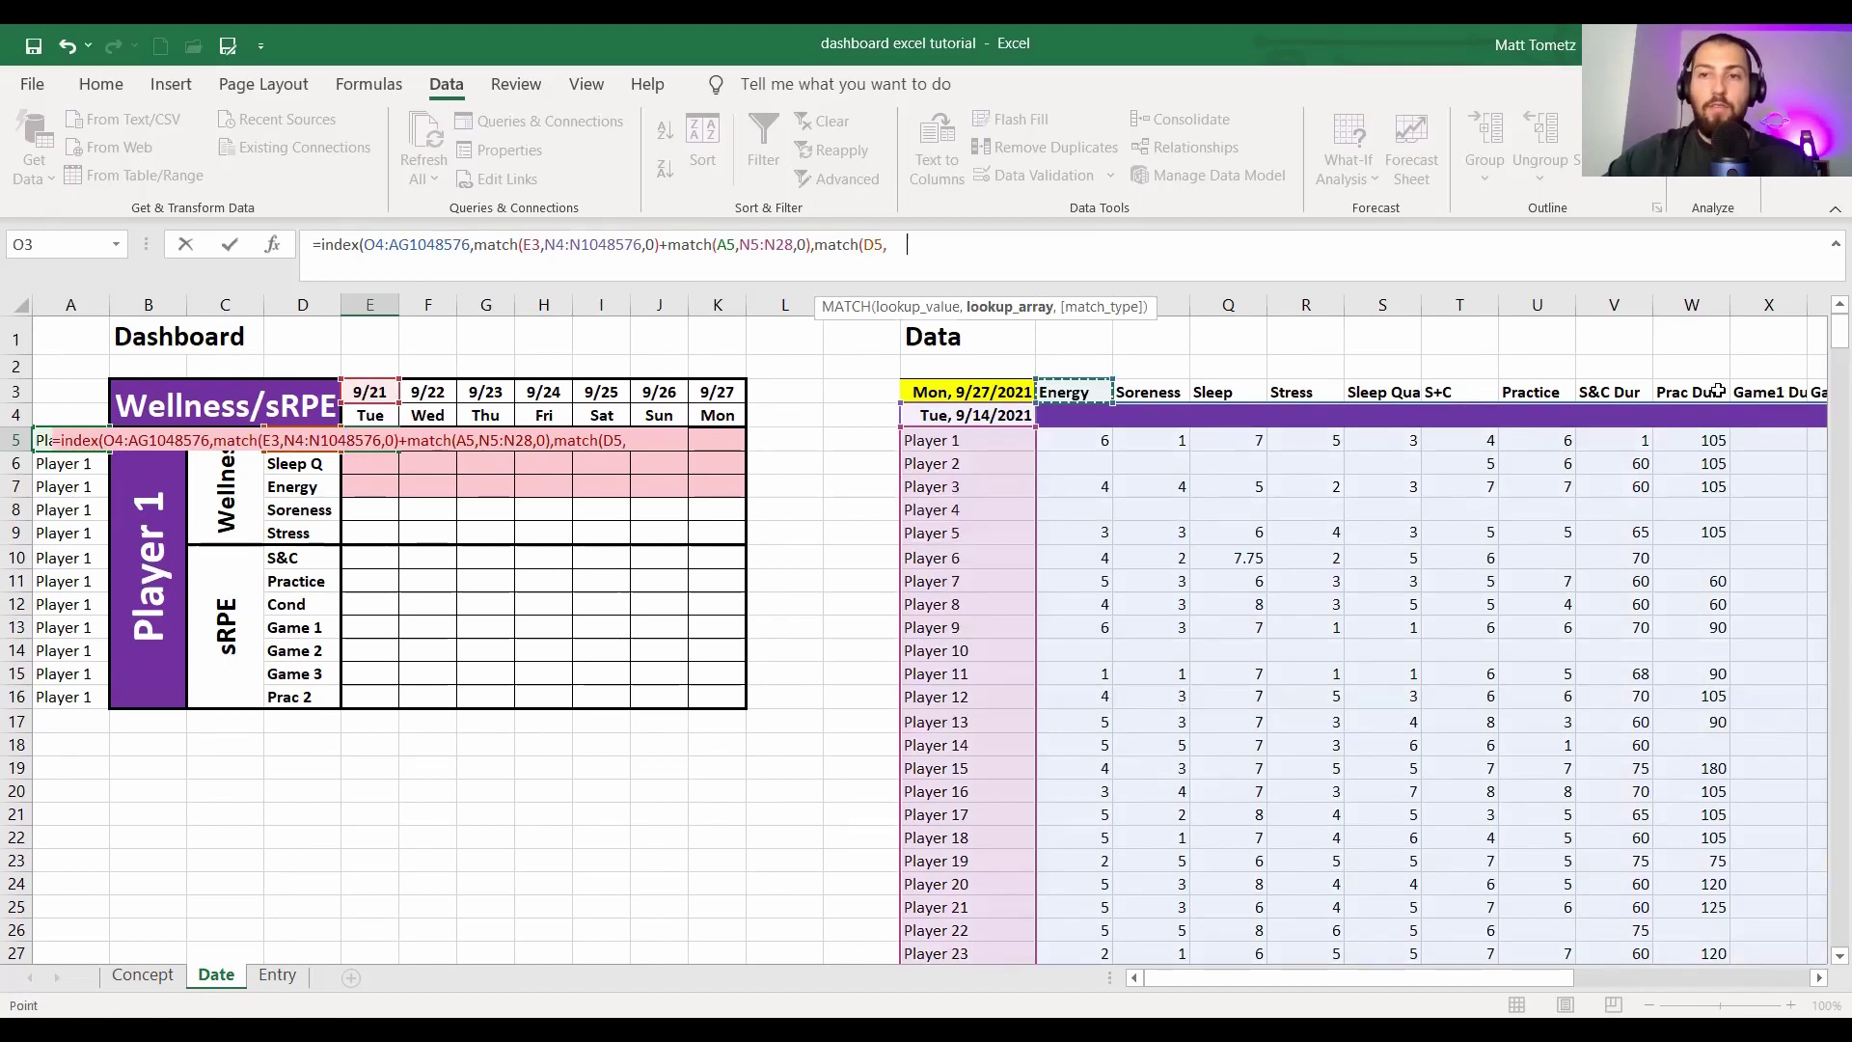
scroll(1750, 390, right, 4)
shift+click(1751, 390)
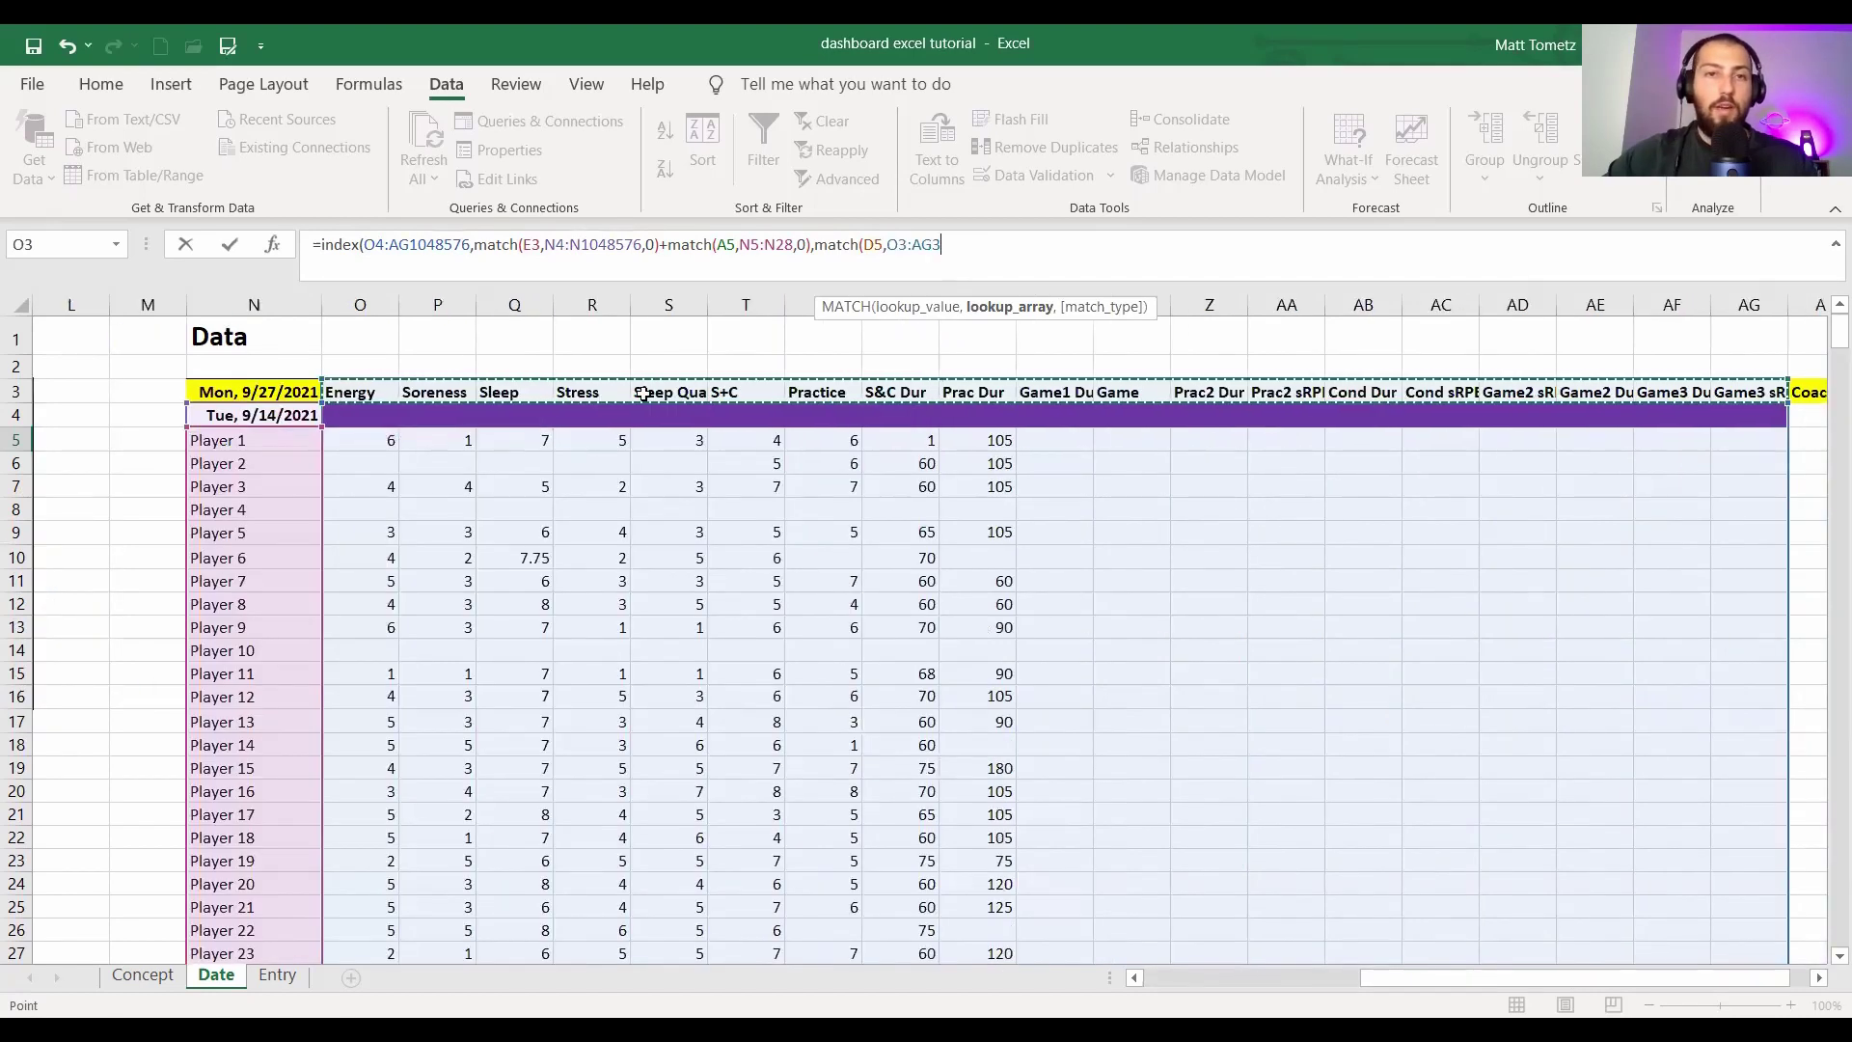
scroll(642, 392, left, 4)
text(,)
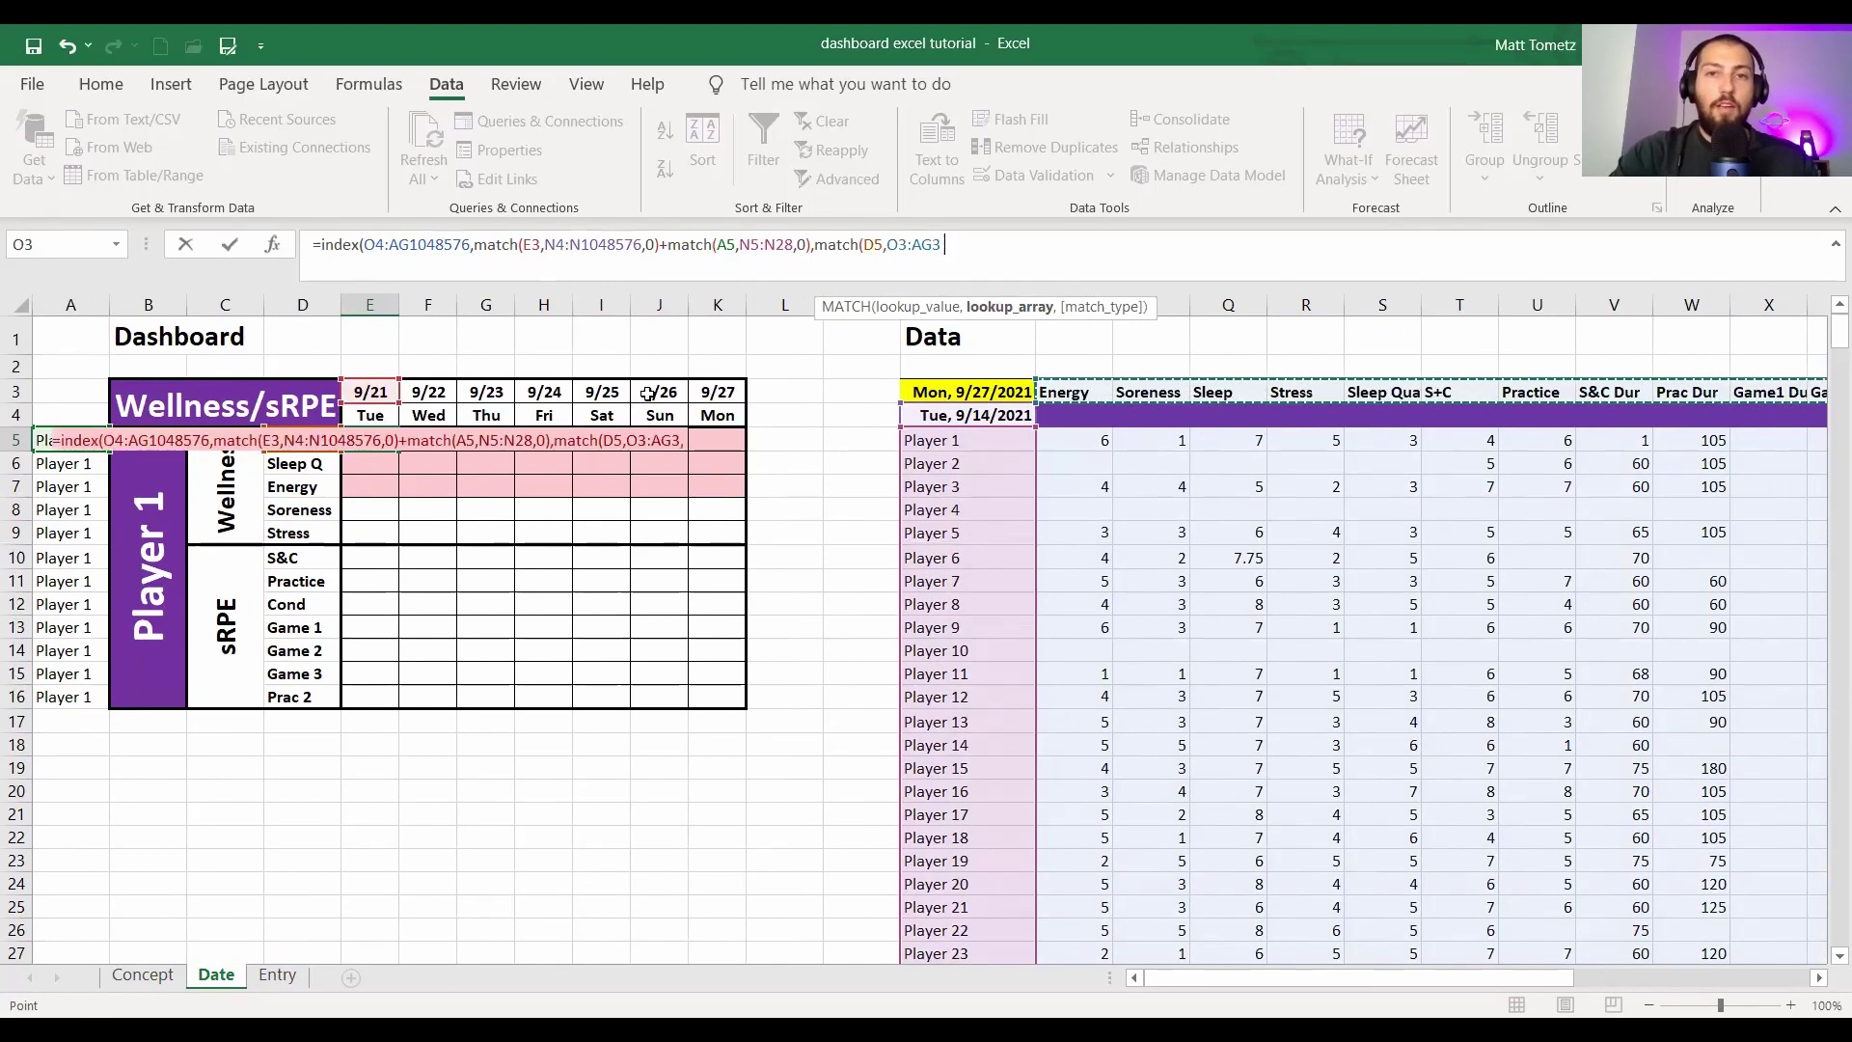
text(0)))
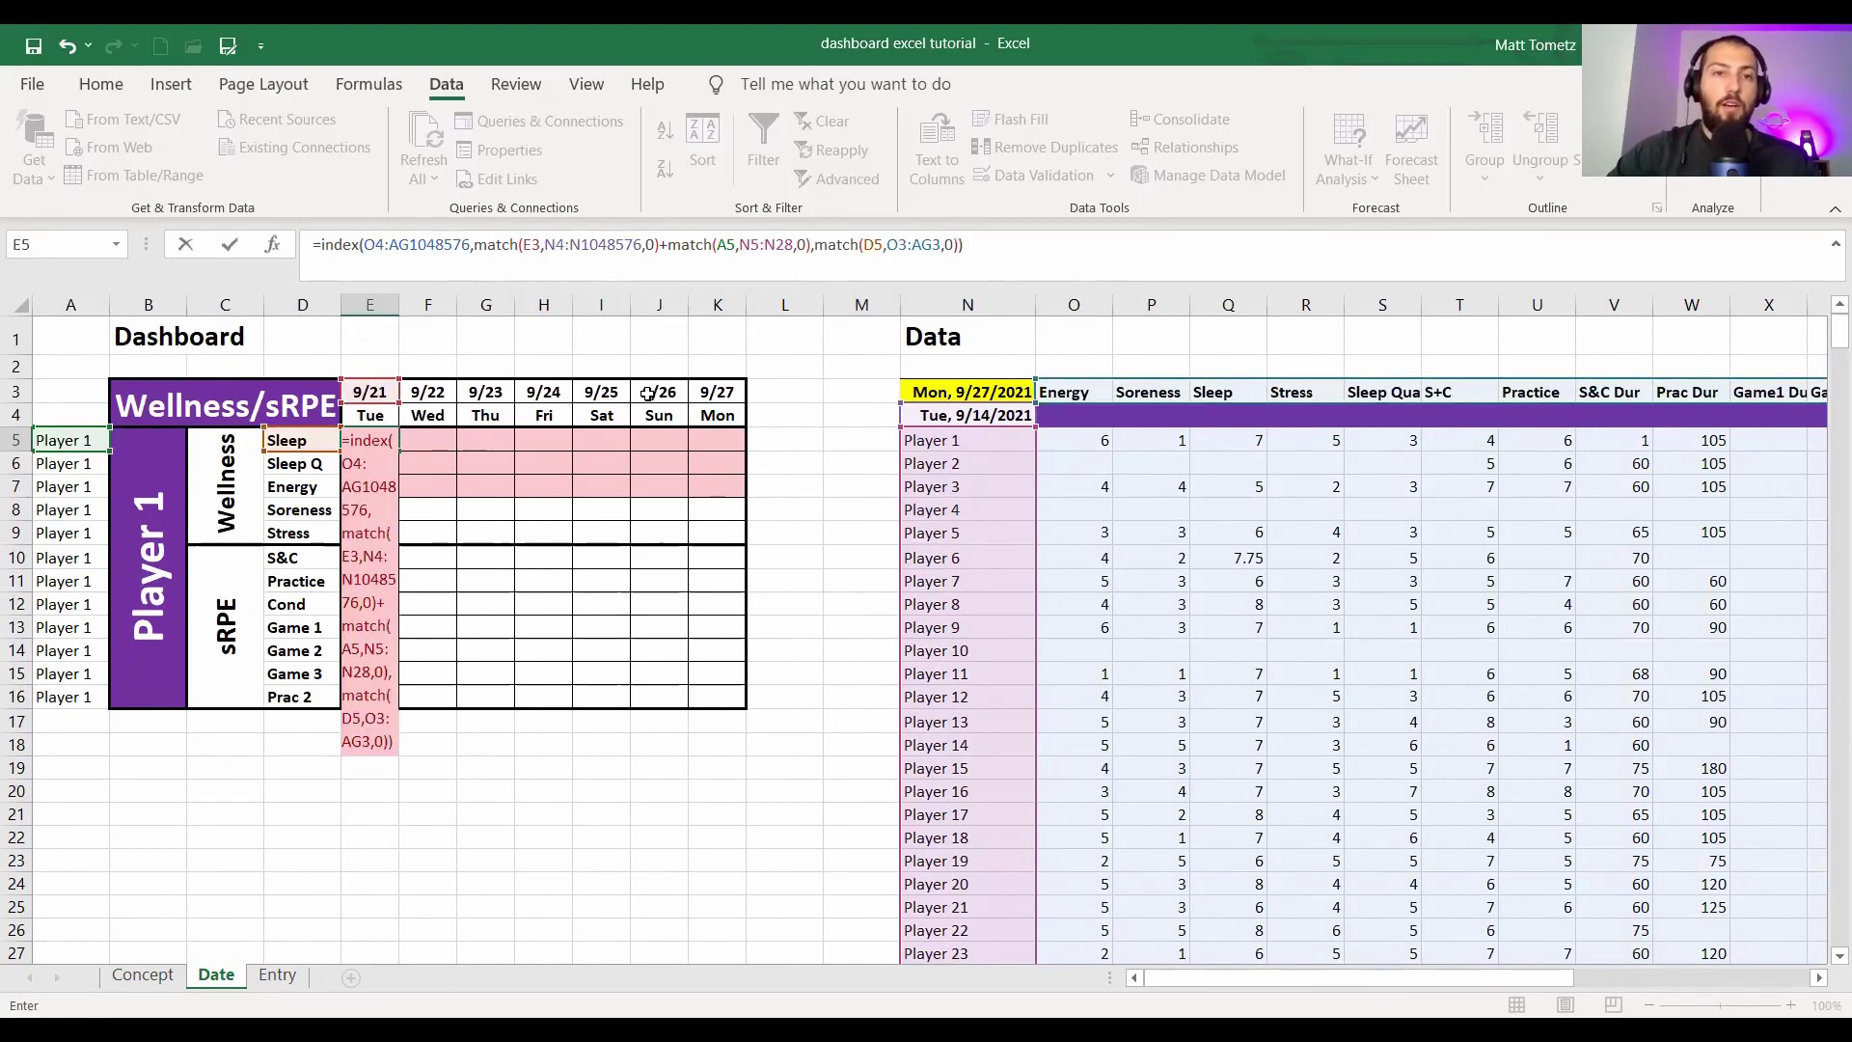
key(Return)
key(Up)
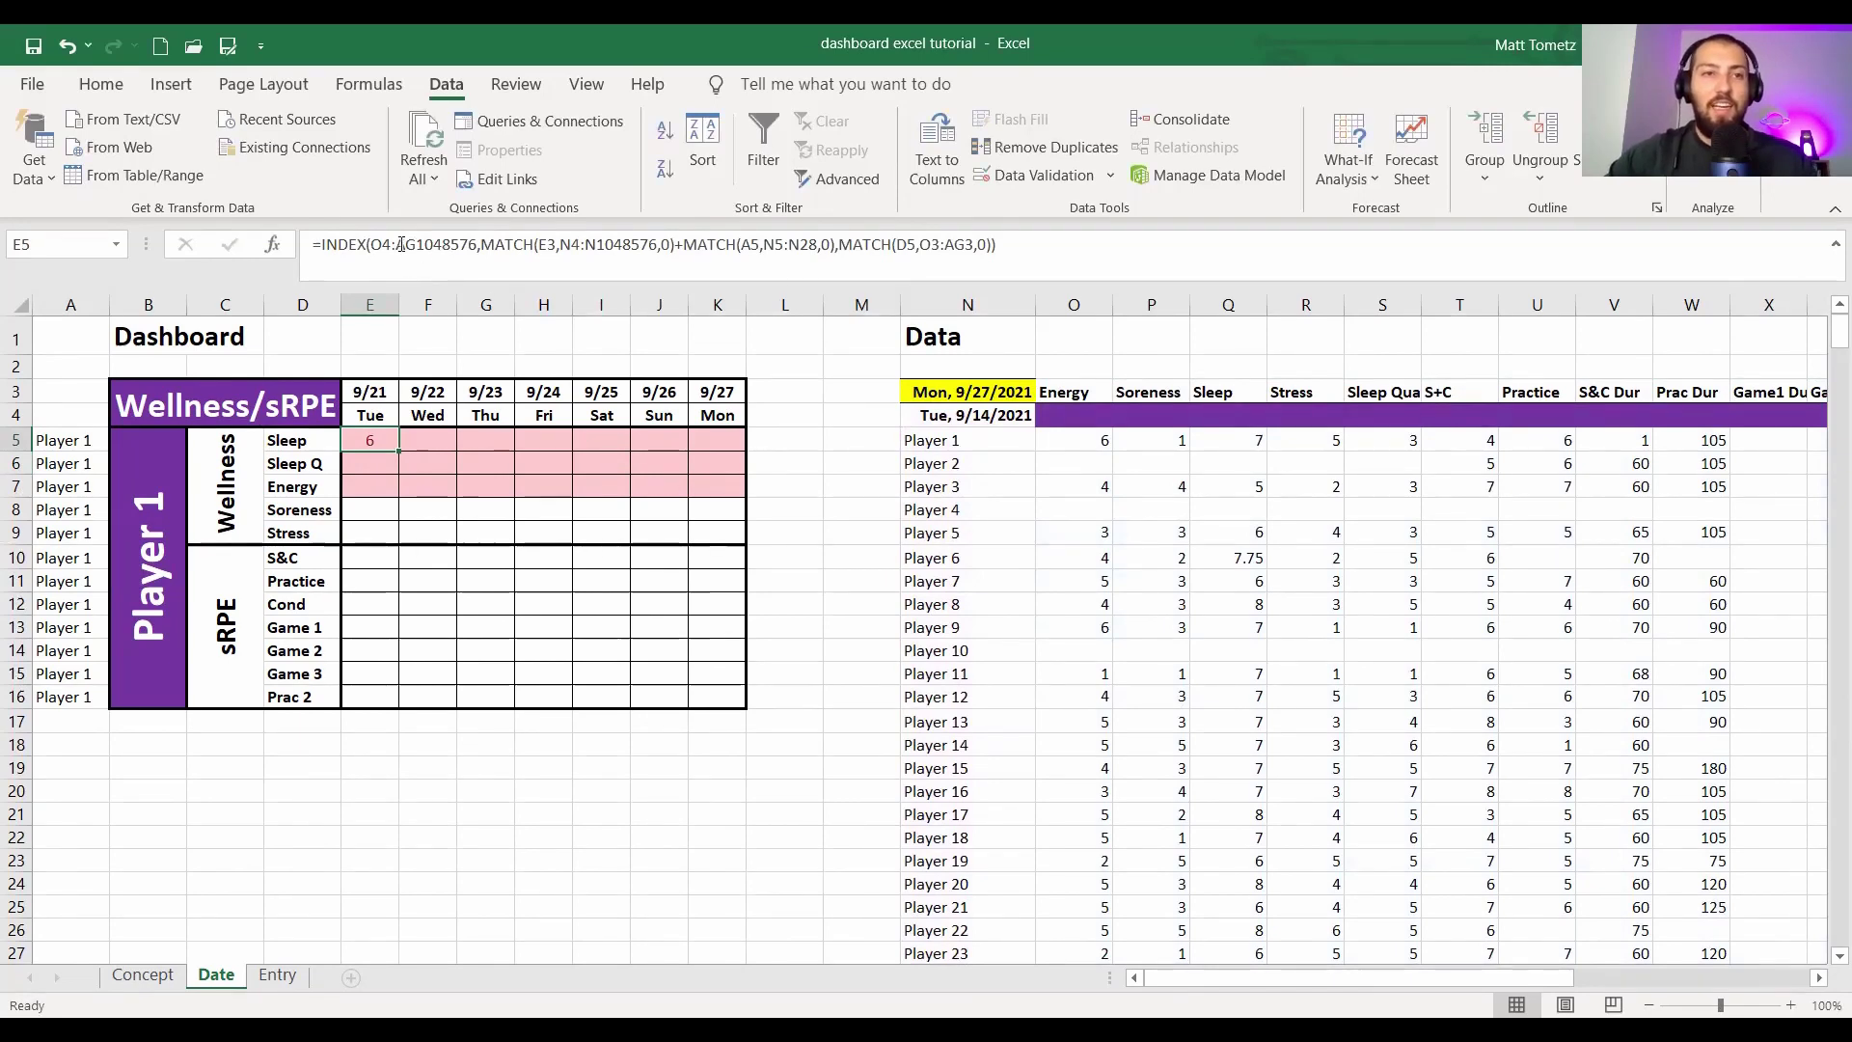
- Examine the E5 formula and the data ranges it references in the player rows and metric headers
double_click(366, 439)
key(Left)
key(Left)
key(Left)
key(Left)
key(Left)
key(Left)
key(Left)
key(Left)
key(Left)
key(Left)
key(Left)
key(Left)
key(Left)
key(Left)
key(Left)
key(Left)
key(Left)
key(Left)
key(Left)
key(Left)
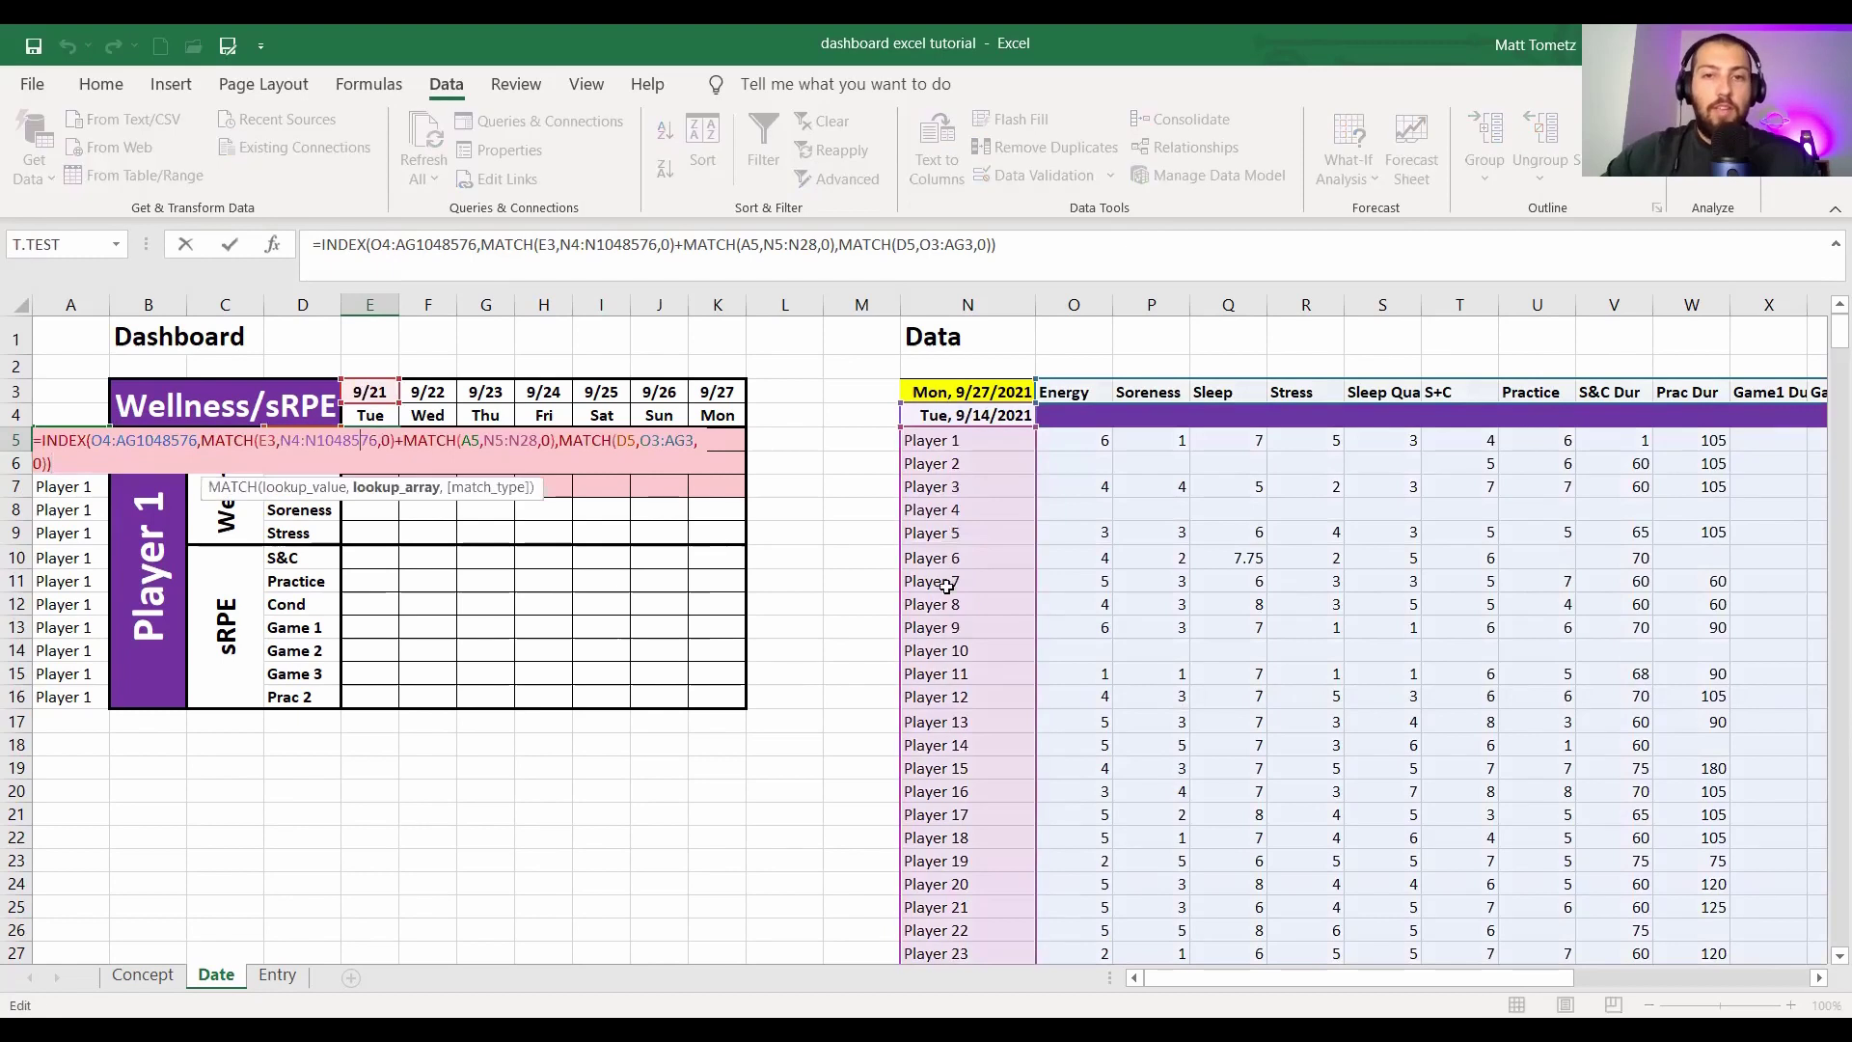
scroll(954, 632, down, 1)
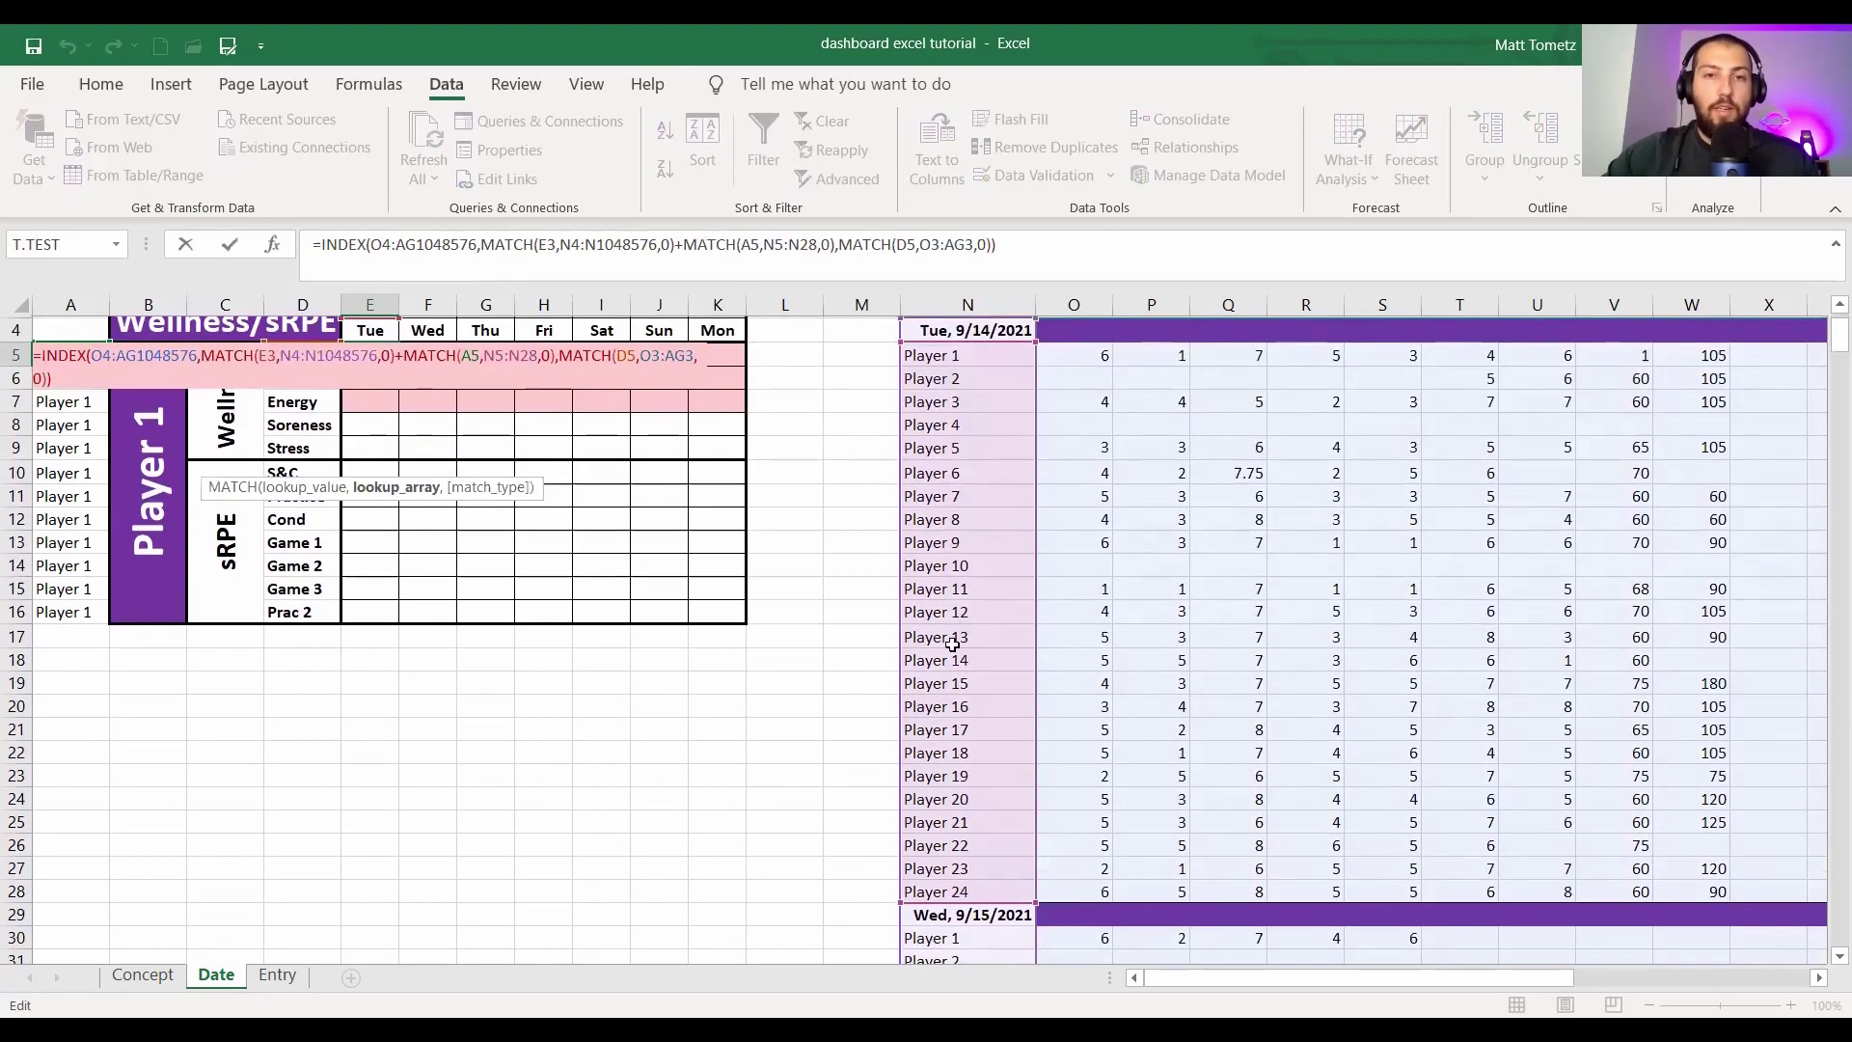
scroll(943, 594, up, 1)
scroll(960, 675, down, 2)
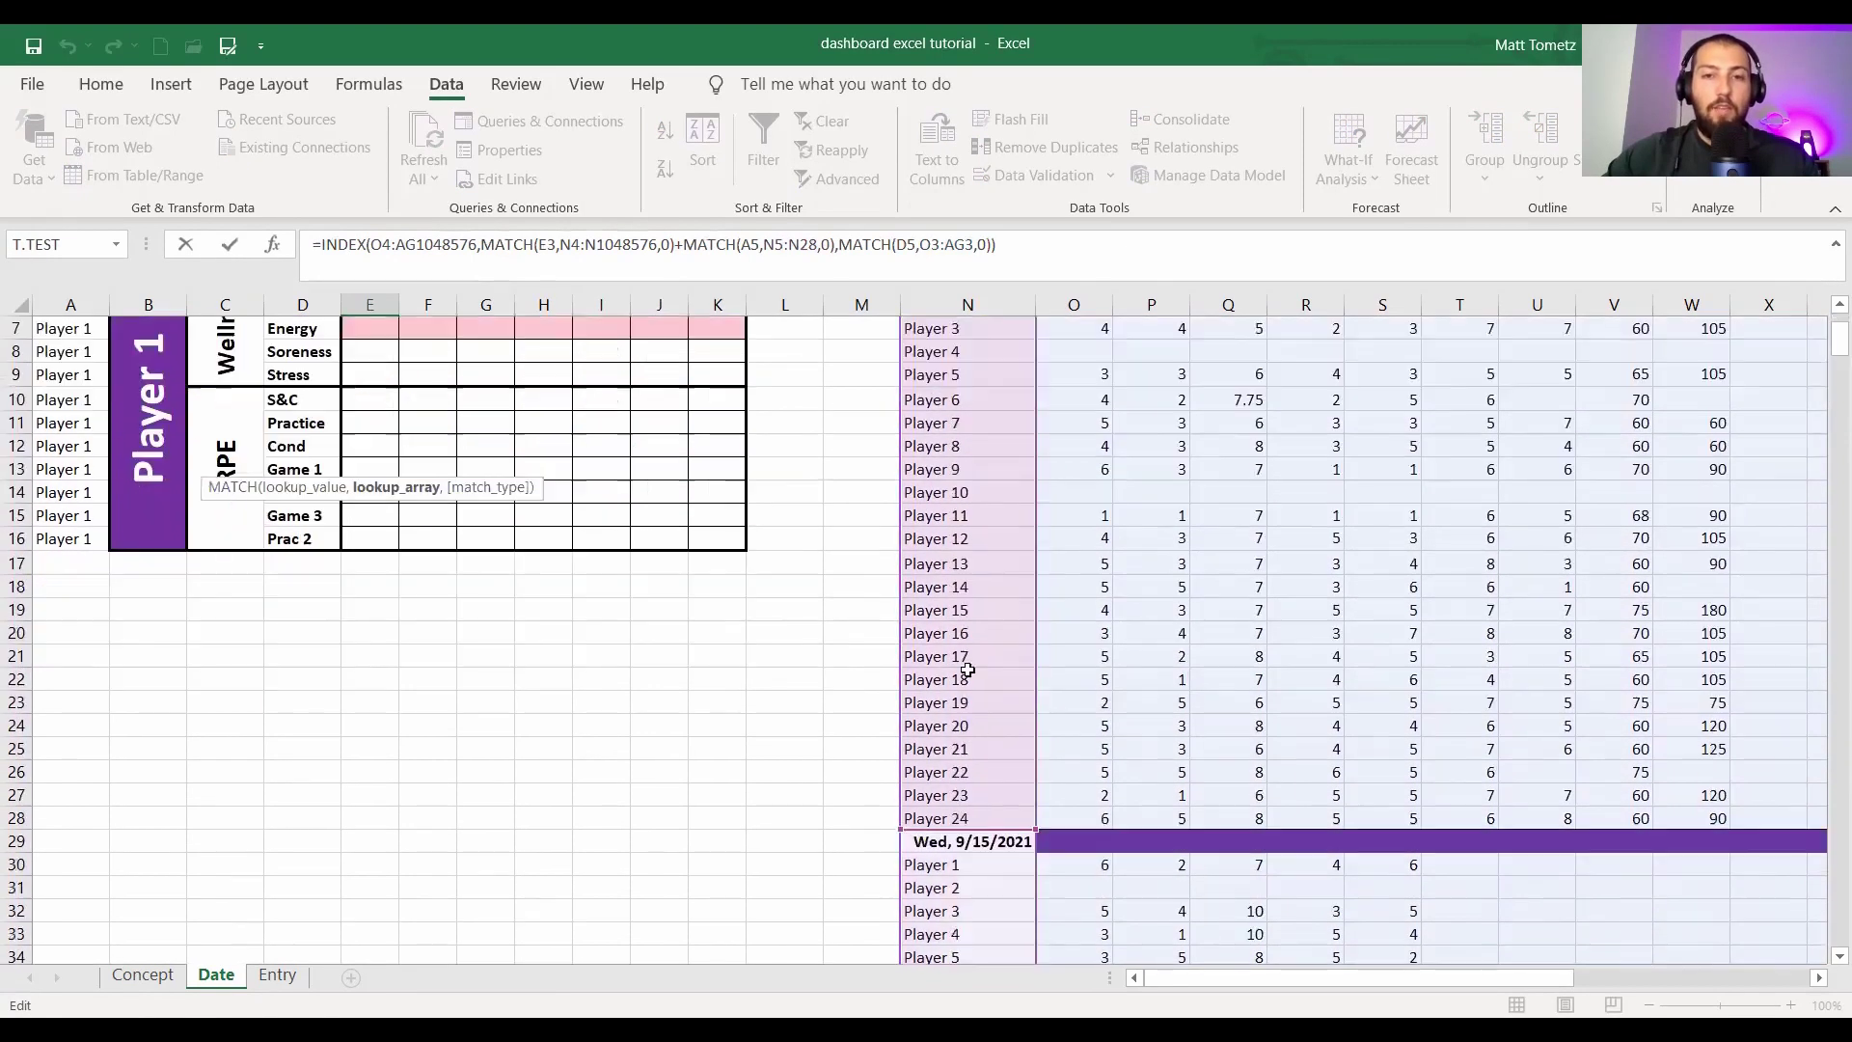
scroll(932, 598, up, 2)
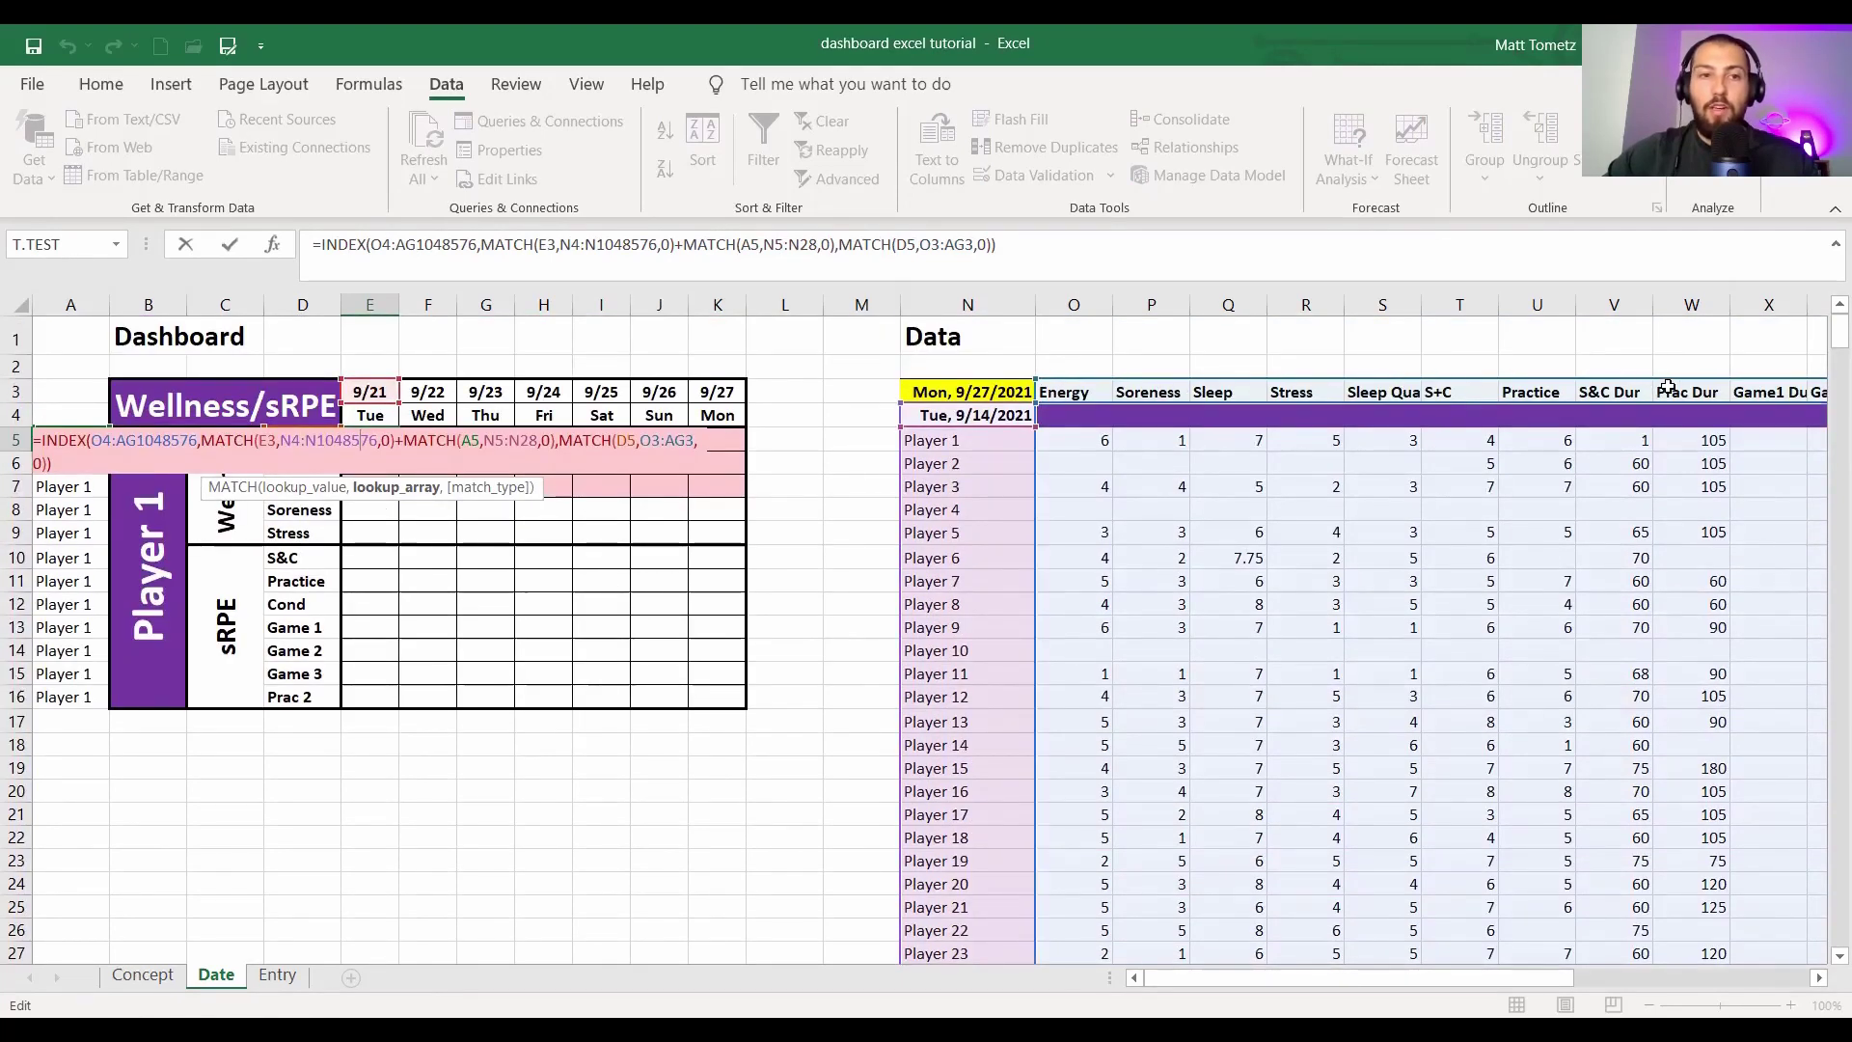
key(Return)
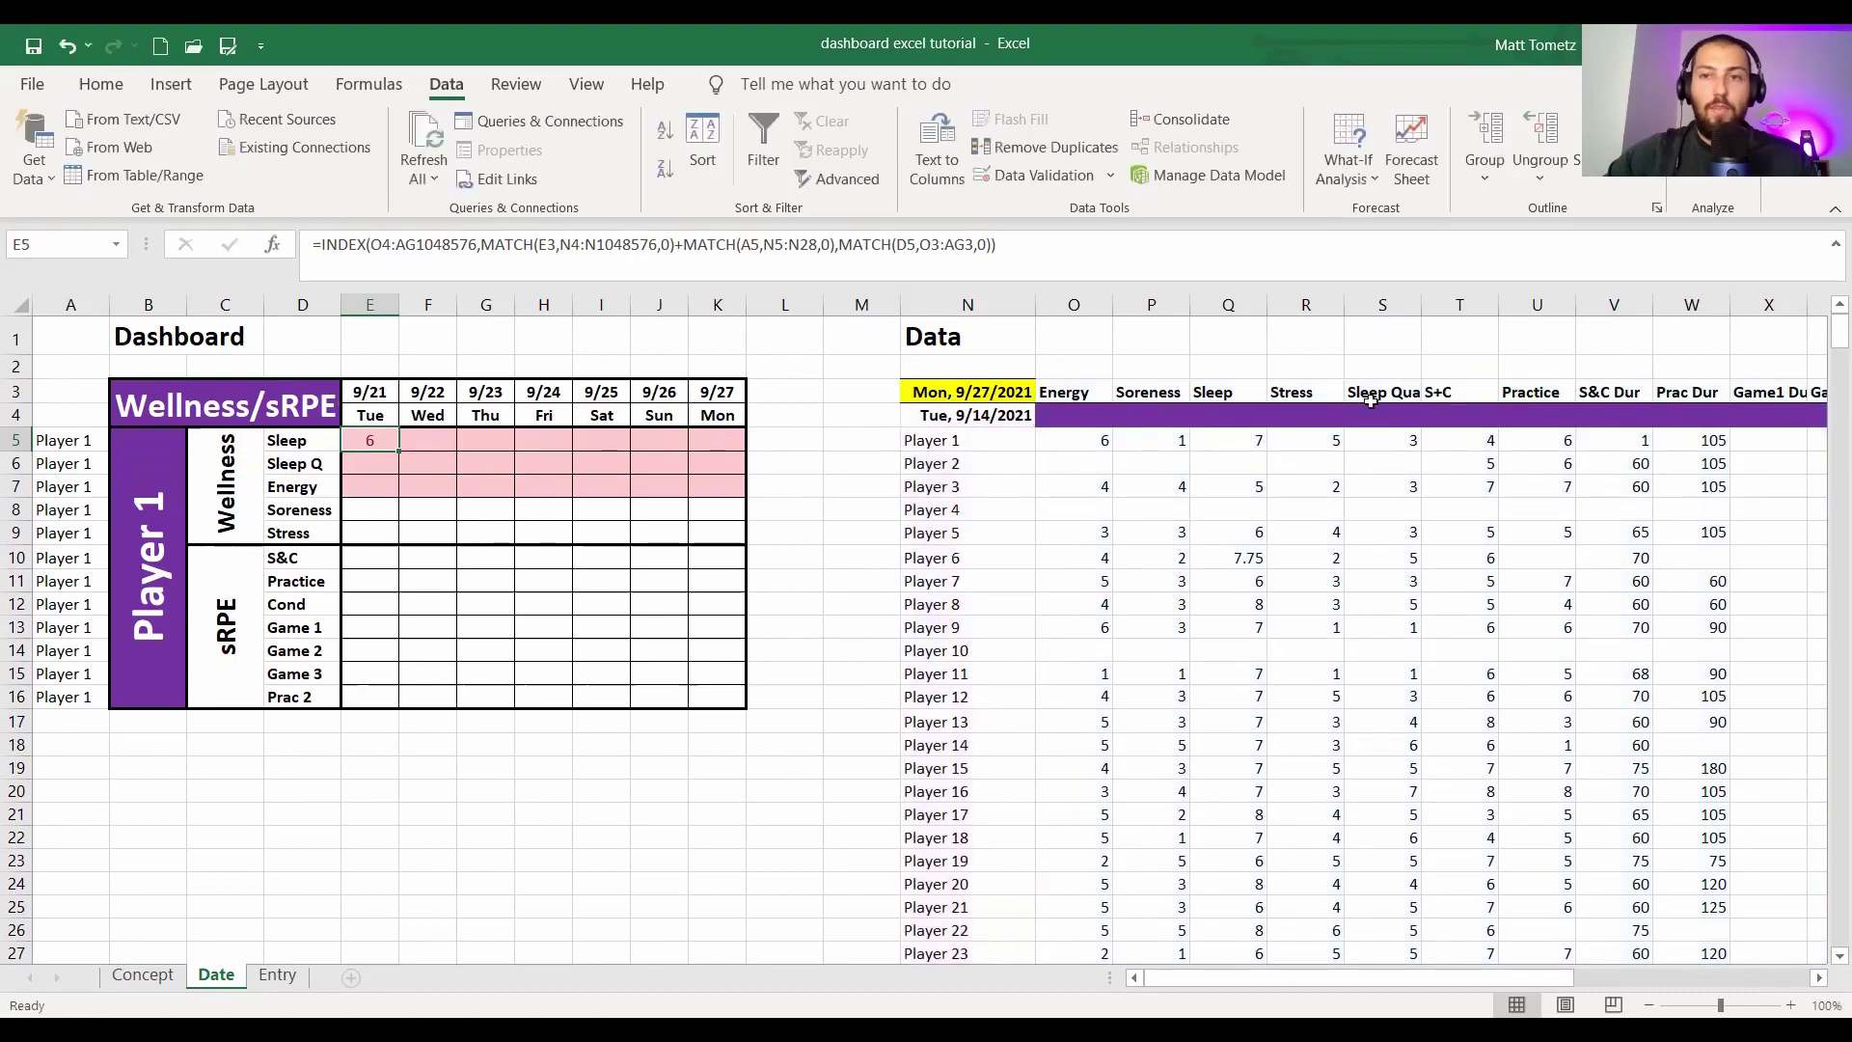
- Rename the sleep quality header in S3 of the data table as Sleep Q to match the dashboard label
click(1394, 391)
text(Sleep Q)
key(Return)
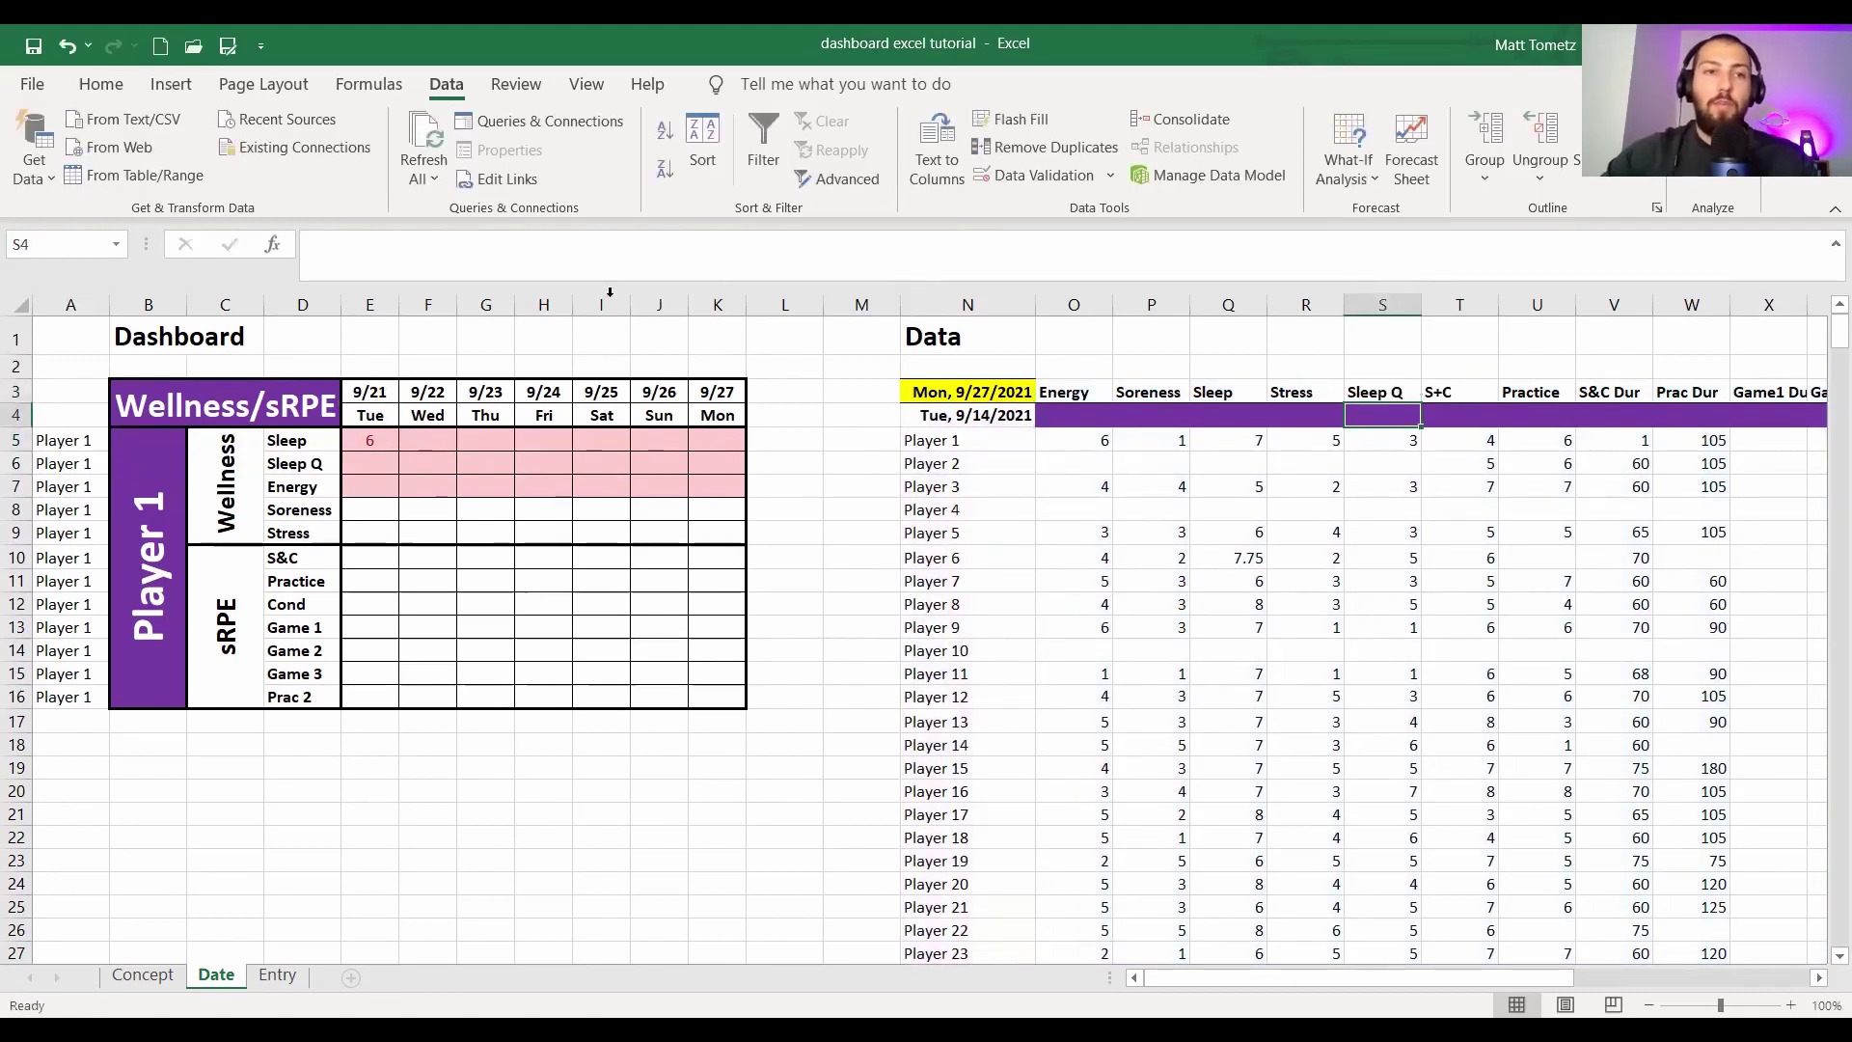
- Make the INDEX array in the E5 formula absolute as $O$4:$AG$1048576
click(367, 442)
click(385, 246)
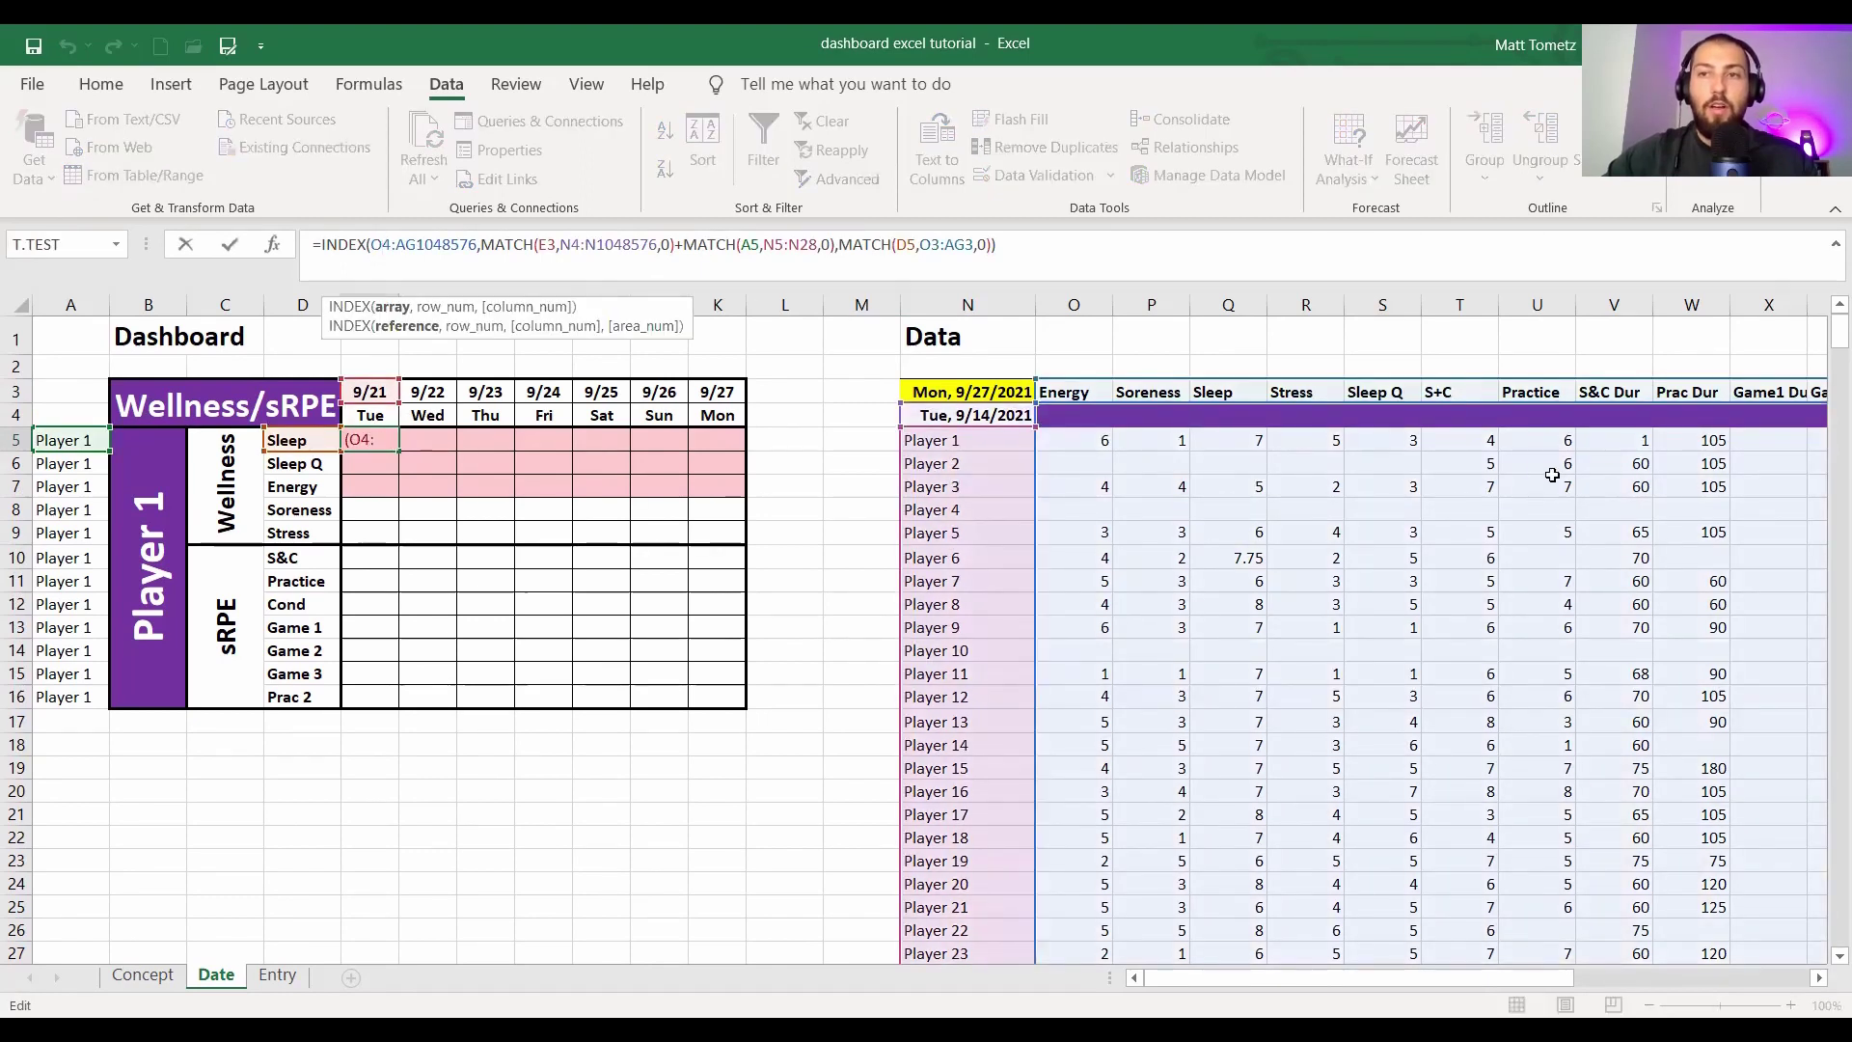
scroll(1552, 473, right, 10)
scroll(1418, 460, left, 10)
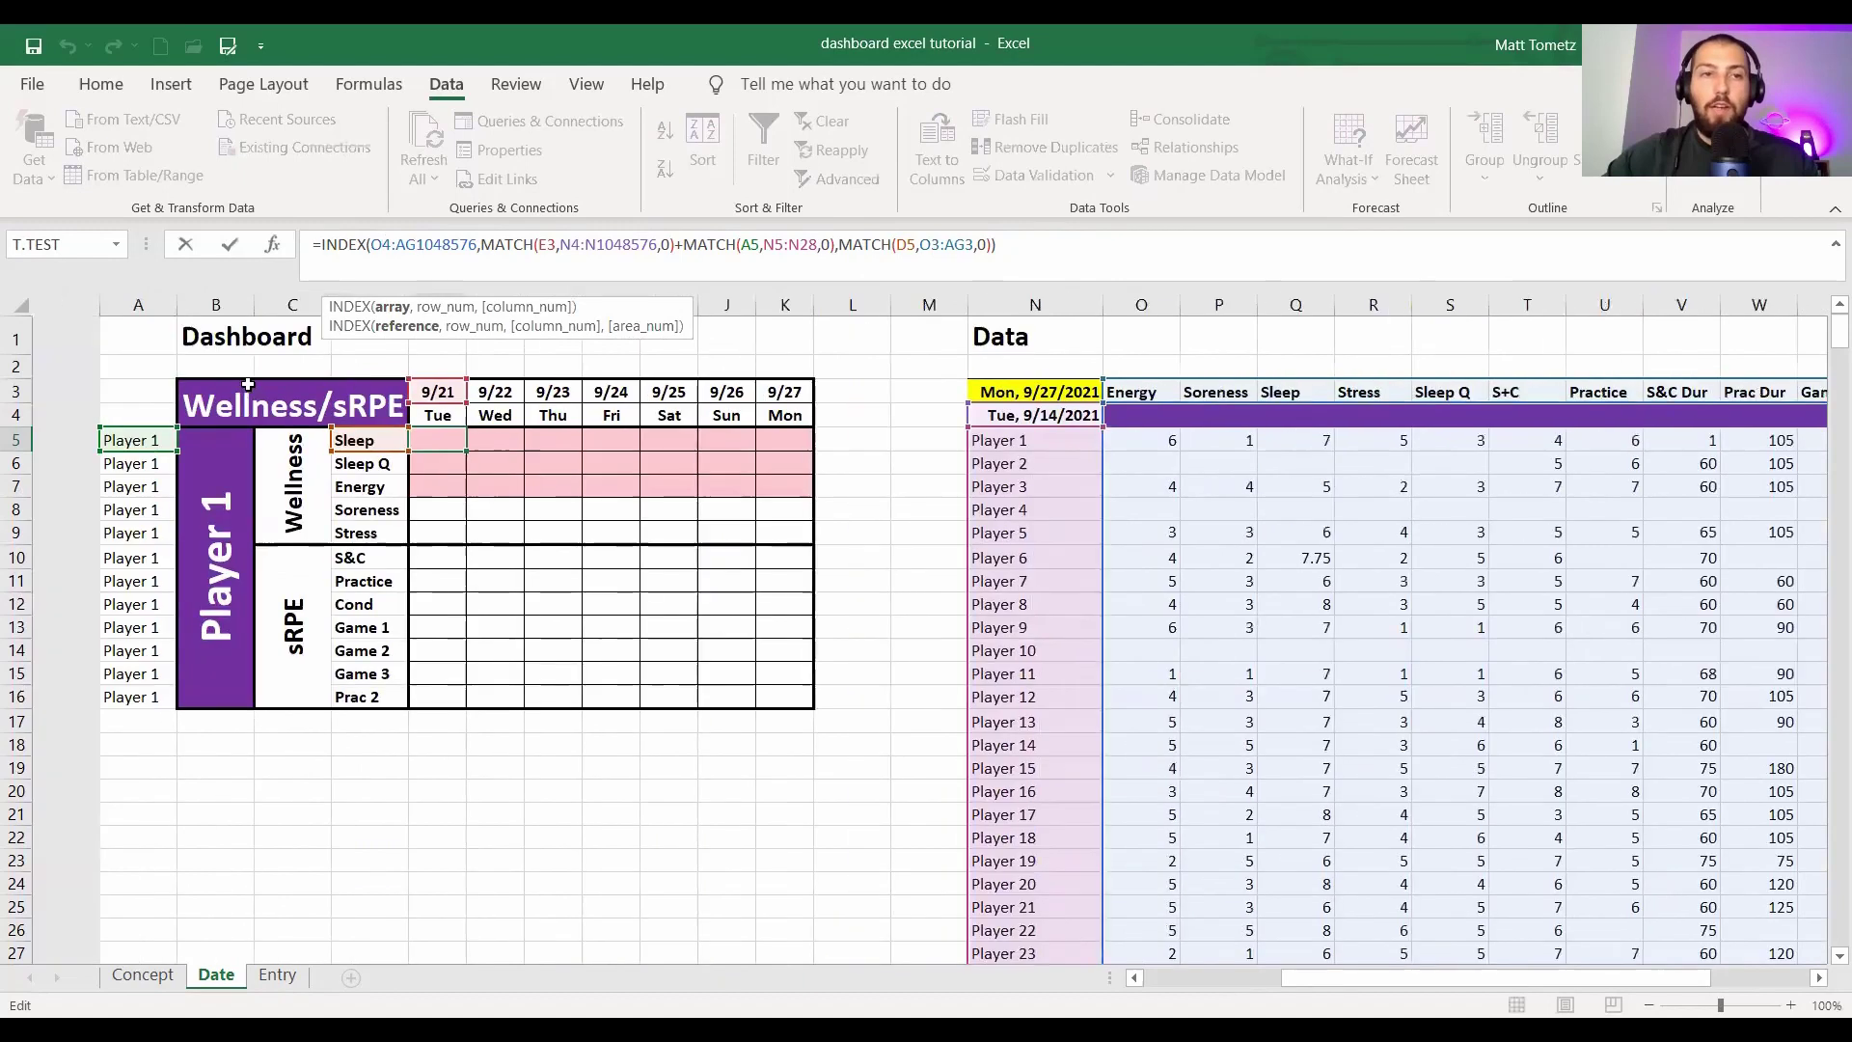
key(F4)
click(446, 244)
key(F4)
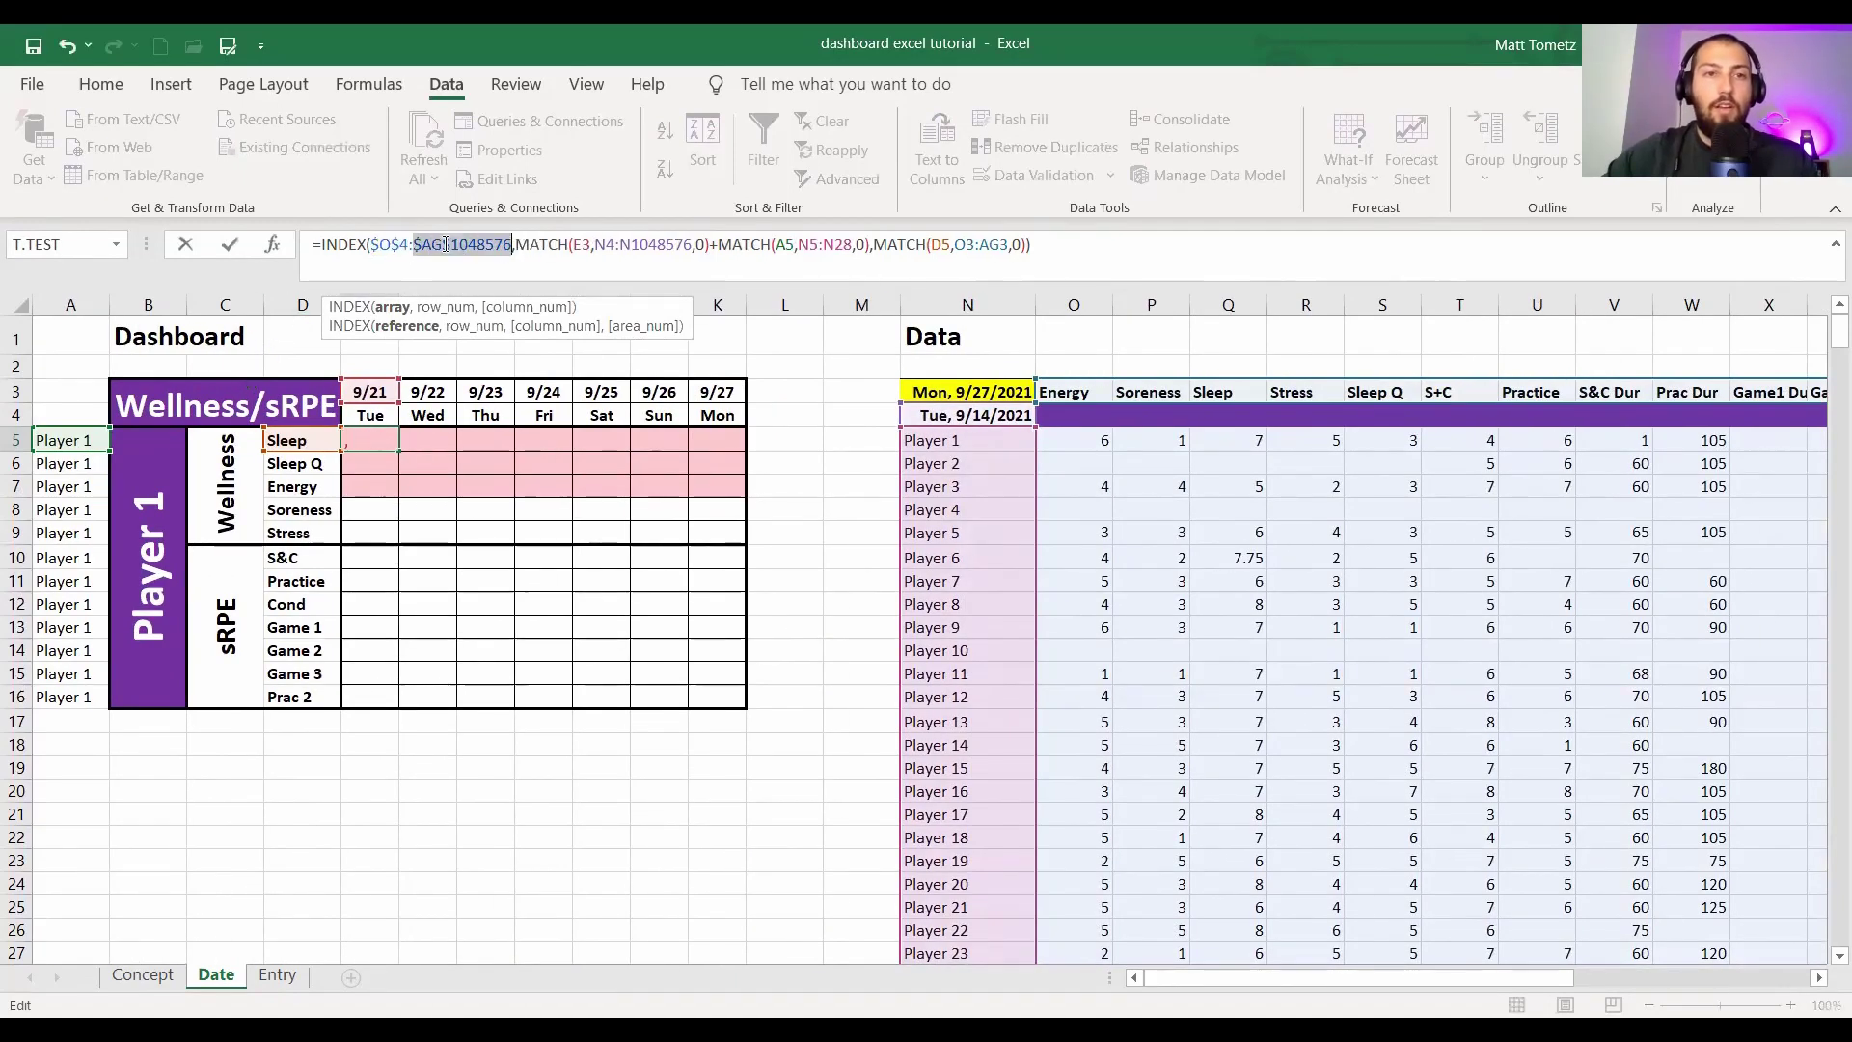
- Lock only the row of the date lookup value in the E5 formula, making it E$3
click(584, 248)
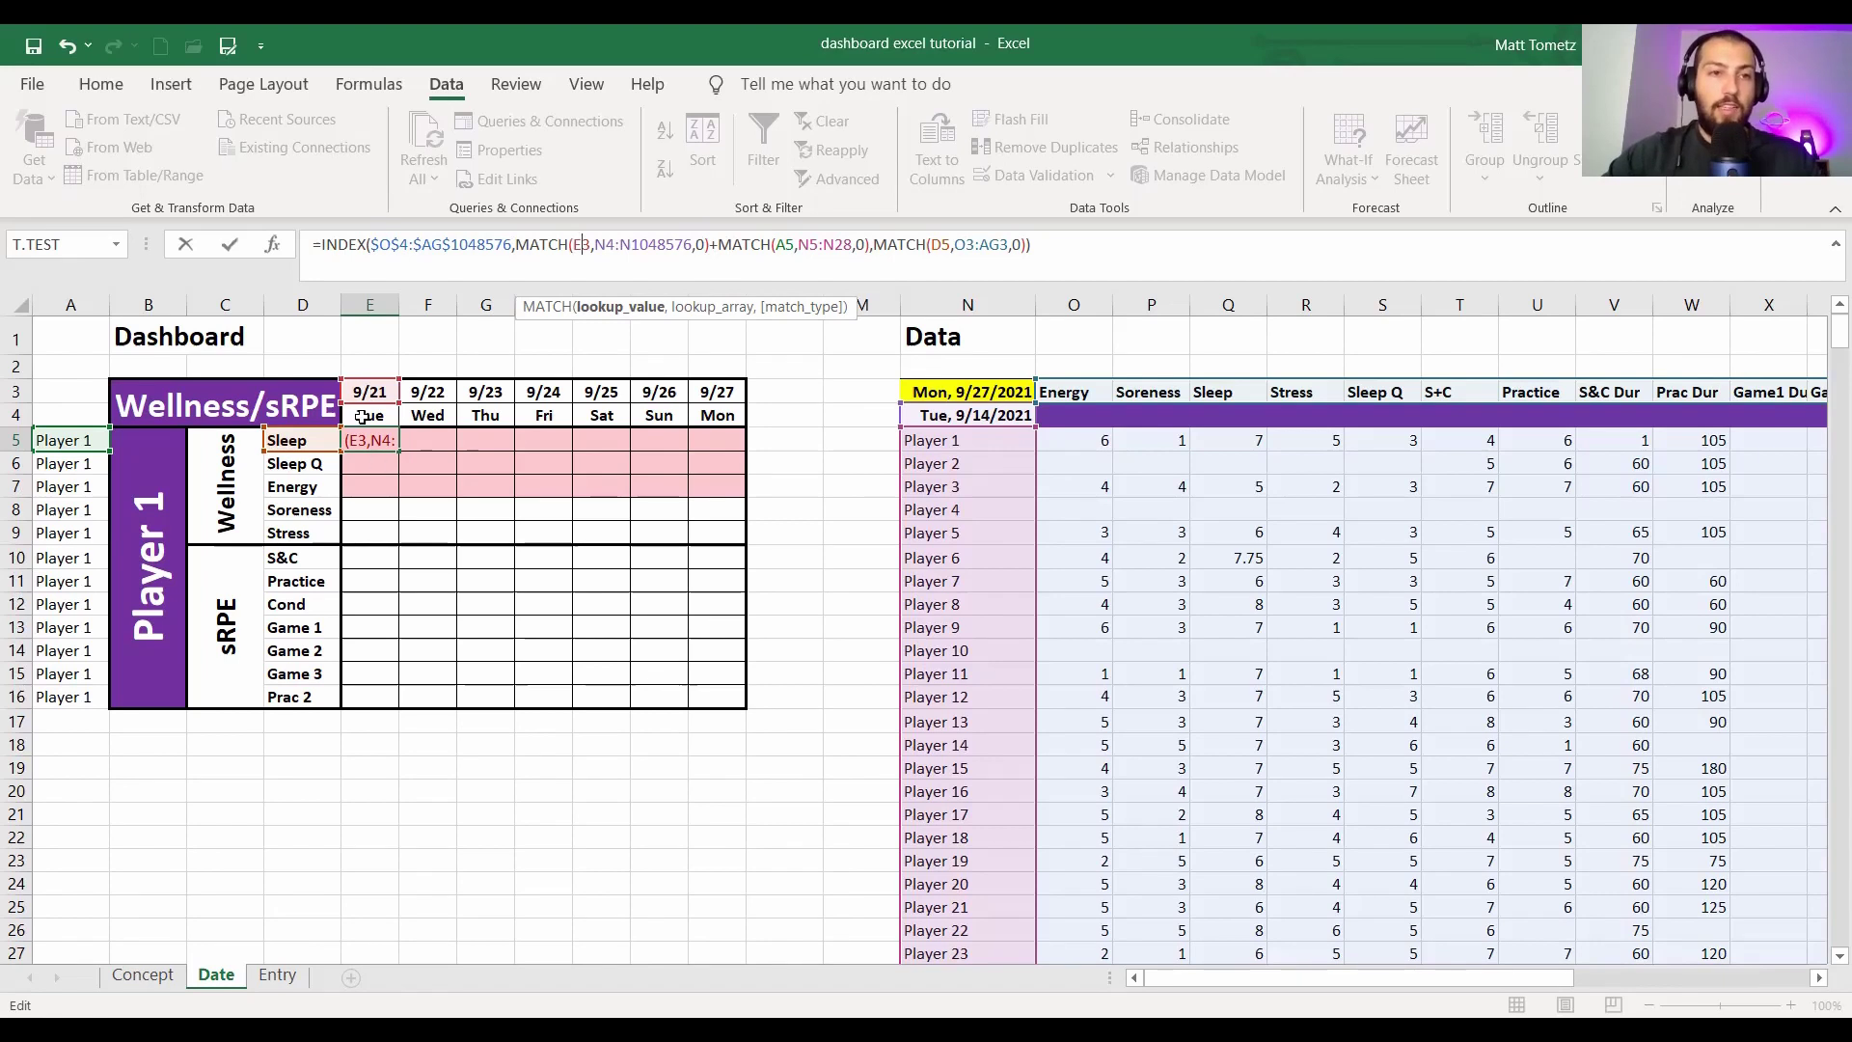
key(F4)
key(F4)
key(F4)
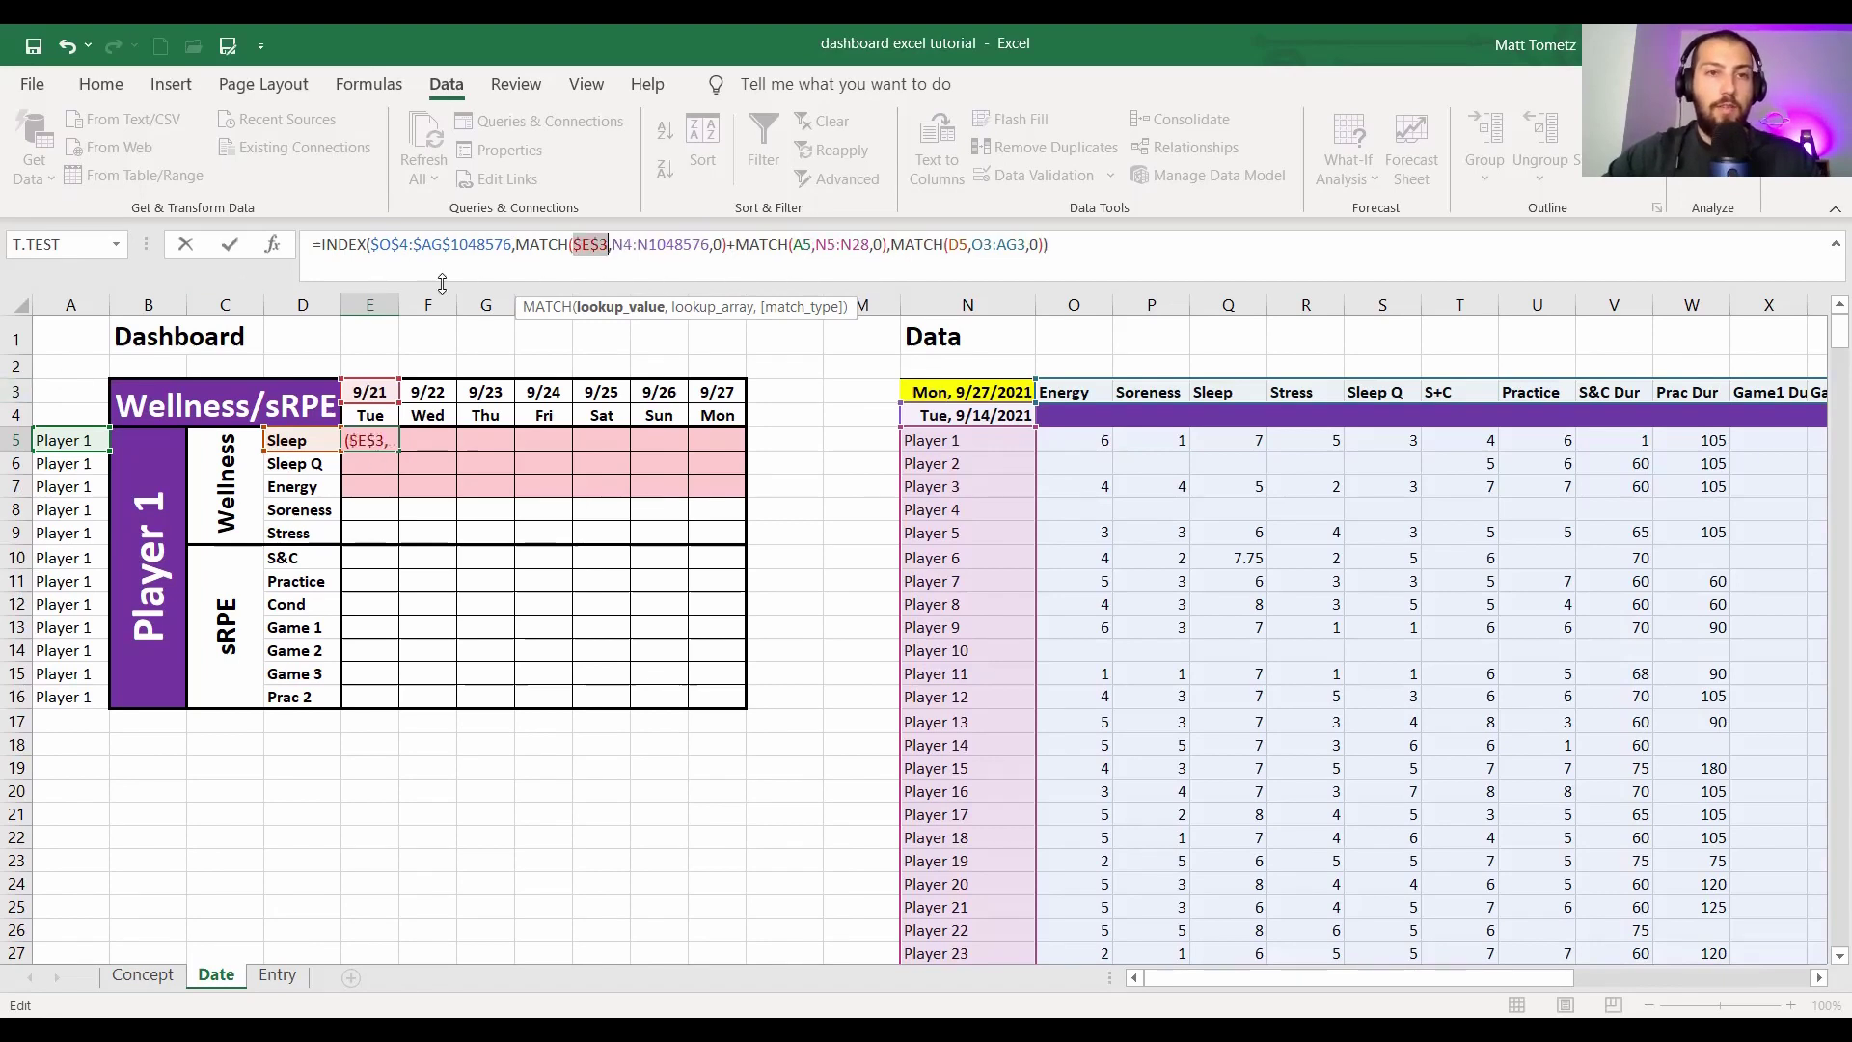
key(F4)
key(F4)
key(F4)
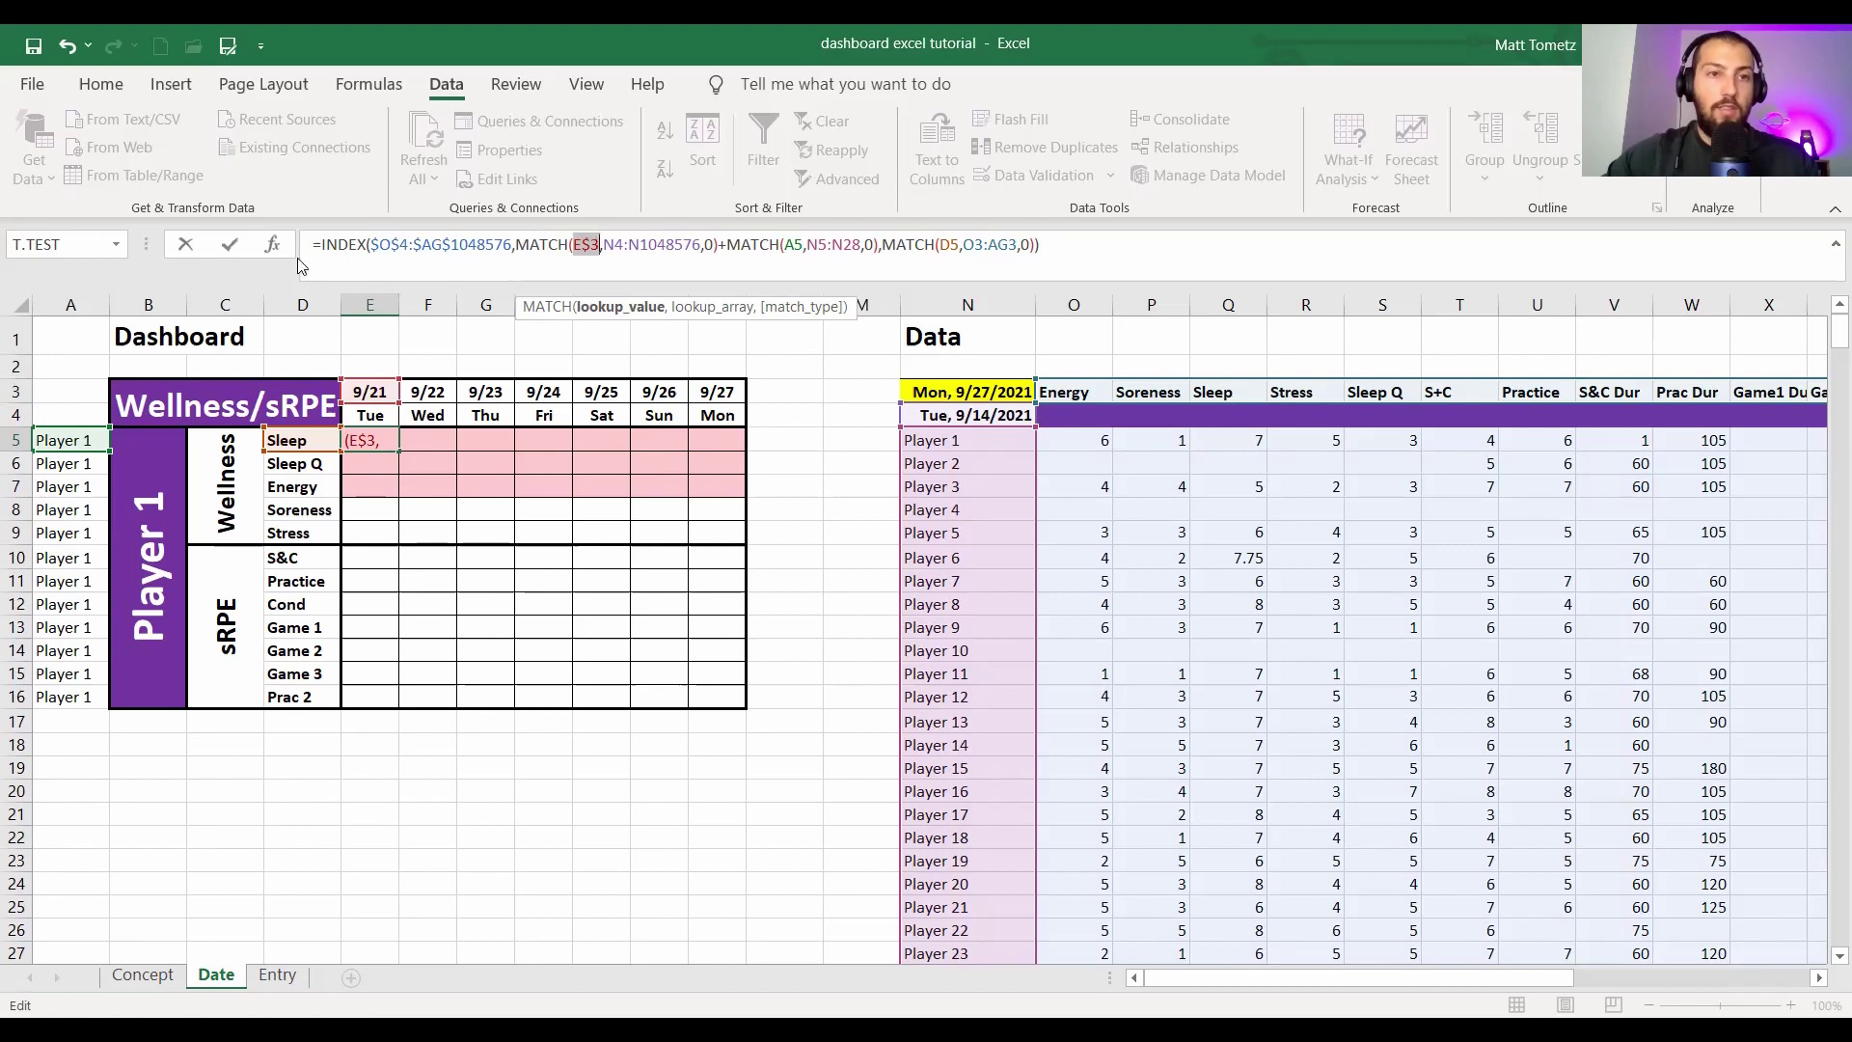
- Make the date MATCH lookup range in the E5 formula absolute as $N$4:$N$1048576
click(609, 247)
key(F4)
key(Right)
key(Right)
key(Right)
key(Right)
- Set the player MATCH references in the E5 formula to $A5 and $N$5:$N$28
click(823, 246)
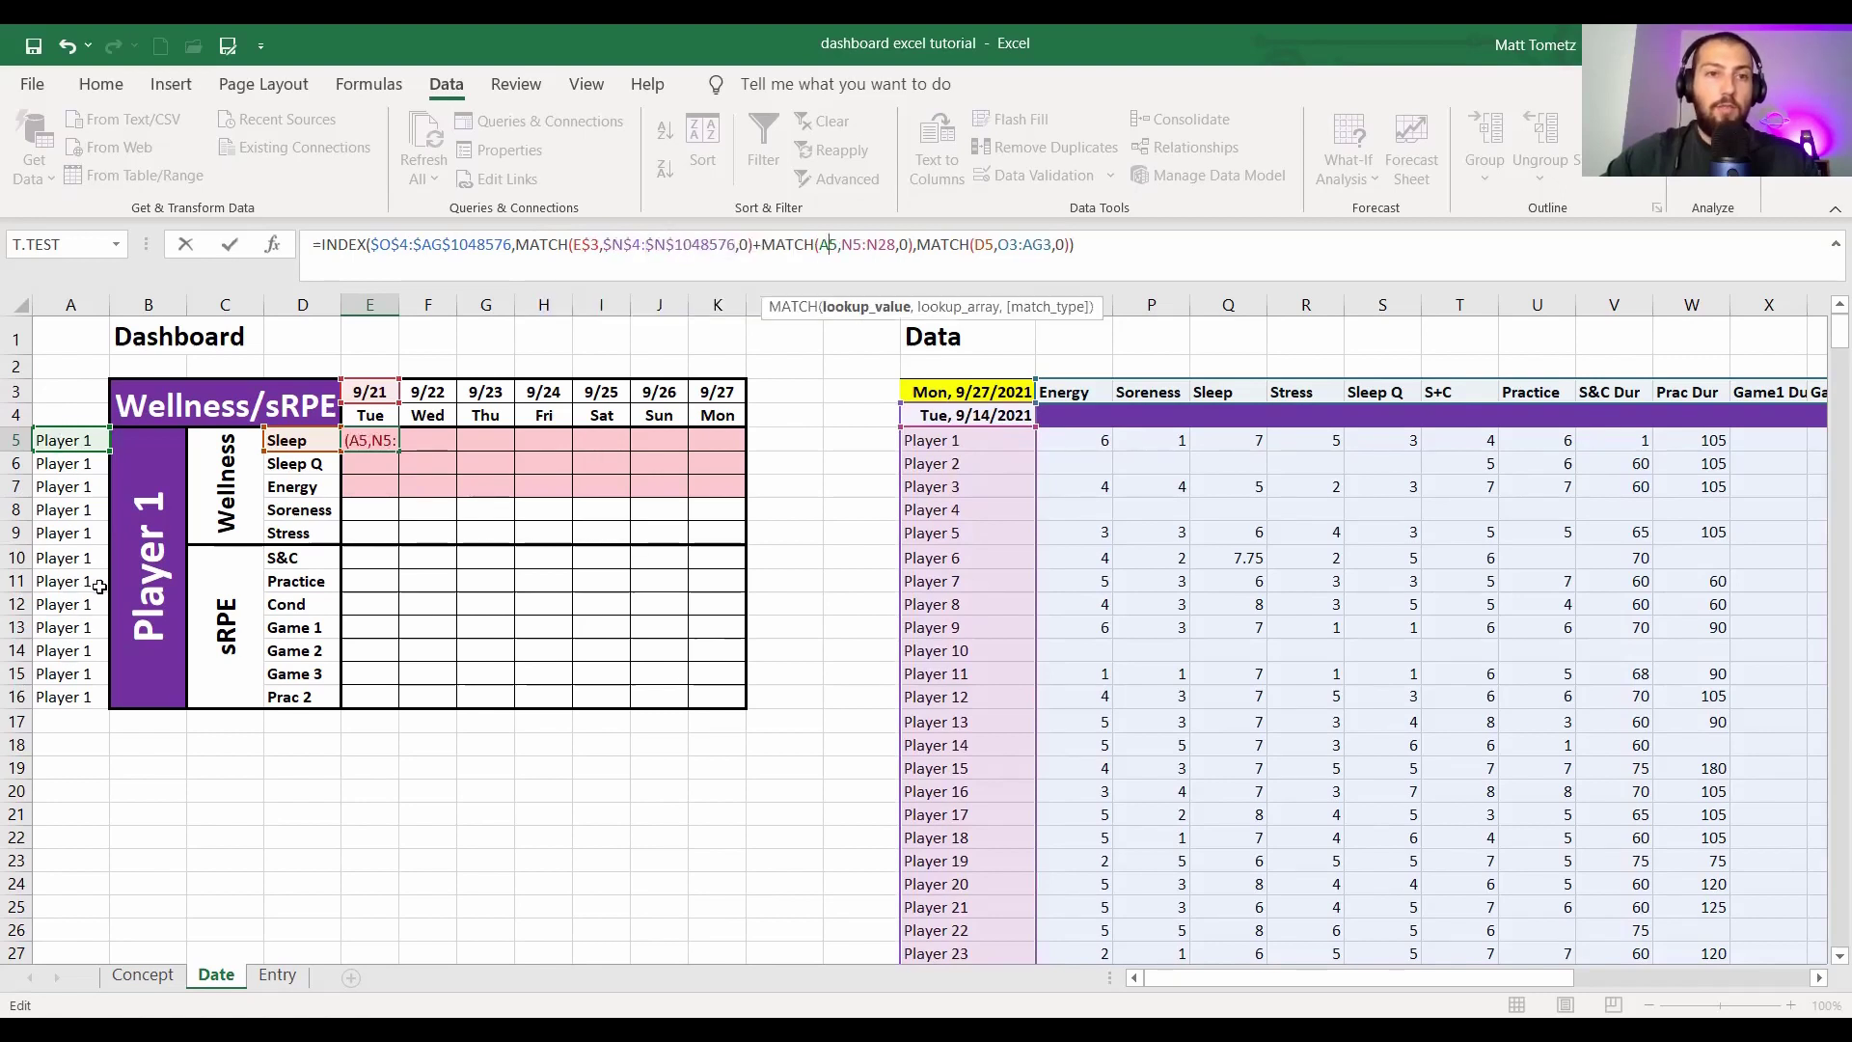
key(F4)
key(F4)
key(F4)
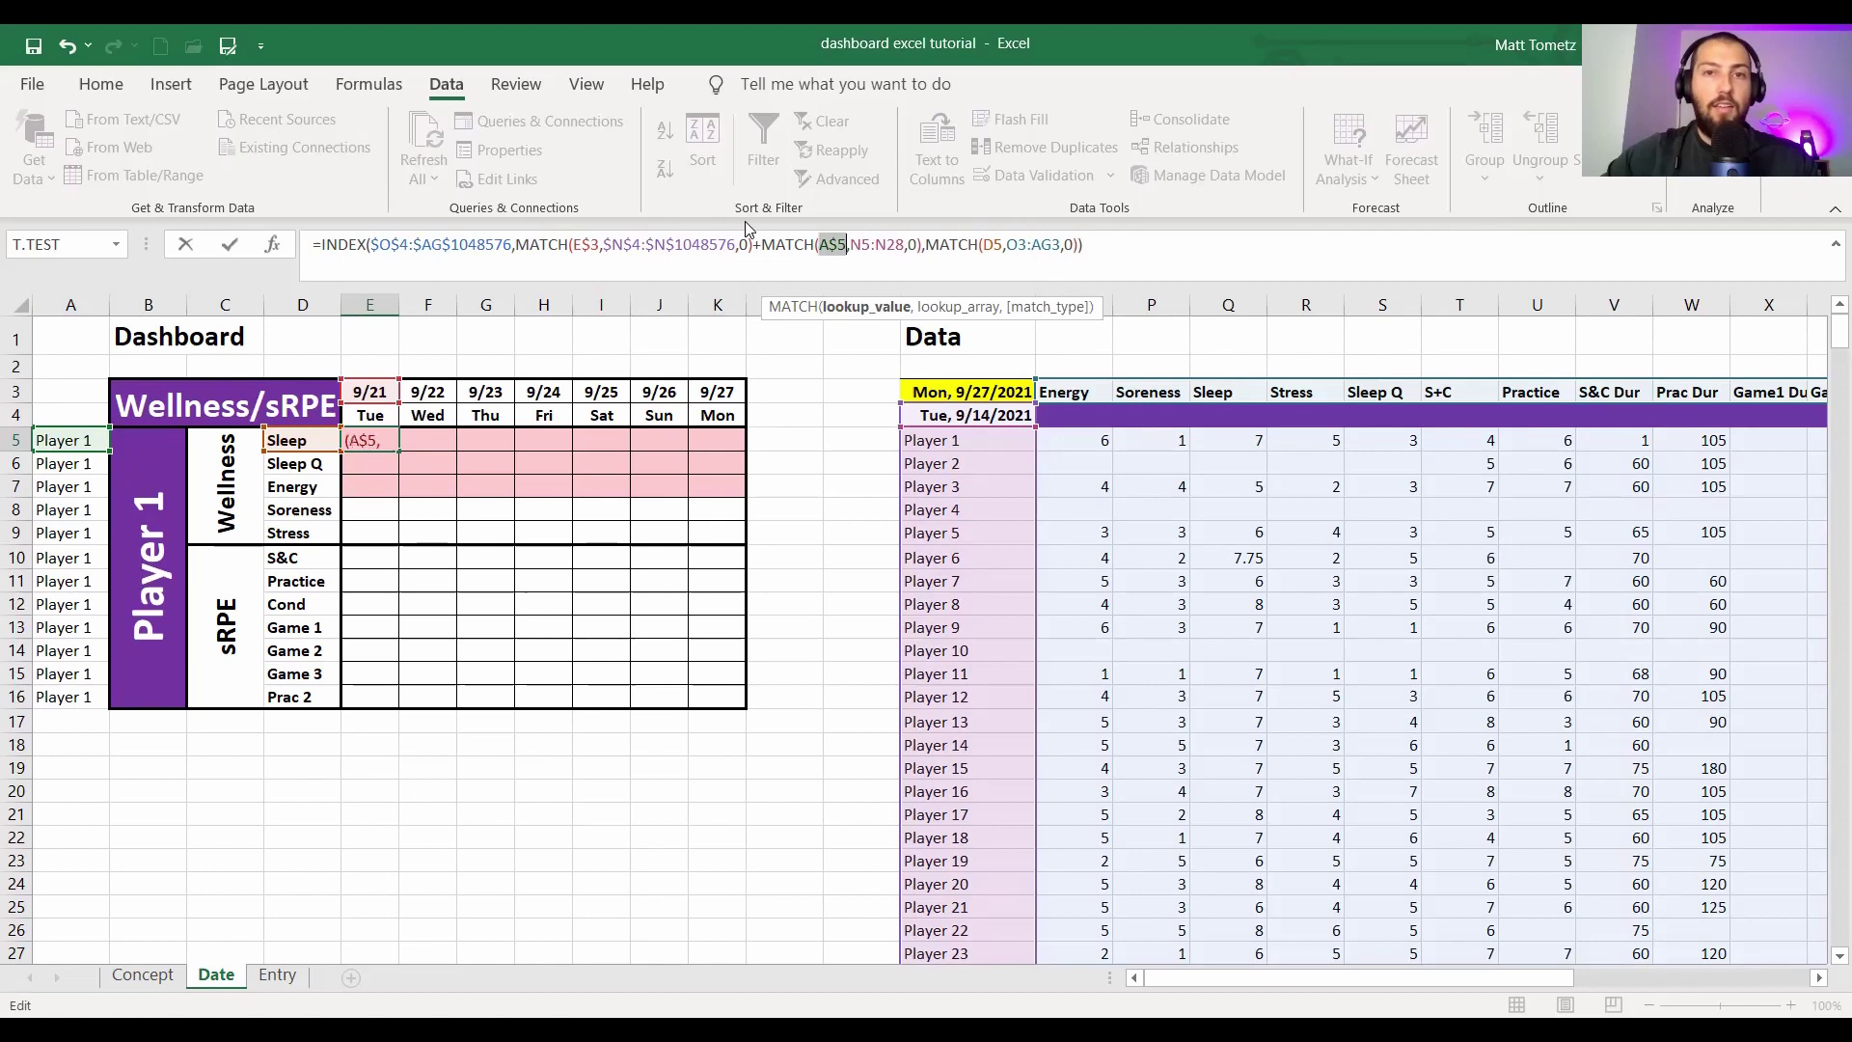
click(870, 243)
key(F4)
click(914, 244)
key(F4)
- Set the metric MATCH references to $D5 and $O$3:$AG$3, and enter the updated E5 formula
click(1031, 244)
key(F4)
key(F4)
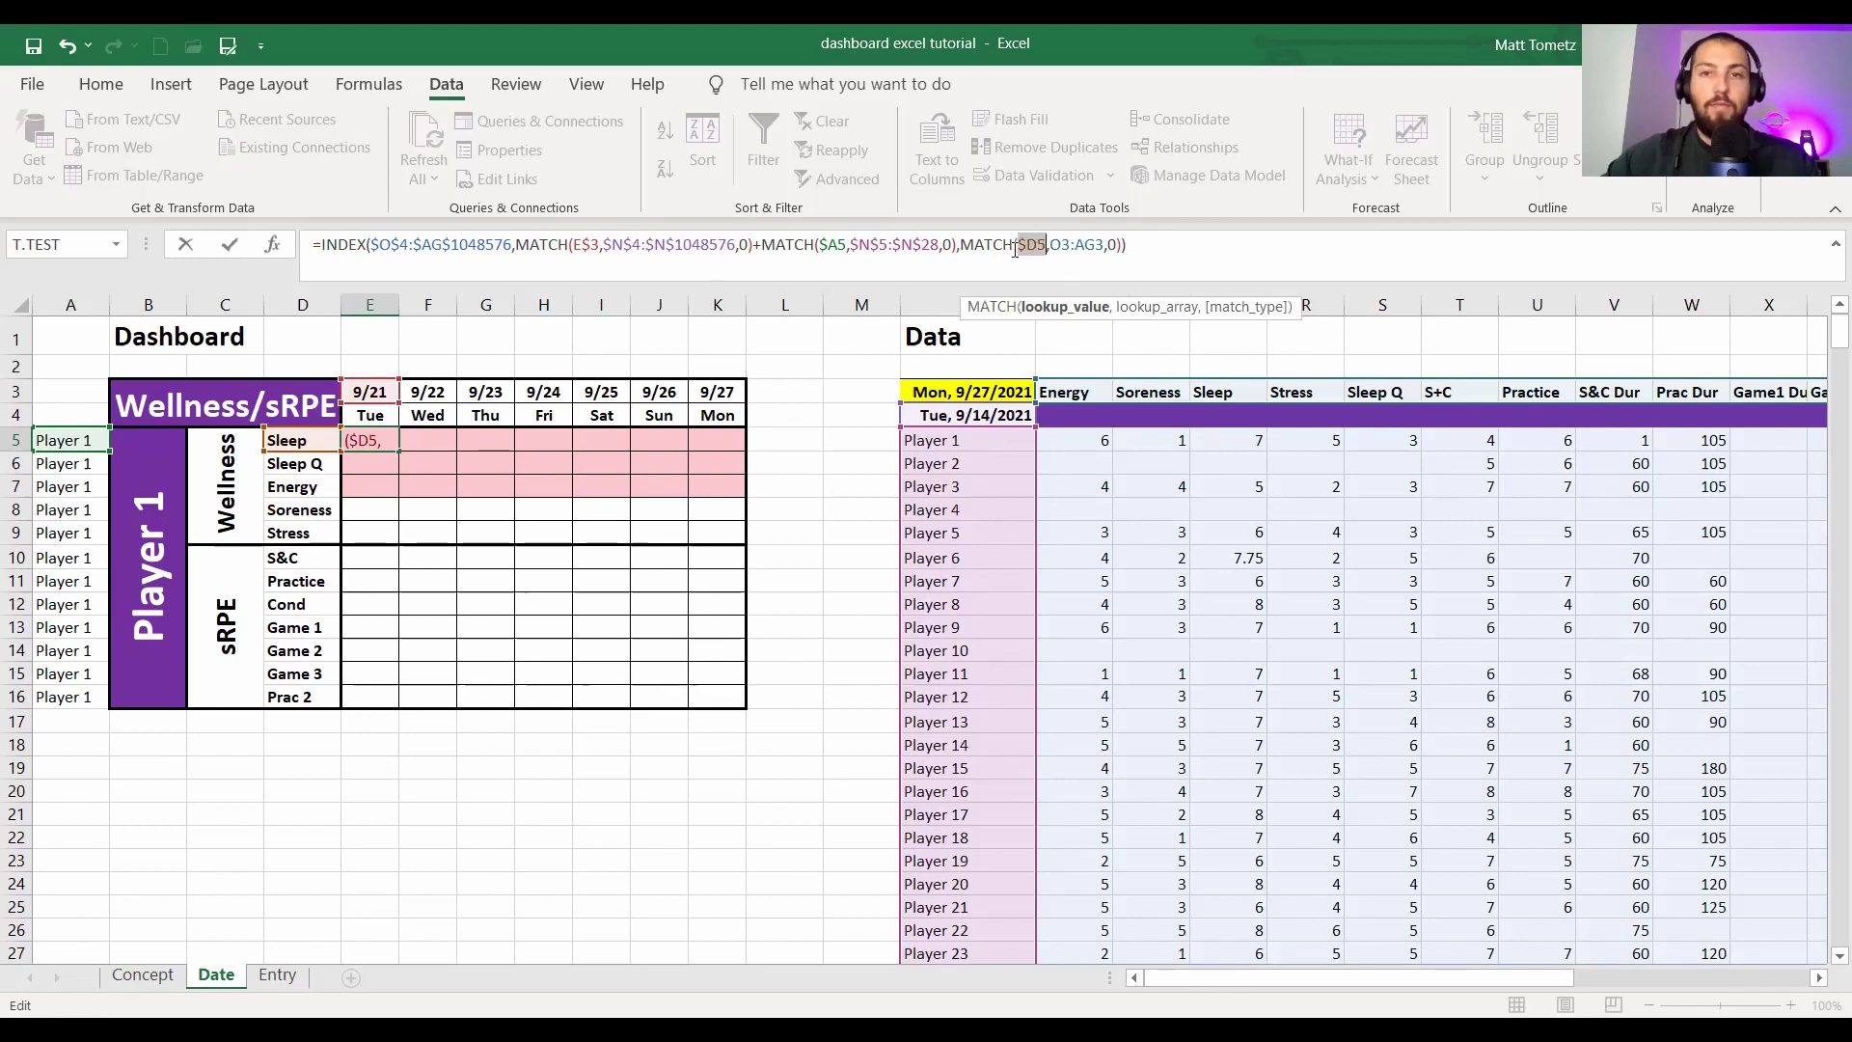
click(1055, 246)
key(F4)
click(1110, 246)
key(F4)
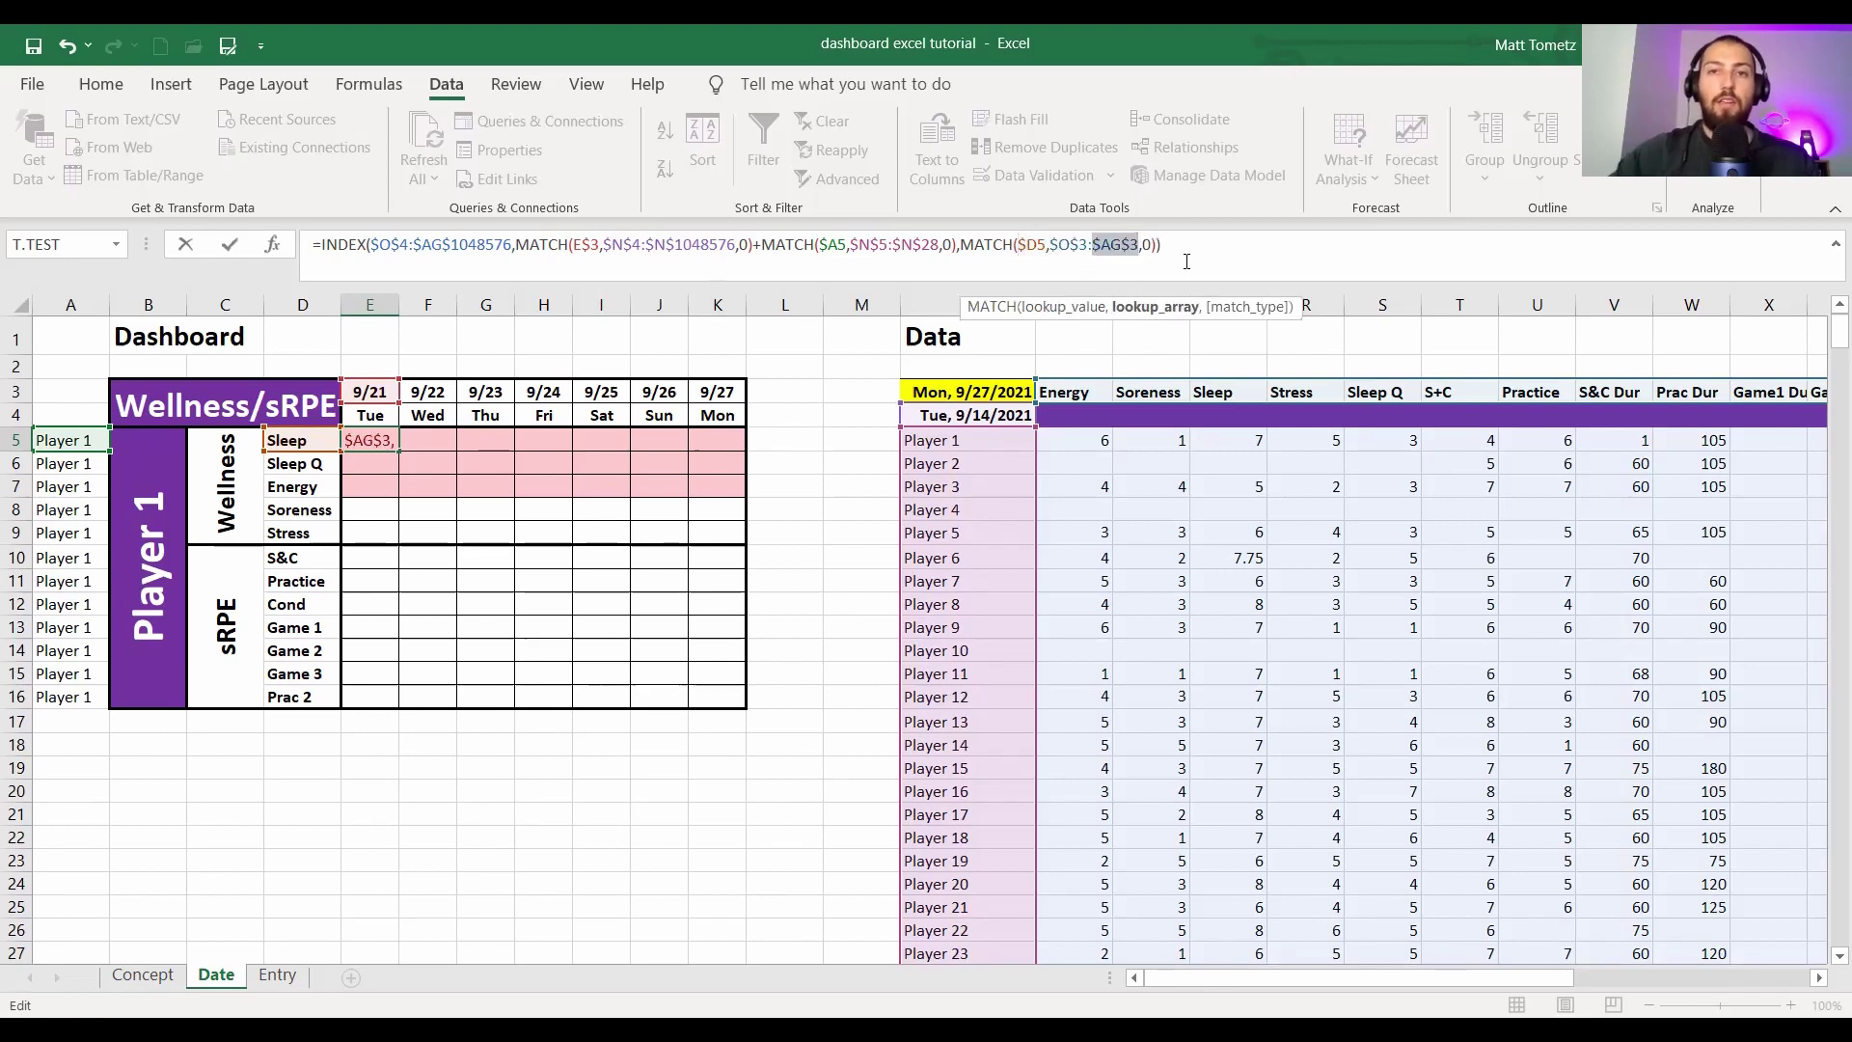
key(Return)
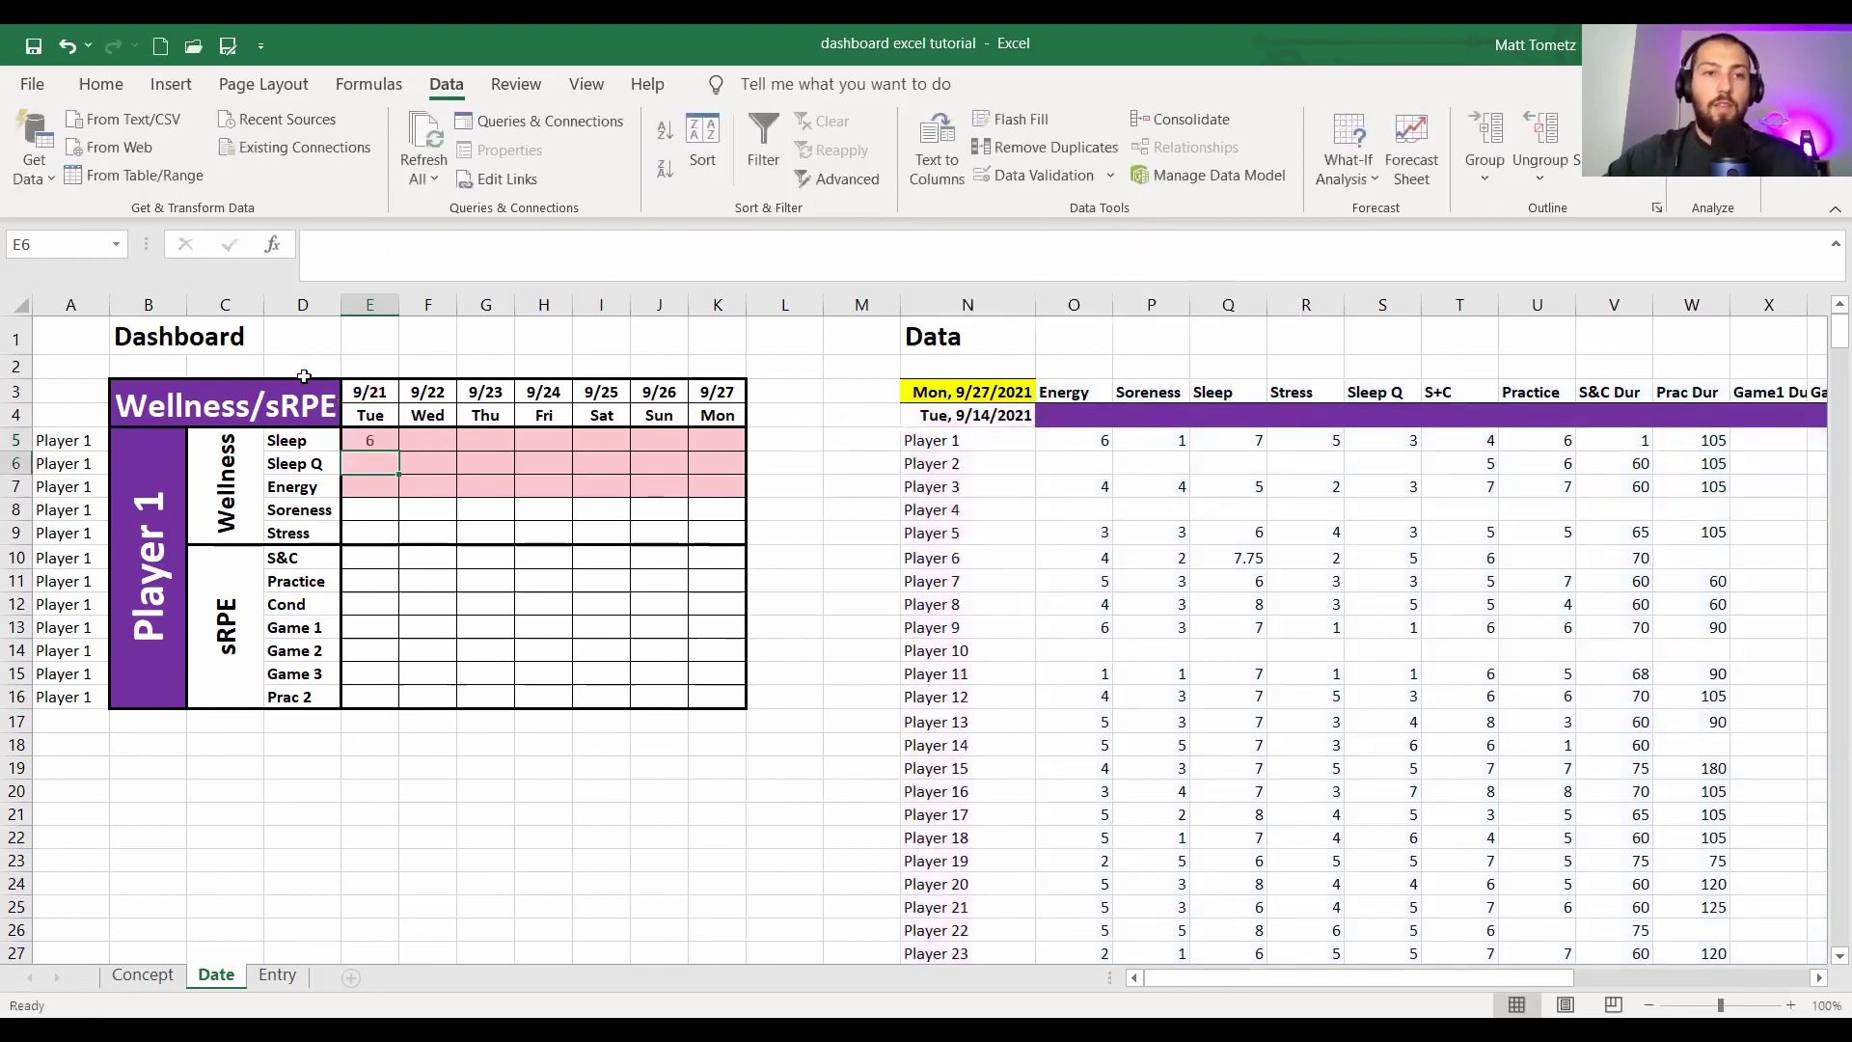
- Fill the E5 formula down through E9, and copy the formatting of G5:G9 onto E5:E9
click(385, 437)
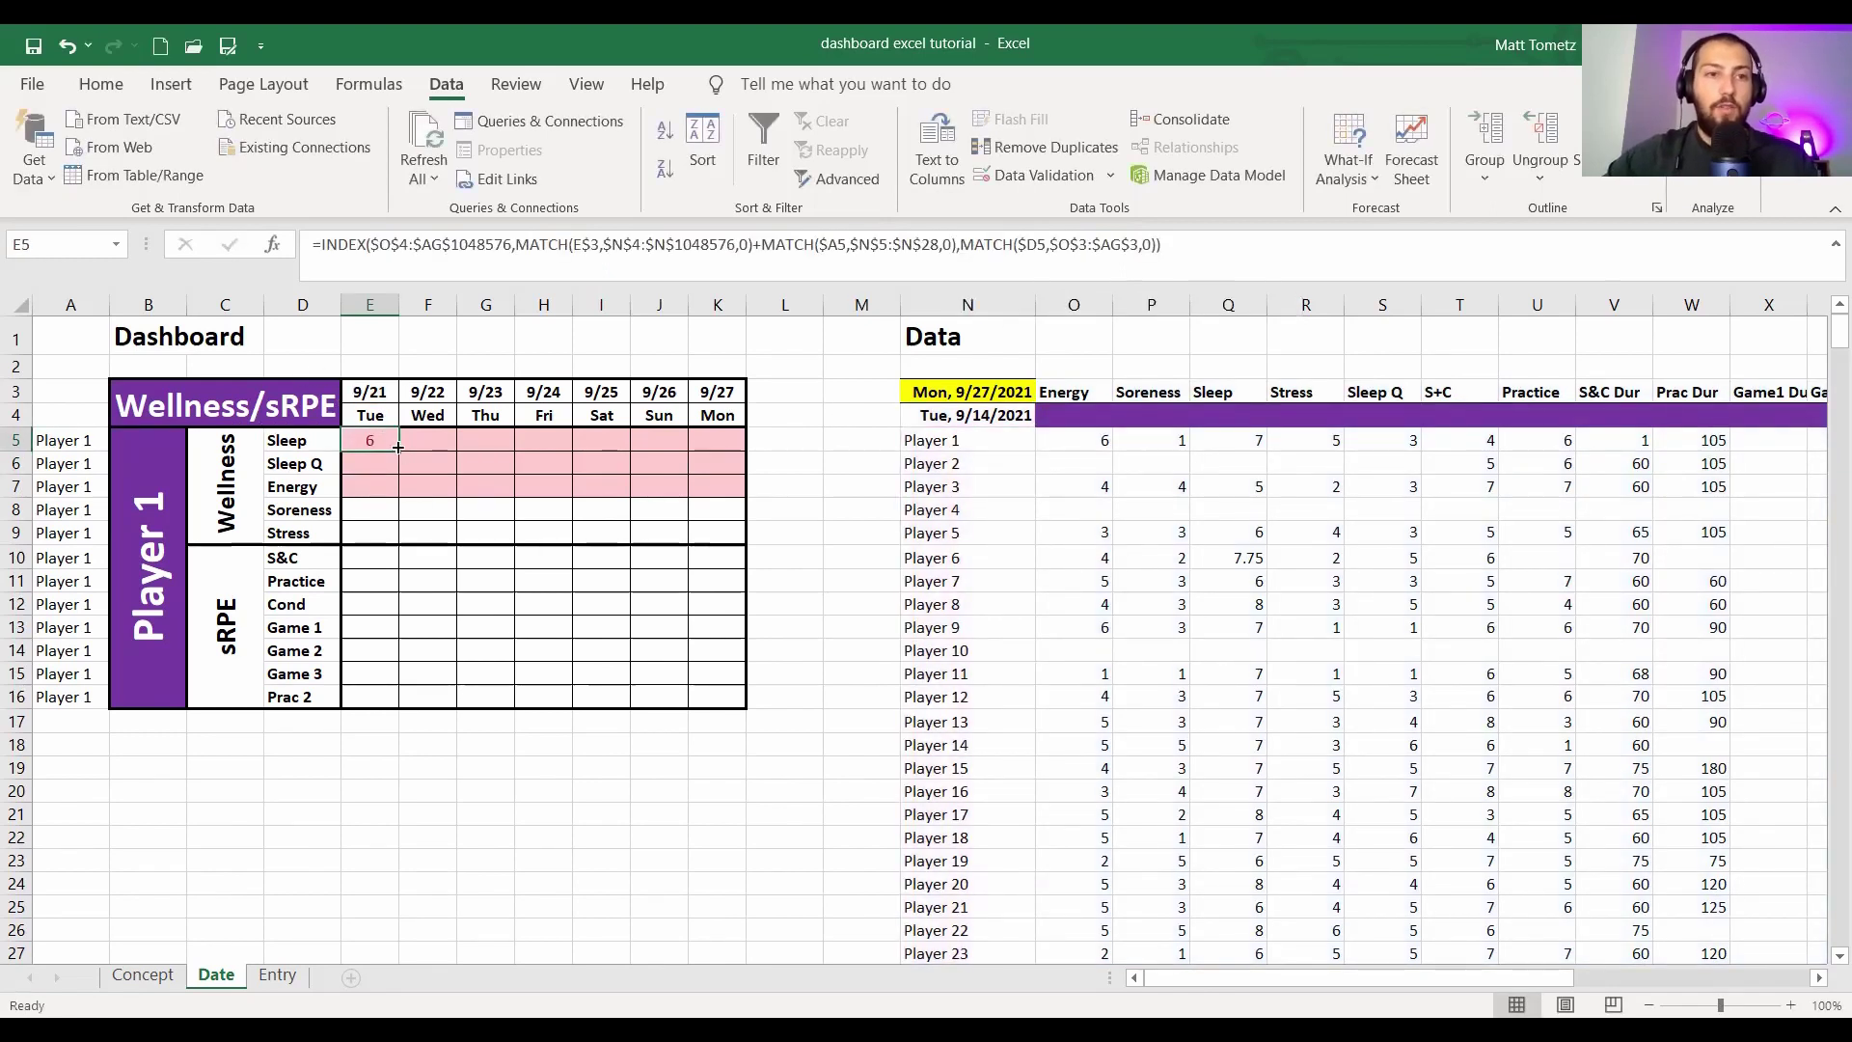
drag(397, 451, 390, 532)
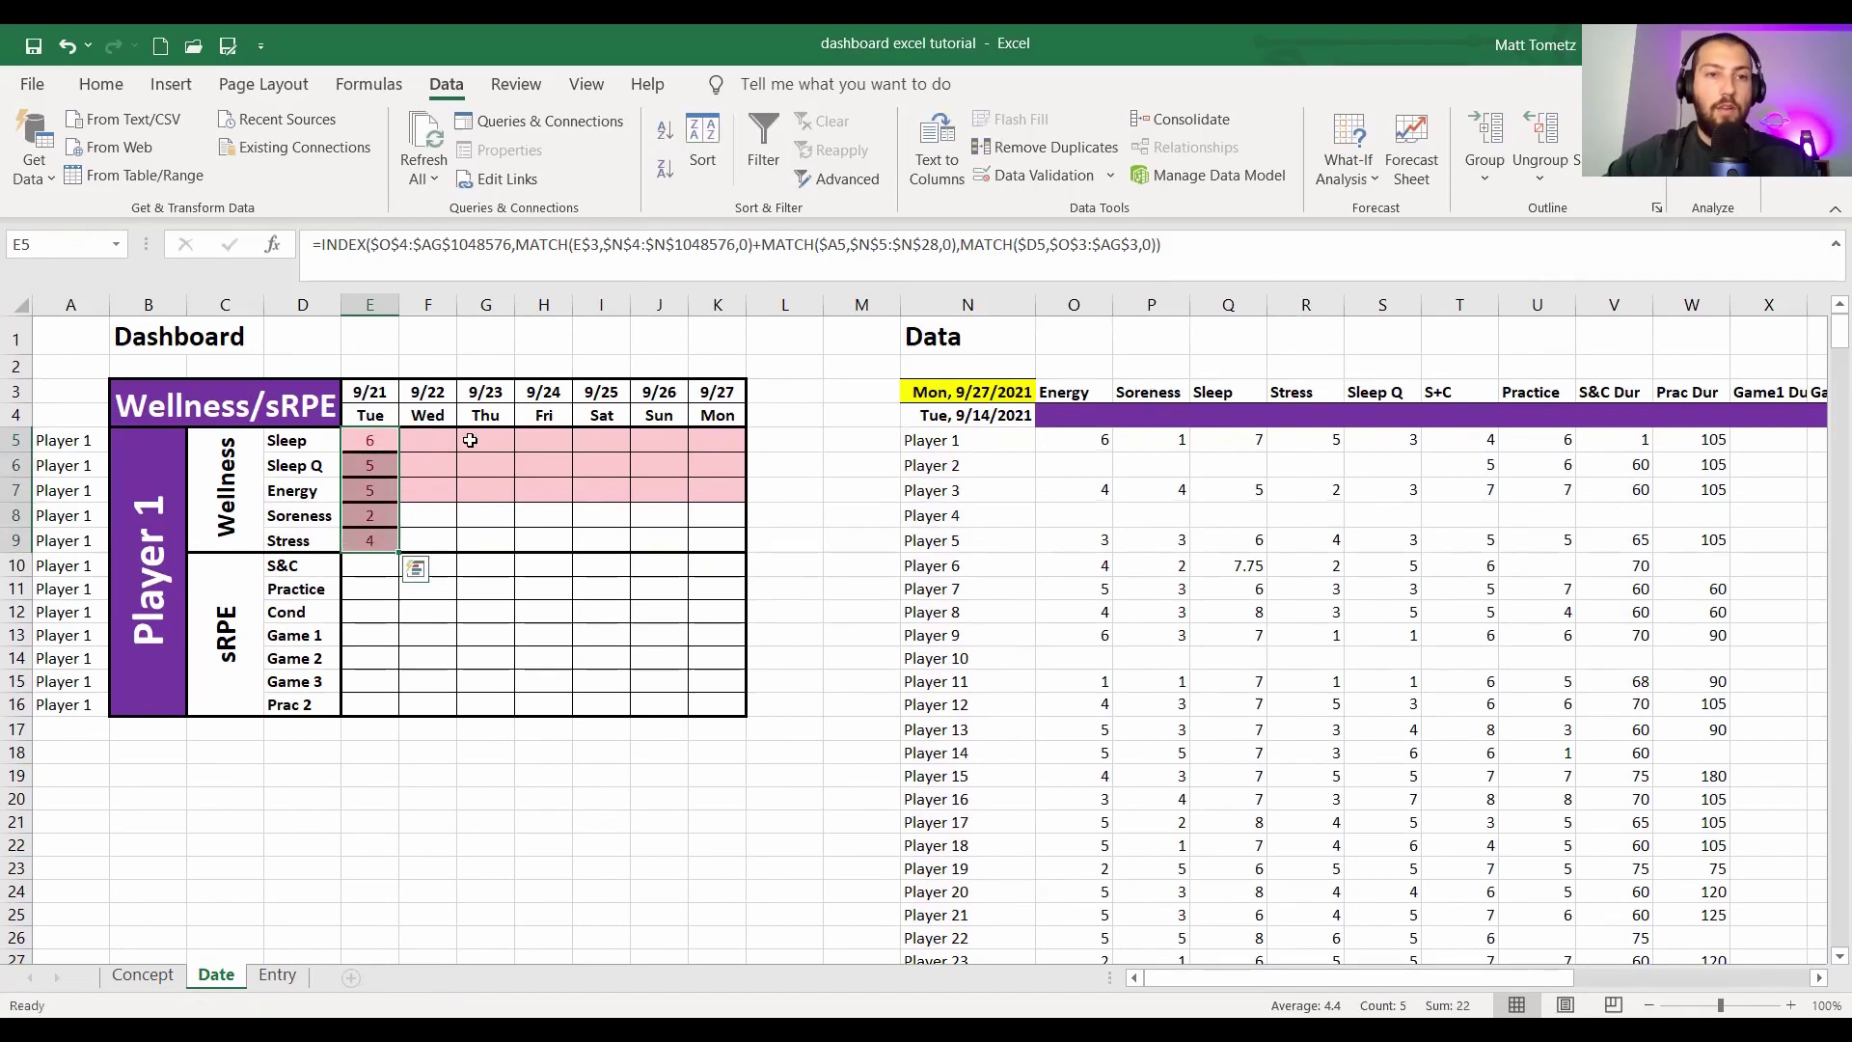
drag(470, 440, 486, 543)
click(105, 85)
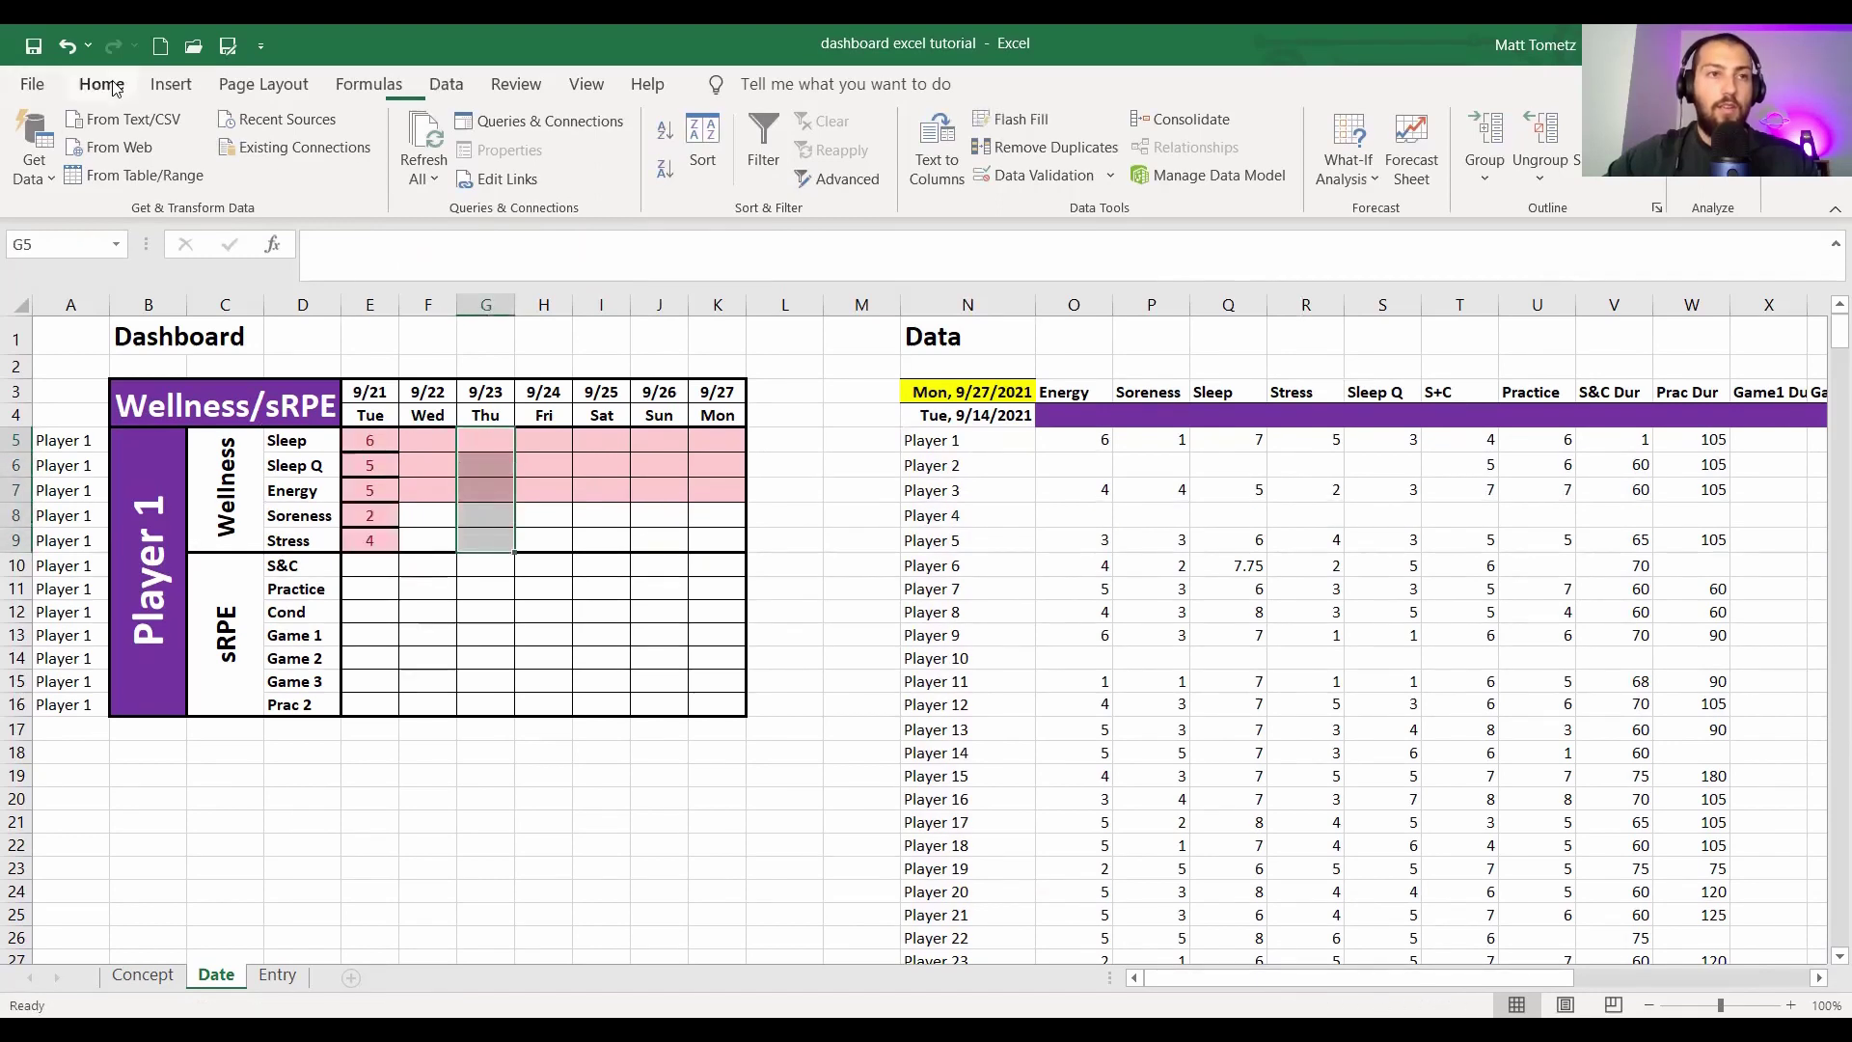
click(123, 178)
drag(384, 436, 372, 536)
click(579, 487)
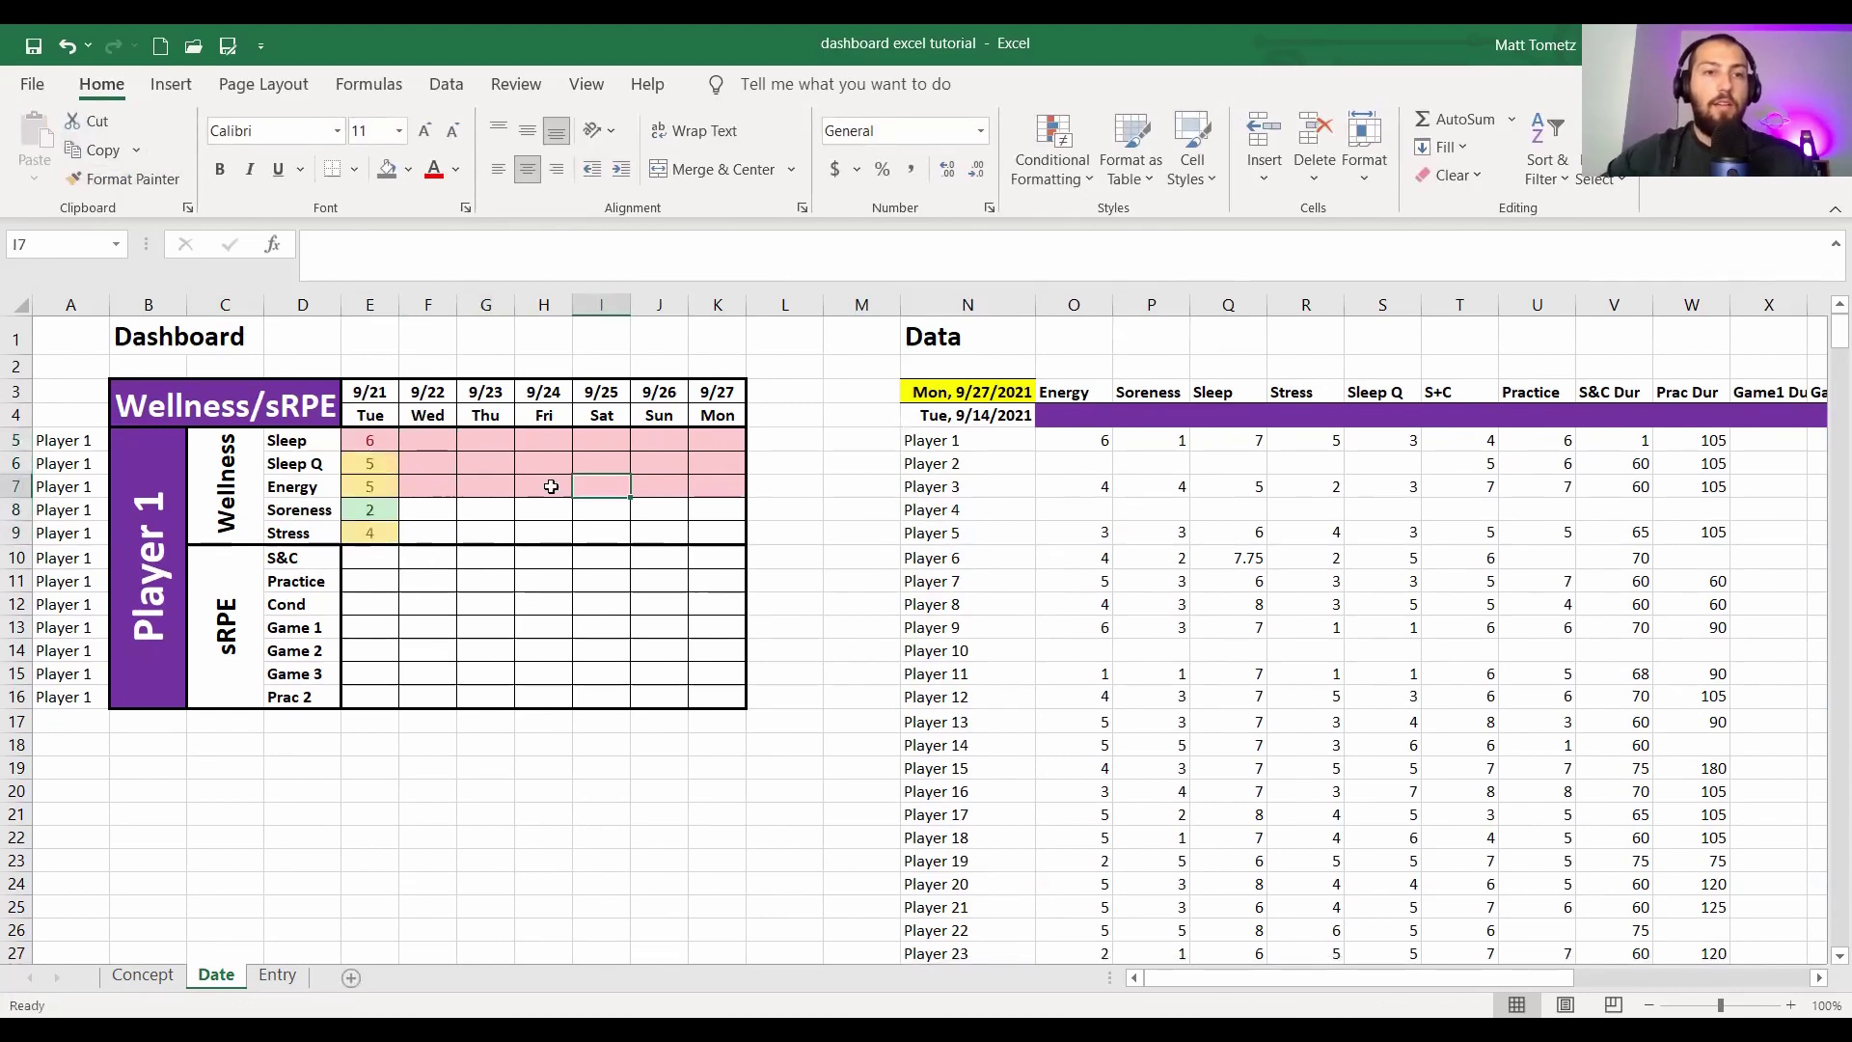
- Inspect the copied formula in E9, the Stress cell for 9/21, to check its references
drag(360, 436, 381, 542)
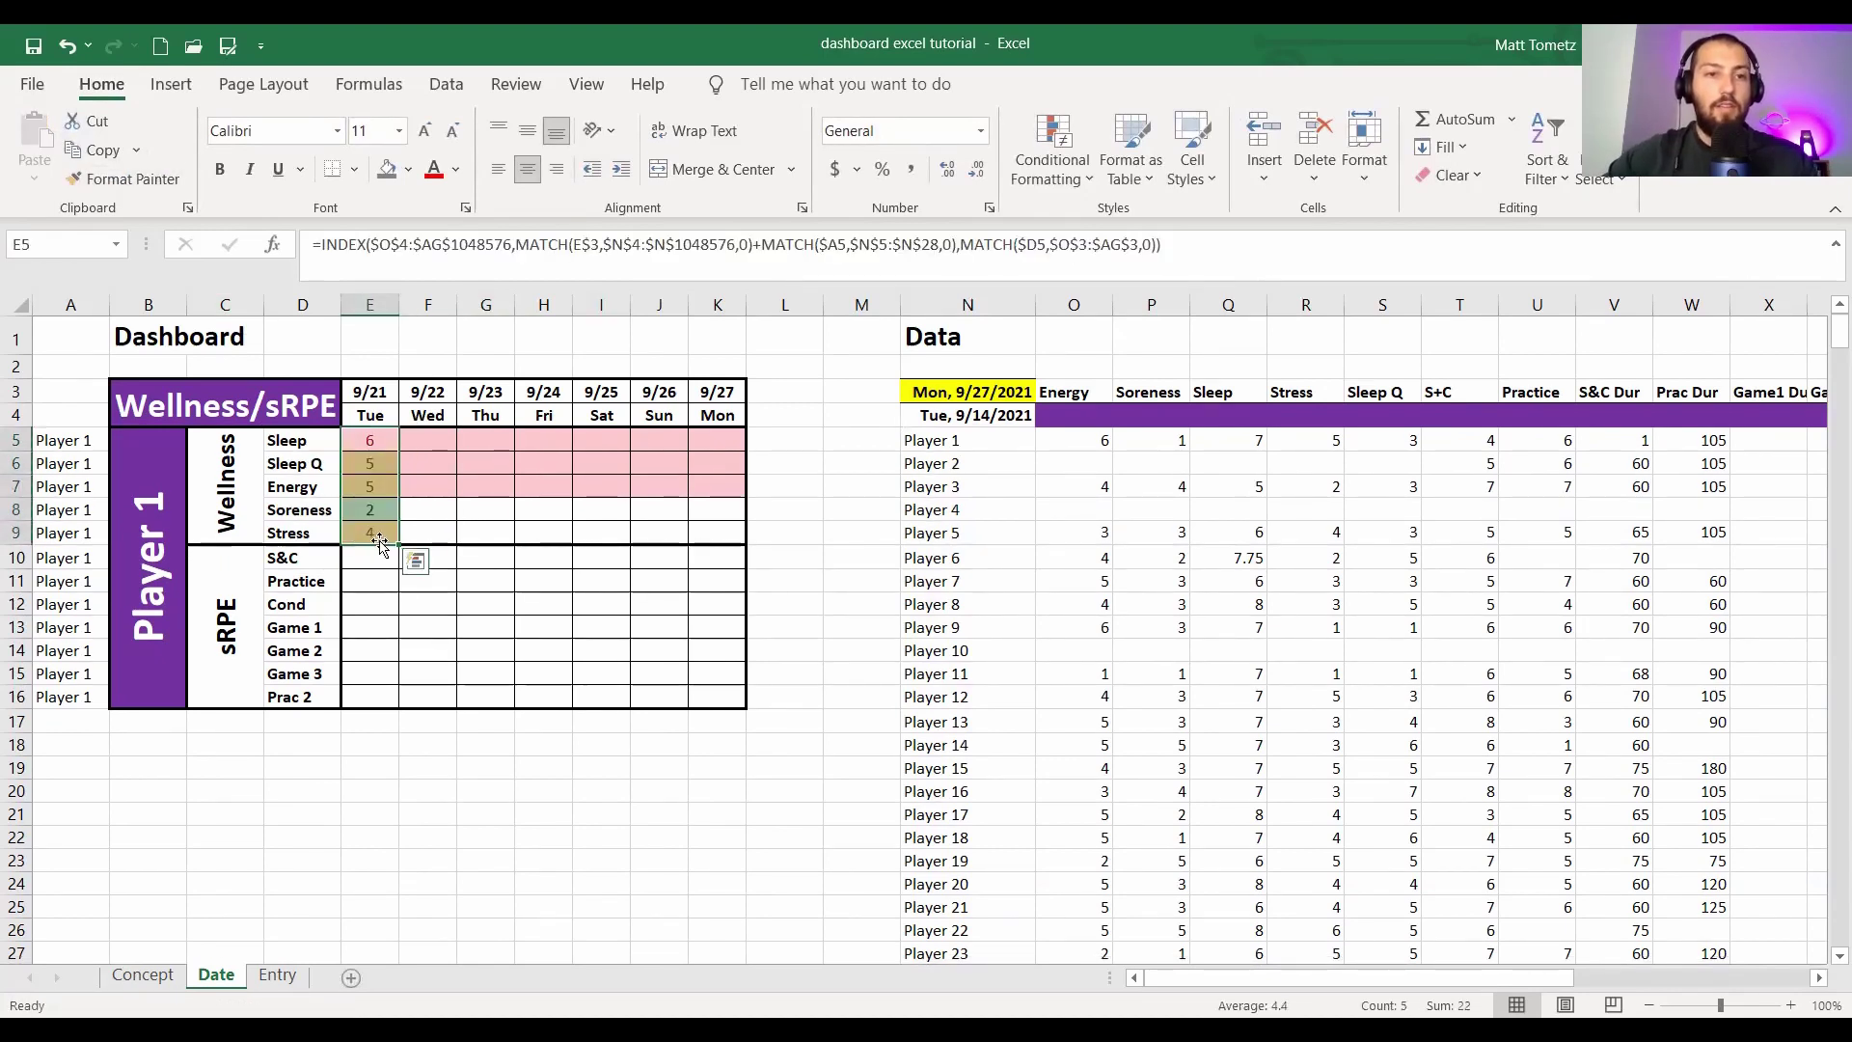
click(386, 536)
double_click(376, 536)
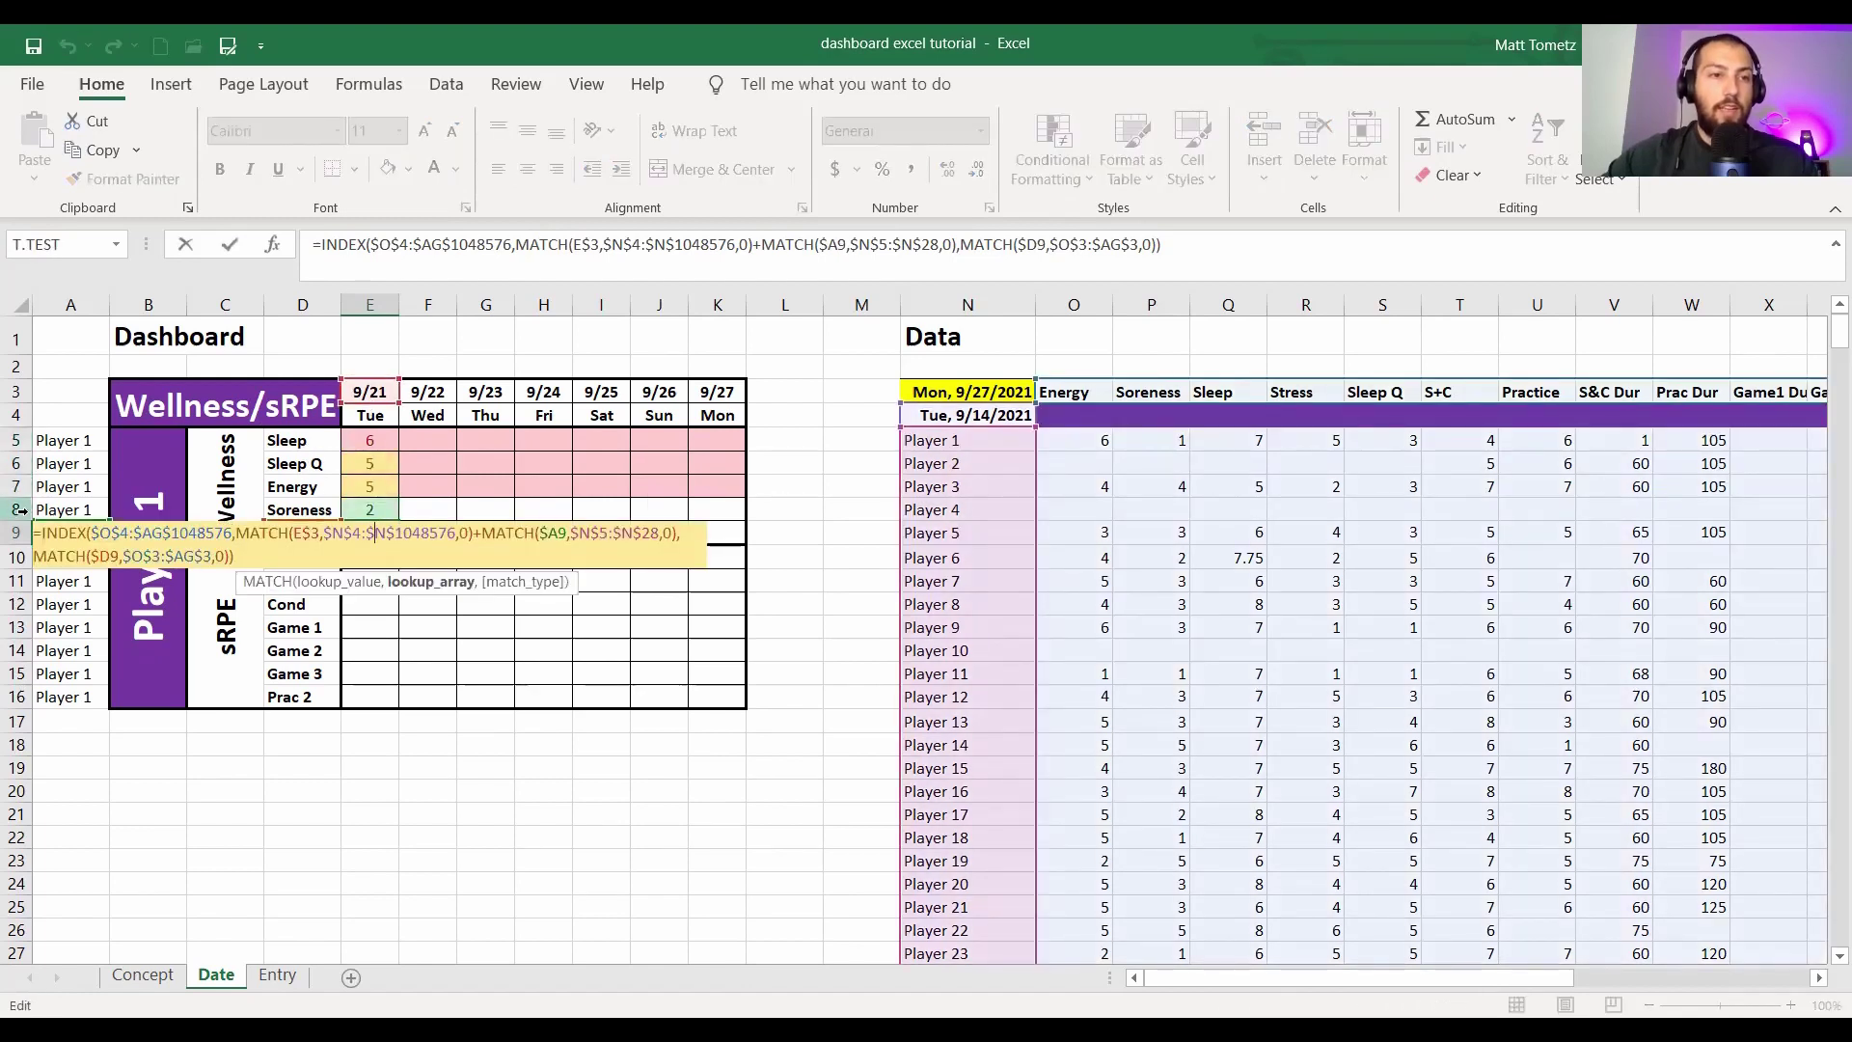
key(Escape)
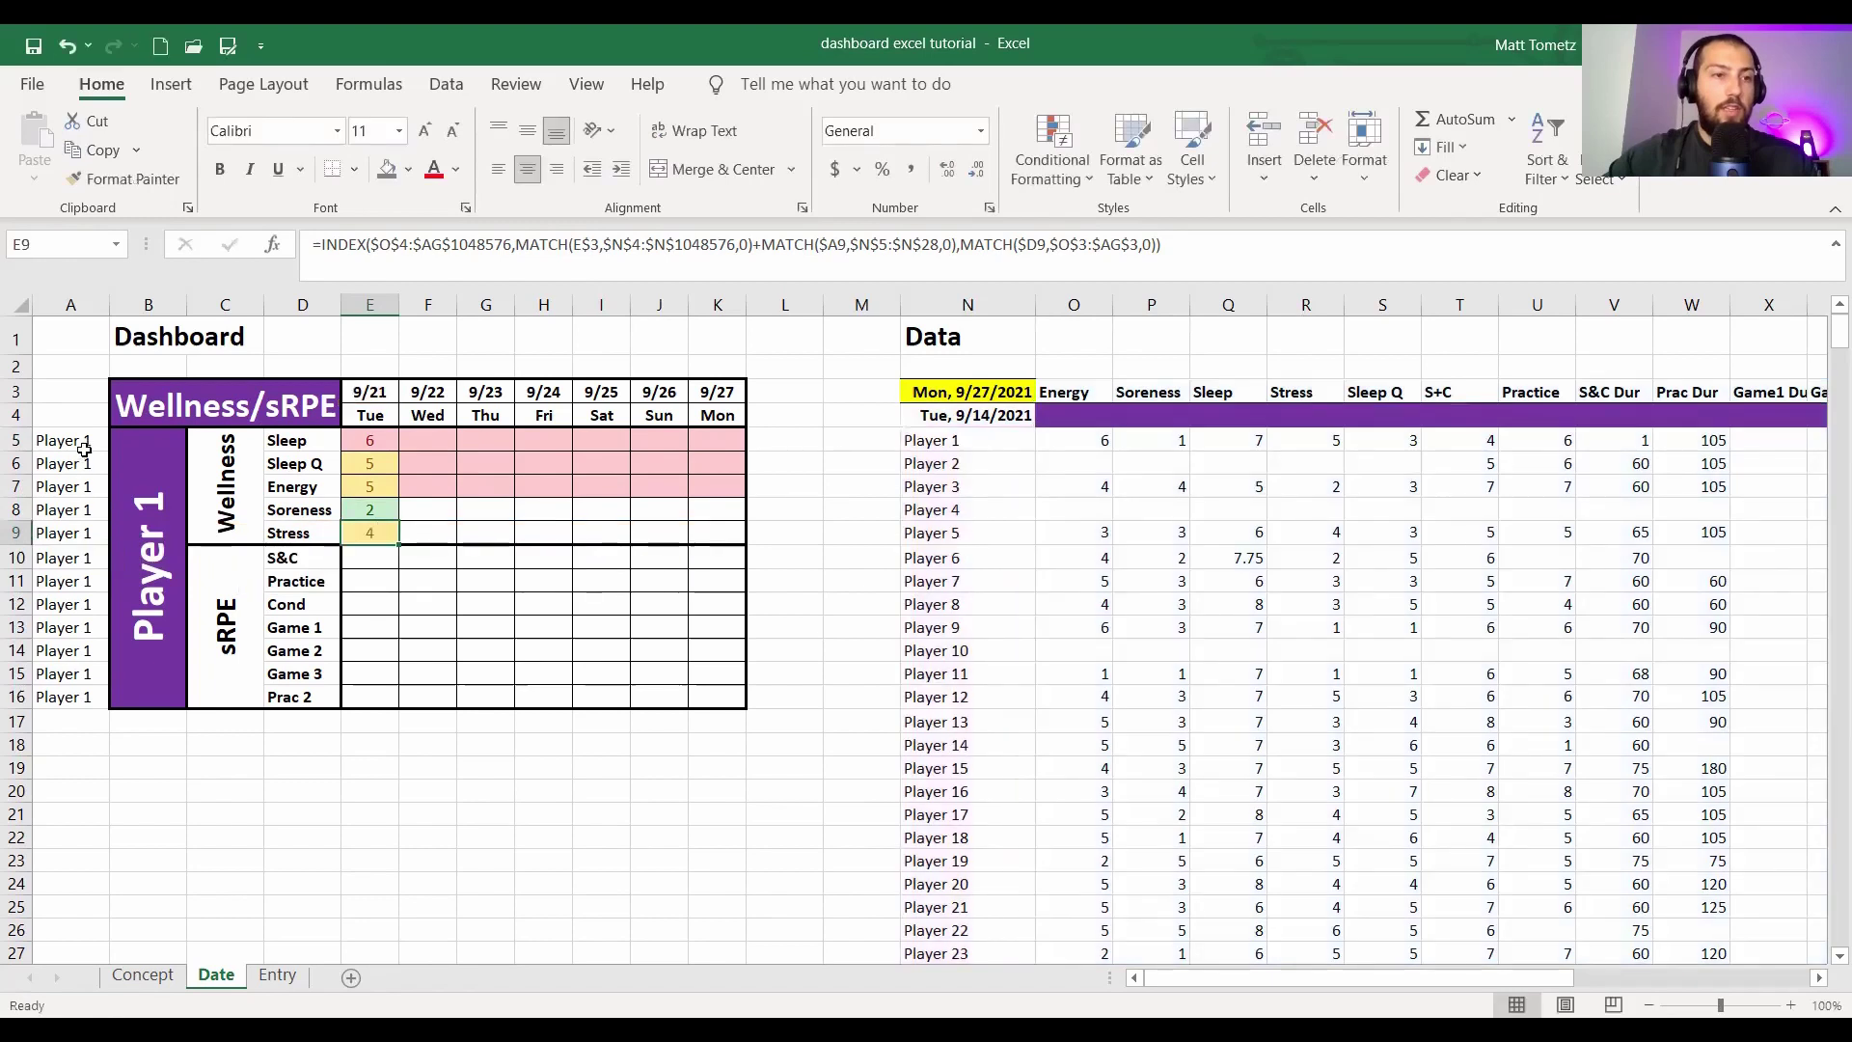
- Fill the Wellness formulas in E5:E9 across the remaining dates through column K
double_click(370, 509)
drag(369, 443, 372, 557)
drag(370, 443, 727, 535)
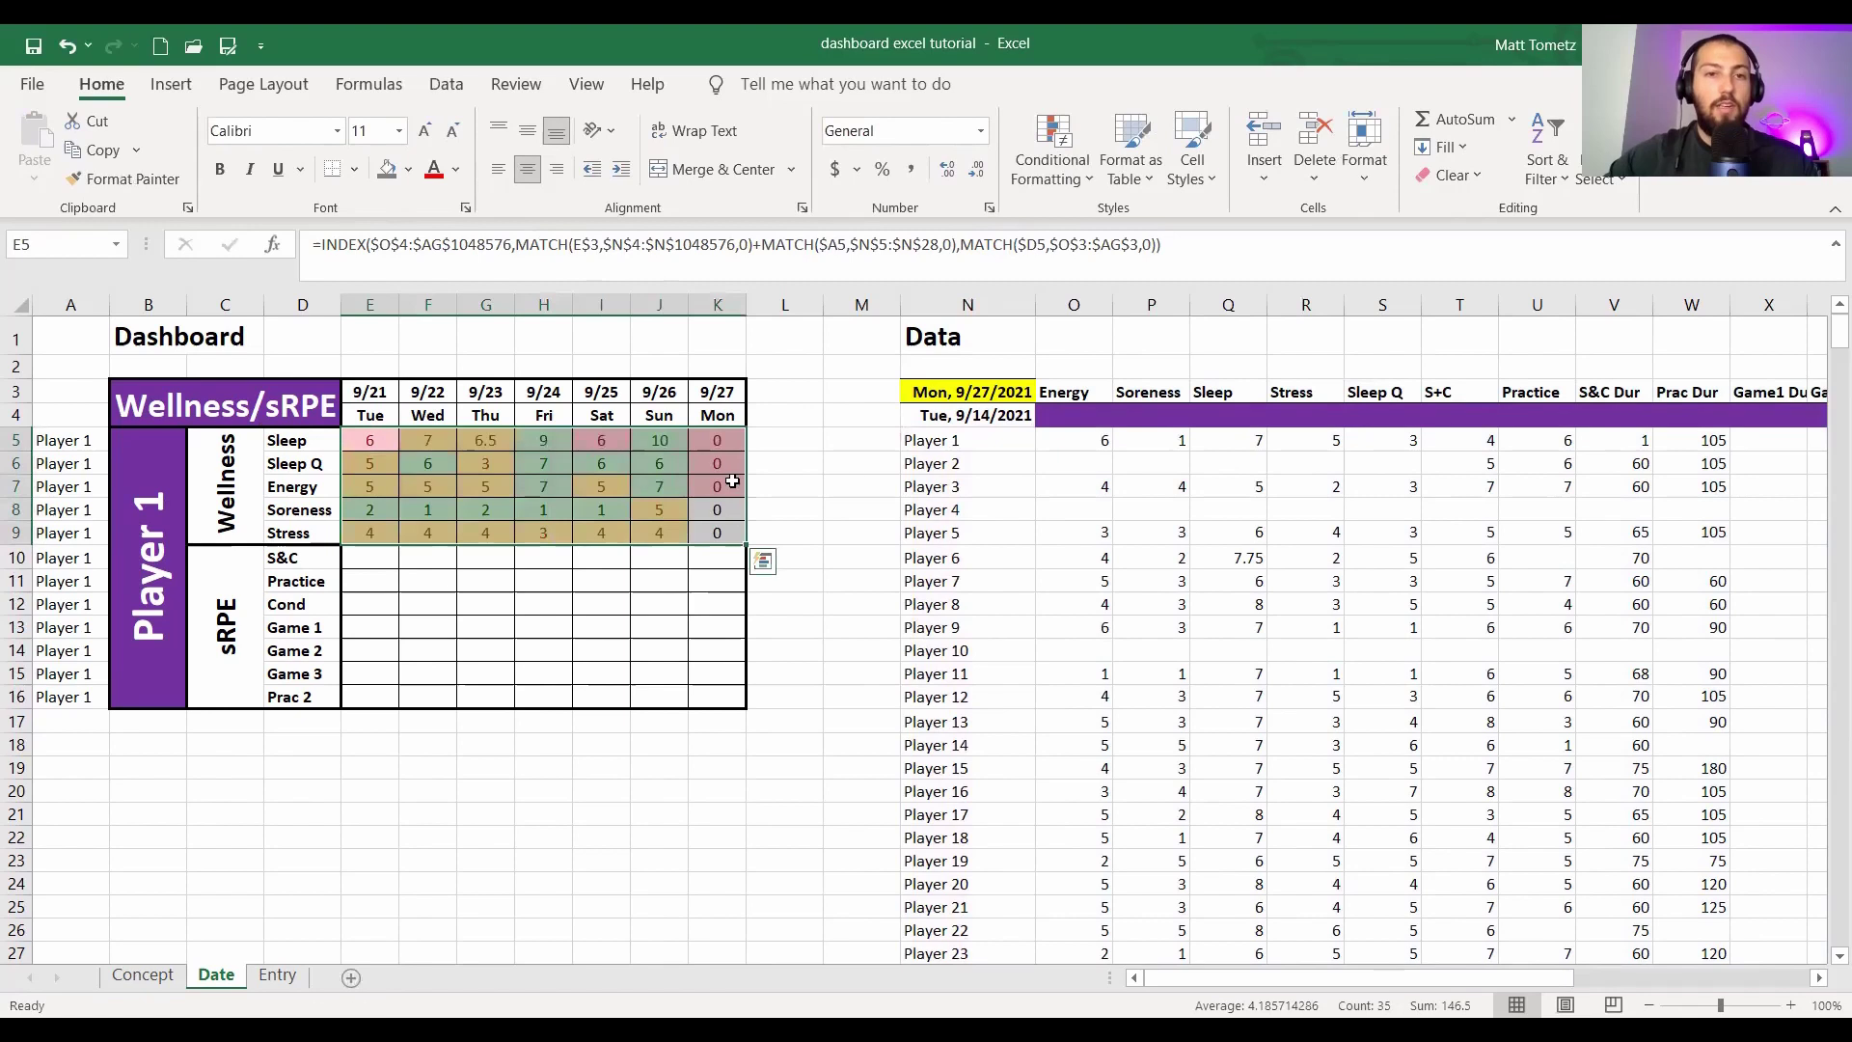
click(850, 484)
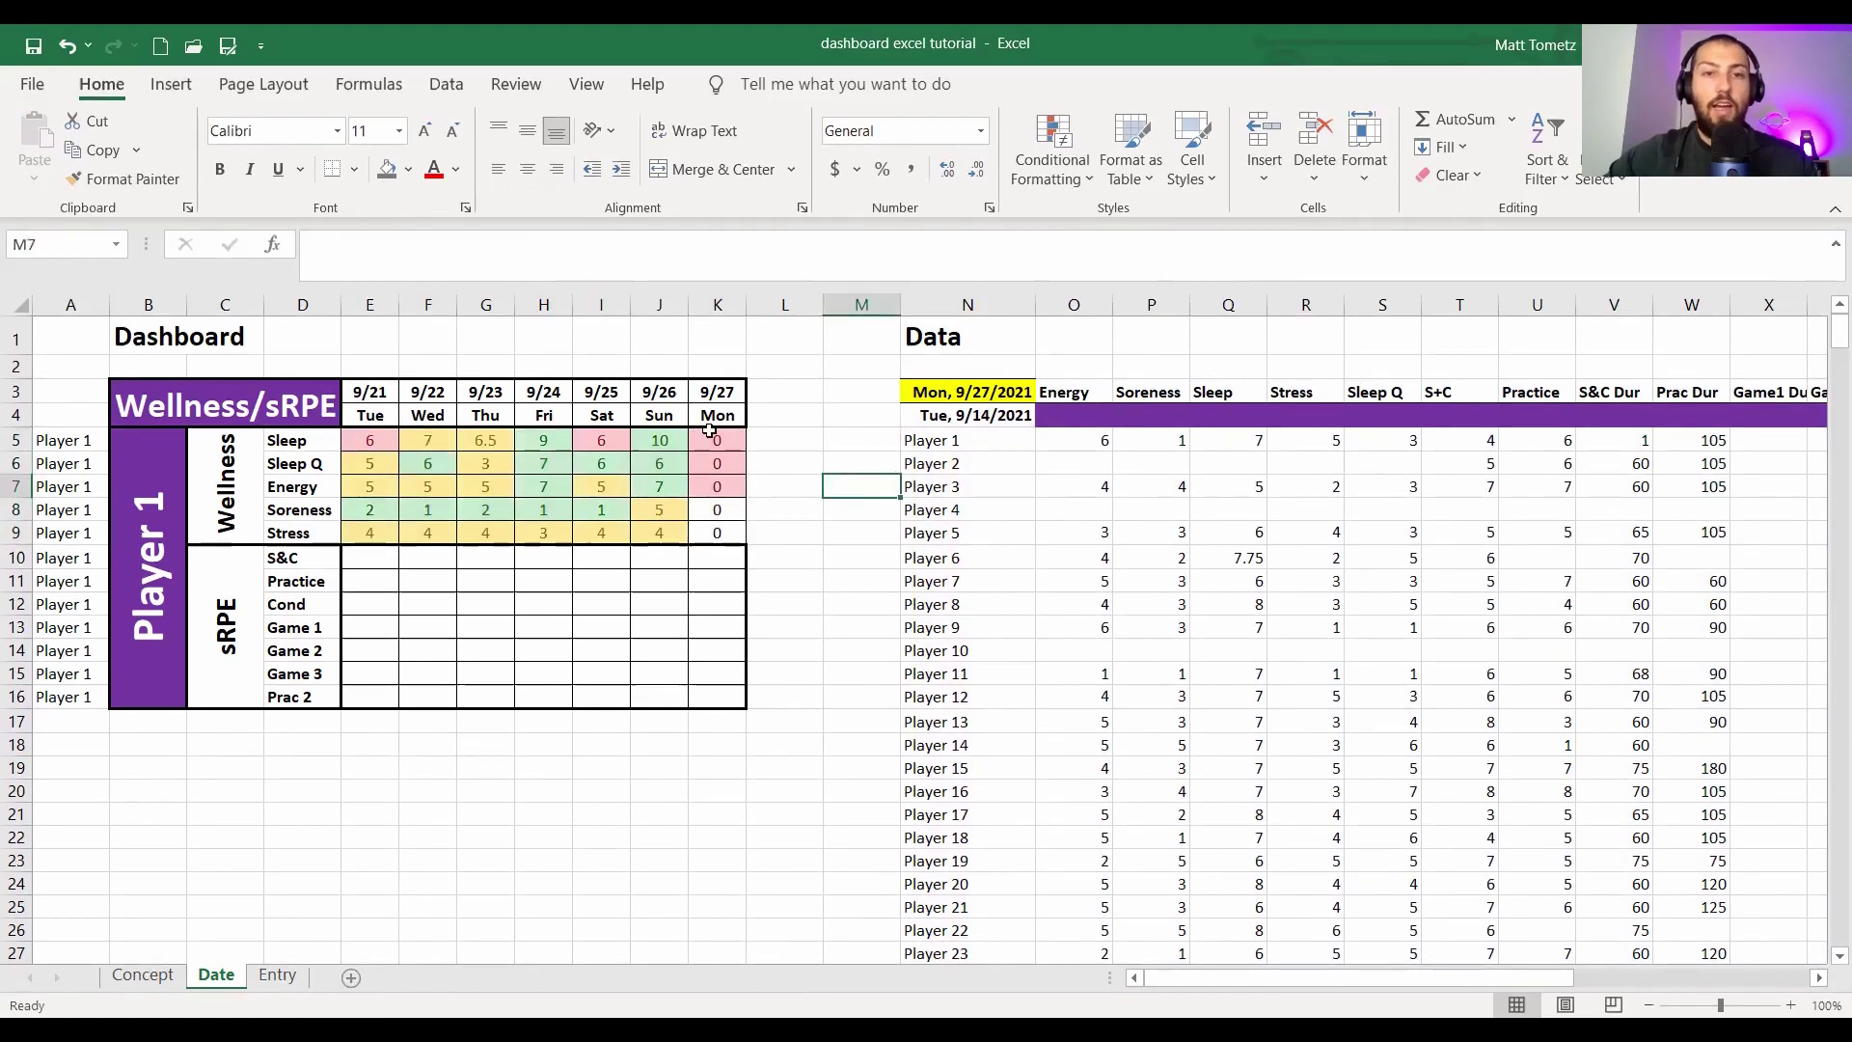
- Apply a thick outline border around the Wellness block E5:K9
drag(359, 442, 727, 530)
right_click(671, 521)
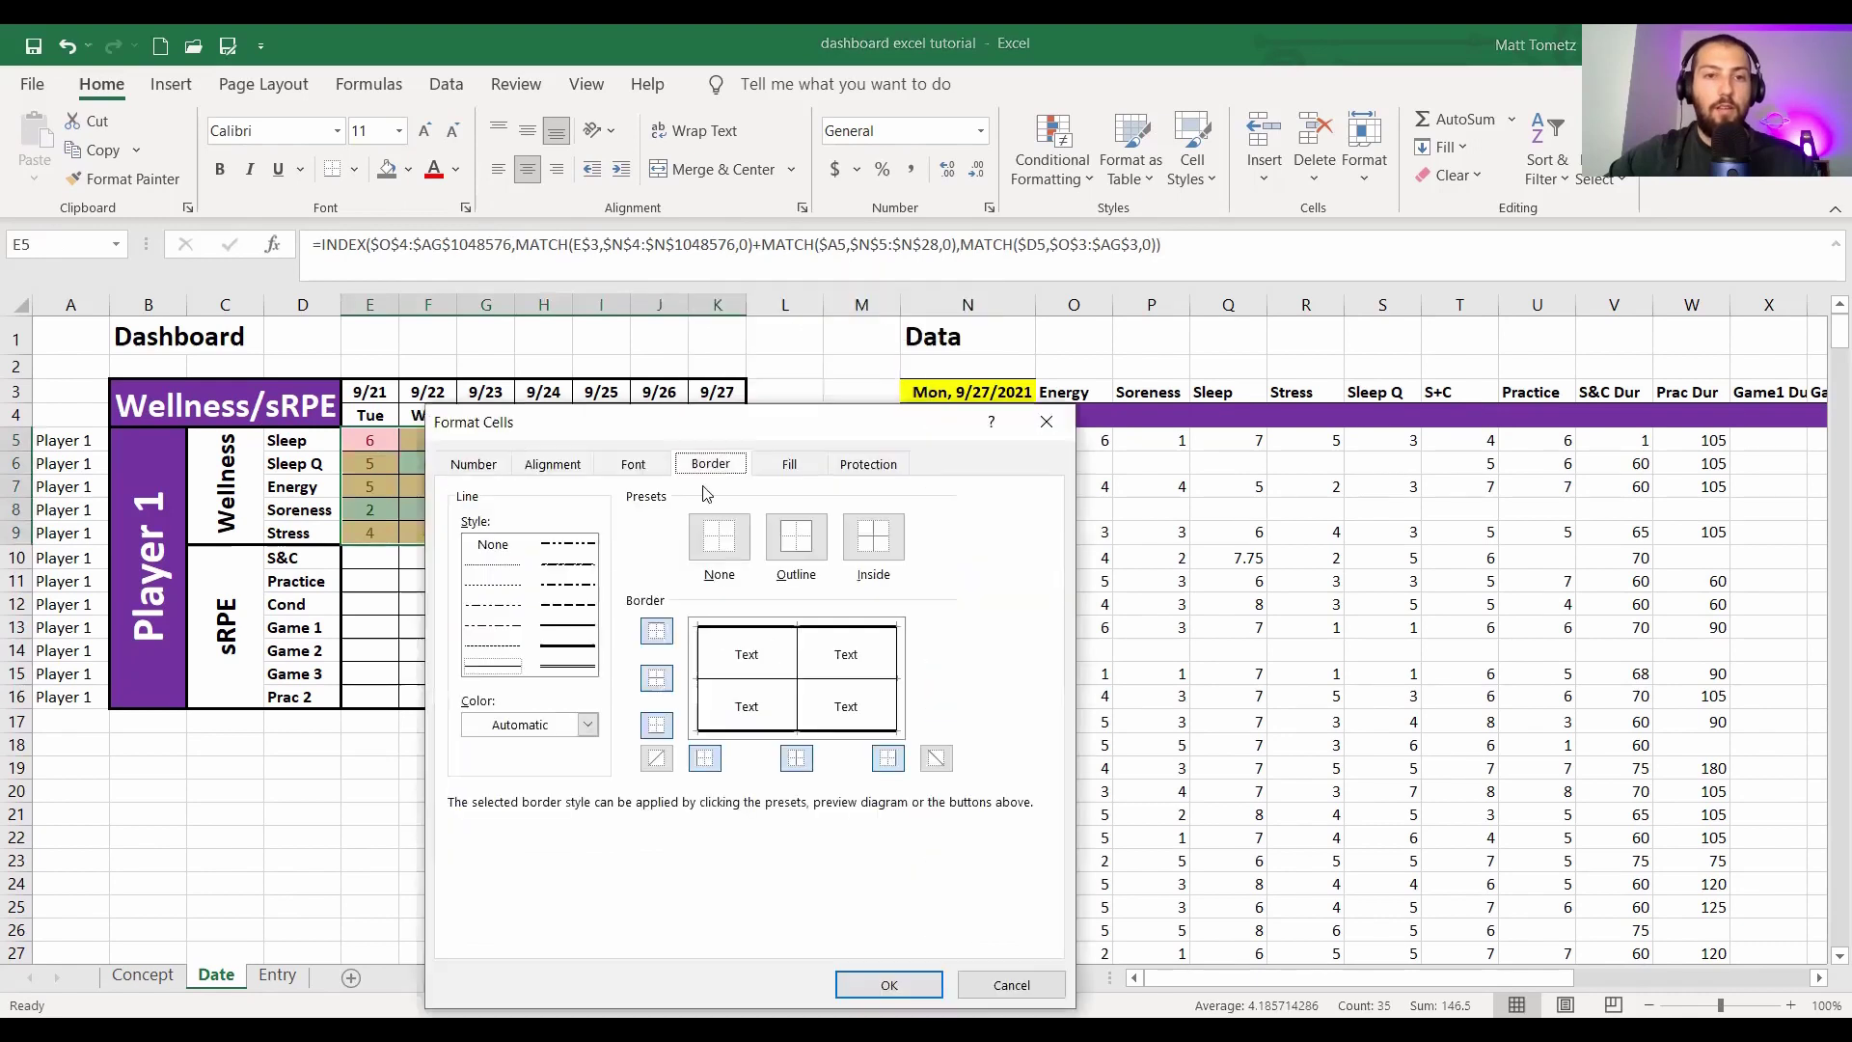
click(568, 644)
click(795, 536)
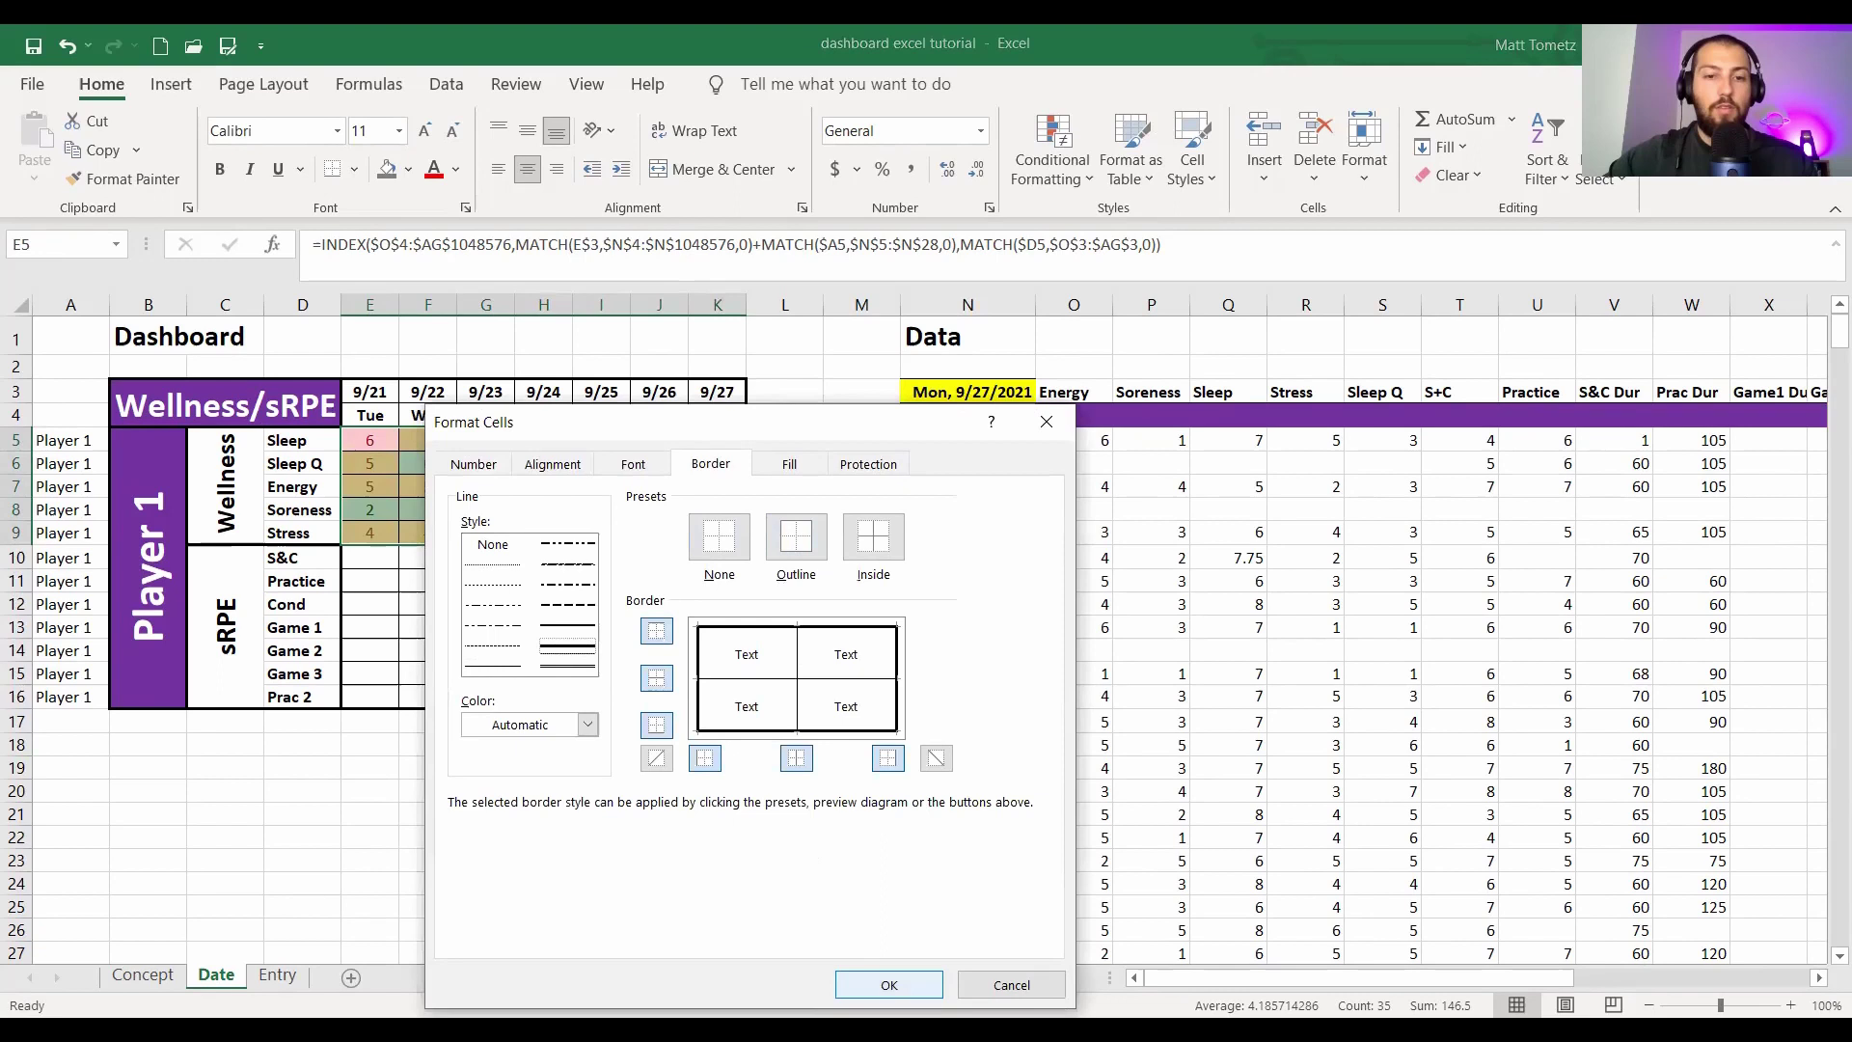
key(Return)
click(784, 391)
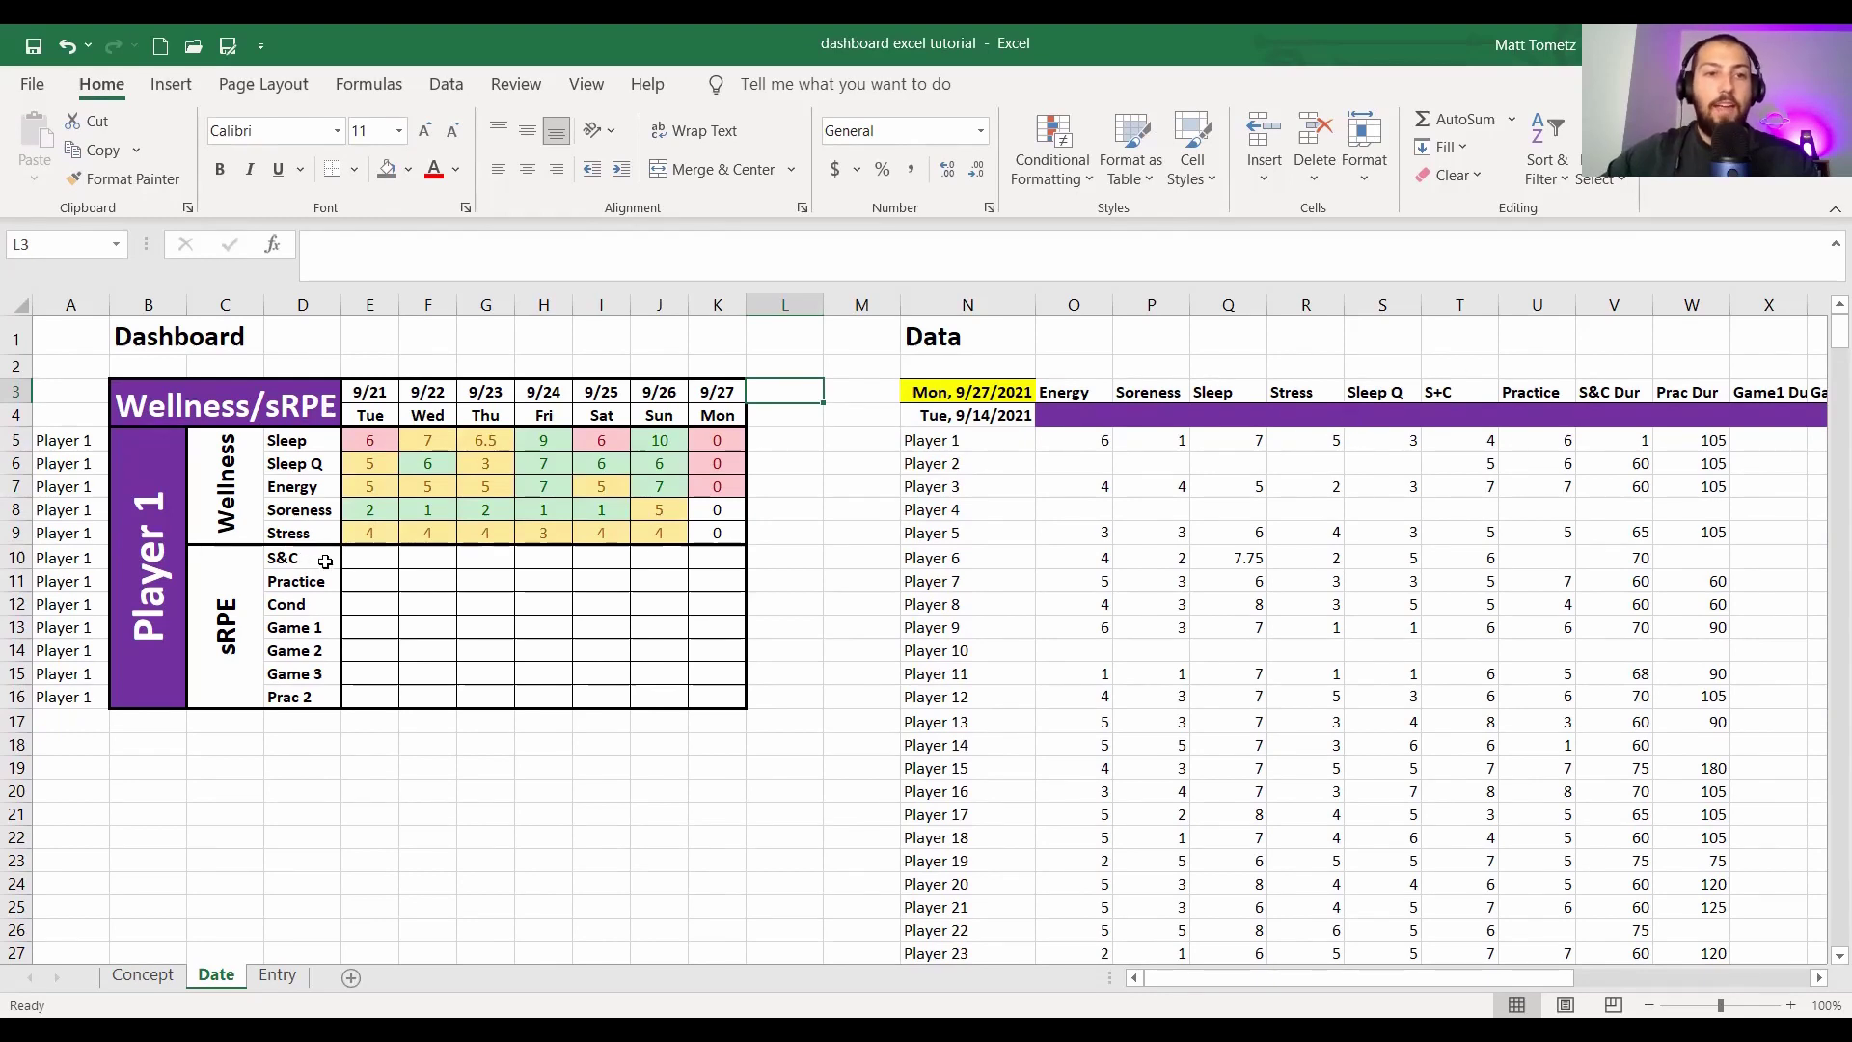
- Copy the Stress formula from E9 into the S&C cell E10 and check its metric reference in D10
click(367, 532)
key(ctrl+c)
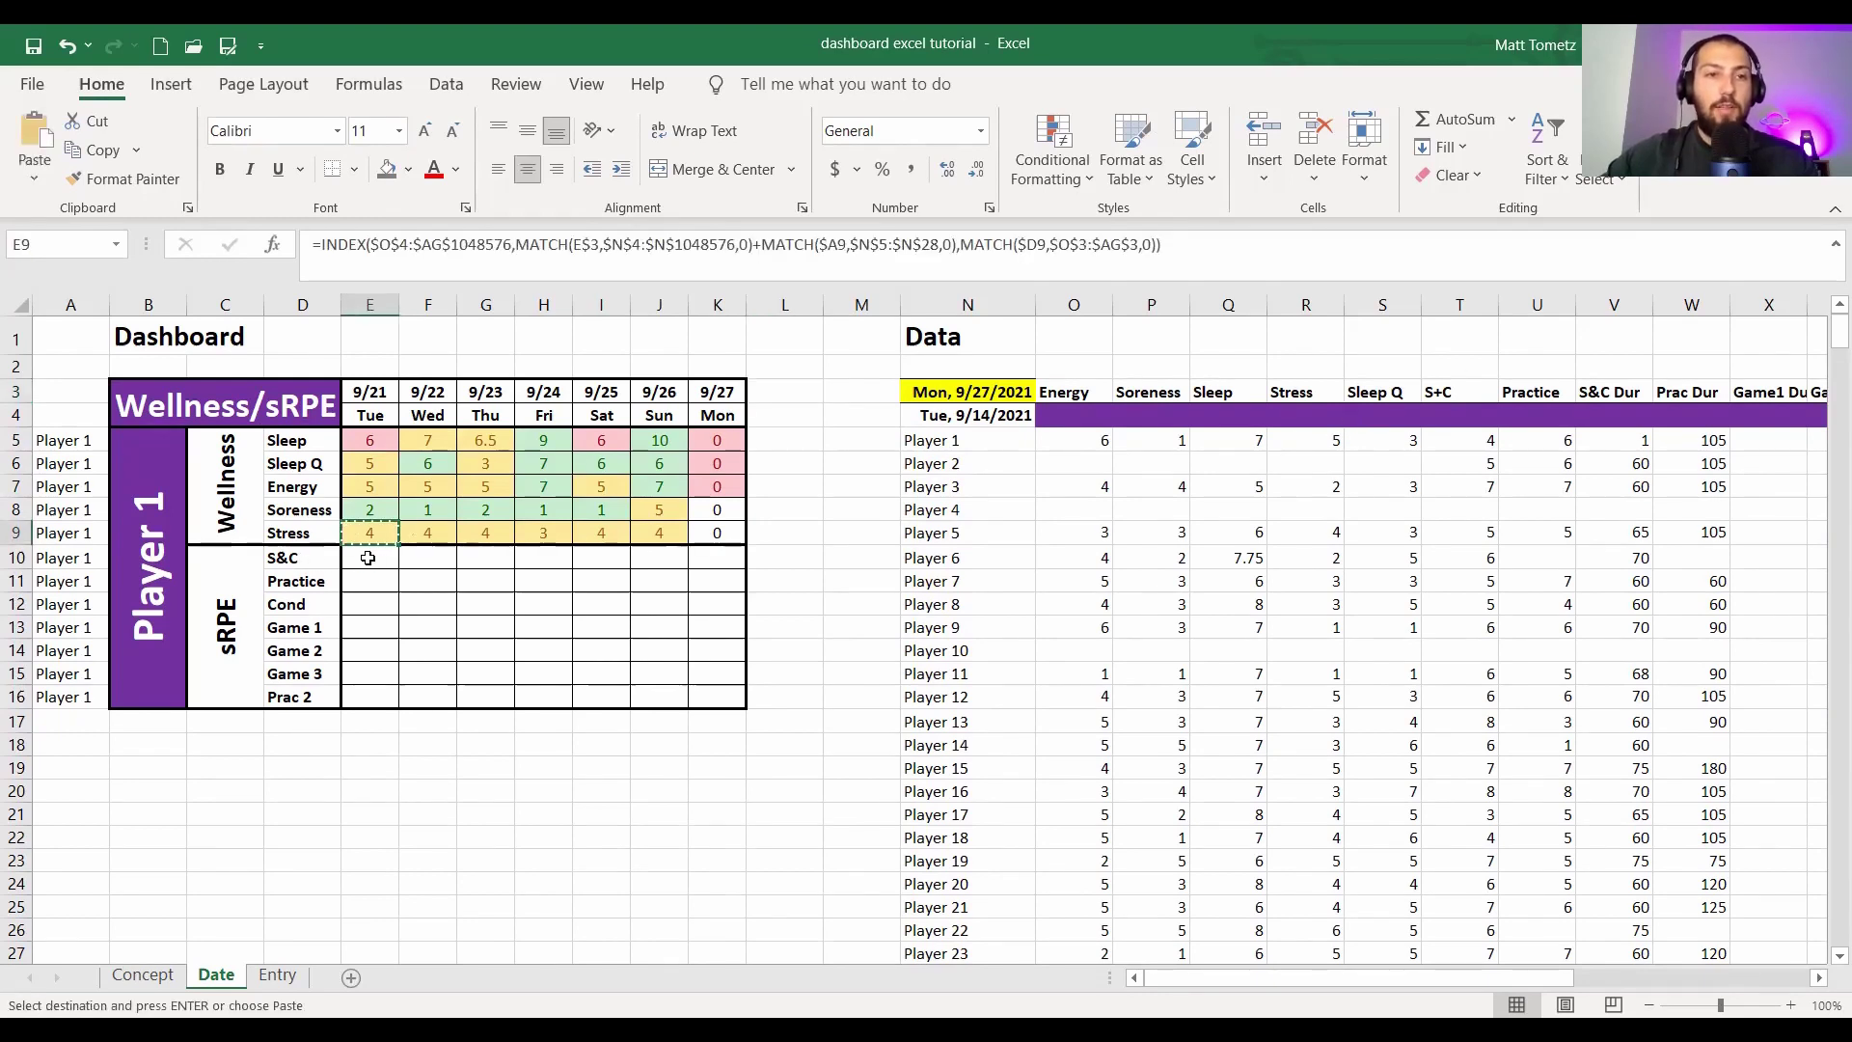
click(367, 558)
key(ctrl+v)
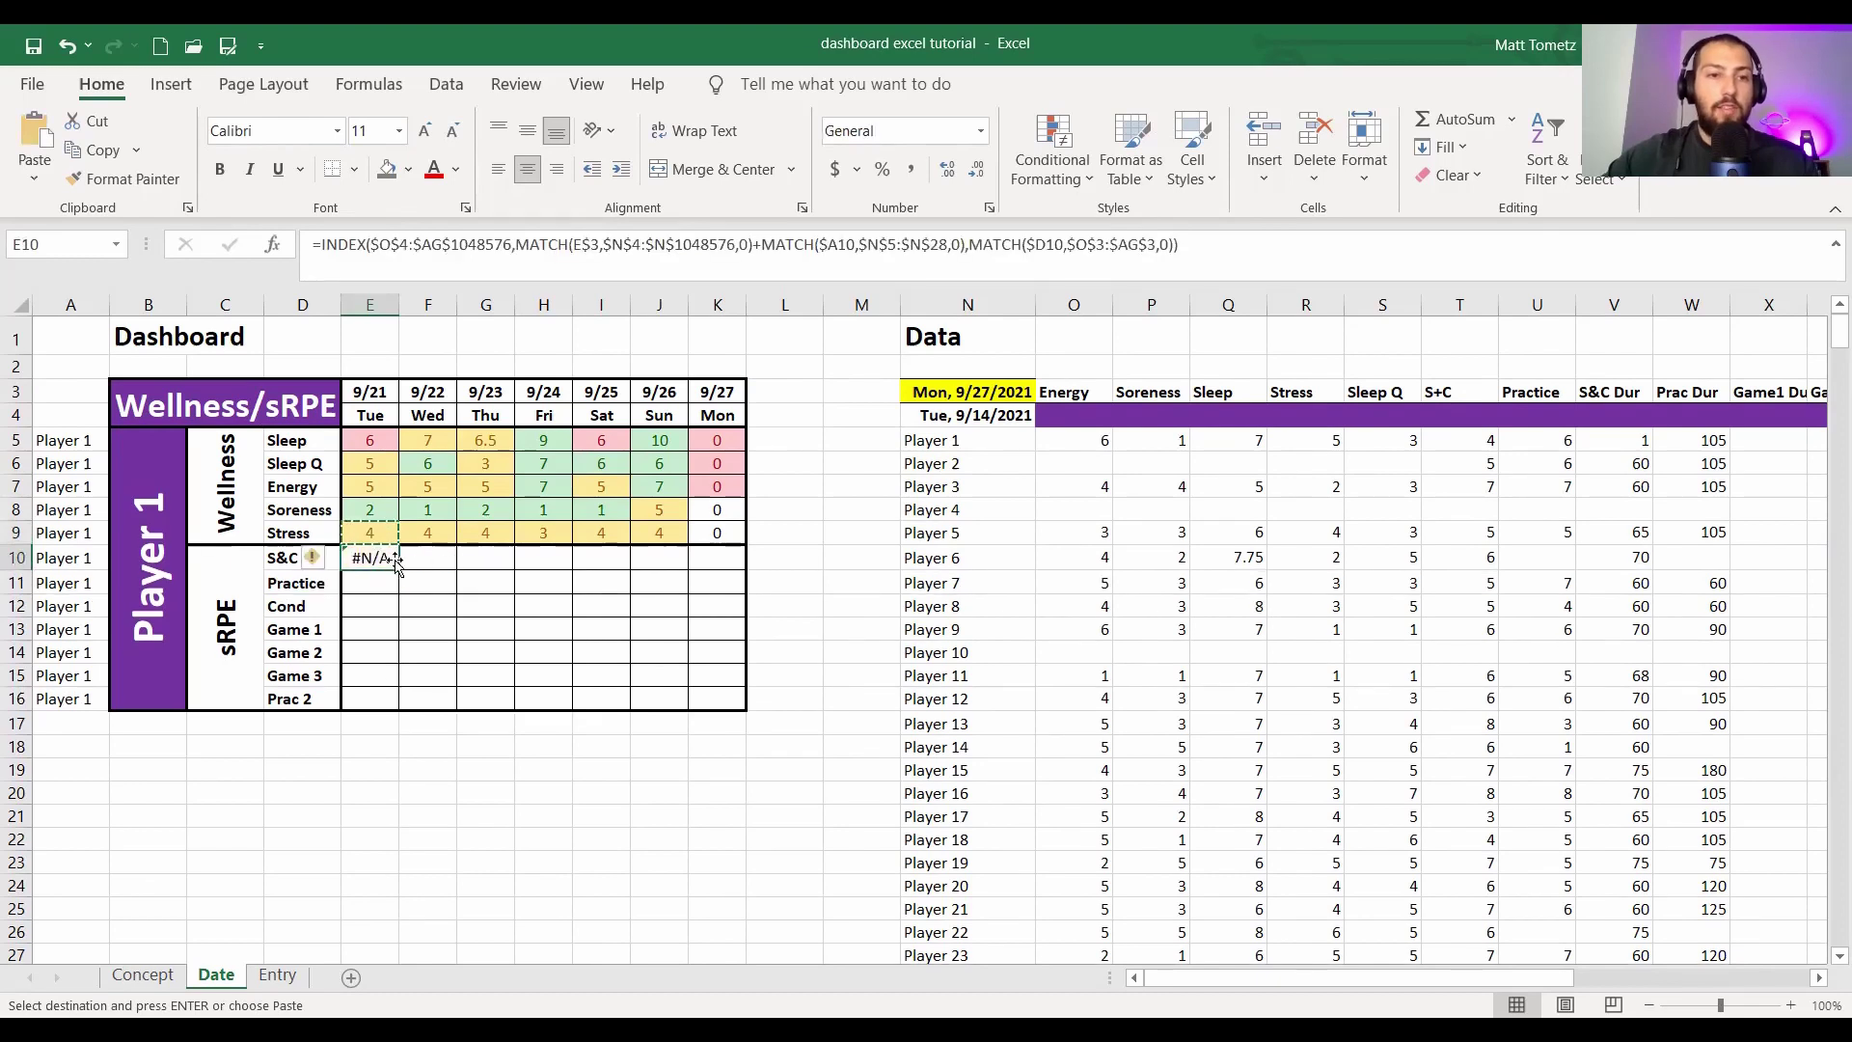
double_click(391, 562)
click(328, 556)
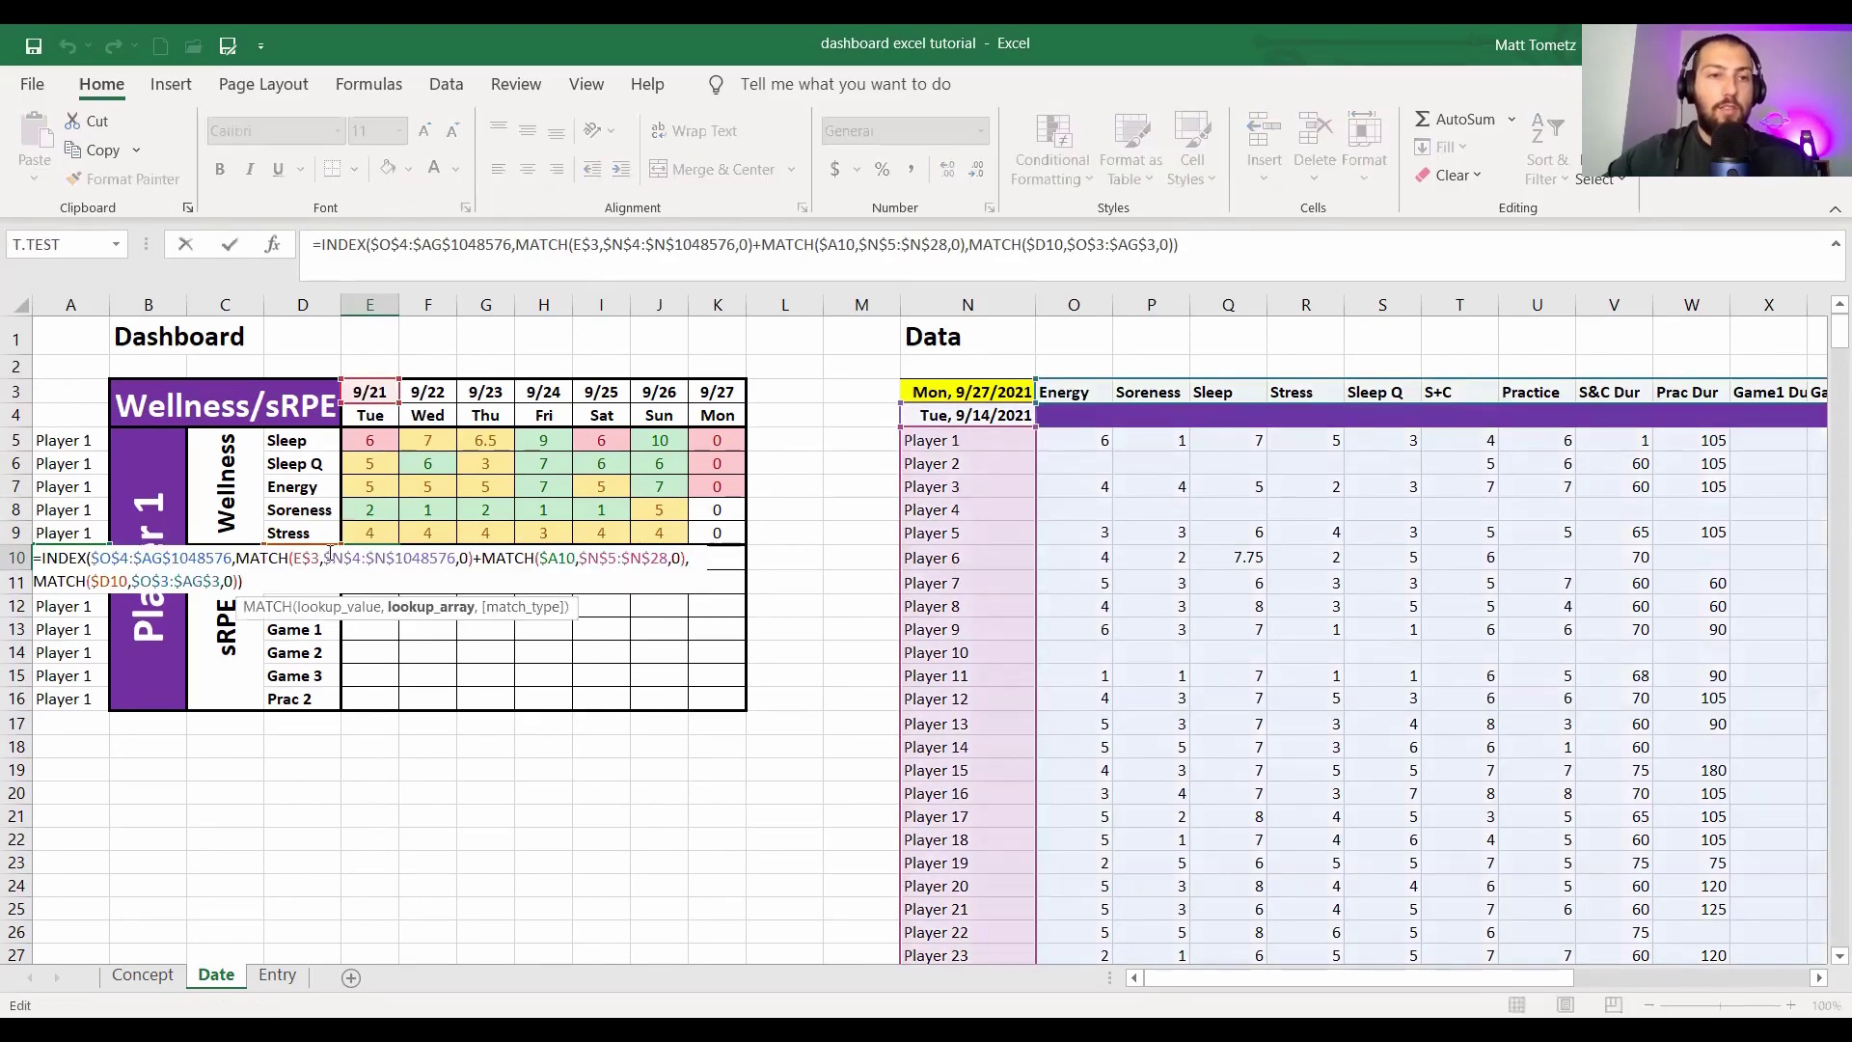
key(Escape)
click(286, 558)
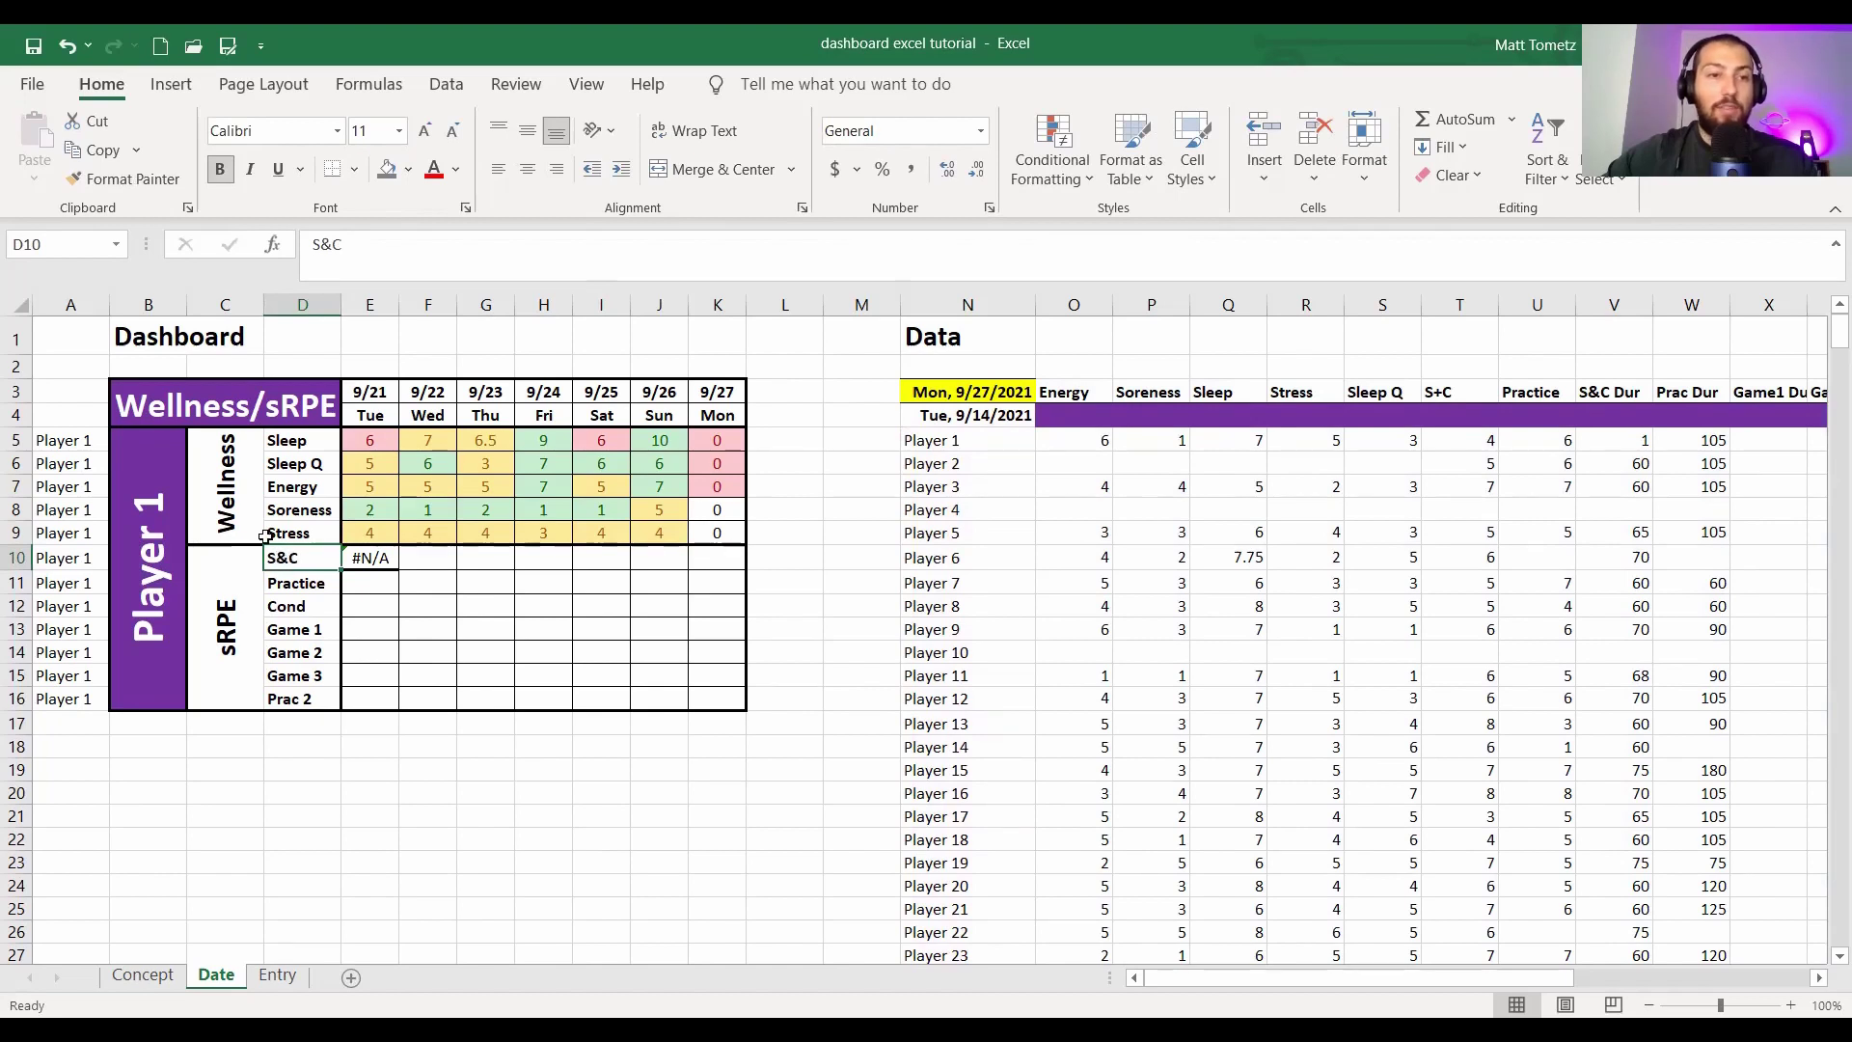
- Rename the S+C data header in T3 as S&C to match the dashboard label
click(1459, 392)
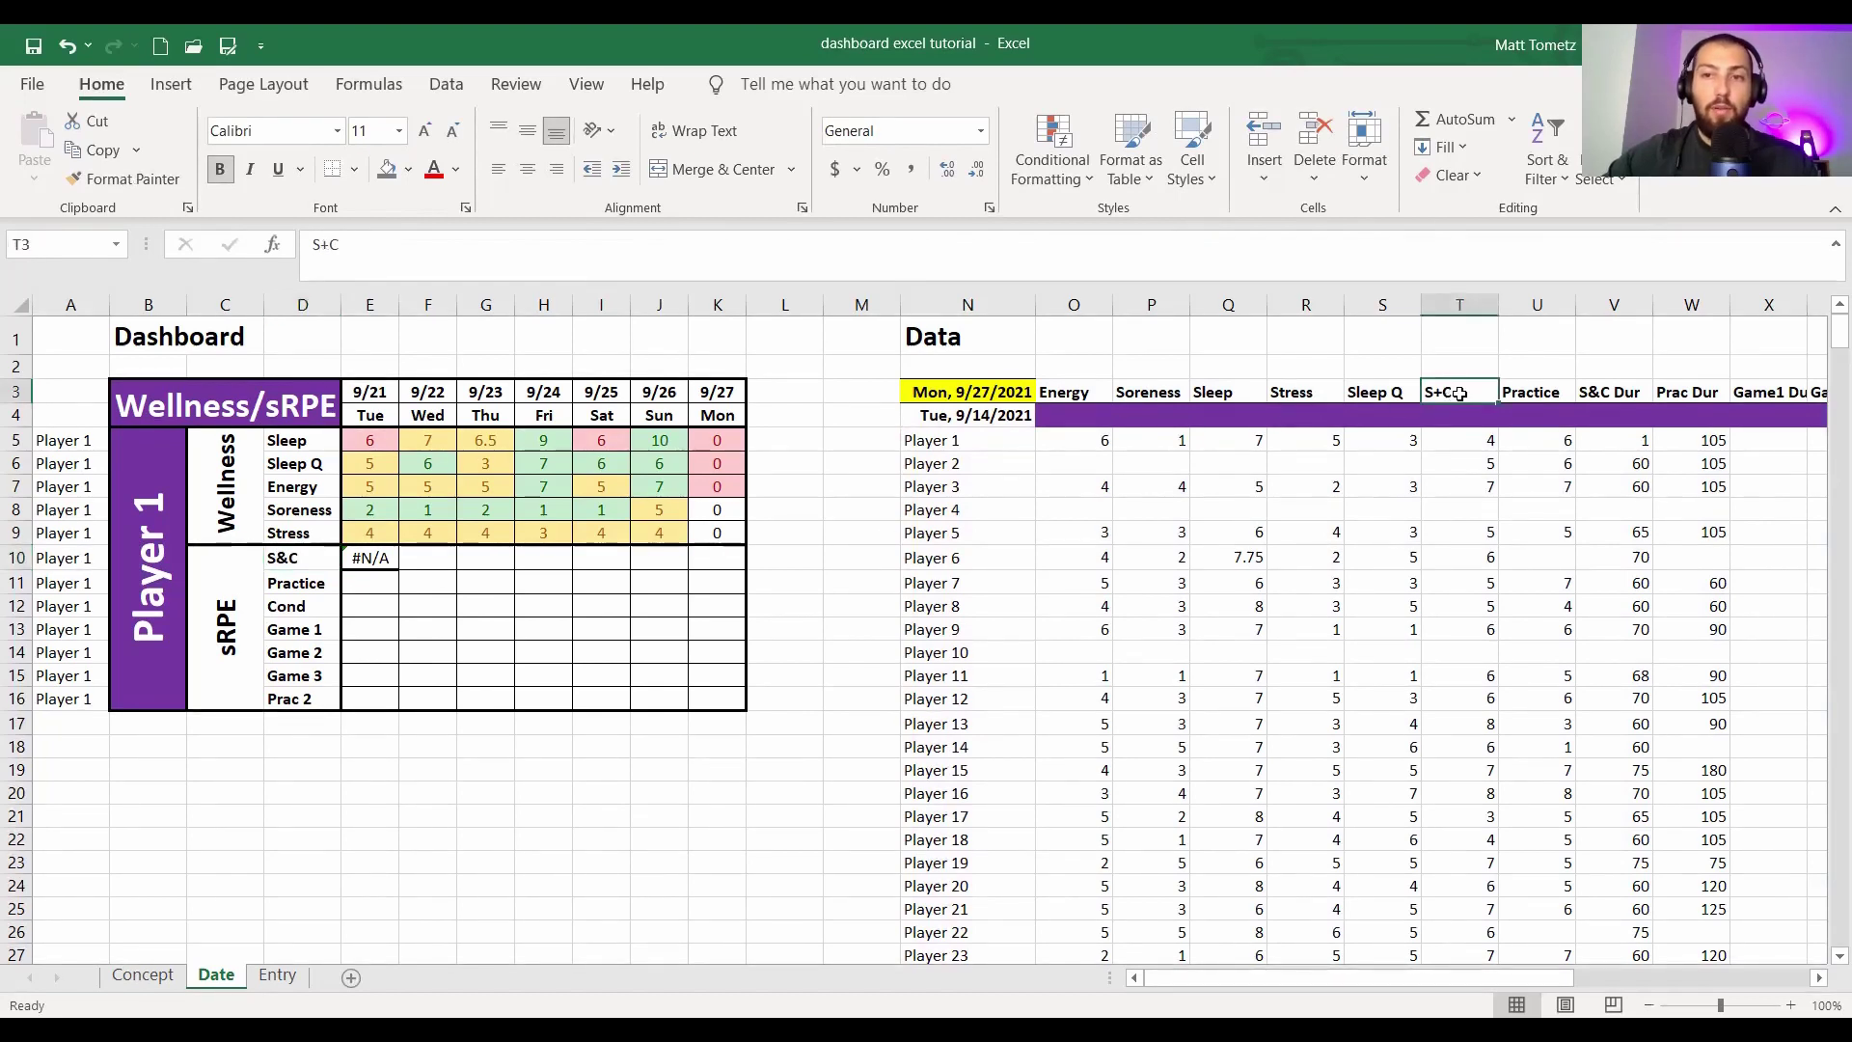
double_click(1441, 390)
key(BackSpace)
text(&)
key(Return)
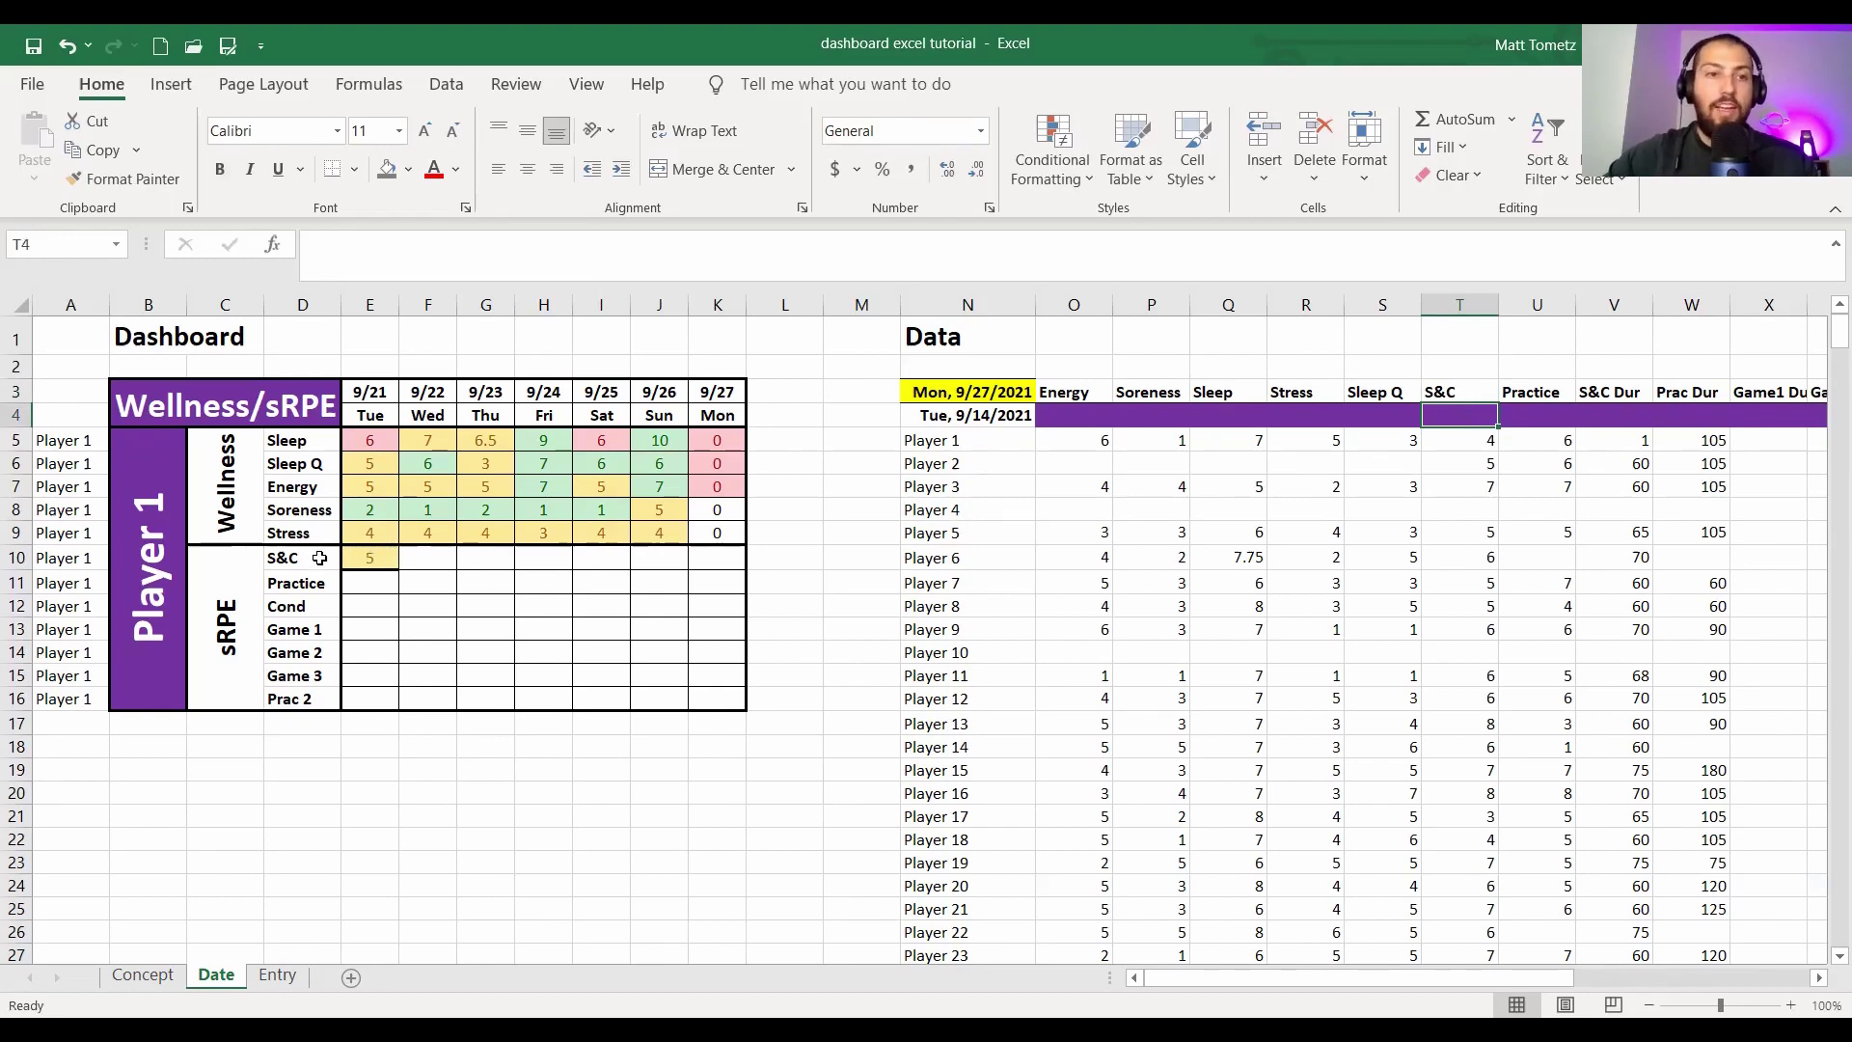
- Fill the S&C formula from E10 down to the Practice cell E11
click(376, 558)
key(ctrl+c)
click(372, 582)
click(381, 558)
mouse_move(391, 562)
mouse_down()
mouse_move(413, 575)
mouse_move(394, 586)
mouse_up()
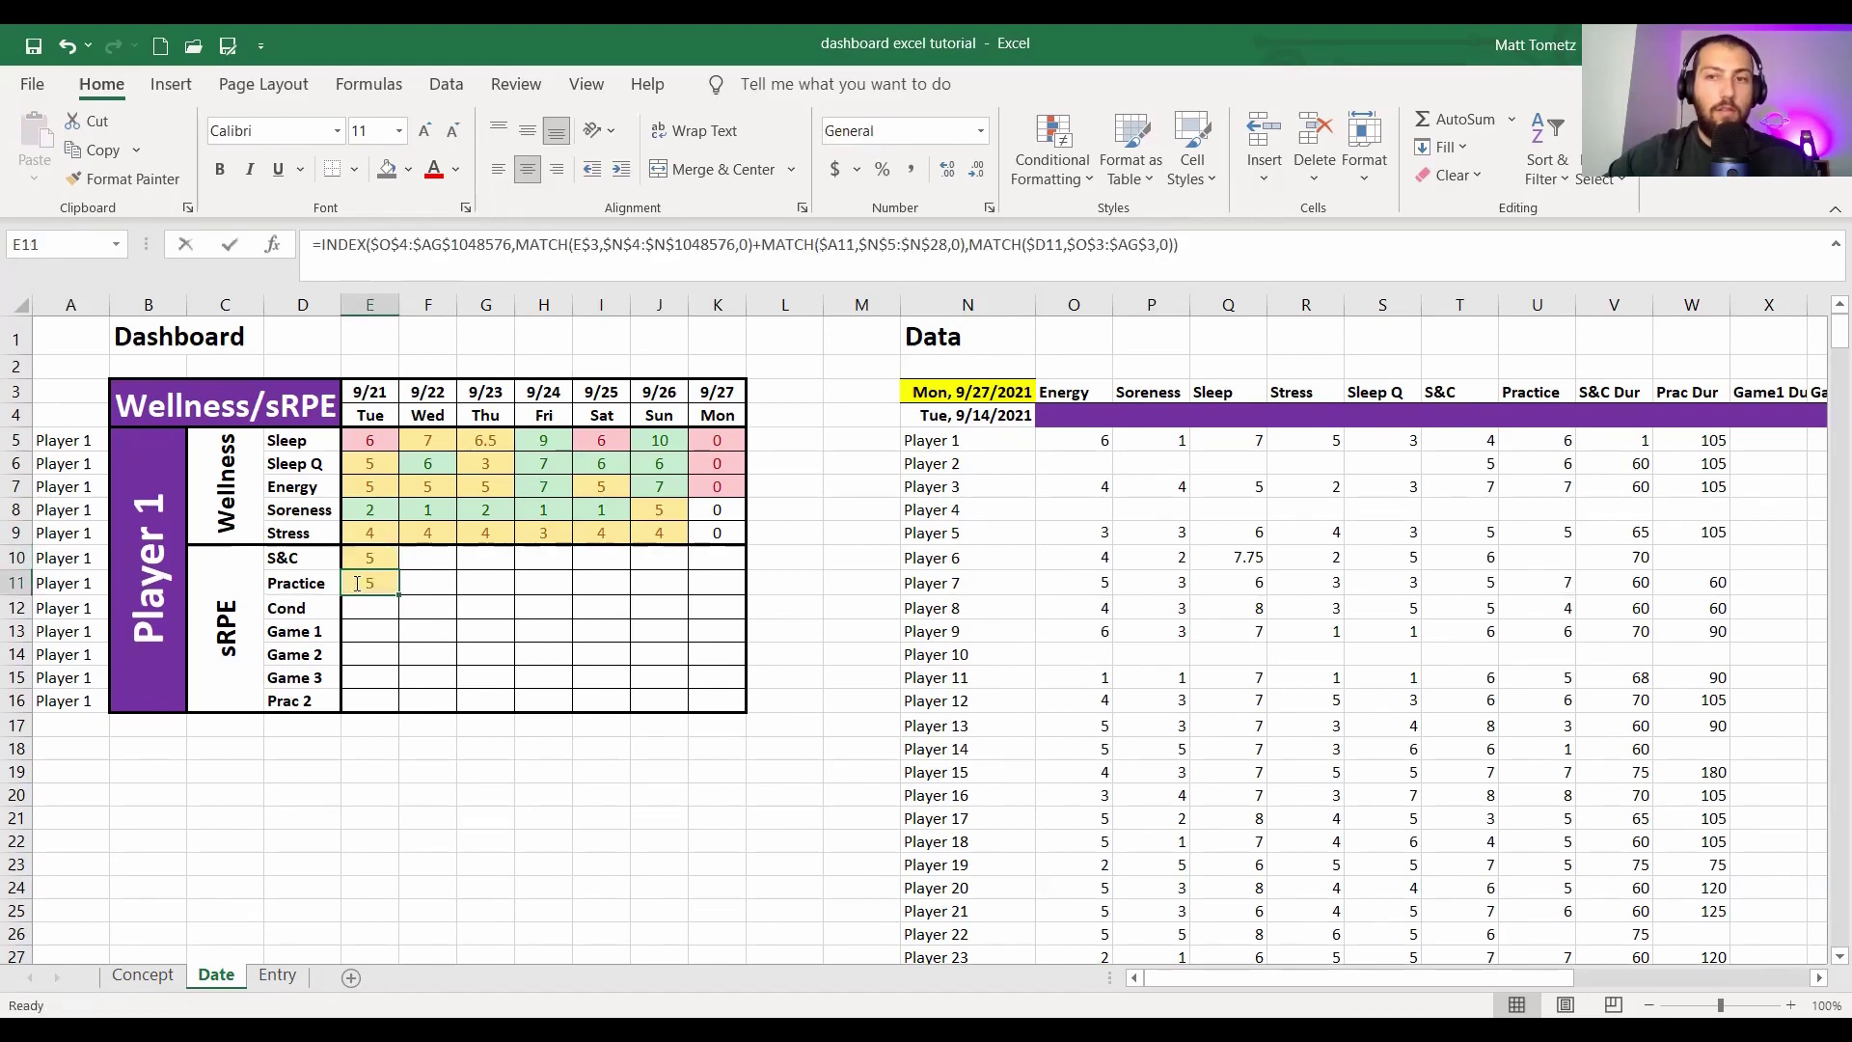
double_click(355, 583)
- Shorten the Practice data header in U3 to Prac to test the label matching, and restore it to Practice
double_click(1553, 395)
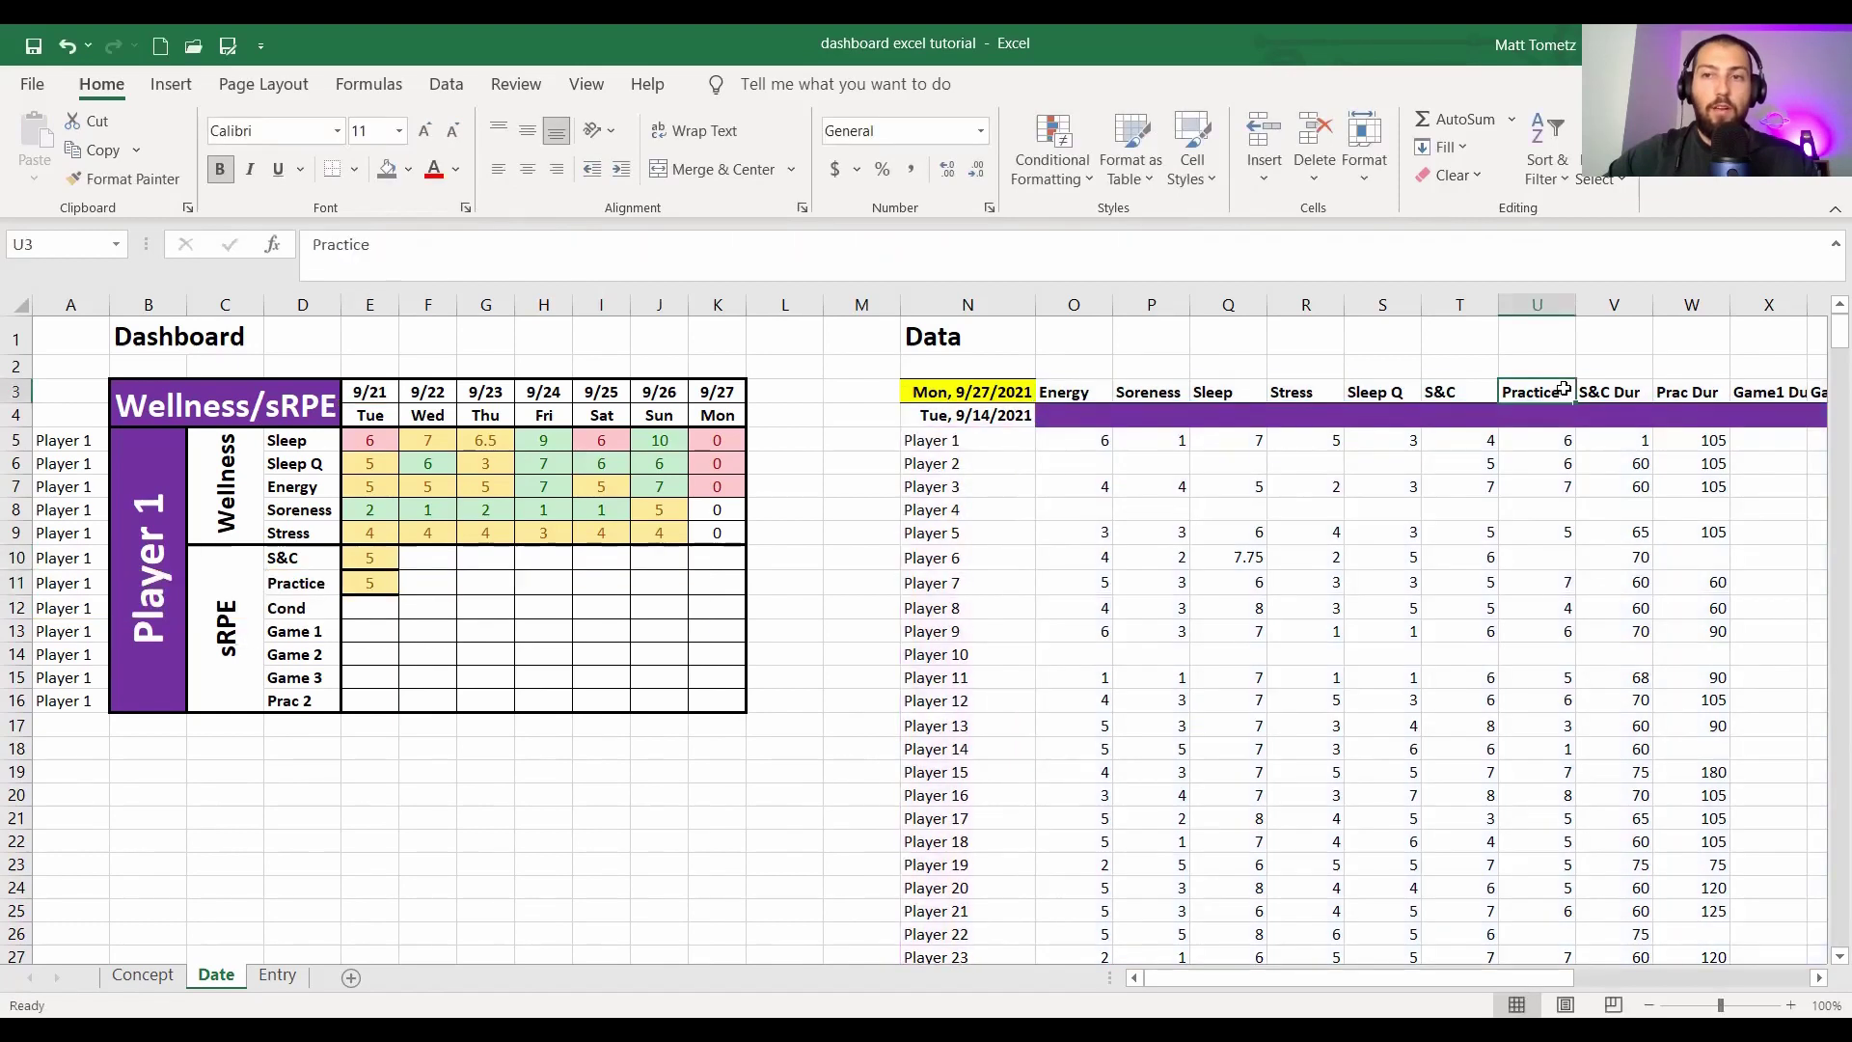
key(BackSpace)
key(BackSpace)
key(BackSpace)
key(BackSpace)
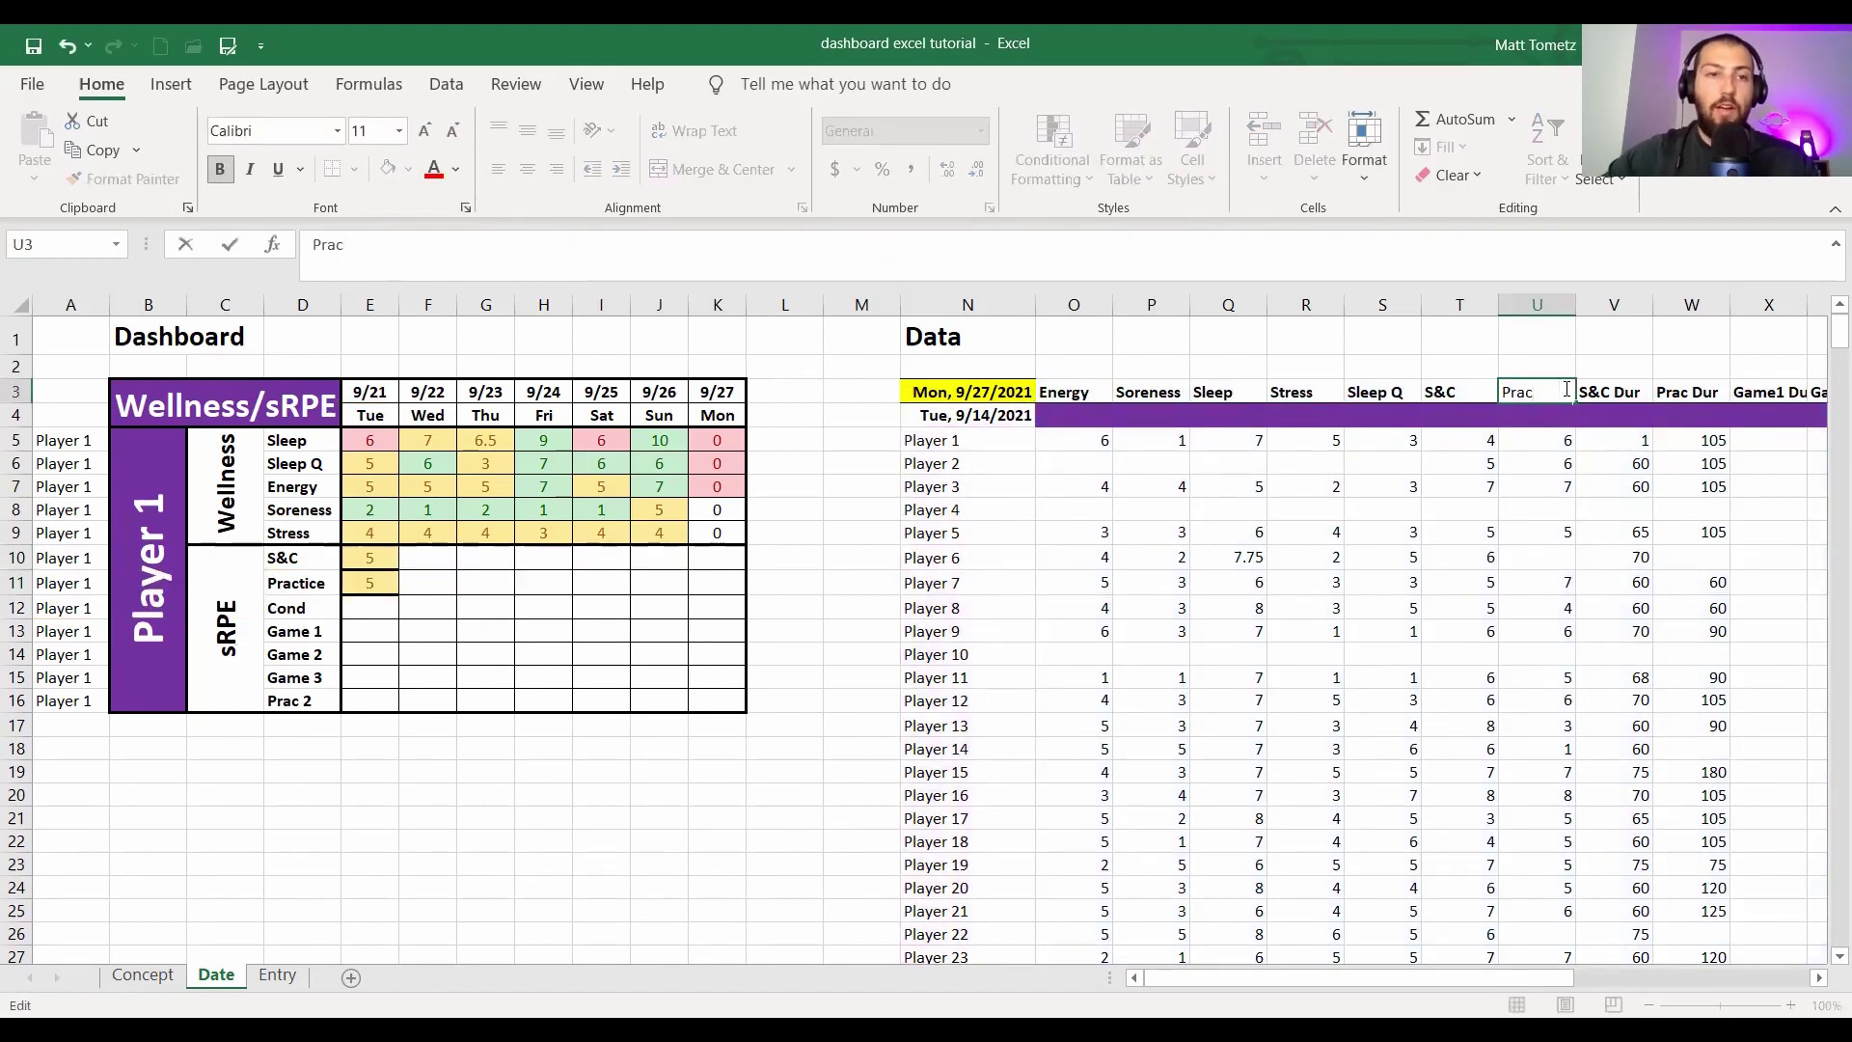
key(Return)
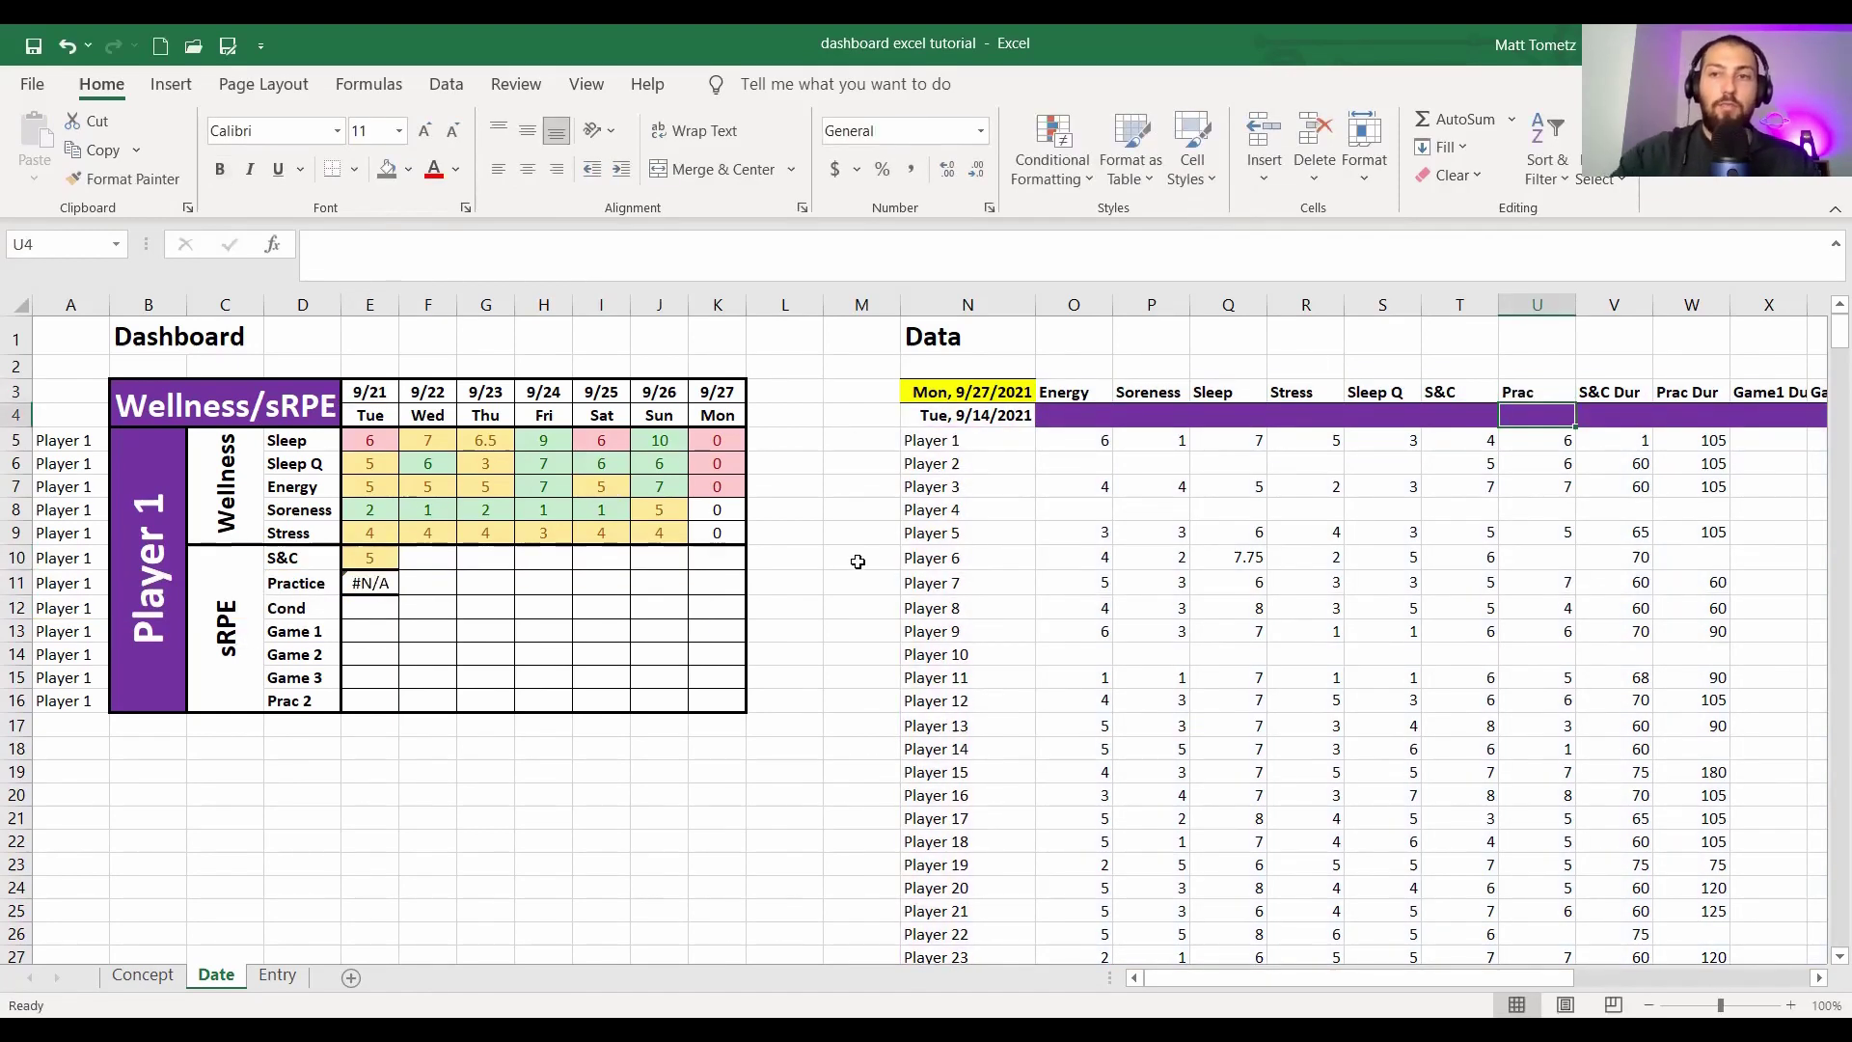
key(Up)
text(Practice)
key(Return)
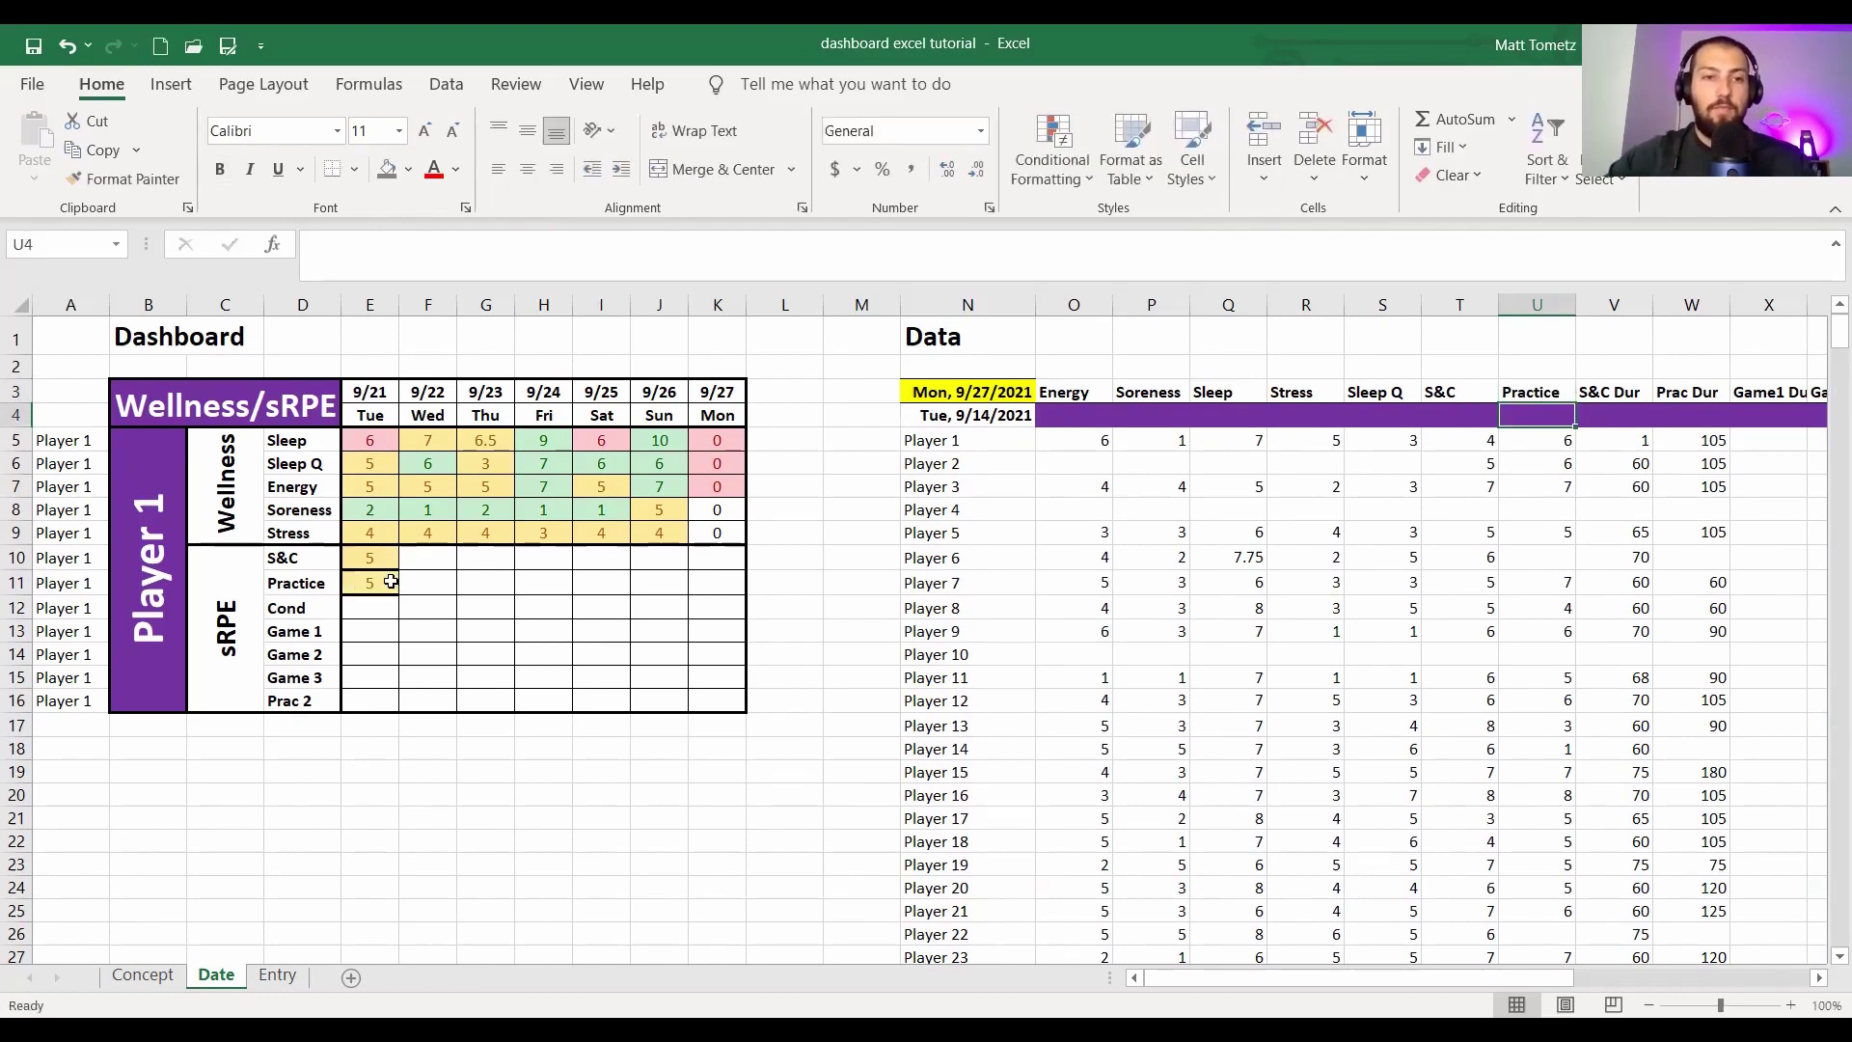
- Fill the Practice formula from E11 down to the Cond cell E12 and check the label in D12
click(390, 581)
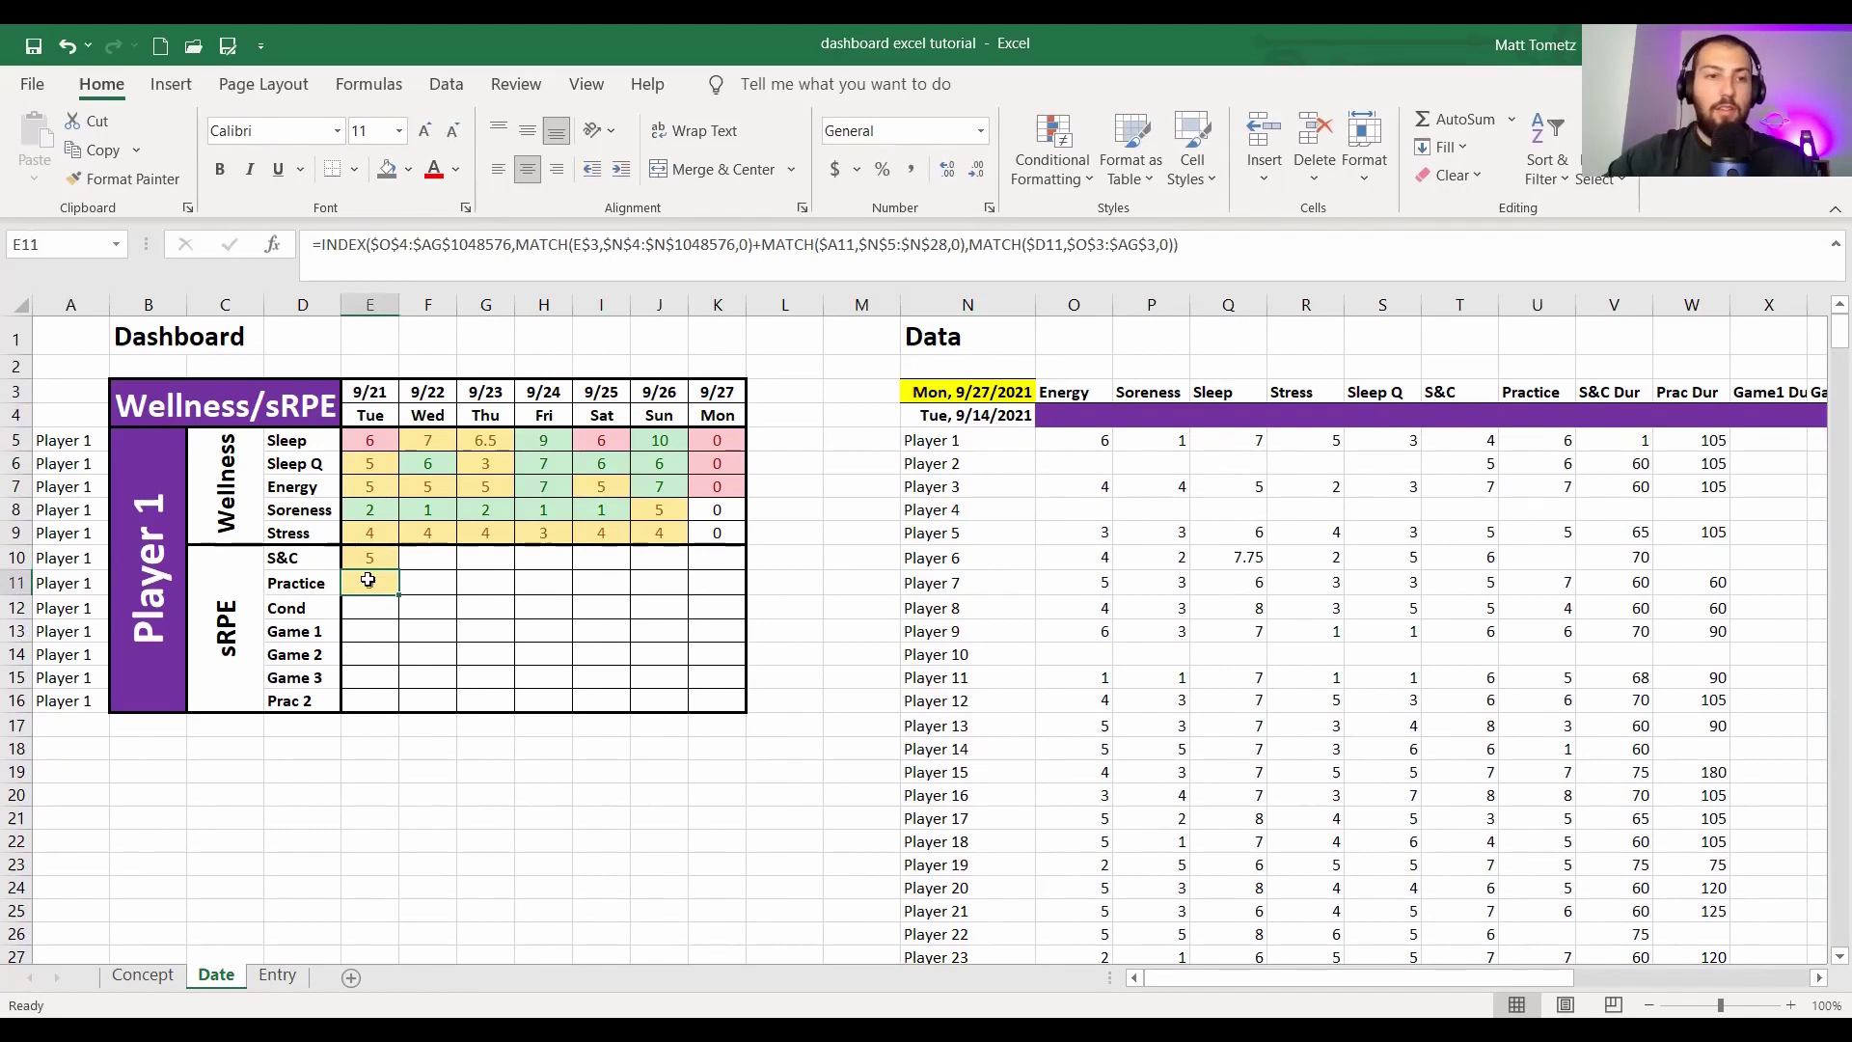
drag(391, 592, 386, 616)
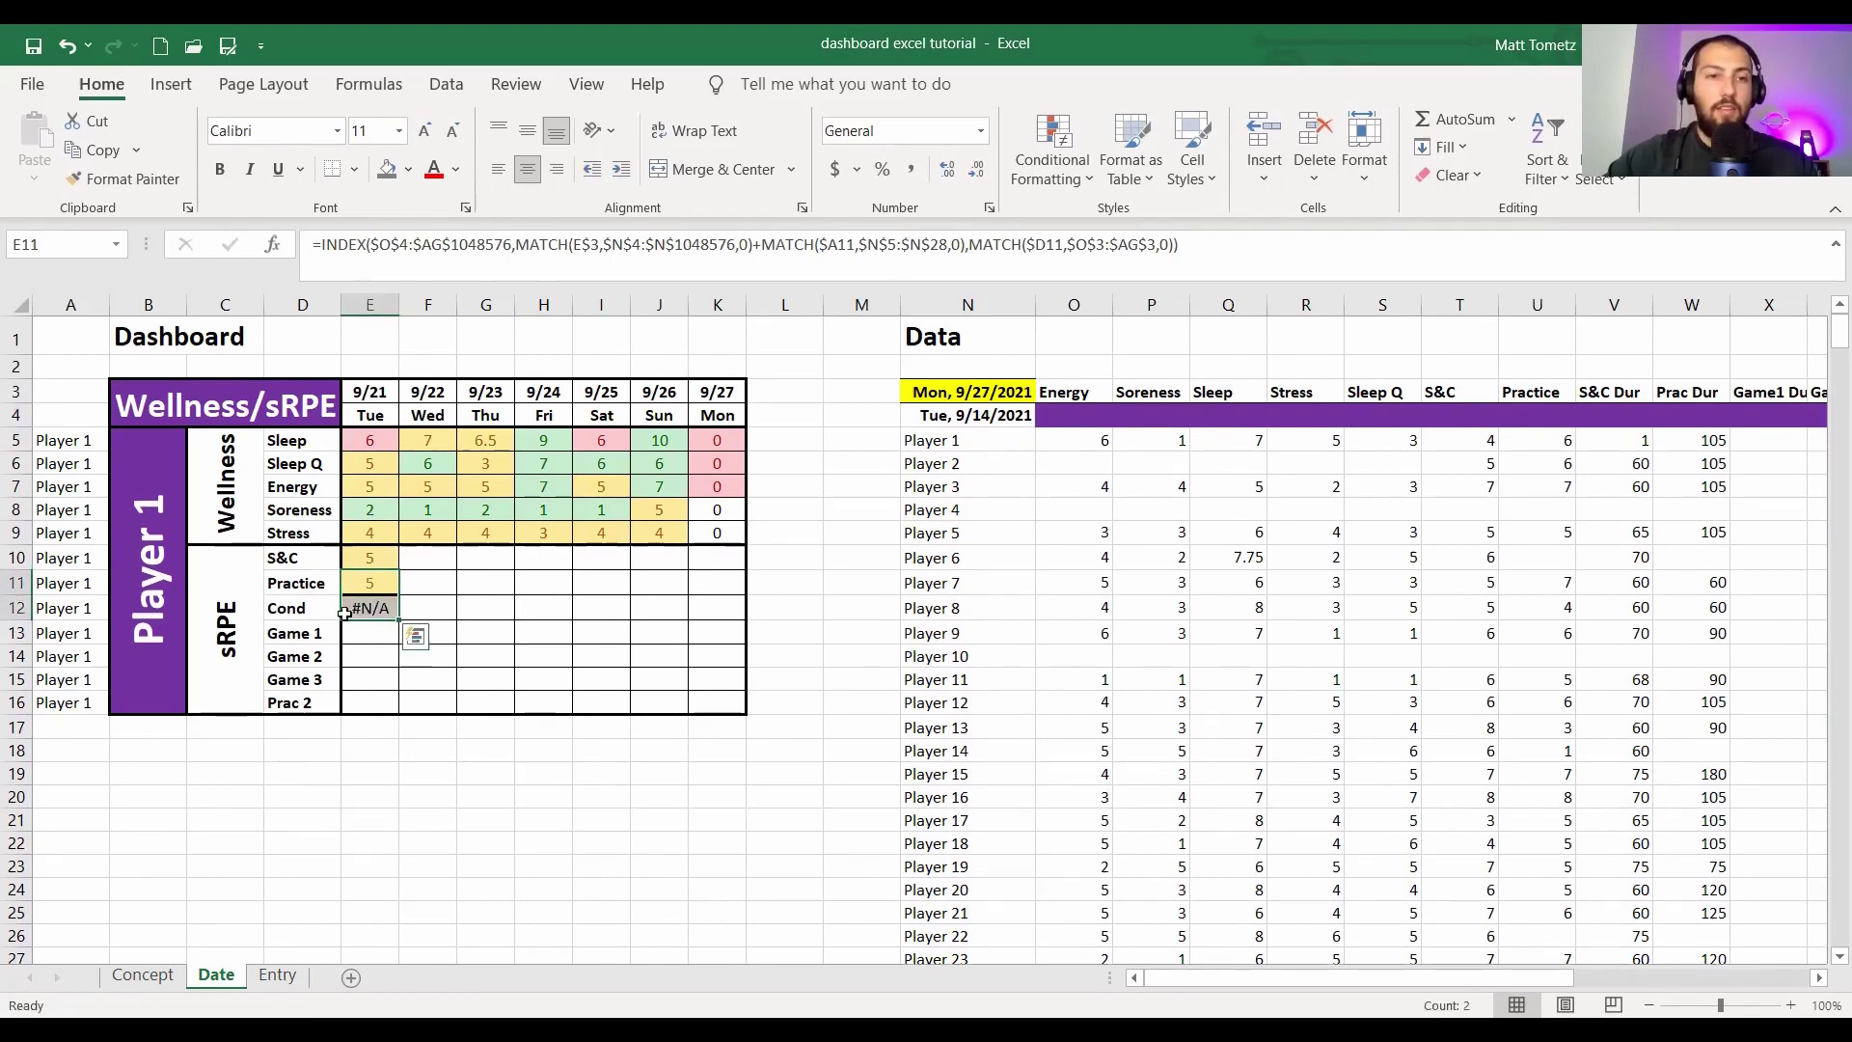
click(289, 610)
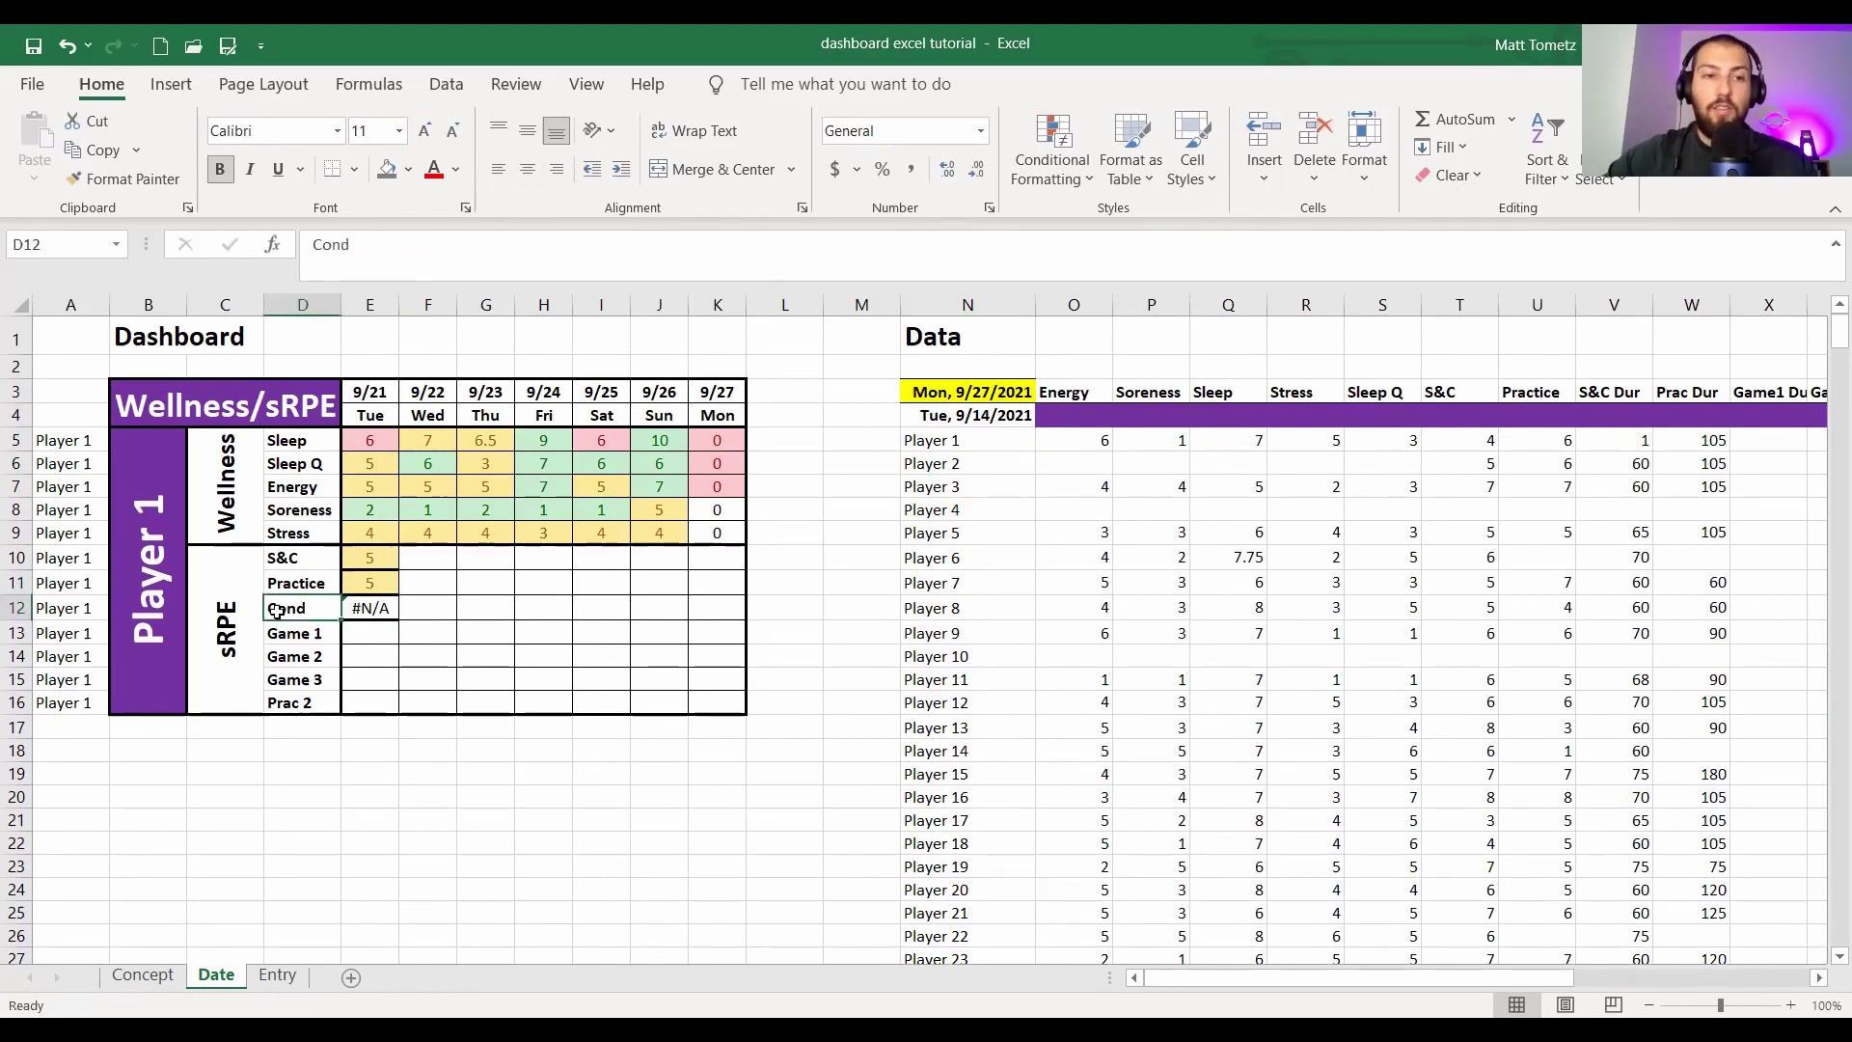
- Rename the Cond sRPE data header in AC3 as Cond
scroll(1182, 532, right, 7)
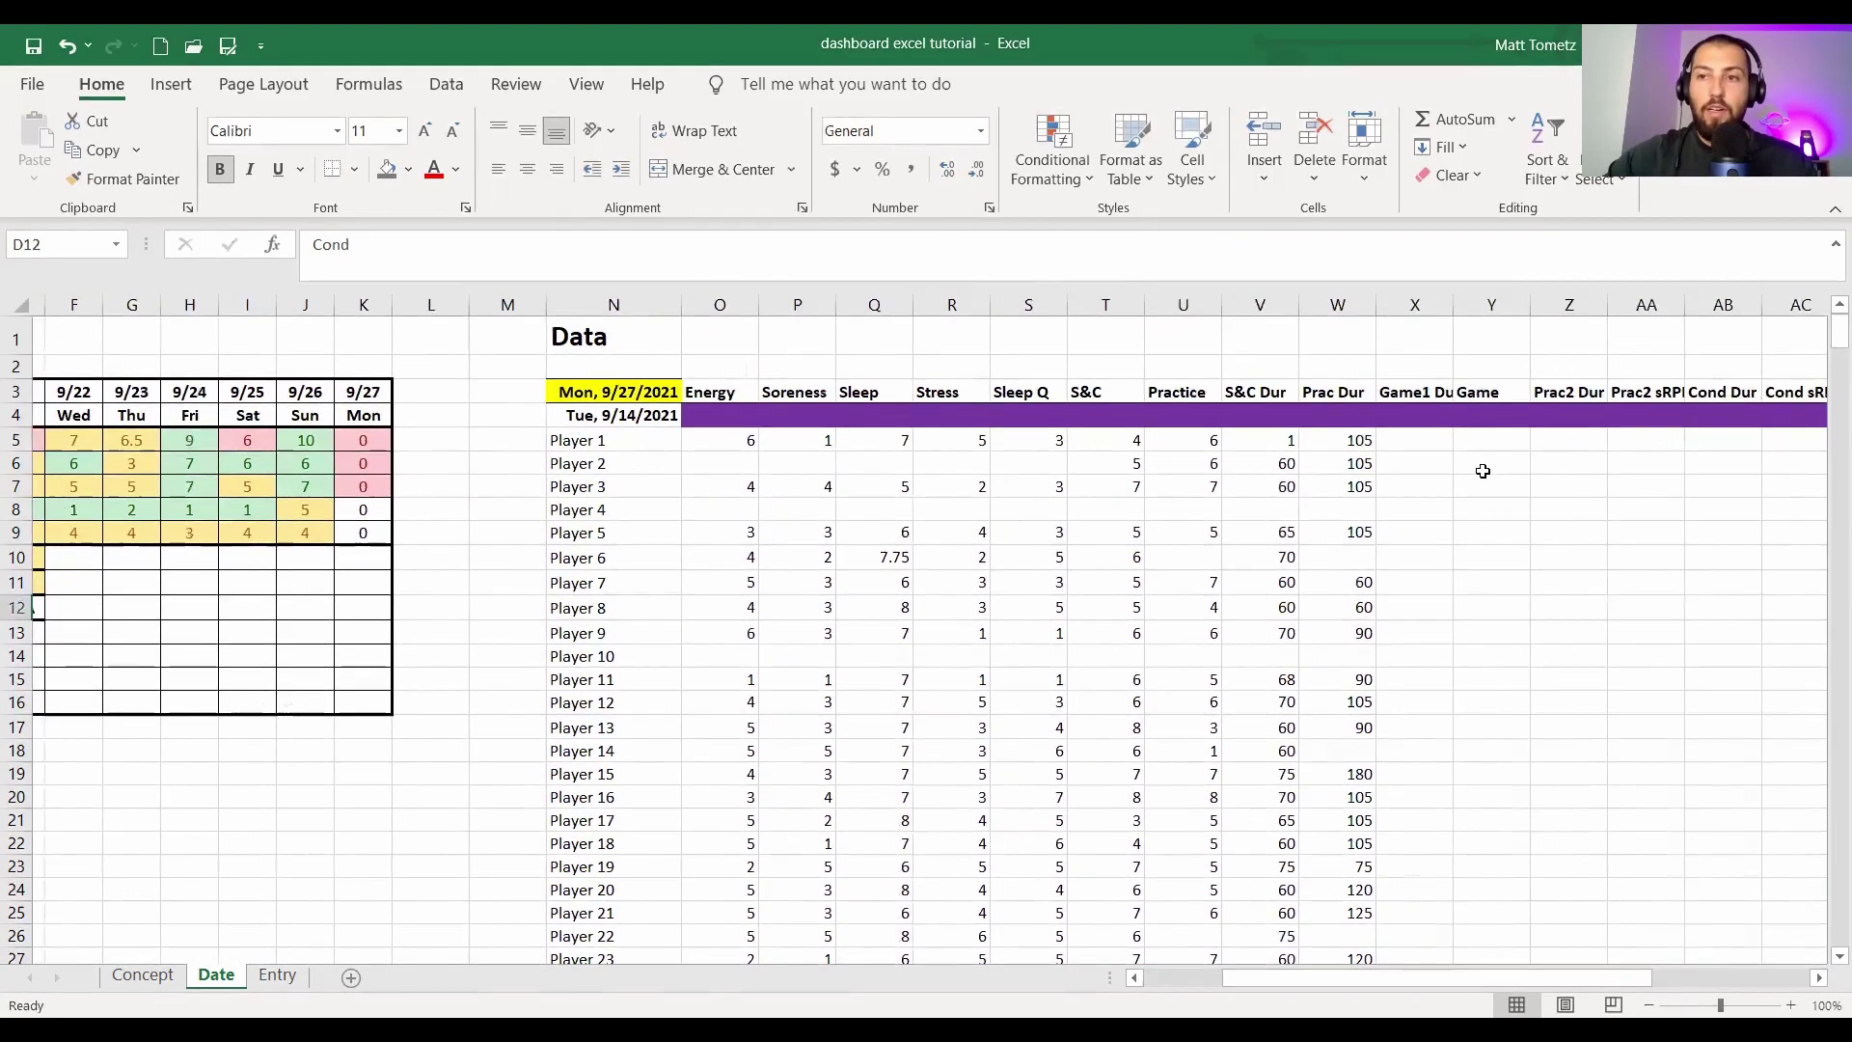
scroll(1492, 461, right, 2)
click(1557, 391)
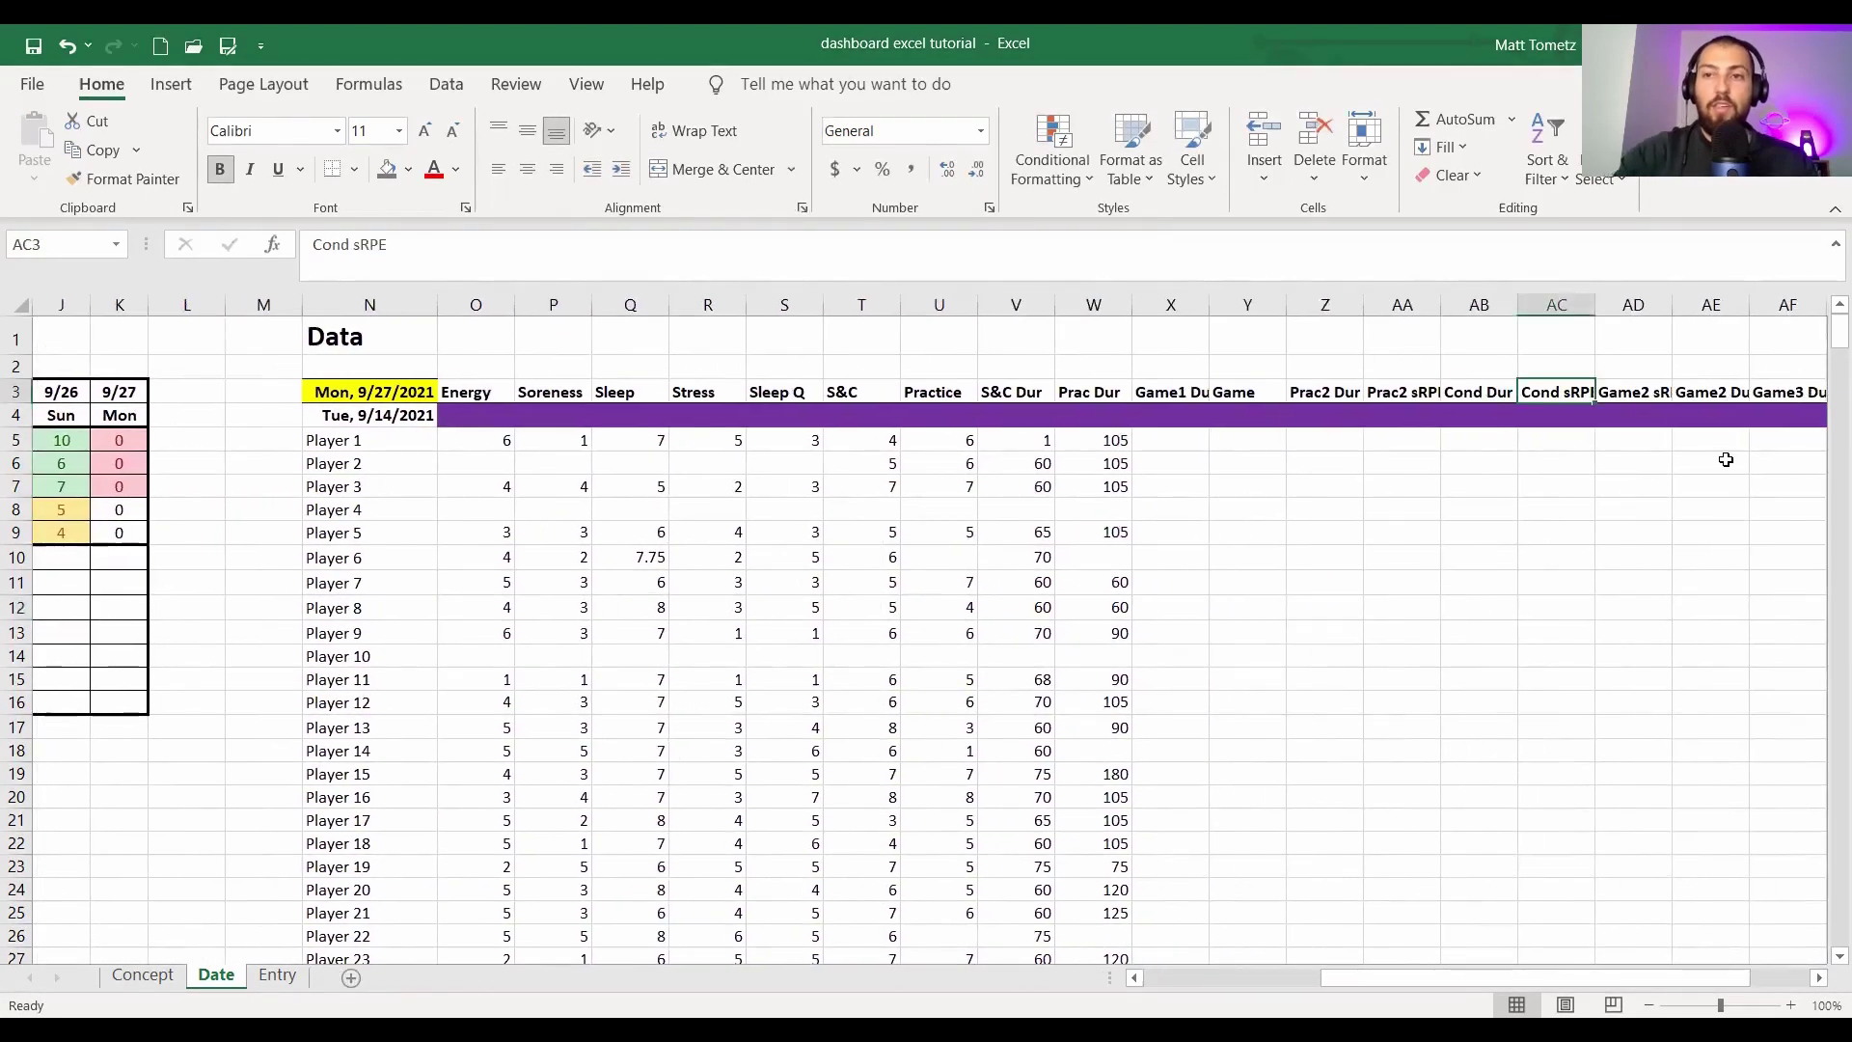
text(Cond)
key(Return)
scroll(542, 786, left, 9)
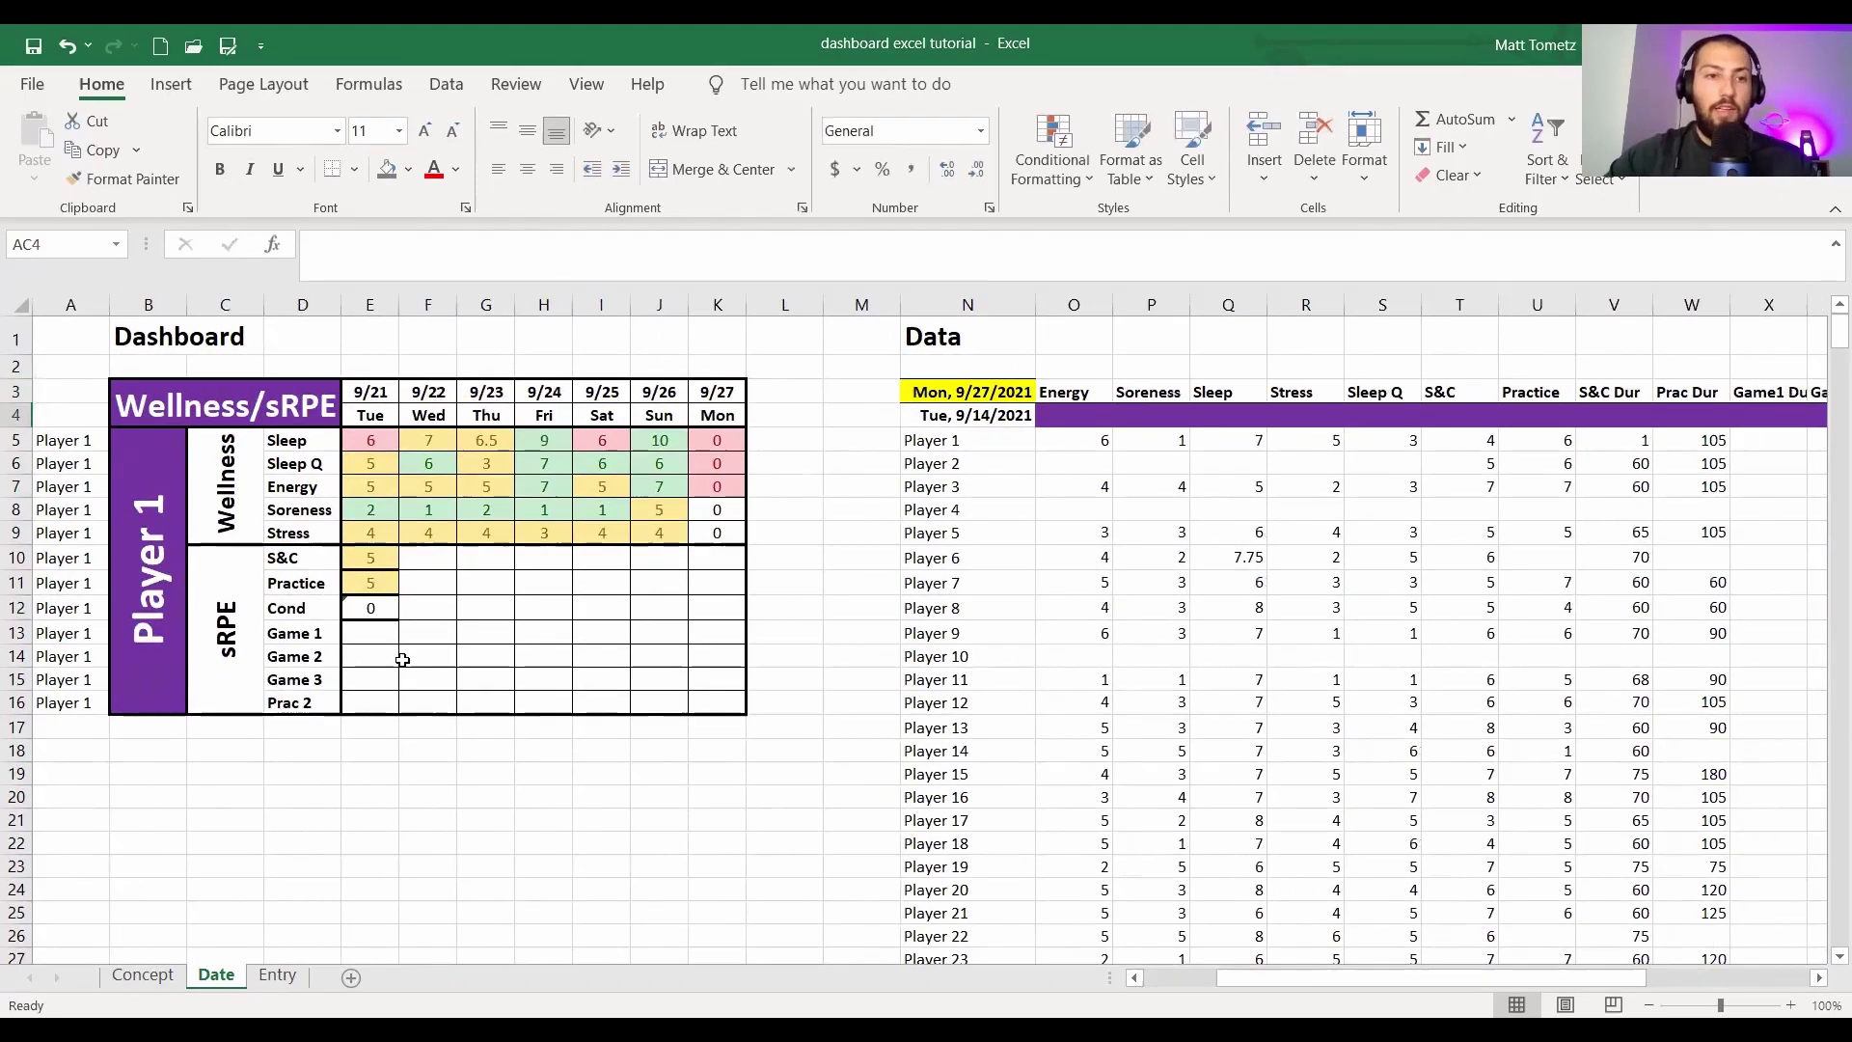
- Fill the sRPE formula down the 9/21 column through the Prac 2 cell E16
click(374, 608)
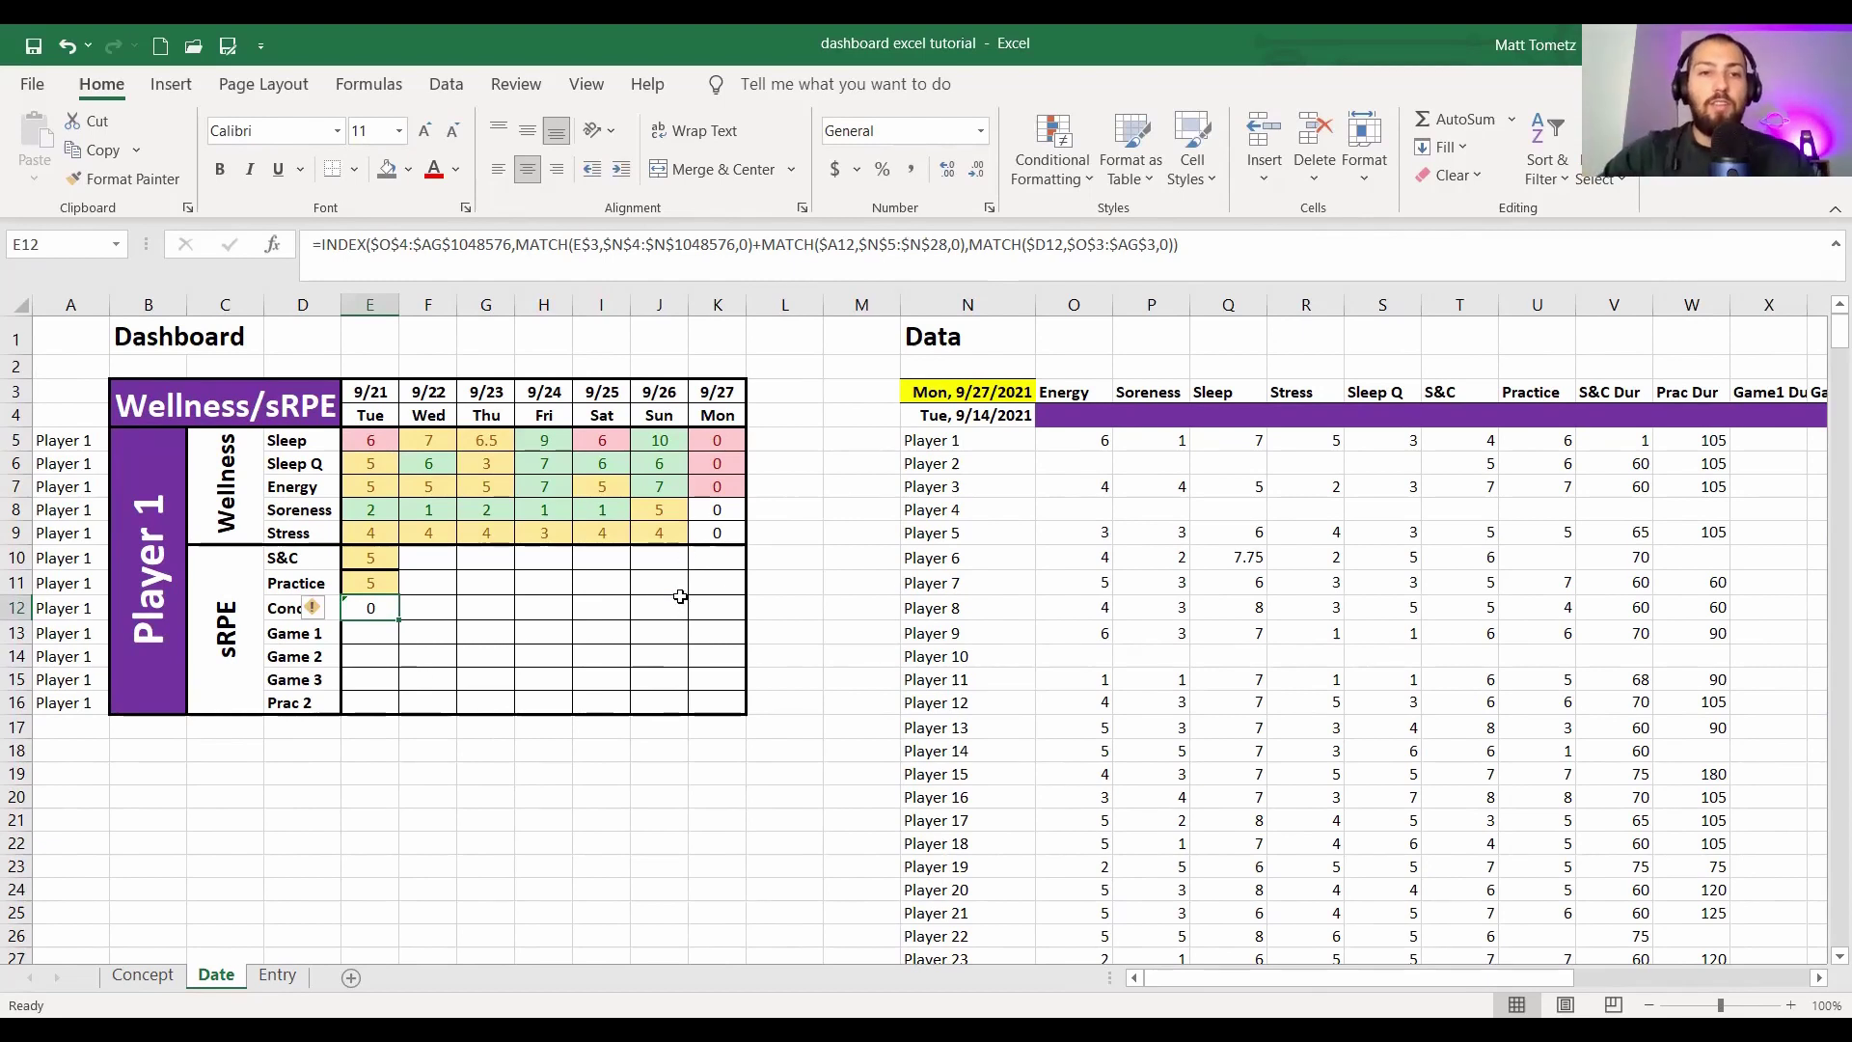
drag(709, 442, 710, 536)
click(354, 599)
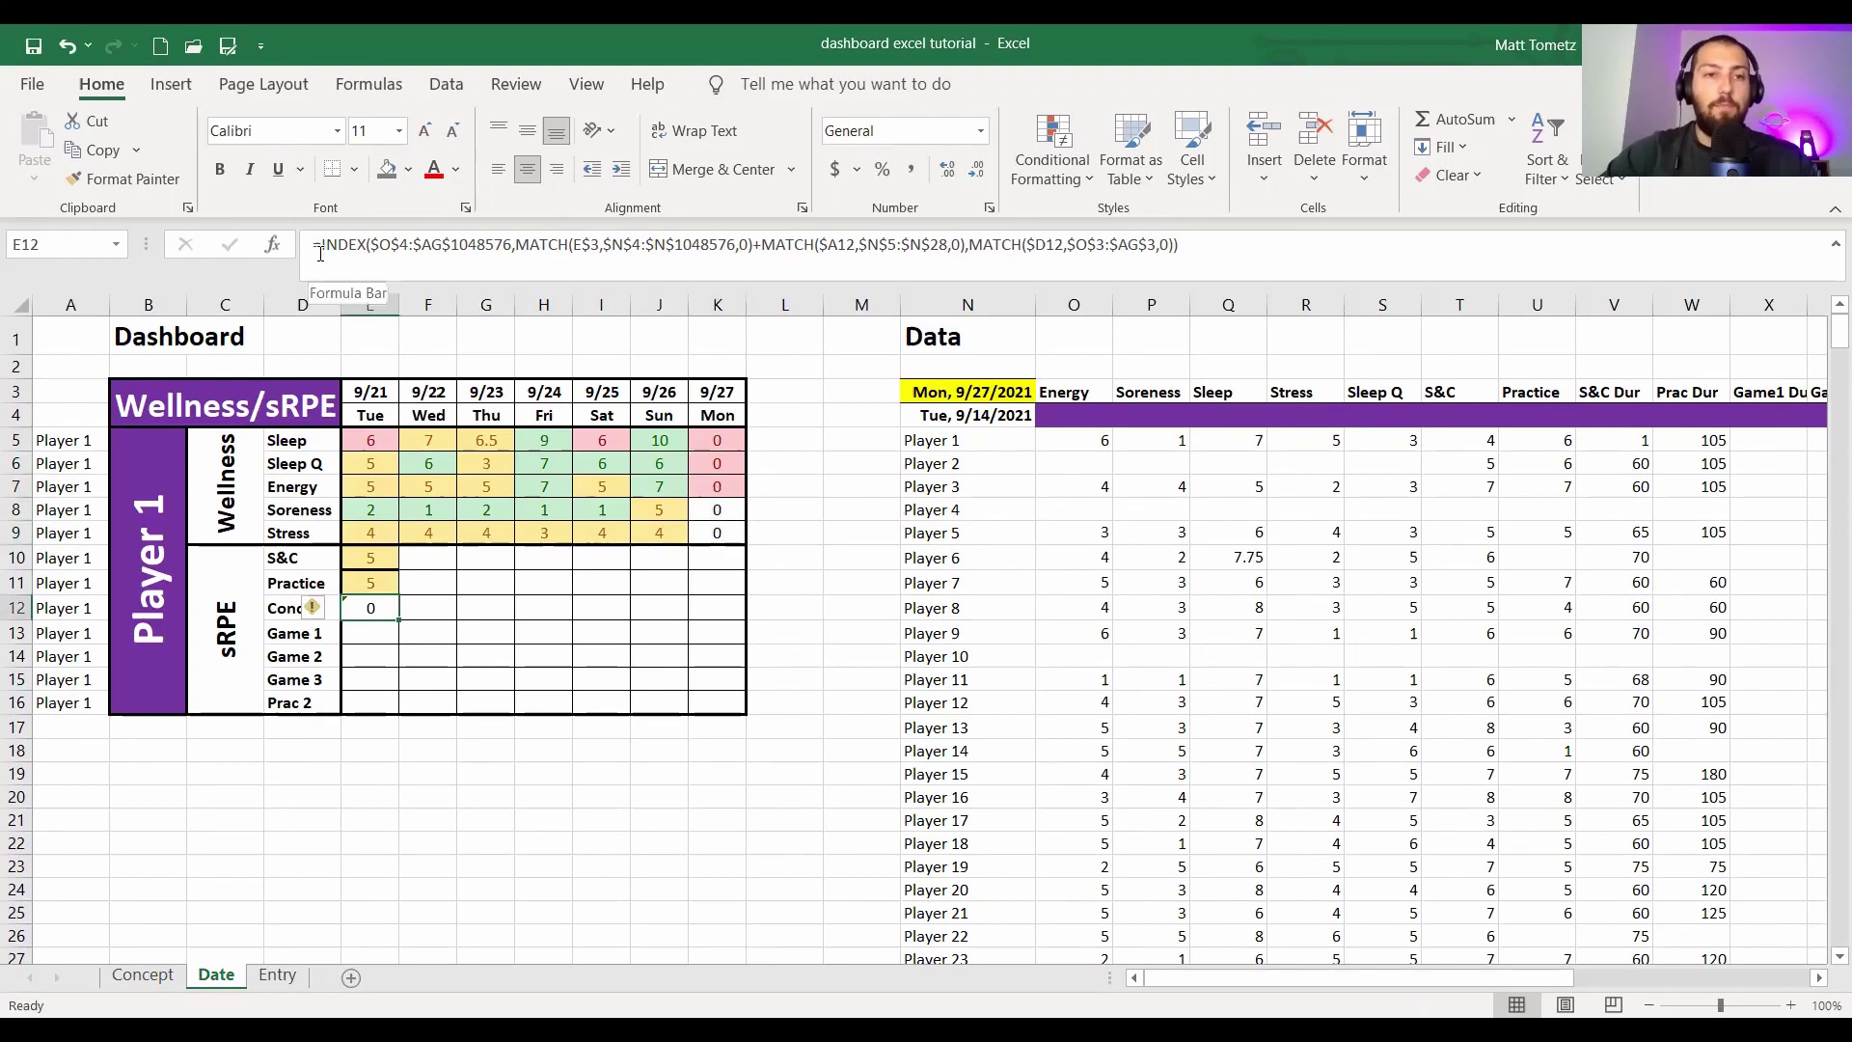
drag(387, 561, 403, 719)
- Copy the formatting of F10:F16 onto the sRPE block and fill the 9/21 formulas across through K16
drag(428, 558, 421, 710)
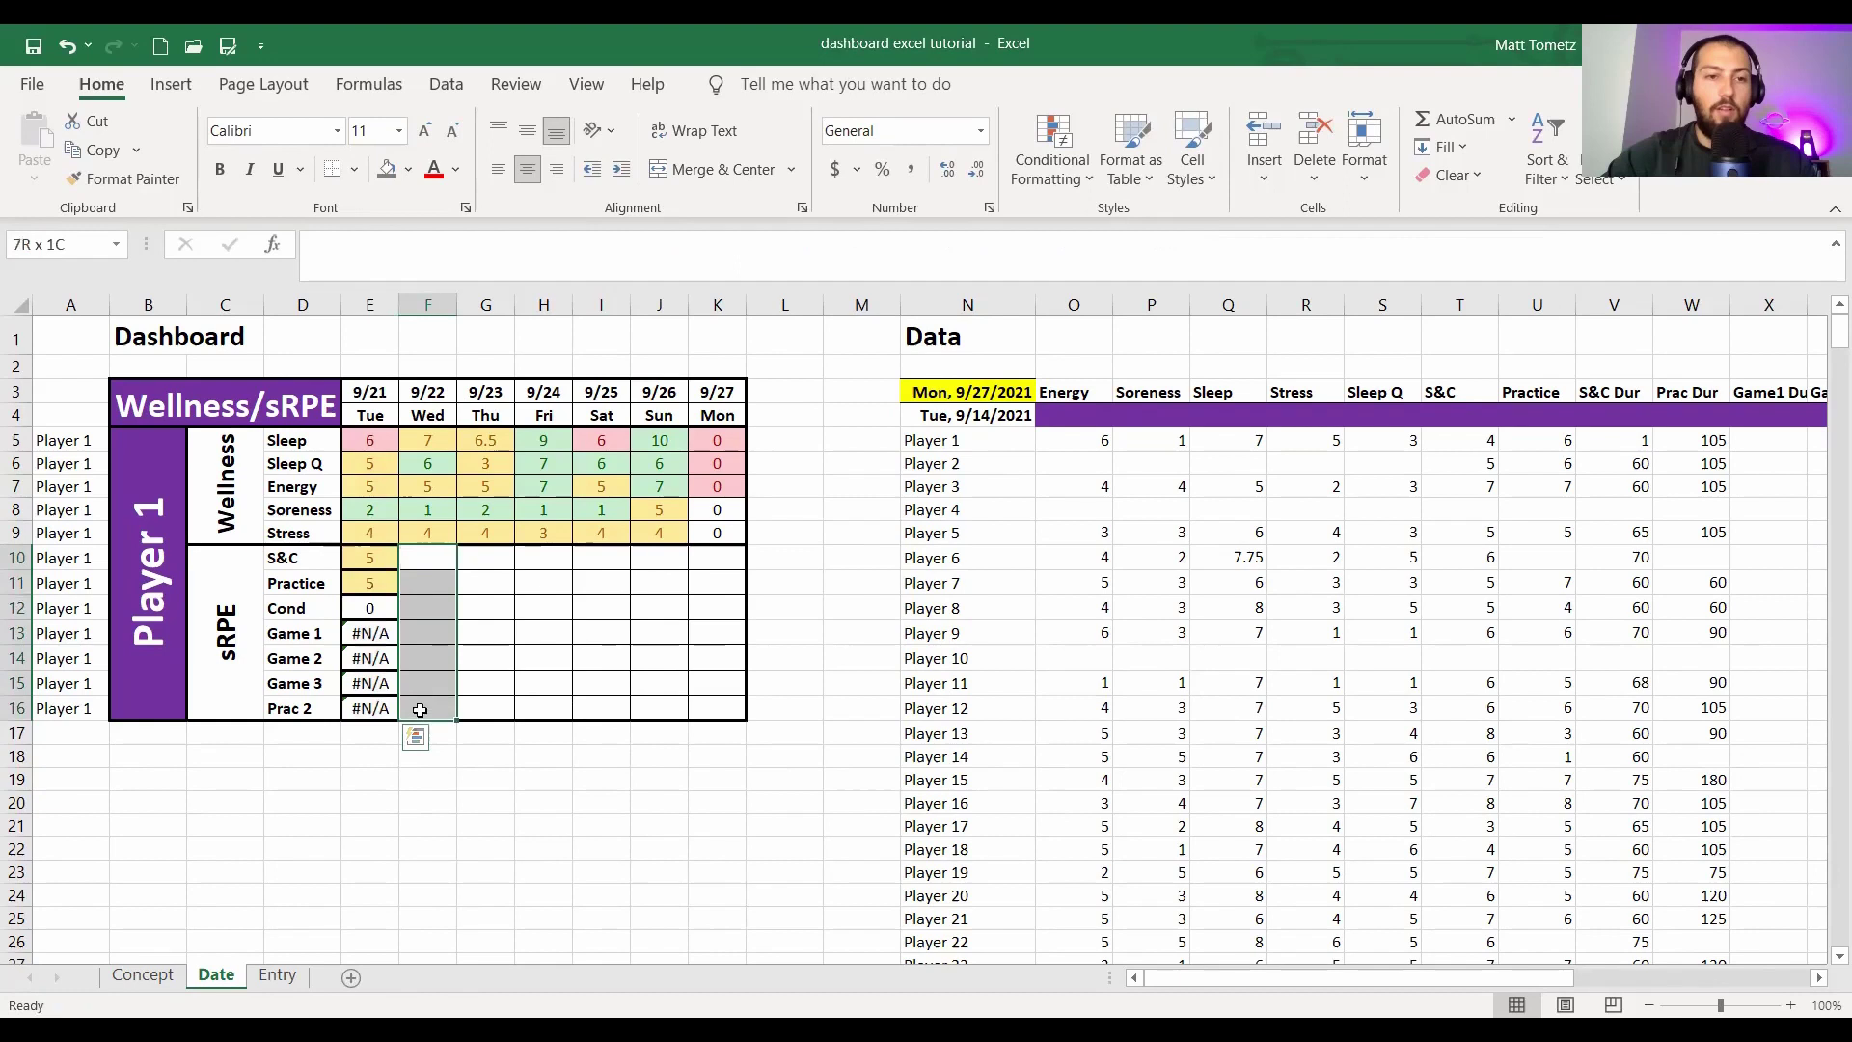
click(122, 178)
mouse_move(370, 559)
mouse_down()
mouse_move(376, 709)
mouse_move(738, 701)
mouse_up()
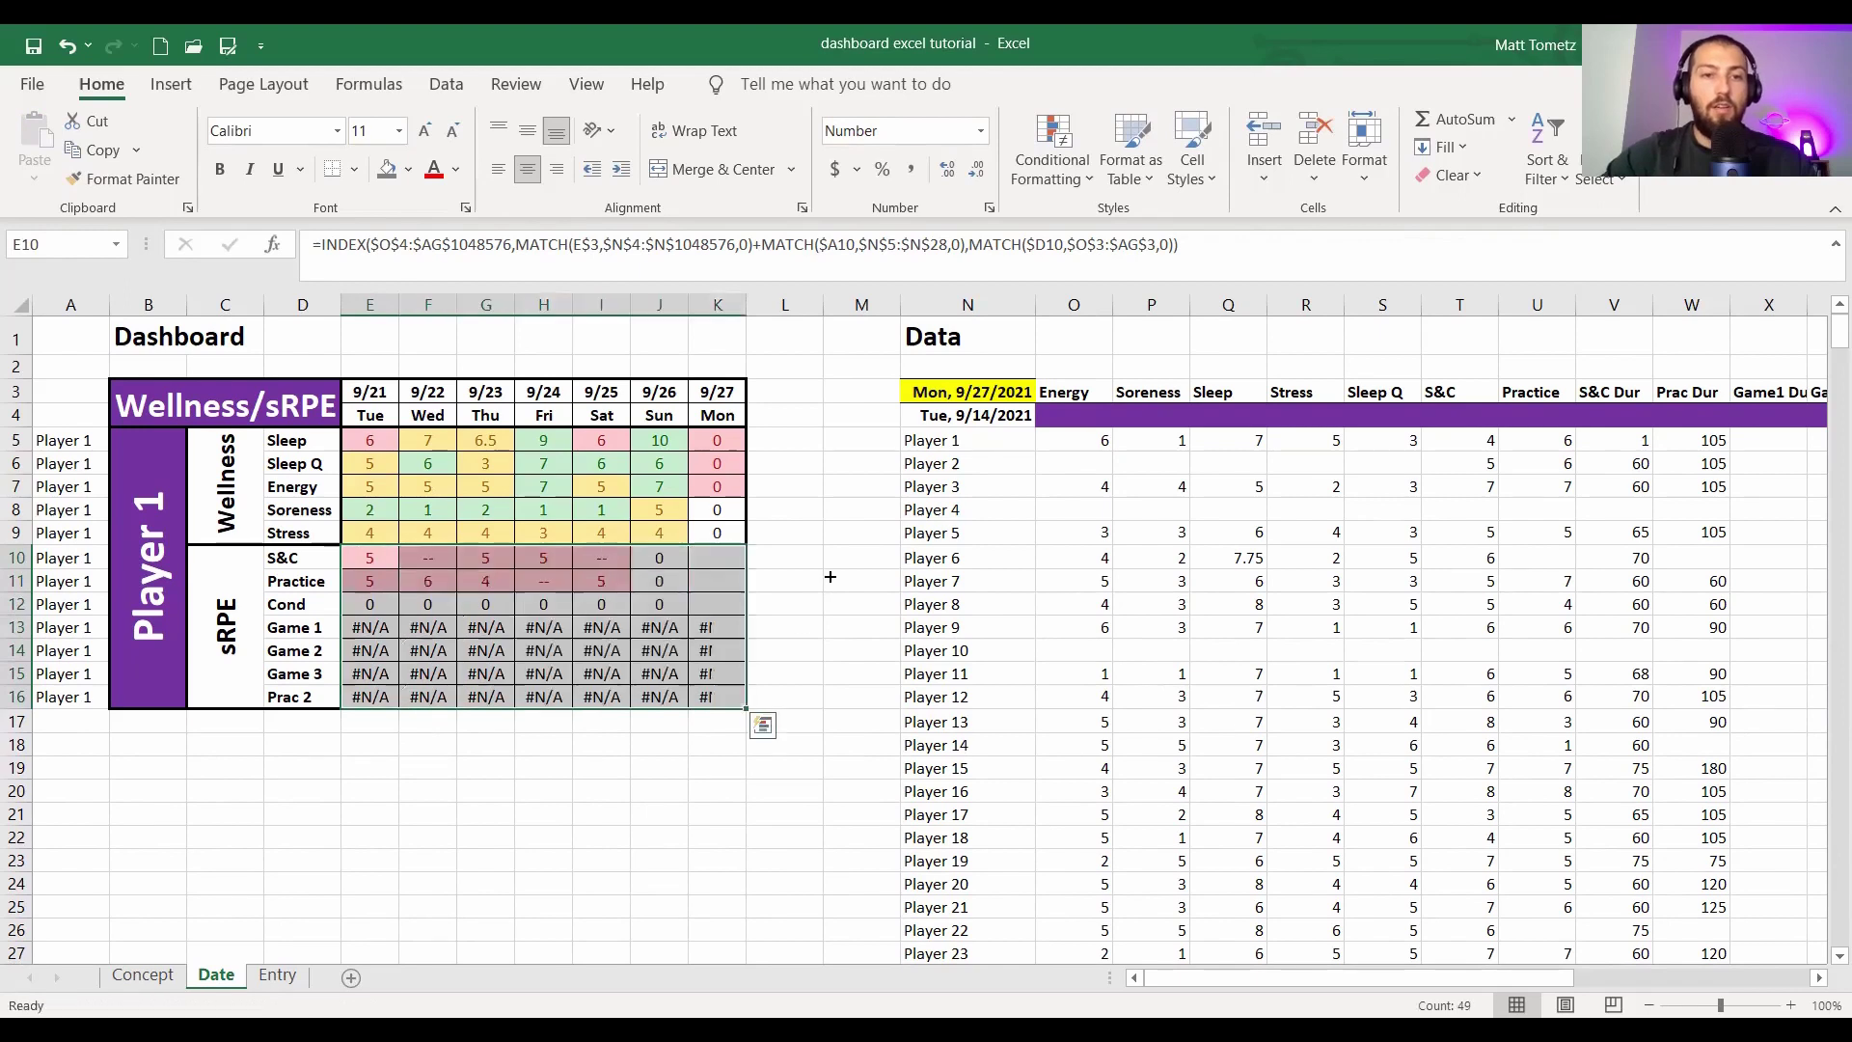
- Inspect the filled sRPE cells for 9/22, including S&C in F10 and Game 1 in F13
click(424, 558)
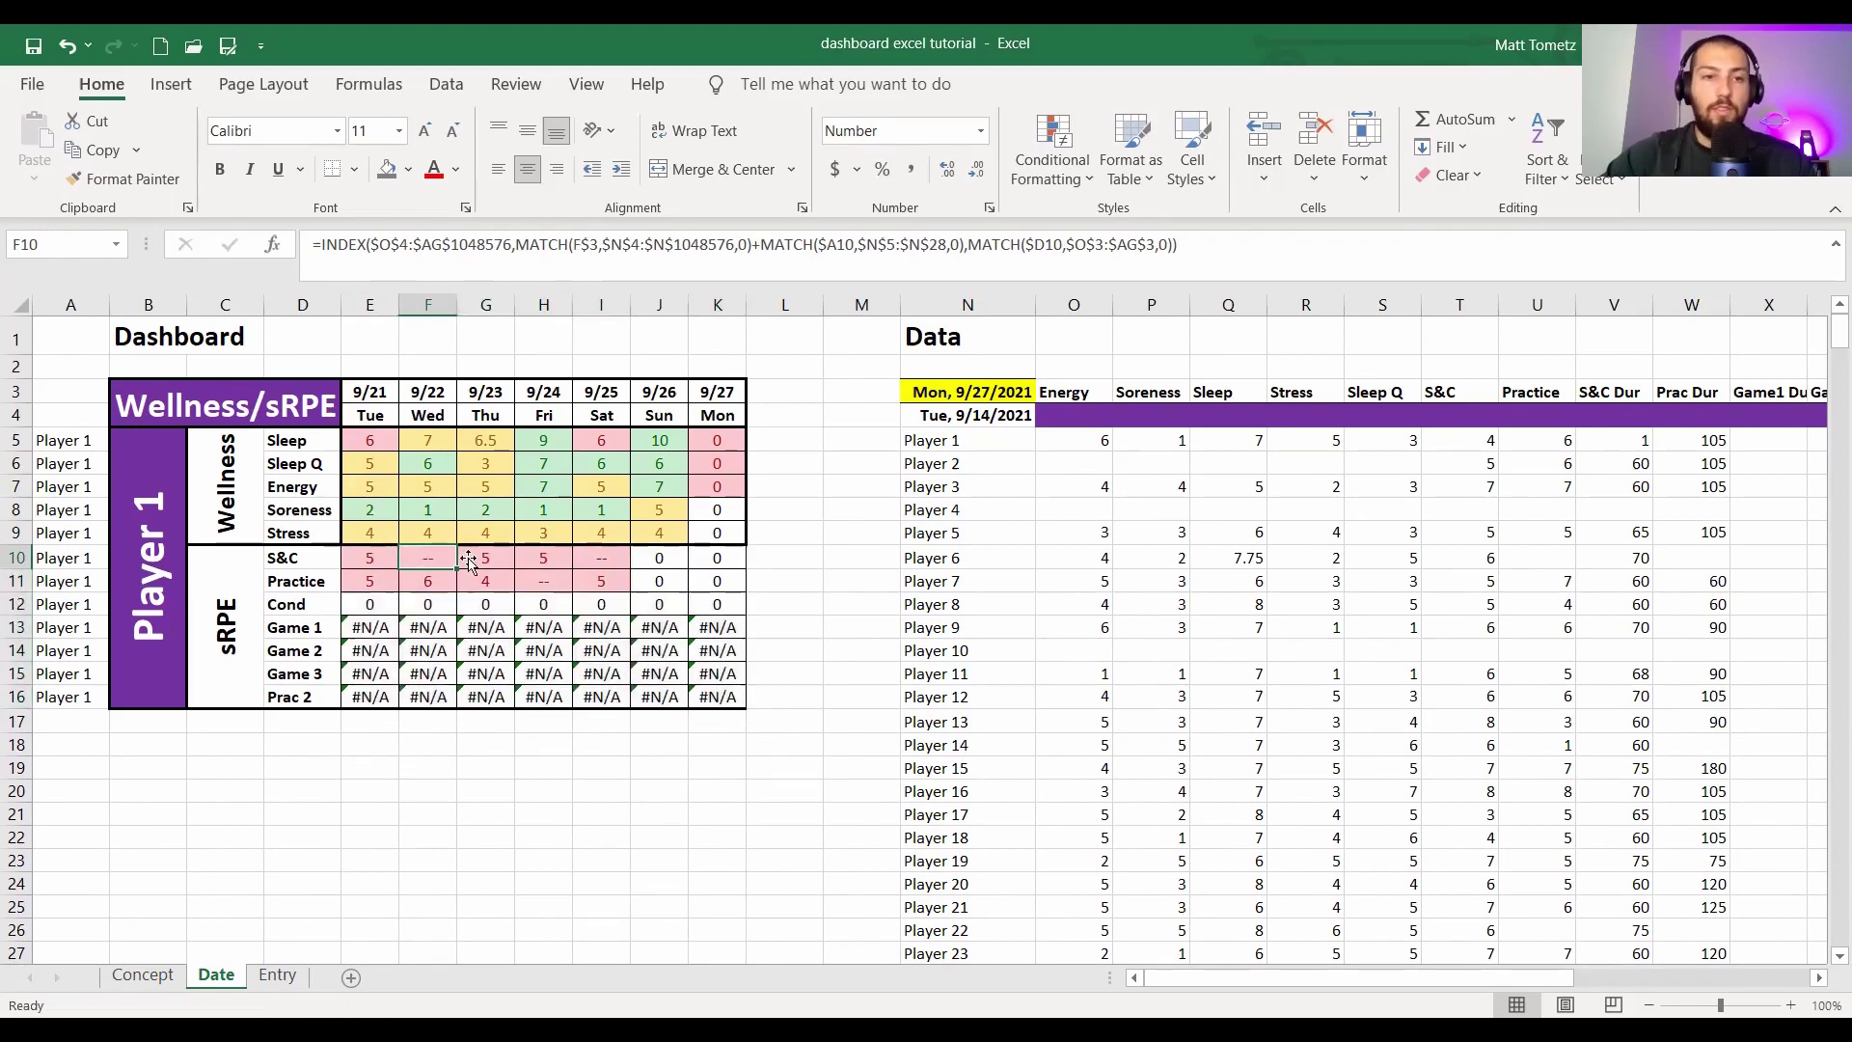
scroll(1548, 599, down, 1)
scroll(1548, 599, down, 4)
scroll(1549, 599, up, 5)
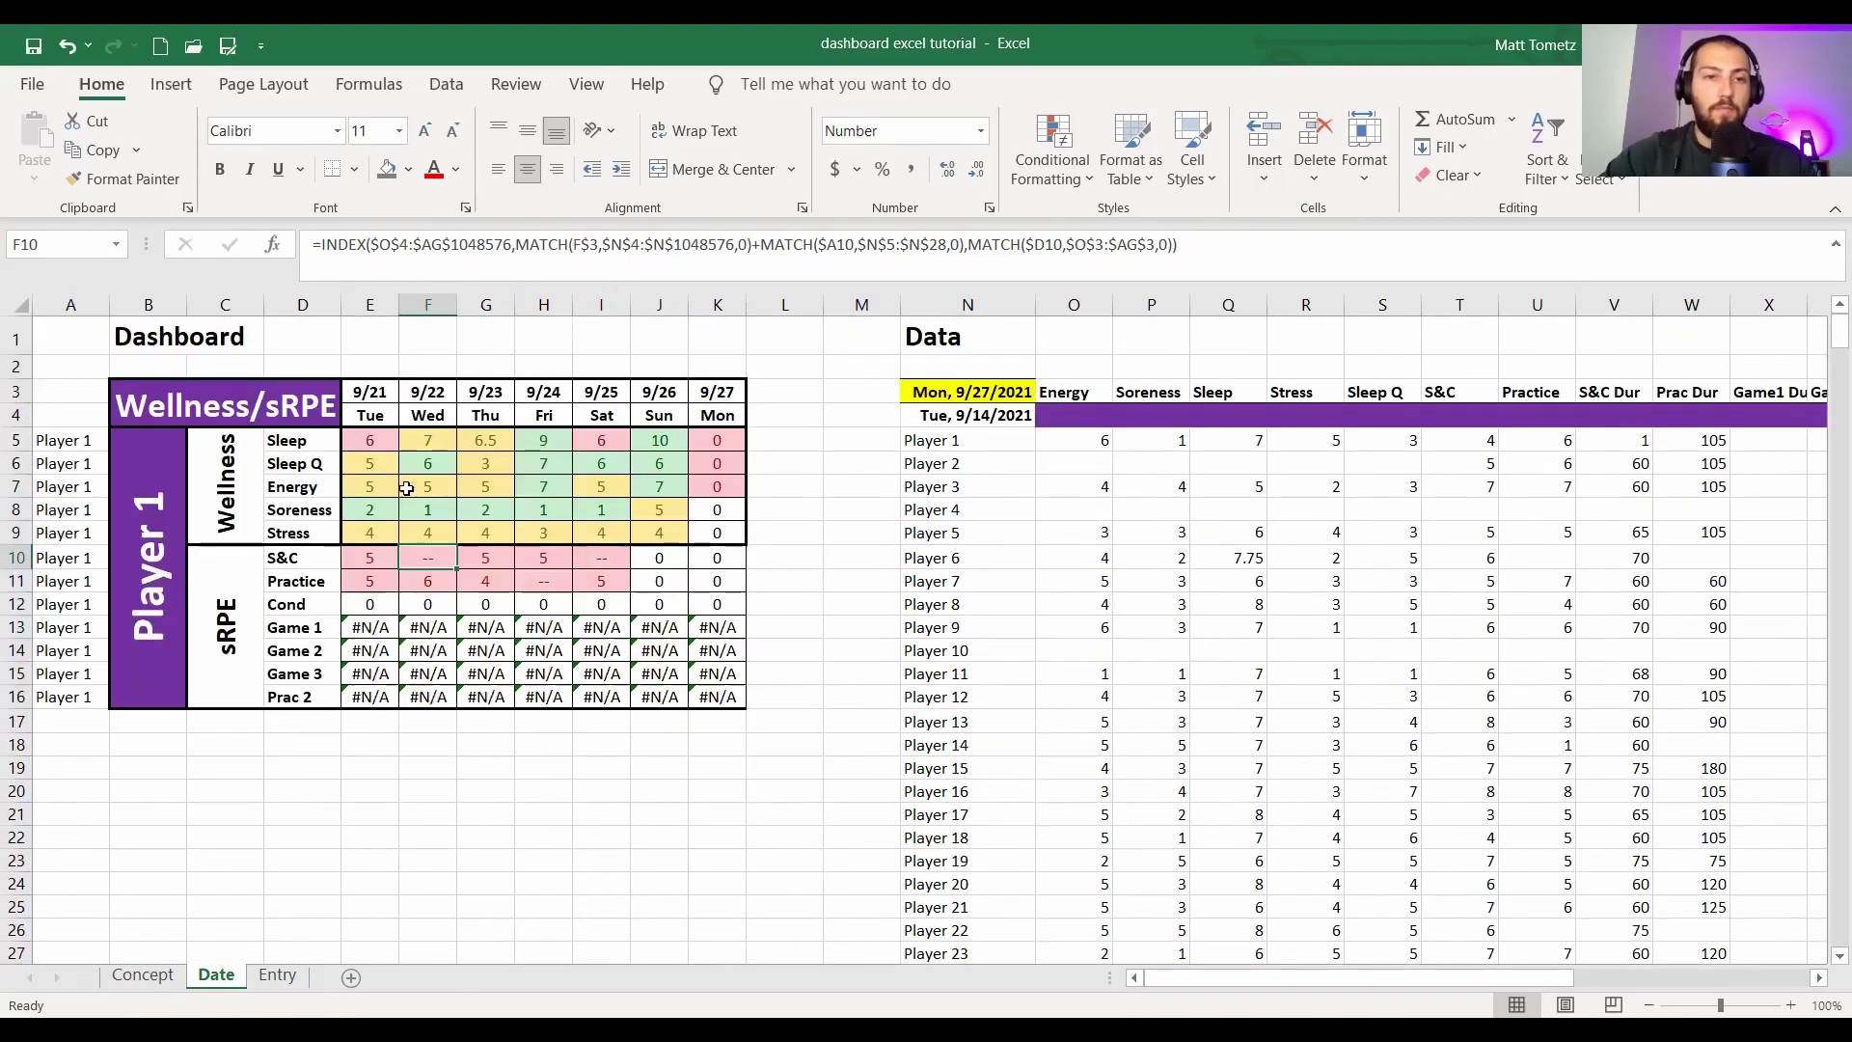
click(393, 603)
click(422, 623)
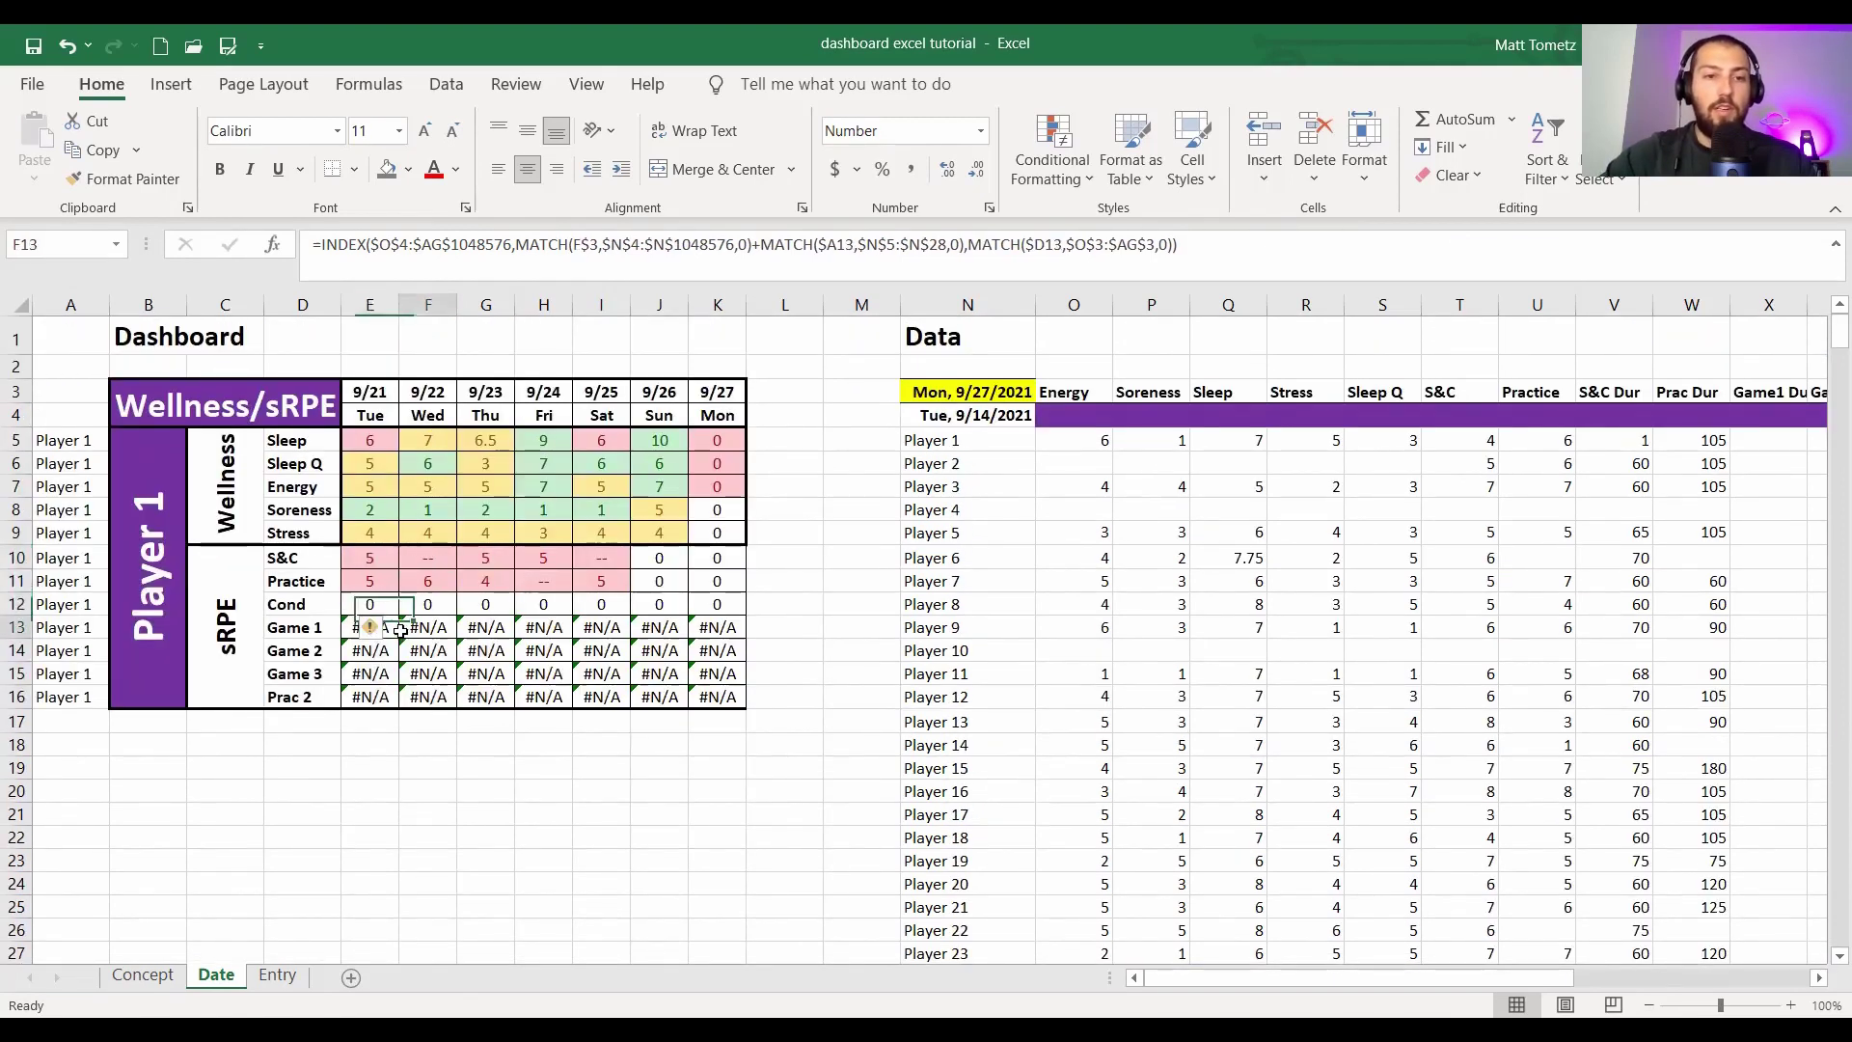
- Rename the data header in AD3 as Game 2 and the one in AF3 as Game 3
scroll(1266, 526, down, 4)
scroll(1137, 529, right, 3)
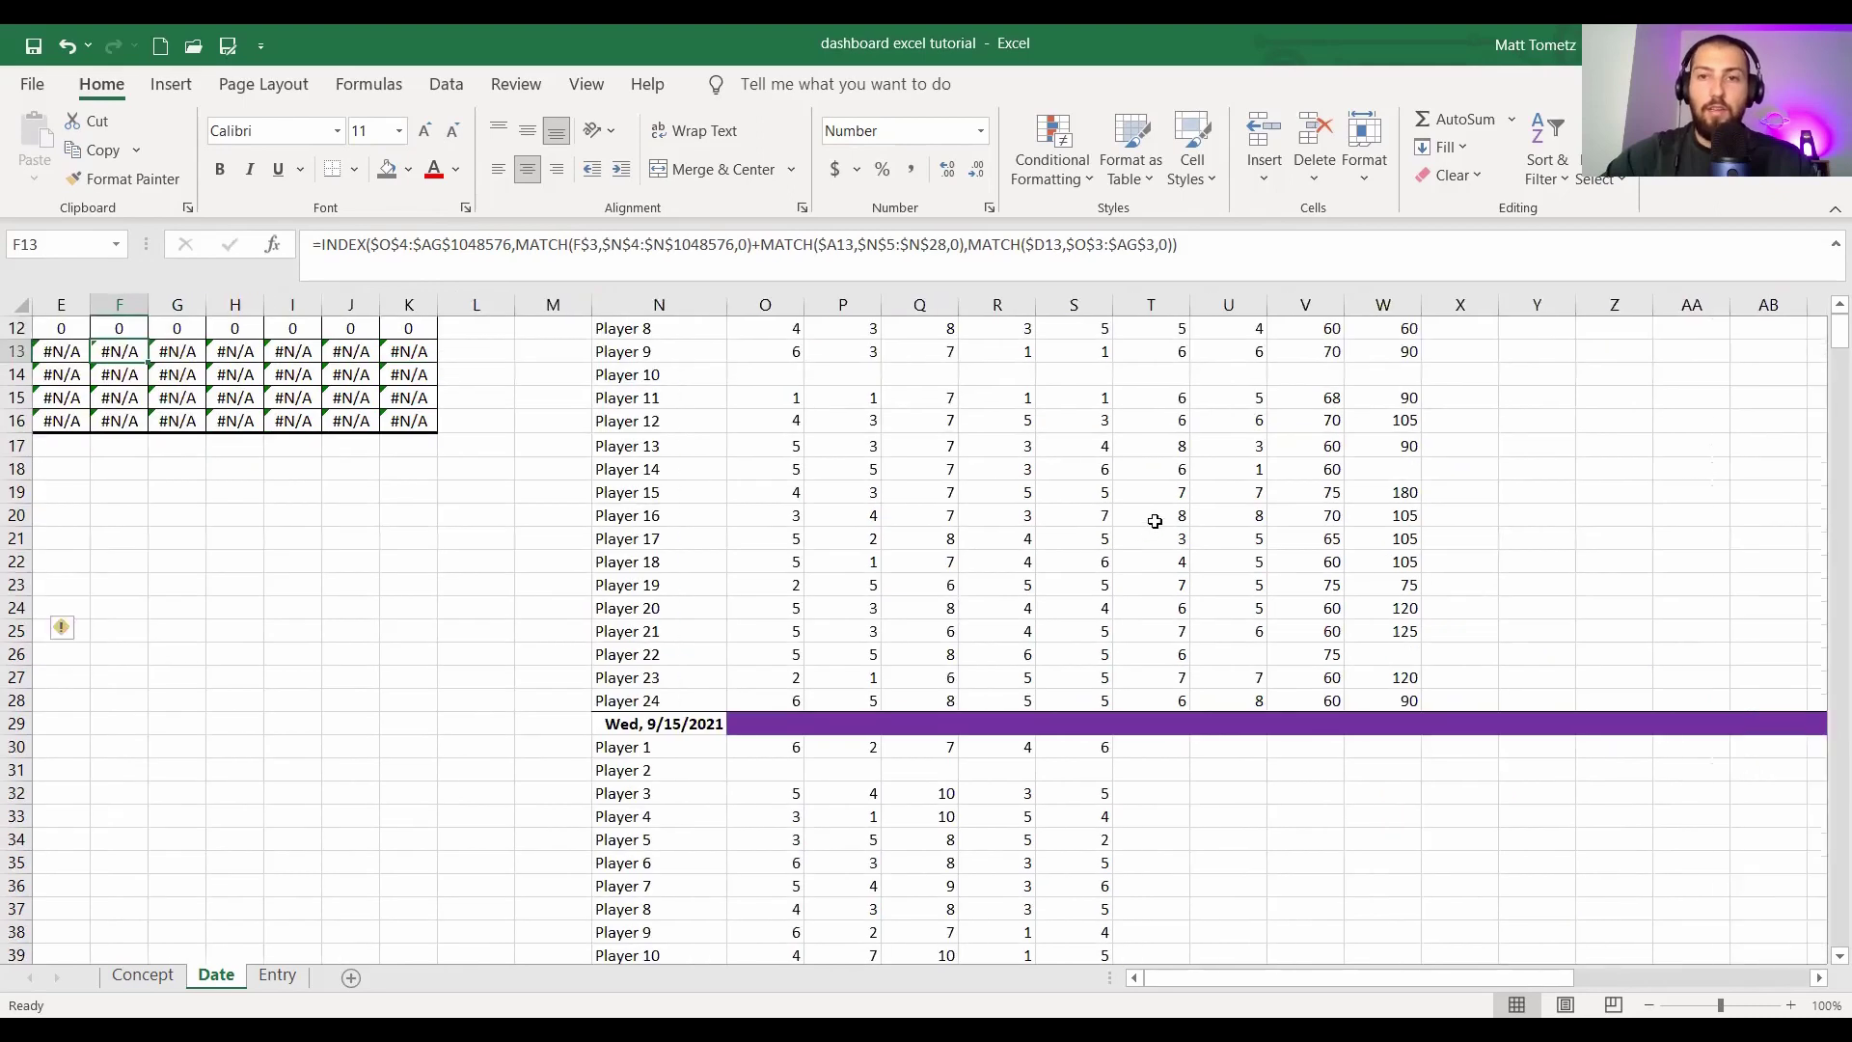
scroll(1158, 521, up, 4)
scroll(1297, 427, right, 5)
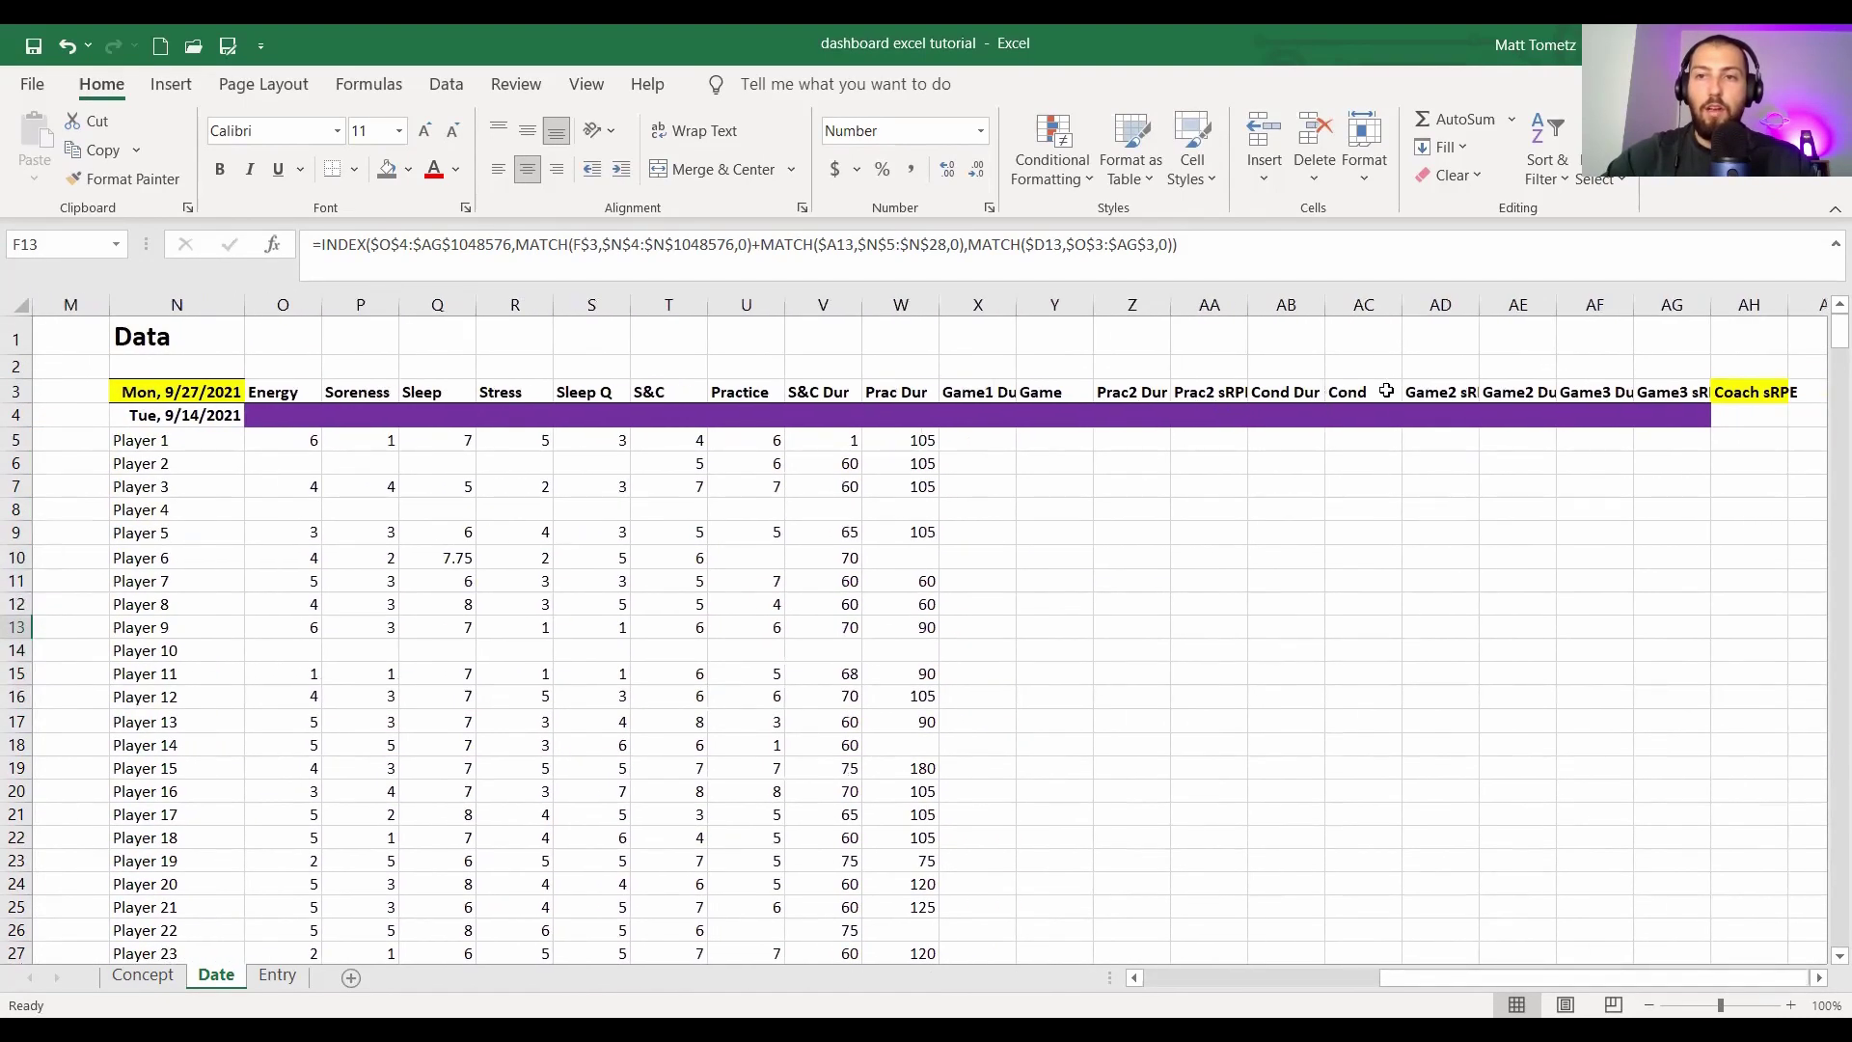
click(1517, 391)
key(Delete)
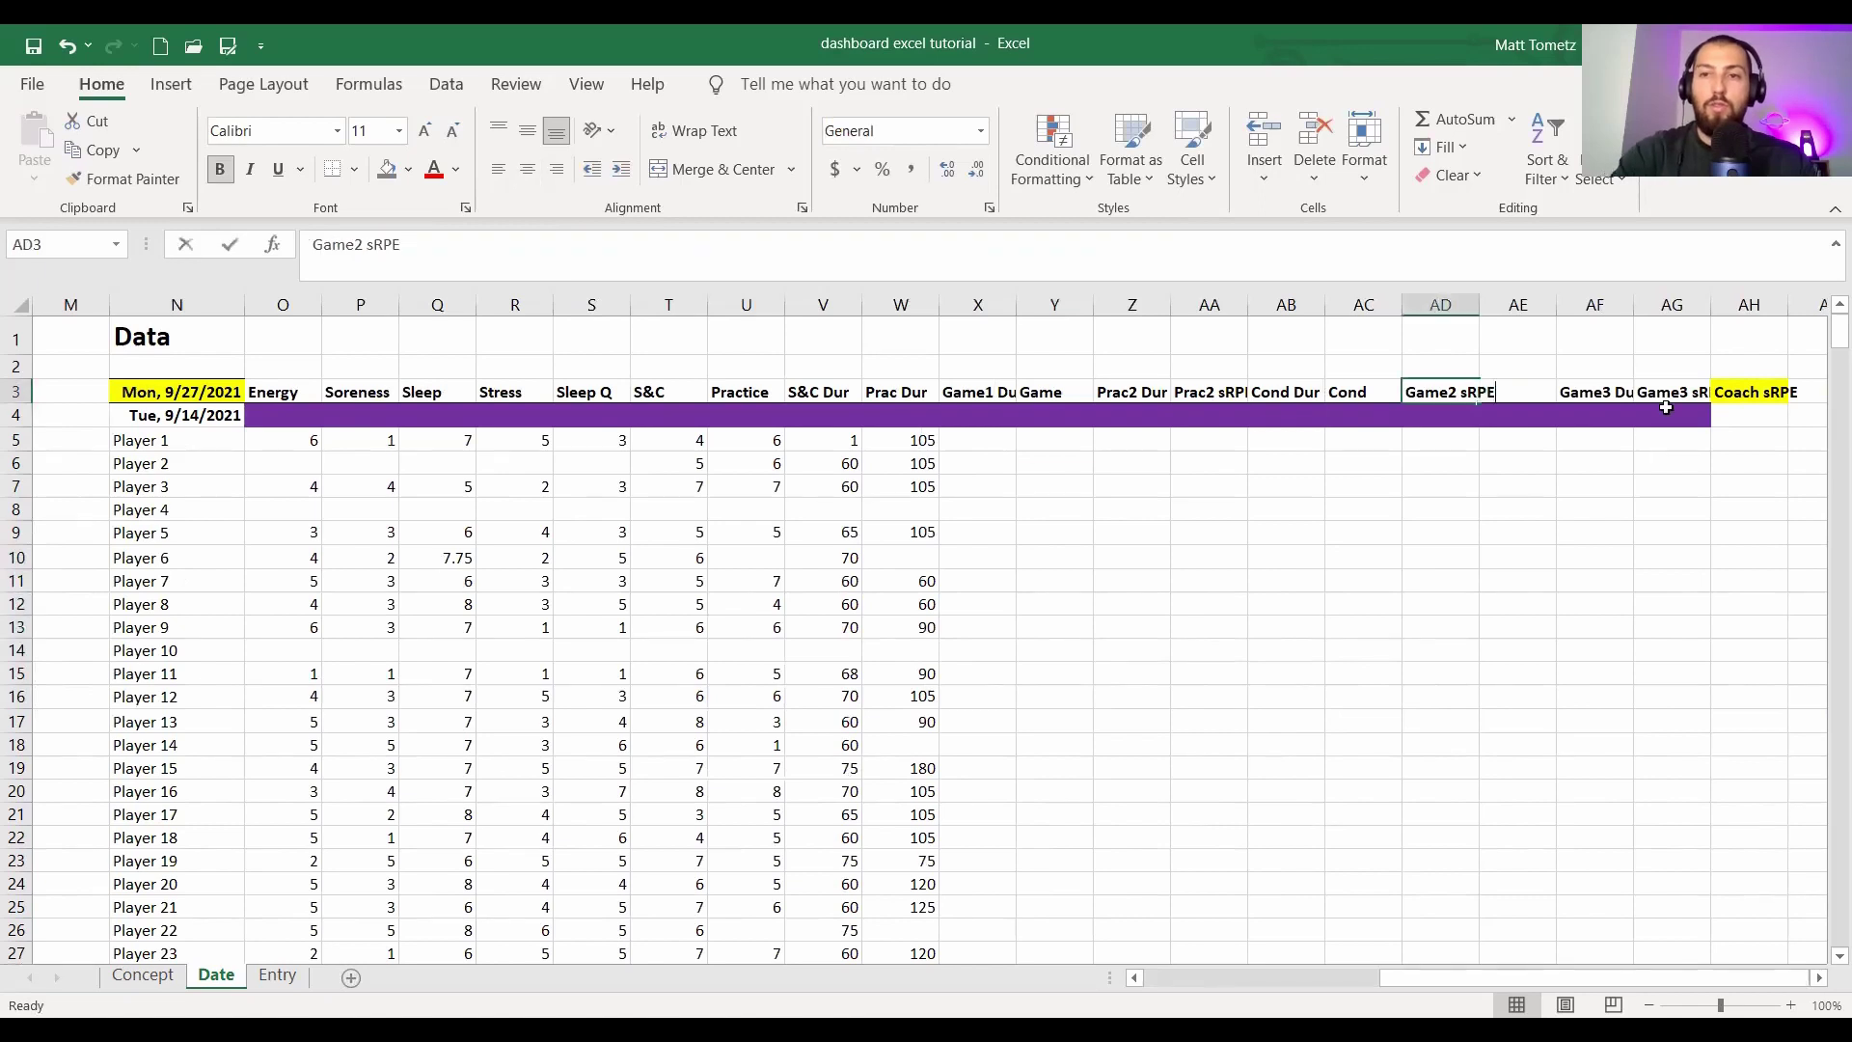
key(Left)
text(Game 2)
key(Tab)
key(Tab)
text(Game 3)
key(Return)
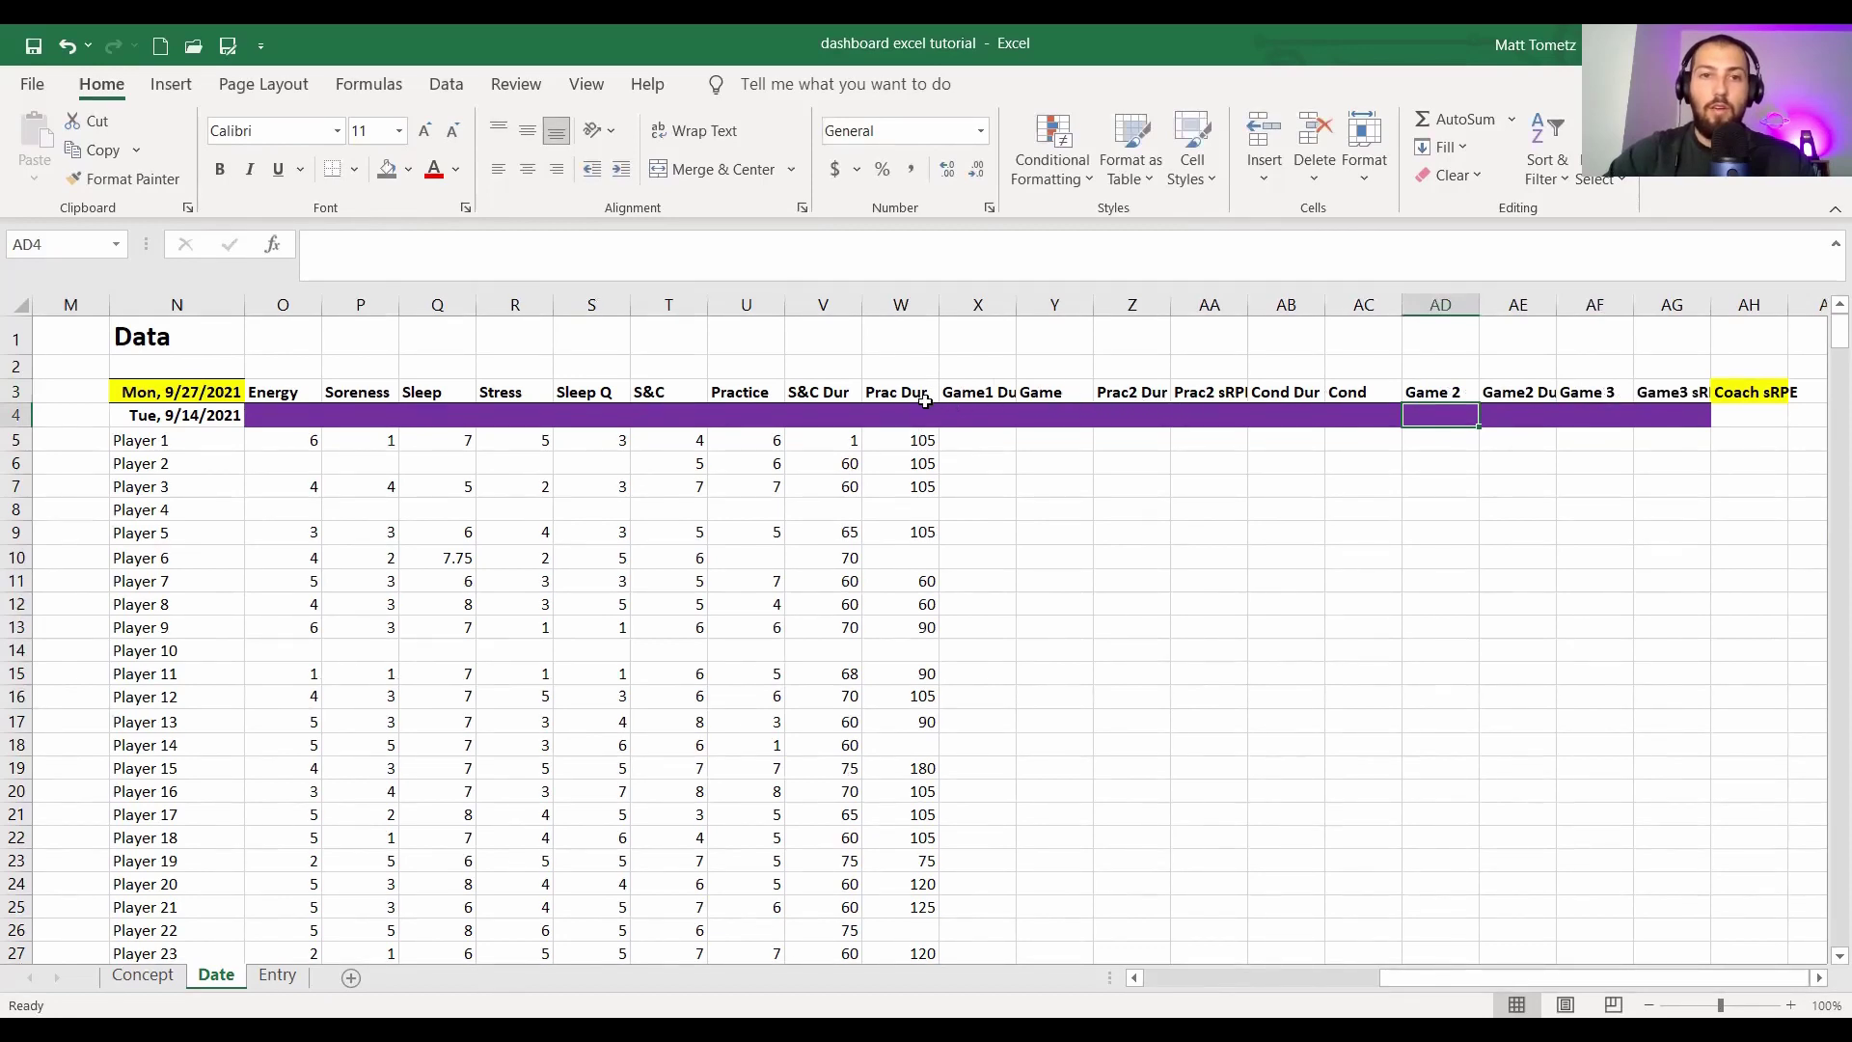
- Rename the Game data header in Y3 as Game 1 to match the dashboard label
click(1006, 392)
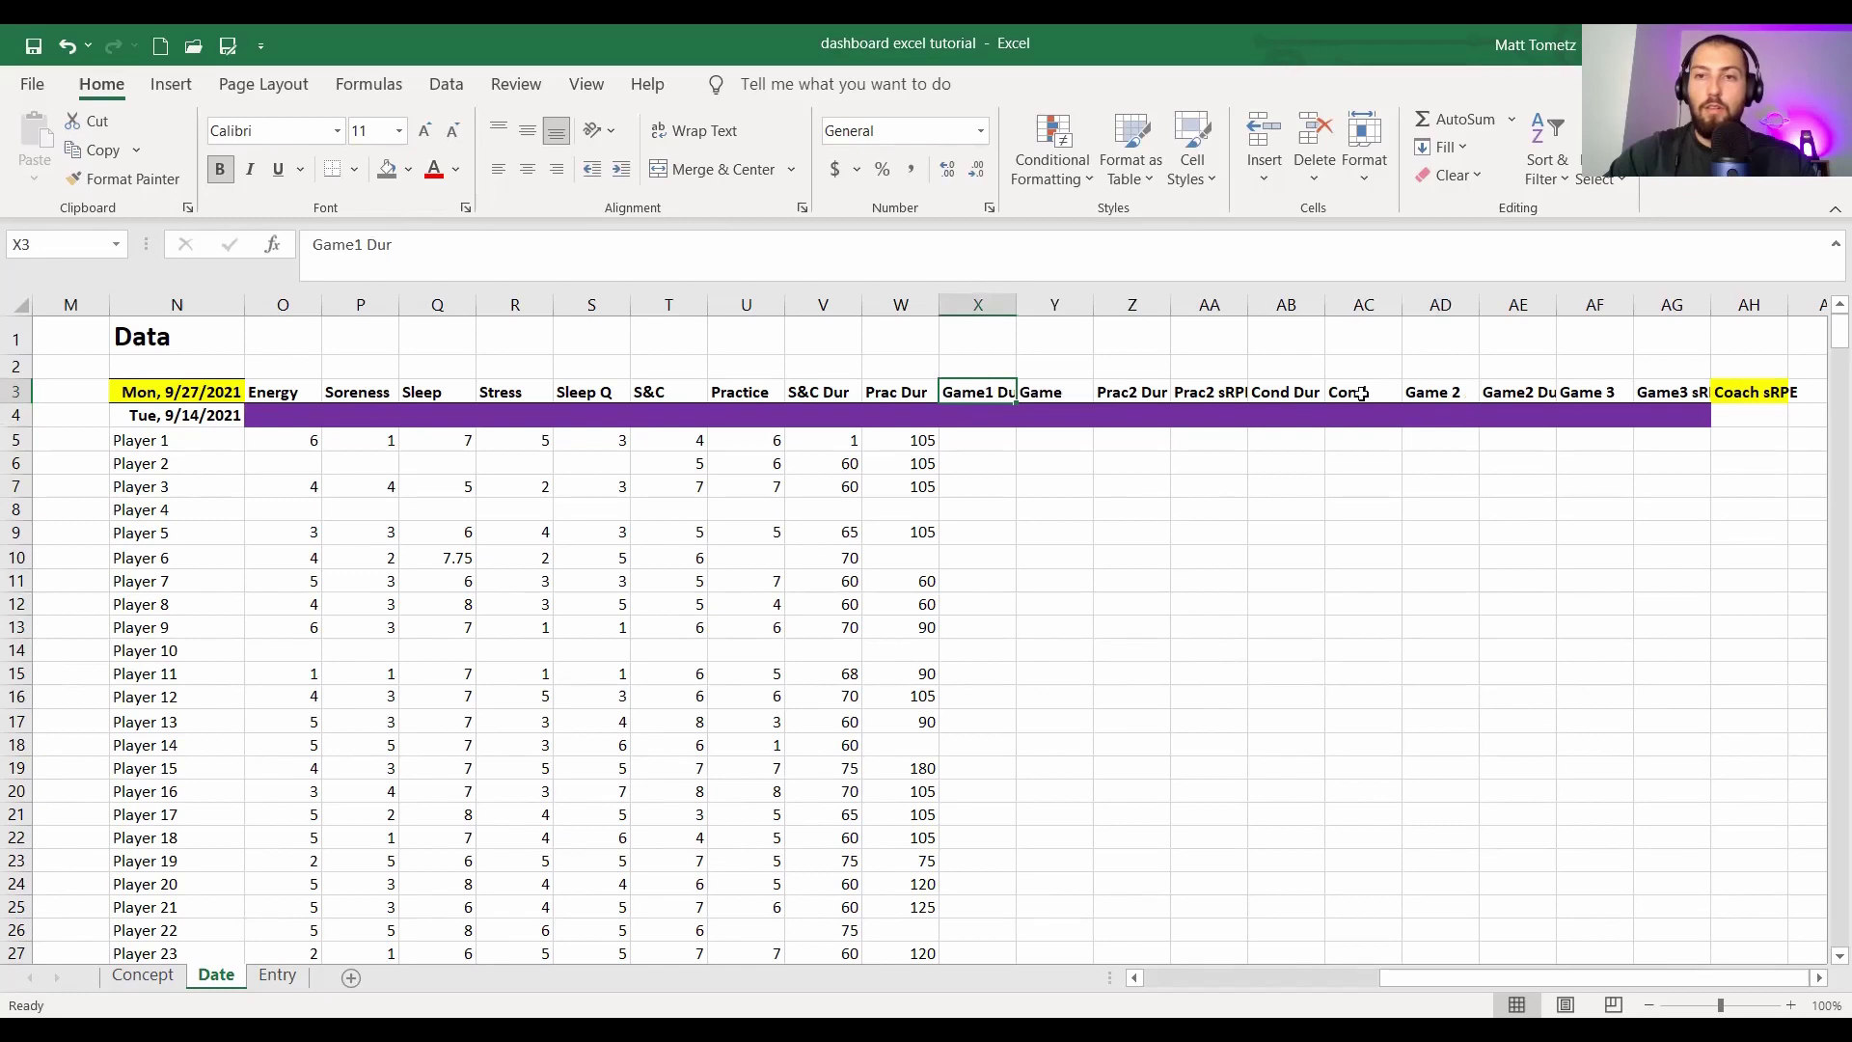
click(1053, 394)
key(Down)
scroll(1057, 396, left, 5)
scroll(1056, 396, right, 1)
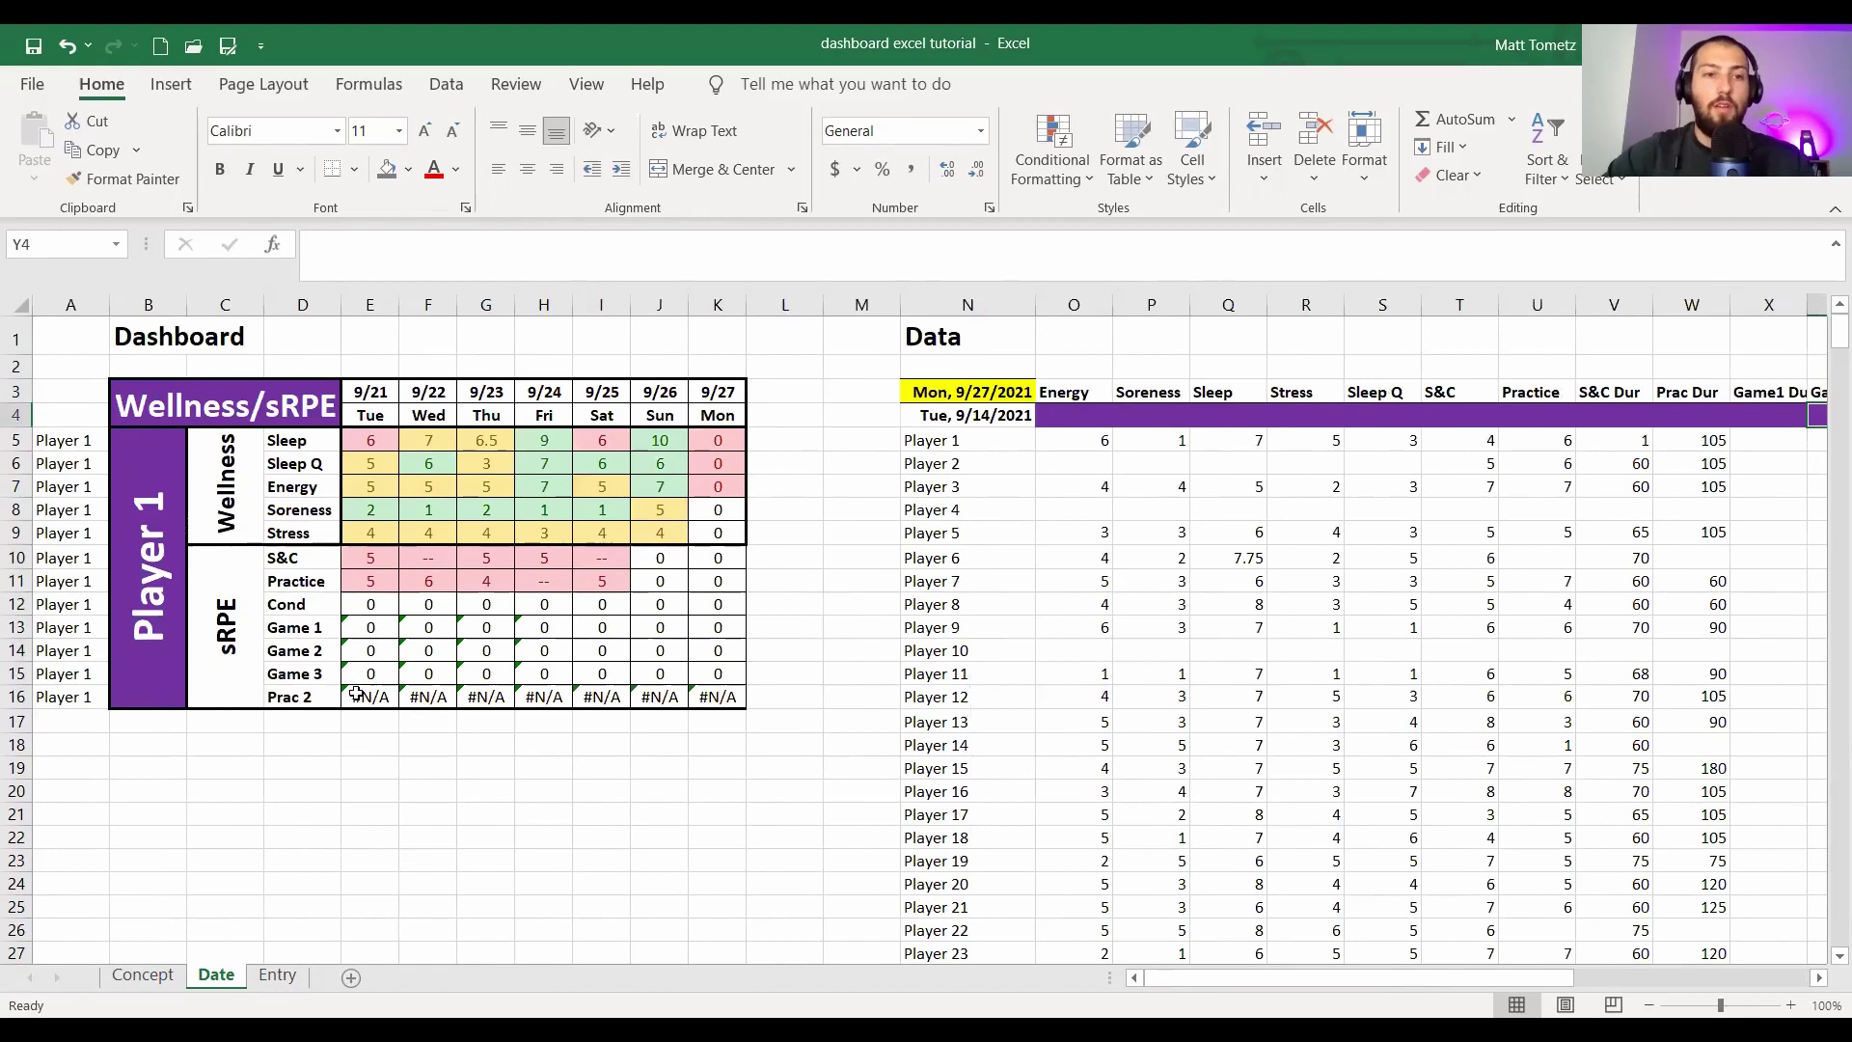
- Rename the second-practice sRPE data header in AA3 to match the dashboard's Prac 2 label
scroll(1336, 470, right, 11)
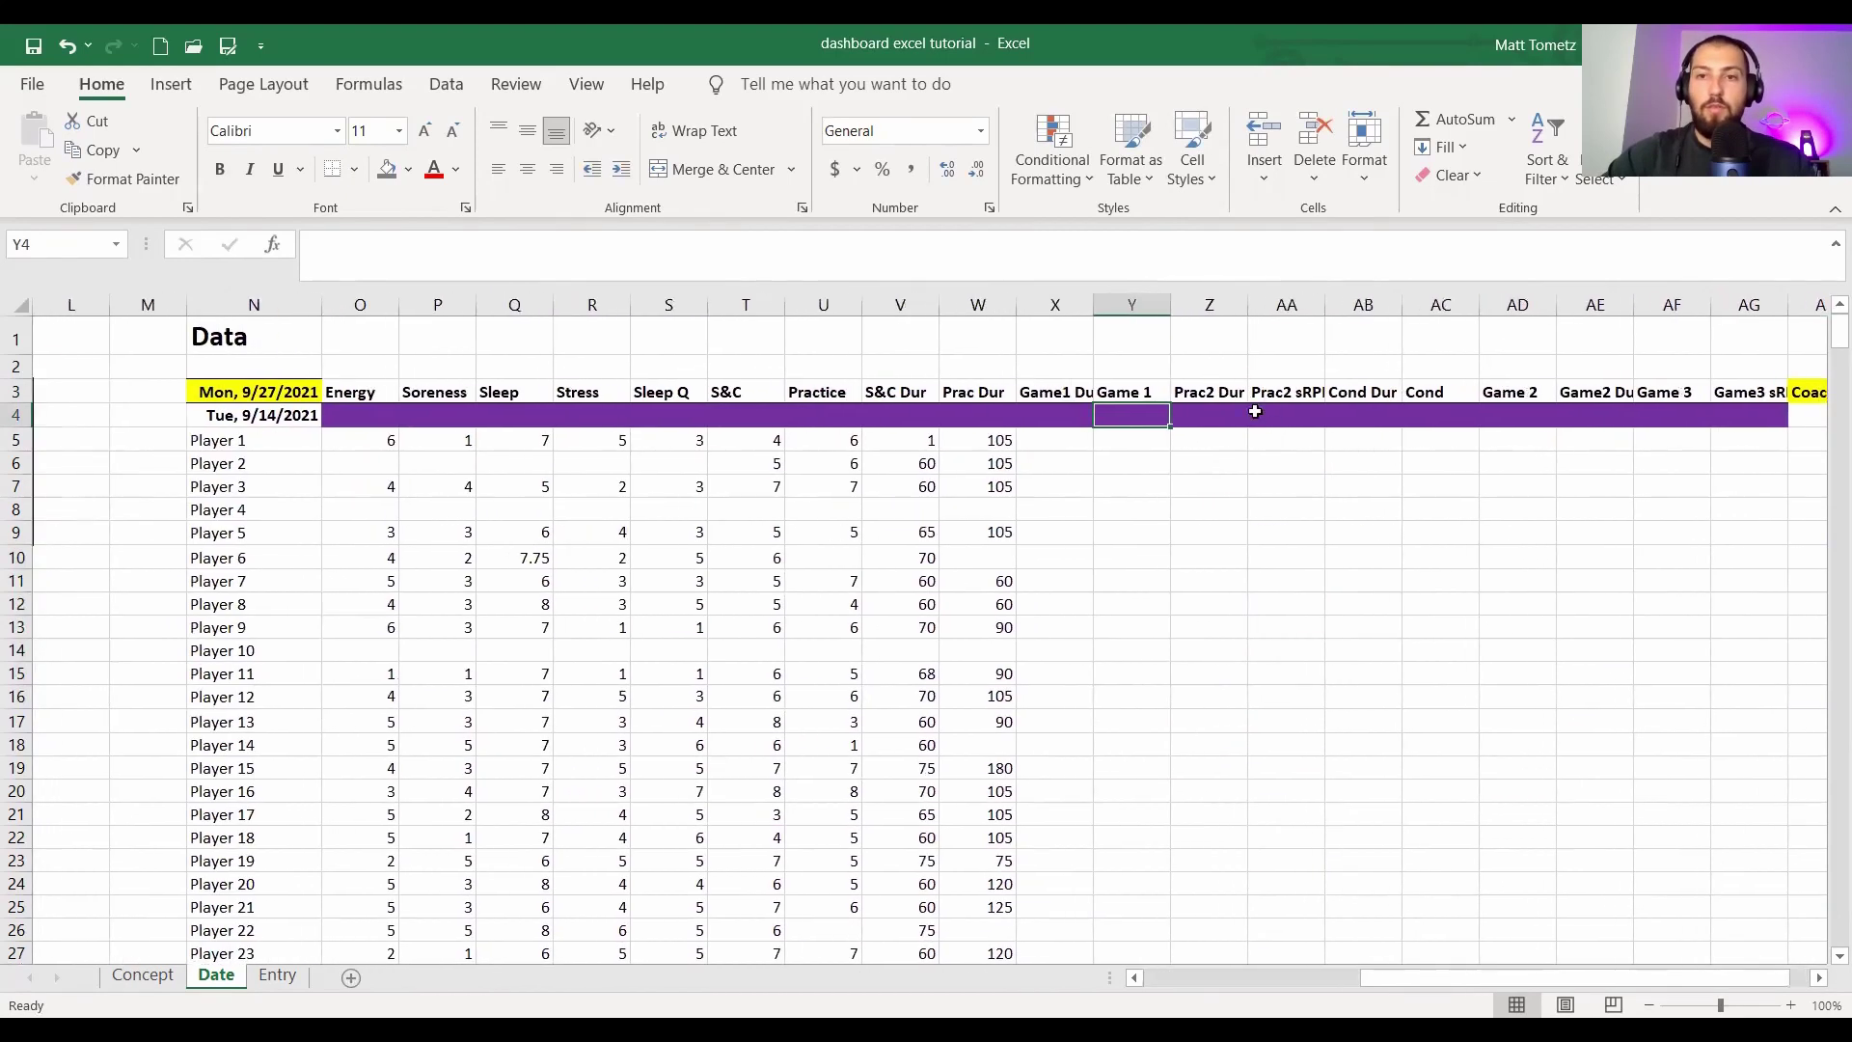
click(1293, 391)
text(Pra)
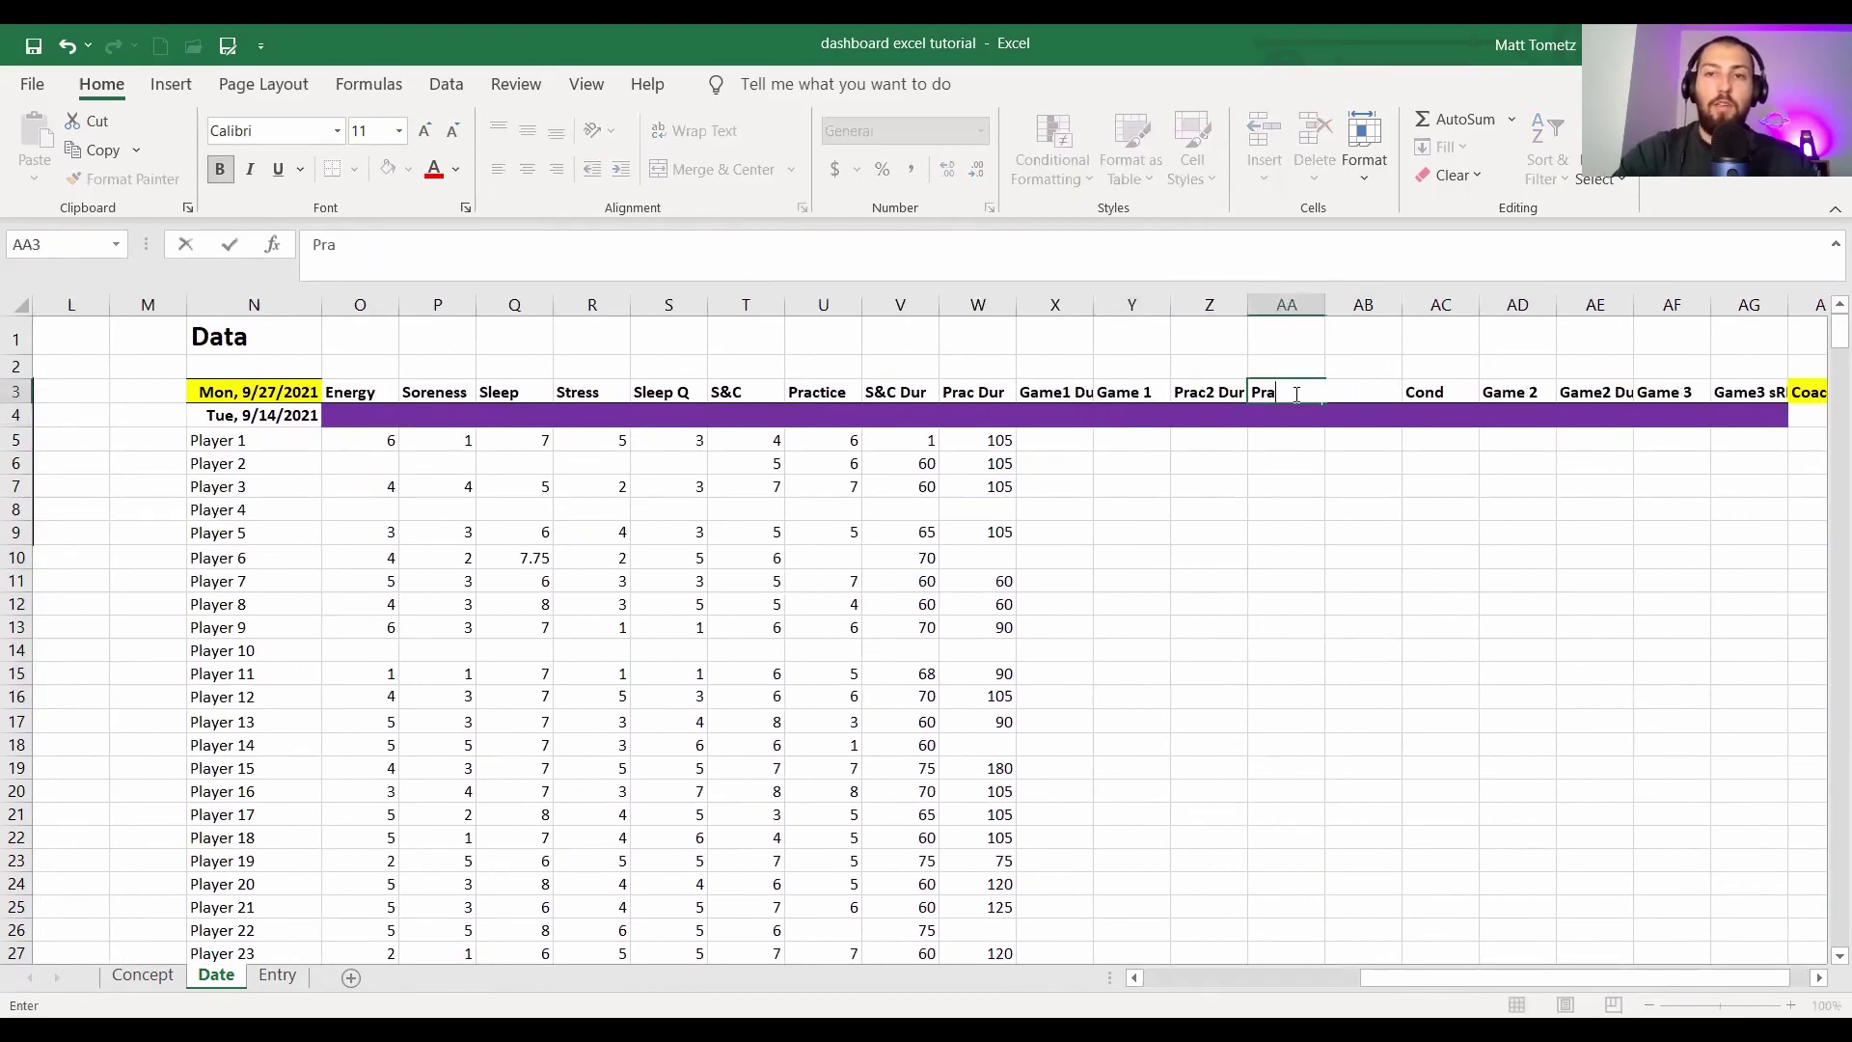
text(c 2)
key(Return)
scroll(1297, 394, left, 11)
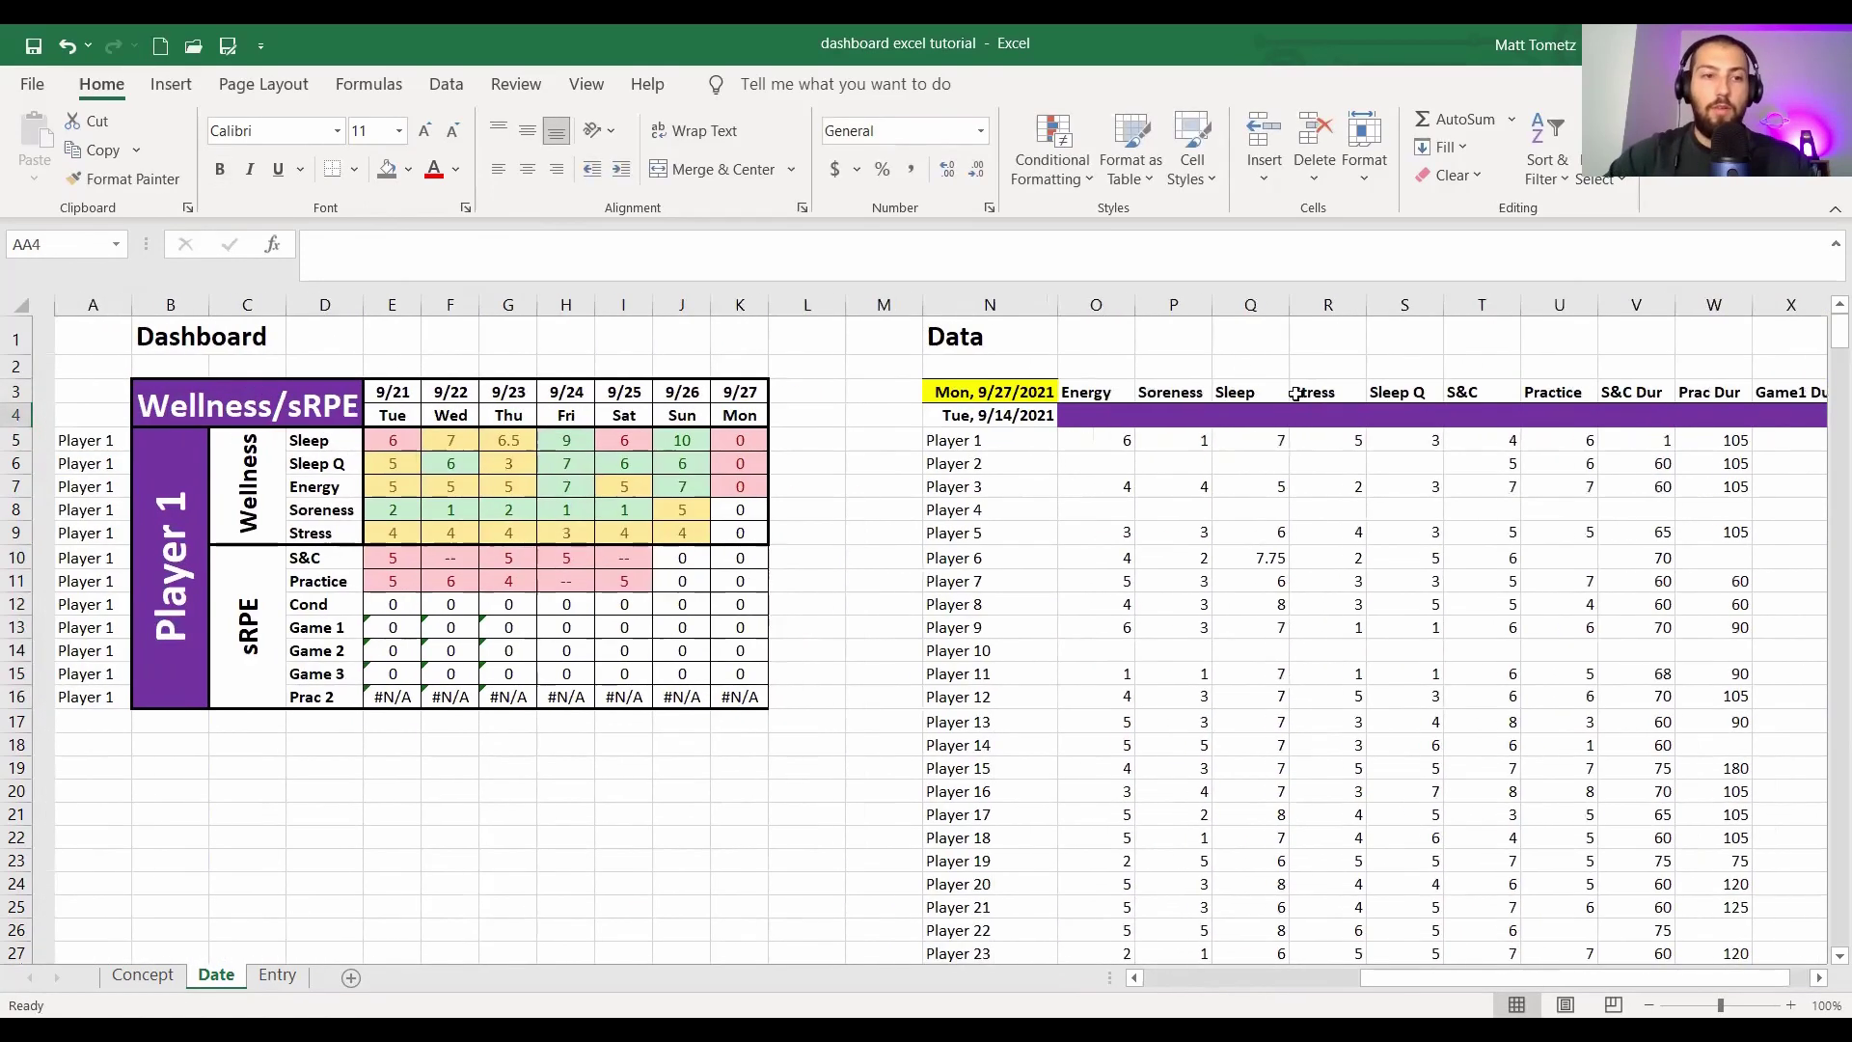
- Remove the stray letter from the data header in AA3 so it reads Prac 2
scroll(1297, 394, right, 1)
scroll(1297, 393, right, 3)
click(1662, 392)
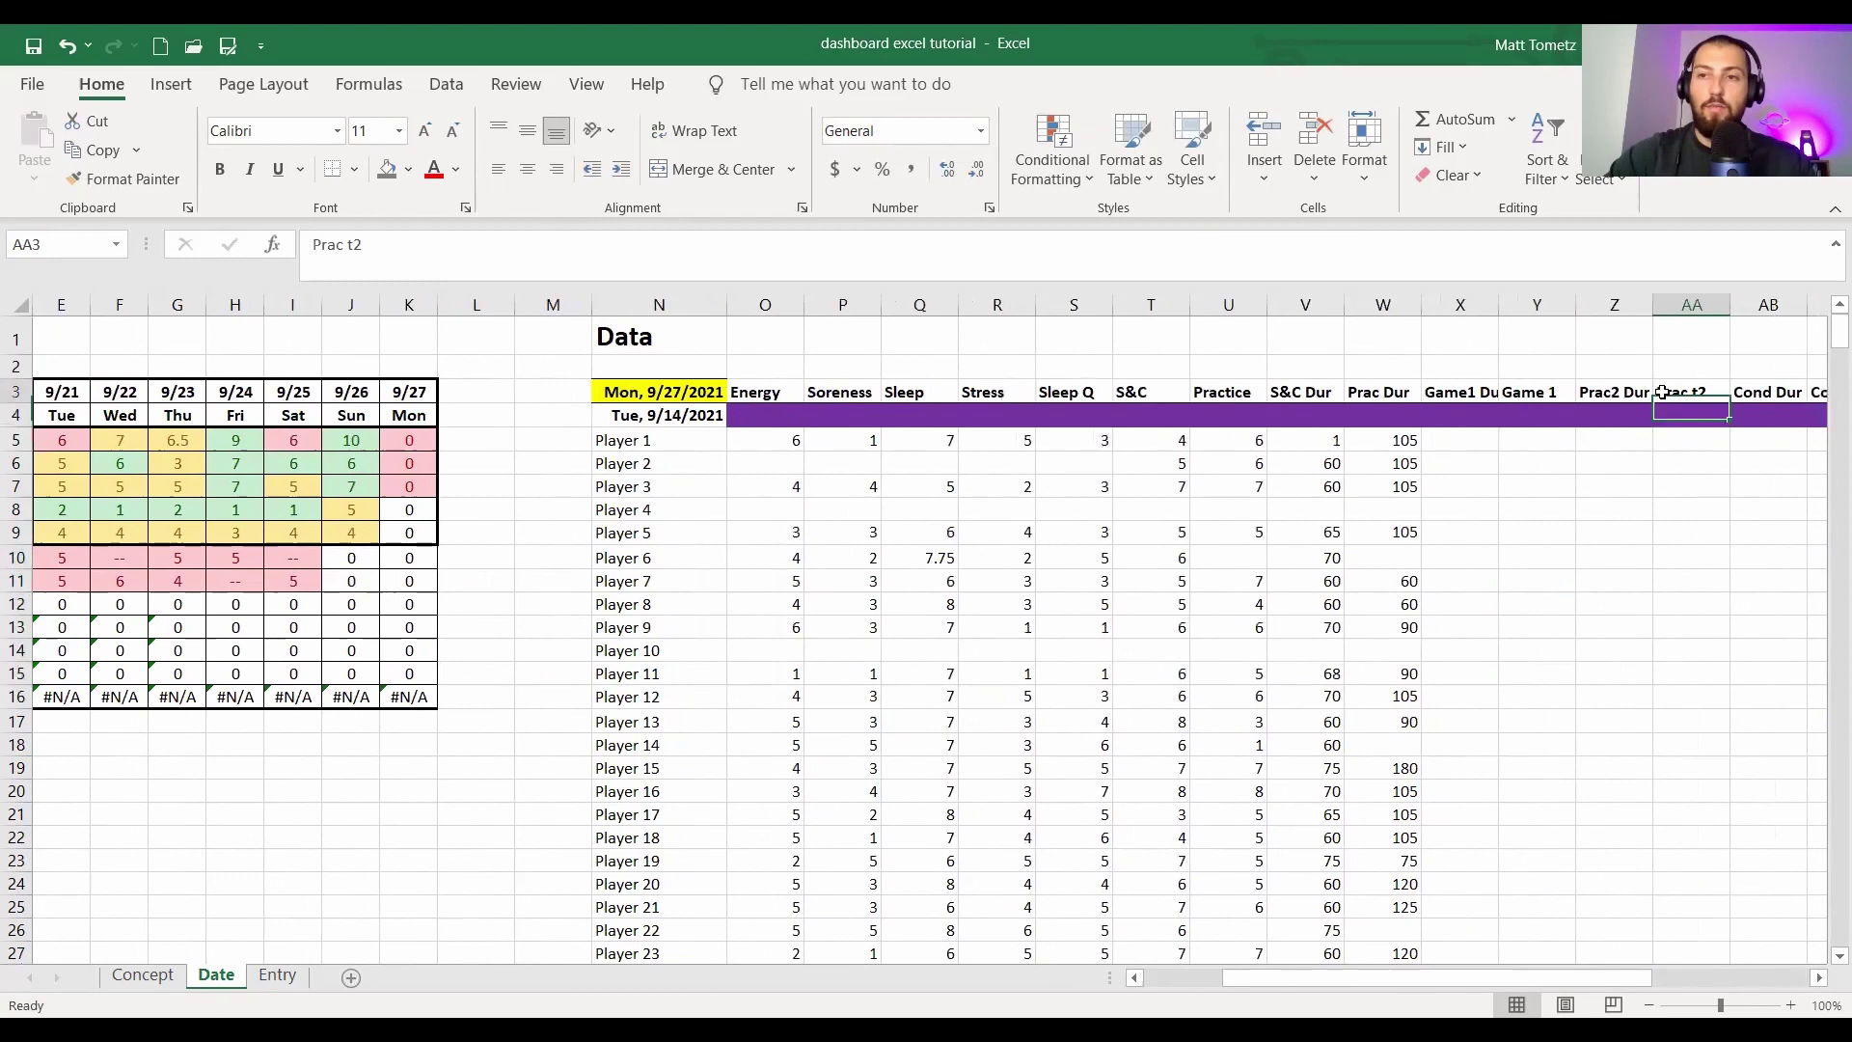
click(453, 239)
key(Left)
key(BackSpace)
key(Return)
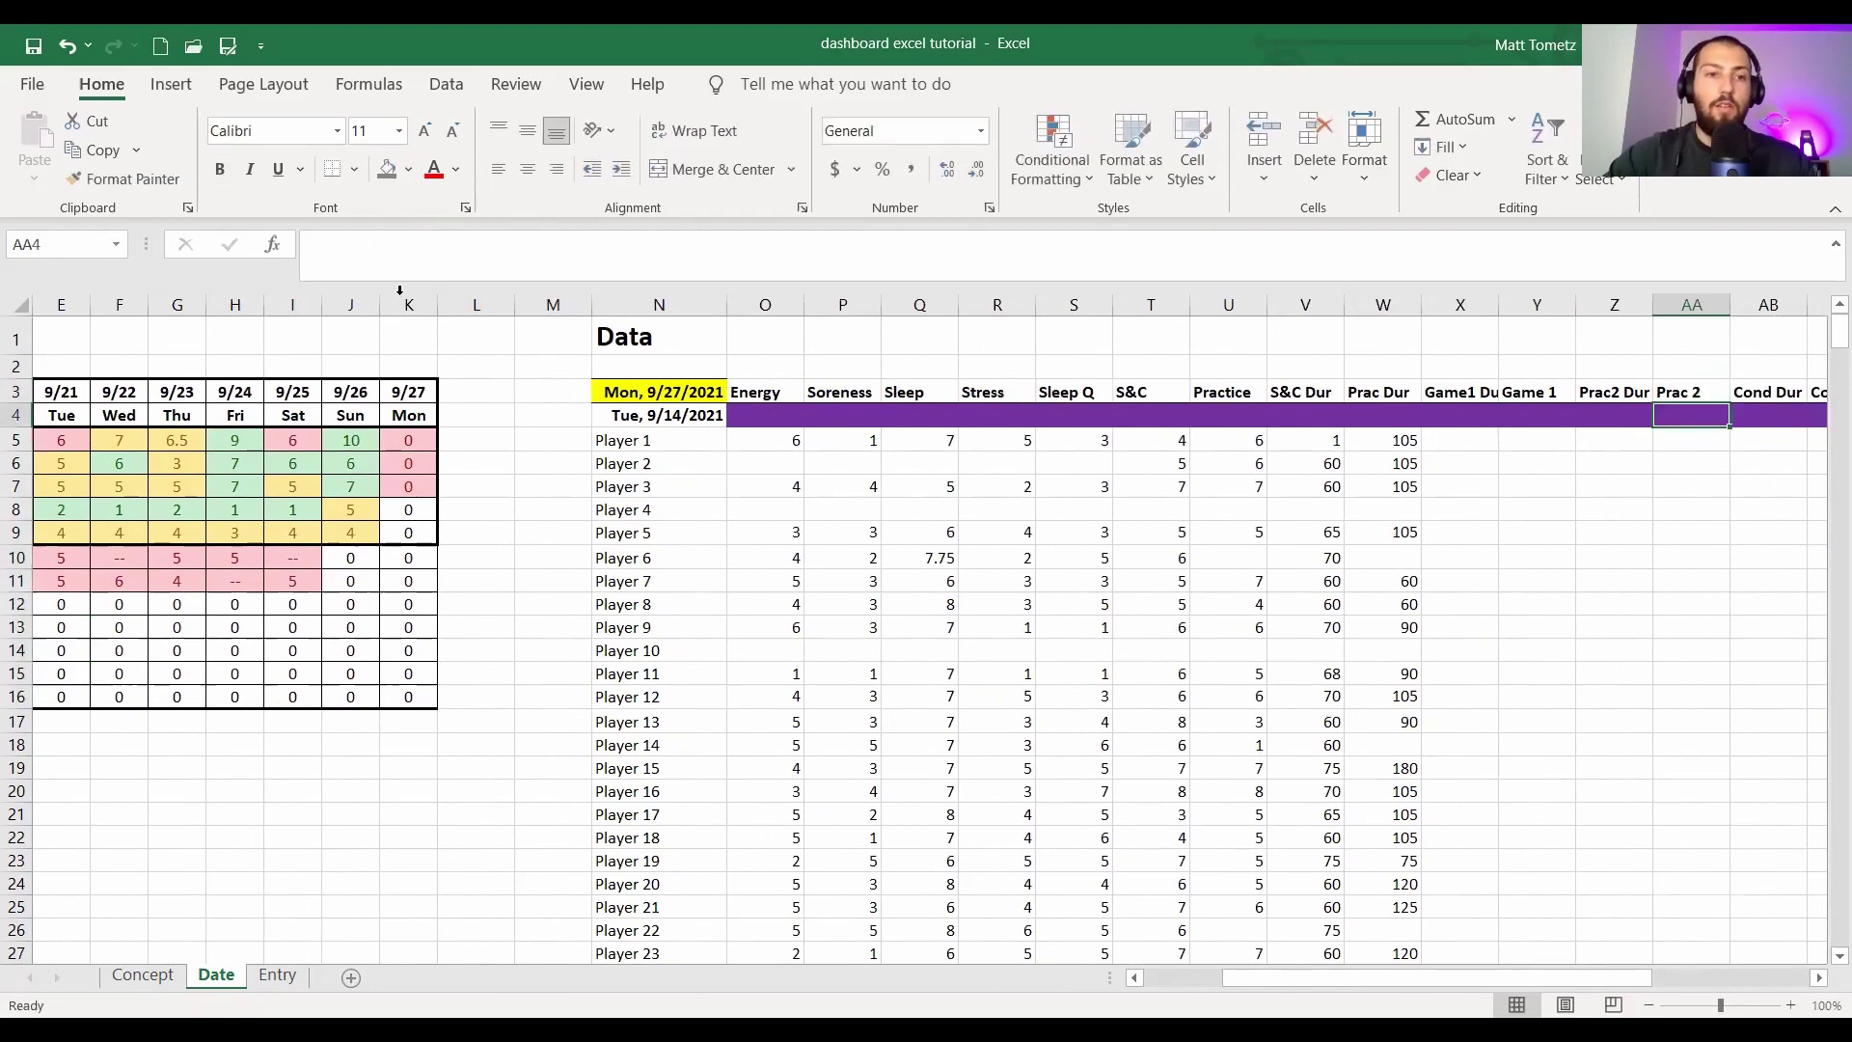
scroll(613, 644, left, 4)
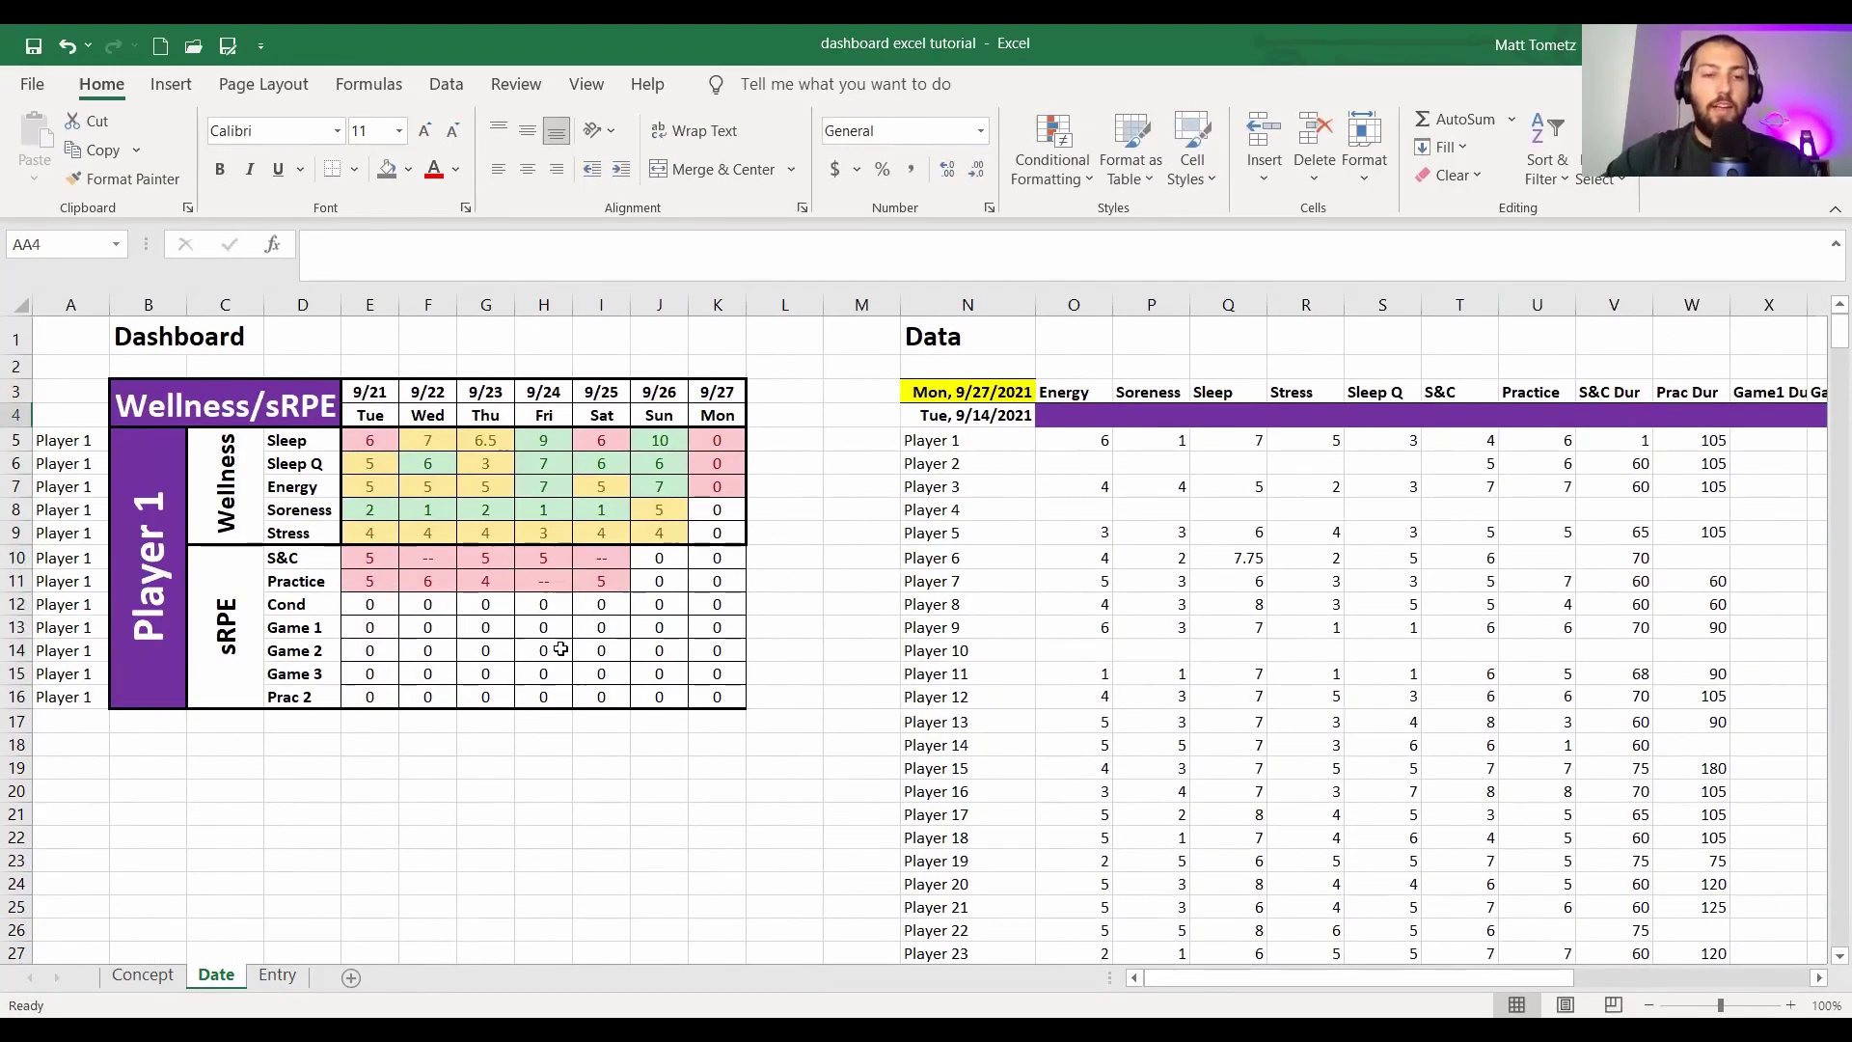
- Open an IF function ahead of the S&C formula in E10 and copy its complete INDEX/MATCH expression
click(560, 649)
click(428, 603)
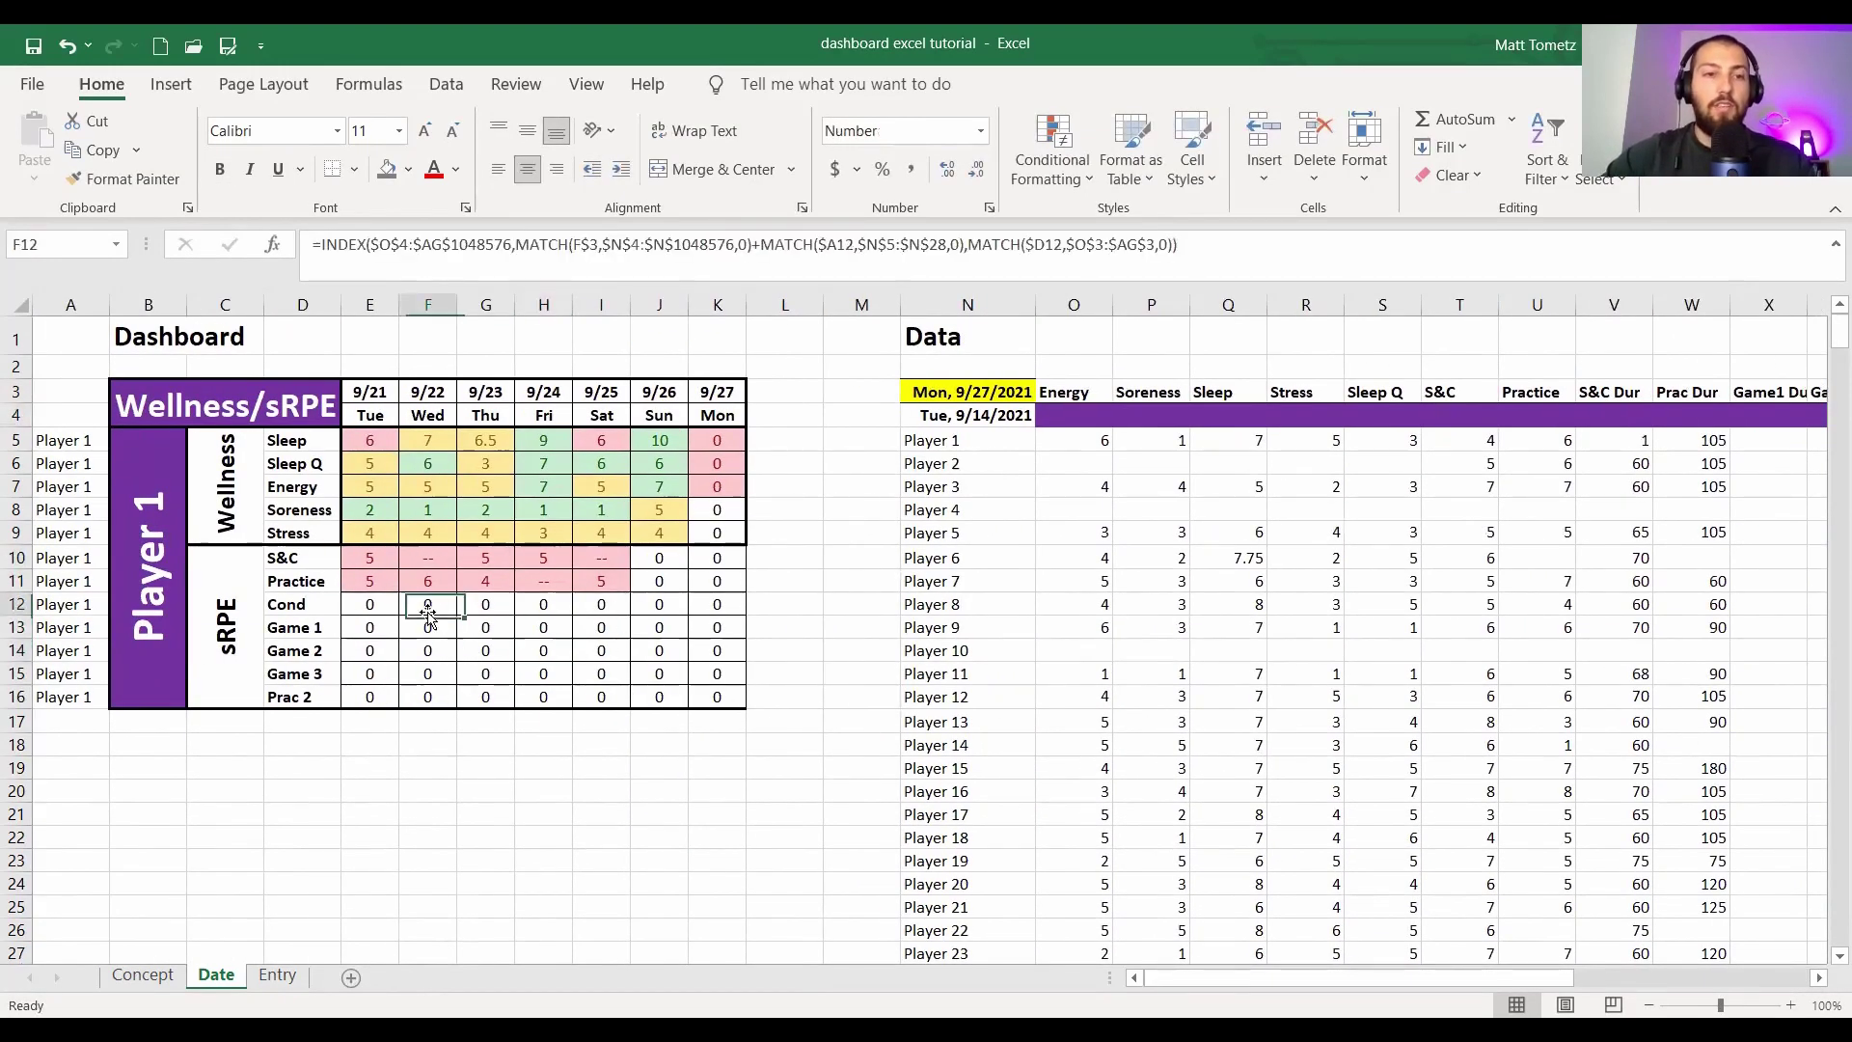
click(357, 557)
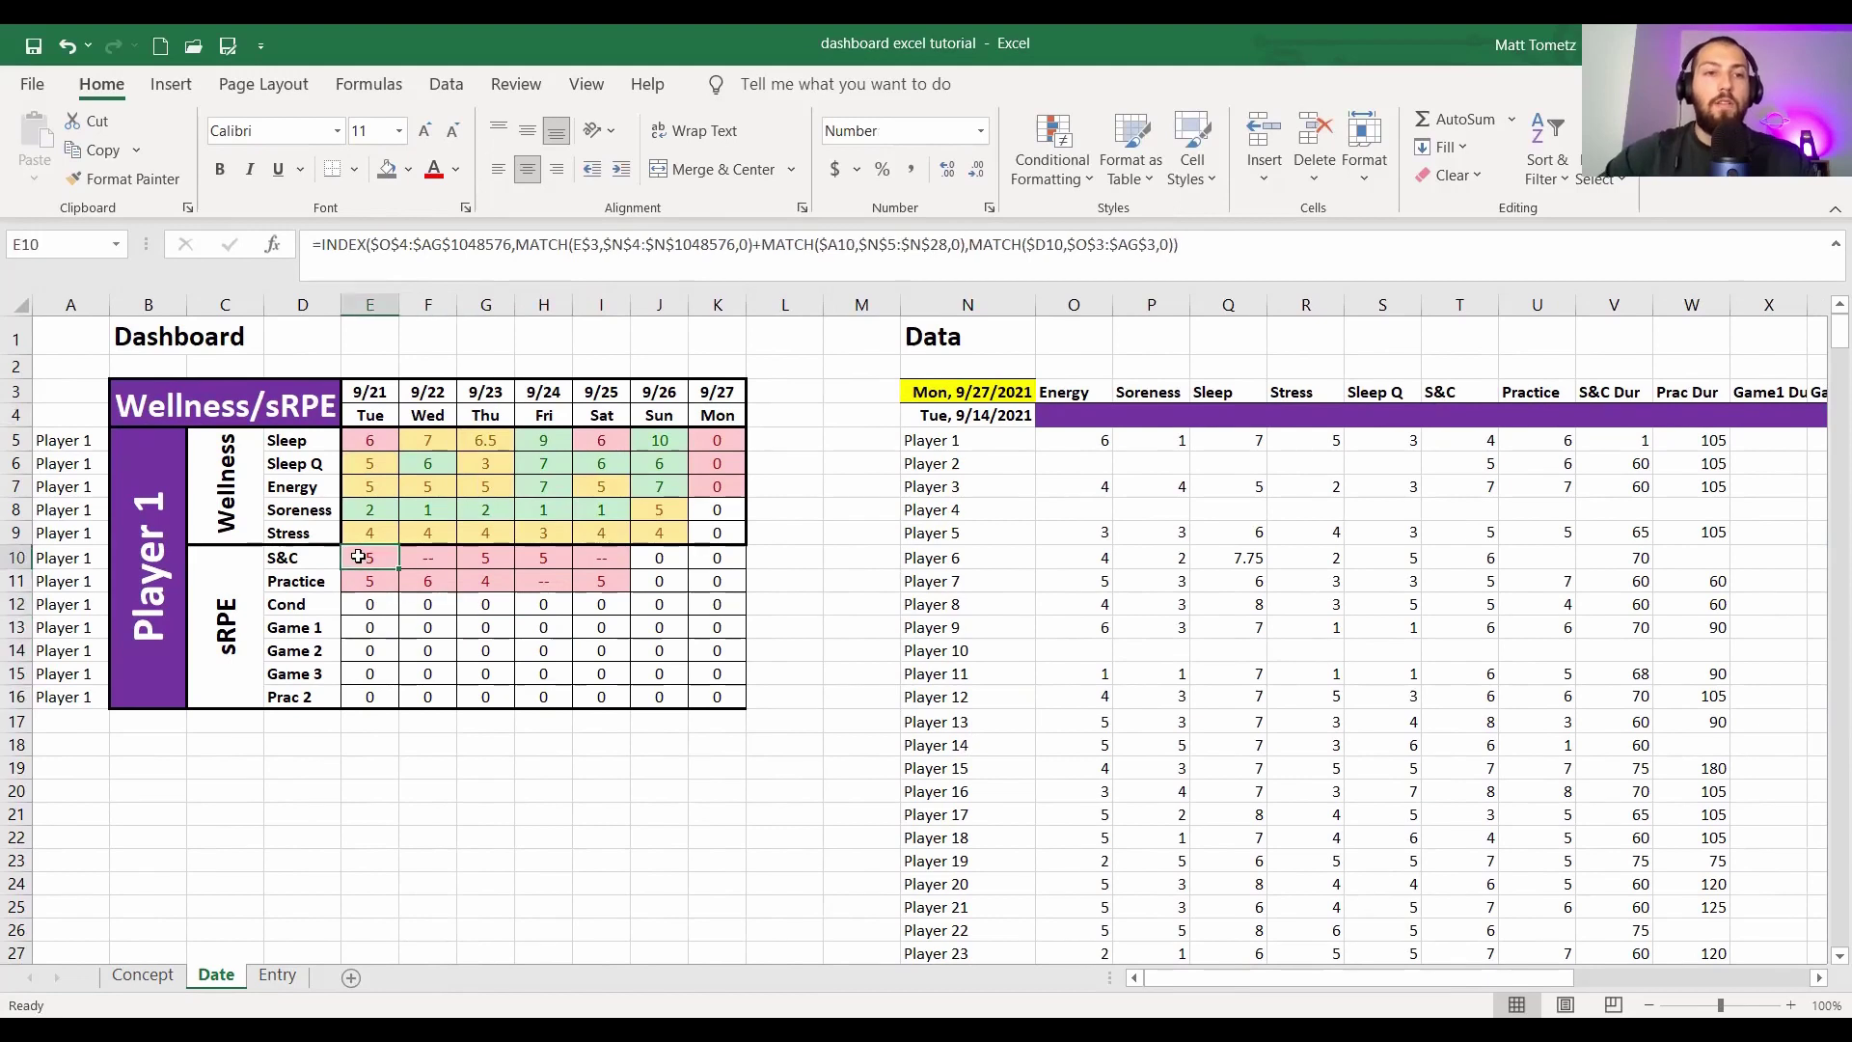
click(314, 250)
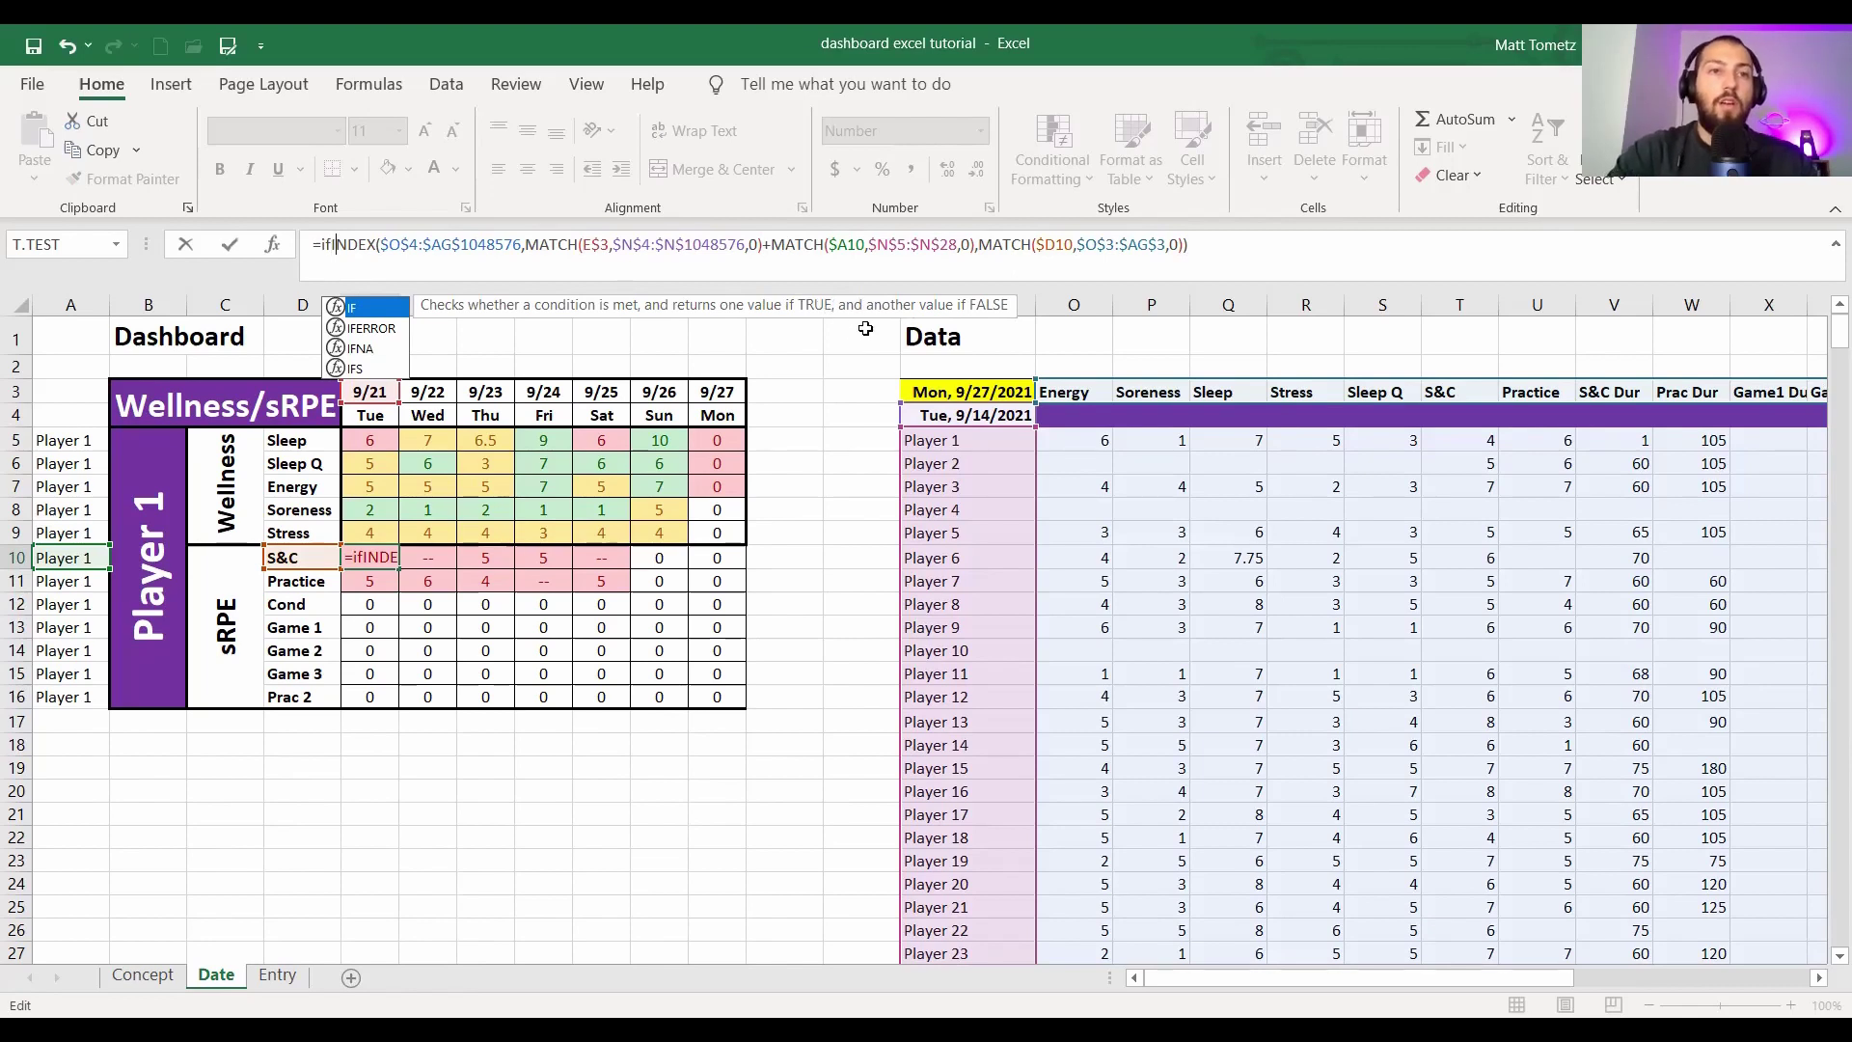
text(()
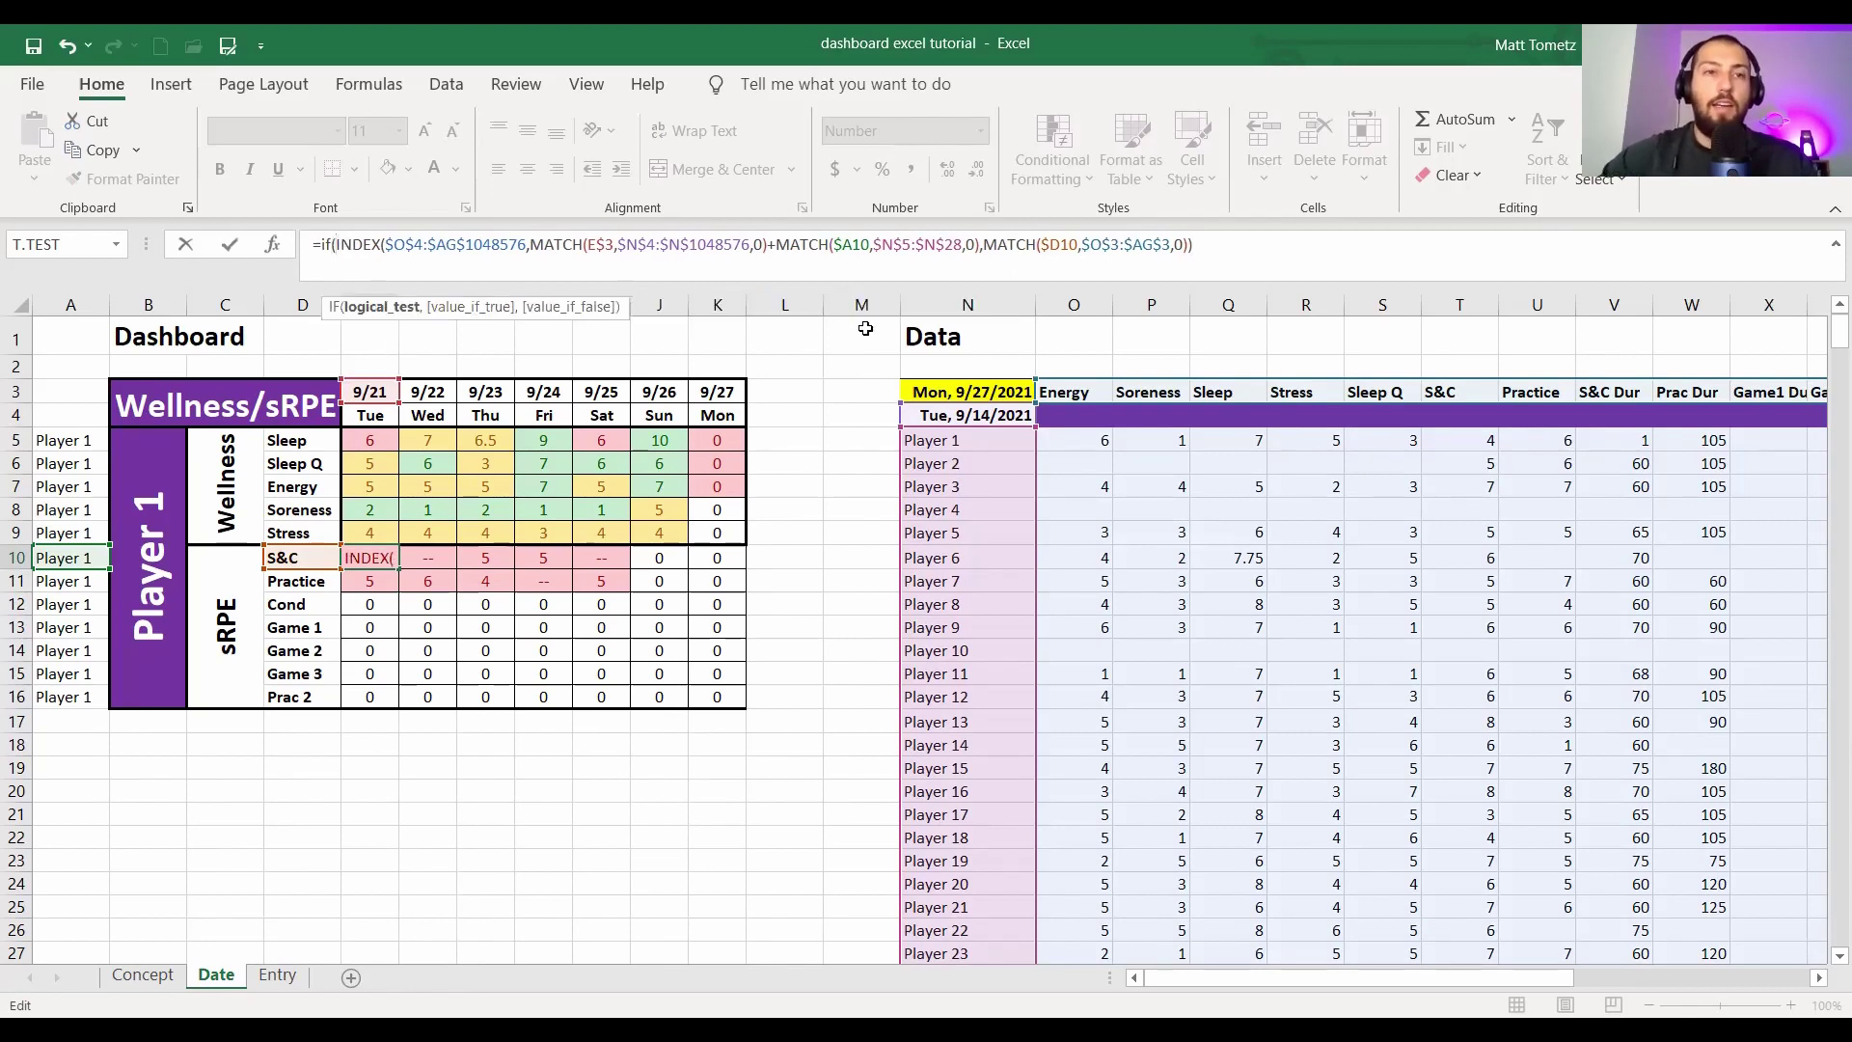
key(shift+End)
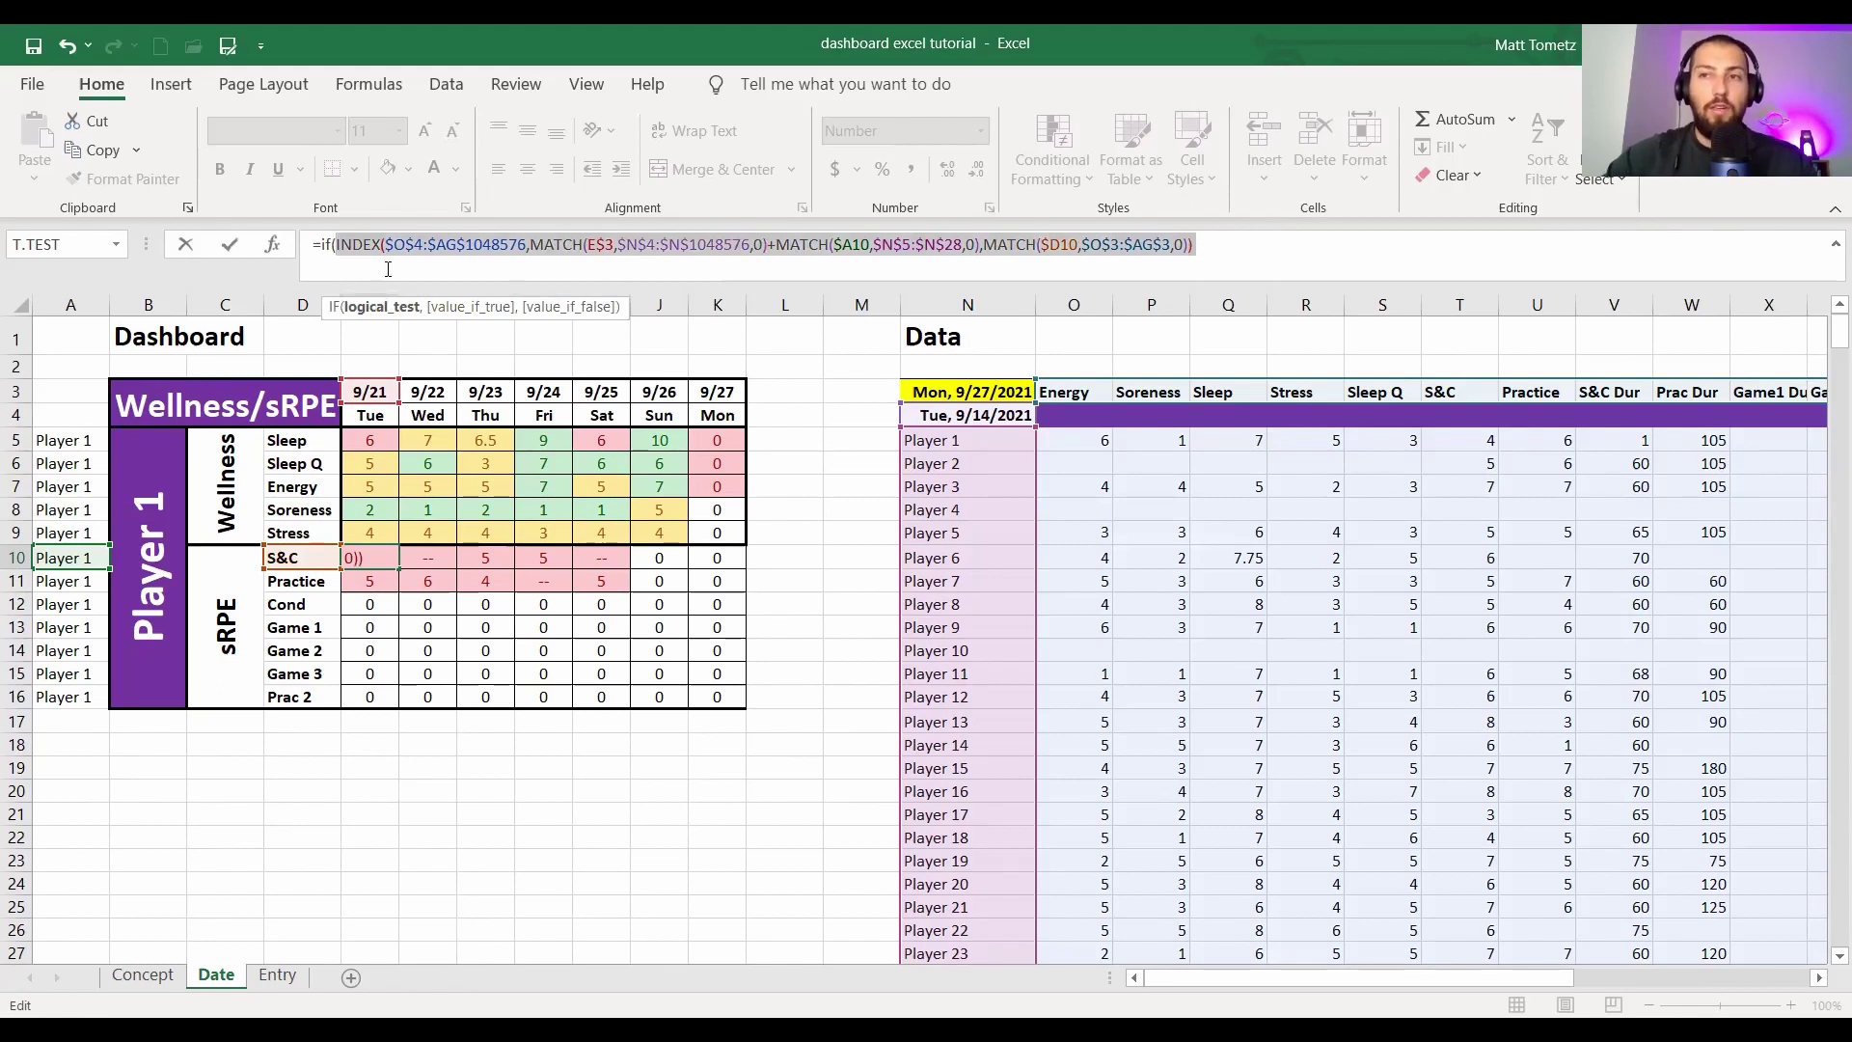
key(ctrl+c)
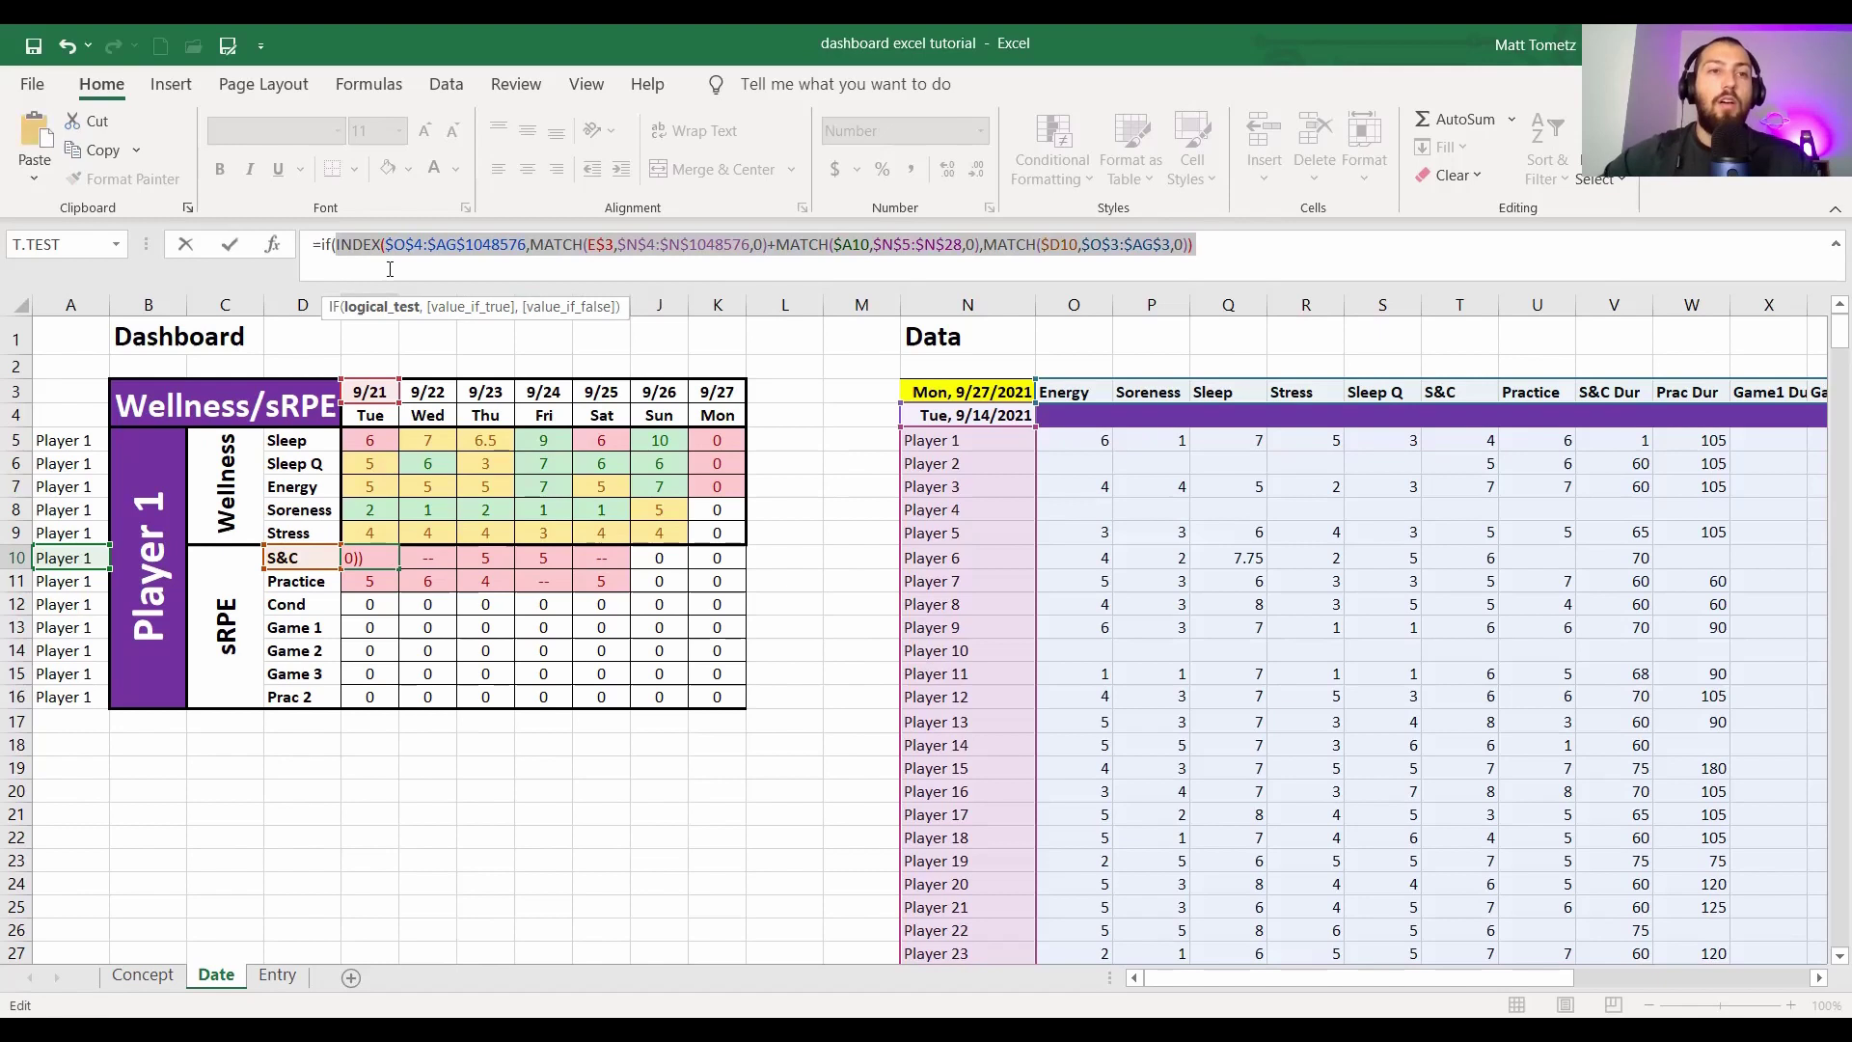
- Wrap the INDEX/MATCH expression in E10 in ISBLANK with its closing parenthesis as the IF function's logical test
key(Left)
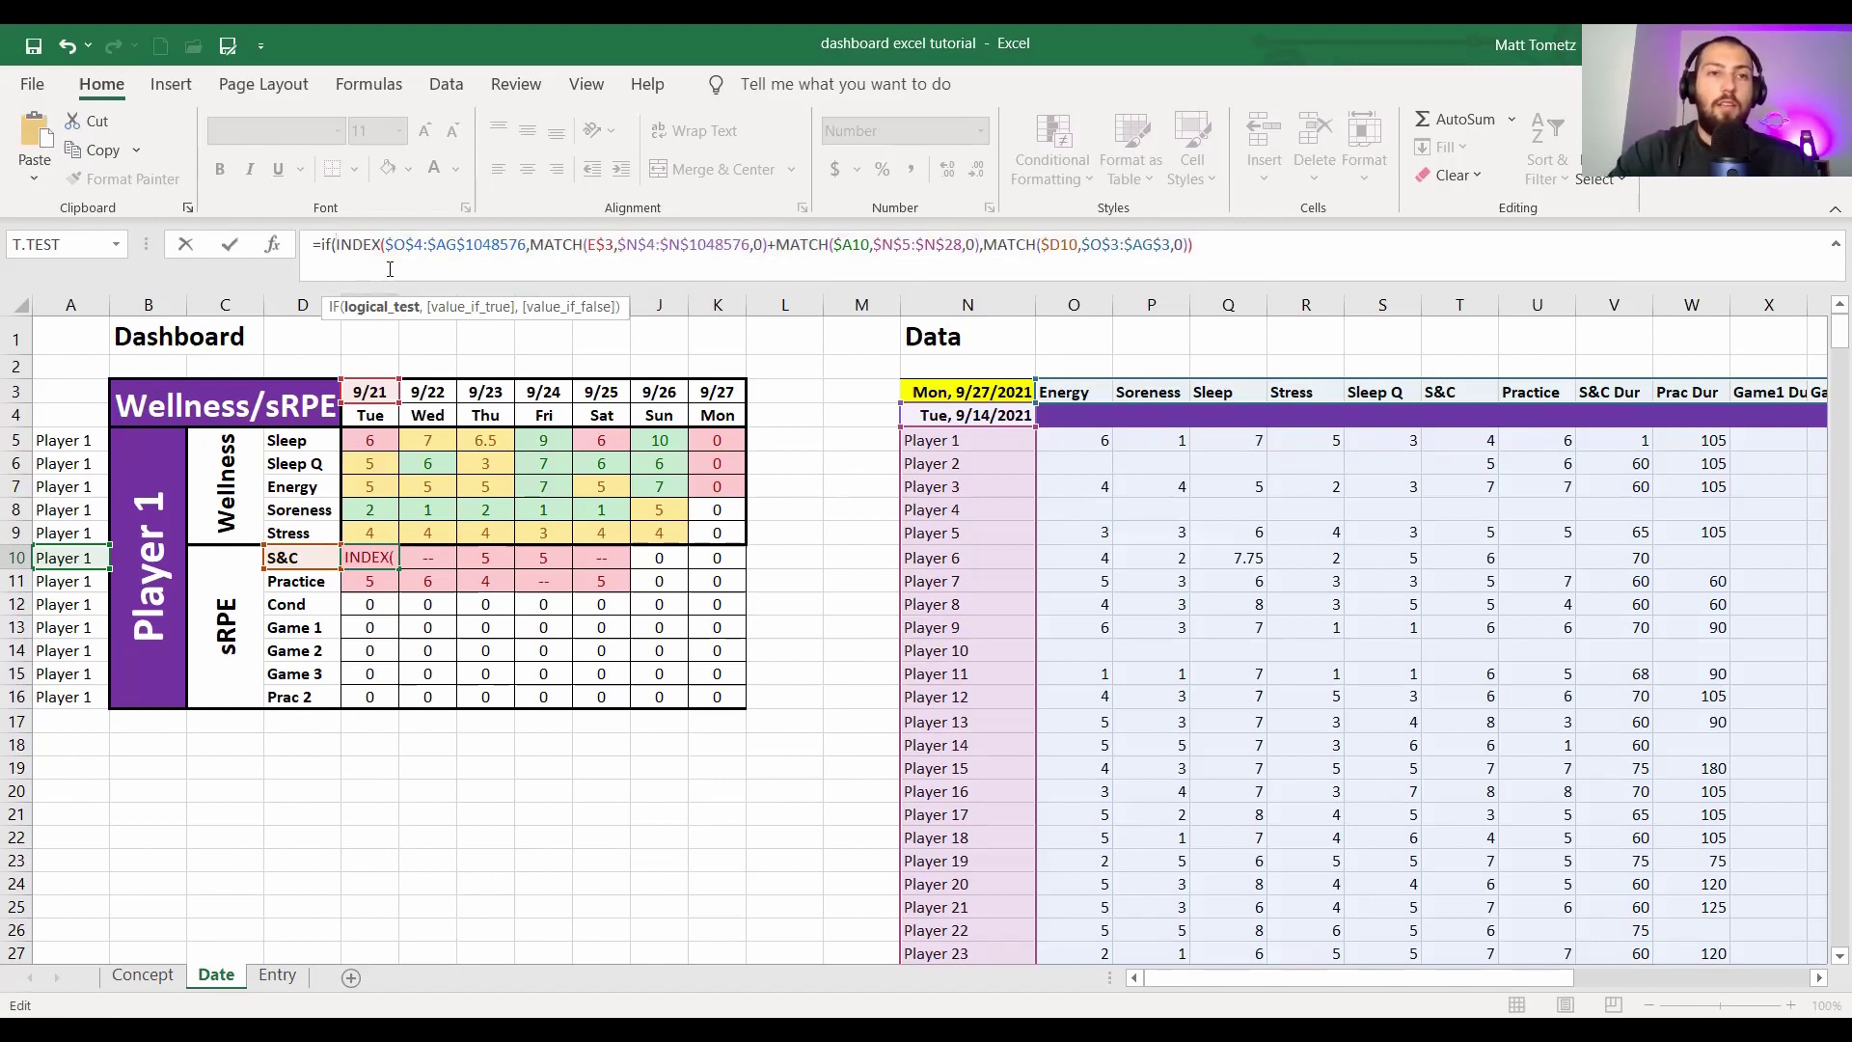
text(i)
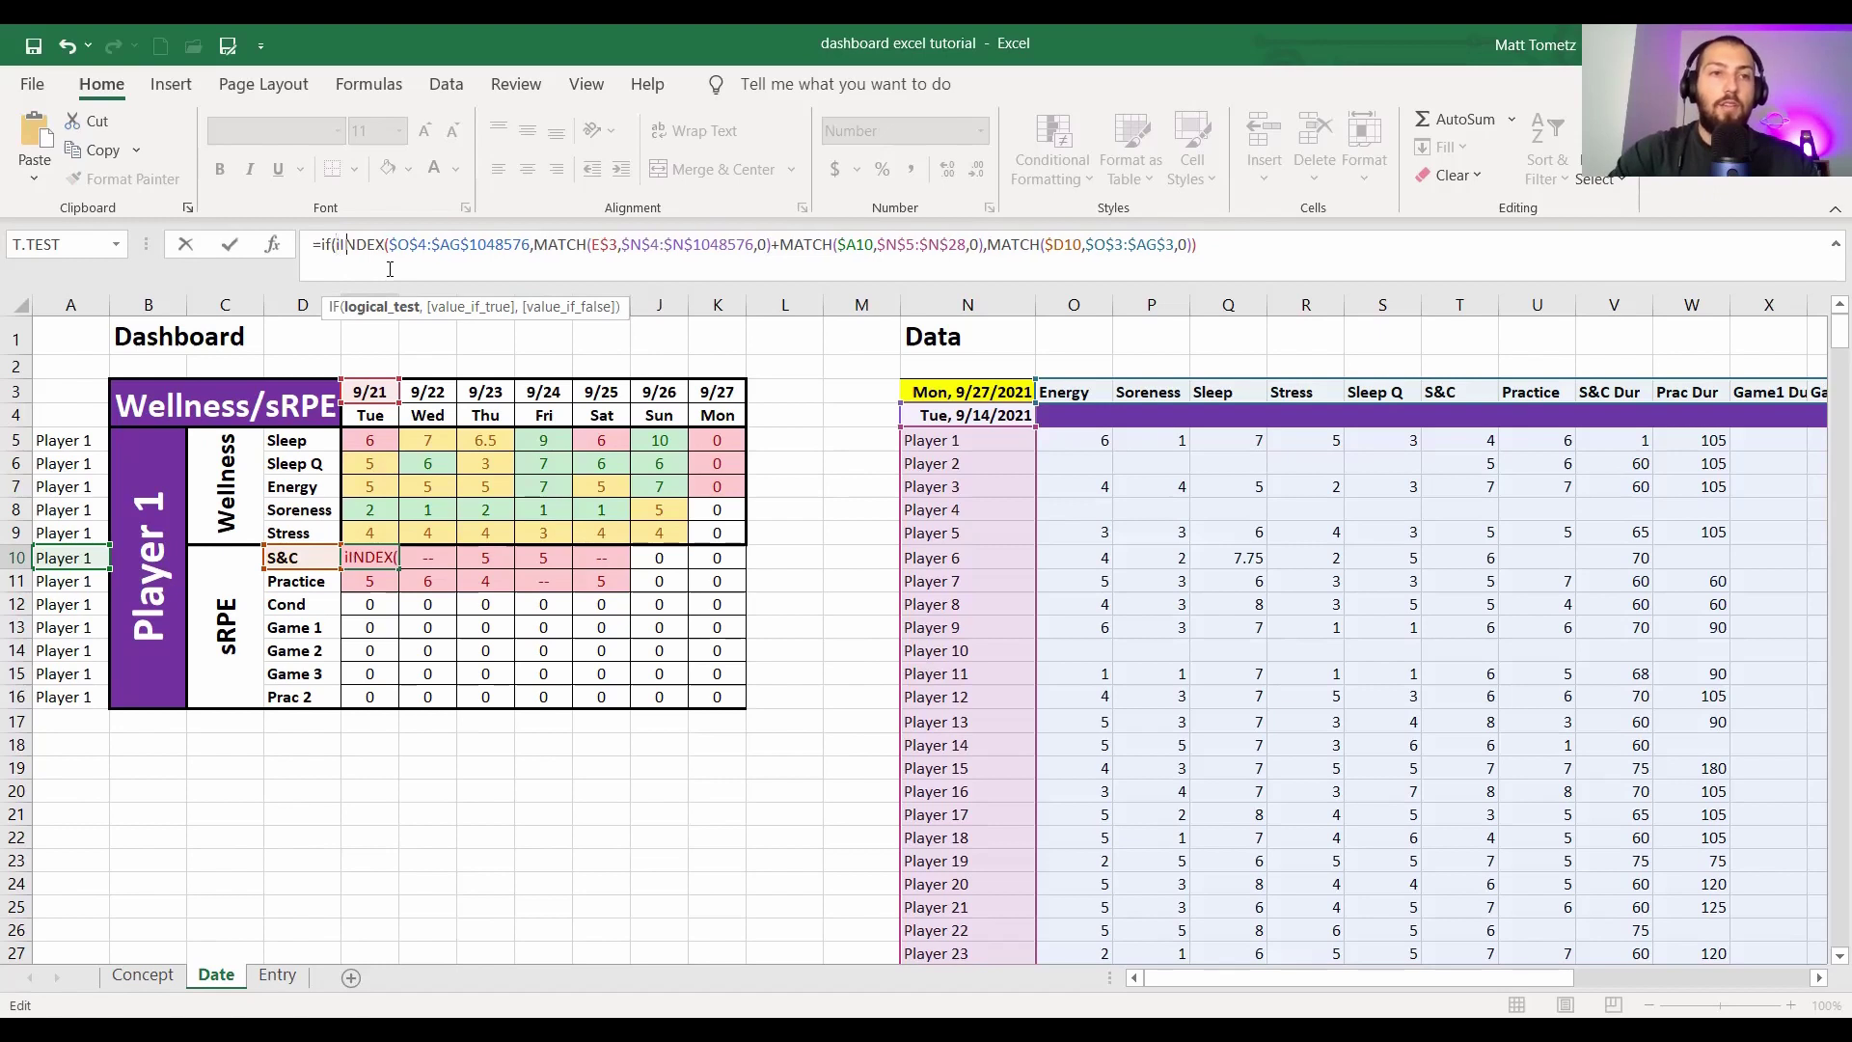
text(sblank)
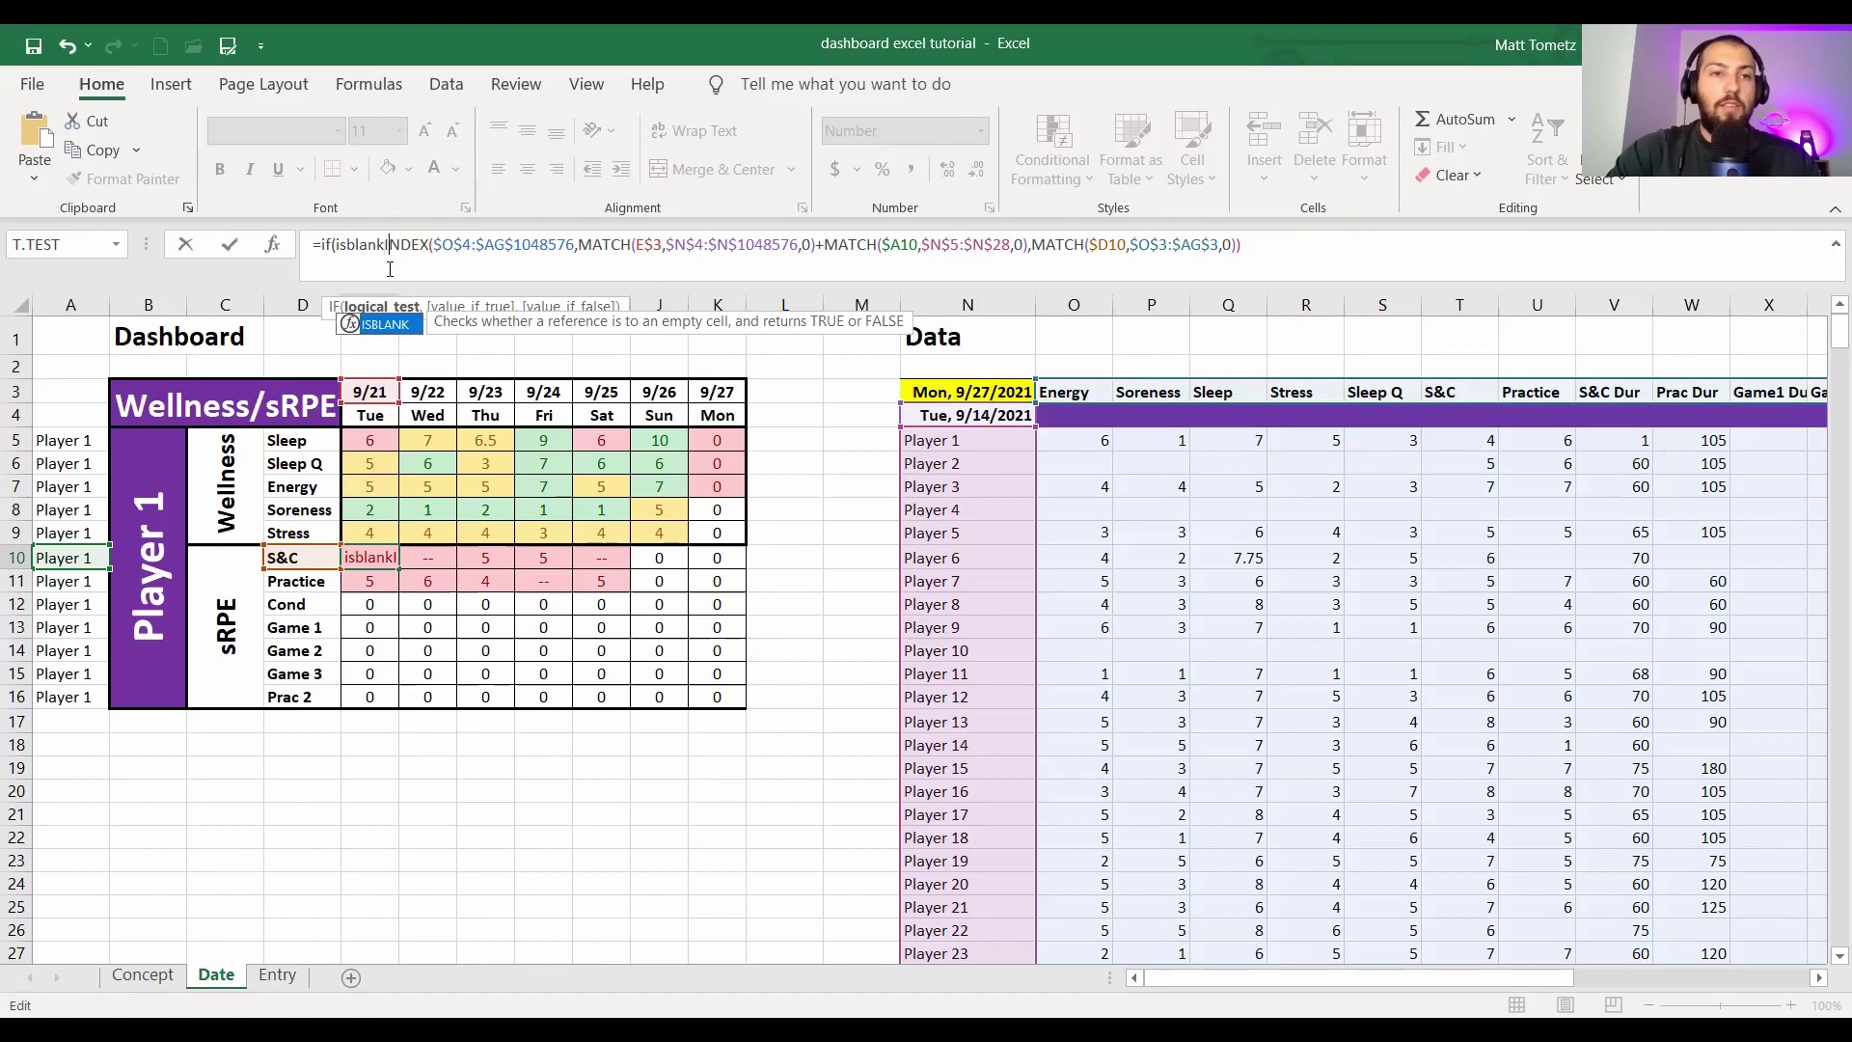
text(()
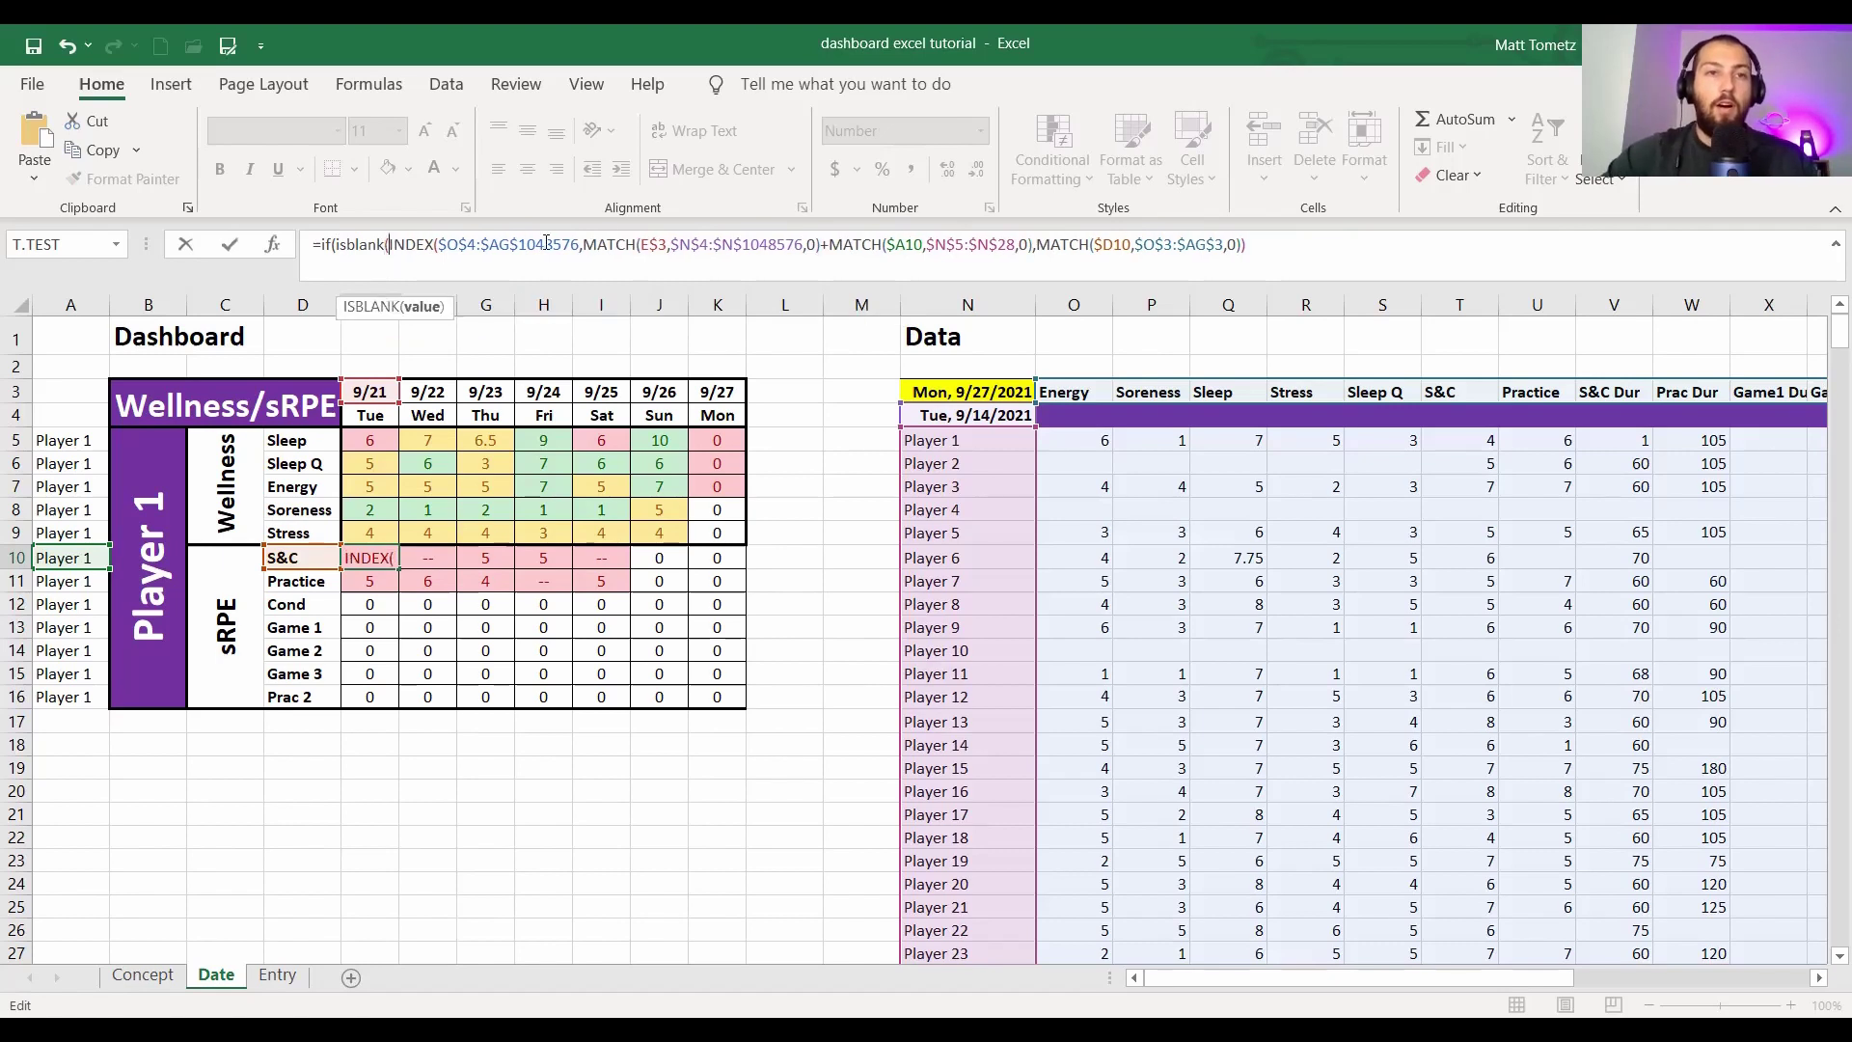
click(1247, 244)
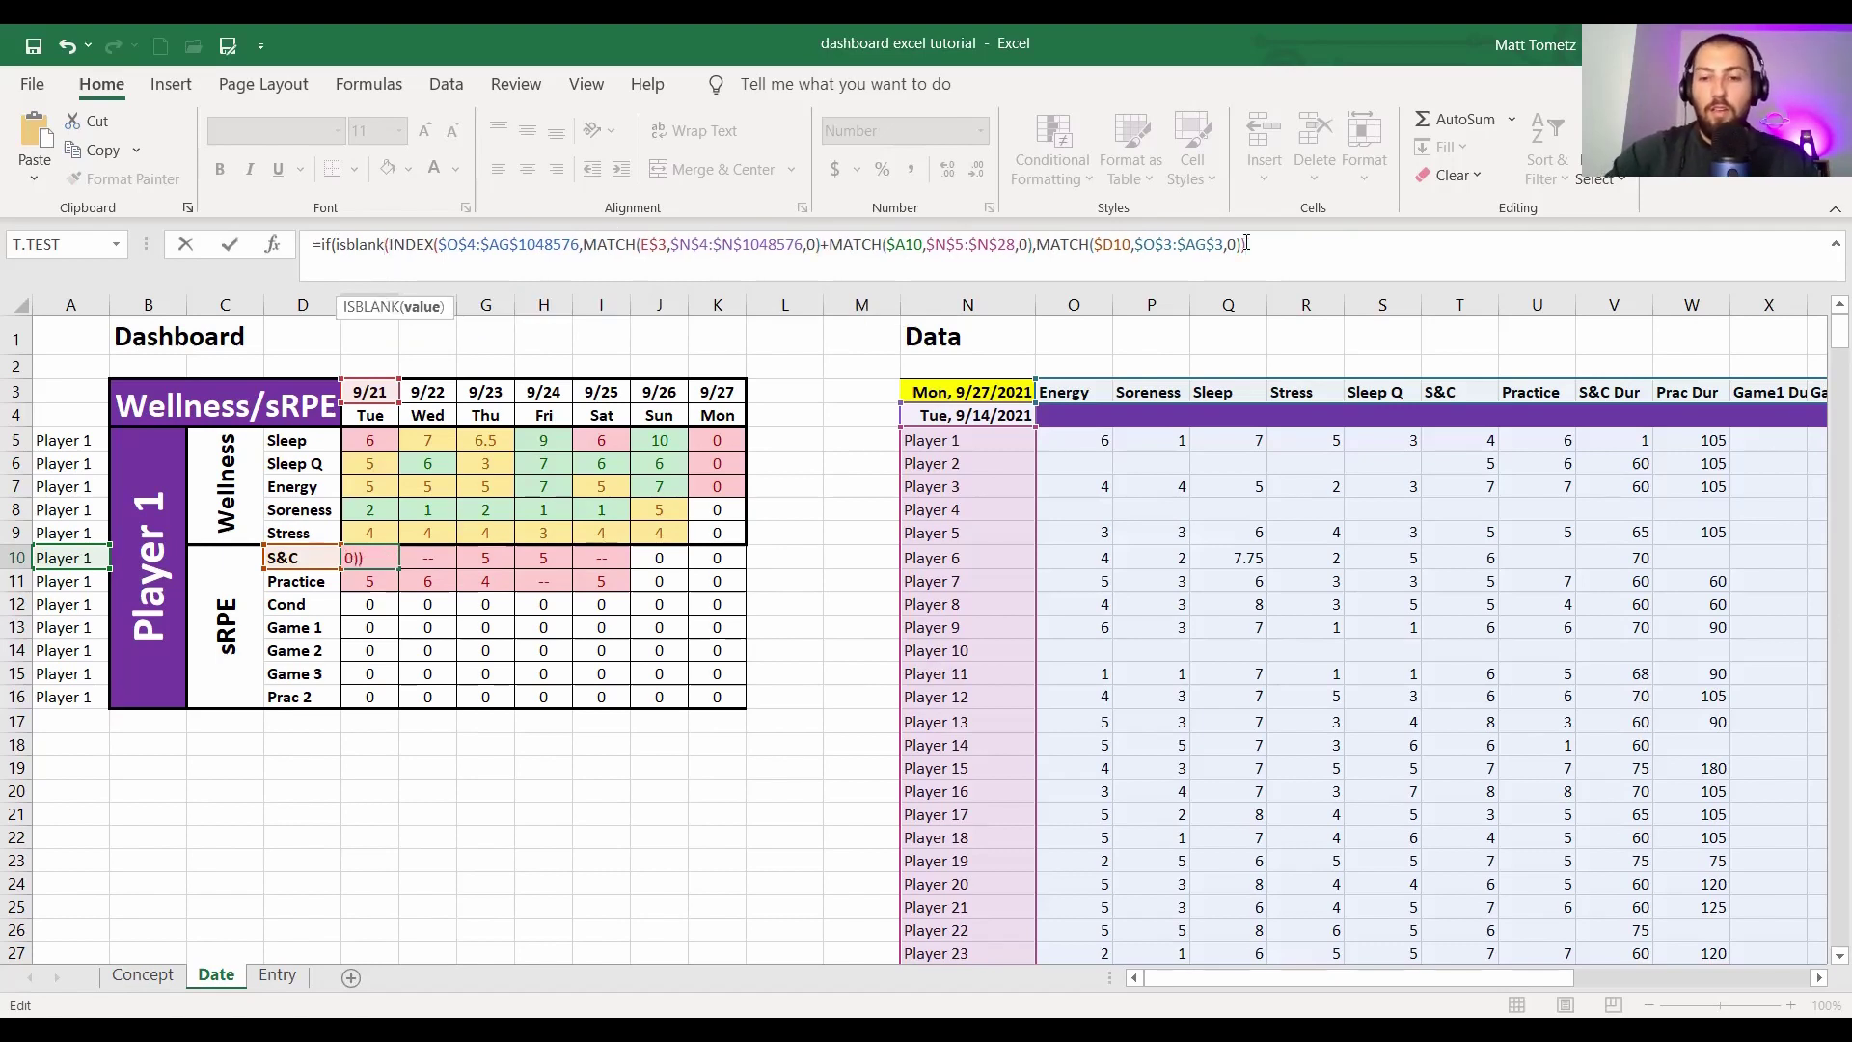
click(367, 244)
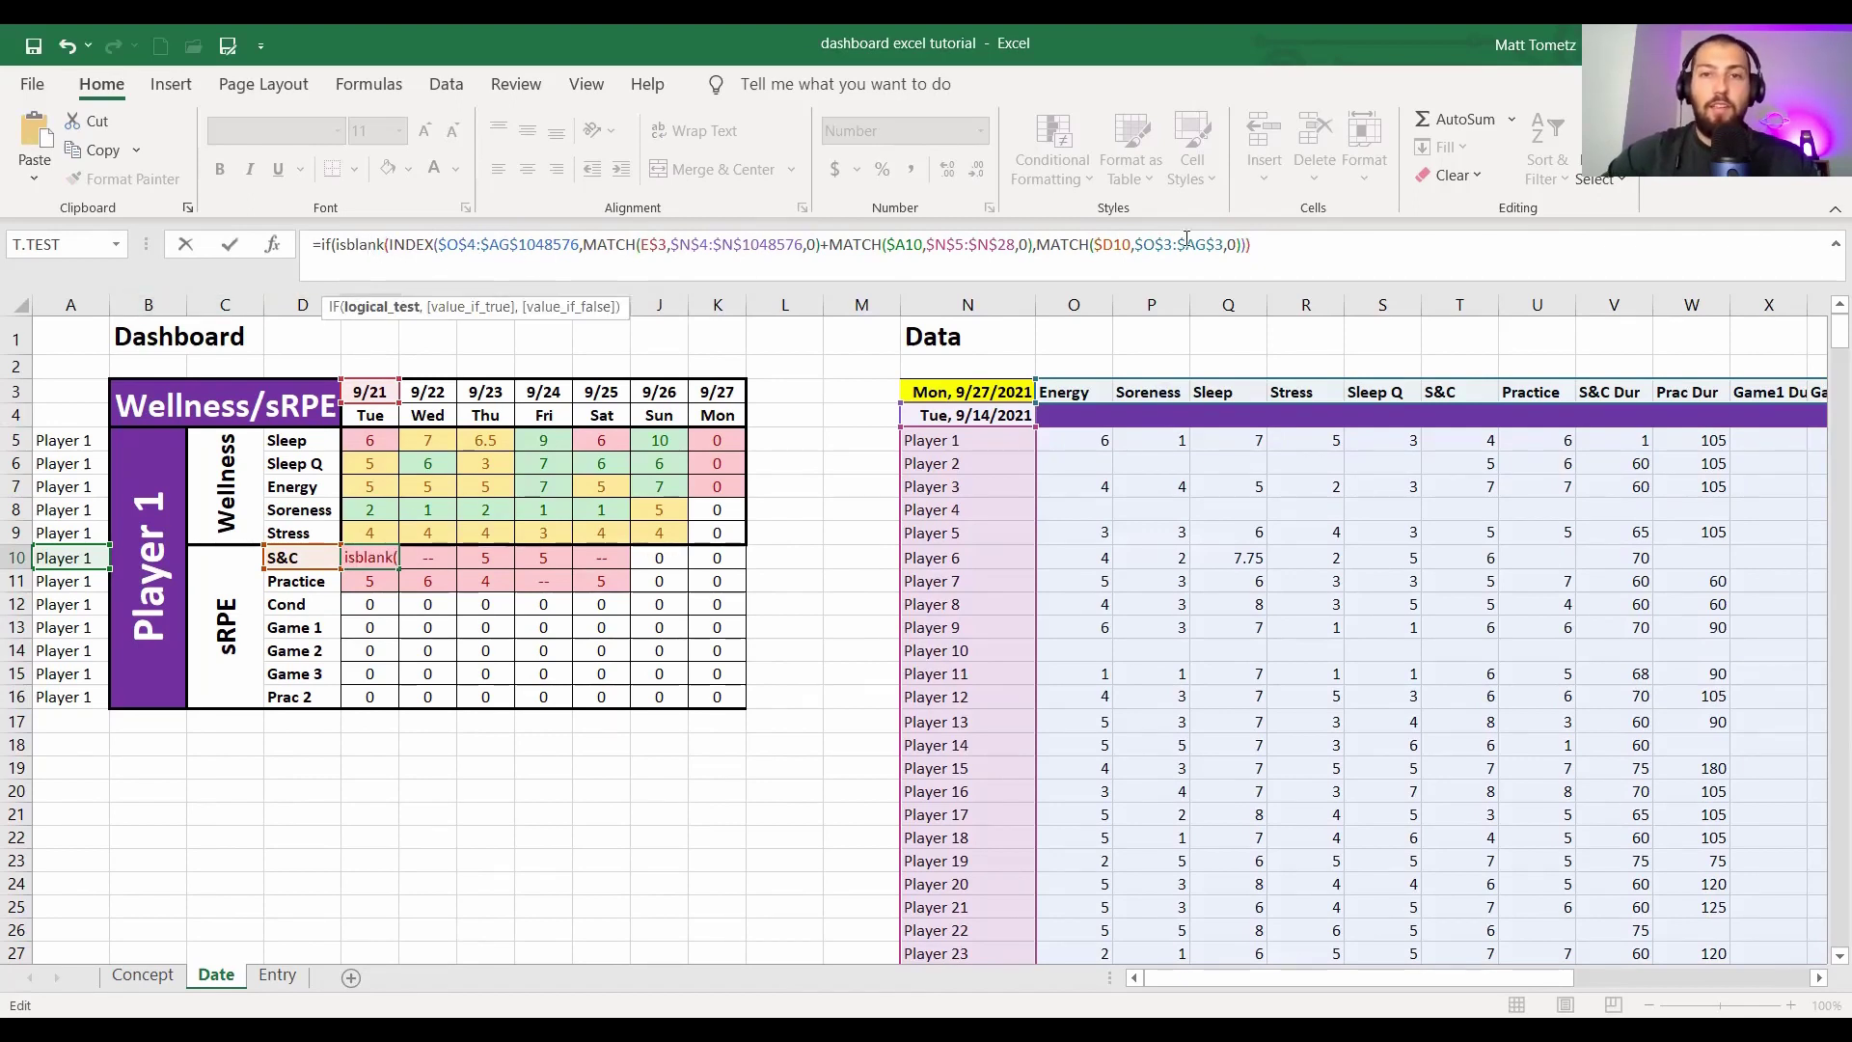
- Complete the IF in E10 with "" for blanks and the copied INDEX/MATCH expression otherwise, accepting the suggested formula correction
click(1260, 244)
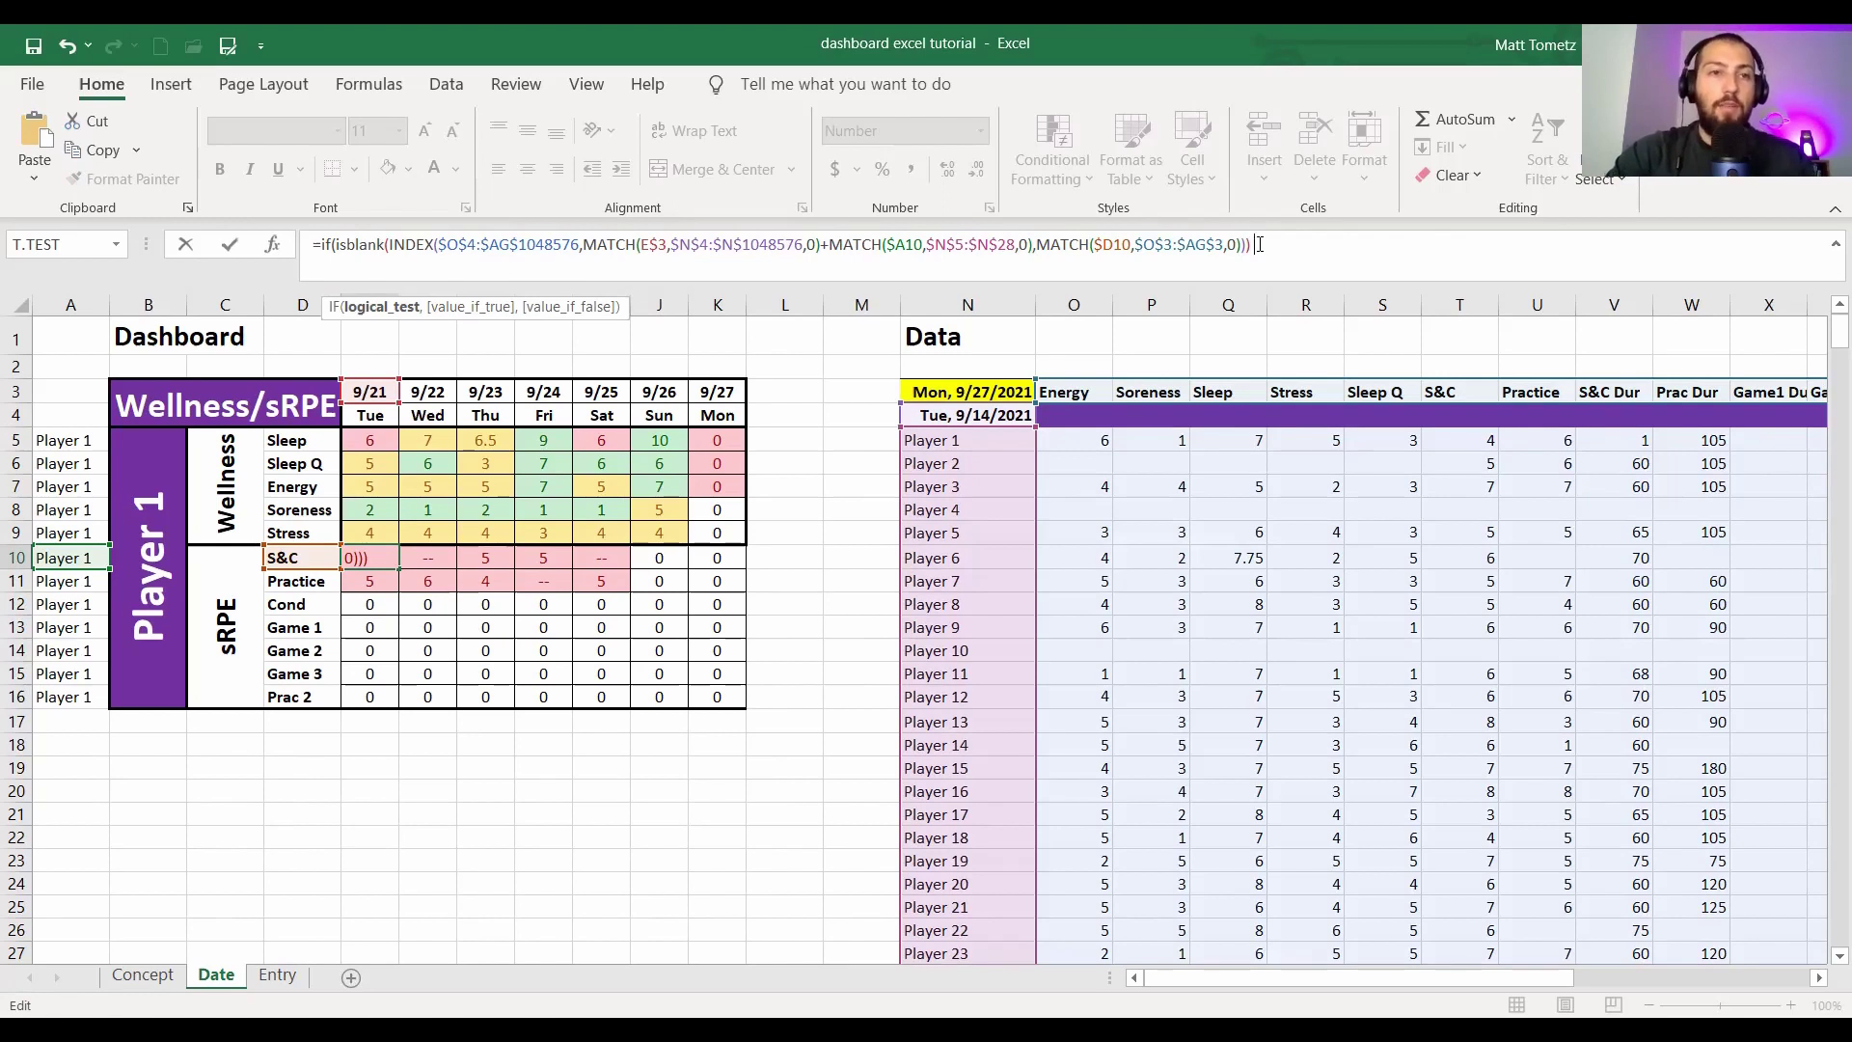
text(,)
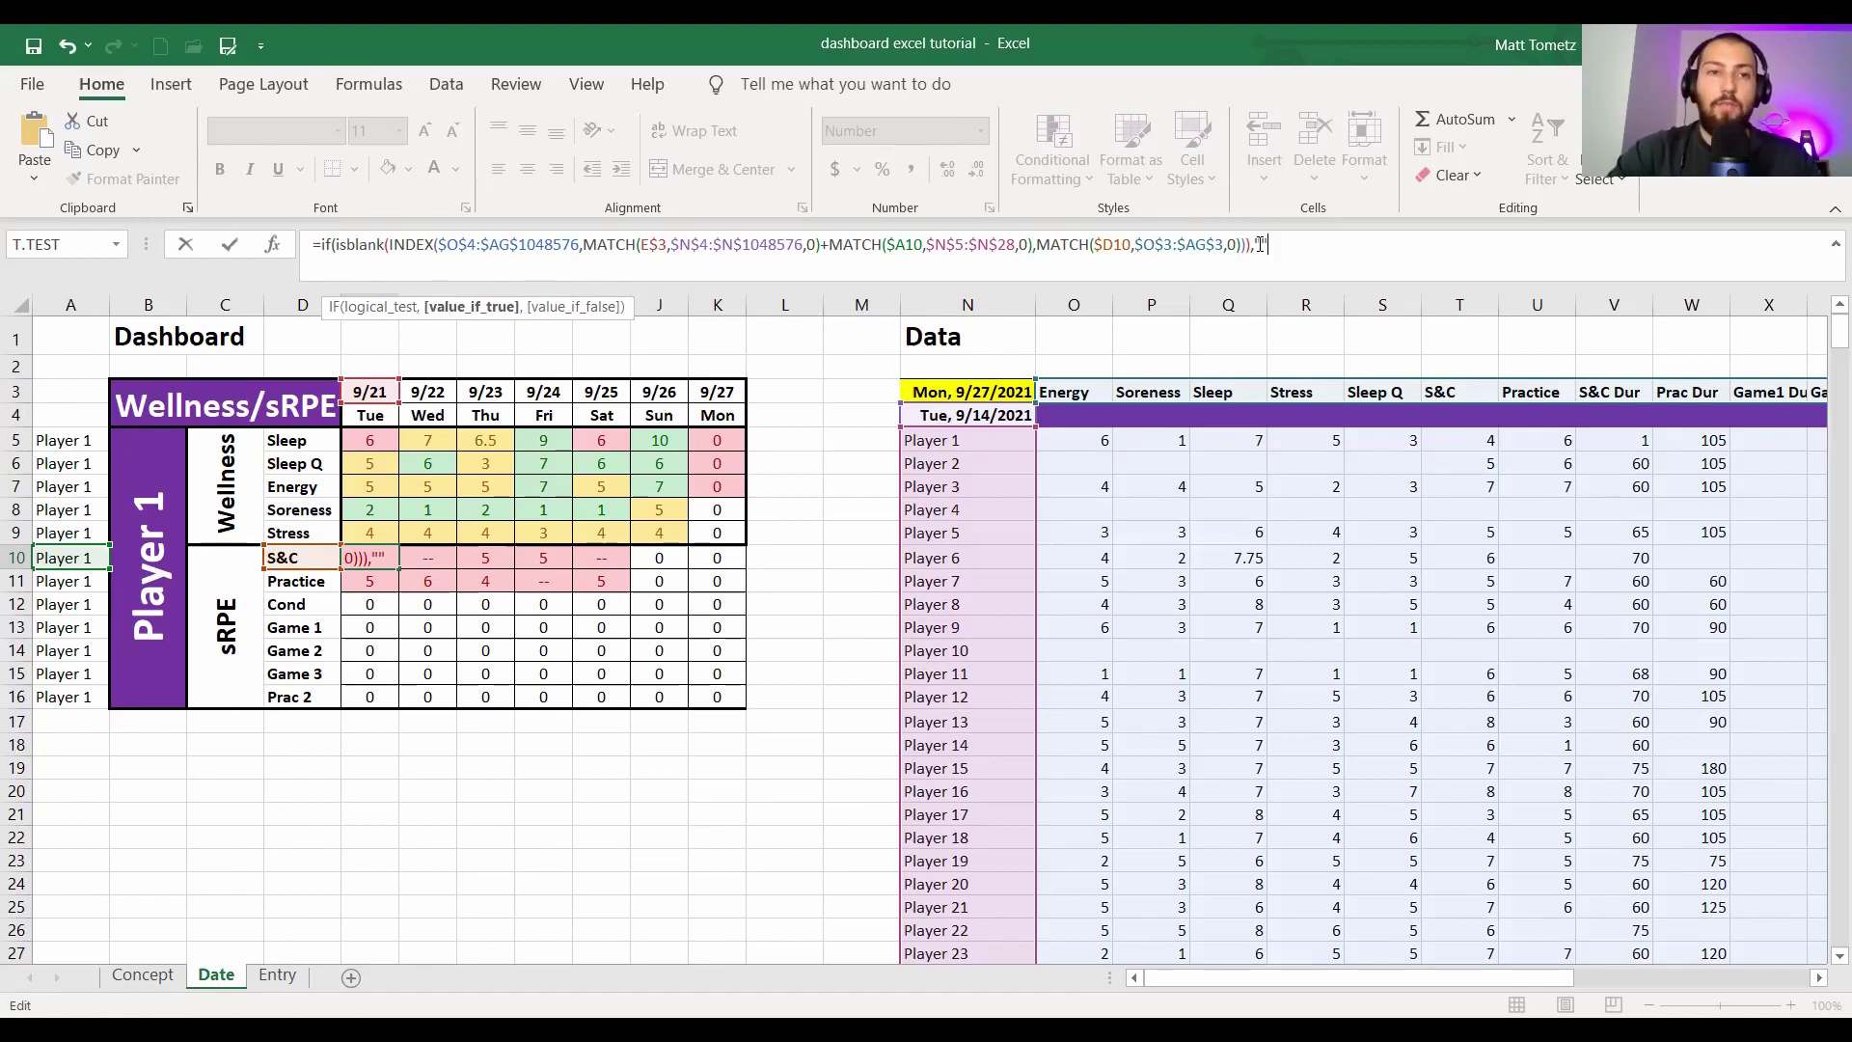
text(,)
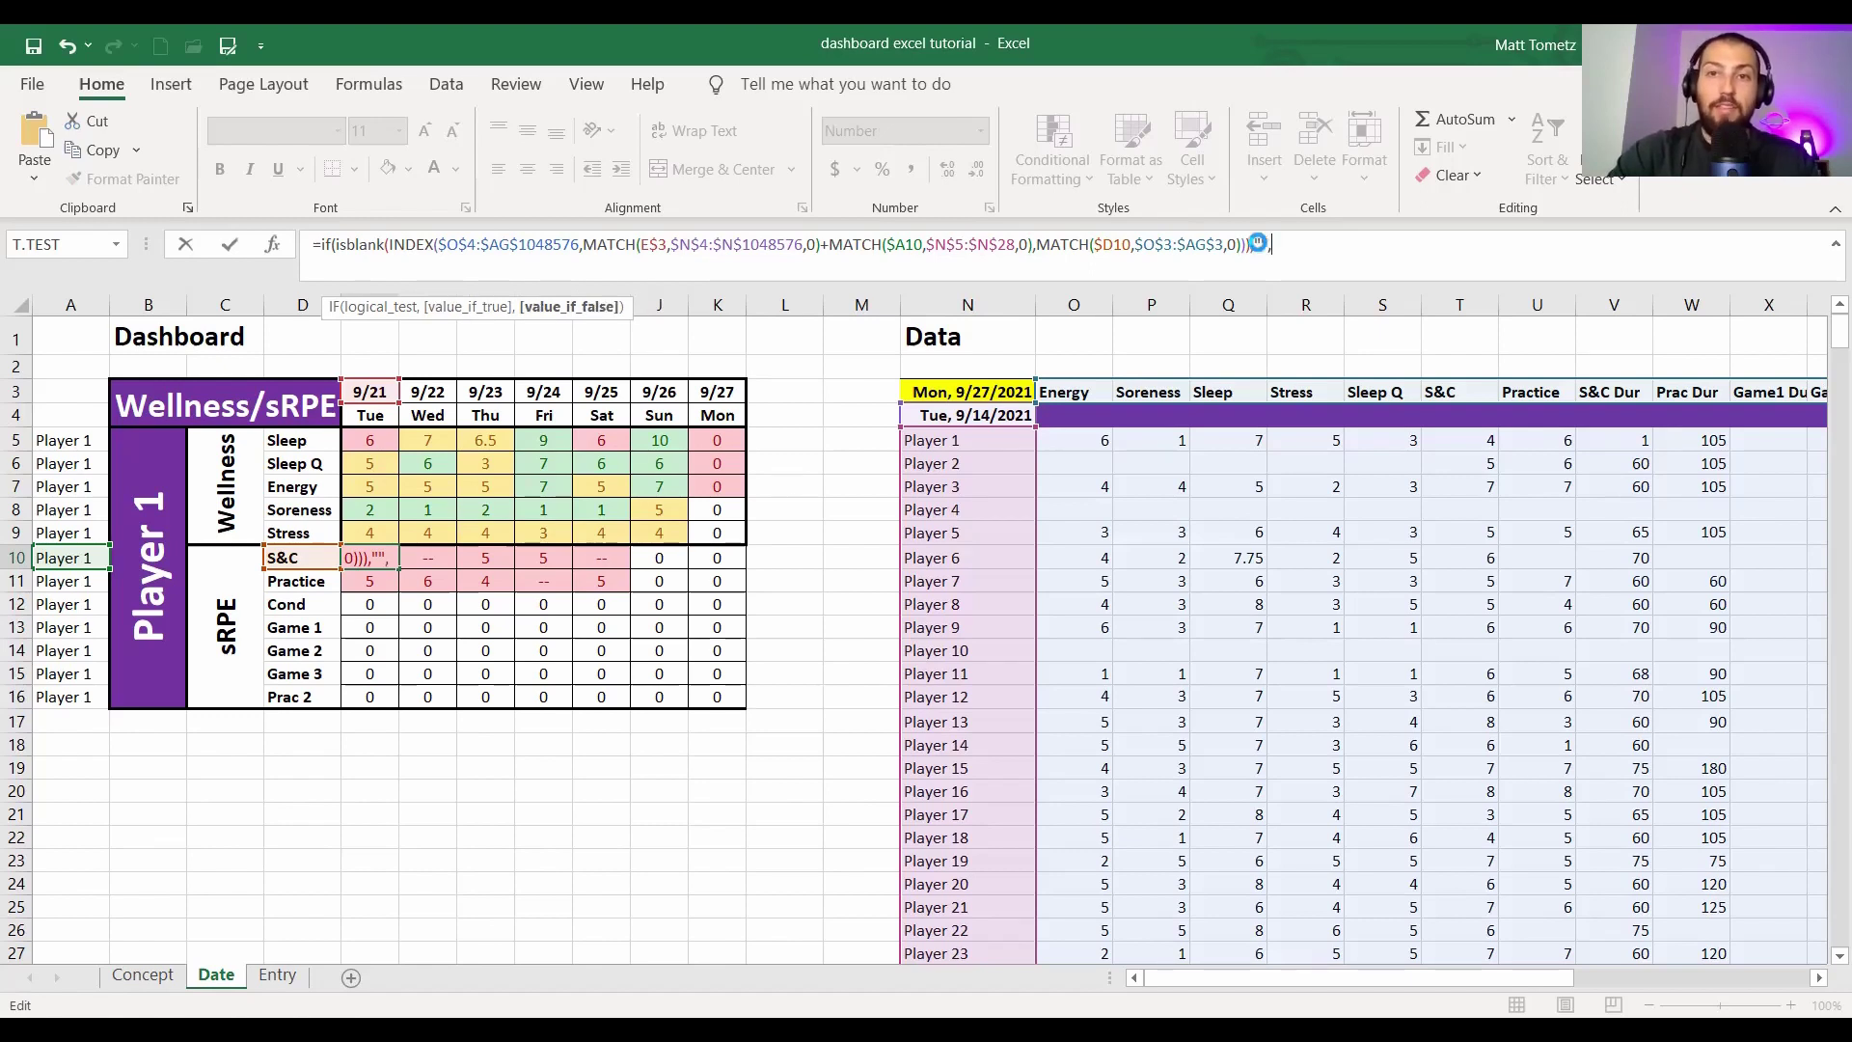
key(ctrl+v)
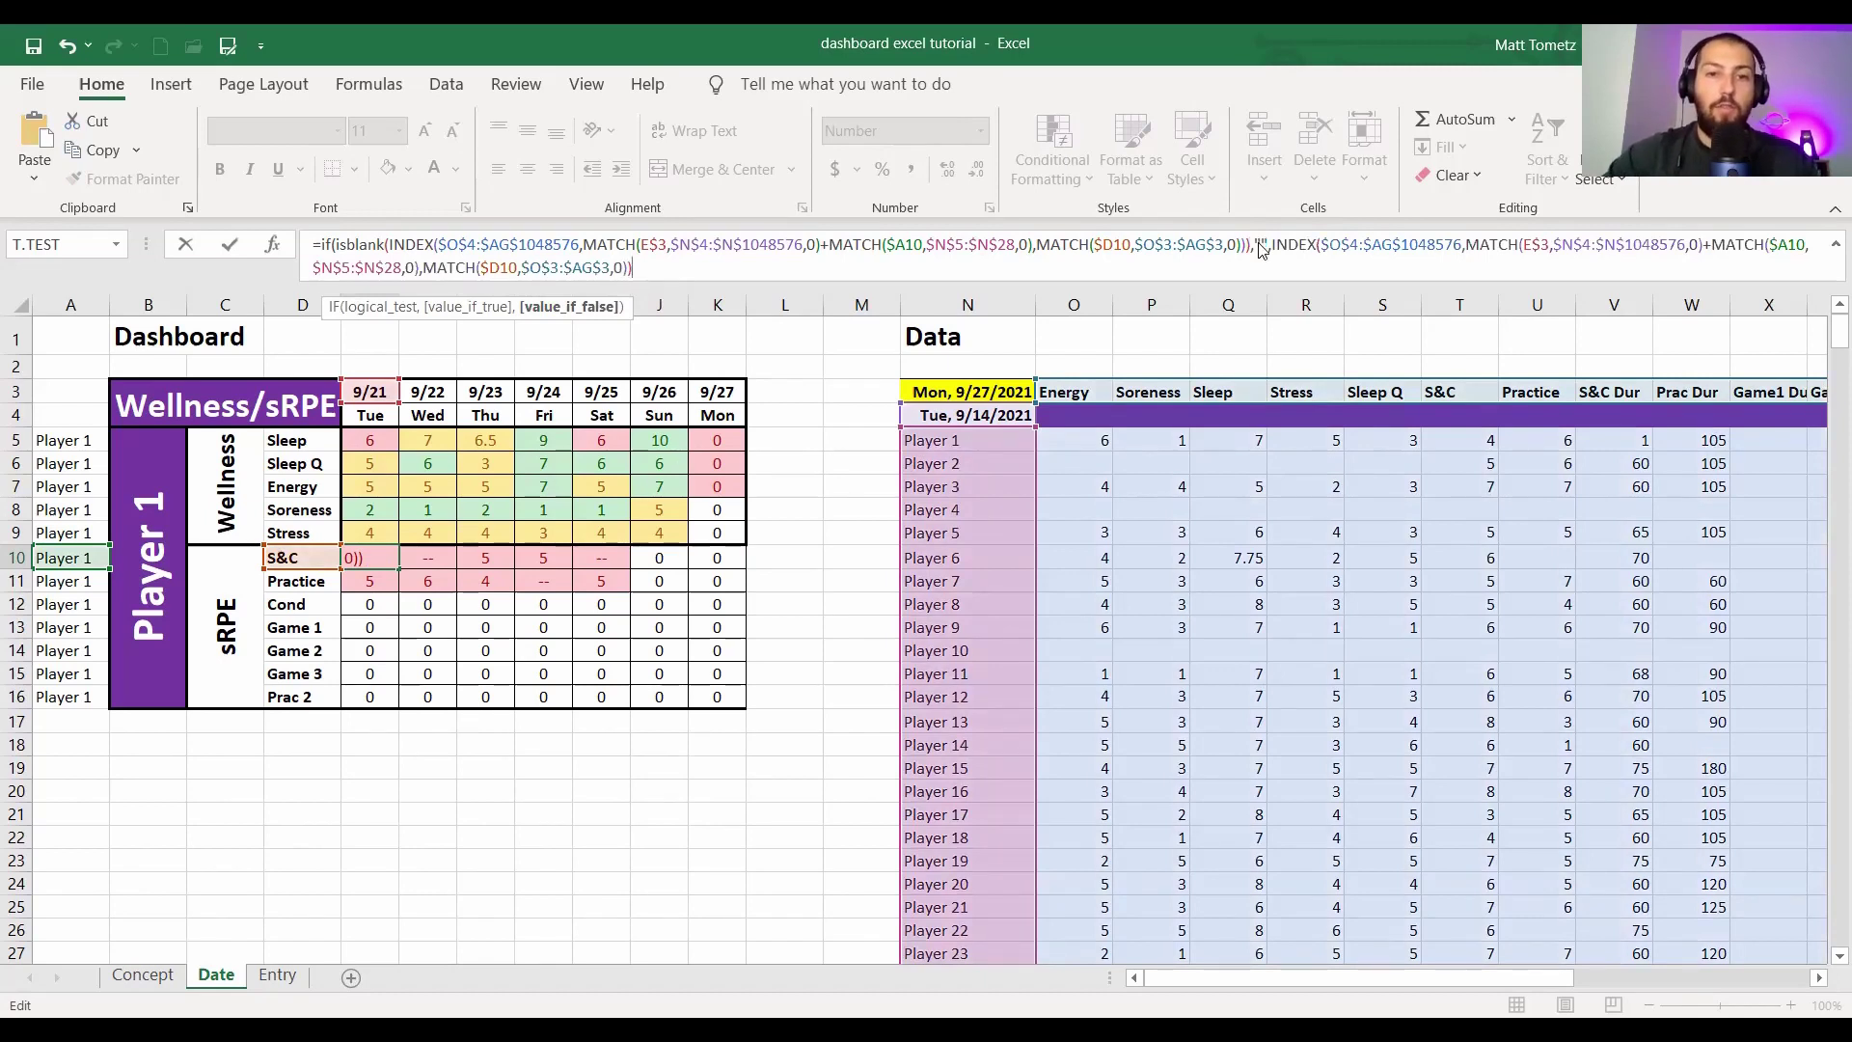
key(Return)
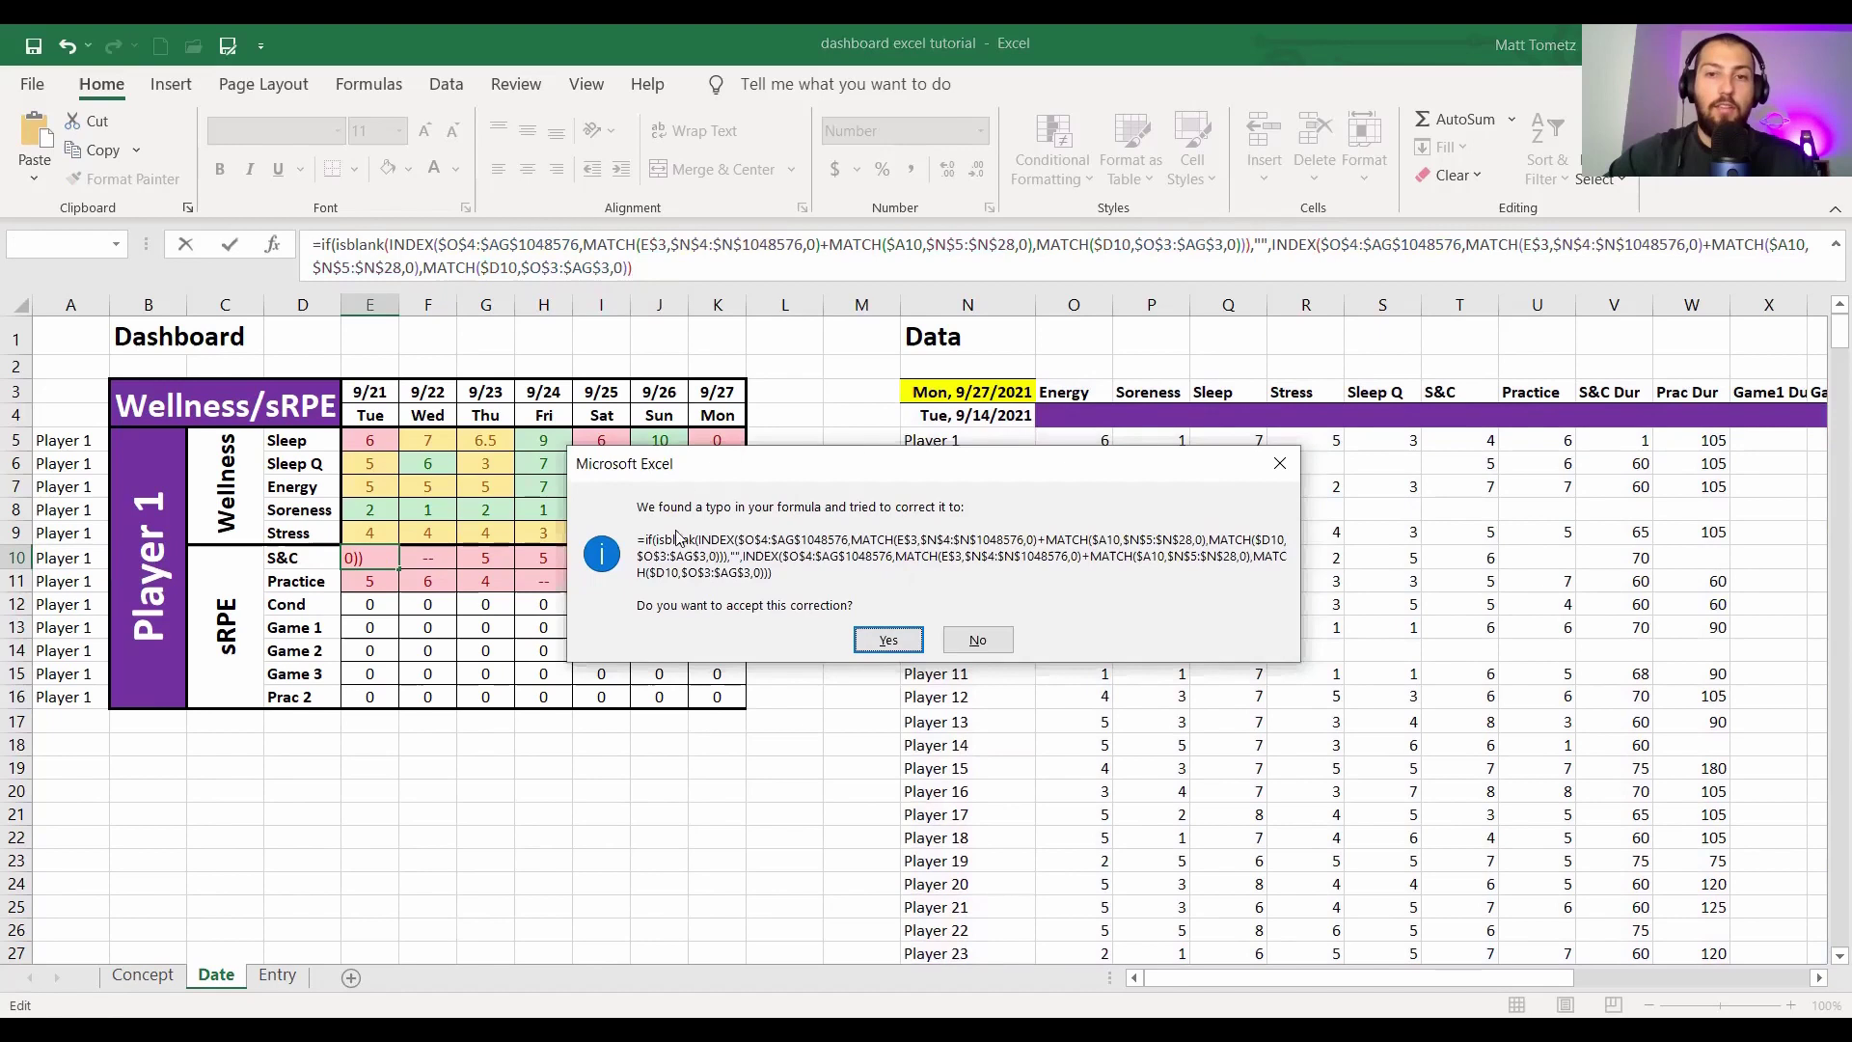
click(888, 640)
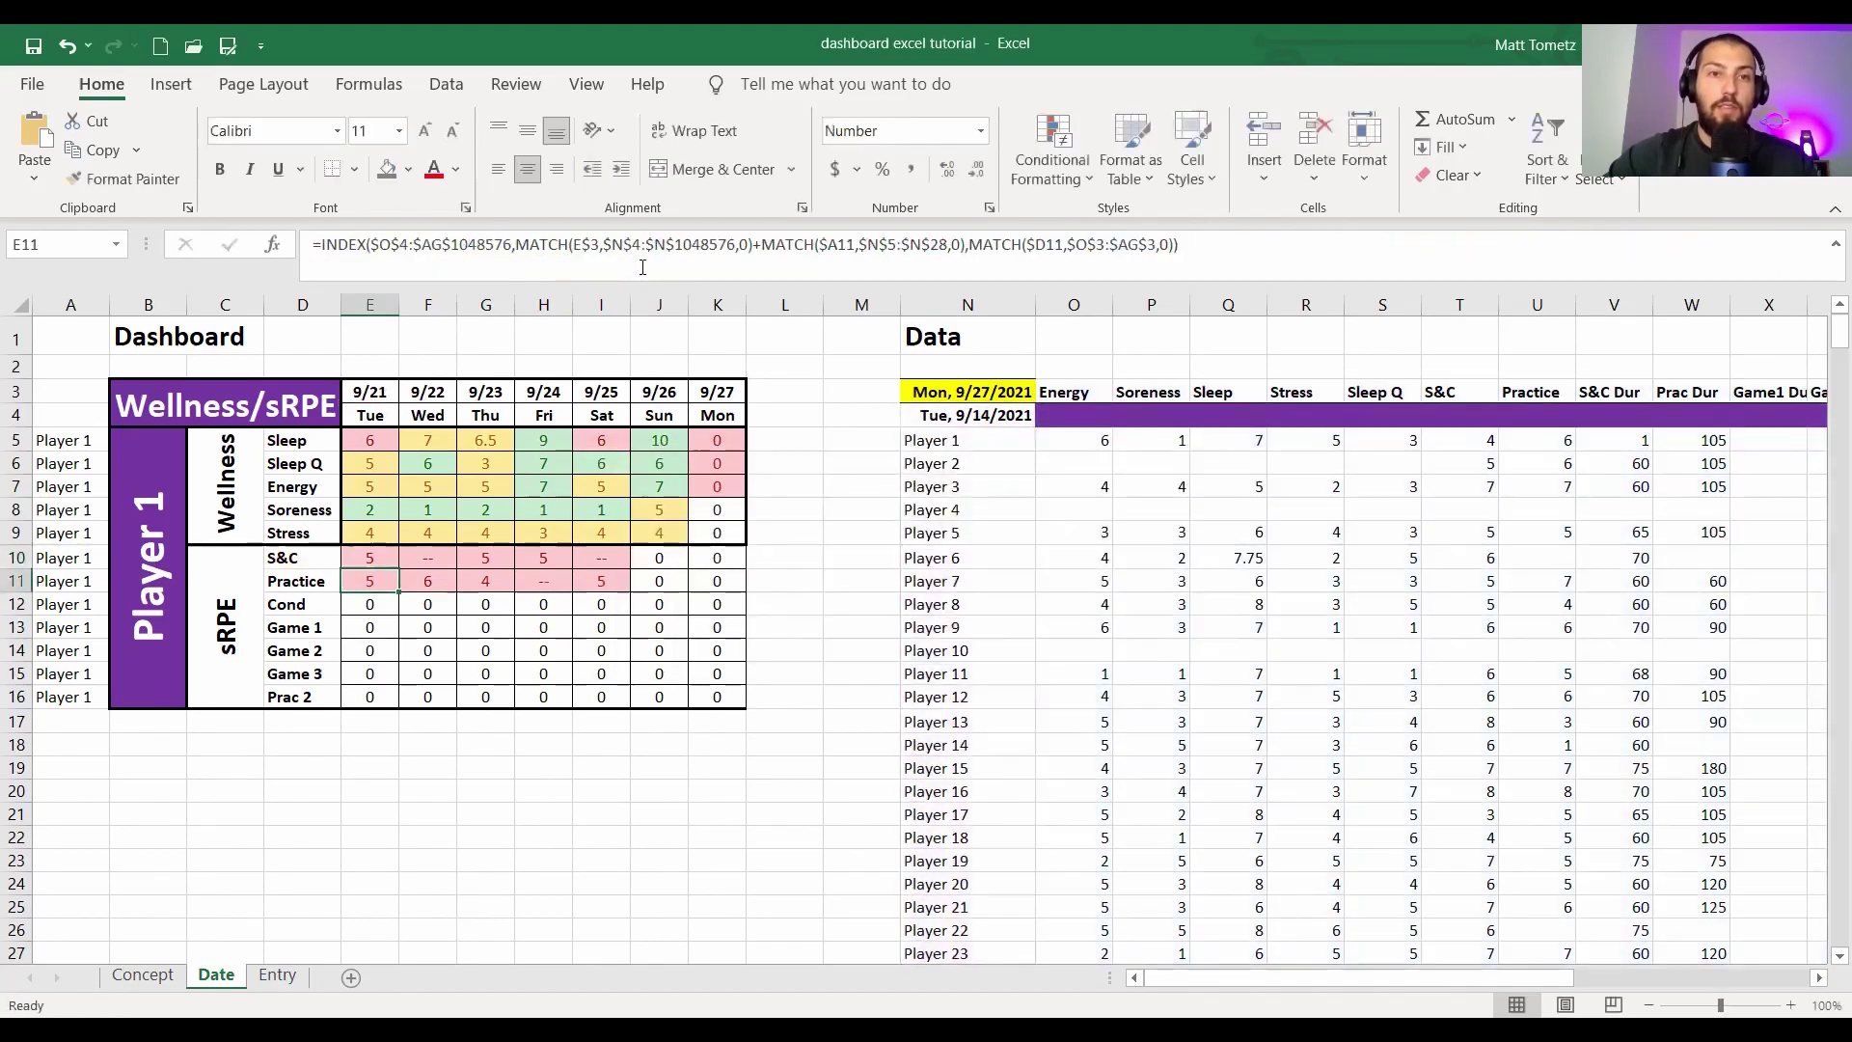
- Fill the E10 formula through K16 and clear the conditional formatting rules from the filled sRPE cells
click(382, 560)
drag(399, 564, 746, 720)
click(1061, 183)
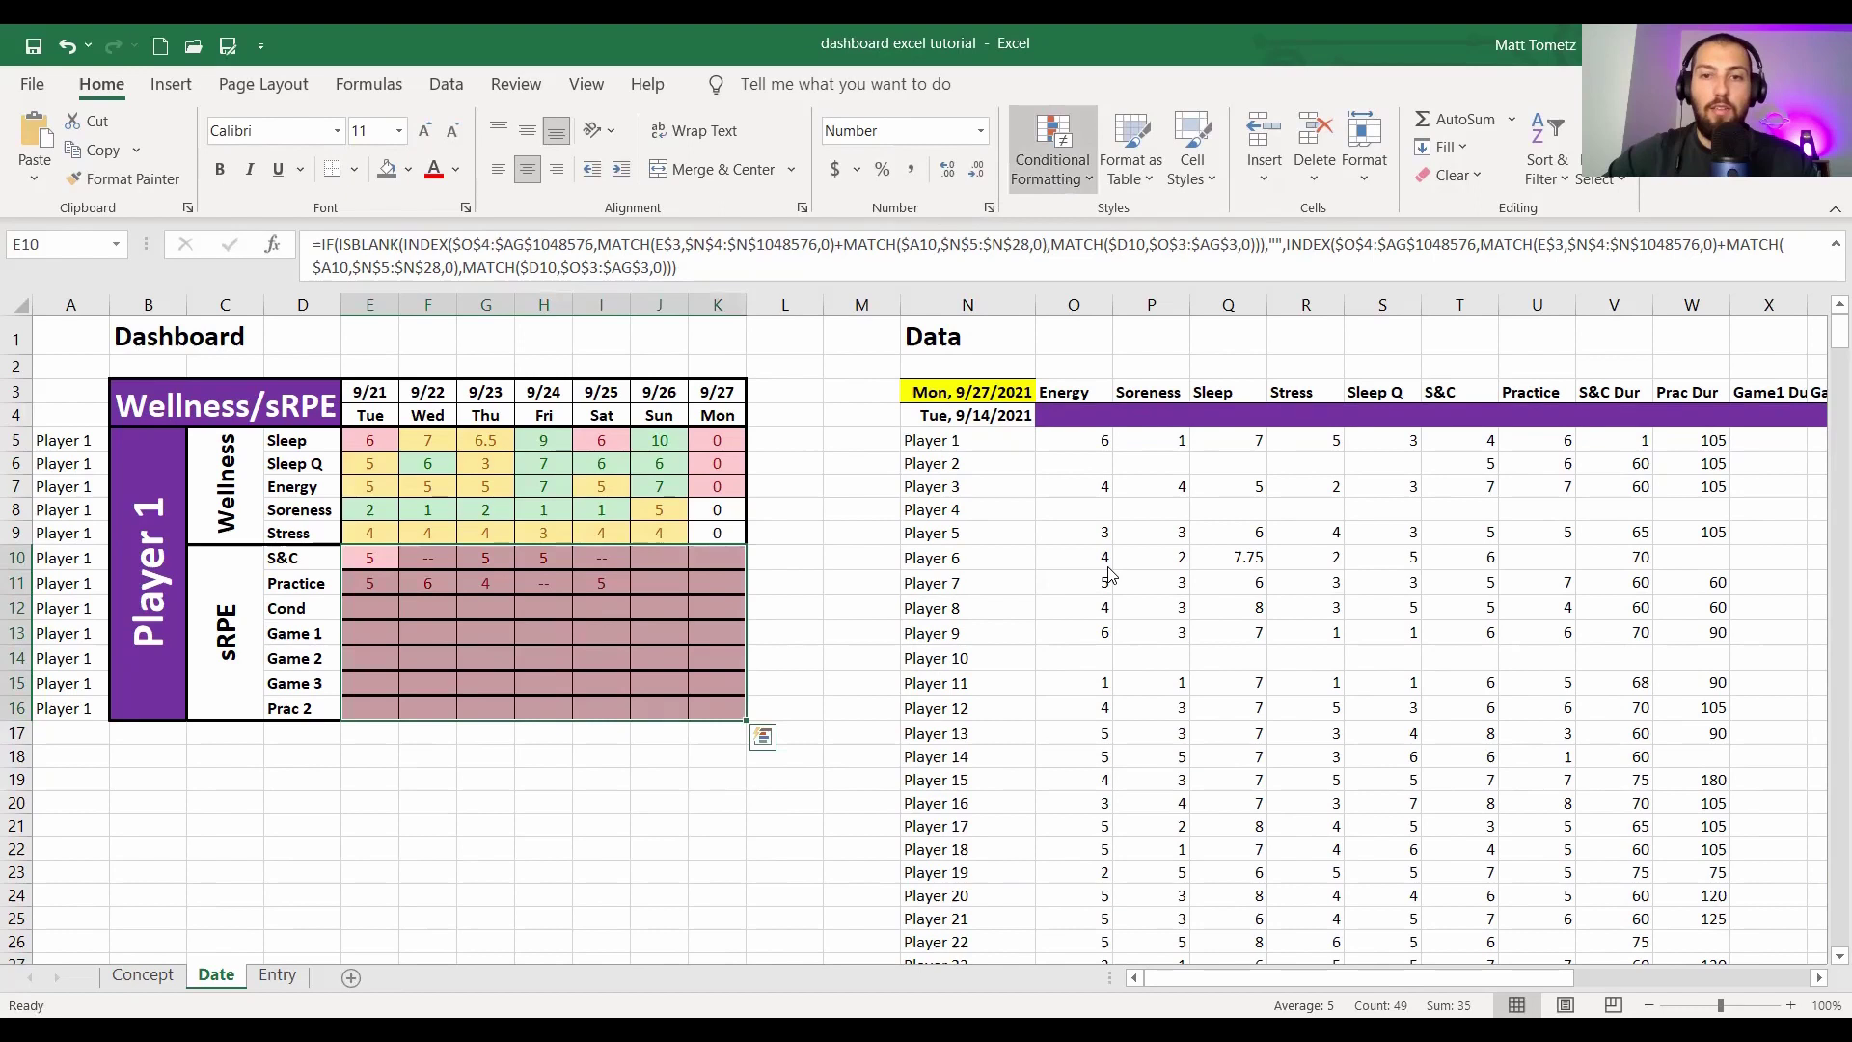
mouse_move(1157, 535)
click(1336, 541)
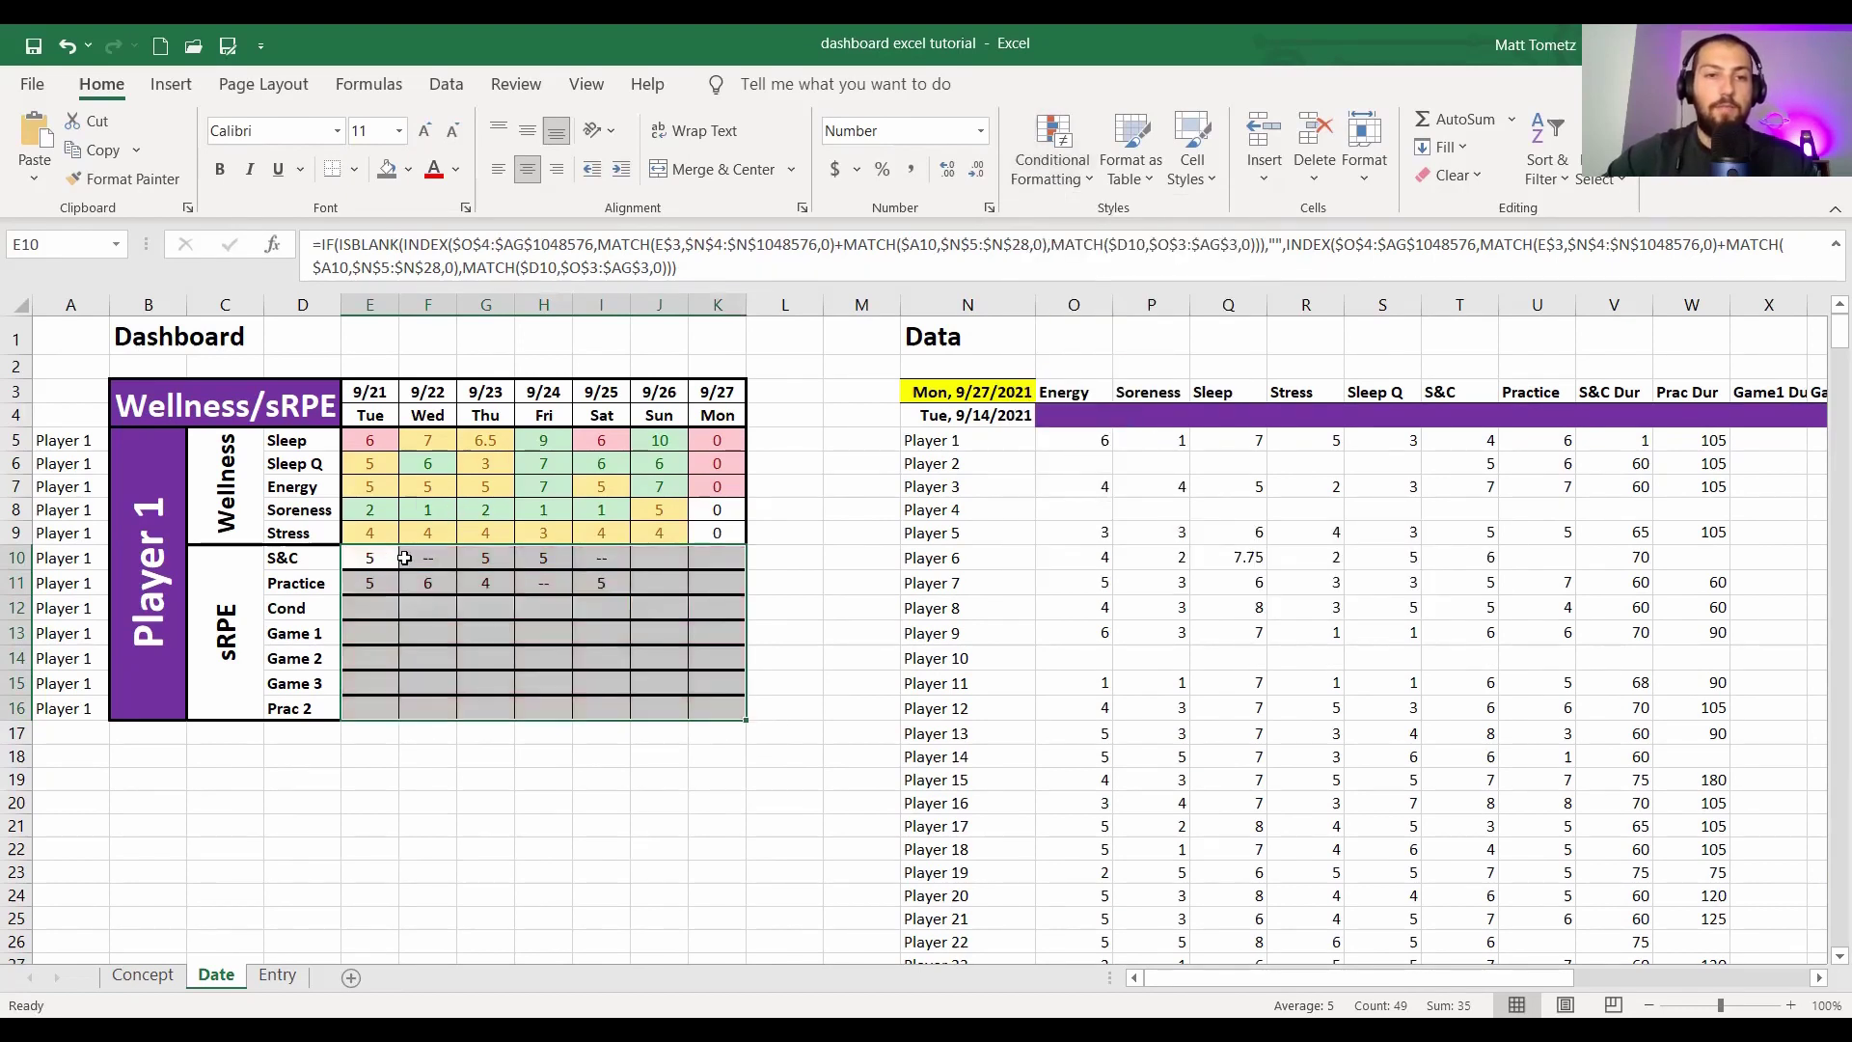
- Undo the rule clearing and the formula fill across F10:K16
key(ctrl+z)
key(ctrl+z)
key(ctrl+z)
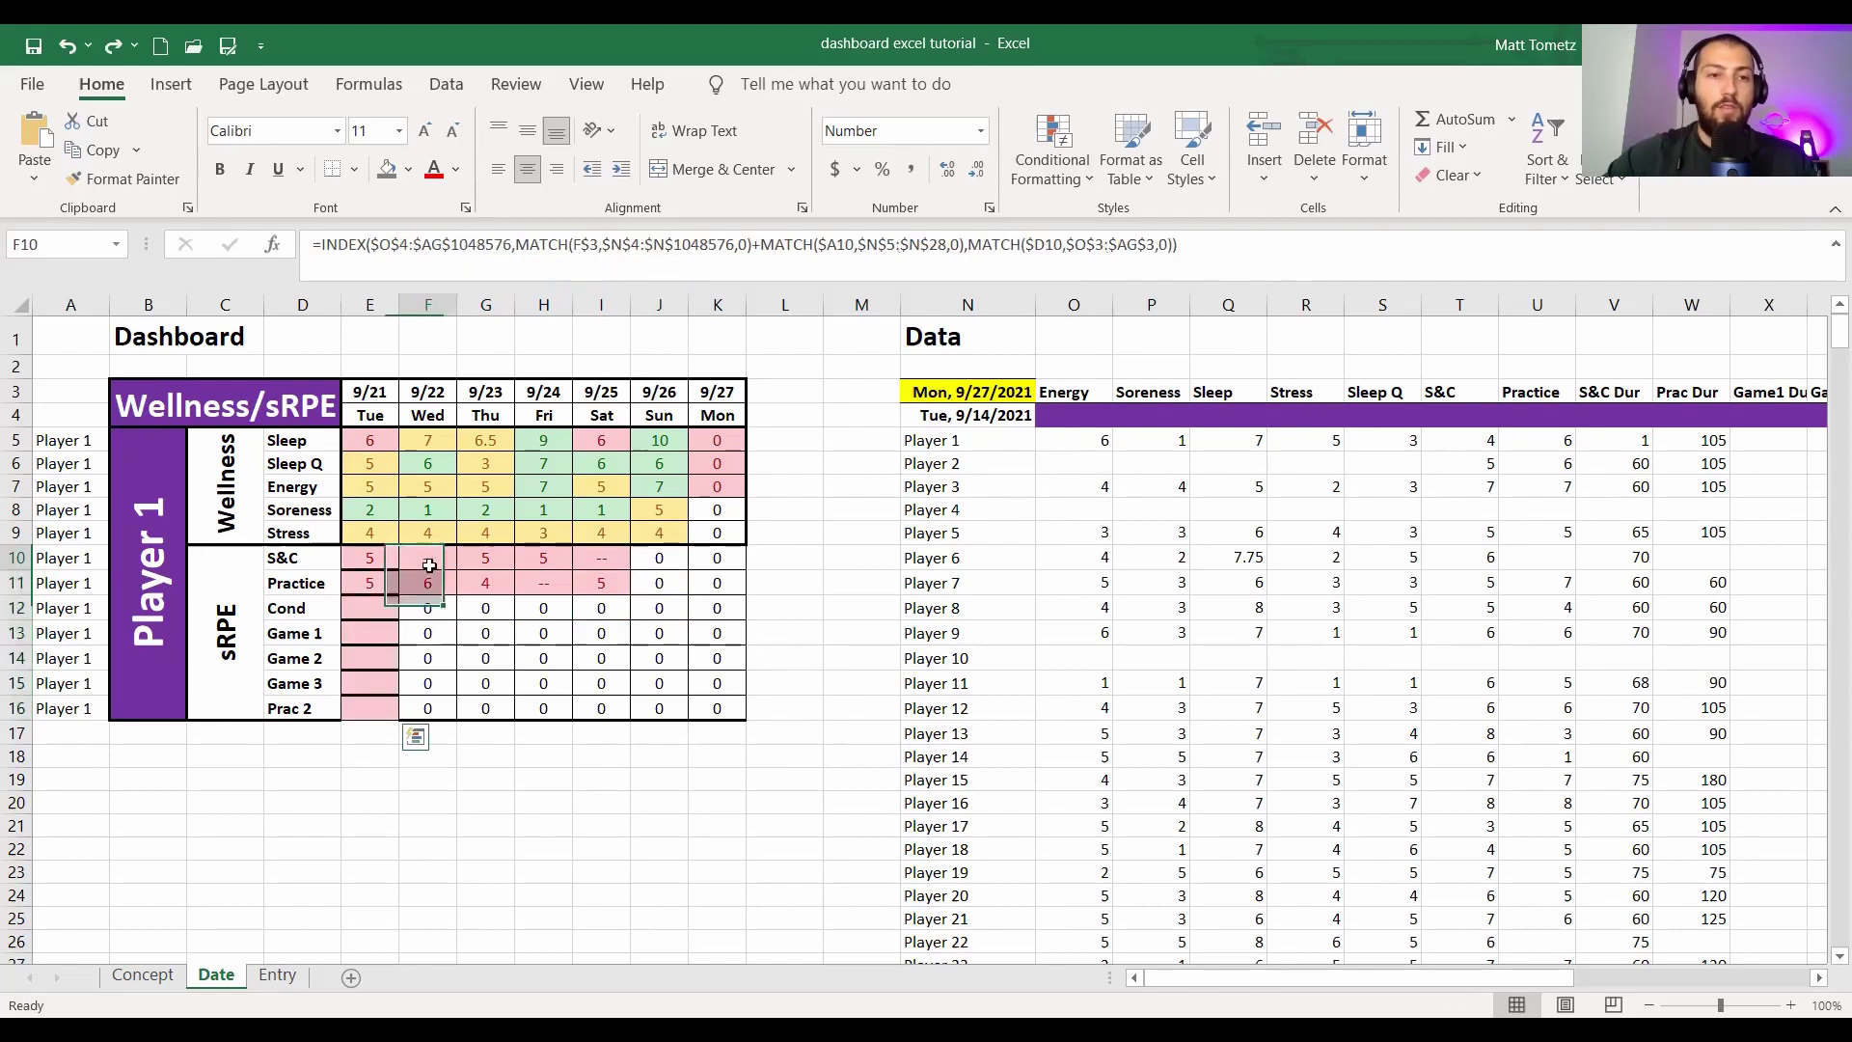
- Clear the conditional formatting rules from F10:K16 and copy the formatting of F10:F16 onto E10:K16
drag(429, 566, 718, 709)
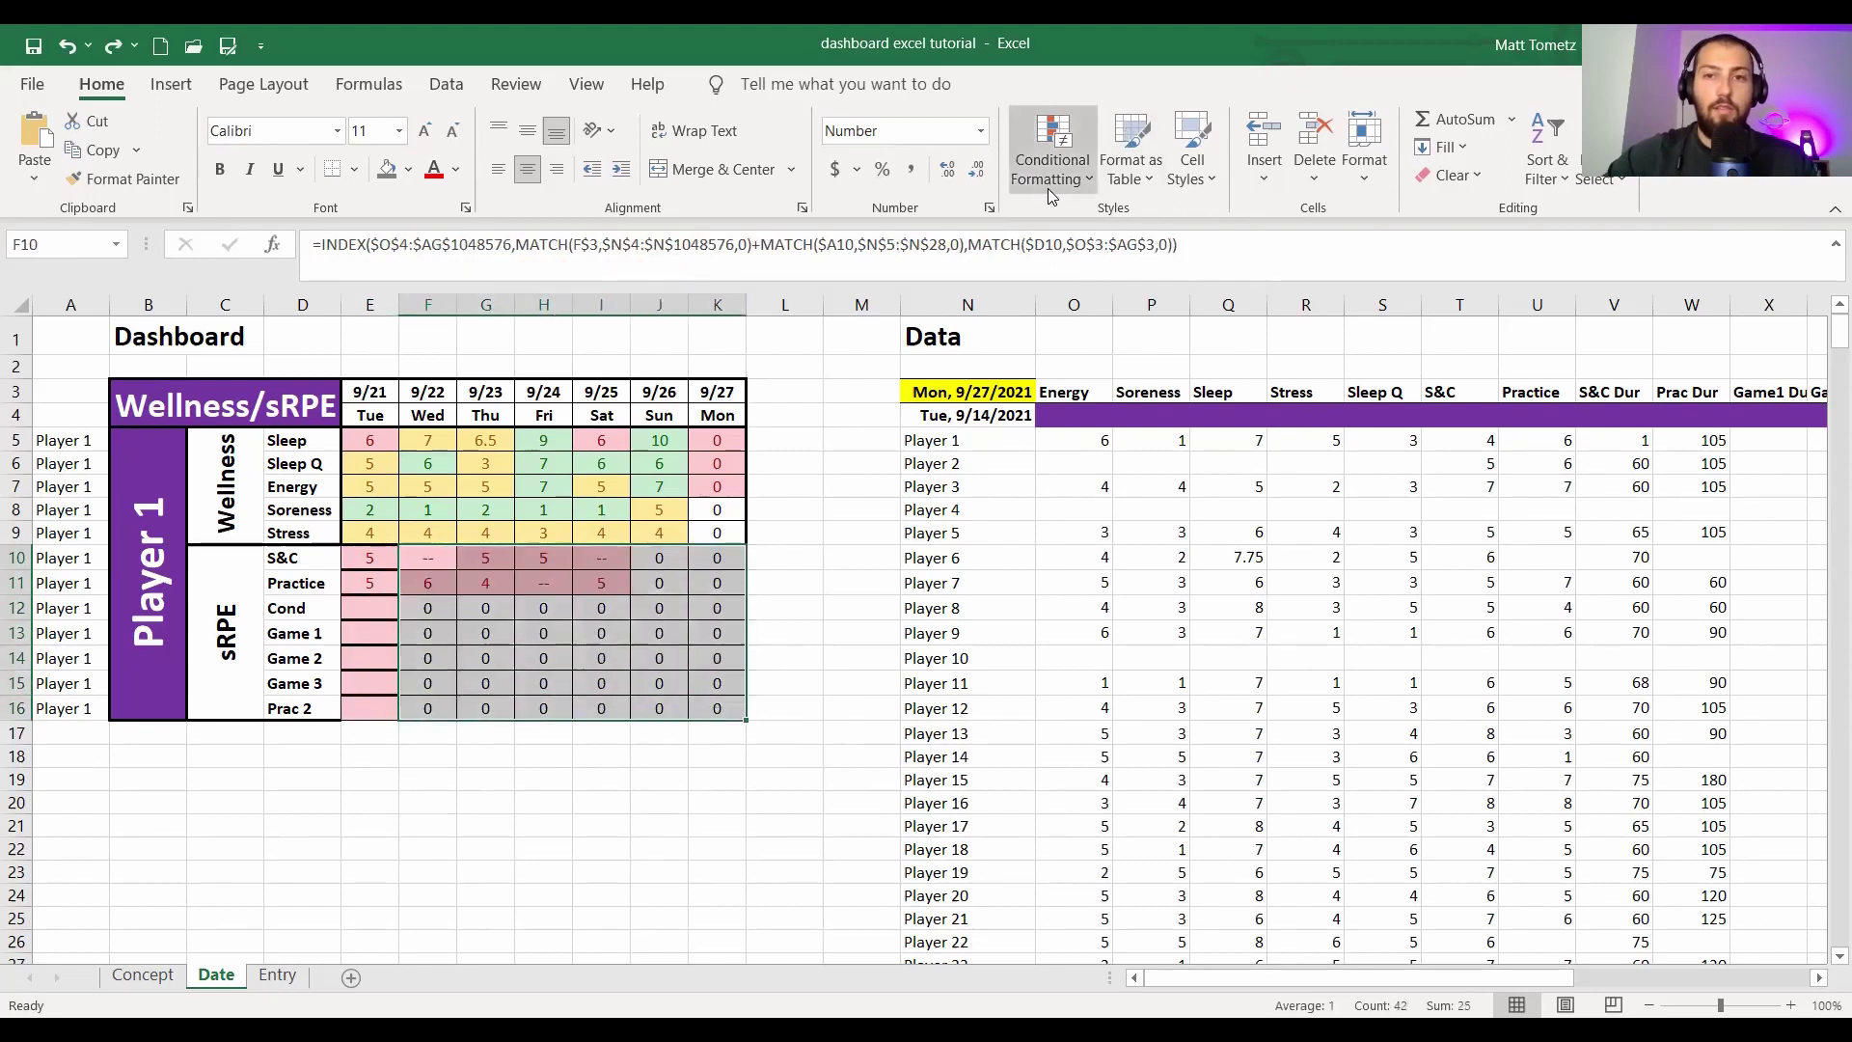
key(ctrl+y)
drag(428, 558, 428, 733)
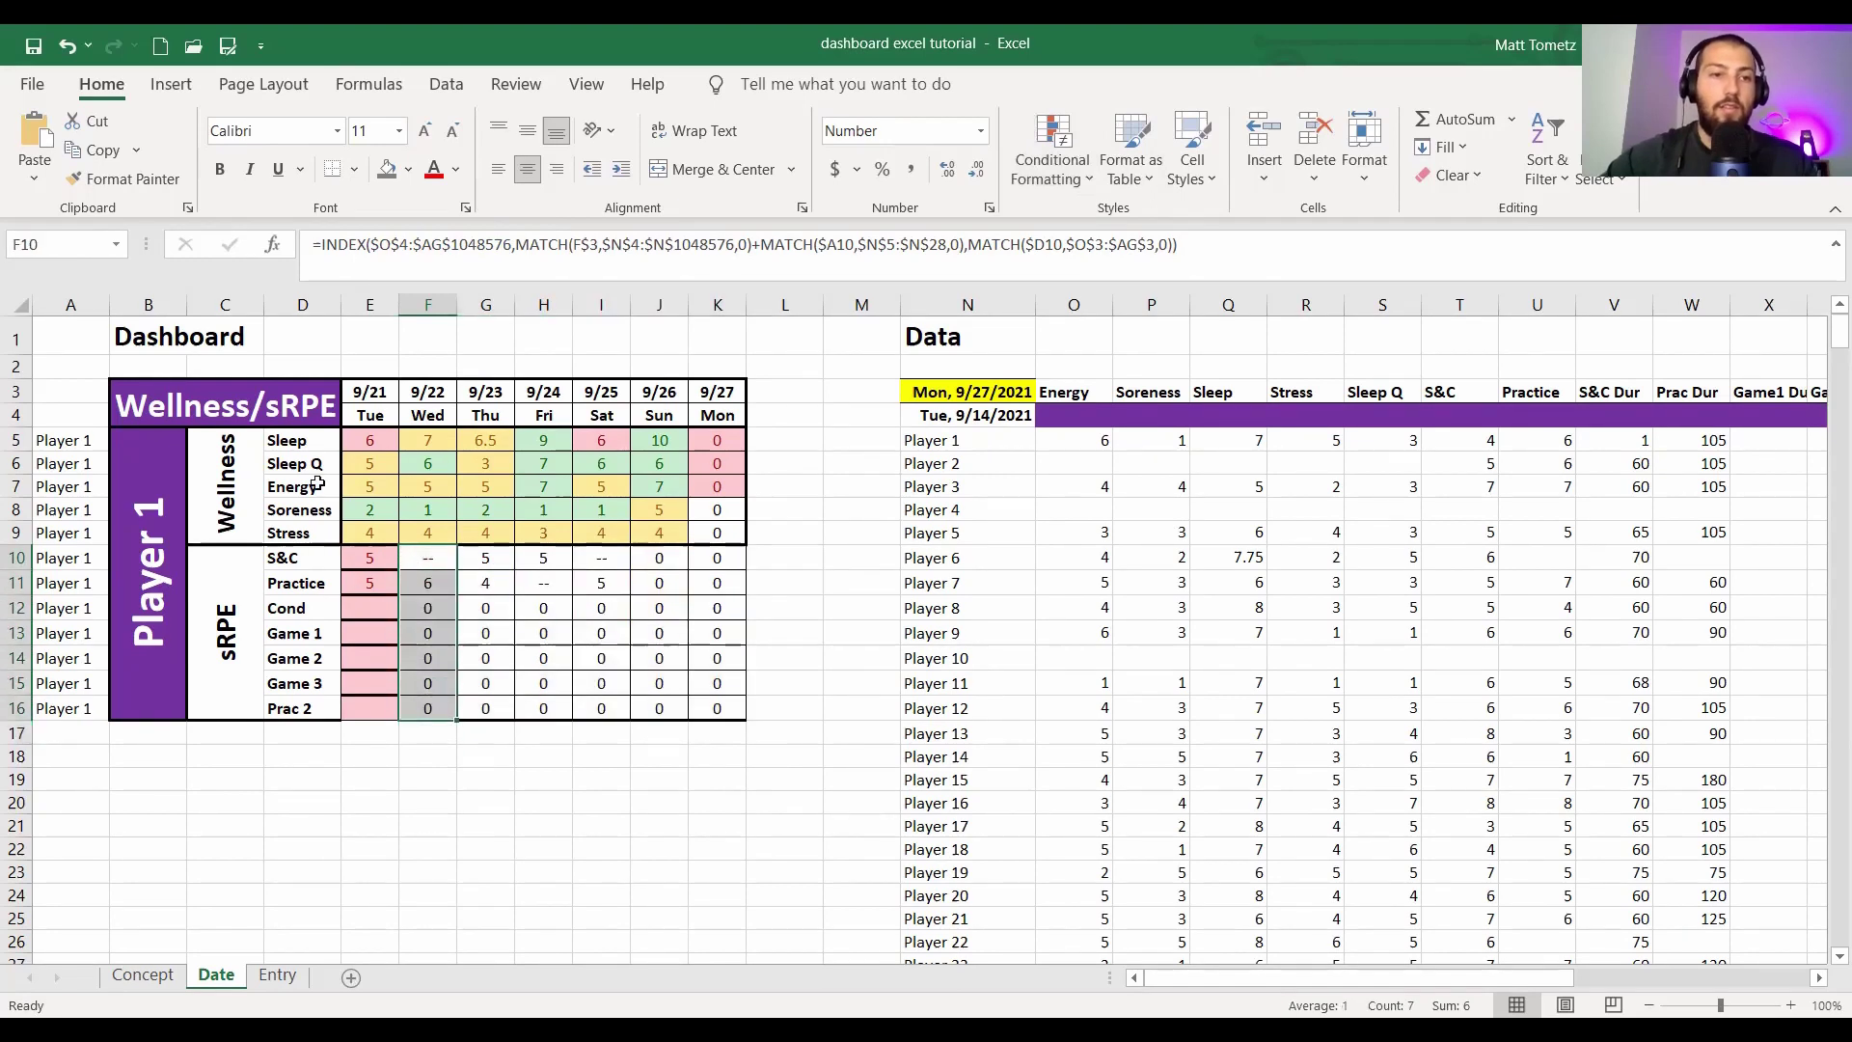
click(123, 179)
mouse_move(365, 566)
mouse_down()
mouse_move(370, 709)
mouse_move(686, 676)
mouse_move(719, 692)
mouse_up()
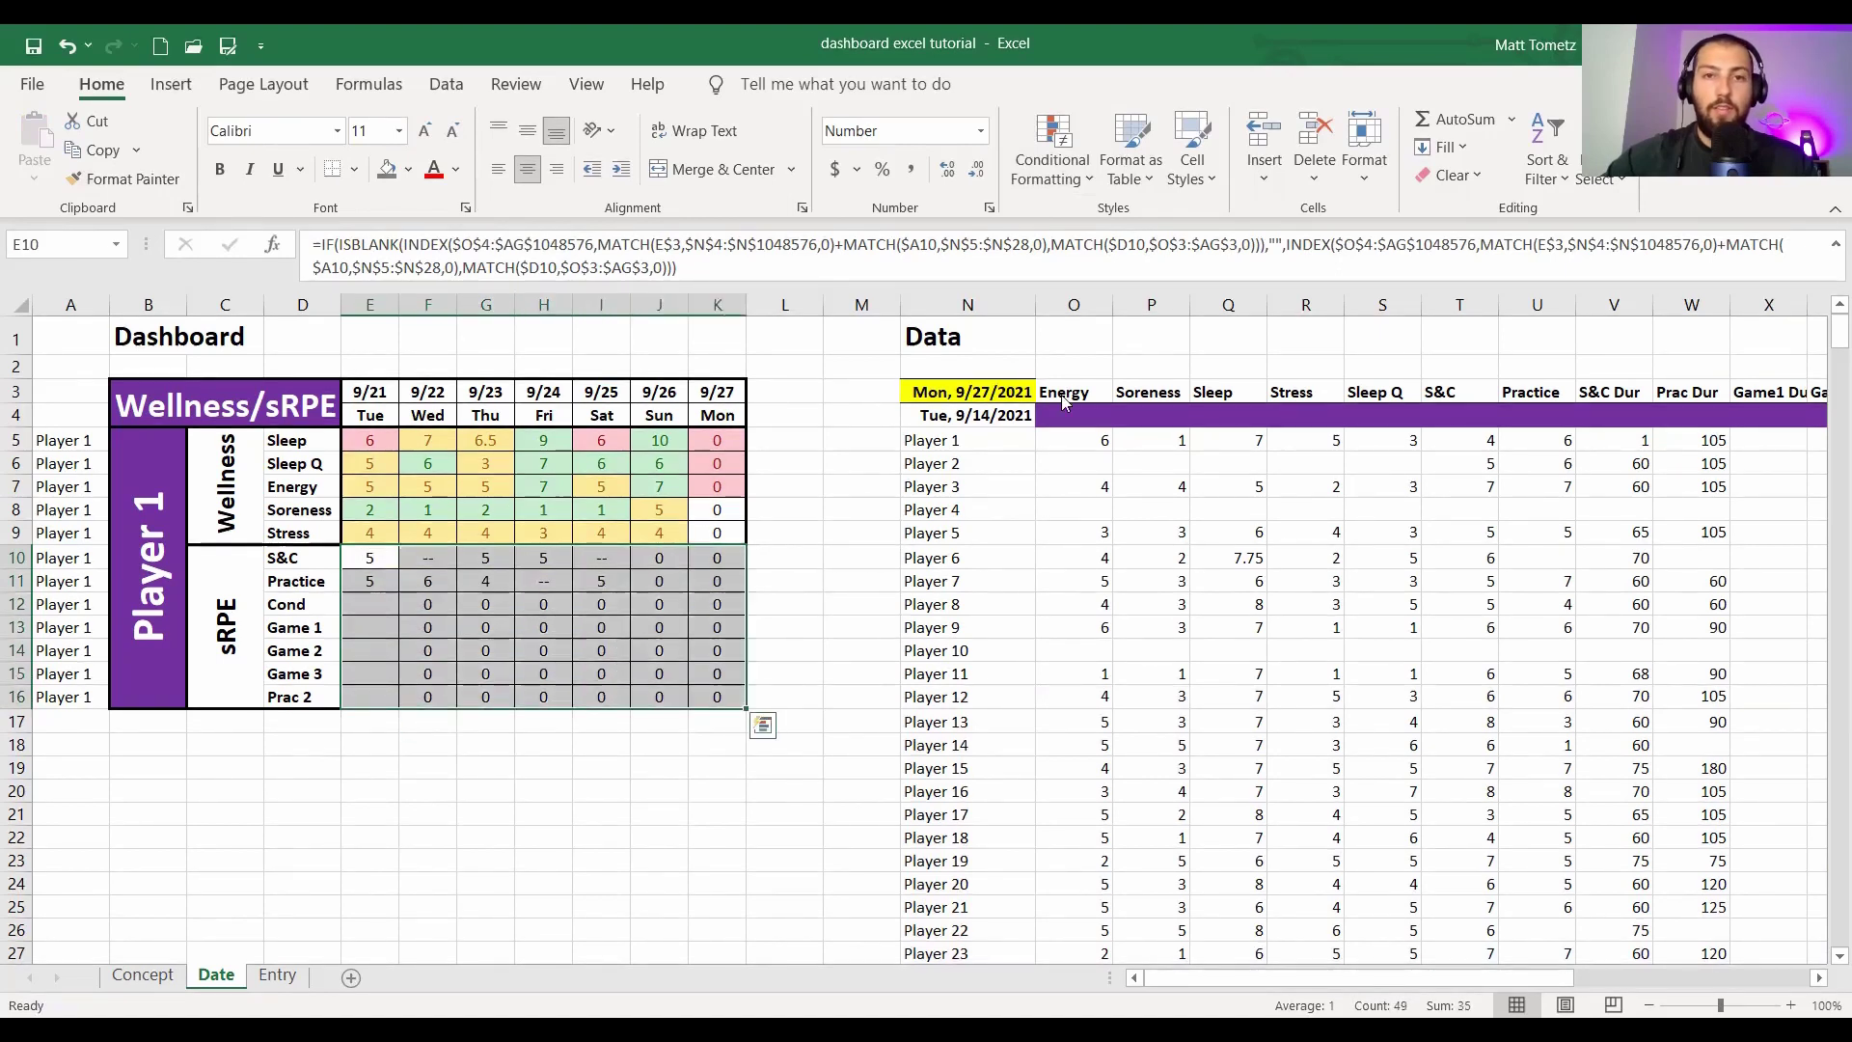
- Apply a thick outline border around the sRPE block E10:K16
key(ctrl+1)
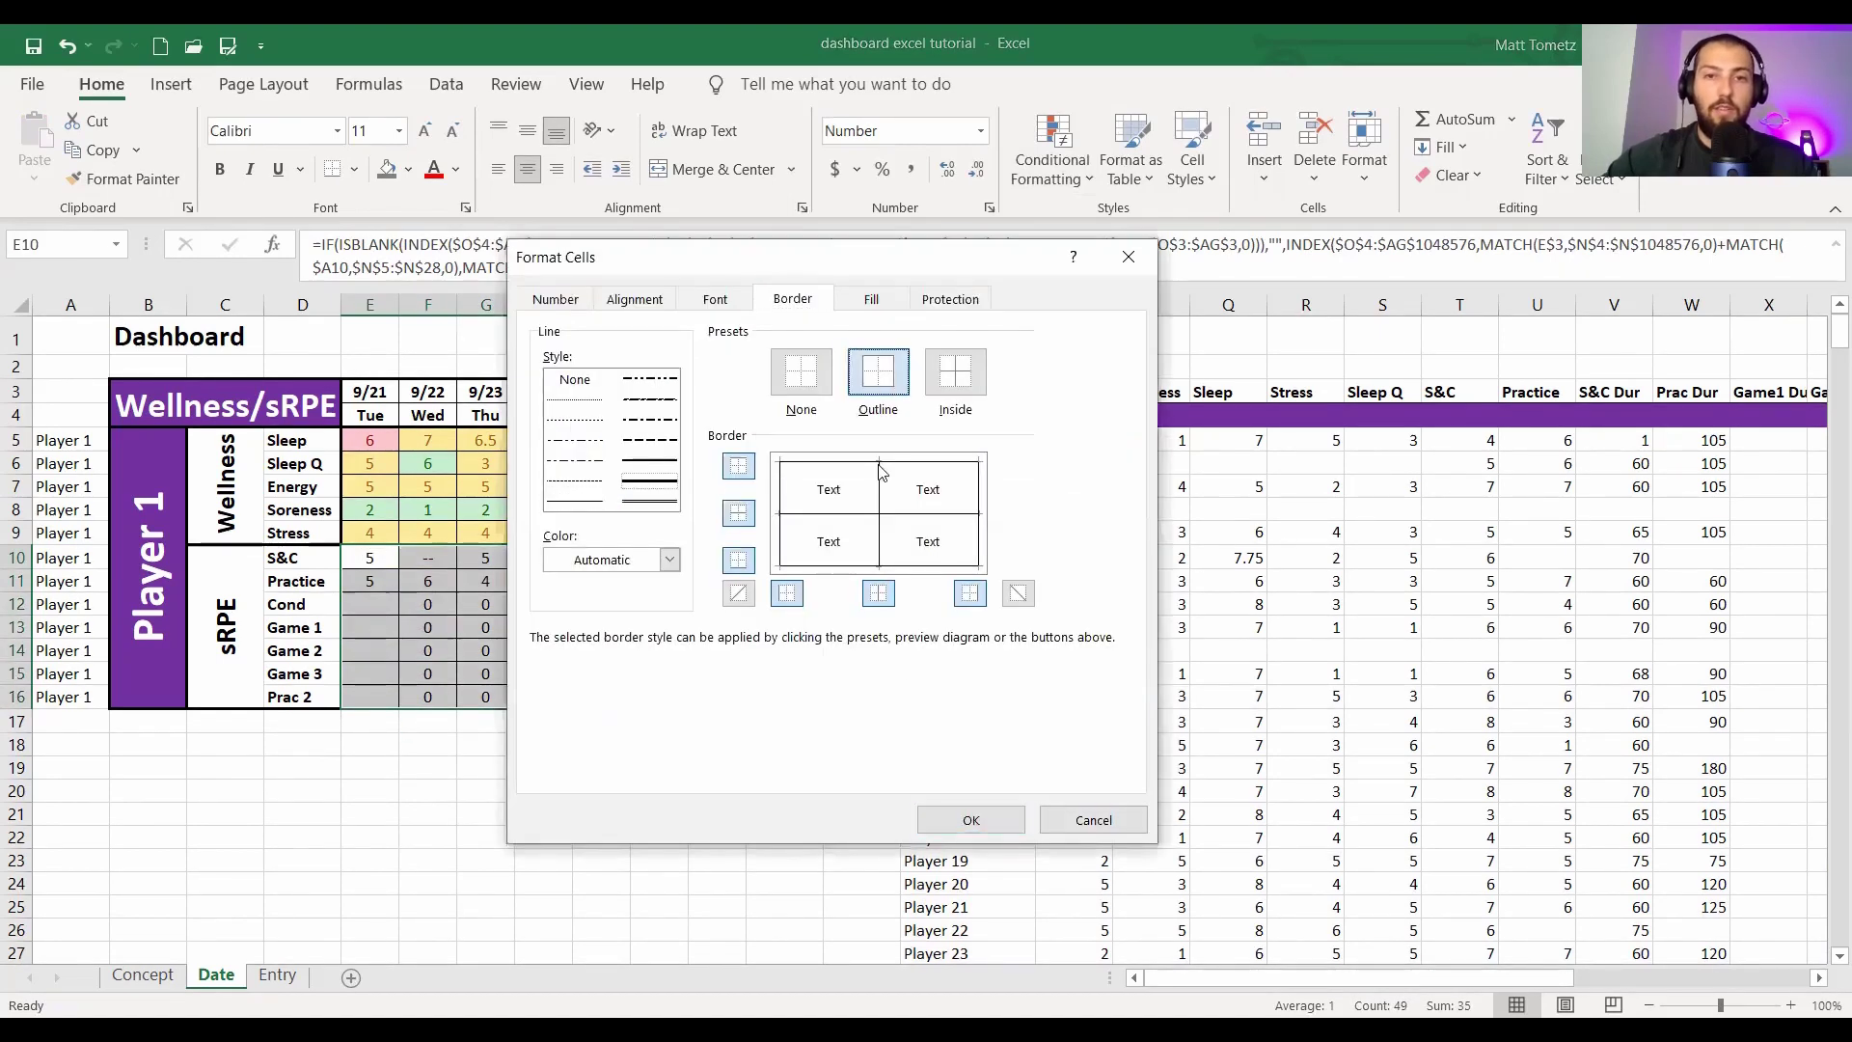
click(970, 819)
click(806, 632)
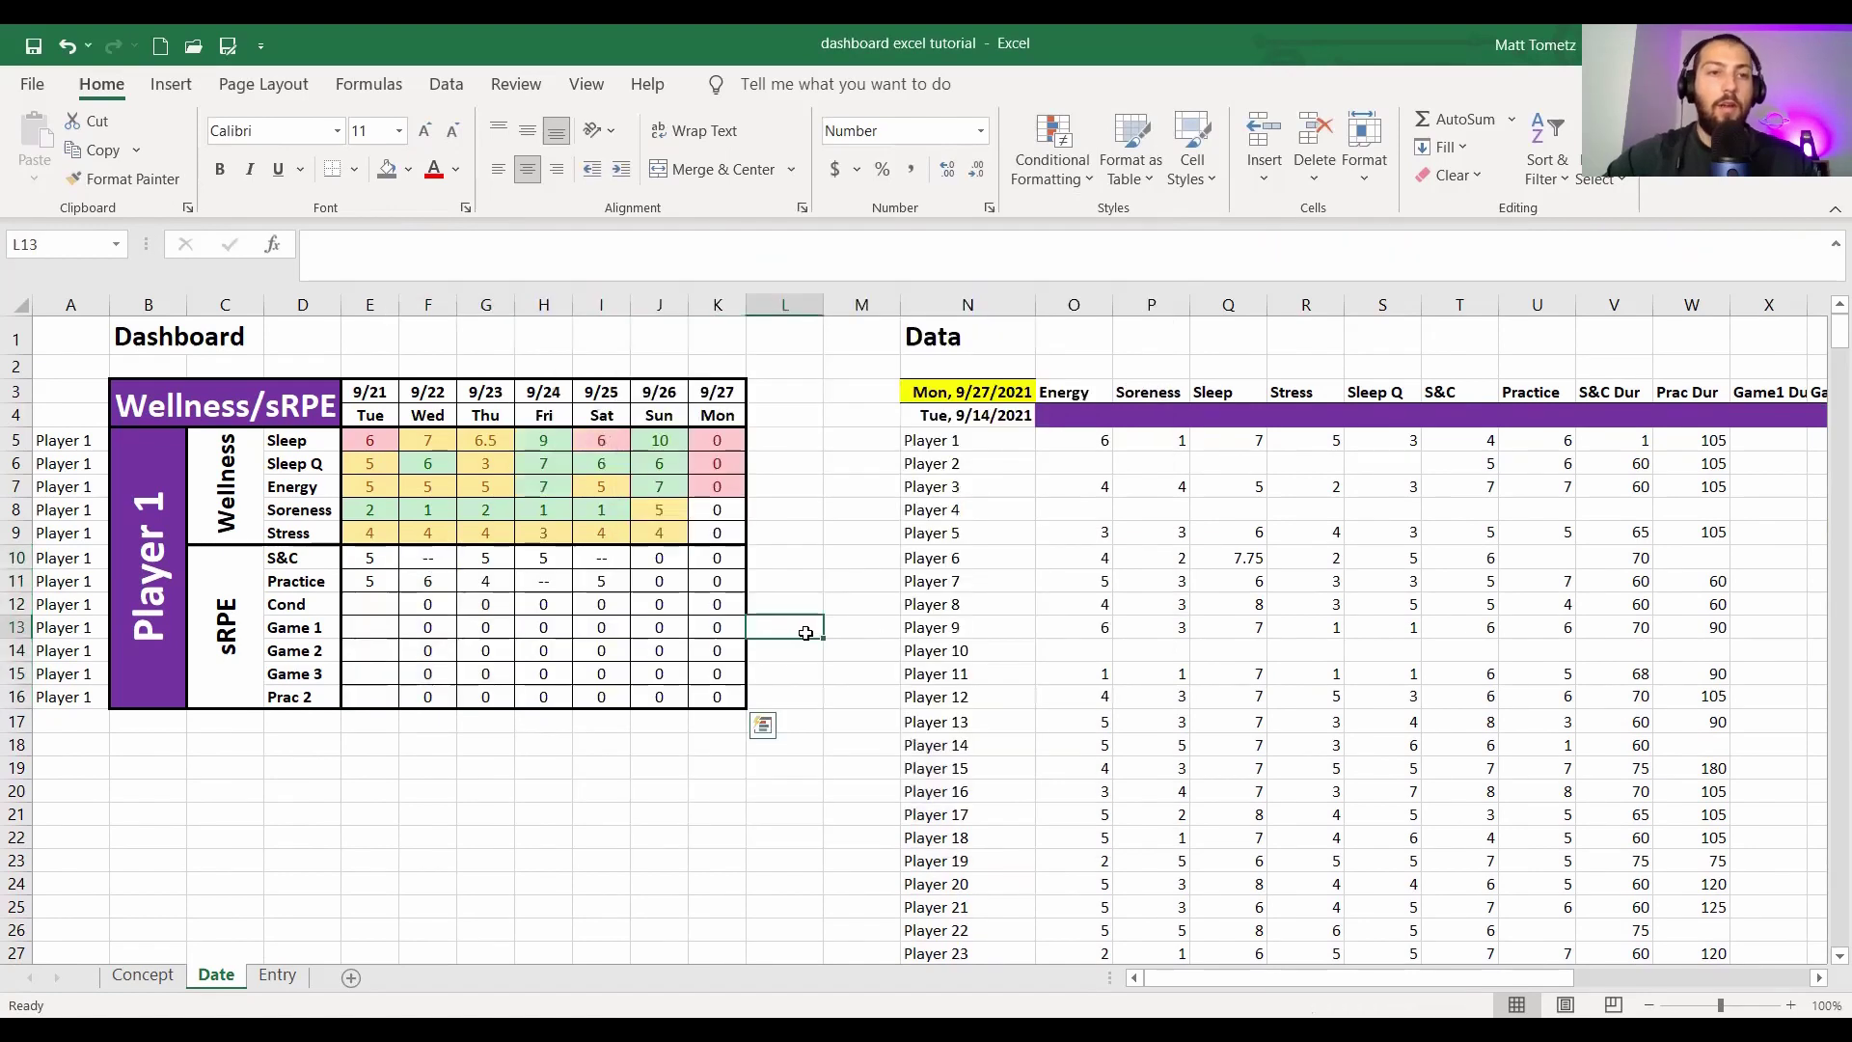
- Fill the IF/ISBLANK formula from E10 through the whole sRPE block to K16
drag(374, 559, 733, 692)
click(366, 613)
drag(371, 558, 706, 694)
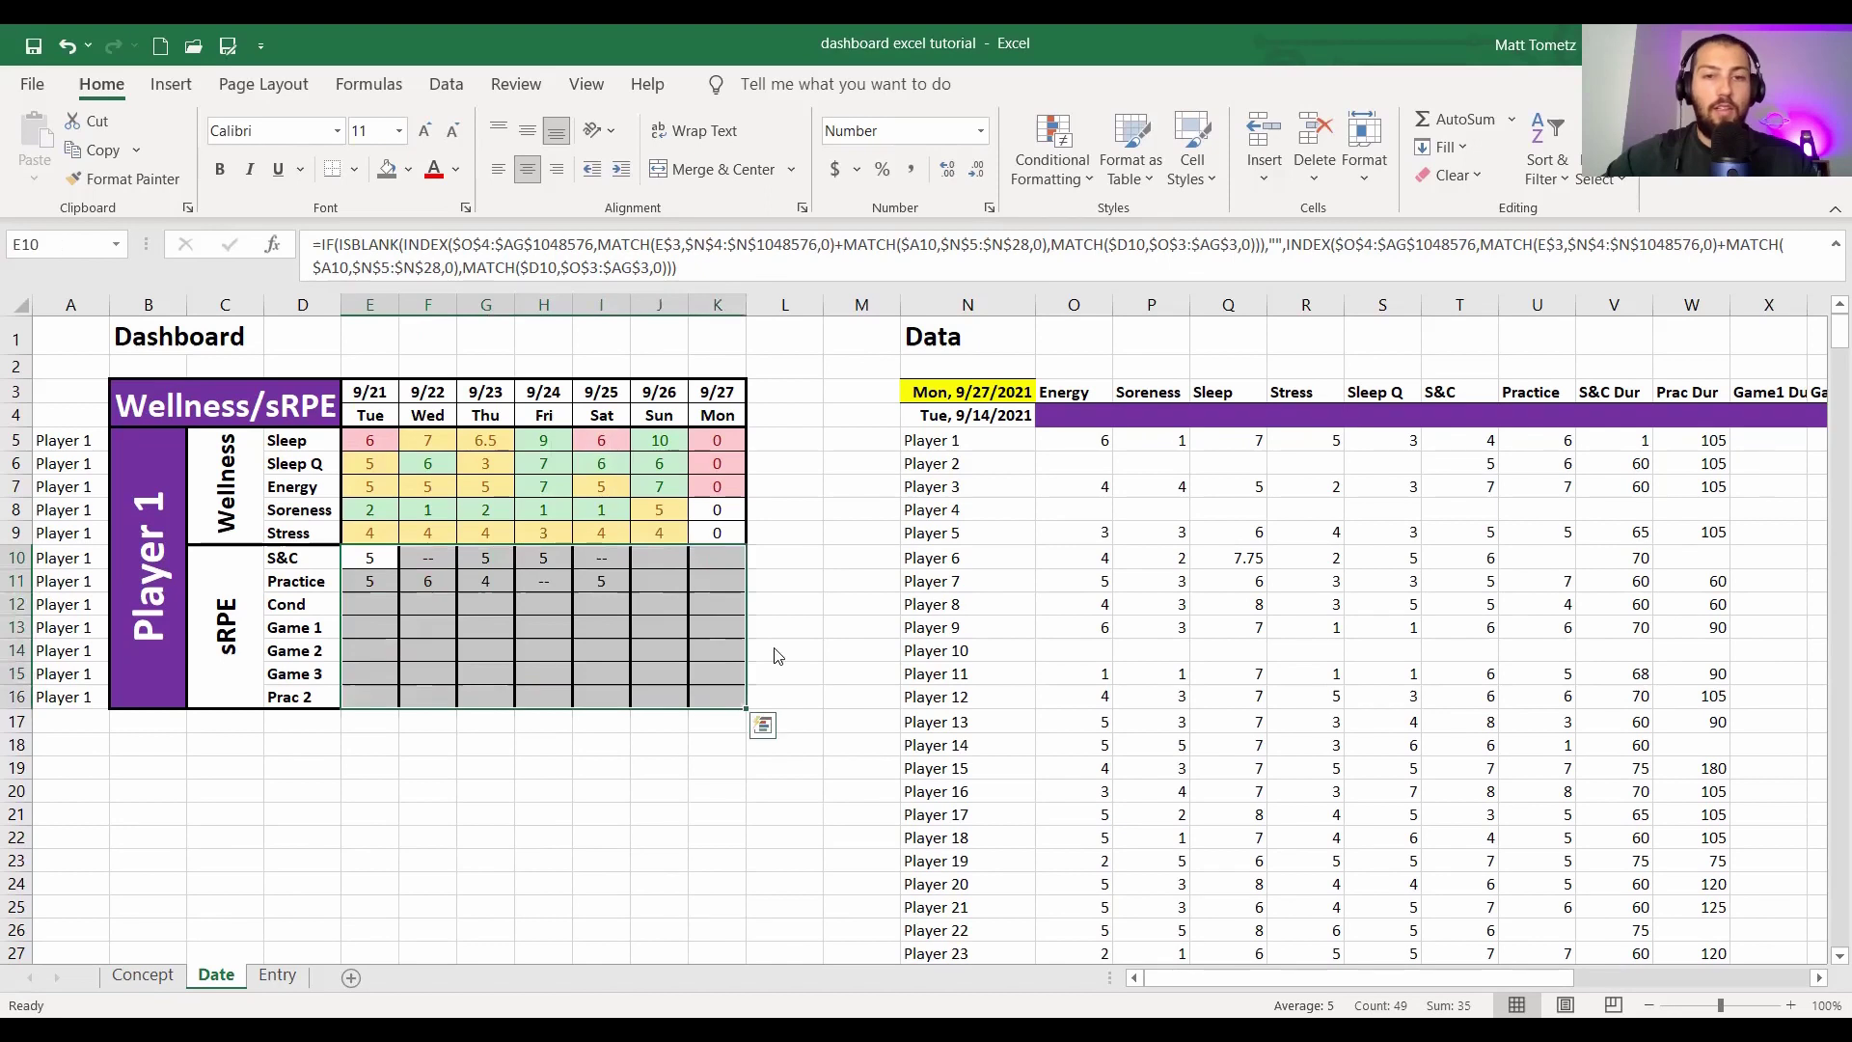
- Add inside borders and a thick outline border to the sRPE block E10:K16
key(ctrl+1)
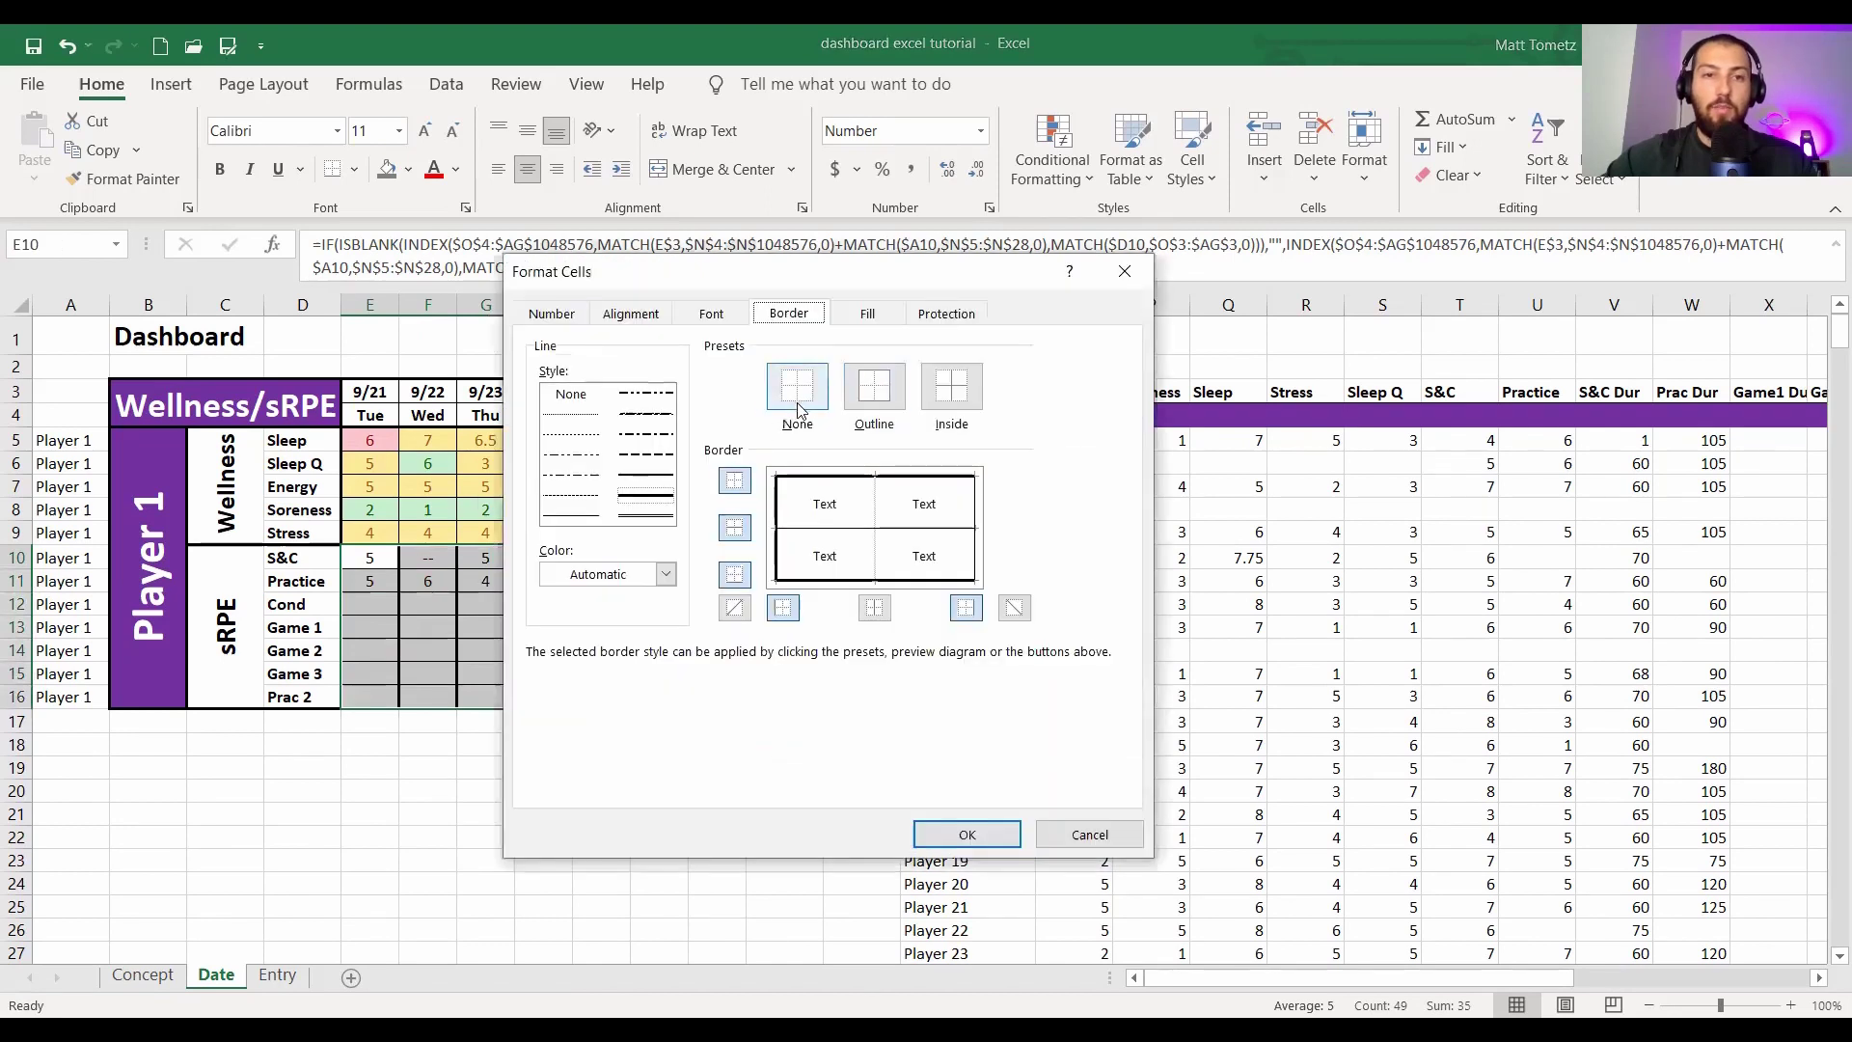
click(951, 386)
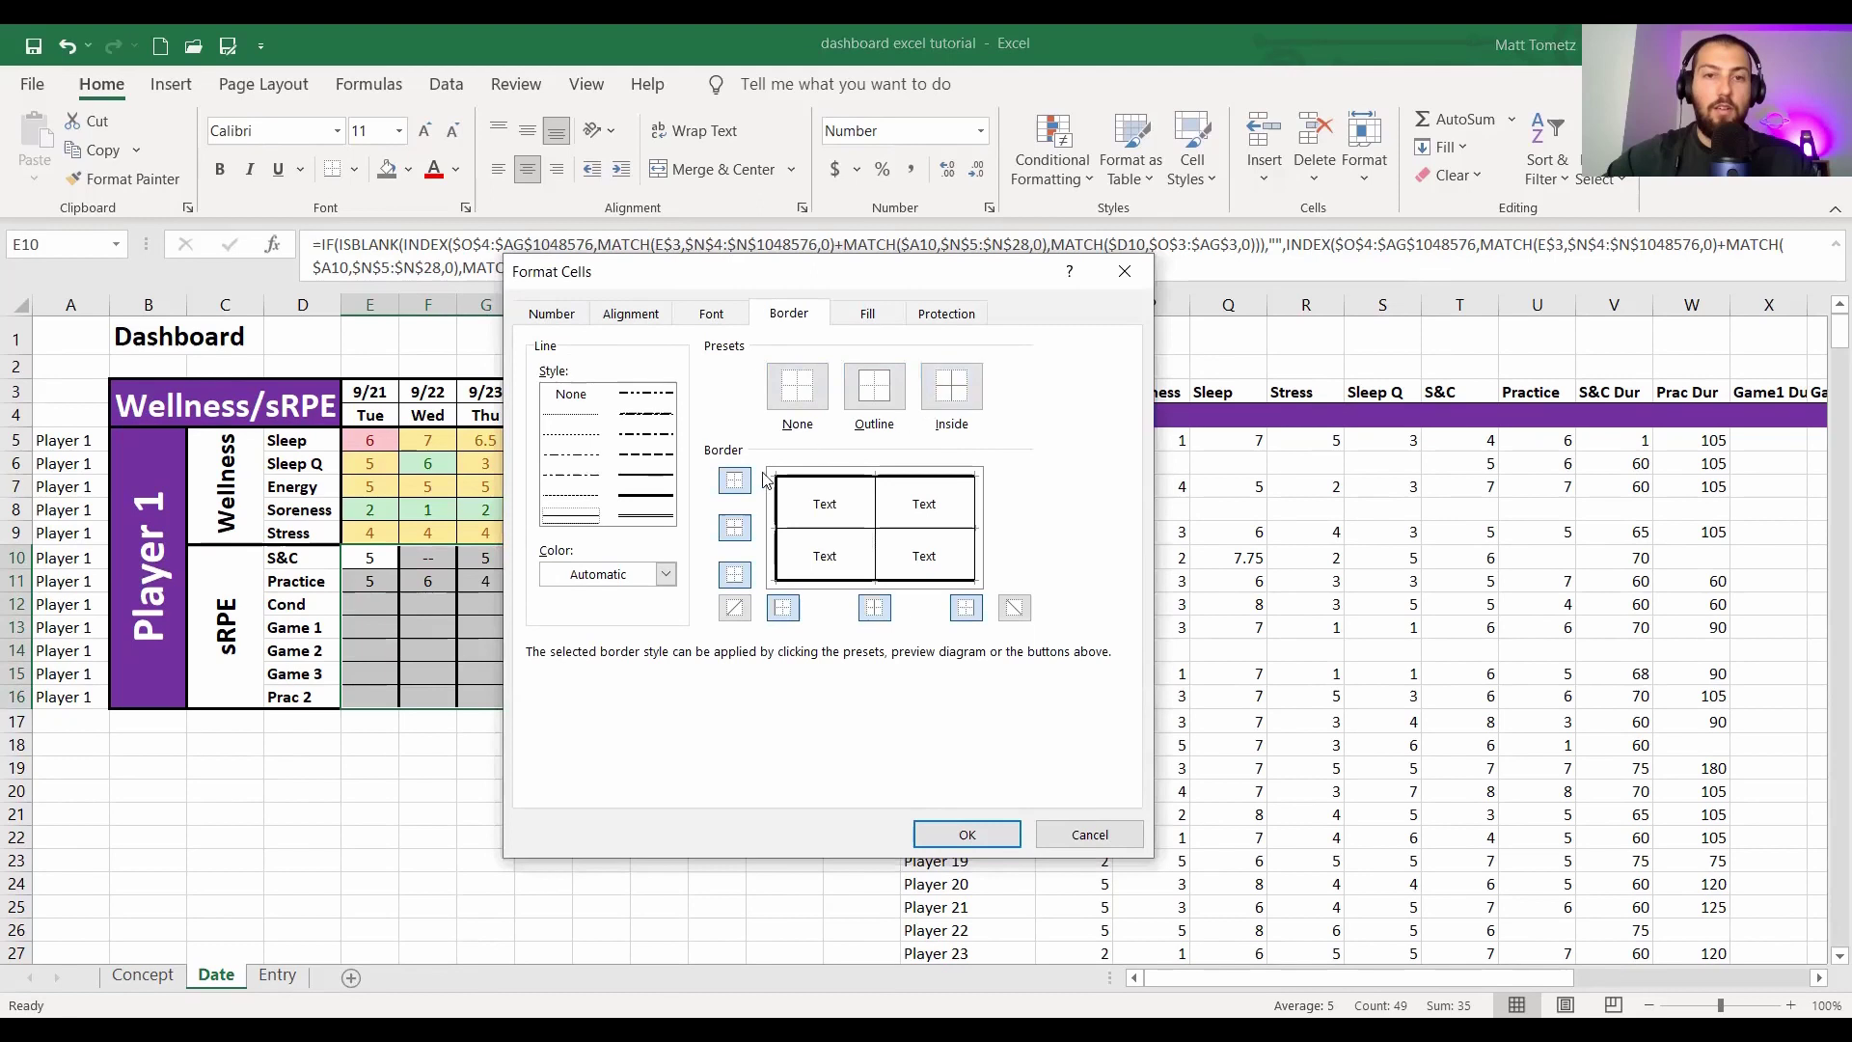
click(645, 496)
click(873, 386)
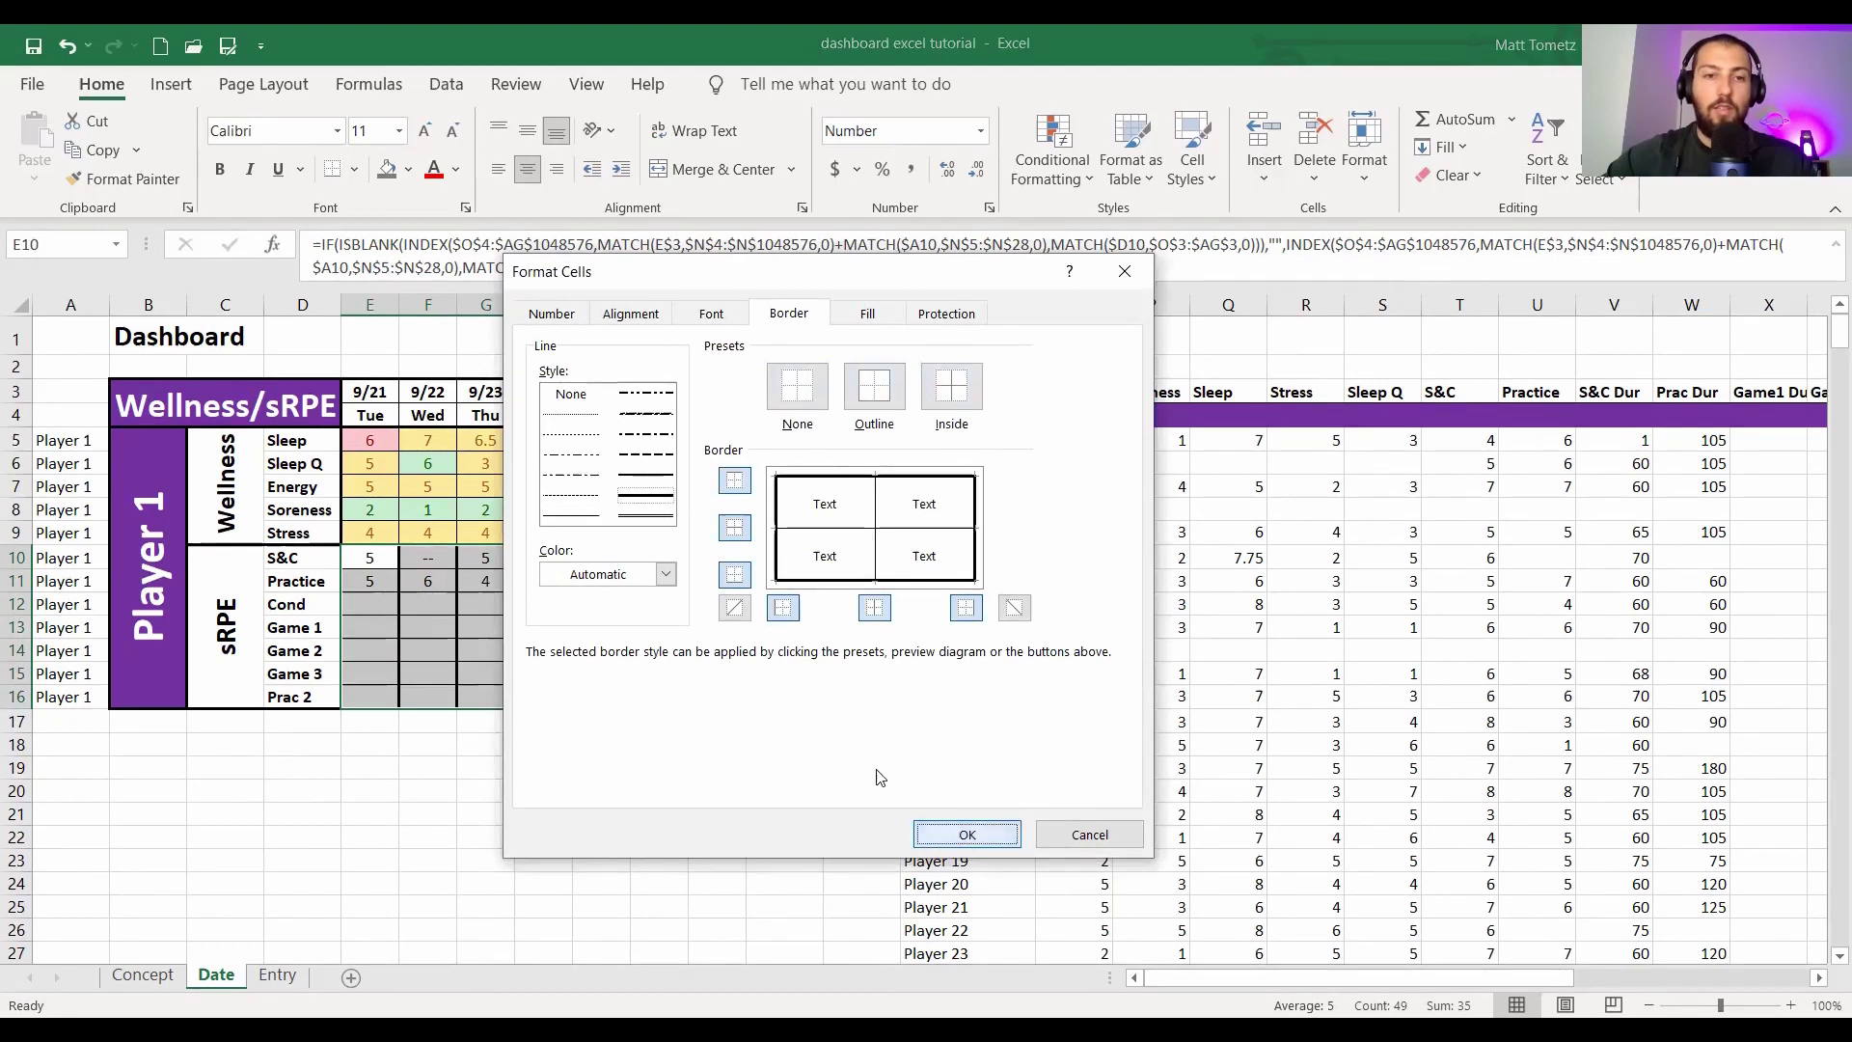
key(Return)
- Check the filled sRPE cells in E10:K16 and compare them with the Wellness block E5:K9
click(441, 552)
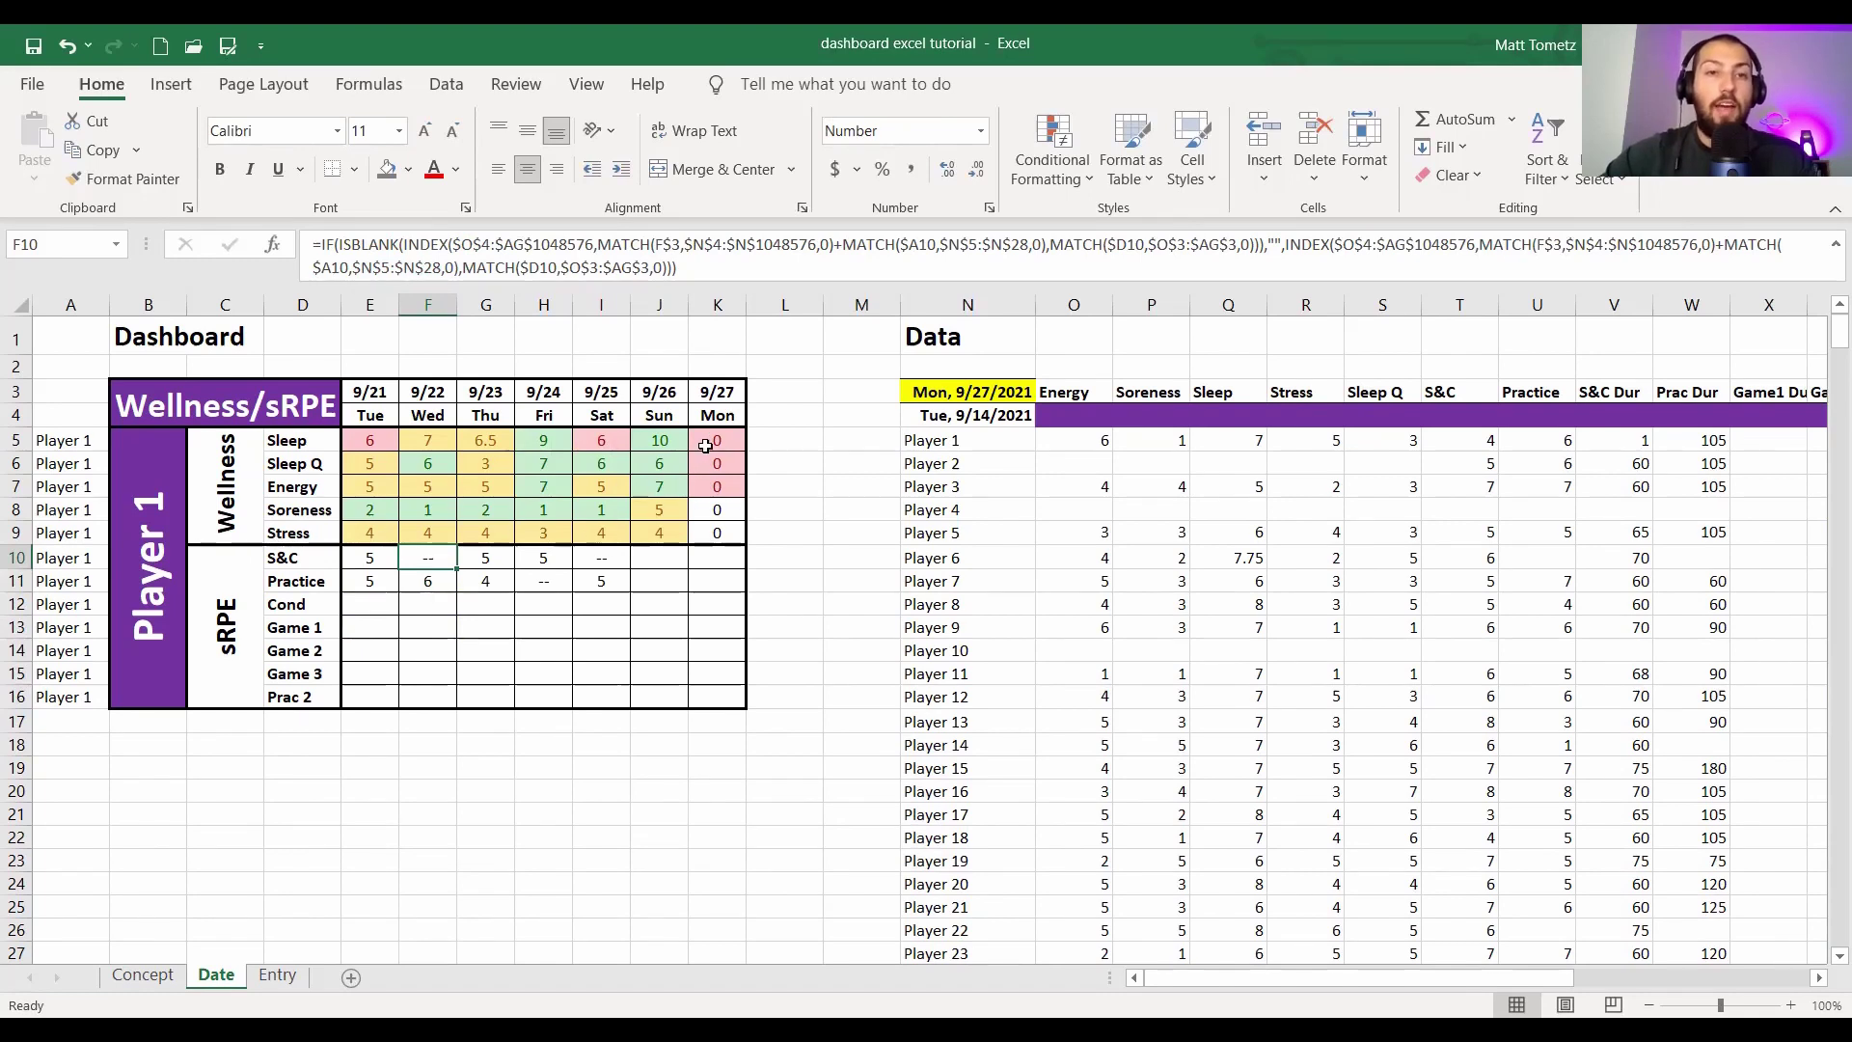
click(508, 574)
click(501, 608)
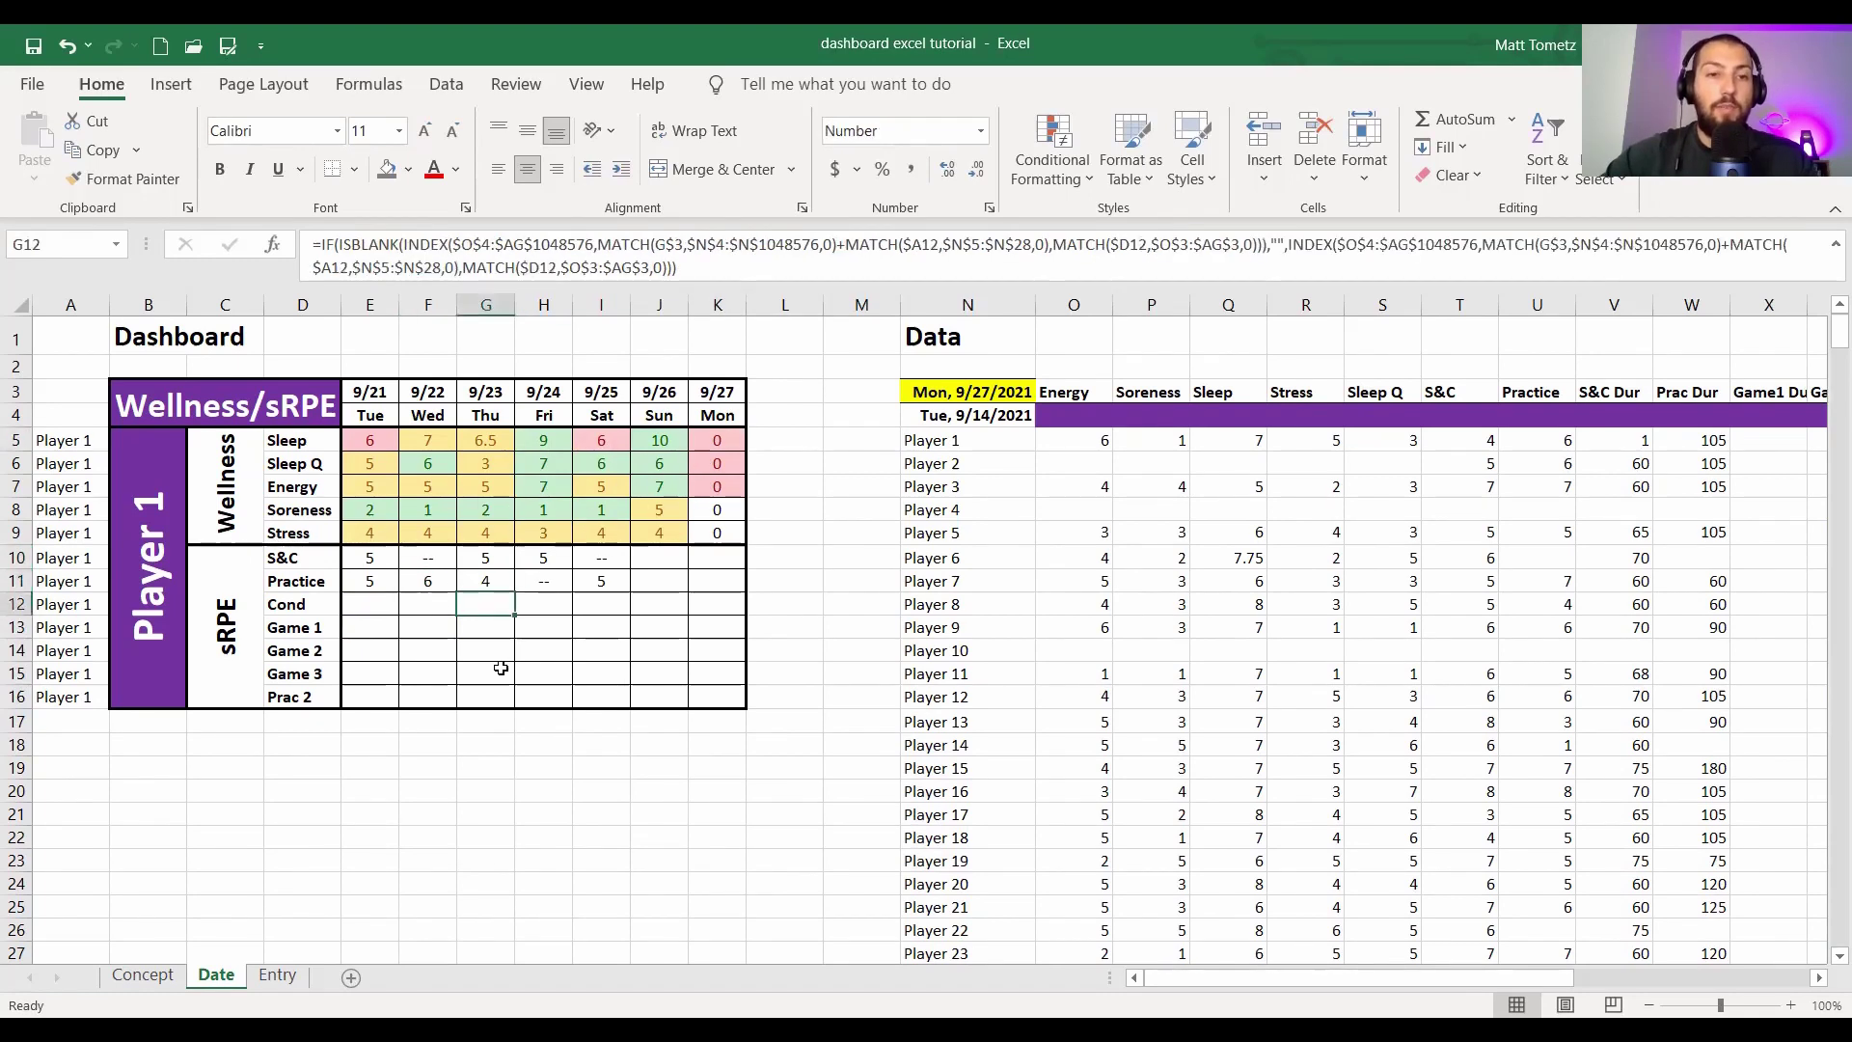
click(501, 668)
click(600, 608)
drag(705, 442, 362, 533)
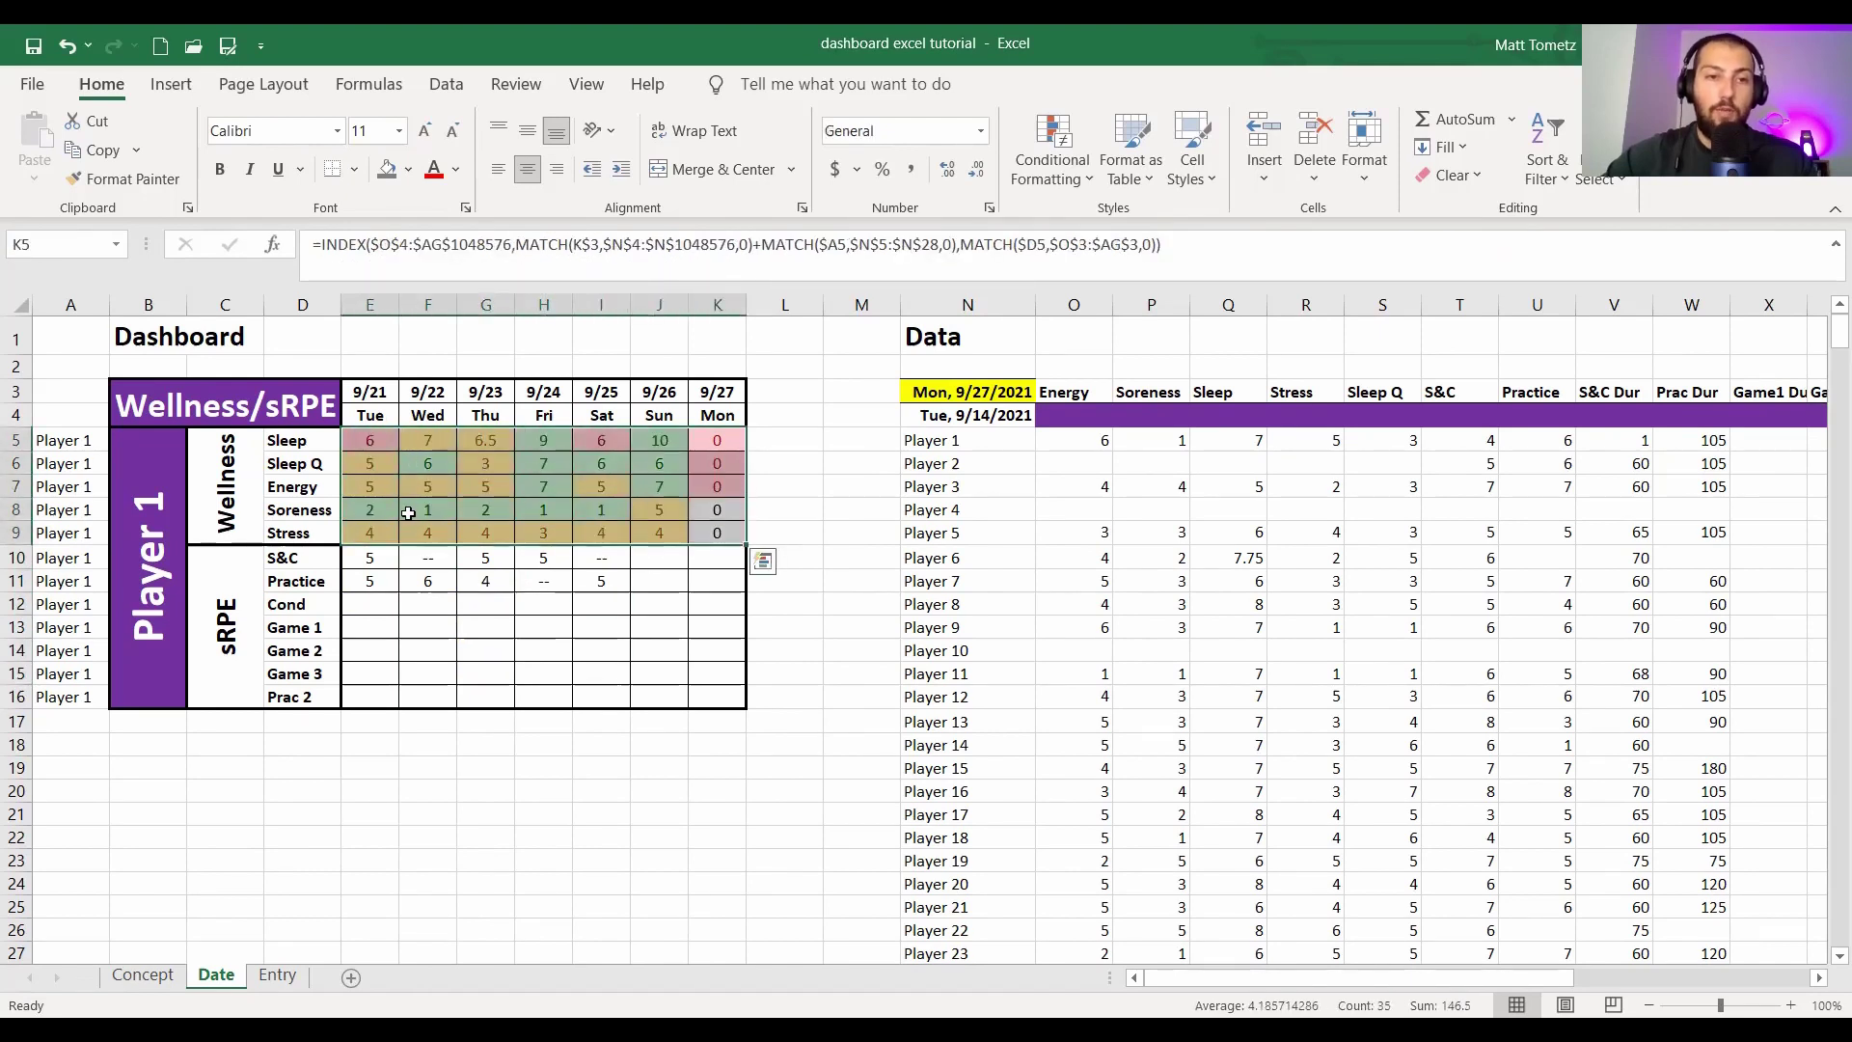
click(389, 585)
drag(647, 557, 649, 579)
click(649, 583)
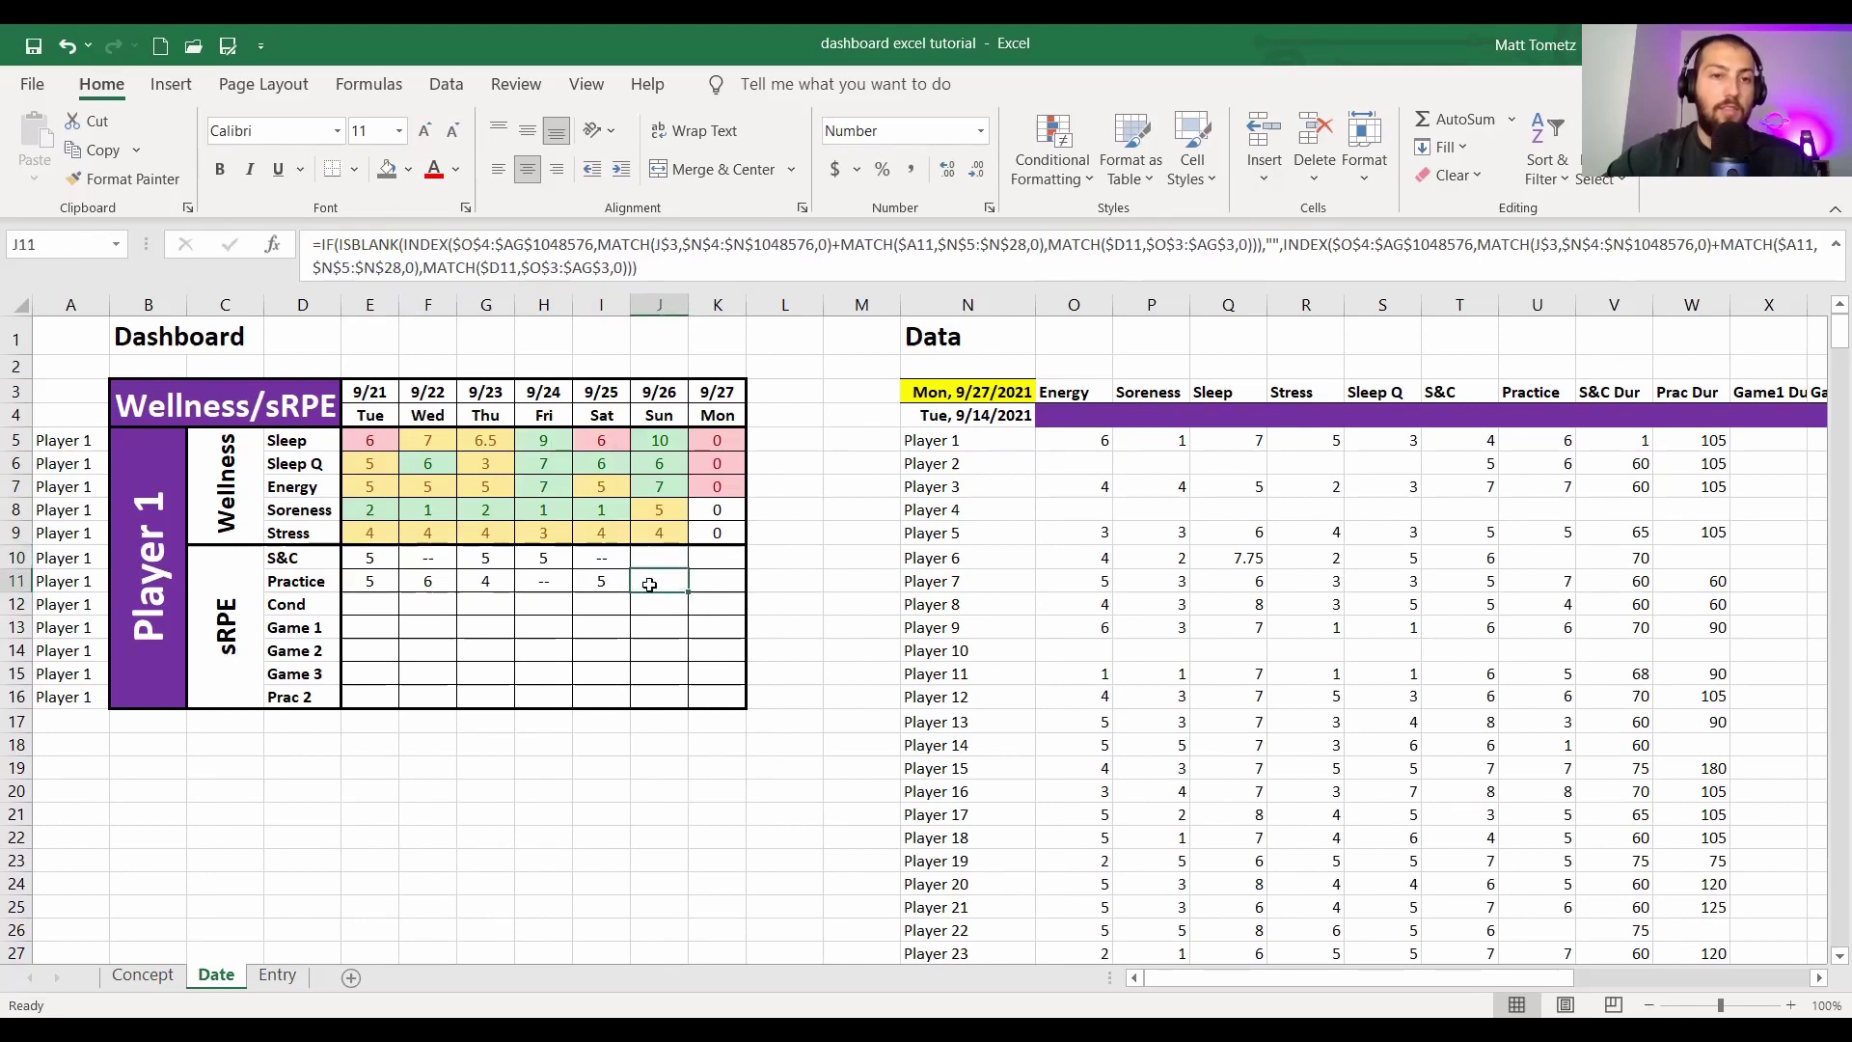
- Switch the player selector in B5 to Player 2
click(145, 475)
click(197, 439)
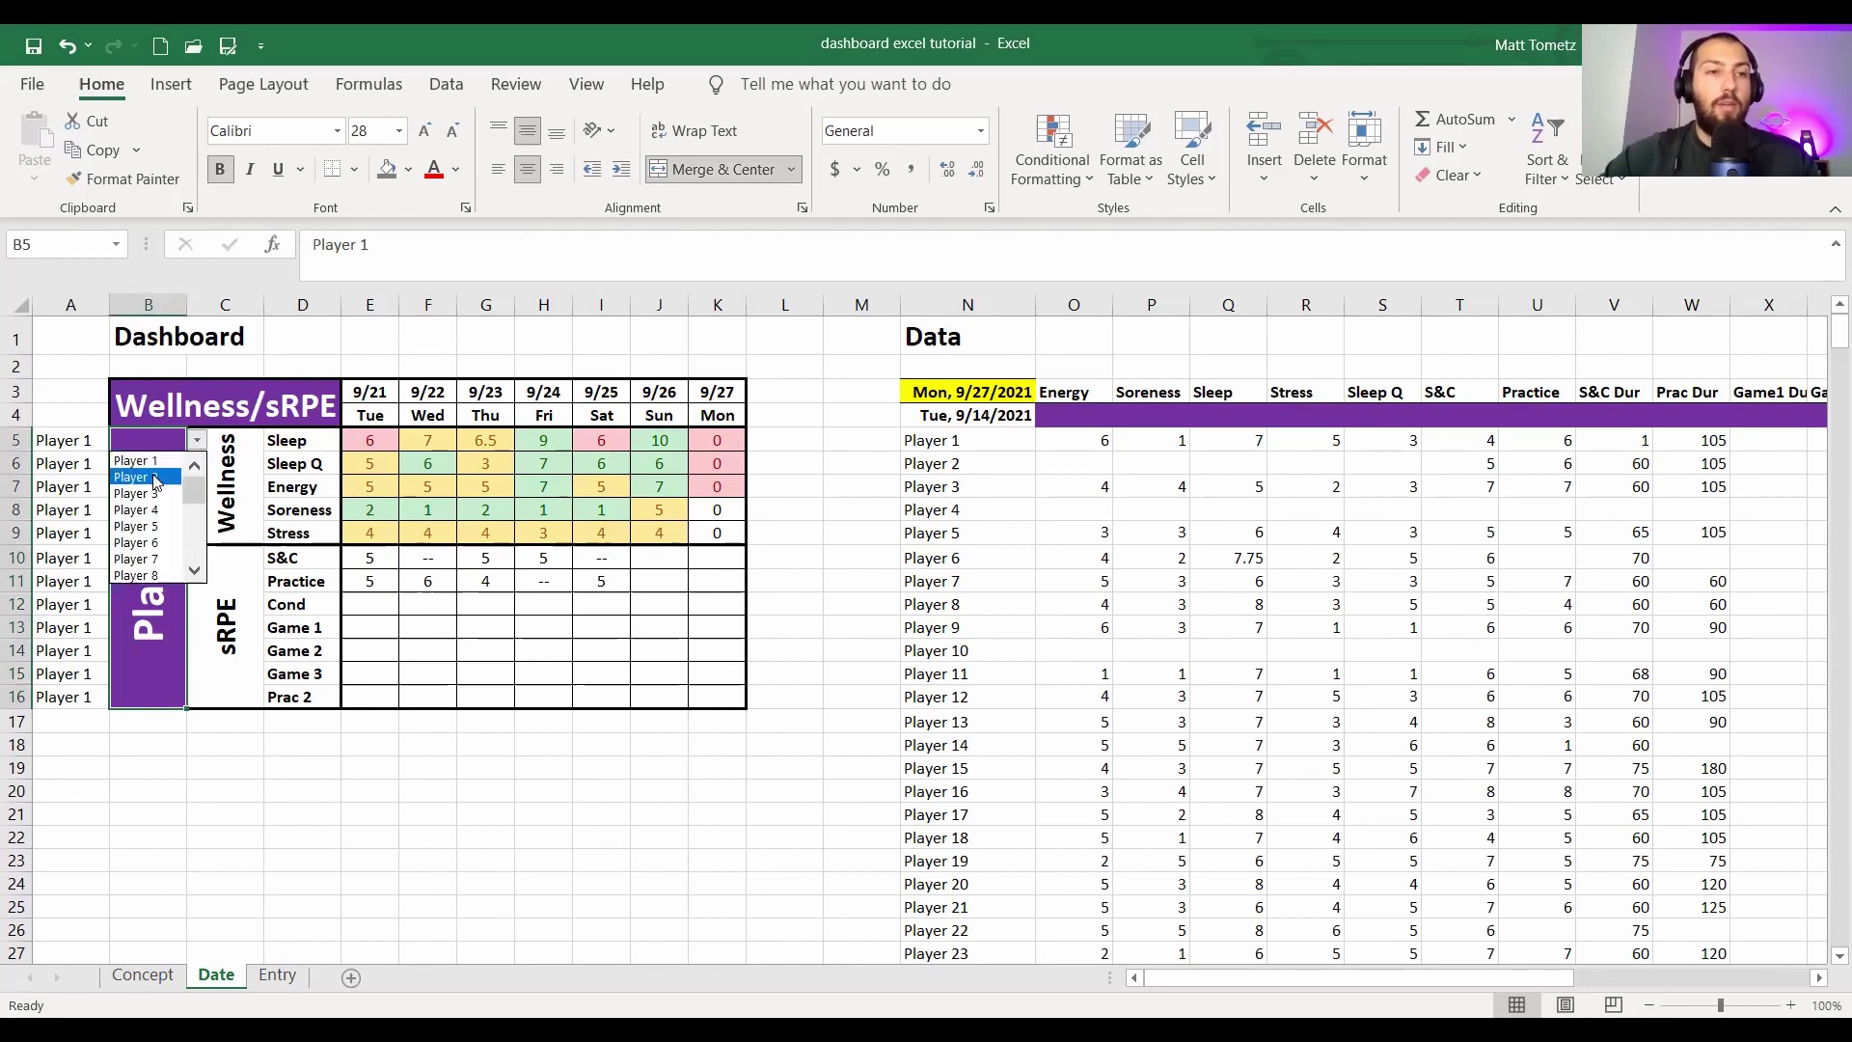
click(152, 472)
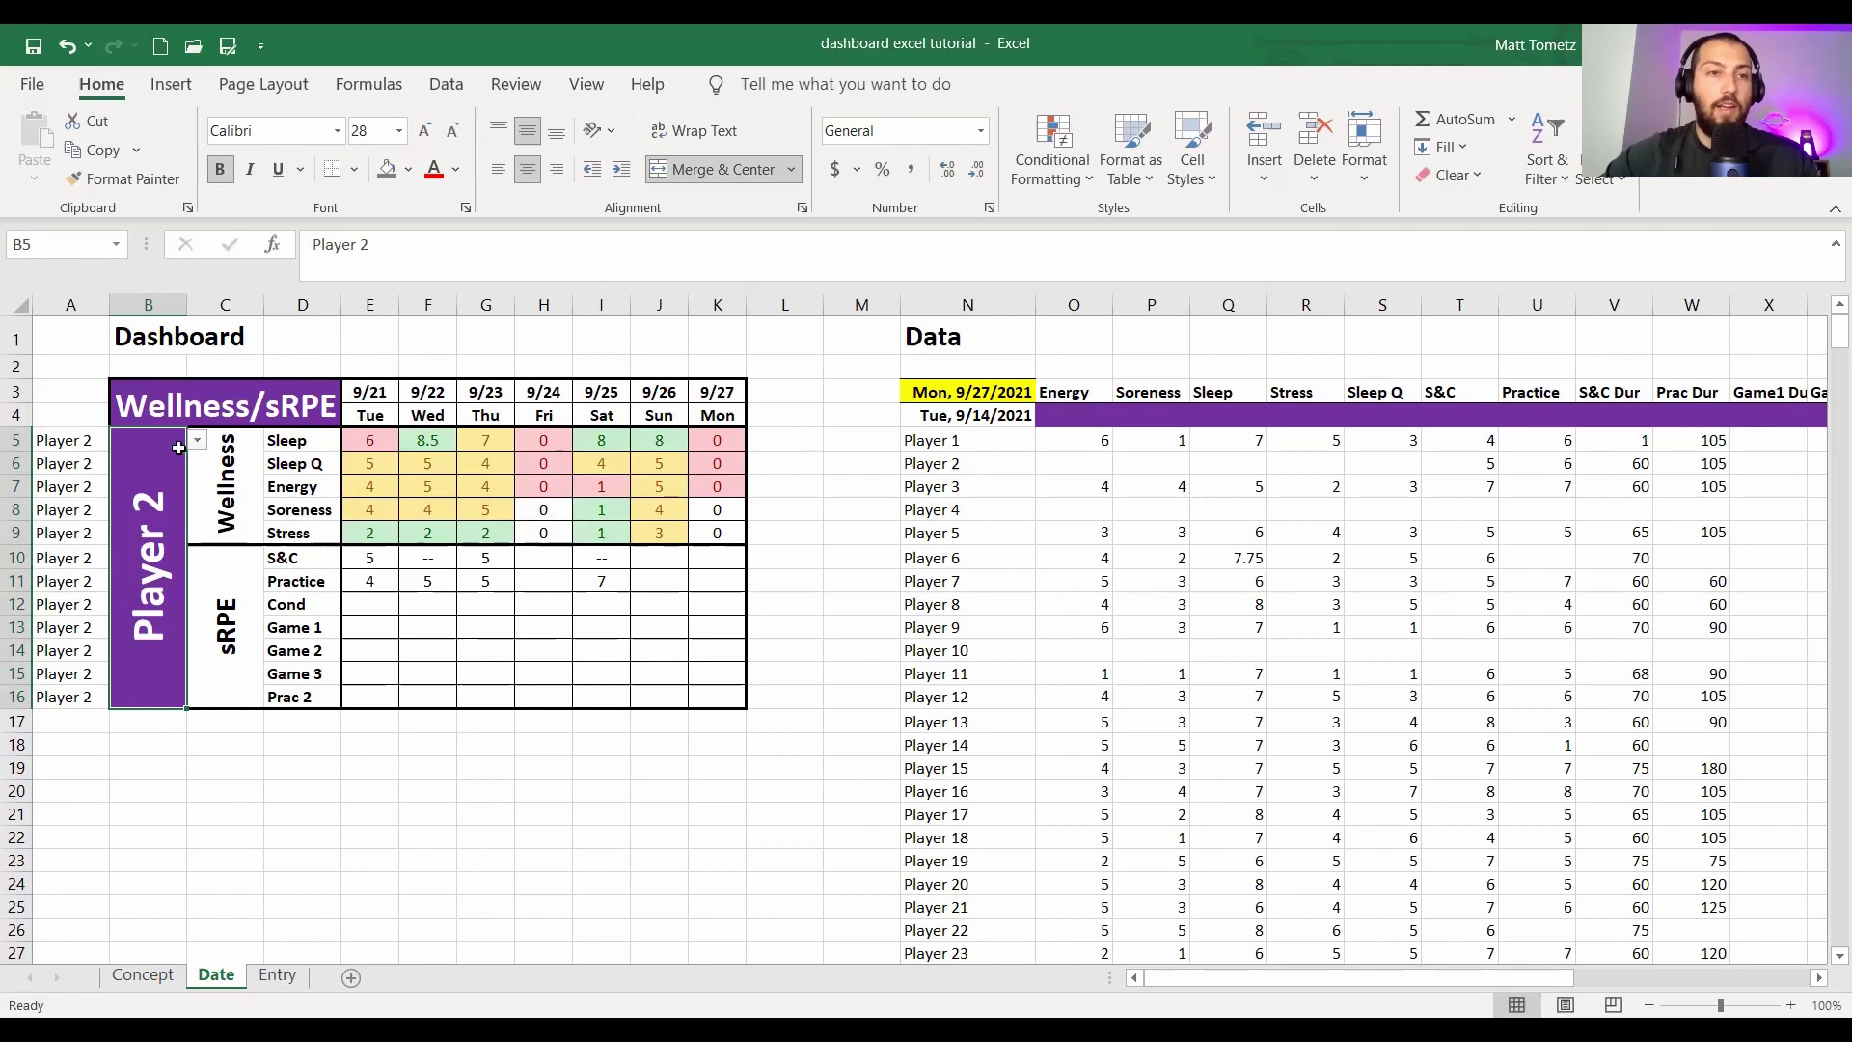
click(197, 440)
key(Escape)
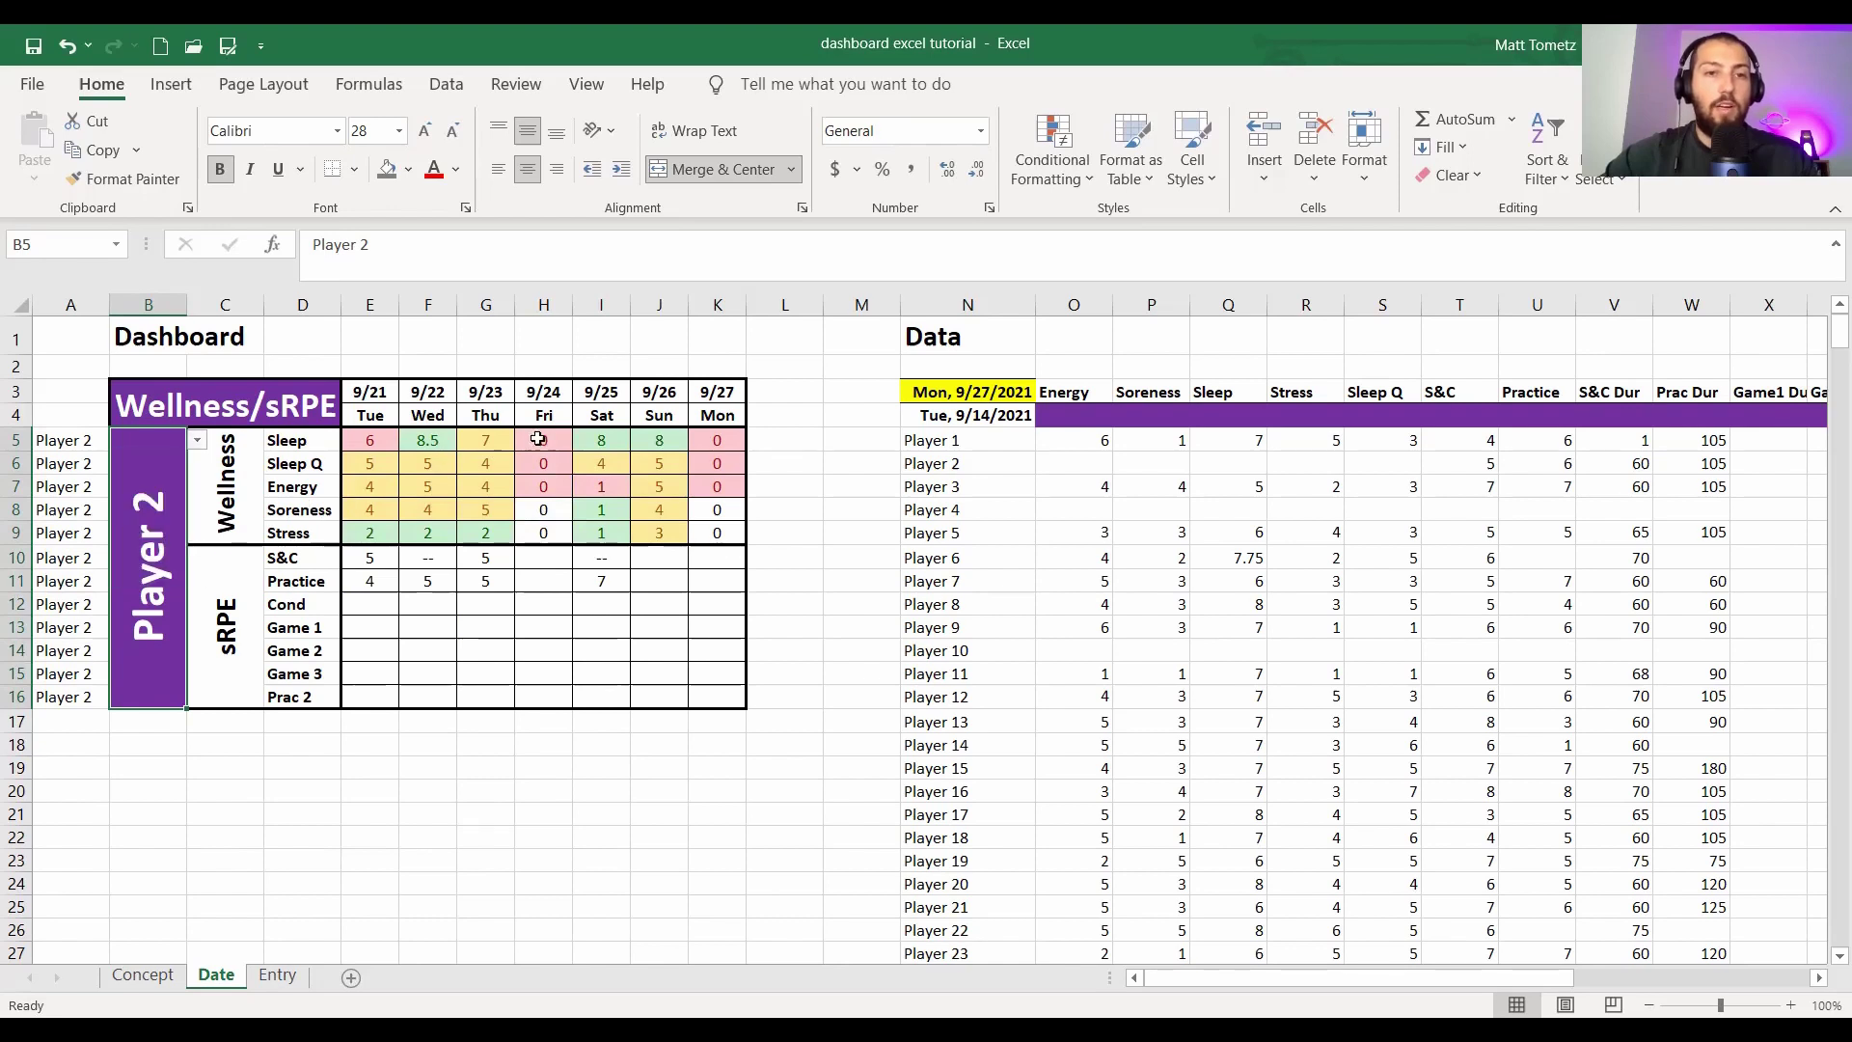
- Change the player selector in B5 to Player 9 and then to Player 16
click(197, 440)
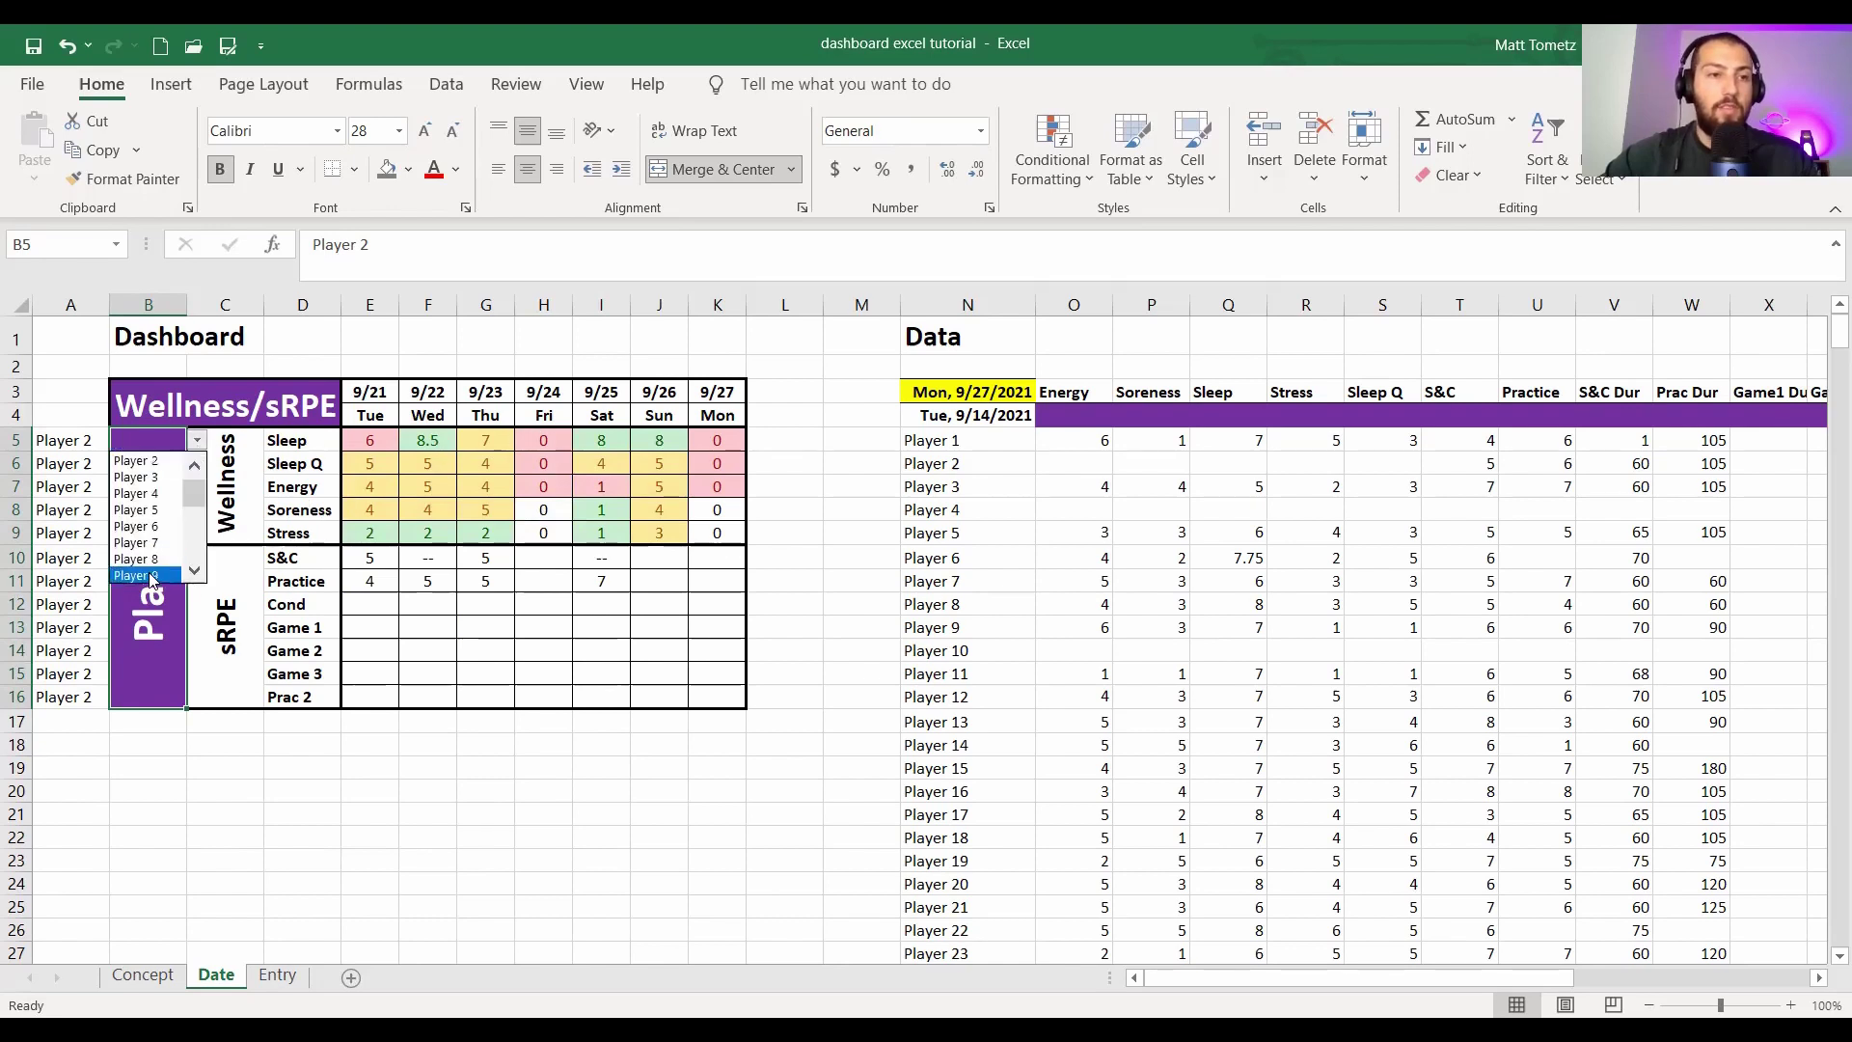
click(152, 577)
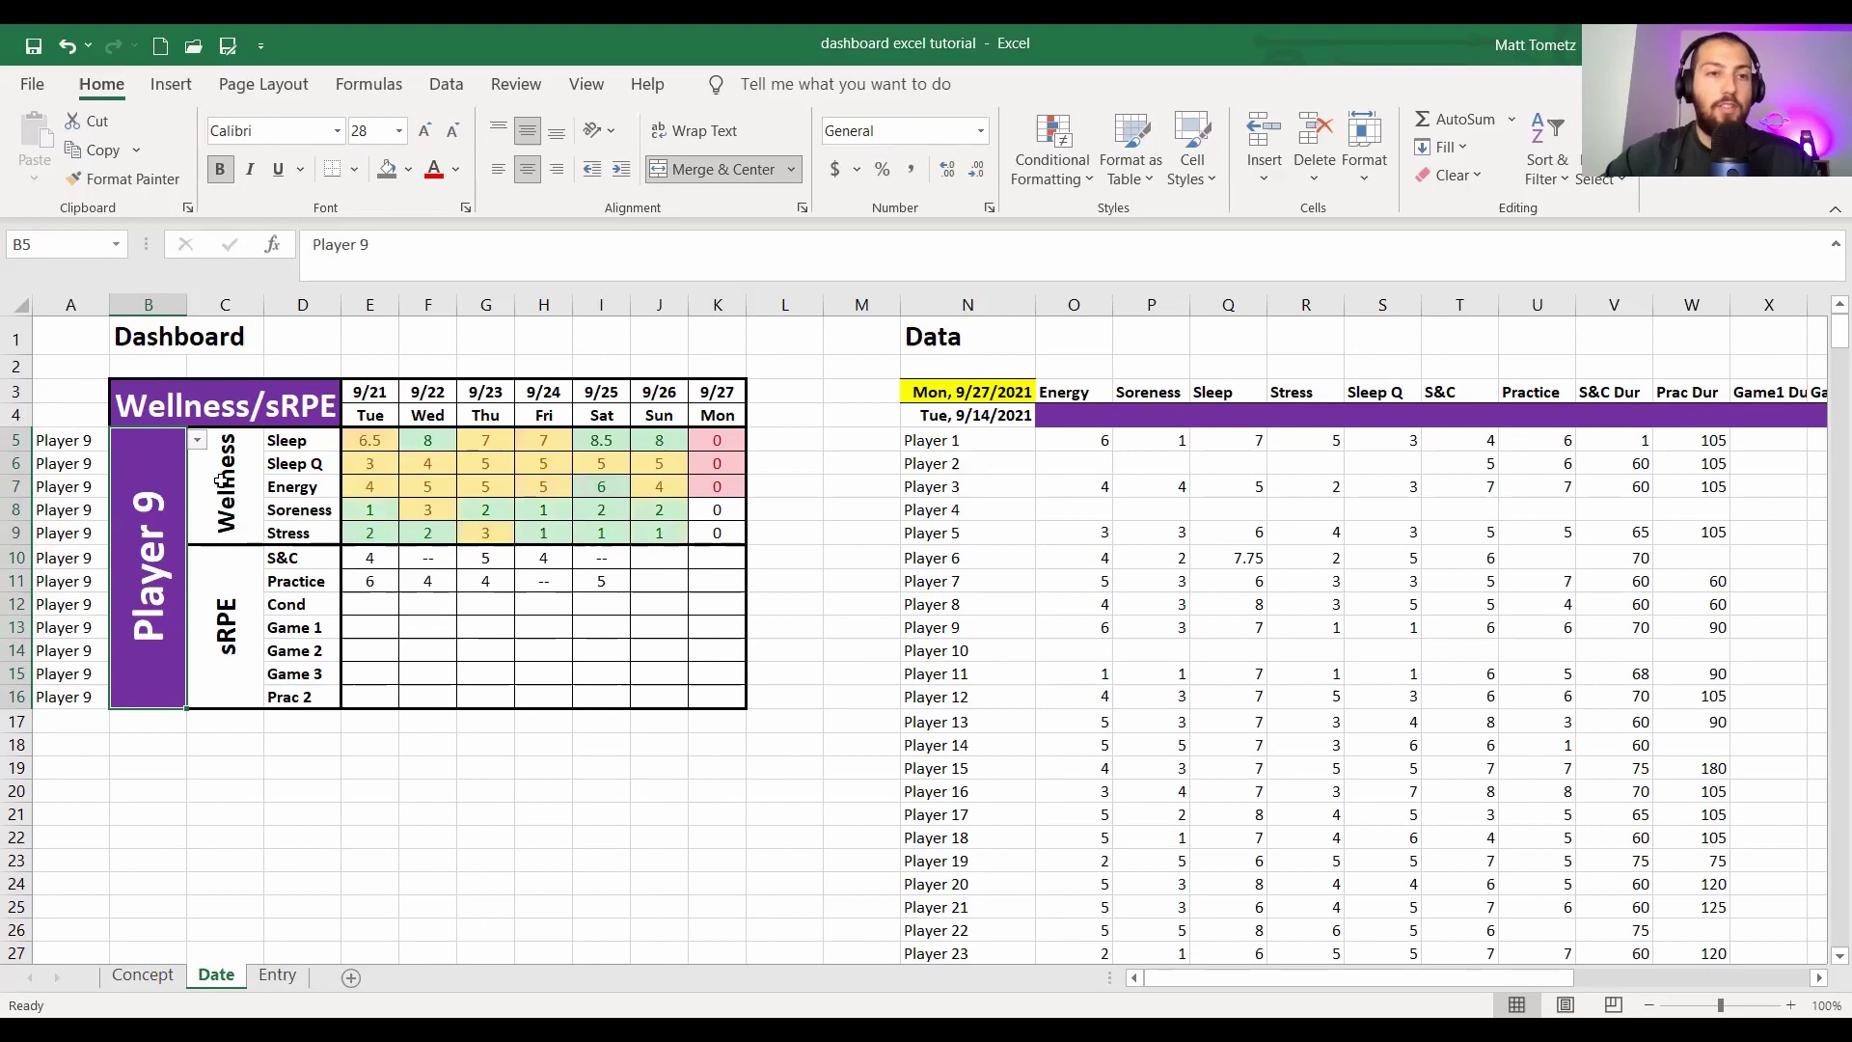
click(197, 440)
click(144, 575)
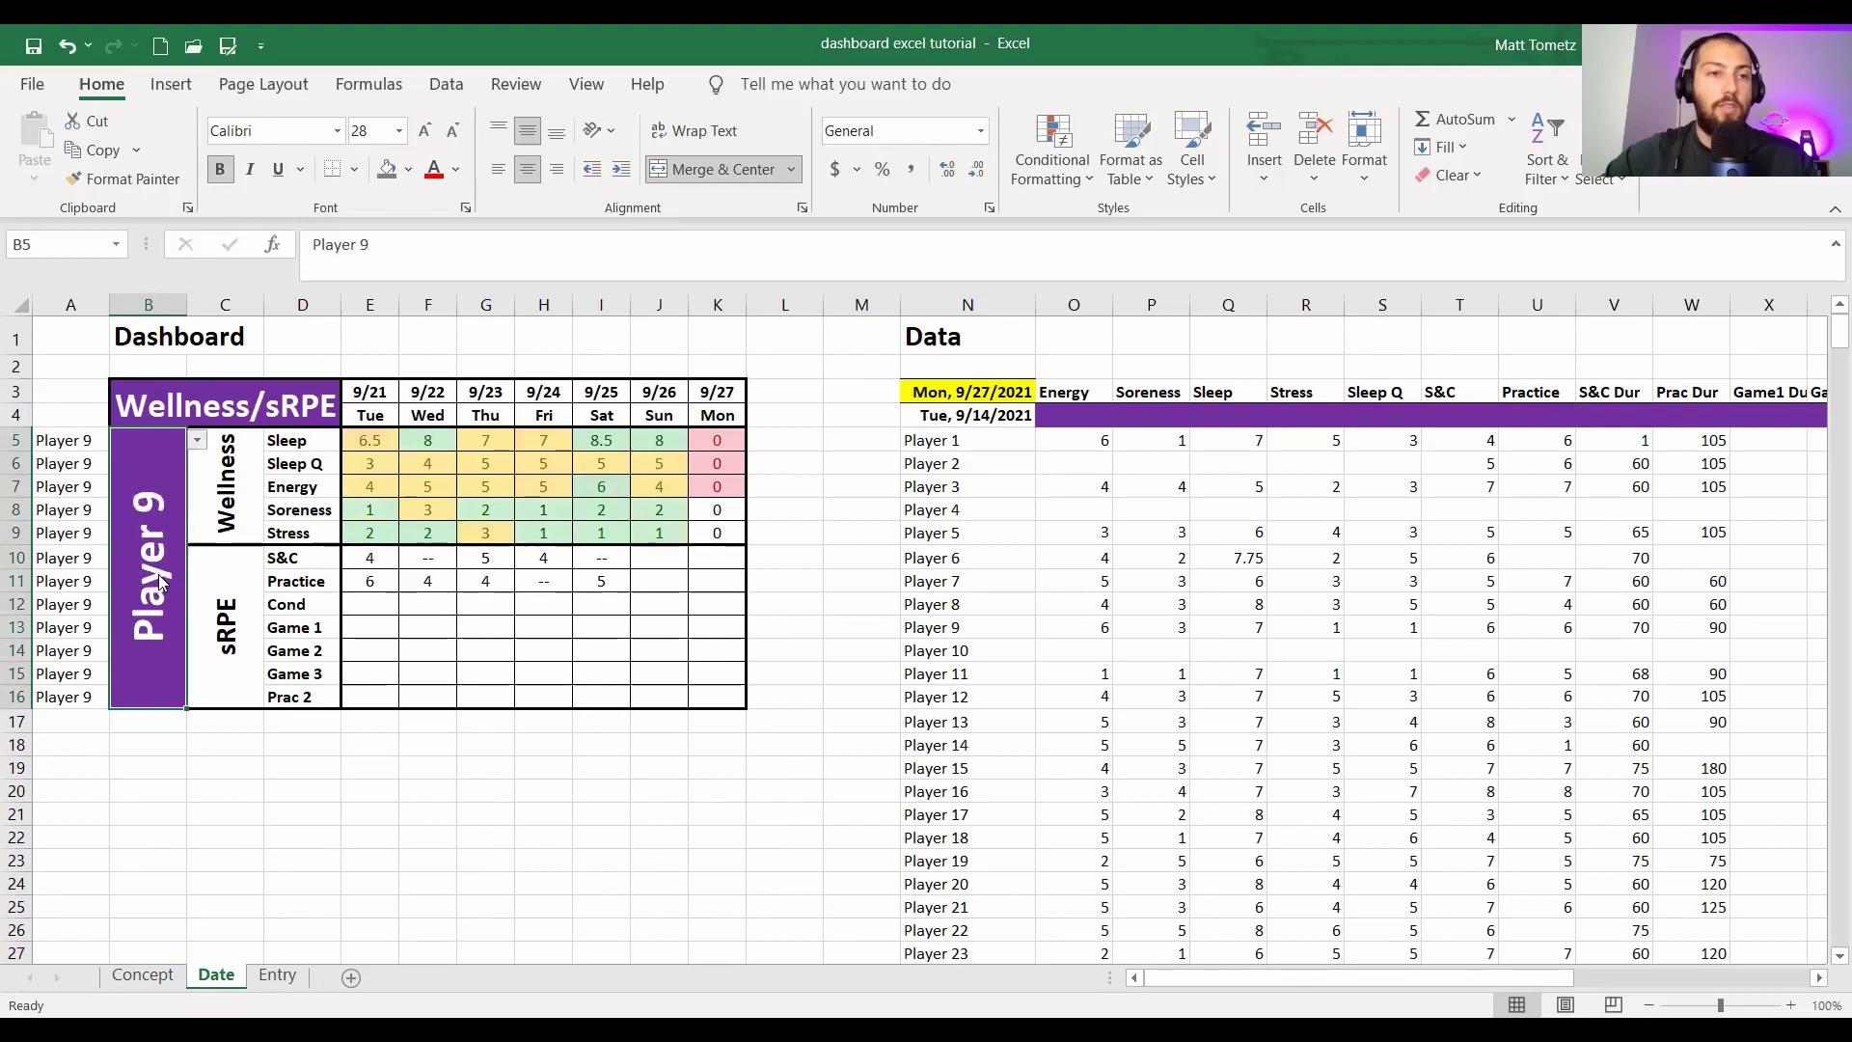
- Set the player selector in B5 back to Player 1
click(197, 440)
scroll(190, 464, up, 1)
scroll(190, 465, up, 4)
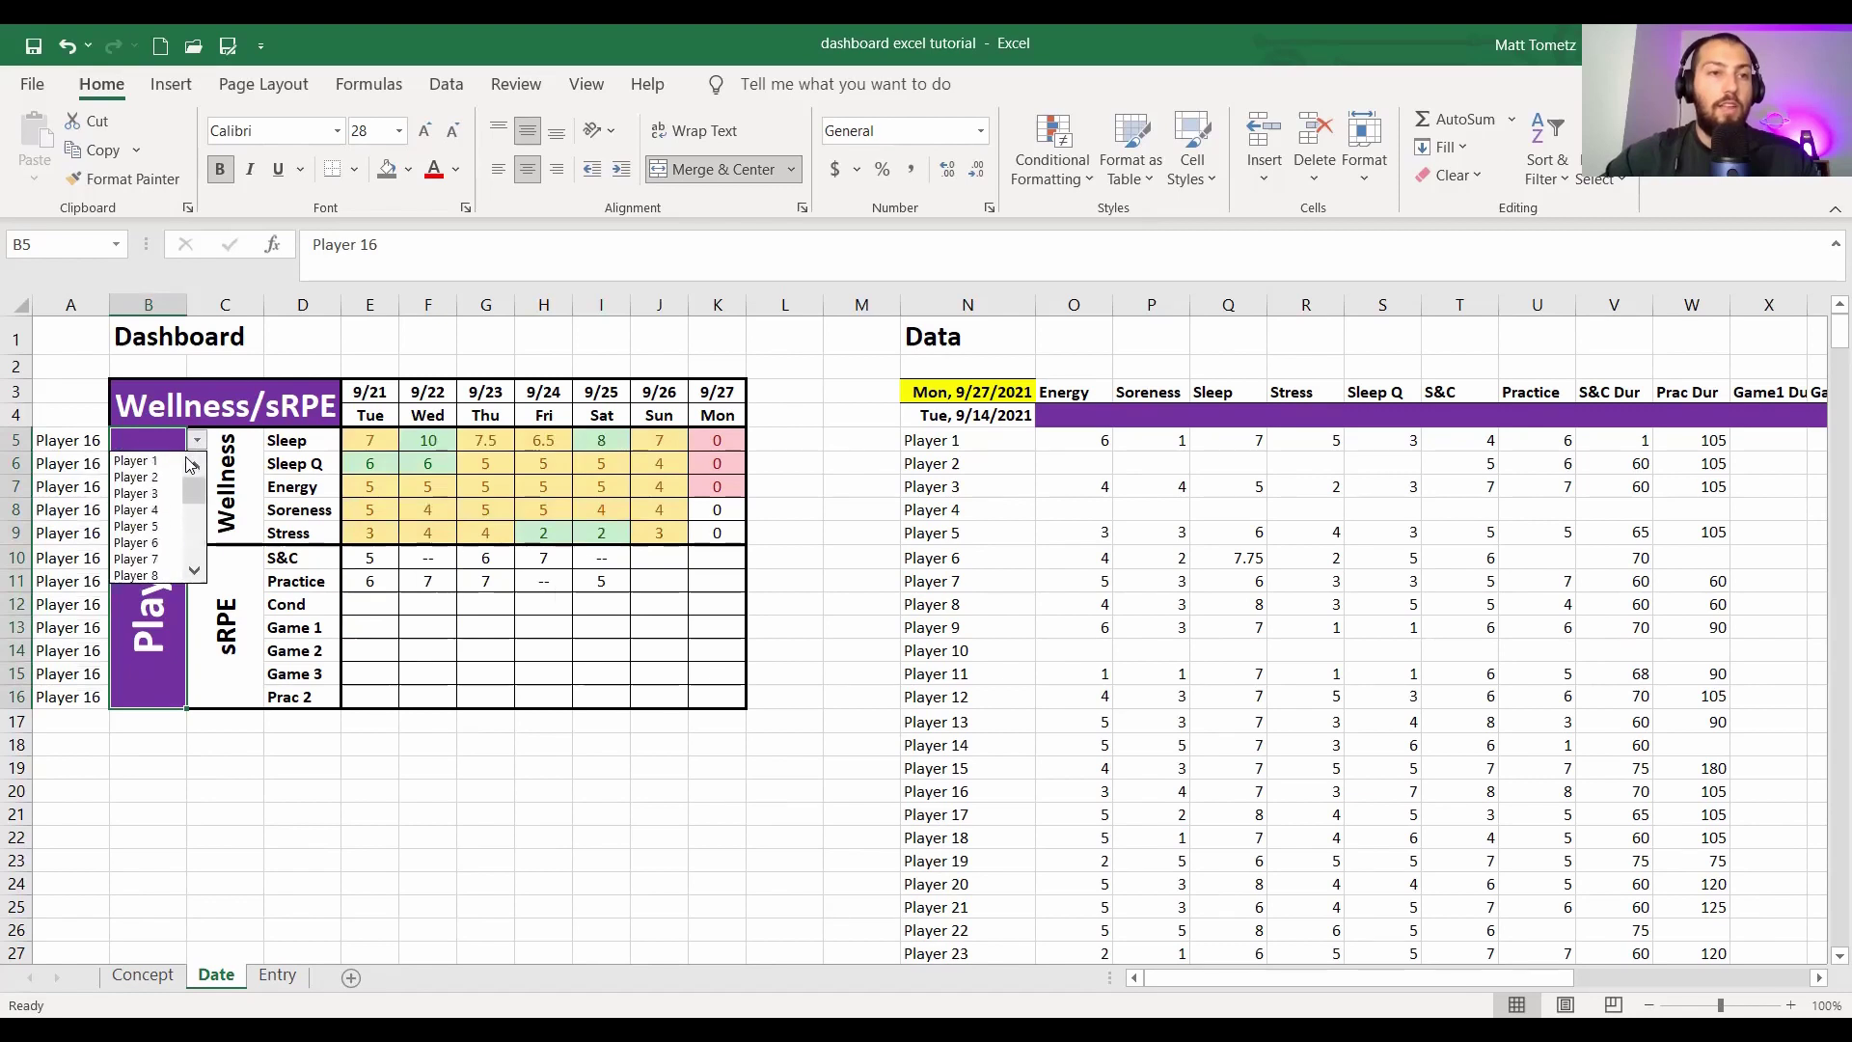
click(140, 461)
click(718, 394)
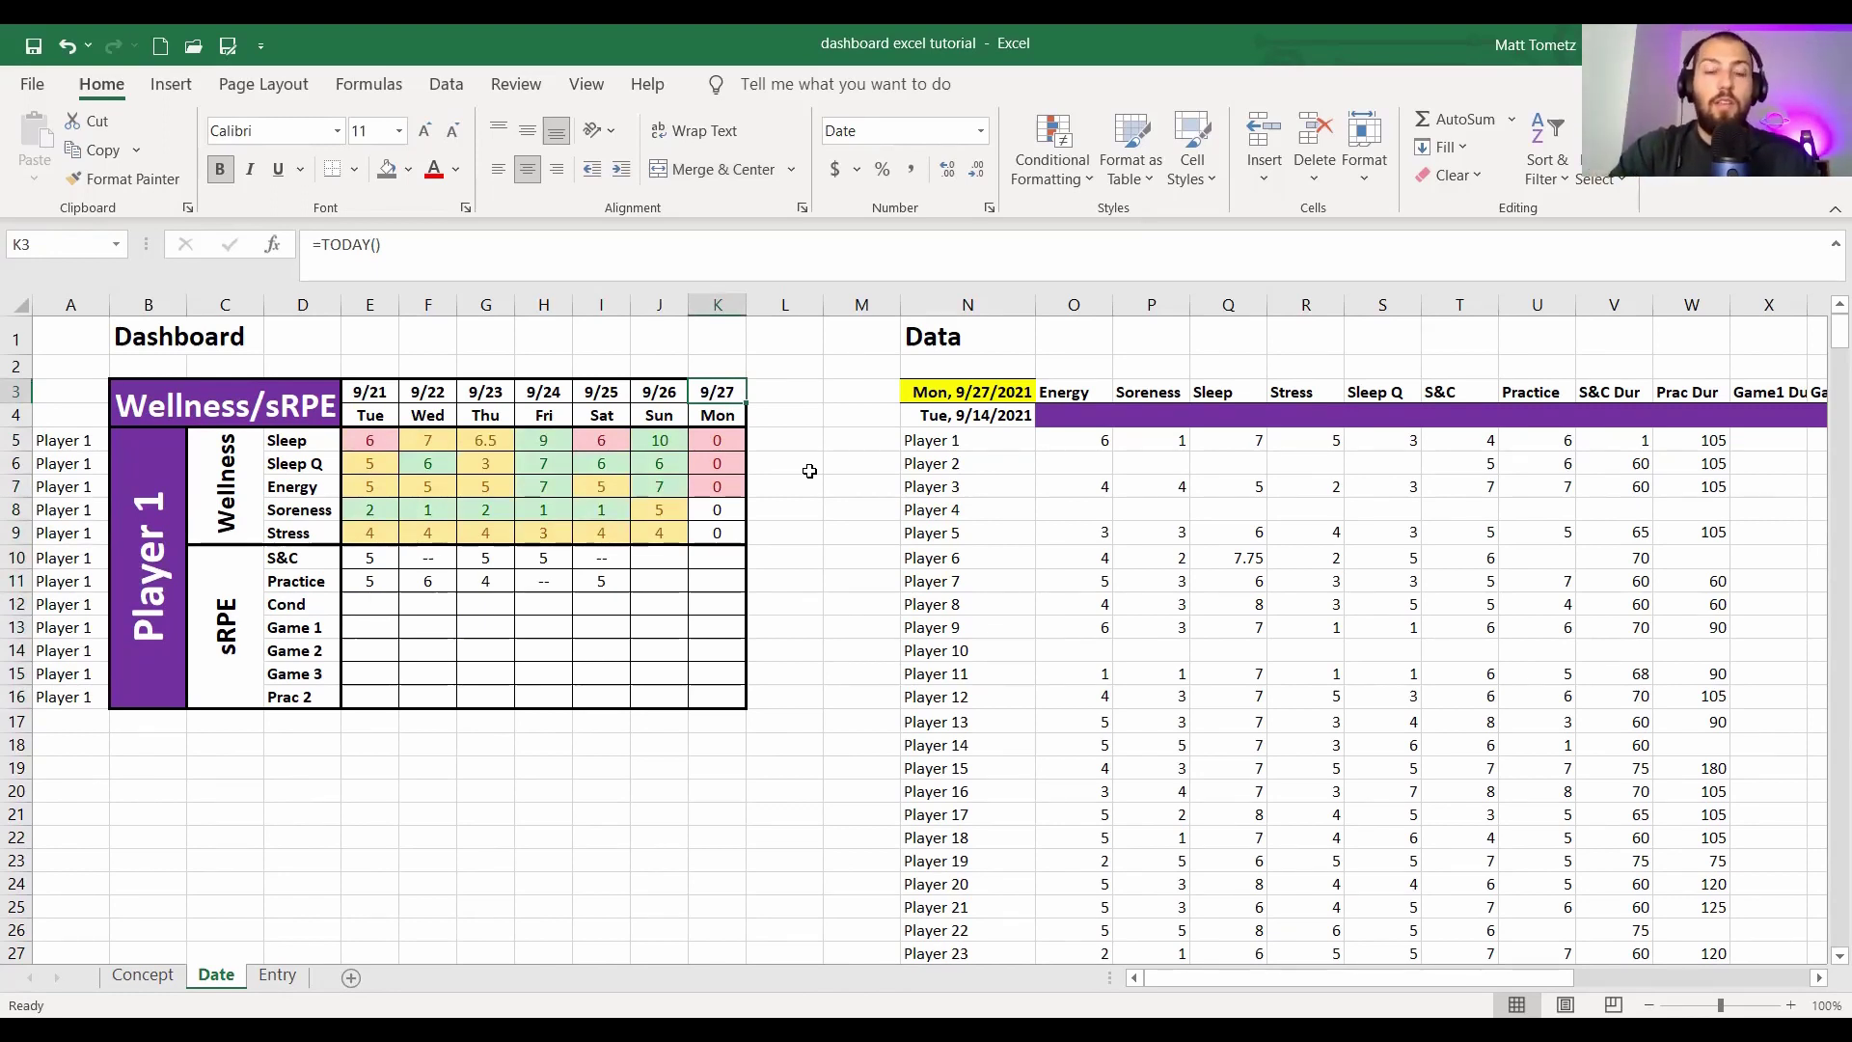
- Override the dashboard's last date in K3 with 9/24
text(9/24)
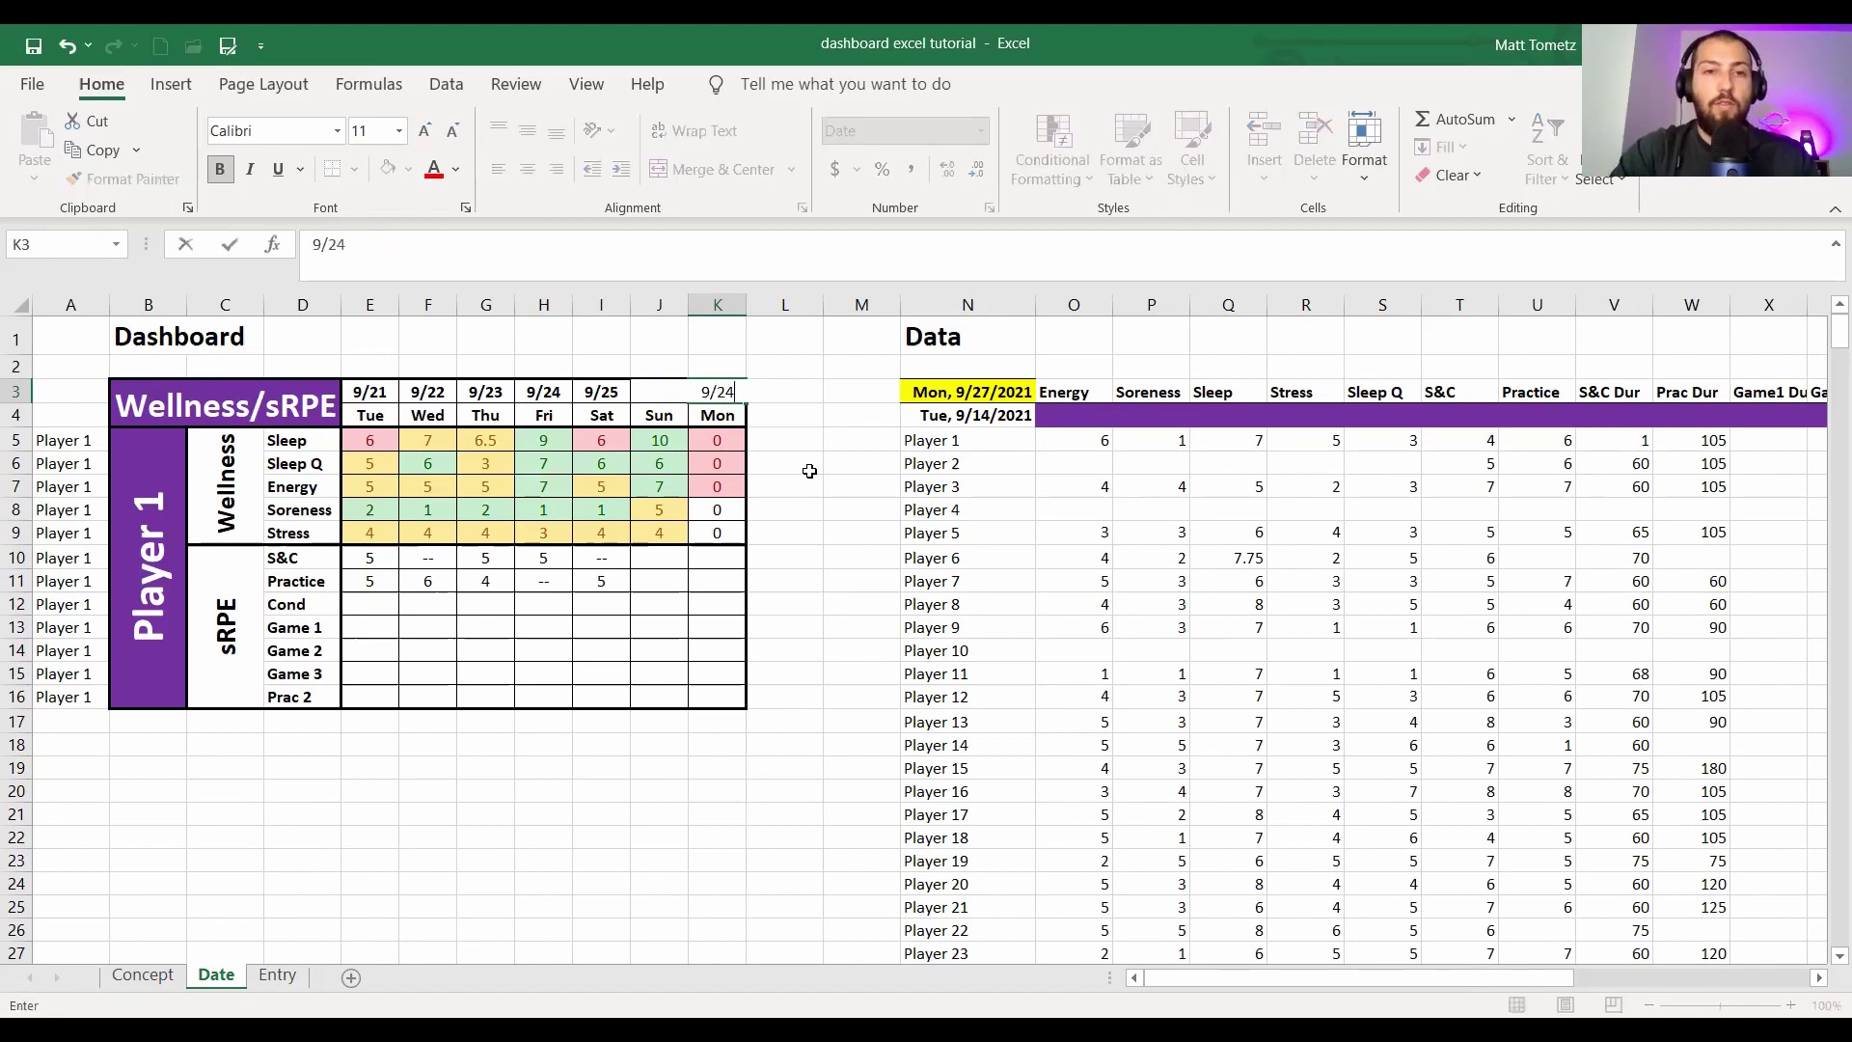
key(Return)
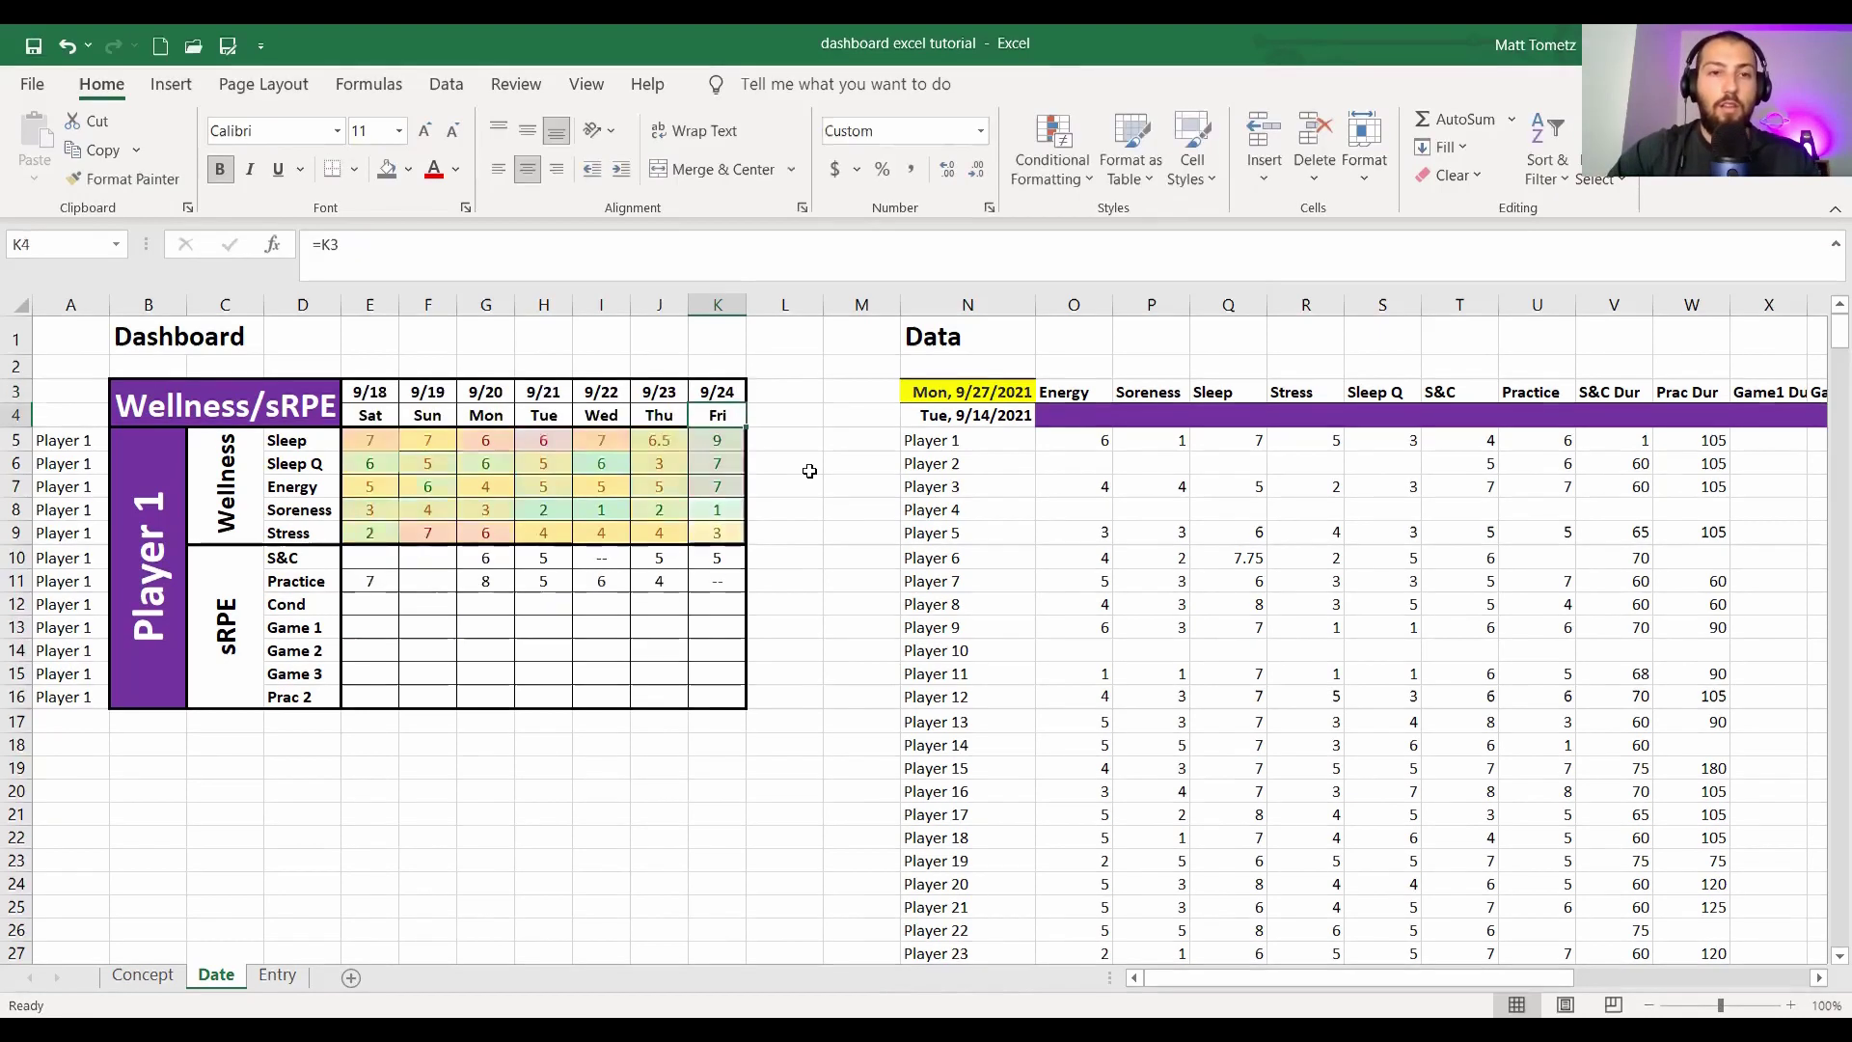
click(717, 392)
double_click(717, 391)
key(Escape)
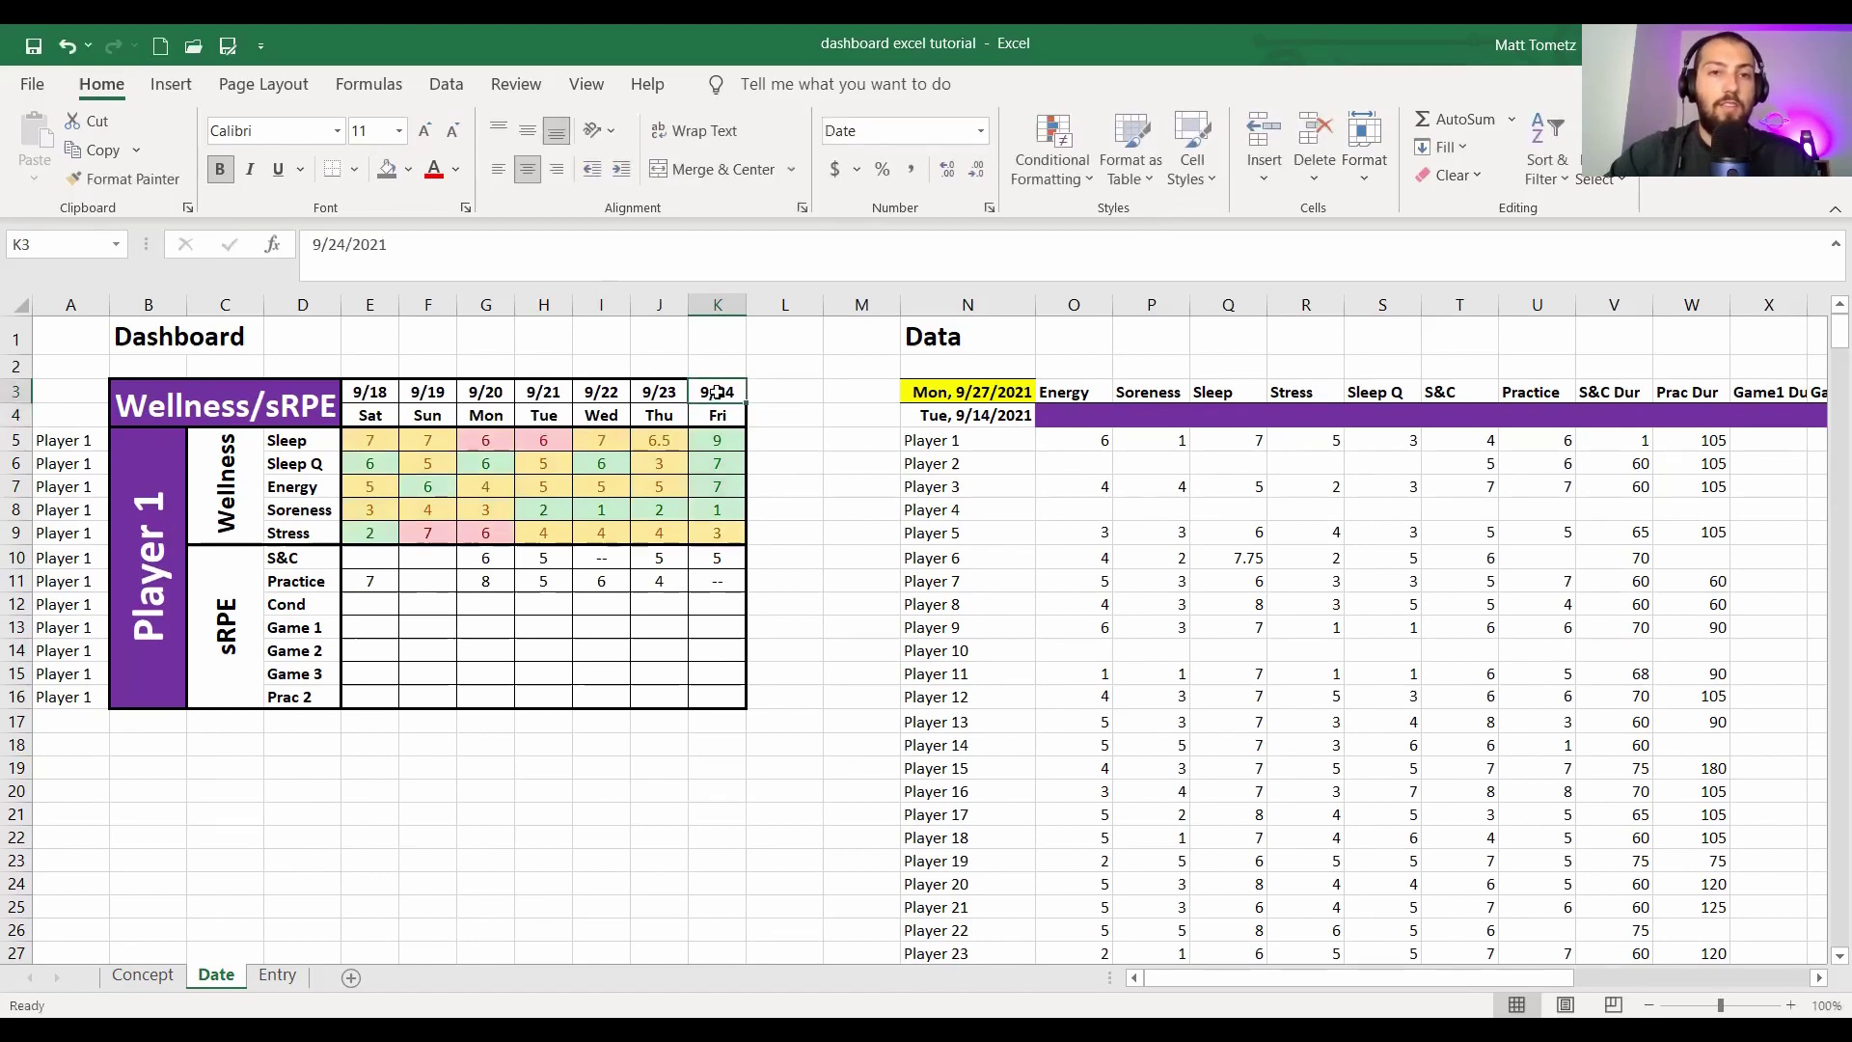
- Inspect the previous-day date formulas in row 3 and the INDEX/MATCH formula in I6
click(660, 392)
text(=)
click(718, 391)
text(-1)
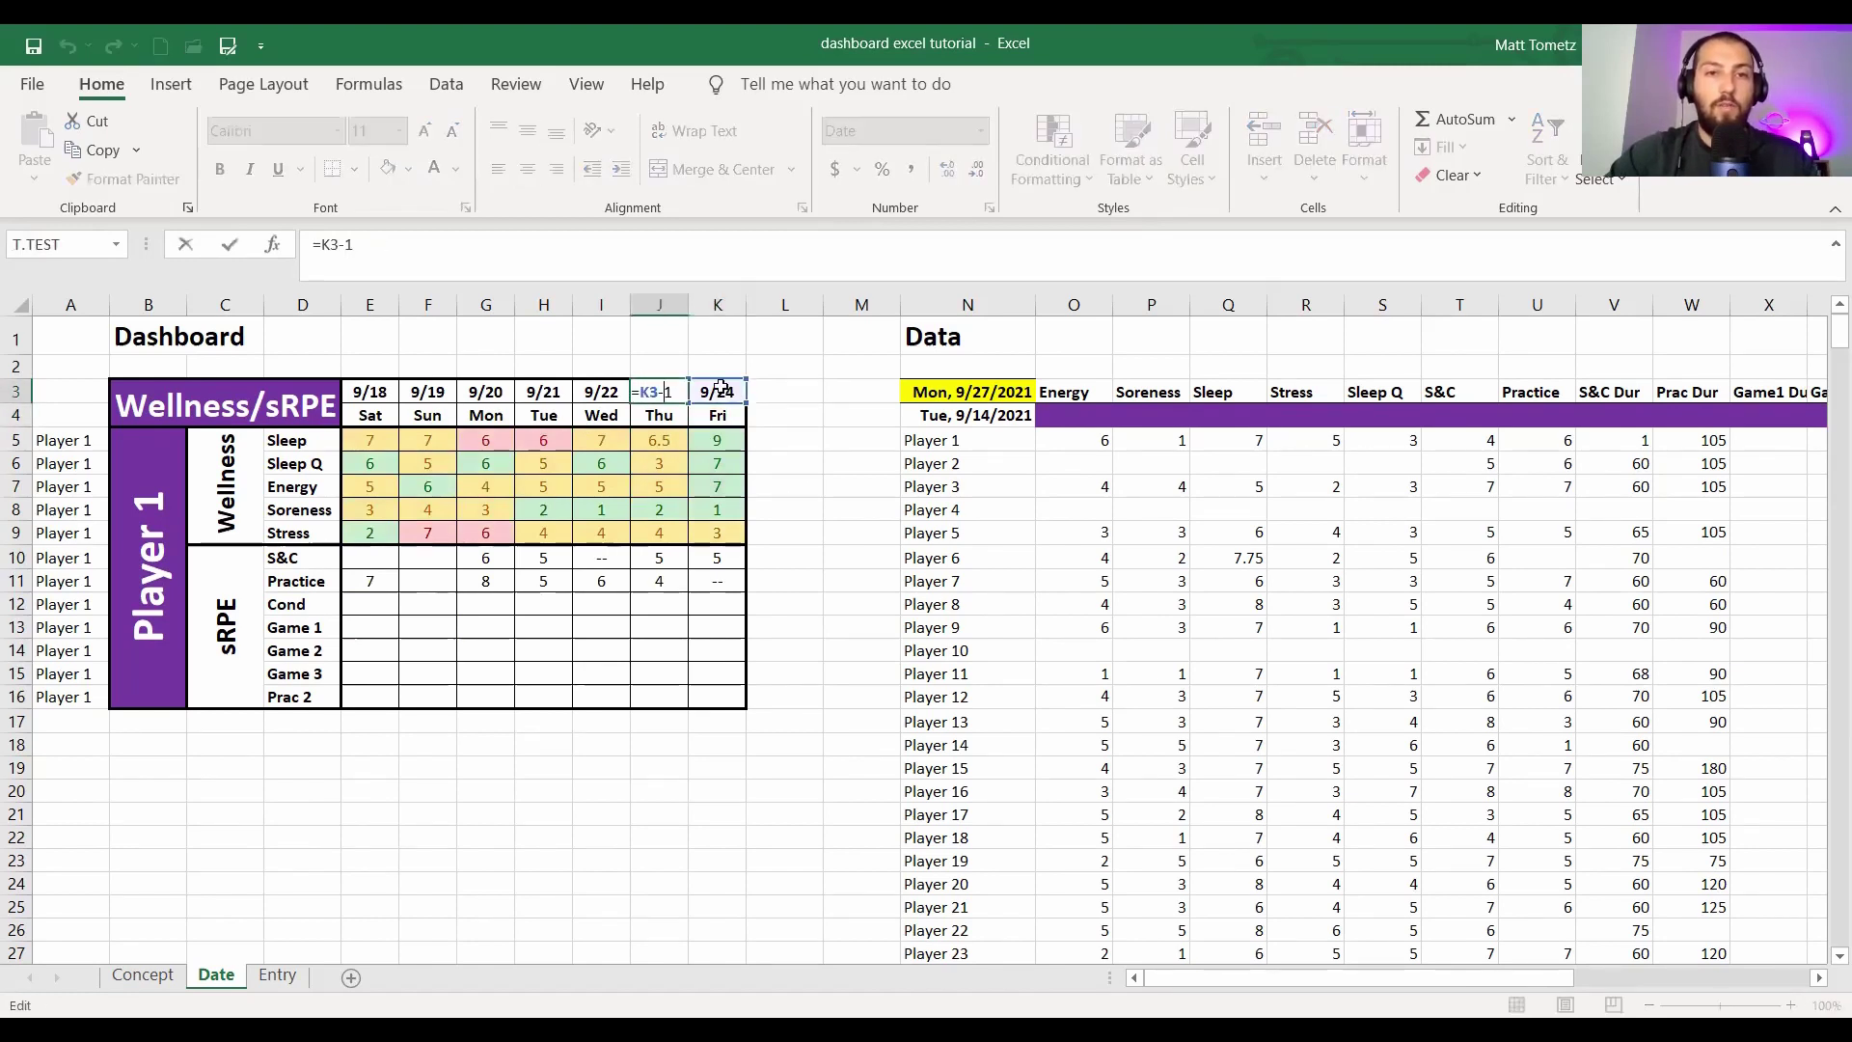
key(ctrl+Return)
key(Left)
key(Left)
key(Left)
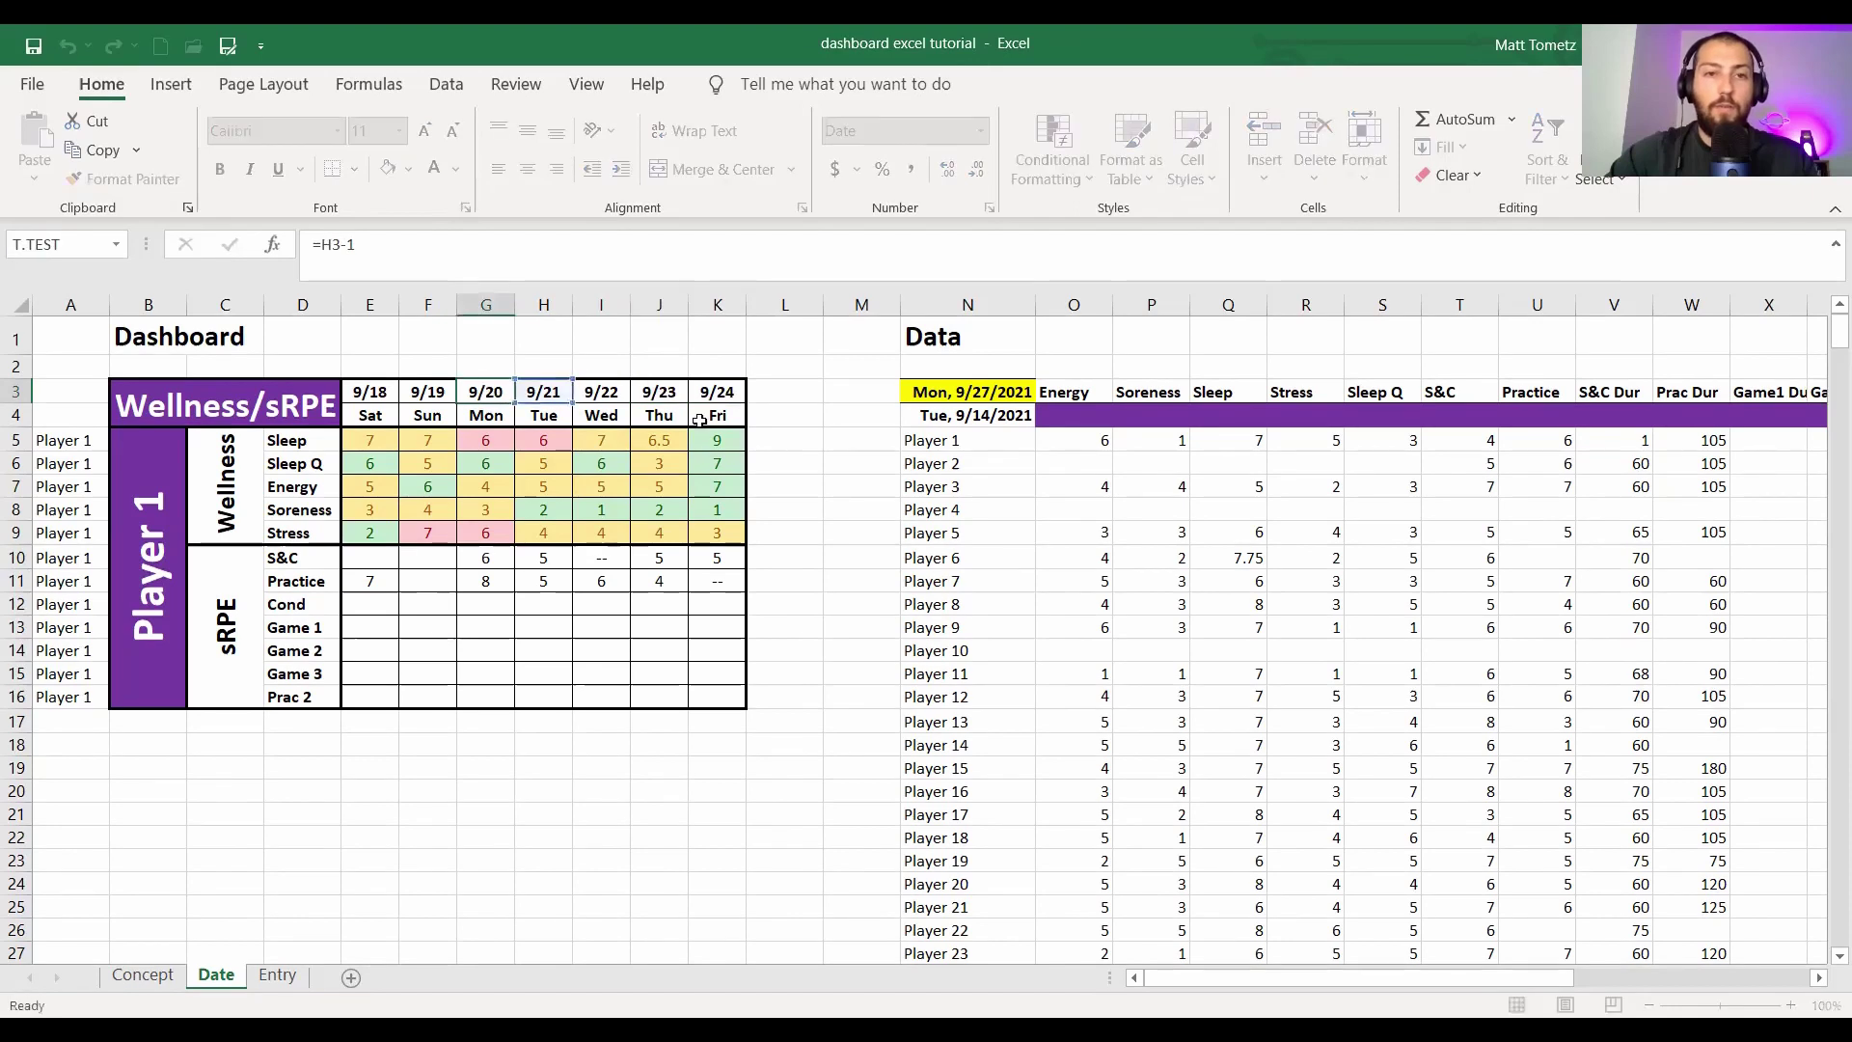
click(608, 465)
double_click(608, 465)
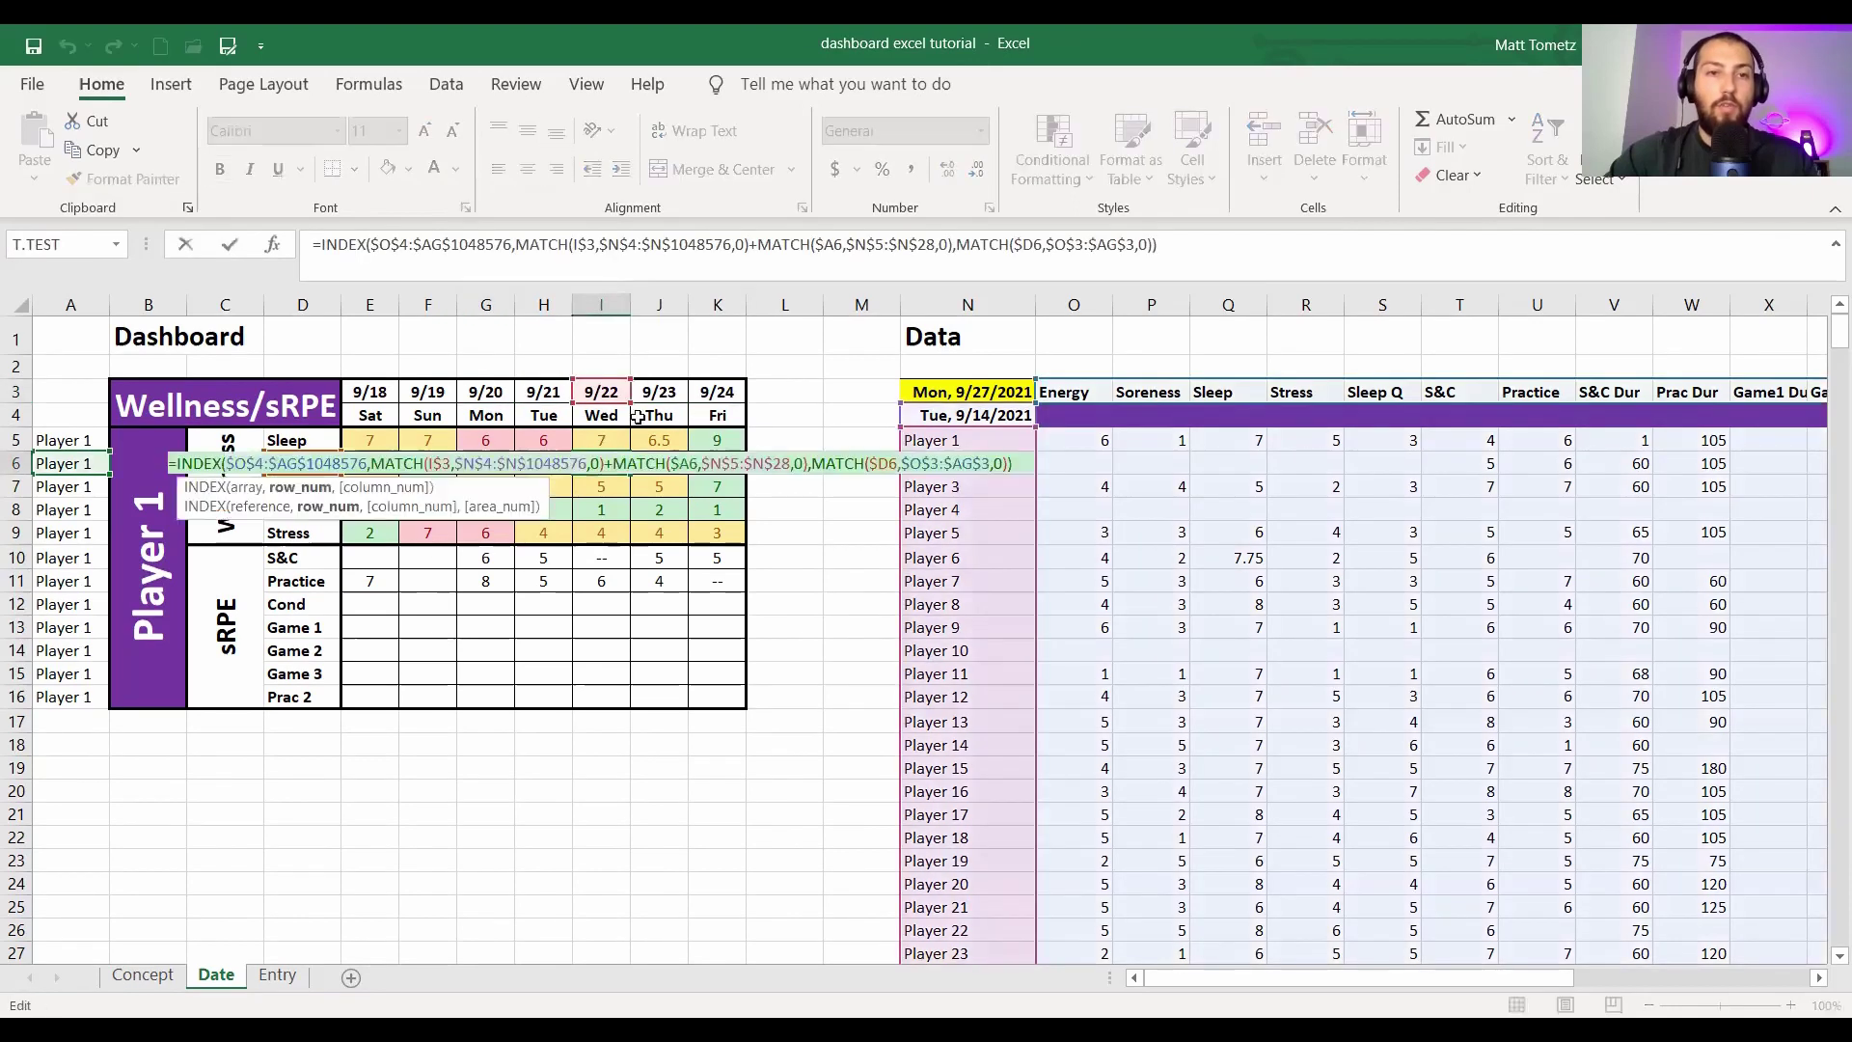
key(Escape)
- Undo the manual date in K3 to restore the =TODAY() formula
click(718, 392)
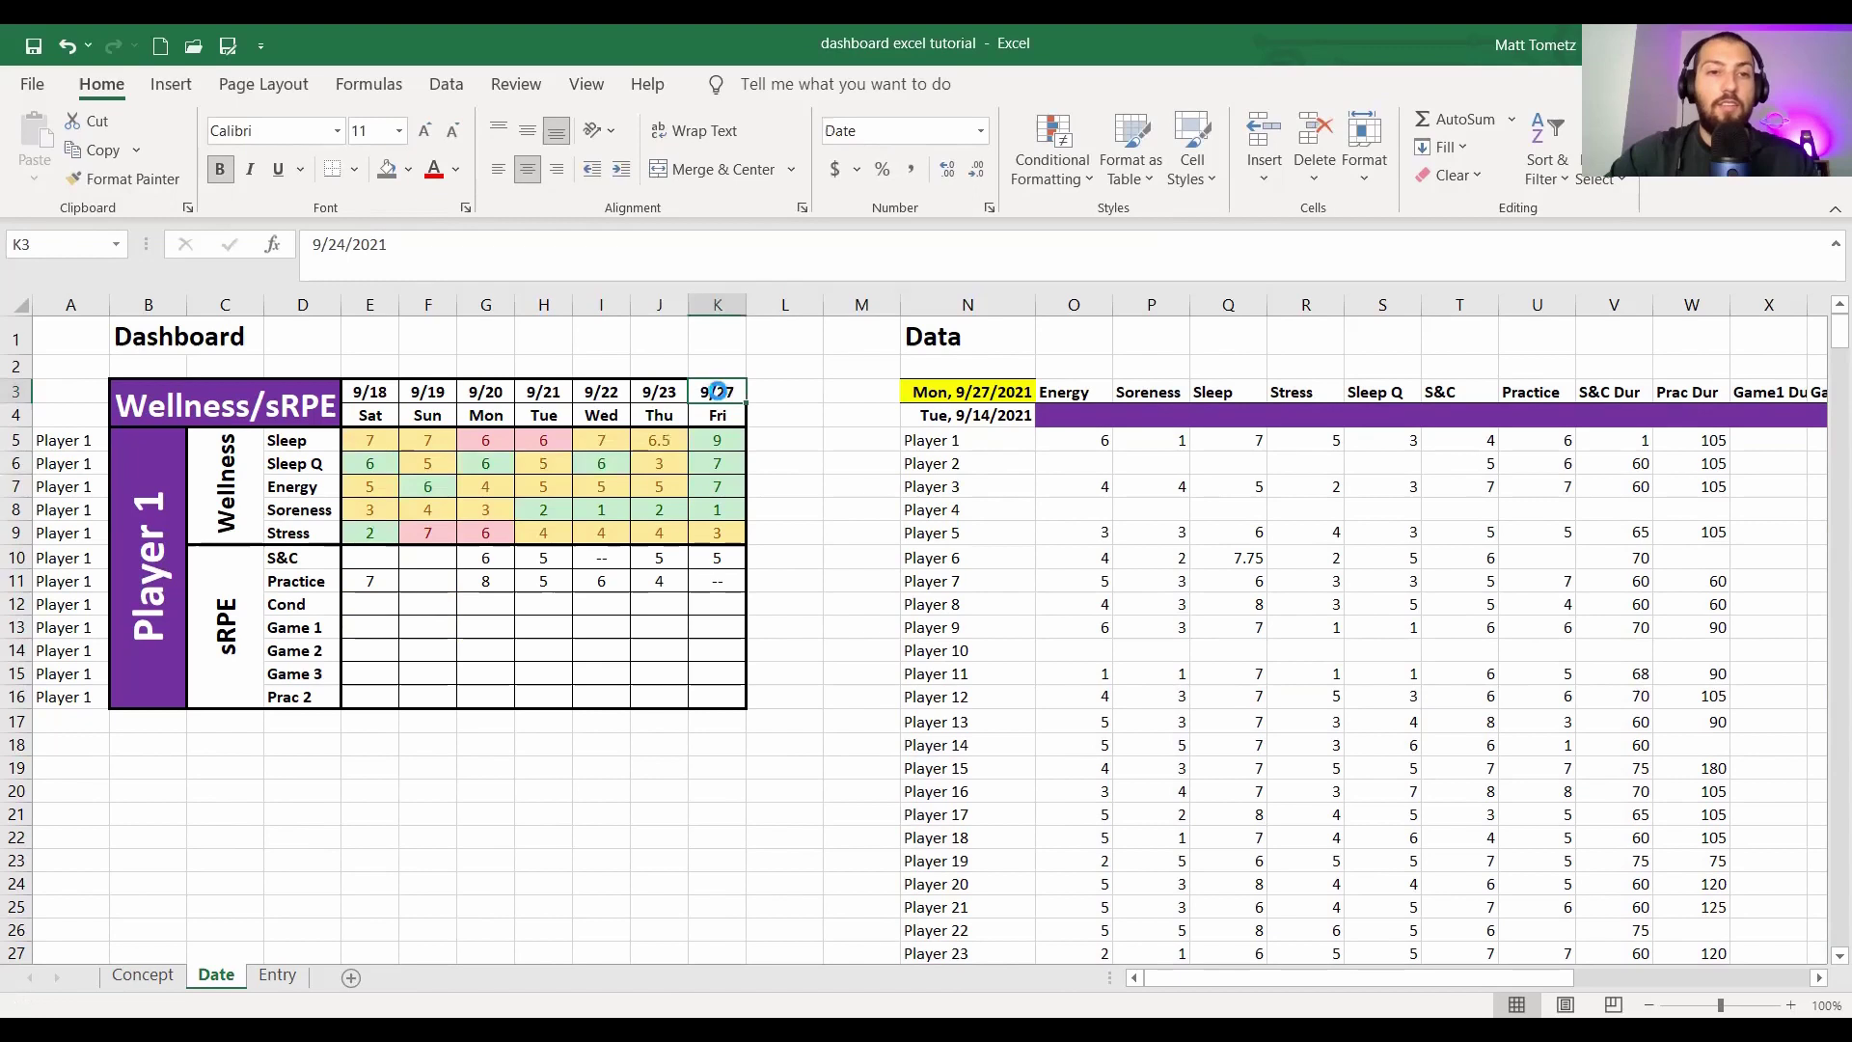
key(ctrl+z)
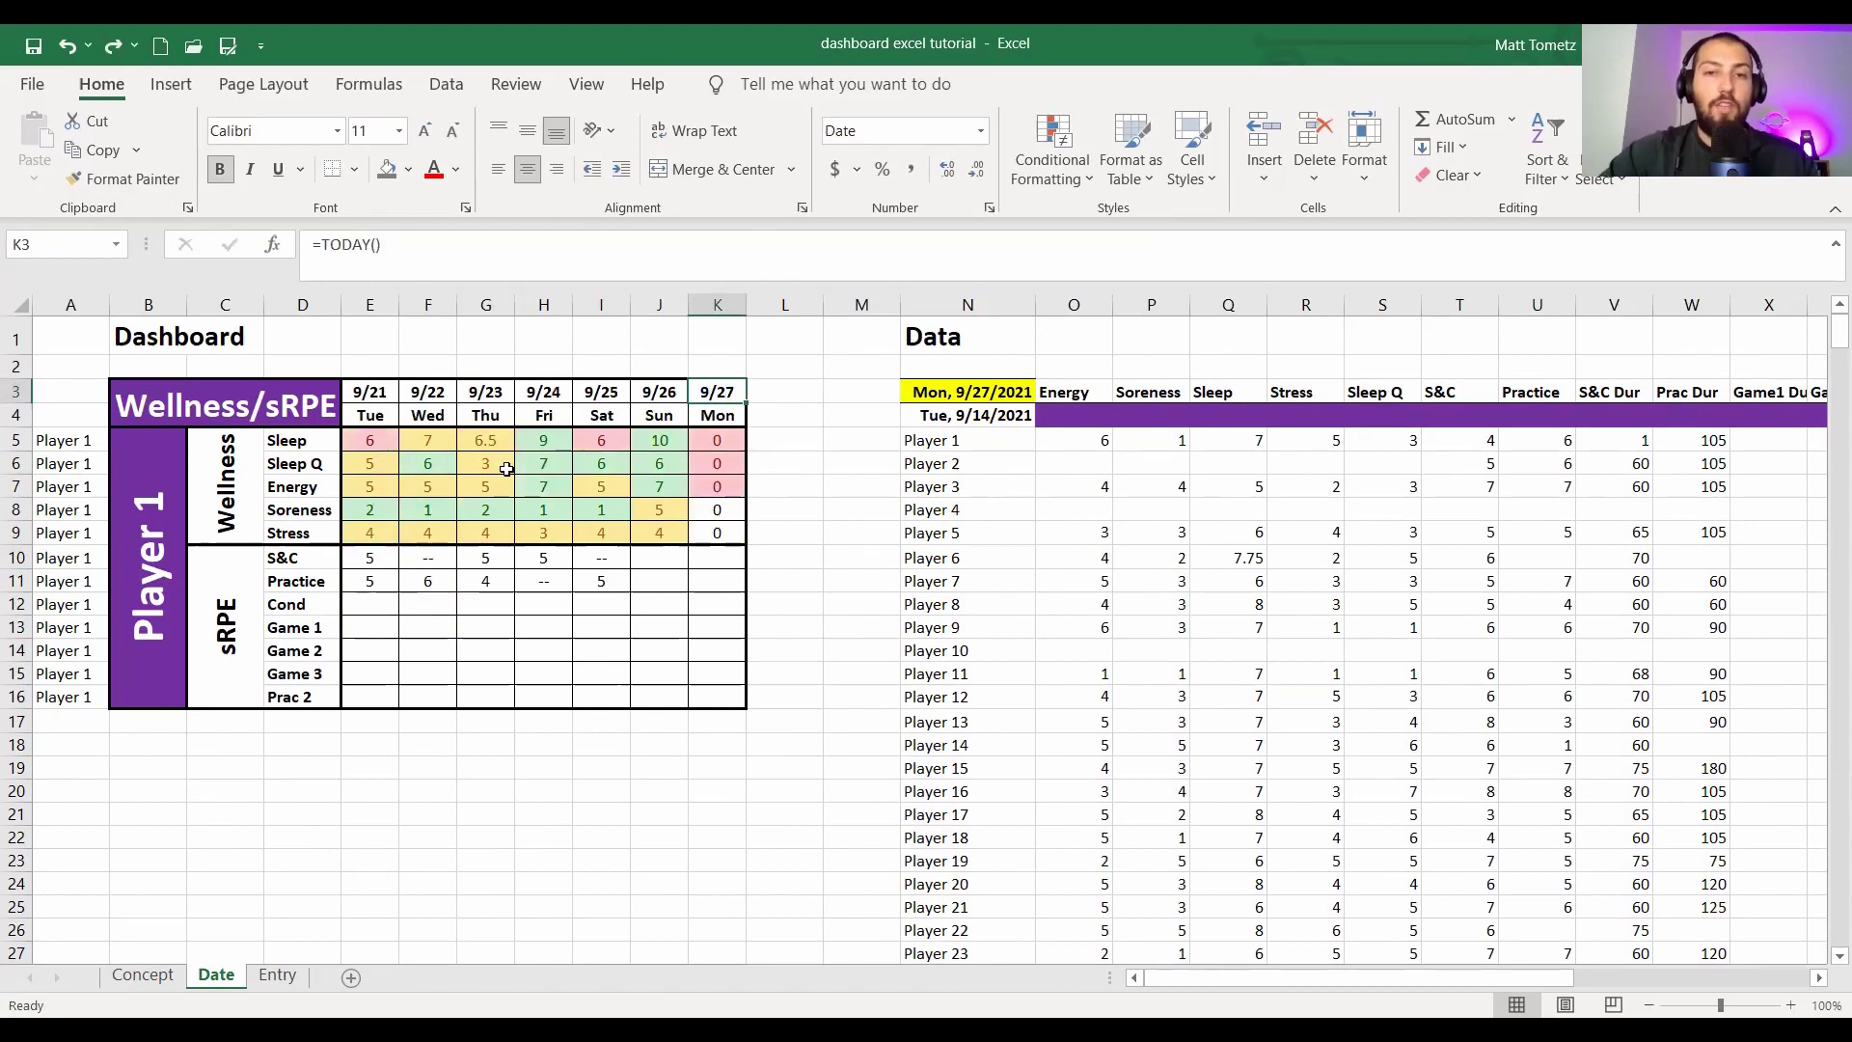
click(789, 450)
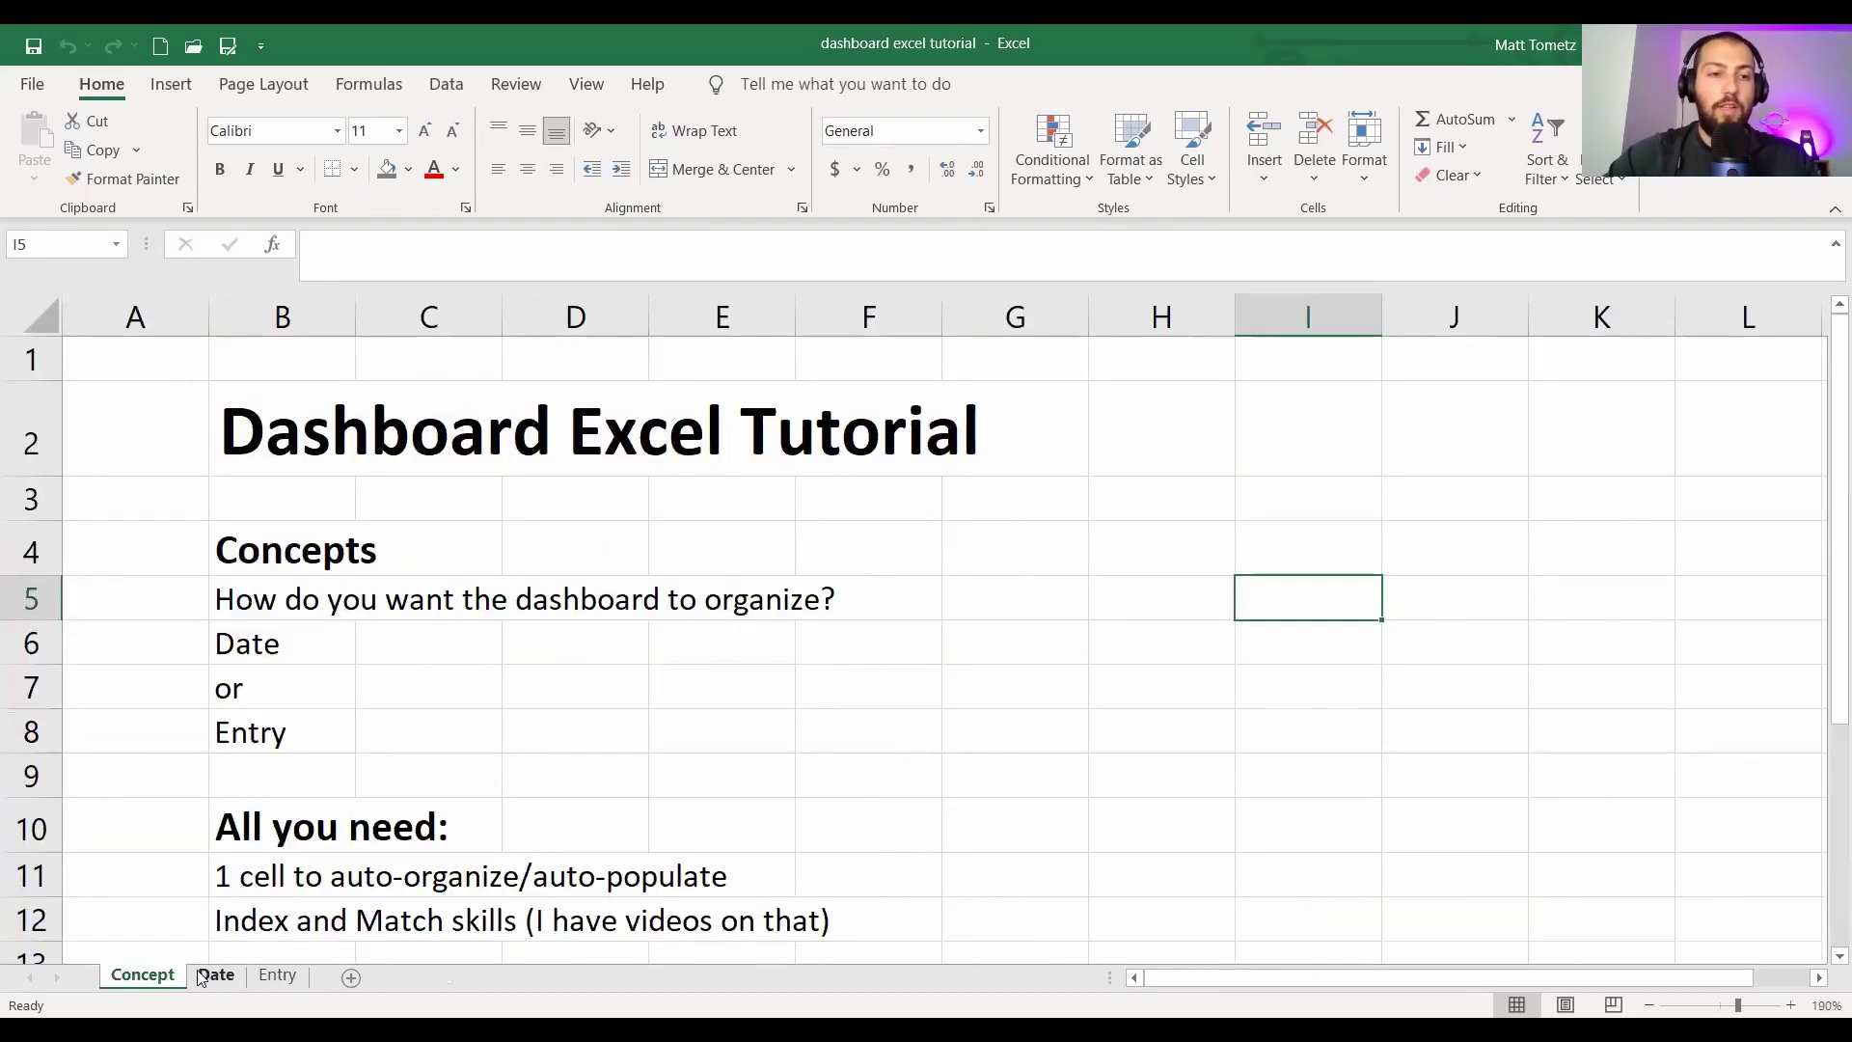
- Revisit the Date sheet briefly and open the Entry sheet
click(214, 975)
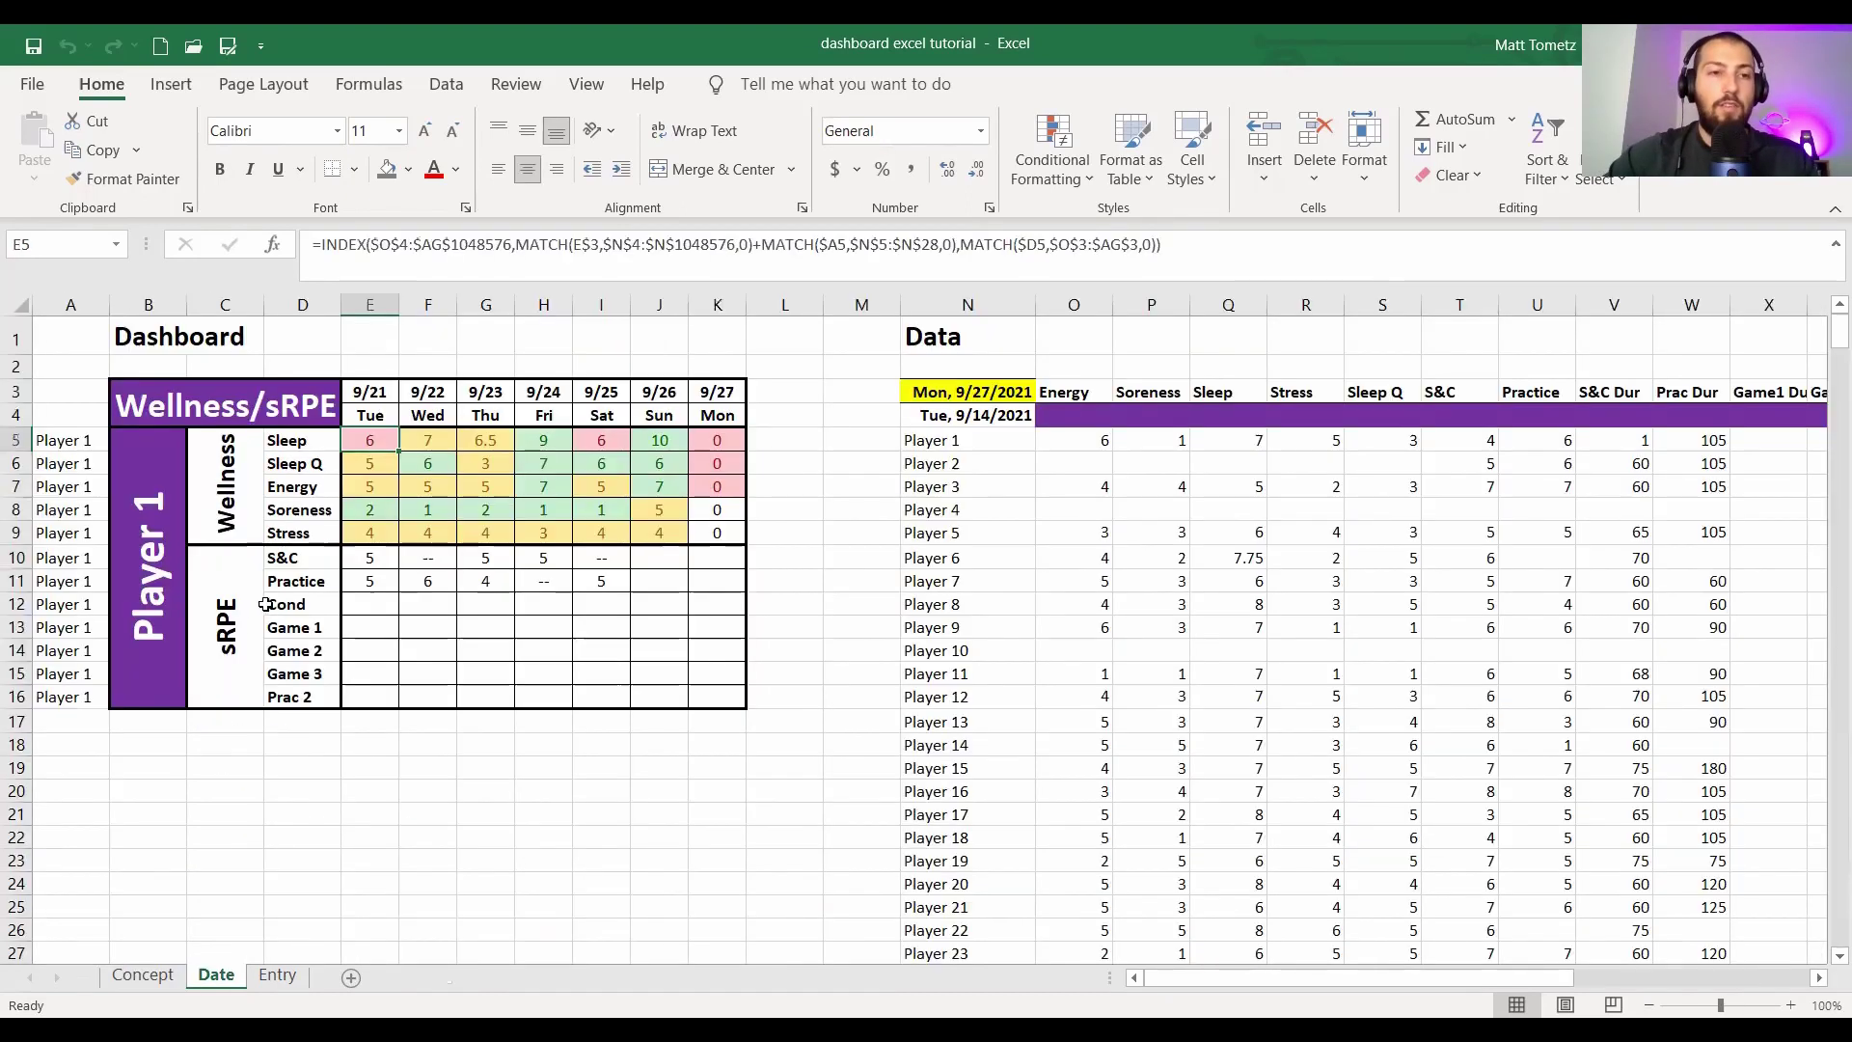
click(275, 975)
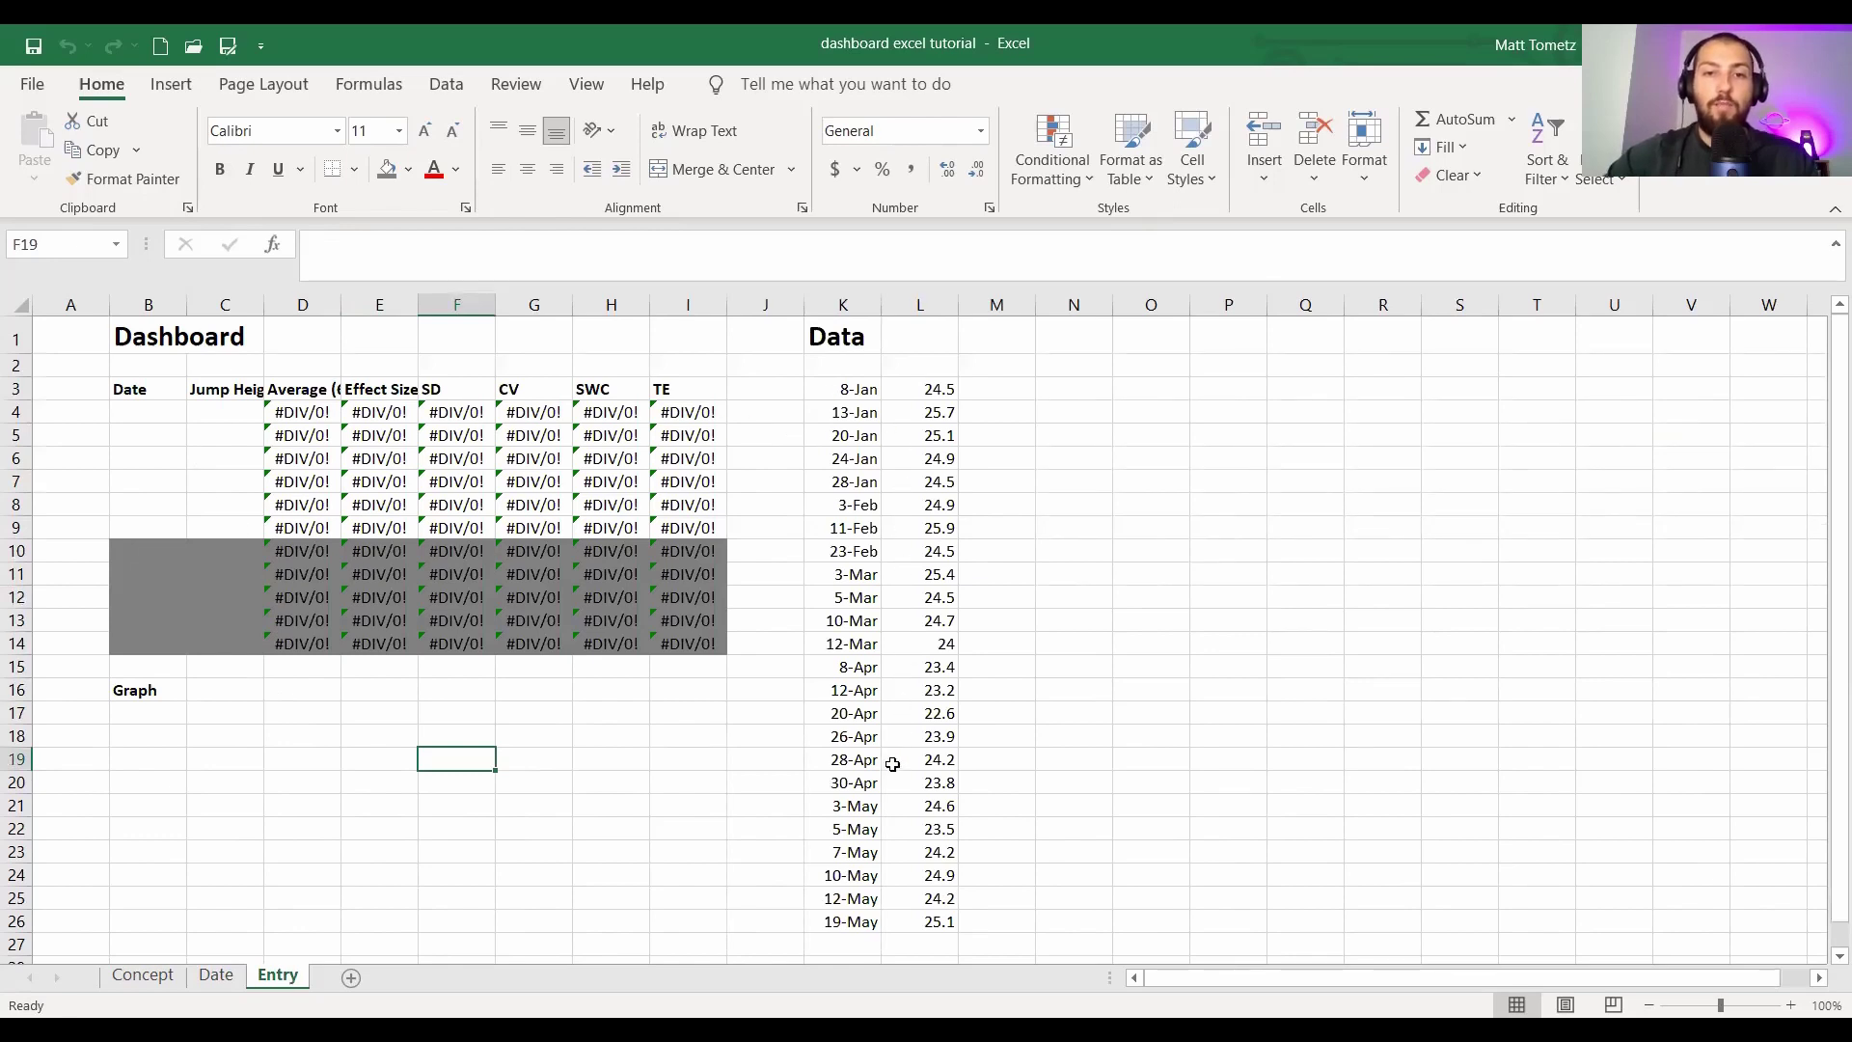
click(971, 646)
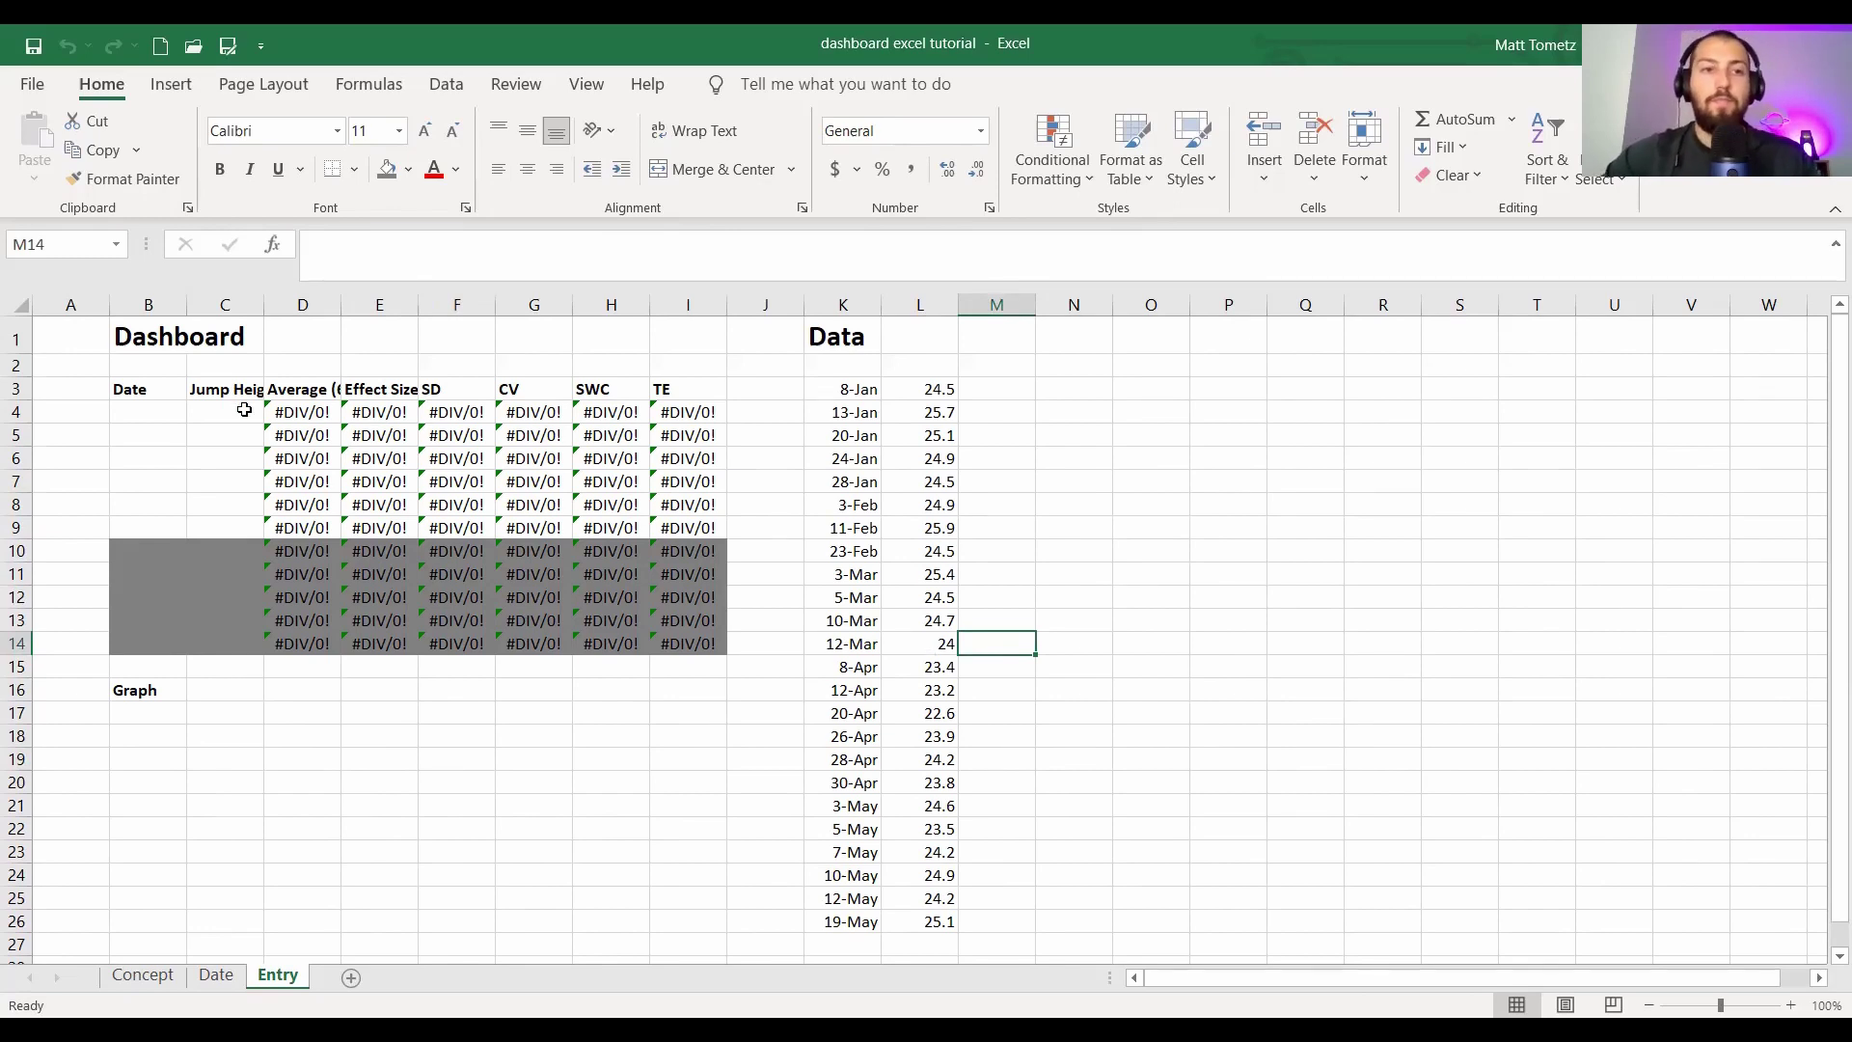
- Examine the empty Date column cells B4:B14 of the dashboard table, including the gray rows
click(173, 412)
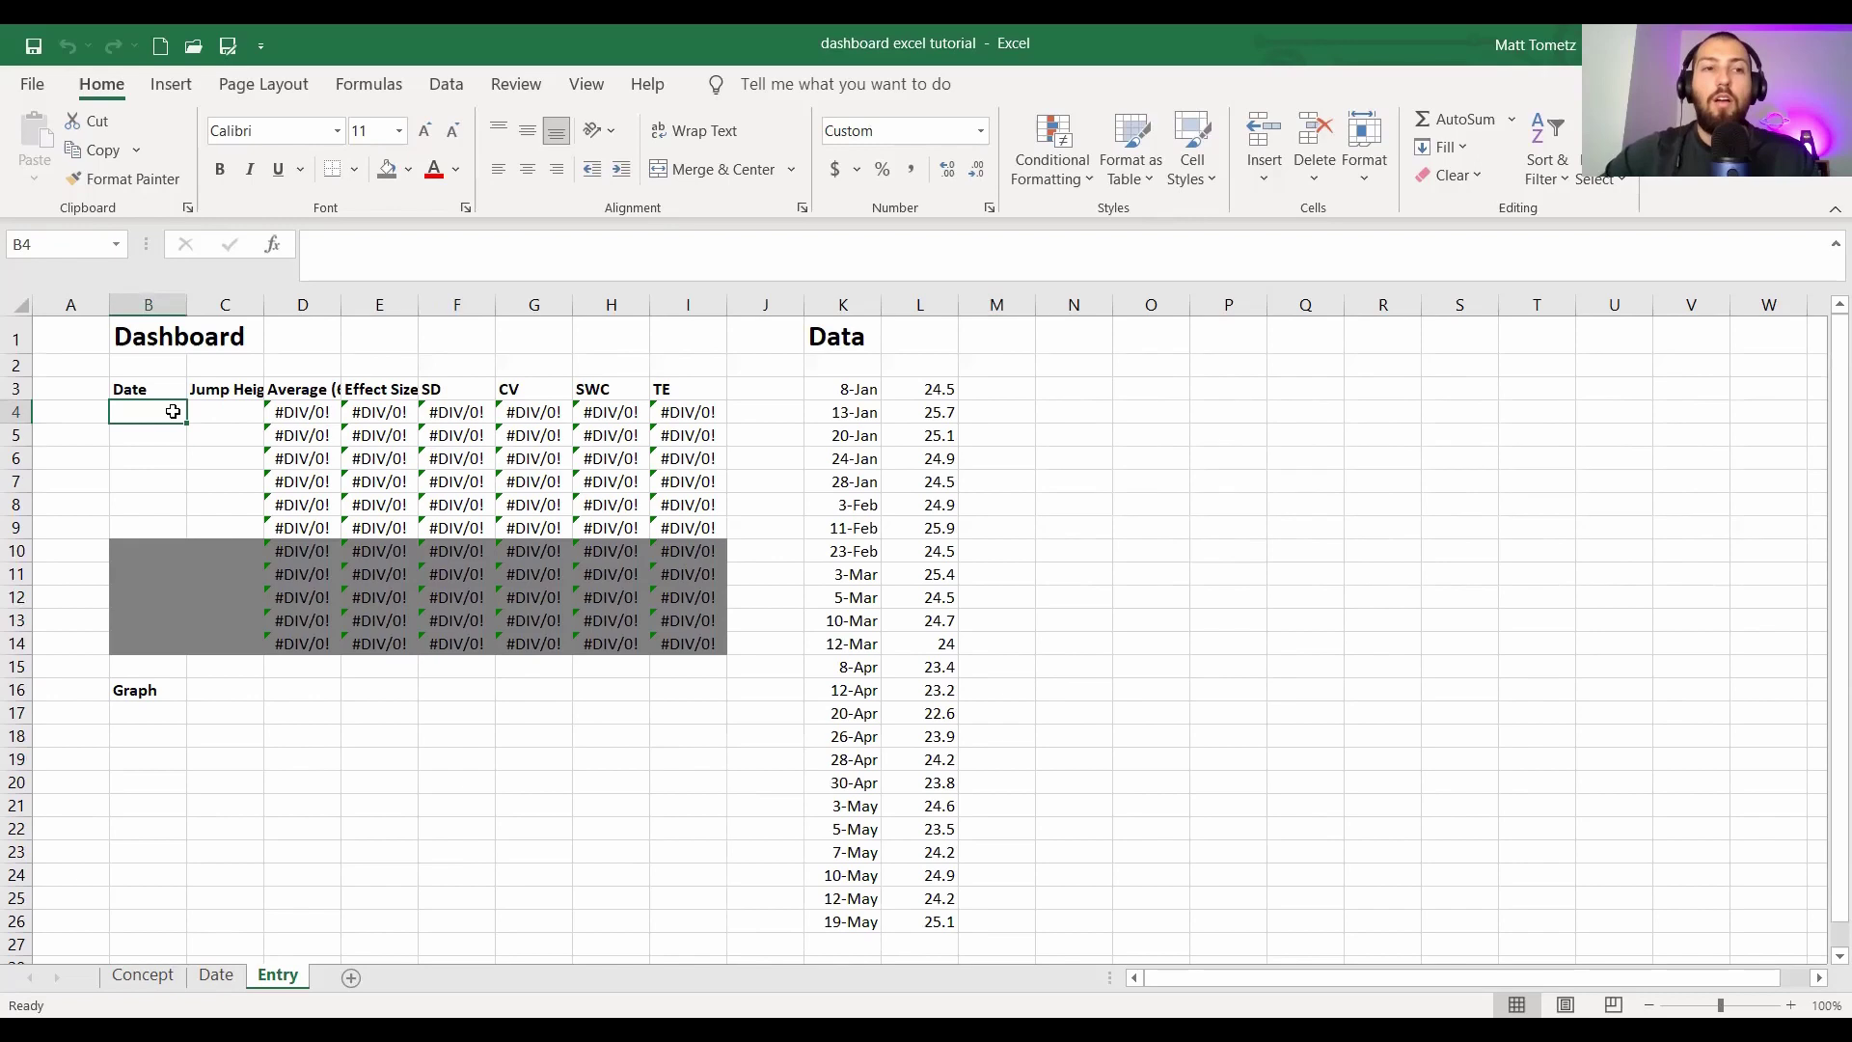
key(Down)
key(Down)
key(Down)
key(Down)
key(Down)
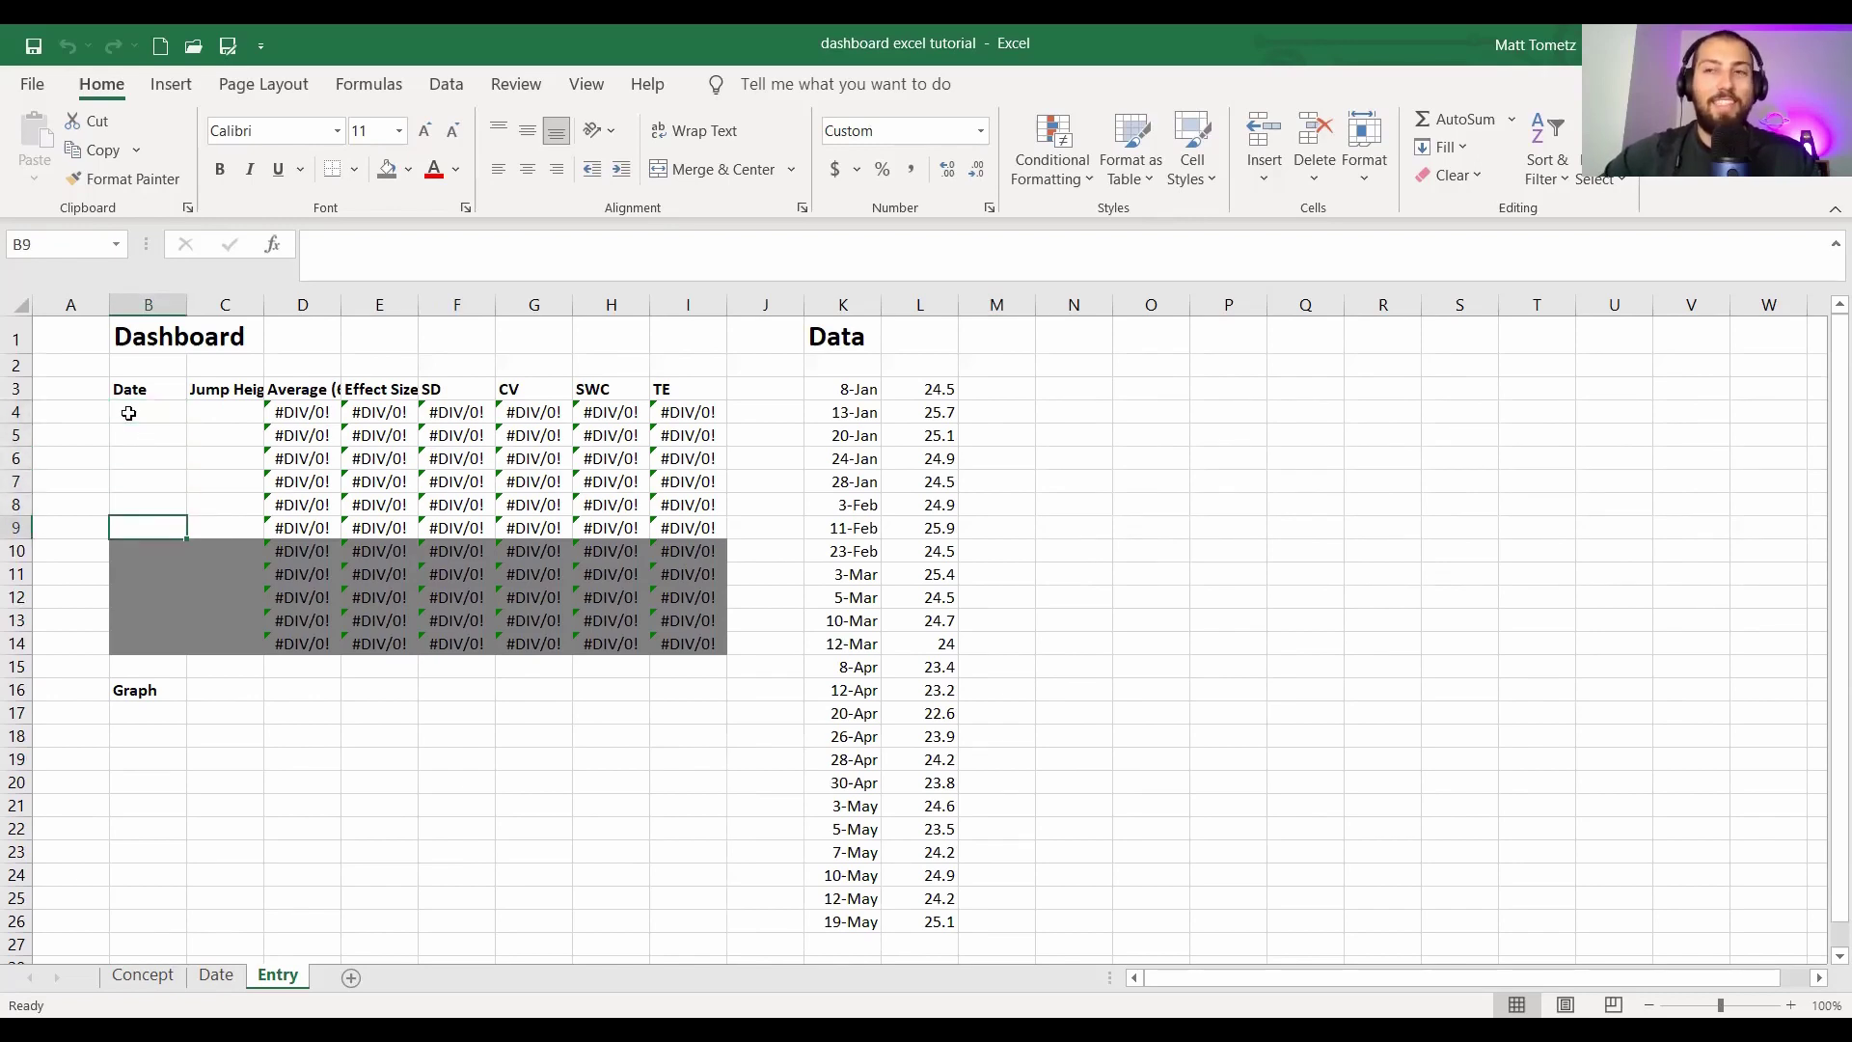
key(Down)
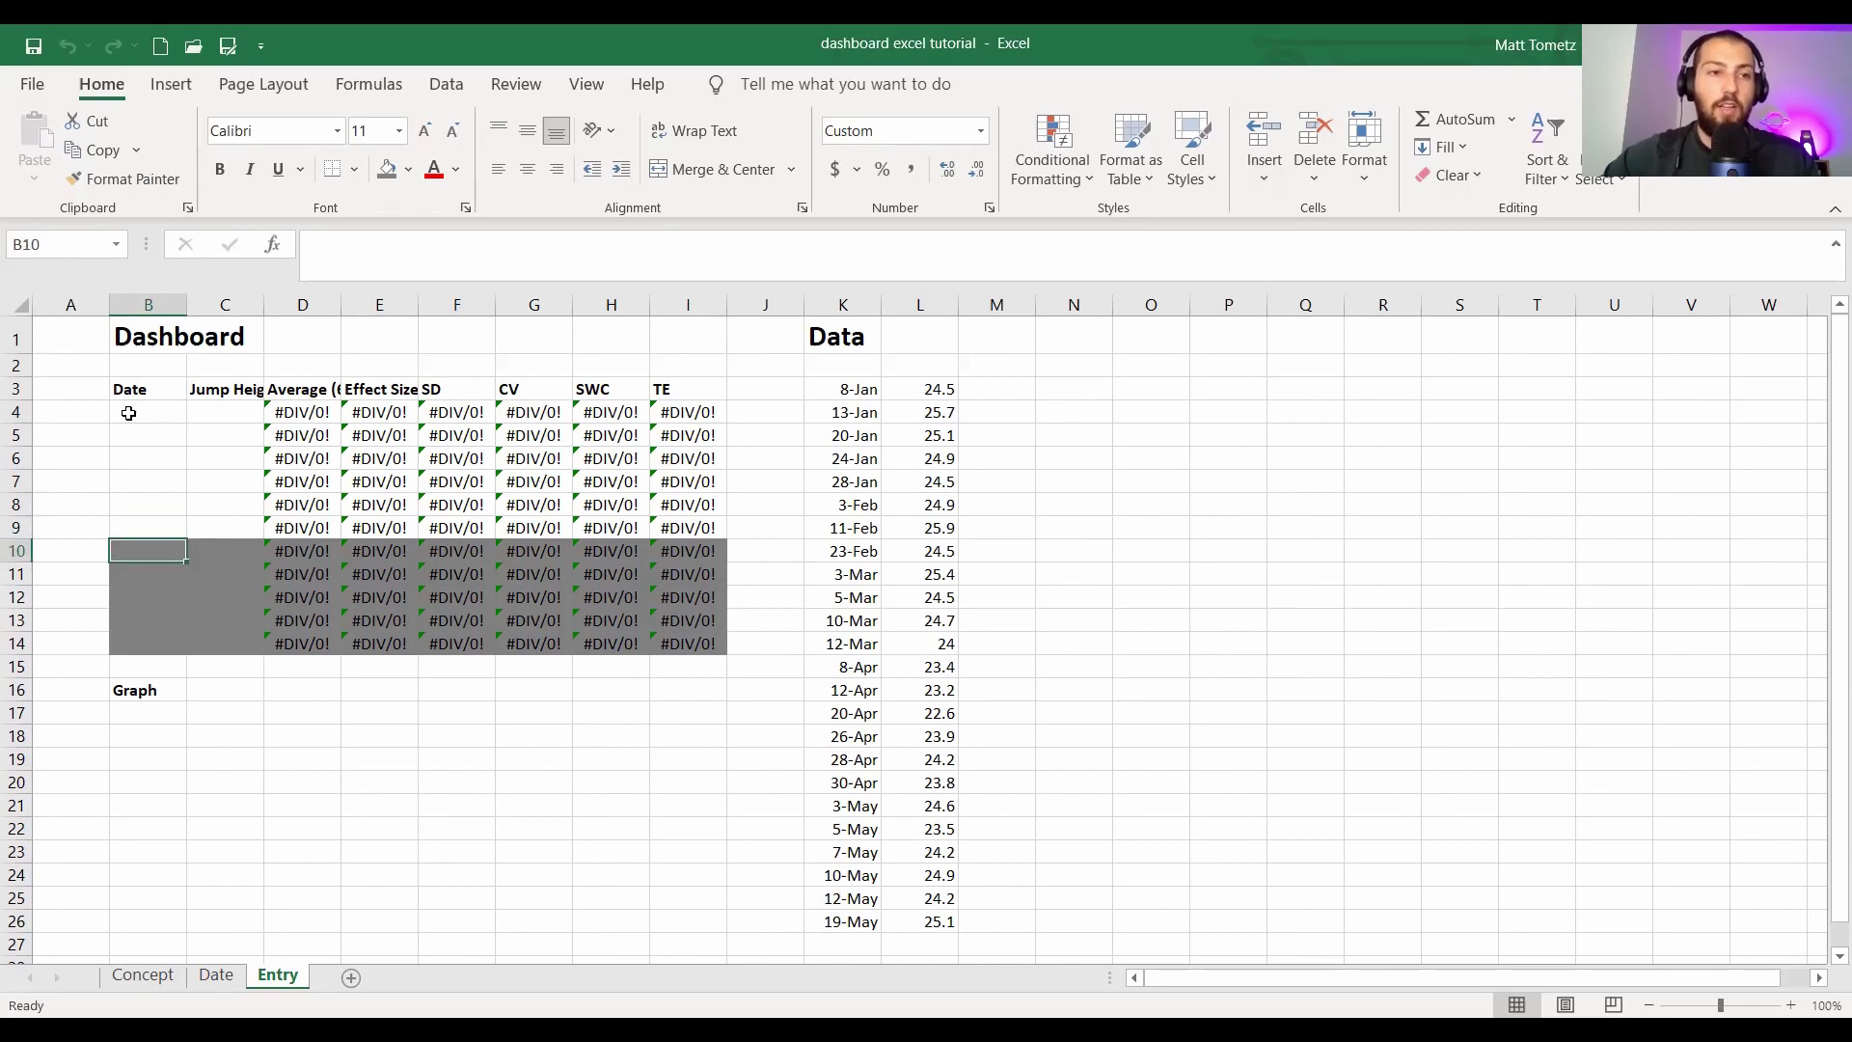
key(Down)
key(Down)
key(Down)
key(Down)
key(Up)
key(Up)
key(Up)
key(Up)
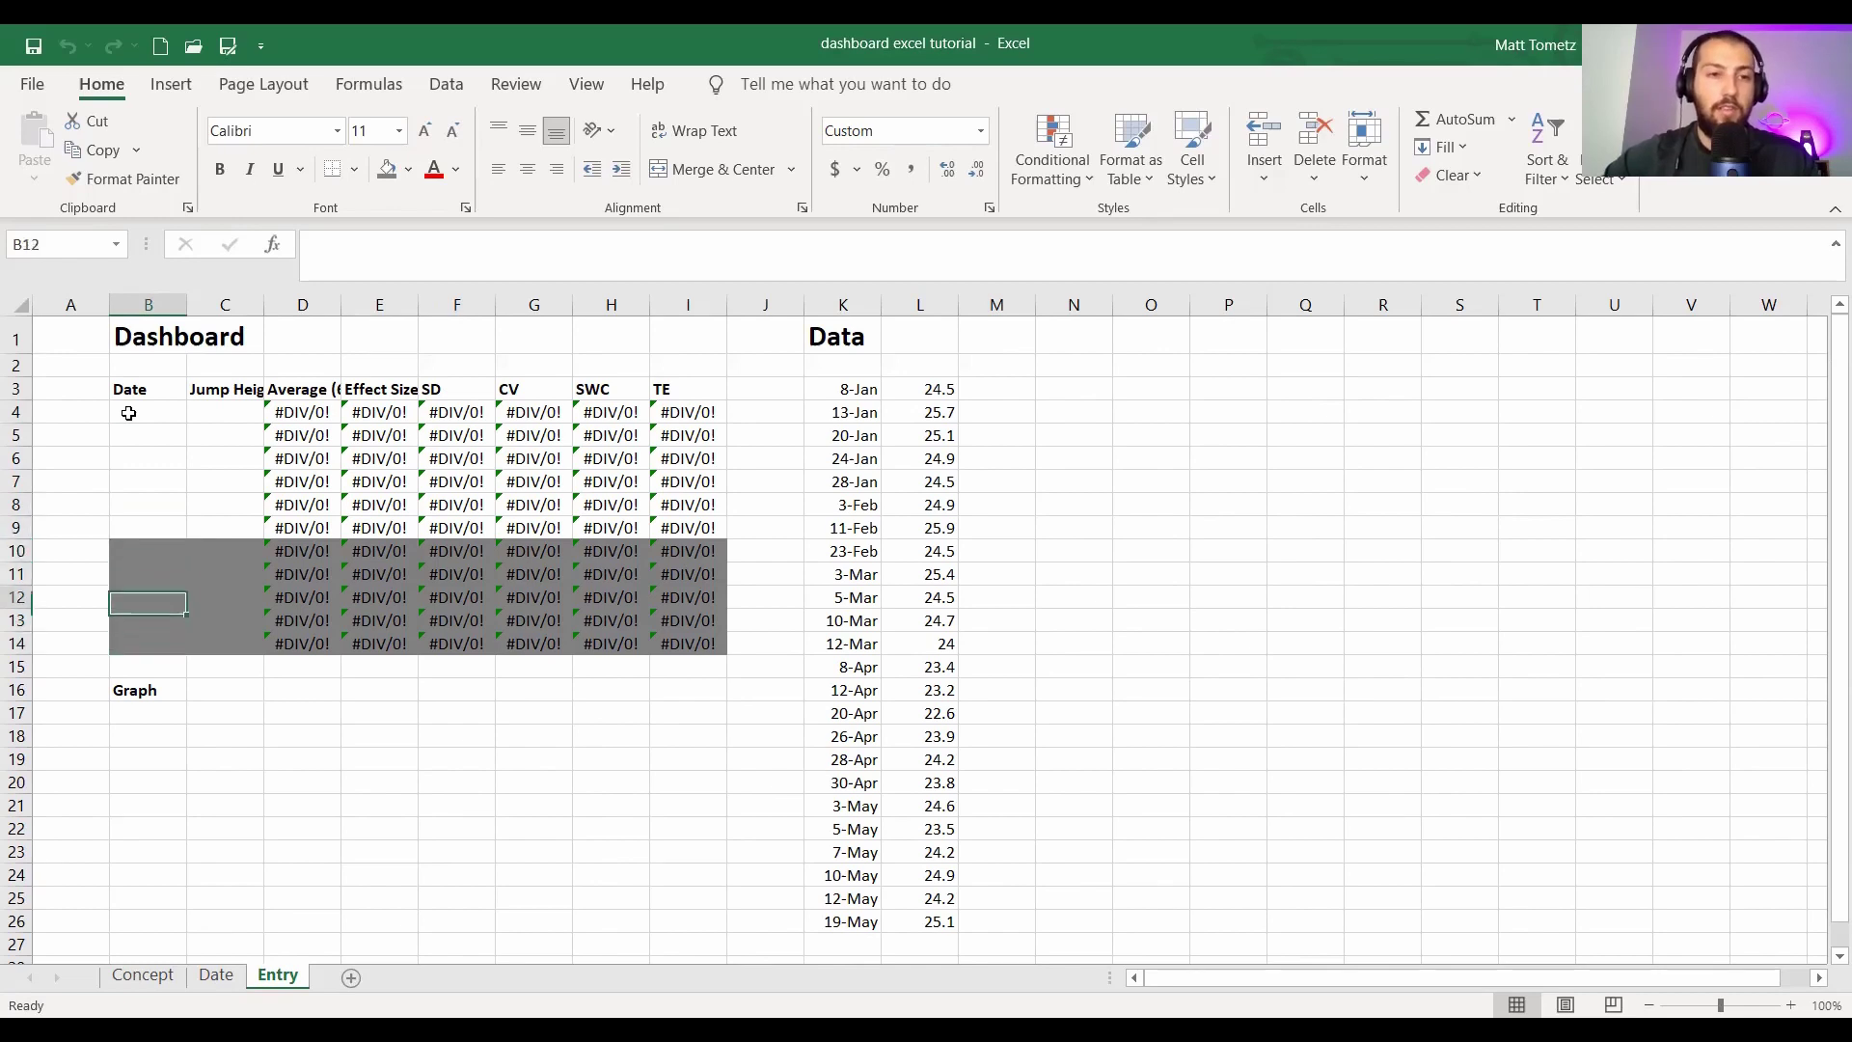
key(Up)
key(Up)
key(Up)
key(Up)
key(Up)
key(Up)
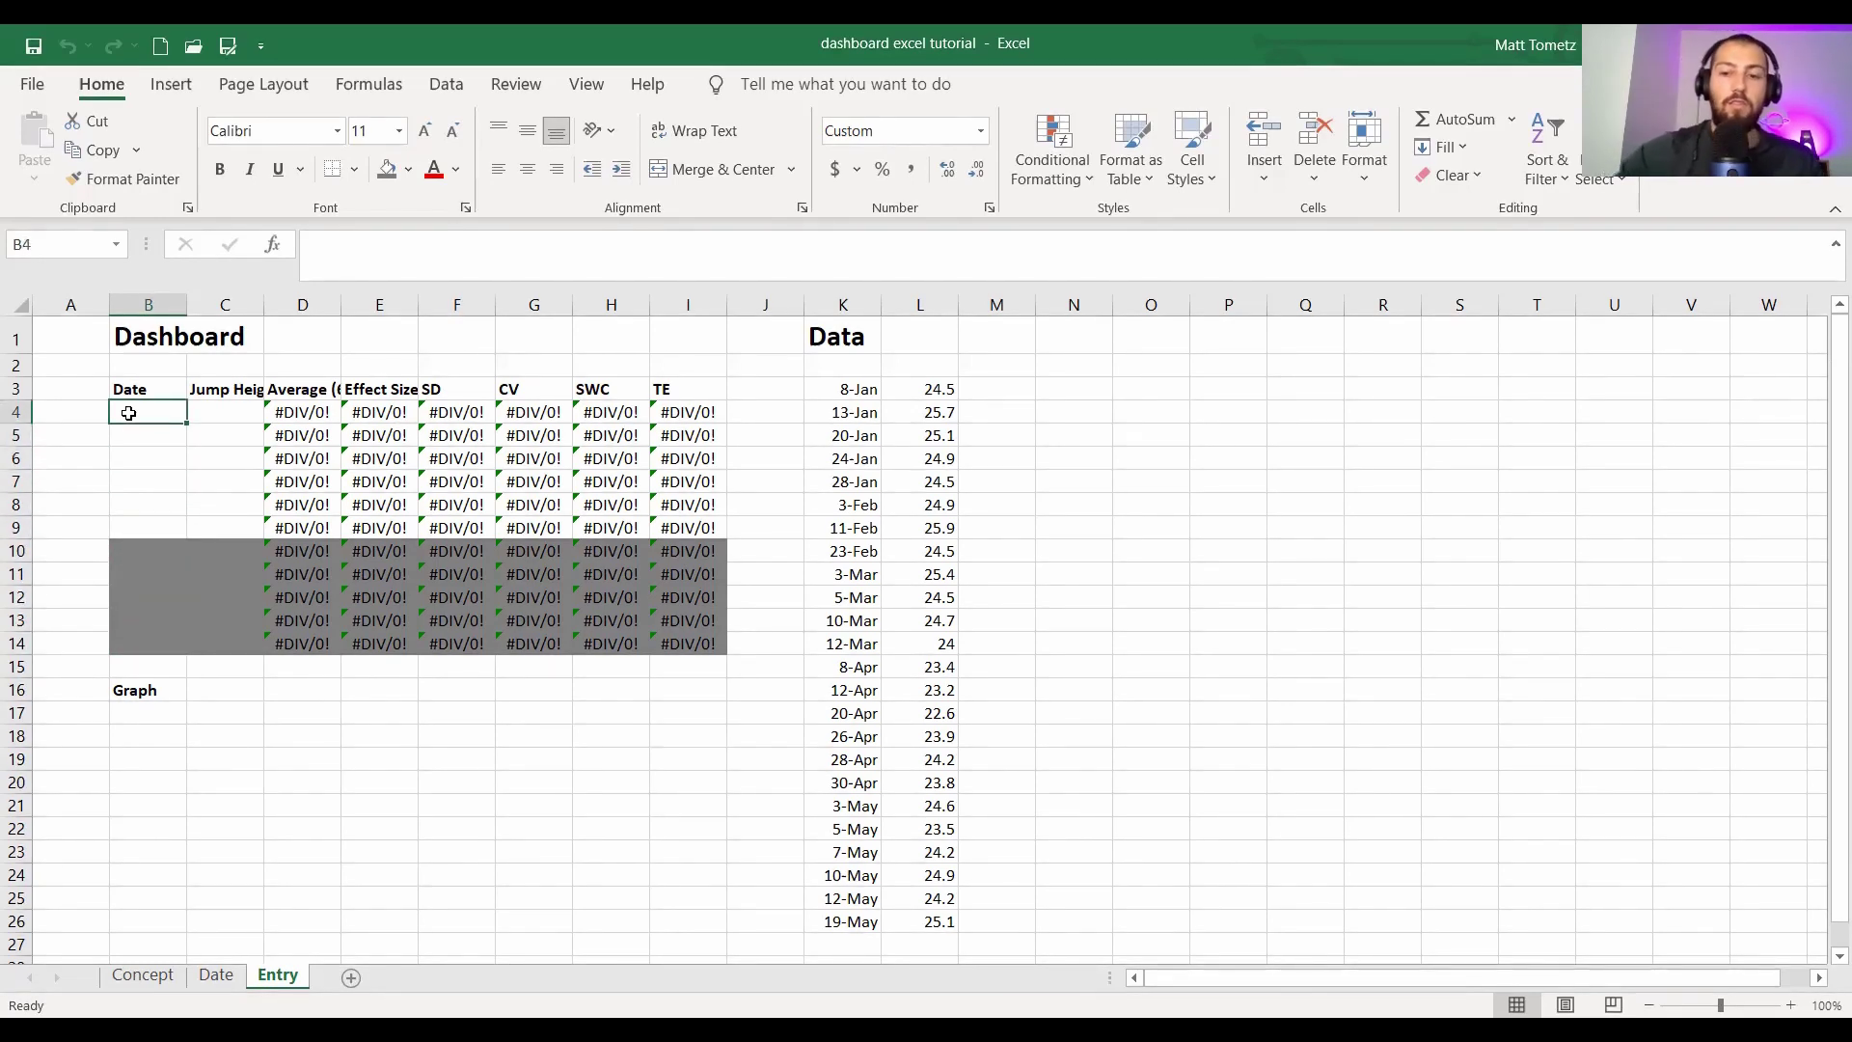
- Change the format of the data dates in K3:K26 to Number
text(=)
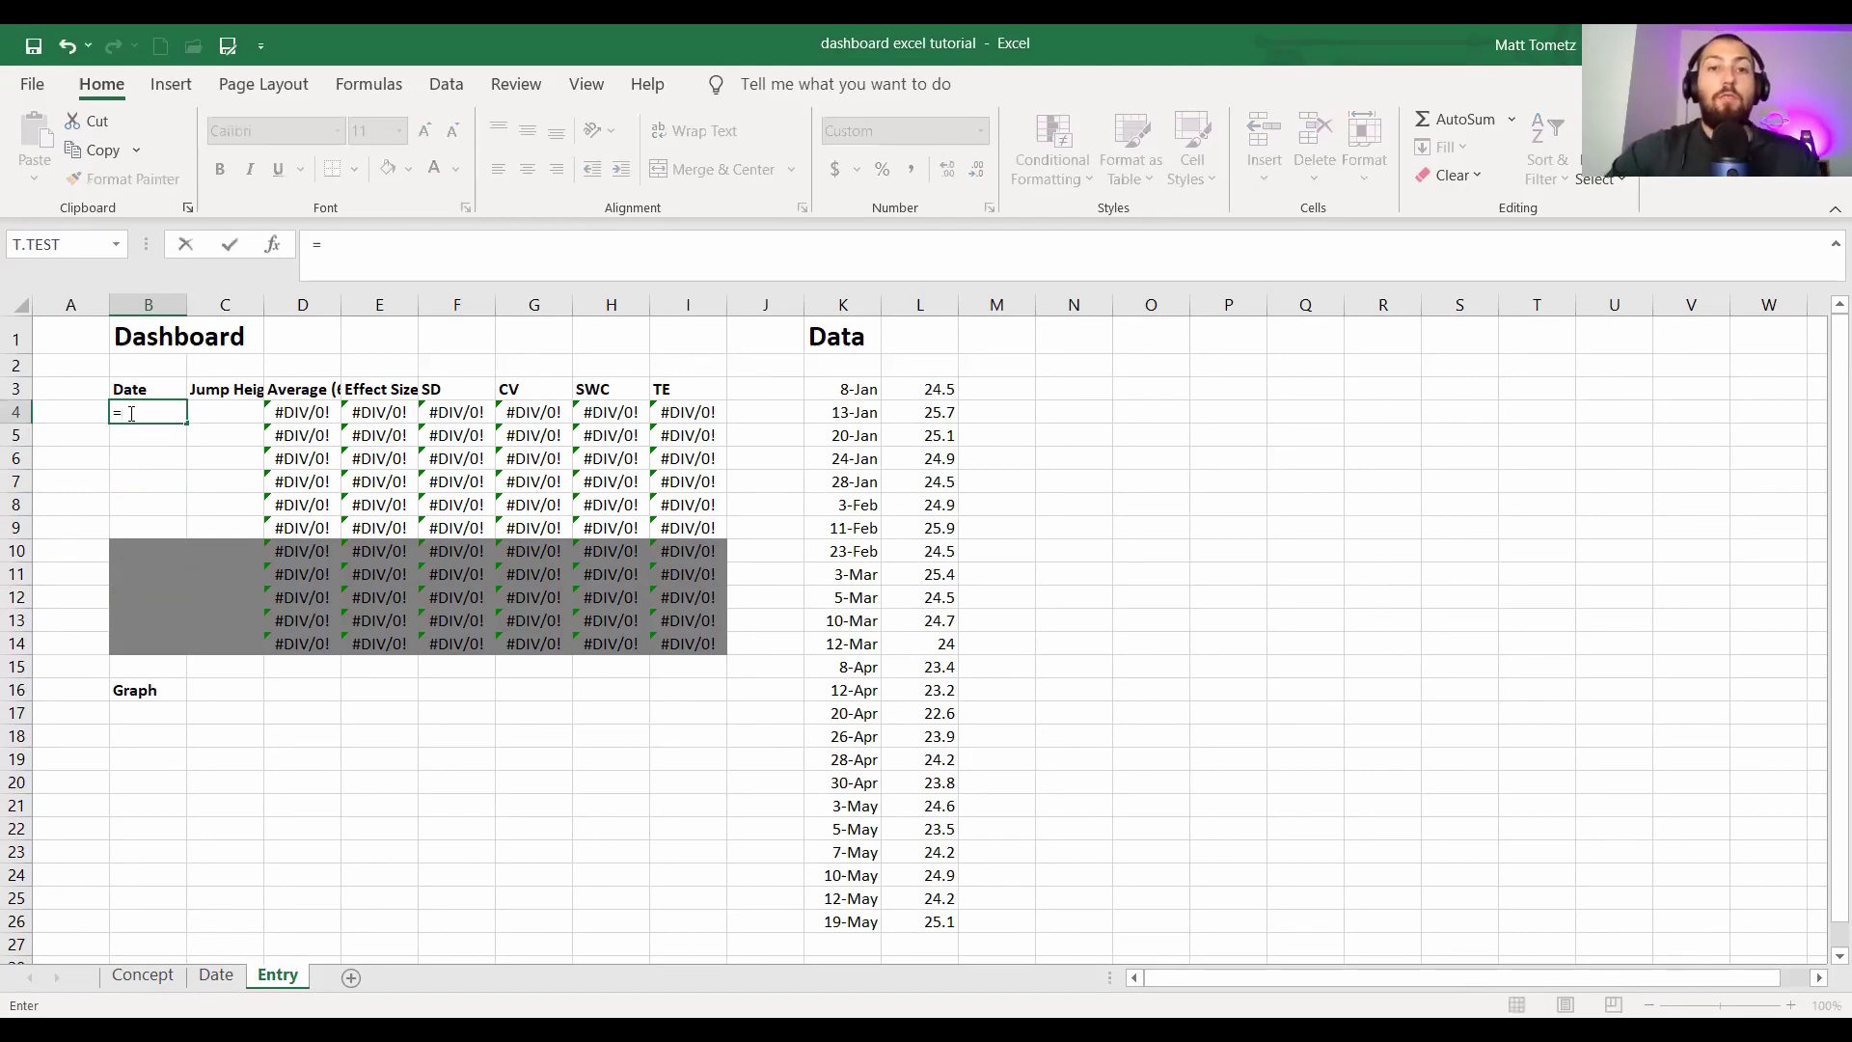
key(Escape)
click(845, 919)
drag(845, 912, 839, 389)
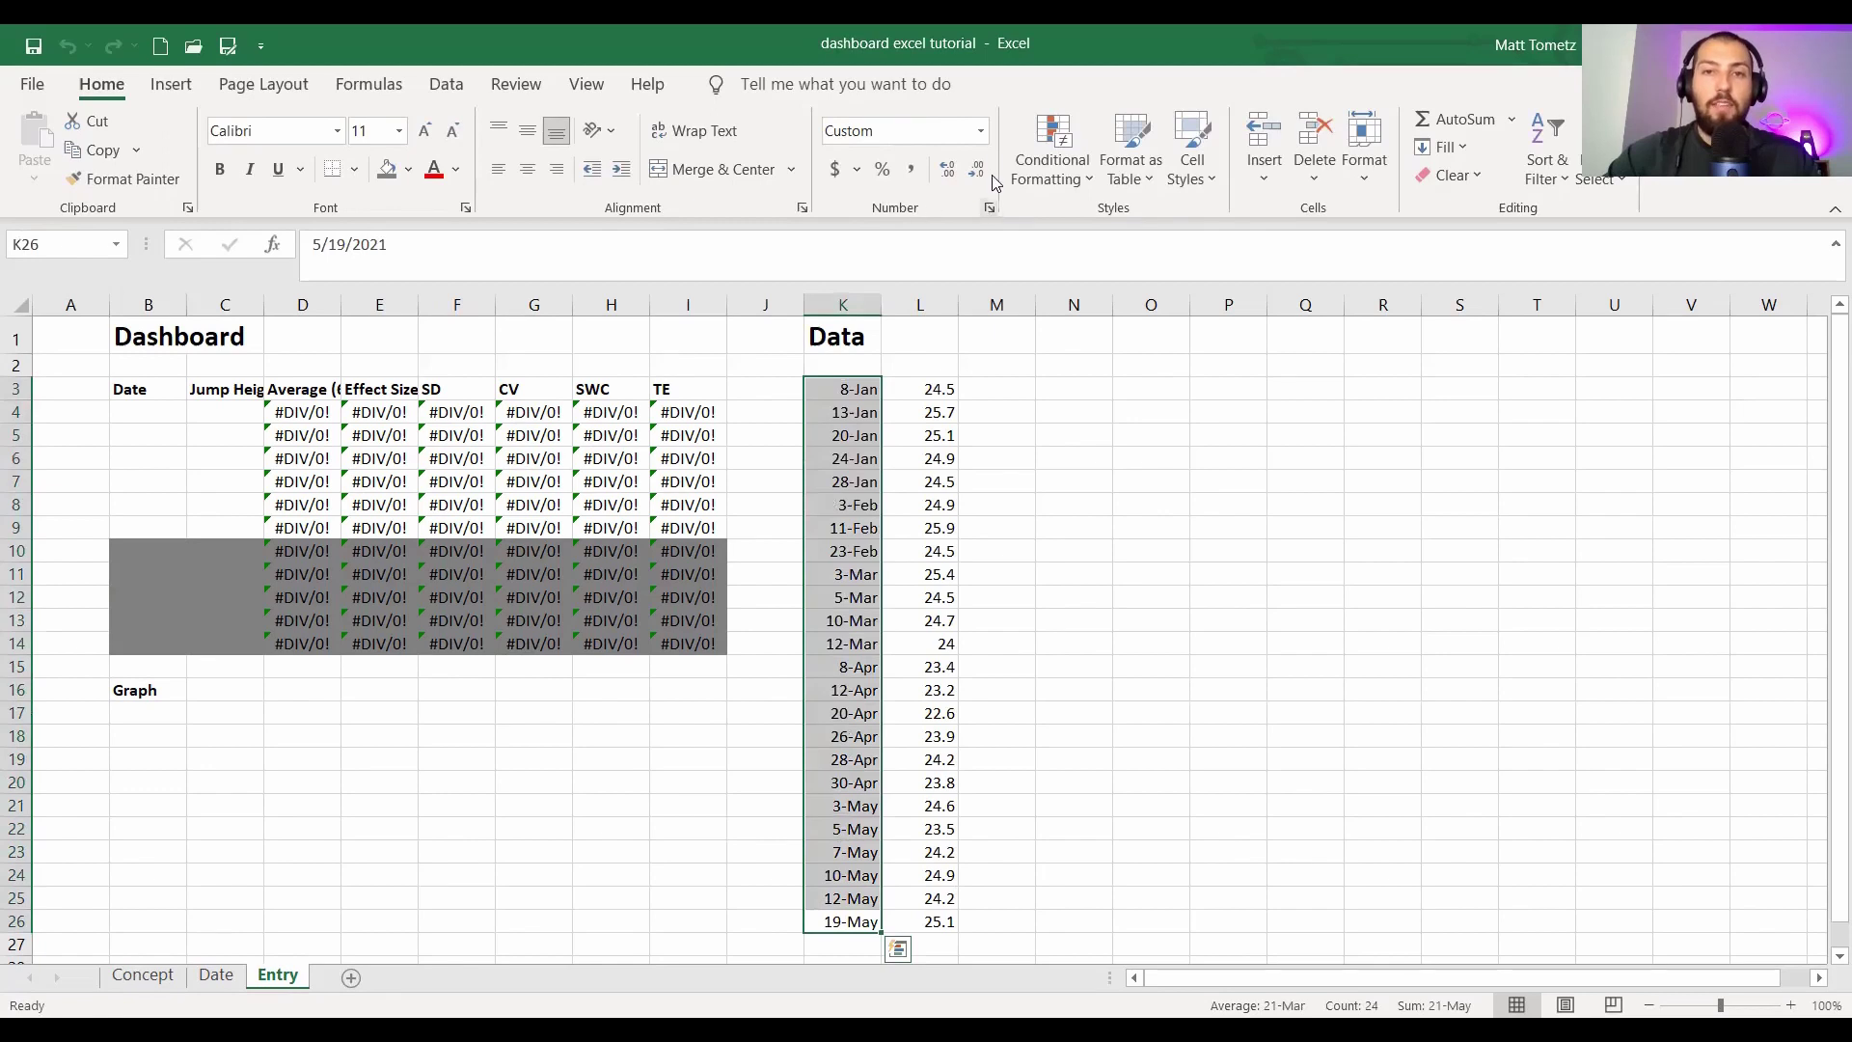
click(980, 131)
click(897, 232)
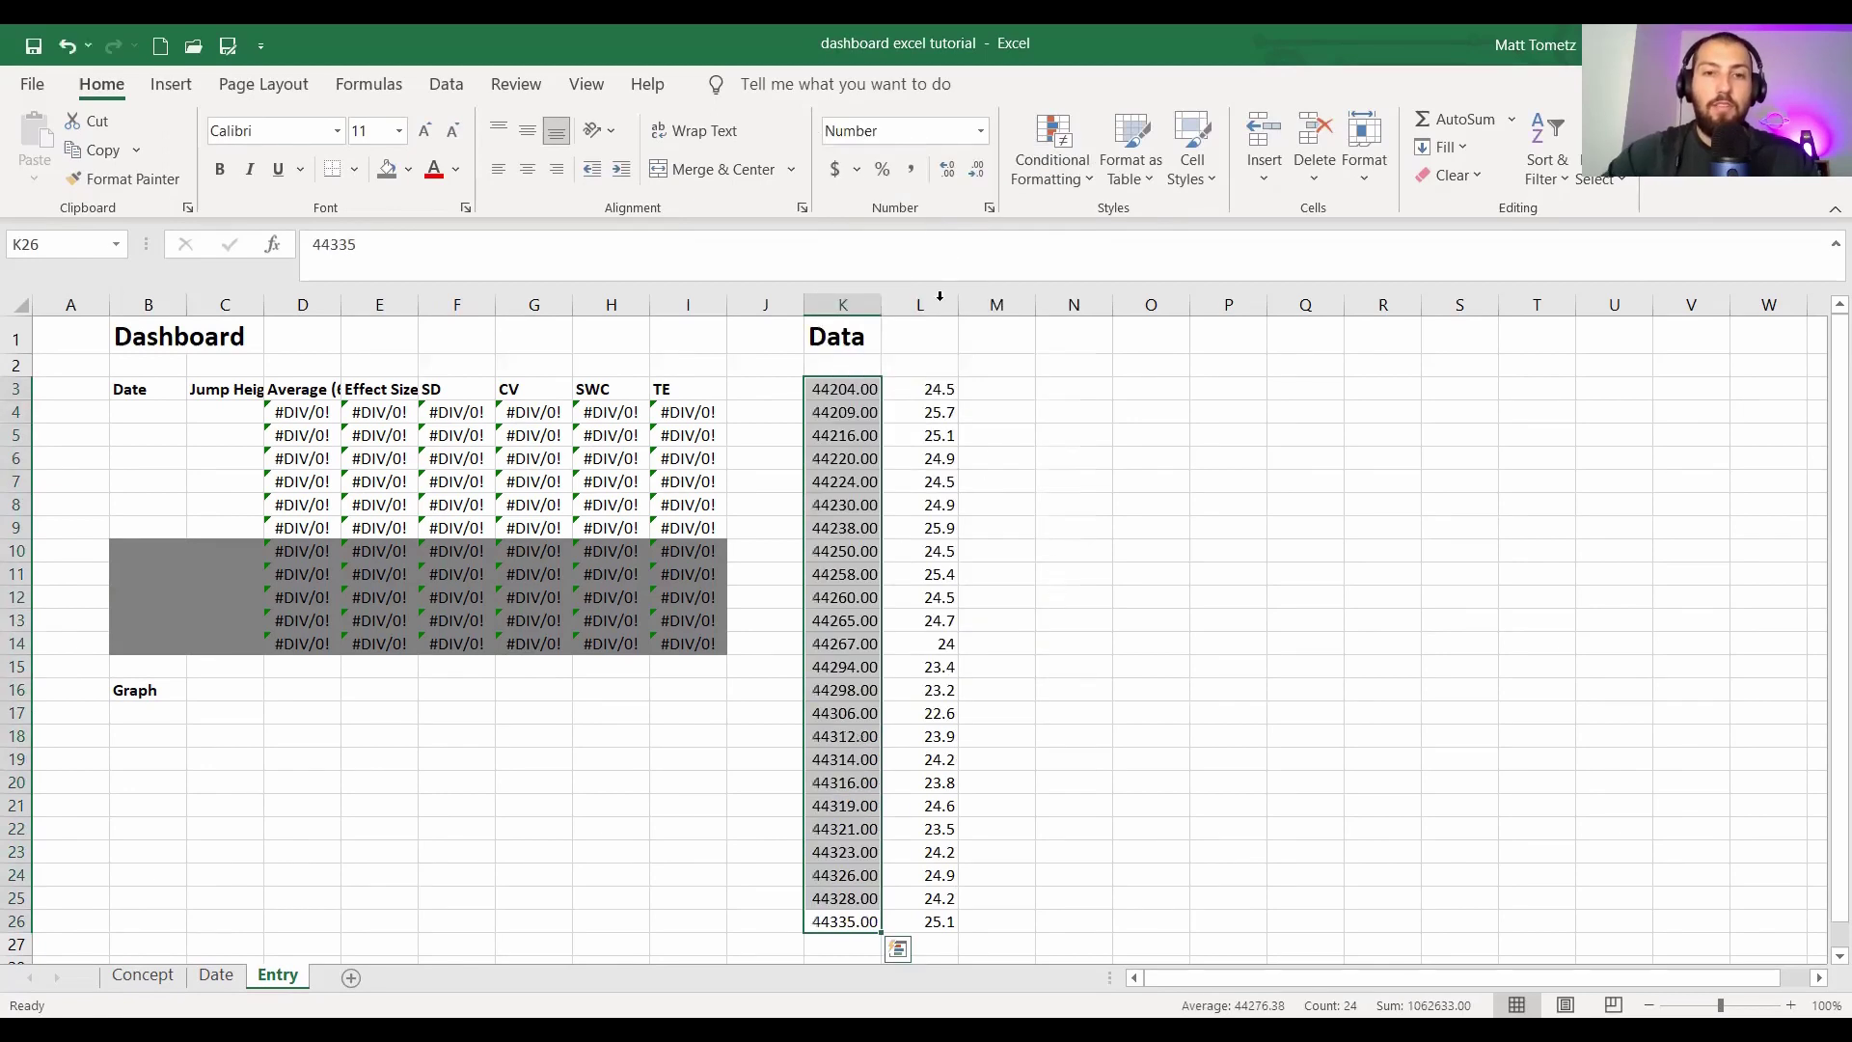
- Remove the decimal places from the date serial numbers in K3:K26
click(976, 169)
click(976, 168)
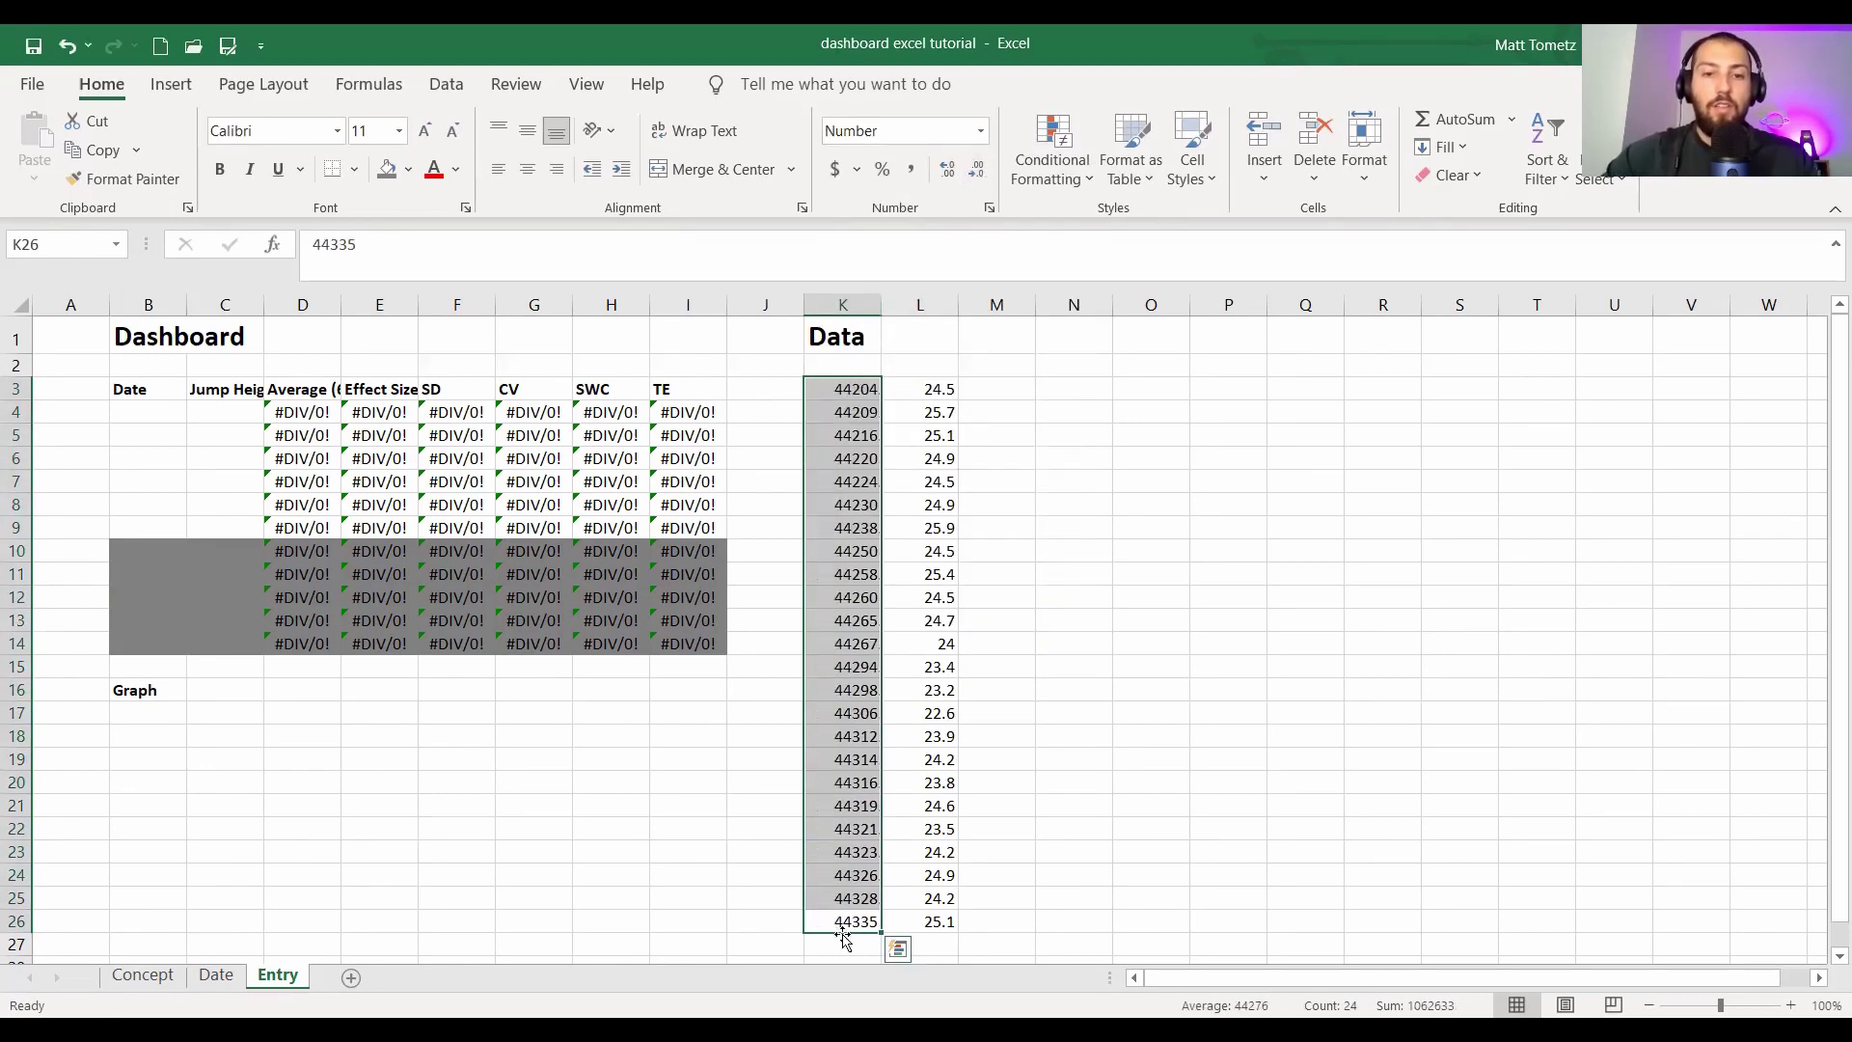
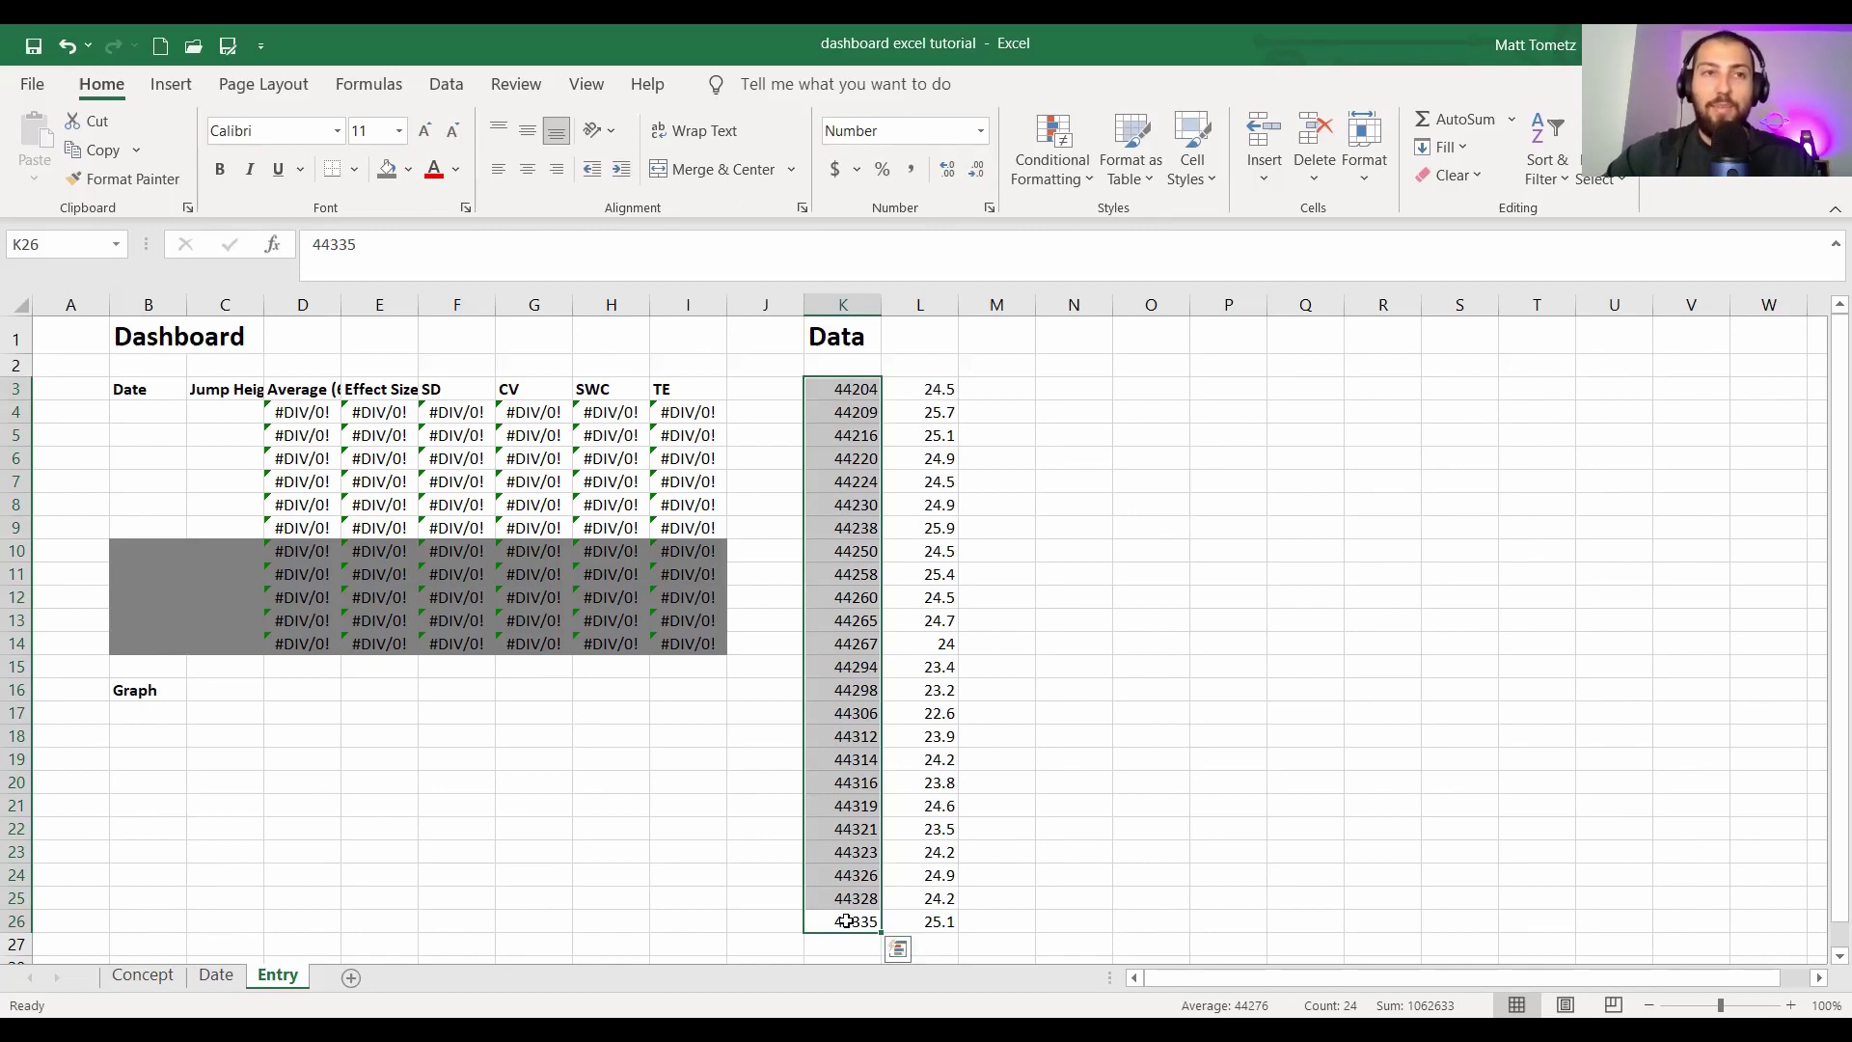
click(1034, 871)
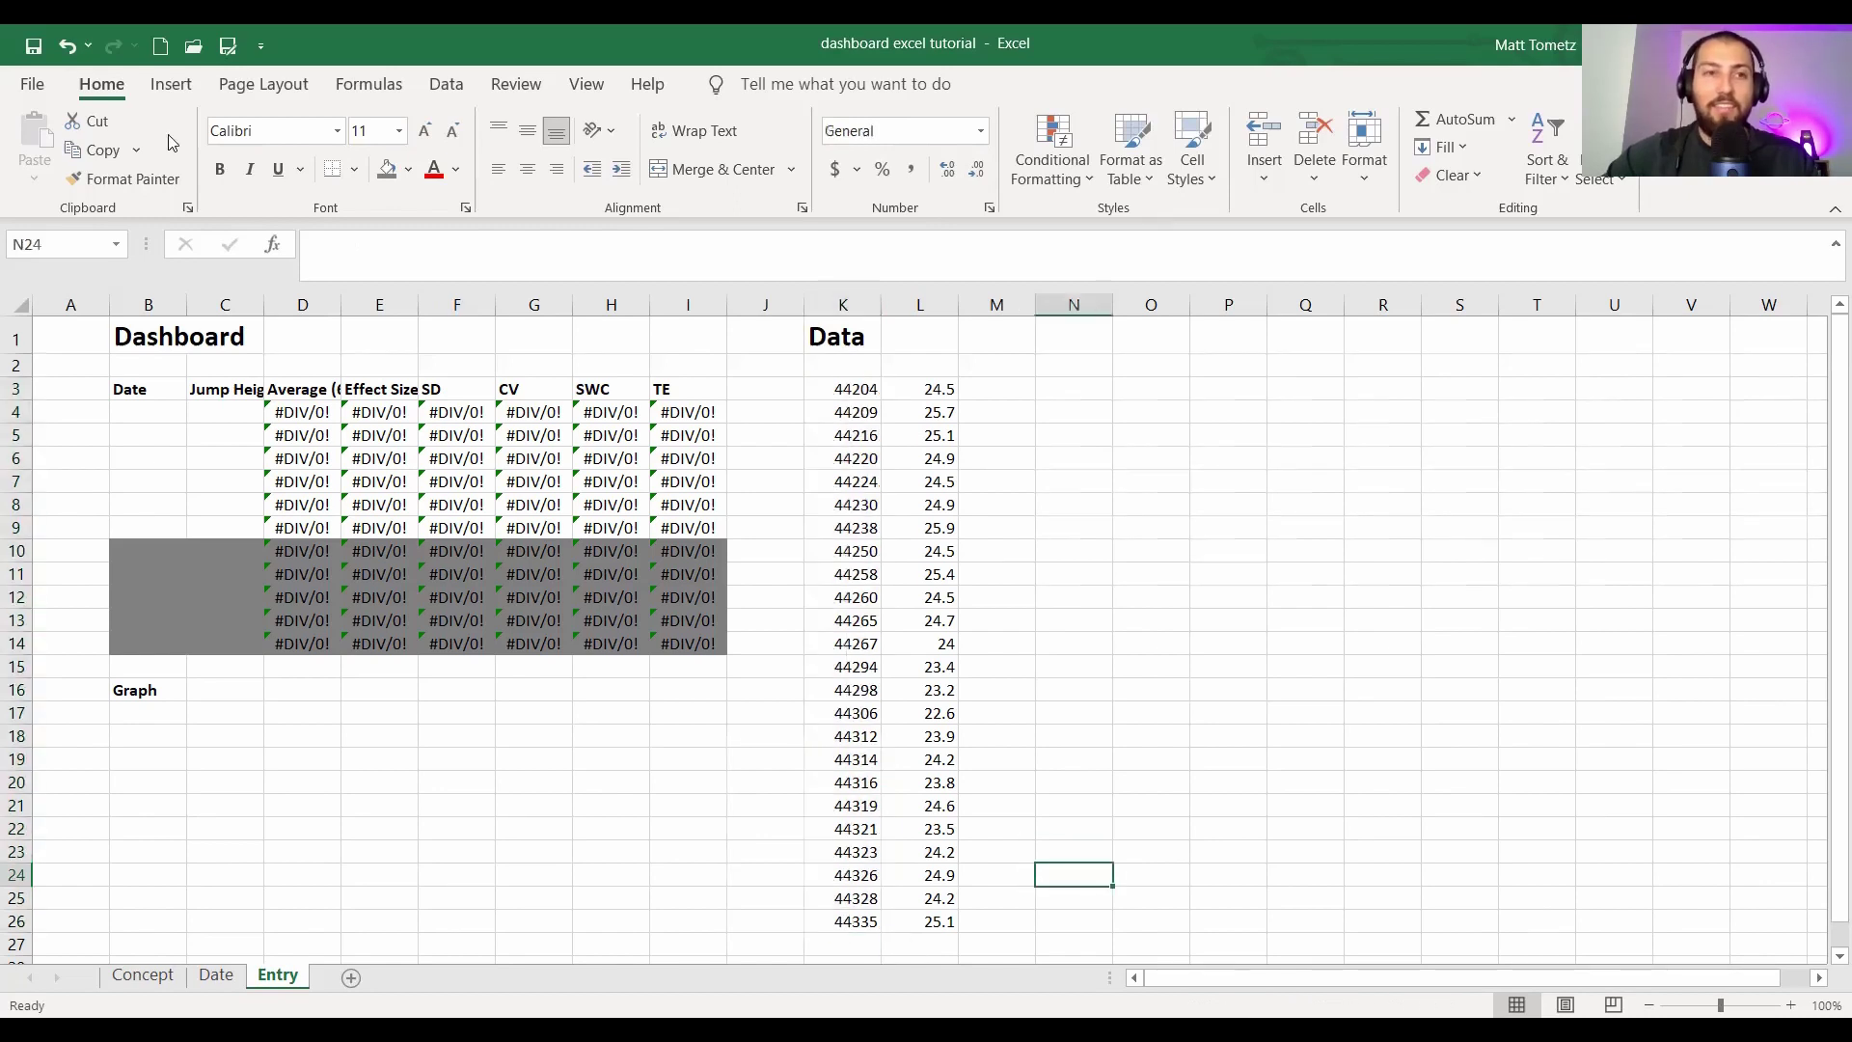
- Undo the decimal and Number format changes on the data dates in K3:K26
click(76, 48)
click(75, 49)
click(75, 48)
click(75, 48)
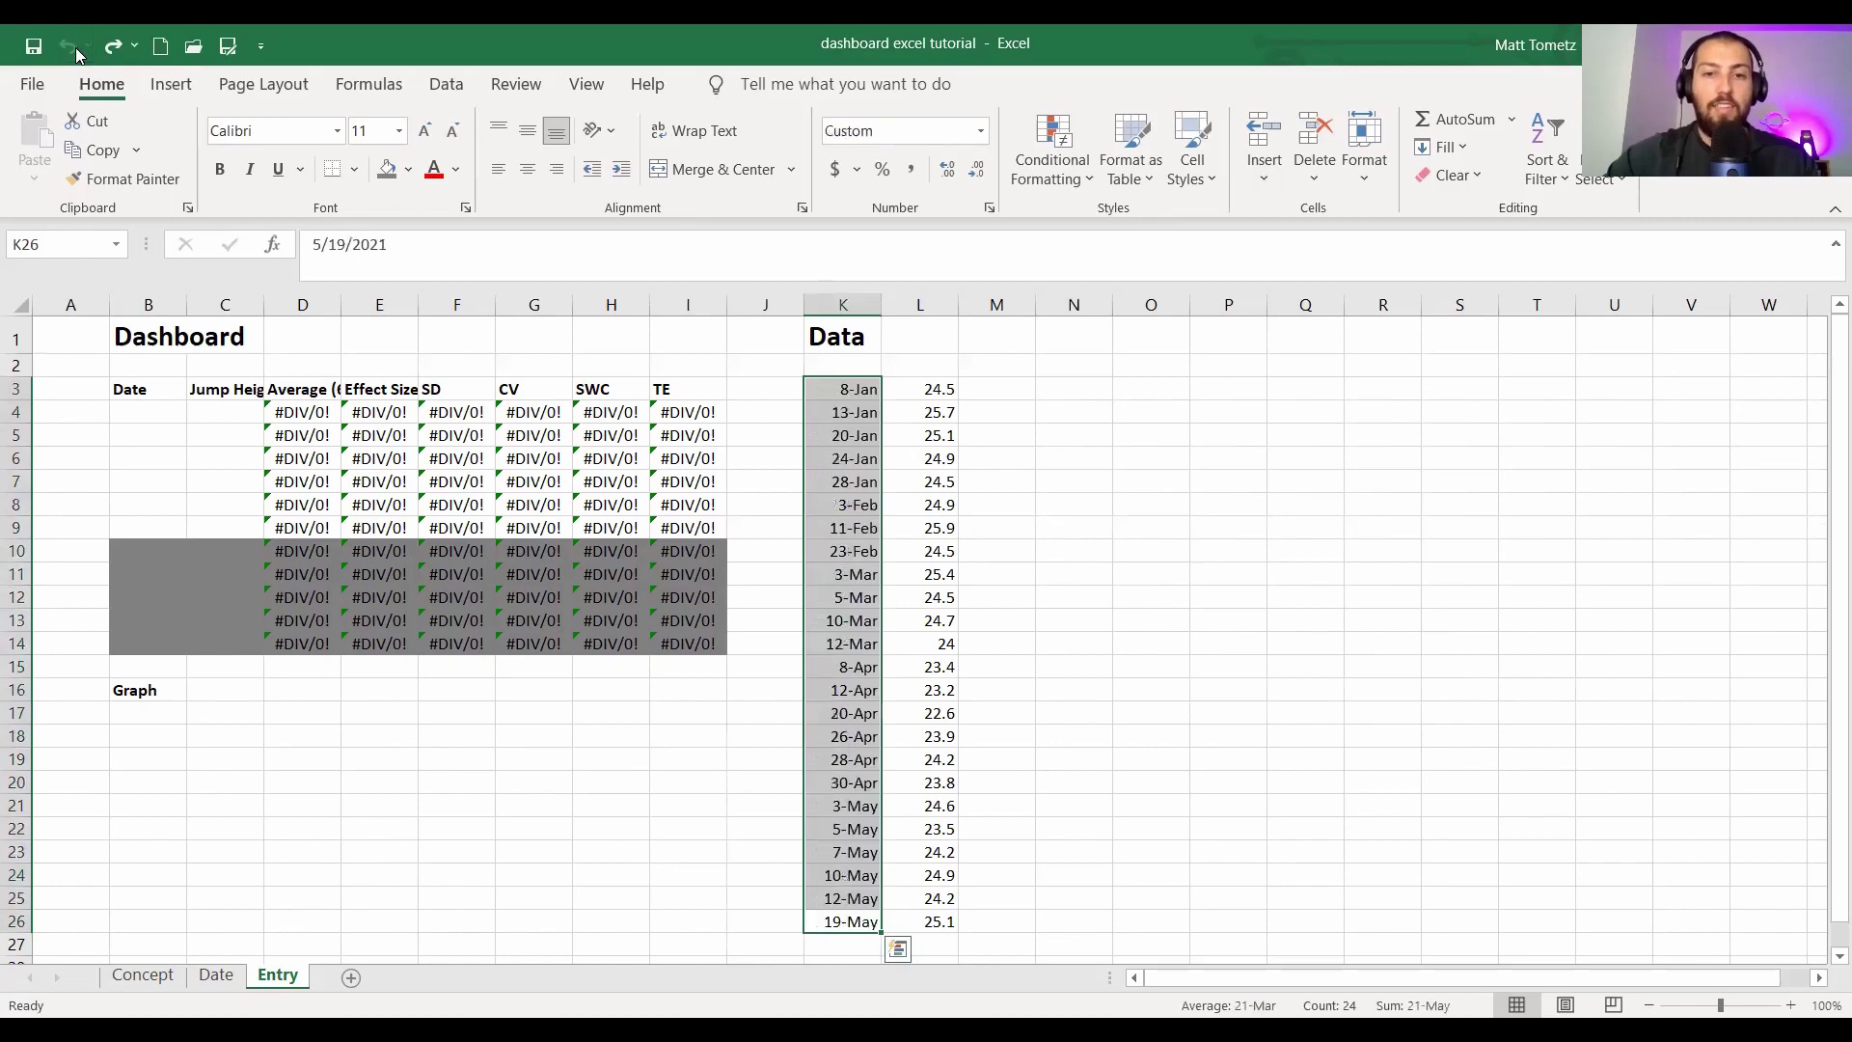
- Check the custom number format applied to the last data date in K26, leaving it unchanged
click(818, 916)
click(991, 213)
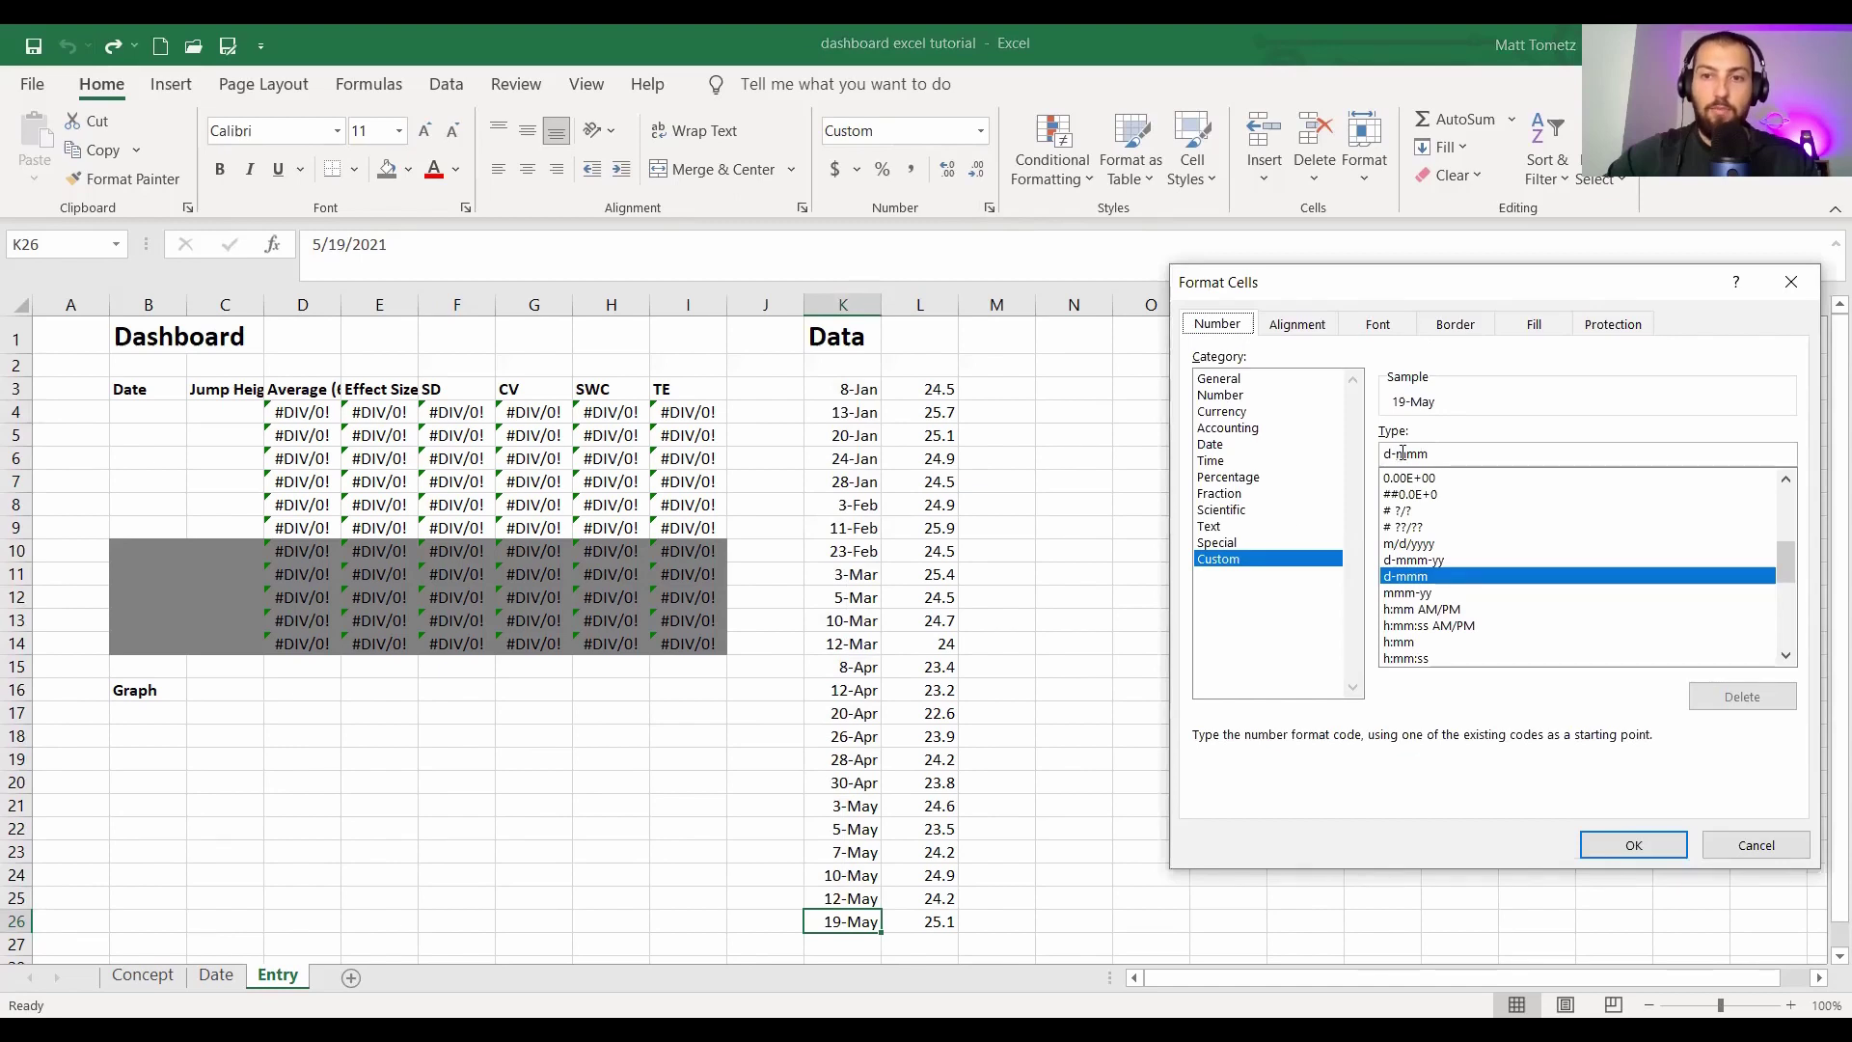
click(1754, 845)
- Start a MAX formula in B4 over the data dates, from K3 down to the sheet's last row (K3:K1048576)
click(133, 407)
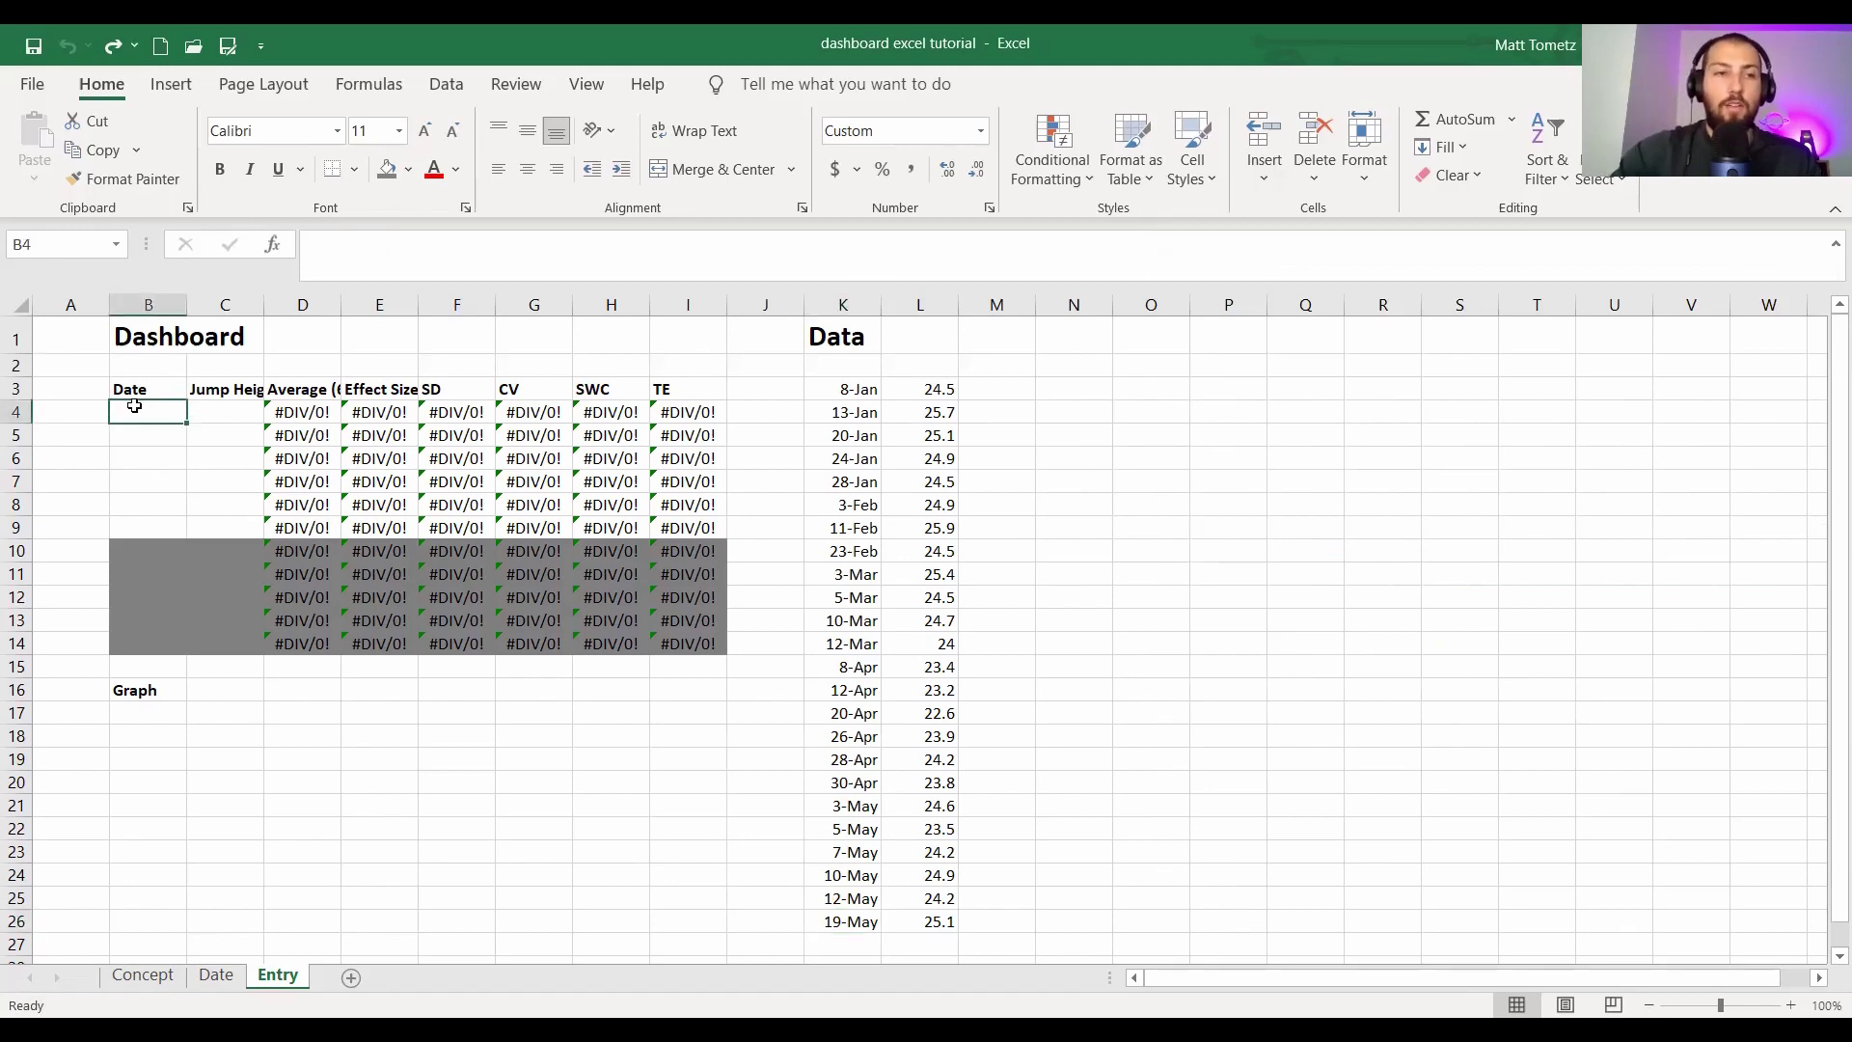
text(=m)
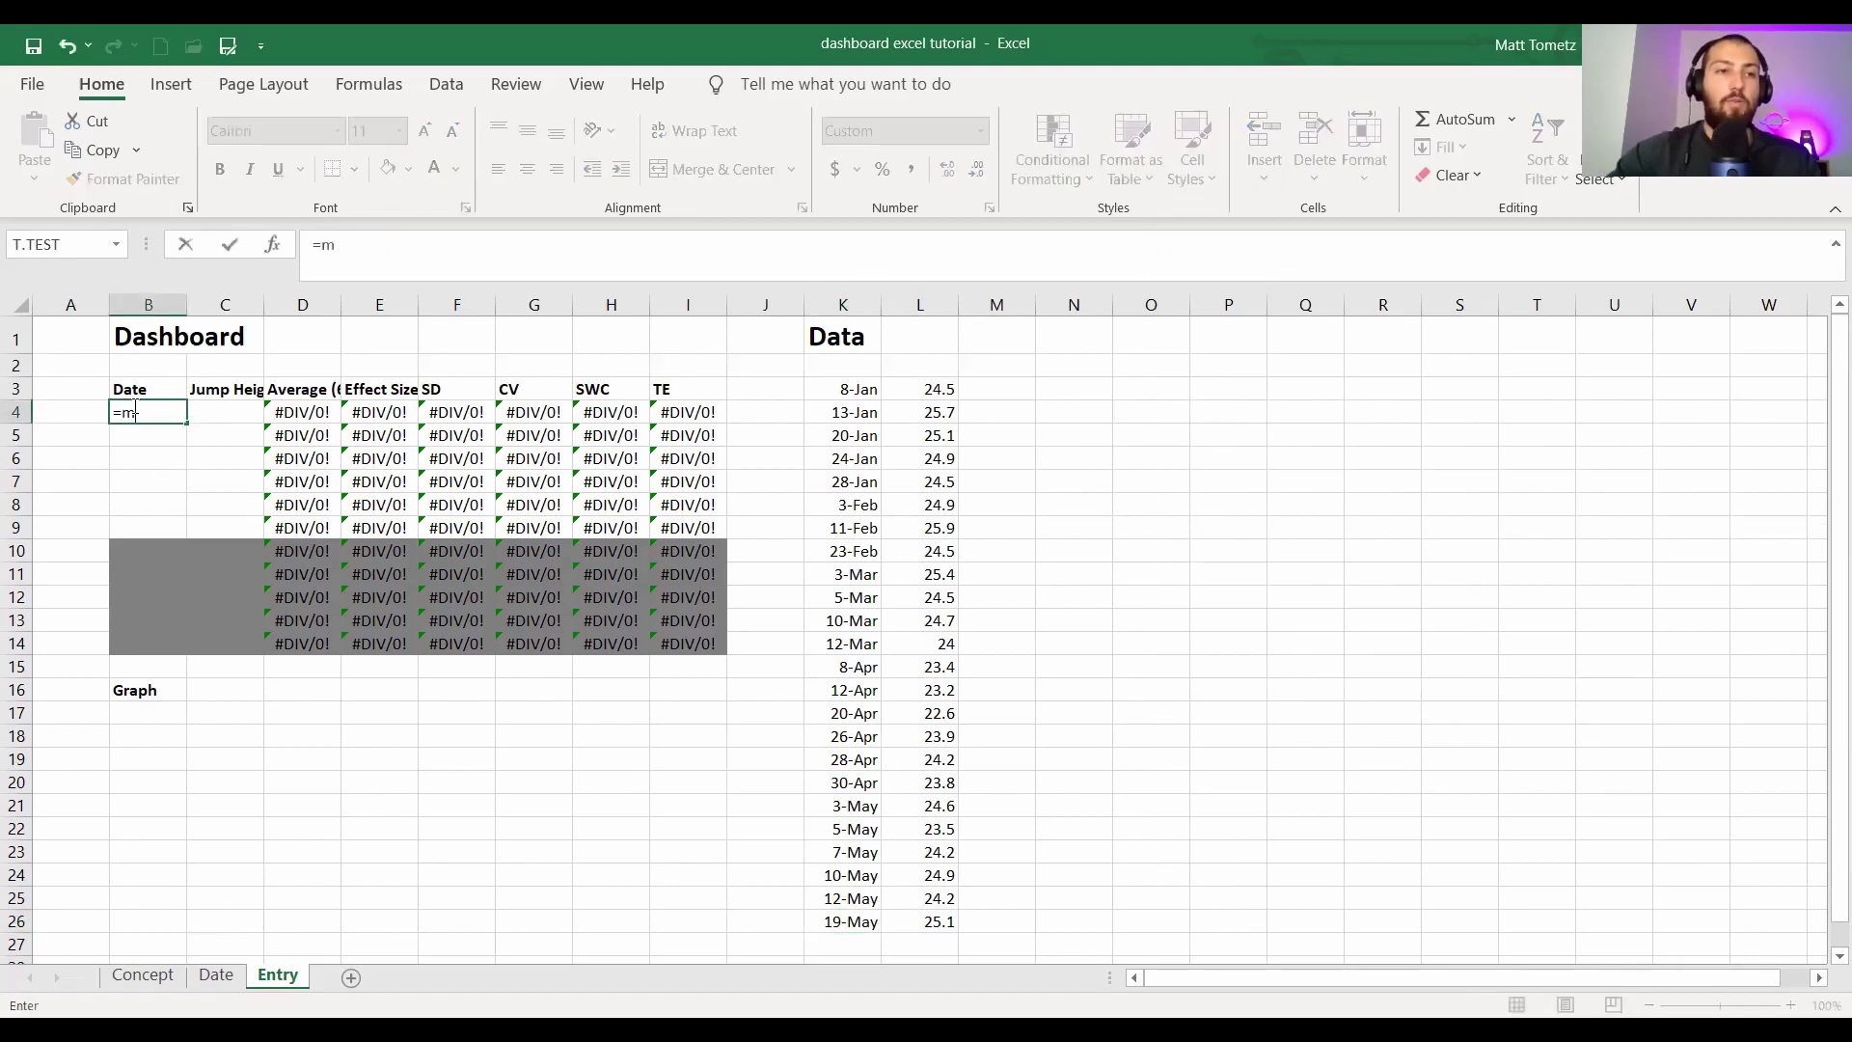
text(ax()
click(846, 391)
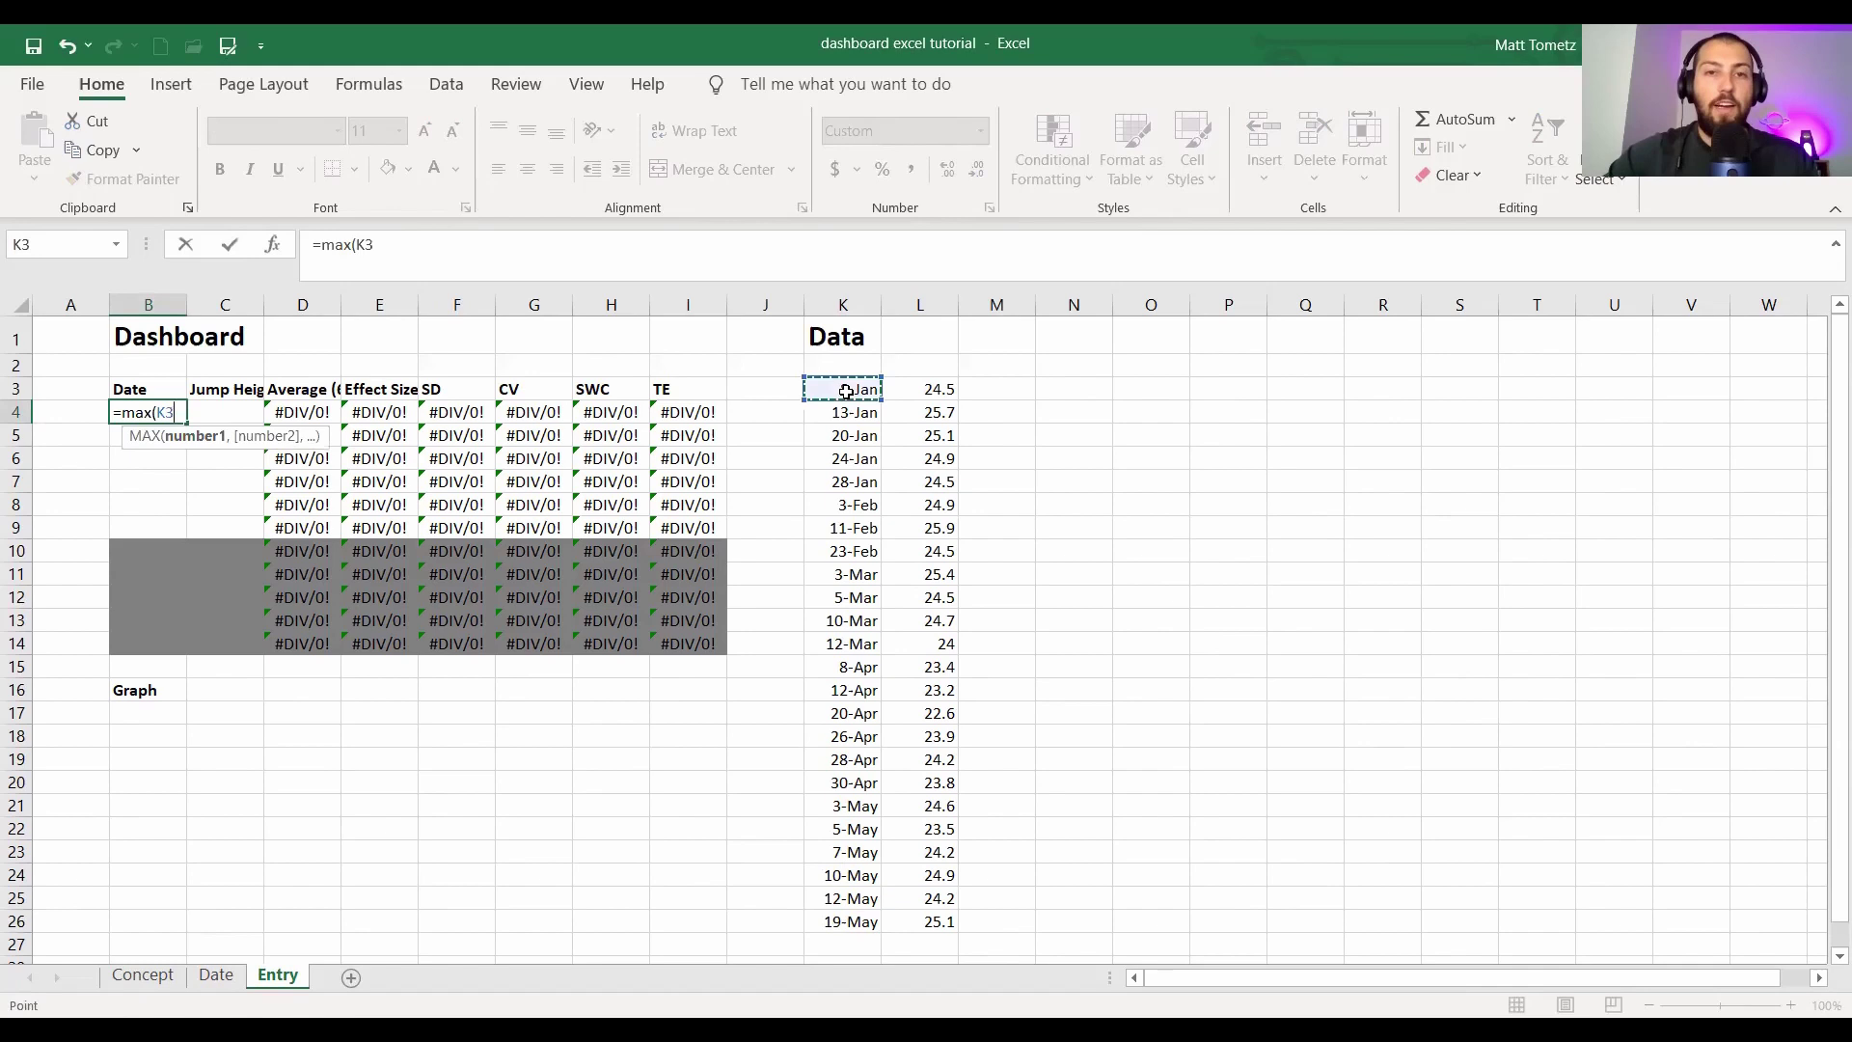
key(ctrl+shift+Down)
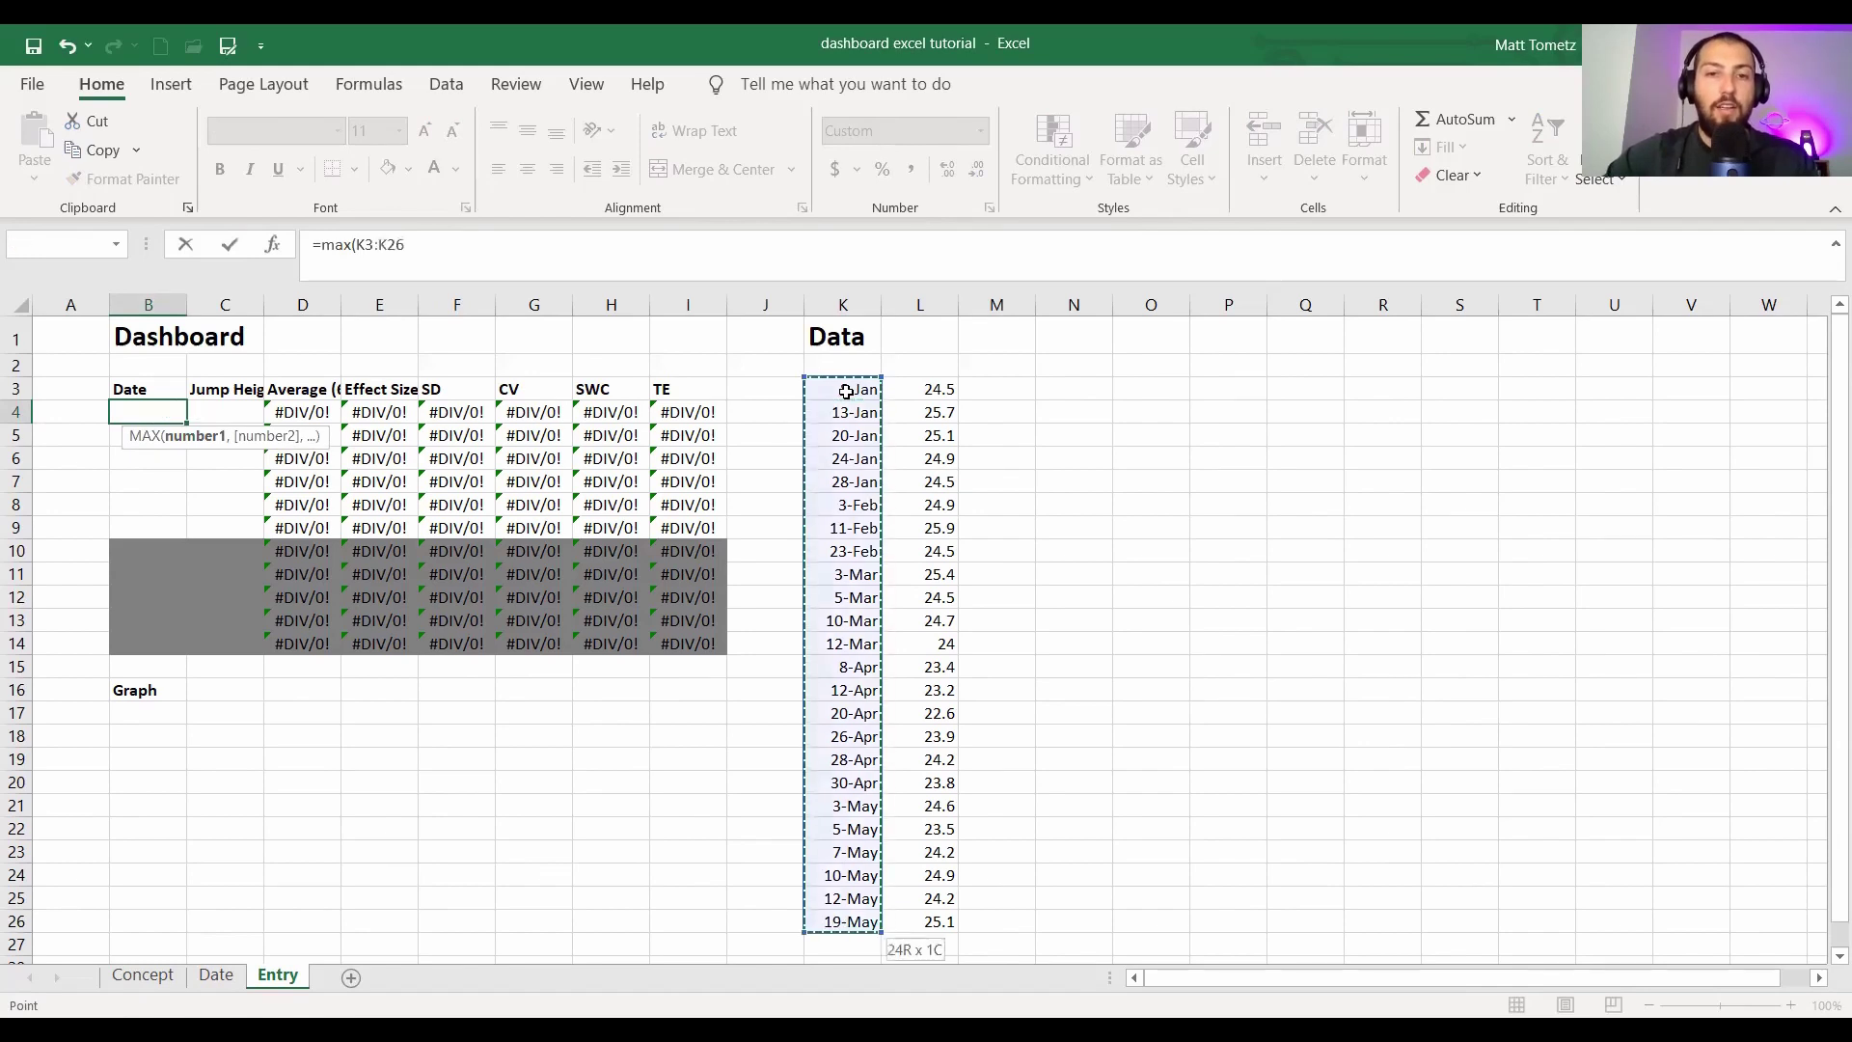
key(ctrl+shift+Down)
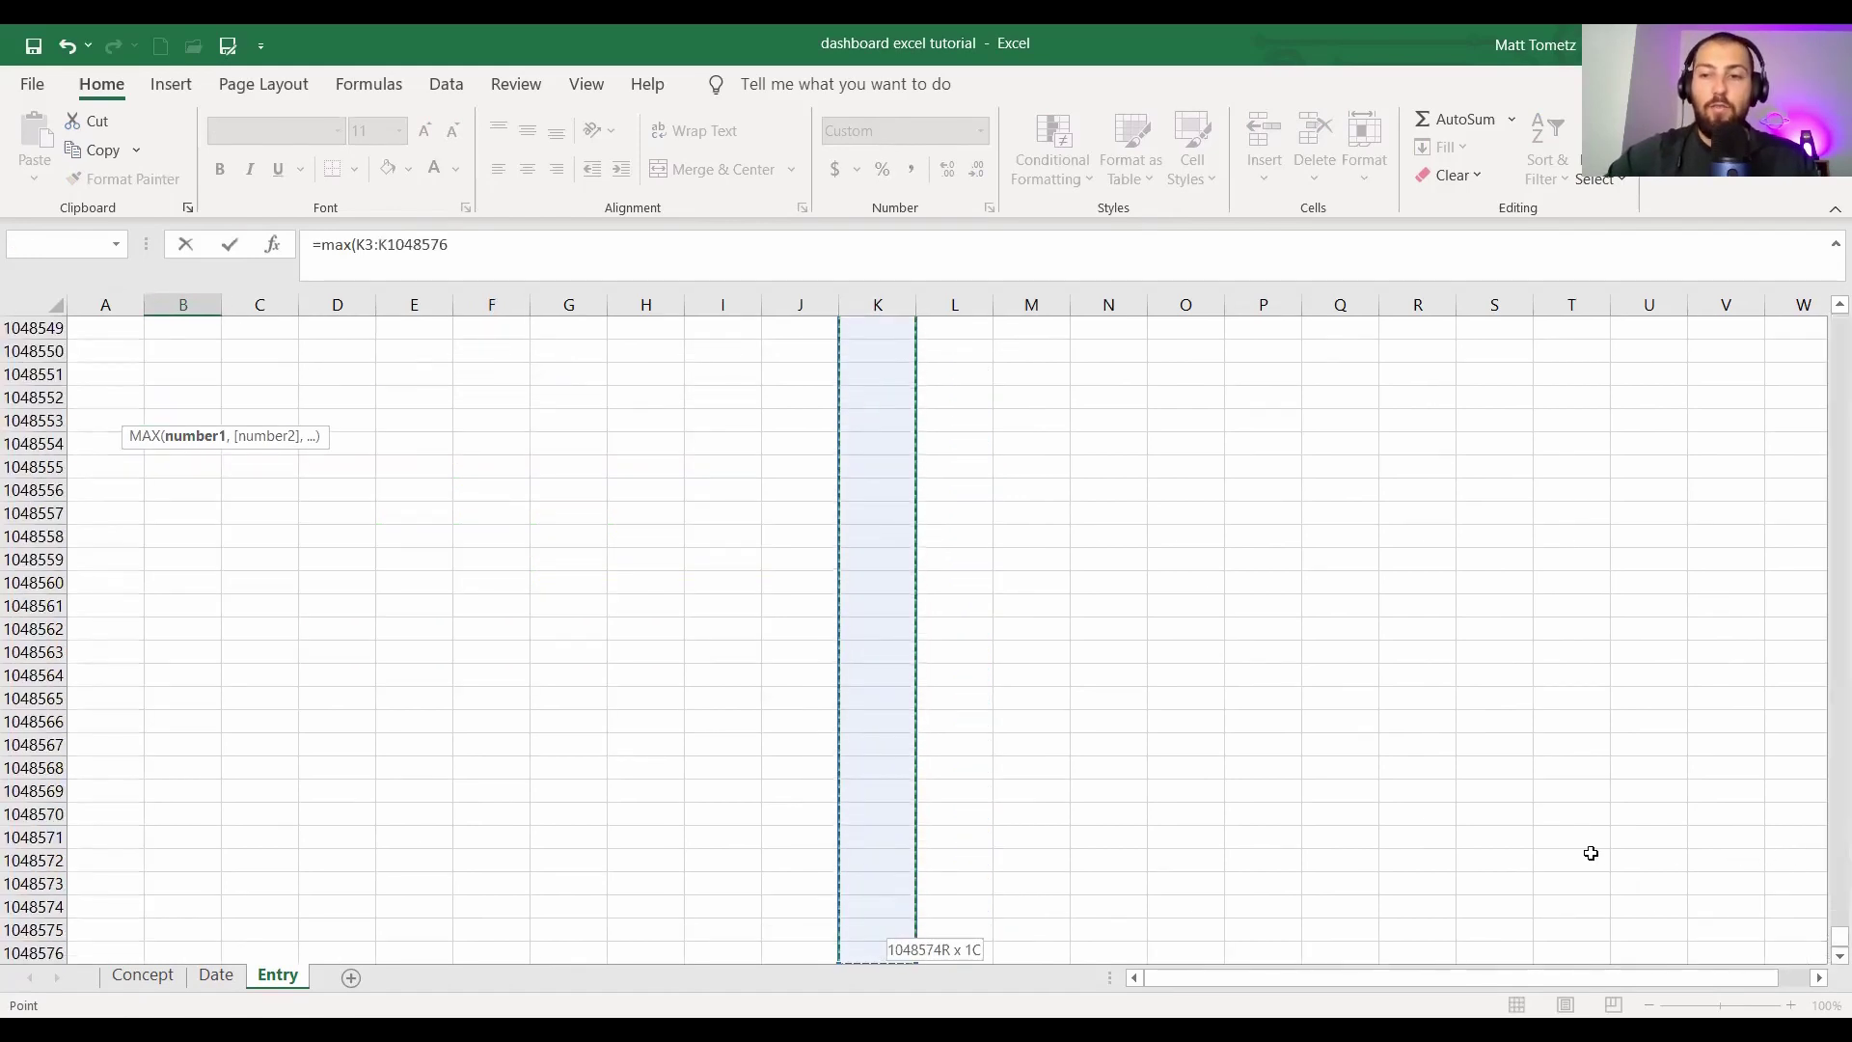
drag(1835, 934, 1836, 318)
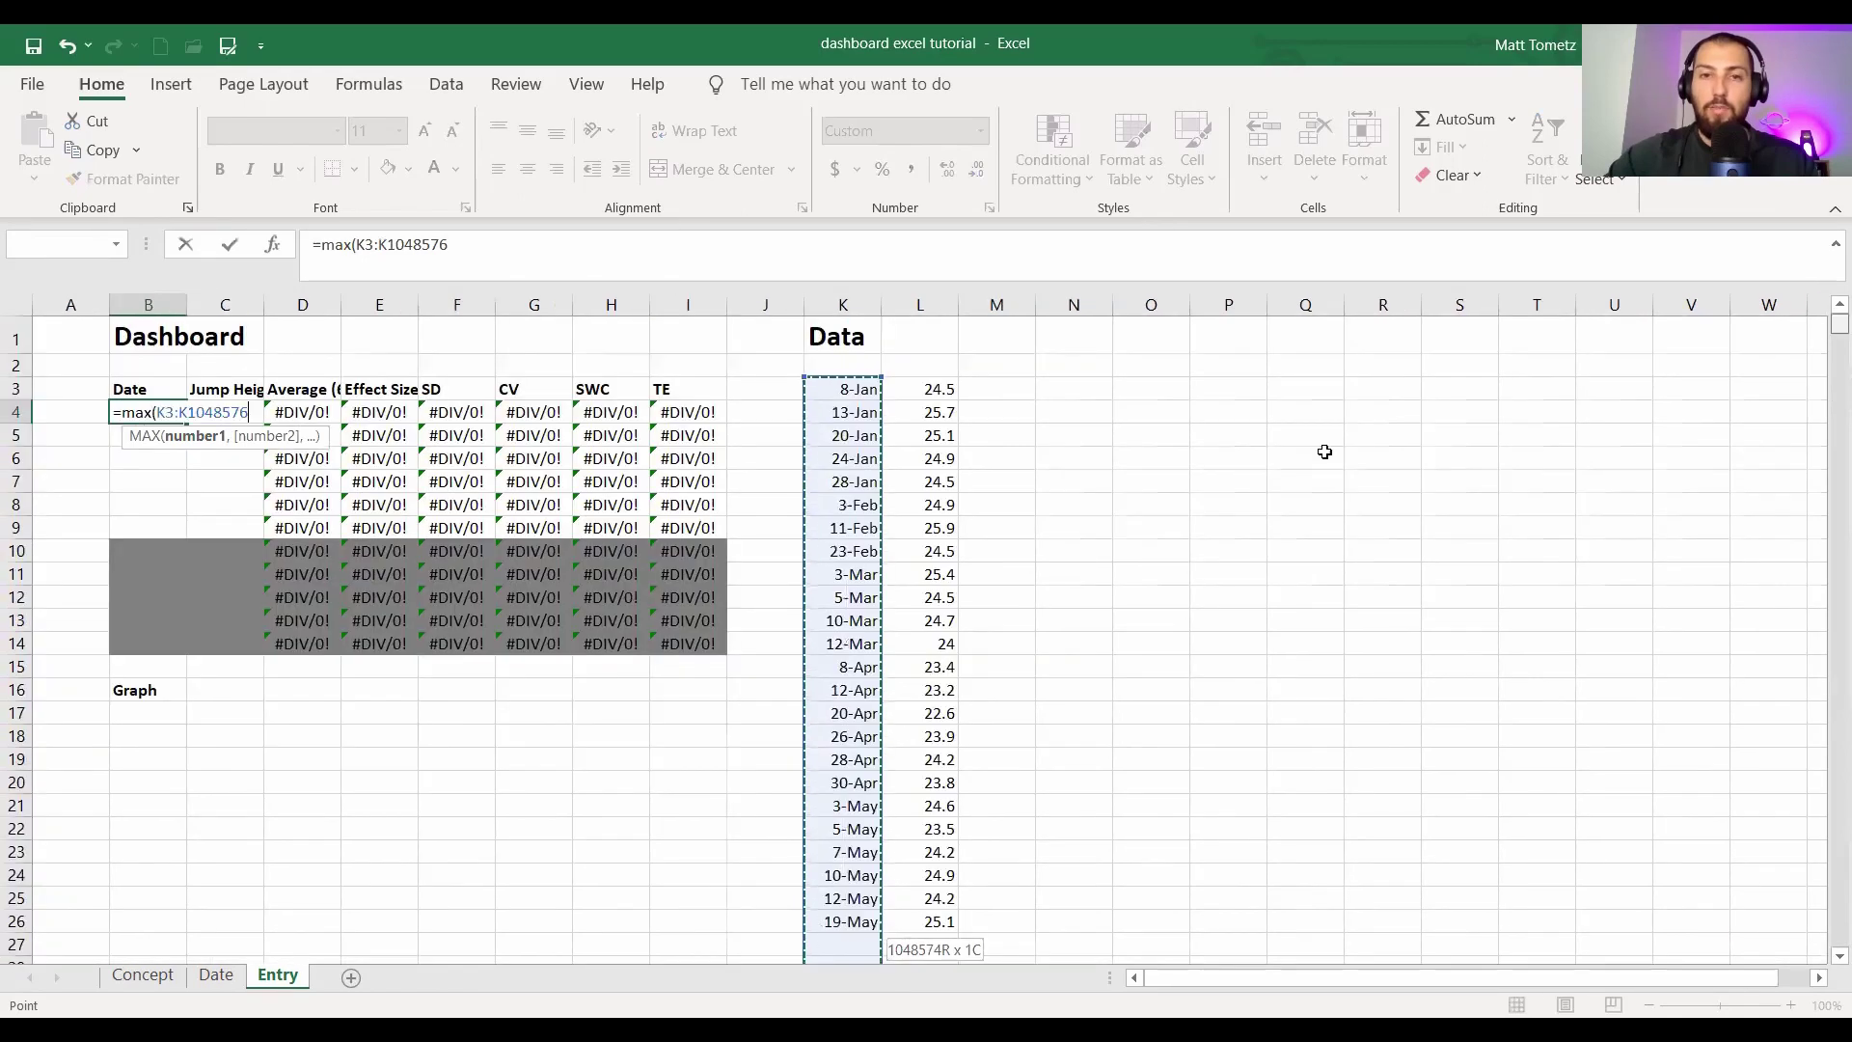
- Reselect K3:K1048576 as the MAX range so it includes empty rows for future entries, and complete the formula in B4
click(821, 386)
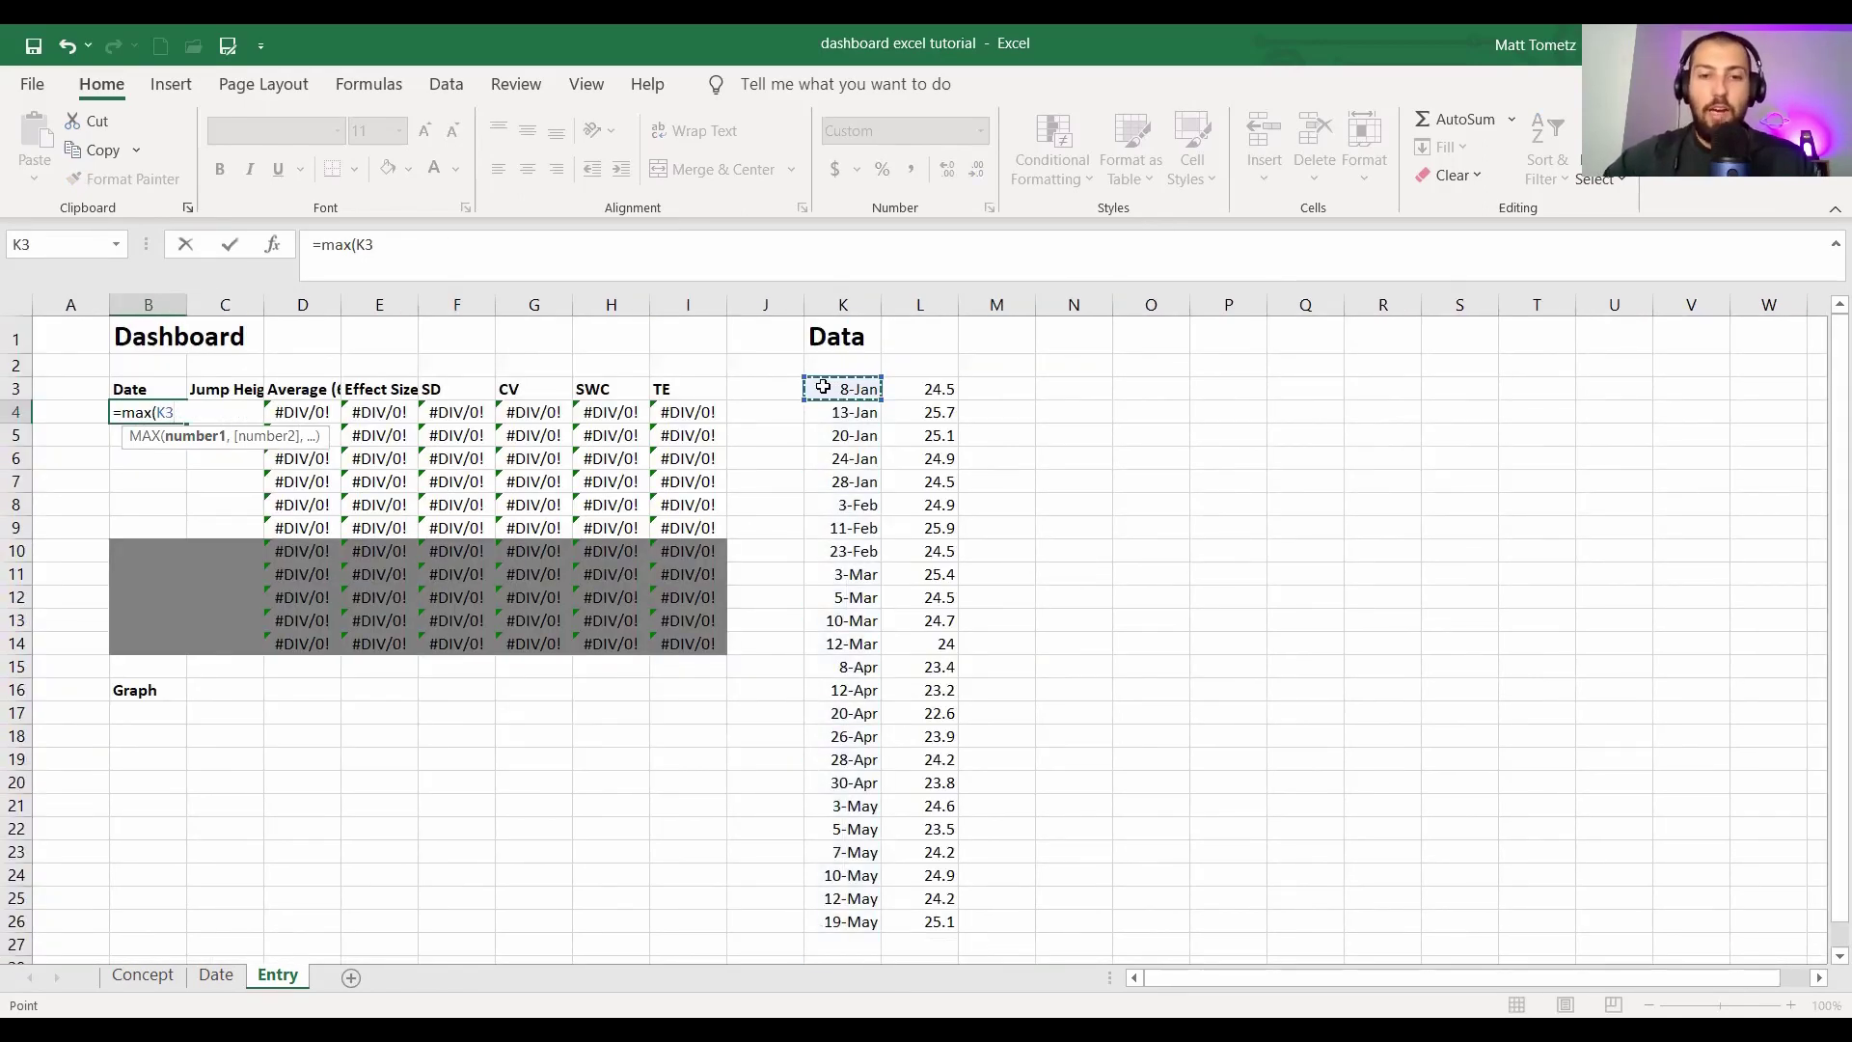
key(ctrl+shift+Down)
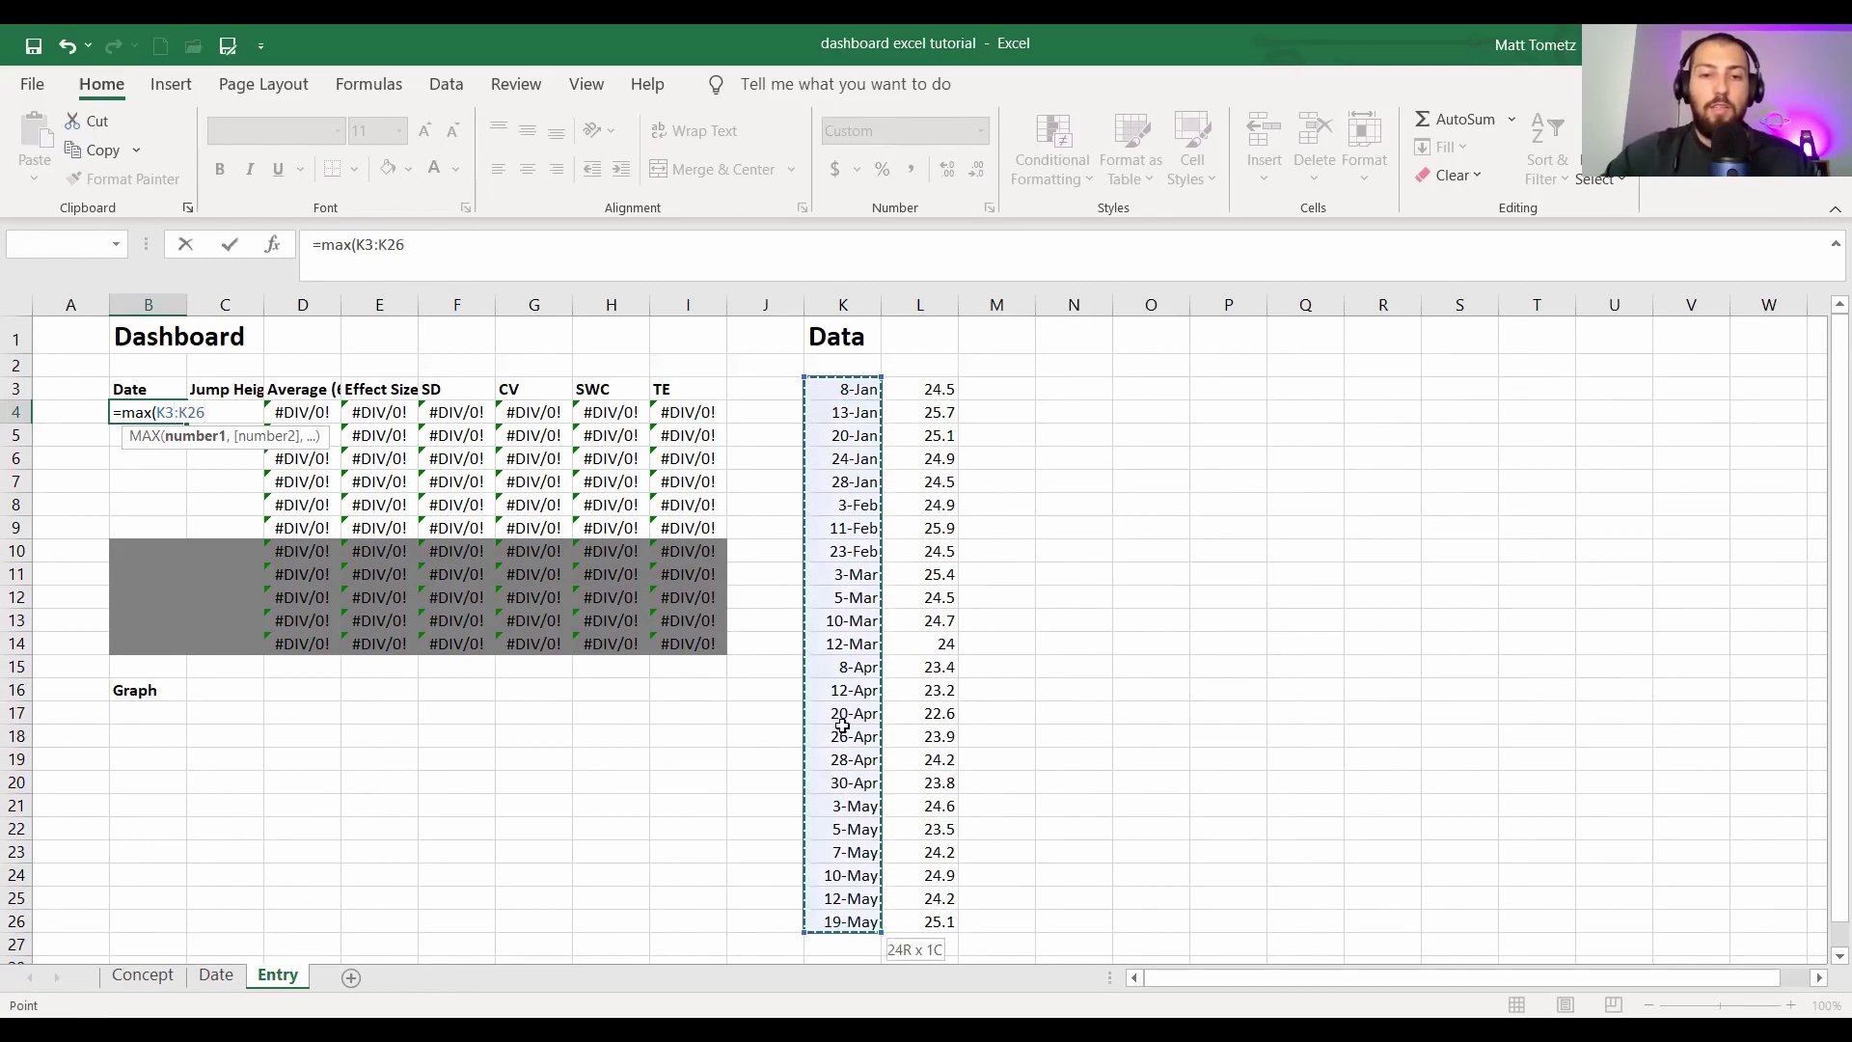
scroll(830, 820, down, 1)
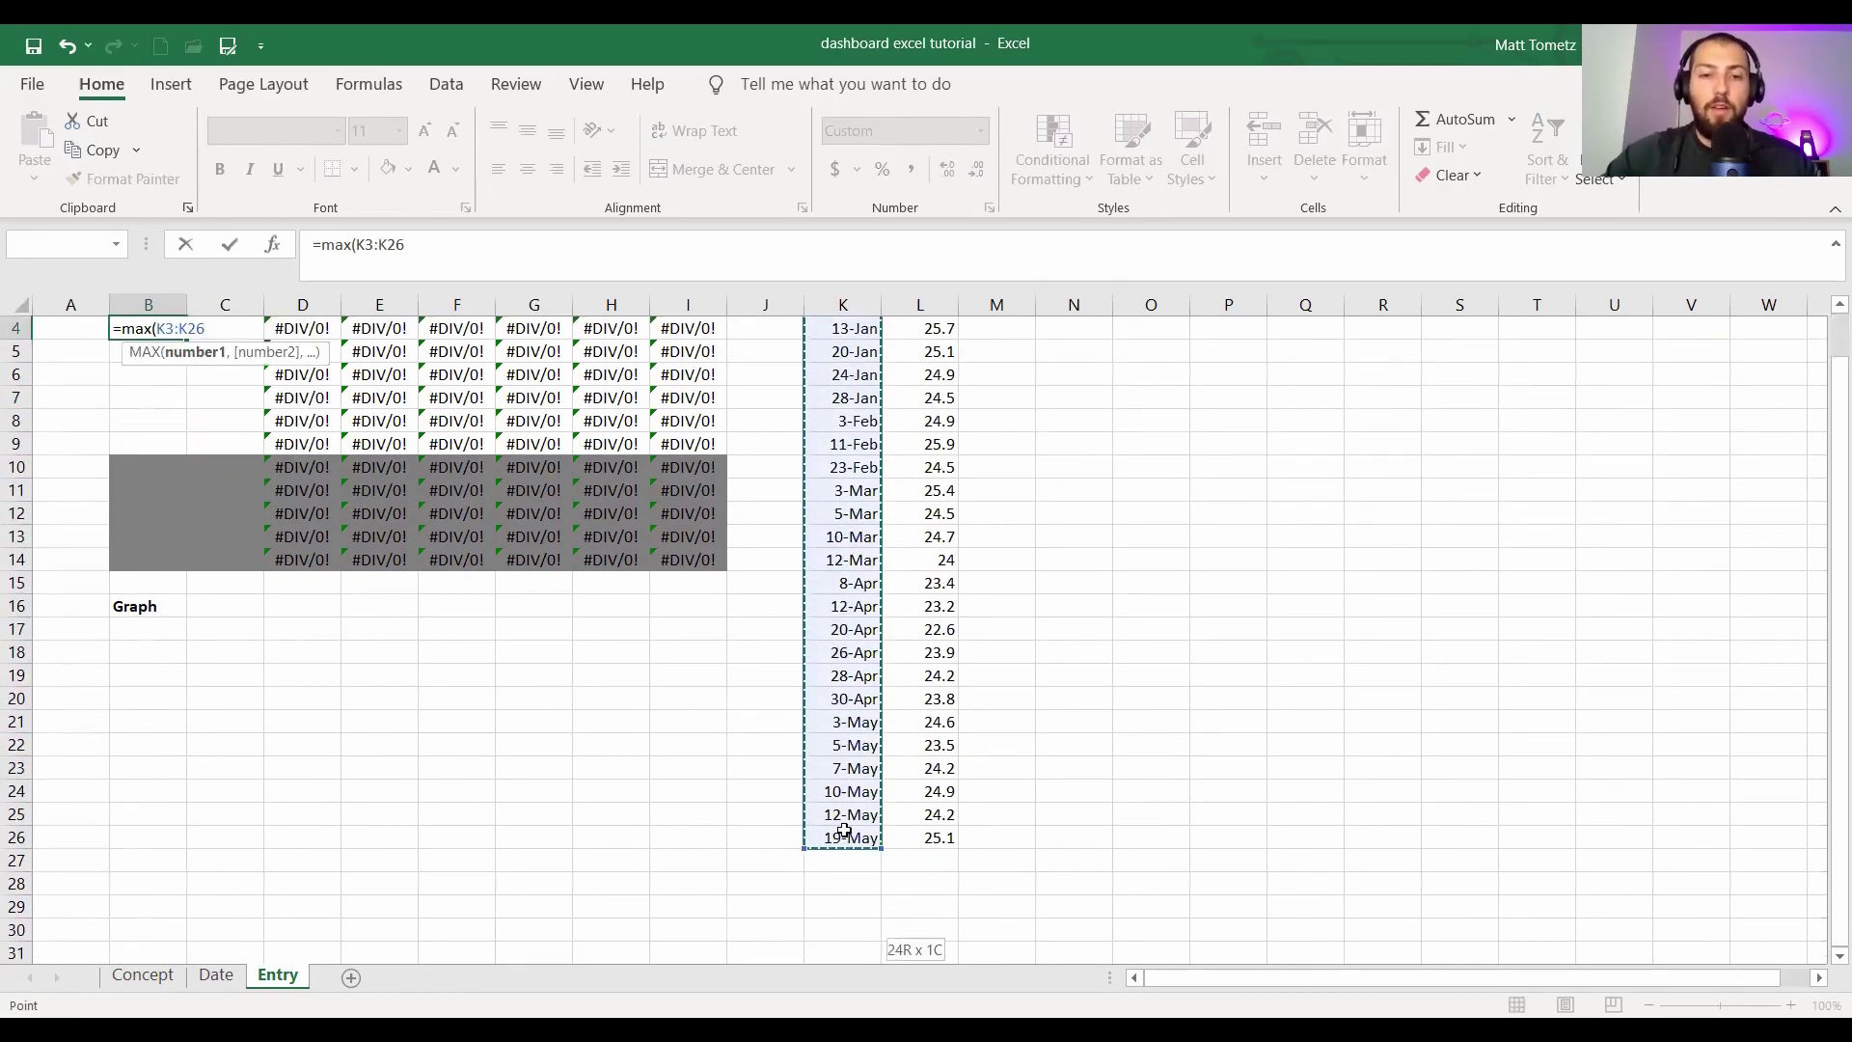
scroll(843, 832, up, 1)
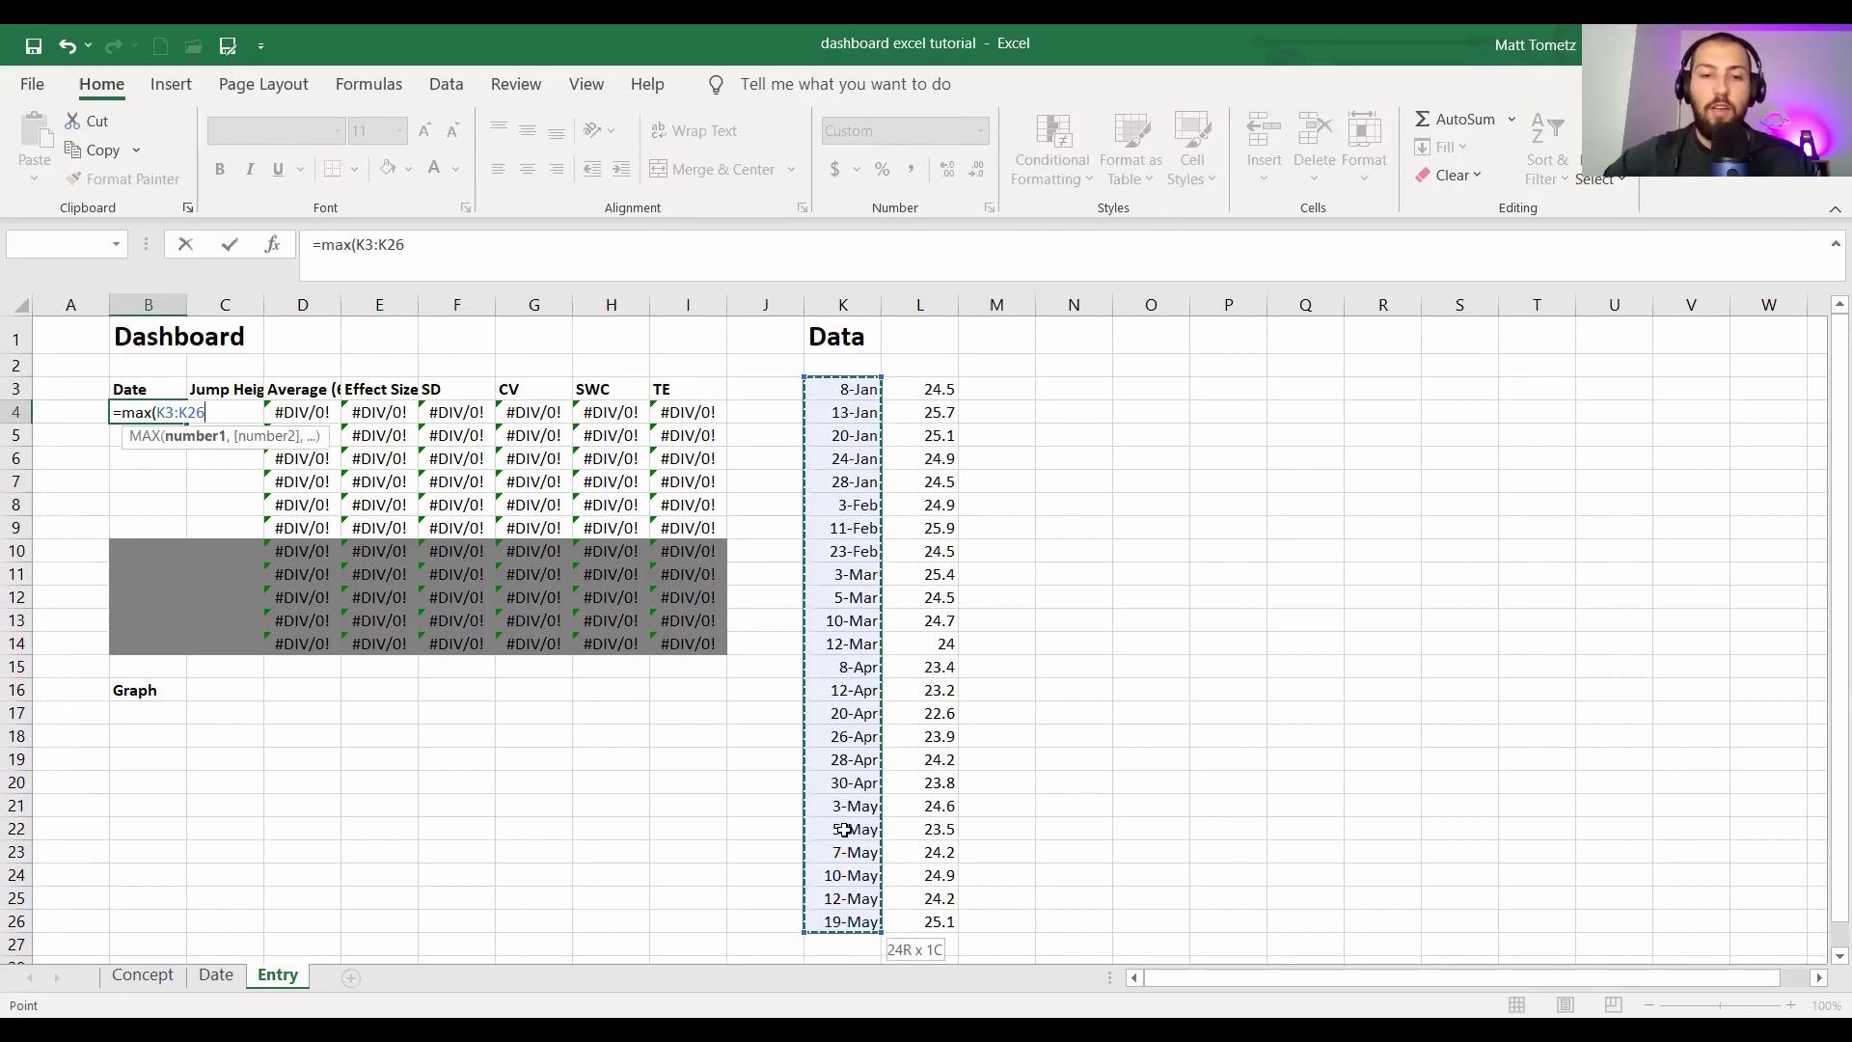
key(ctrl+shift+Down)
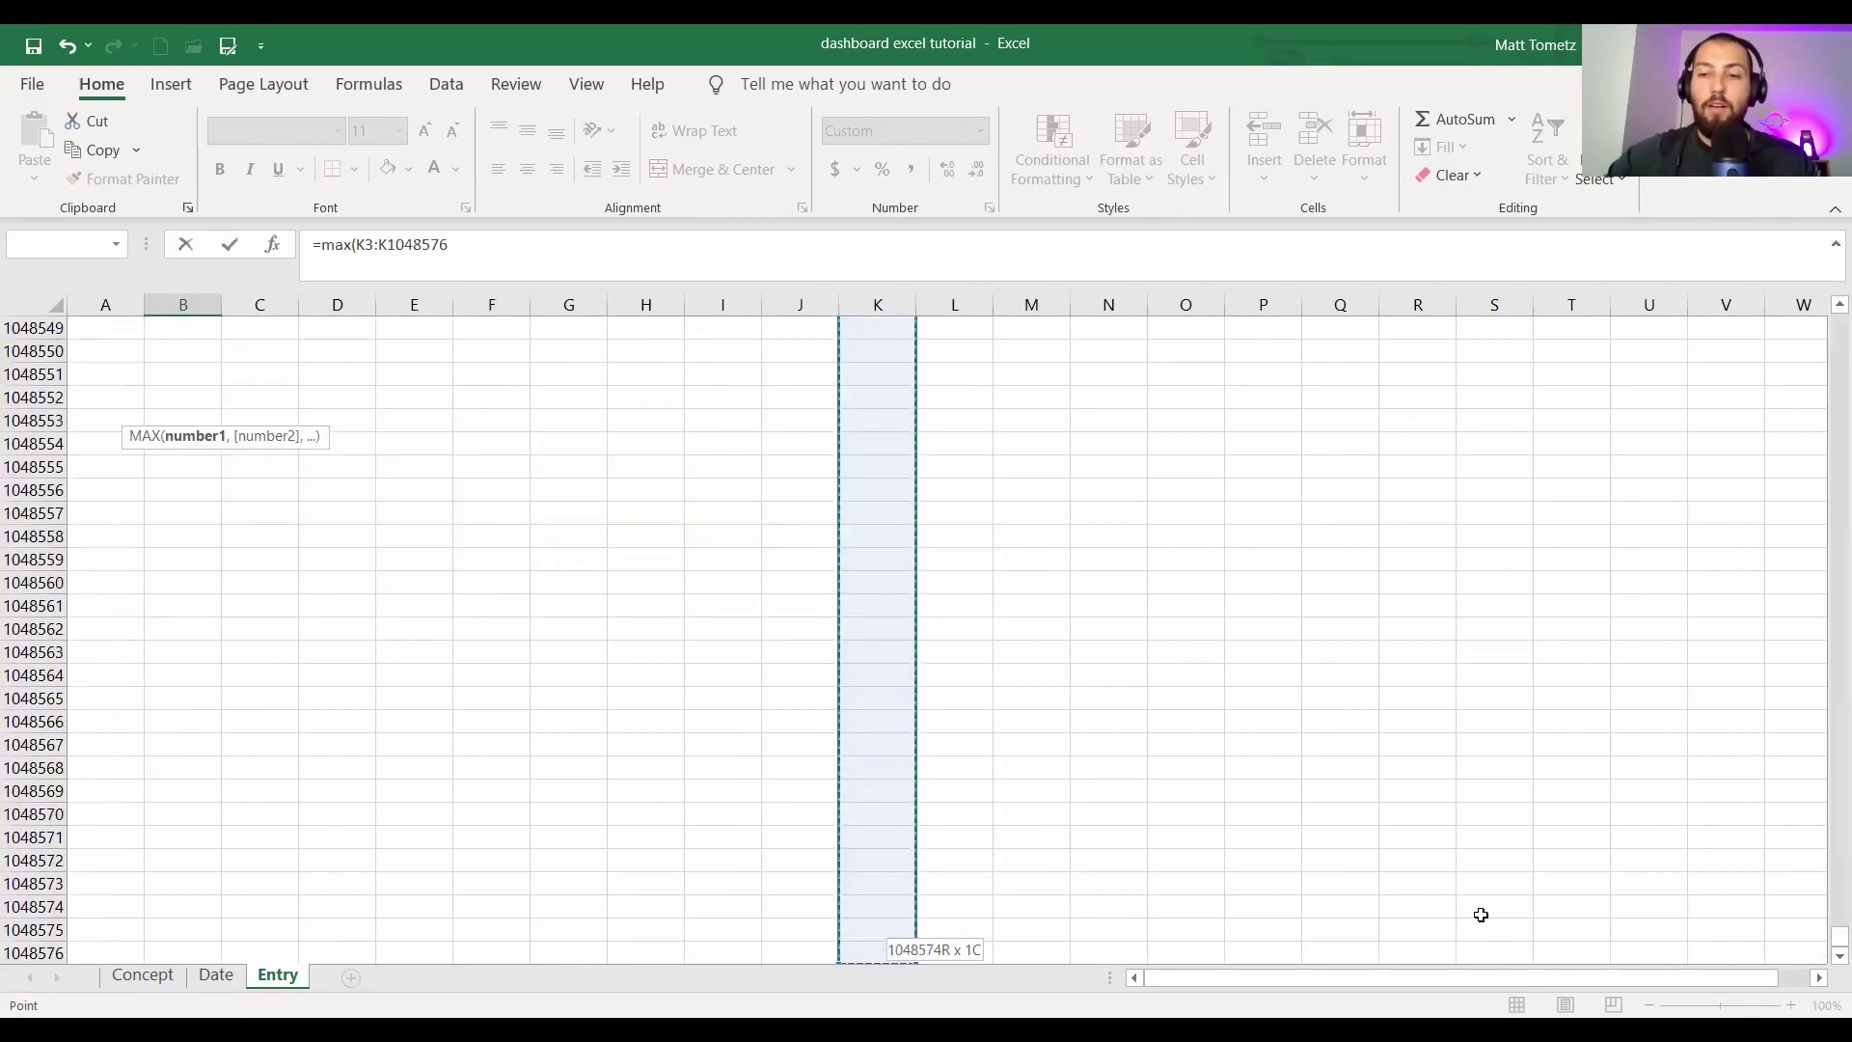
drag(1840, 938, 1818, 290)
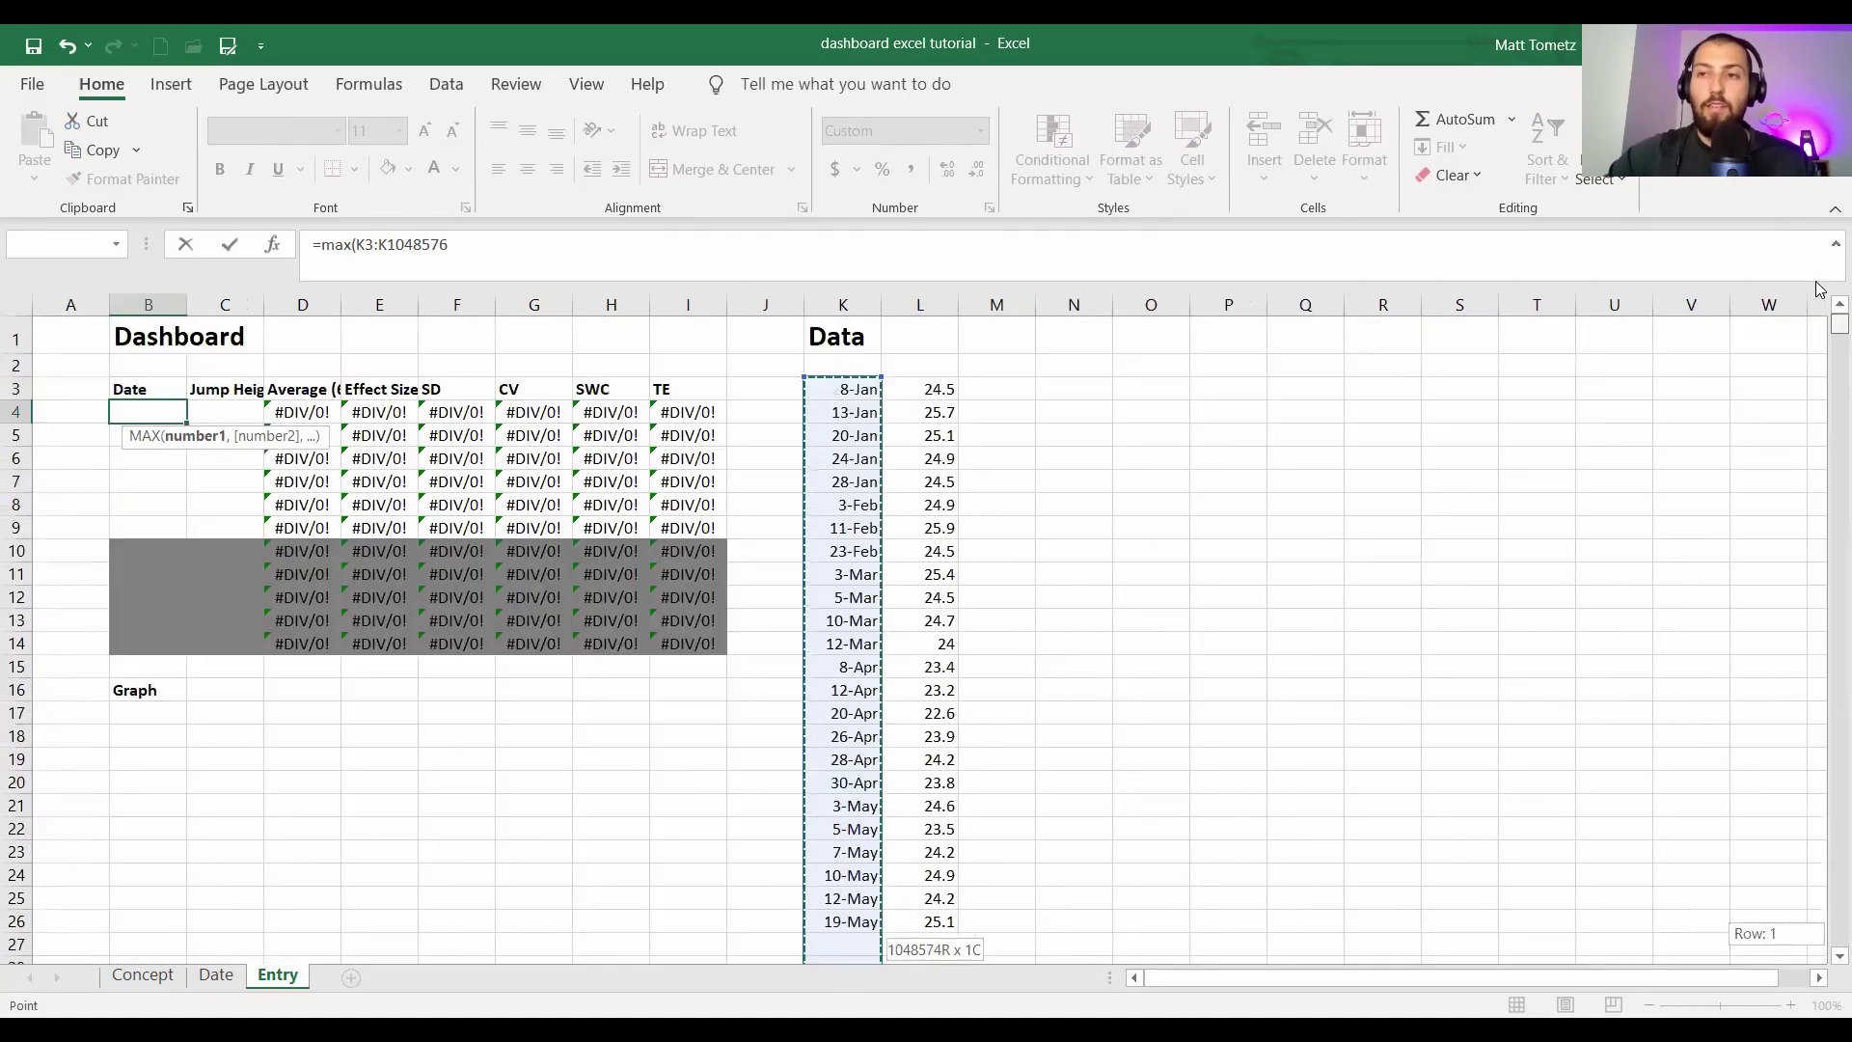
scroll(806, 764, down, 2)
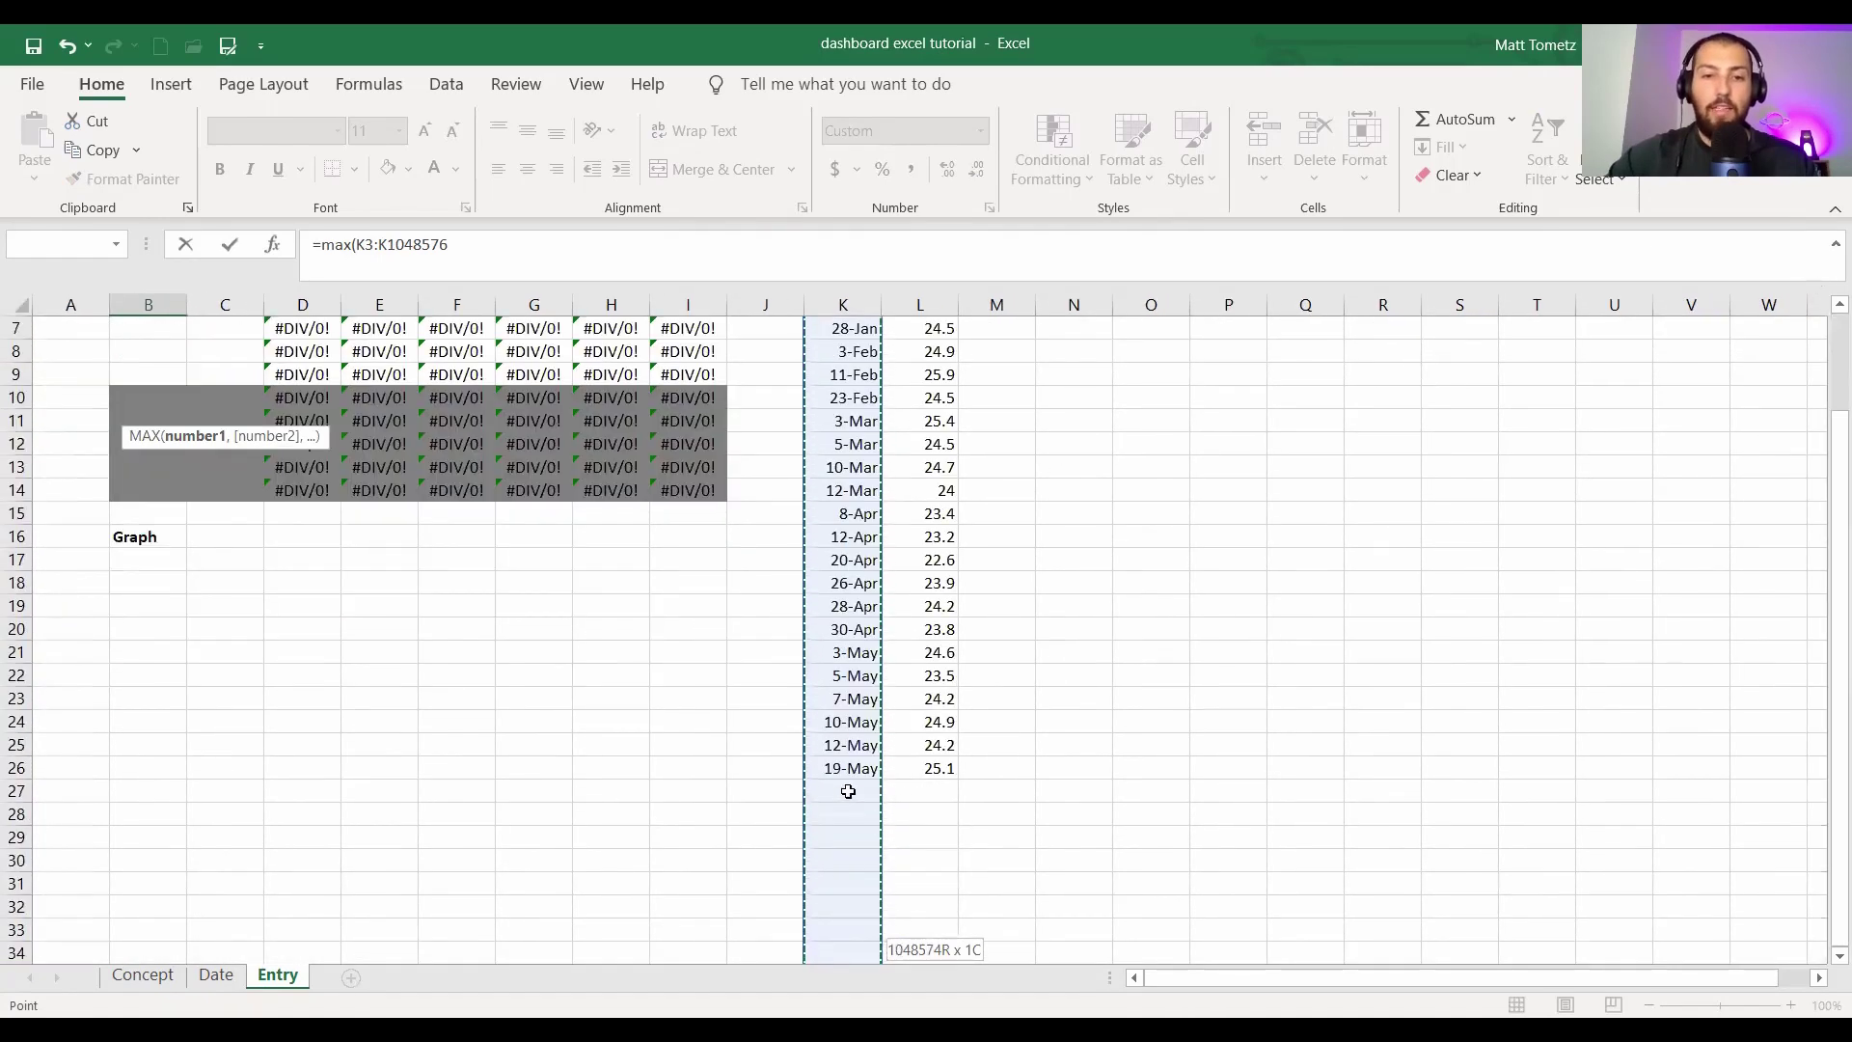
scroll(904, 852, down, 1)
scroll(537, 673, up, 3)
text())
key(Return)
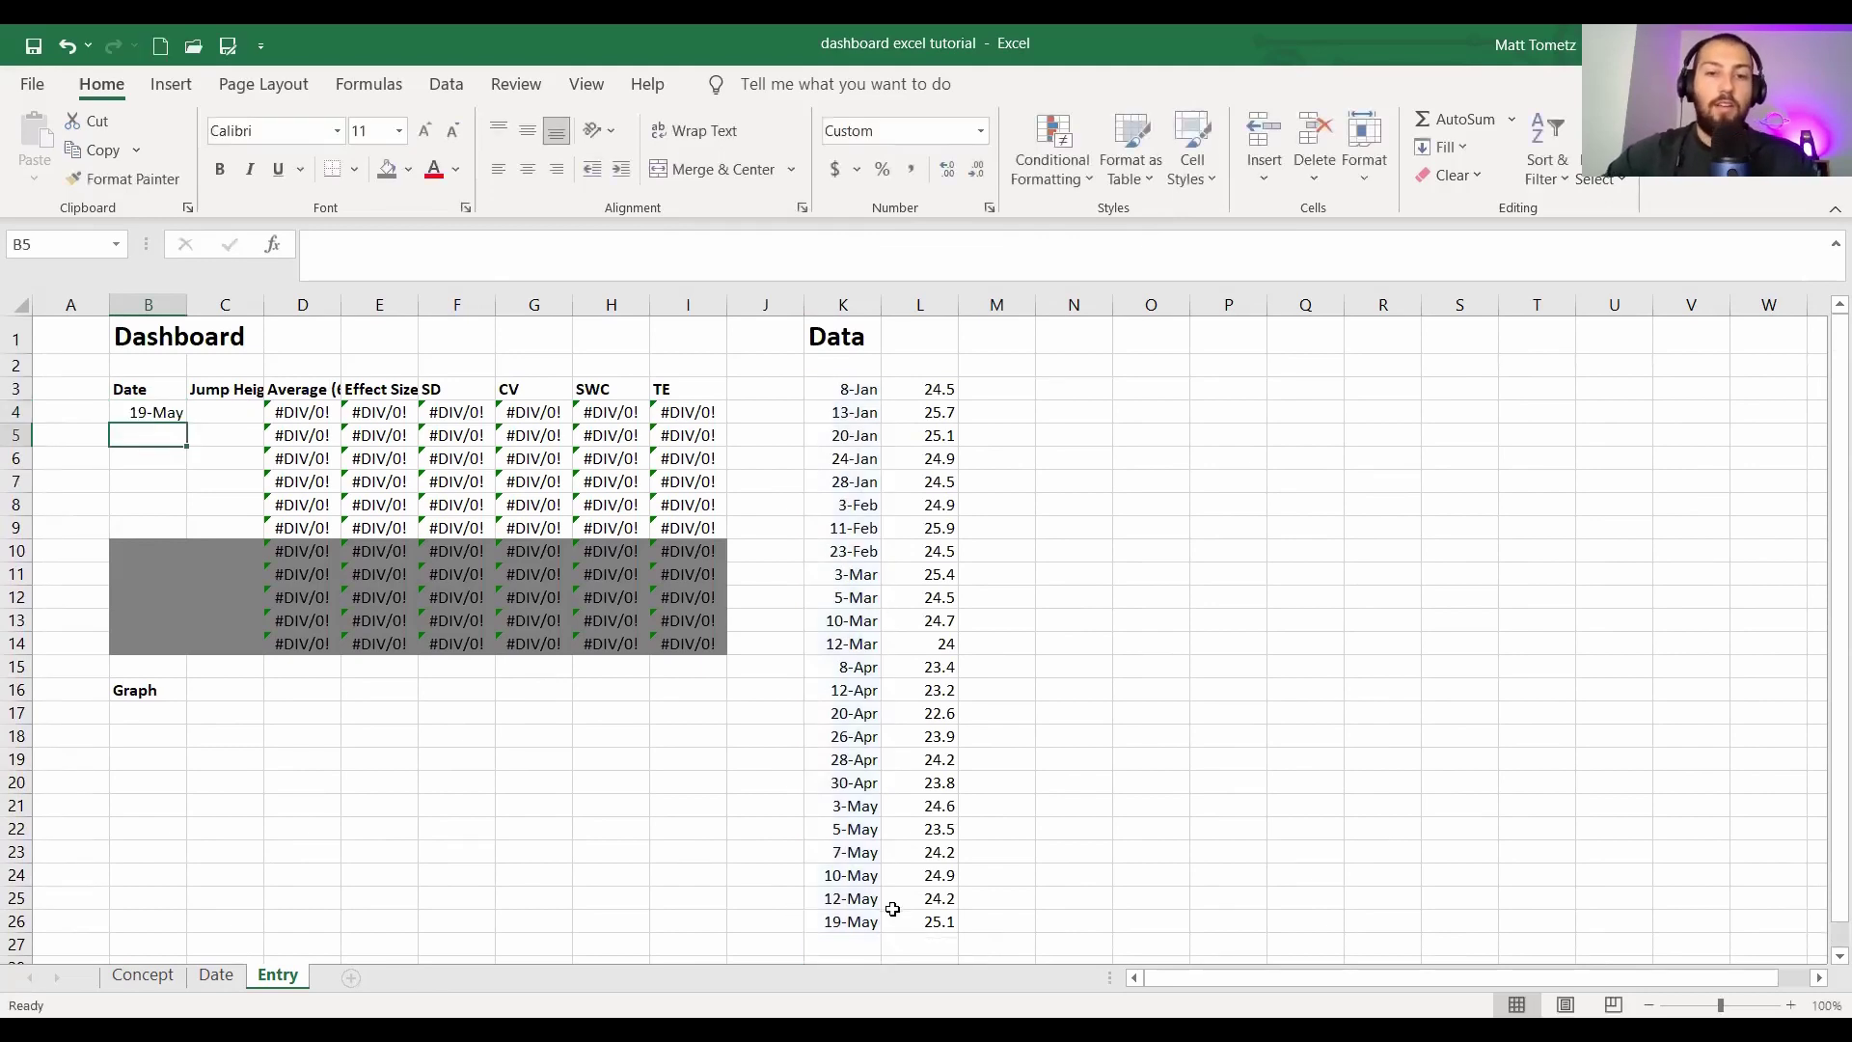
- Compare K26 with the date in B4 and review B4's cell format options, including the Date category, without applying changes
click(815, 919)
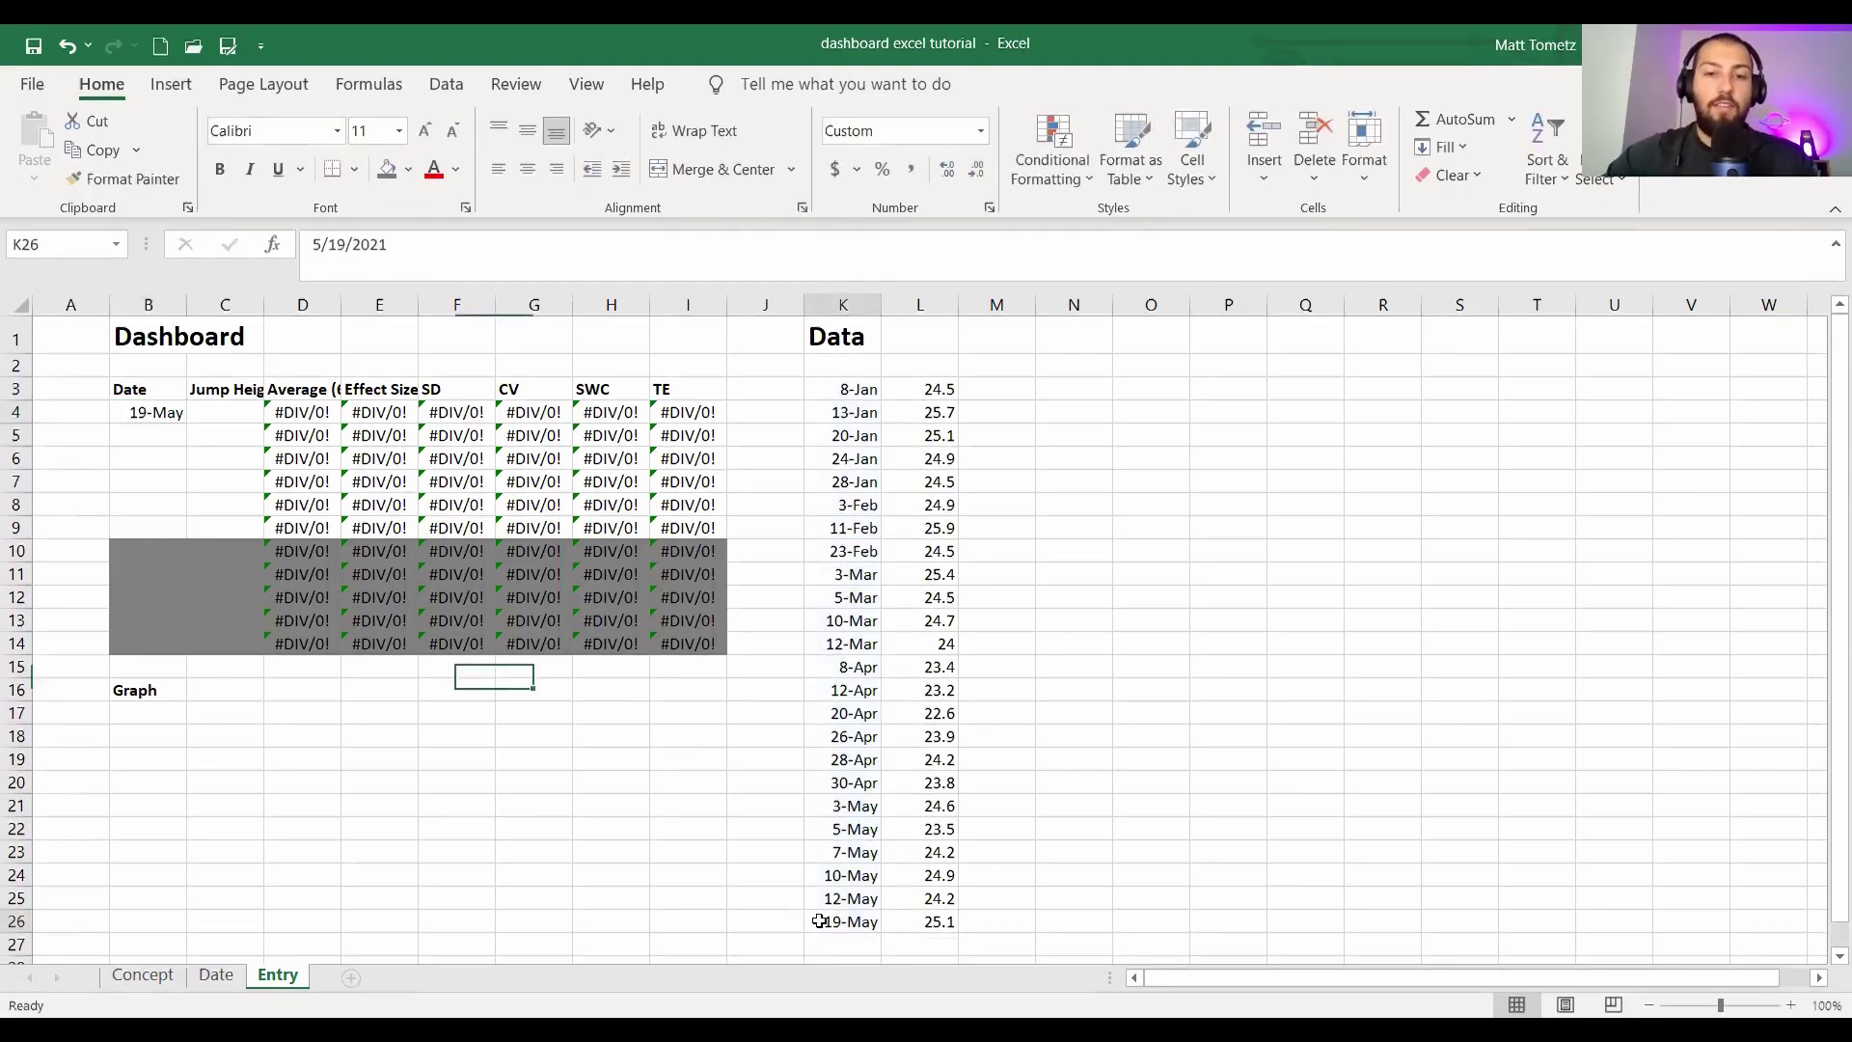
click(154, 413)
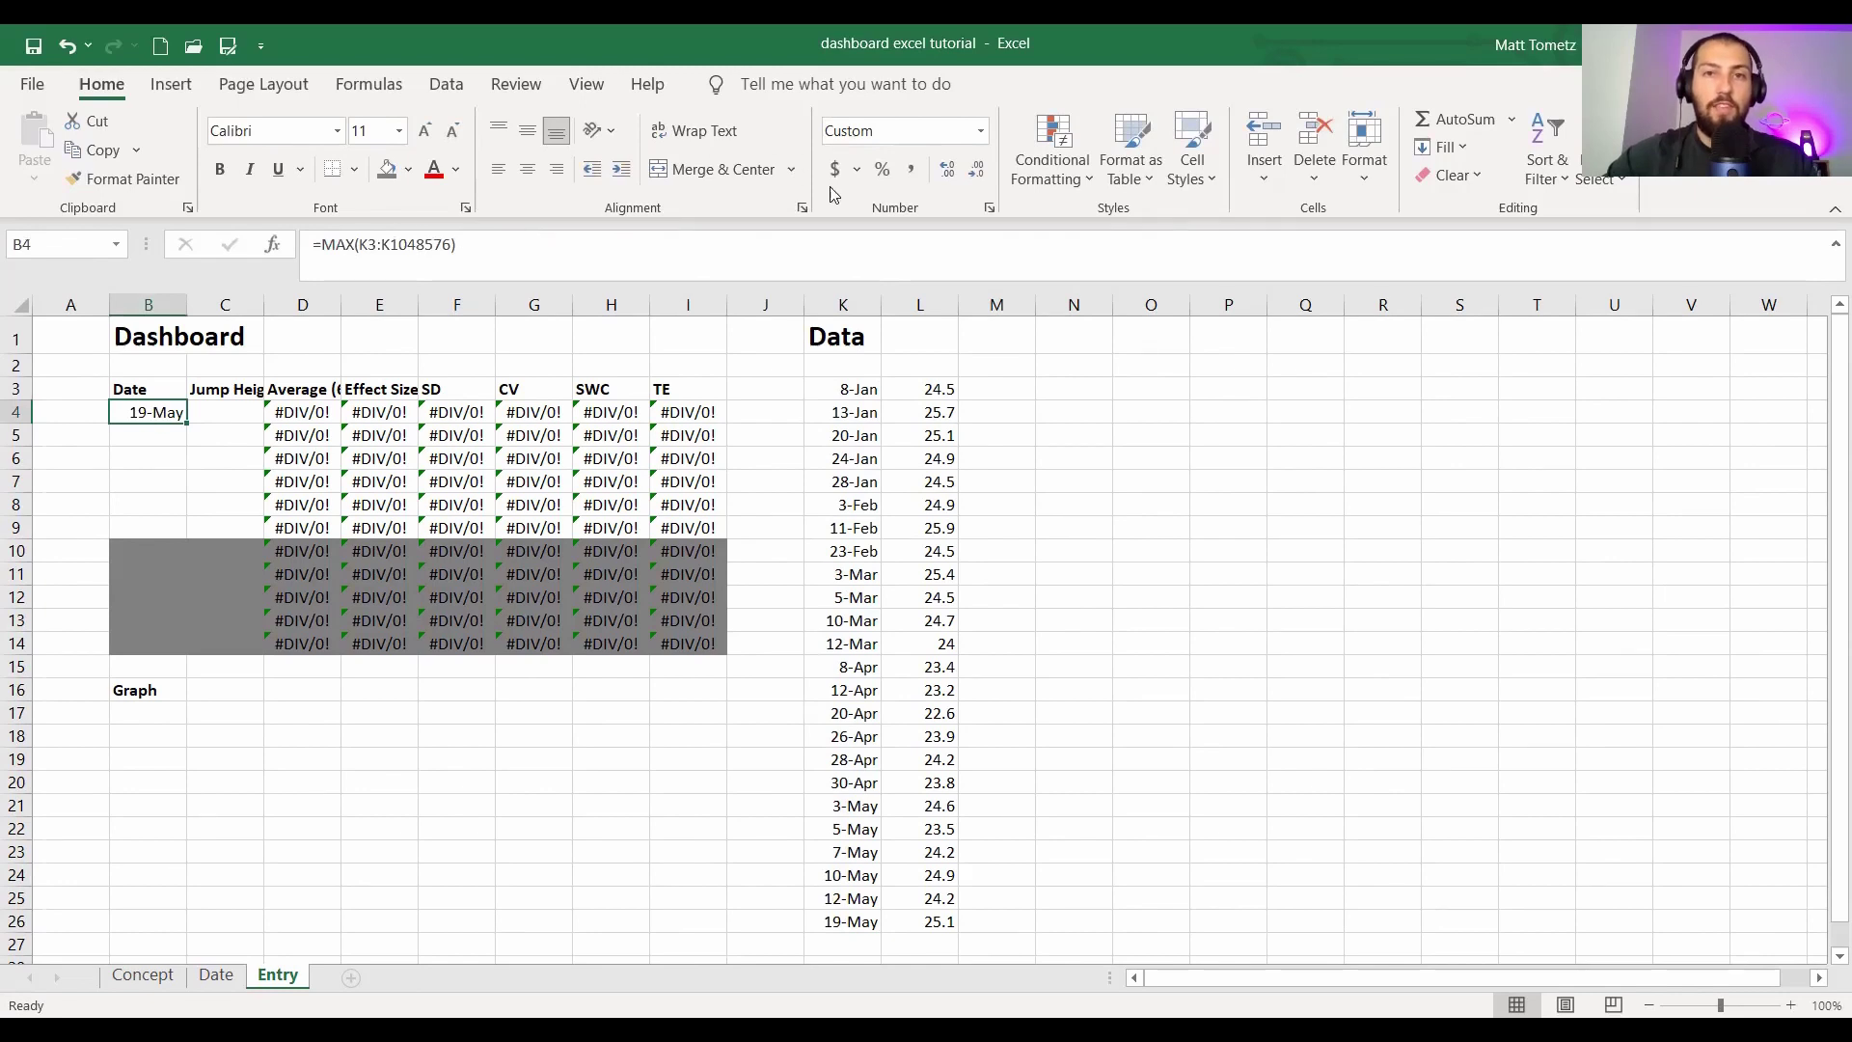
click(989, 208)
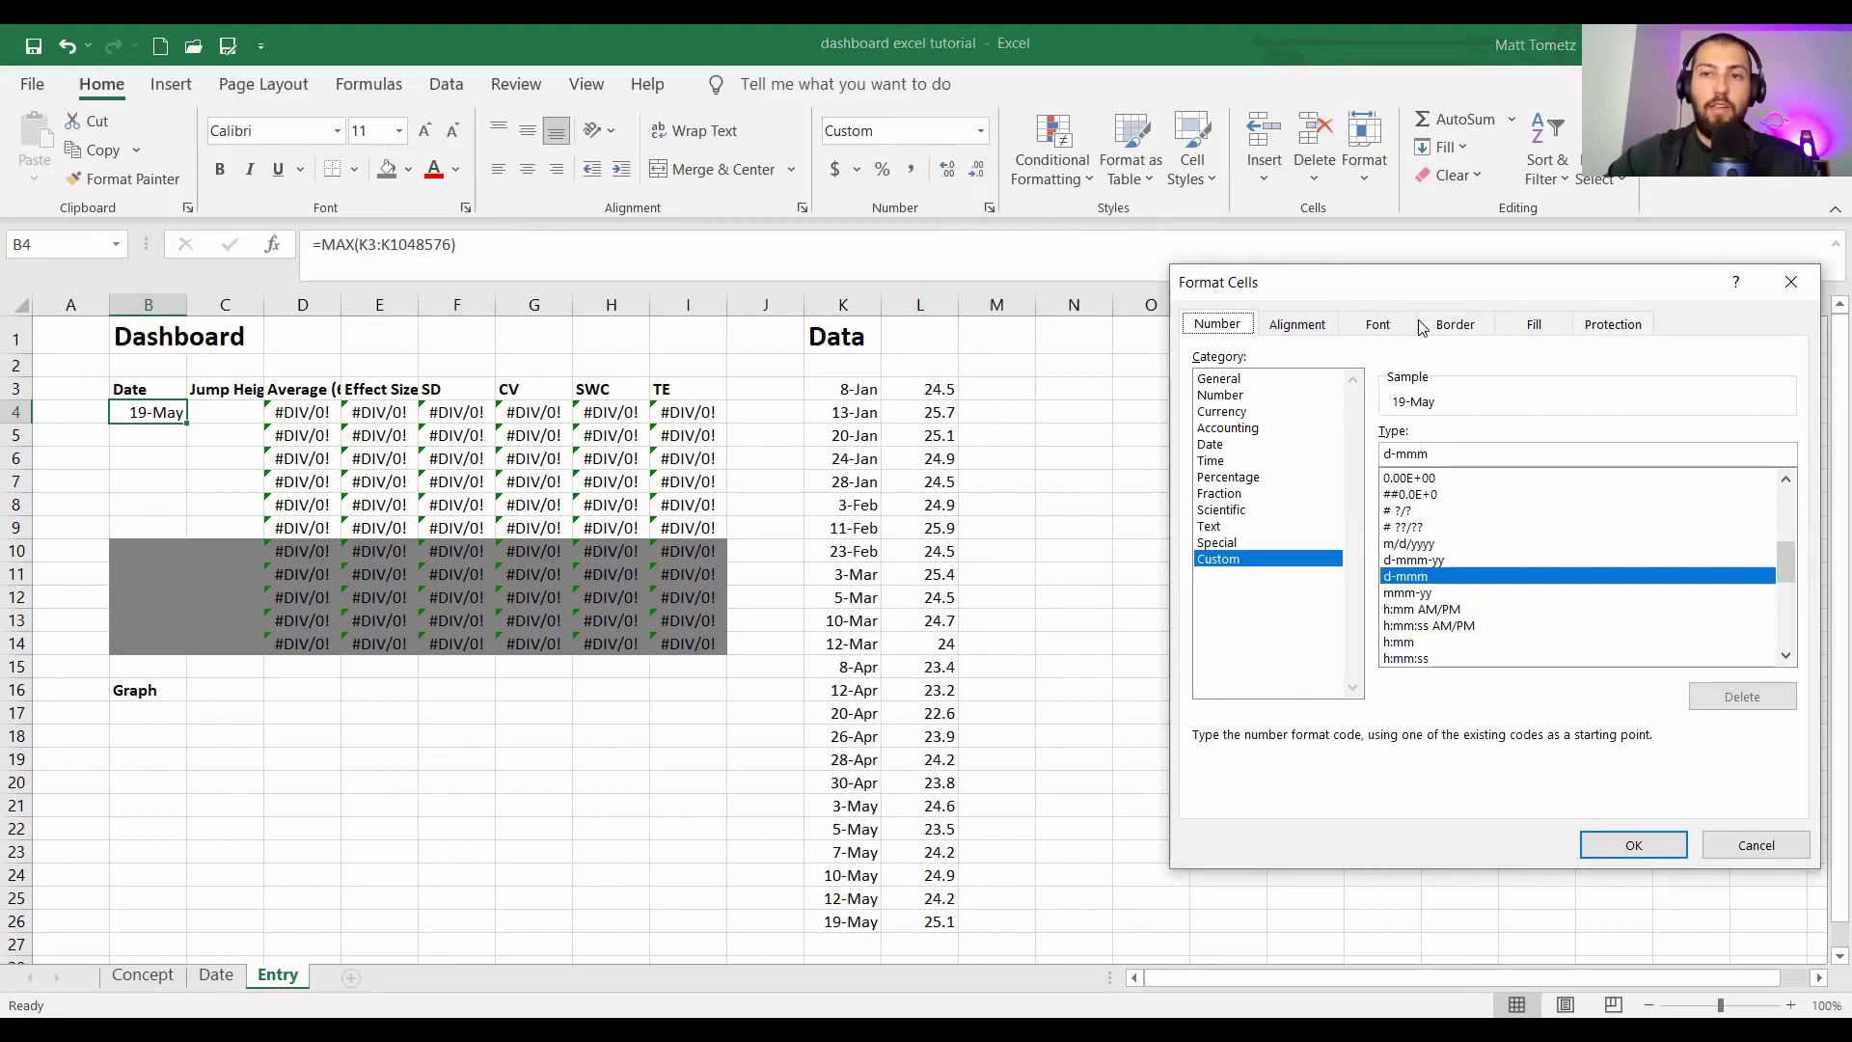
click(1355, 326)
click(1452, 324)
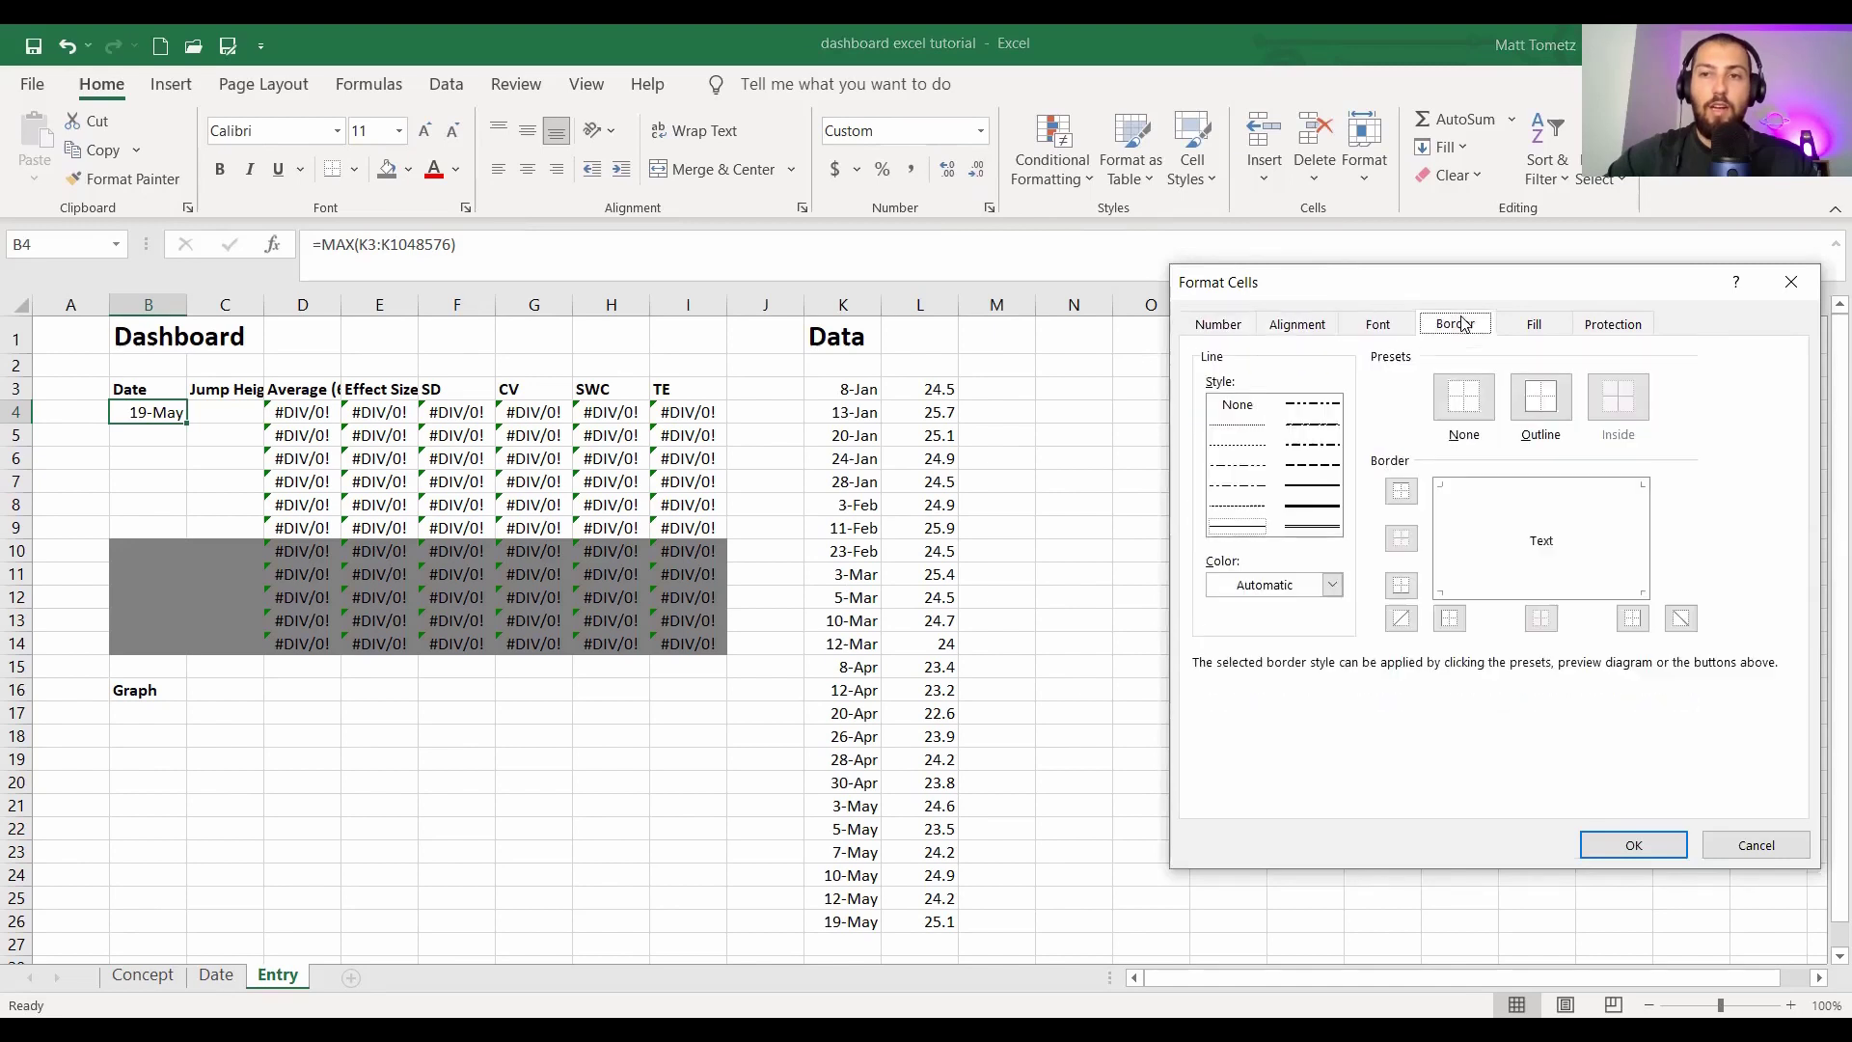
click(1378, 328)
click(1221, 324)
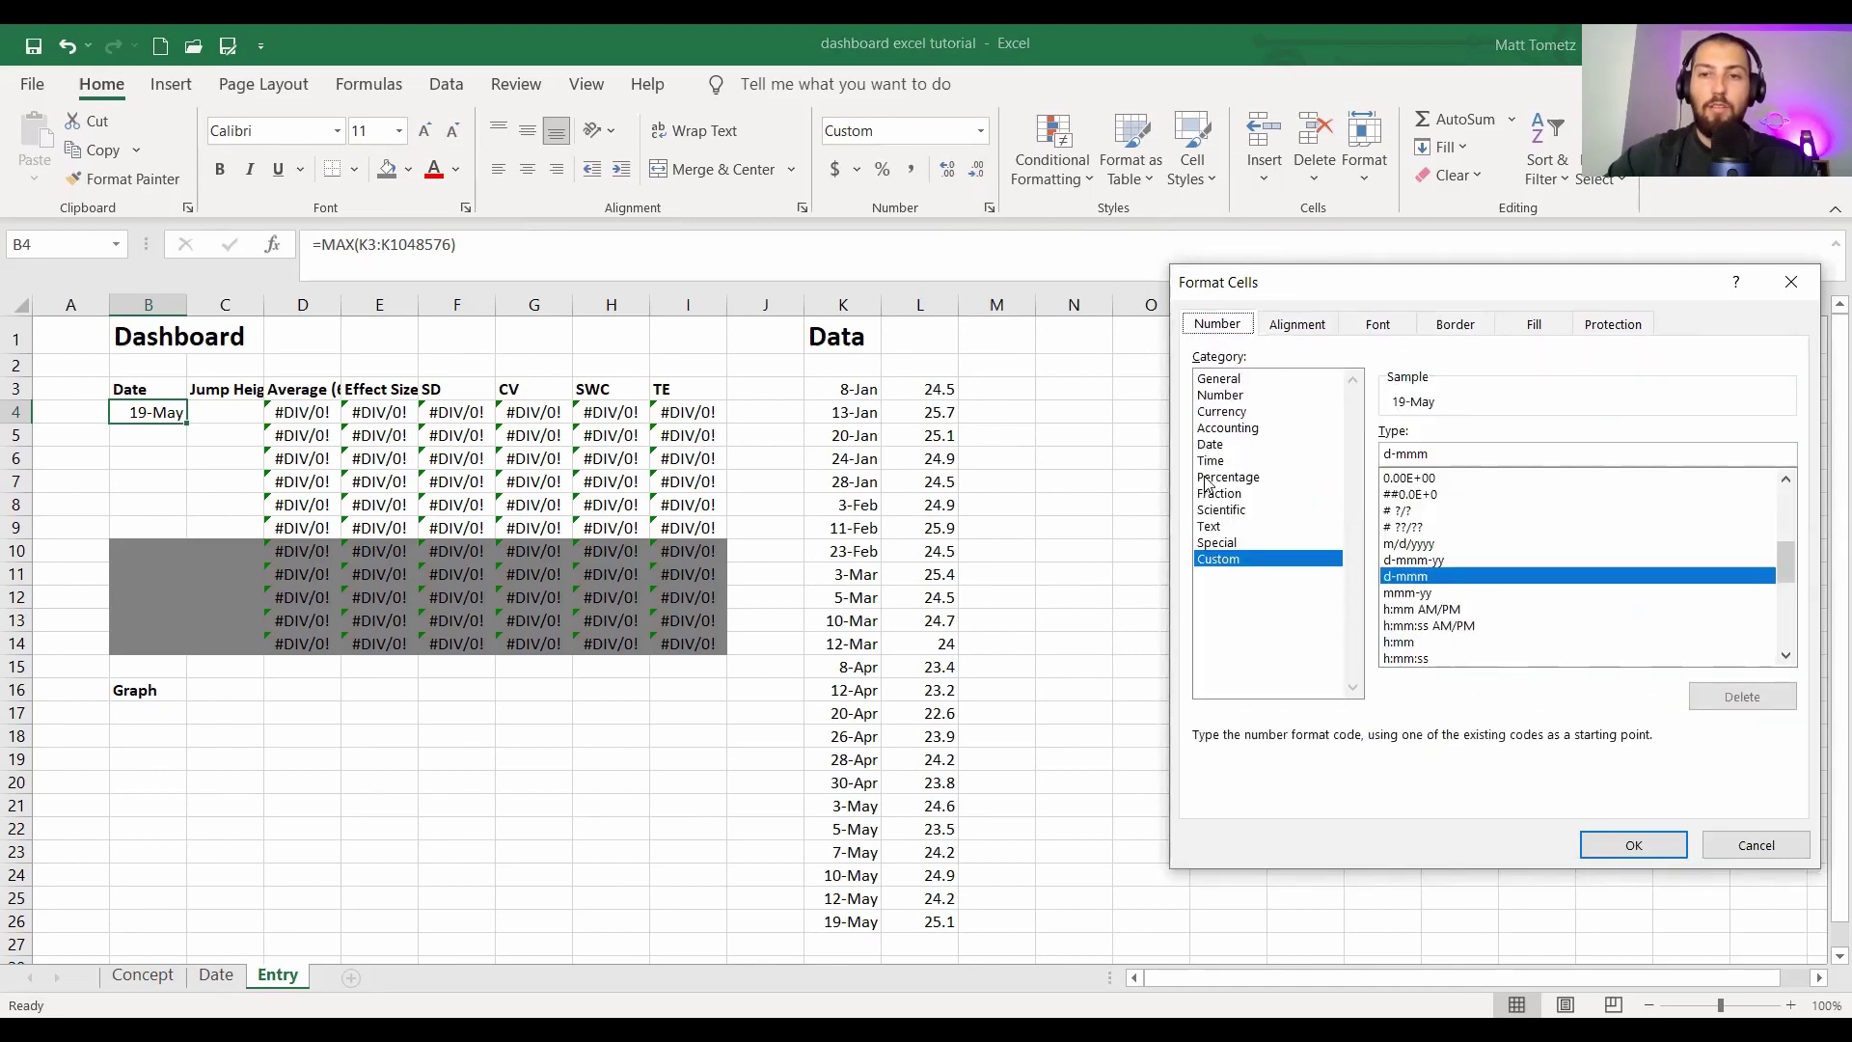
click(1210, 445)
click(1754, 845)
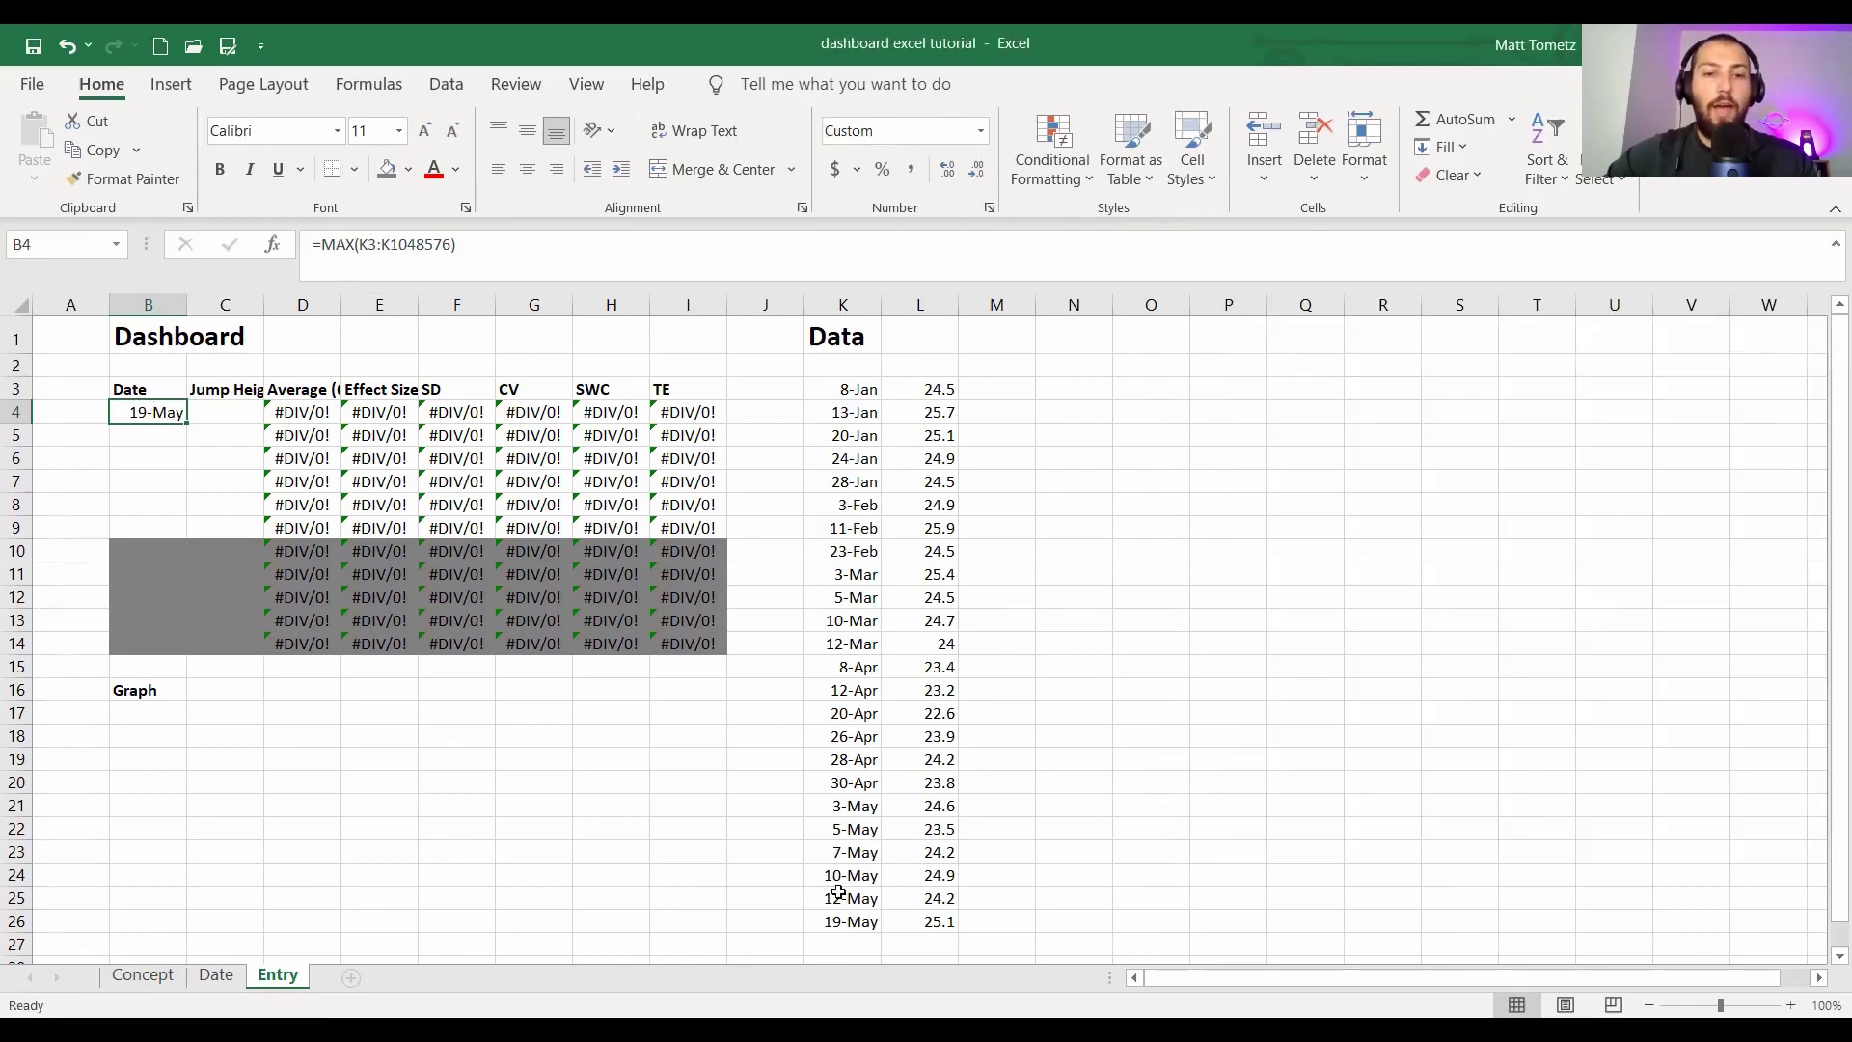
- Test the latest-date formula in B4 by entering 5/20 in K27, and undo the test entry
click(842, 939)
text(5/20)
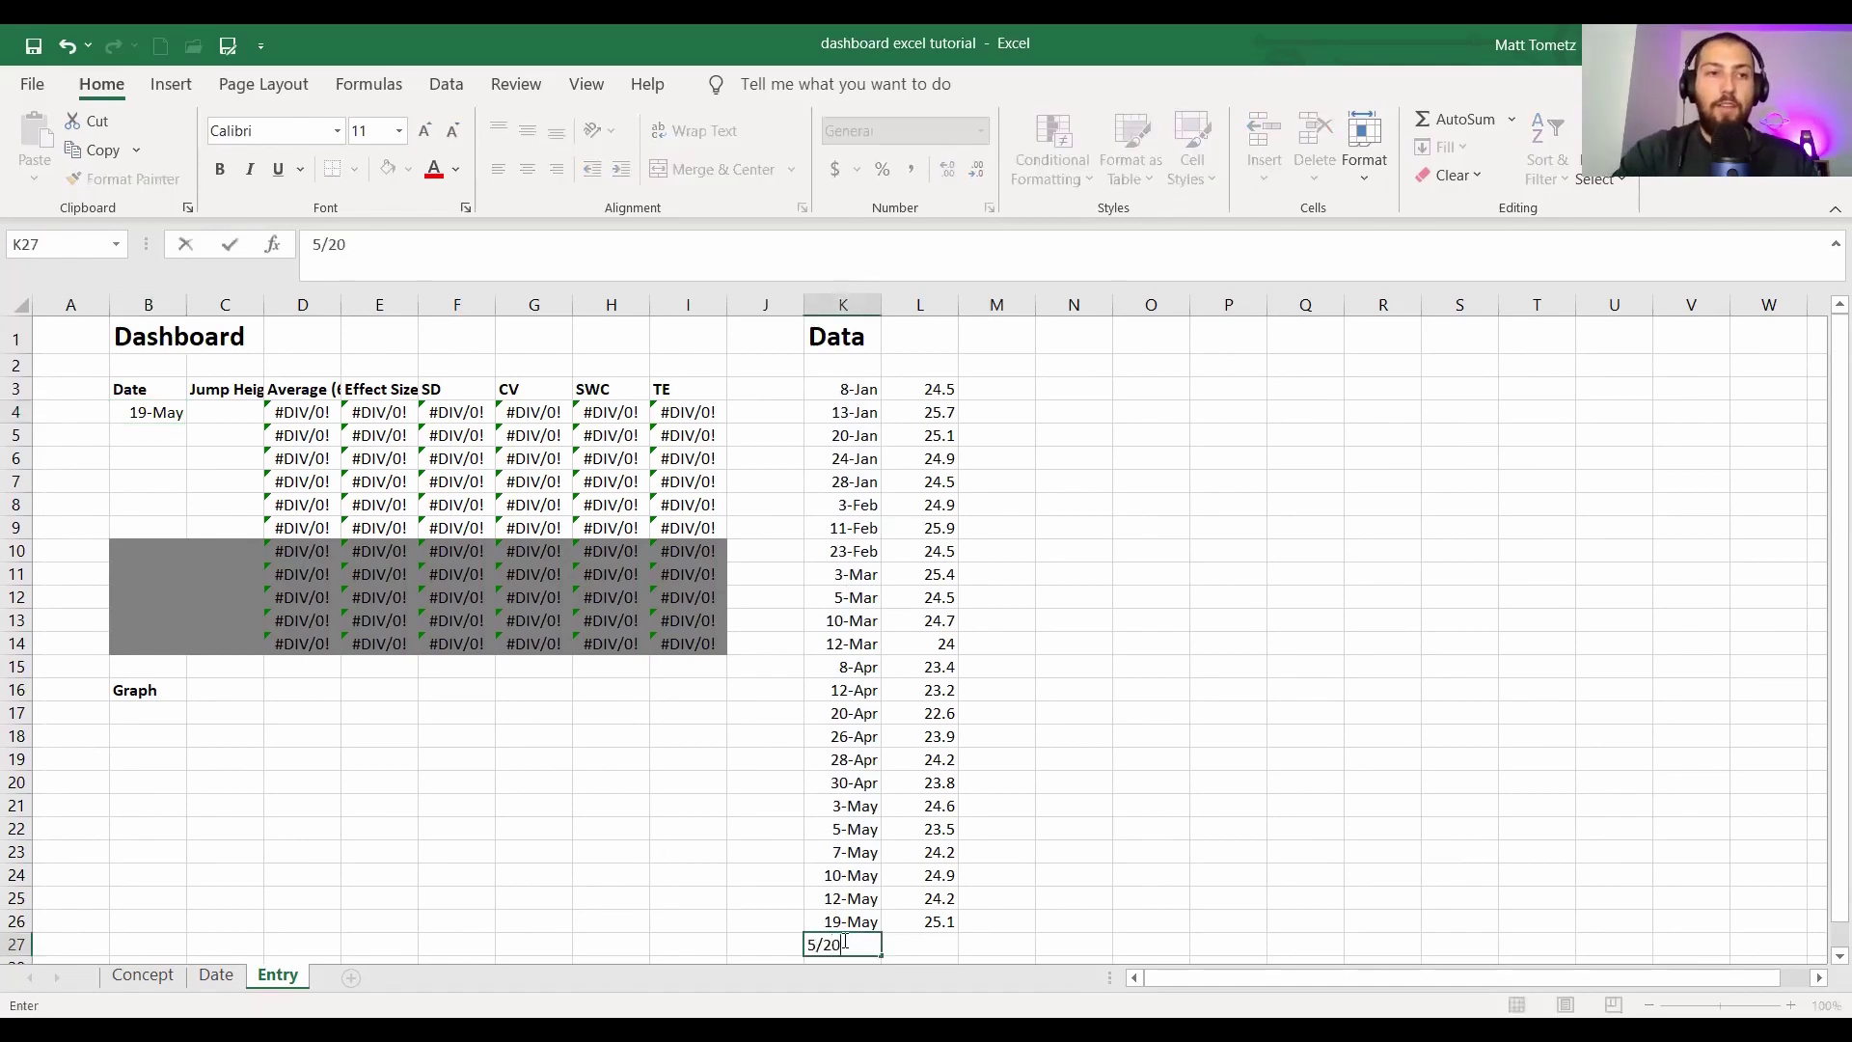
key(Return)
click(159, 375)
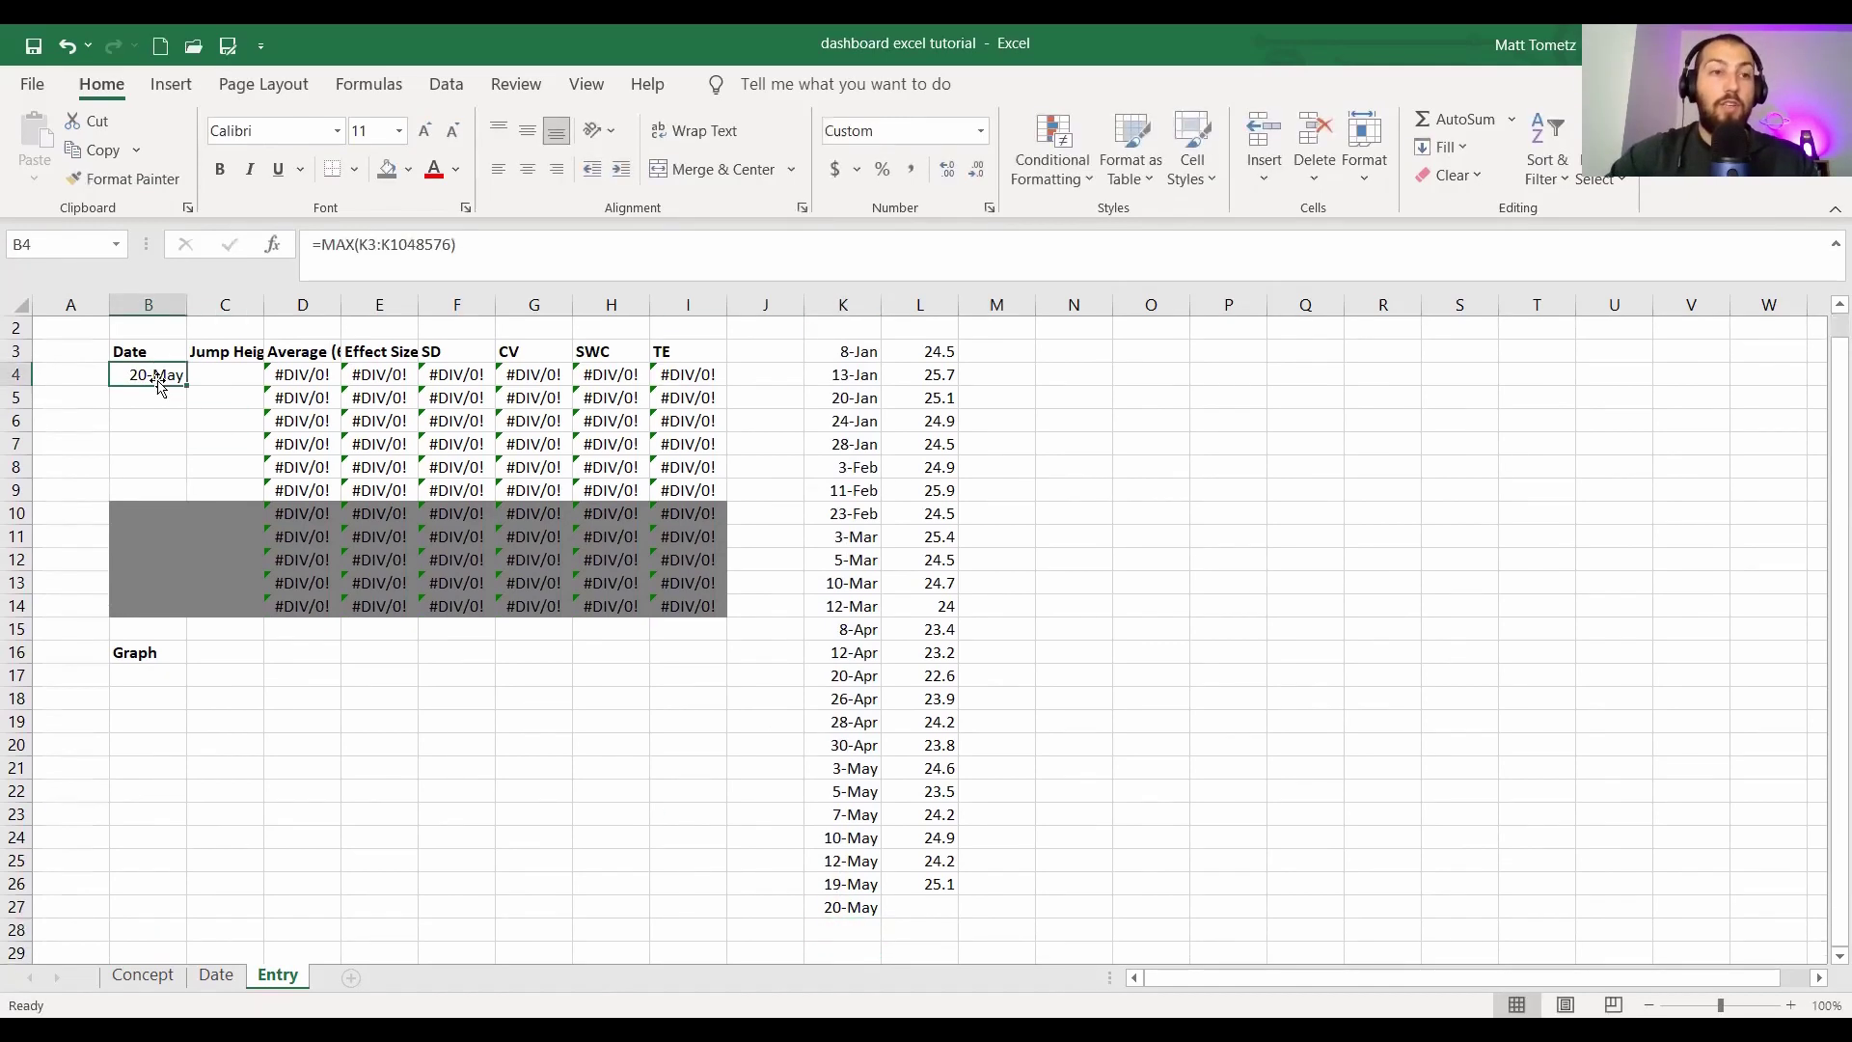
key(ctrl+z)
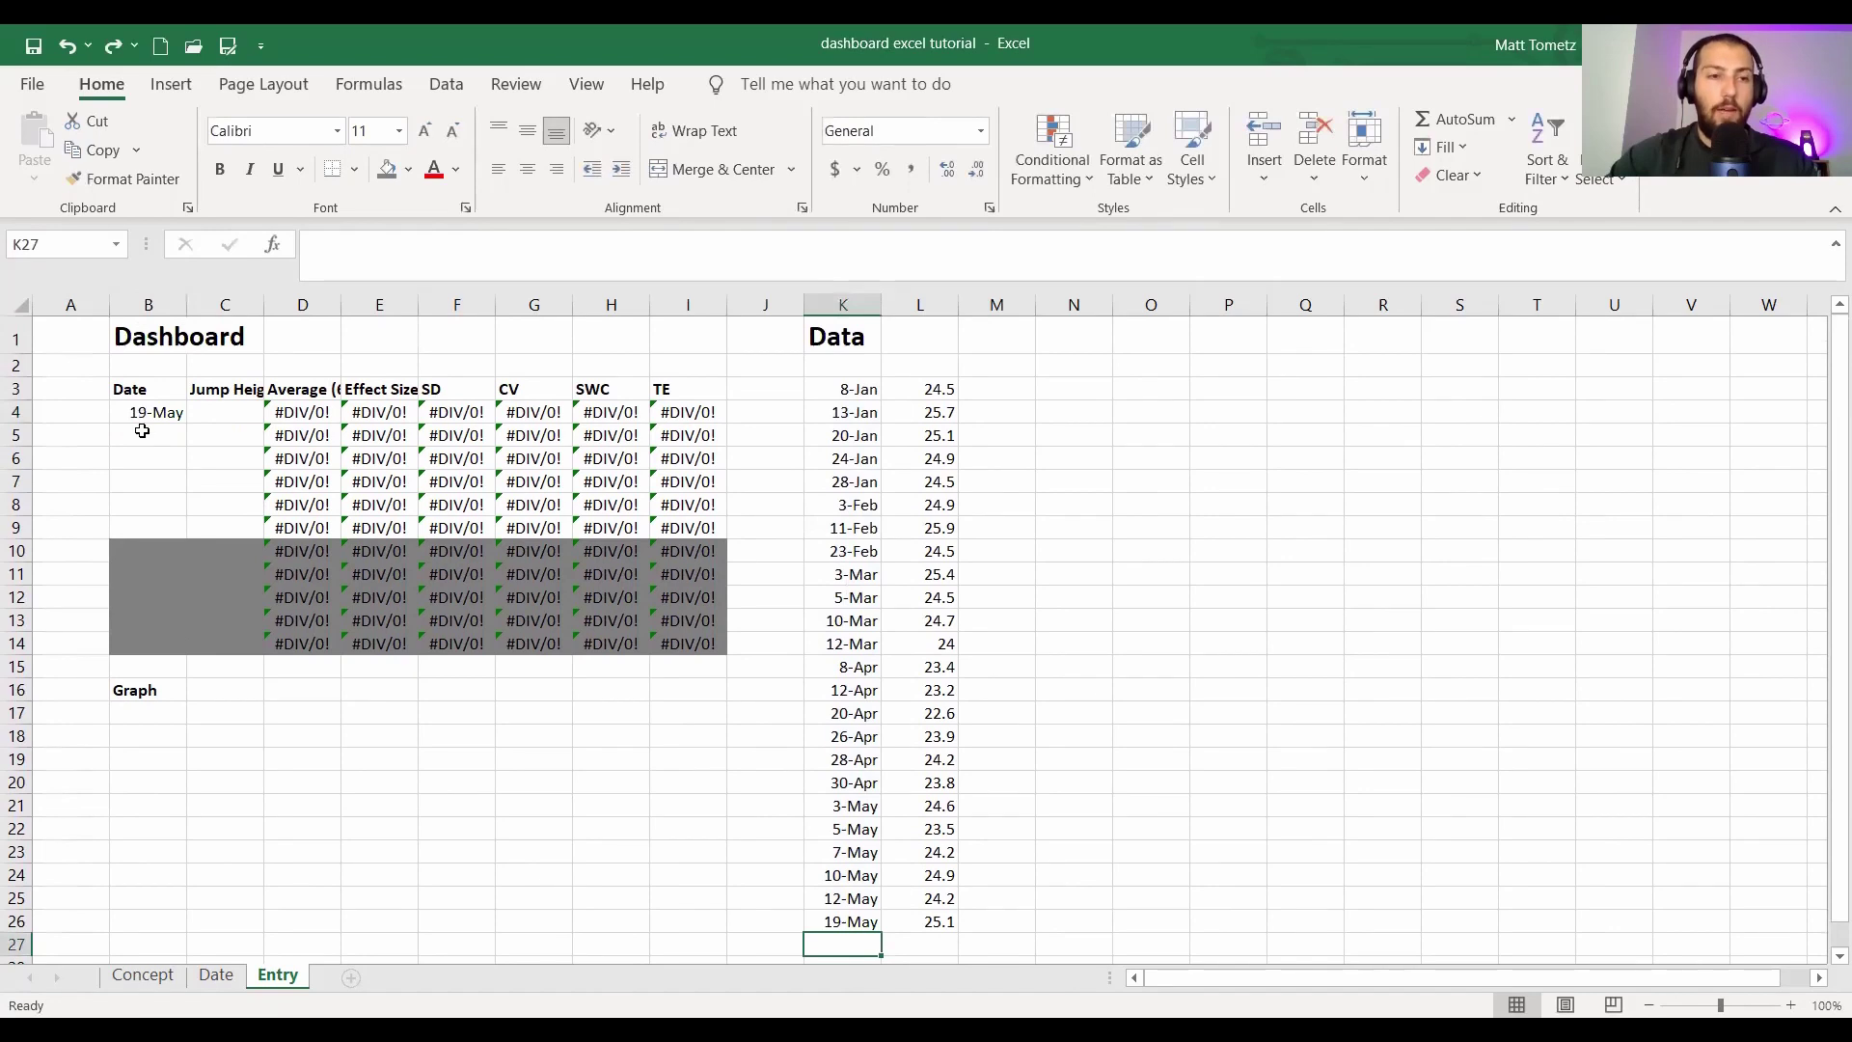
- Start an INDEX formula in B5 with the data dates K3:K1048576 as its array
click(142, 431)
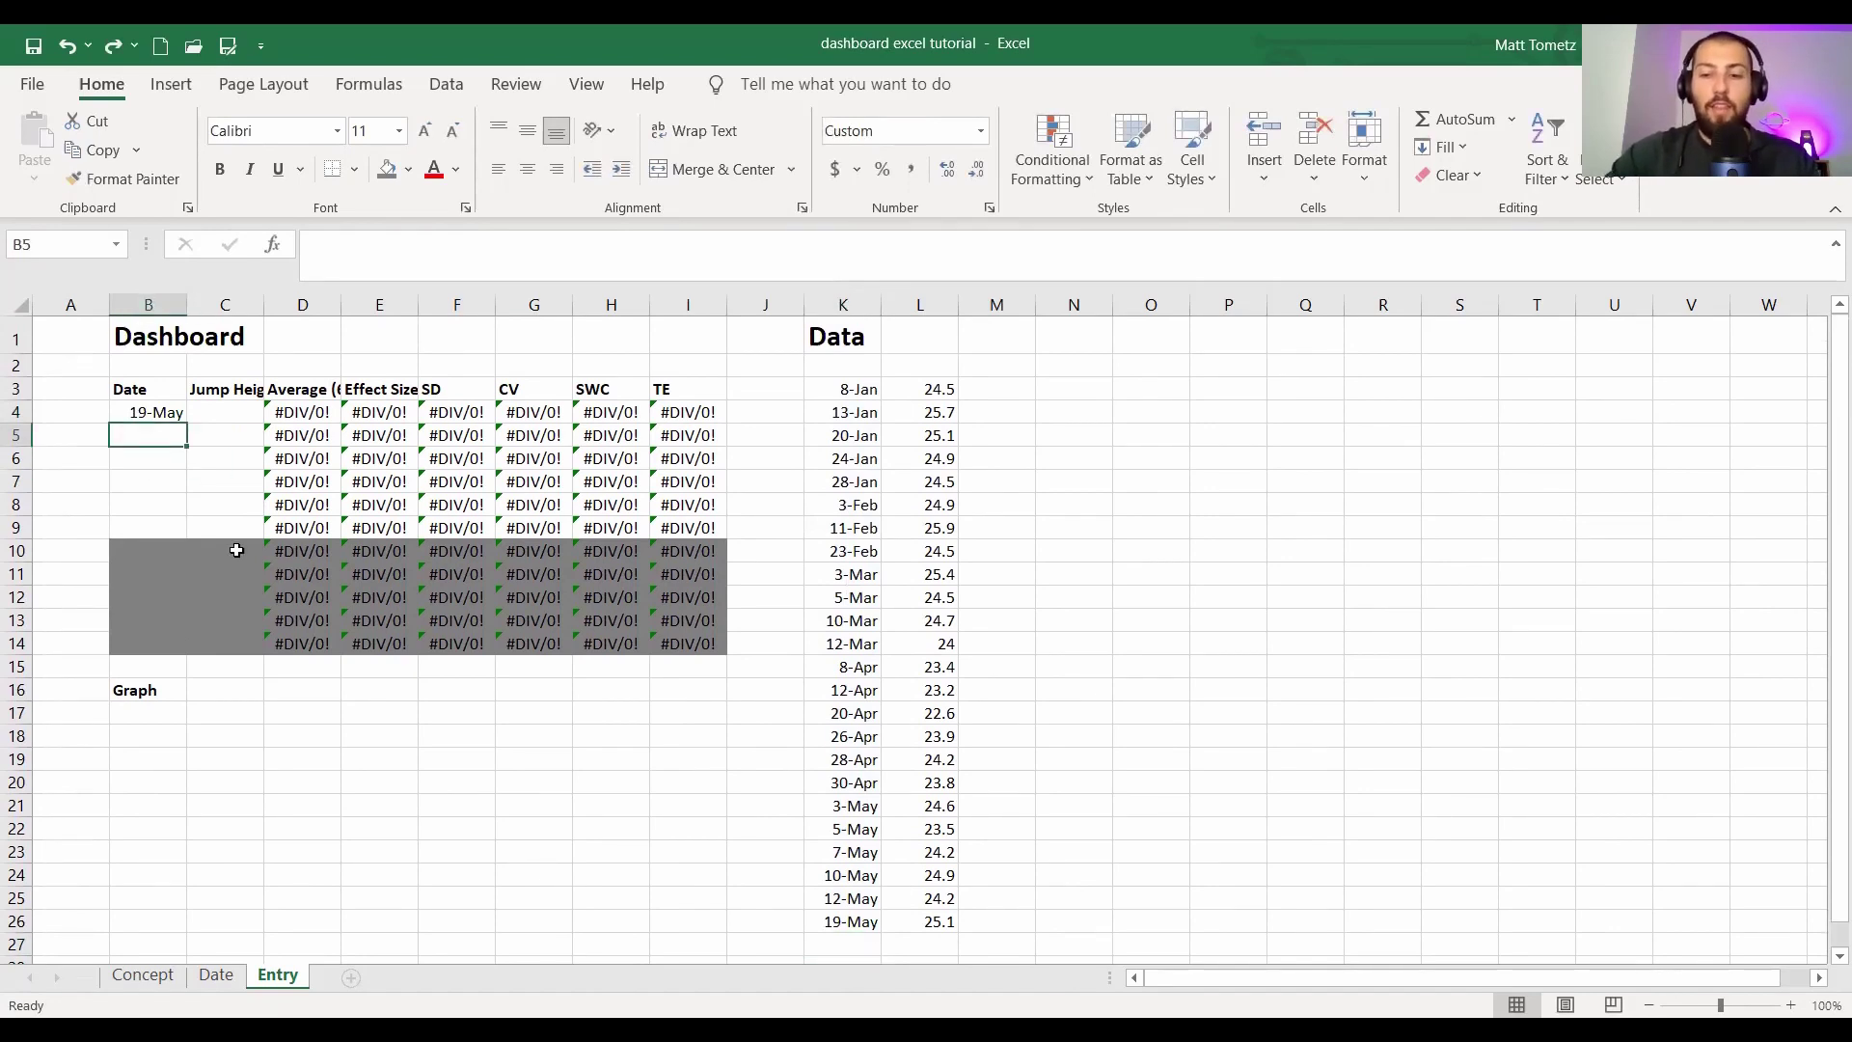
text(=i)
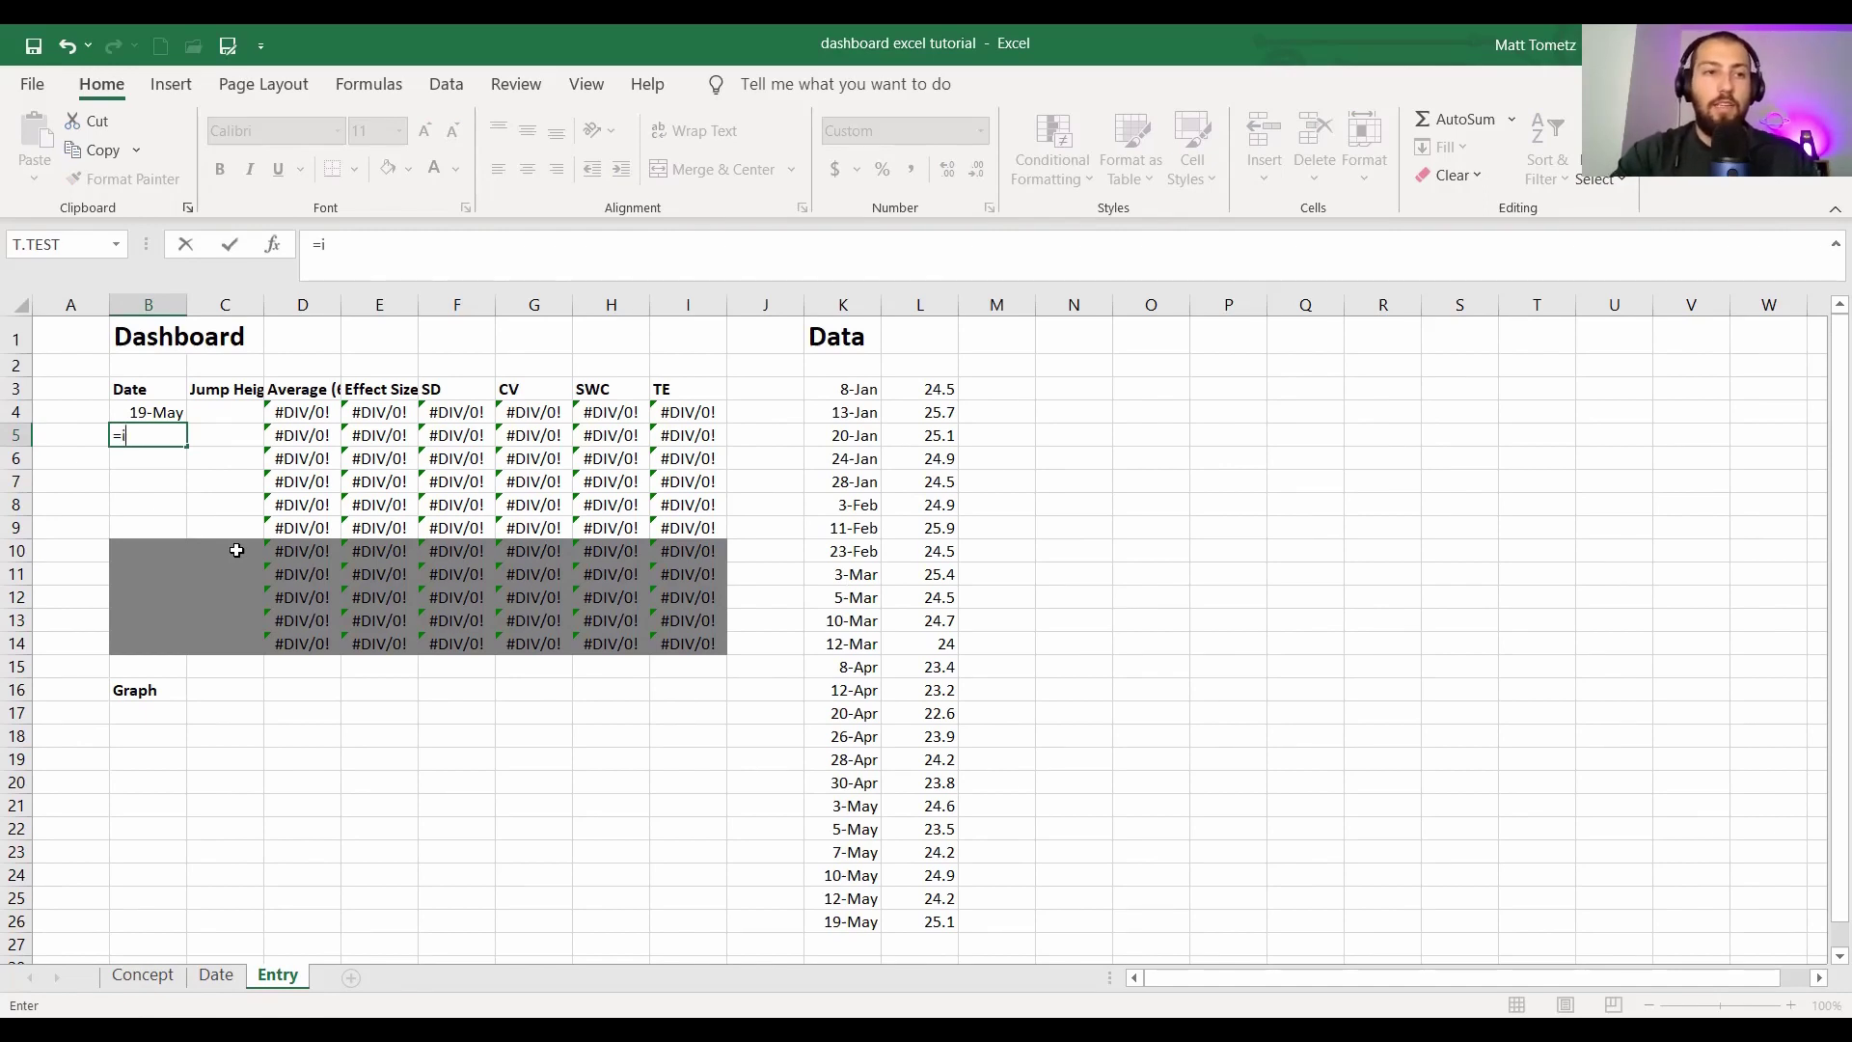
text(ndex()
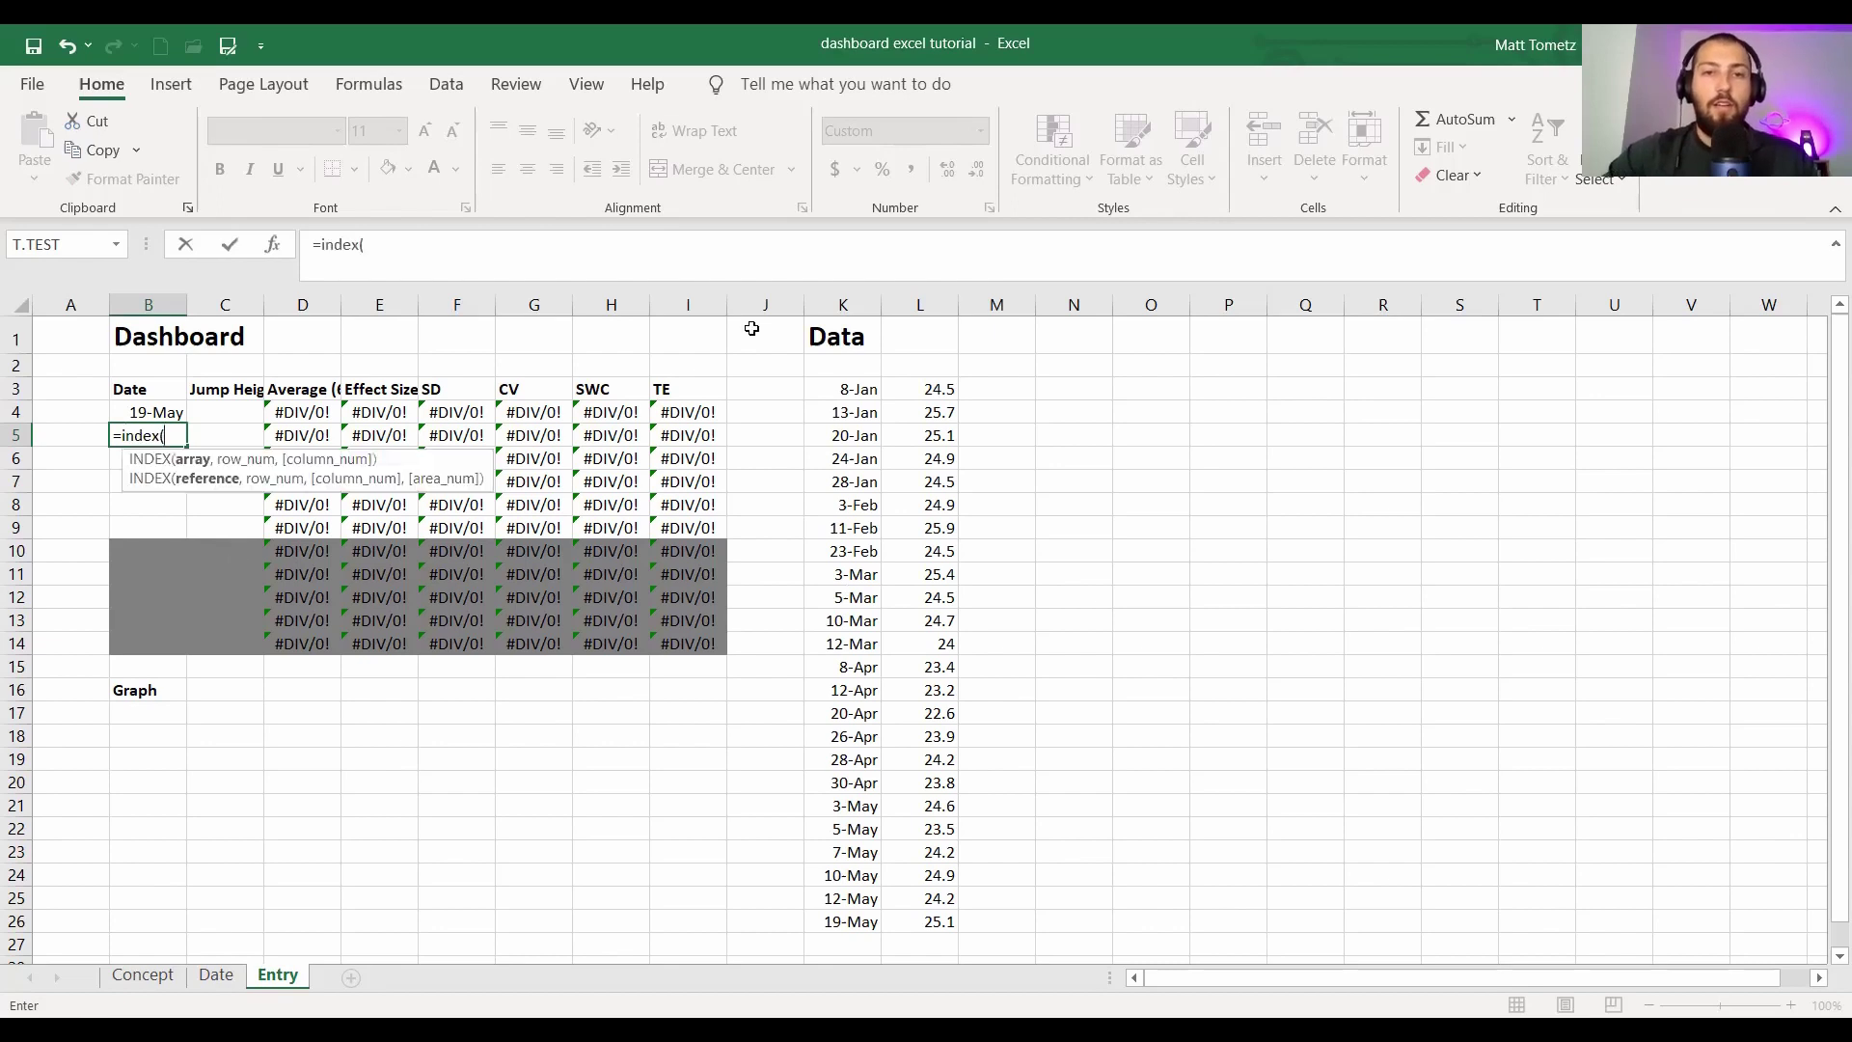
click(830, 389)
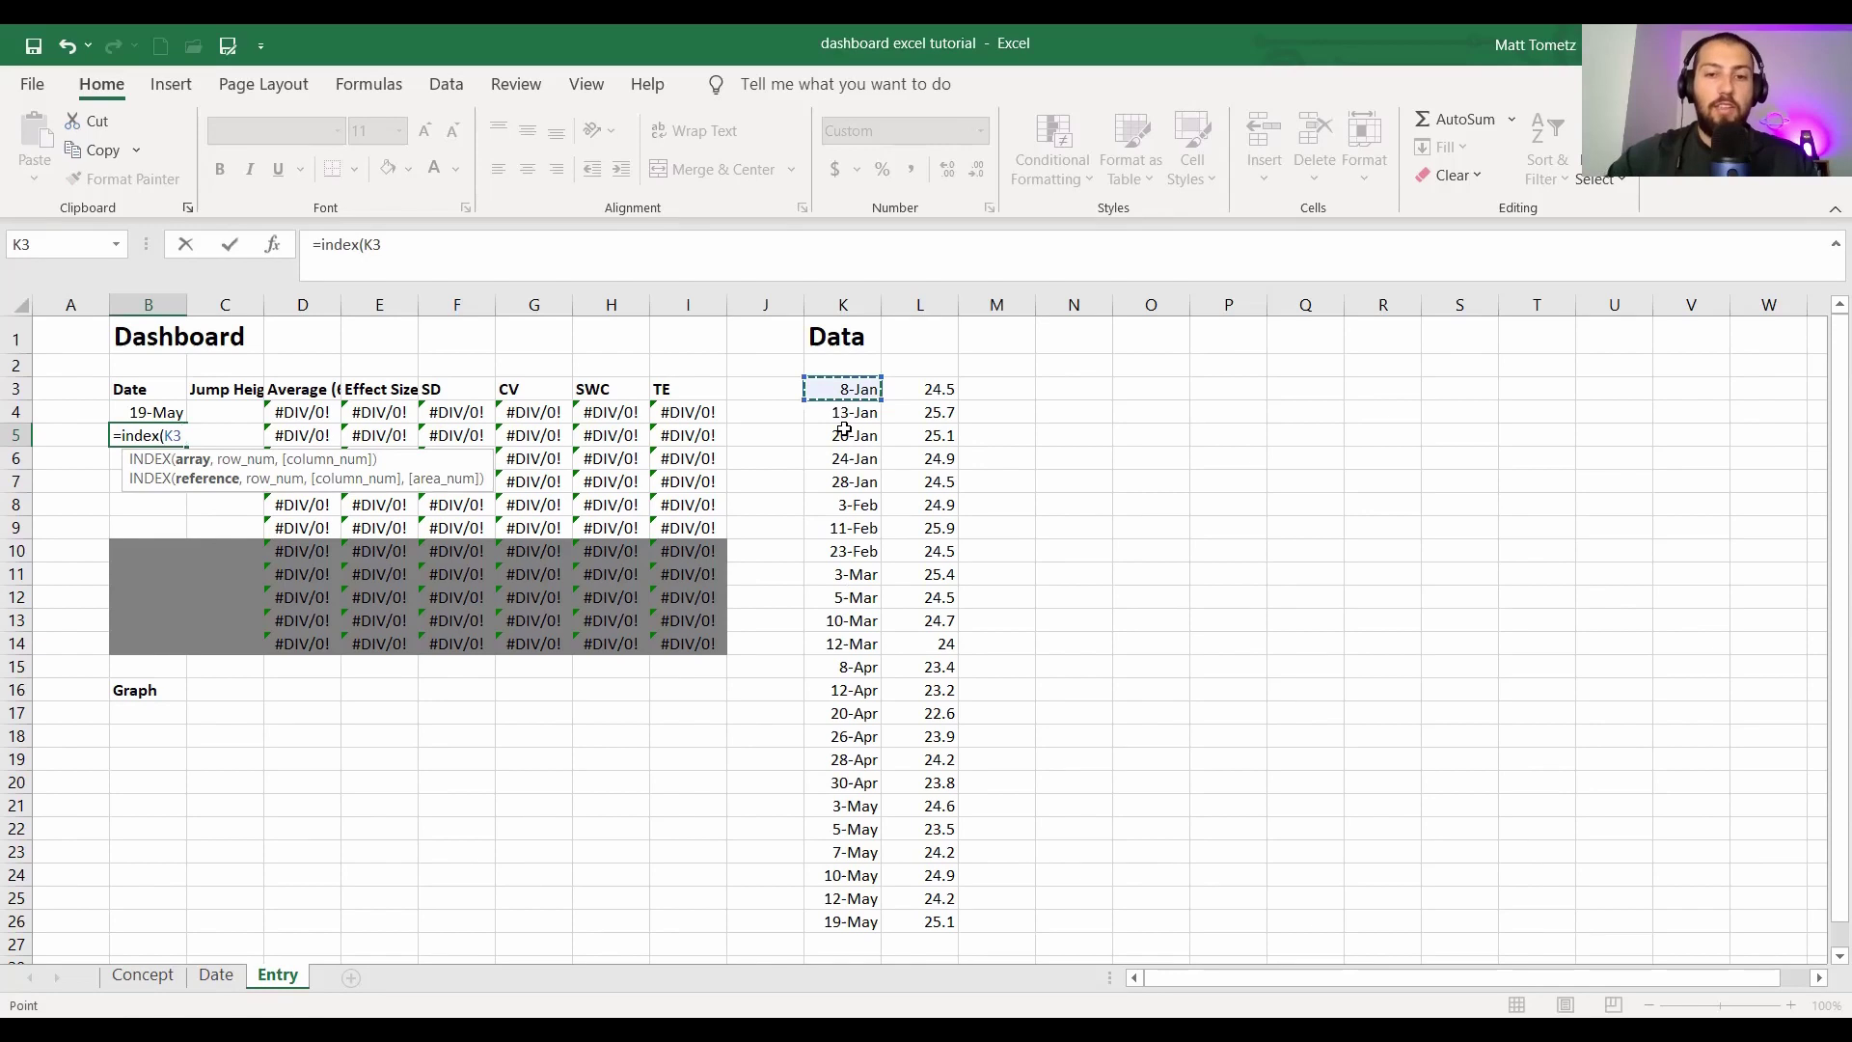
key(ctrl+shift+Down)
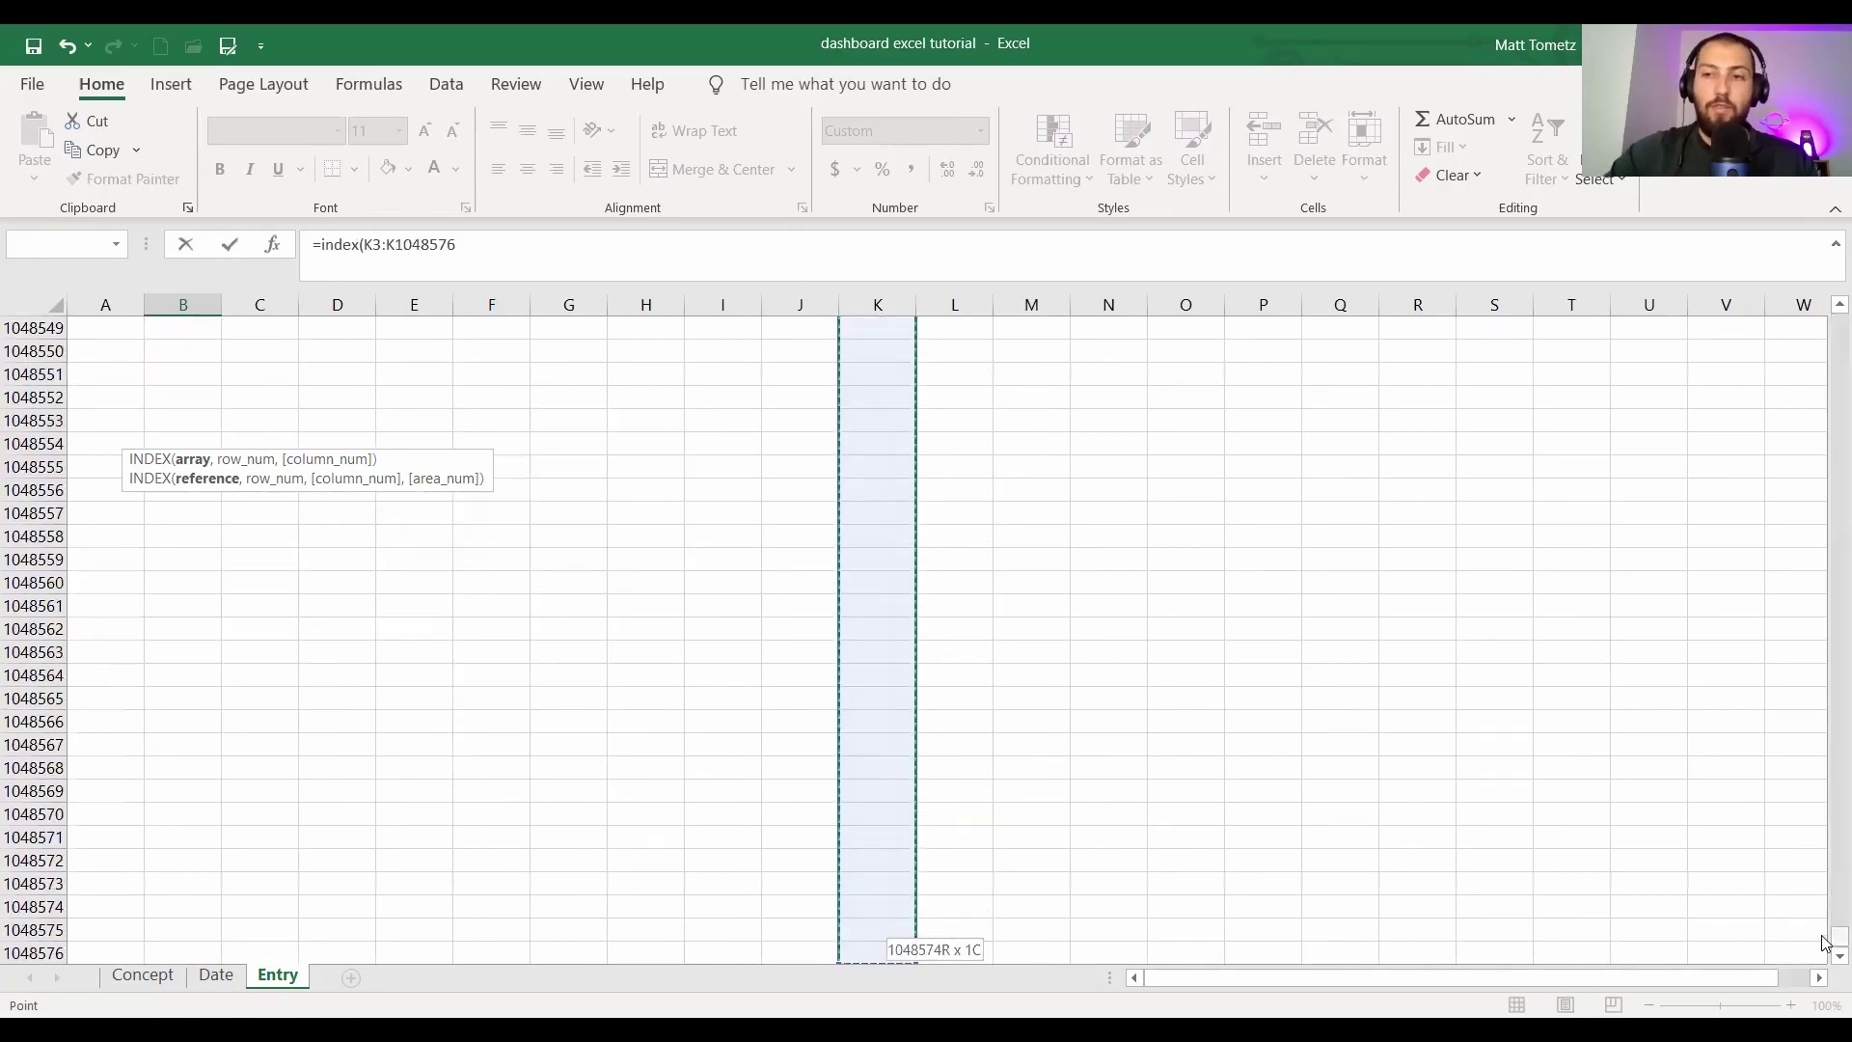
drag(1825, 941, 1838, 323)
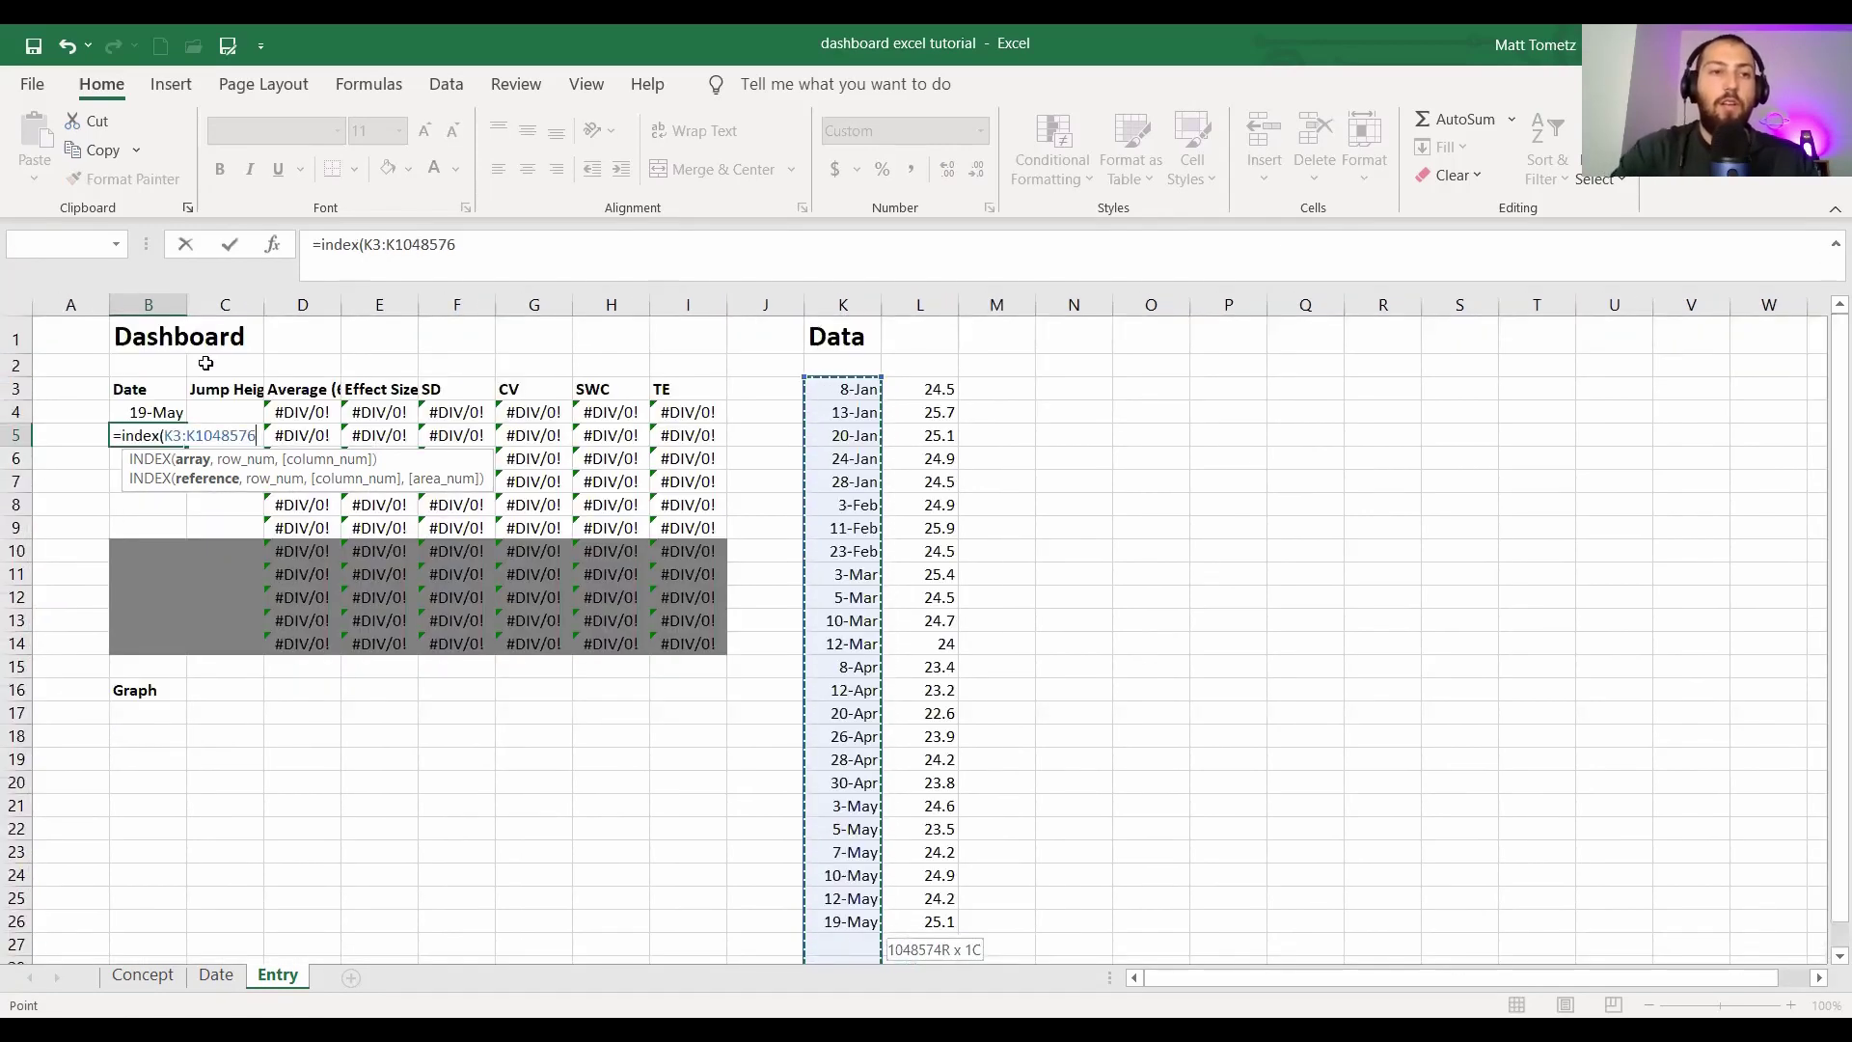
text(,)
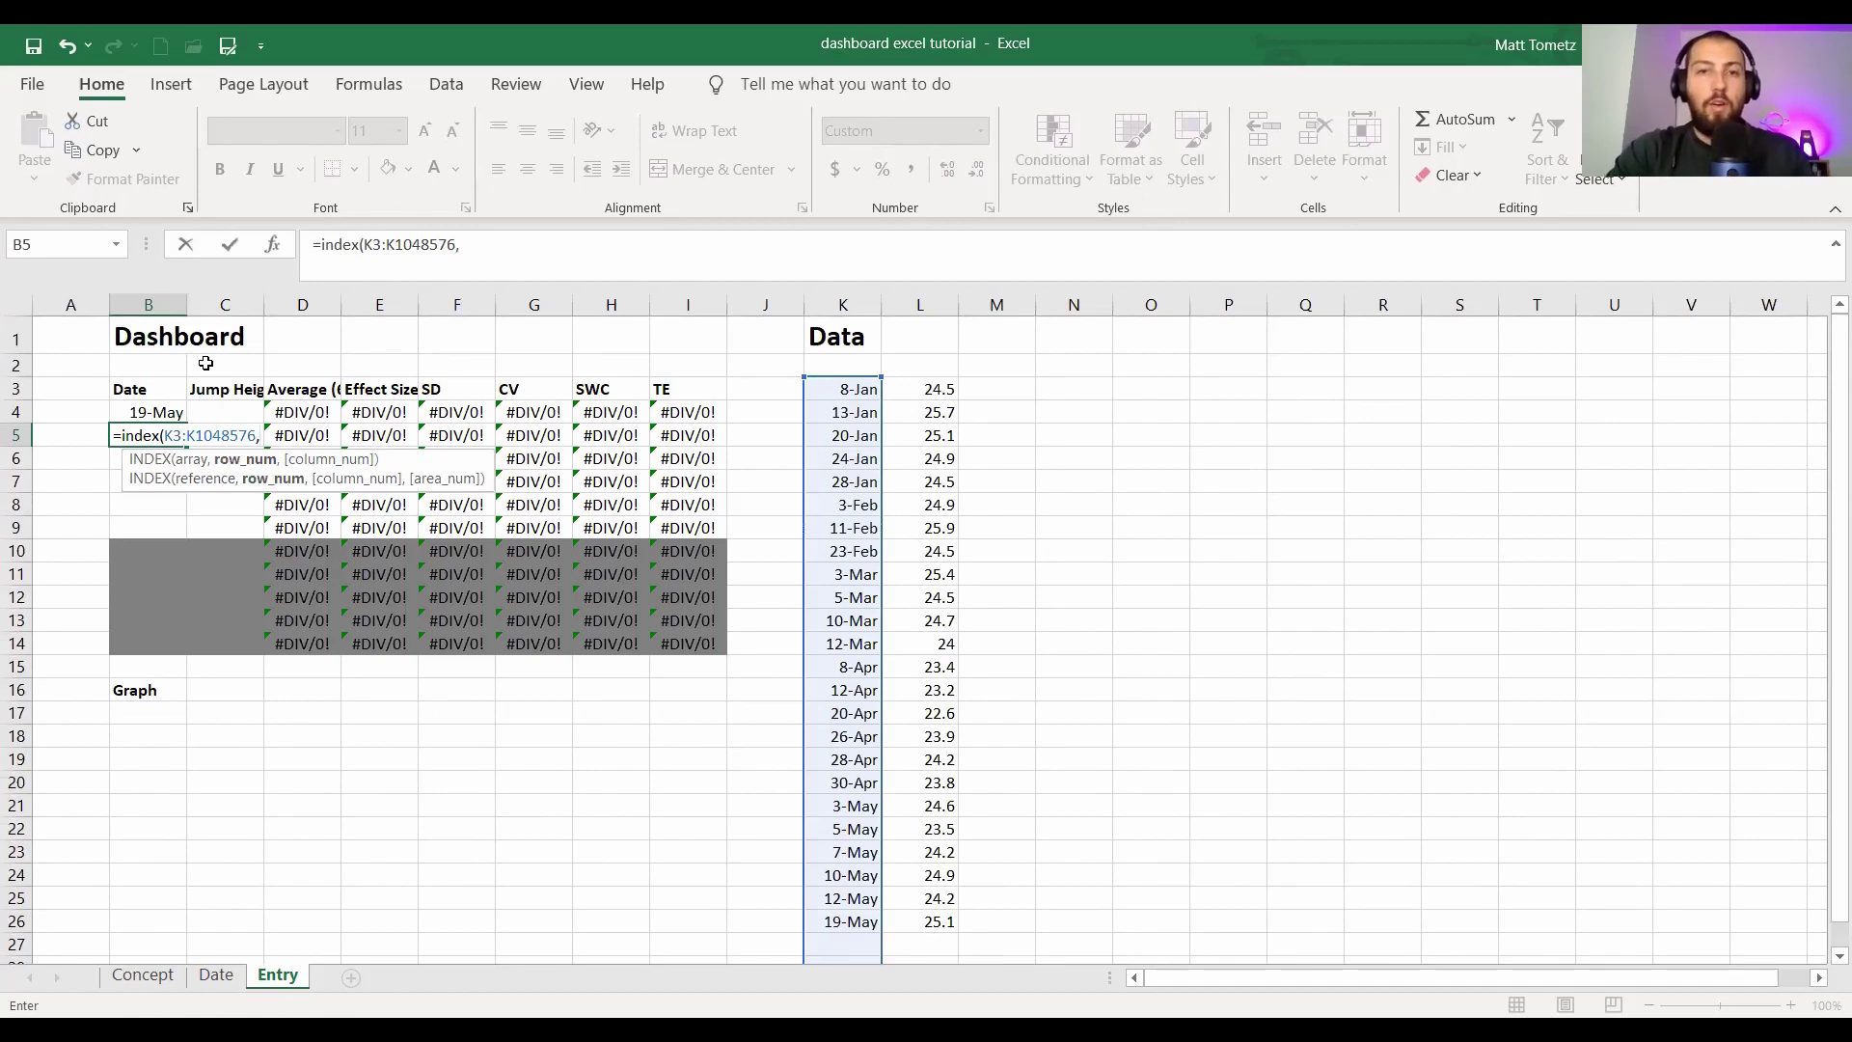
- Add an exact MATCH of B4 in K3:K1048576 as the INDEX row number, leave the column number empty, and complete the formula in B5
text(match()
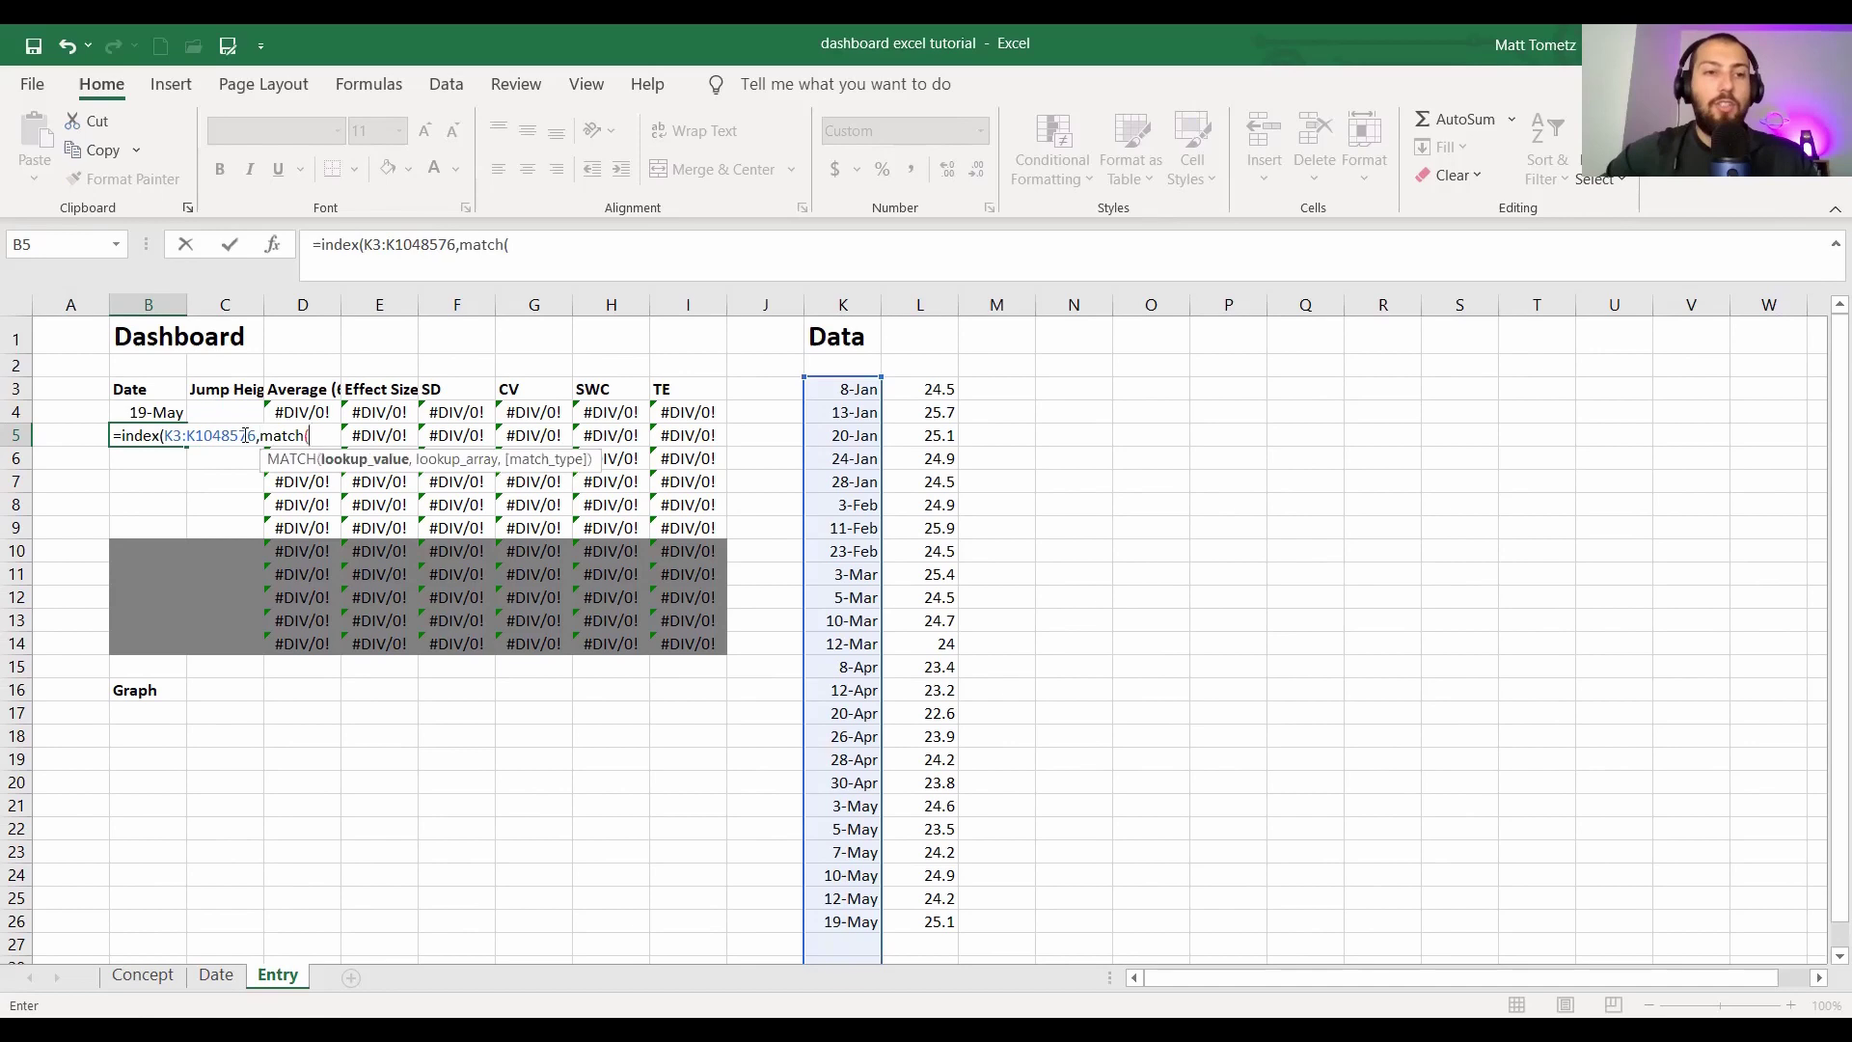
click(122, 412)
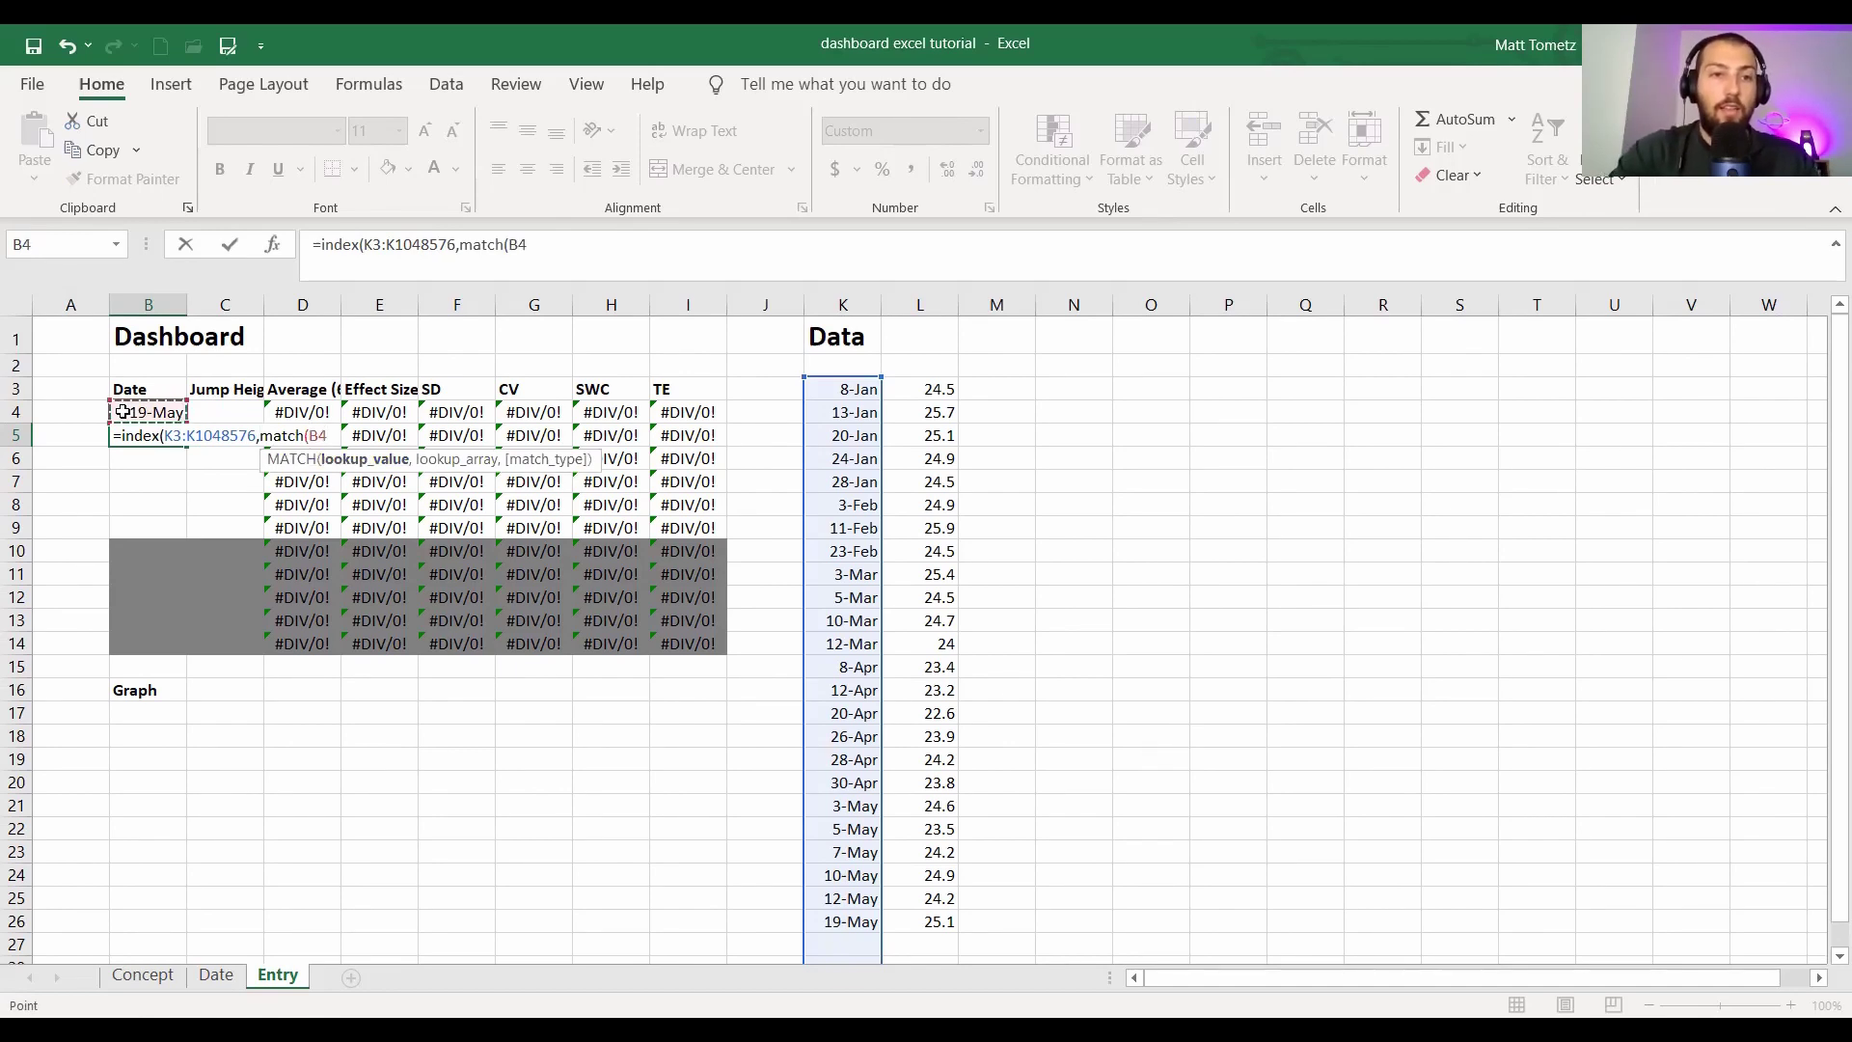
text(,)
click(832, 390)
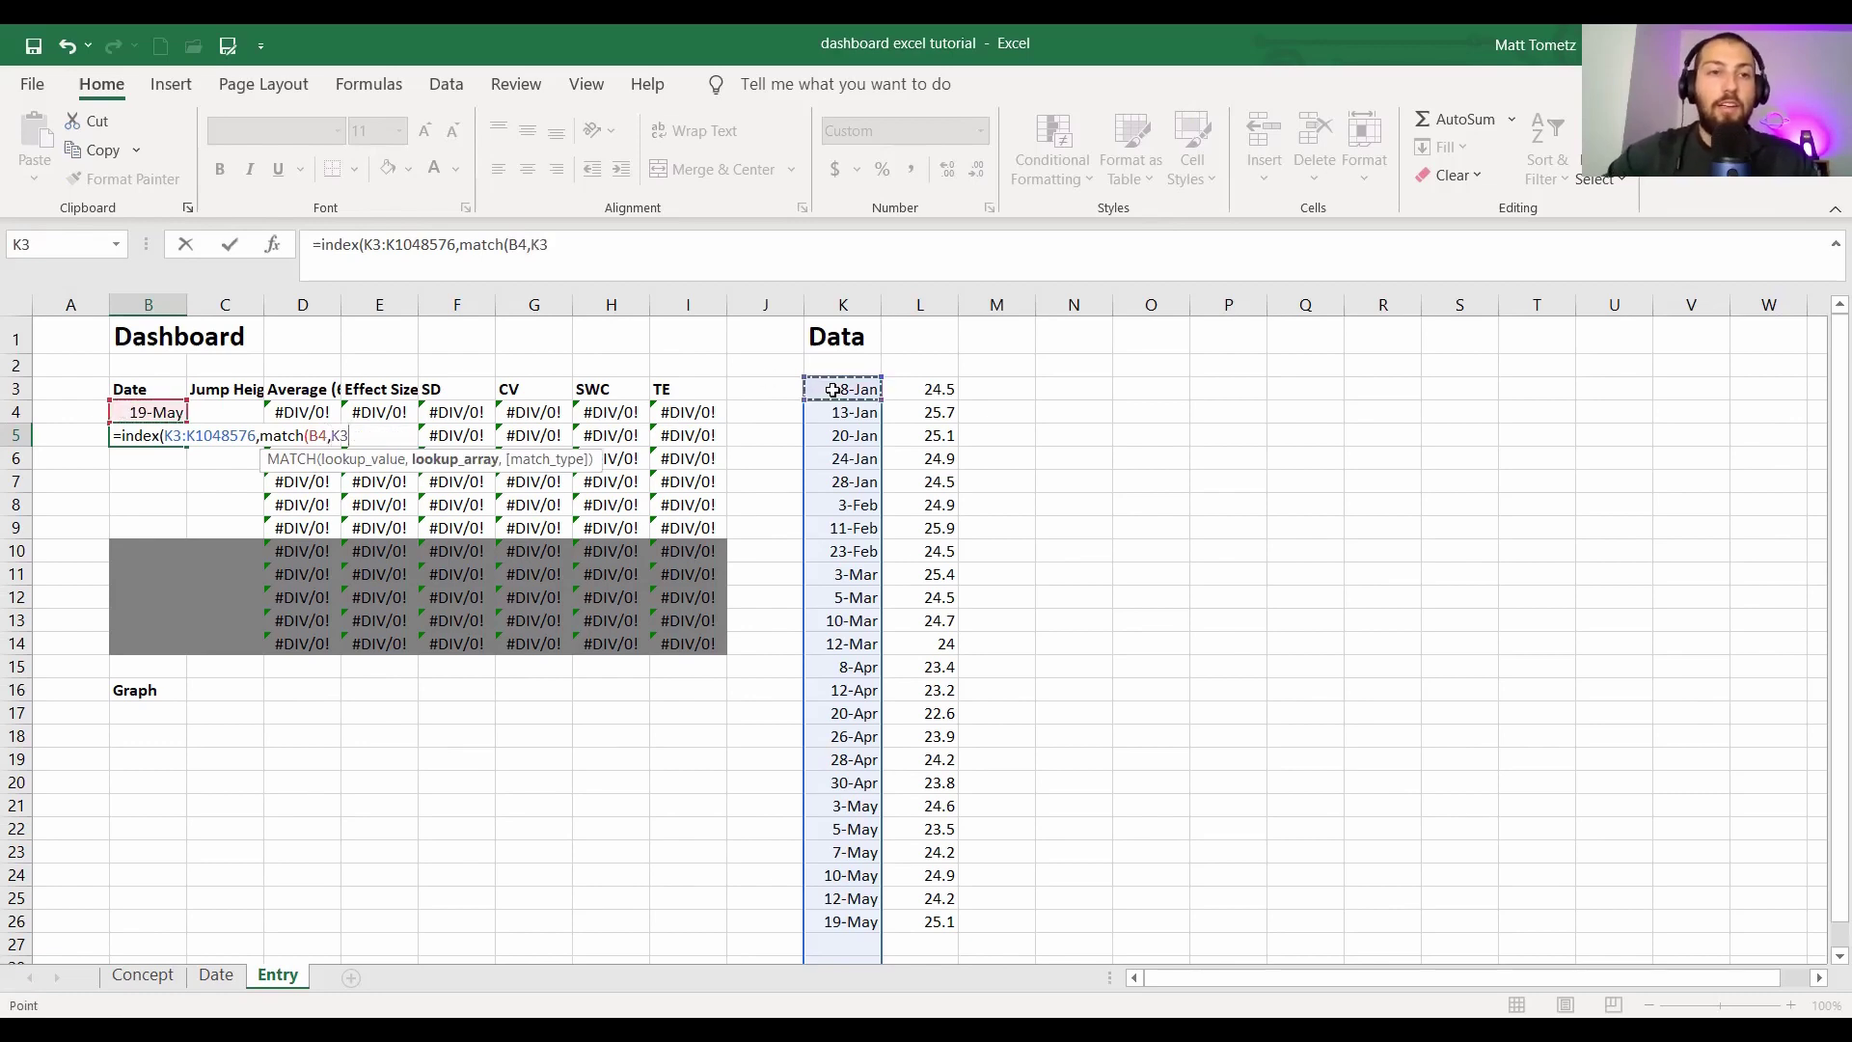
key(ctrl+shift+Down)
key(ctrl+shift+Down)
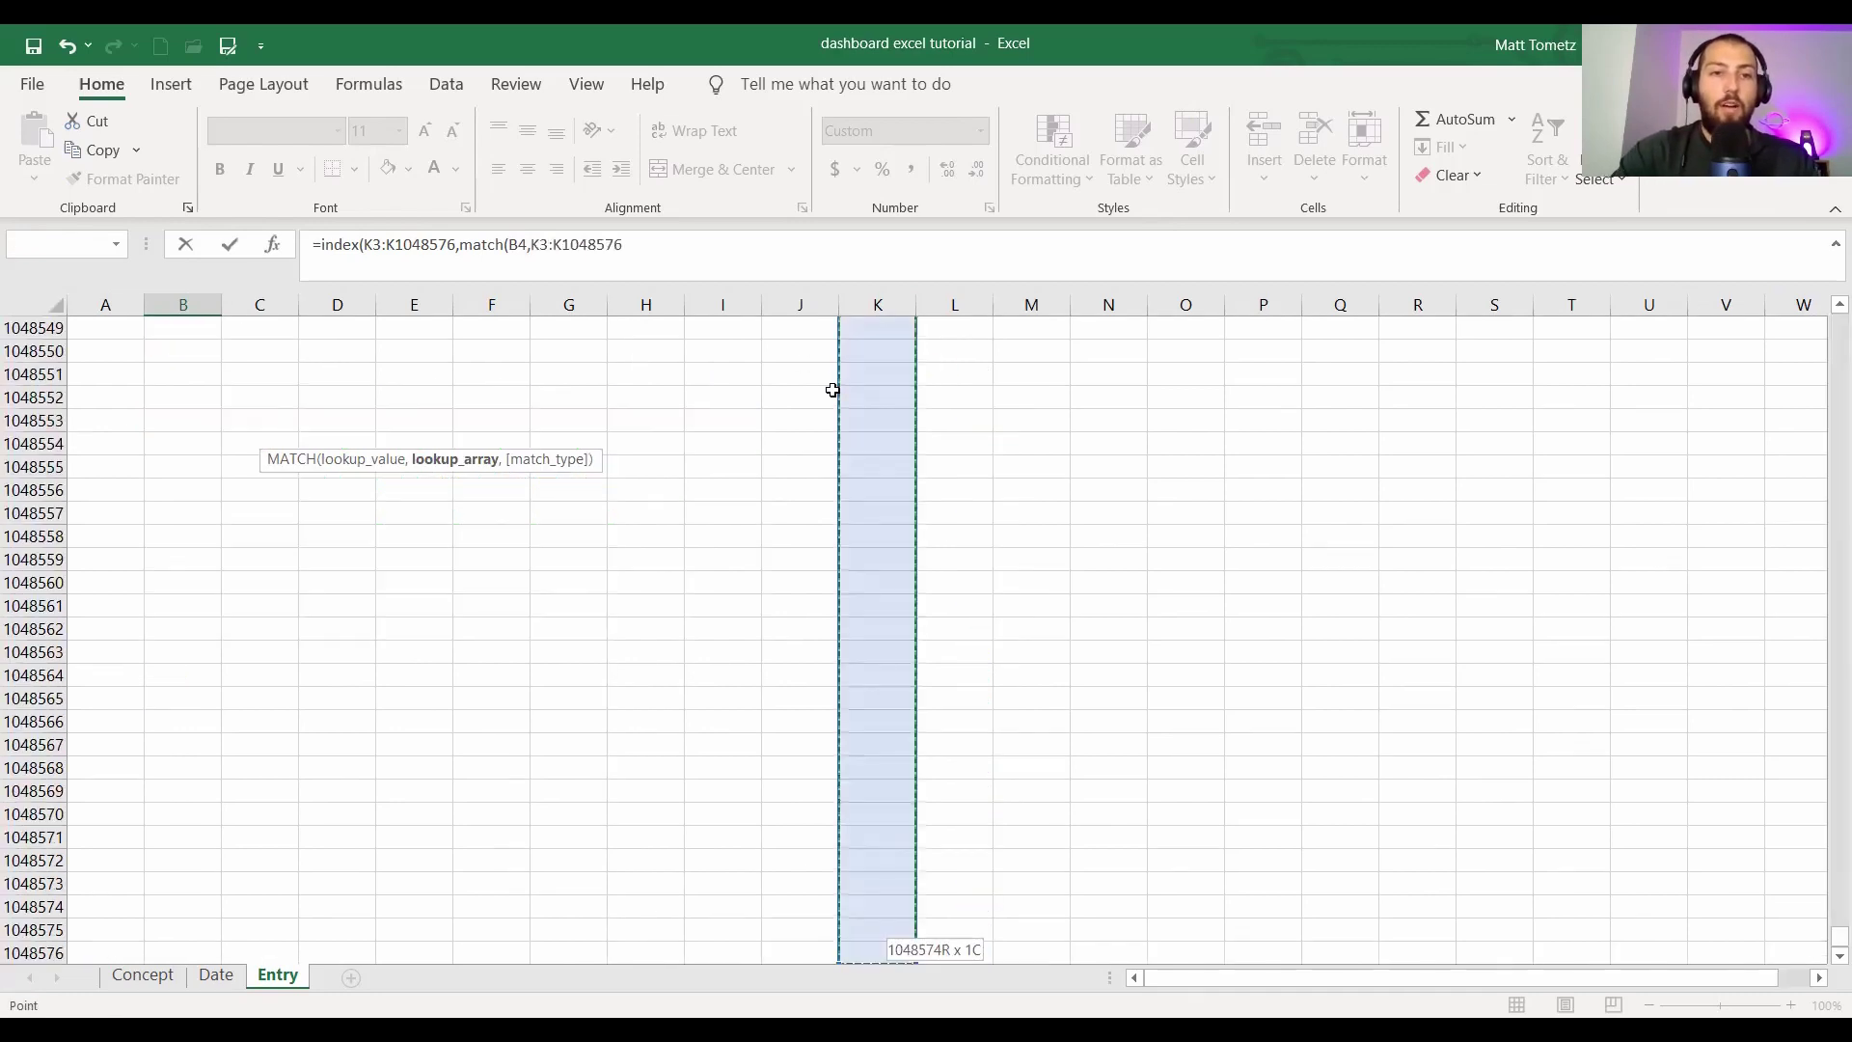
text(,0)
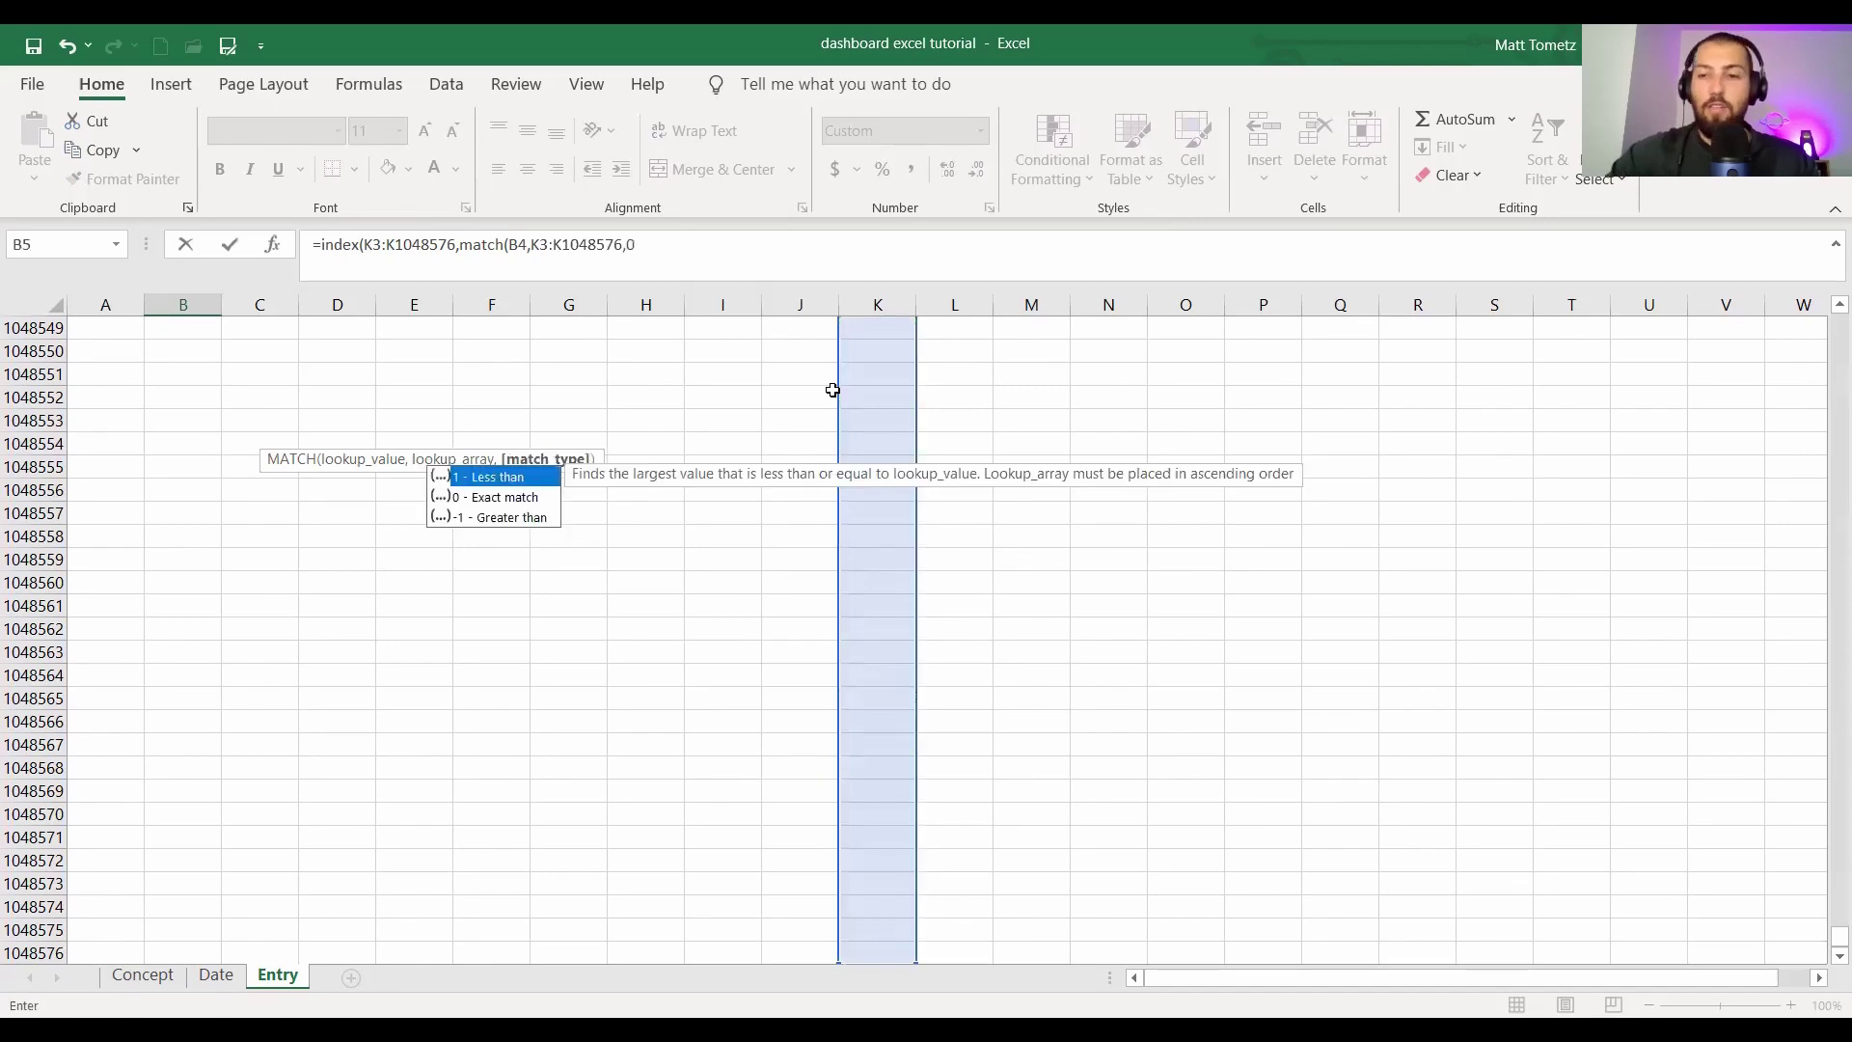
text())
drag(1839, 944, 1803, 255)
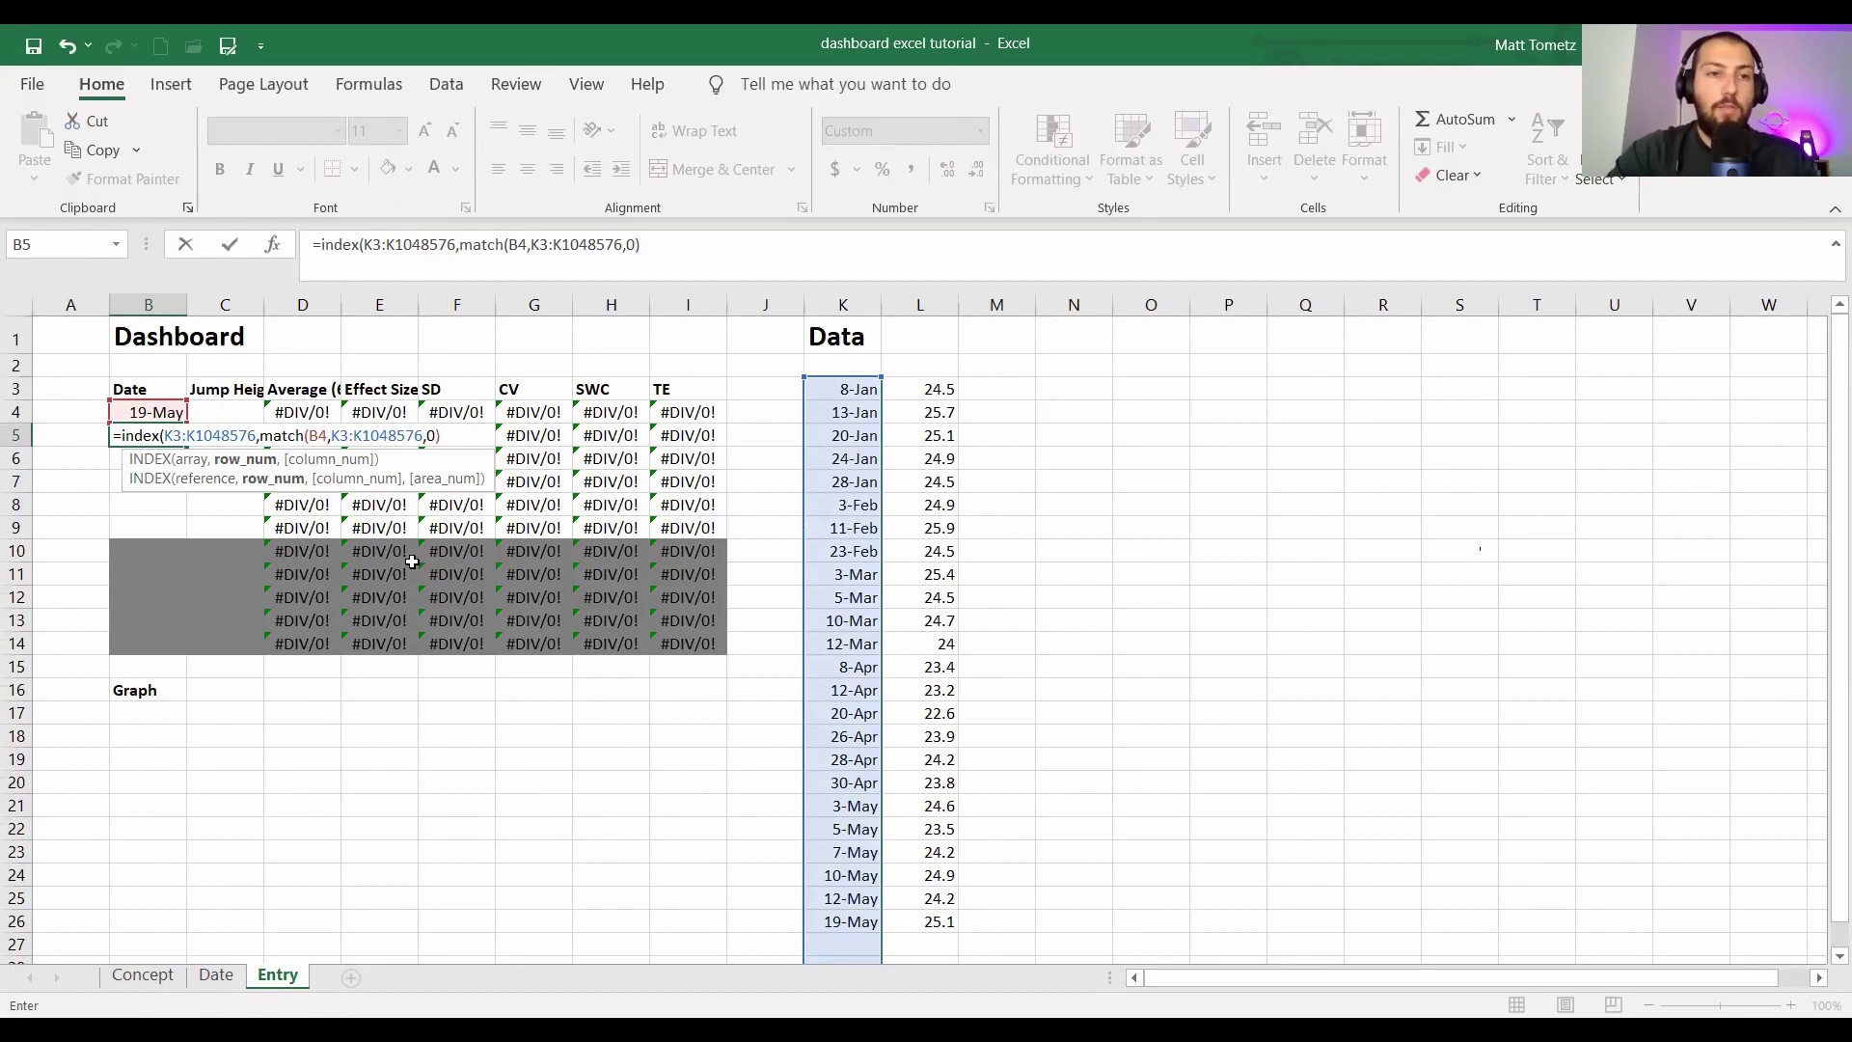
text(,)
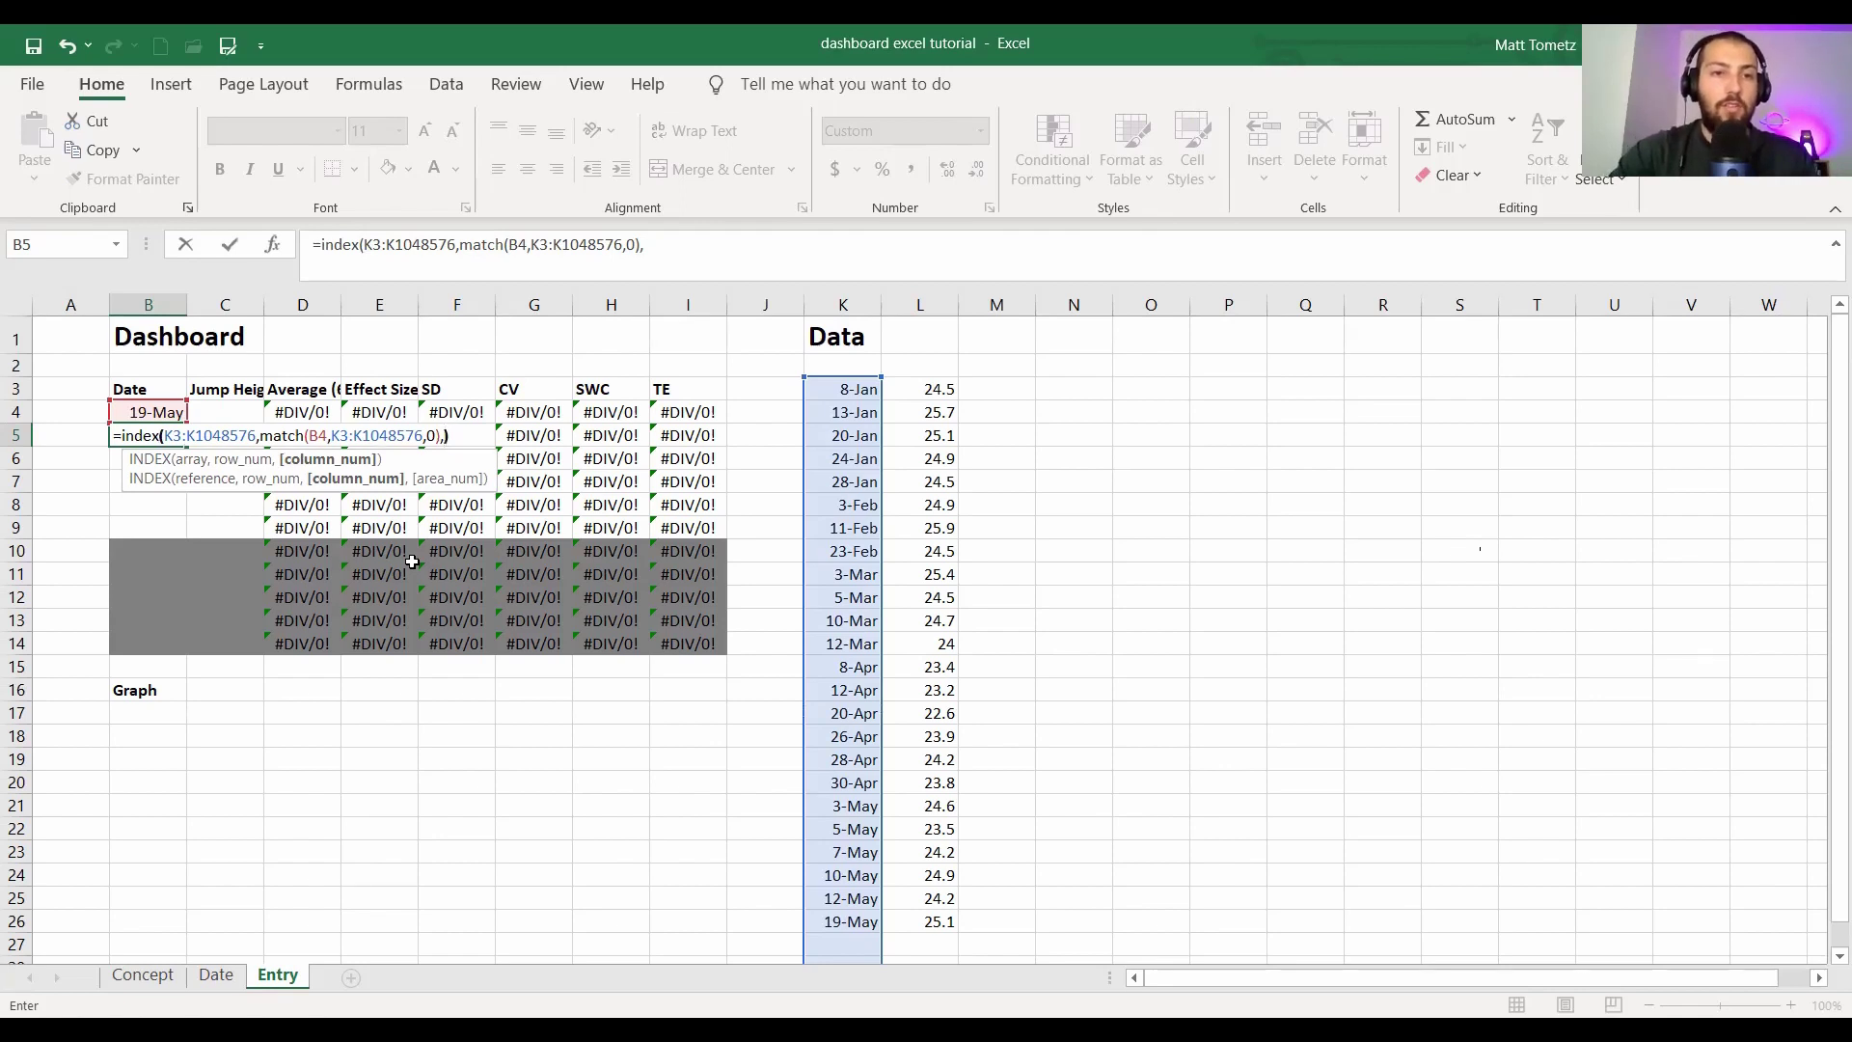
key(Return)
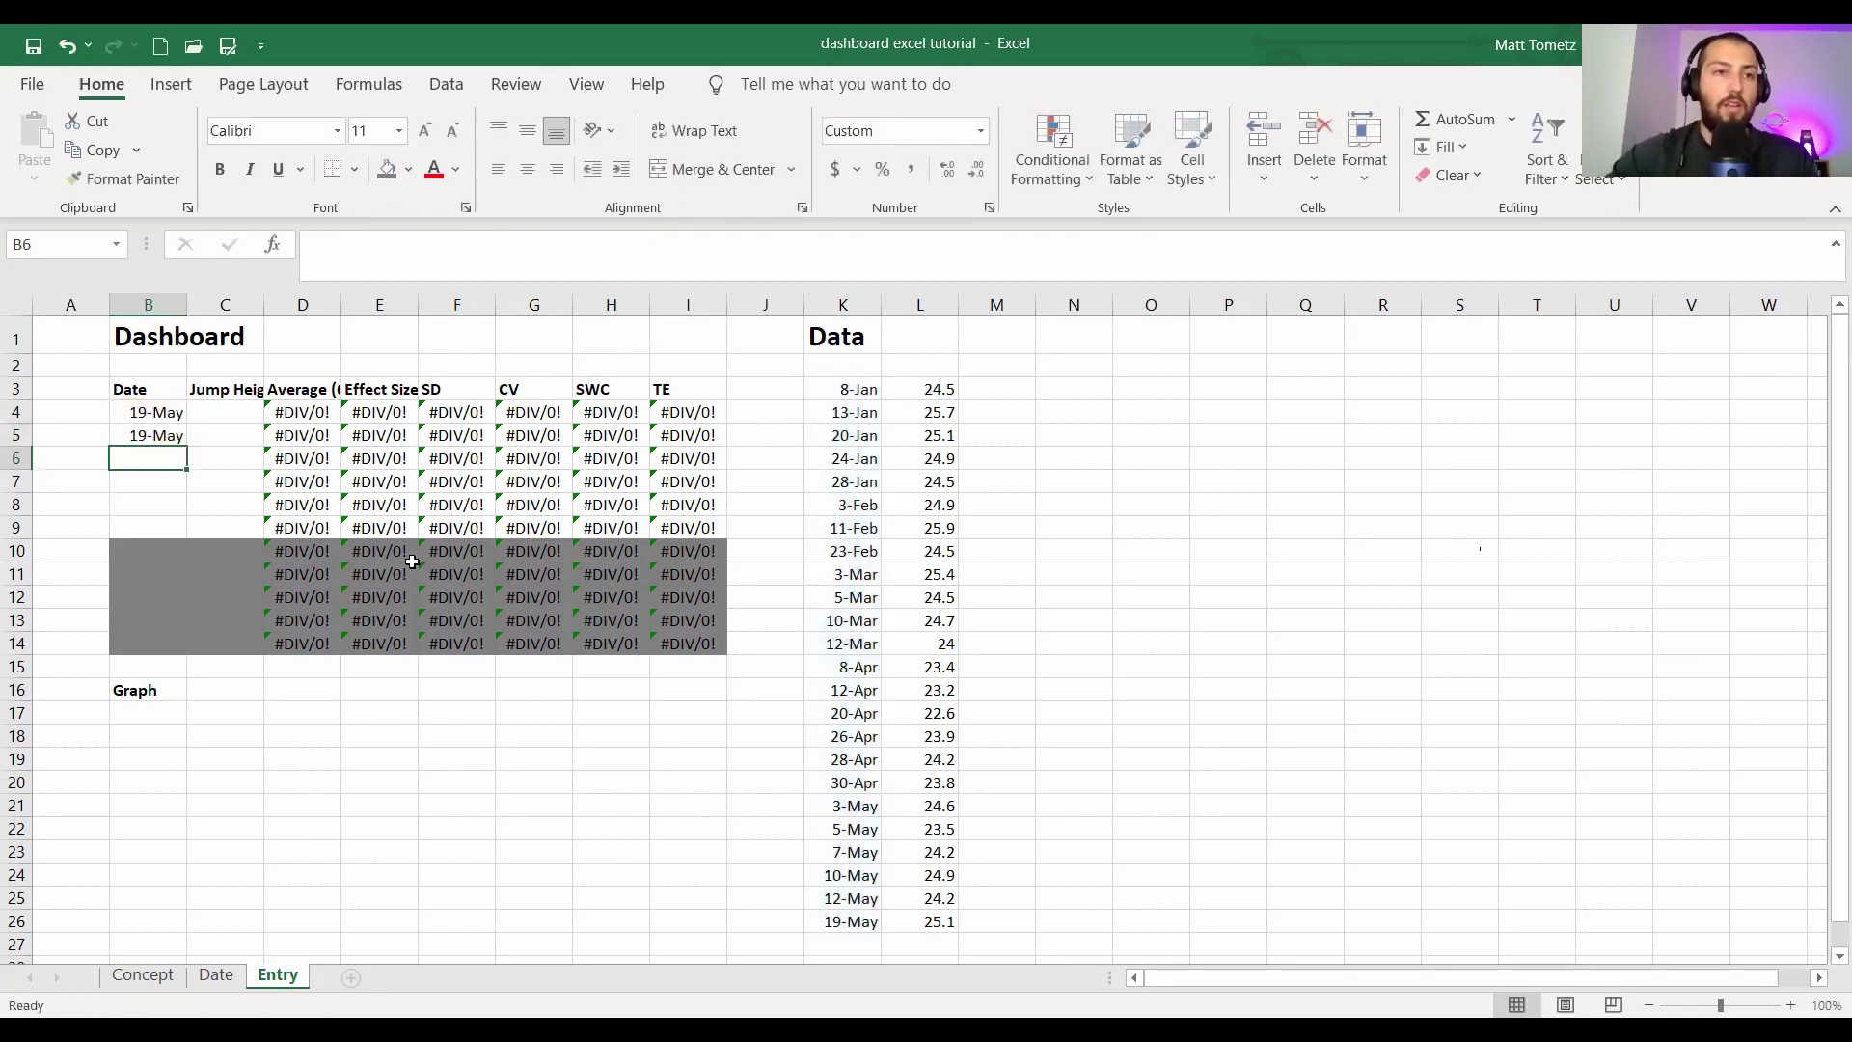
- Review the INDEX and MATCH arguments in B5 and trace the matched position through the data dates down to K26
click(119, 431)
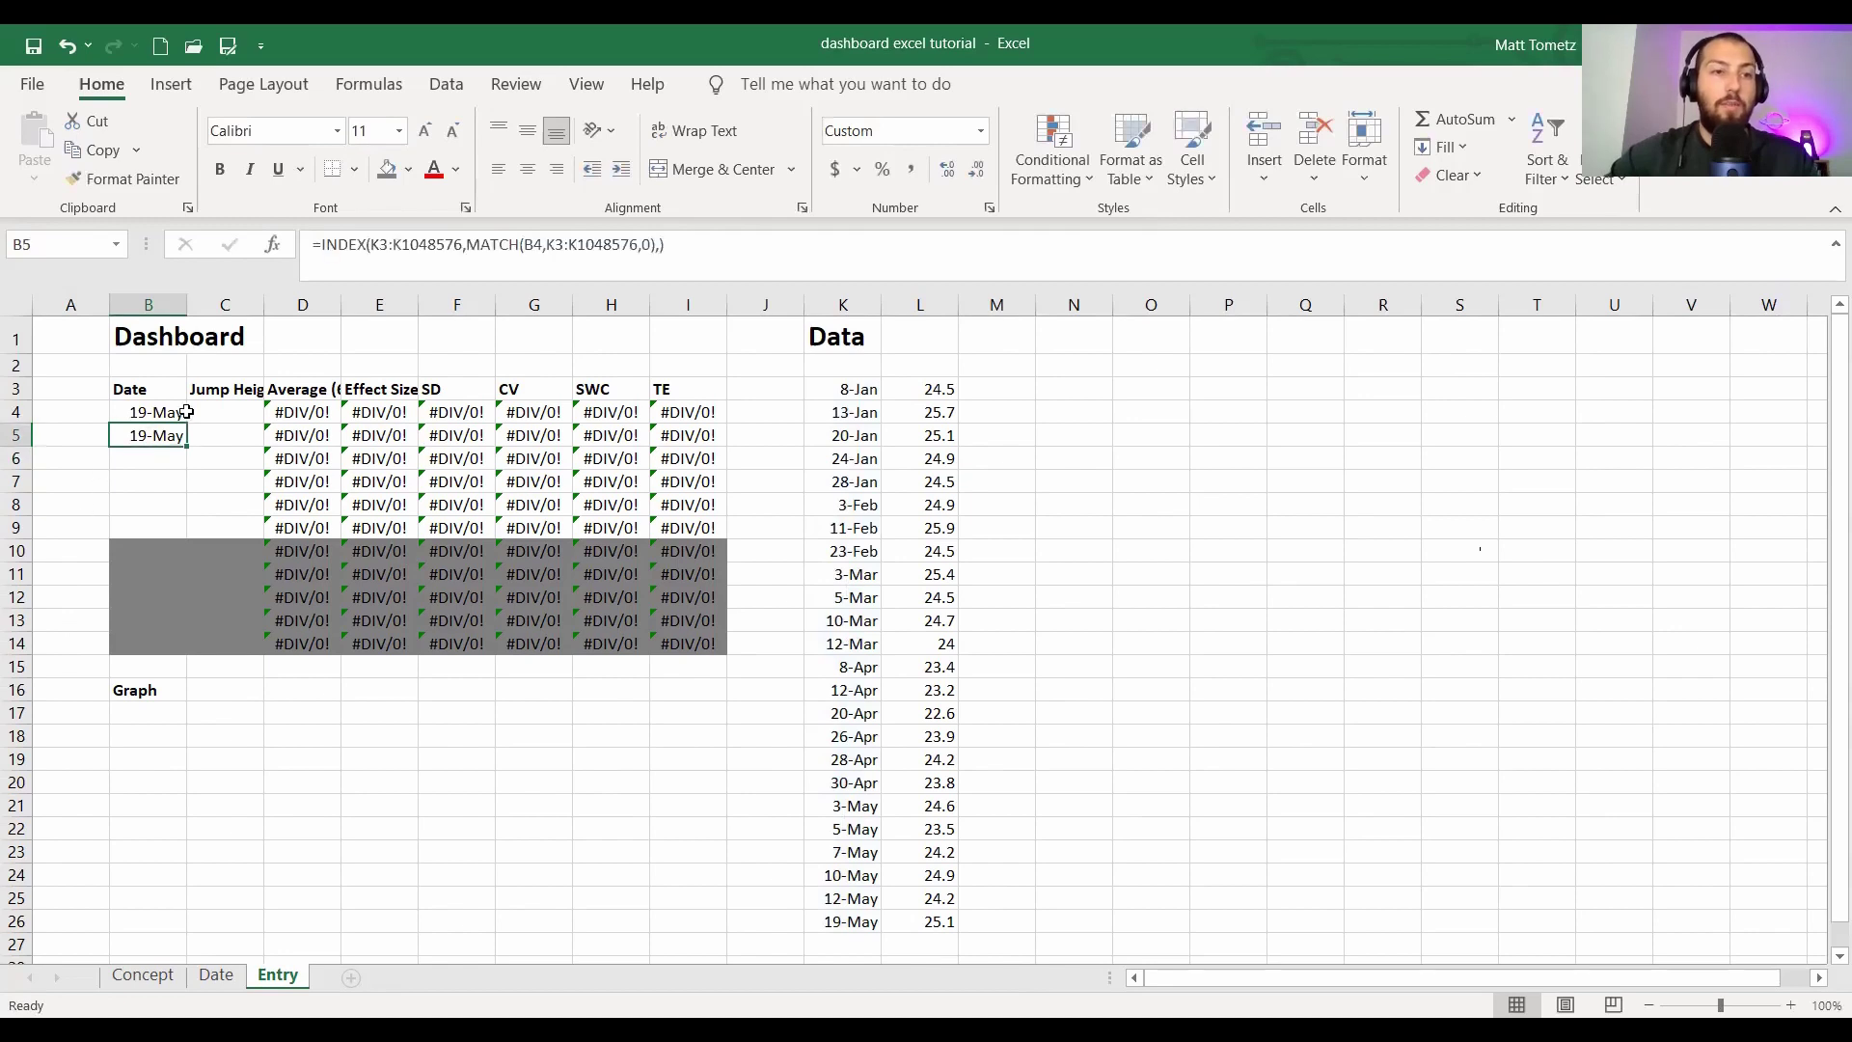
double_click(143, 437)
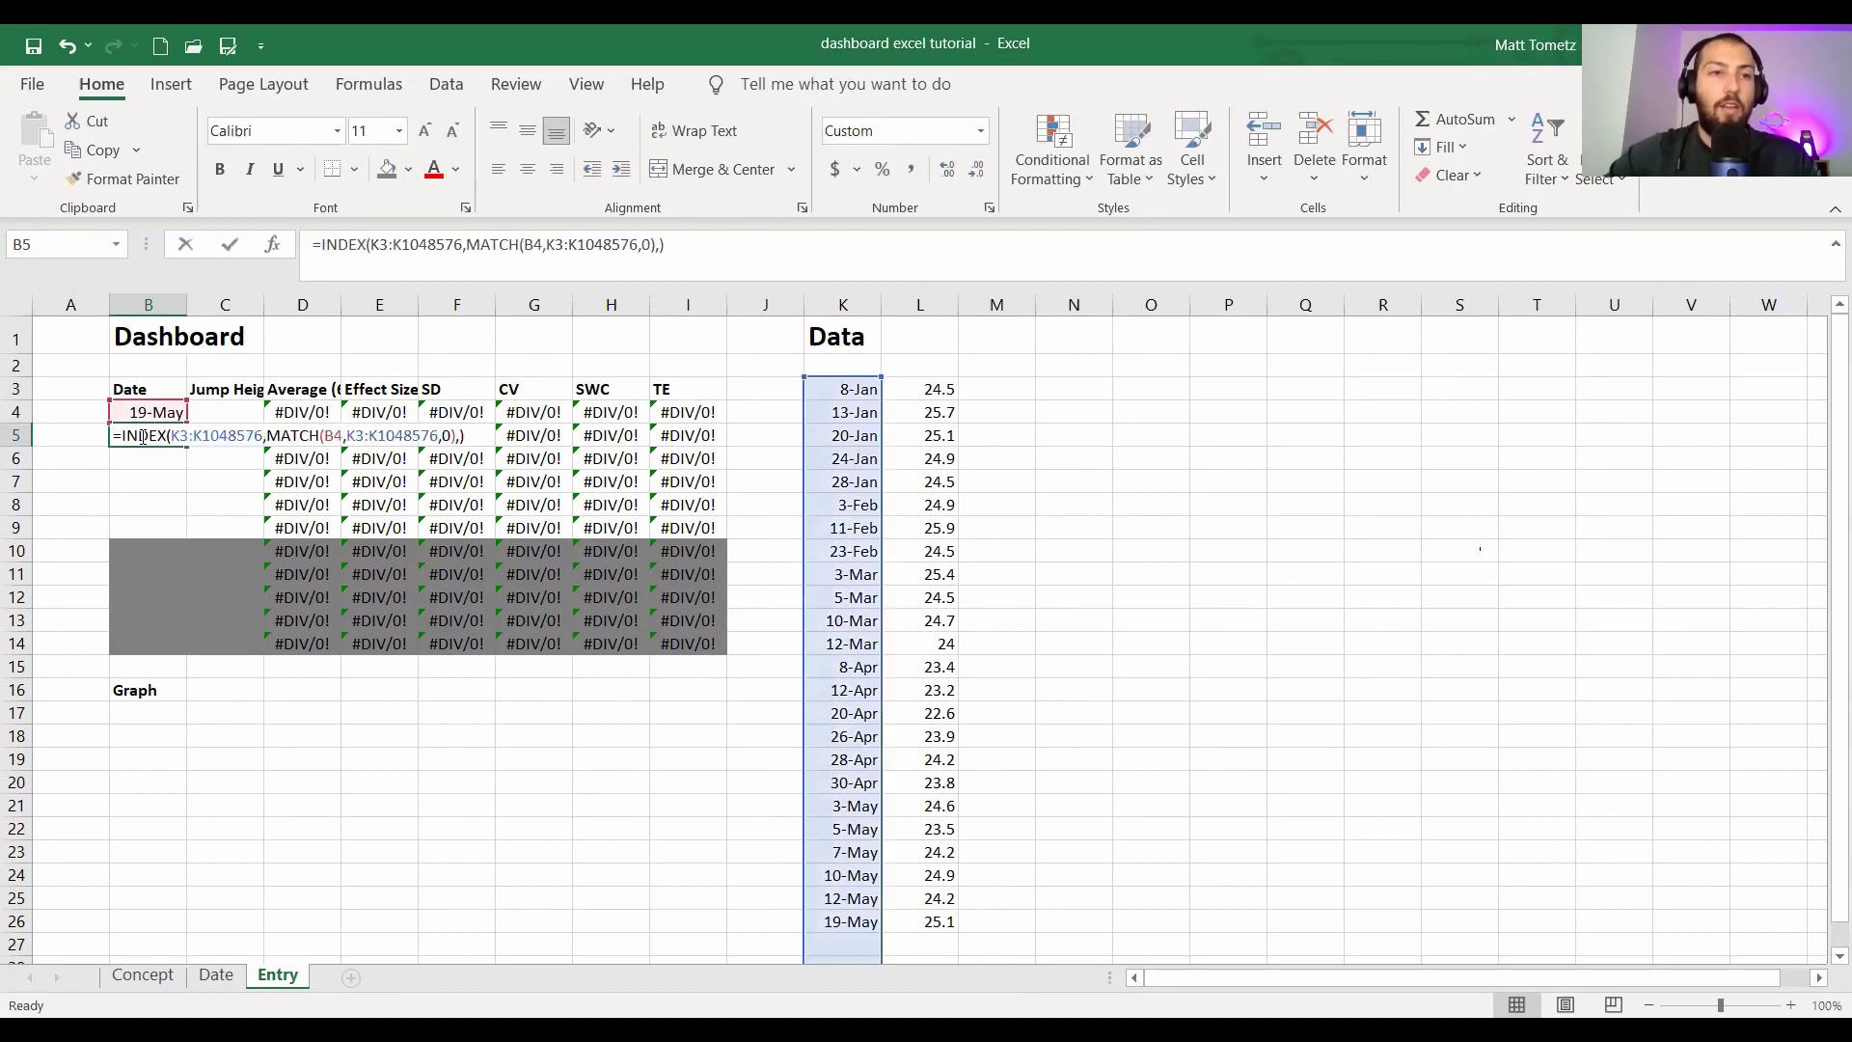
click(280, 435)
click(335, 435)
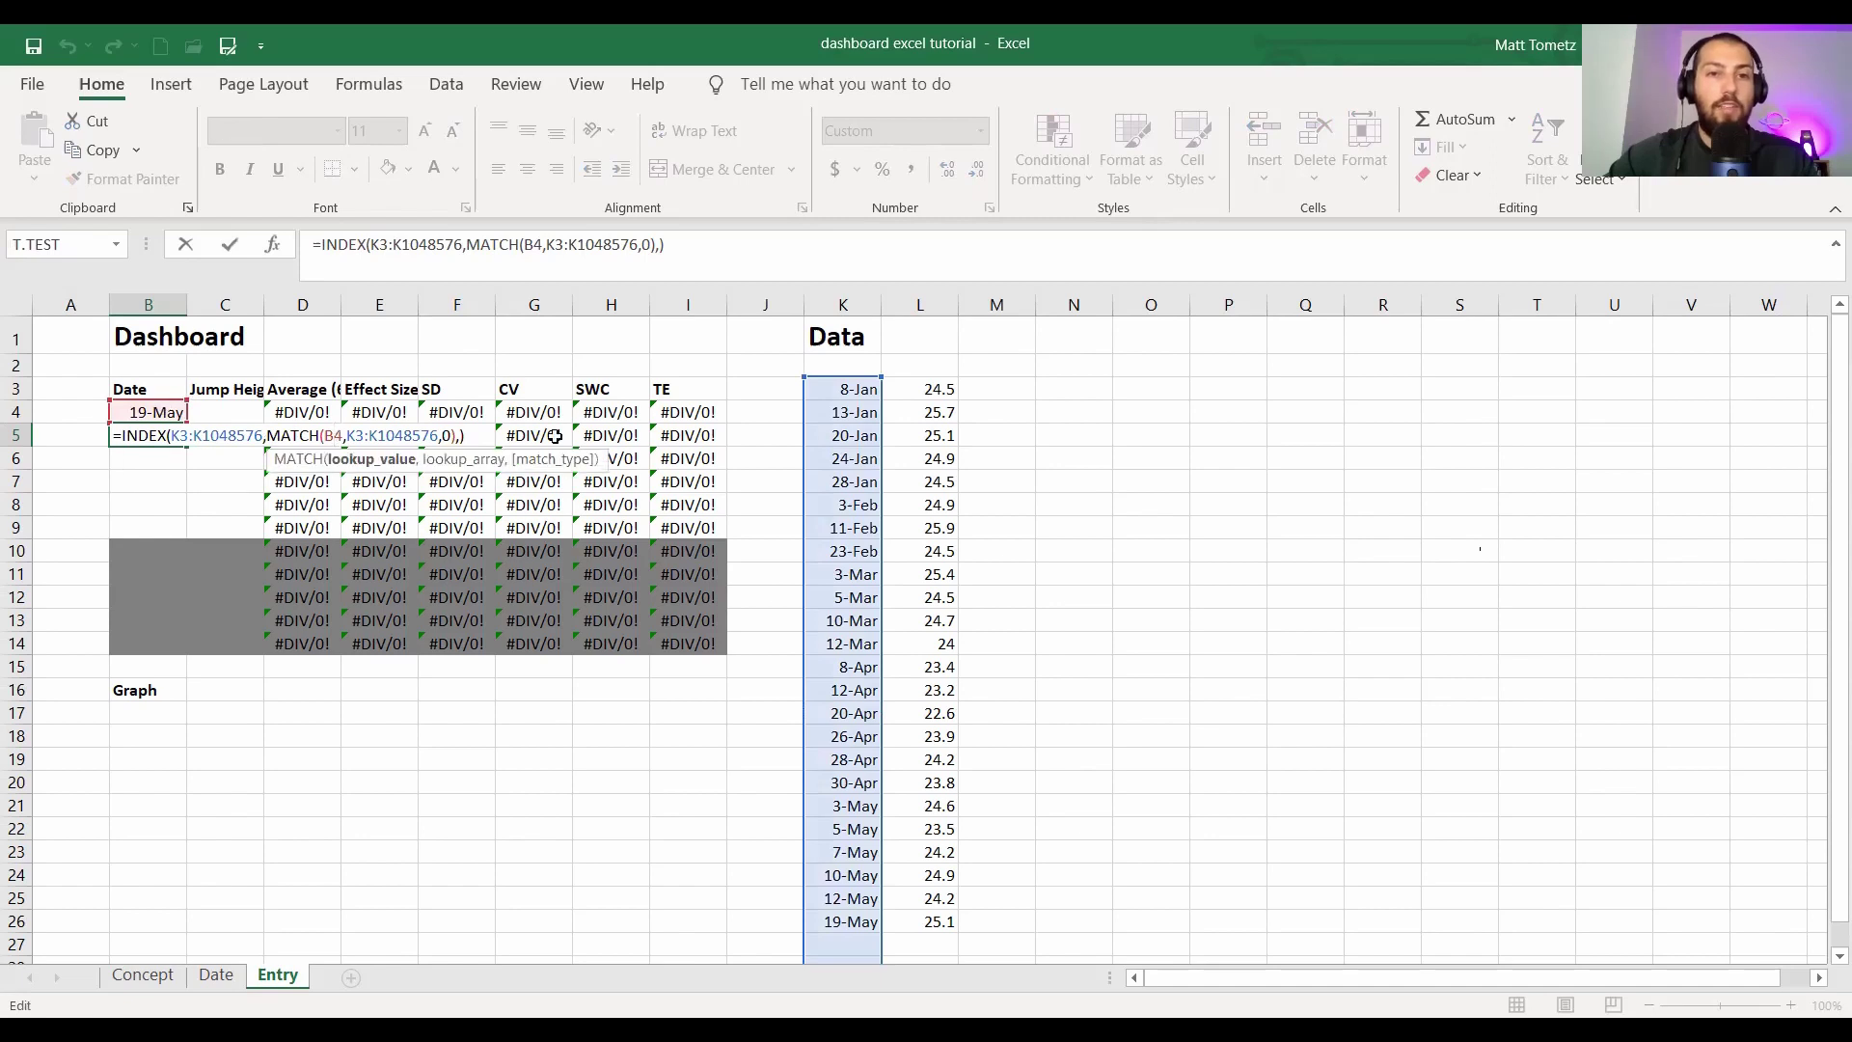
click(846, 402)
key(Down)
key(Down)
key(Down)
key(Down)
key(Down)
key(Down)
key(Down)
key(Down)
key(Down)
key(Down)
key(Down)
key(Down)
key(Down)
key(Down)
key(Down)
key(Down)
key(Down)
key(Down)
key(Down)
key(Down)
key(Down)
key(Down)
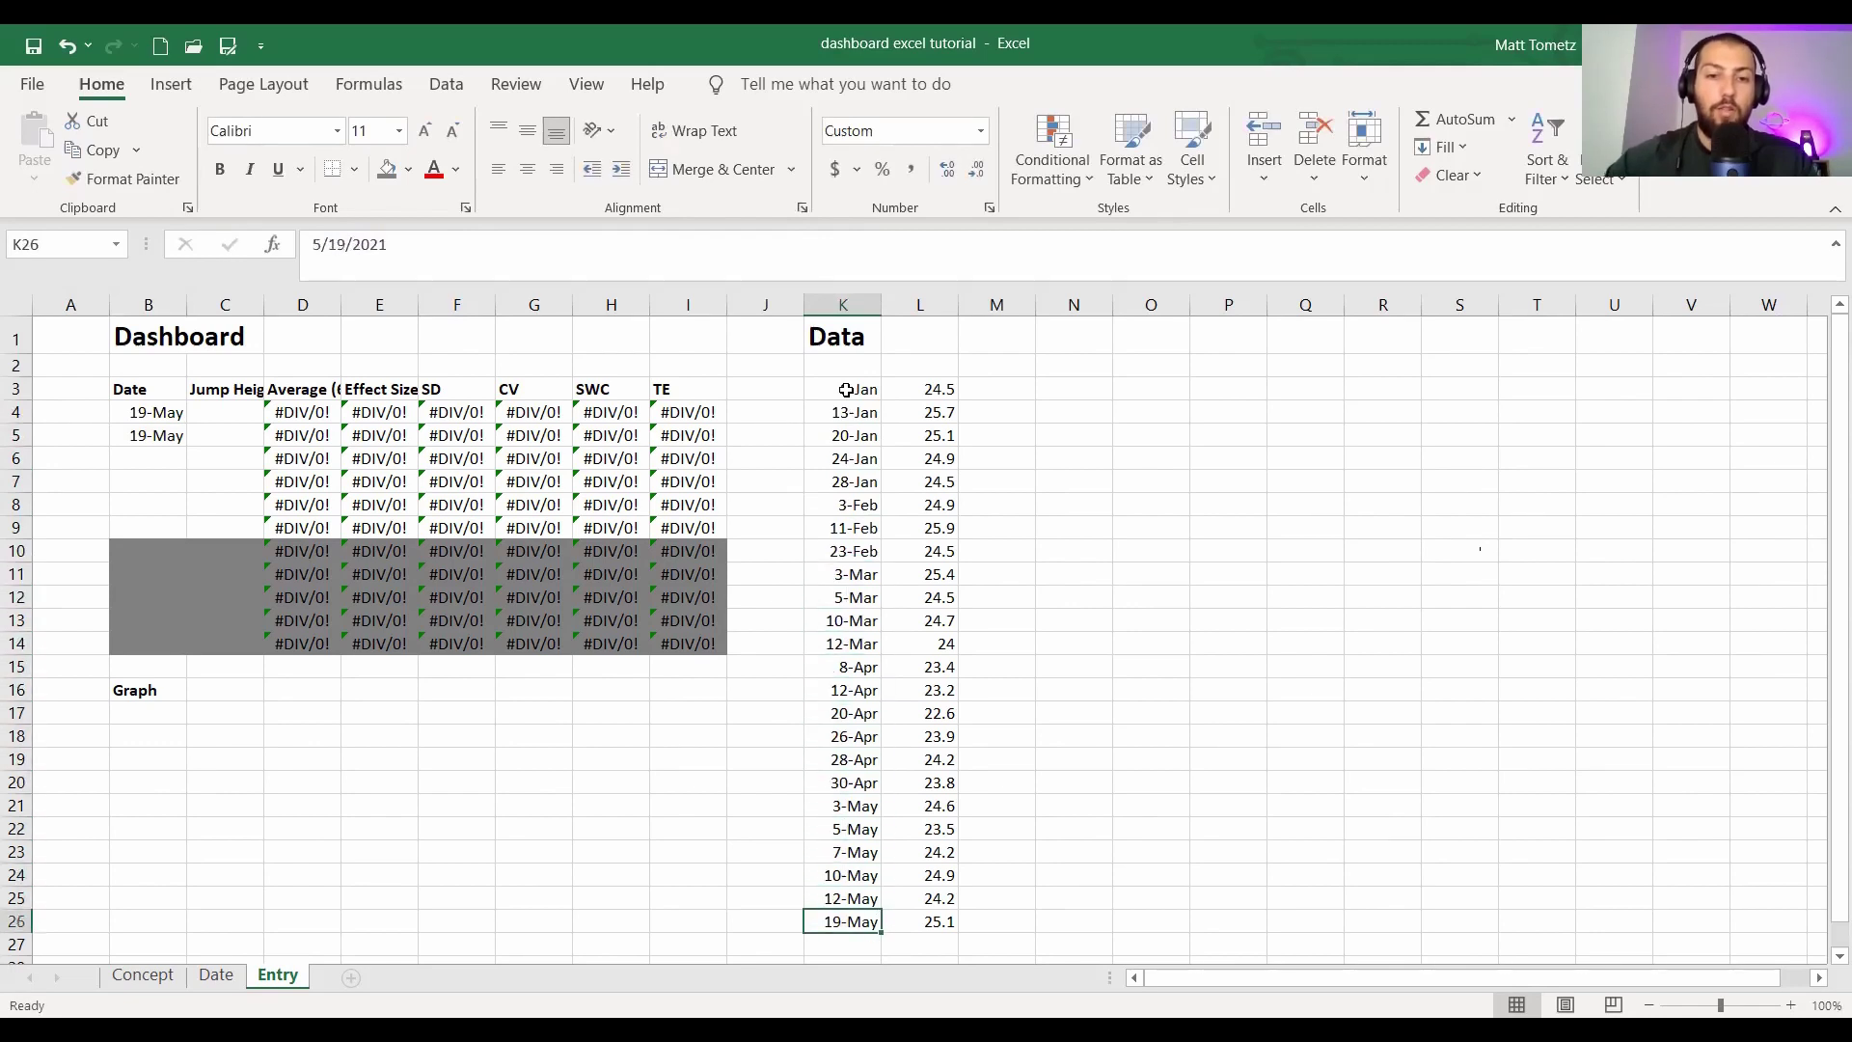
- Copy the text of B5's INDEX formula into B6 with its references unchanged
click(146, 439)
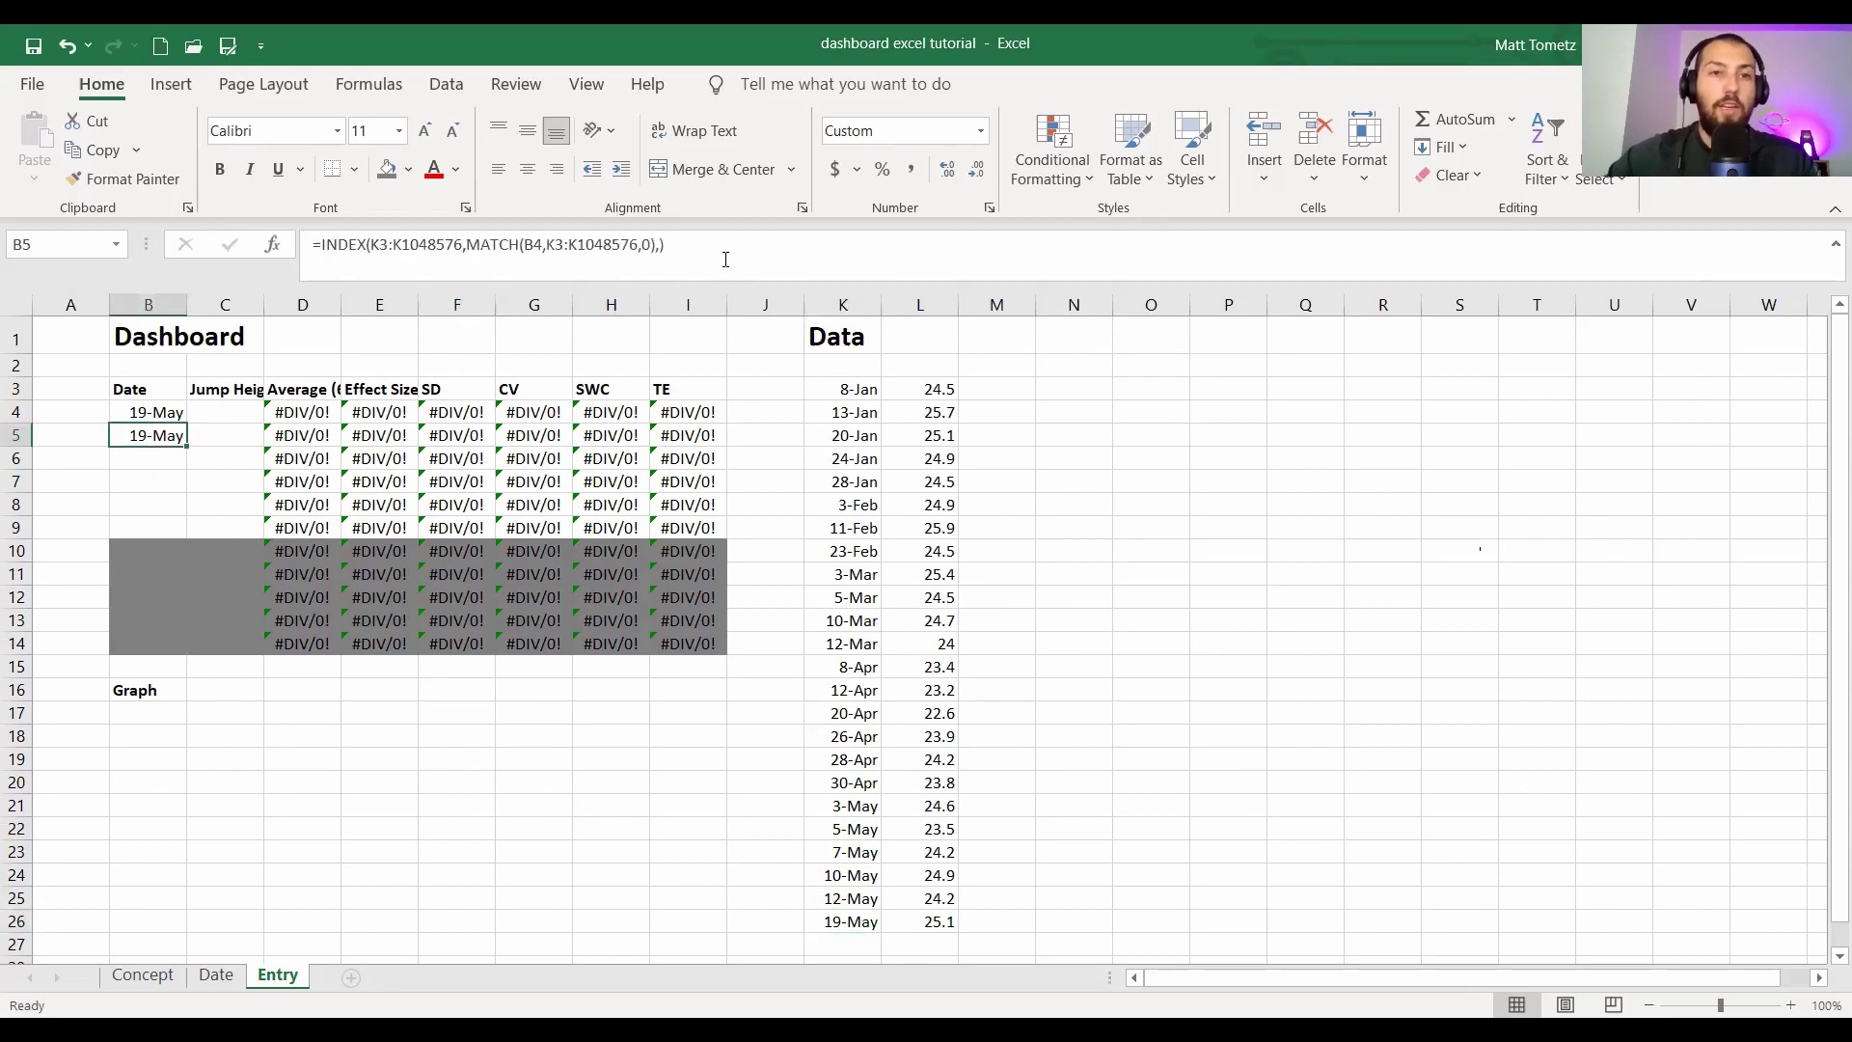
drag(666, 247, 77, 245)
key(ctrl+c)
key(Return)
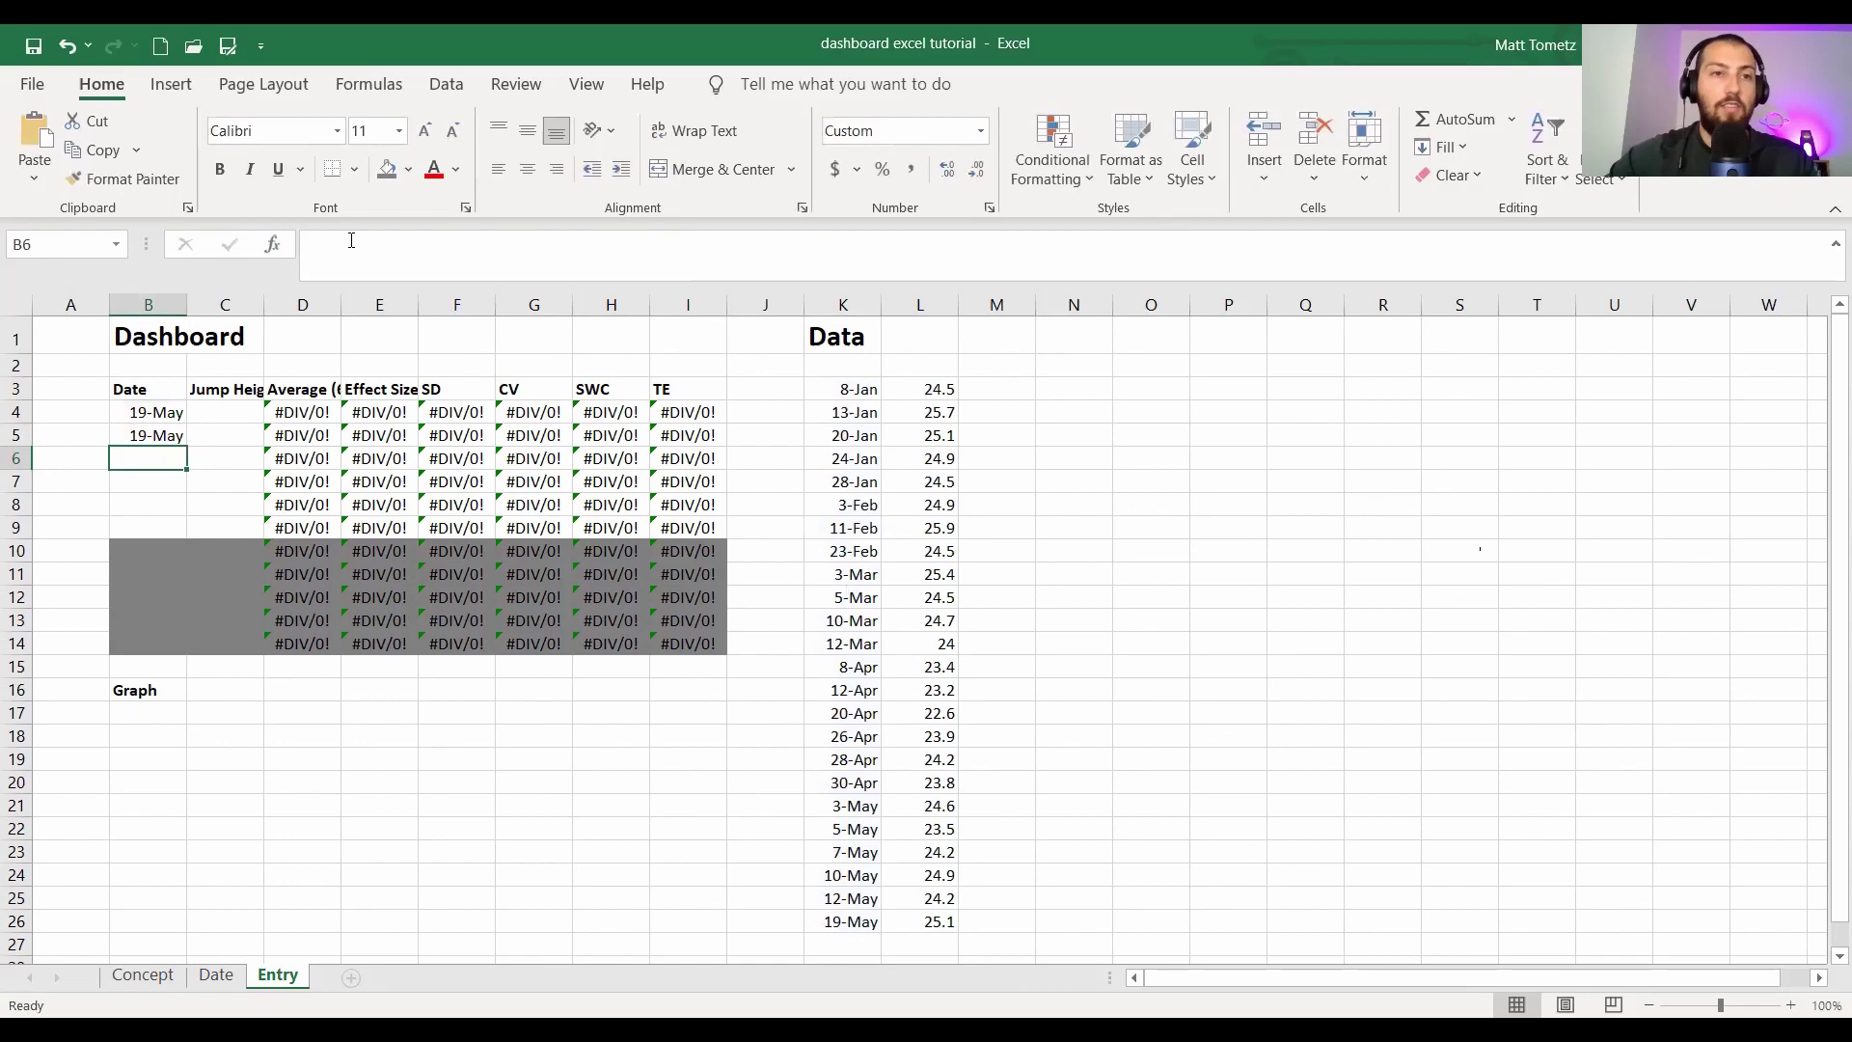
click(351, 244)
key(ctrl+v)
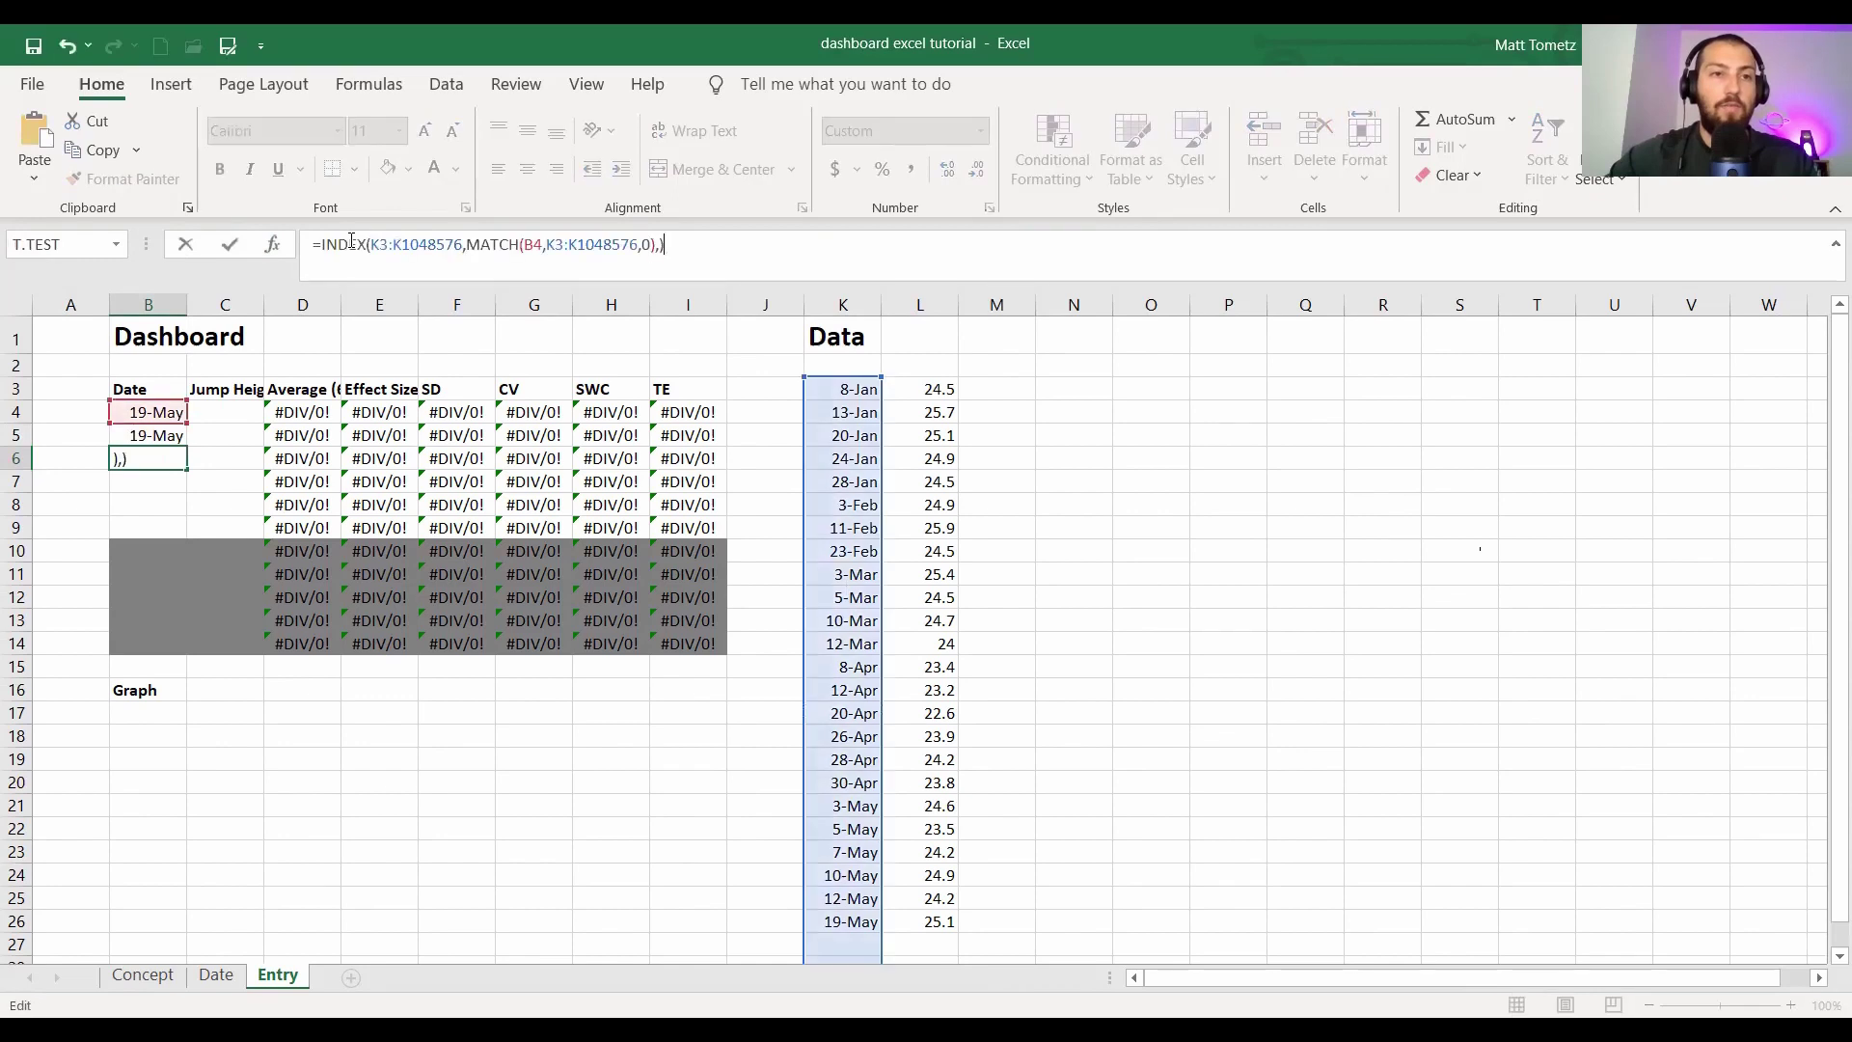
- Reduce the formula in B6 to its MATCH part only, =MATCH(B4,K3:K1048576,0)
click(466, 244)
key(BackSpace)
key(BackSpace)
key(BackSpace)
key(BackSpace)
key(BackSpace)
key(BackSpace)
key(BackSpace)
key(BackSpace)
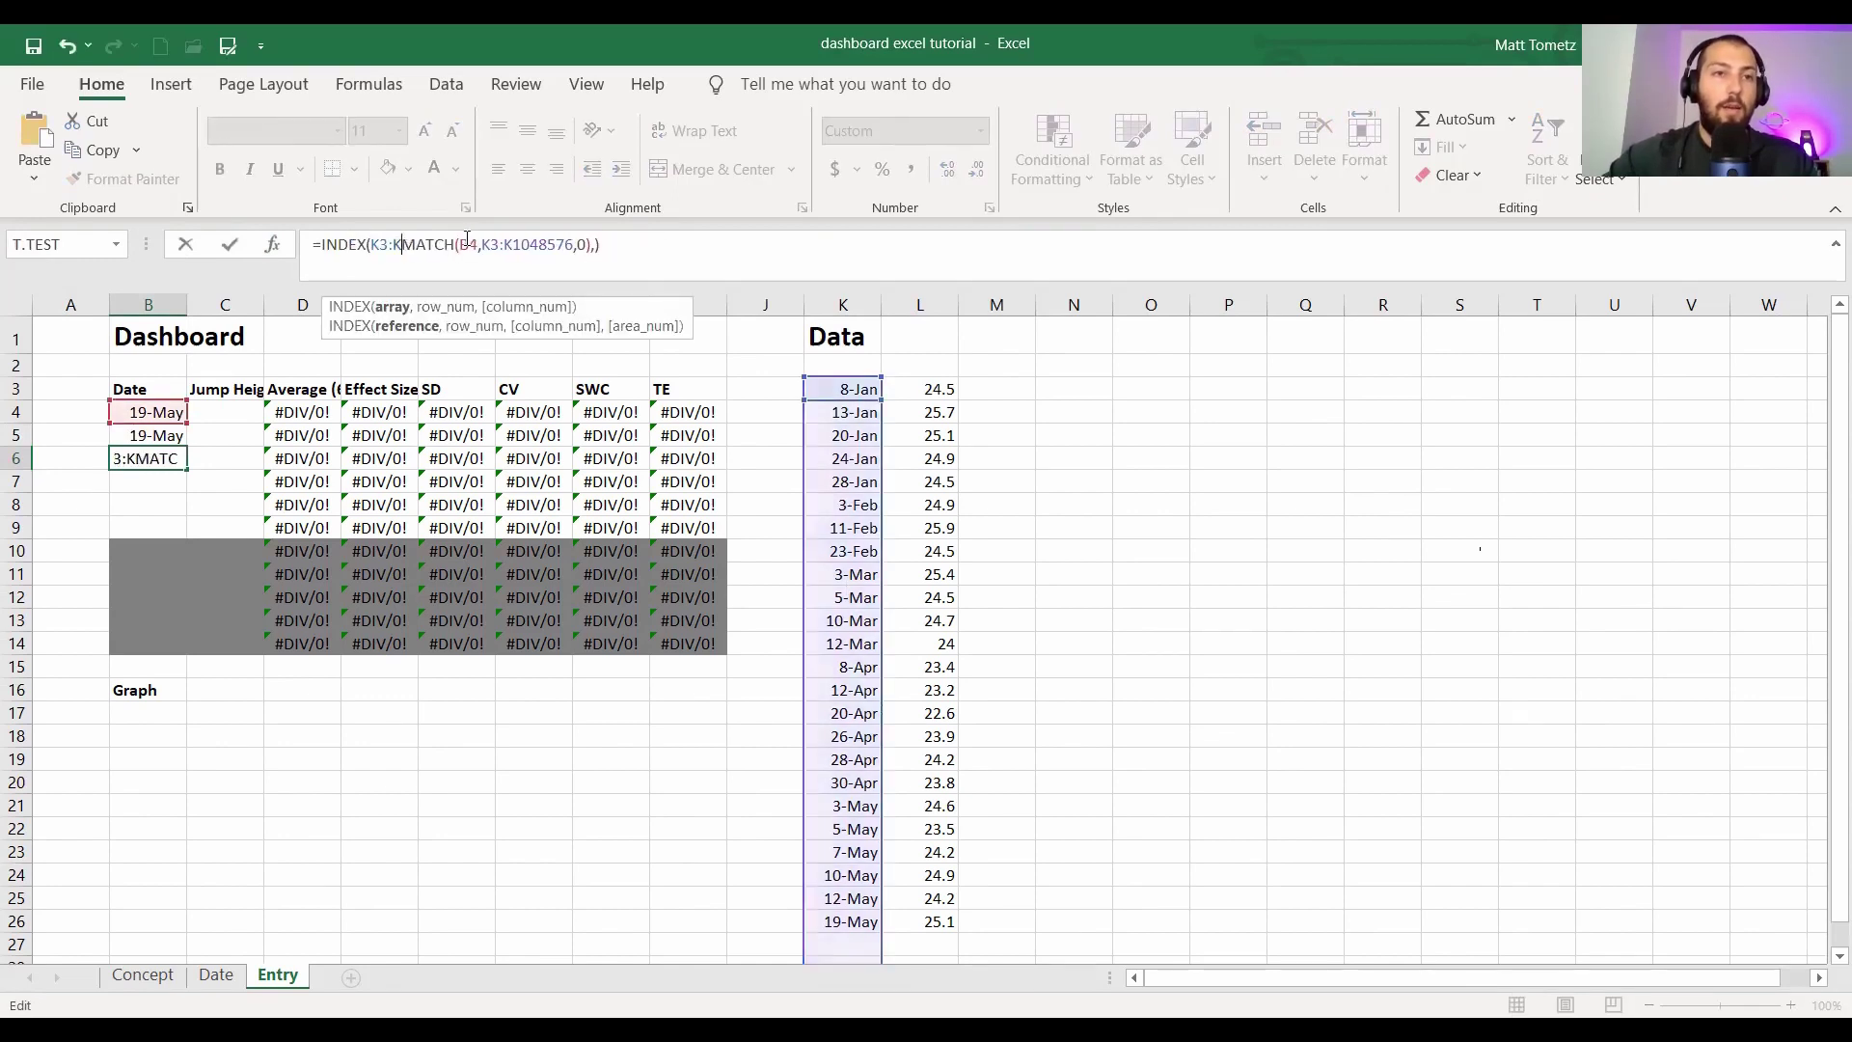
key(BackSpace)
key(BackSpace)
key(BackSpace)
key(BackSpace)
key(BackSpace)
key(BackSpace)
key(BackSpace)
key(BackSpace)
key(BackSpace)
key(BackSpace)
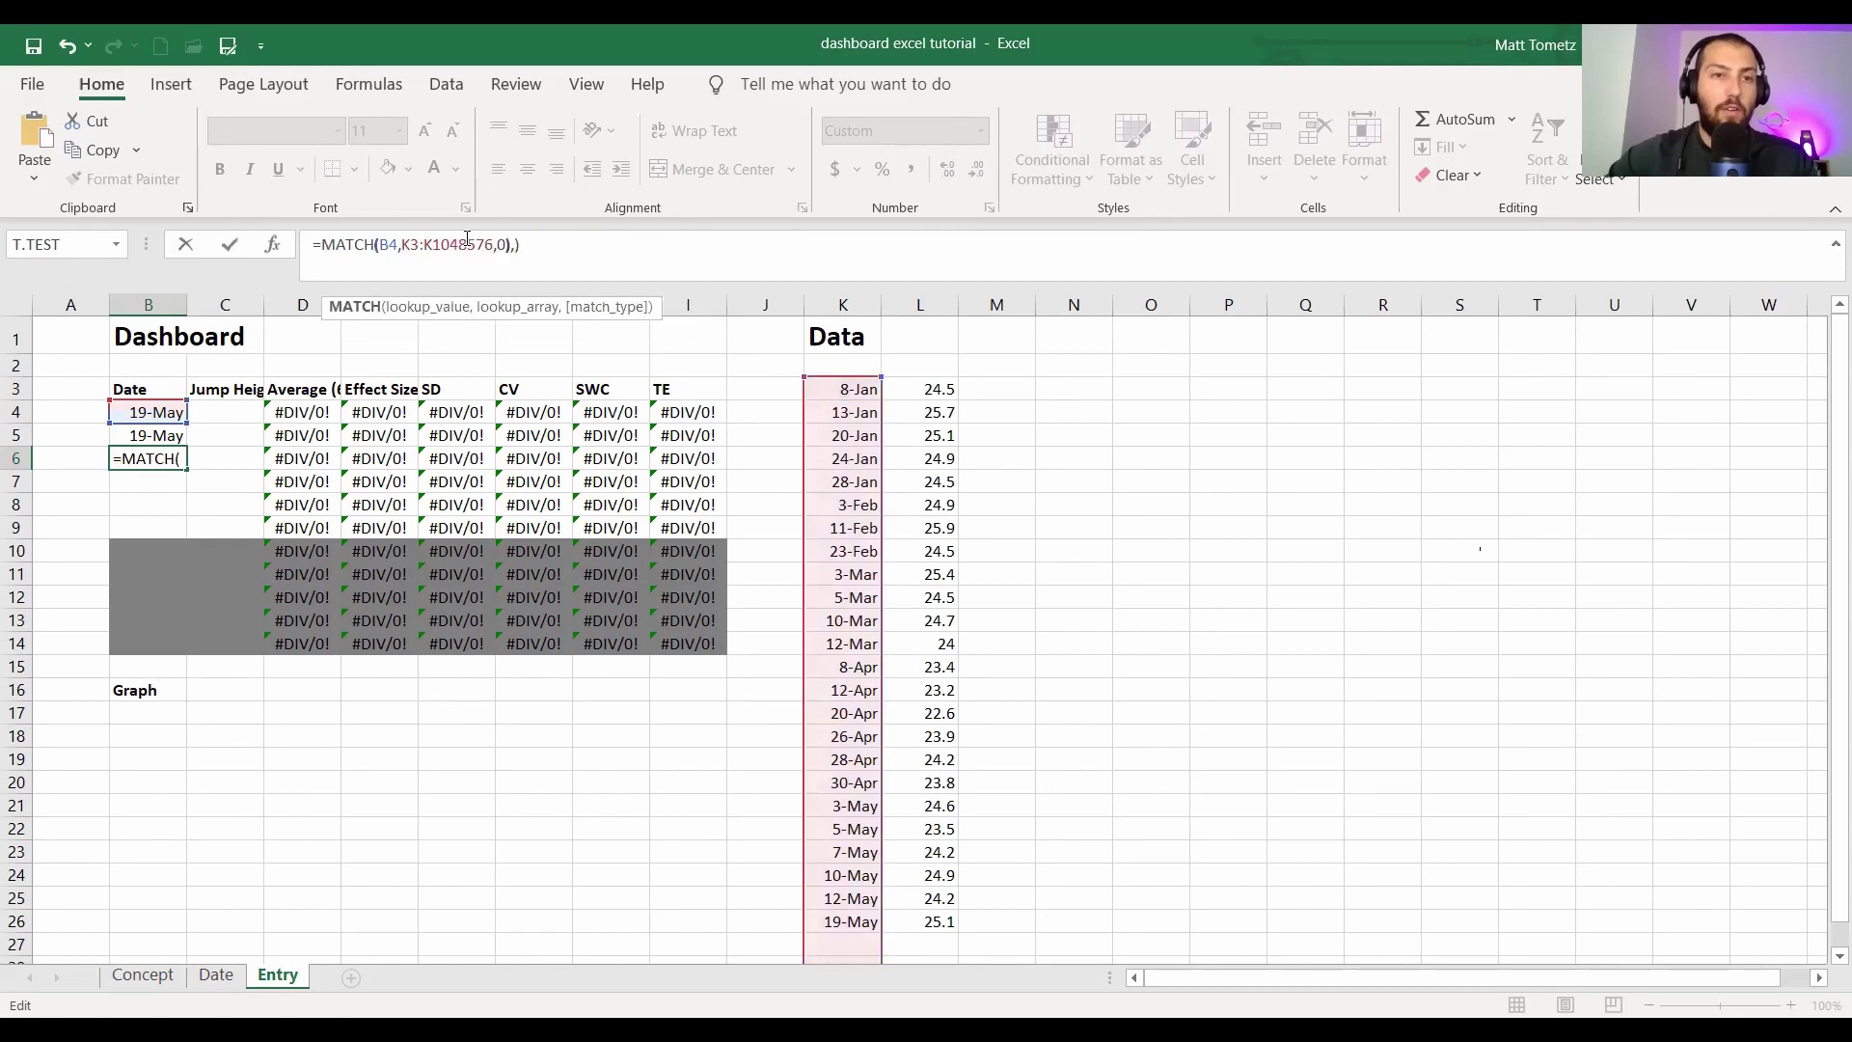
key(End)
key(BackSpace)
key(BackSpace)
key(BackSpace)
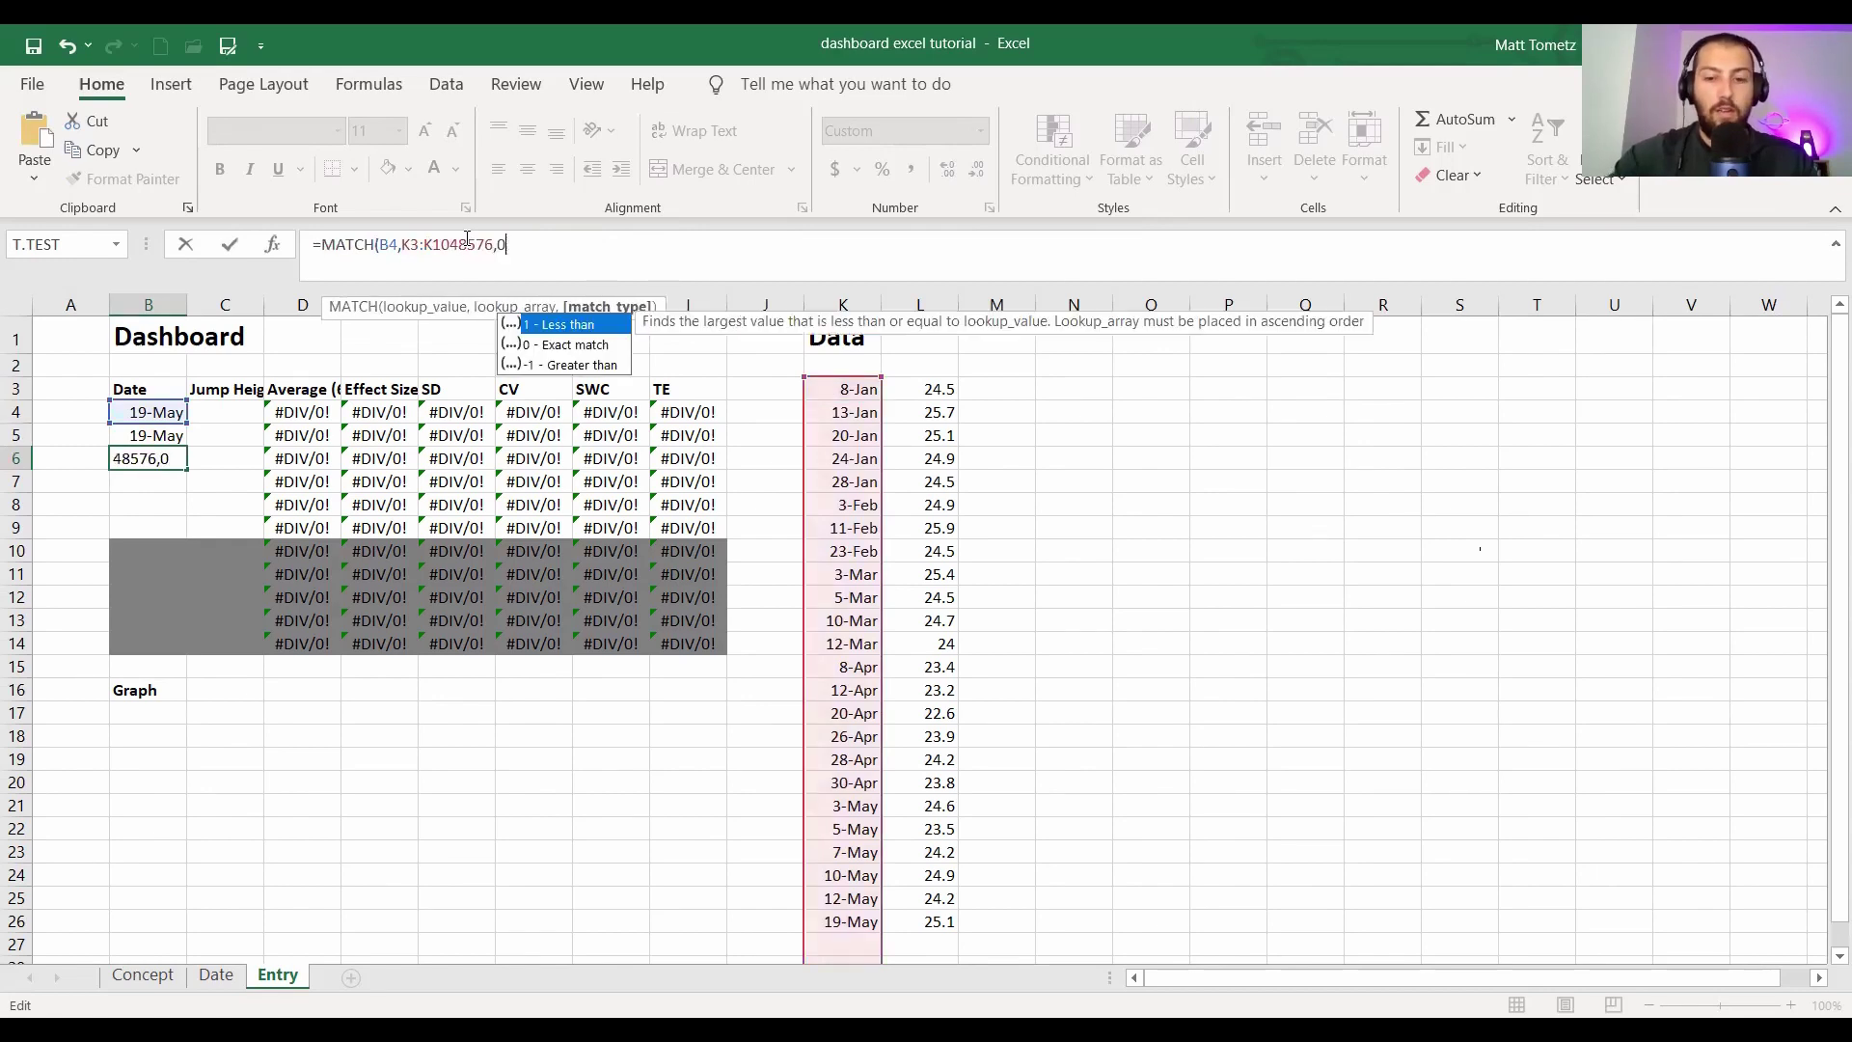
key(ctrl+Return)
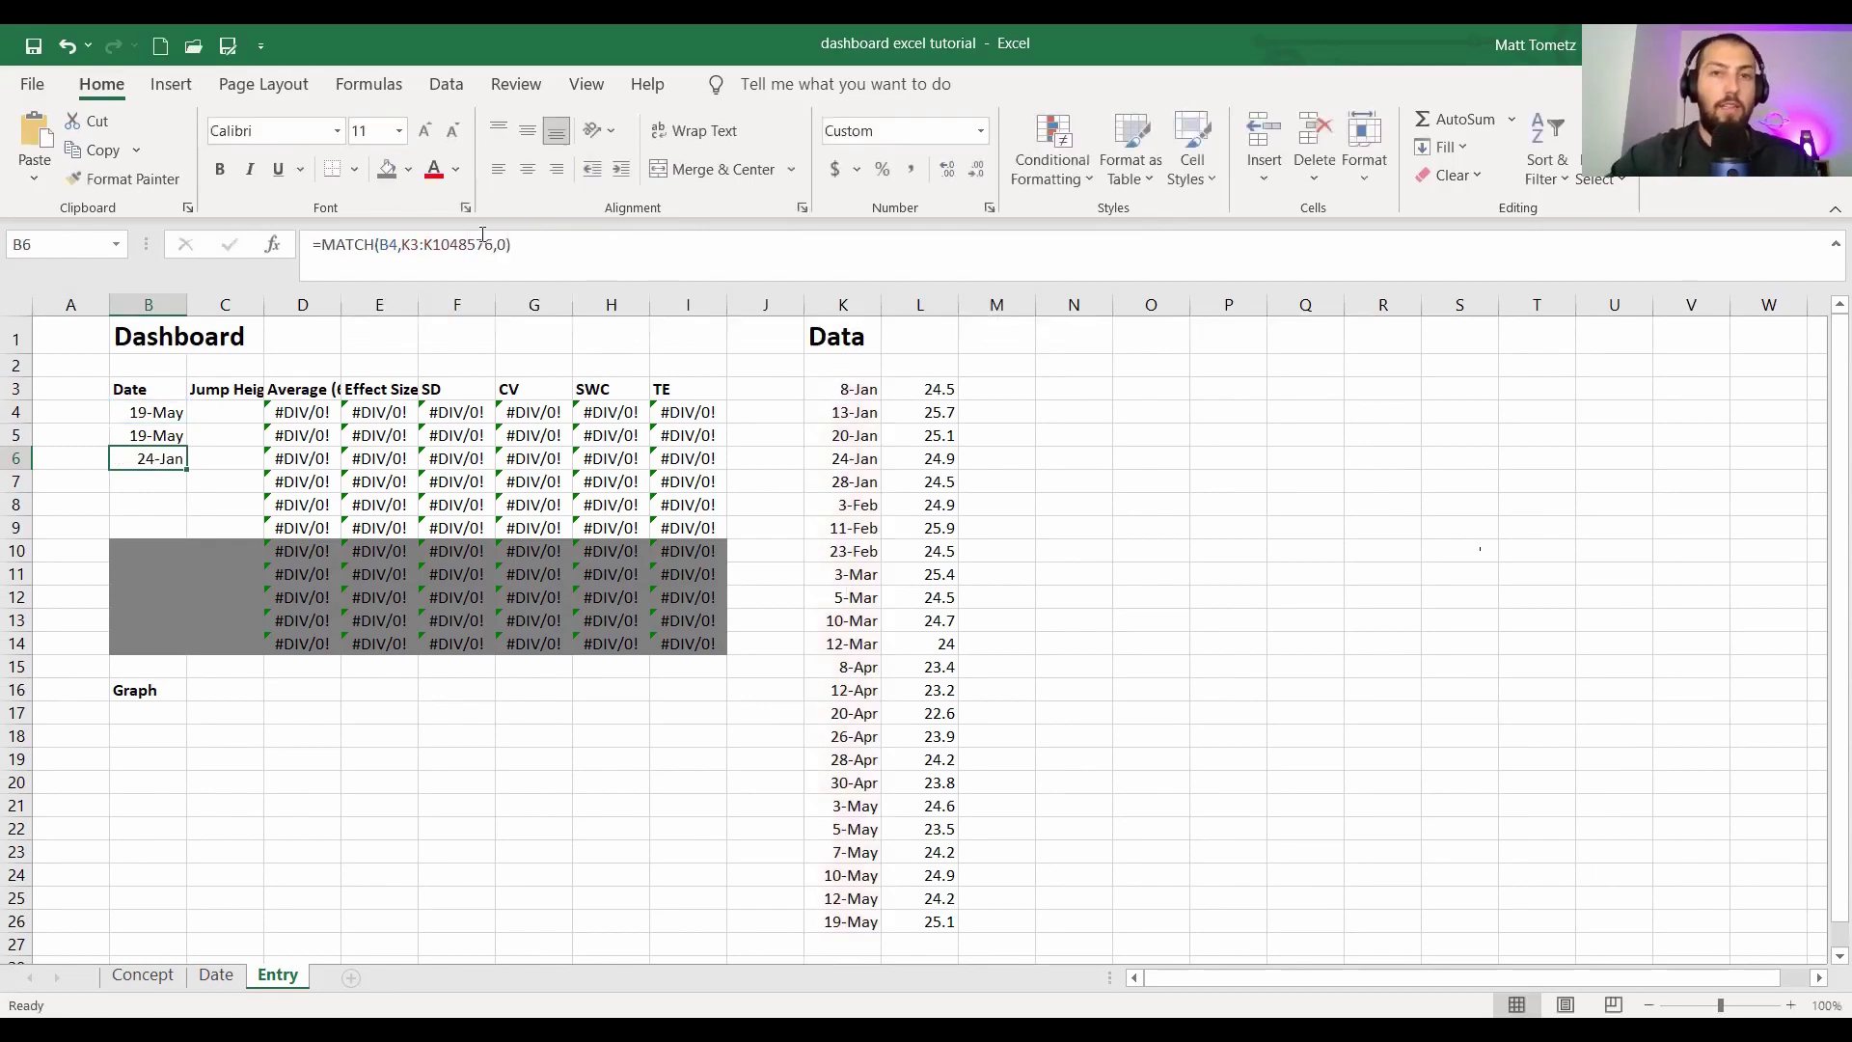
- Format B6 as a Number without decimal places
click(980, 131)
click(923, 231)
click(977, 169)
click(976, 169)
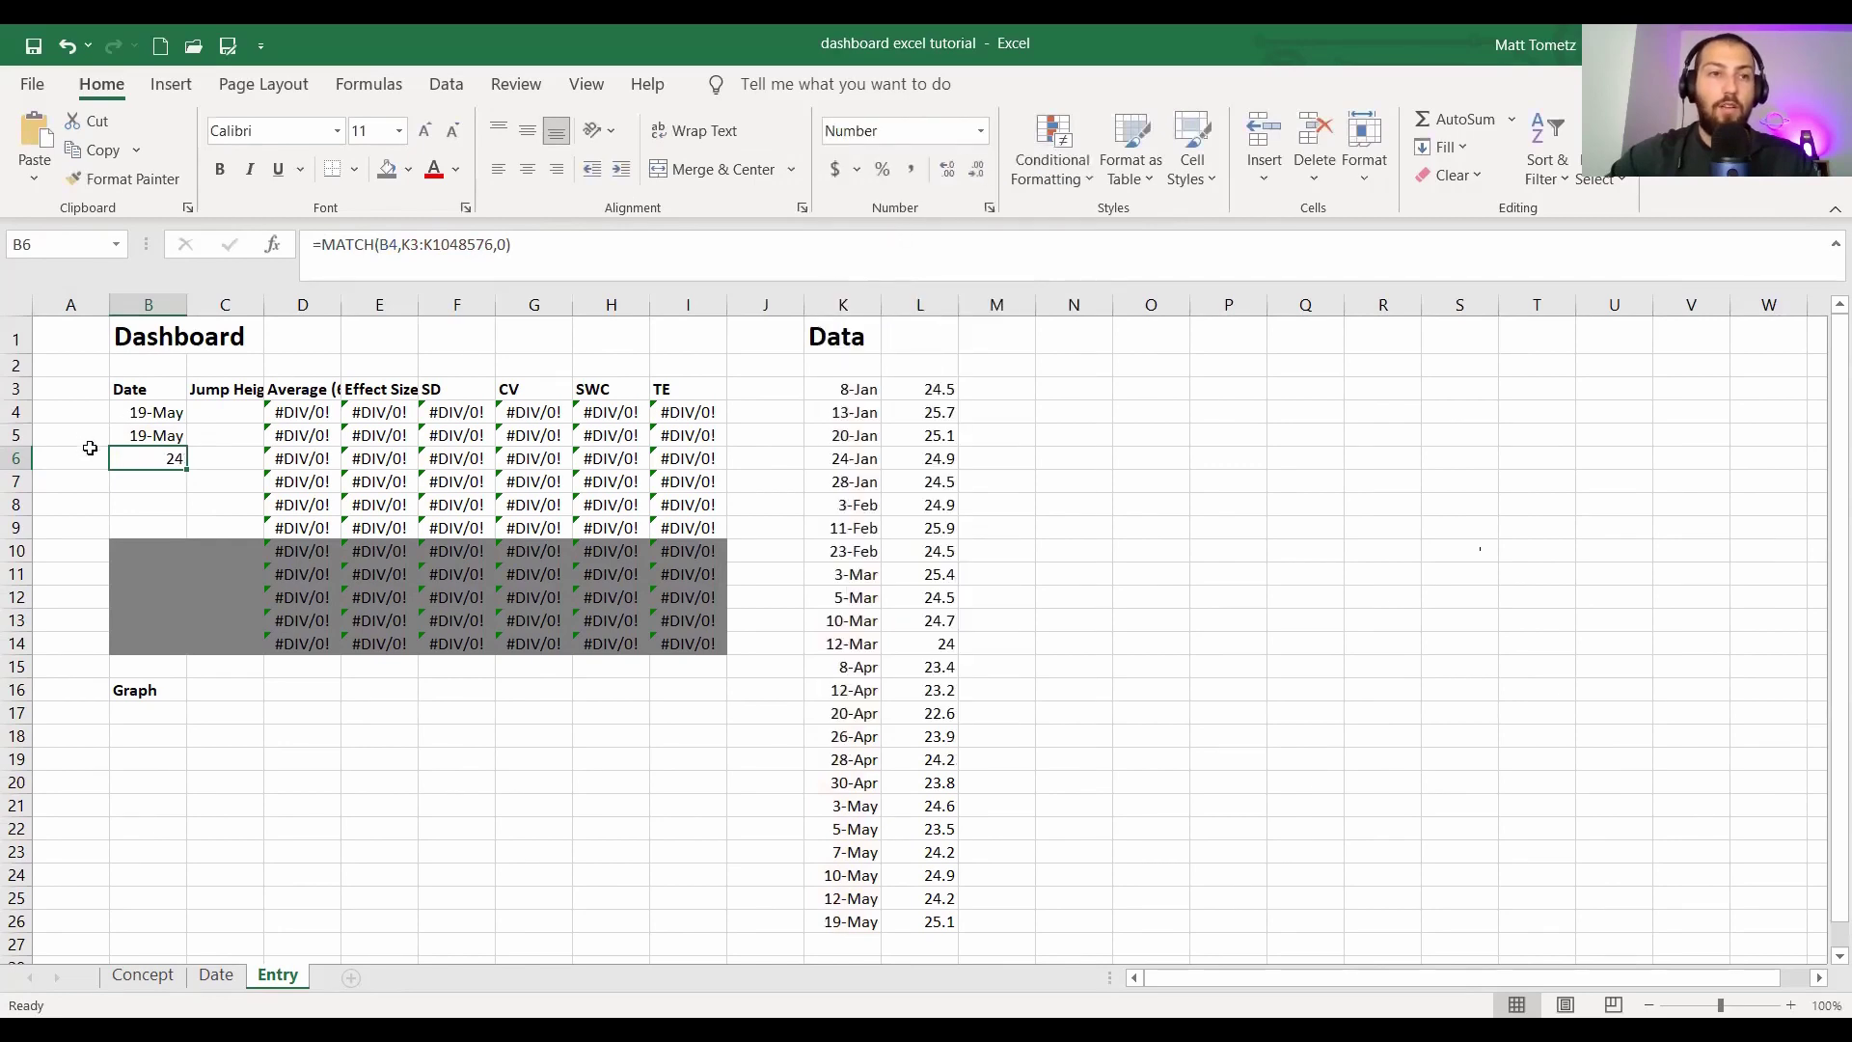
- Subtract 1 from the MATCH formula in B6 and compare the resulting position with the dates in K26 and K25
double_click(174, 449)
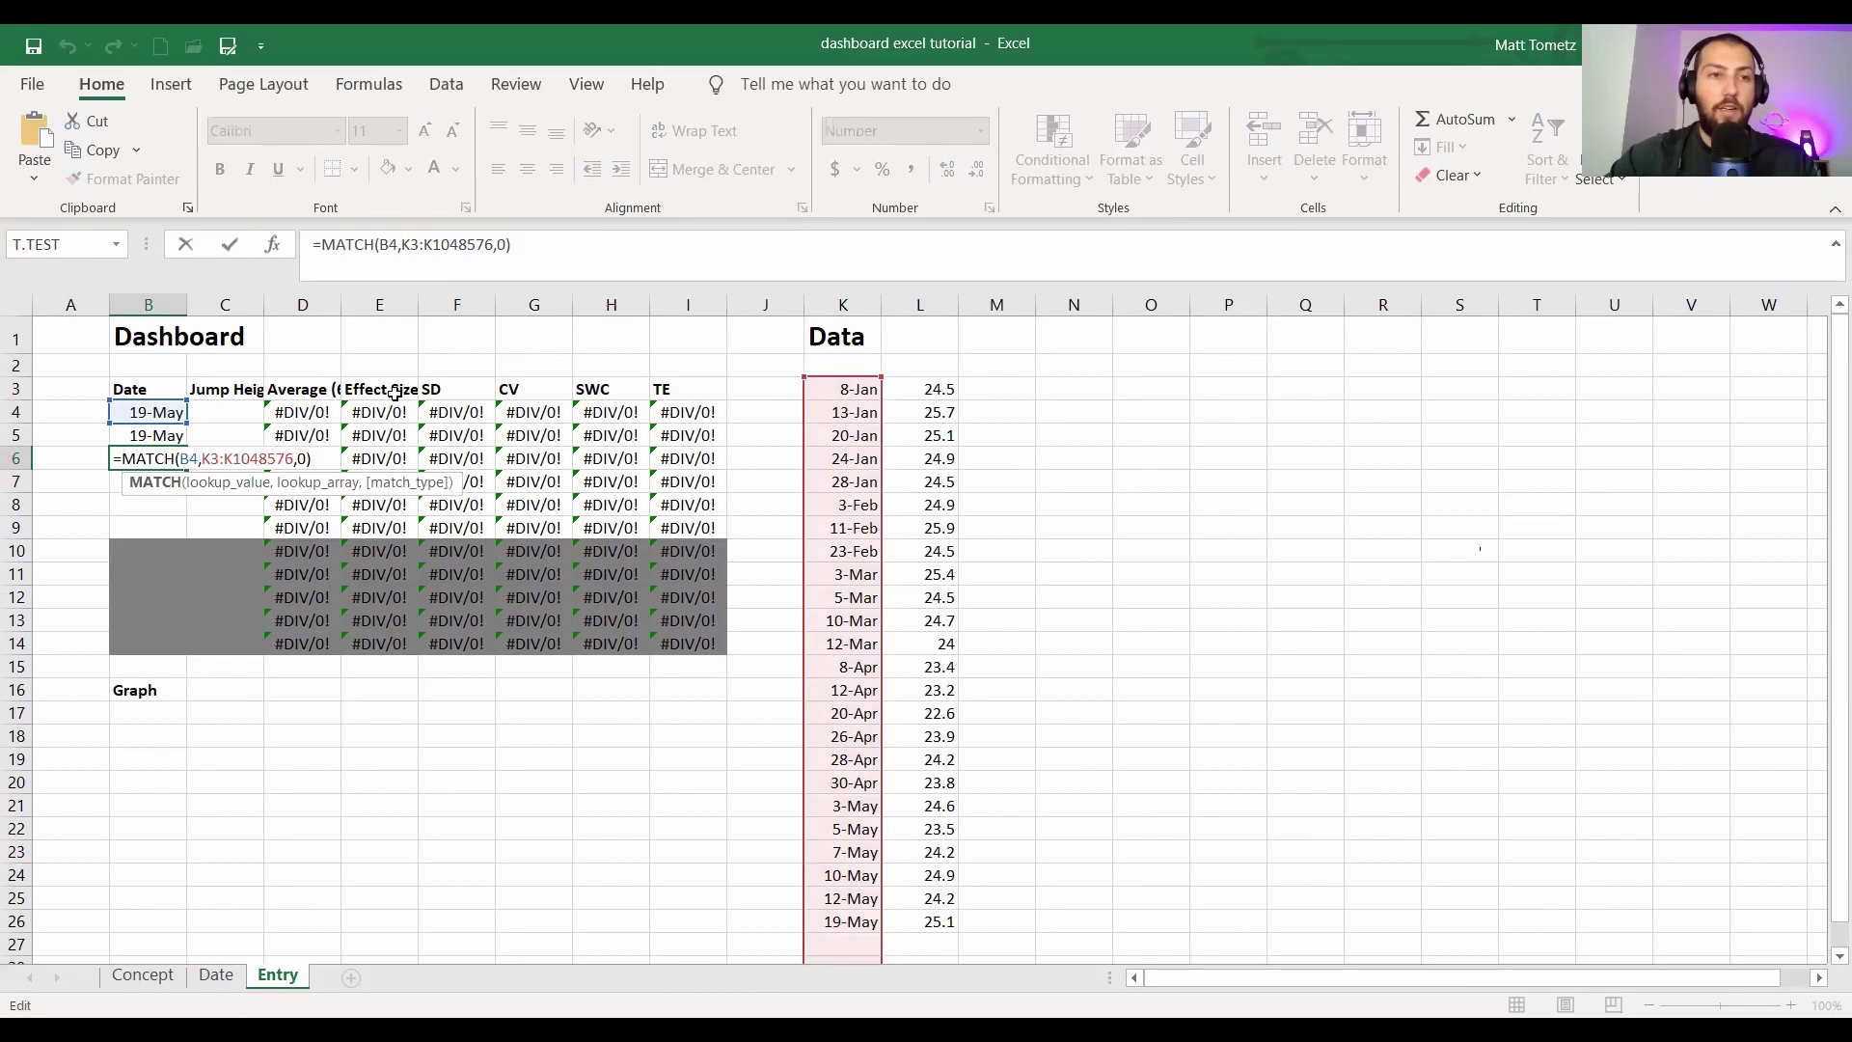
click(517, 249)
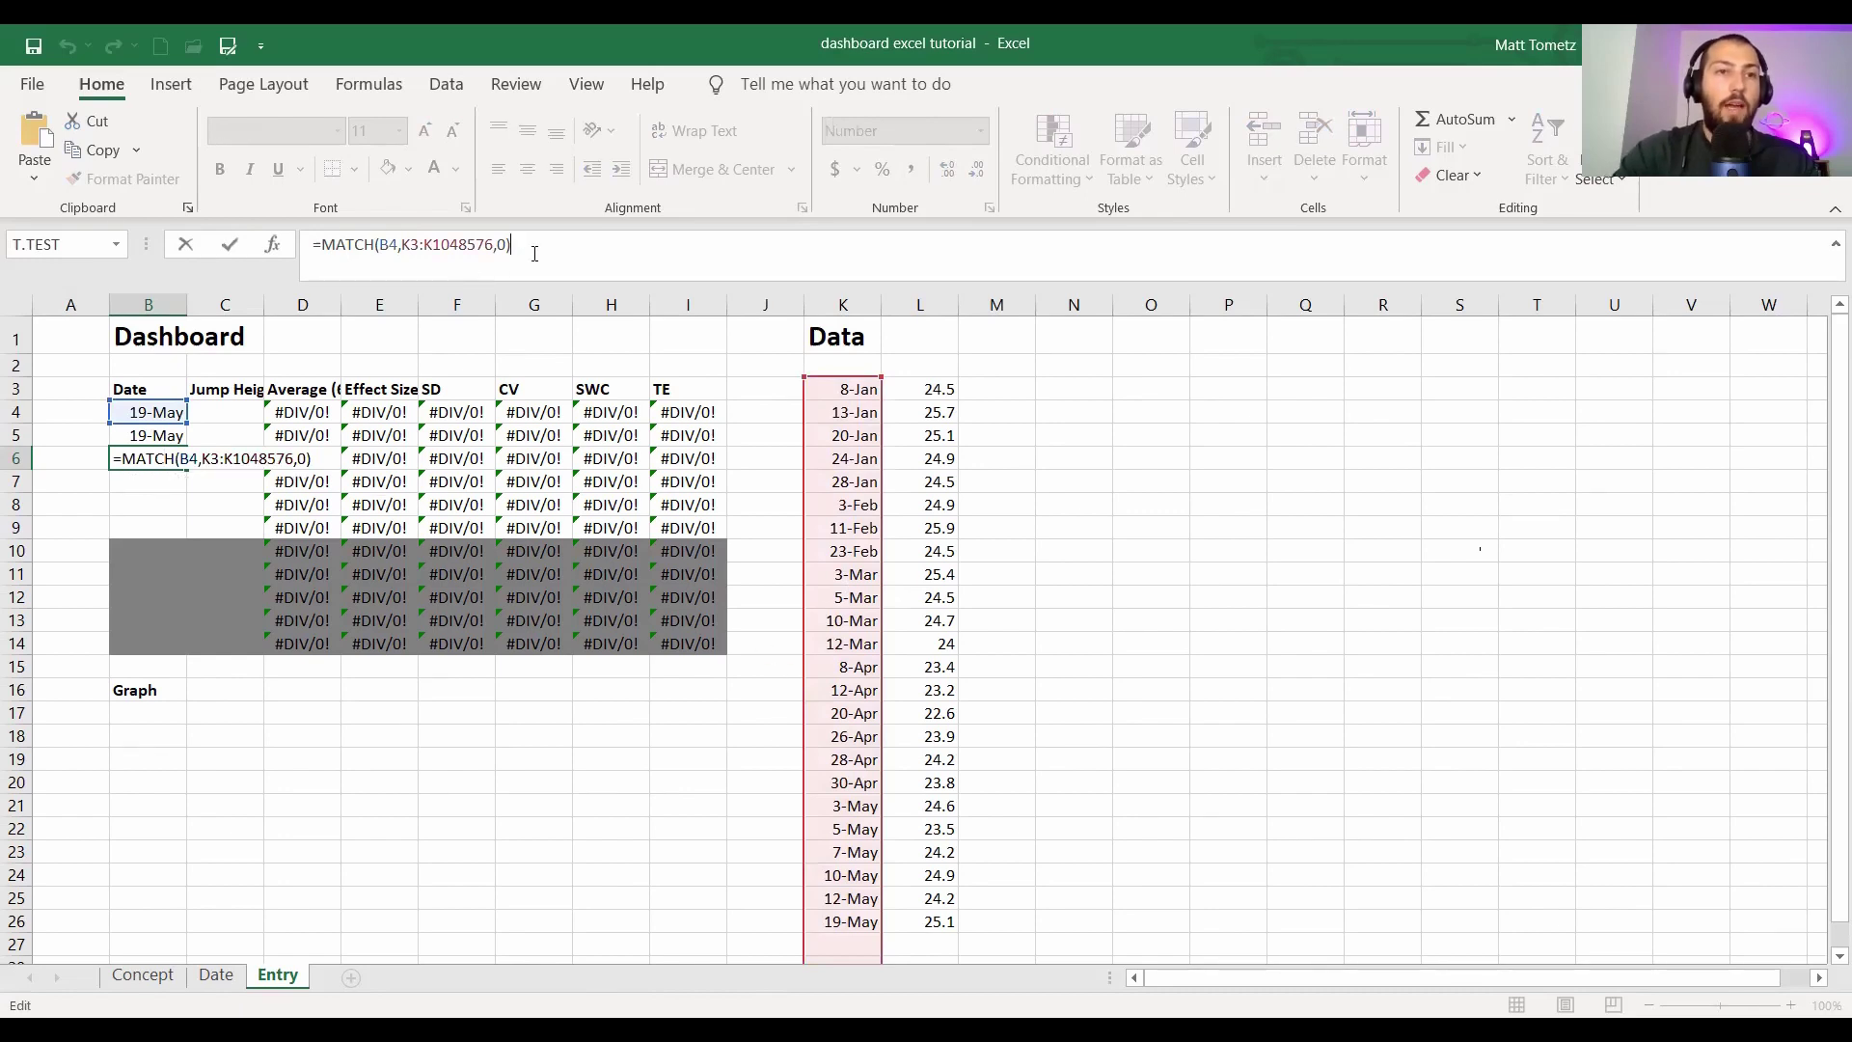
text(-1)
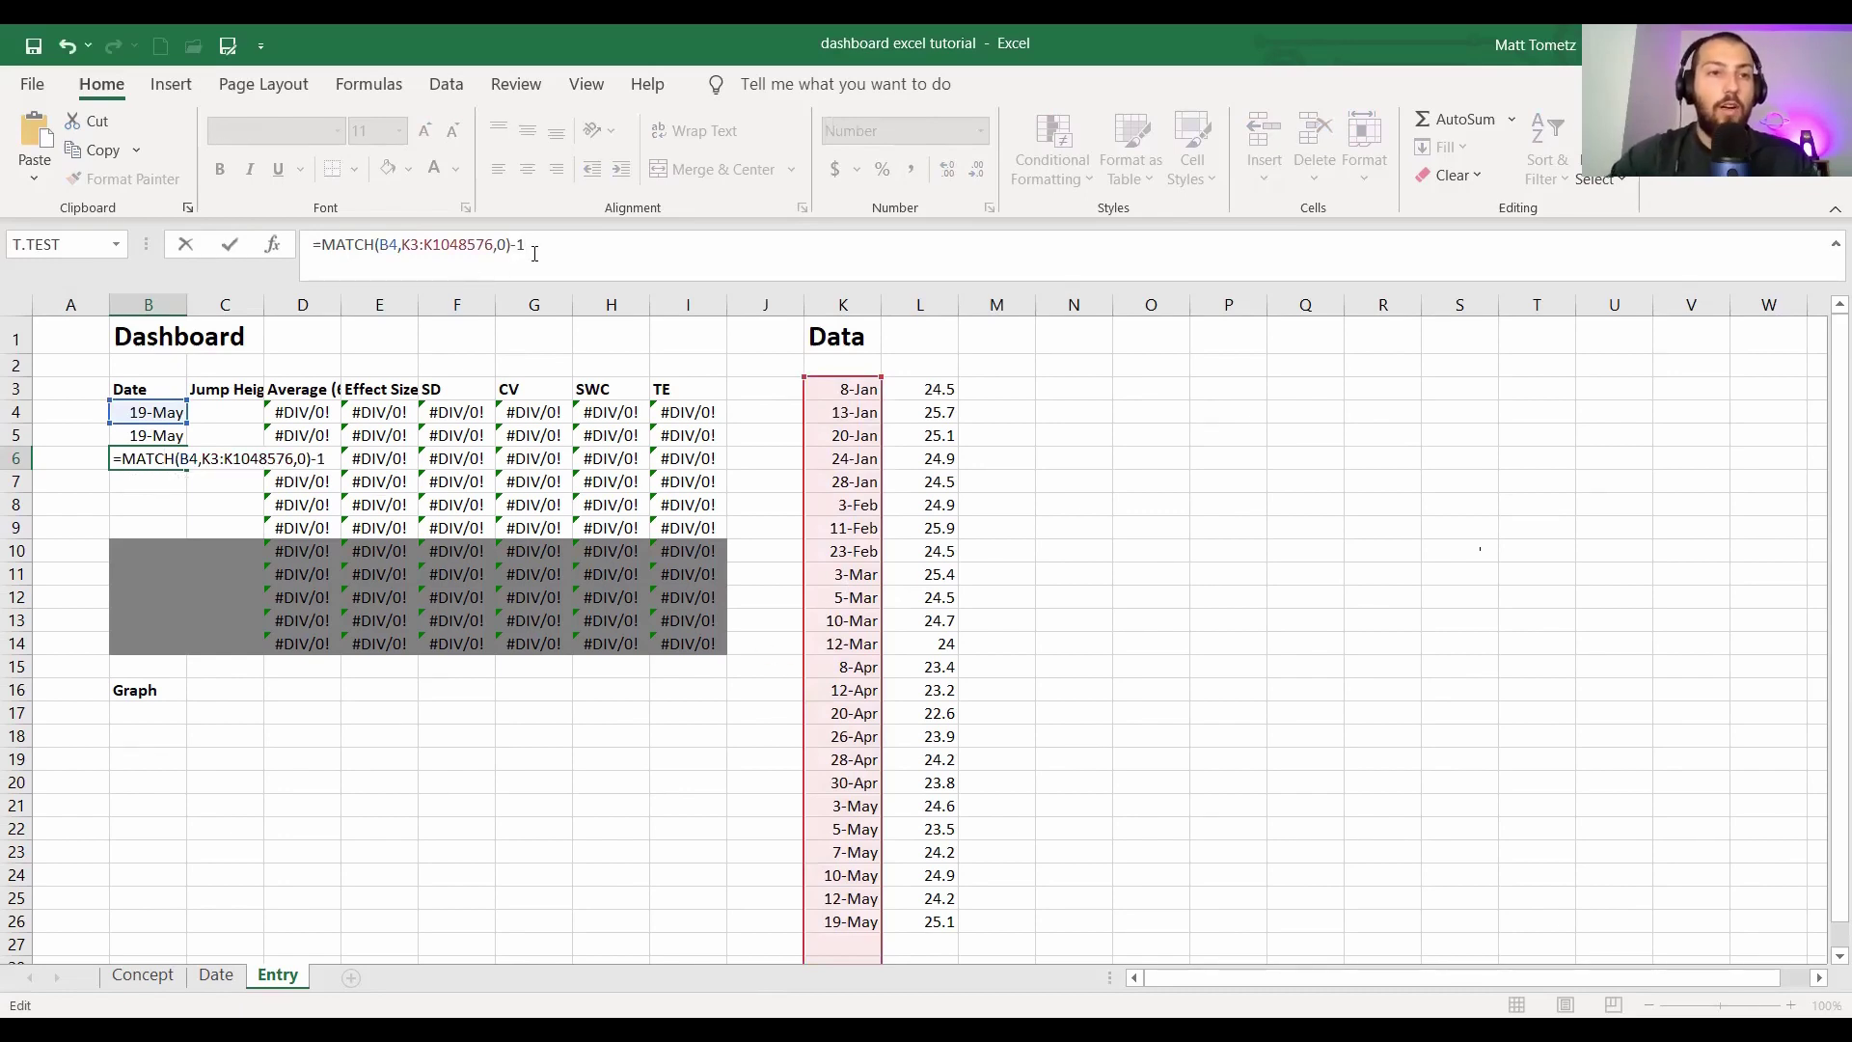
key(Return)
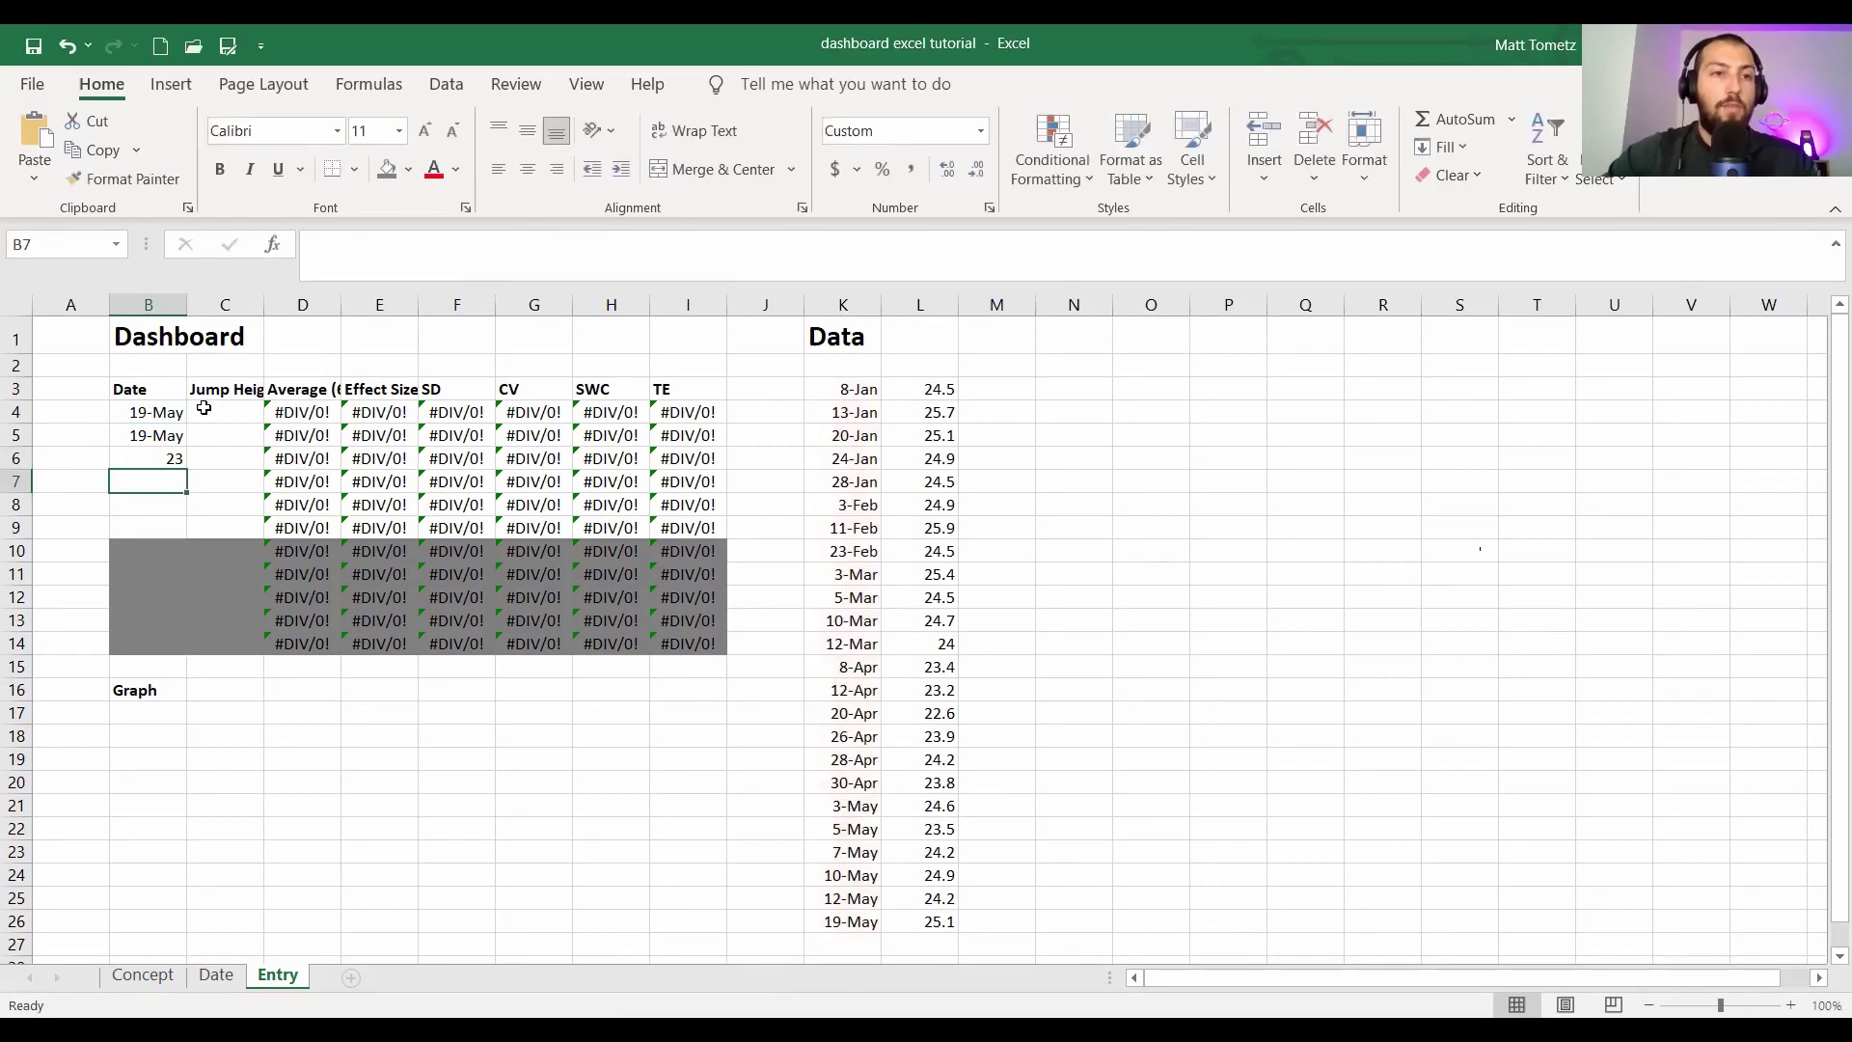
click(160, 459)
click(831, 919)
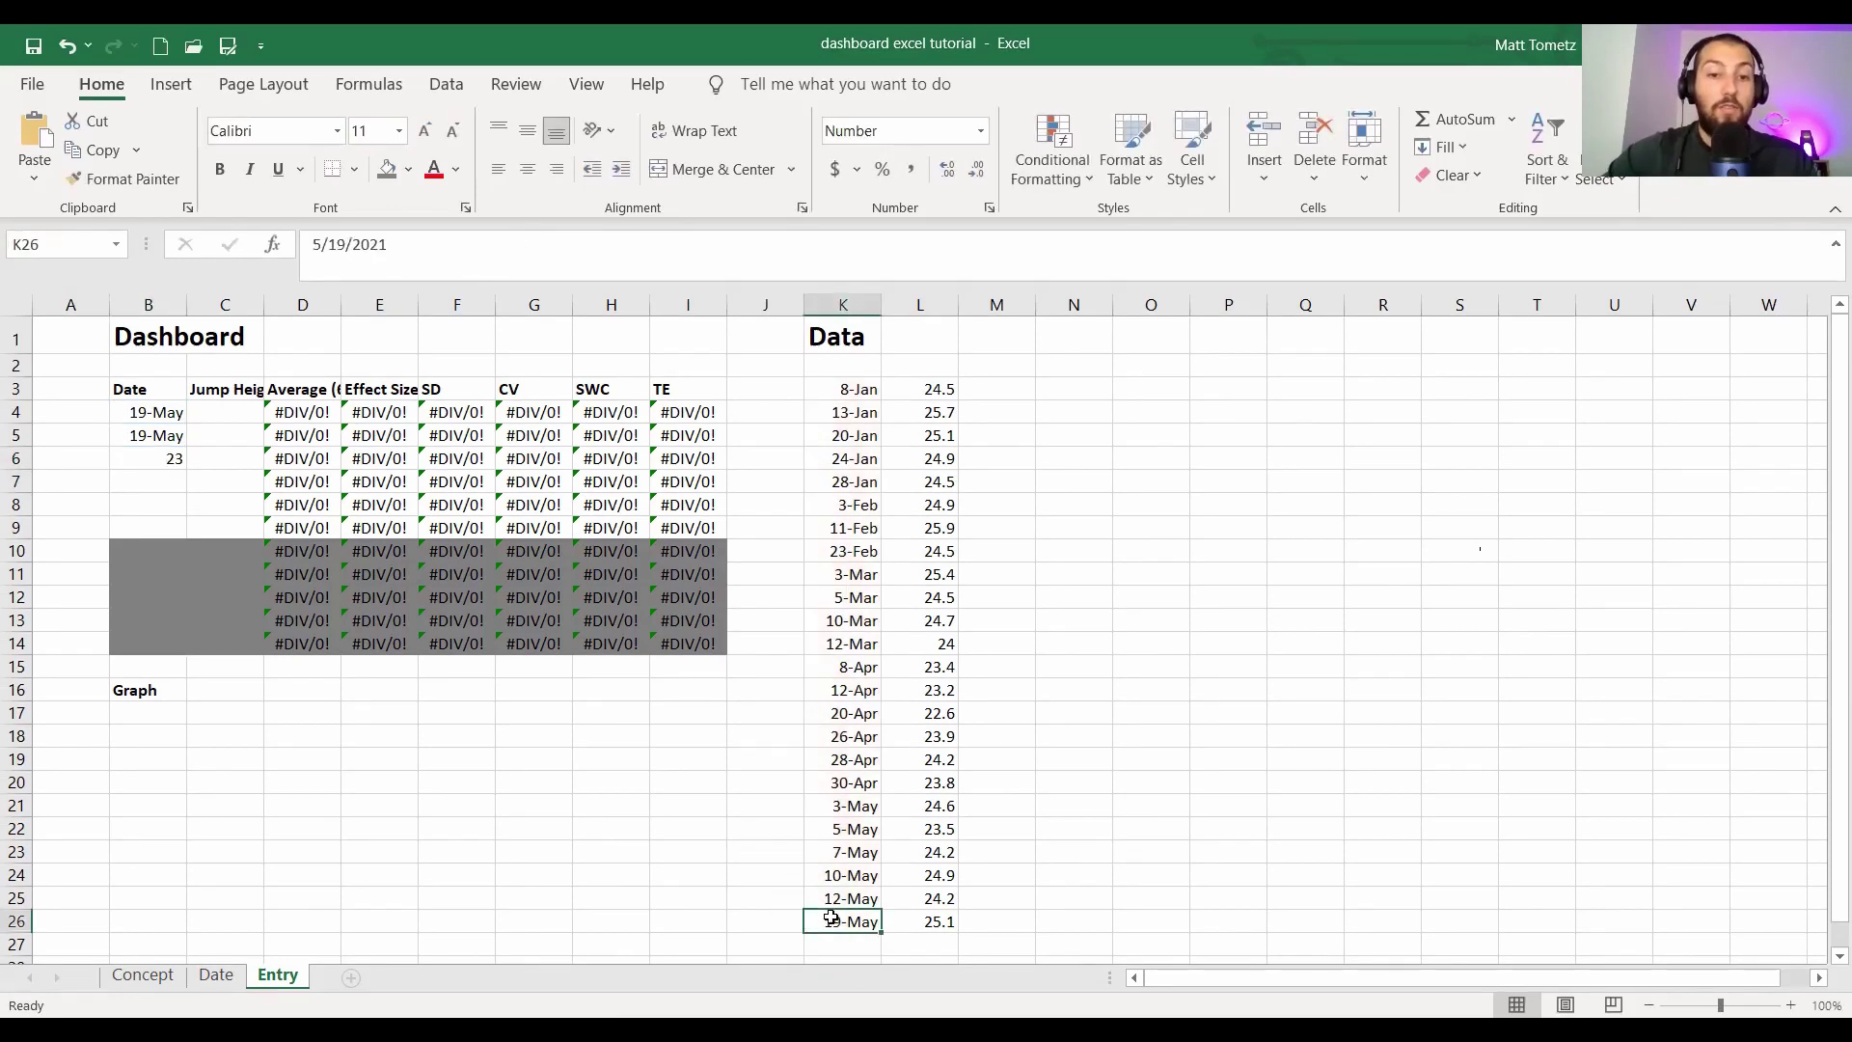
click(820, 899)
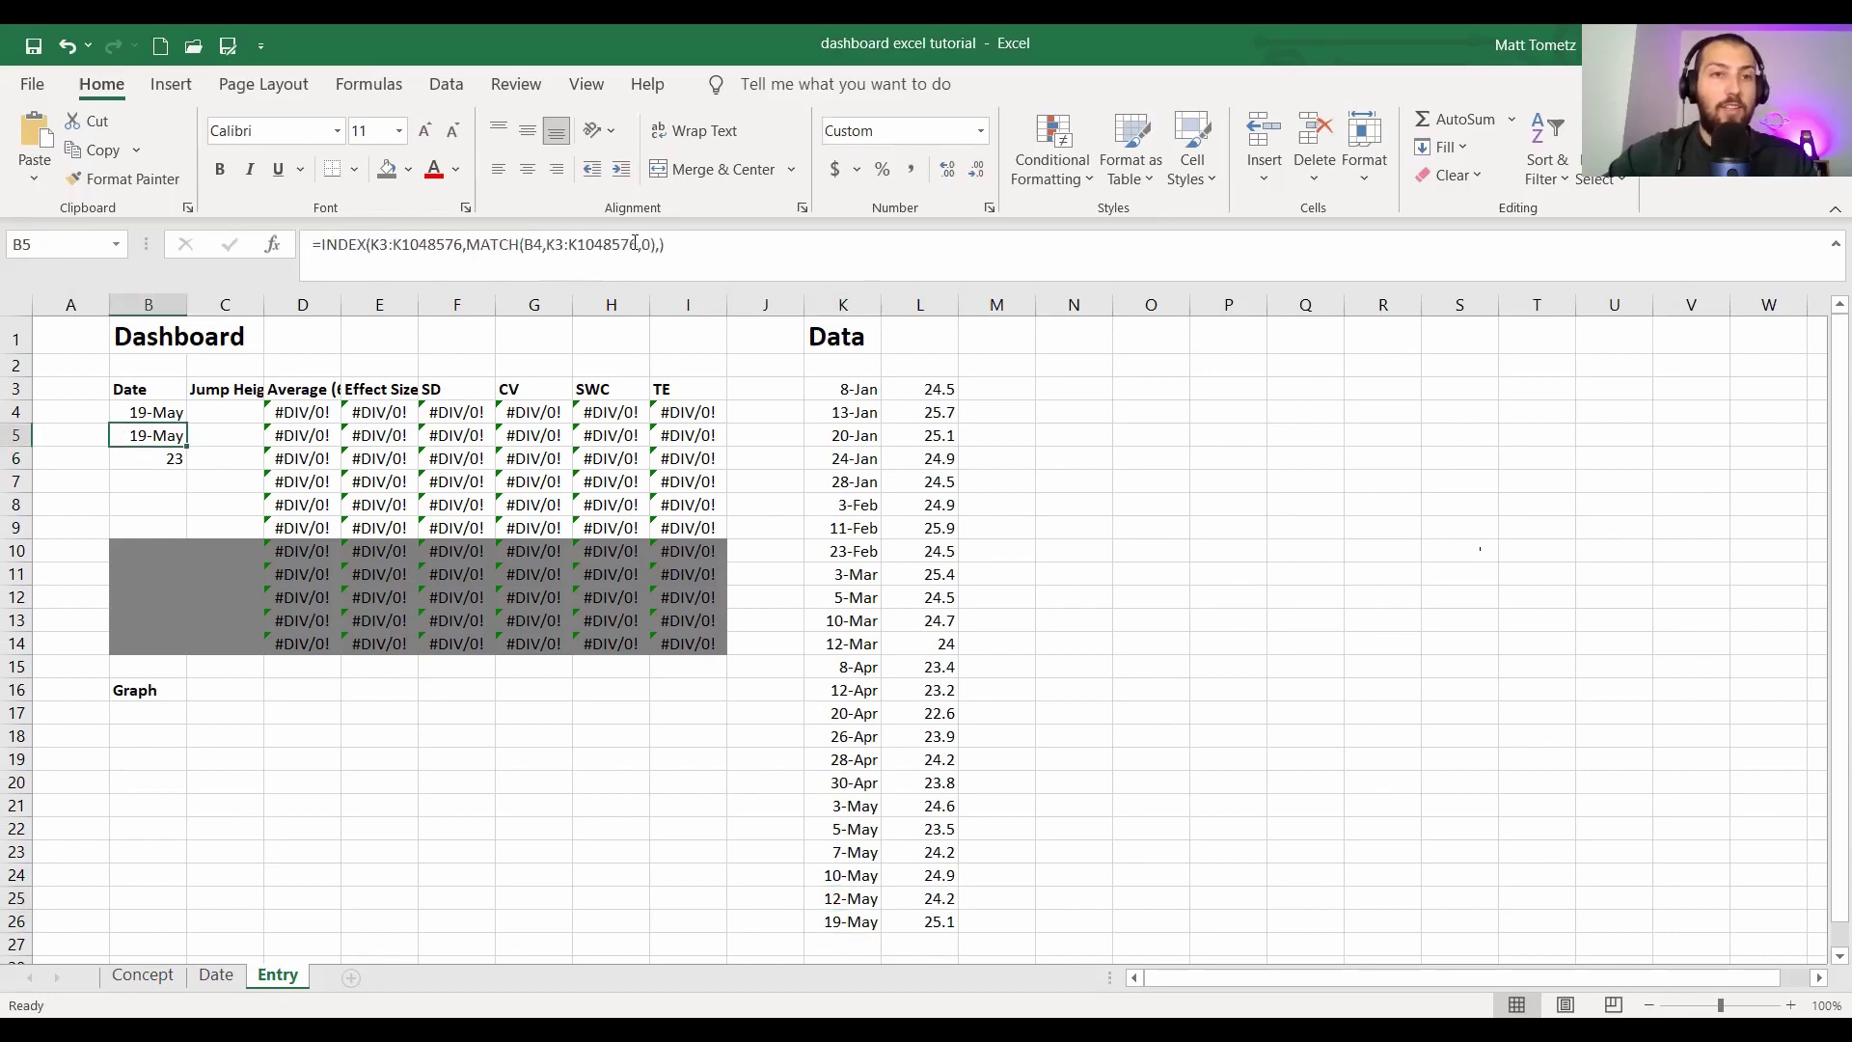
- Subtract 1 from the MATCH part of B5's INDEX formula and compare the returned date with K25
click(635, 244)
click(538, 247)
key(Right)
key(Right)
key(Right)
key(Right)
key(Right)
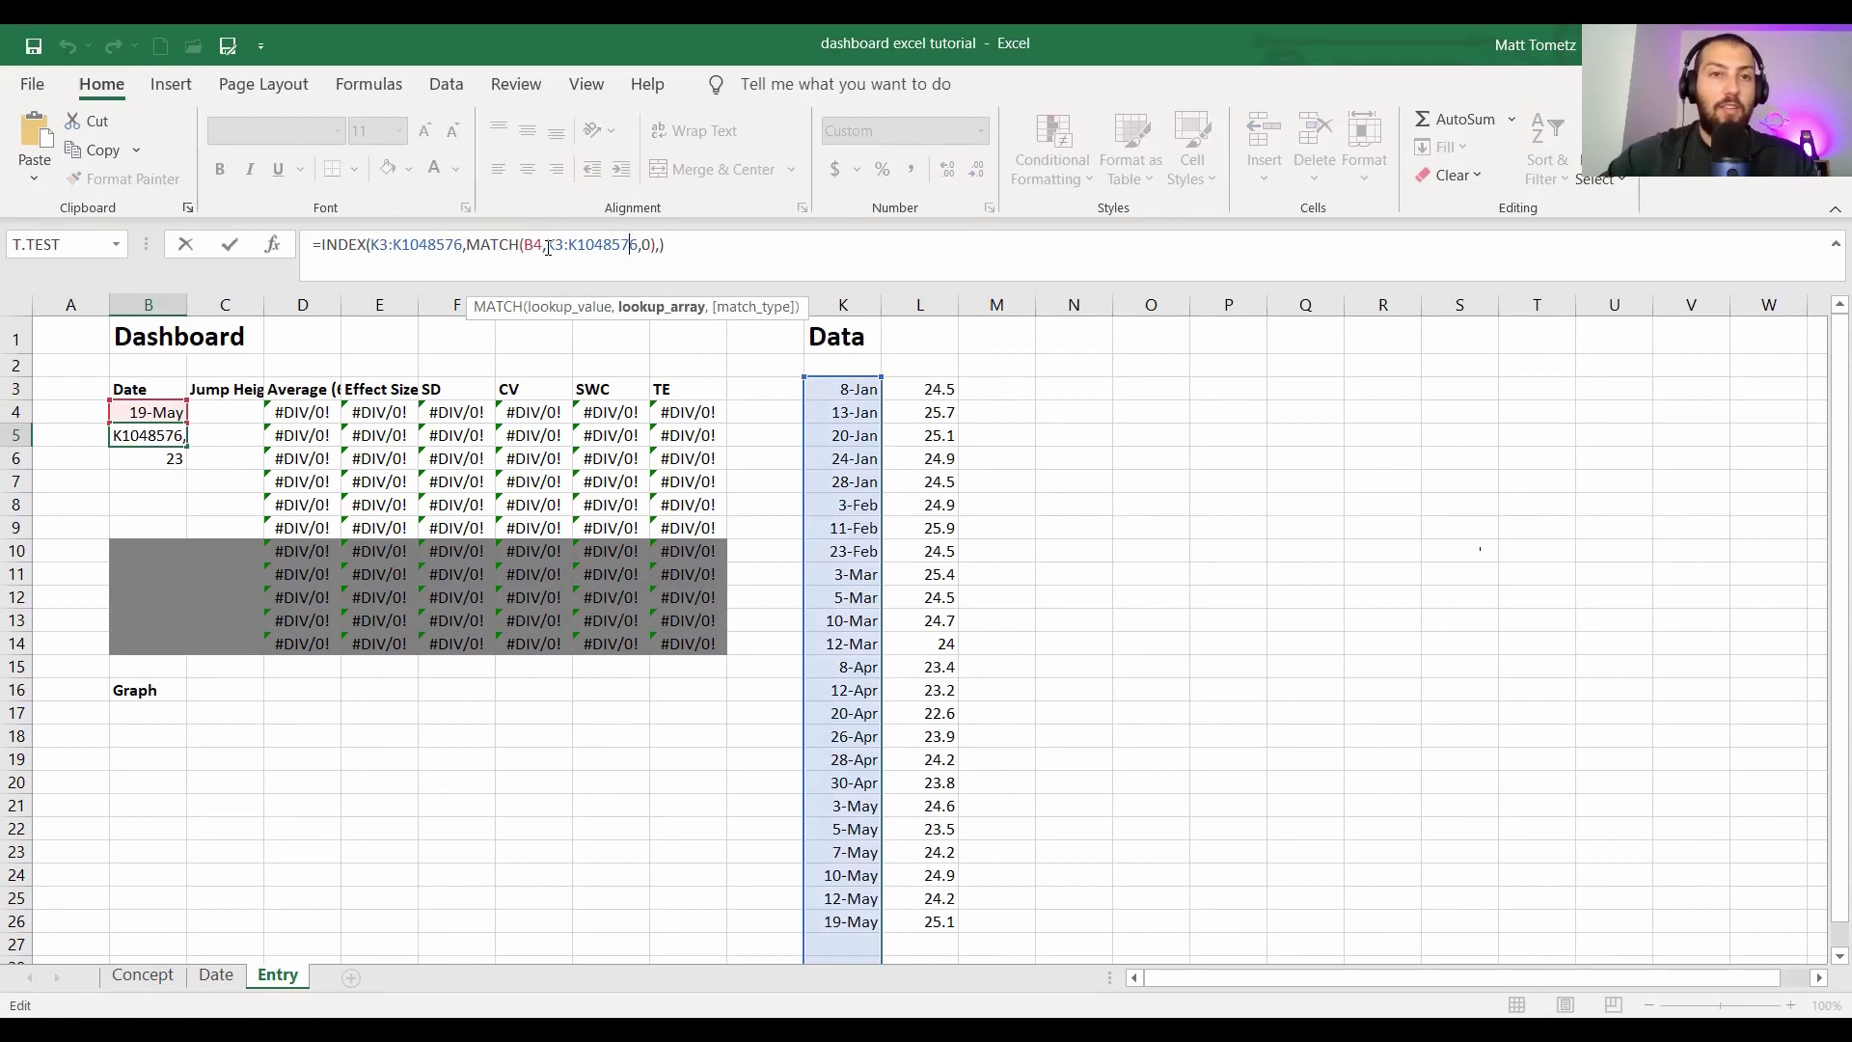
key(Right)
key(Right)
key(Right)
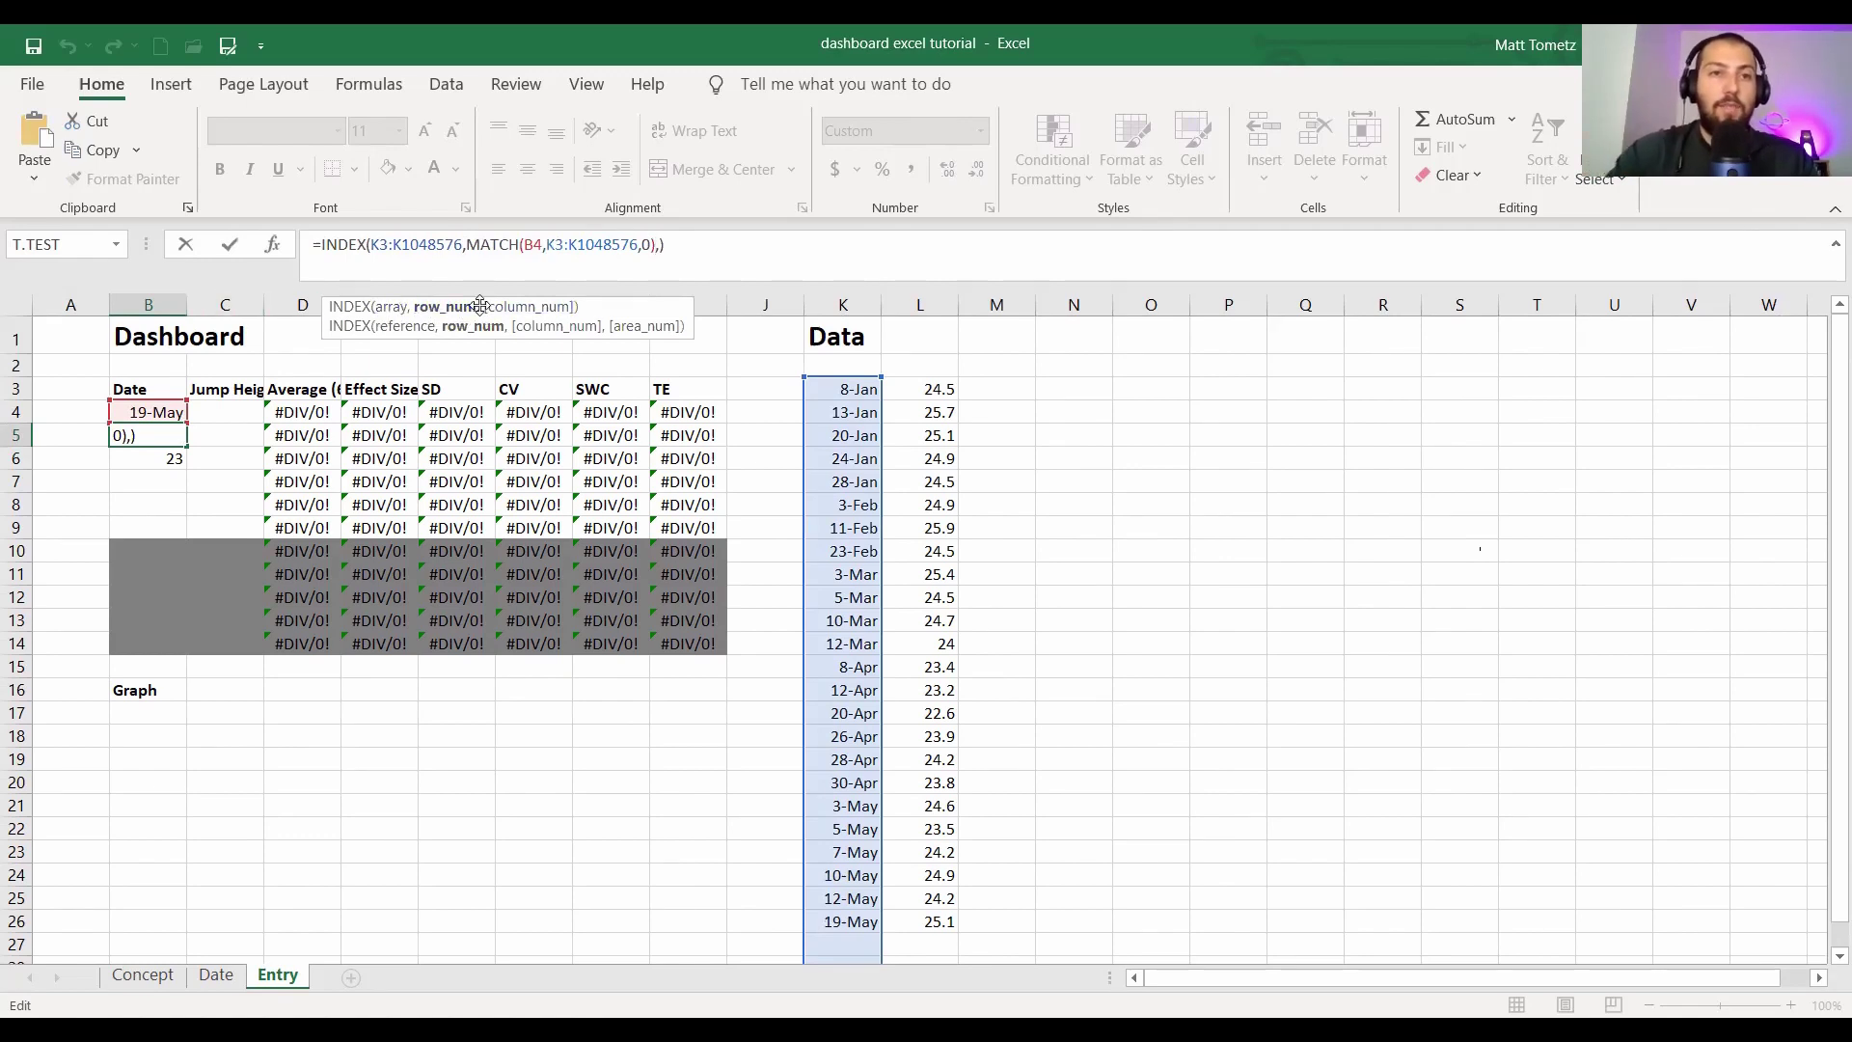
text(-1)
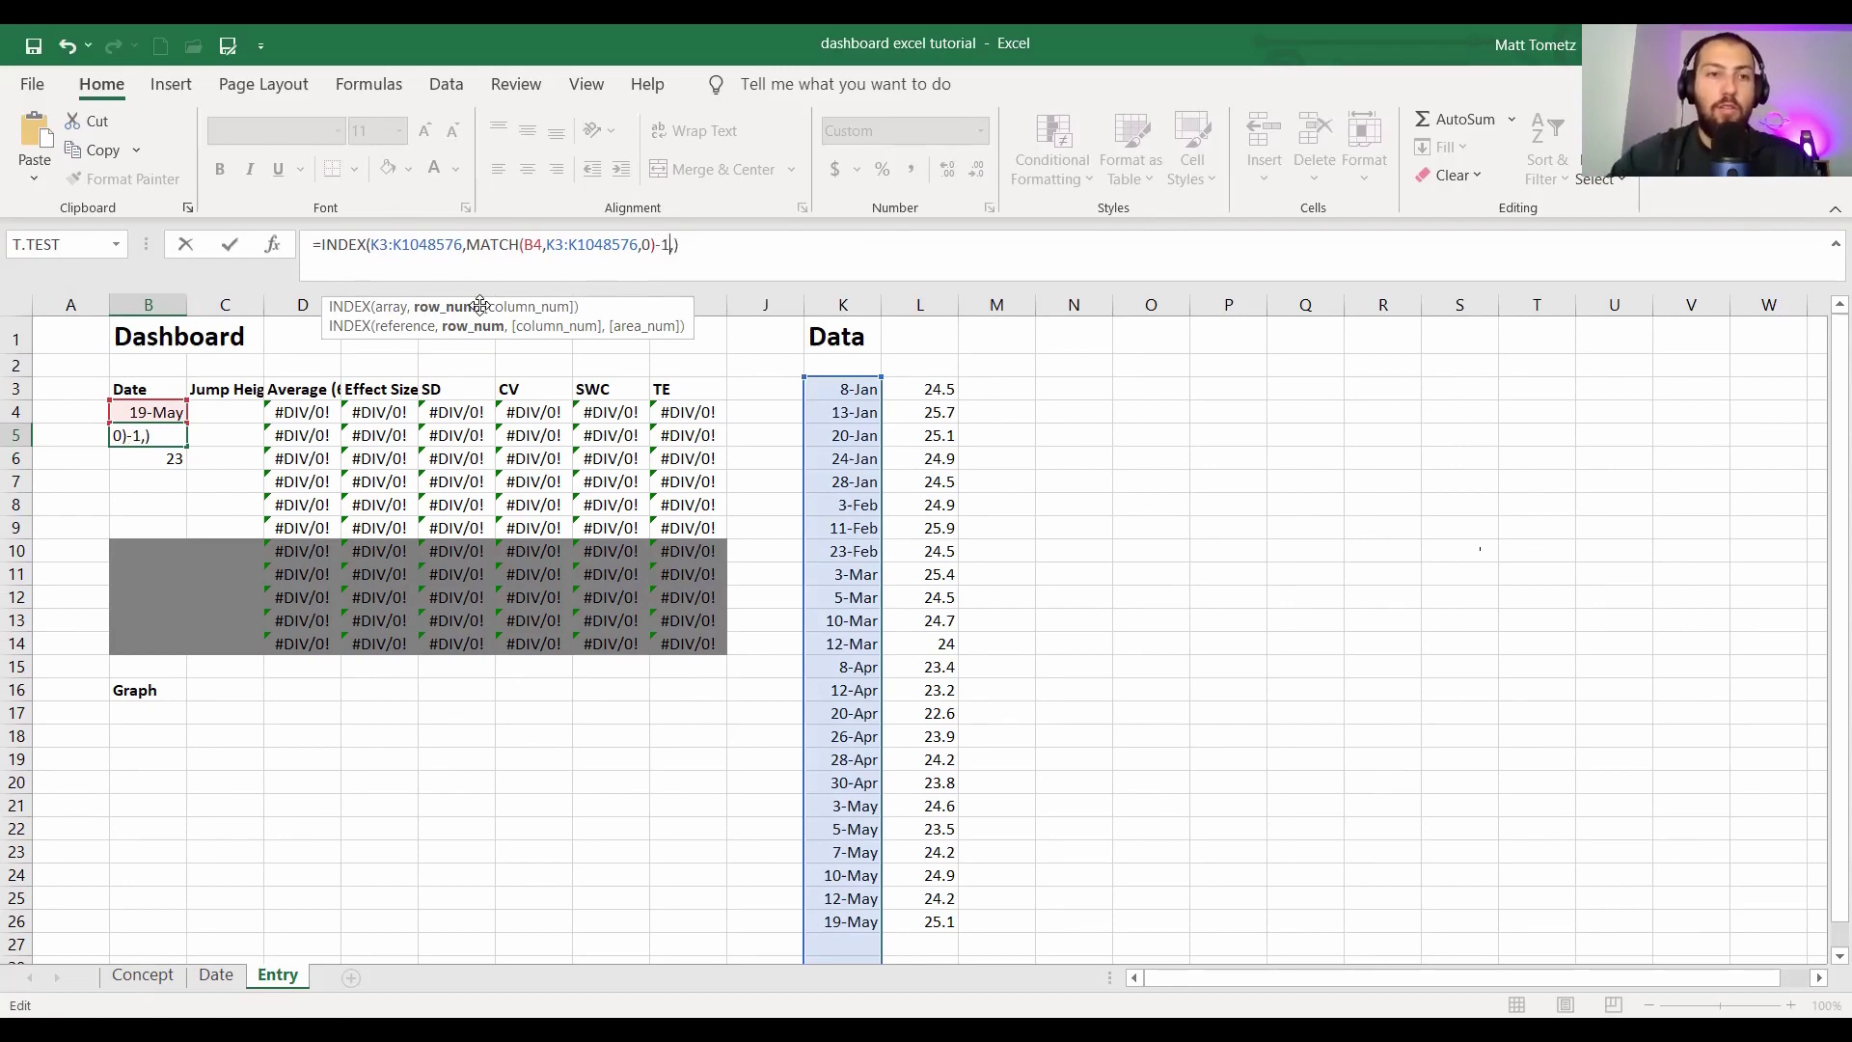
key(Return)
click(849, 898)
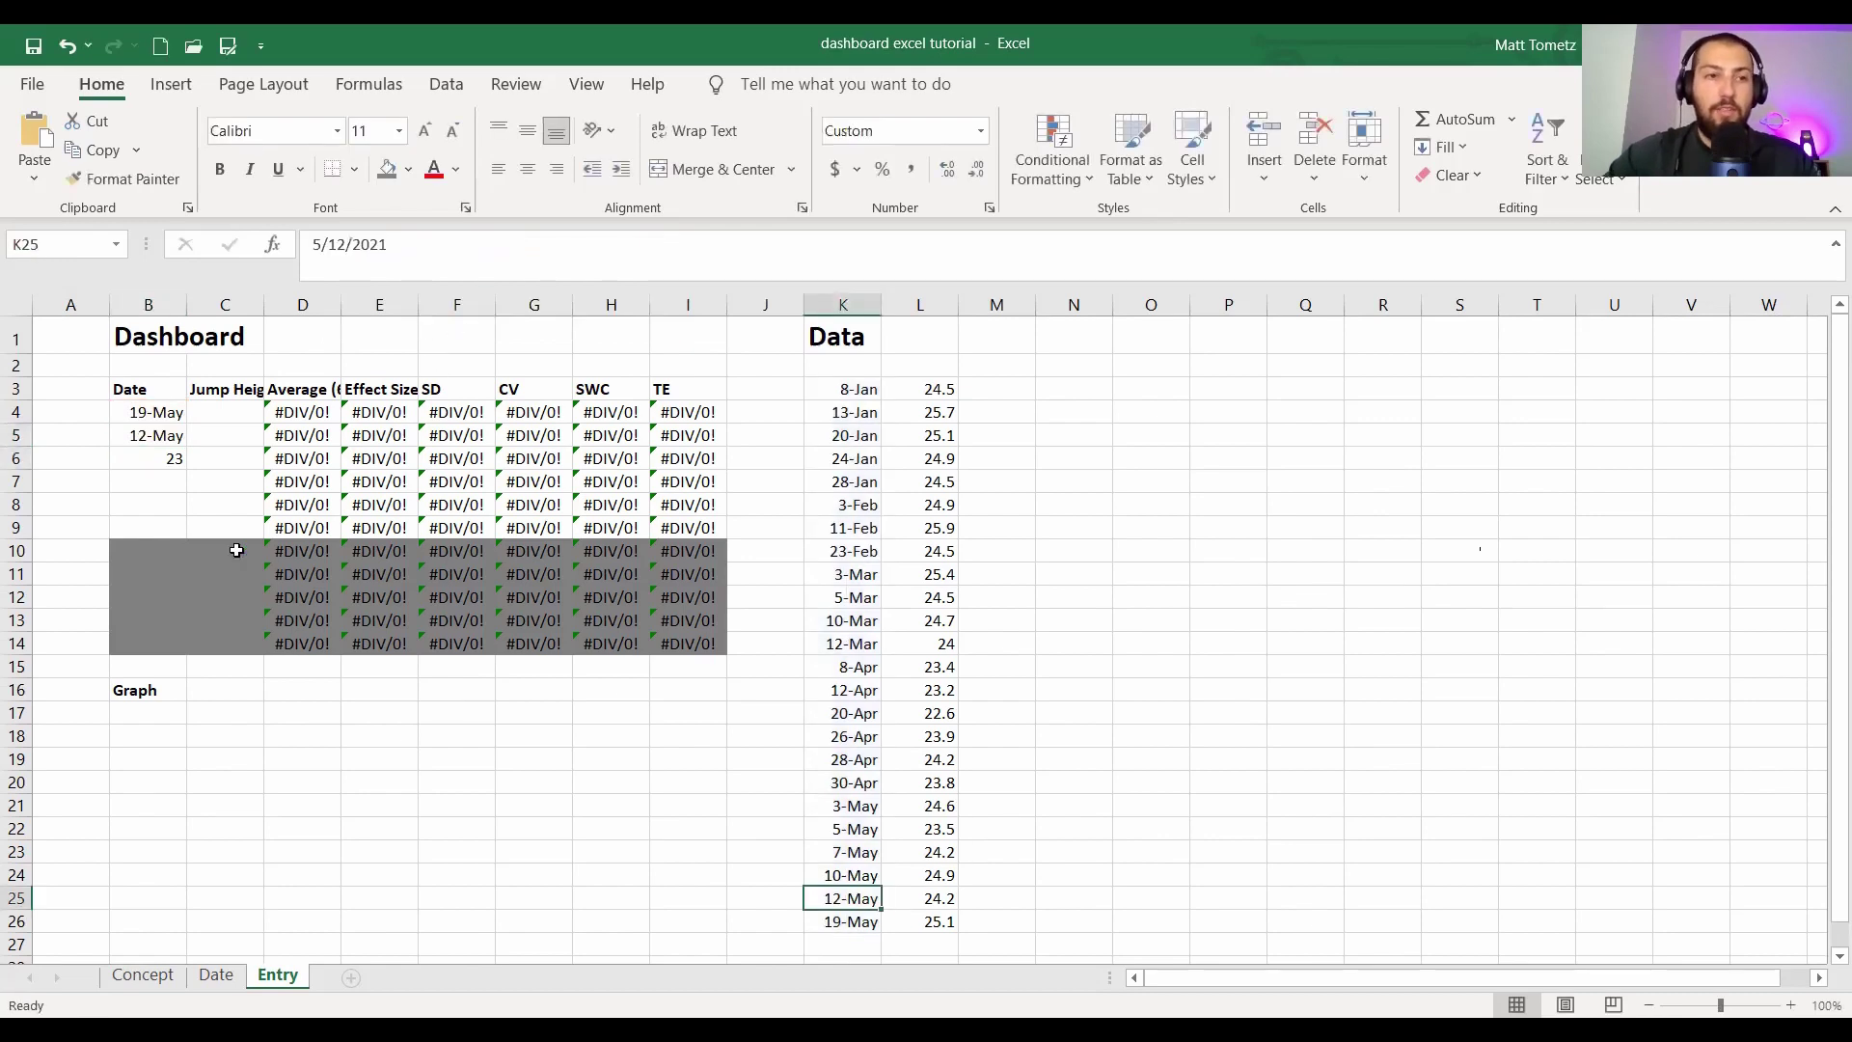
- Lock the references in B5's formula as $K$3:$K$1048576 in both INDEX and MATCH, and $B4 as the lookup value
click(154, 439)
click(376, 245)
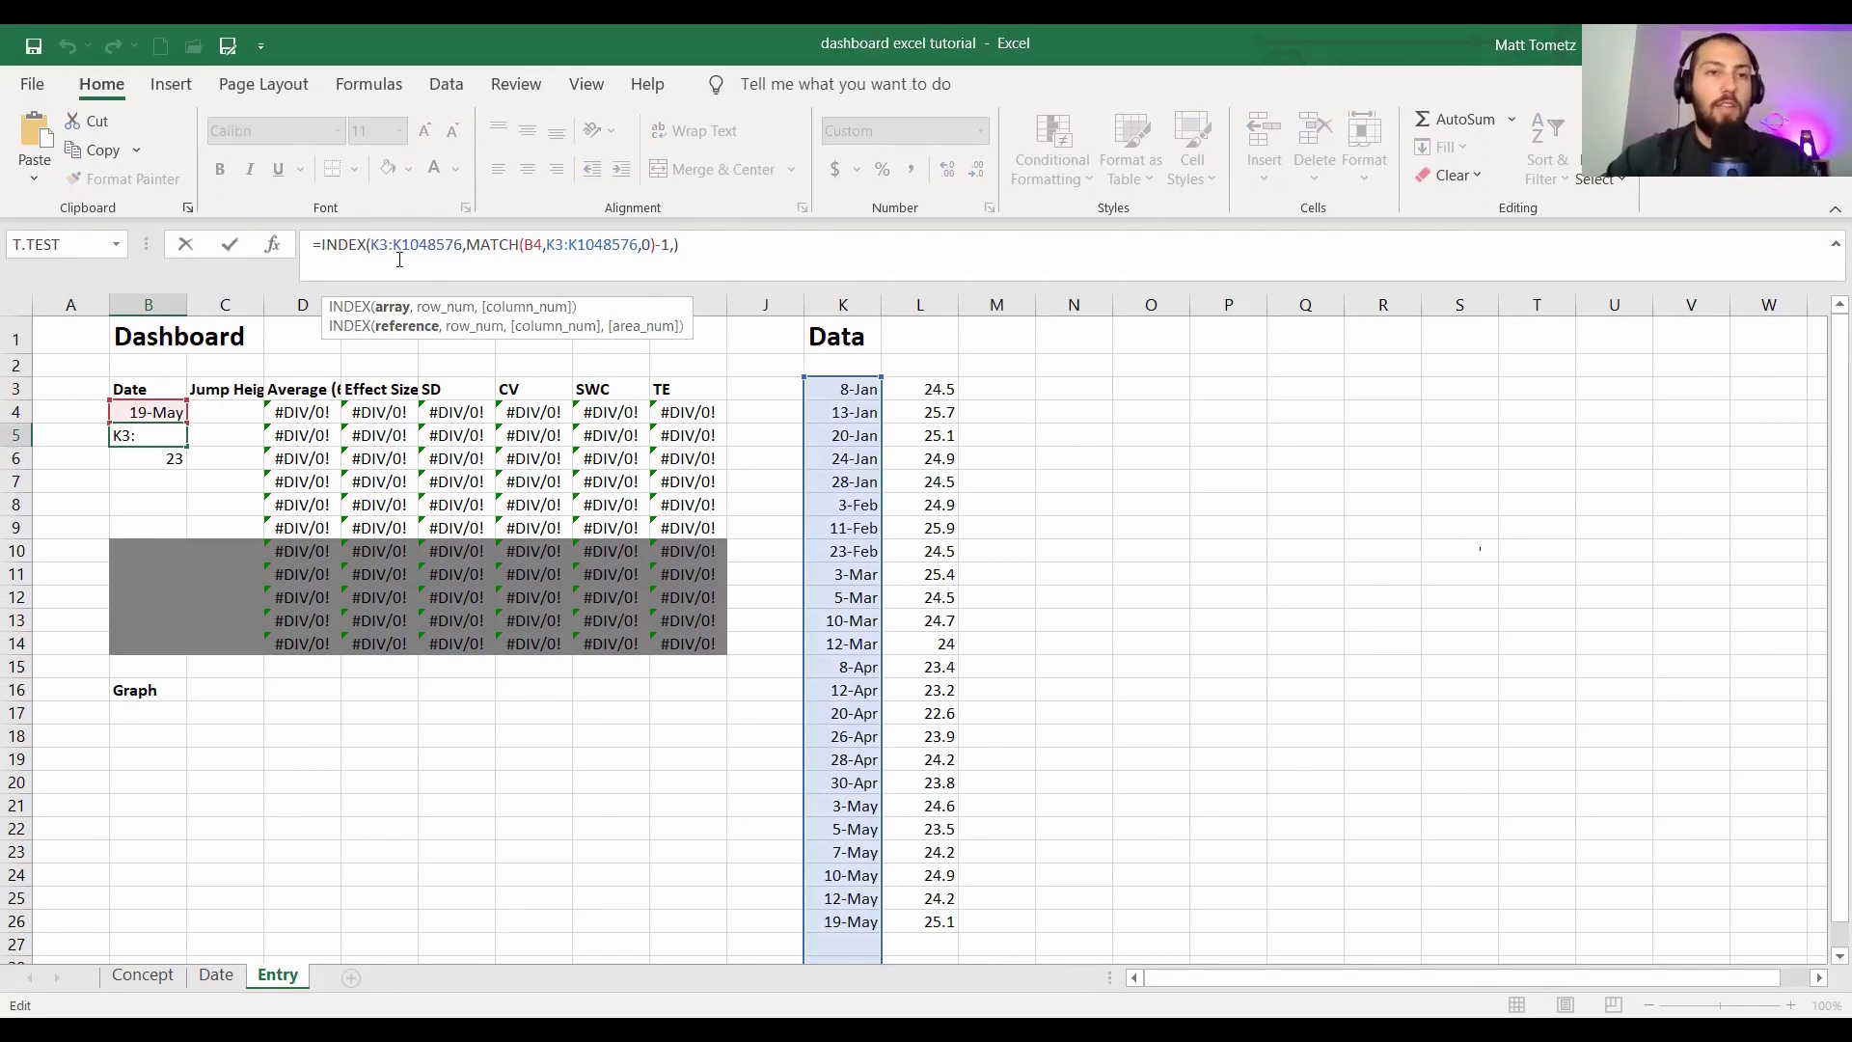
drag(372, 245, 461, 245)
key(F4)
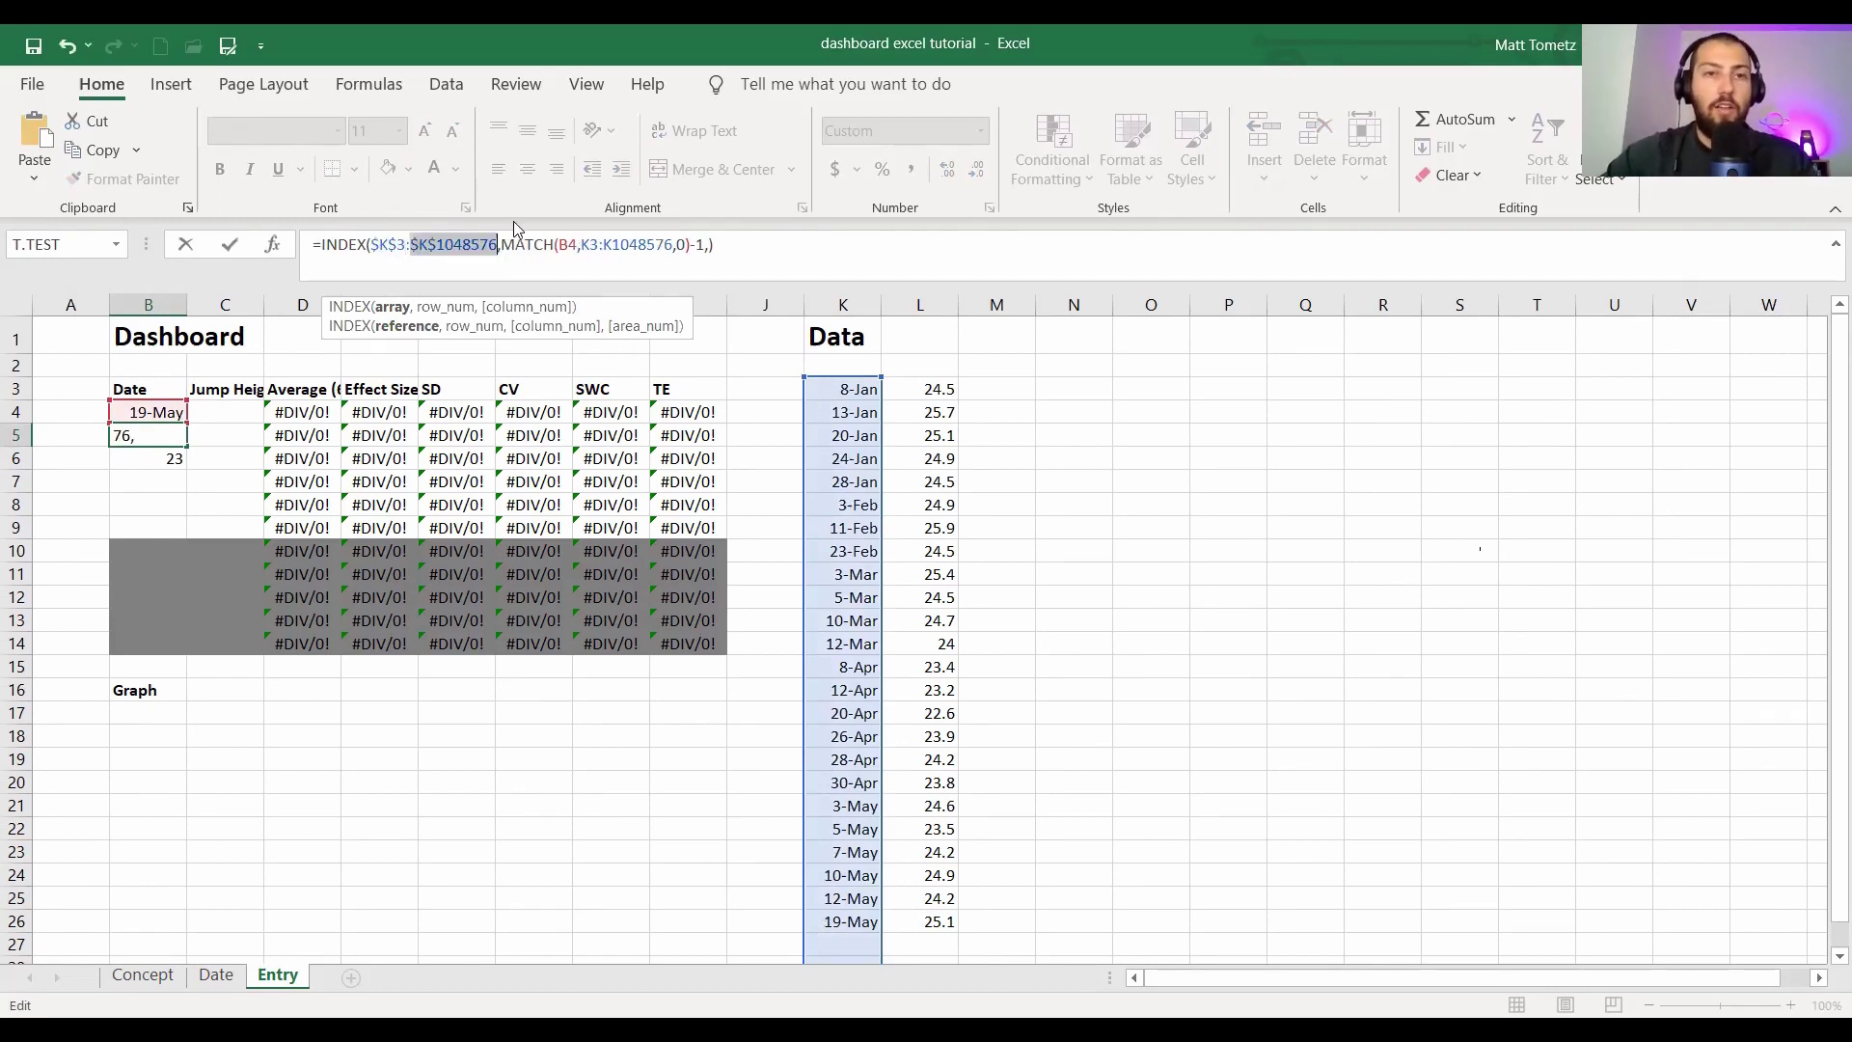
click(569, 247)
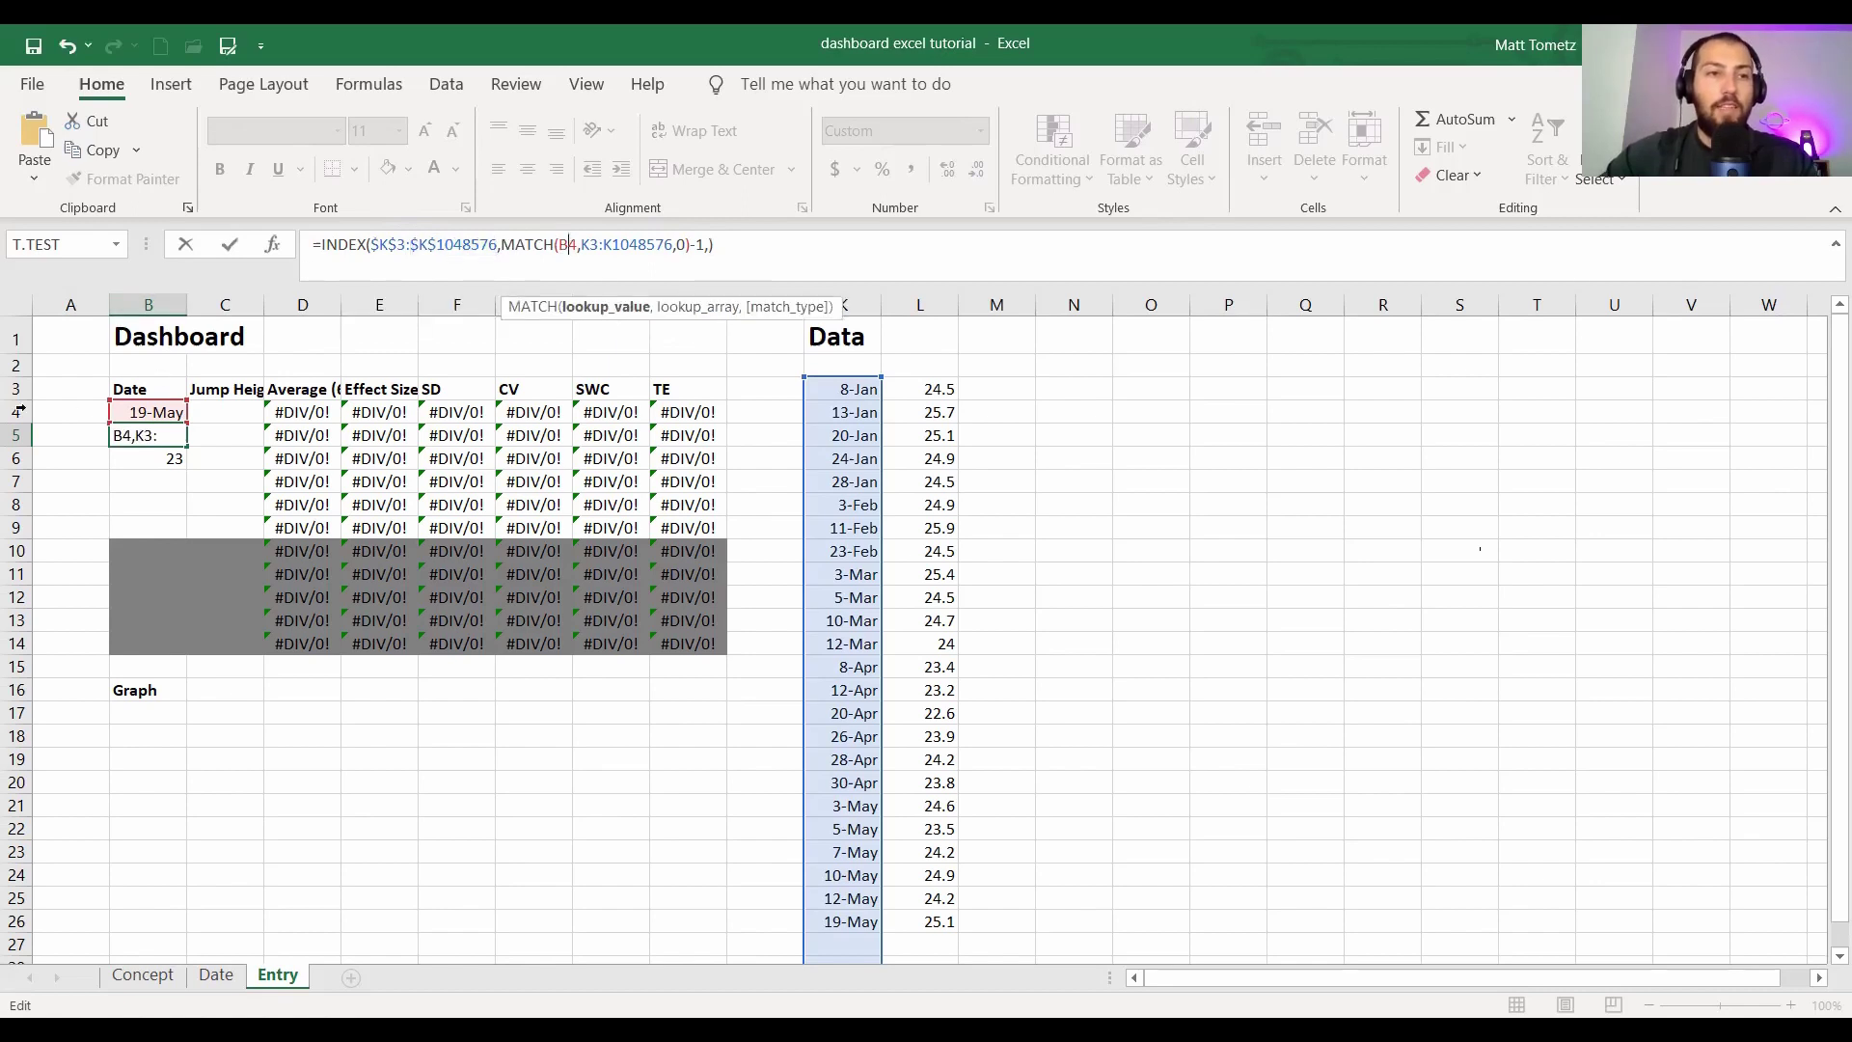
key(F4)
key(F4)
key(F4)
click(622, 245)
key(F4)
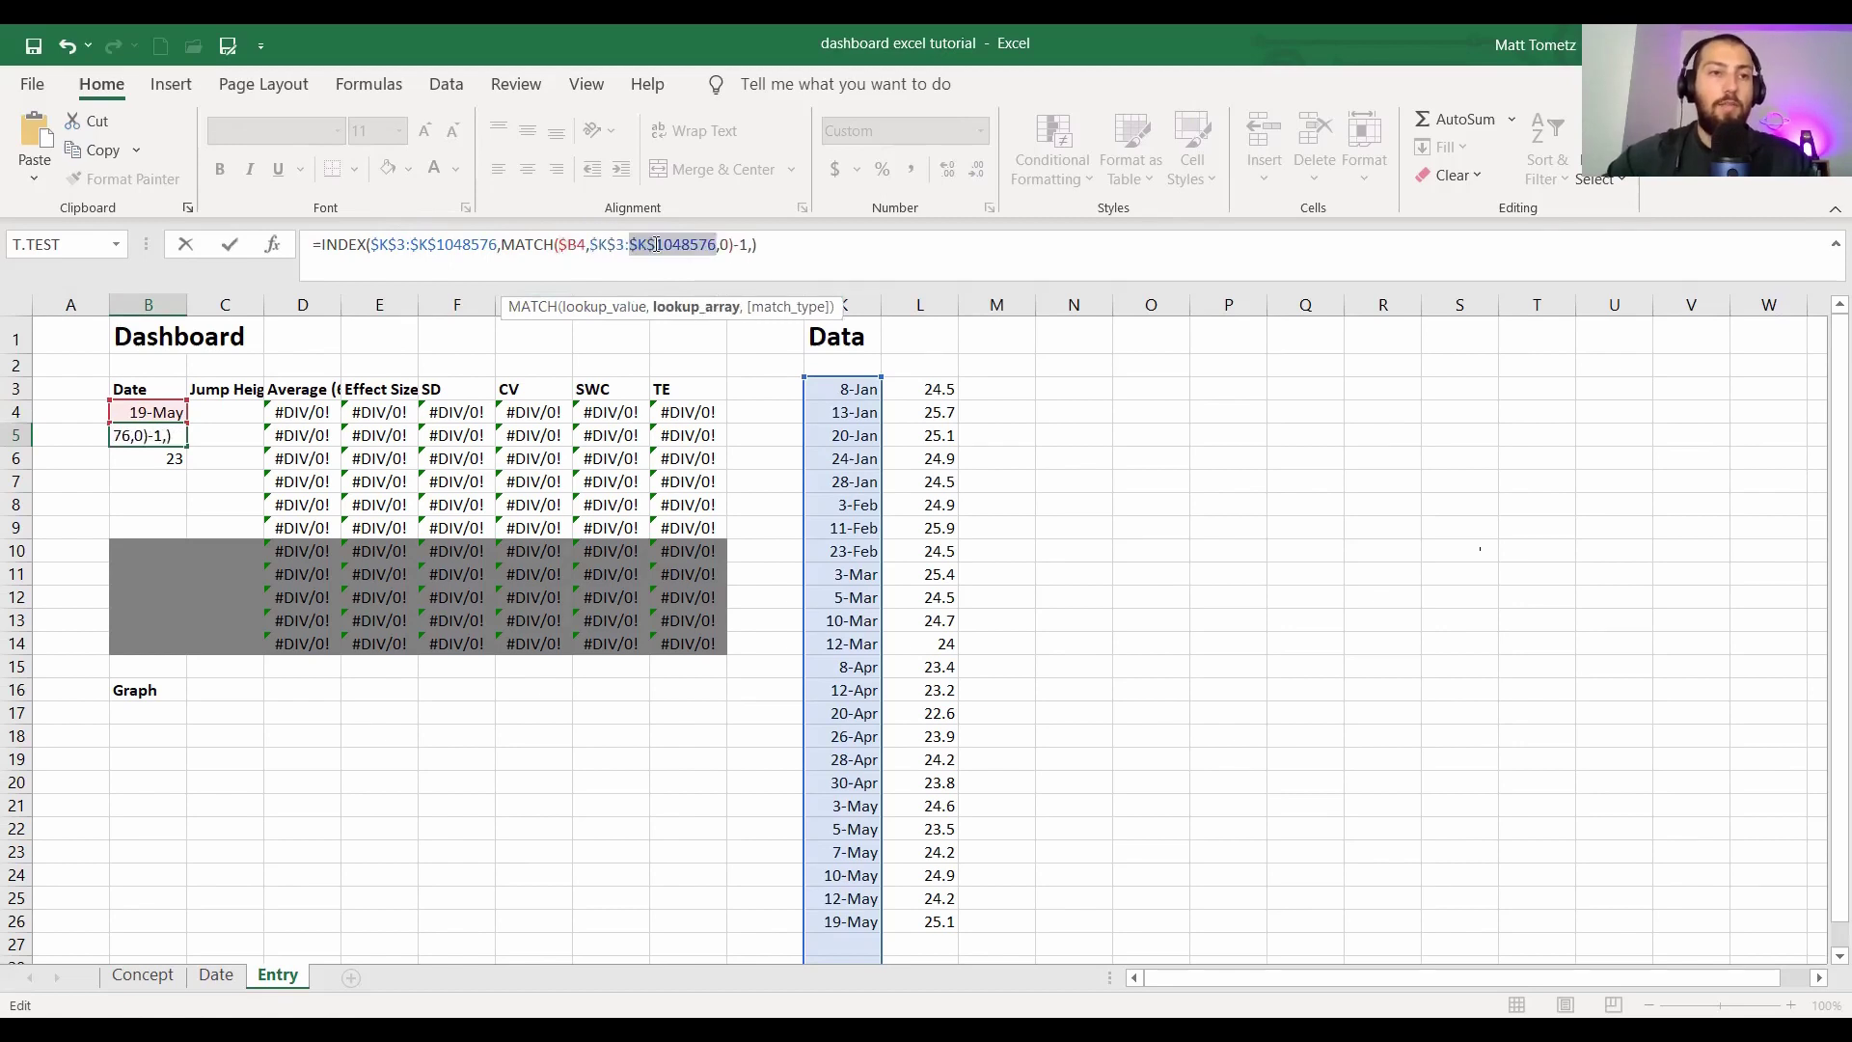
key(Return)
- Fill B5's formula down to B14 and reapply the dark grey fill to B10:B14
click(169, 435)
drag(185, 446, 183, 657)
drag(150, 557, 153, 647)
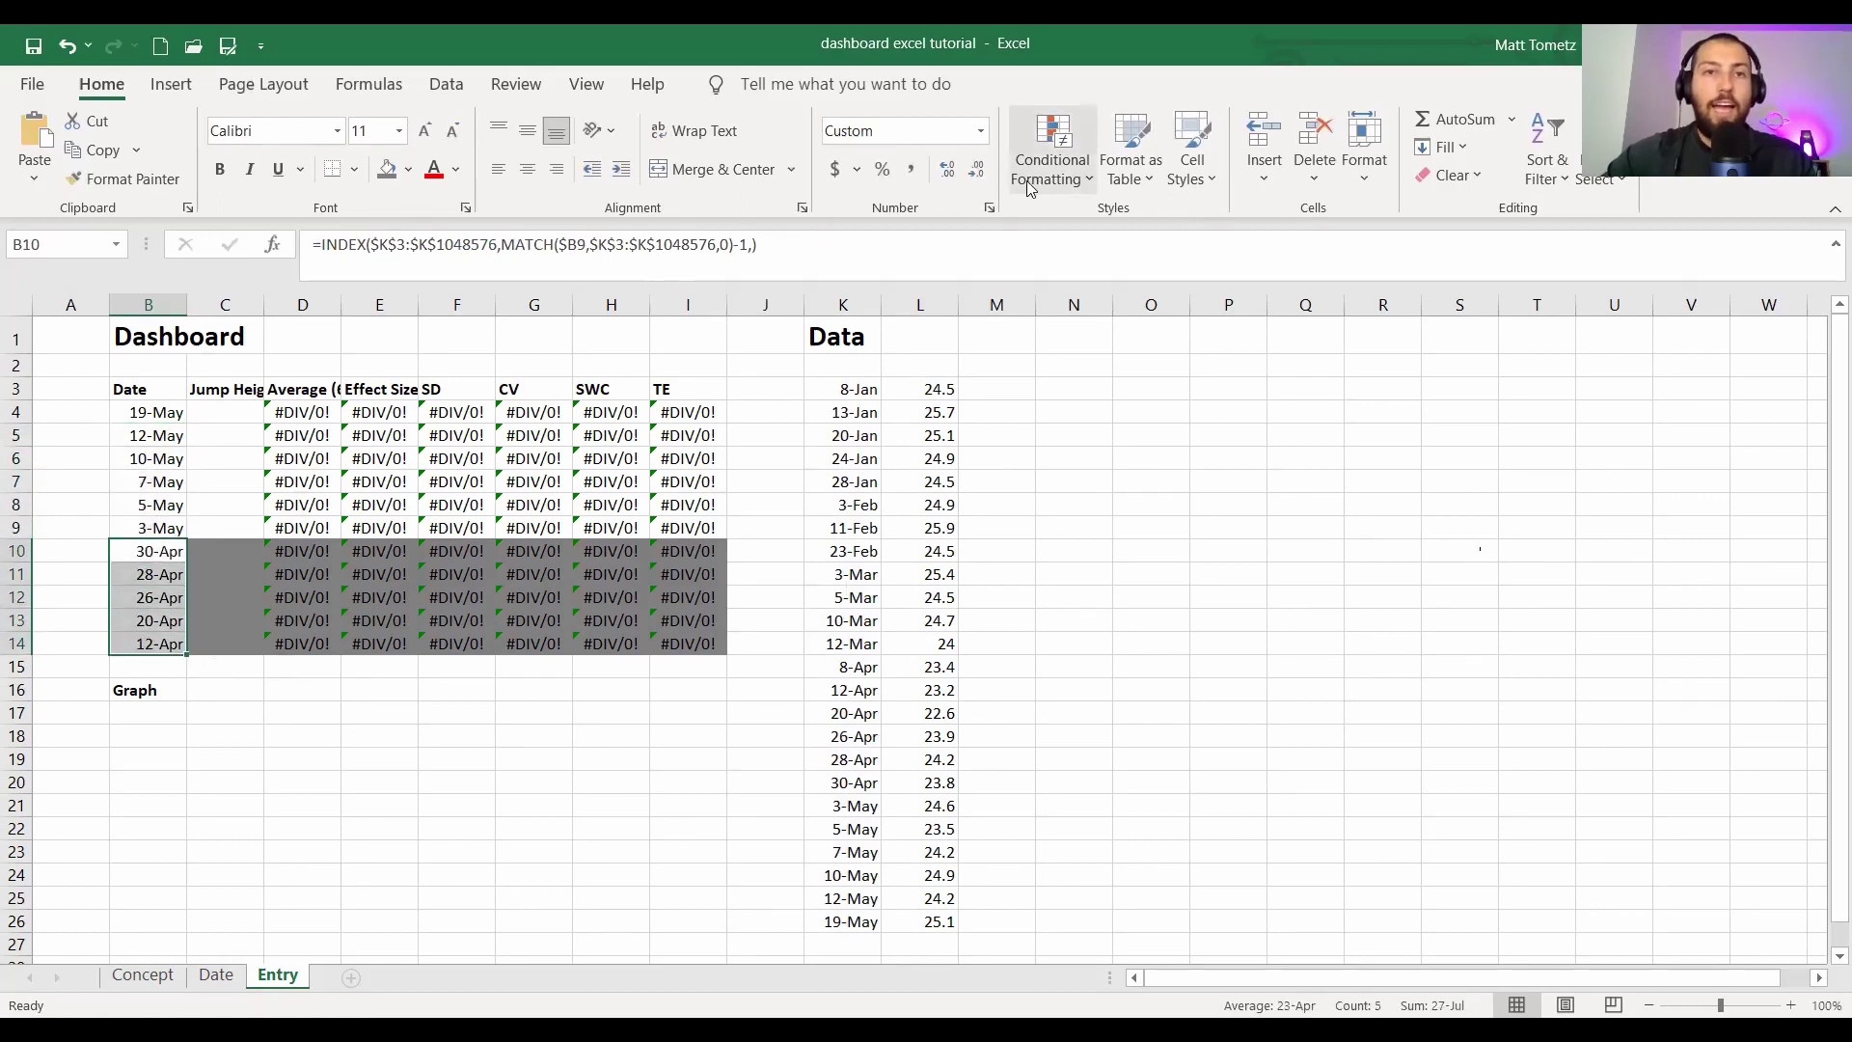
click(391, 170)
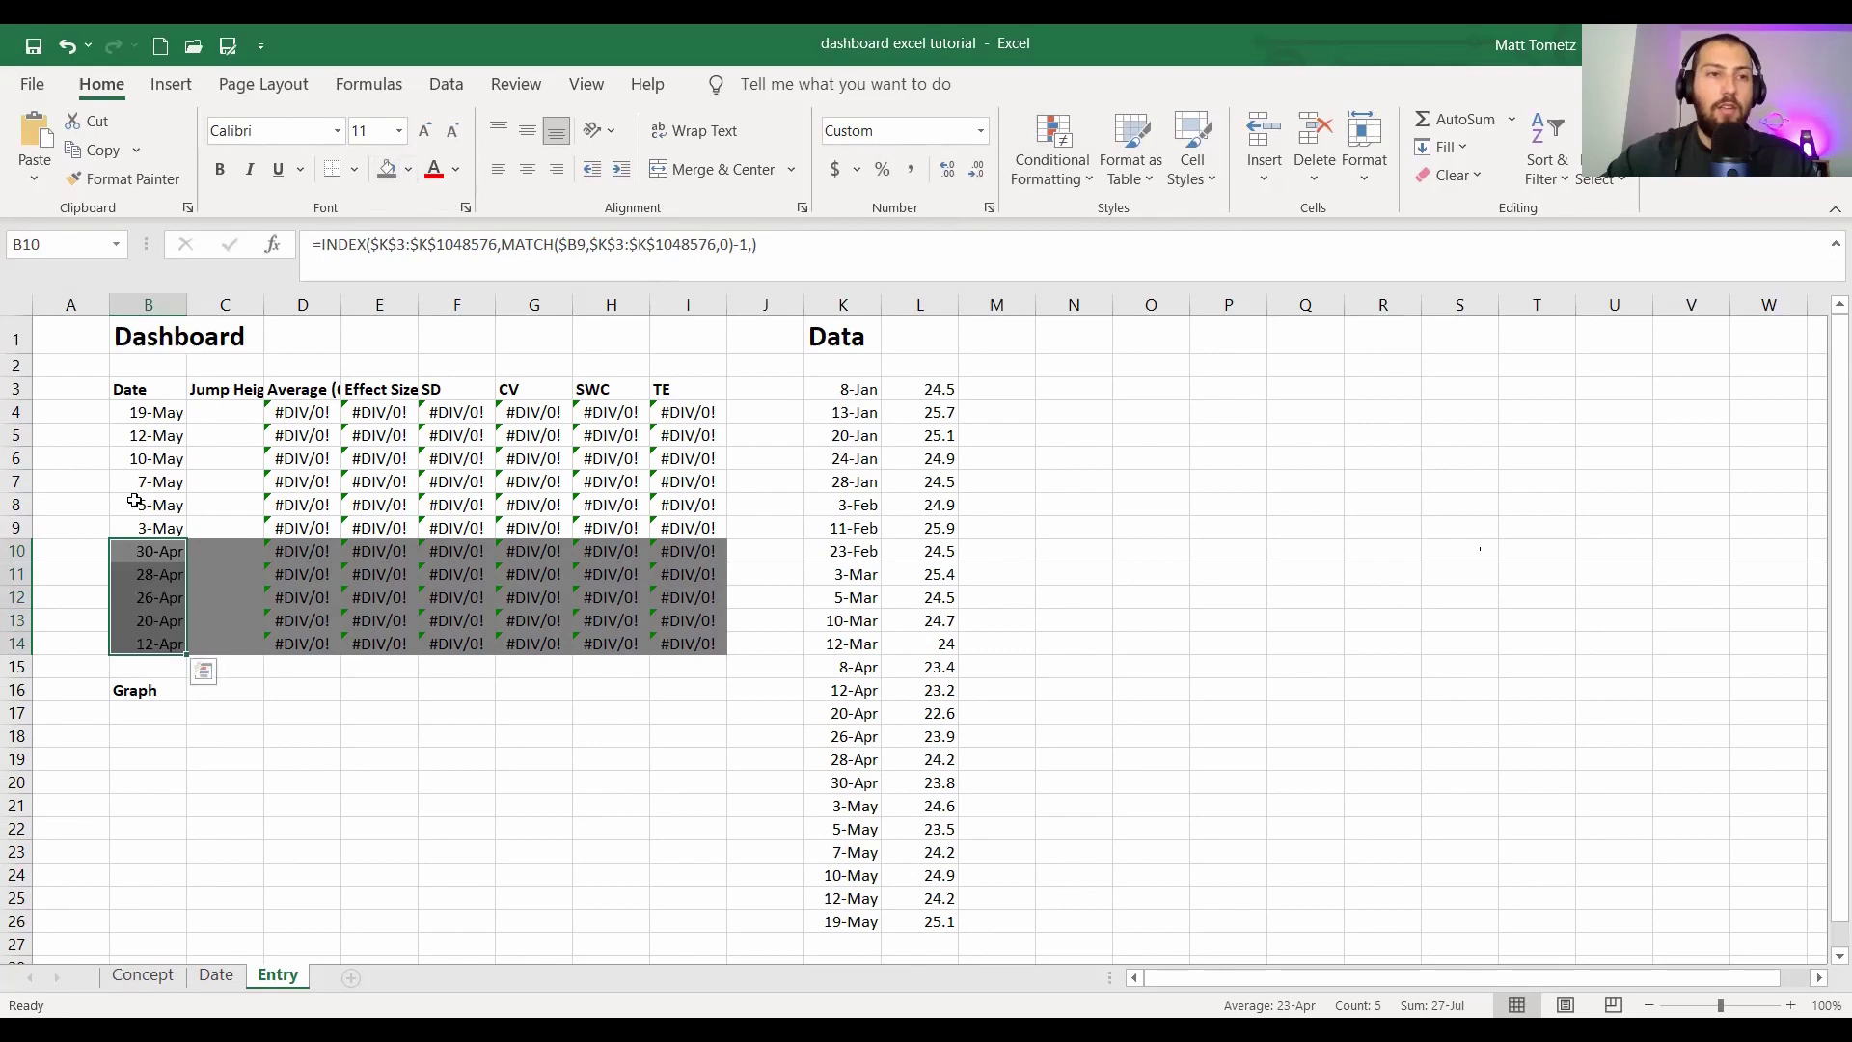
- Test the dashboard's Date column by adding the date 27-Sep in K27 below the data, and undo that entry
double_click(136, 504)
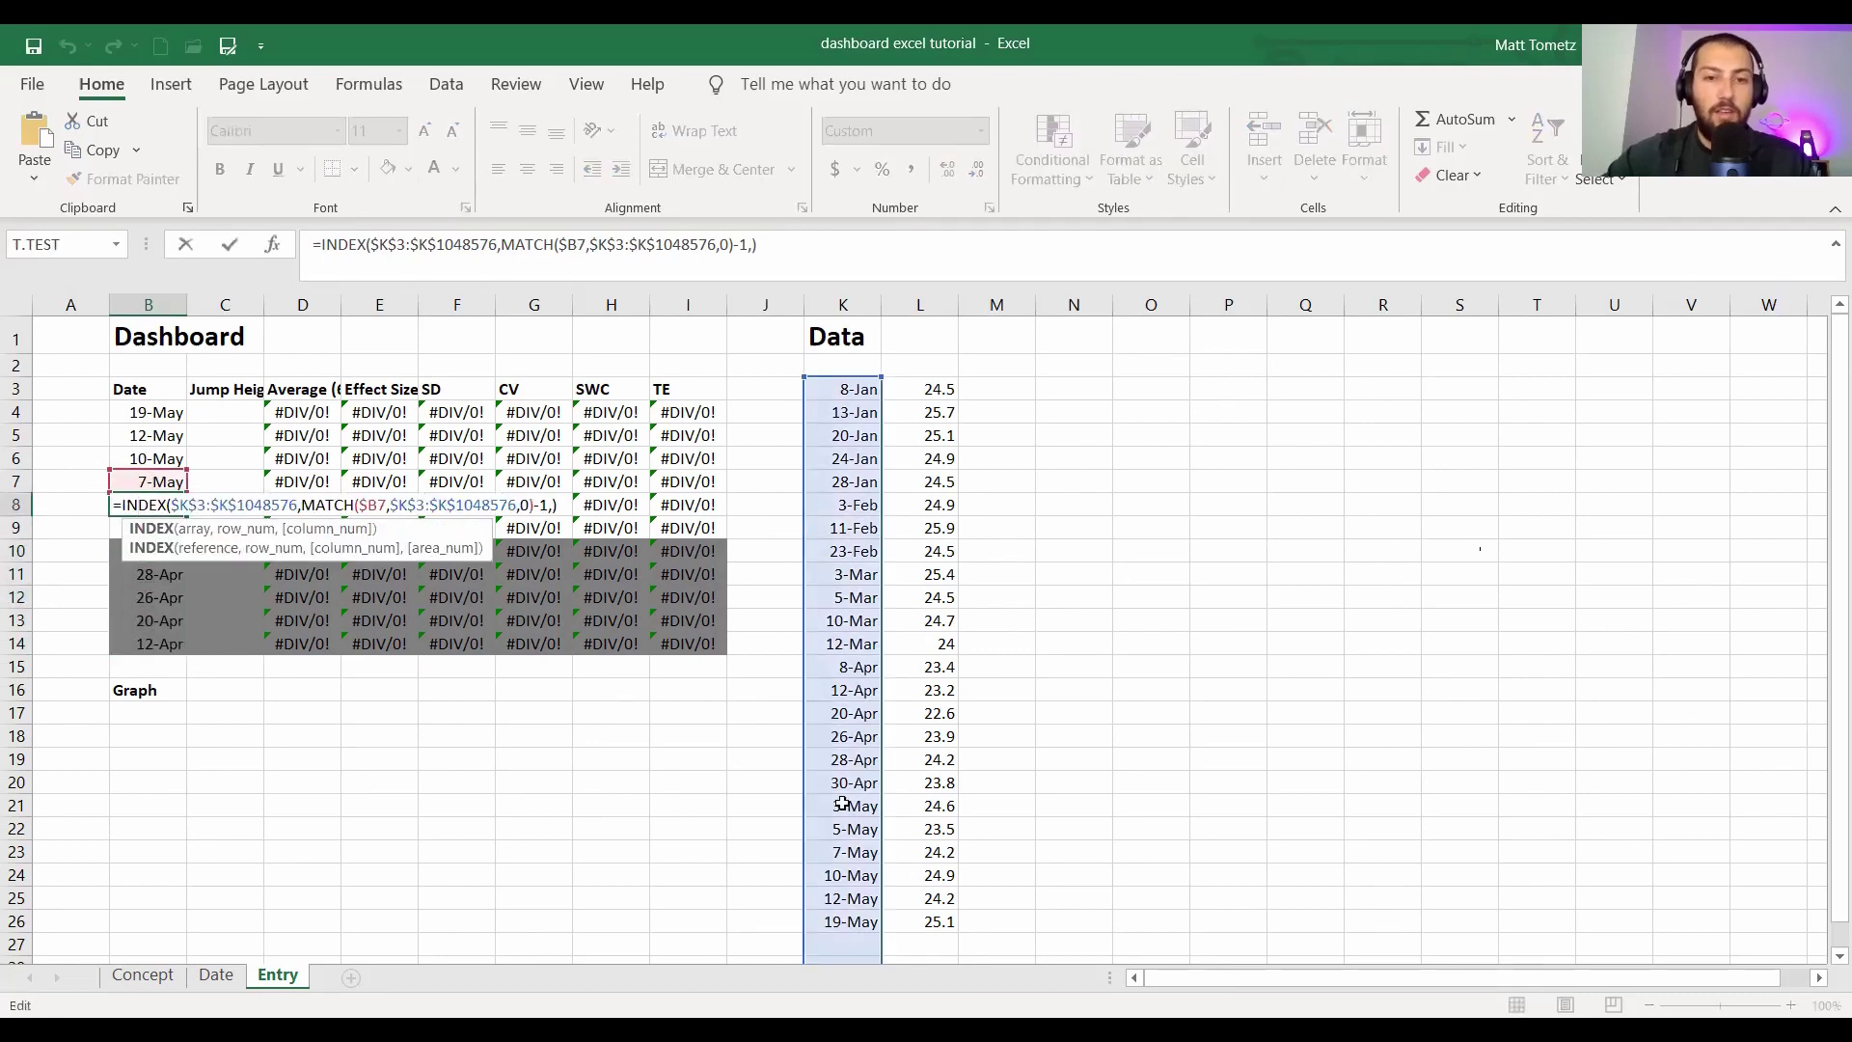
key(Escape)
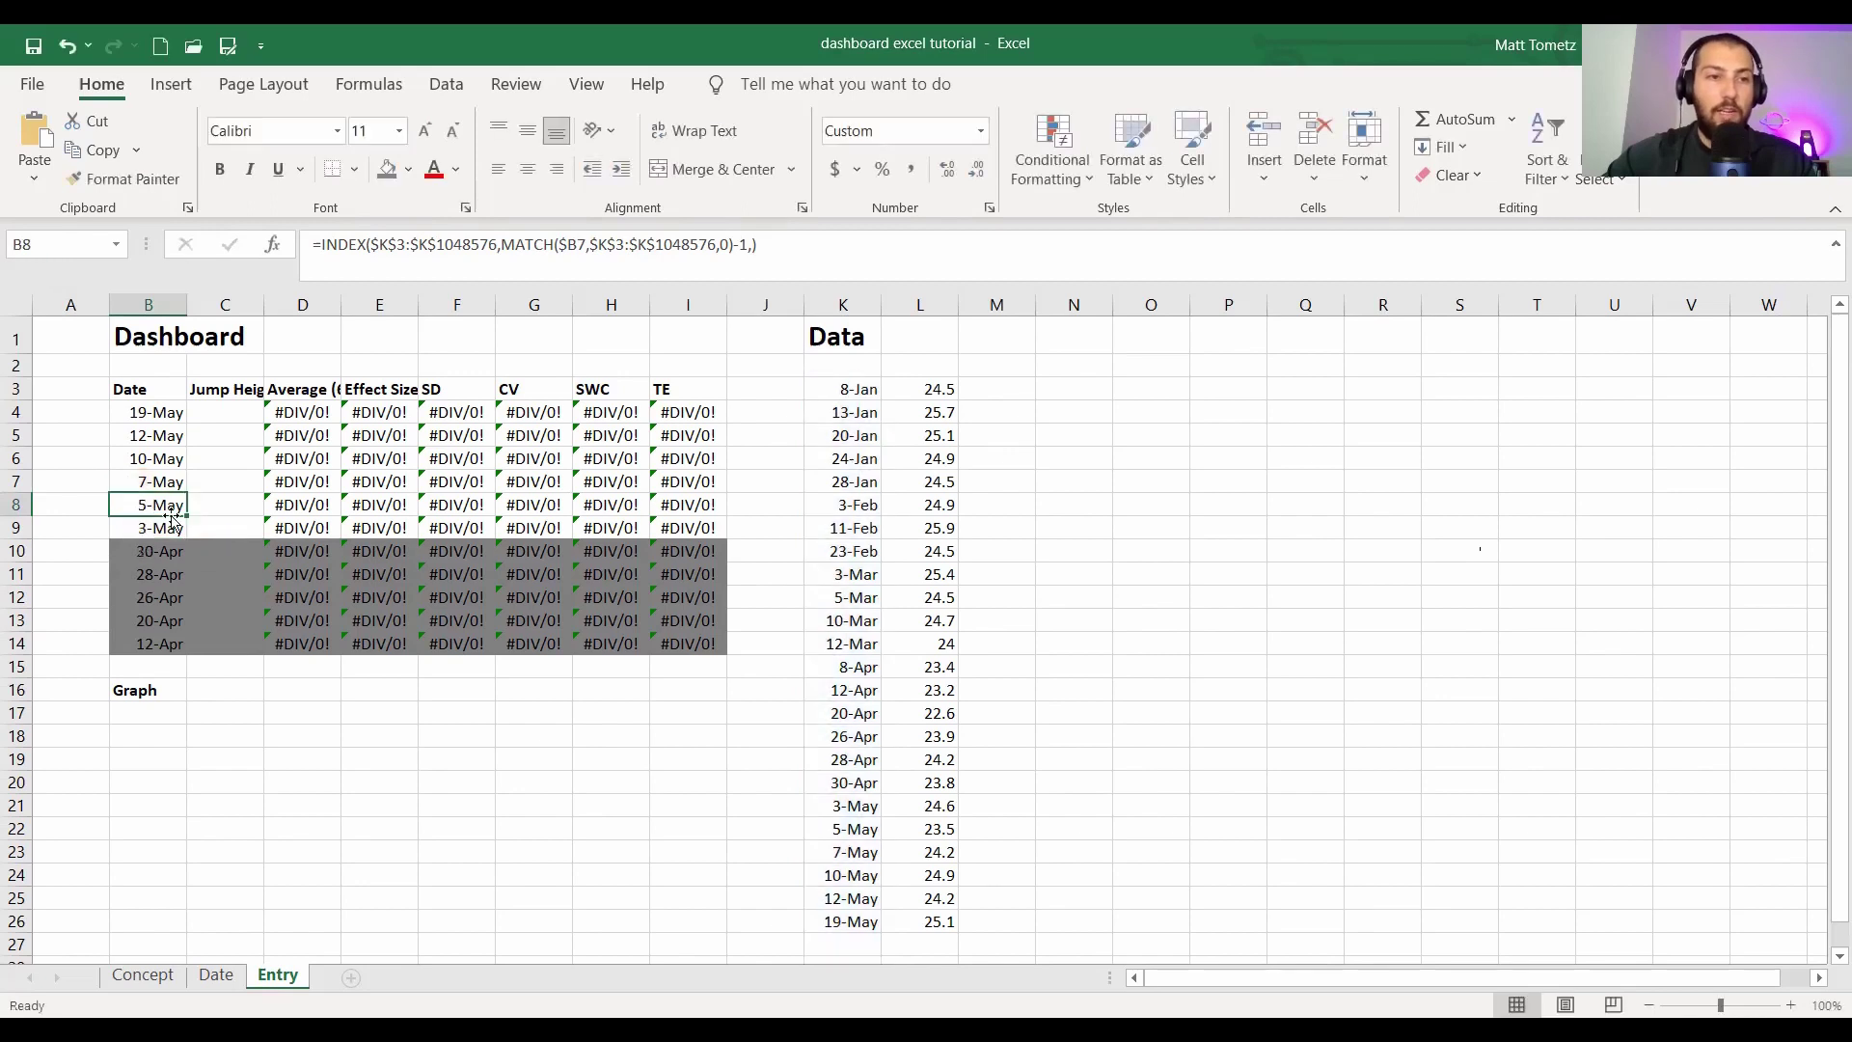
scroll(835, 849, down, 1)
click(831, 864)
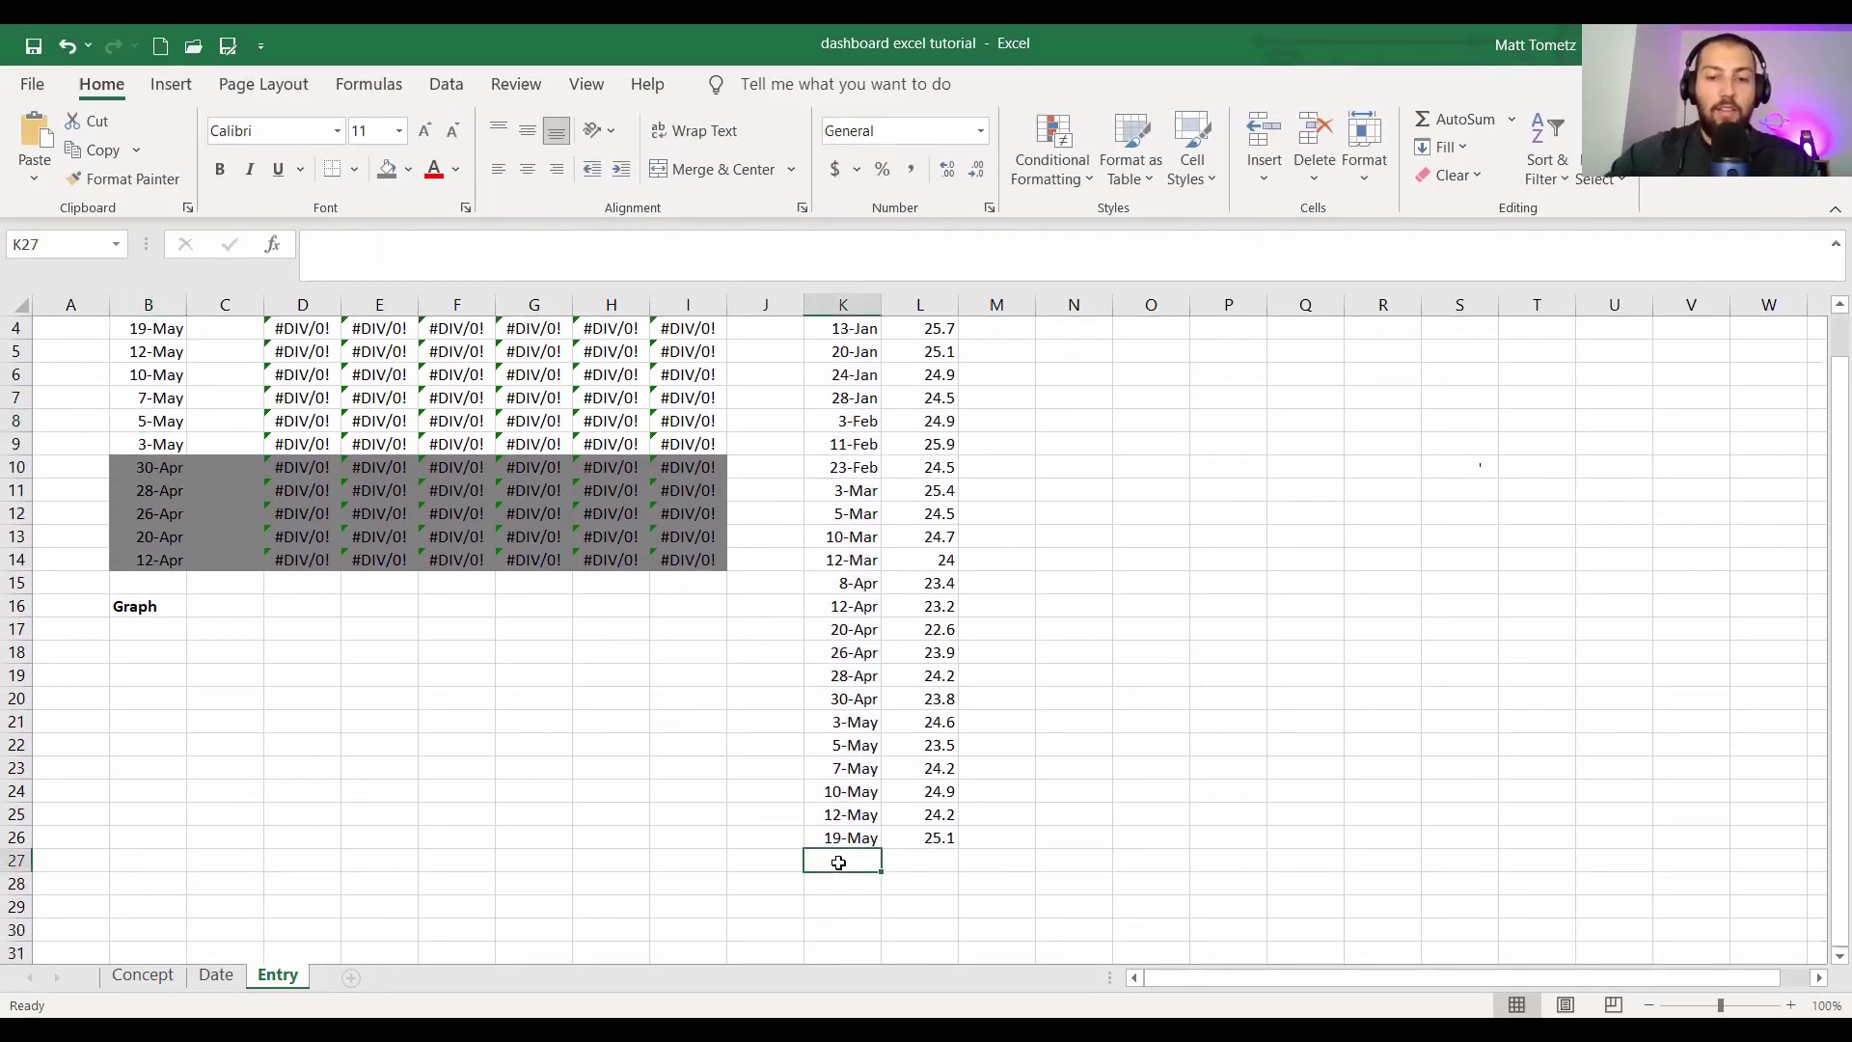
text(5)
text(/27)
key(Return)
scroll(473, 598, up, 1)
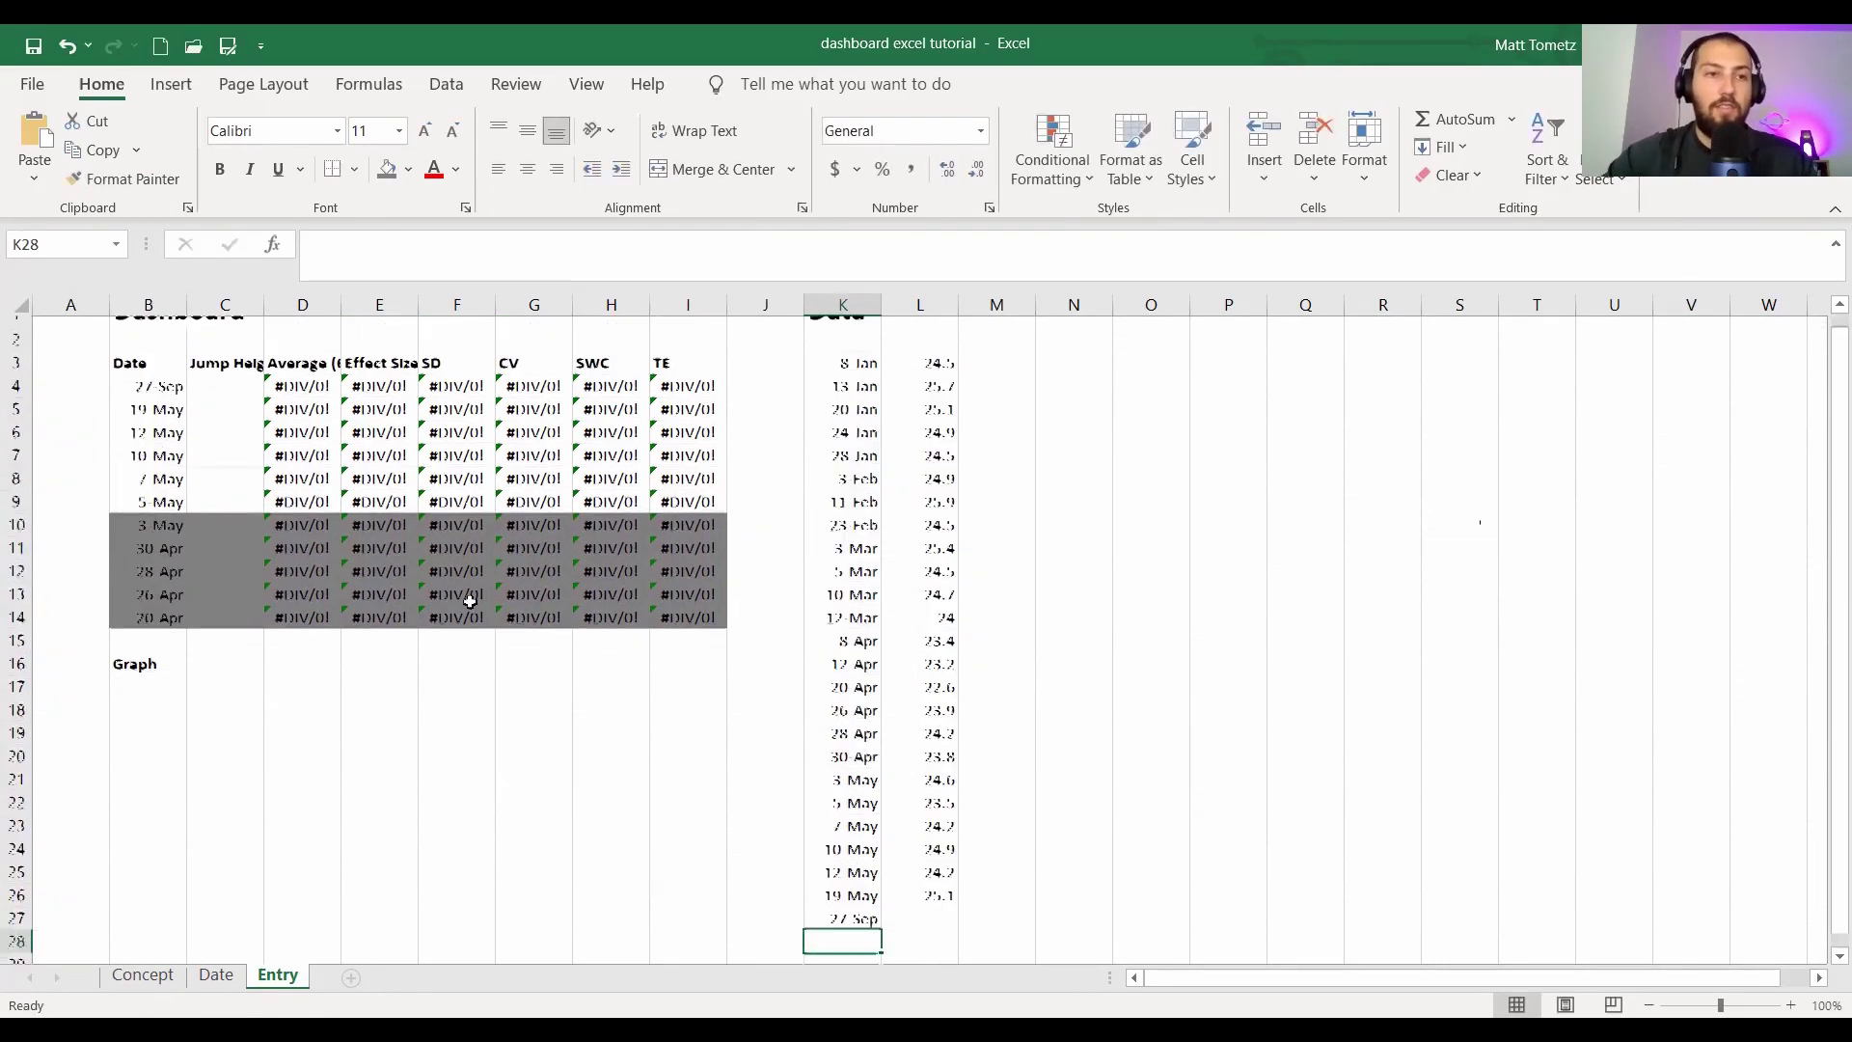
click(136, 413)
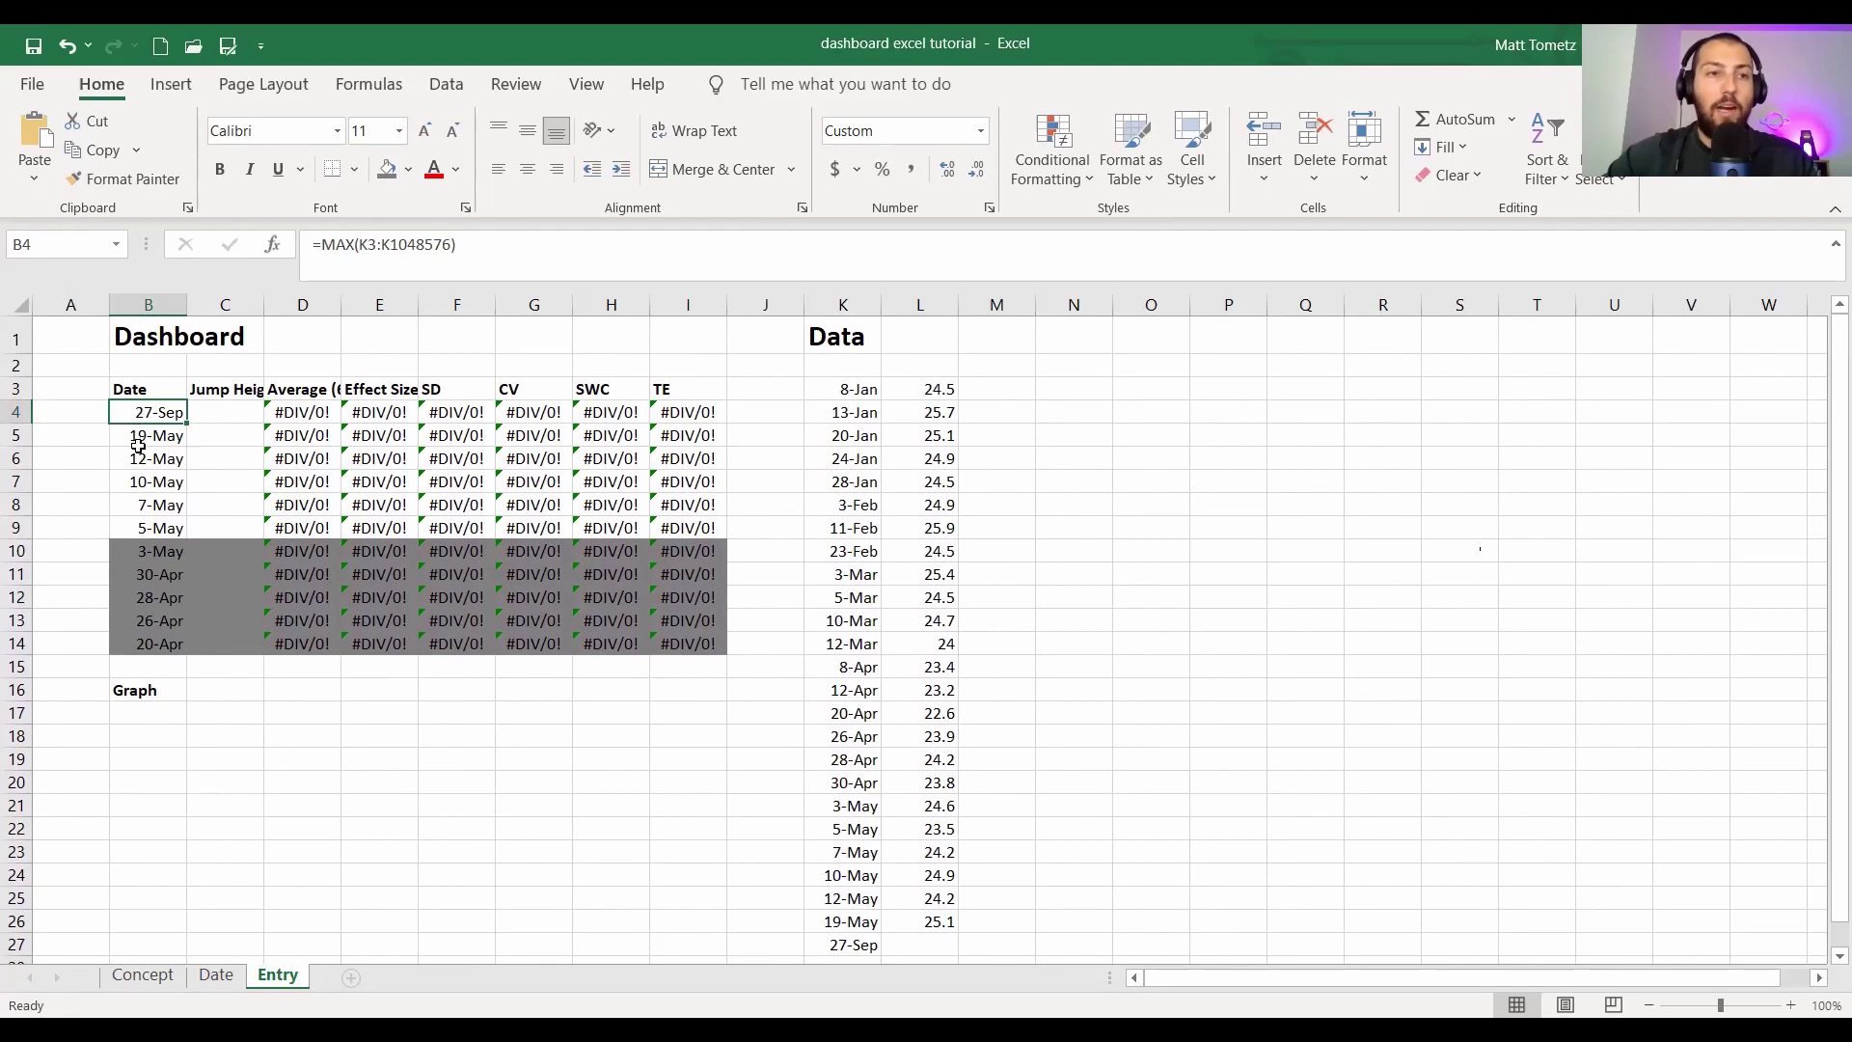
key(ctrl+z)
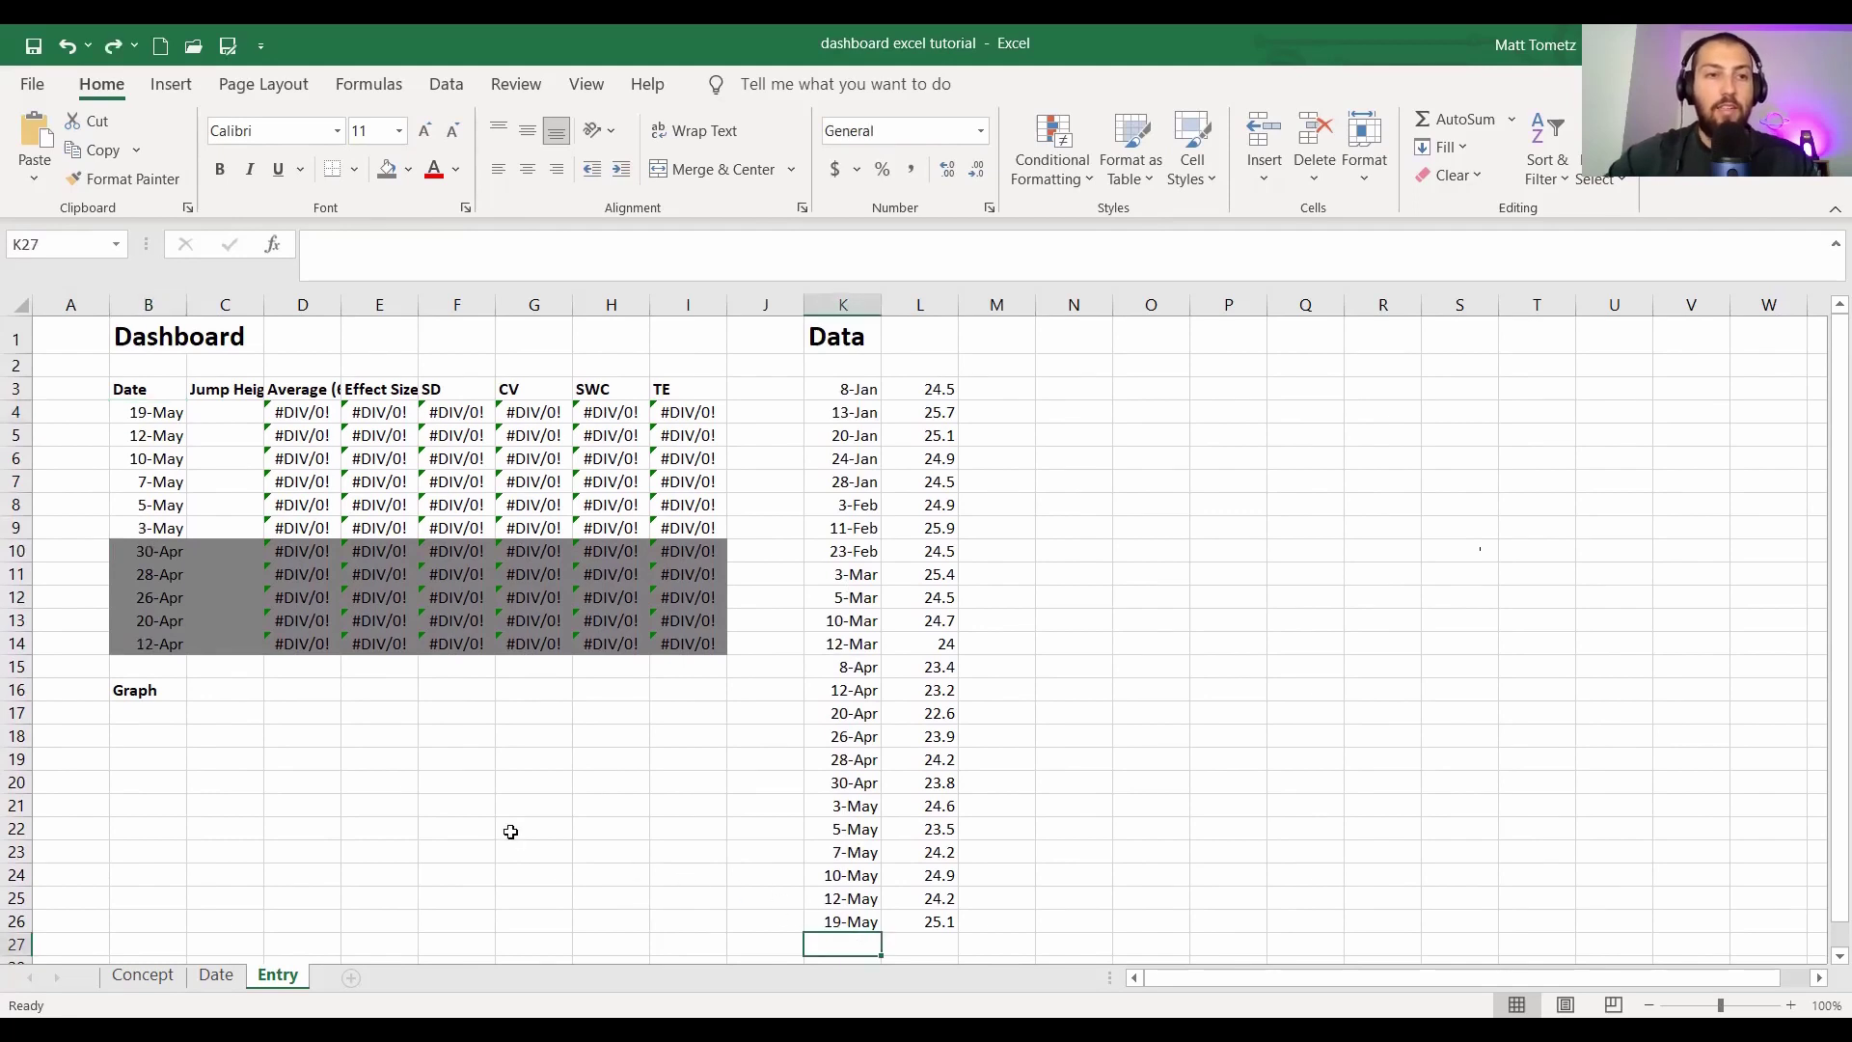
- Start an INDEX formula in C4 with L3:L1048576 as its array
click(223, 415)
text(=)
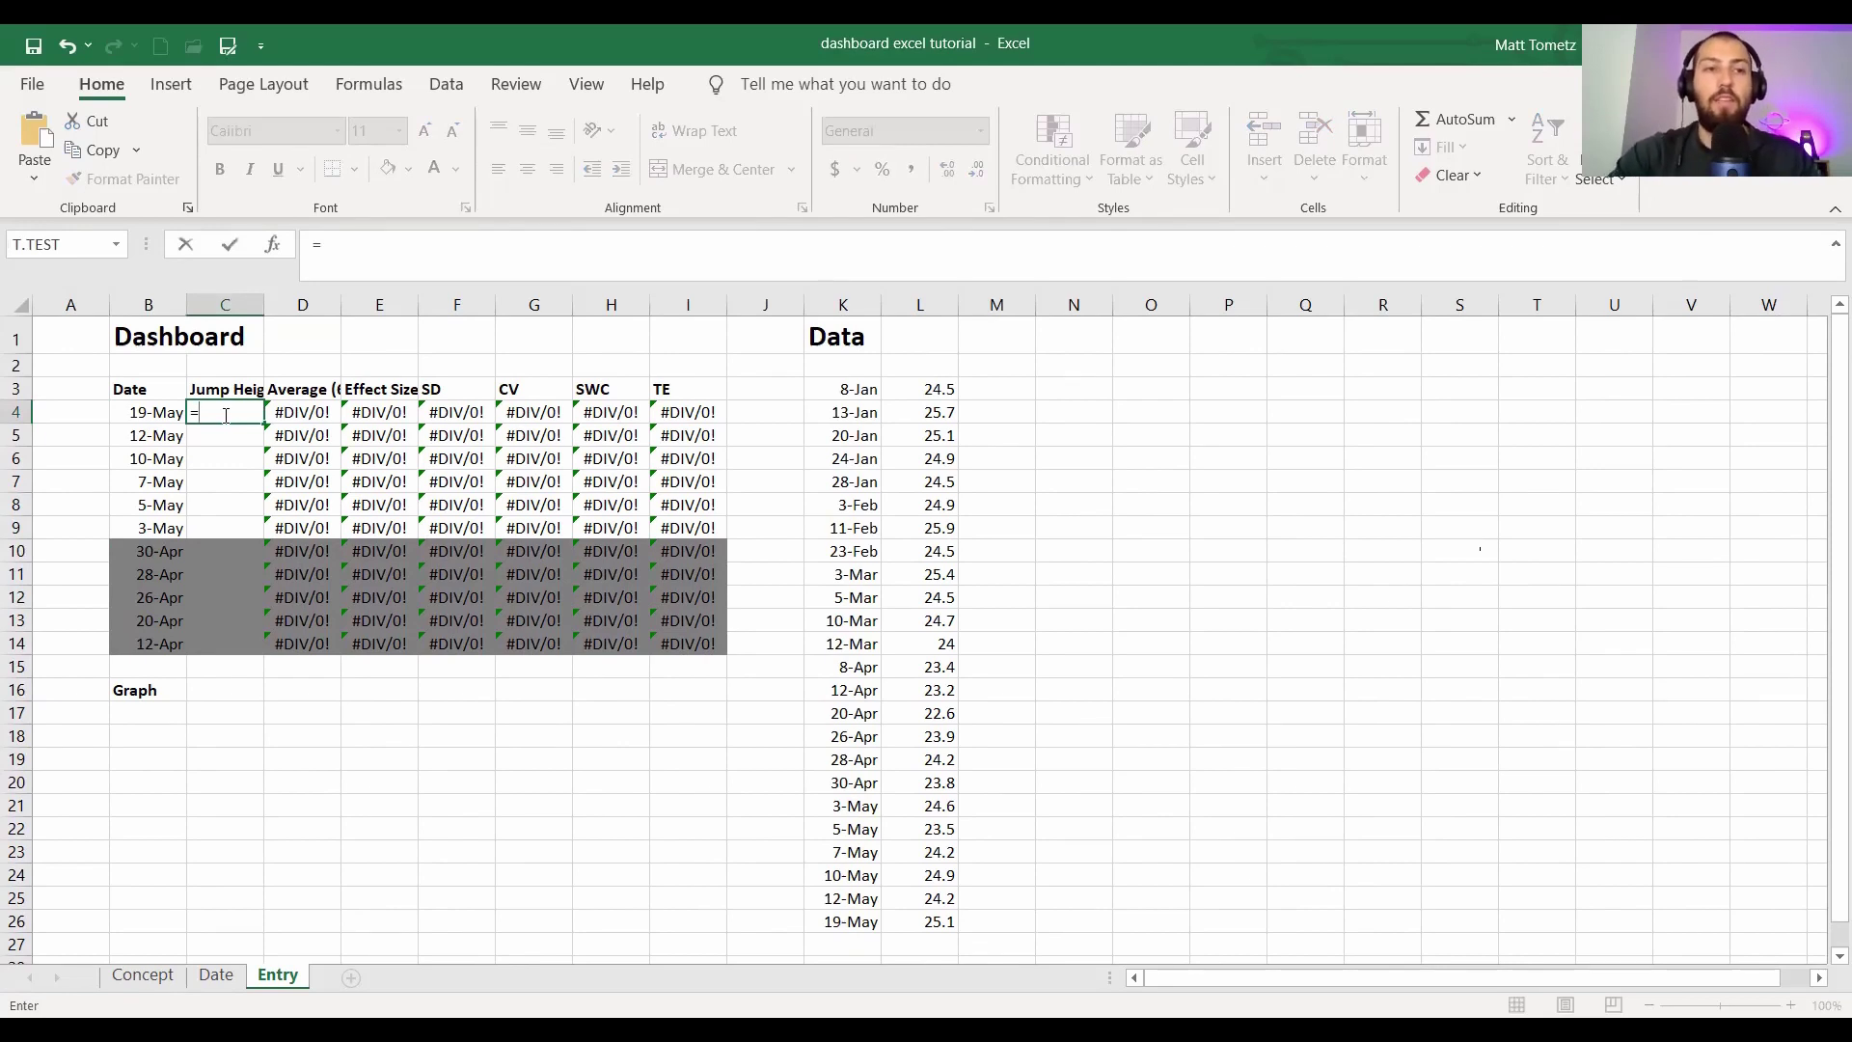
text(index()
click(897, 391)
key(ctrl+shift+Down)
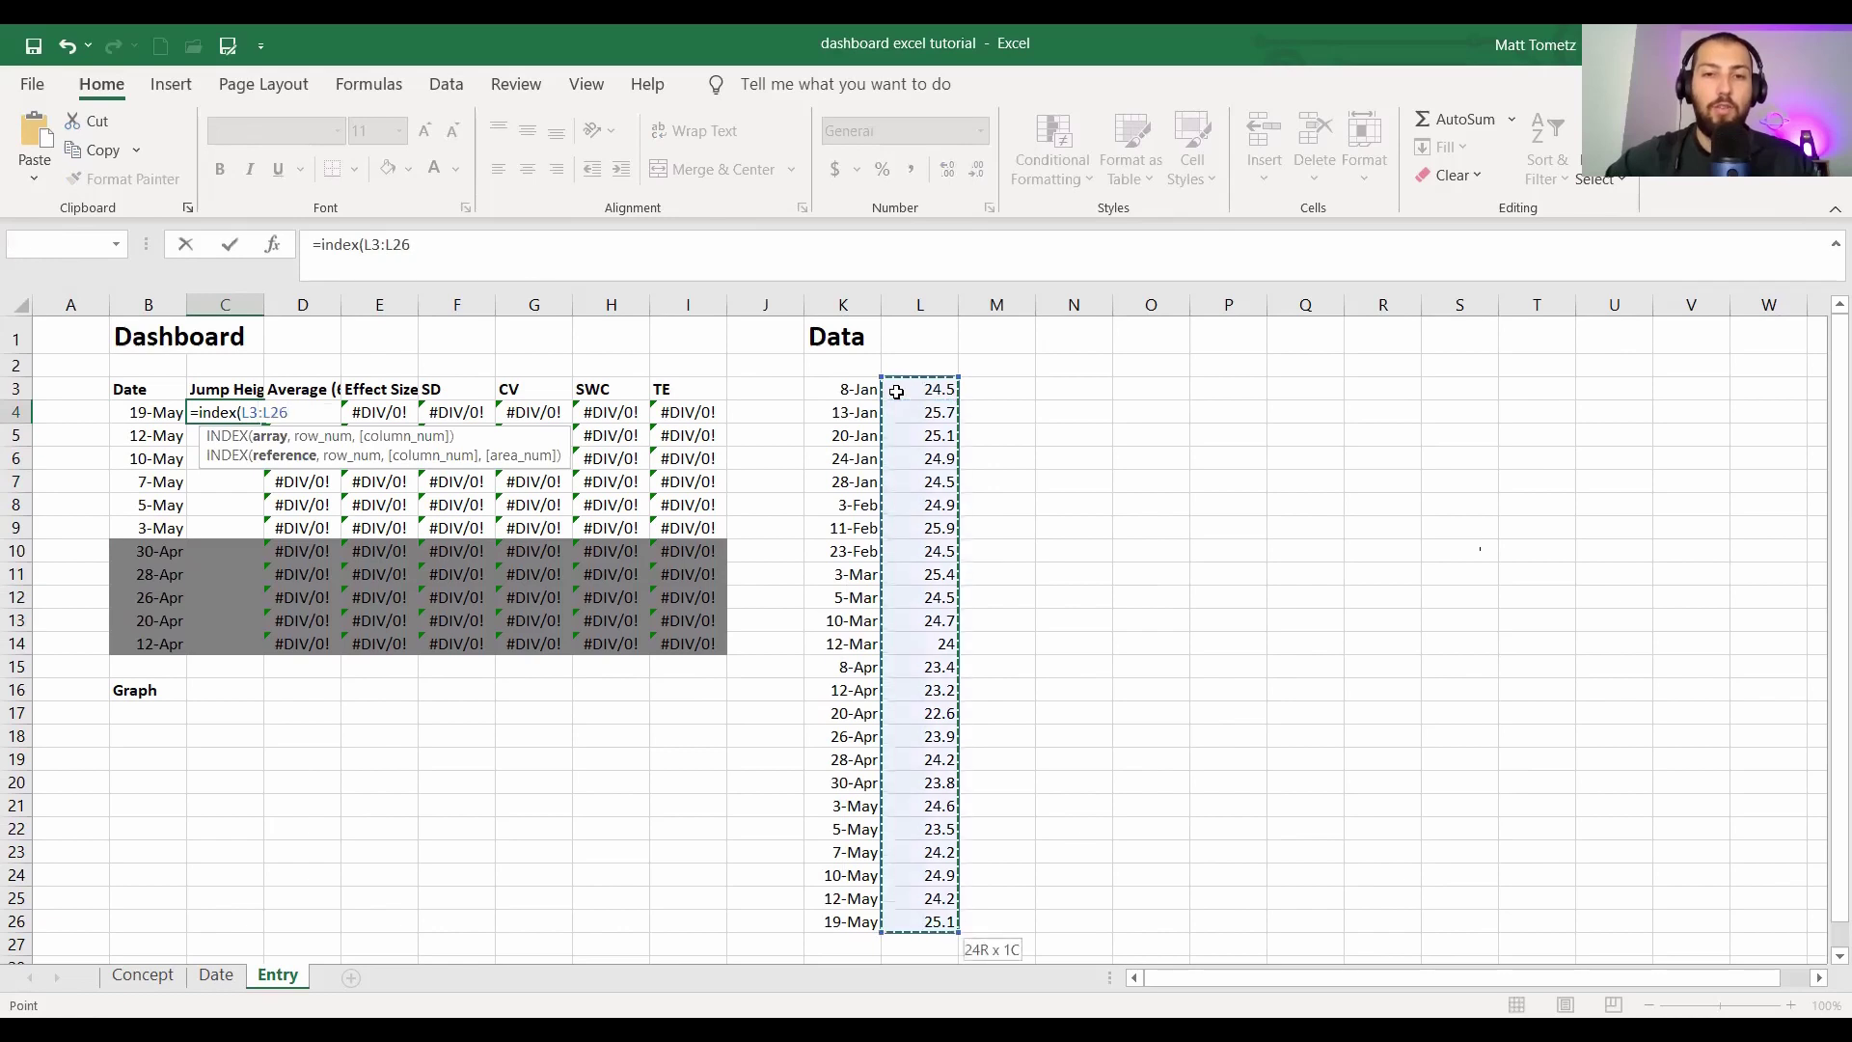
key(ctrl+shift+Down)
text(,)
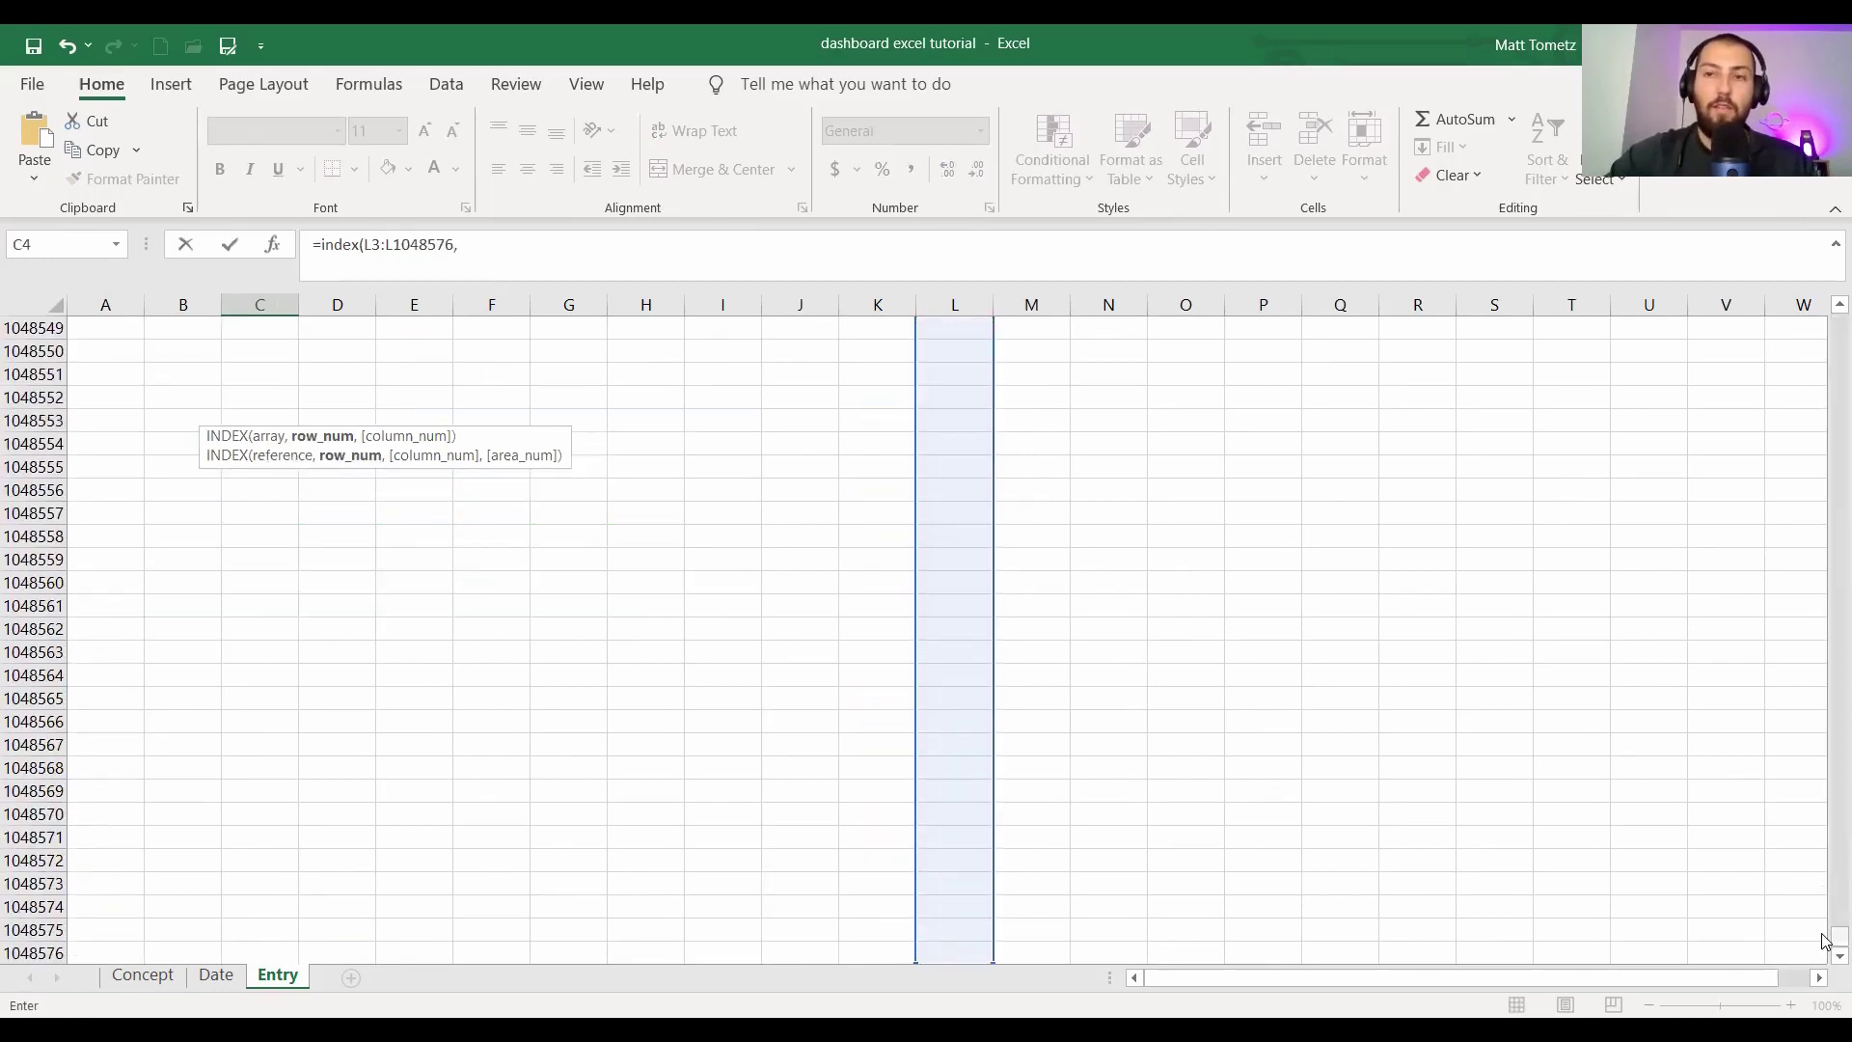
drag(1828, 941, 1828, 328)
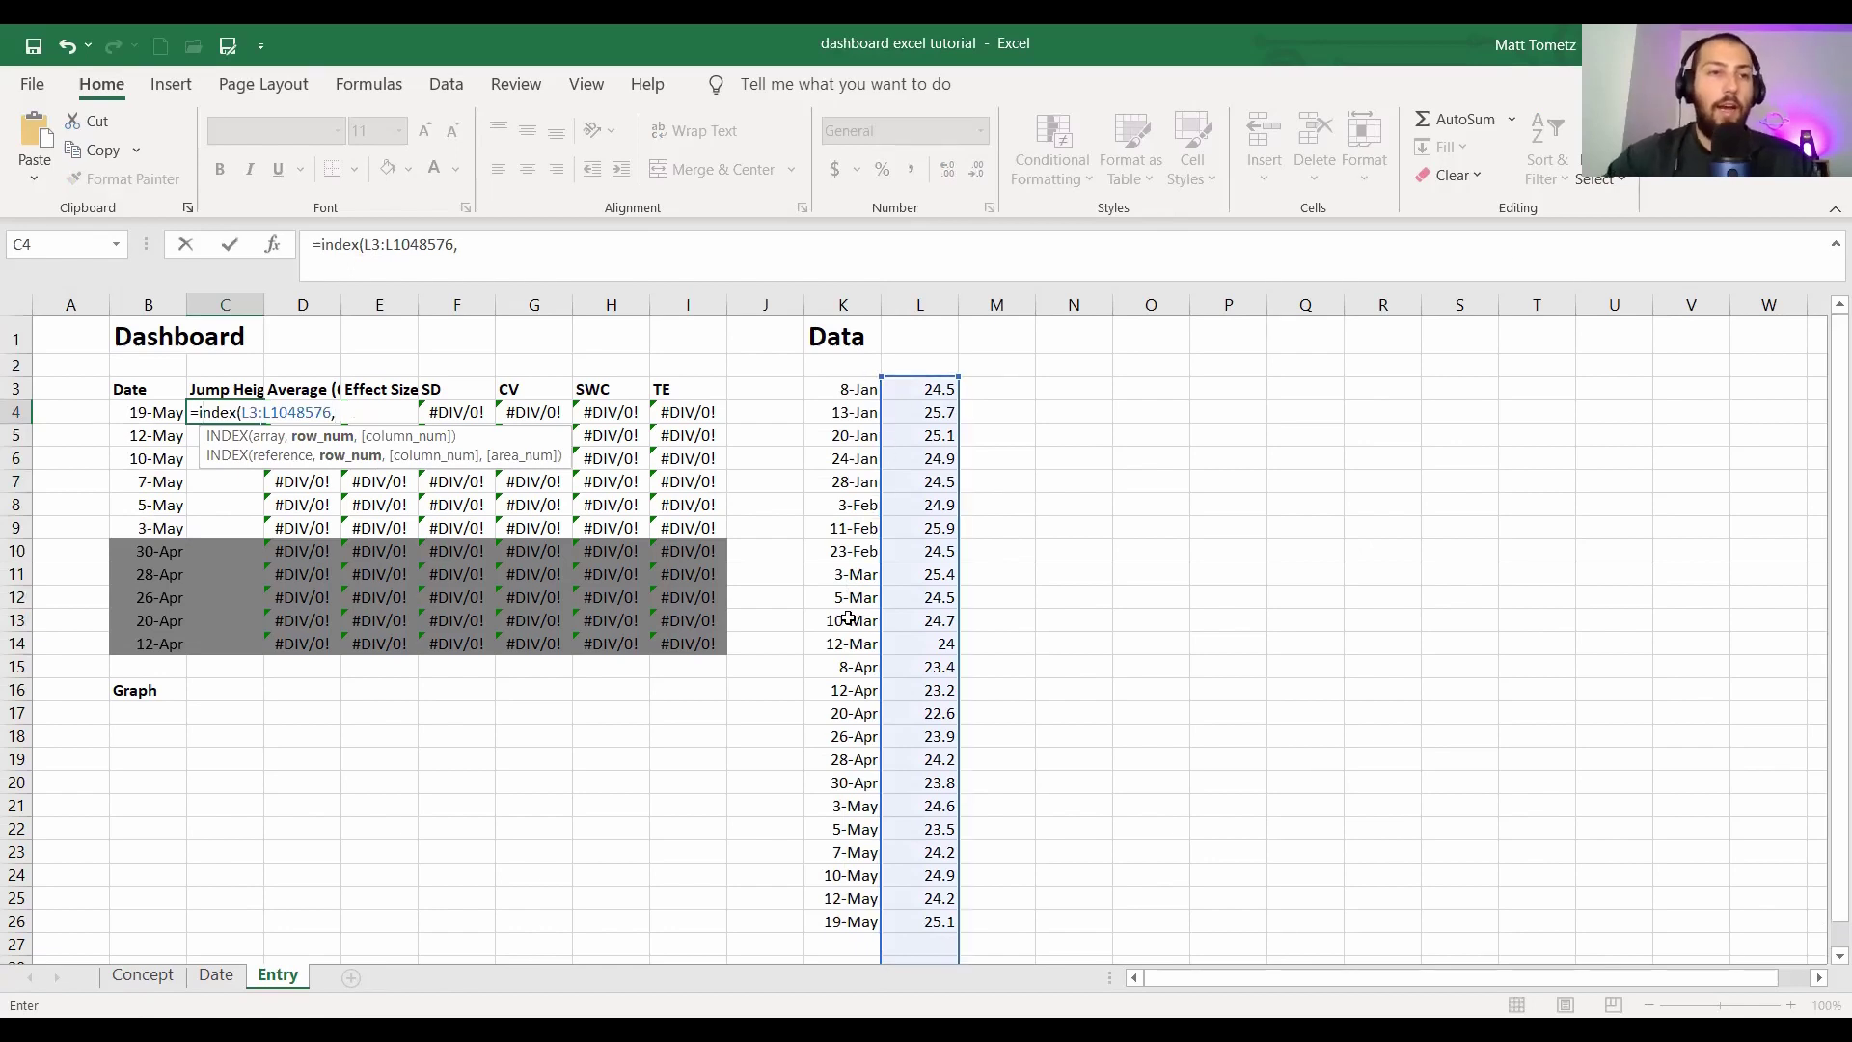
- Complete C4's INDEX formula with MATCH(B4,K3:K1048576,0) as the row number and compare its result with the entry in row 26
text(match()
click(144, 413)
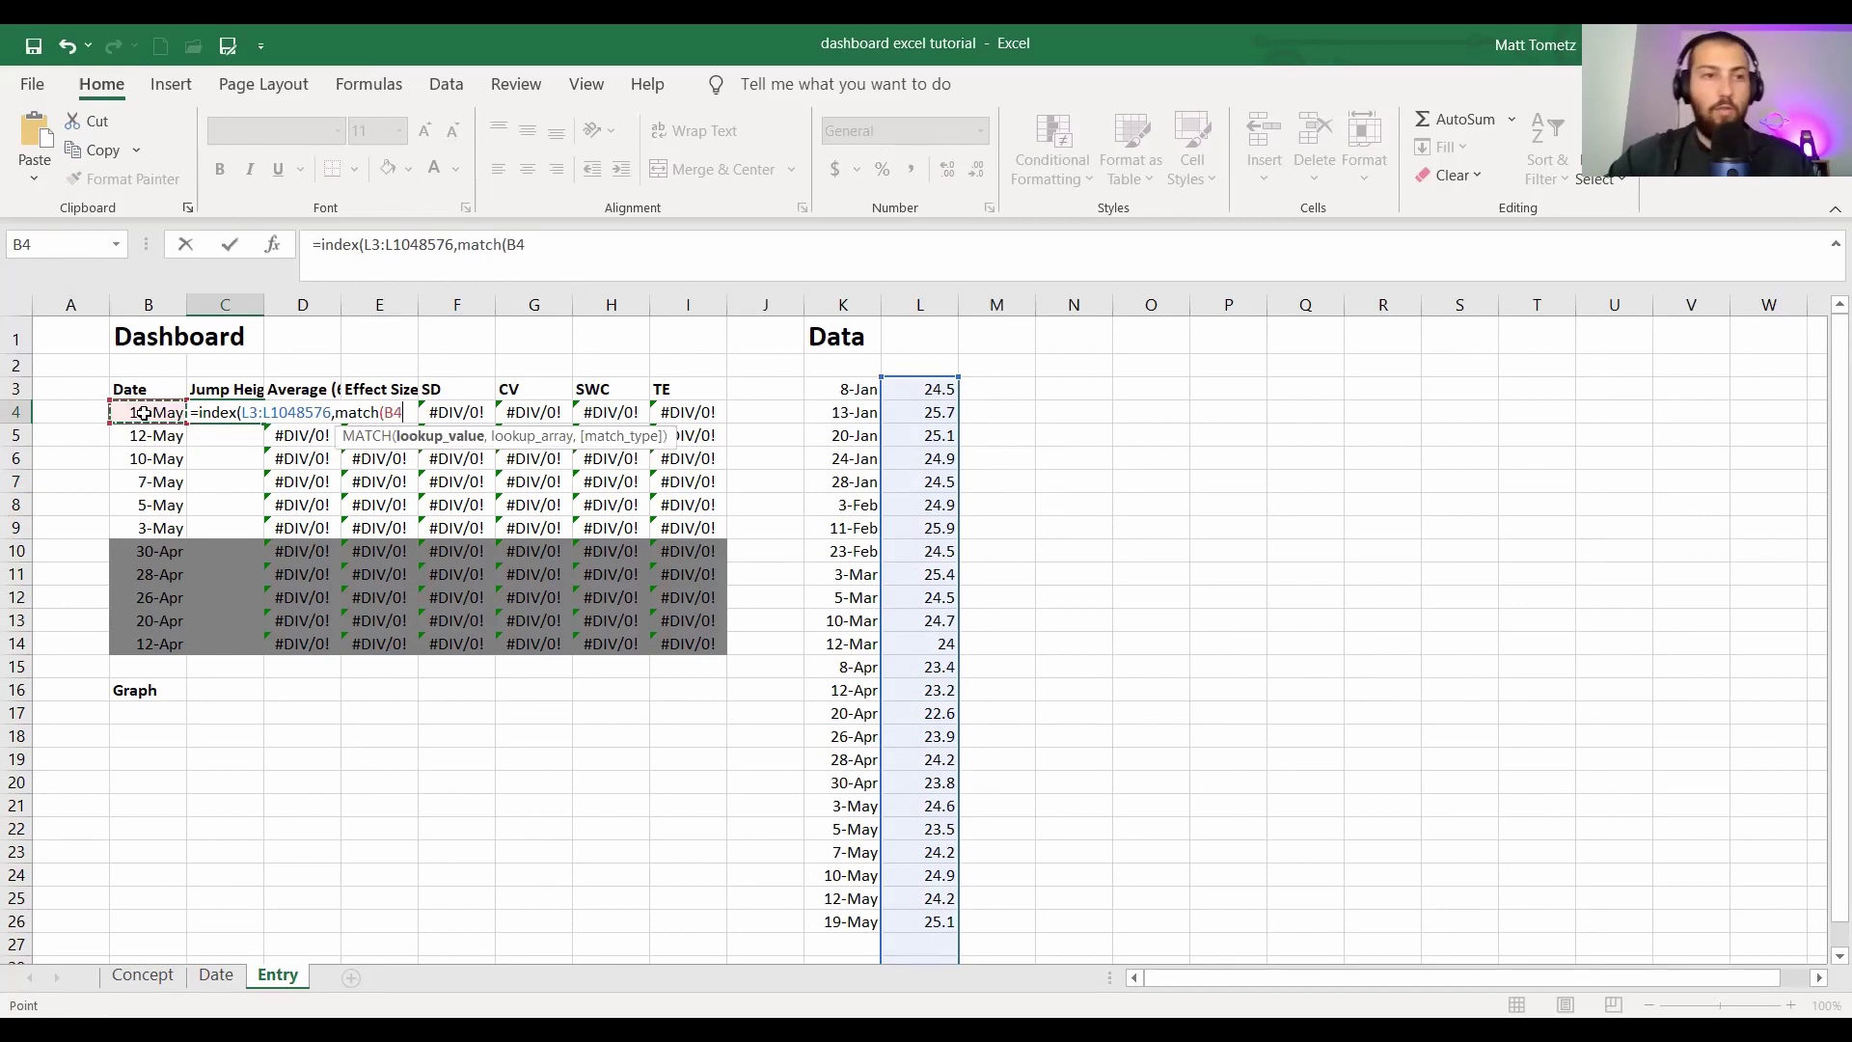
text(,)
click(808, 394)
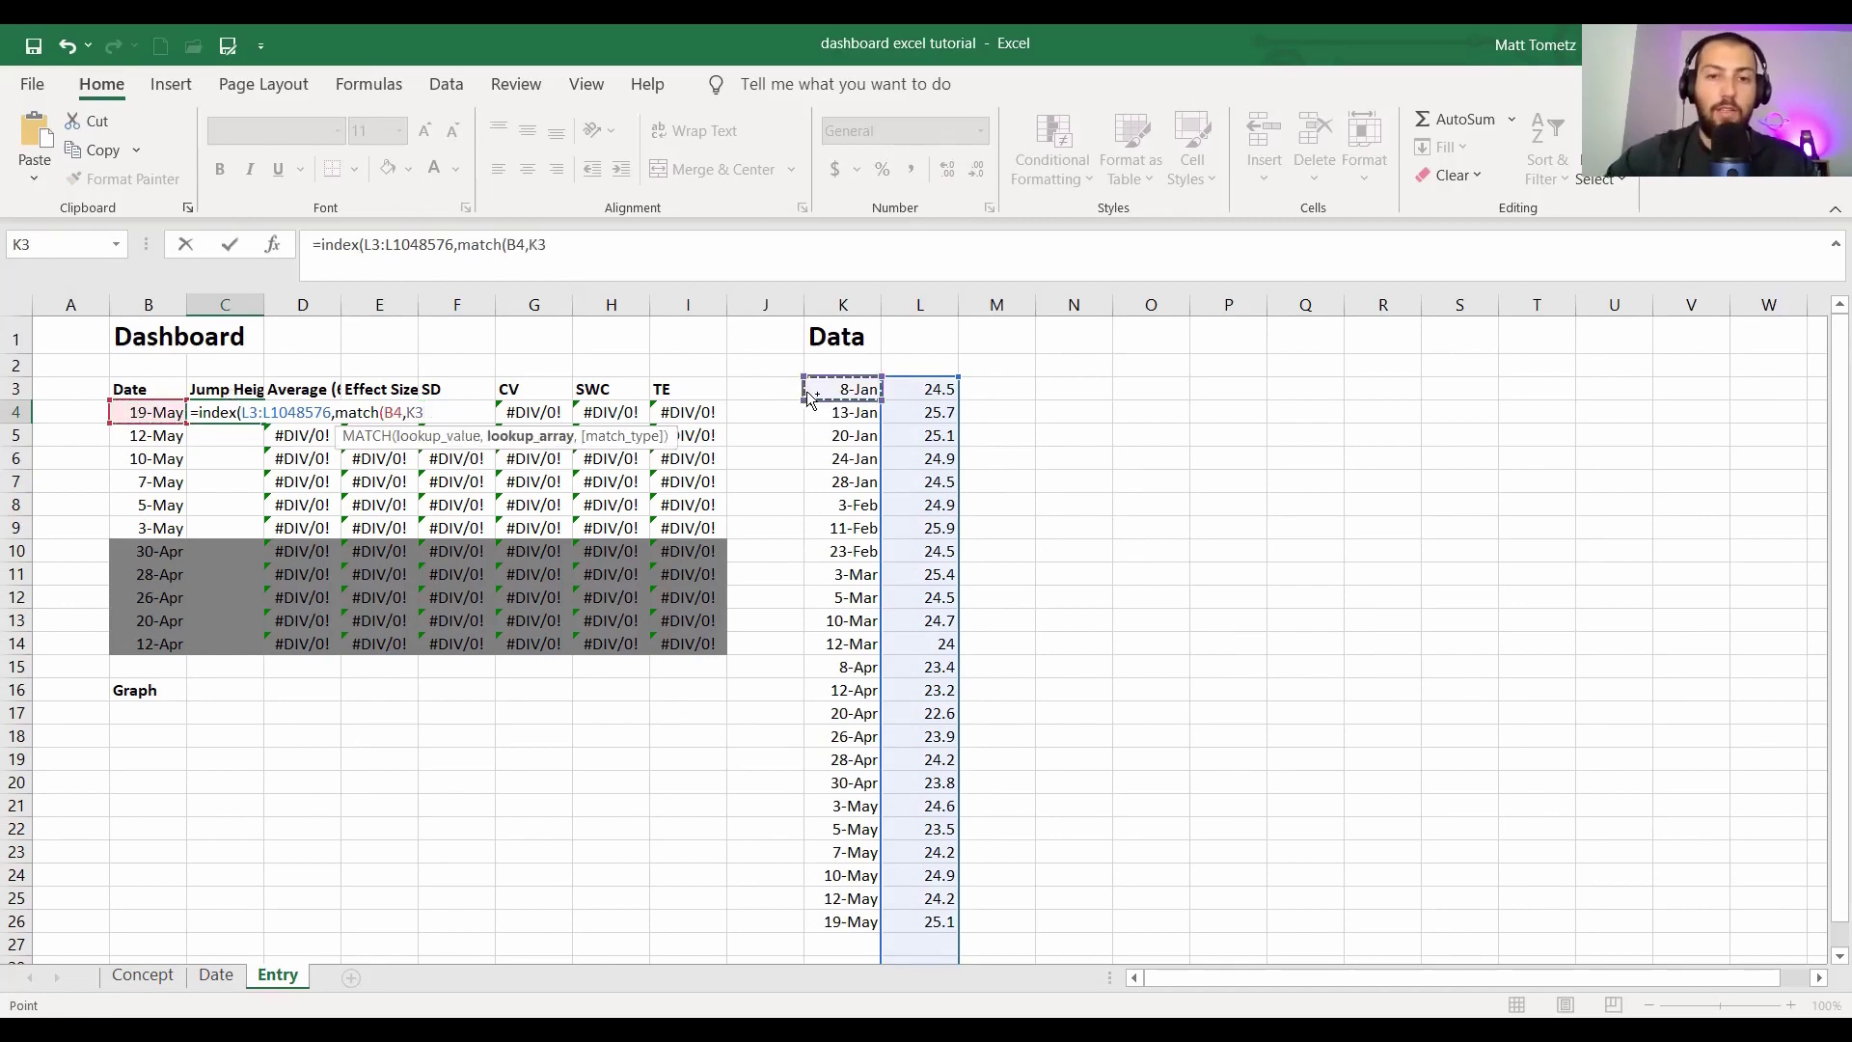
key(ctrl+shift+Down)
key(ctrl+shift+Down)
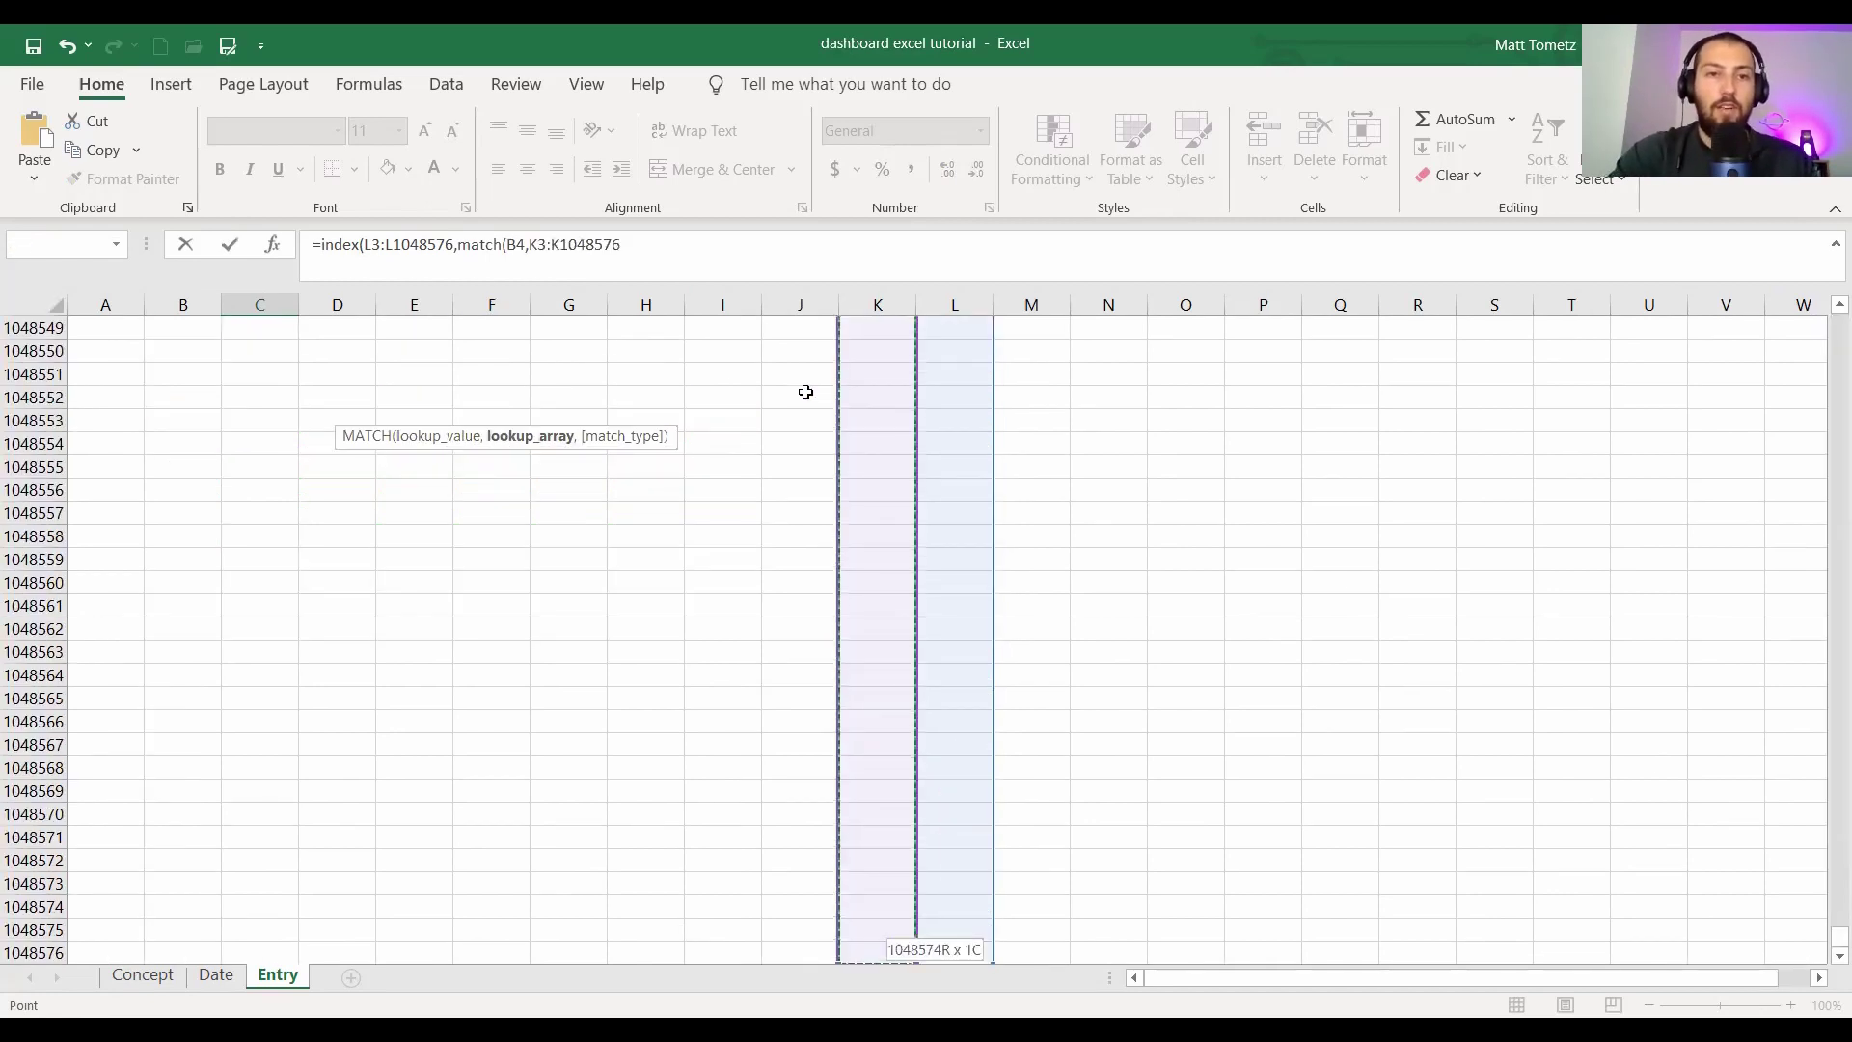
text(,0))
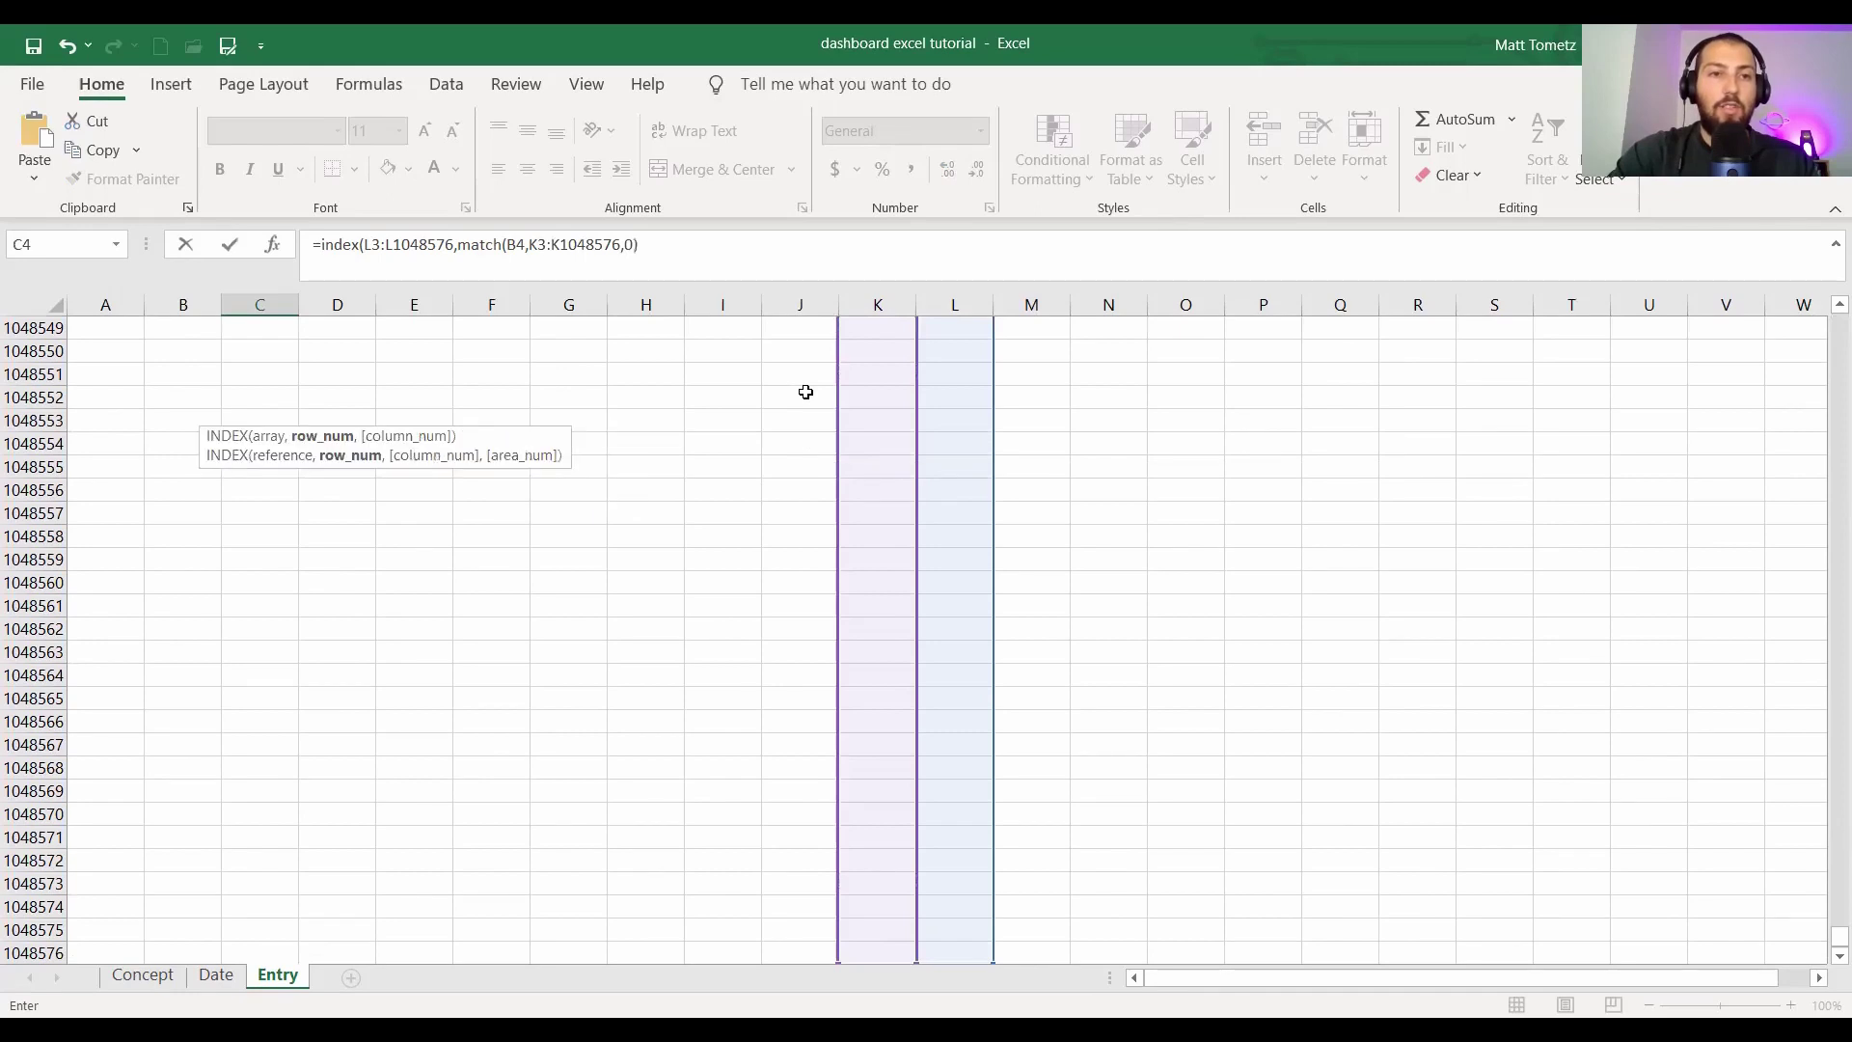
text(,)
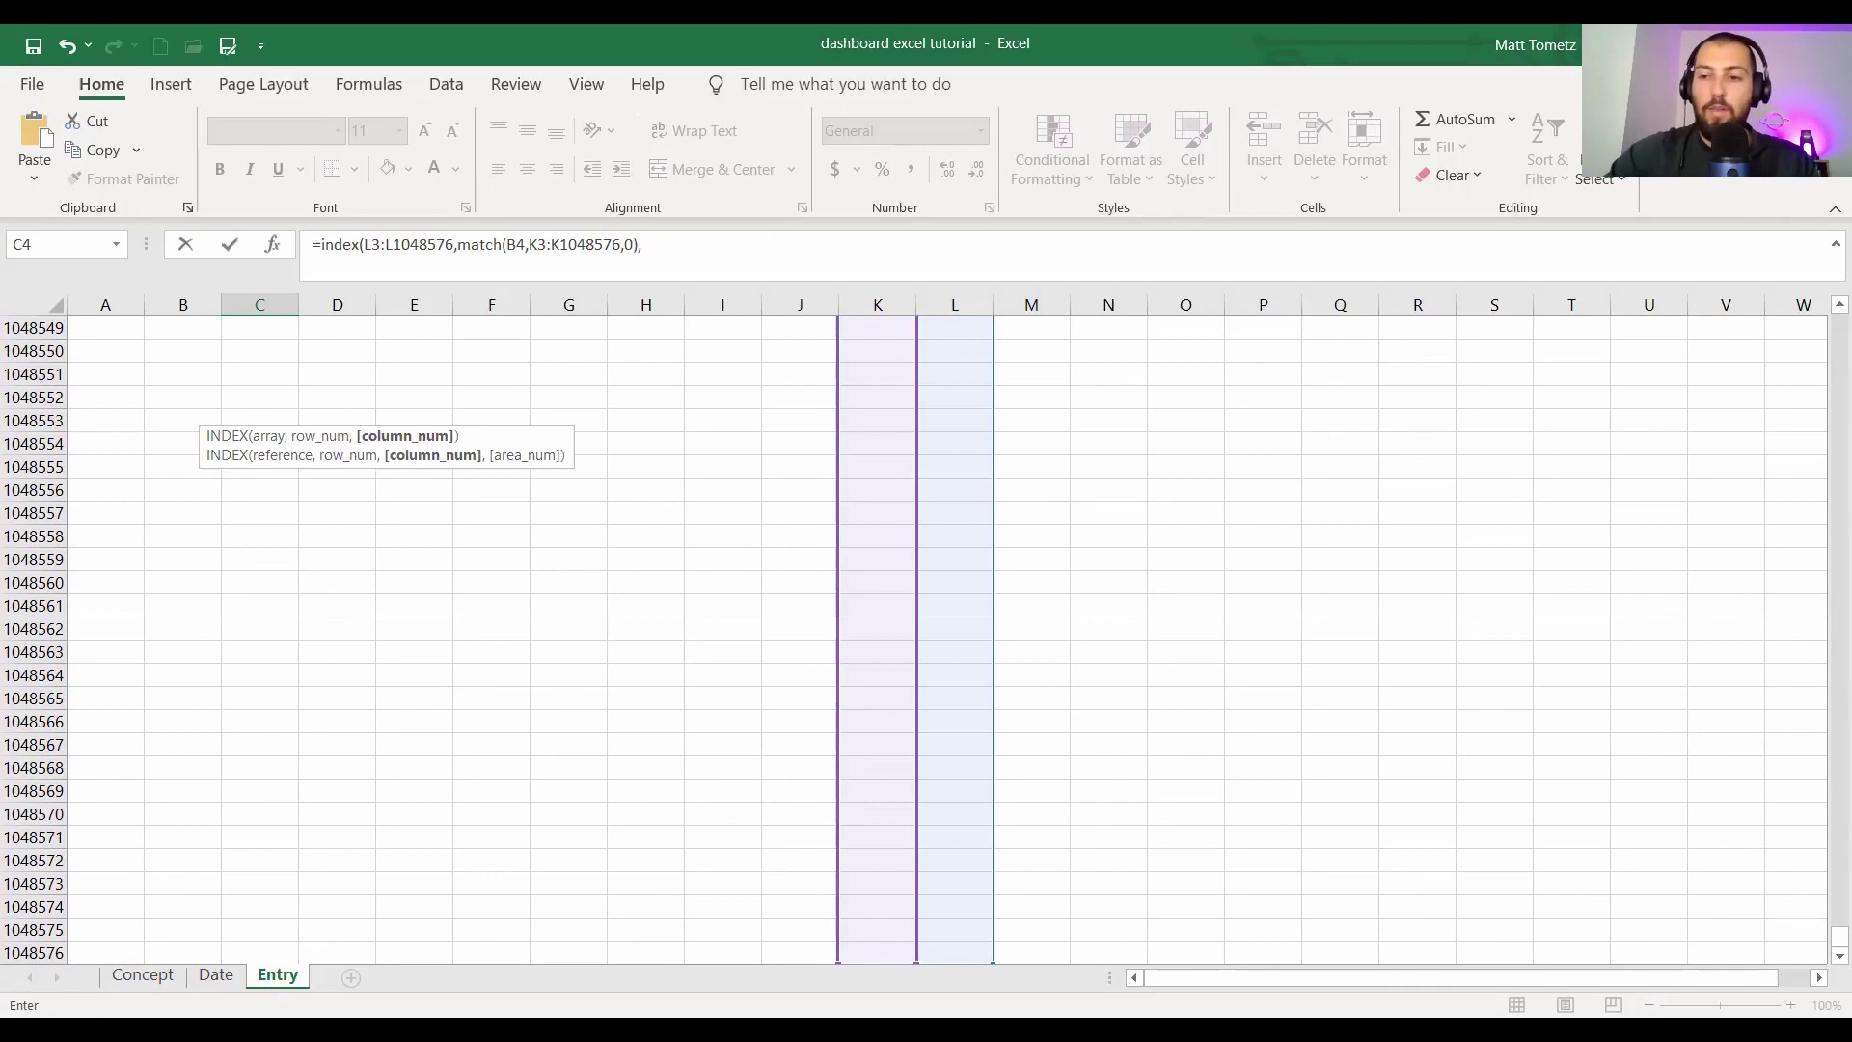
drag(1839, 938, 1839, 324)
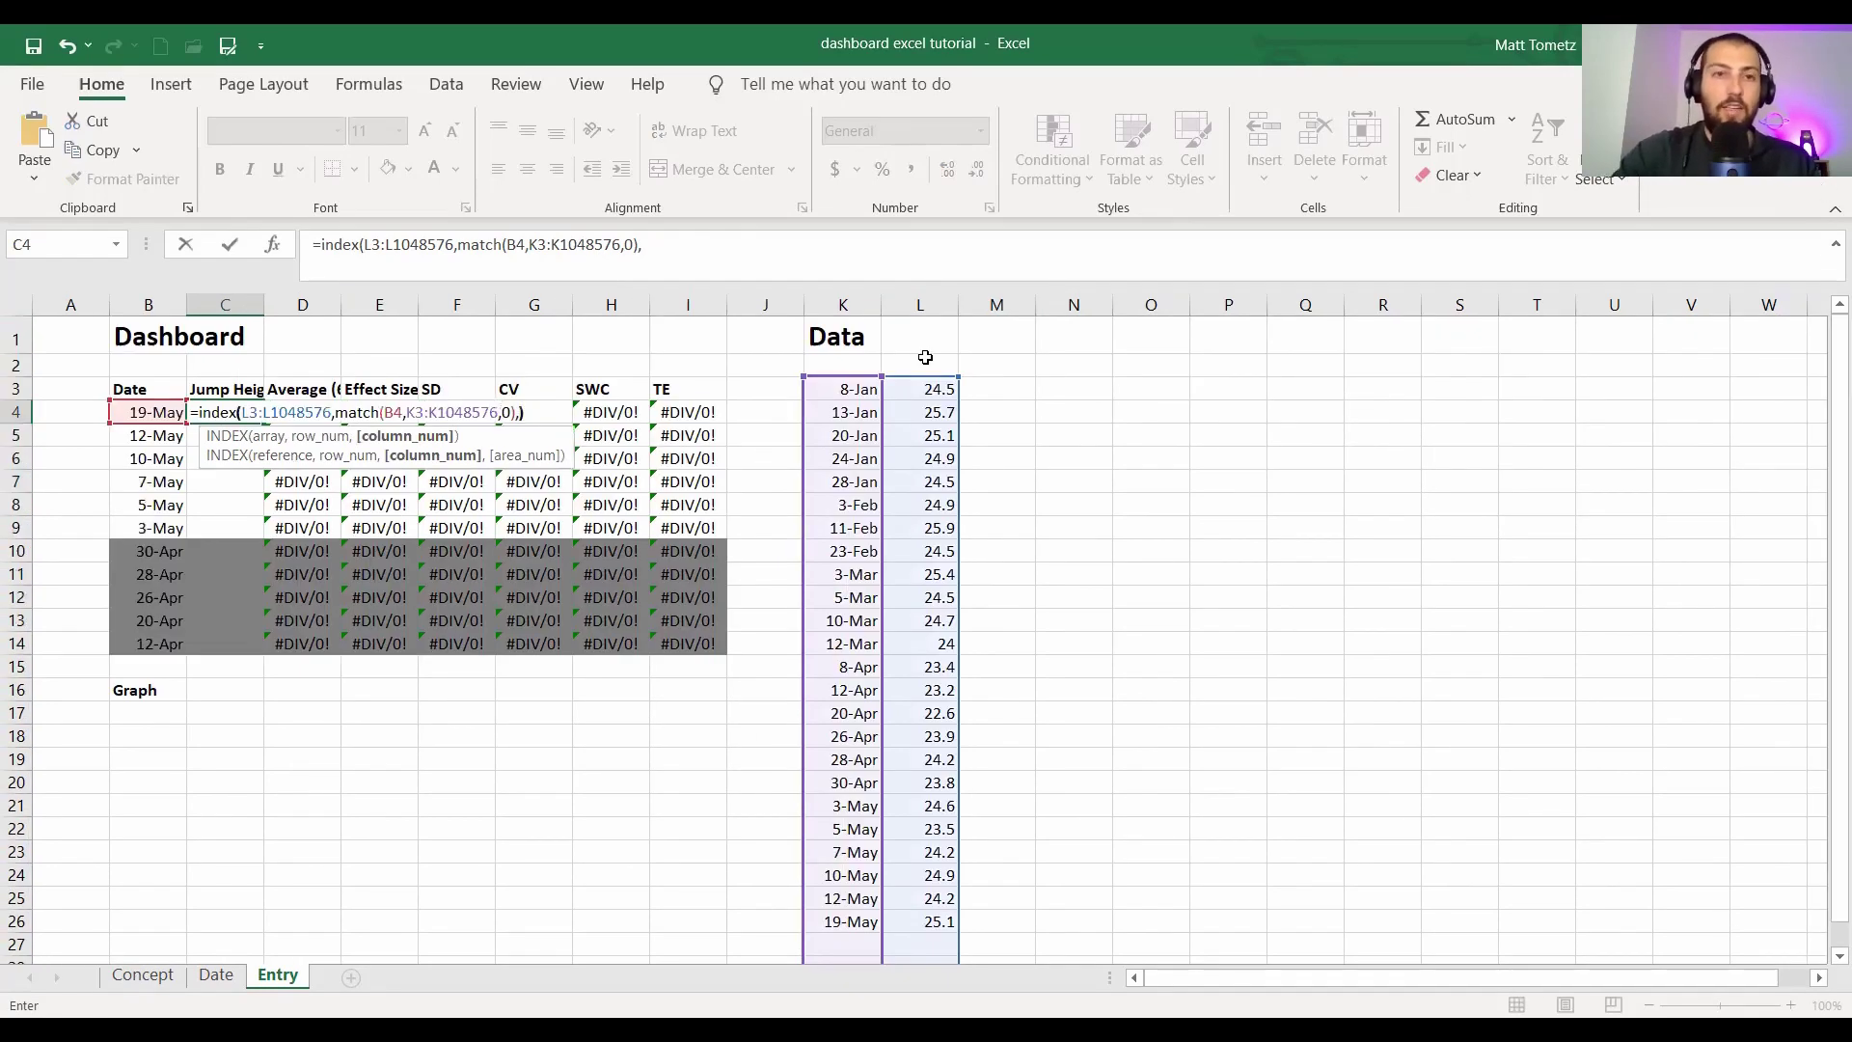
text())
key(Return)
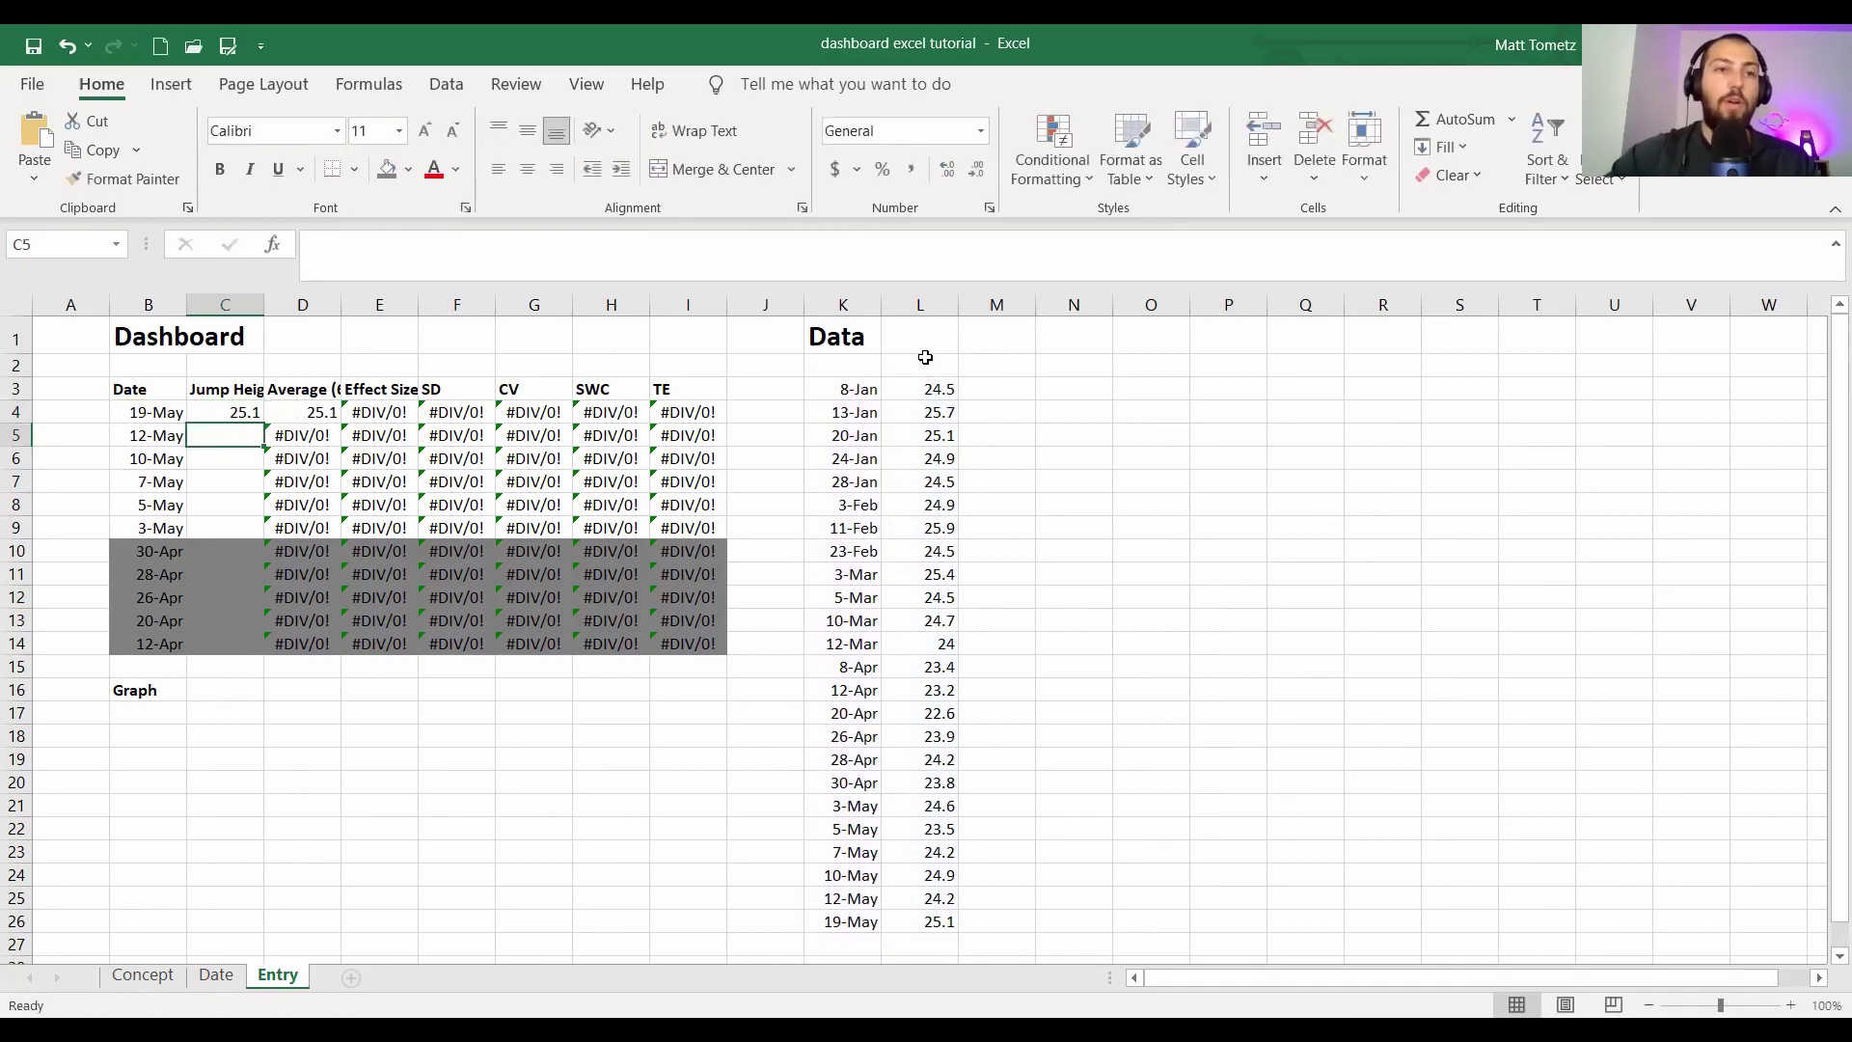
click(243, 412)
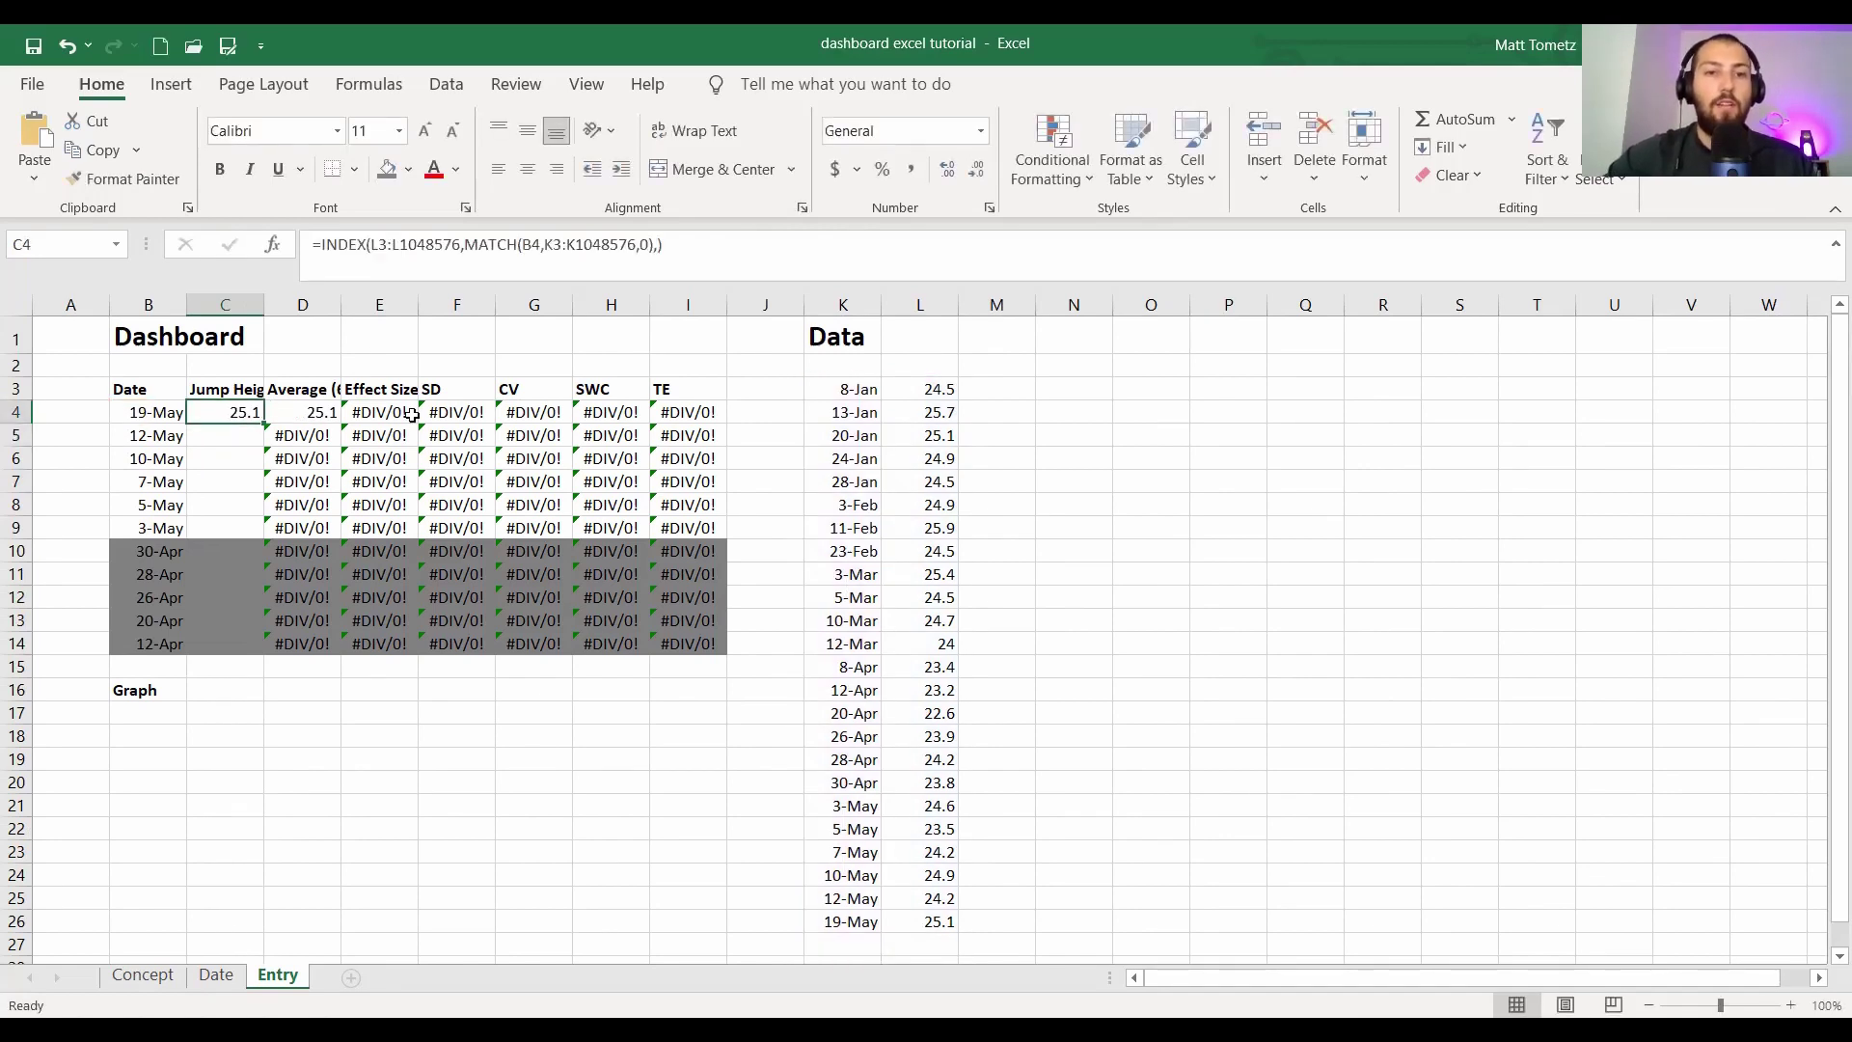
click(844, 921)
click(911, 923)
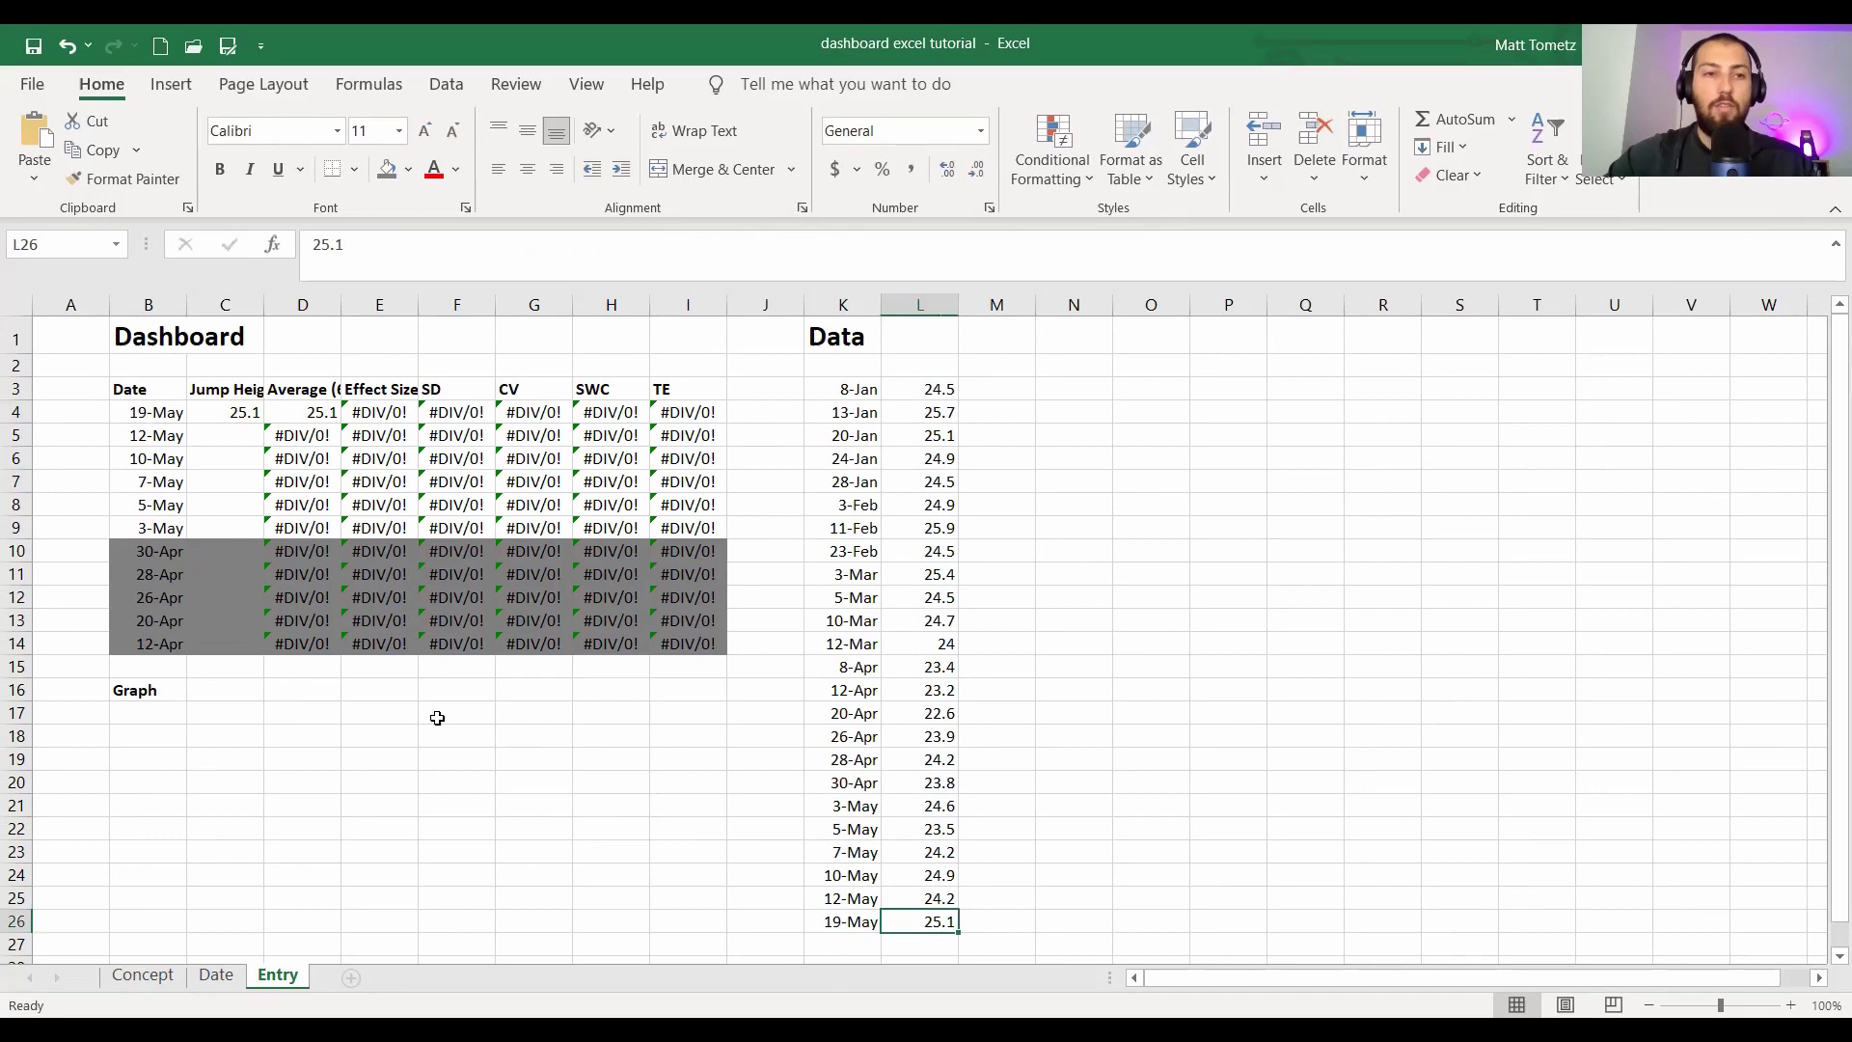
- Lock C4's references as $L$3:$L$1048576 for the INDEX array, $B4 for the lookup value and $K$3:$K$1048576 for the lookup range
click(223, 409)
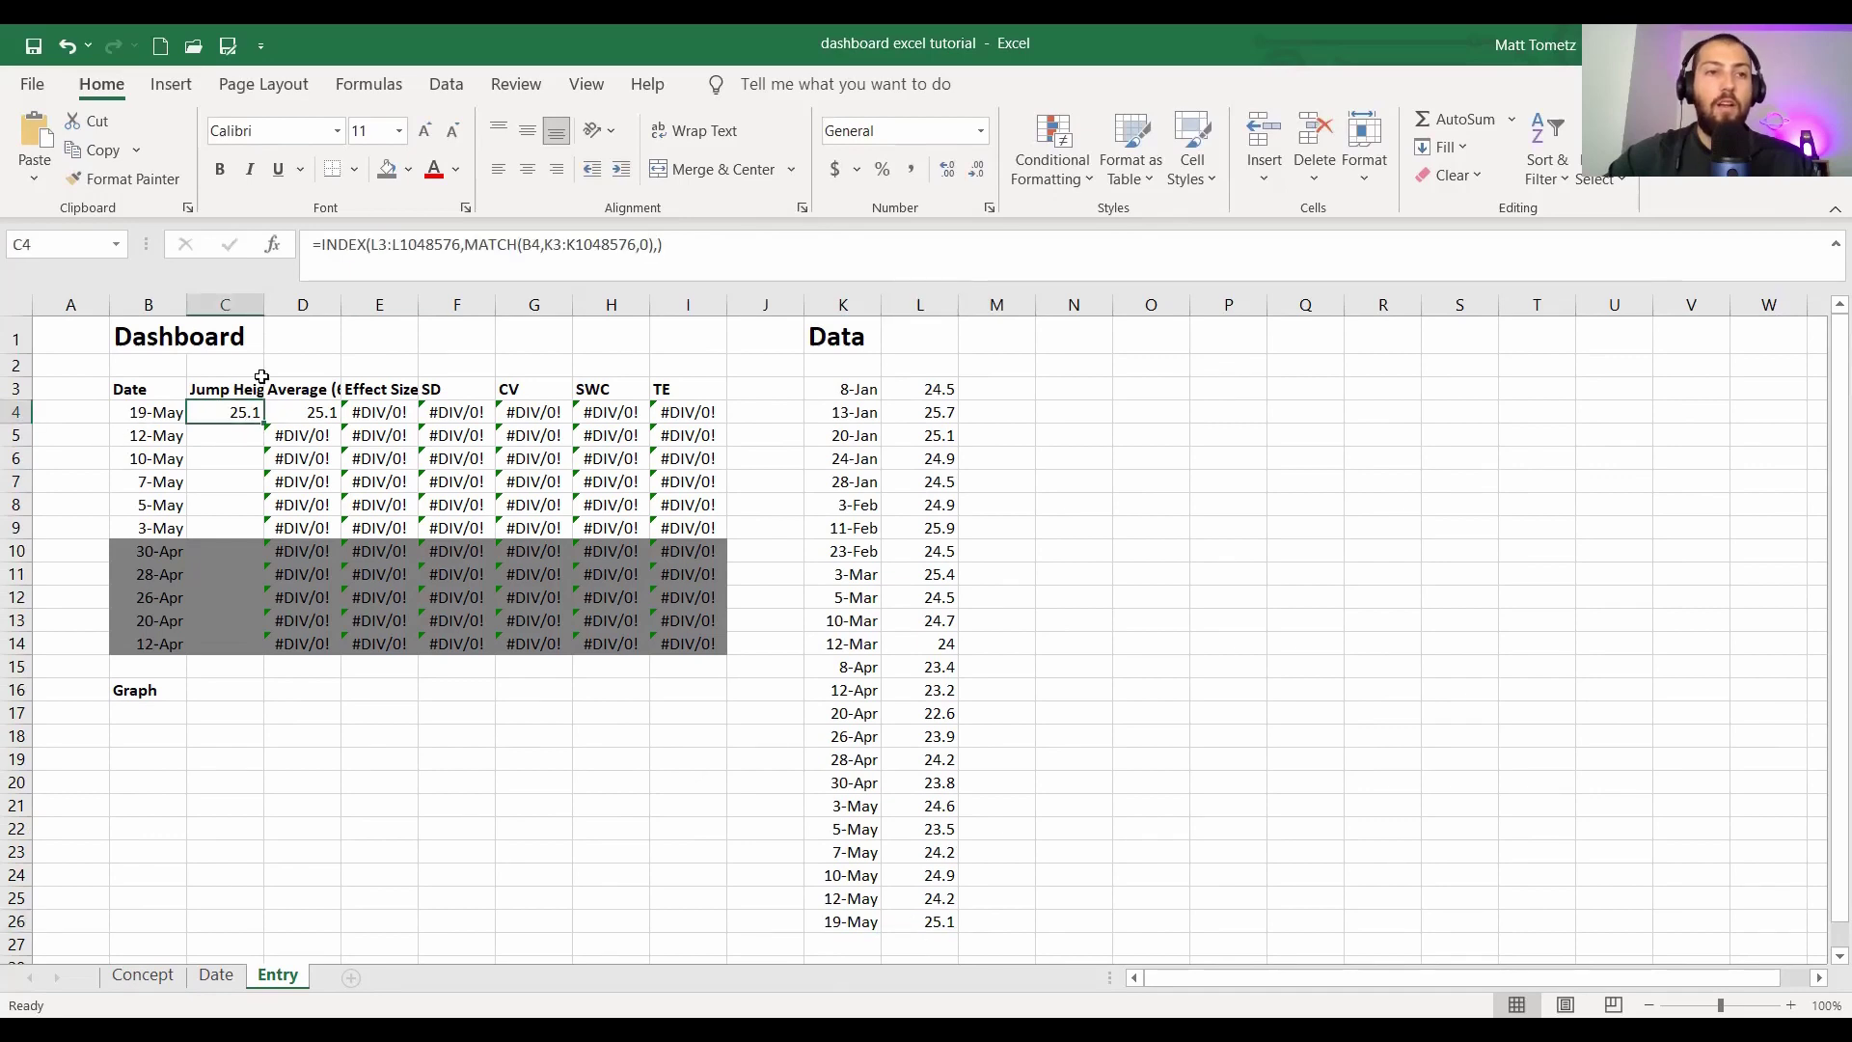
click(375, 245)
key(F4)
click(453, 244)
key(F4)
click(568, 244)
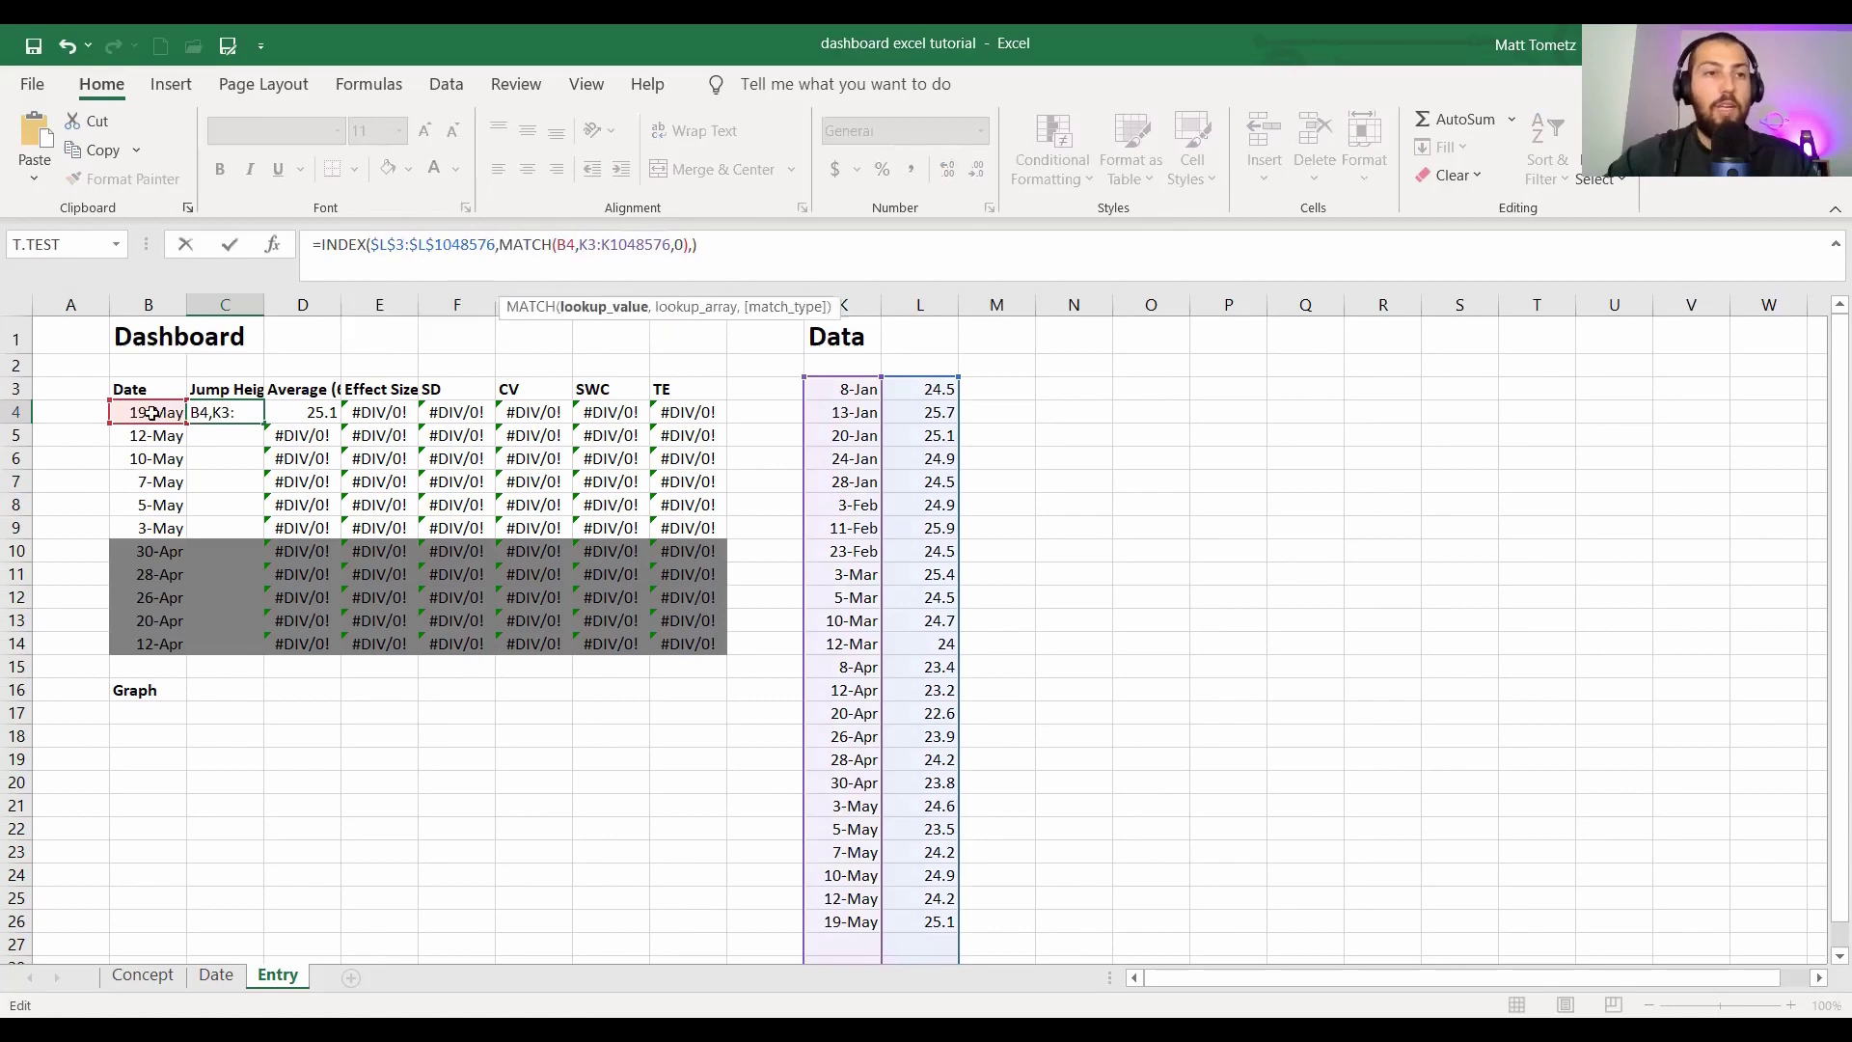
key(F4)
key(F4)
key(F4)
click(606, 244)
key(F4)
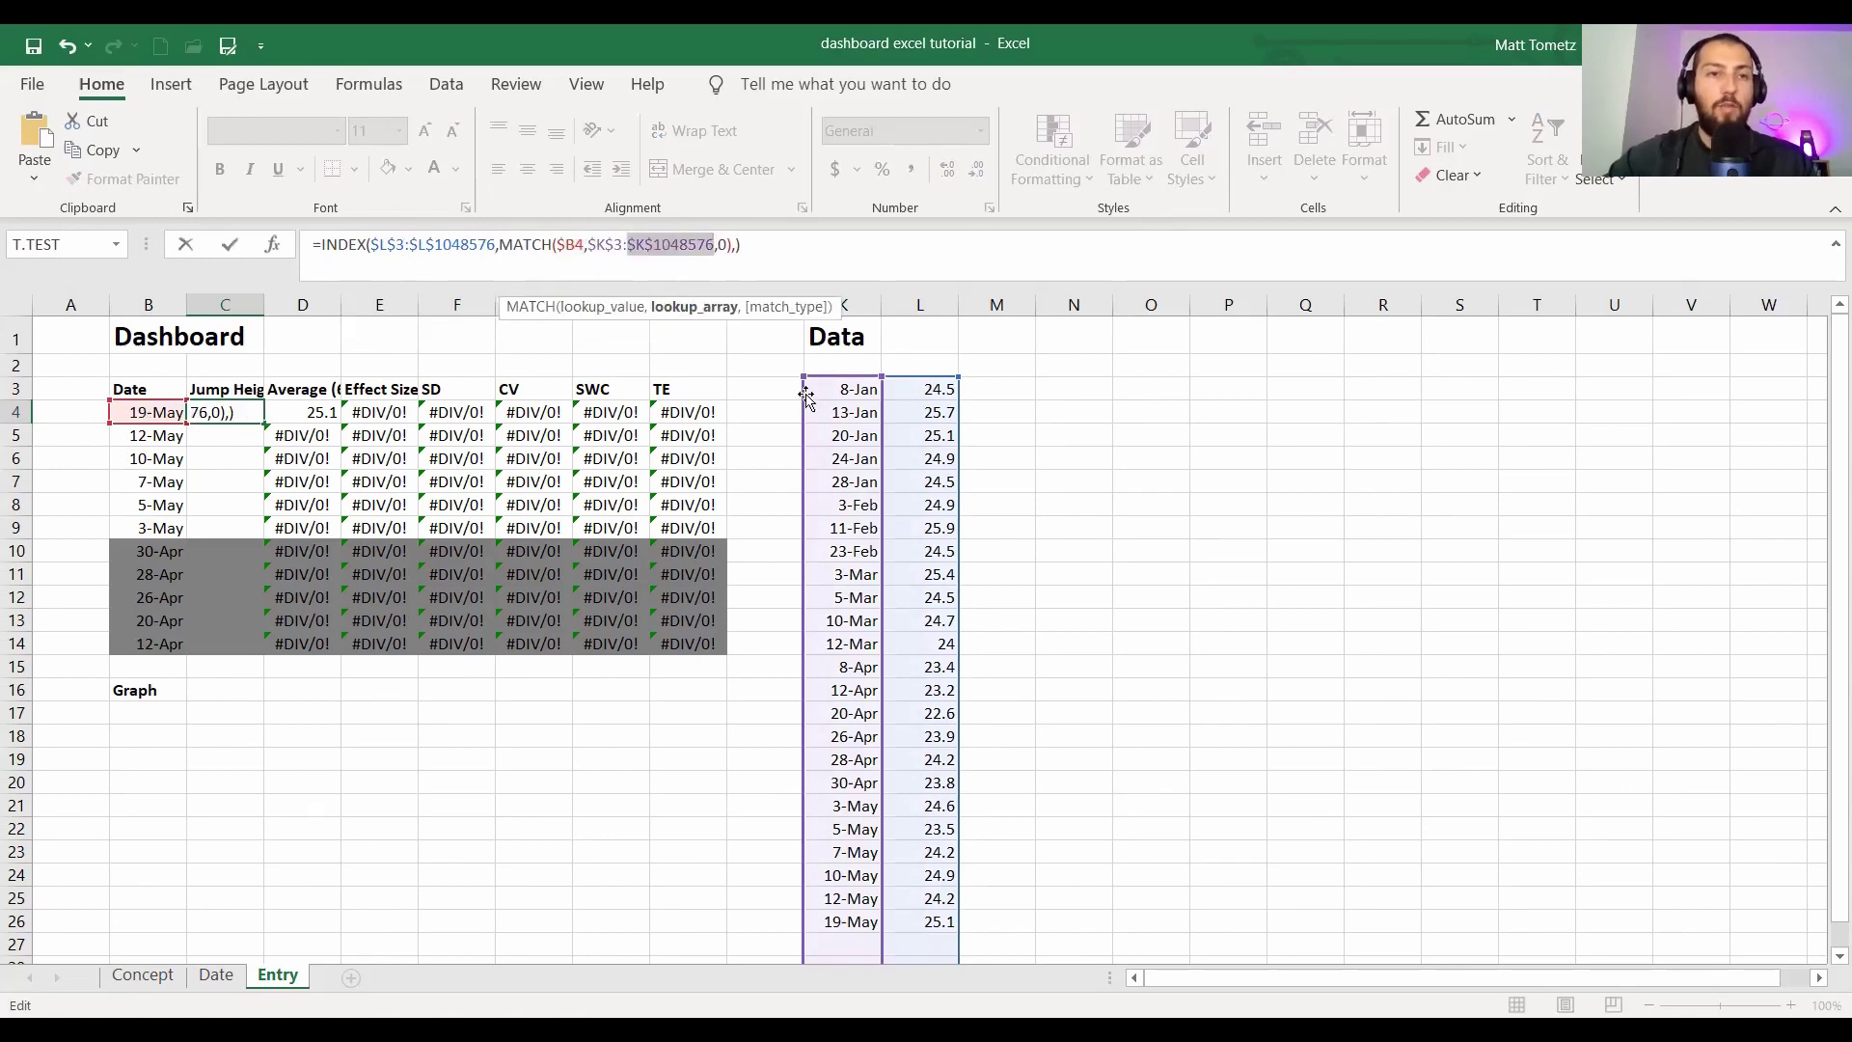
key(Return)
- Fill C4's formula down to C14 and reapply the dark grey fill to C10:C14
click(236, 415)
double_click(263, 423)
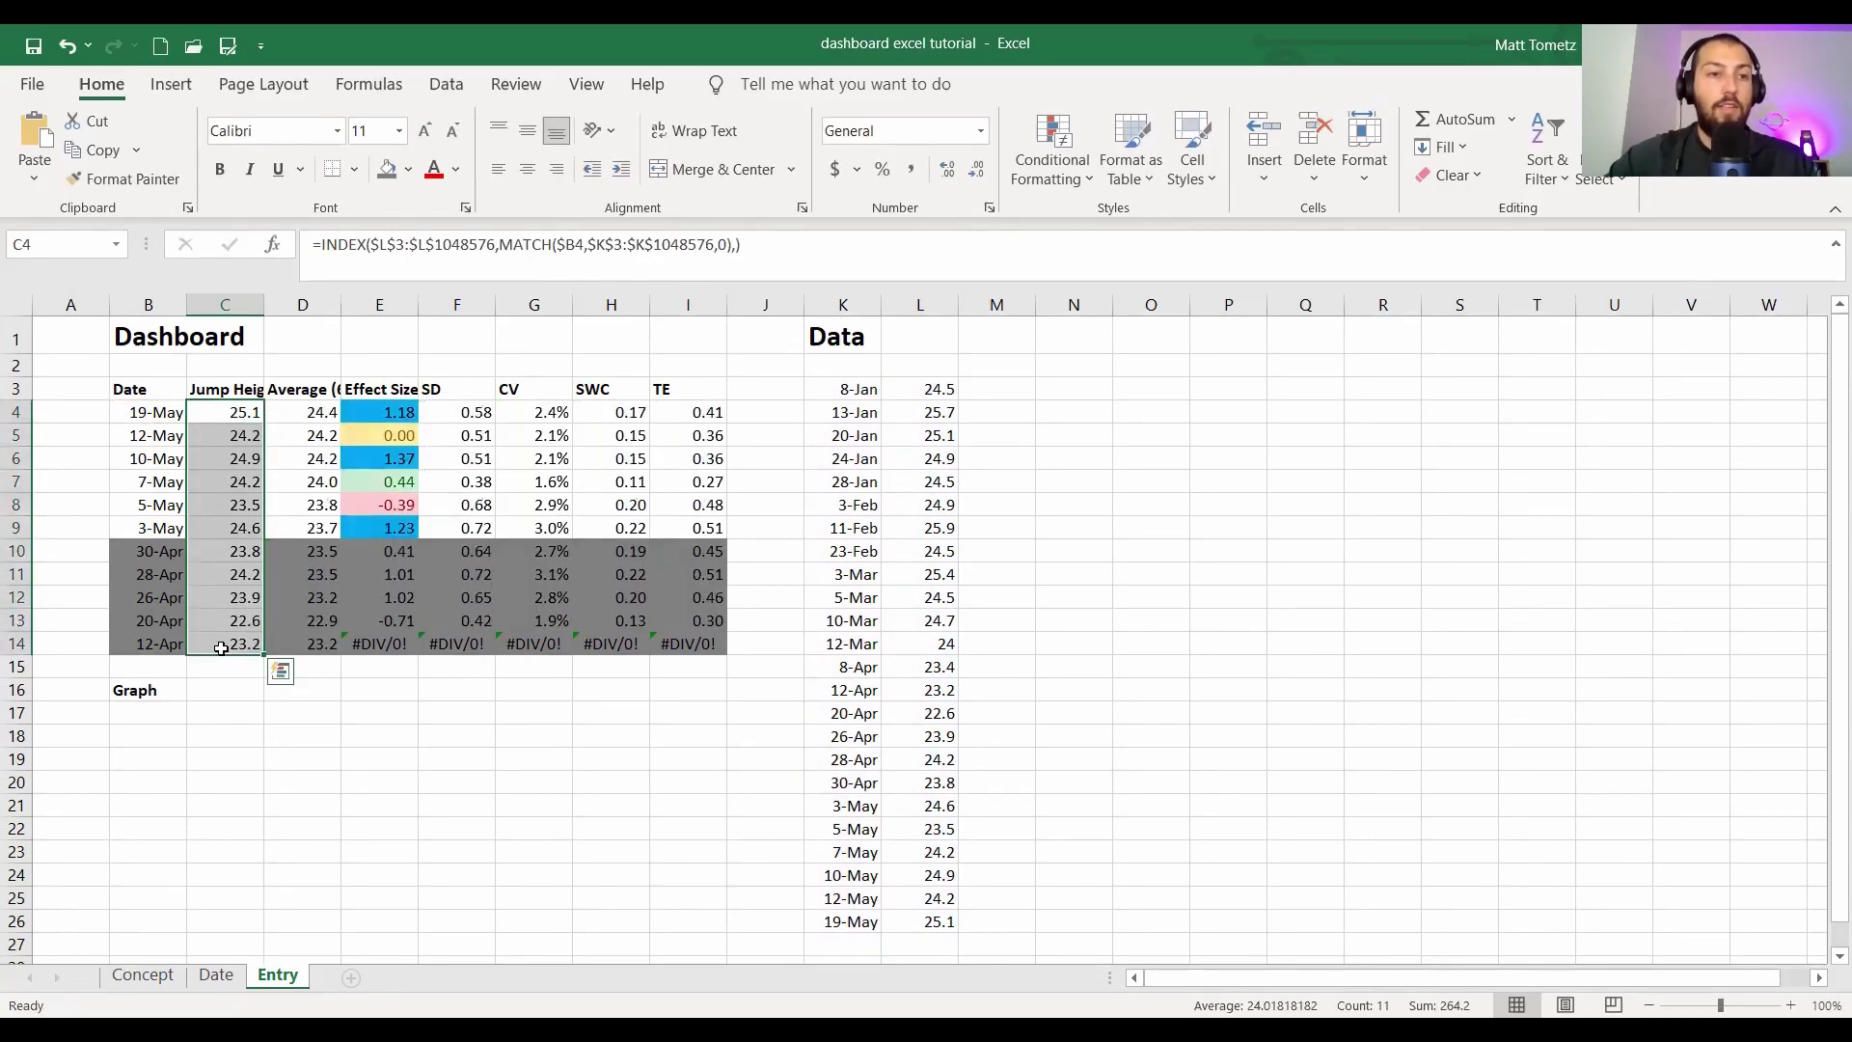
drag(220, 549, 221, 645)
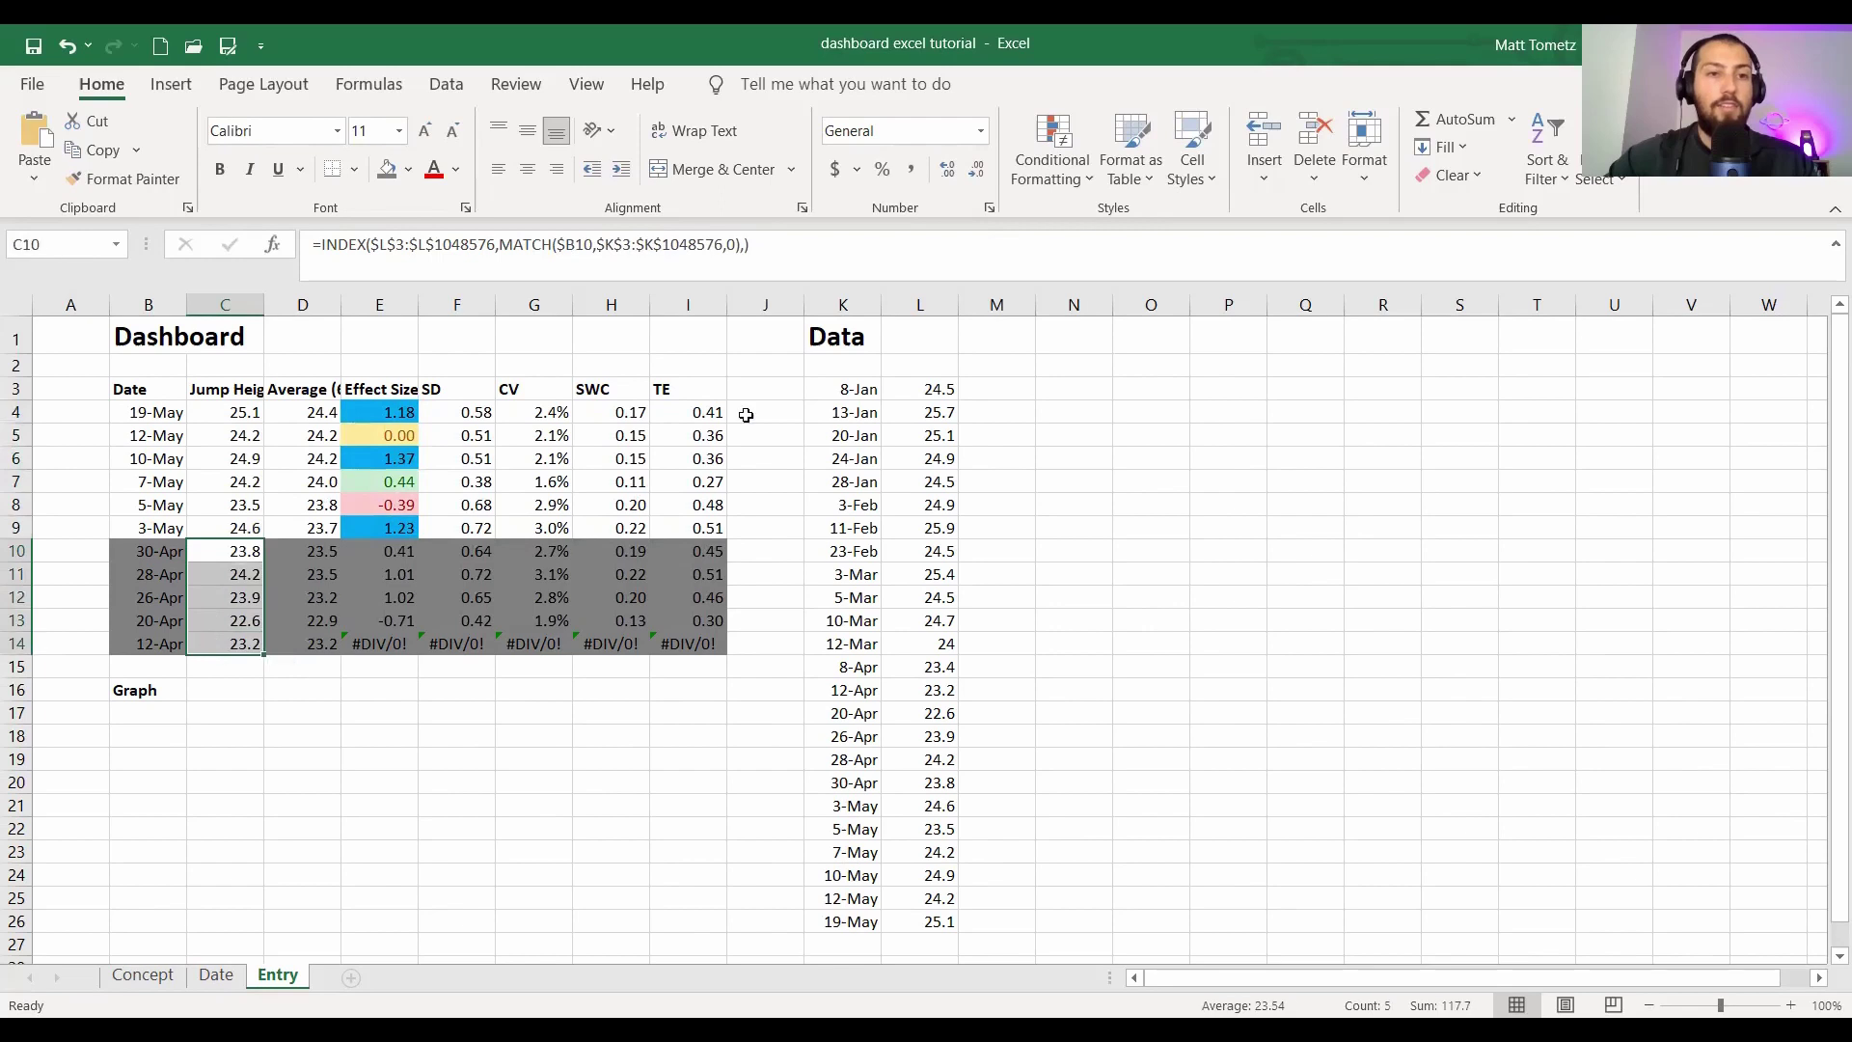
click(385, 171)
- Clear the #DIV/0! error formulas from D14:I14
drag(309, 646, 717, 647)
key(Delete)
click(453, 548)
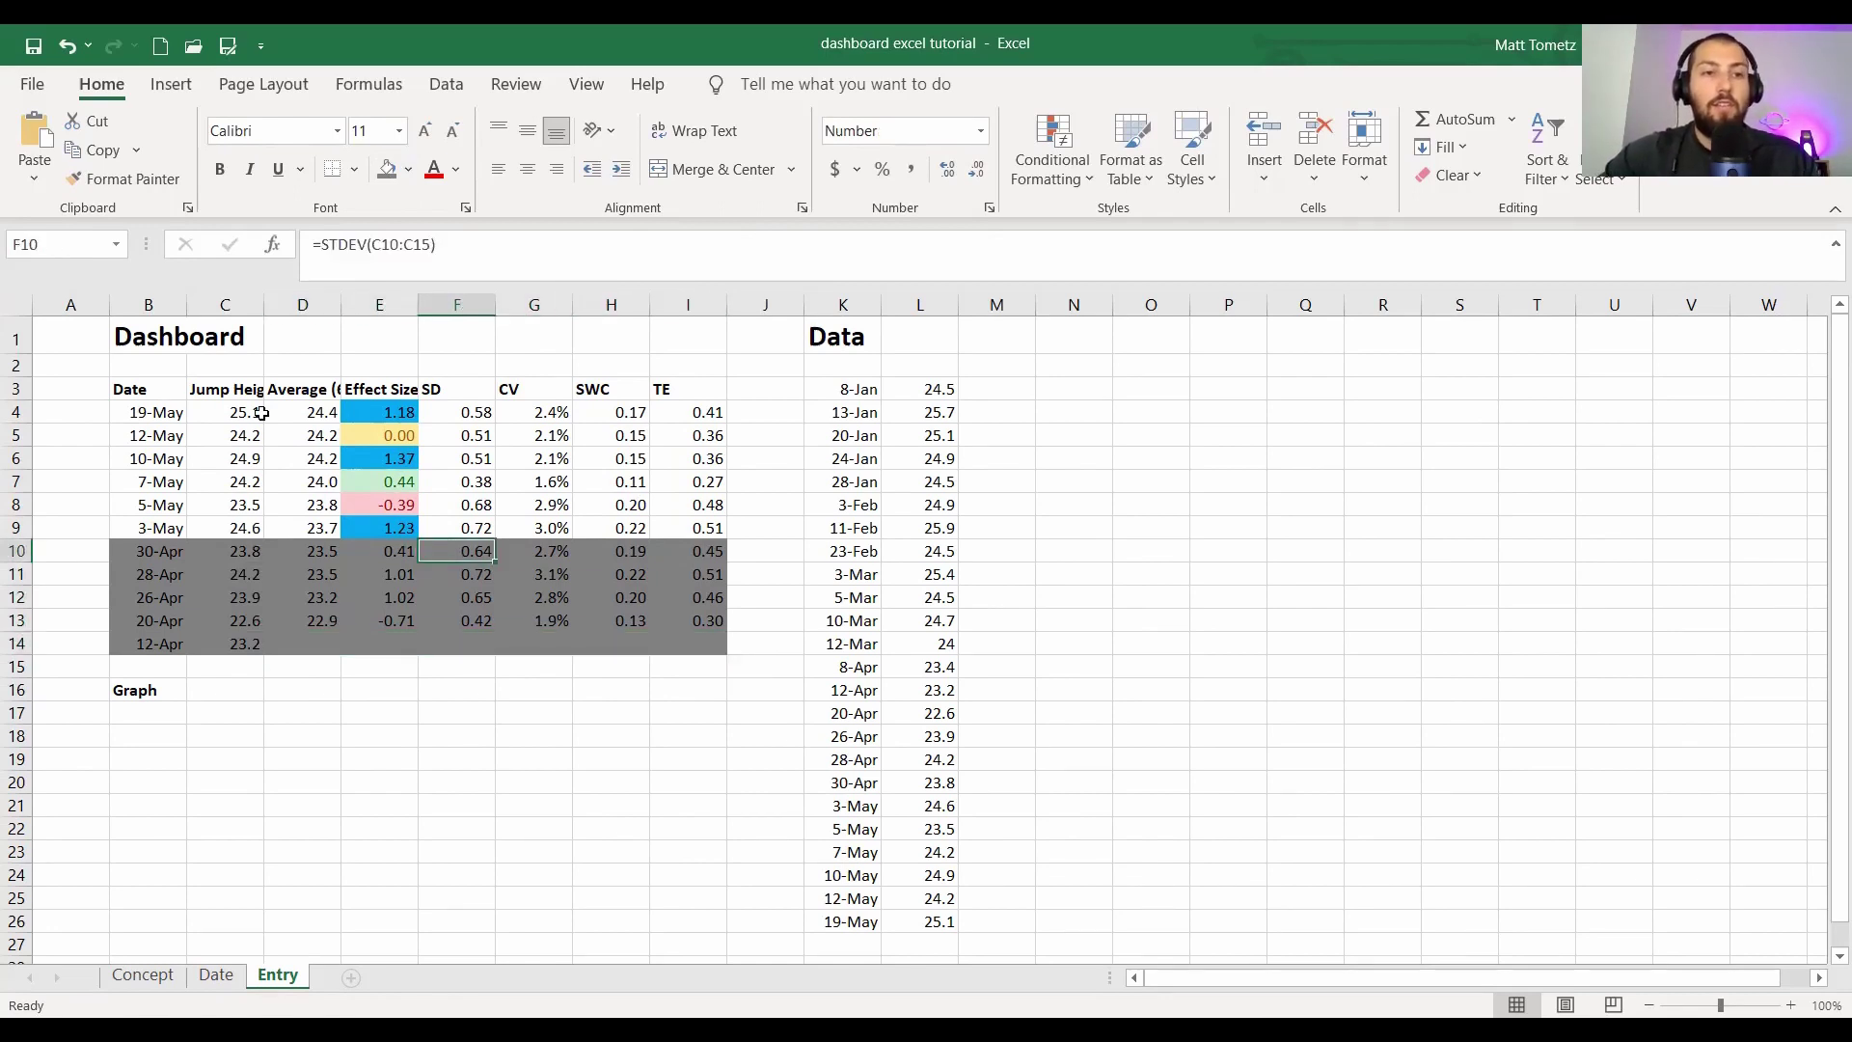
- Inspect the formulas behind the Average, Effect Size, CV and SWC values in dashboard row 4
click(297, 412)
double_click(305, 413)
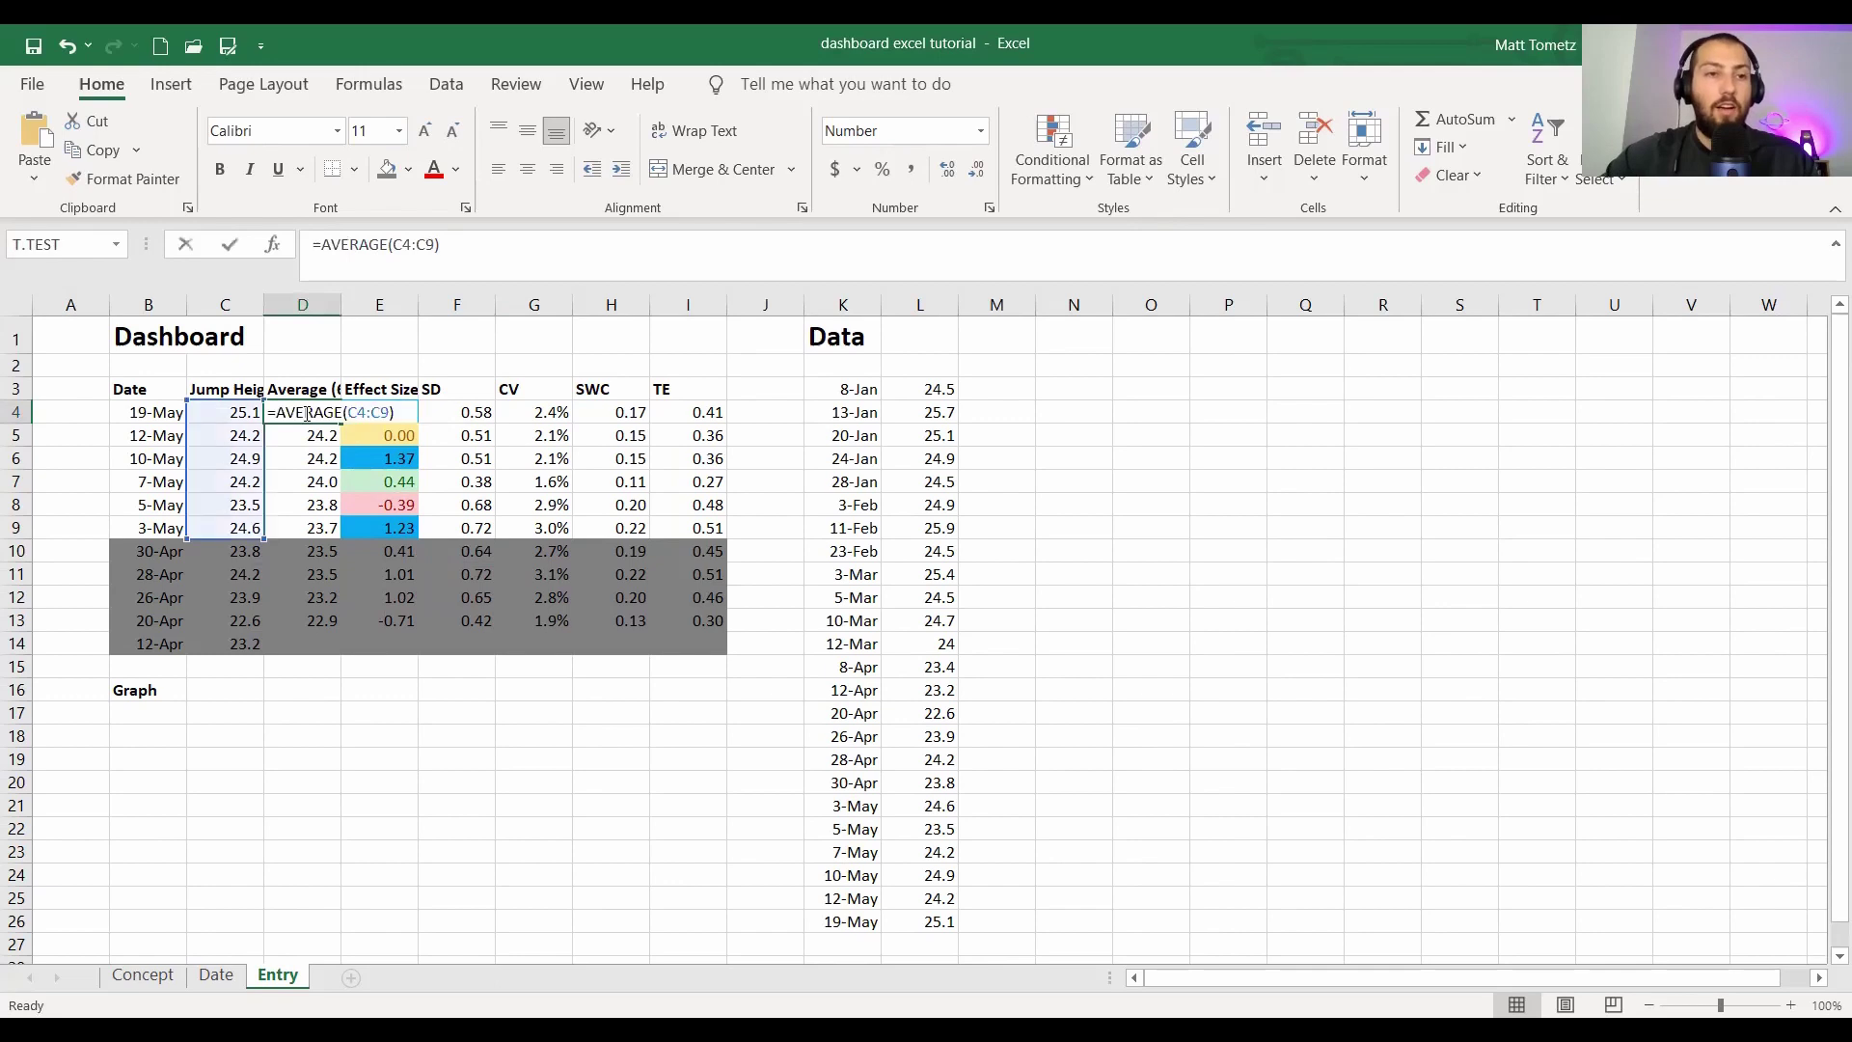
click(457, 412)
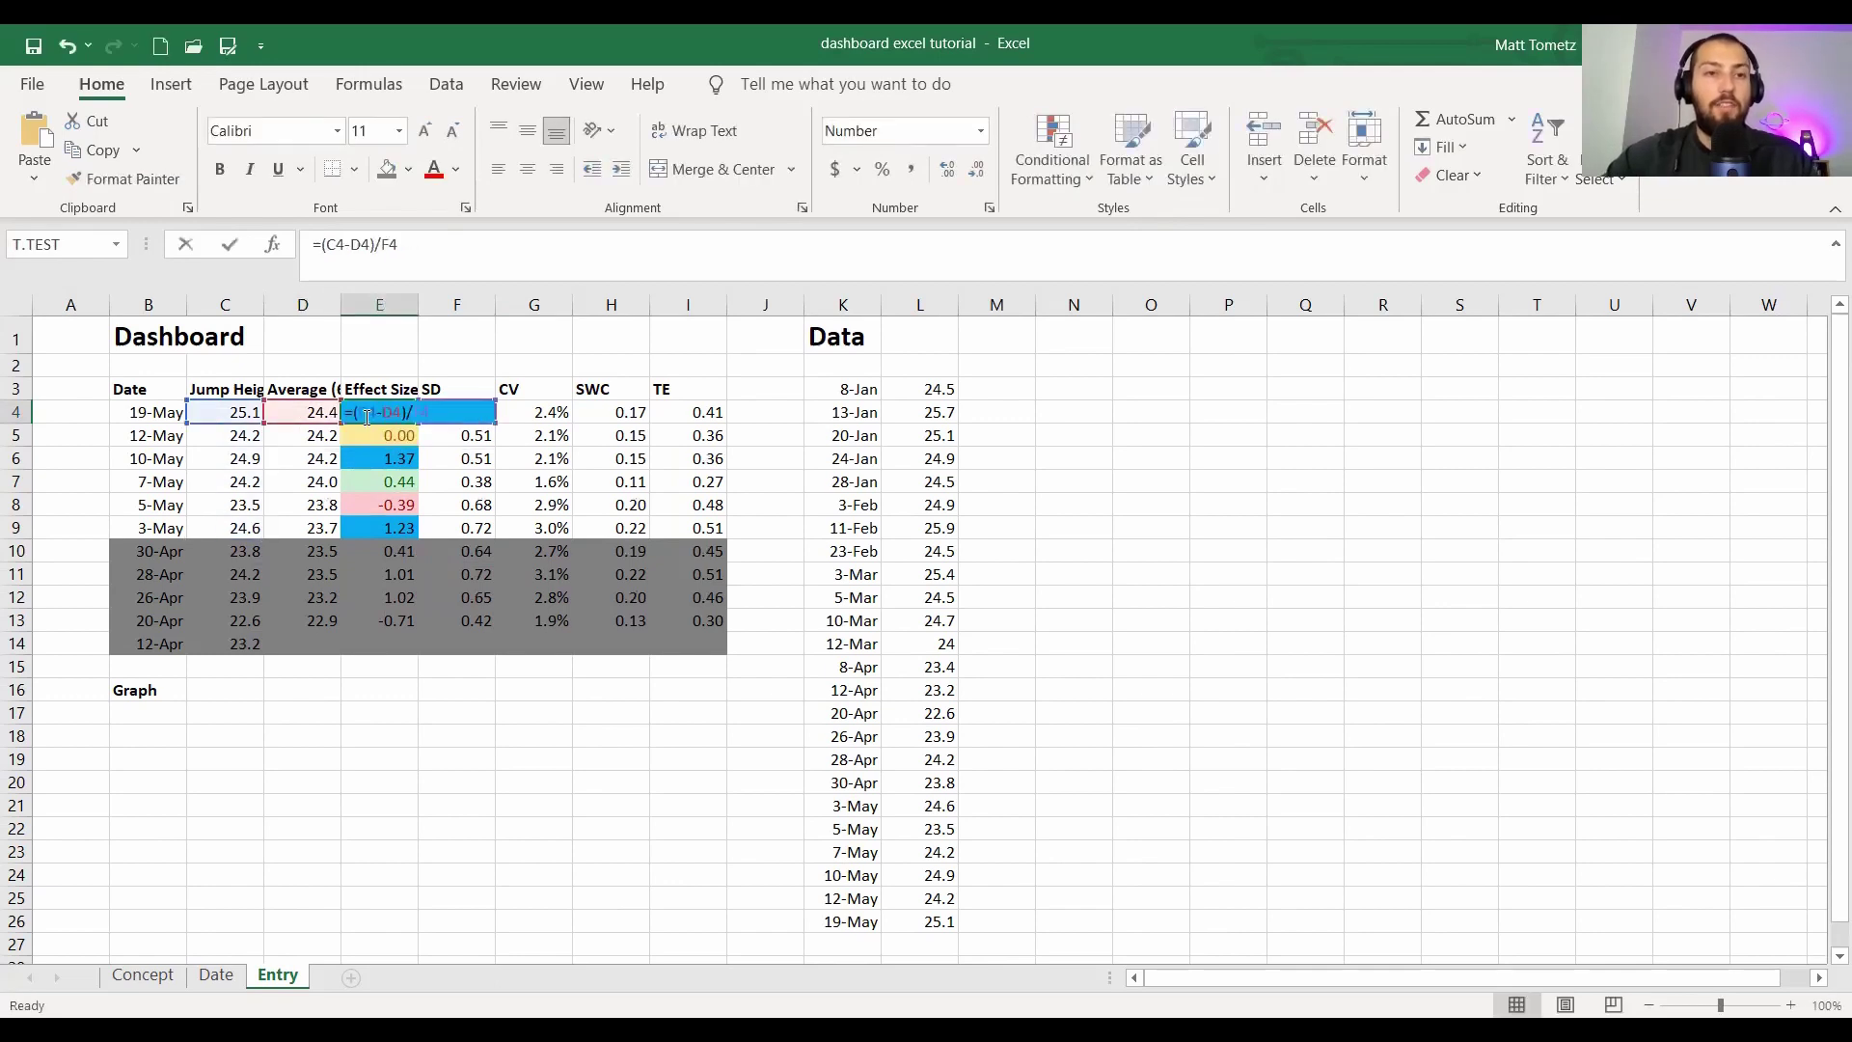
double_click(525, 413)
key(Escape)
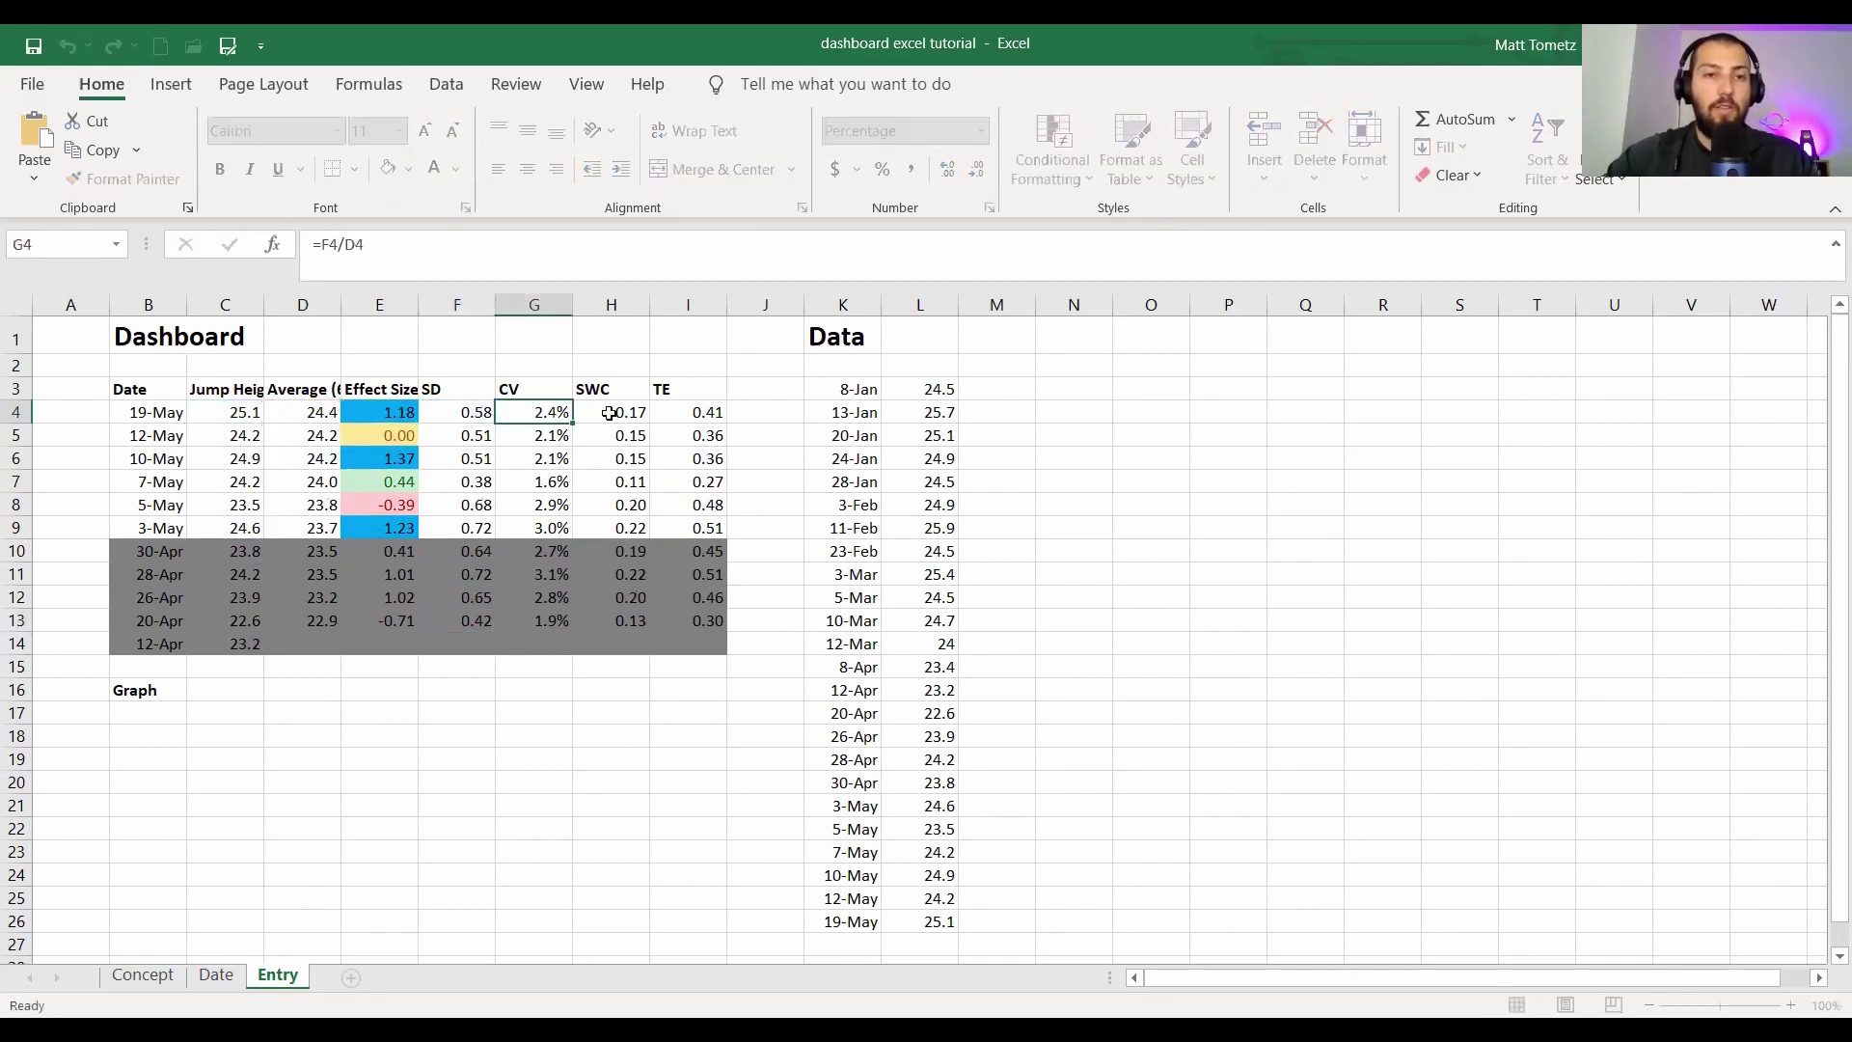
click(611, 412)
scroll(252, 541, down, 1)
scroll(251, 542, up, 1)
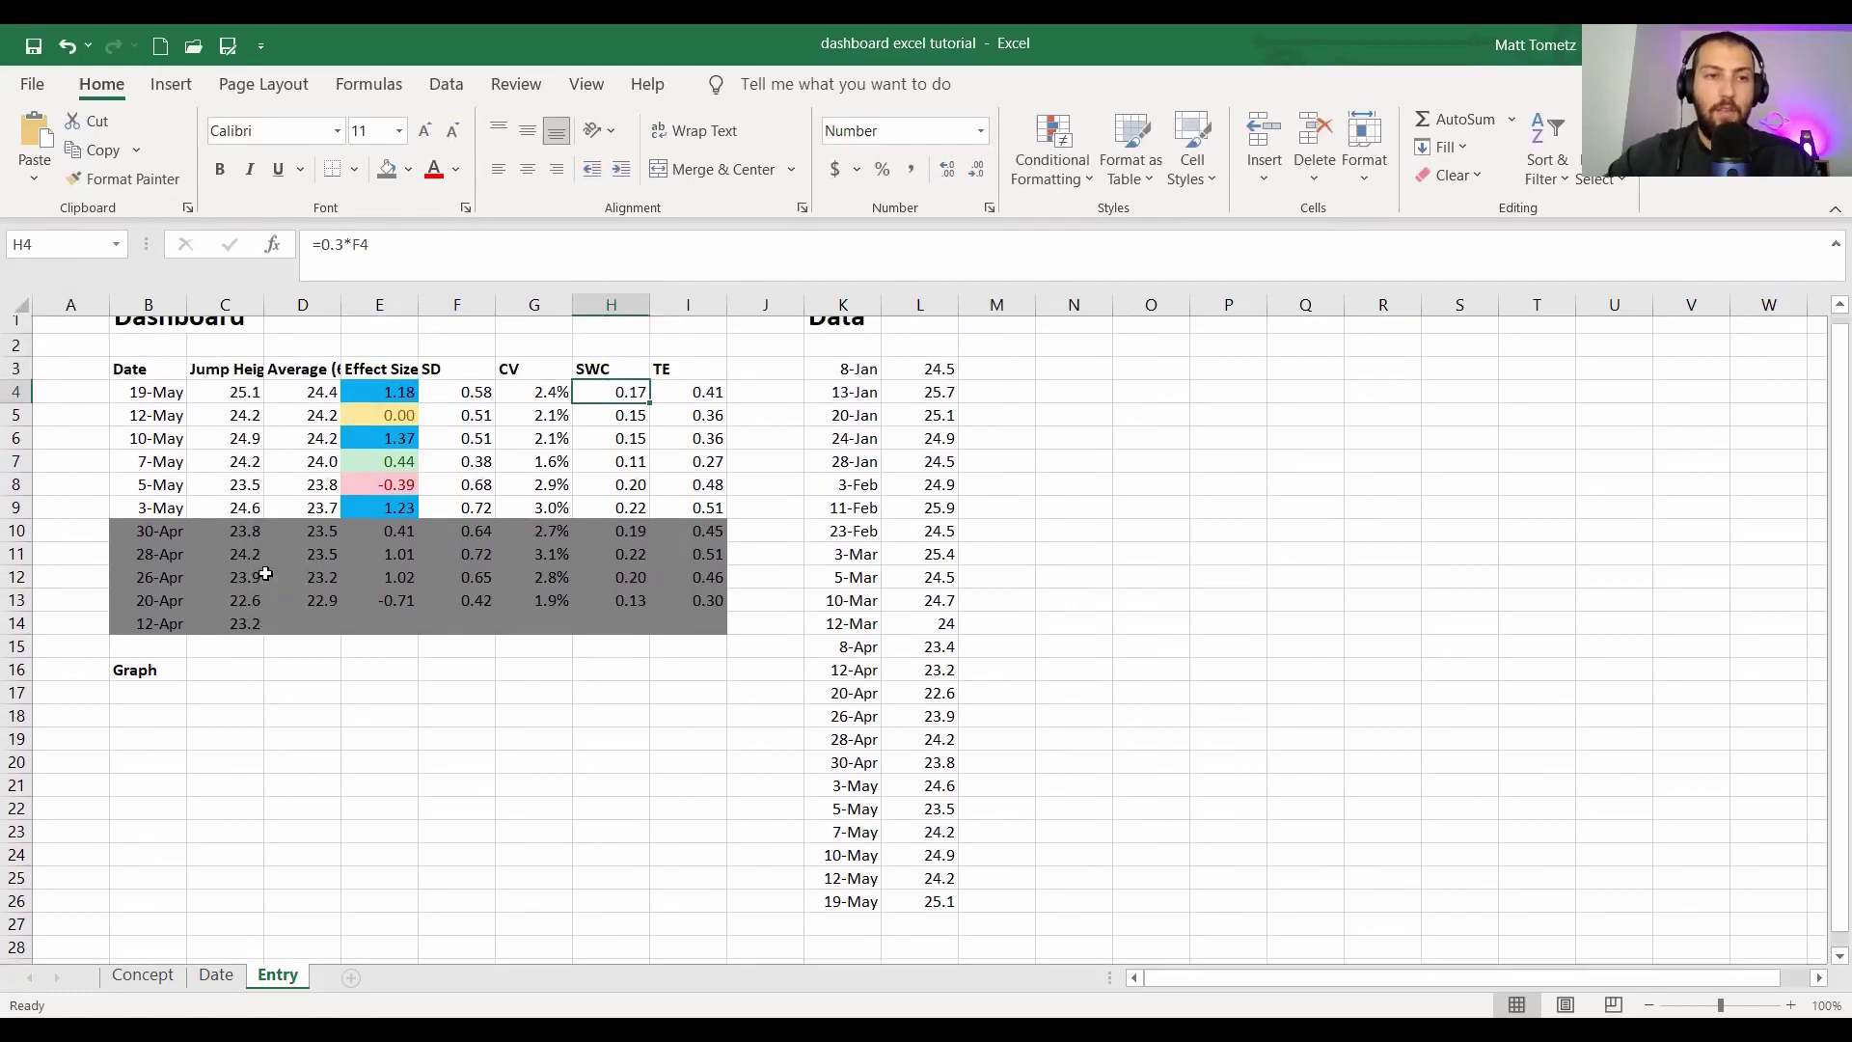
- Add a test record to the Data list in row 27 with date 9/27 and jump height 27
scroll(559, 695, down, 2)
scroll(244, 557, down, 1)
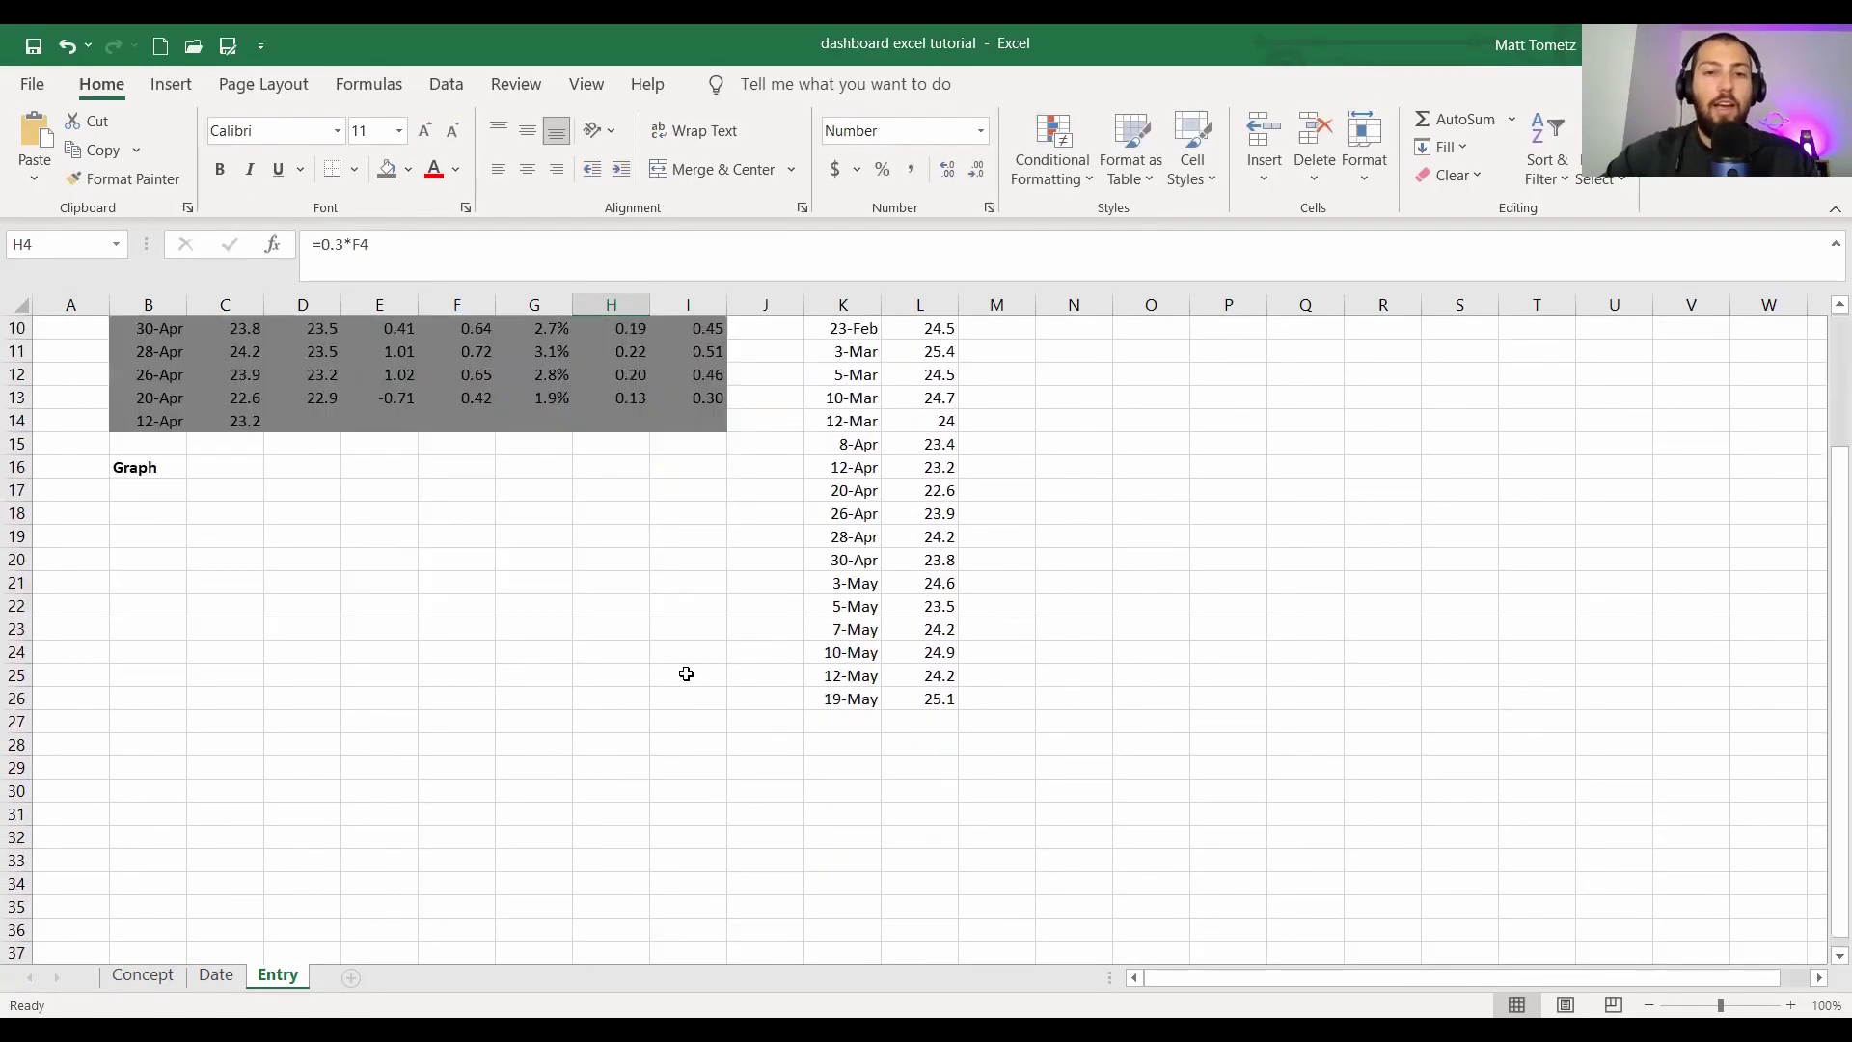
click(823, 719)
text(9/27)
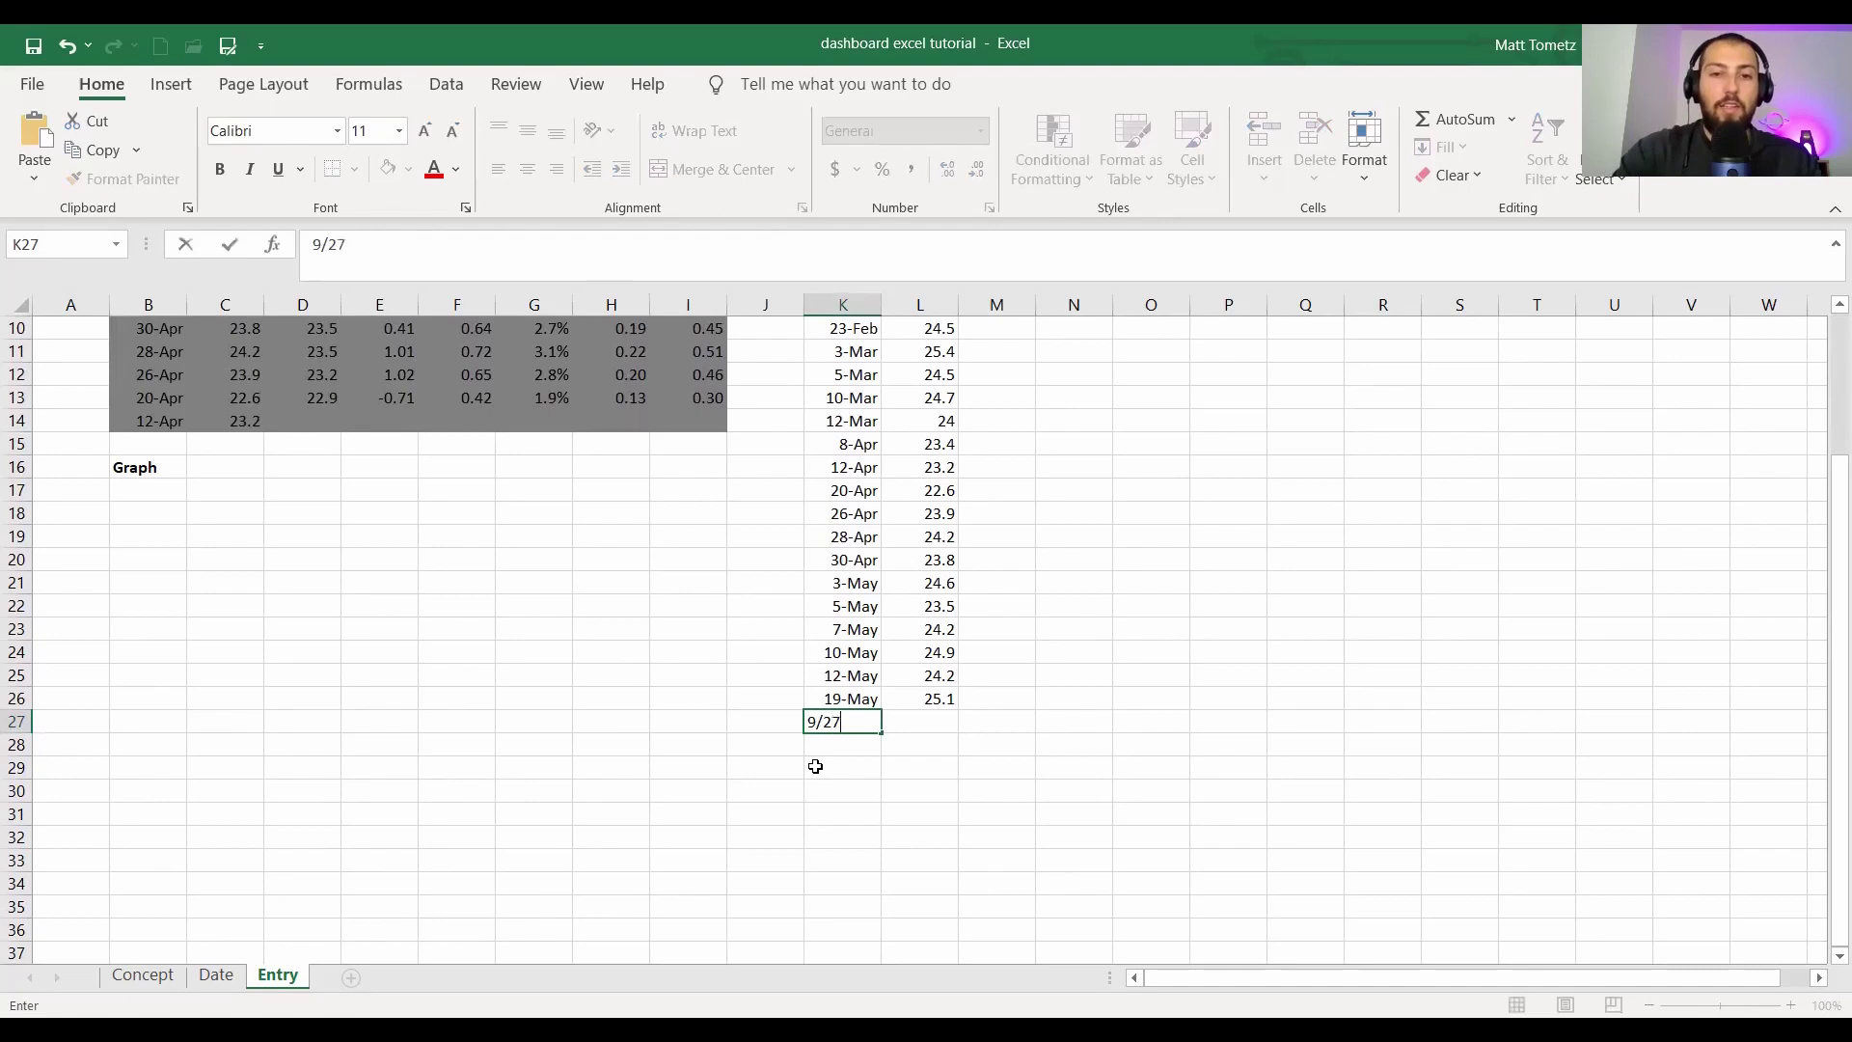
key(Tab)
text(27)
key(Return)
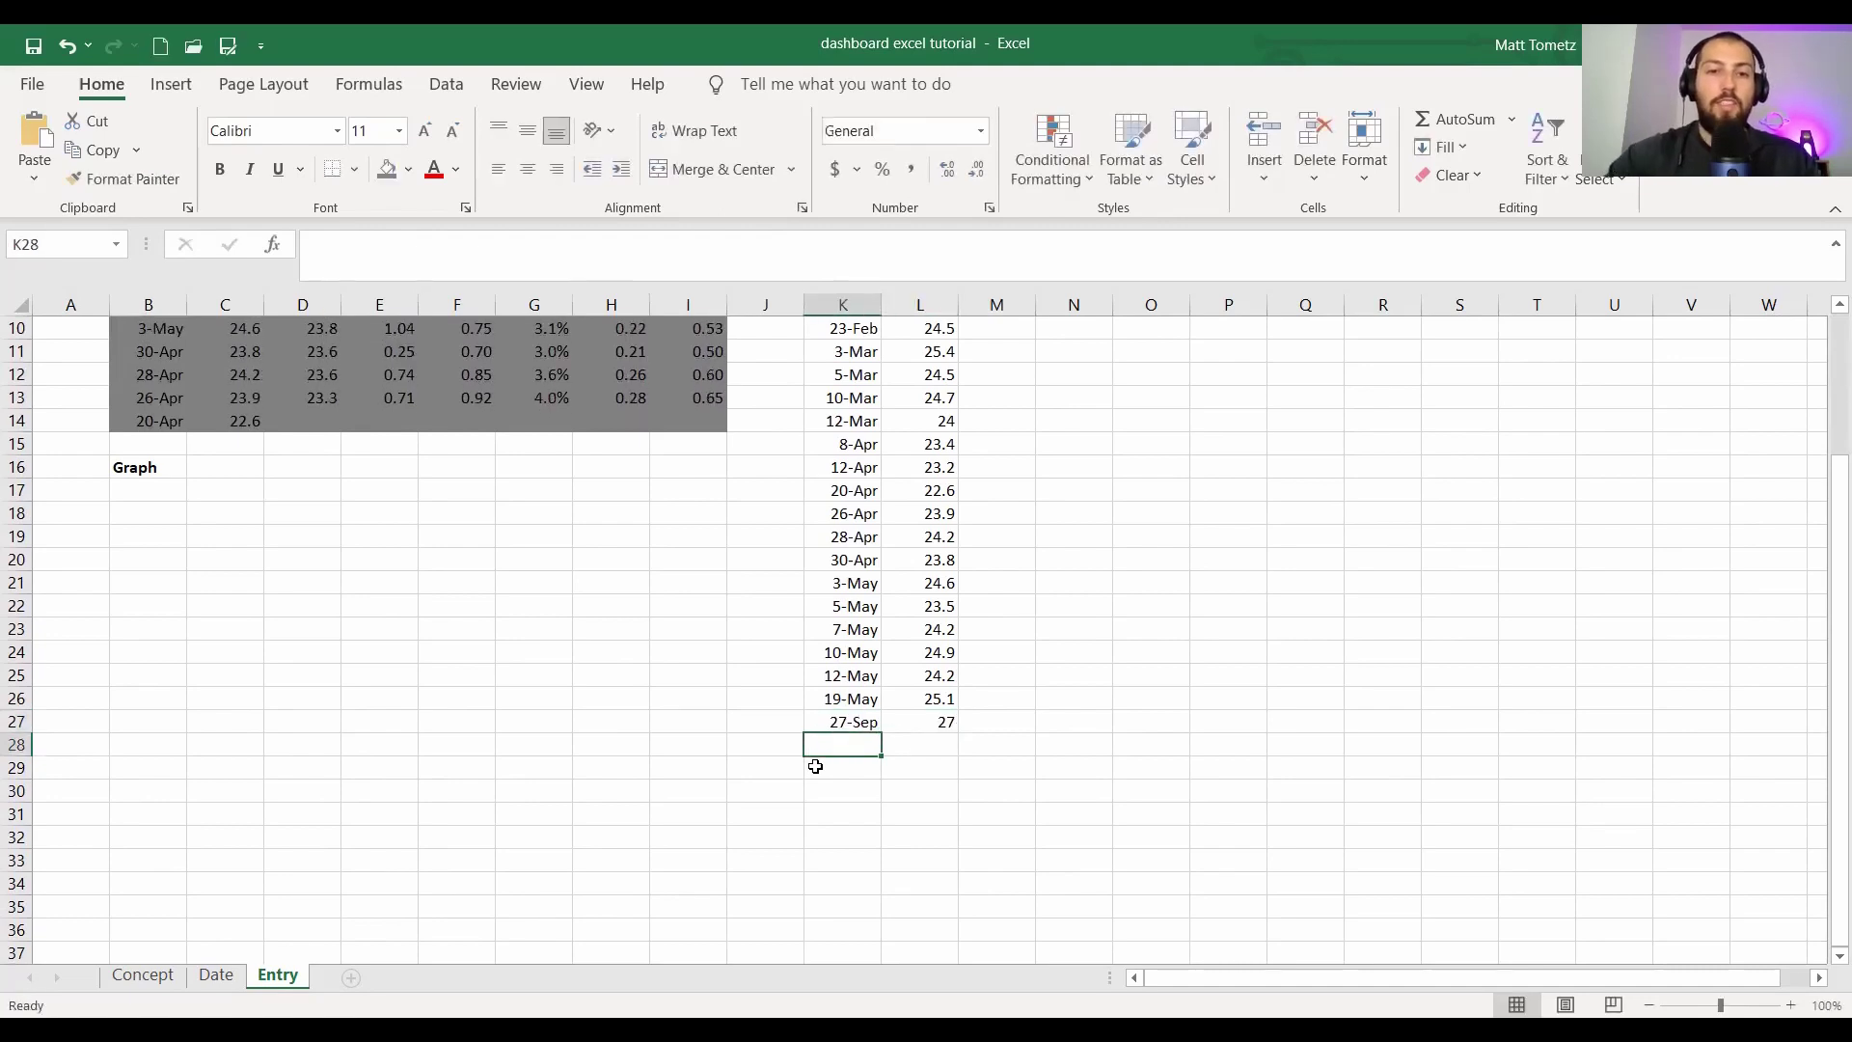
- Check the dashboard's top rows against the test record, and undo the 9/27 date and jump height entries
scroll(228, 588, up, 3)
click(231, 415)
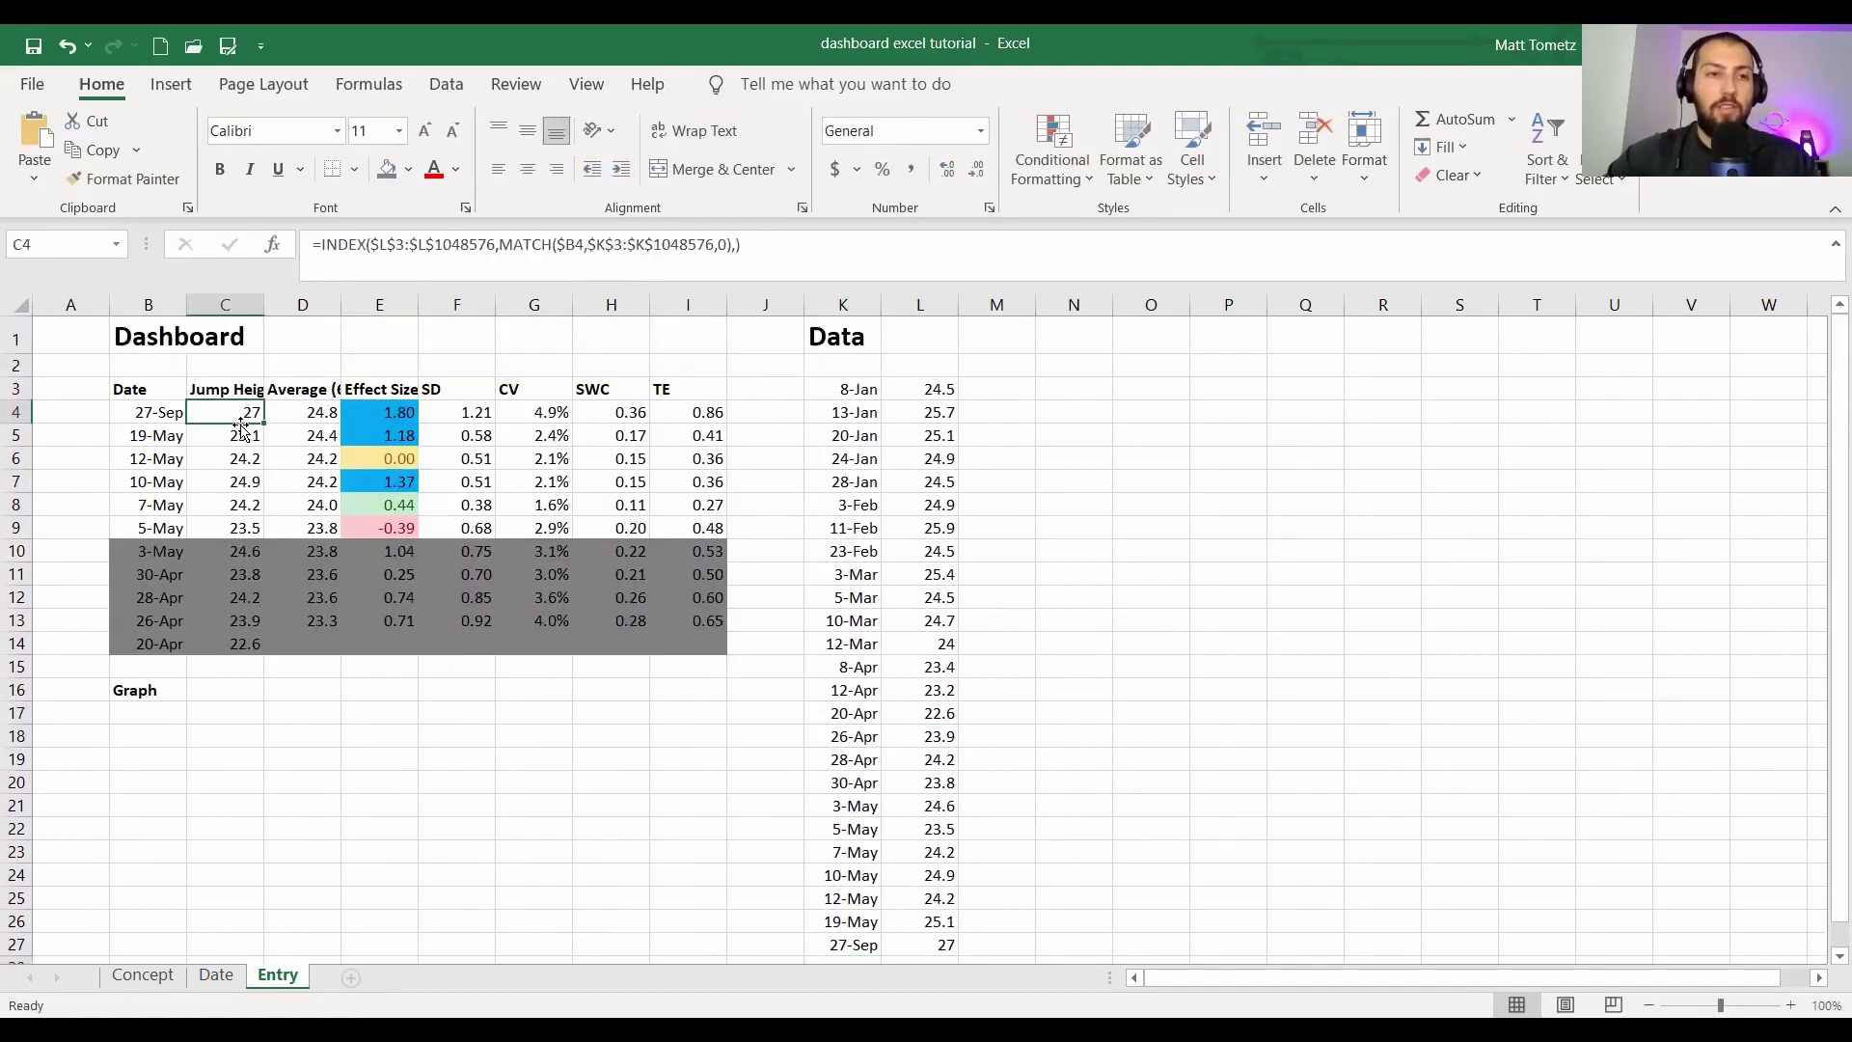
click(143, 439)
click(273, 437)
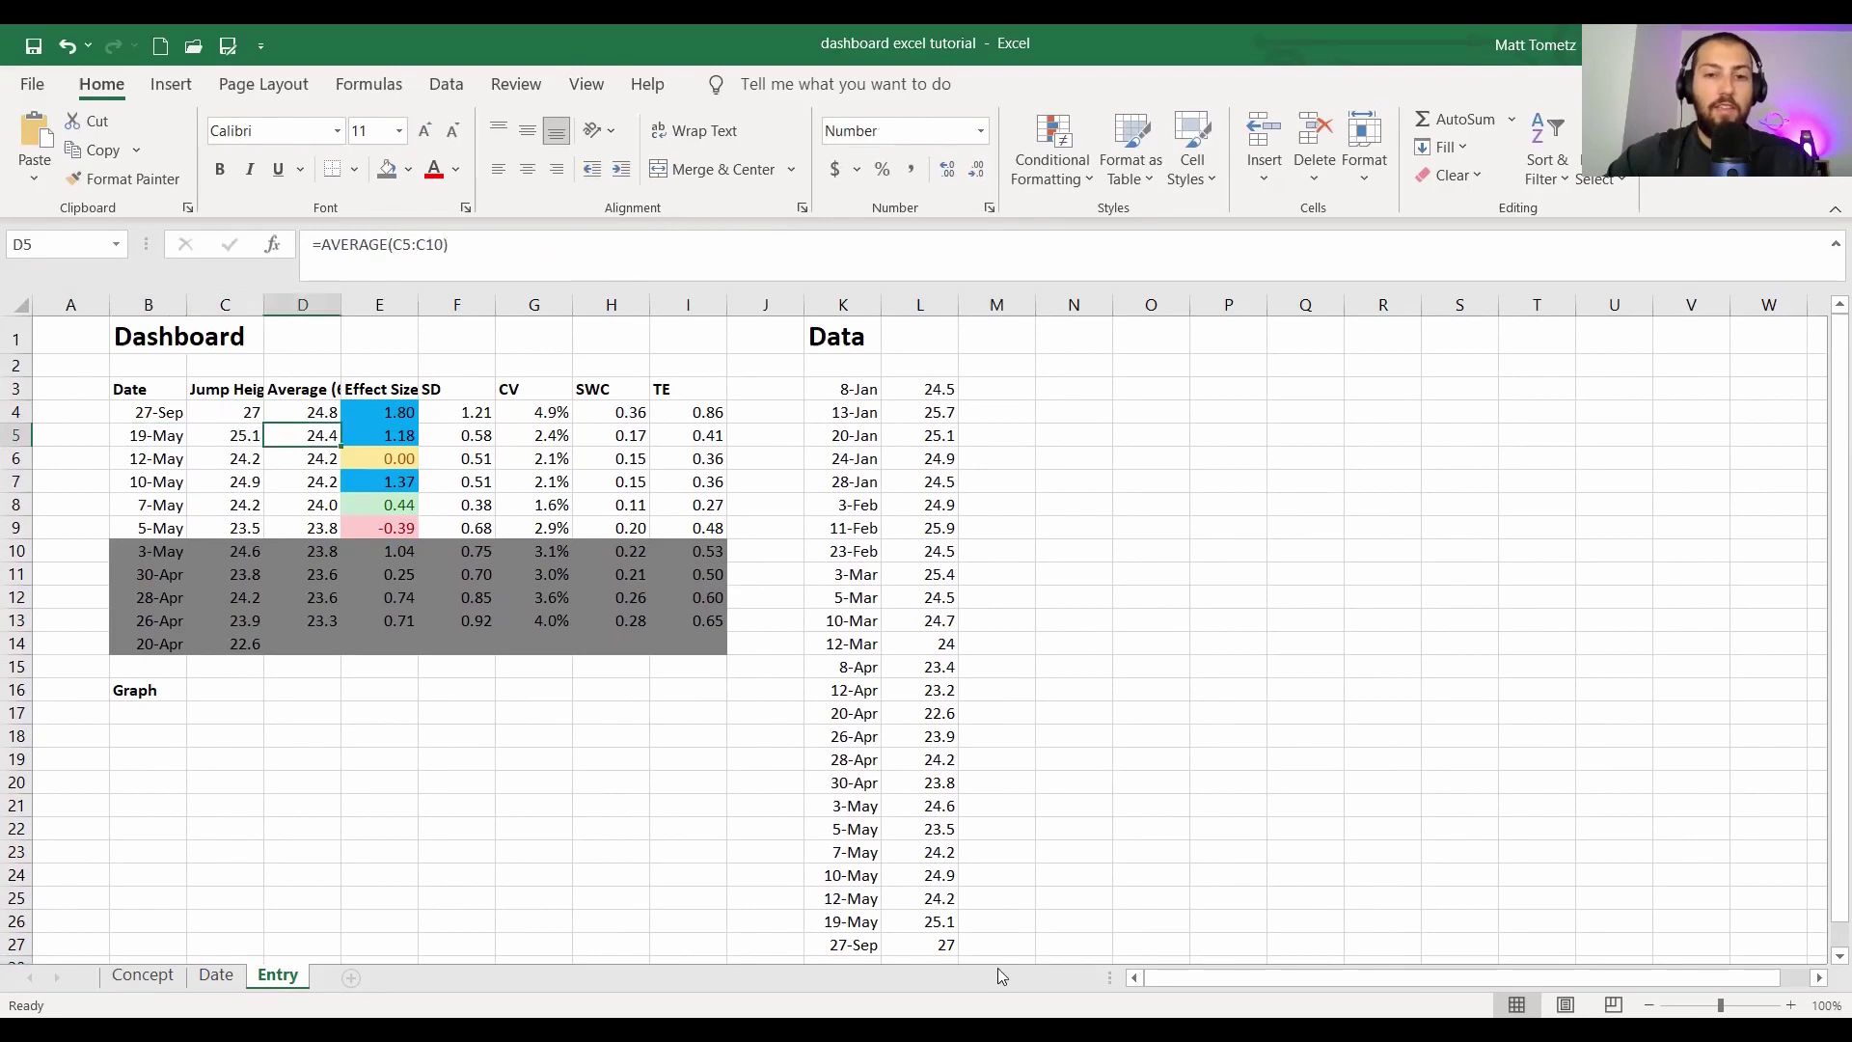
key(ctrl+z)
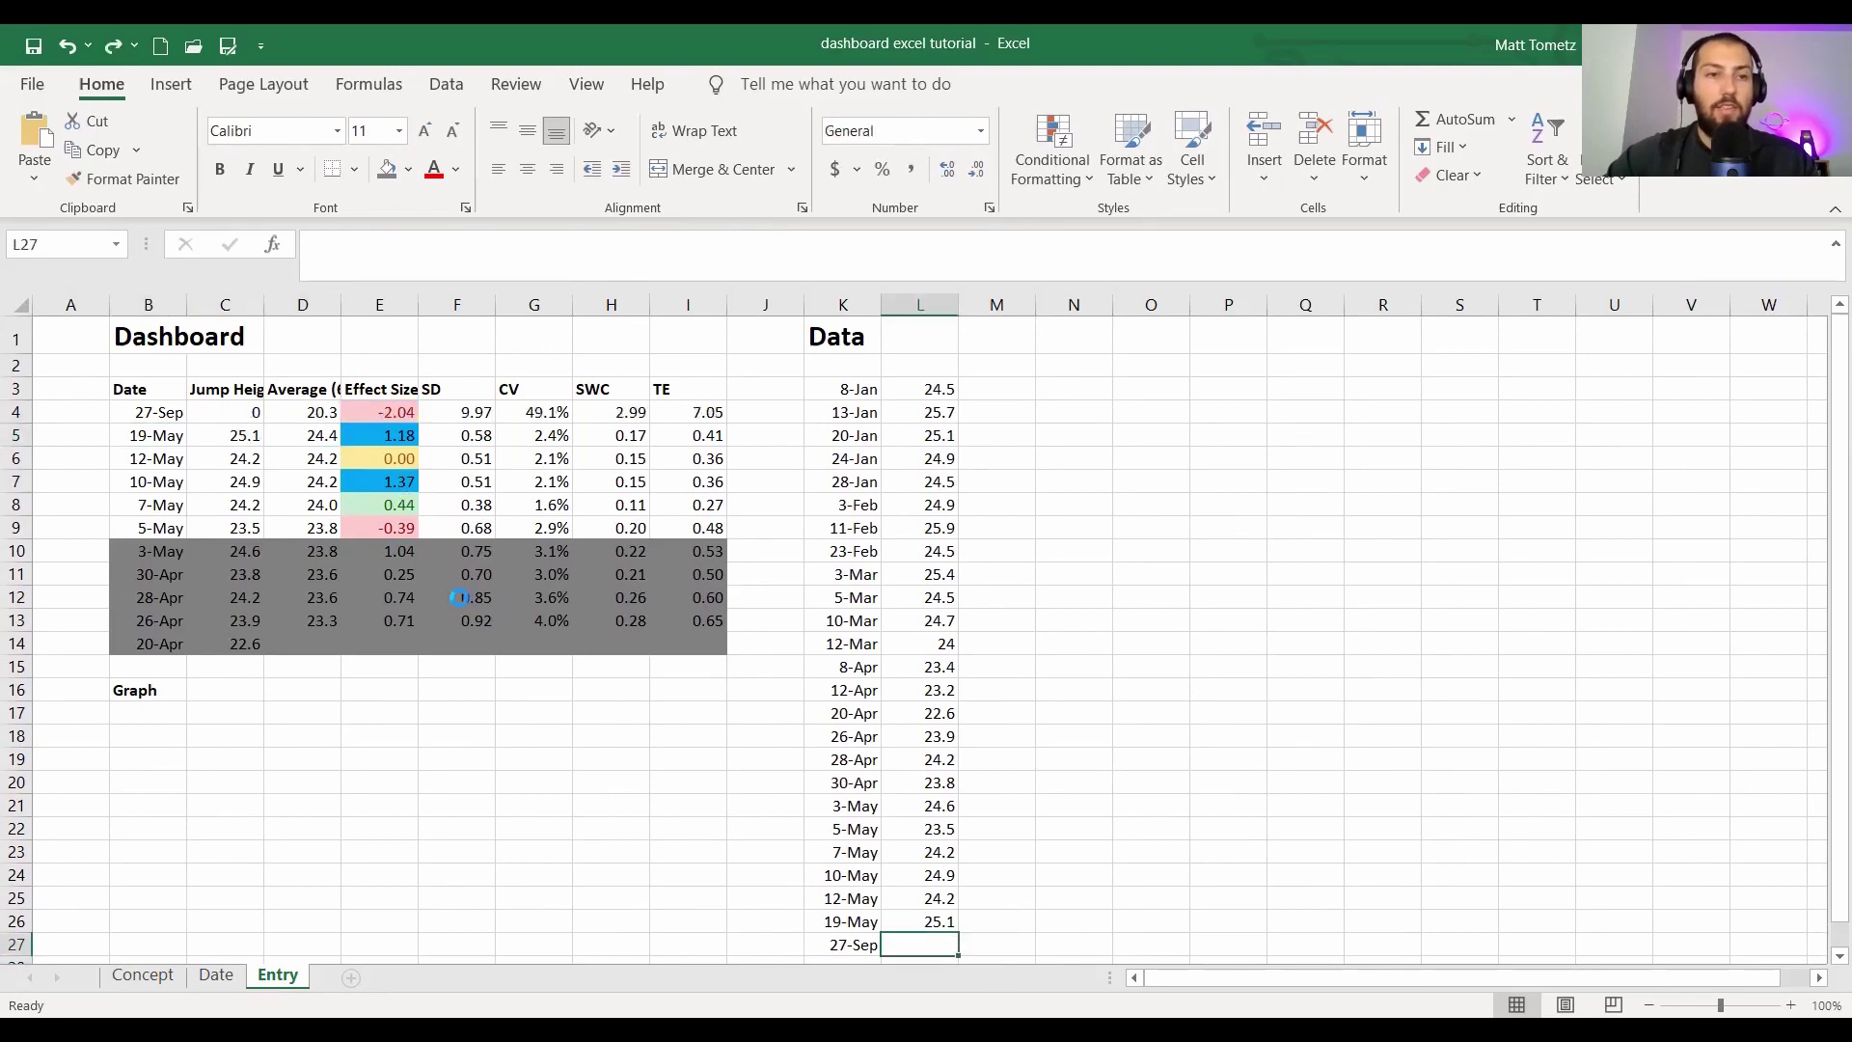
key(ctrl+z)
click(374, 592)
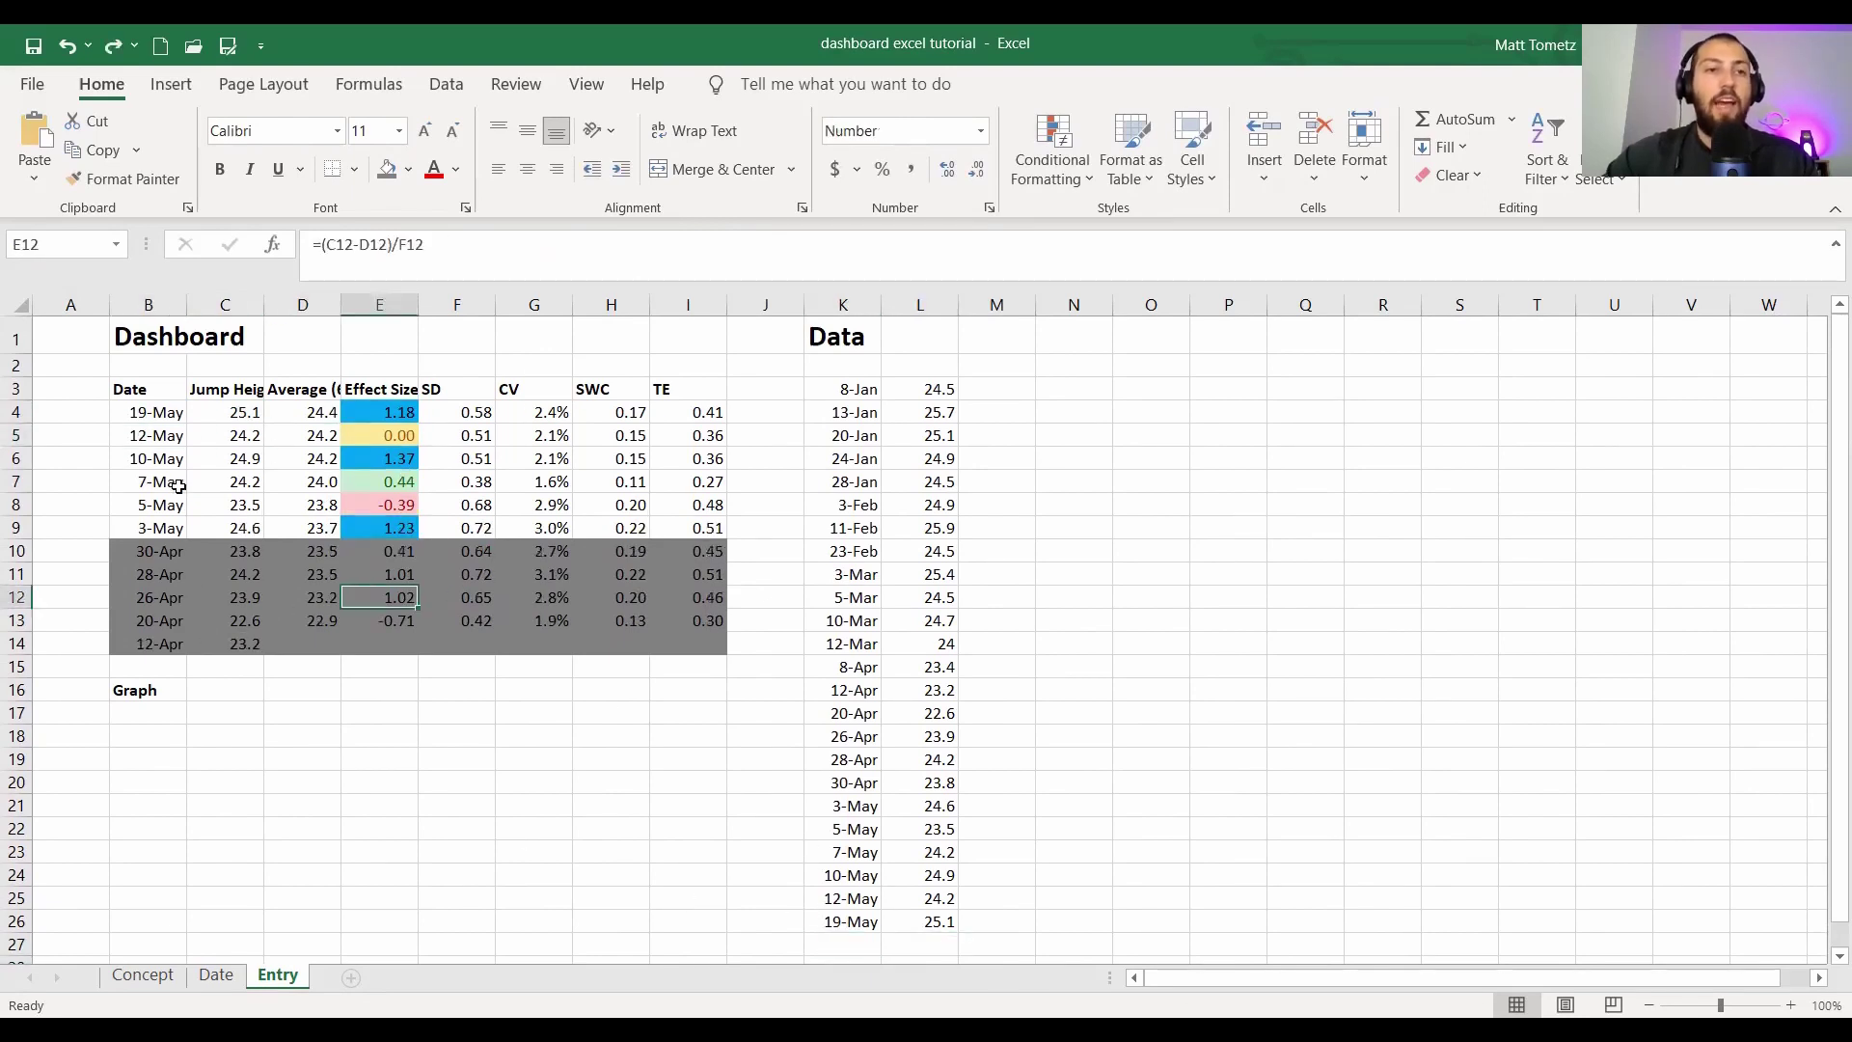
- Insert a line chart of the dates and jump heights in B4:C9 and place it beneath the Graph heading
click(166, 412)
drag(166, 412, 243, 529)
click(171, 84)
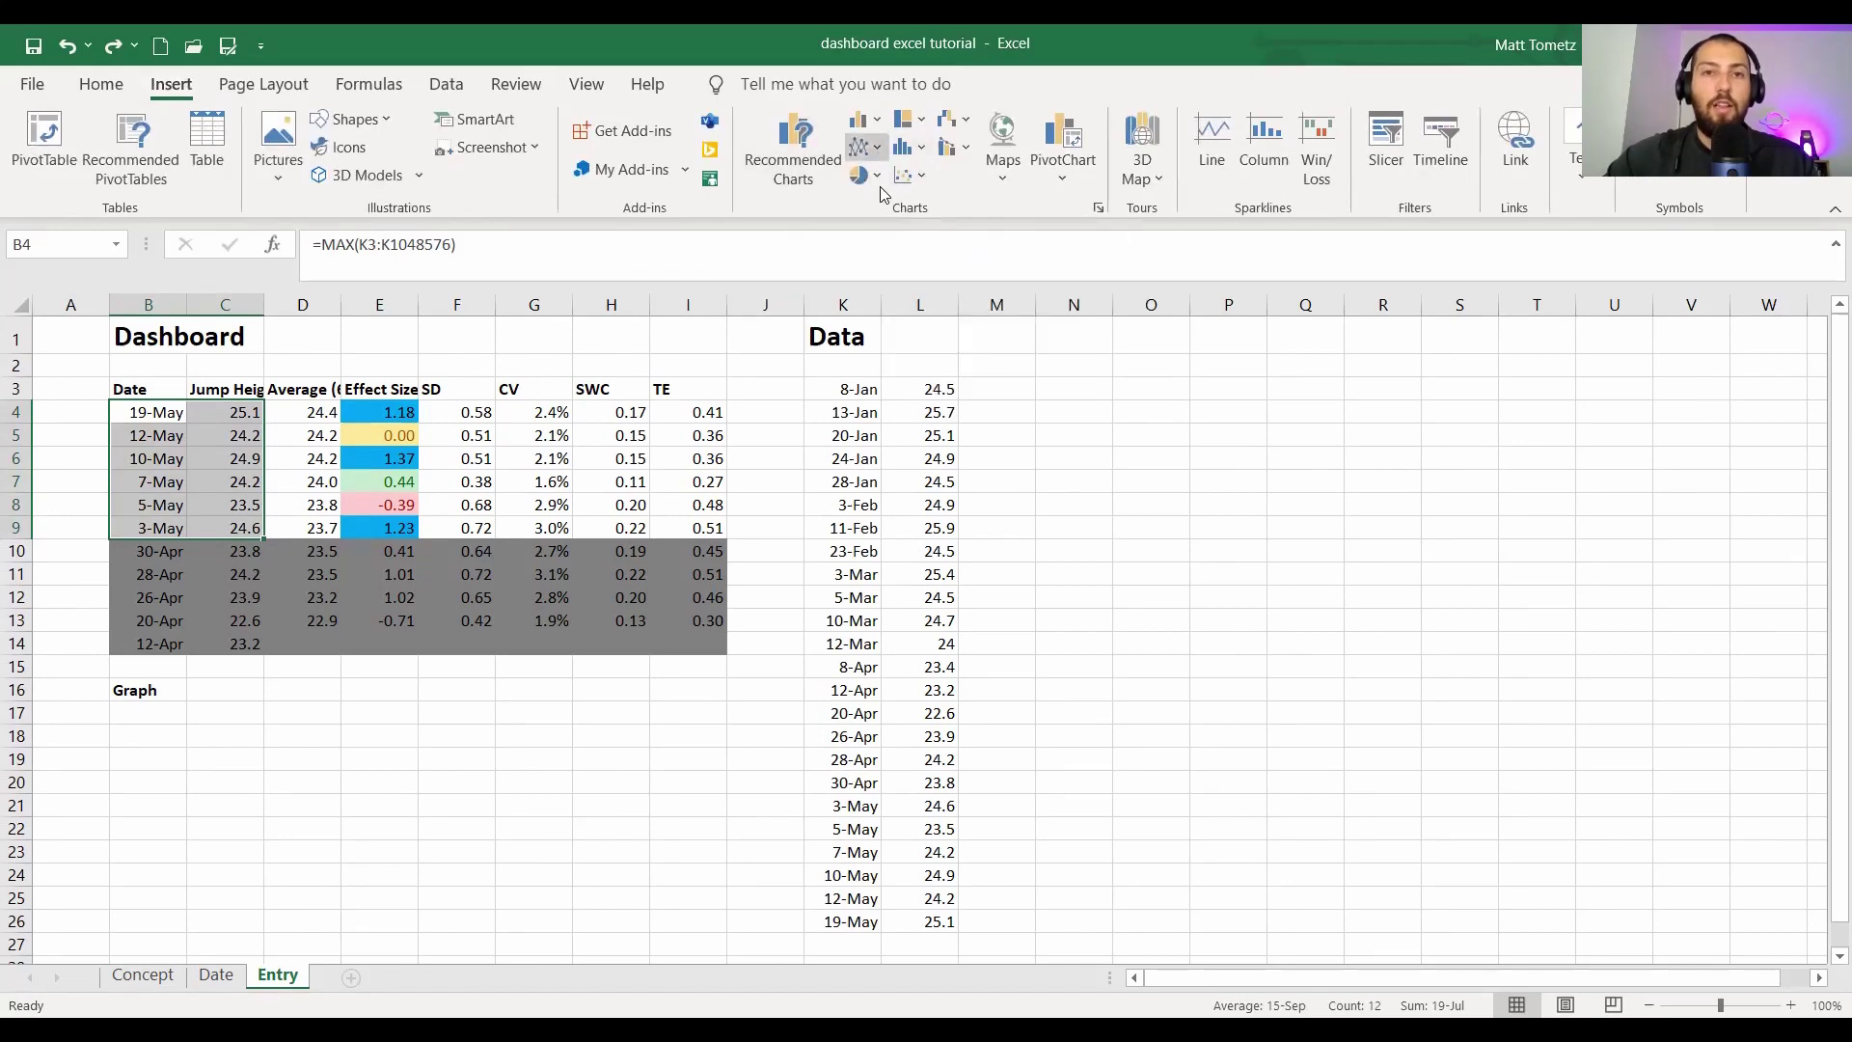
click(877, 152)
key(Return)
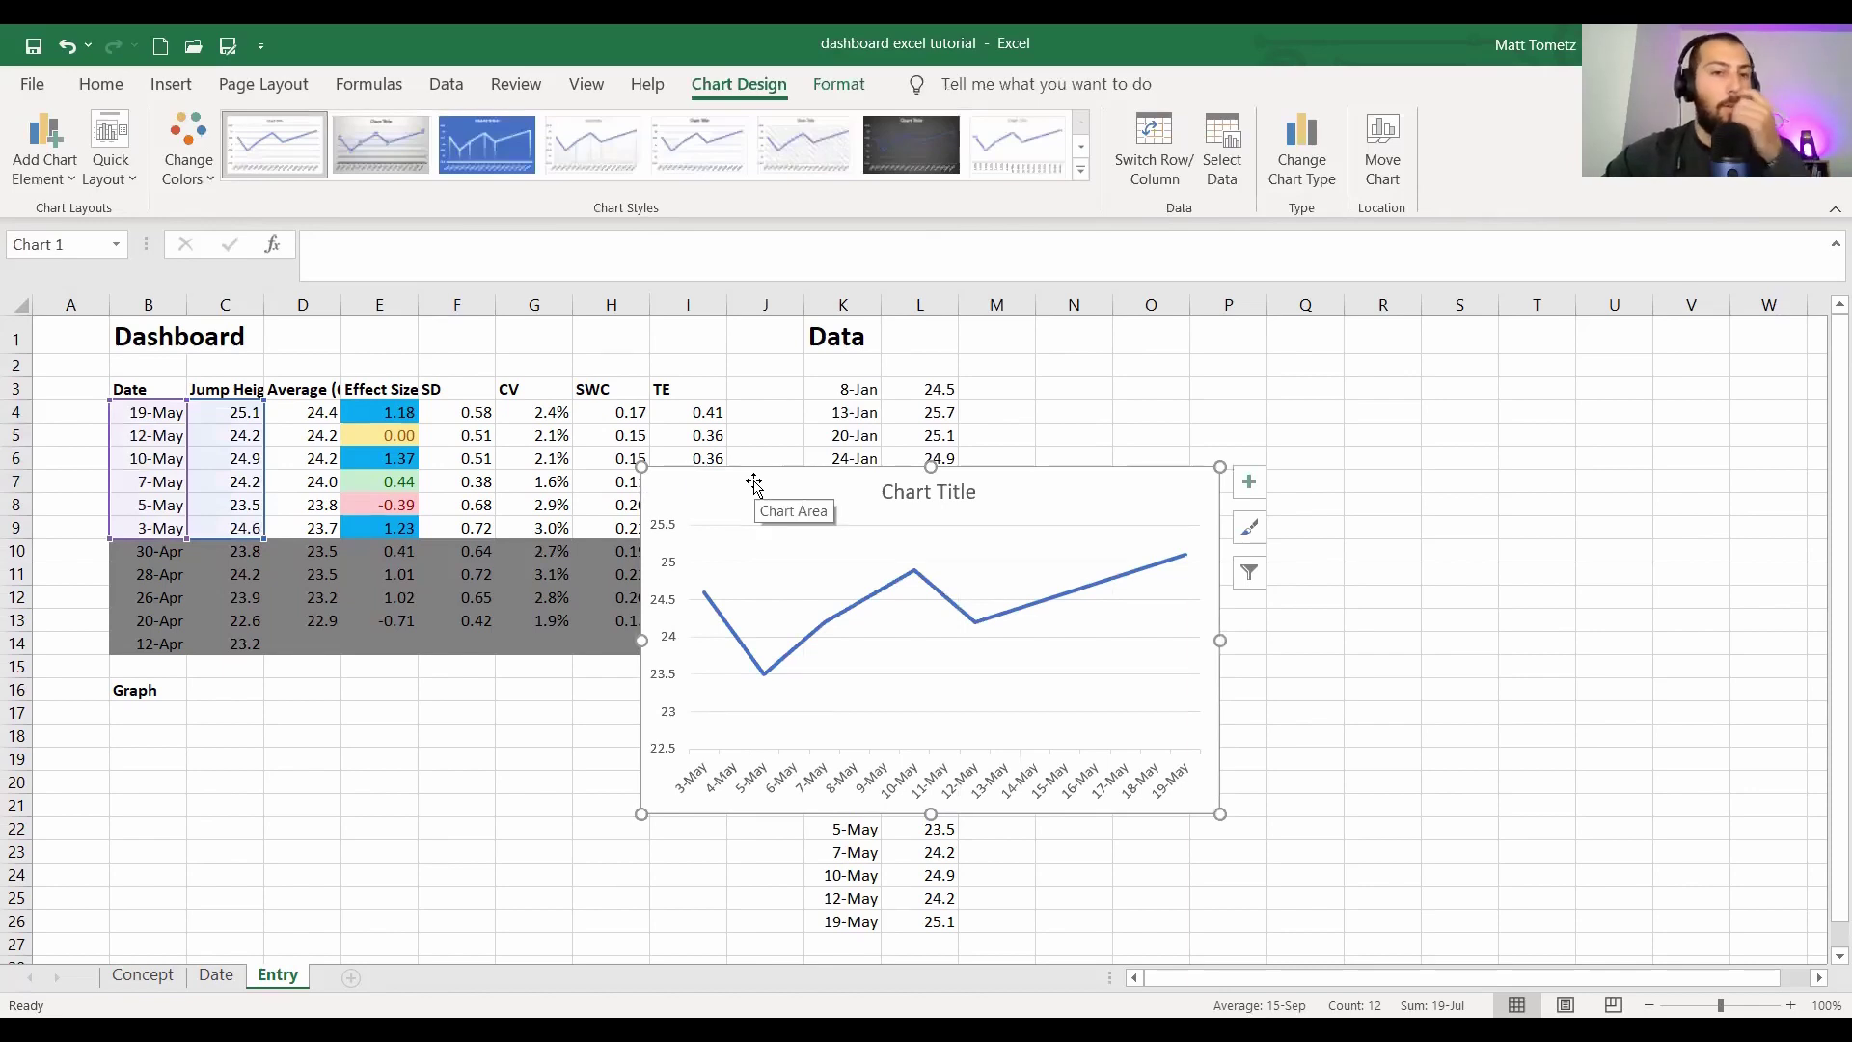
drag(753, 485, 248, 658)
scroll(270, 694, down, 1)
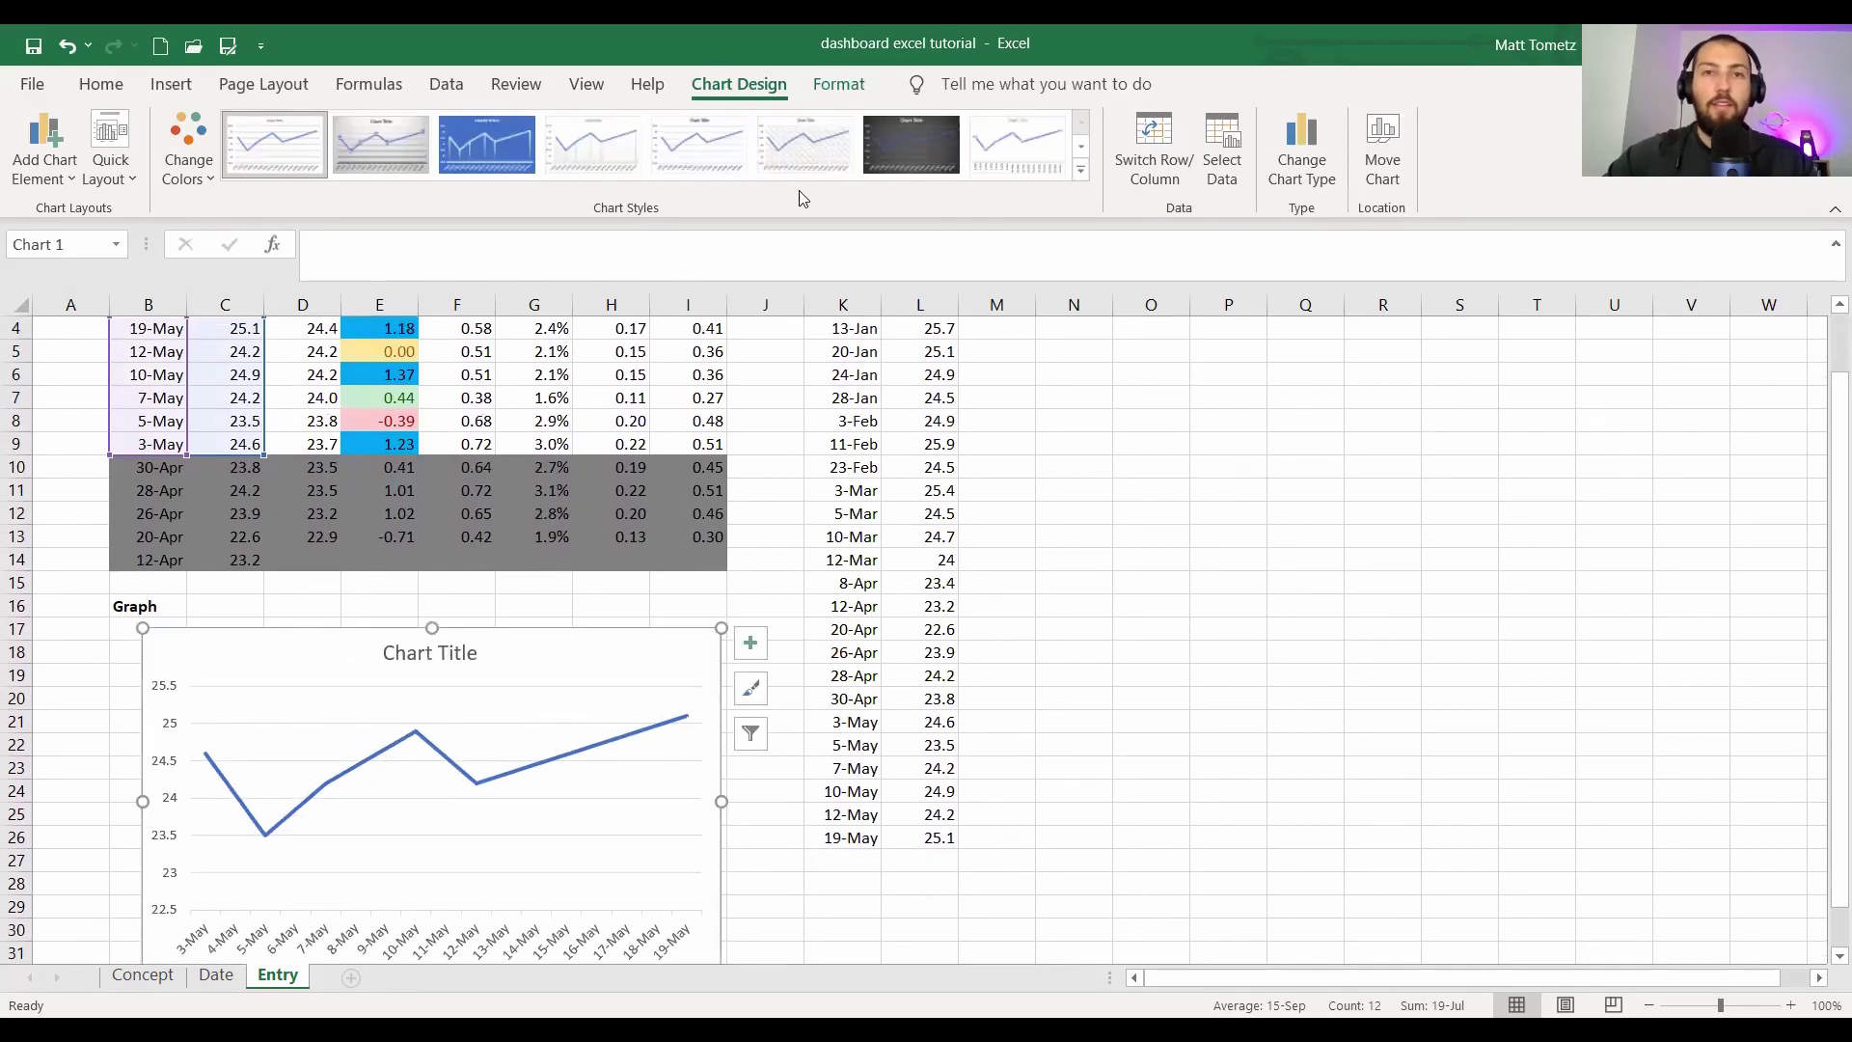
click(832, 93)
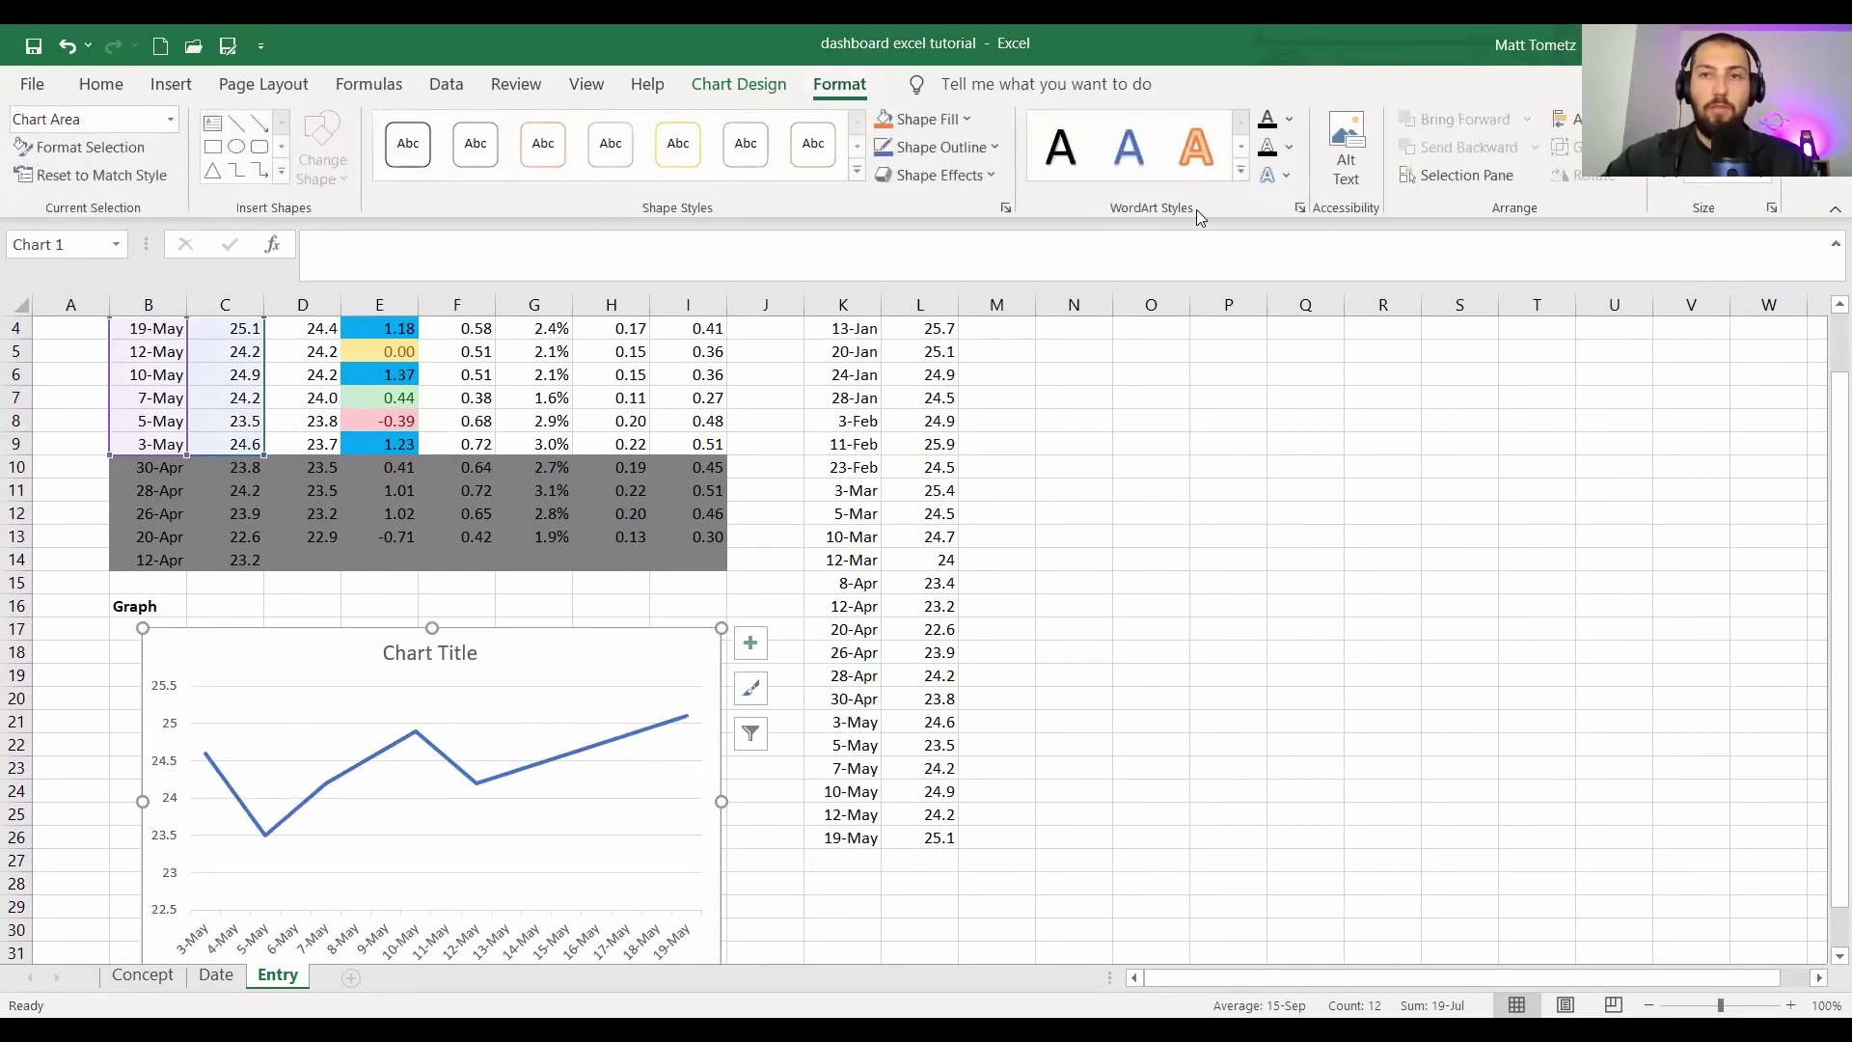
click(748, 87)
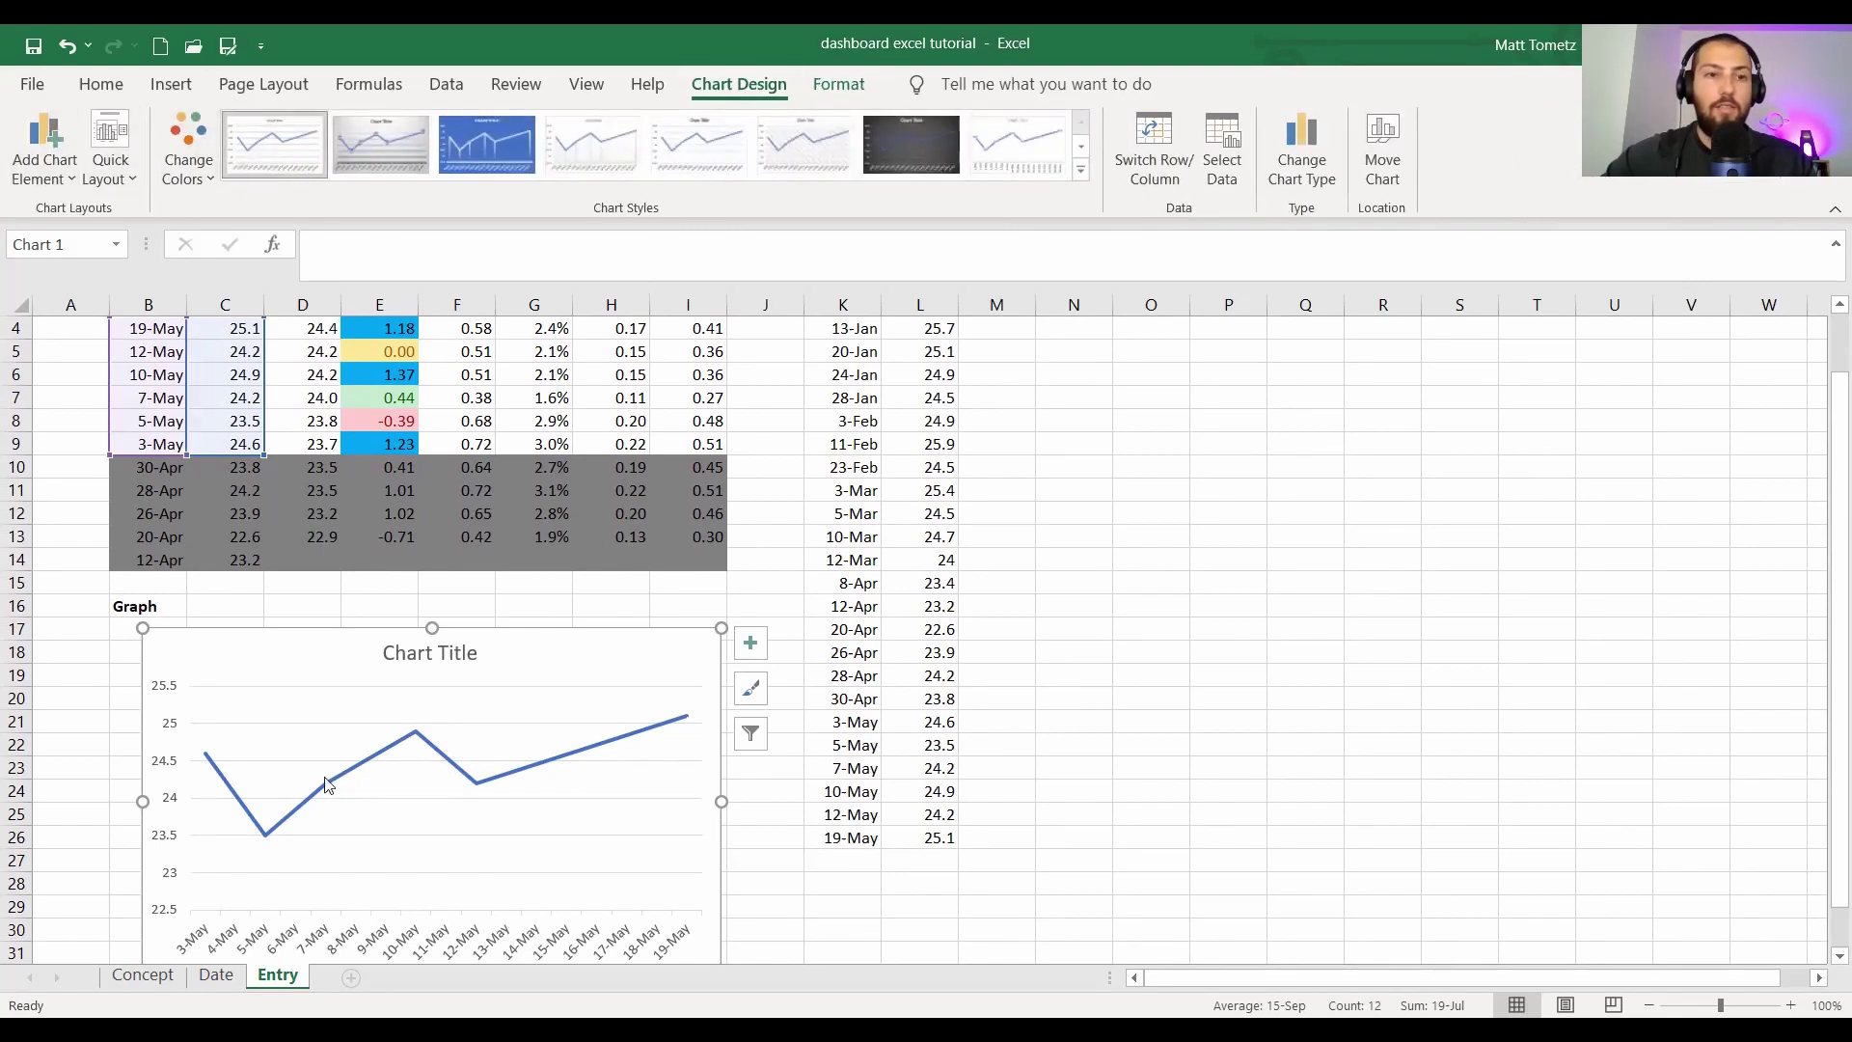
double_click(276, 652)
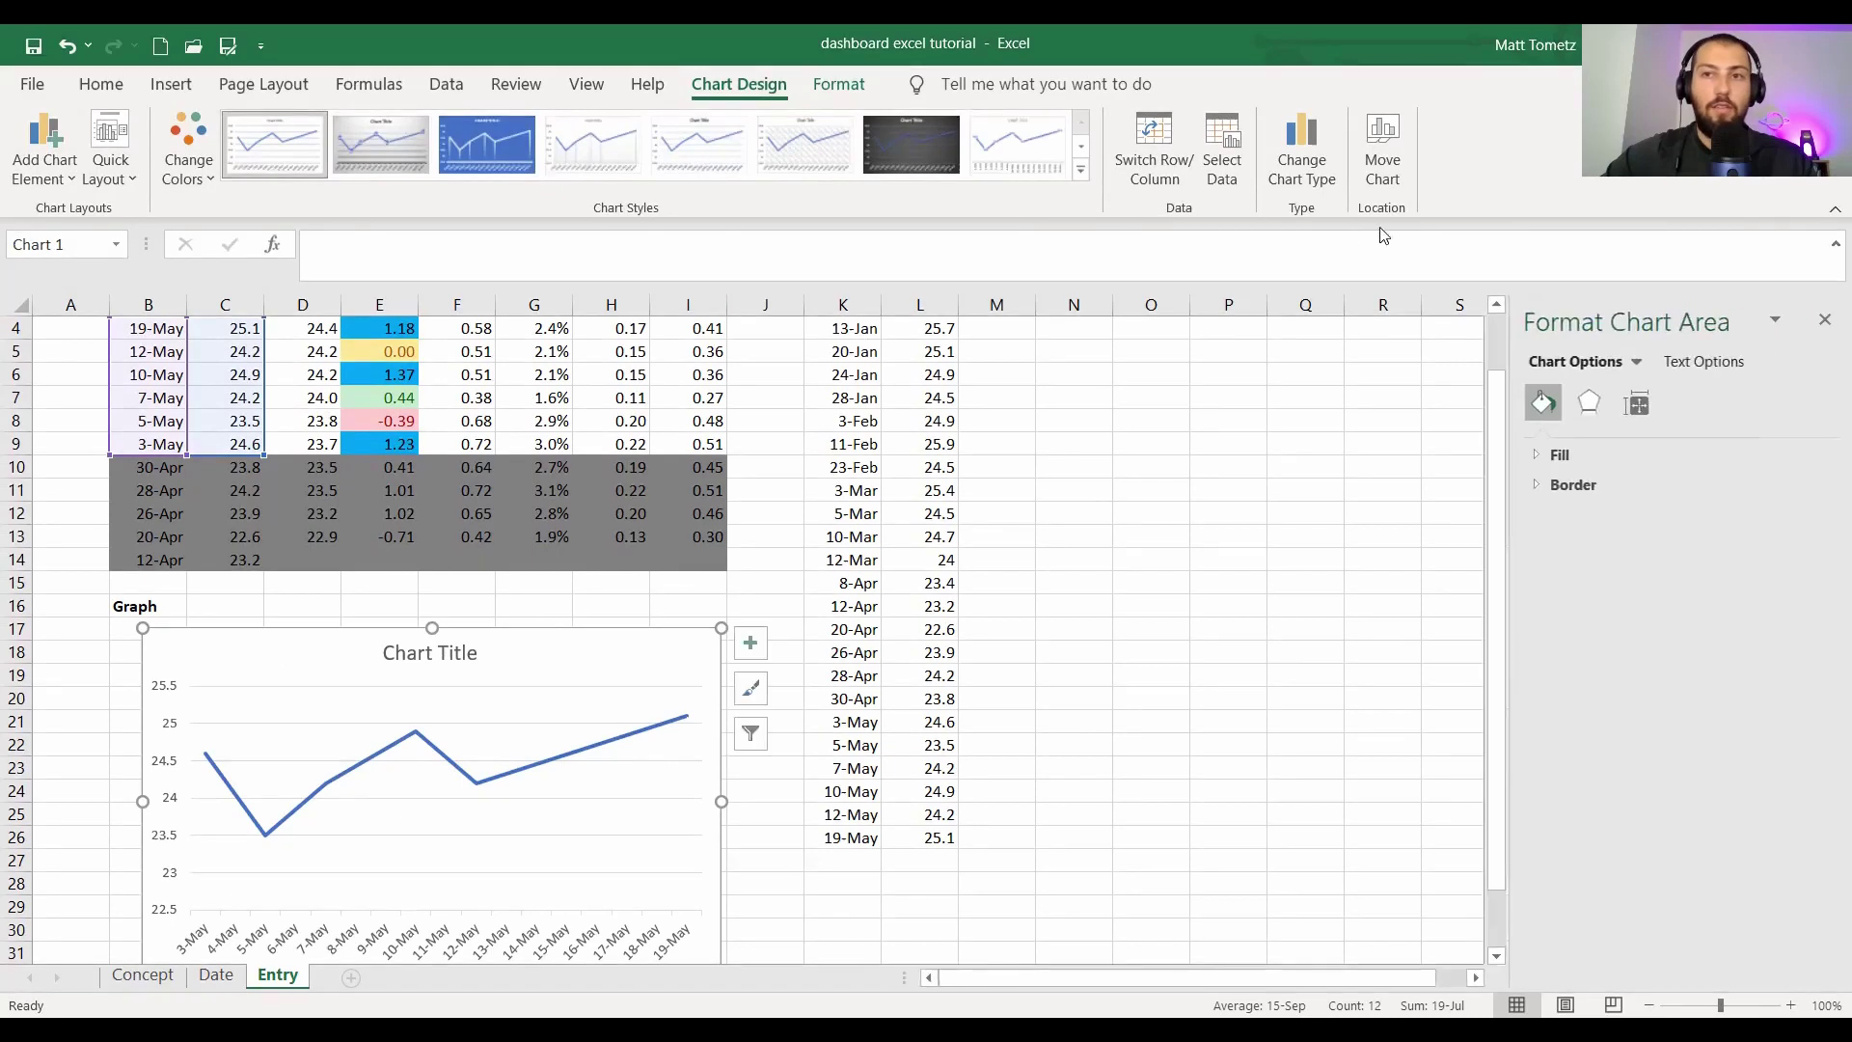
click(1822, 328)
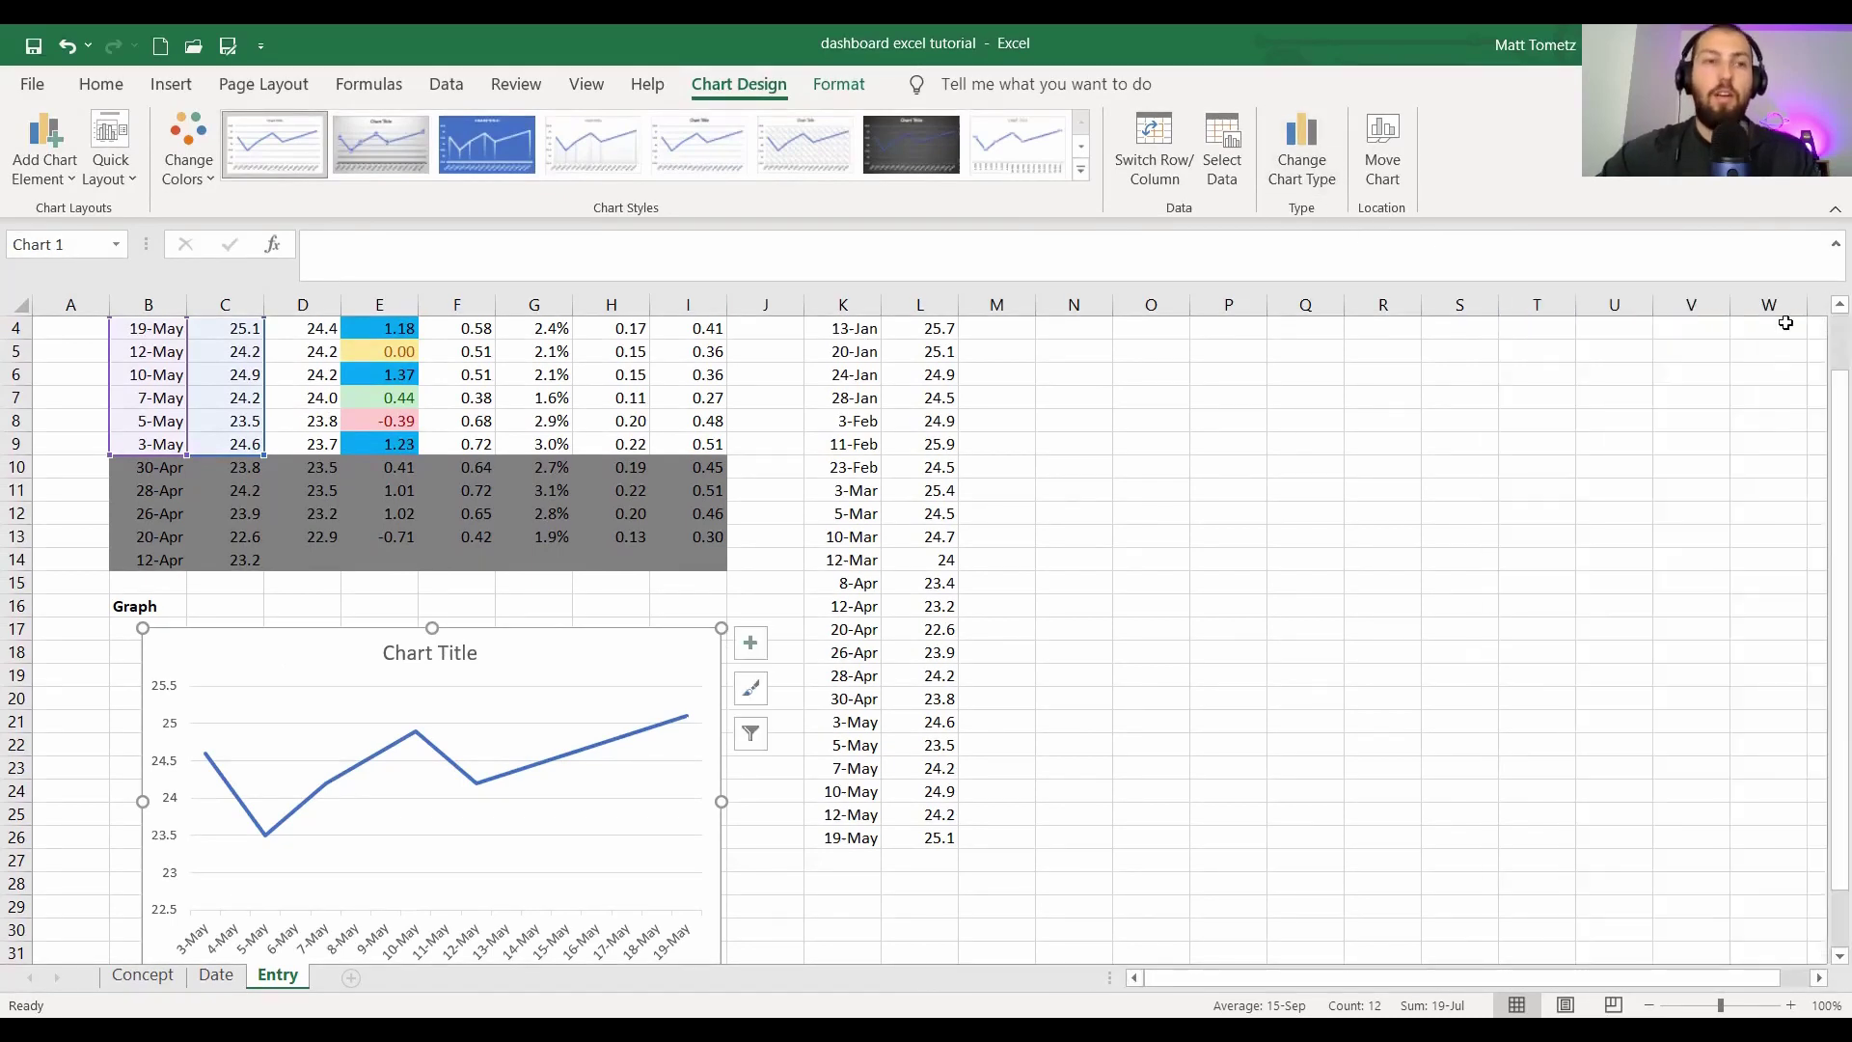
- Title the chart "Last 6 Jump Heights", label its axes "Jump Height (in)" and "Date", and add markers to the line
click(44, 144)
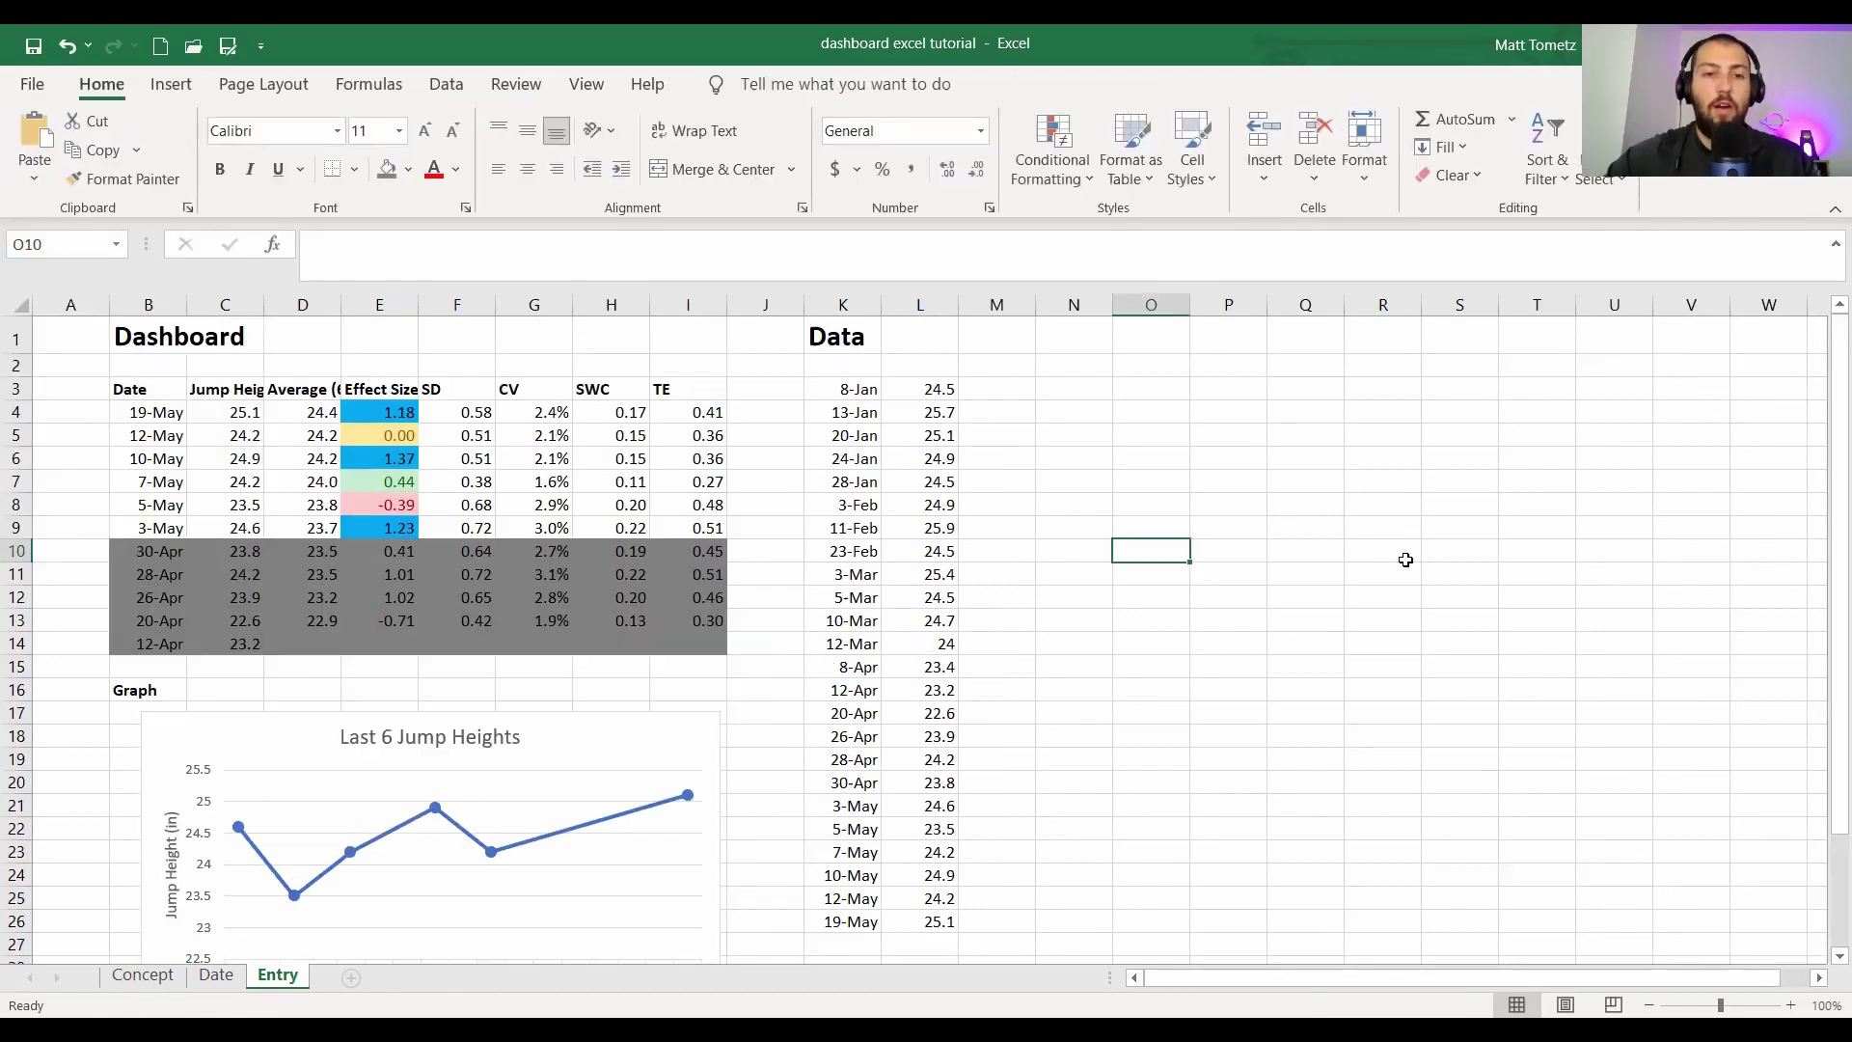
scroll(1405, 558, down, 2)
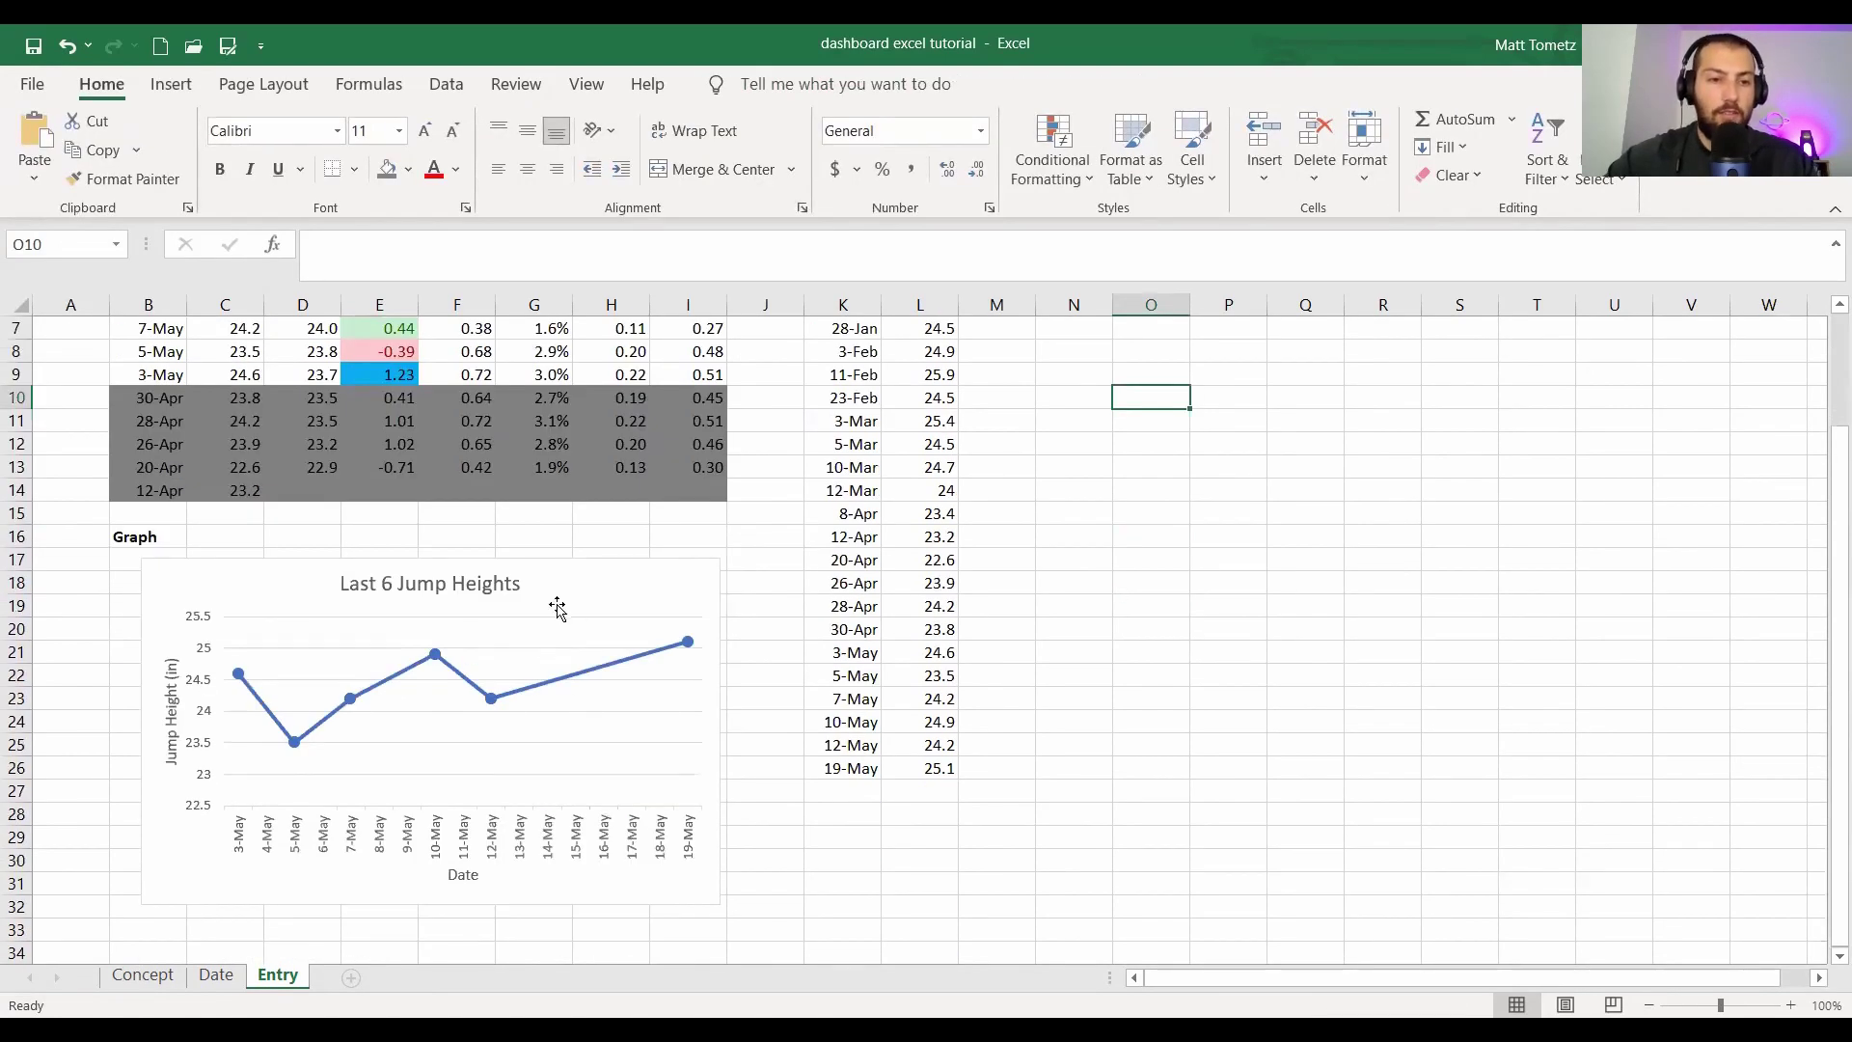
- Make all text in the Last 6 Jump Heights chart bold and enlarge it to 10.5 pt
click(592, 569)
key(ctrl+b)
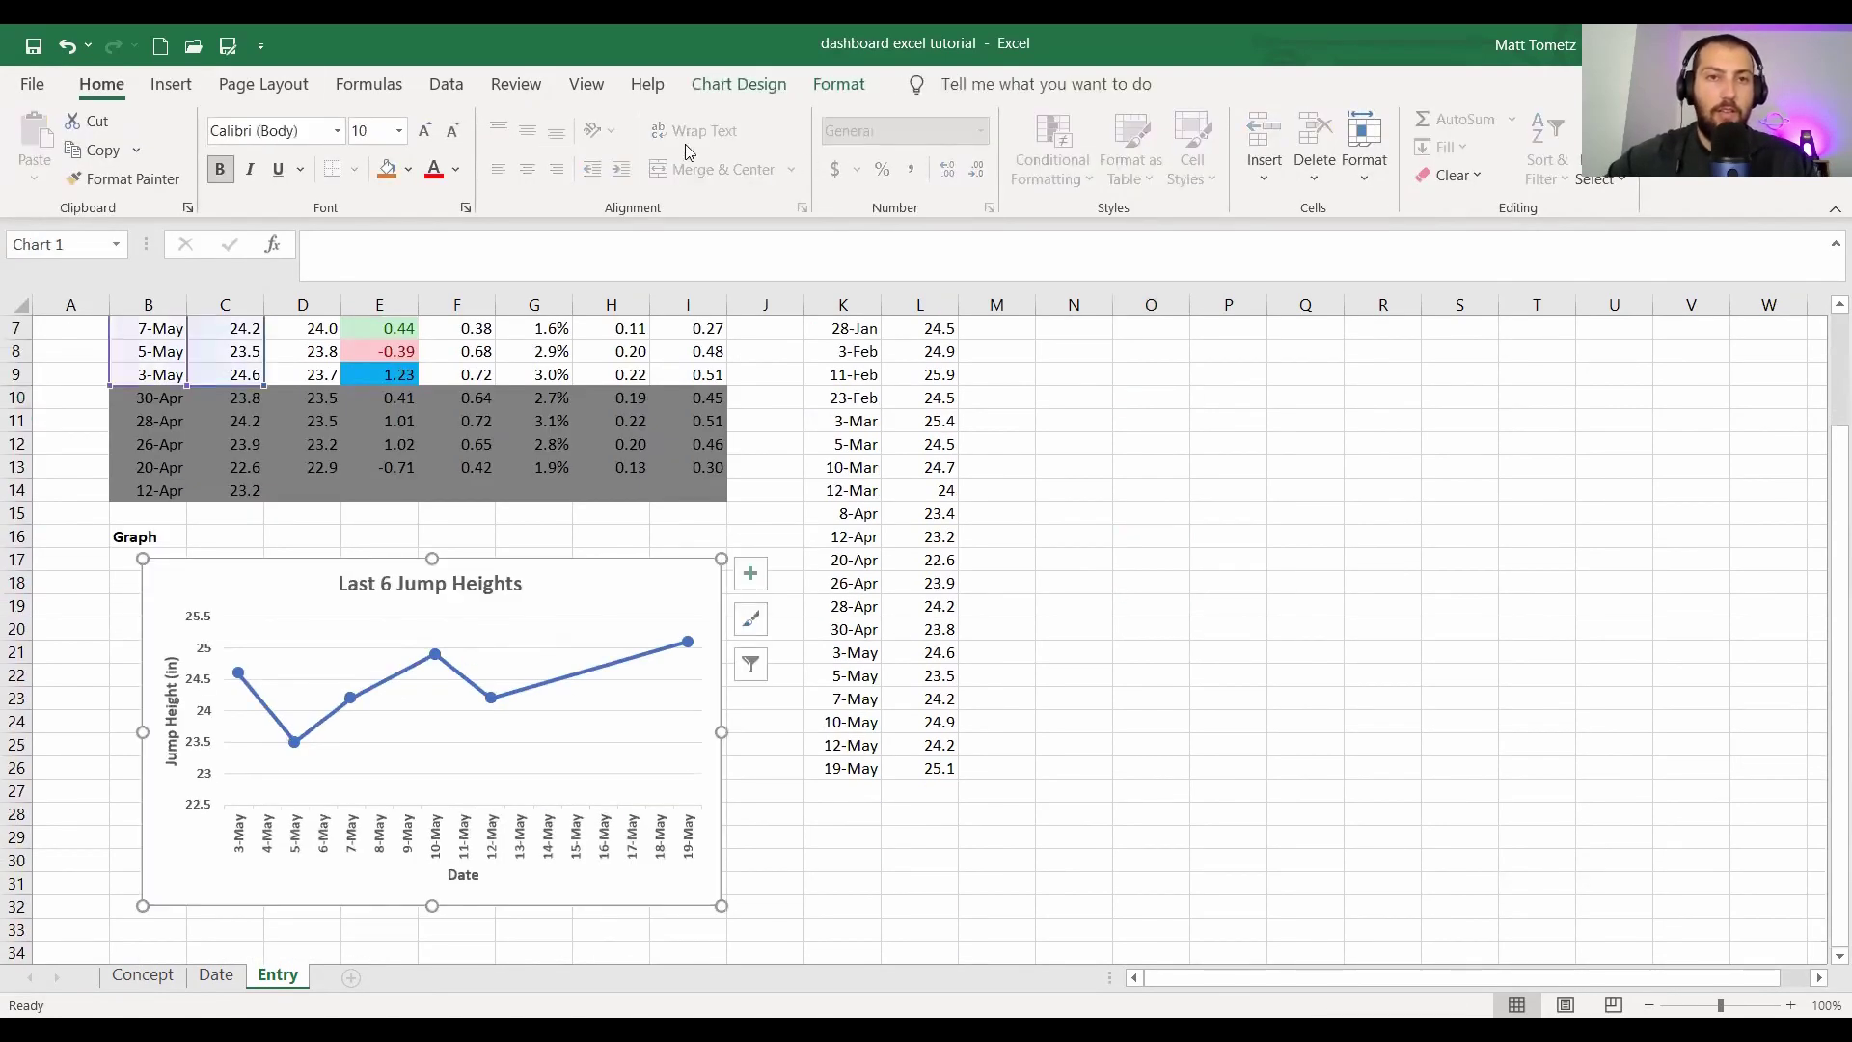
click(170, 84)
click(102, 84)
click(424, 131)
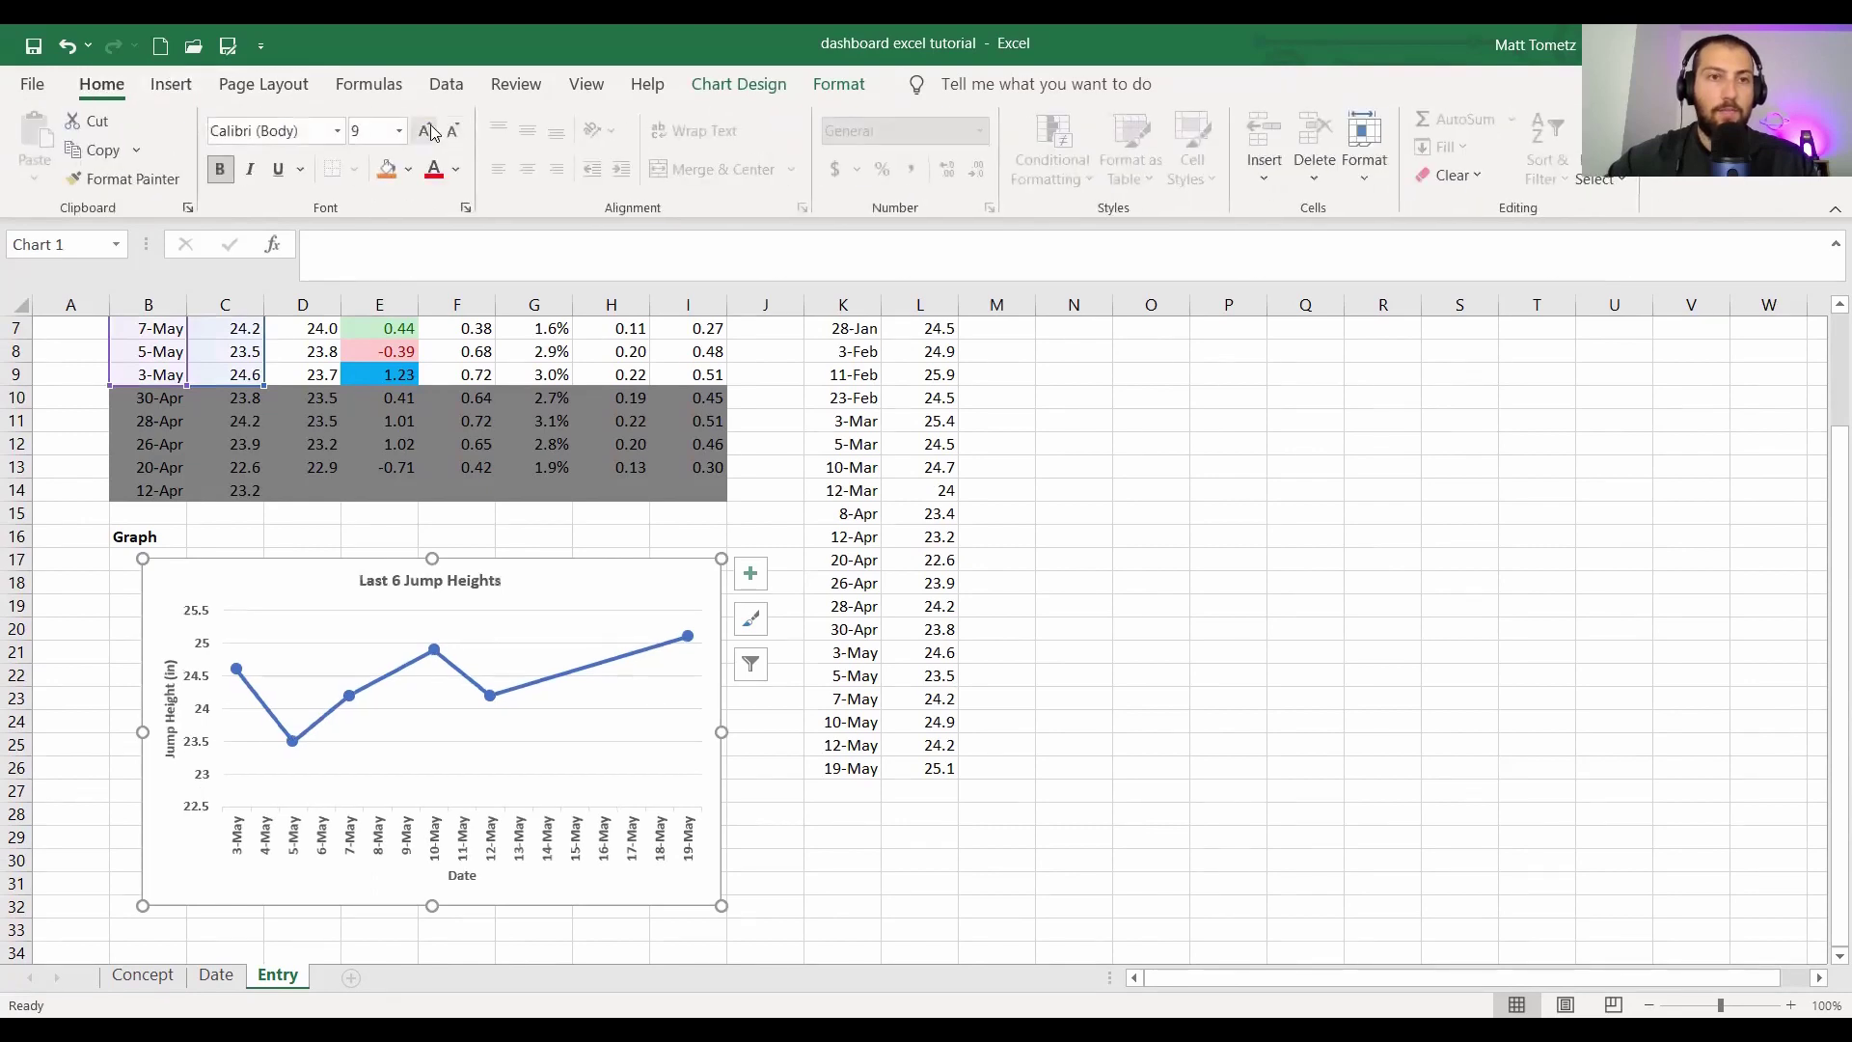
click(762, 855)
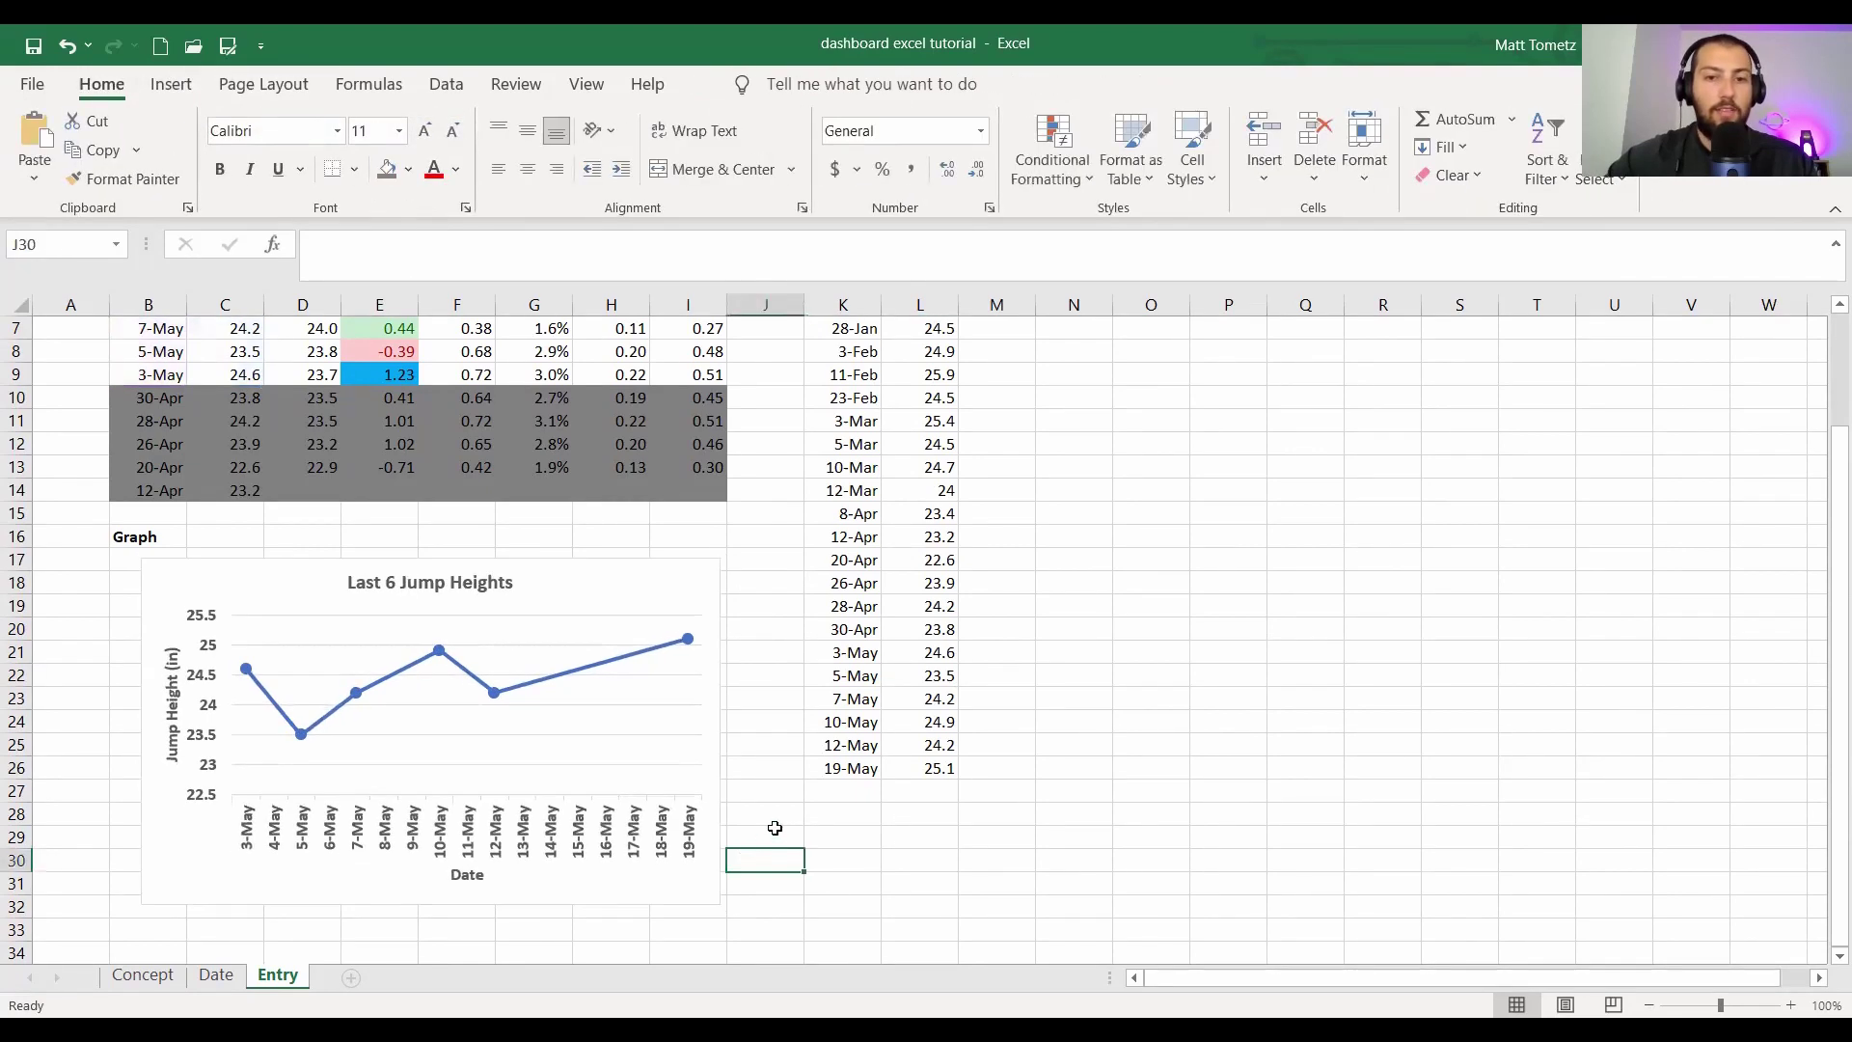
- Add a record to the Data list in row 27 with date 5/21 and jump height 26
scroll(772, 853, up, 1)
click(848, 858)
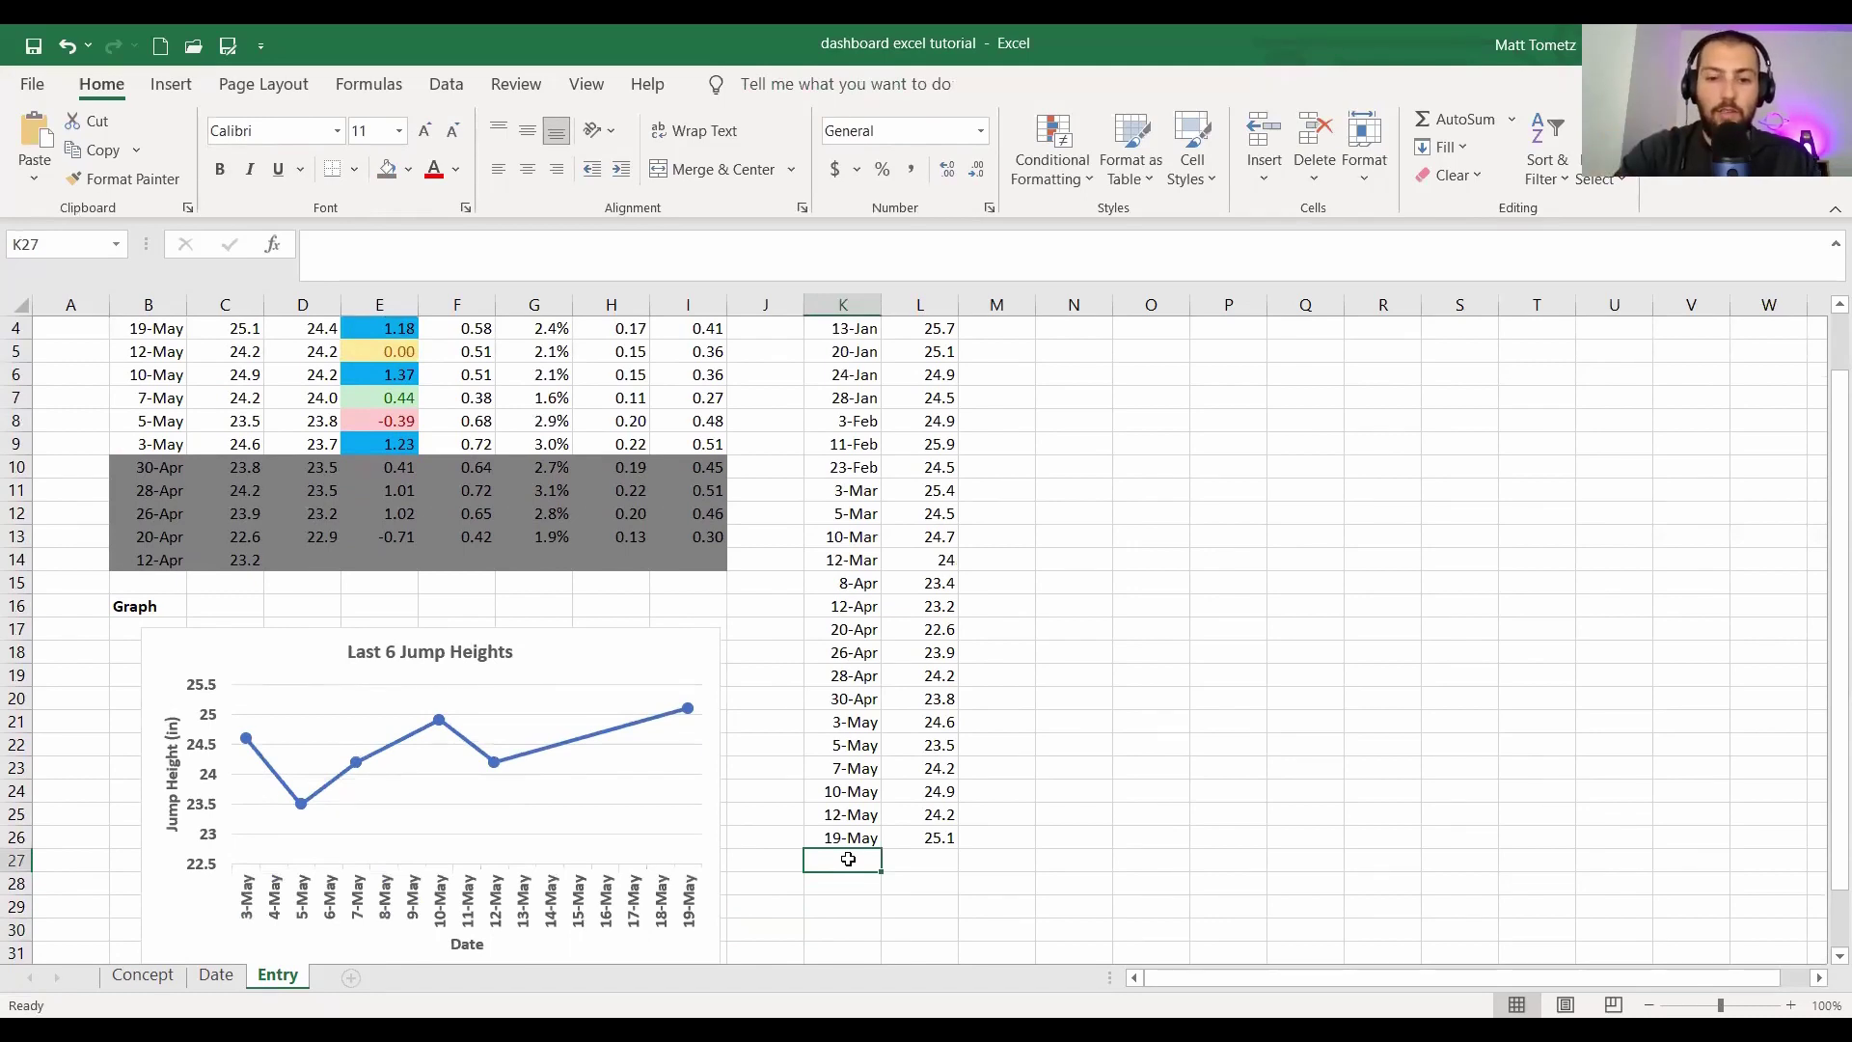
text(5/2)
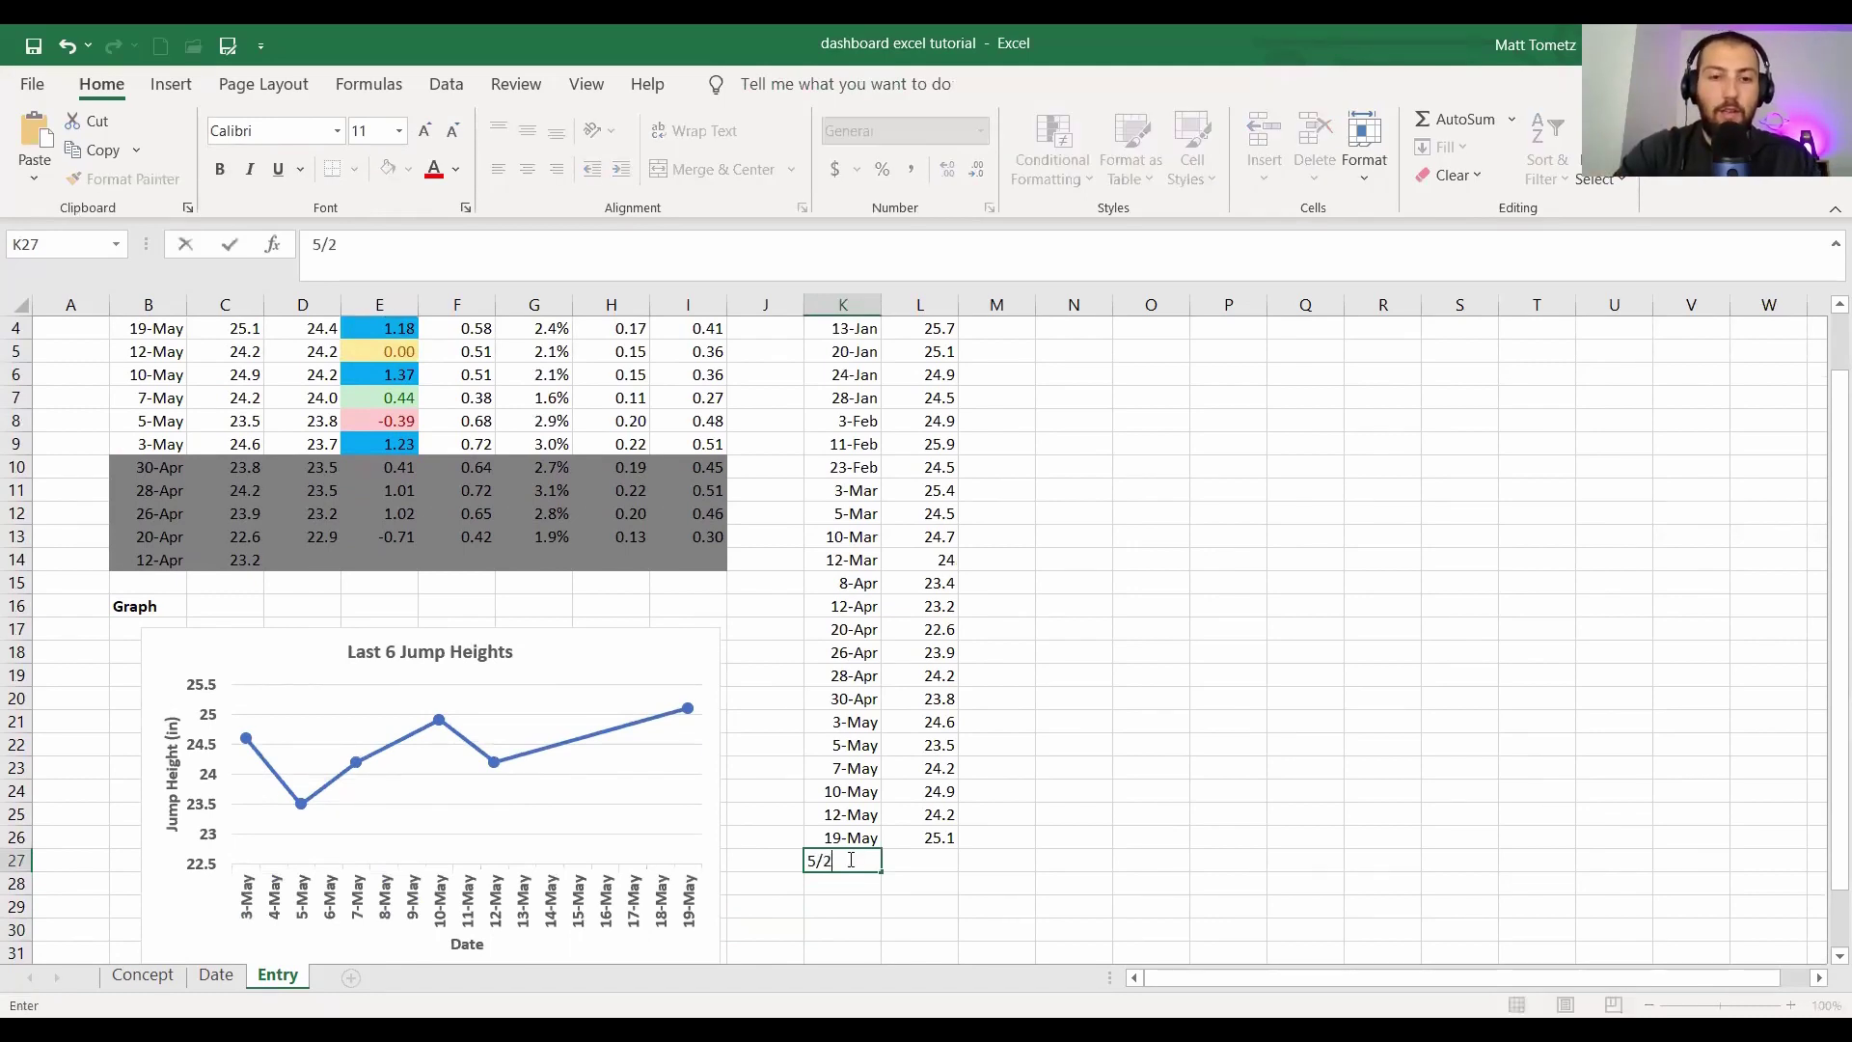
text(1)
key(Tab)
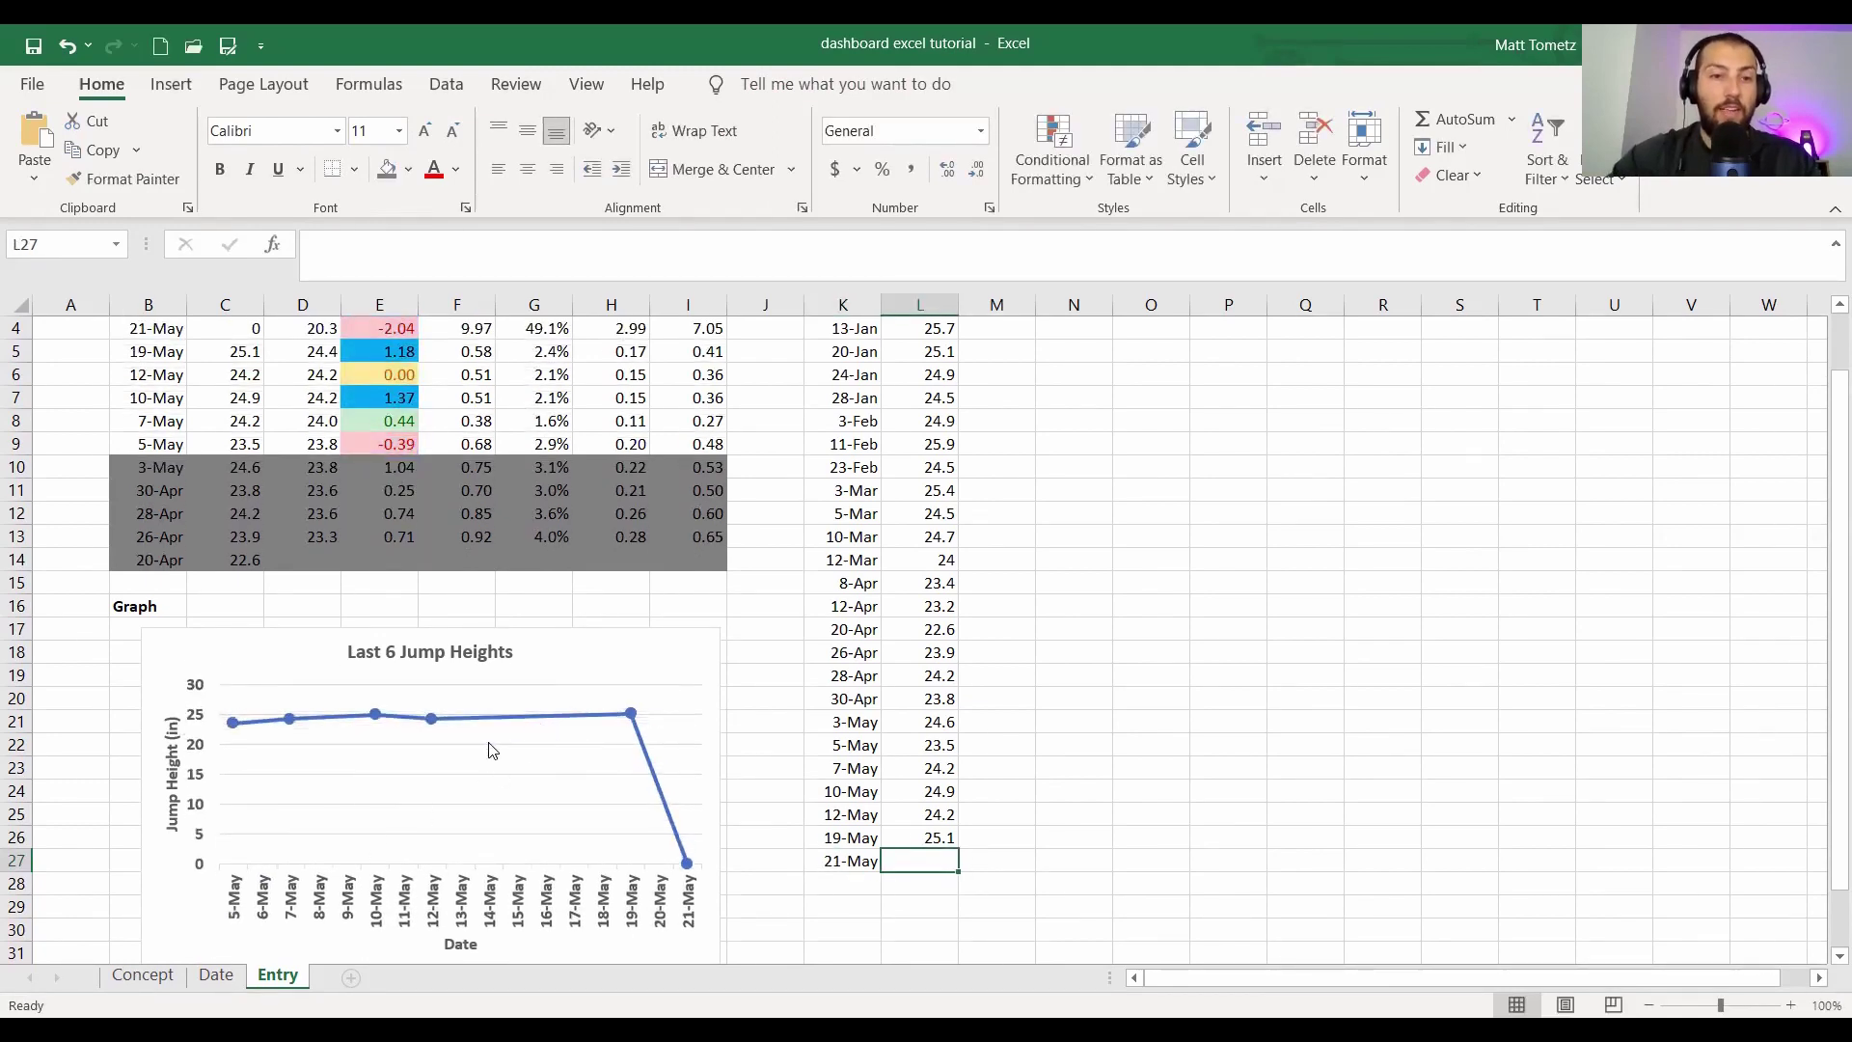
text(26)
key(Return)
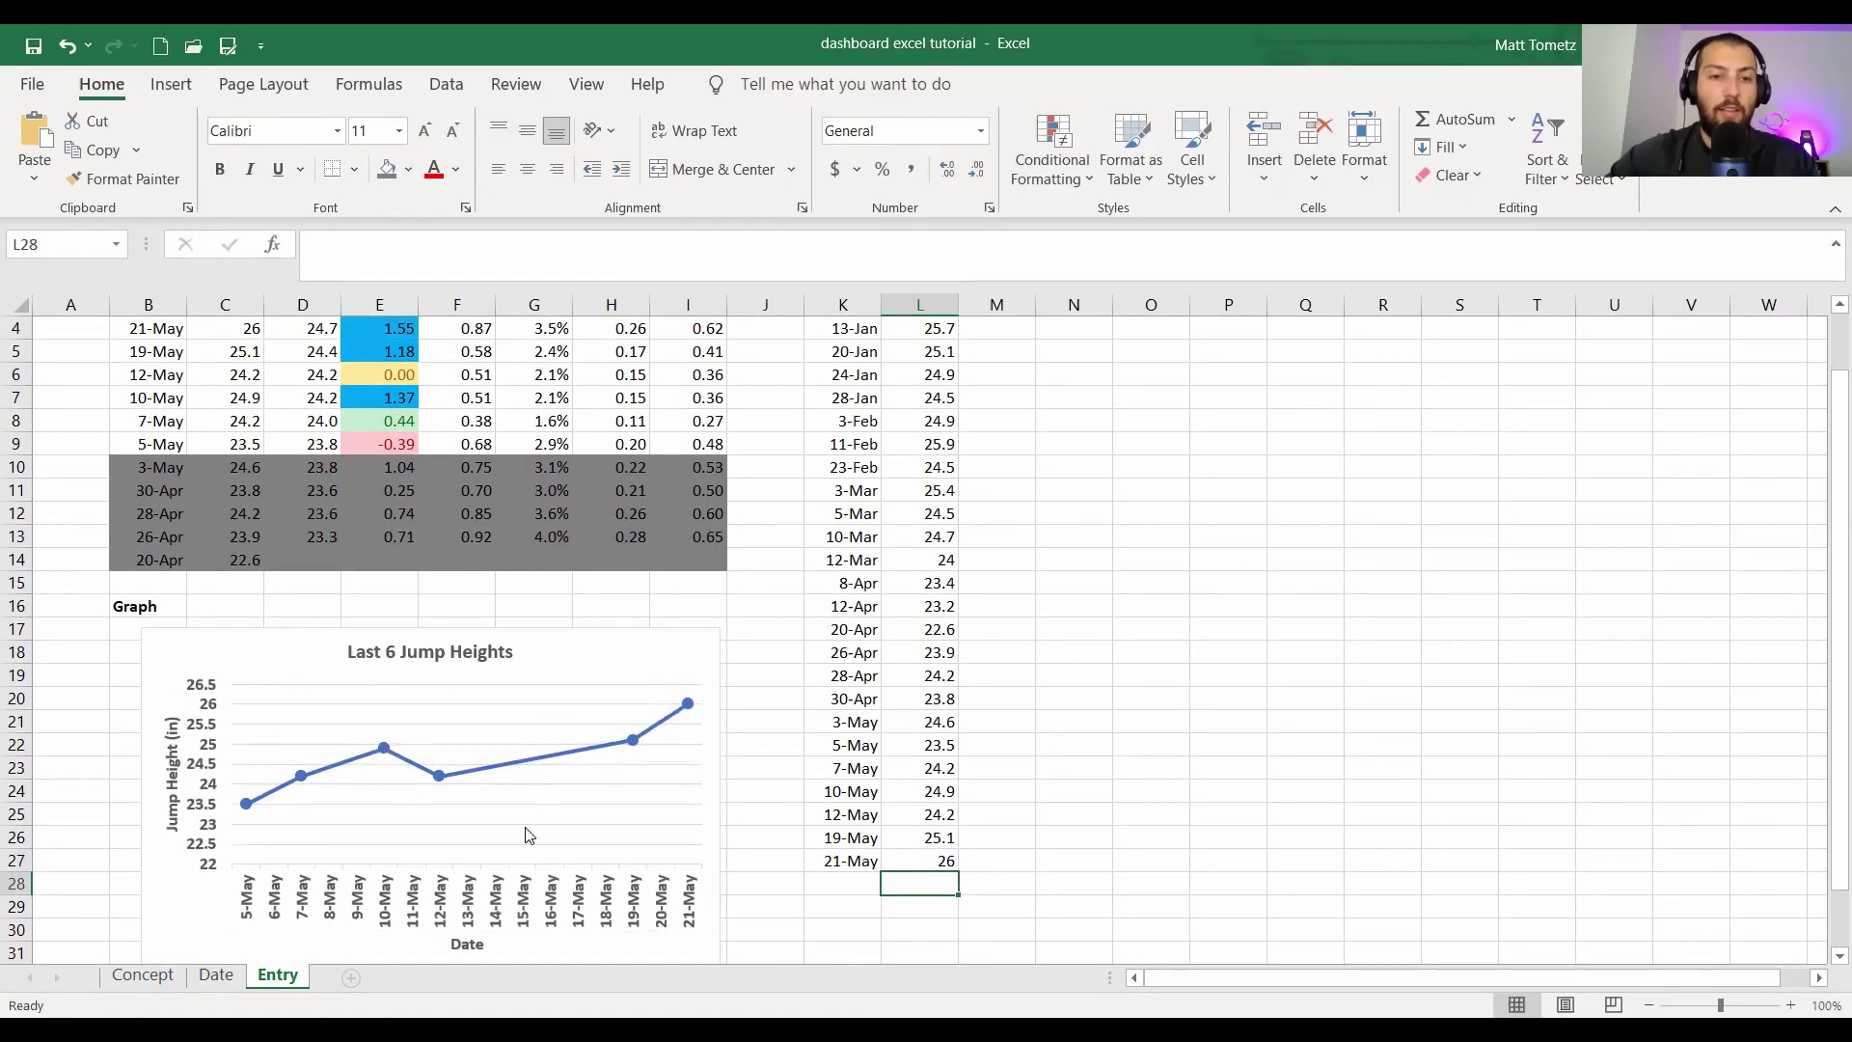
- Examine the chart's source range in the dashboard and the data range used by B4's MAX formula
click(568, 658)
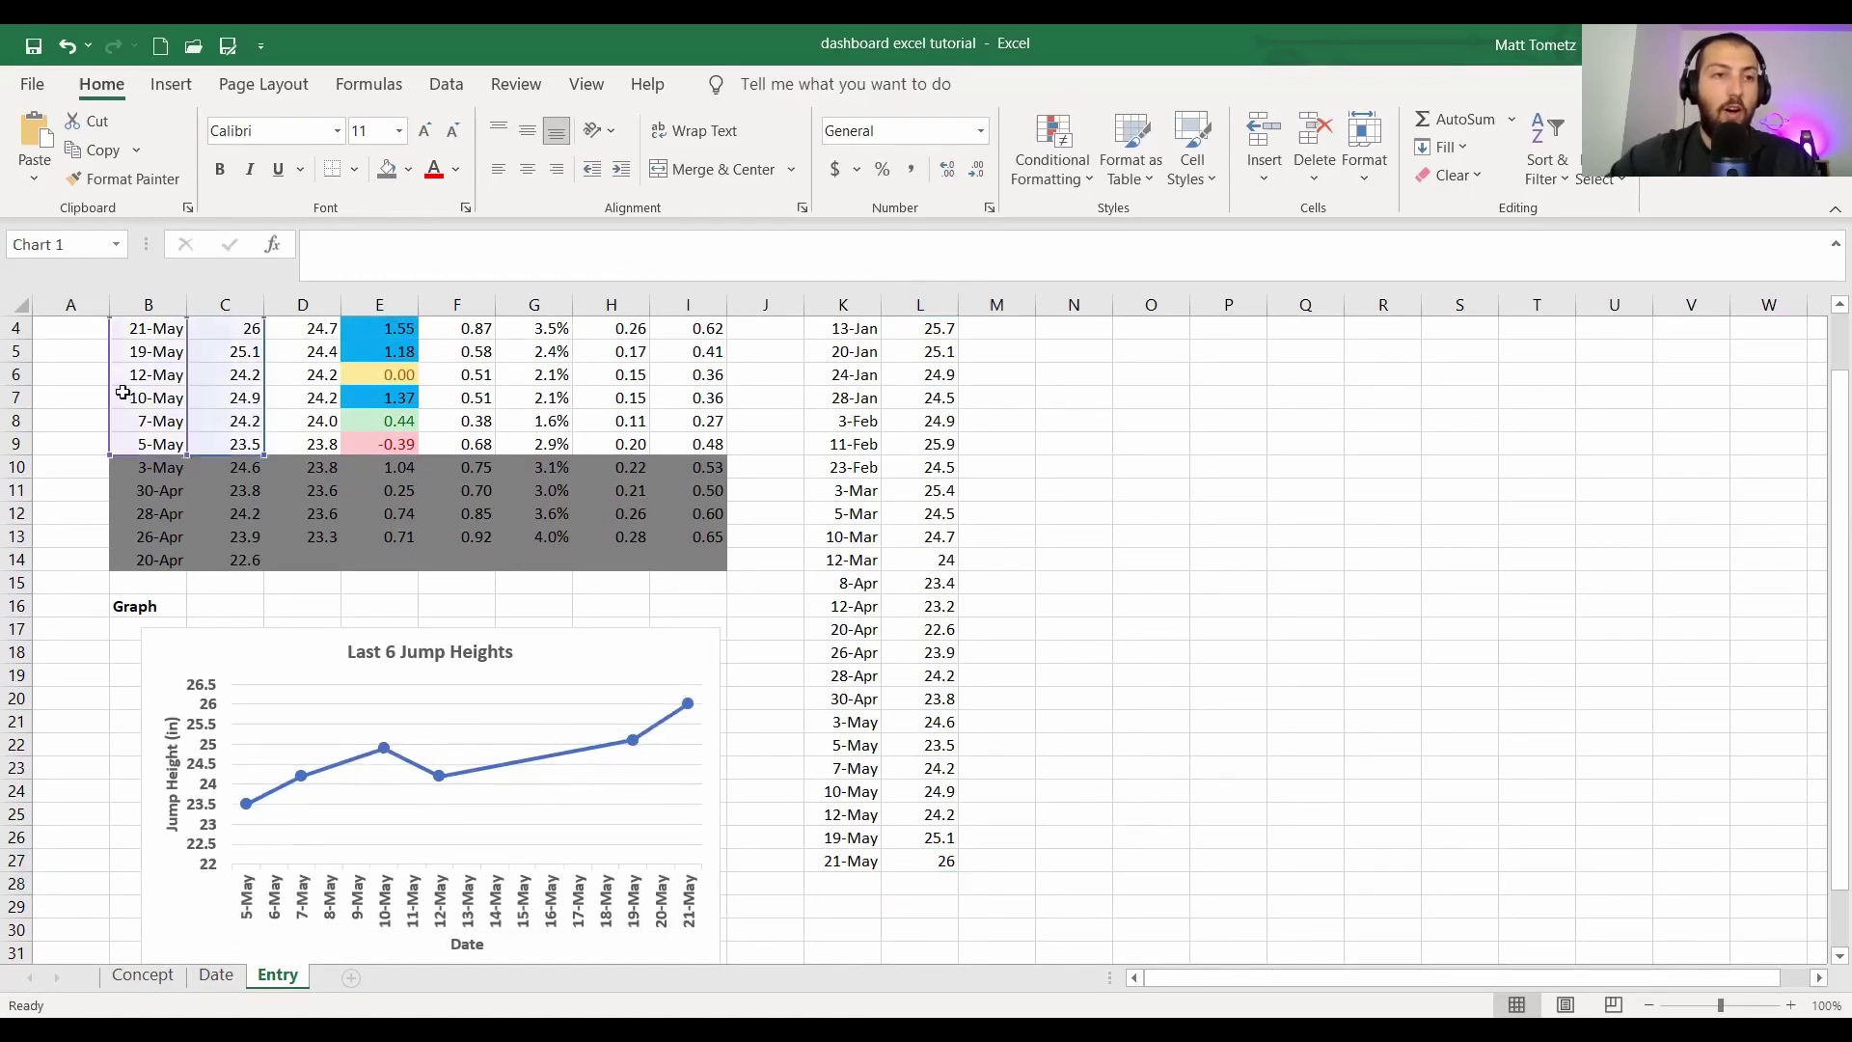
scroll(122, 393, up, 1)
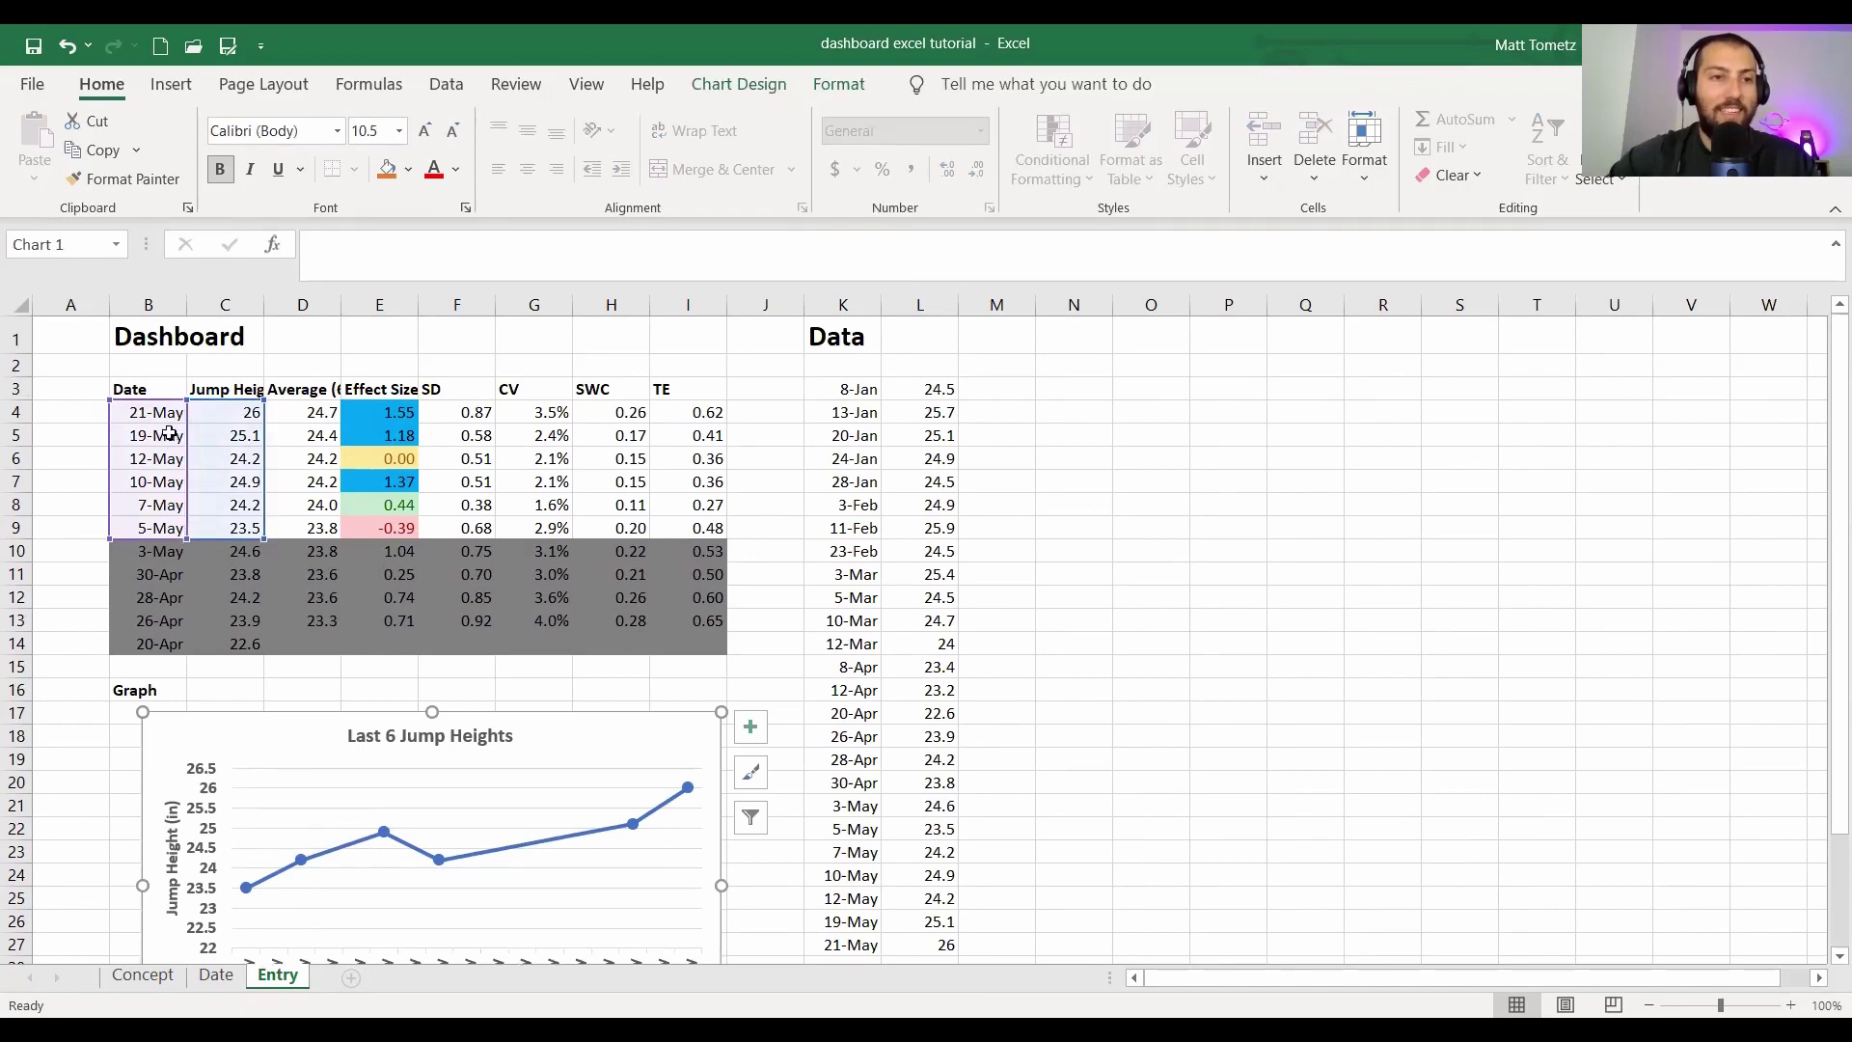
scroll(443, 570, down, 1)
scroll(186, 479, up, 1)
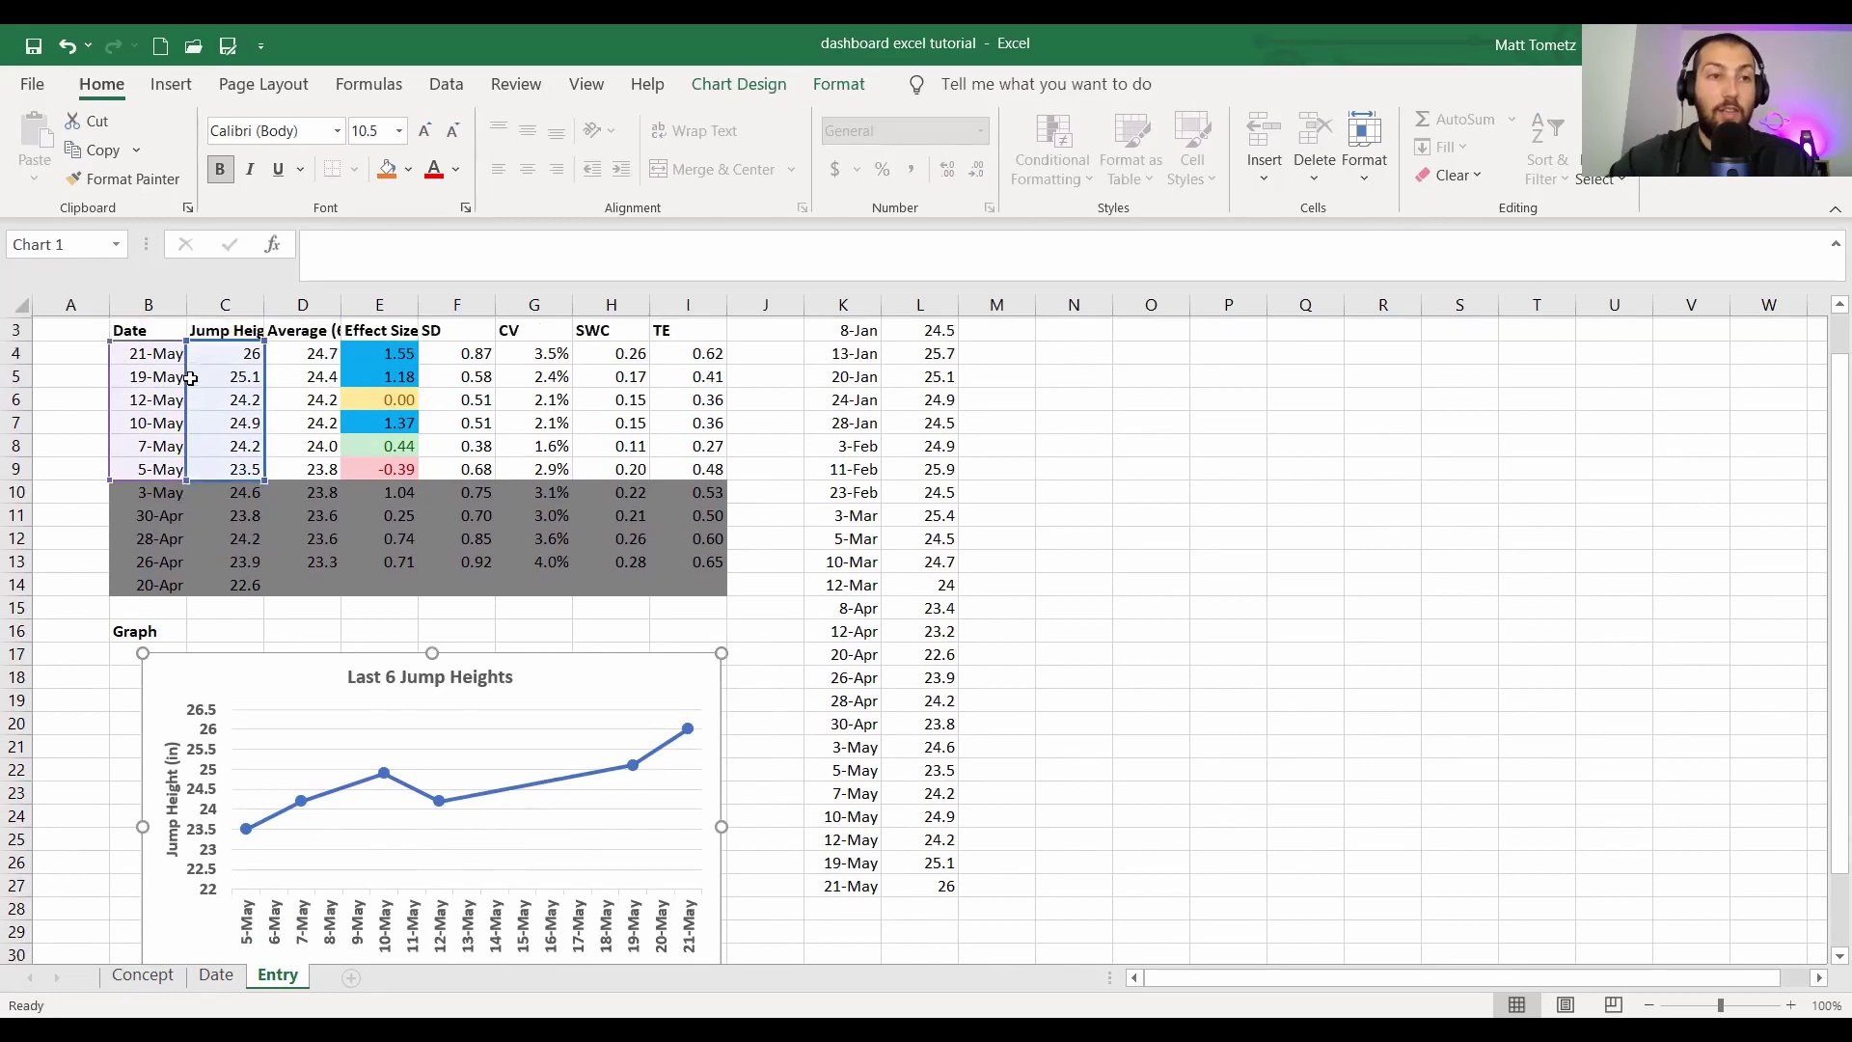
scroll(183, 386, up, 1)
click(143, 412)
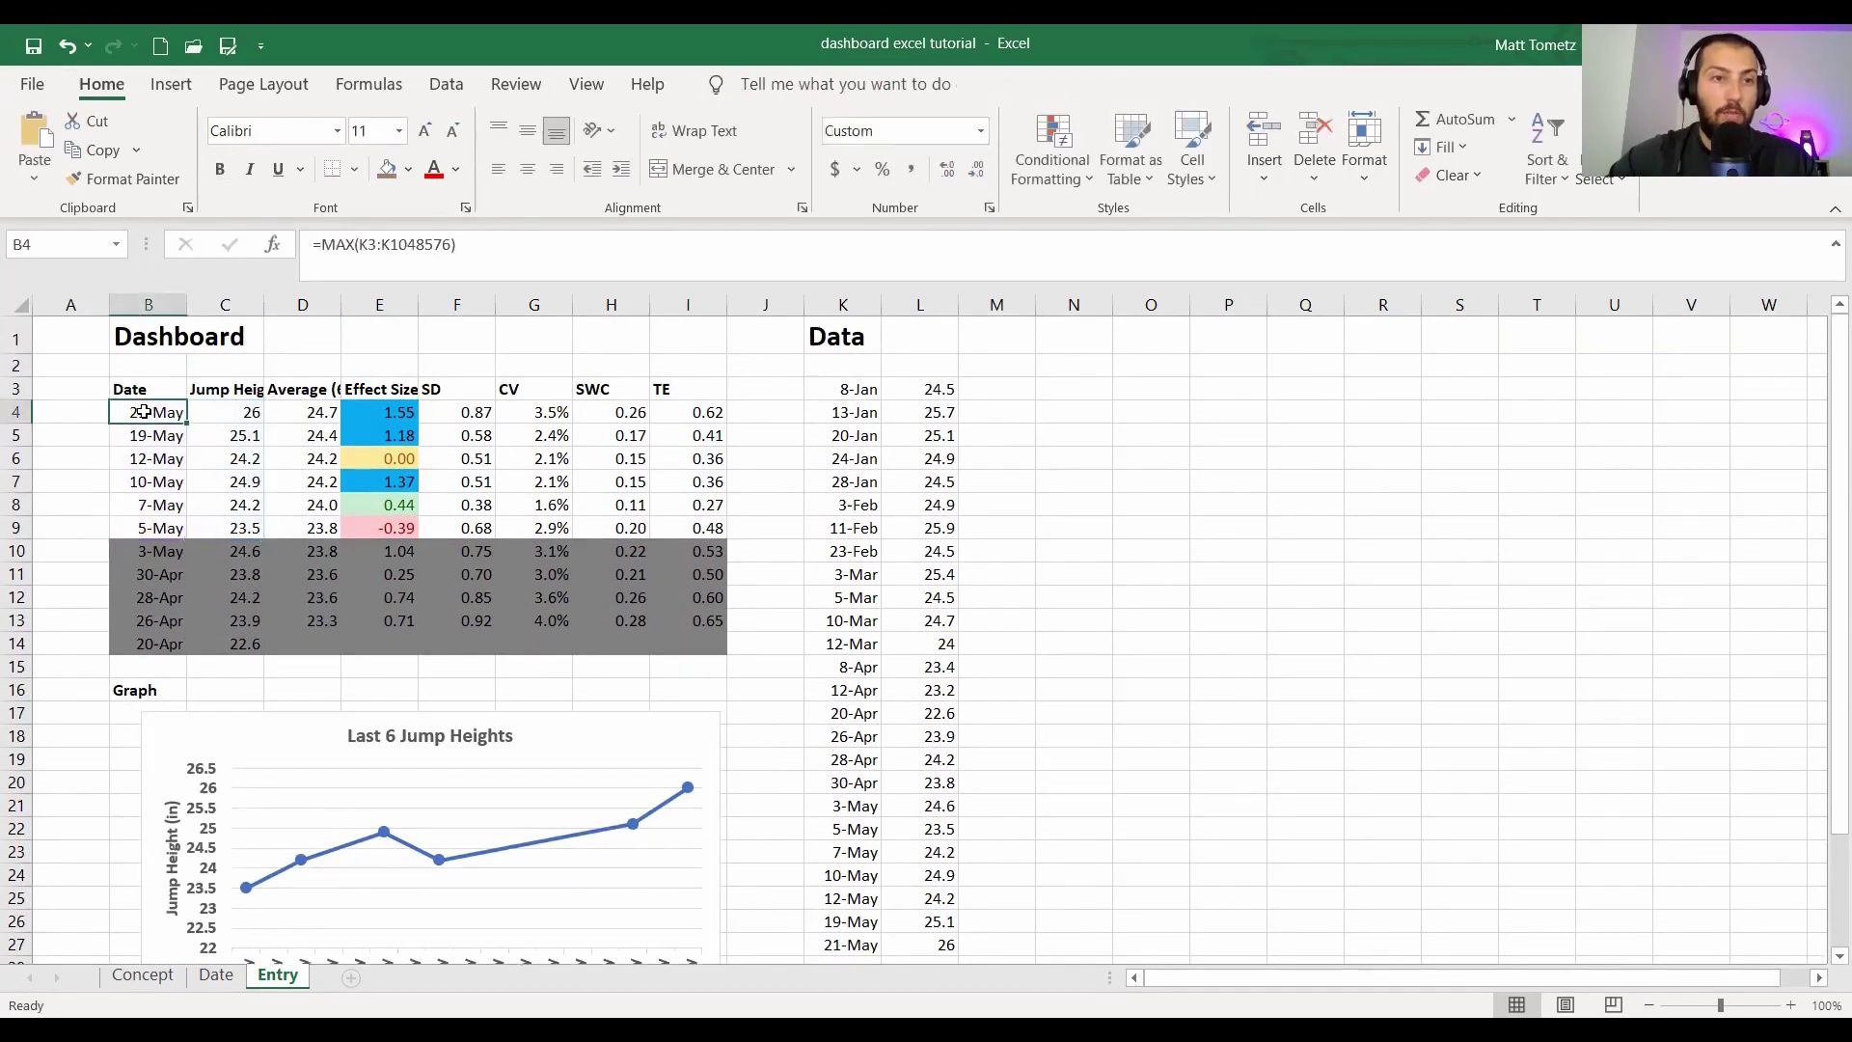
double_click(143, 412)
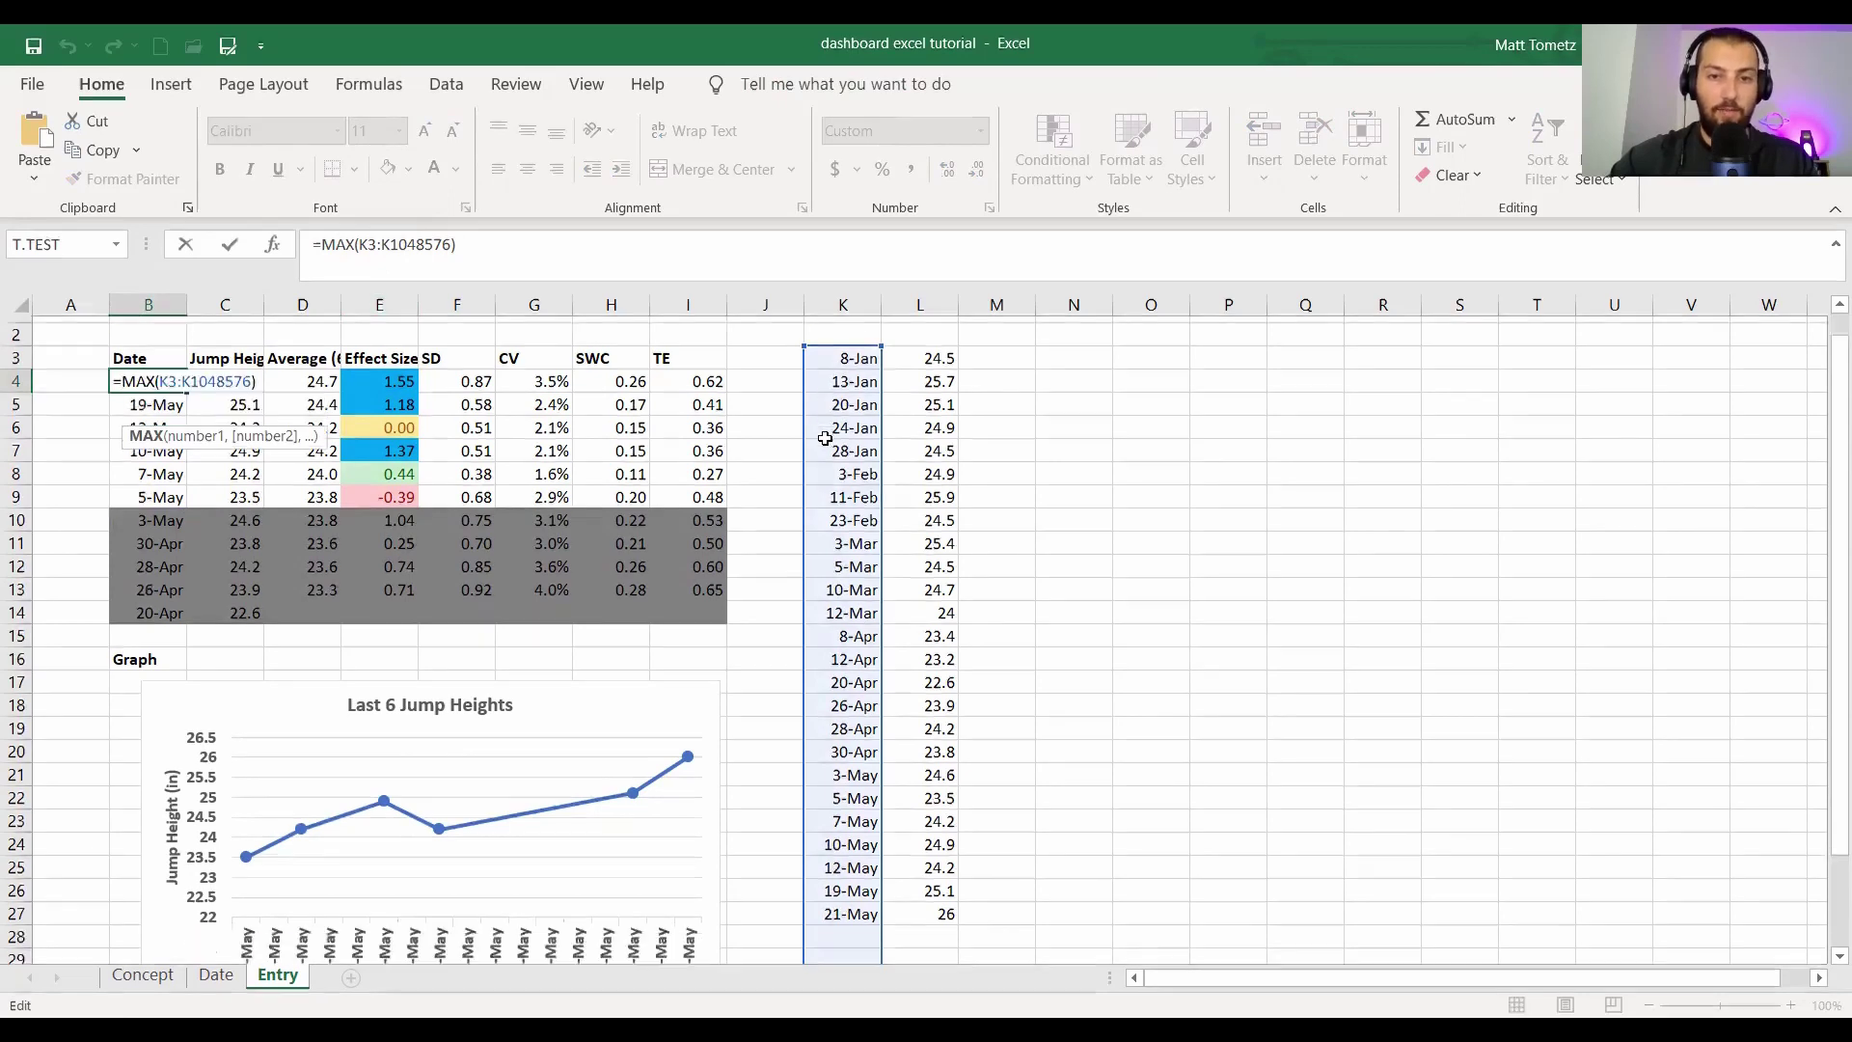
scroll(827, 418, down, 5)
key(Return)
- Add a record to the Data list in row 28 with date 5/23 and jump height 24
click(851, 881)
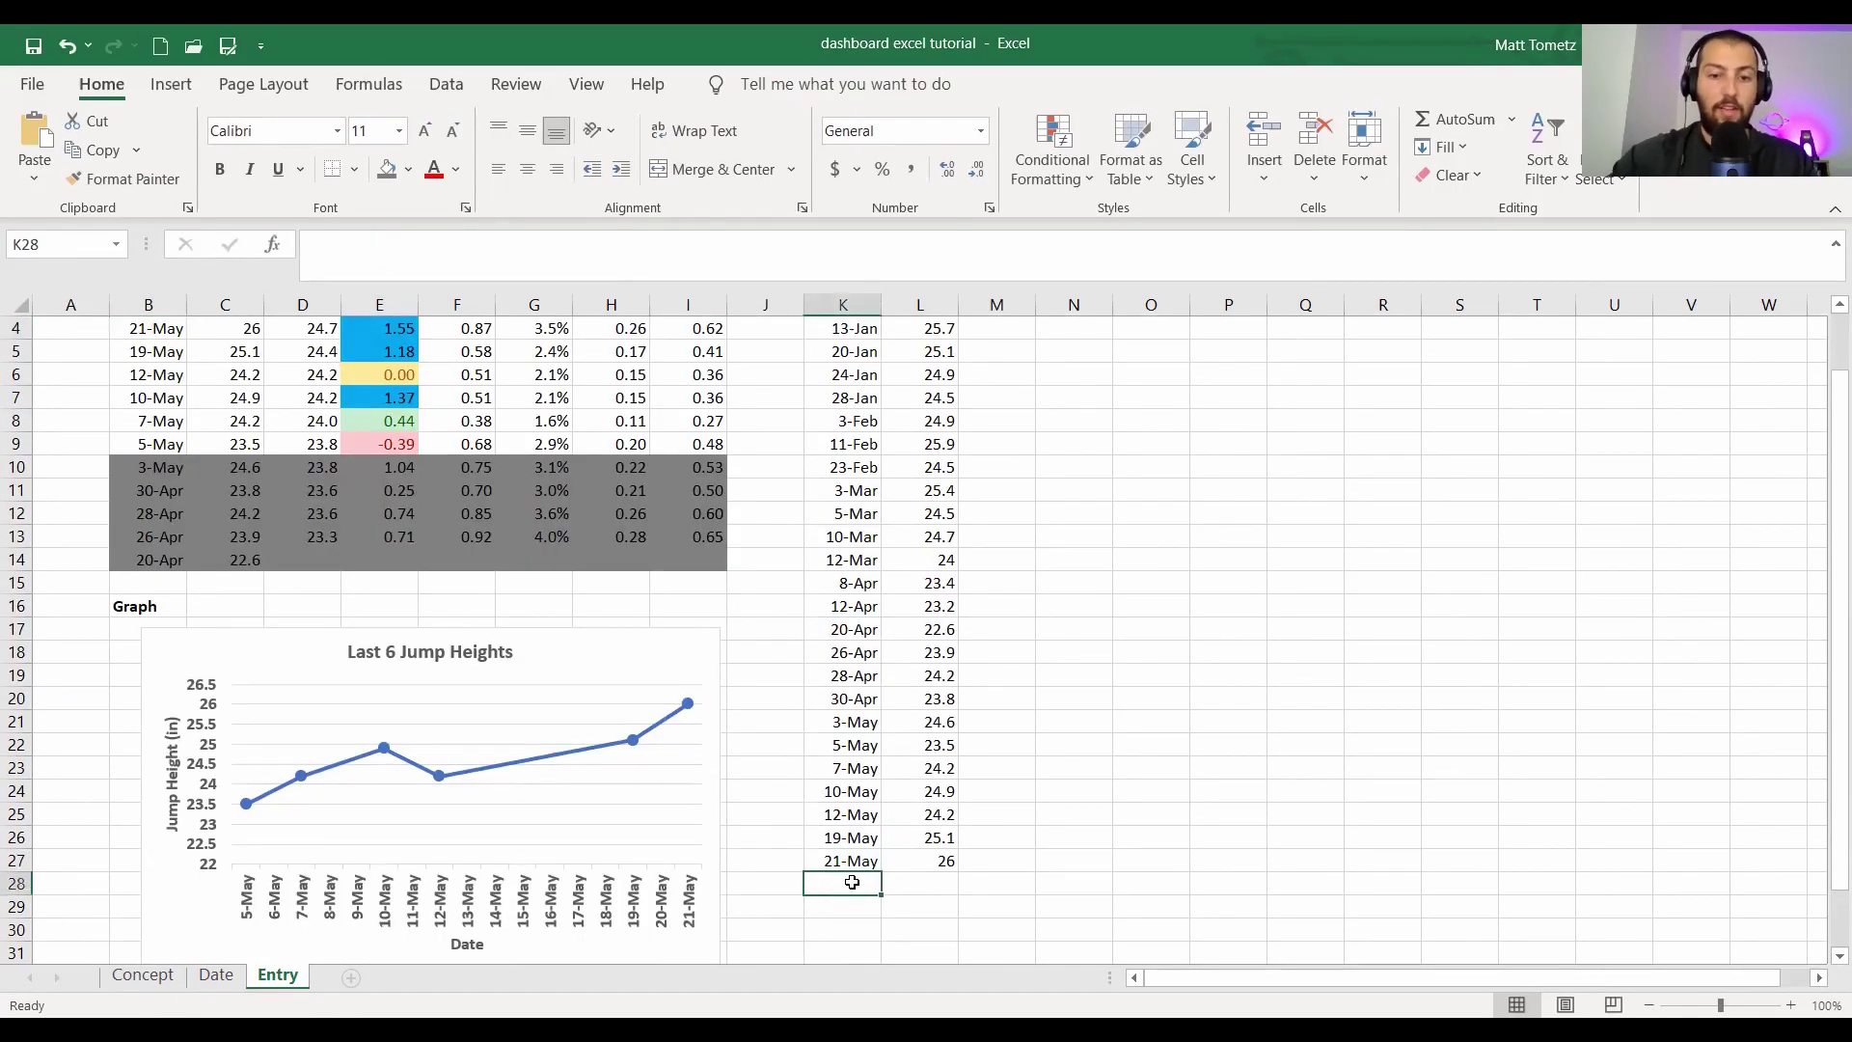
text(5/23)
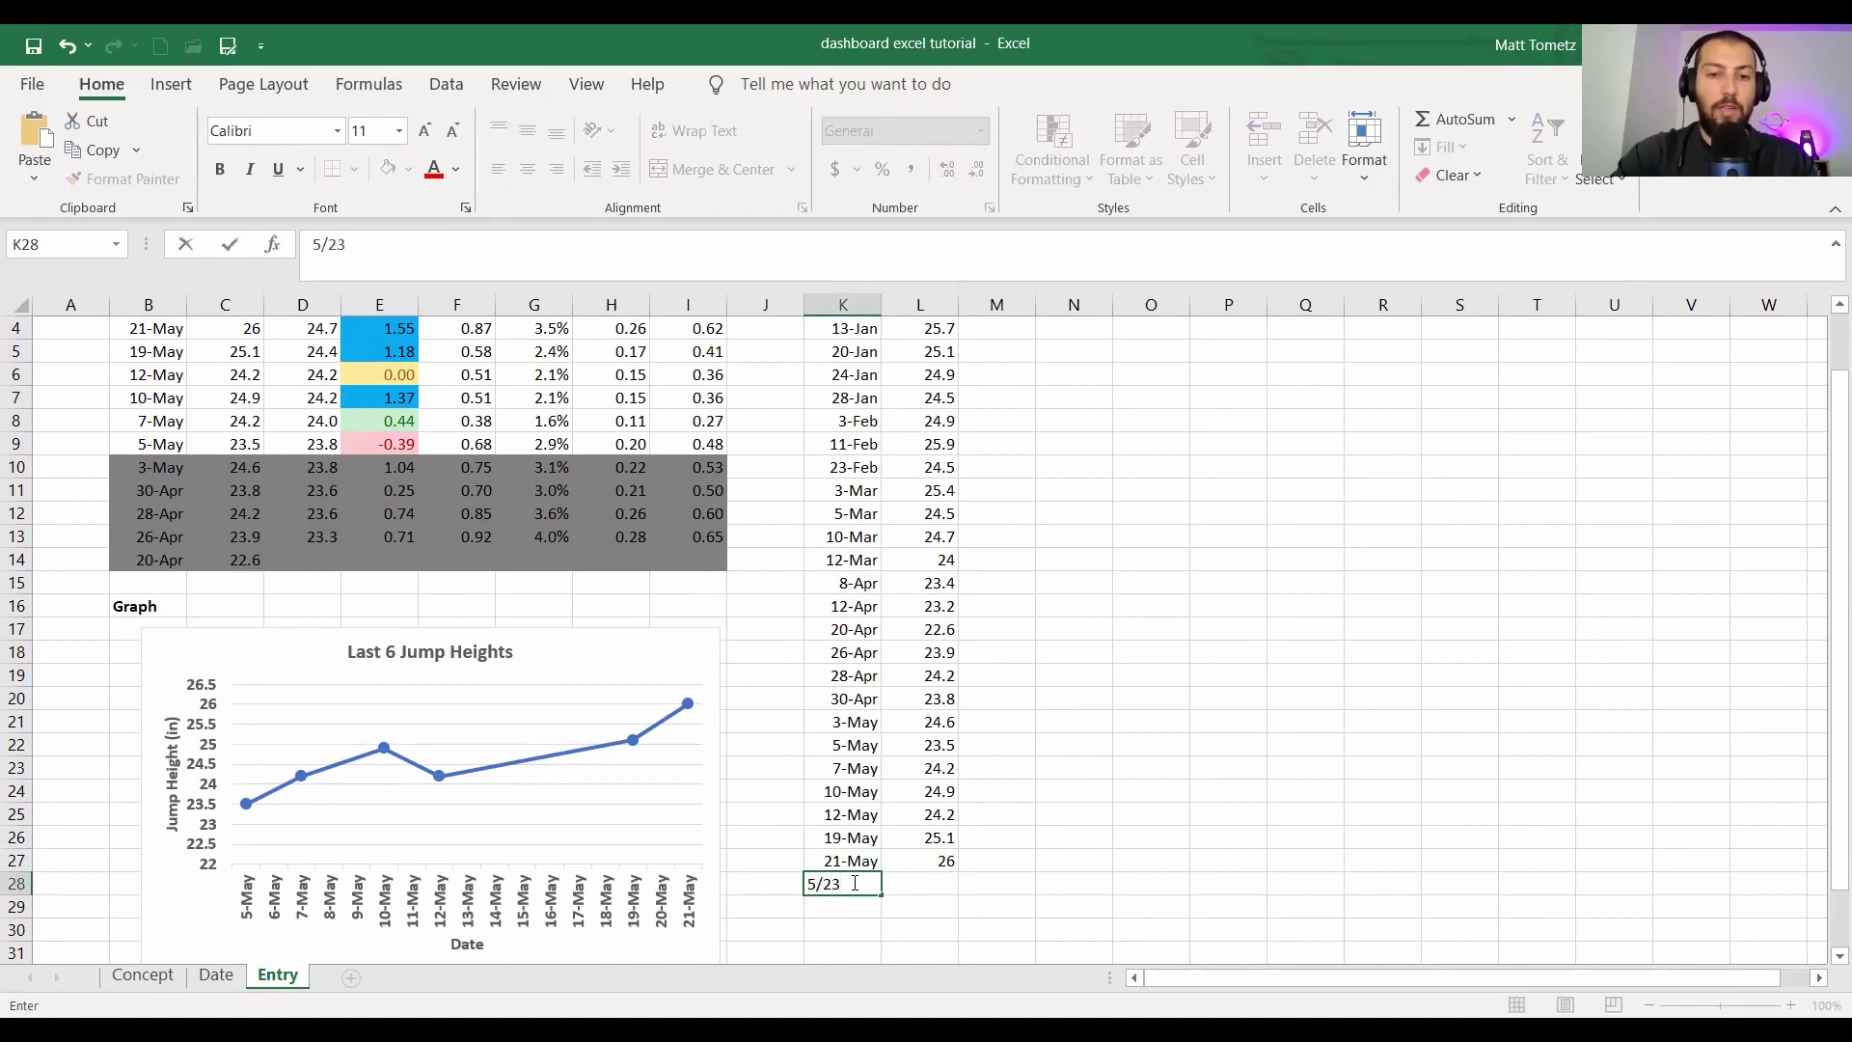
key(Tab)
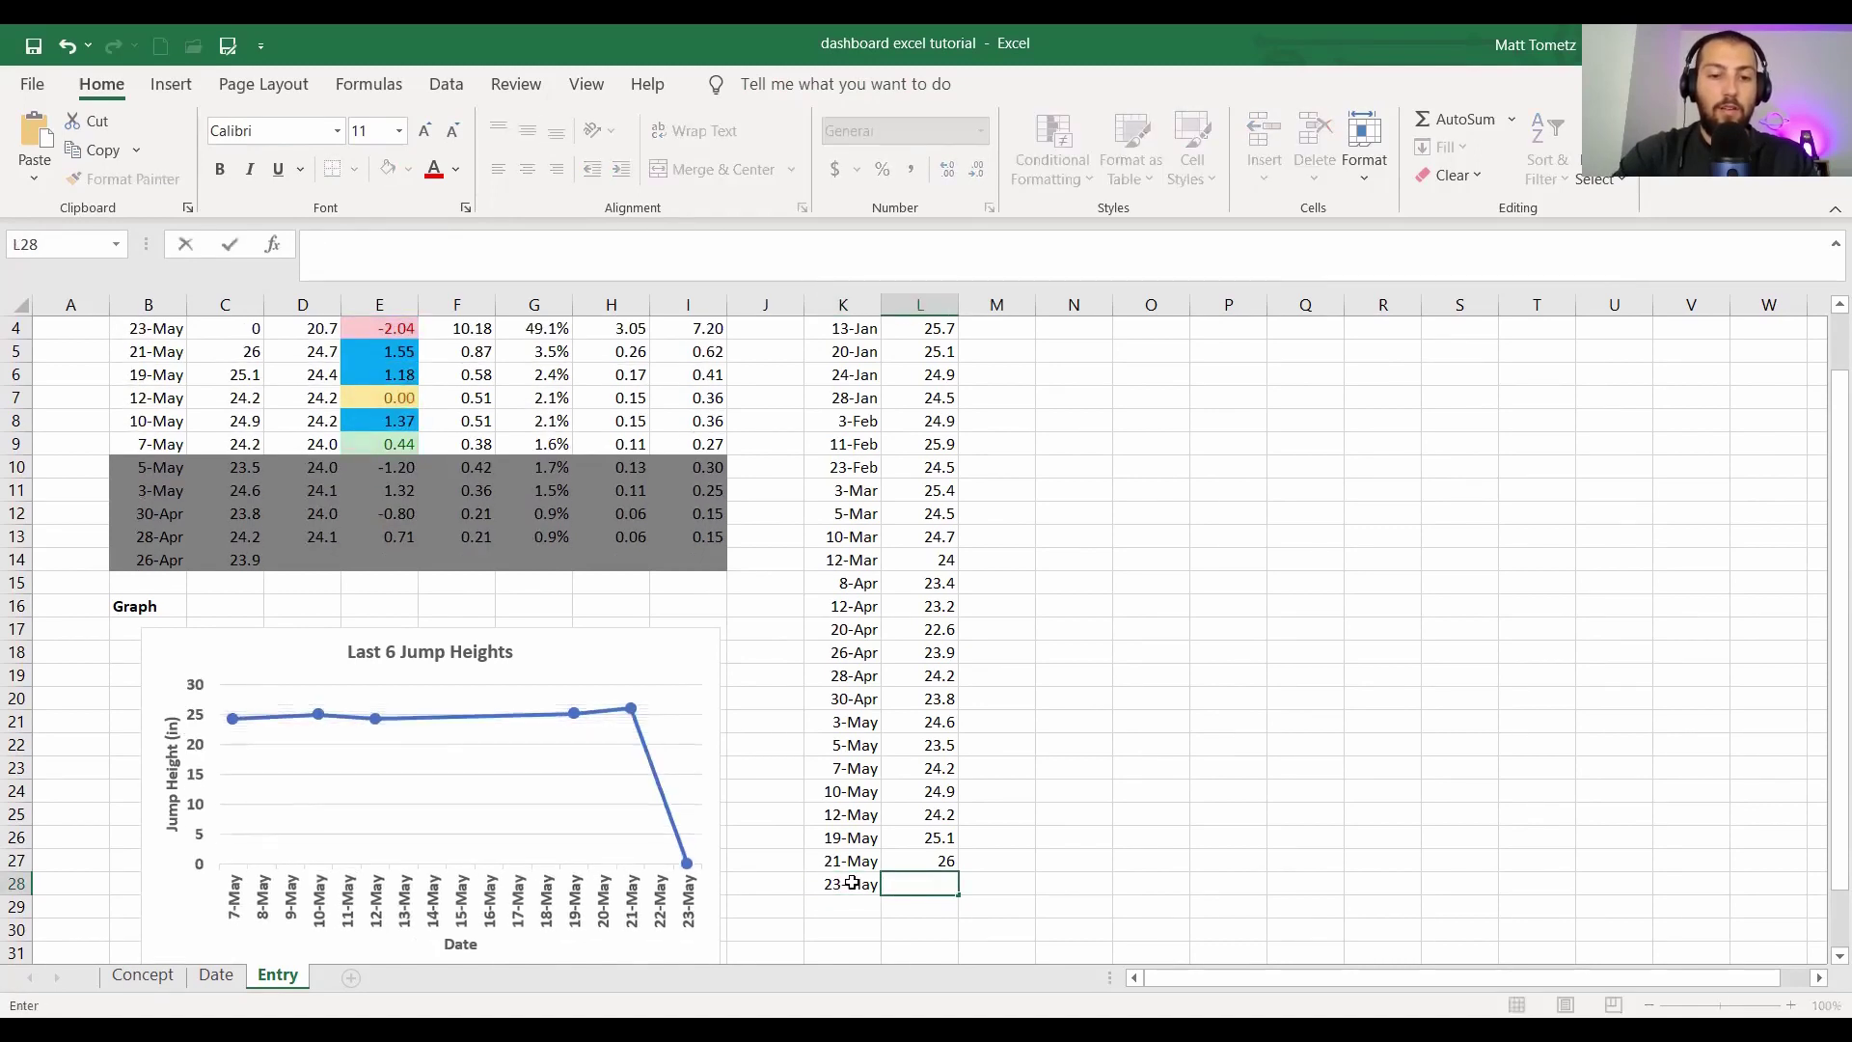
text(24)
key(Return)
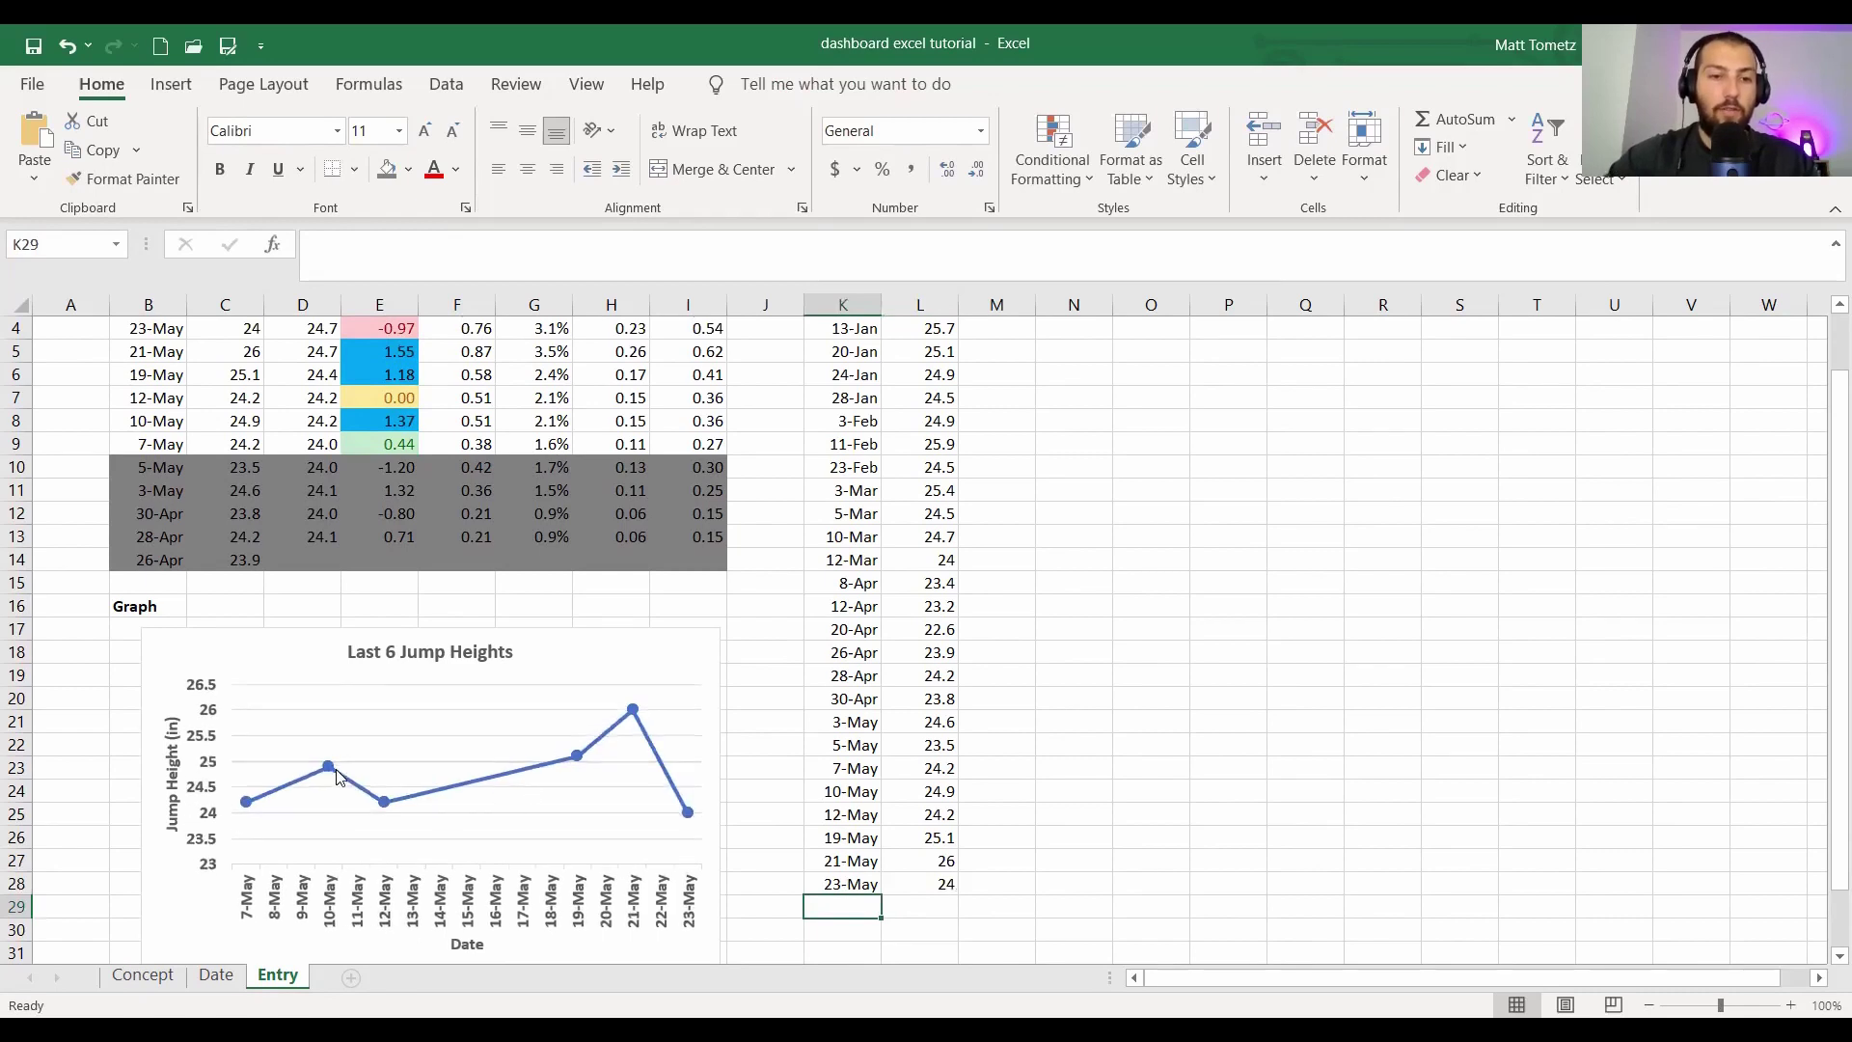
- Examine the Last 6 Jump Heights chart and its source range in the dashboard against the latest Data entries
click(271, 665)
scroll(260, 644, up, 1)
scroll(405, 579, down, 2)
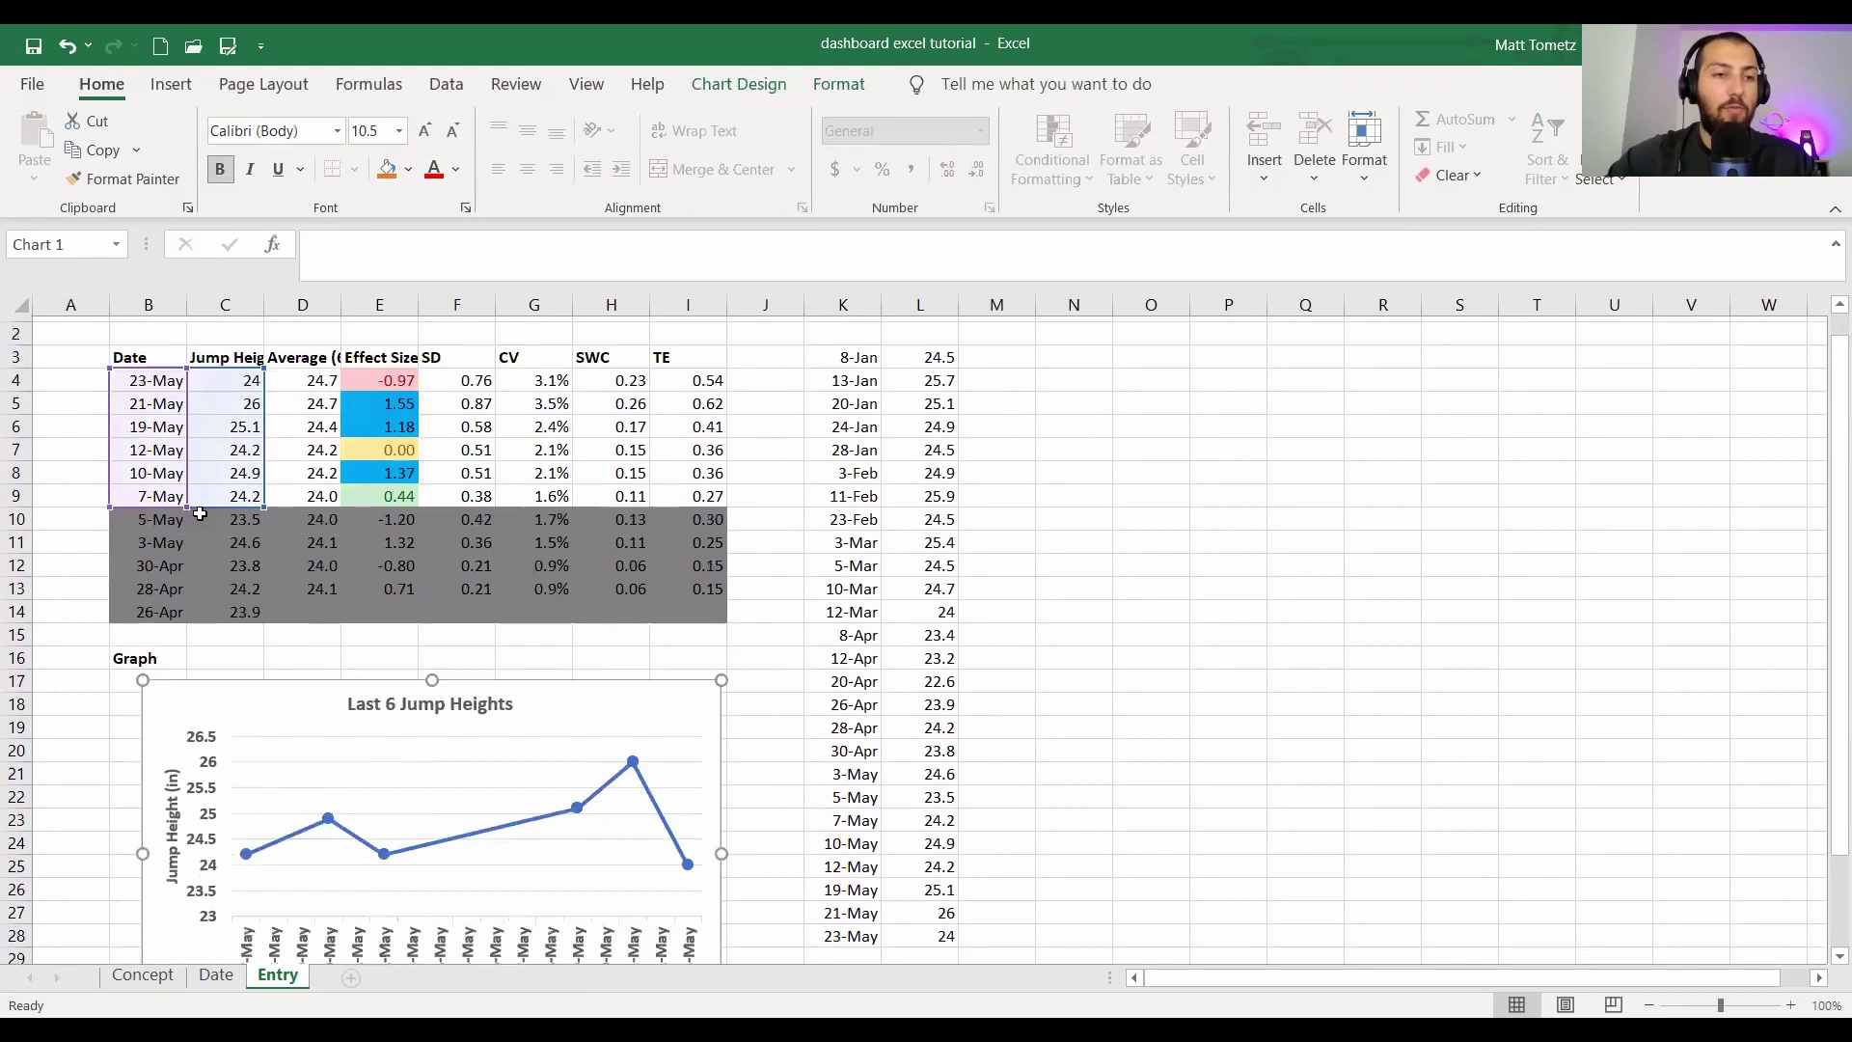
scroll(130, 611, up, 2)
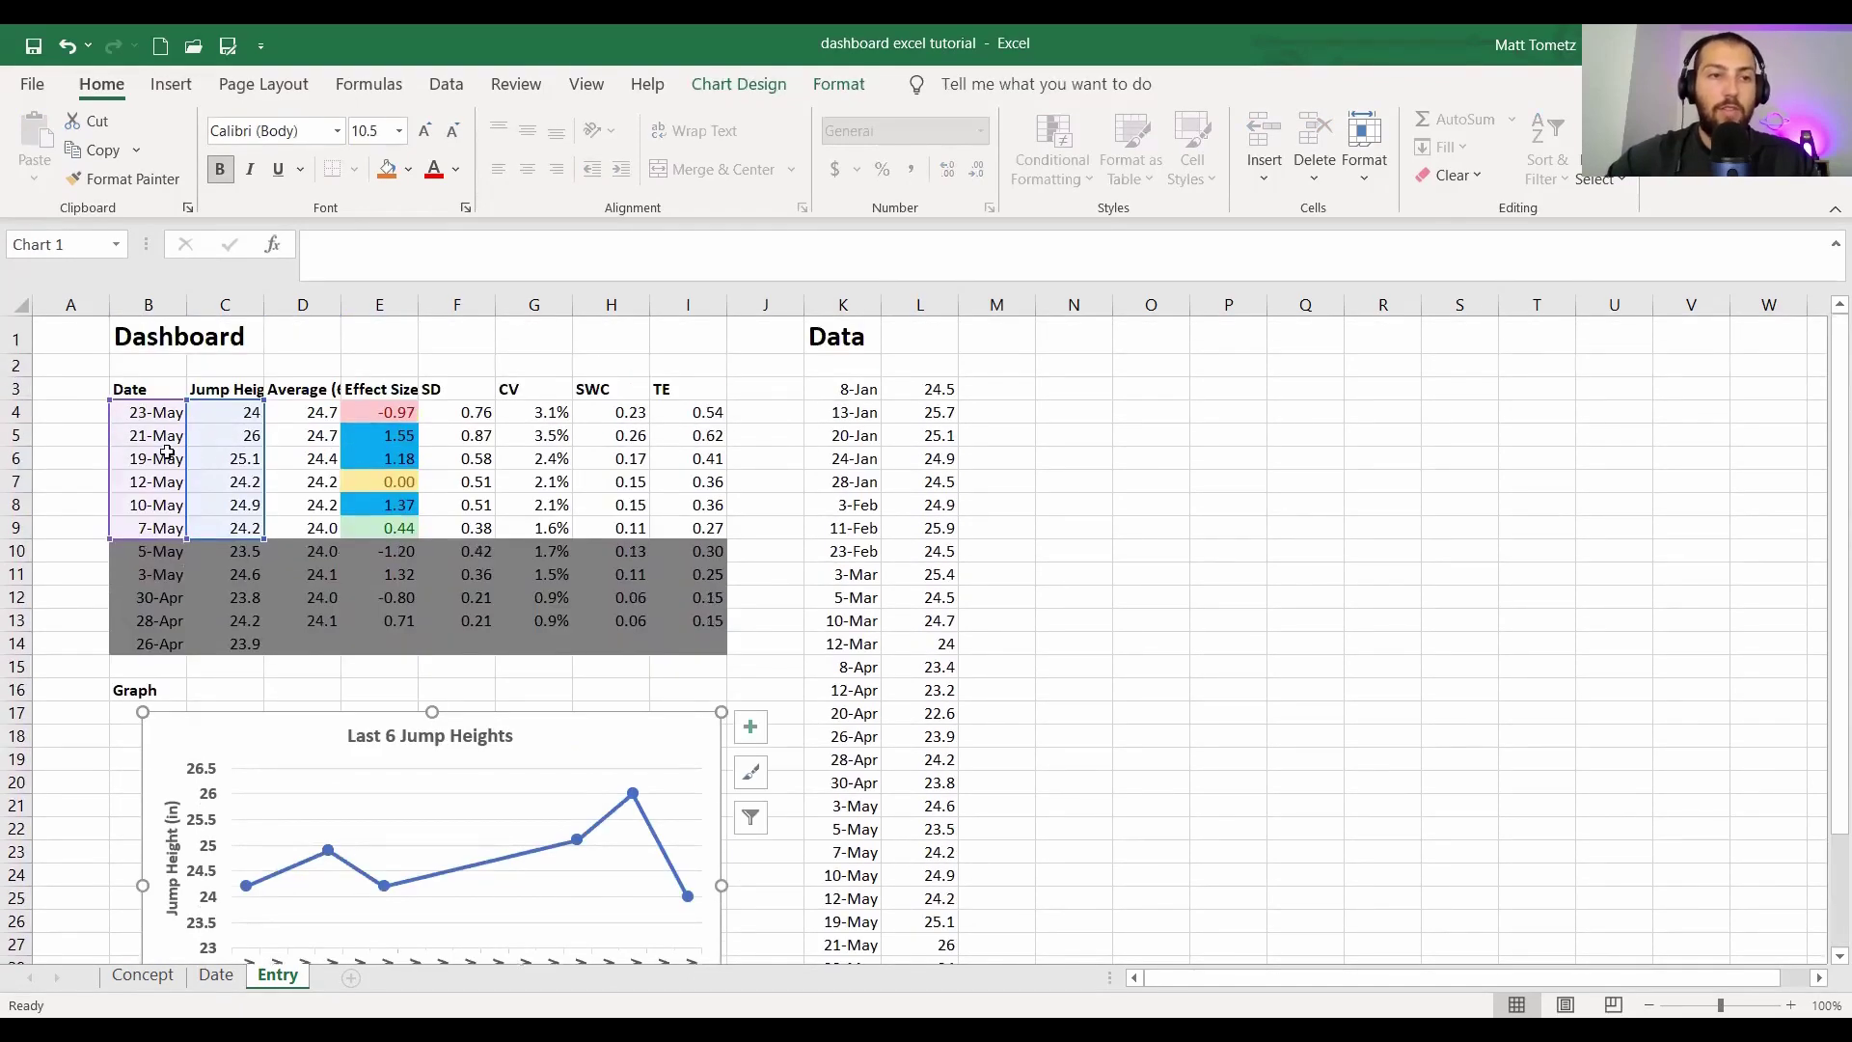
scroll(900, 446, down, 2)
click(926, 769)
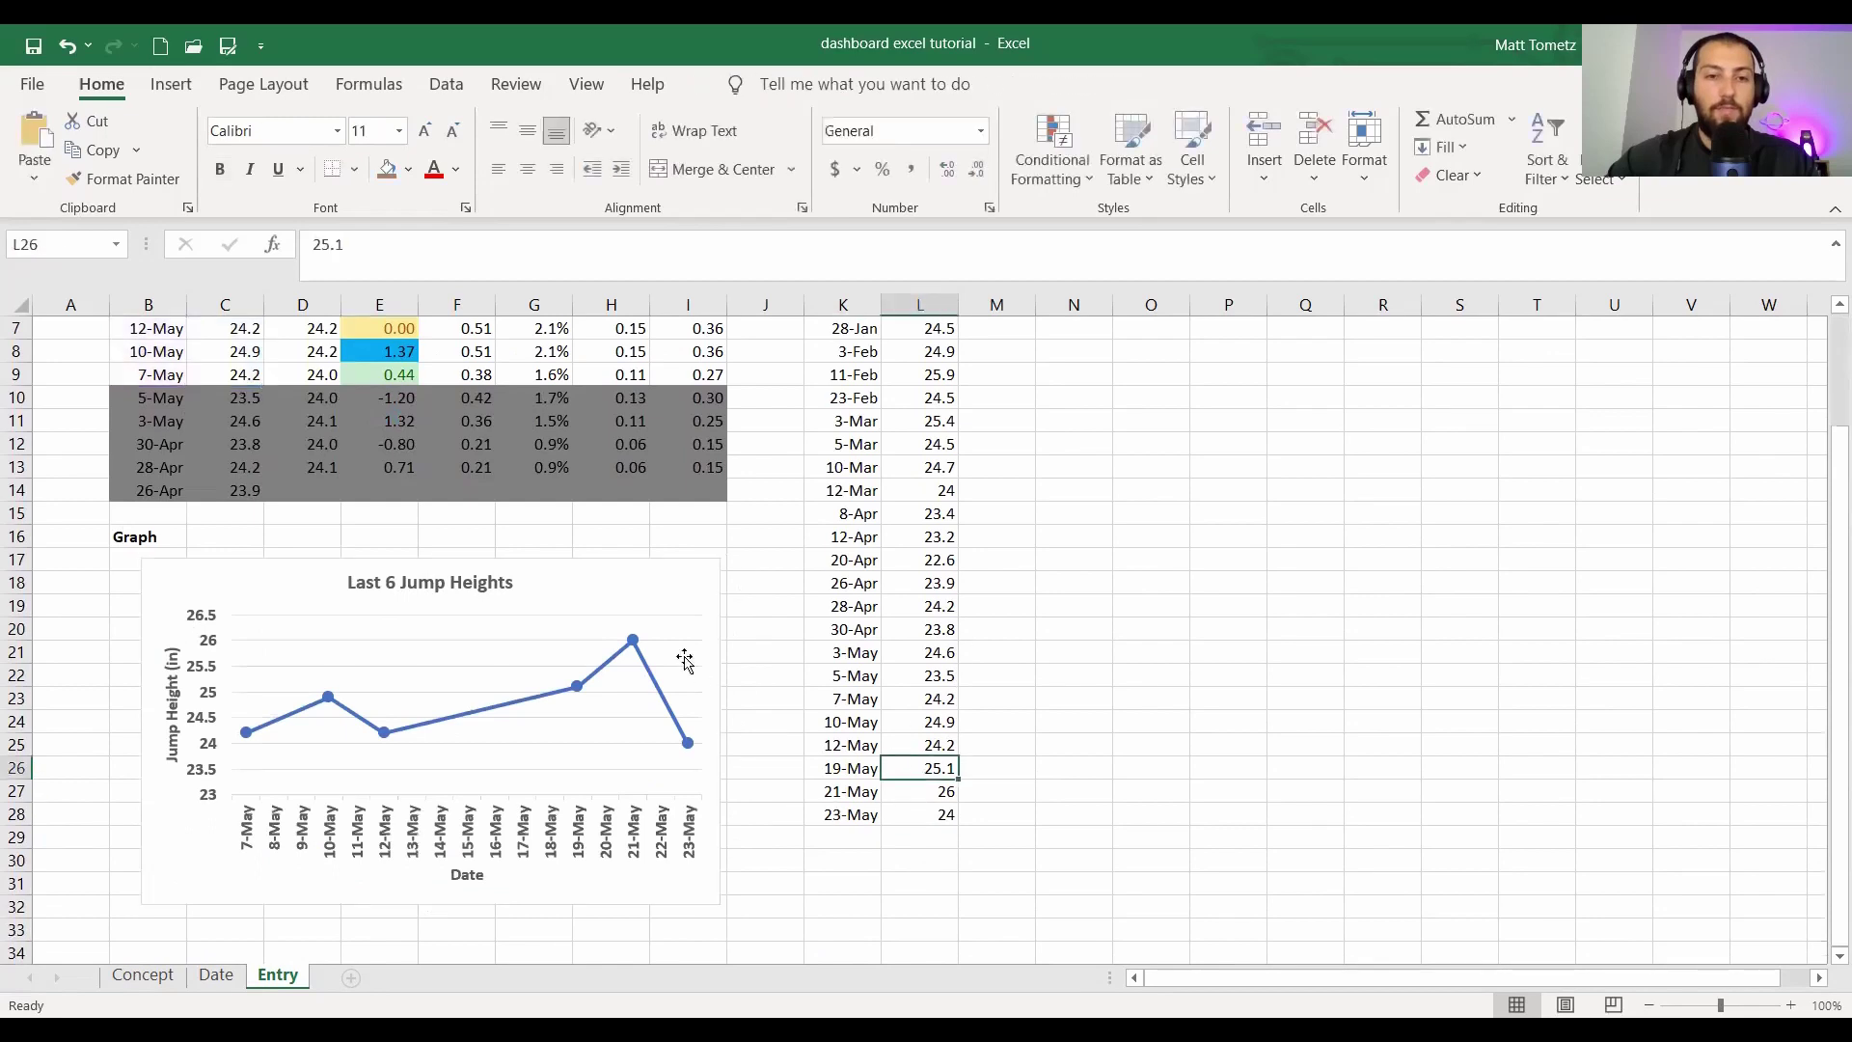
scroll(766, 540, up, 2)
click(767, 540)
click(740, 494)
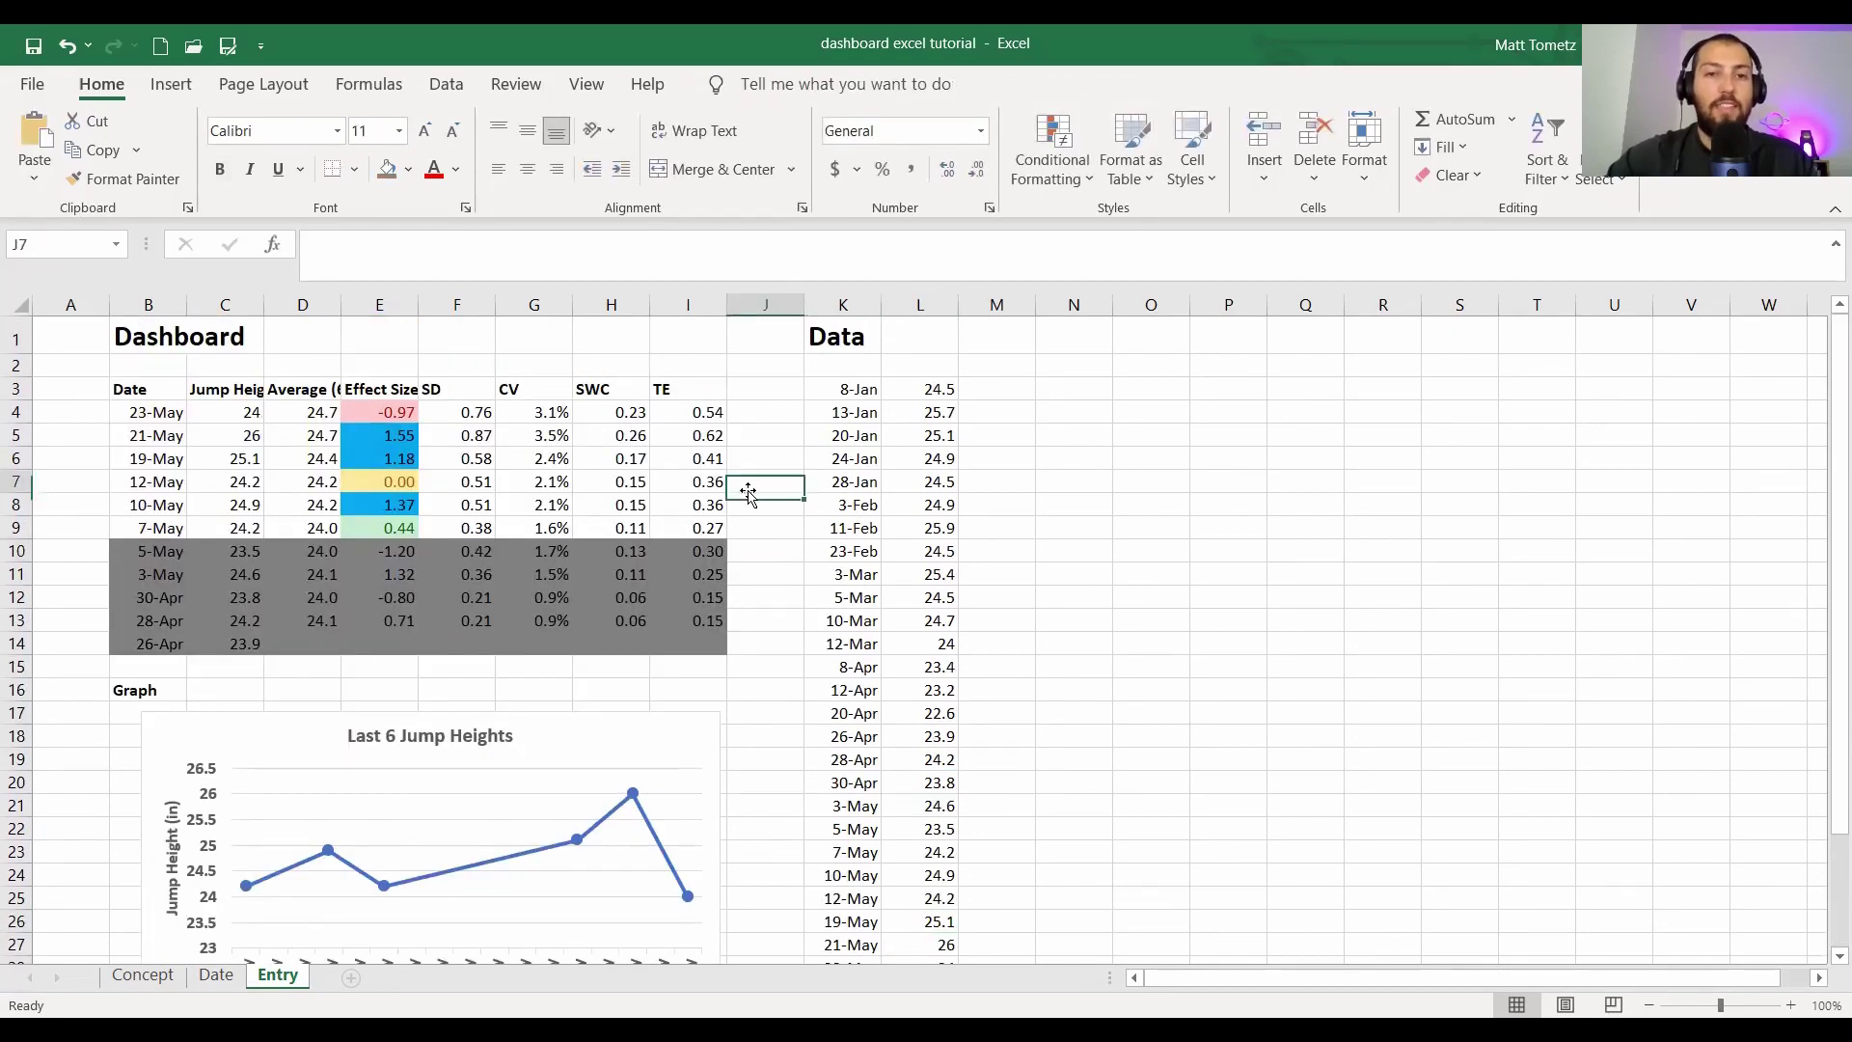
- Review the Concept sheet's Date and Entry organizing options and its "All you need:" list
click(142, 974)
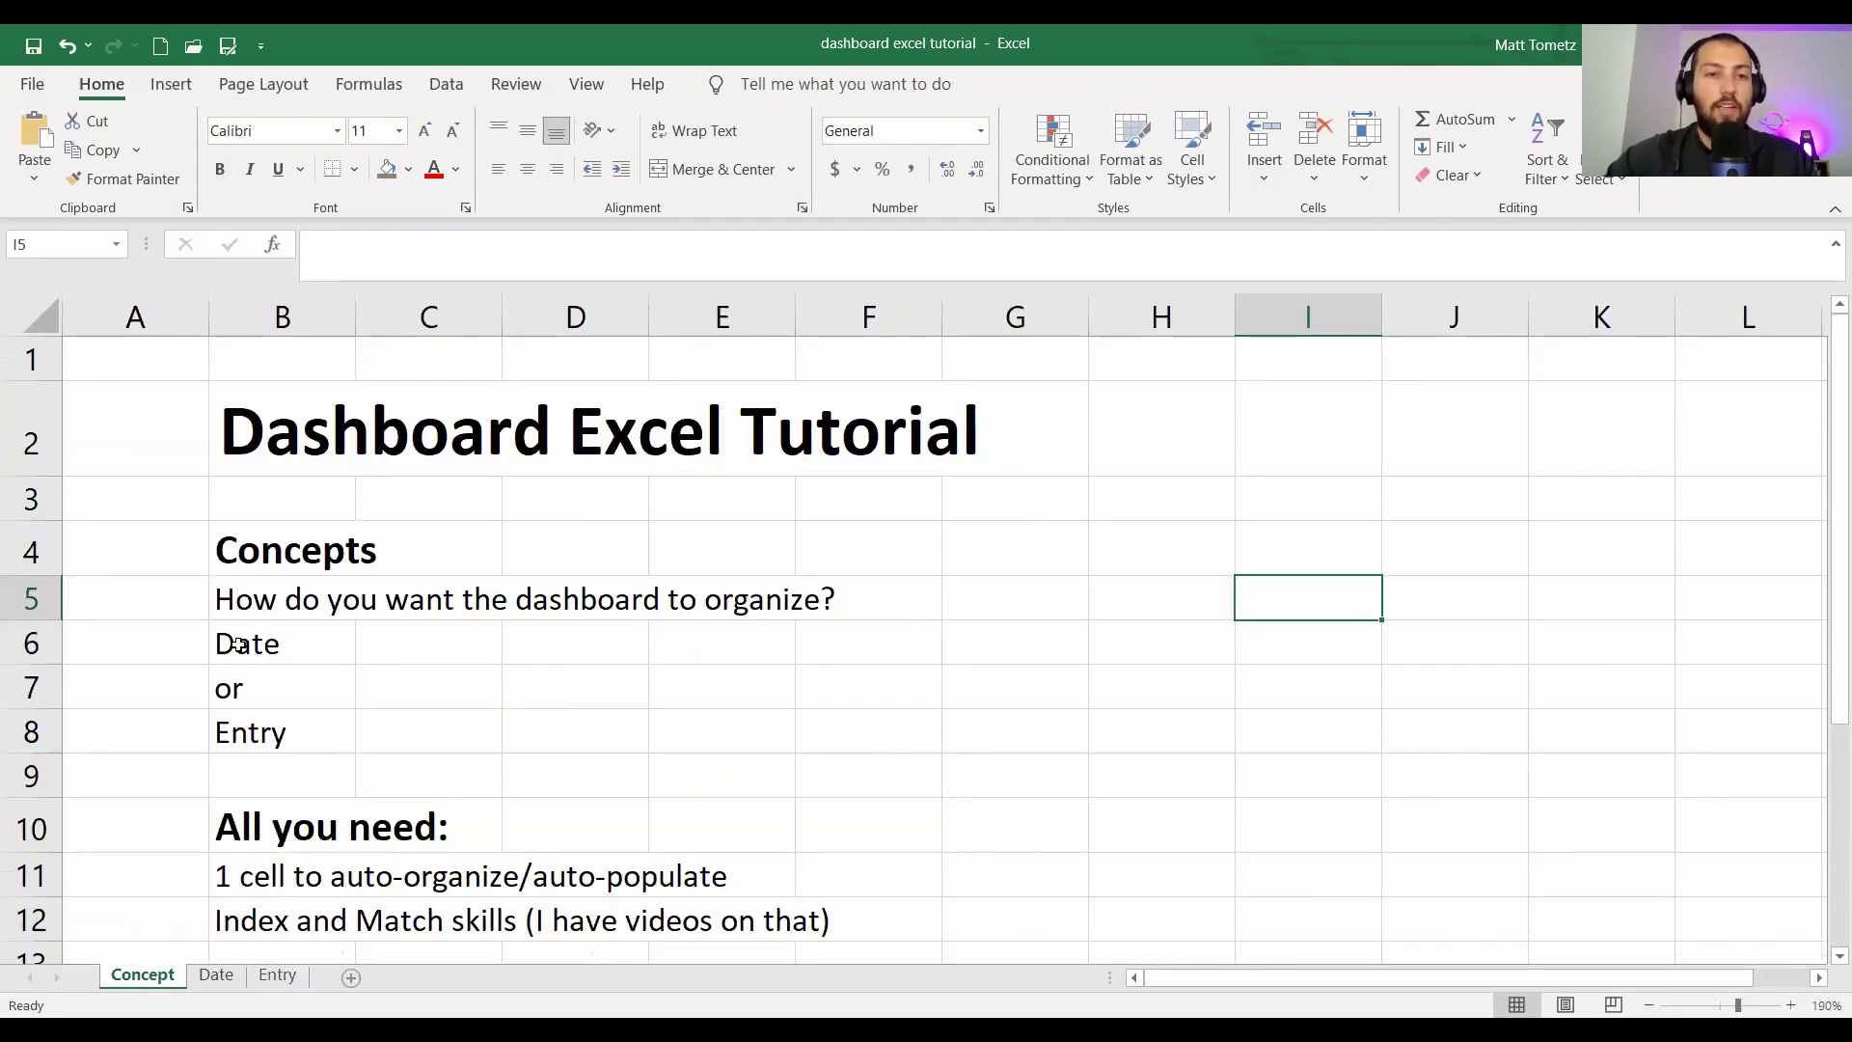
click(238, 644)
click(320, 737)
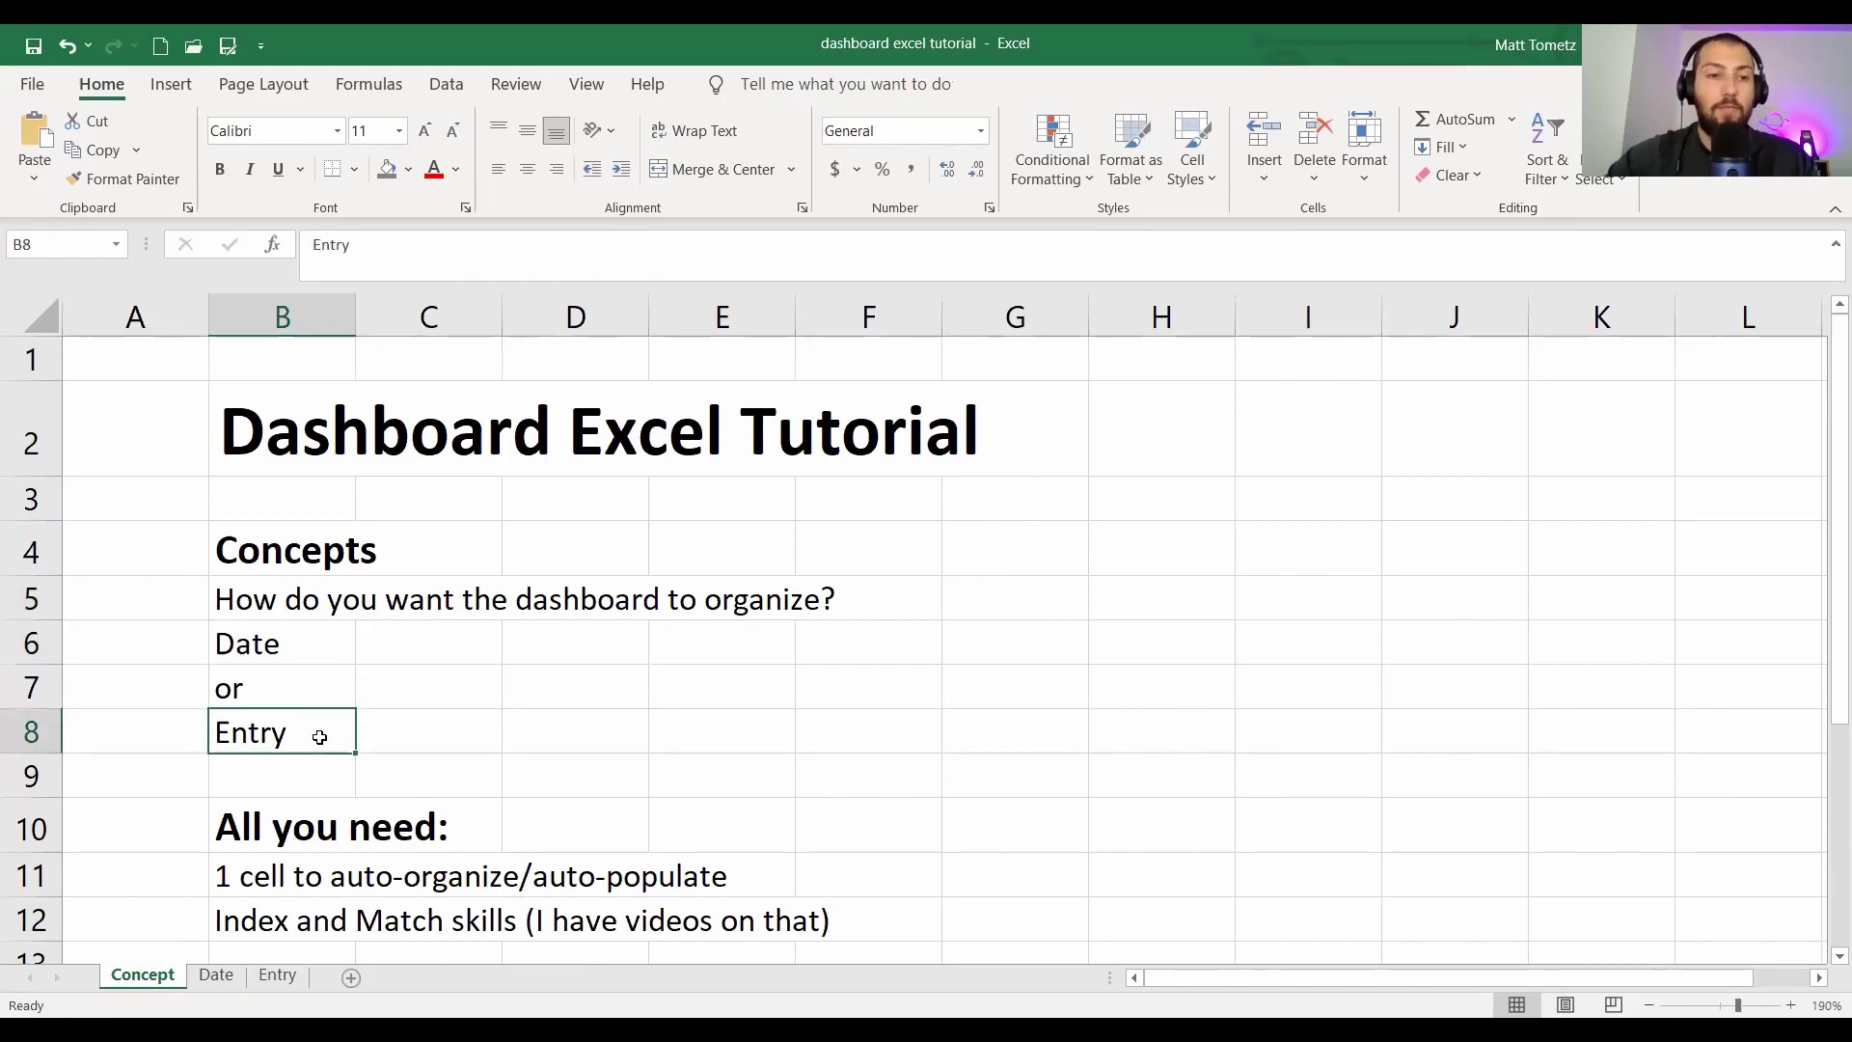
scroll(319, 737, down, 1)
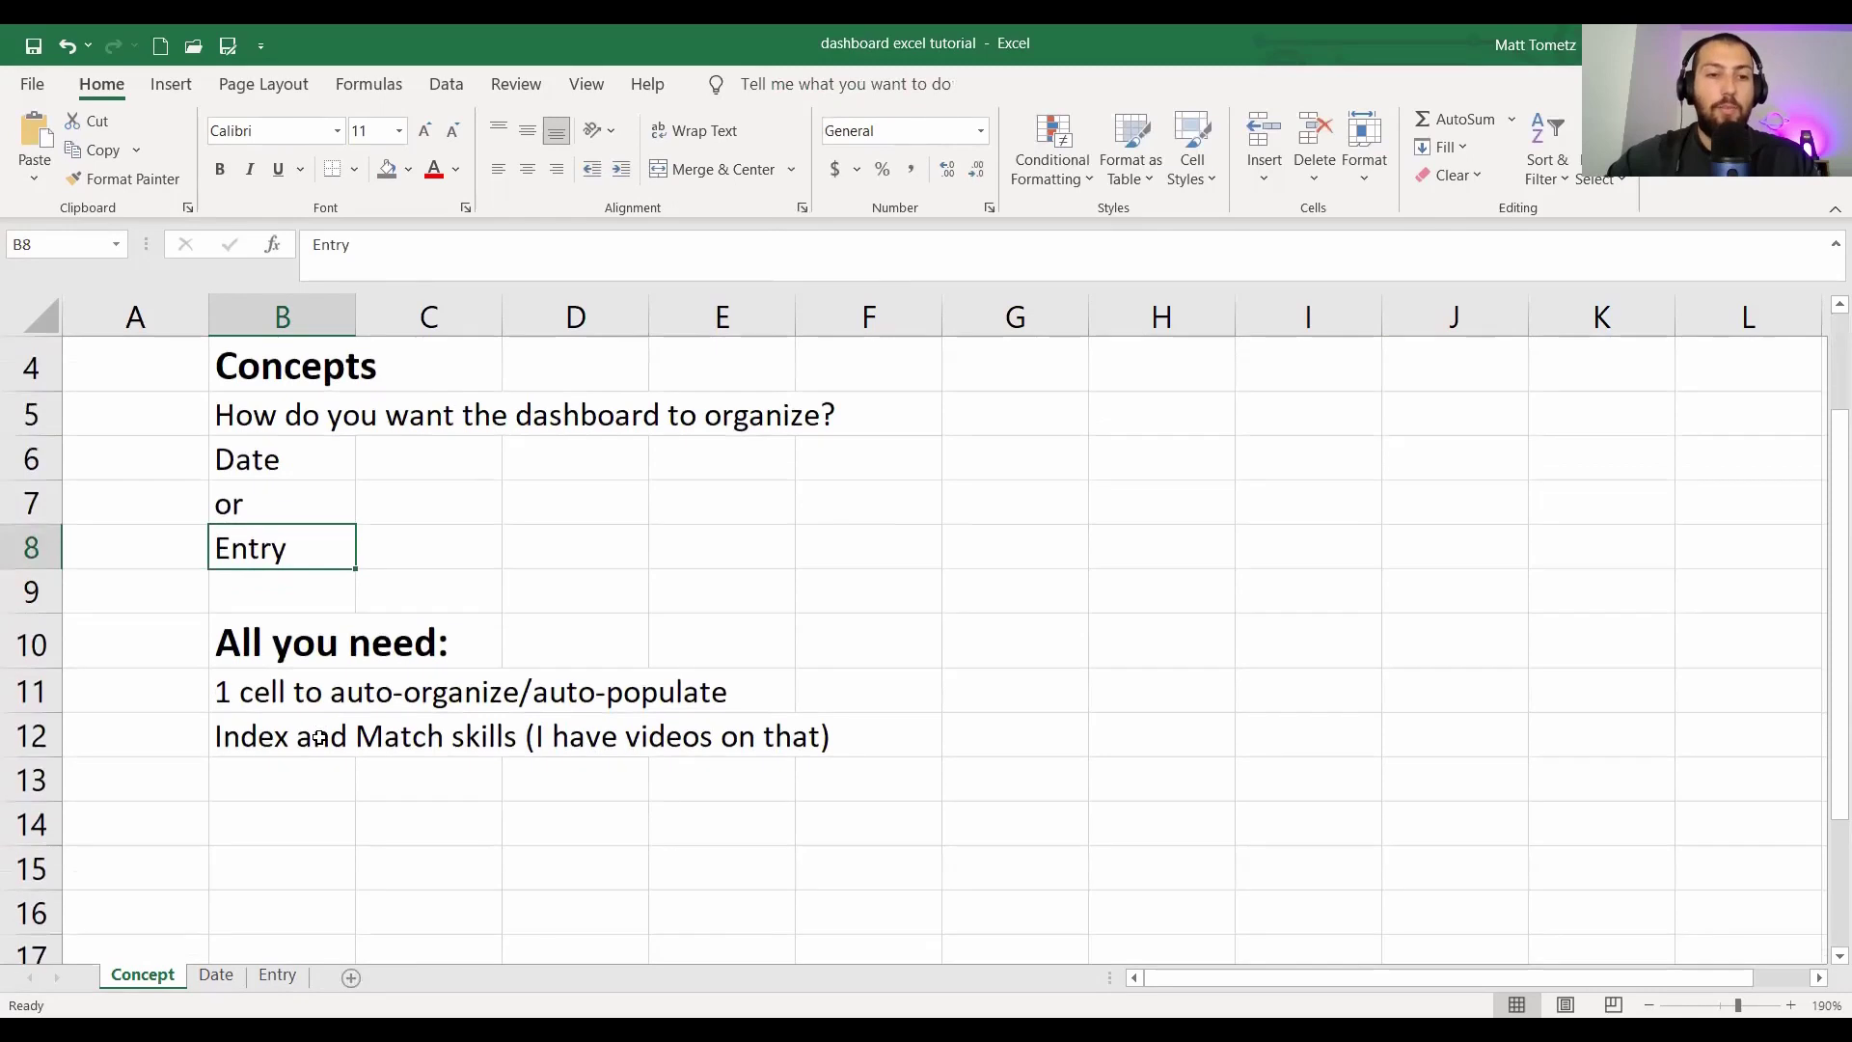
scroll(319, 737, up, 1)
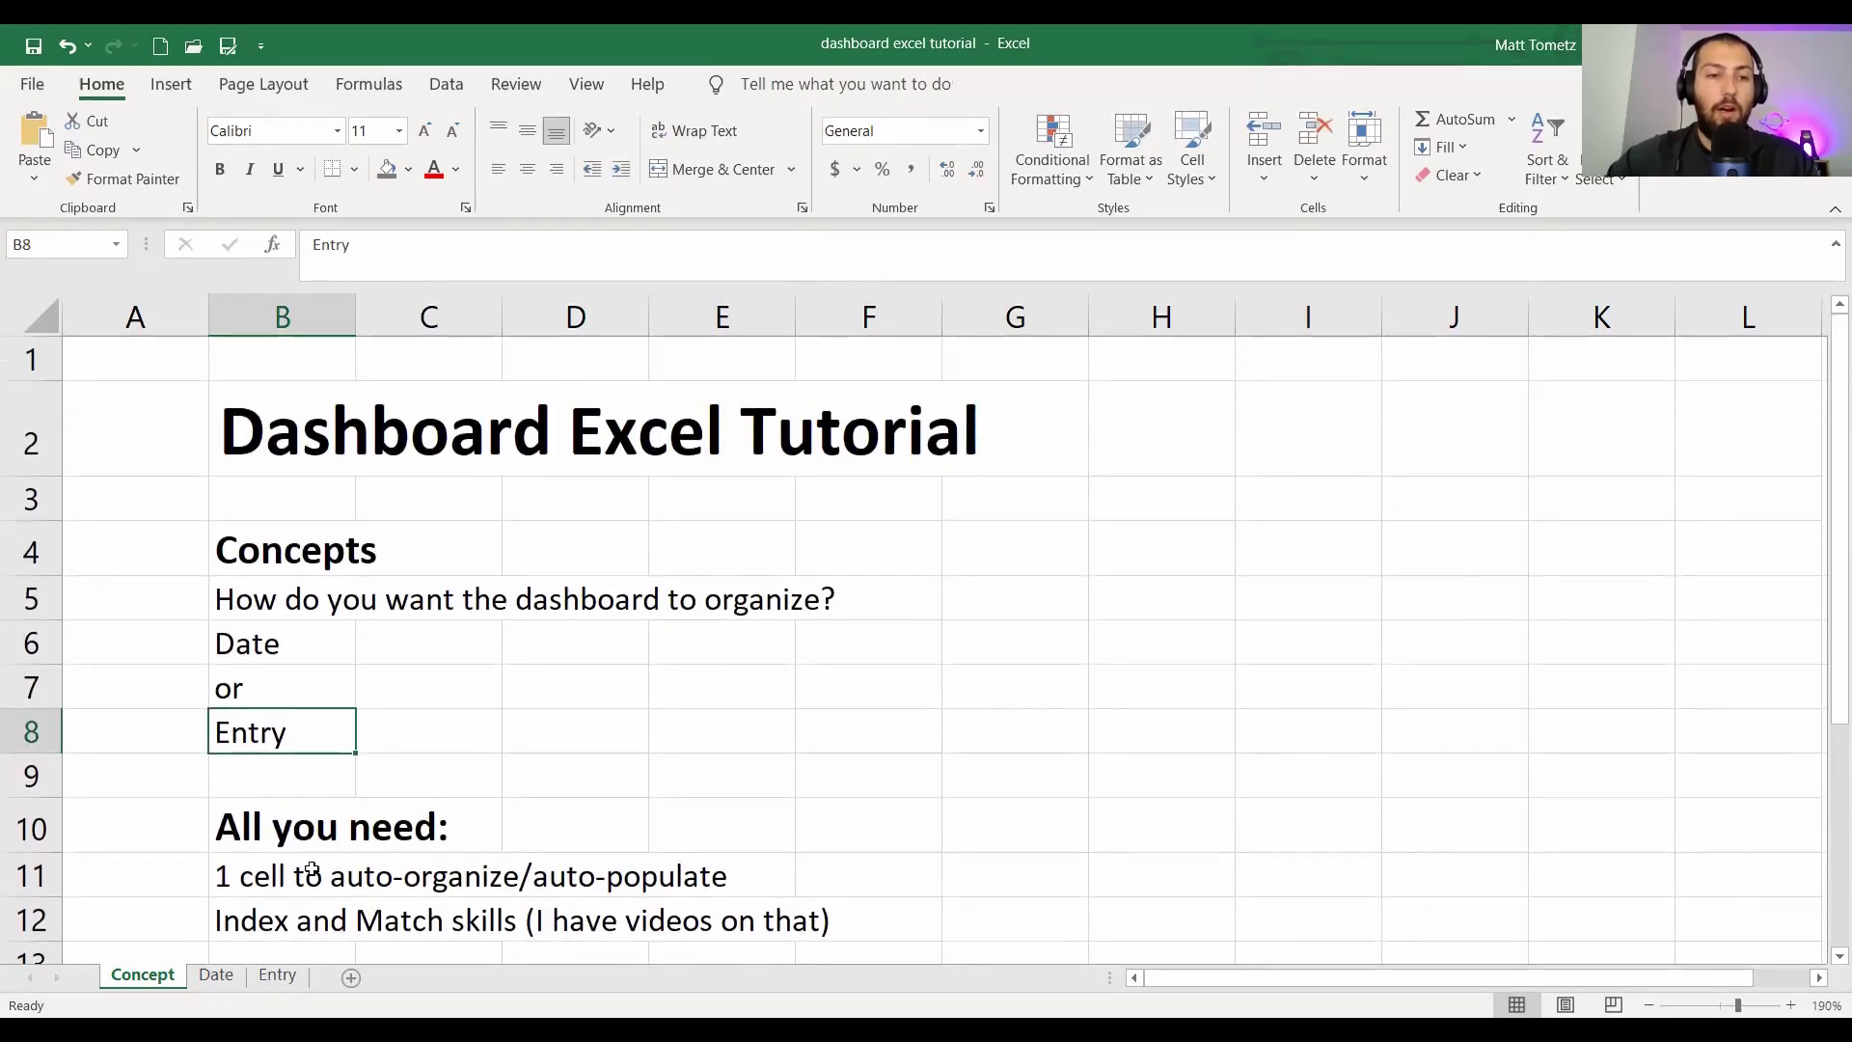
click(264, 882)
click(258, 915)
- Set the player shown in the Date sheet's Wellness/sRPE dashboard to Player 7
click(216, 974)
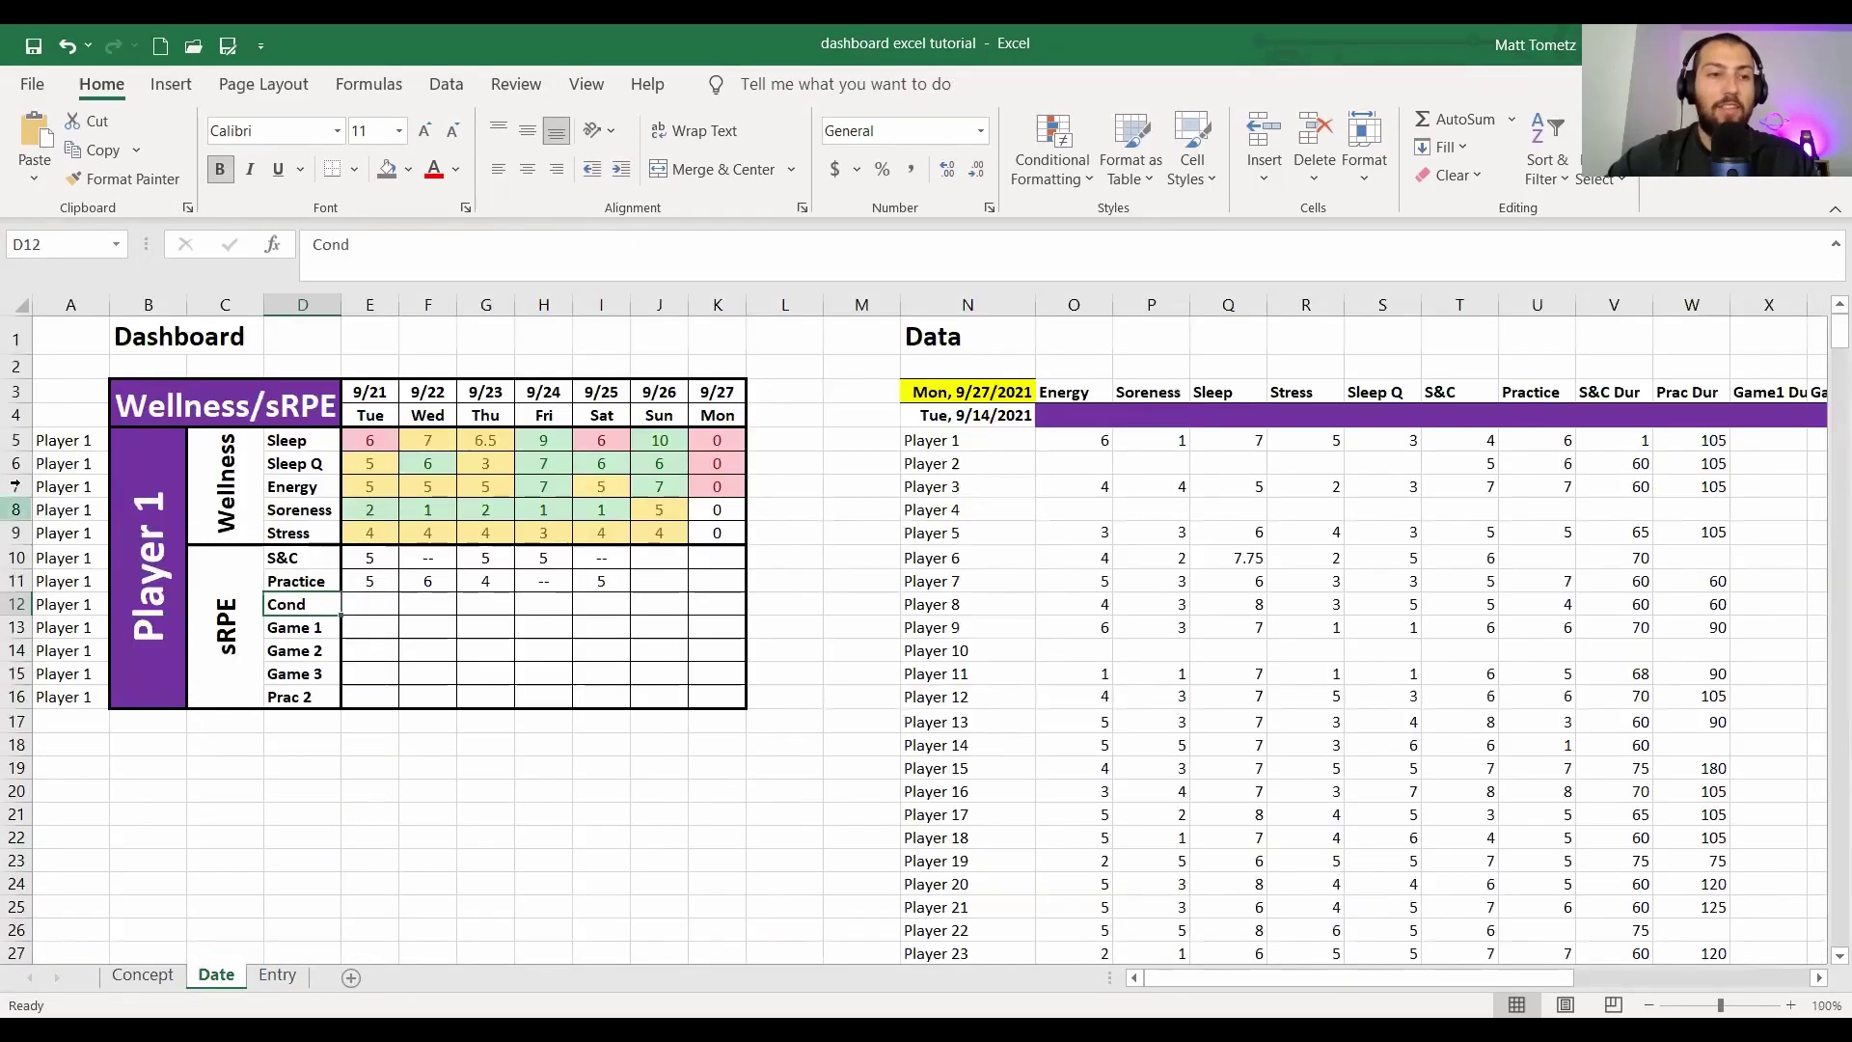
click(149, 559)
click(197, 440)
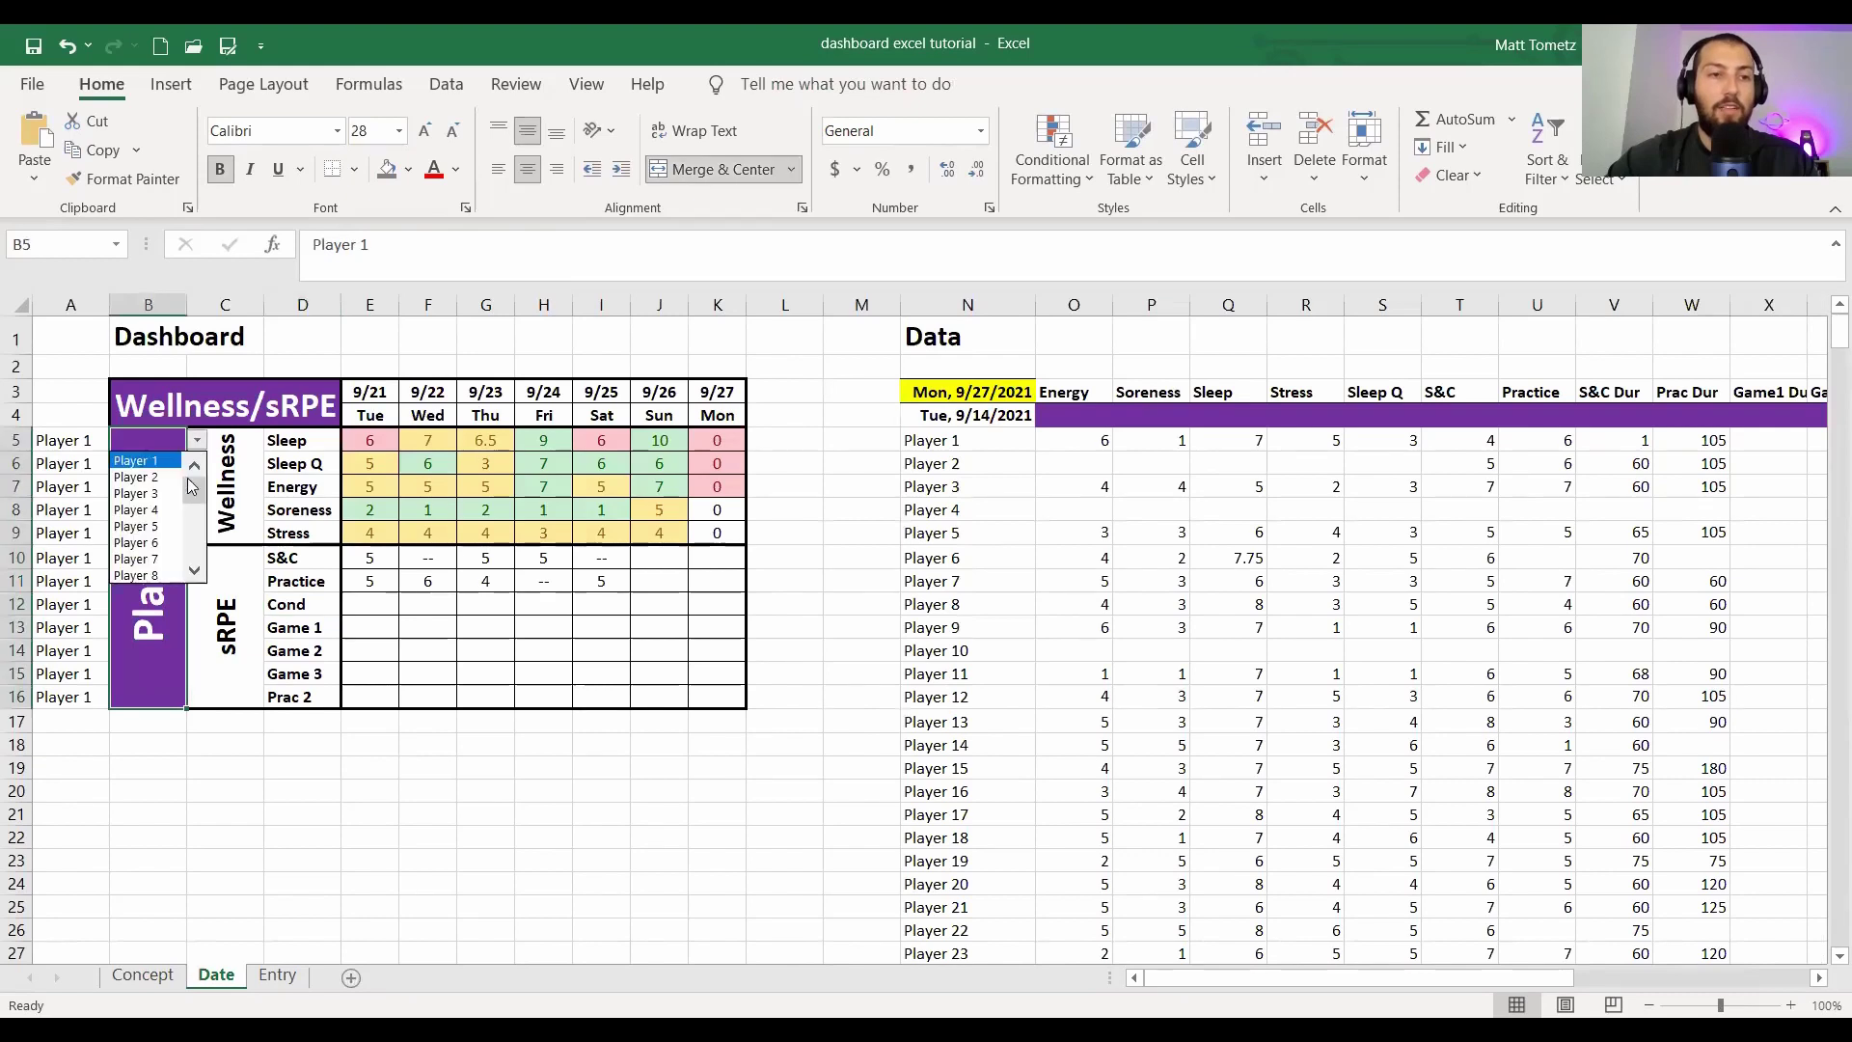
click(145, 560)
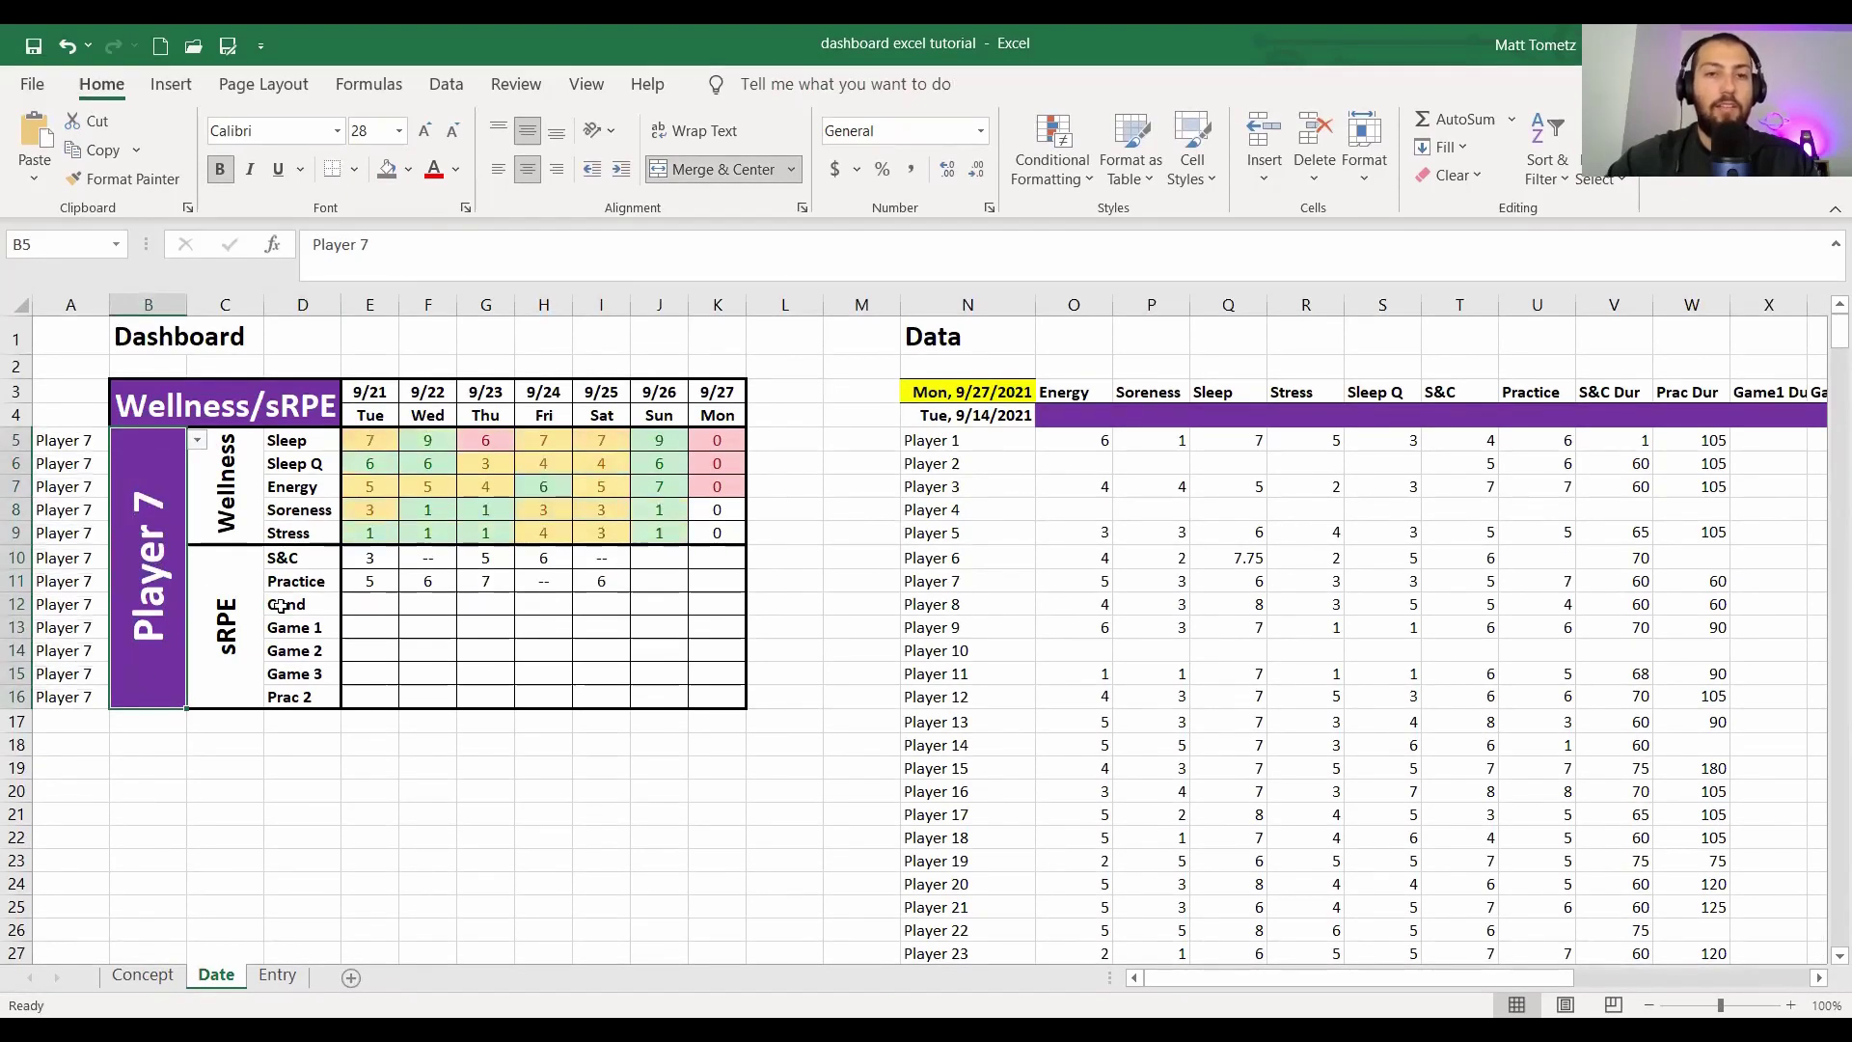
click(765, 392)
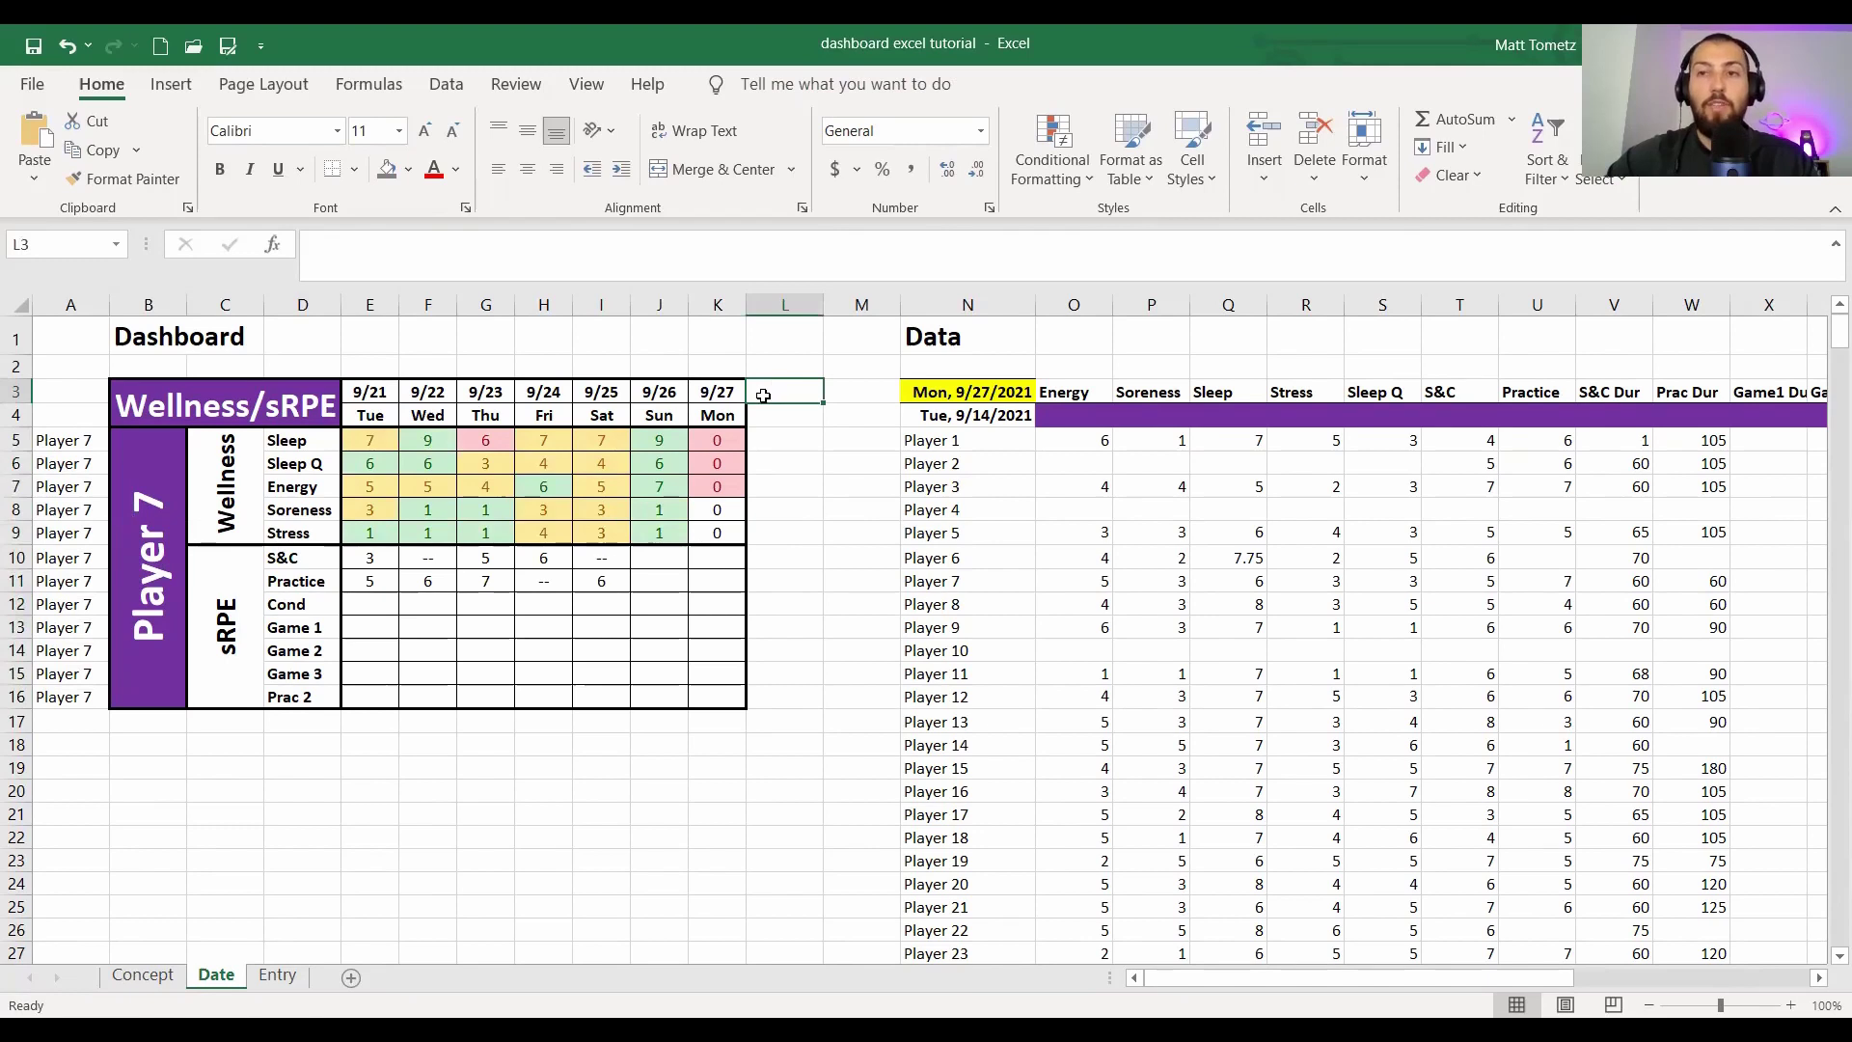